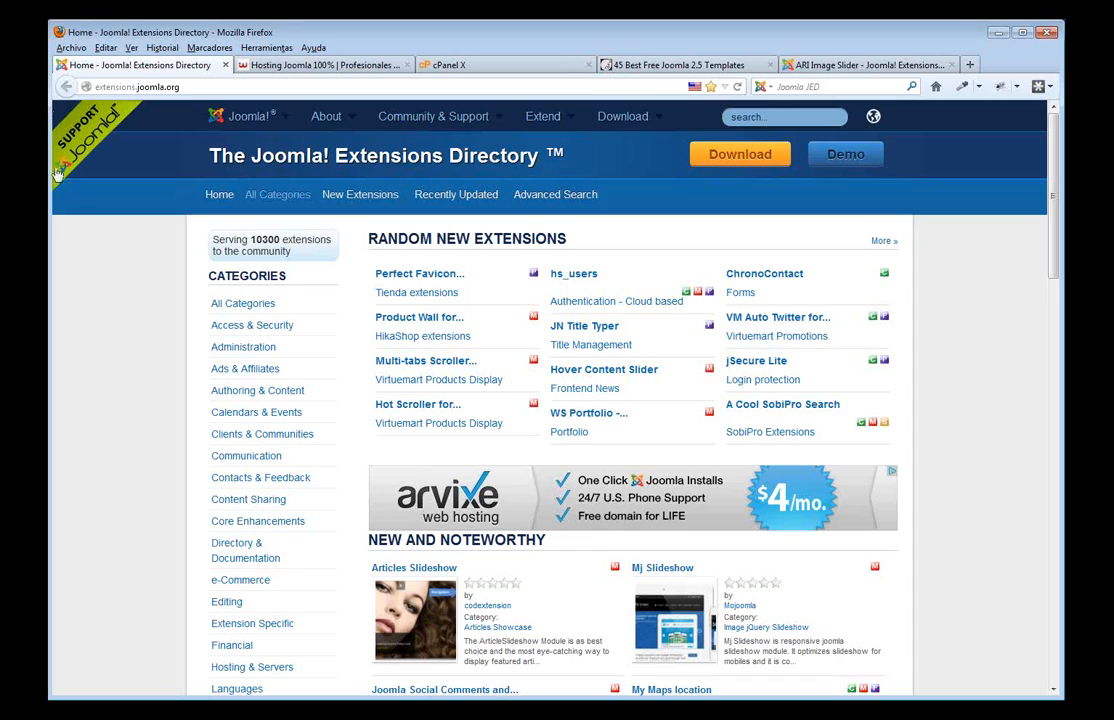
- Search the Joomla Extensions Directory for 'gallery', which returns 739 results led by FW Gallery
drag(255, 239, 306, 261)
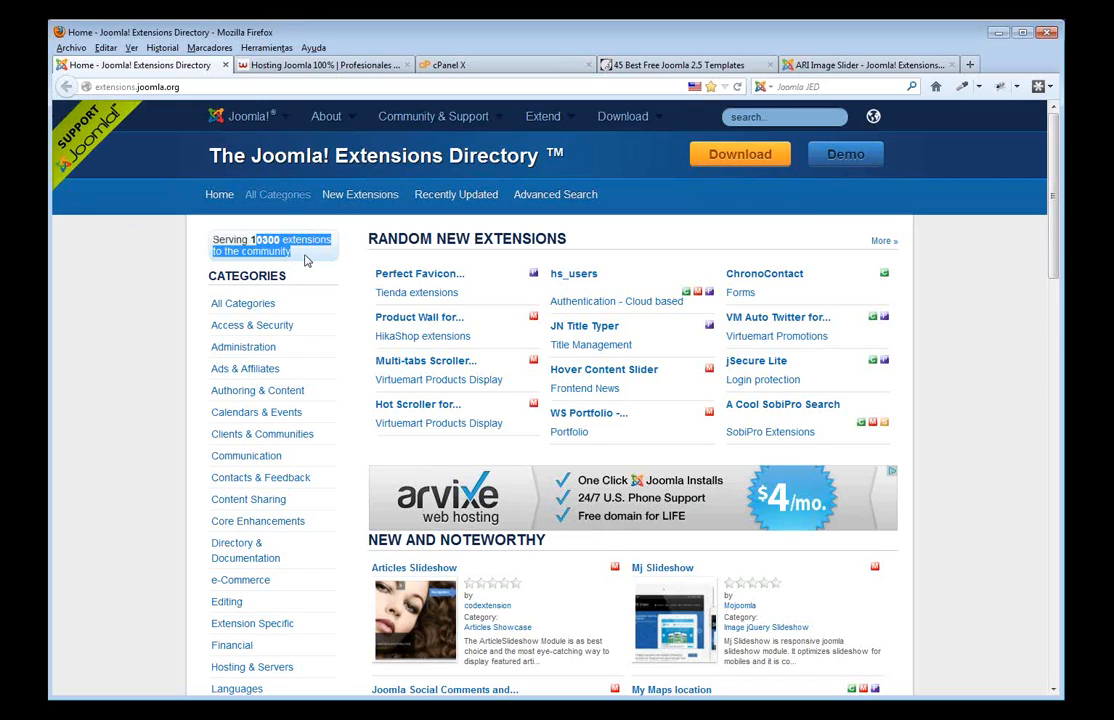
click(800, 118)
text(ga)
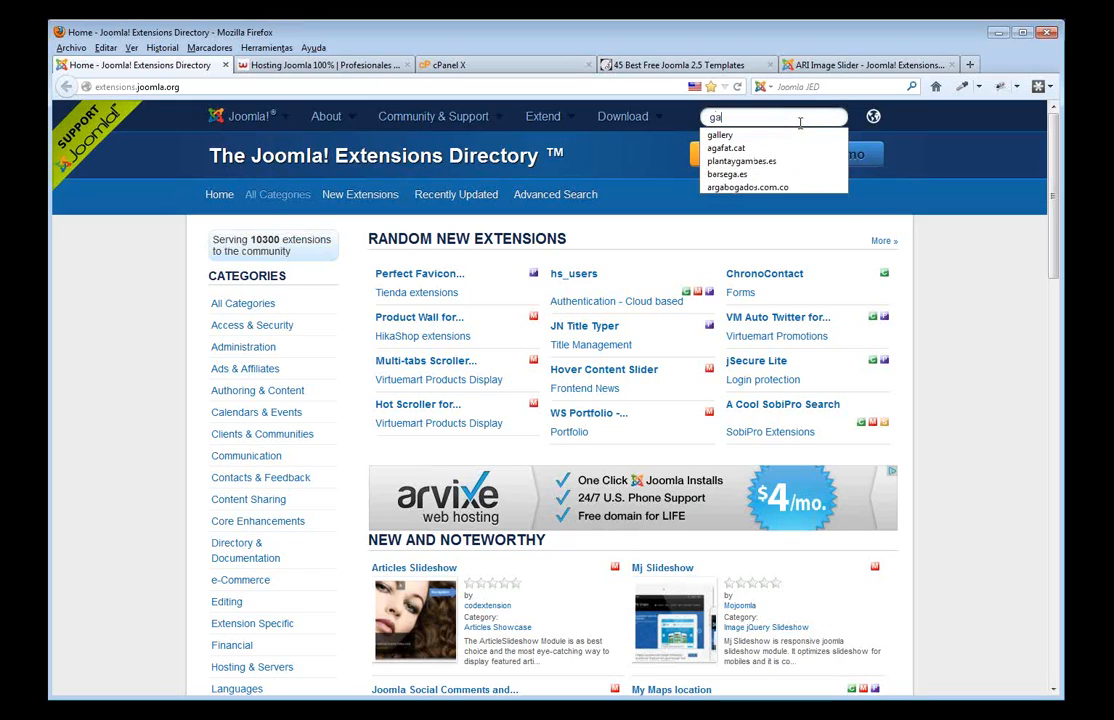
text(llery)
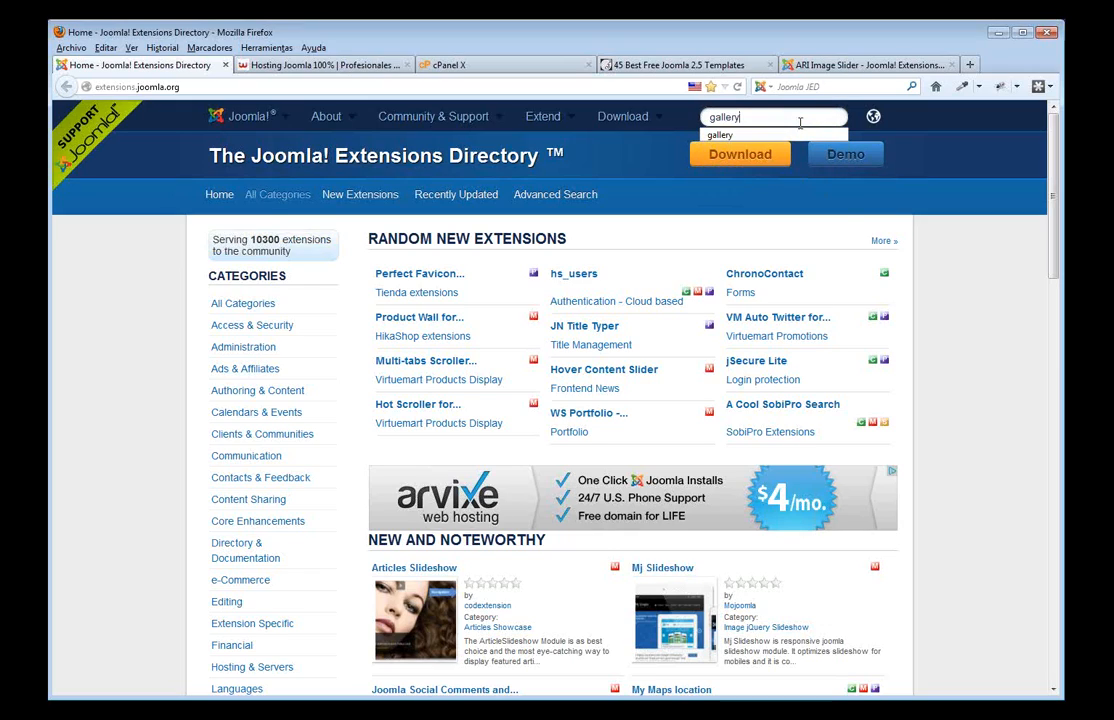
key(Return)
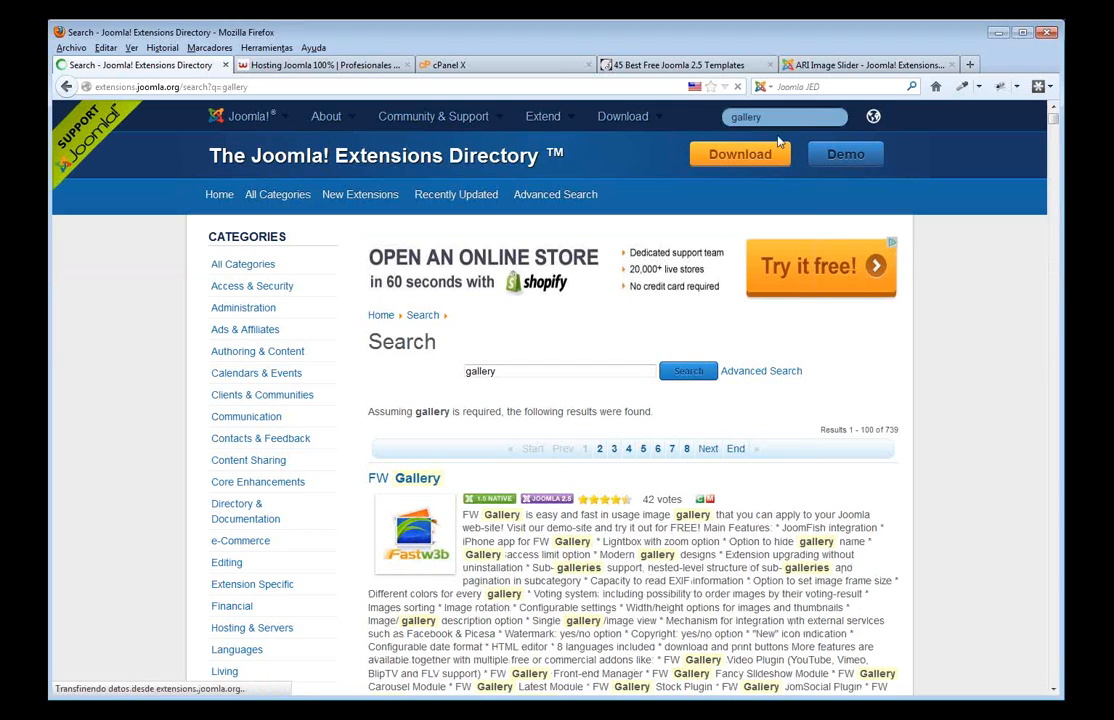
scroll(586, 360, down, 4)
scroll(586, 360, down, 2)
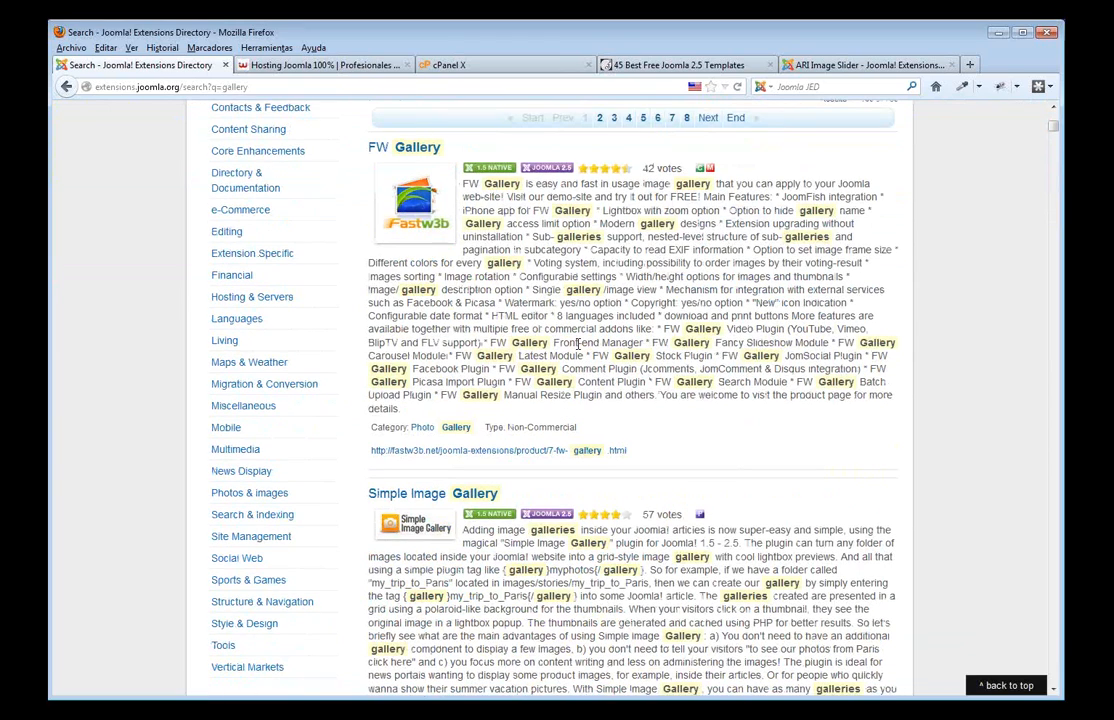
scroll(584, 355, up, 2)
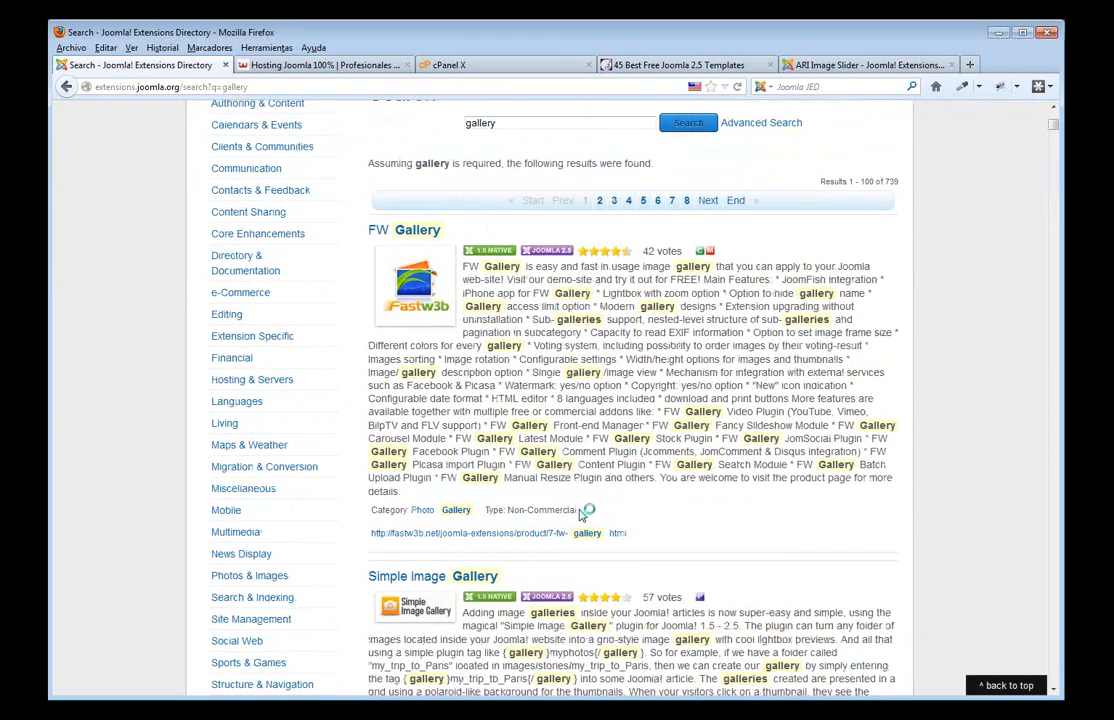
drag(578, 512, 510, 510)
scroll(556, 442, down, 5)
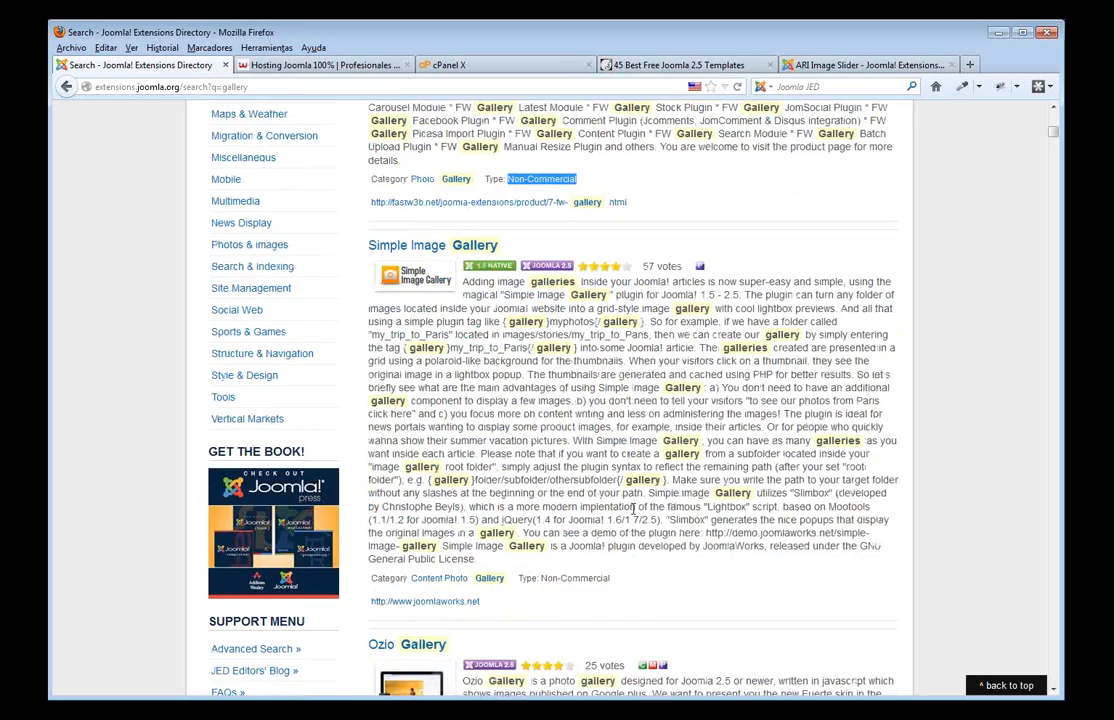
scroll(621, 510, up, 5)
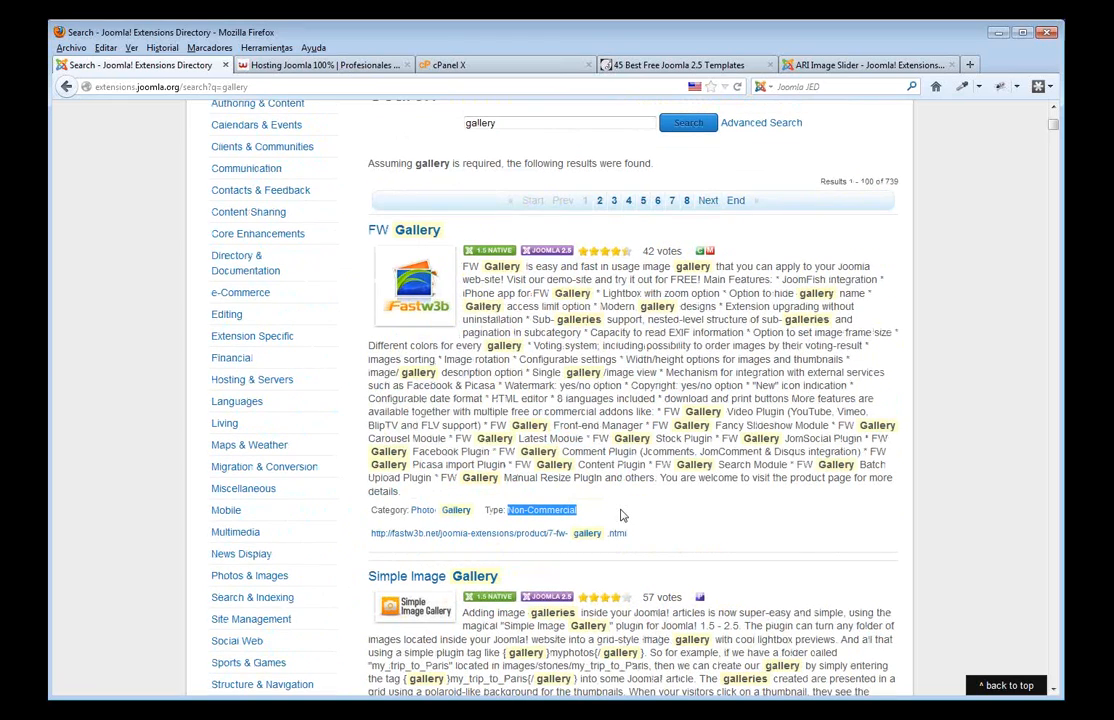
scroll(620, 514, up, 3)
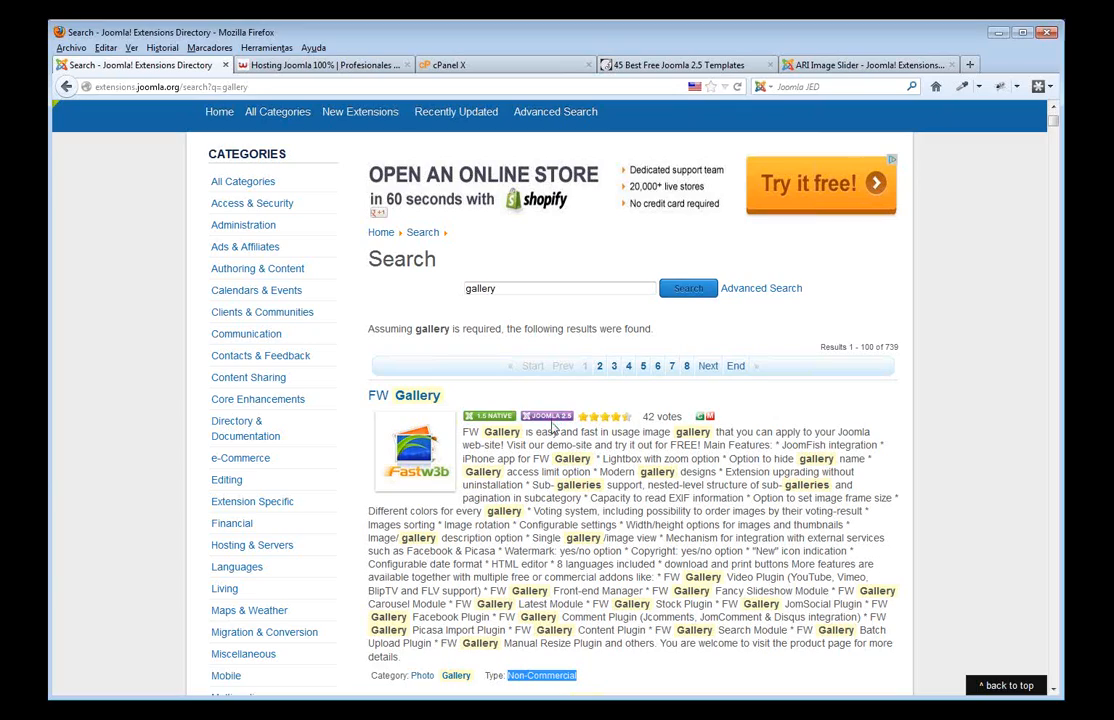
scroll(551, 428, down, 8)
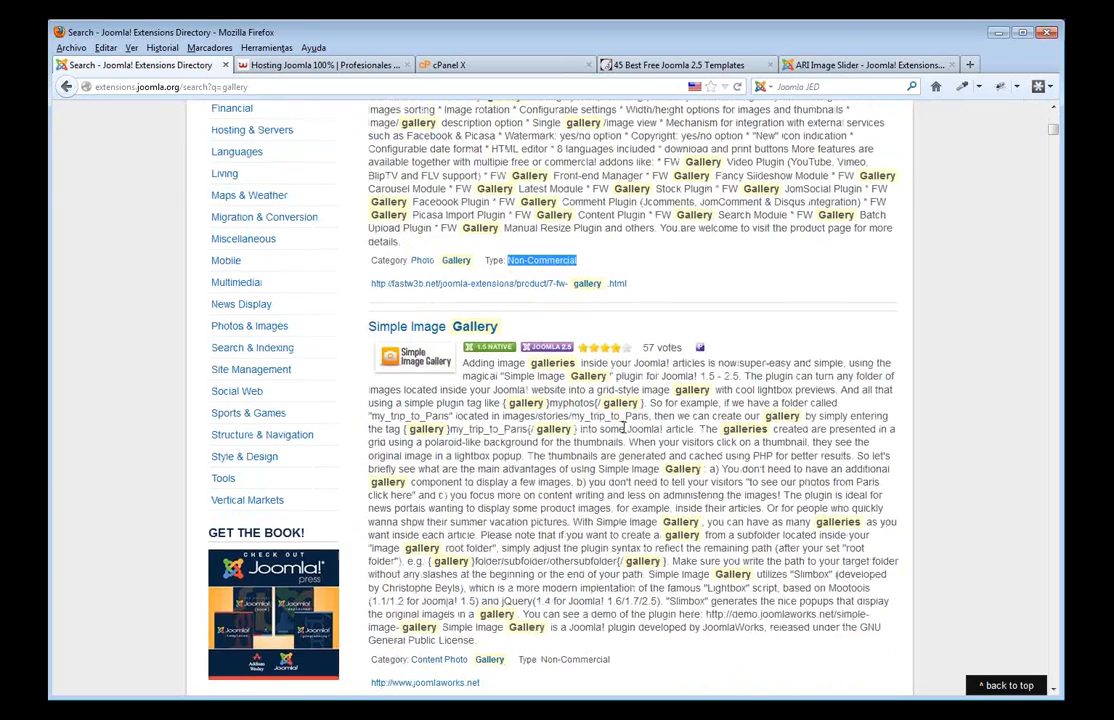
scroll(622, 428, down, 5)
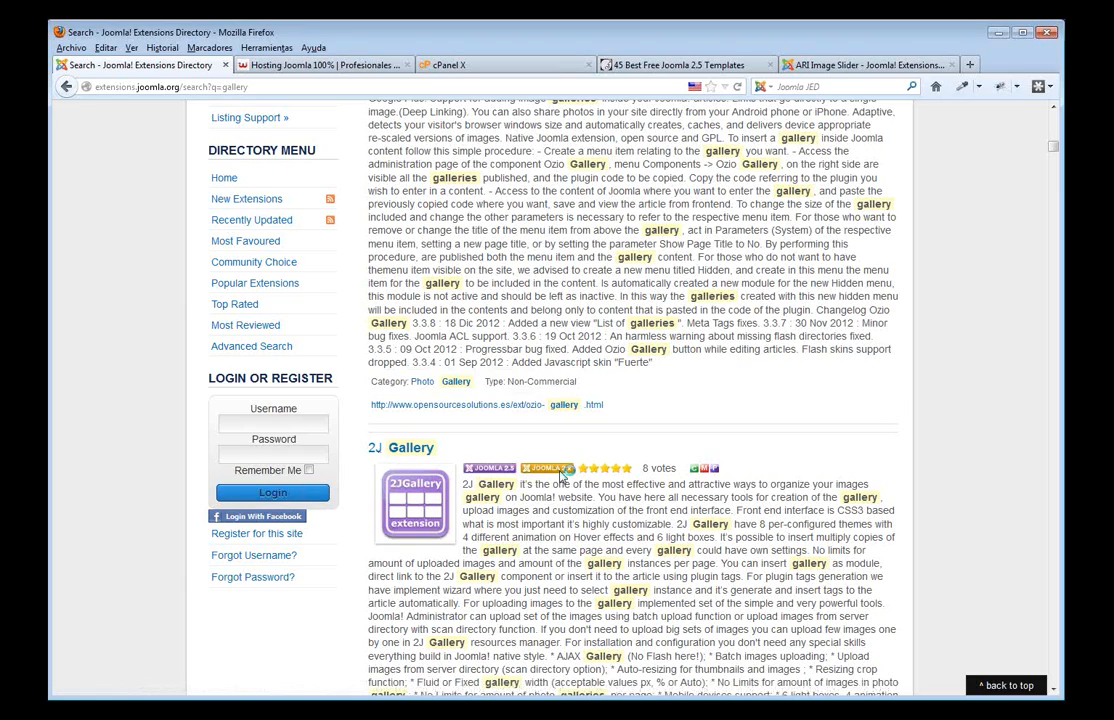
- On the Webempresa hosting page, open 'Plantillas Gratis para Joomla 2.5'
click(310, 65)
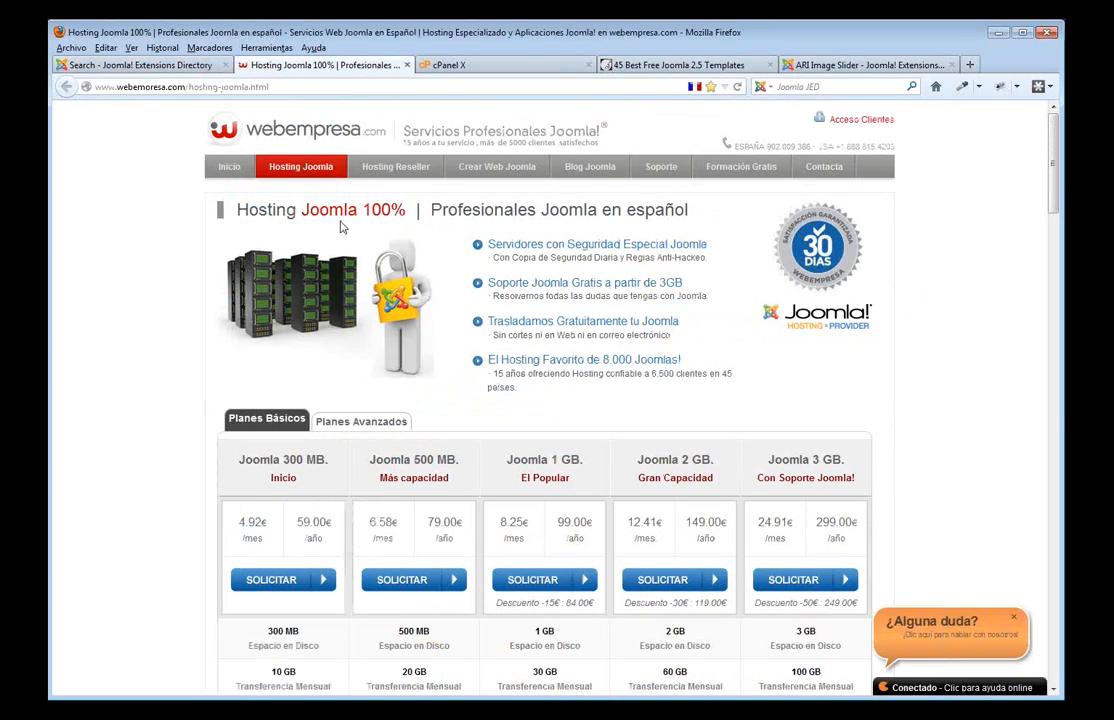
scroll(340, 227, down, 3)
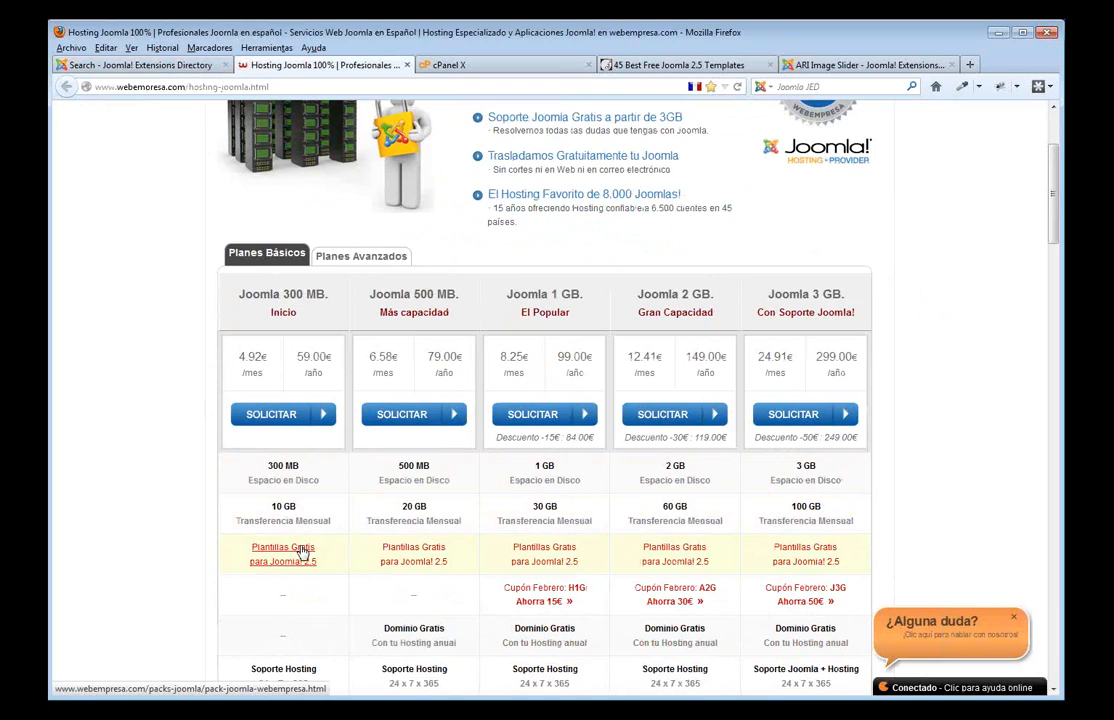
click(302, 551)
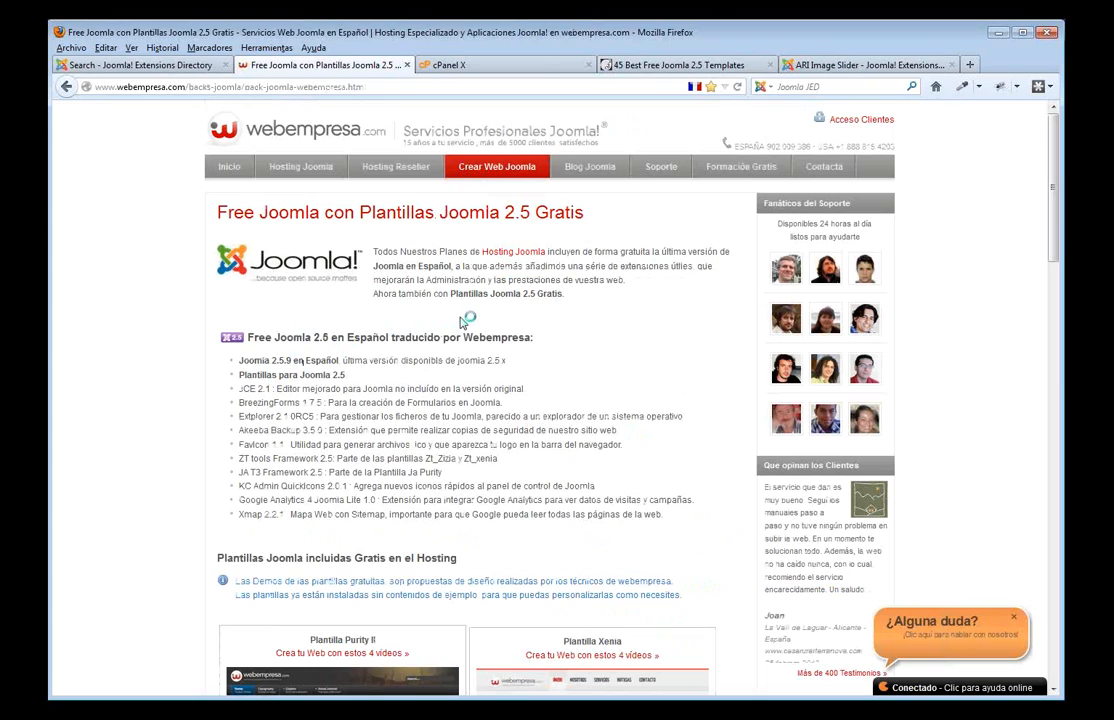
- Find the Oxygen template in the list and open its demo in a new tab
scroll(415, 275, down, 1)
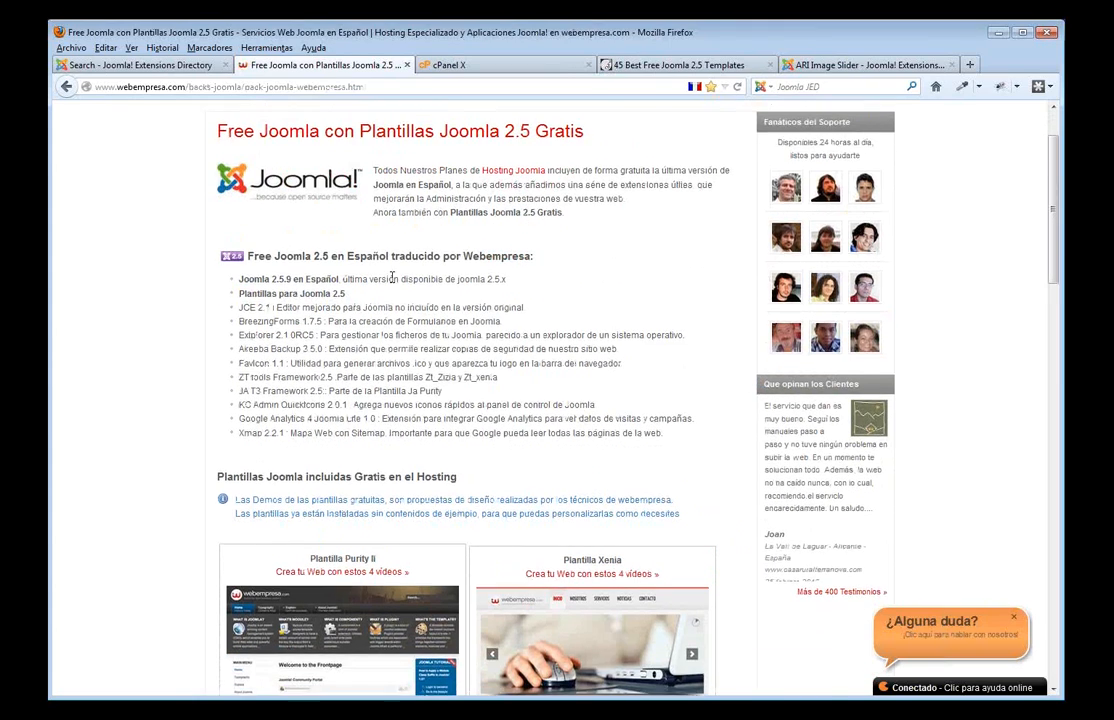
scroll(391, 276, up, 1)
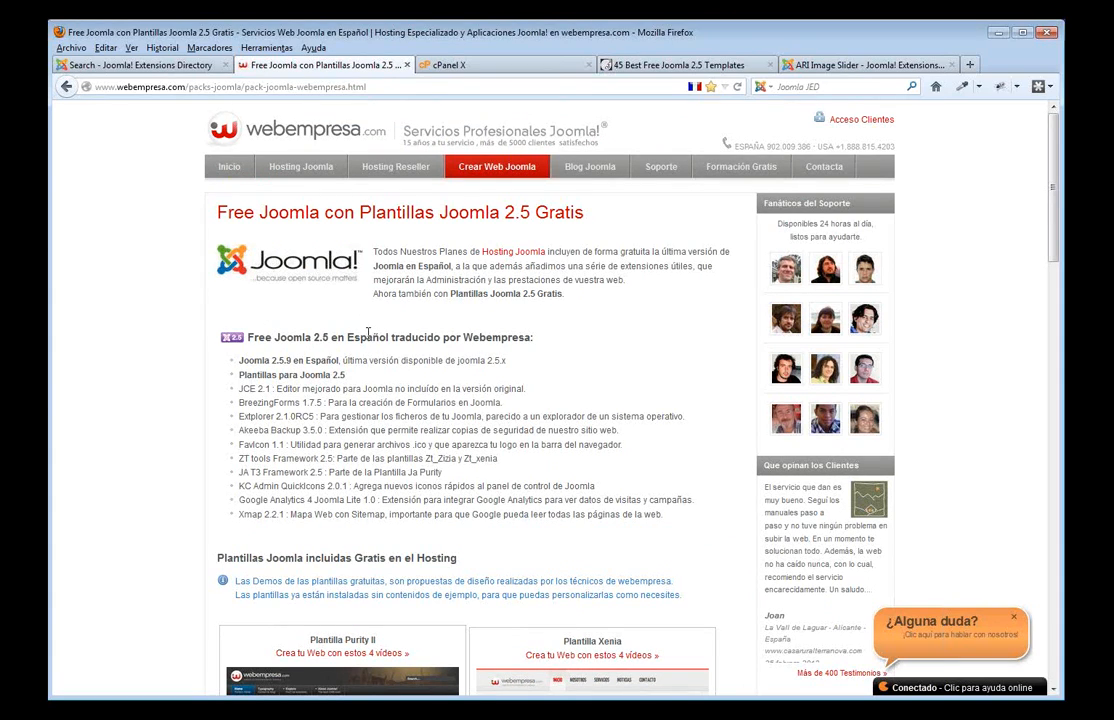
scroll(420, 510, down, 5)
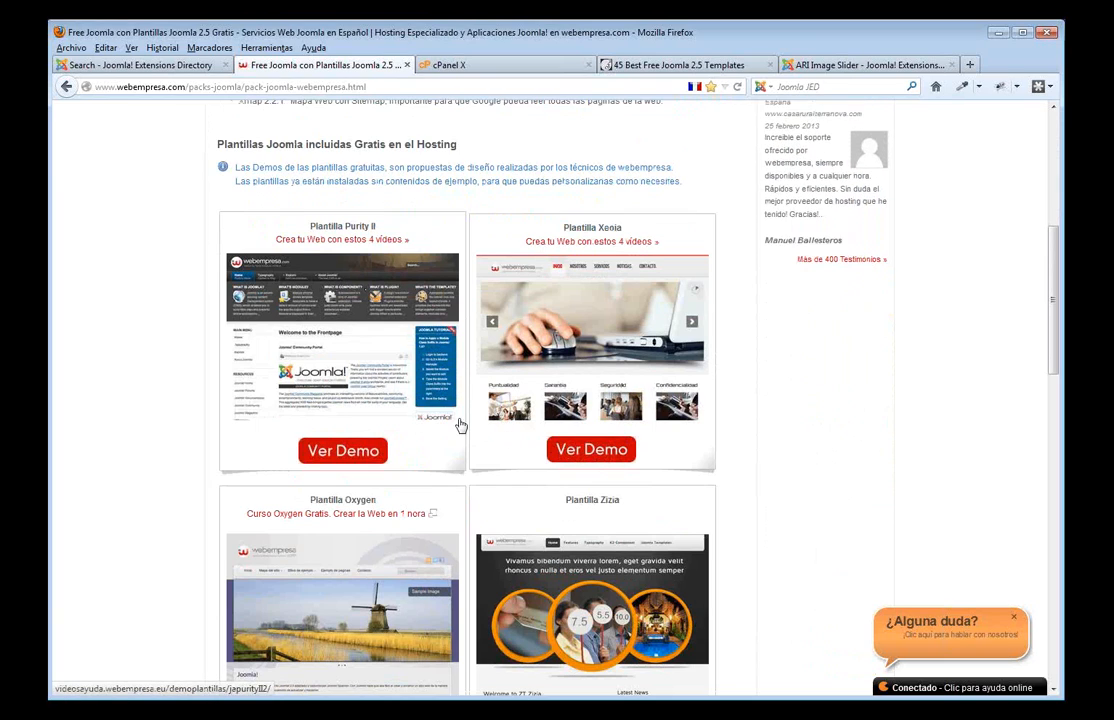
scroll(478, 415, up, 3)
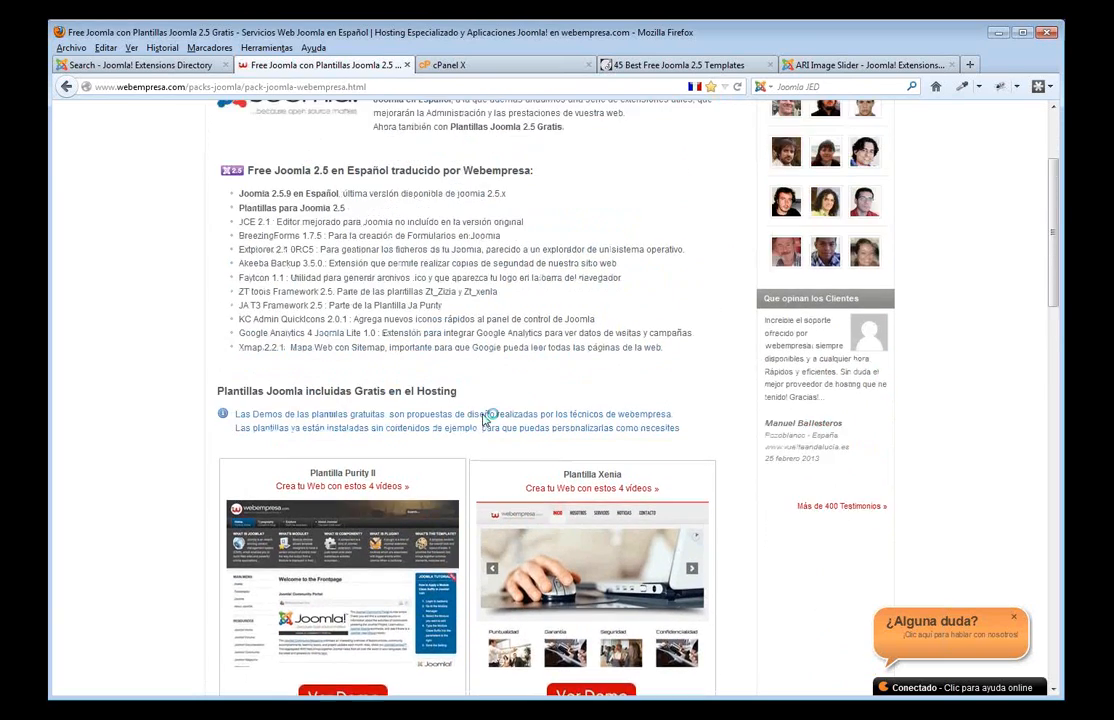
scroll(483, 420, up, 1)
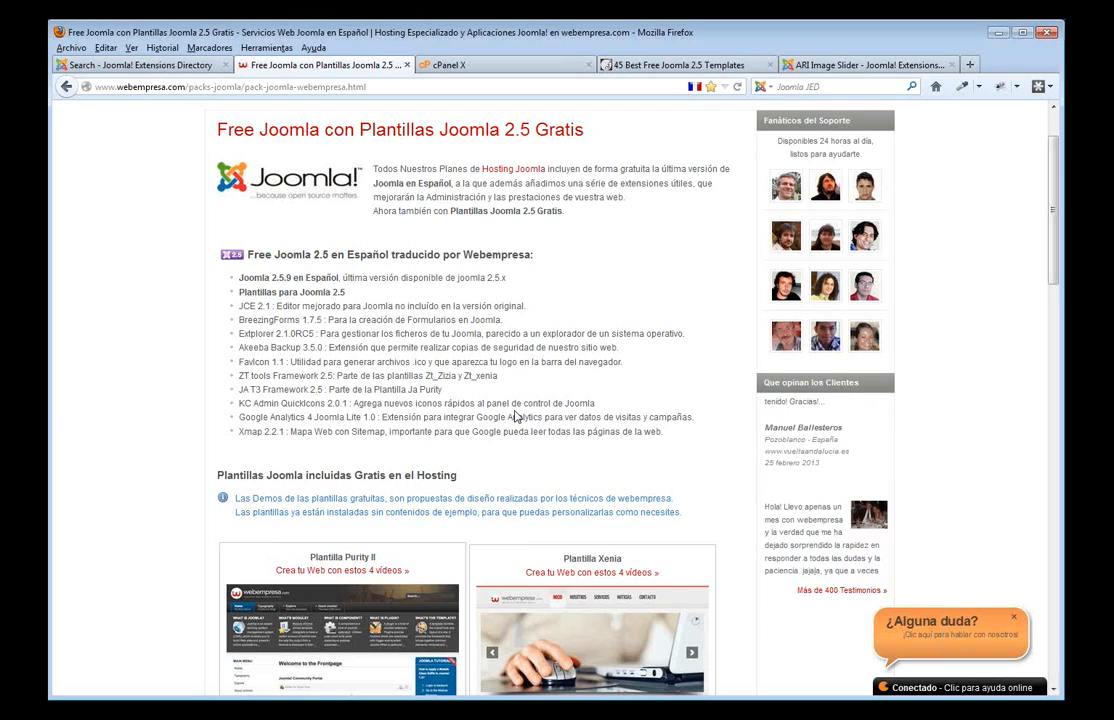
scroll(516, 416, down, 3)
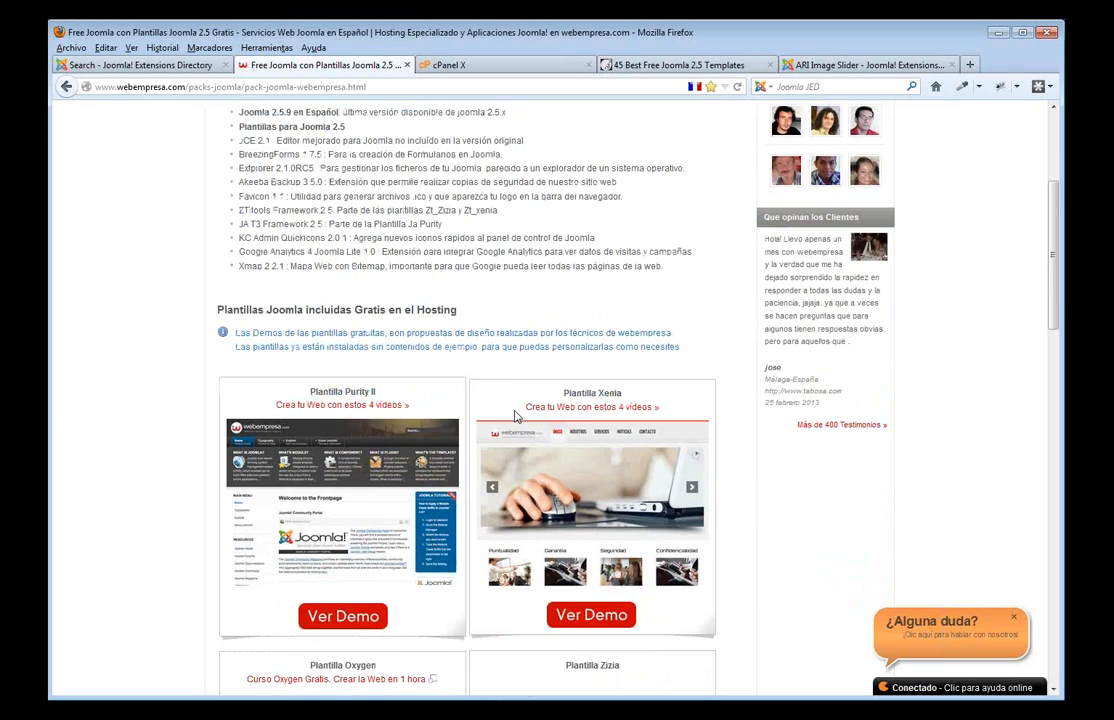
scroll(573, 338, down, 3)
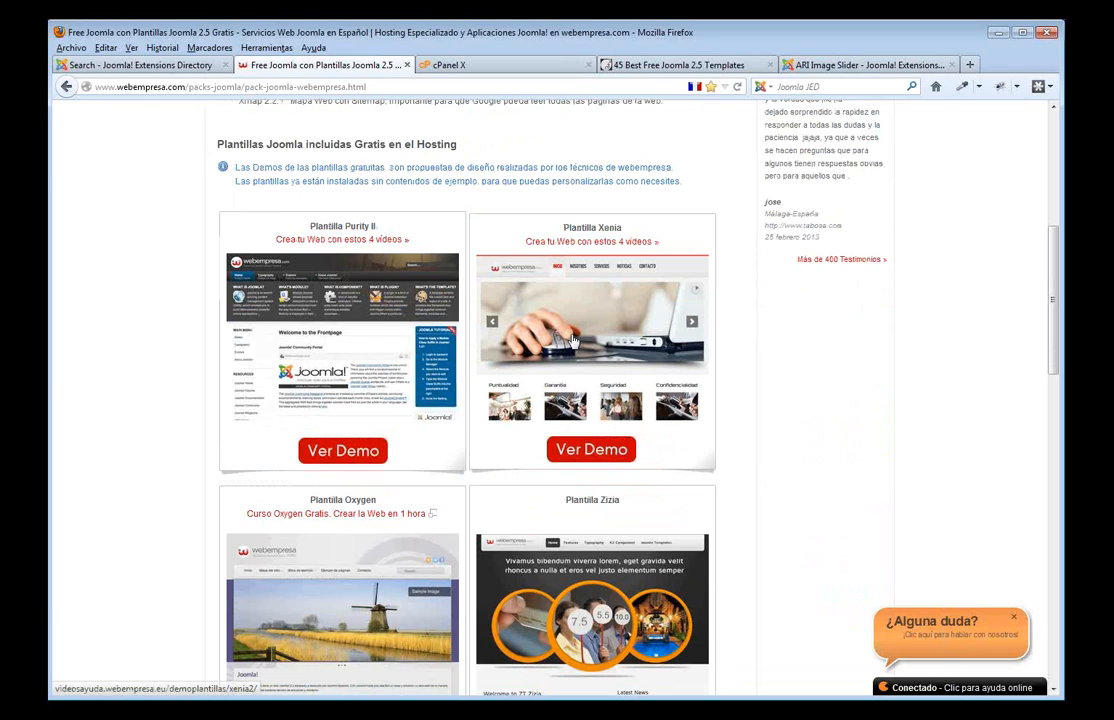
scroll(573, 340, down, 2)
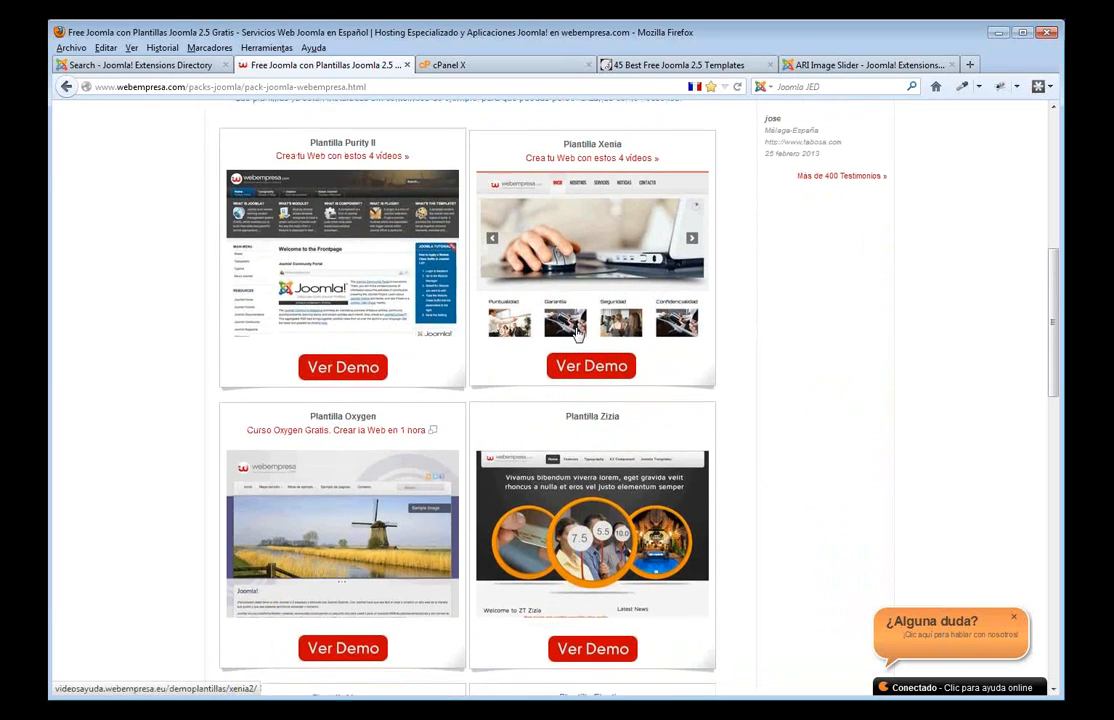
scroll(576, 333, down, 3)
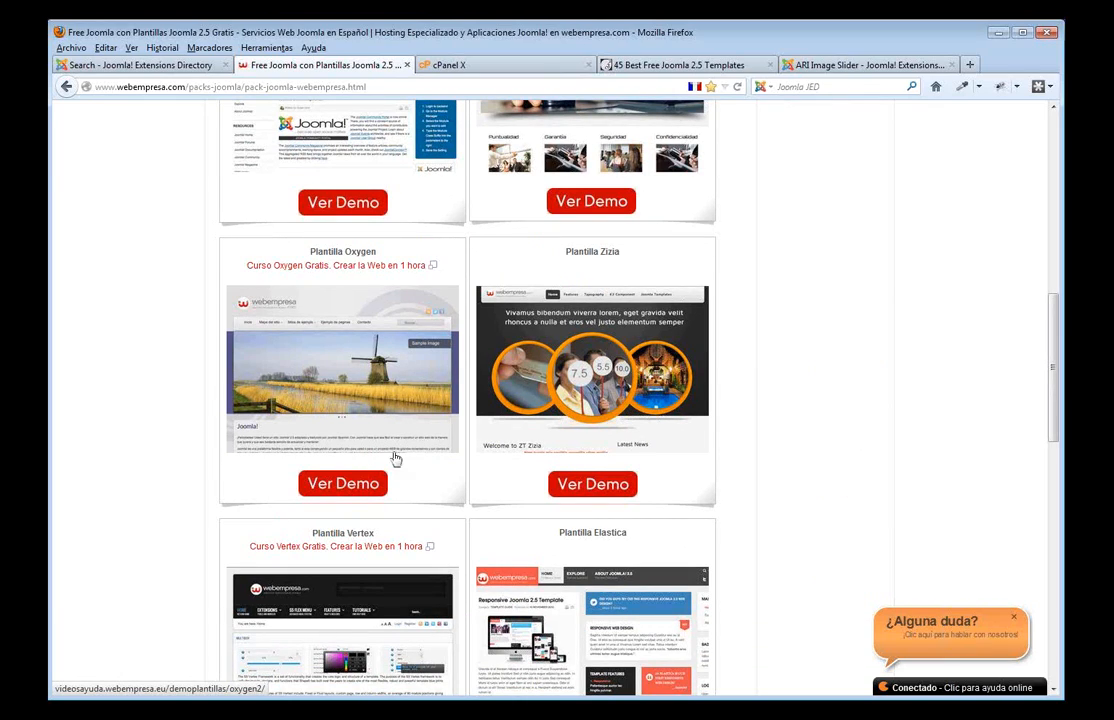
middle_click(348, 490)
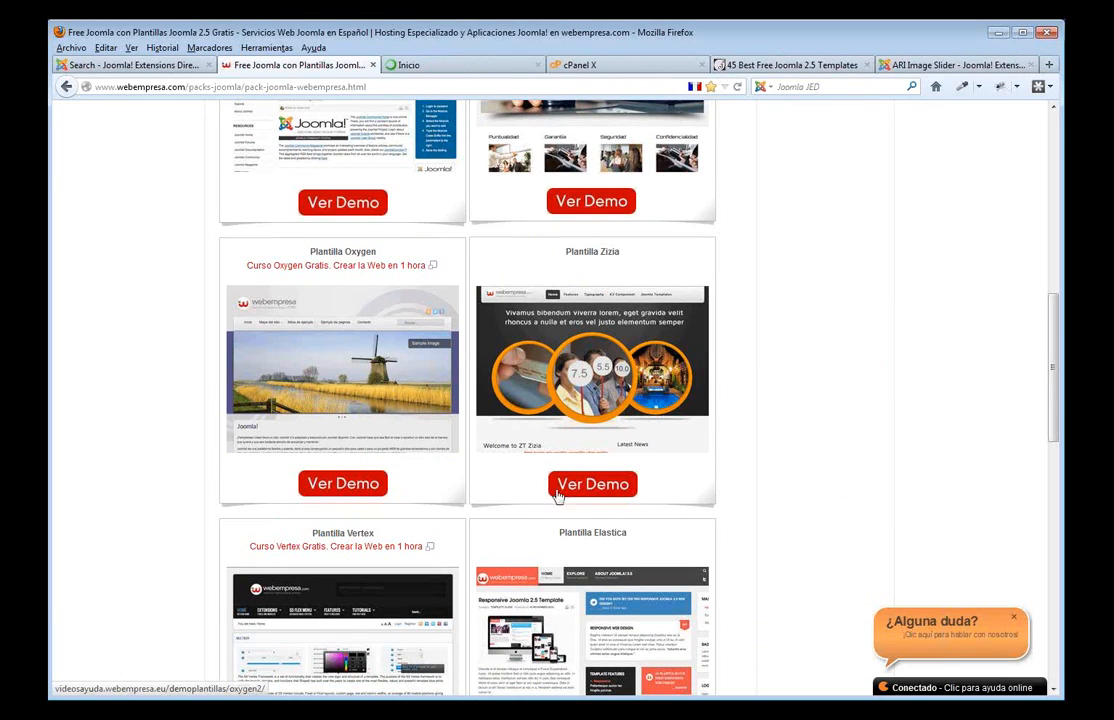
- Open the Zizia demo in a new tab and view the Oxygen demo's sample sites page
middle_click(588, 484)
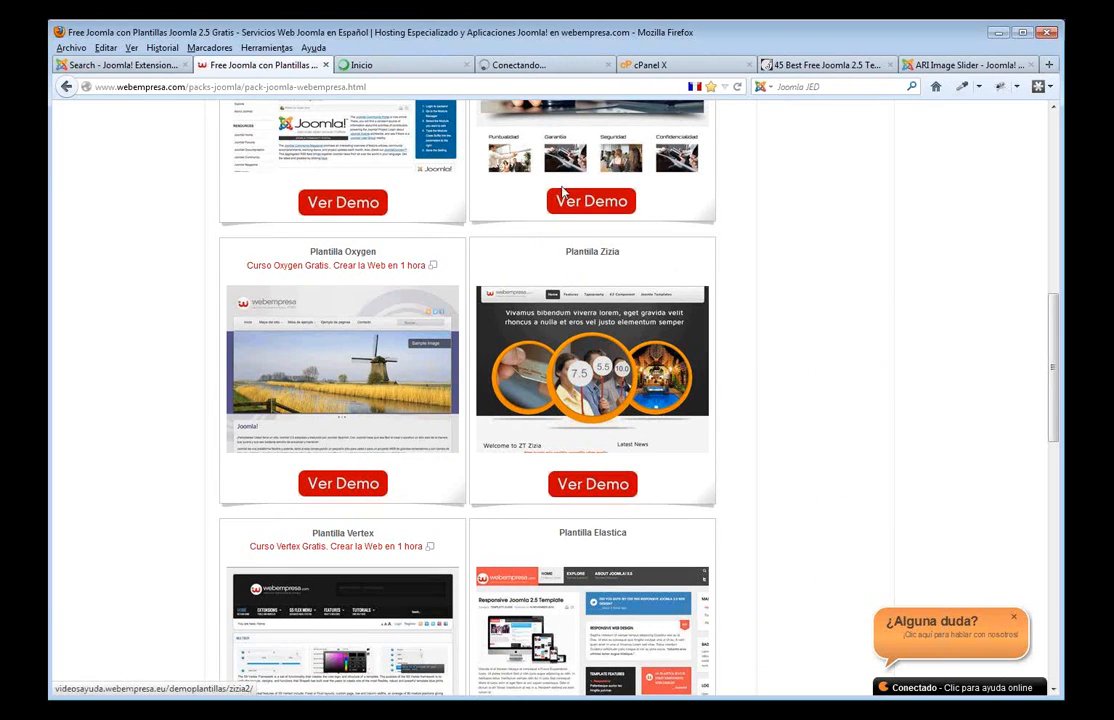
click(386, 66)
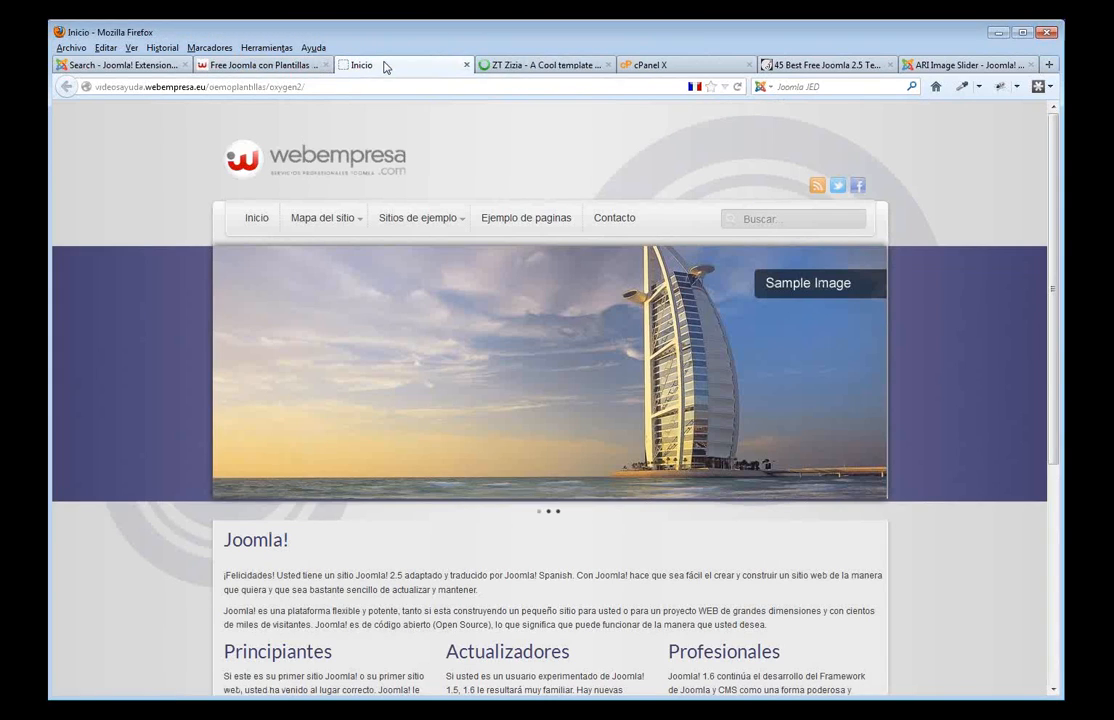
scroll(543, 348, down, 3)
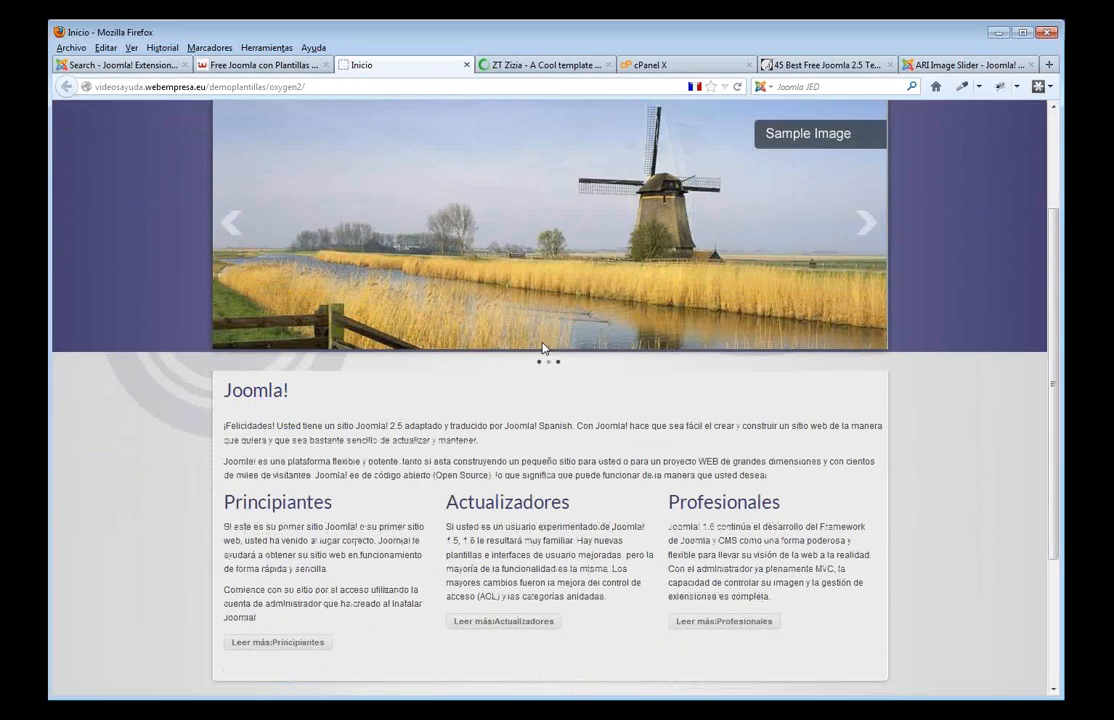
scroll(543, 348, up, 3)
click(430, 226)
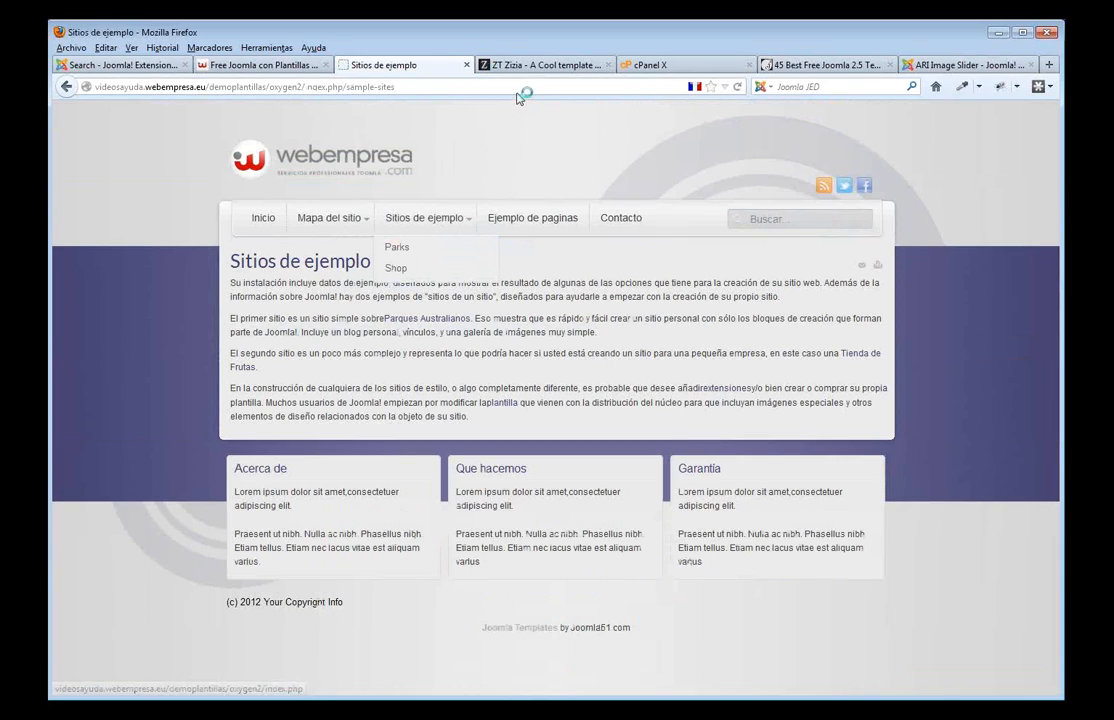
- Look over the Zizia demo, then close the ZT Zizia and Sitios de ejemplo tabs
click(532, 65)
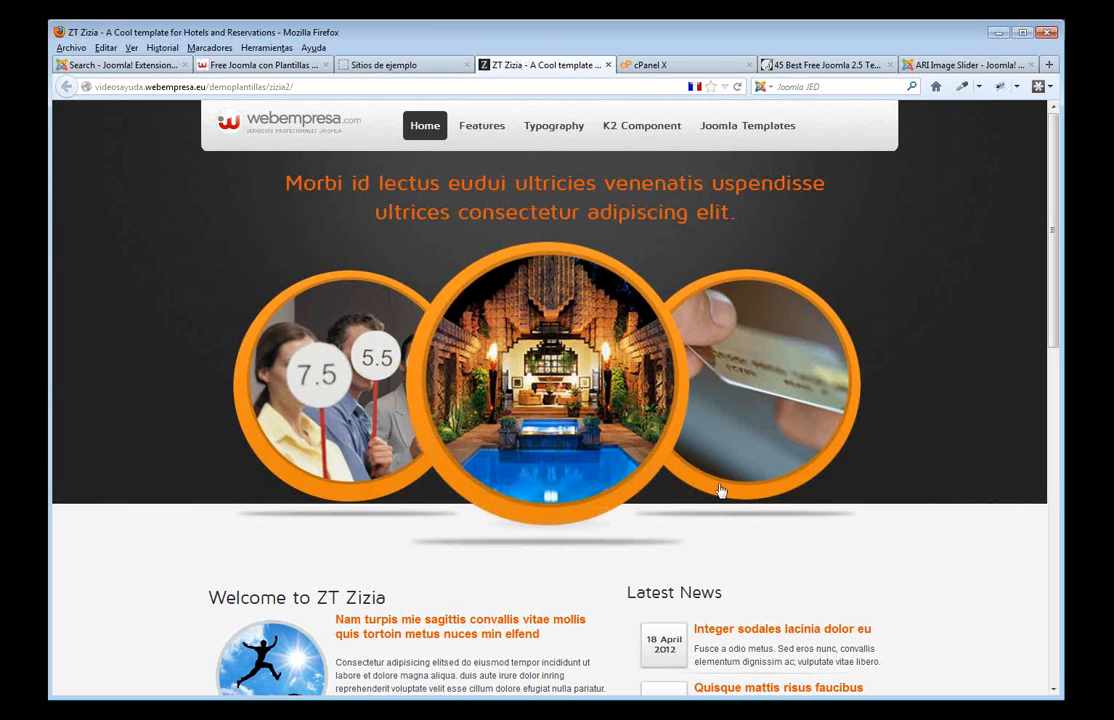
scroll(668, 507, down, 4)
scroll(666, 372, up, 4)
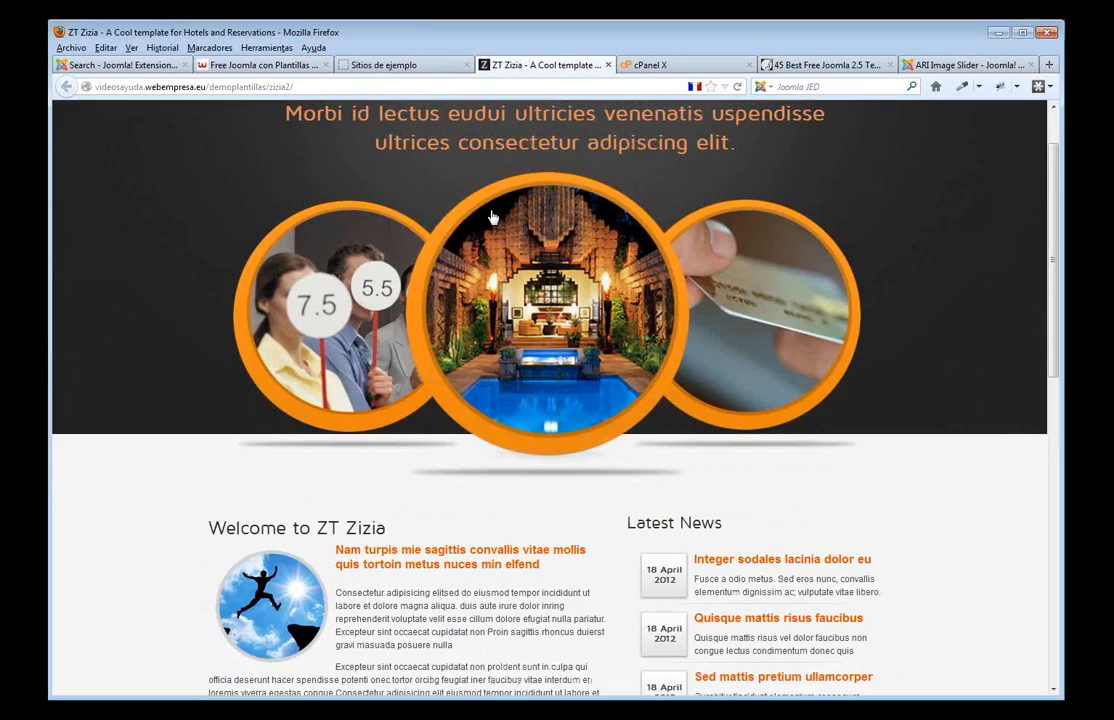
middle_click(578, 68)
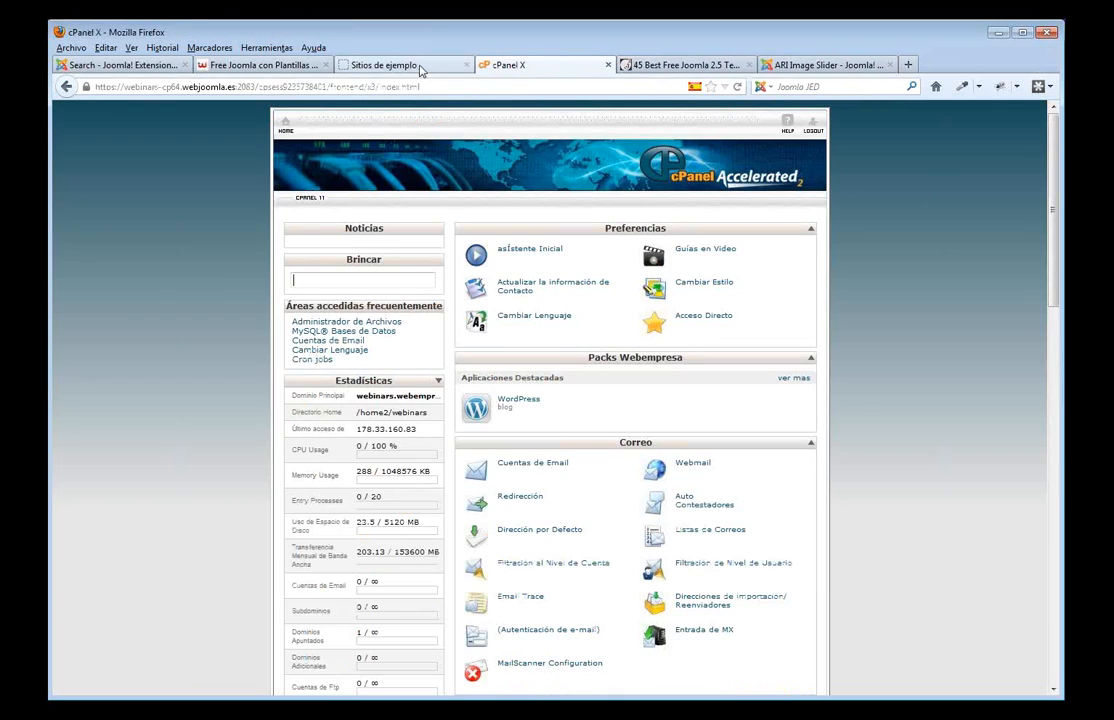
click(419, 66)
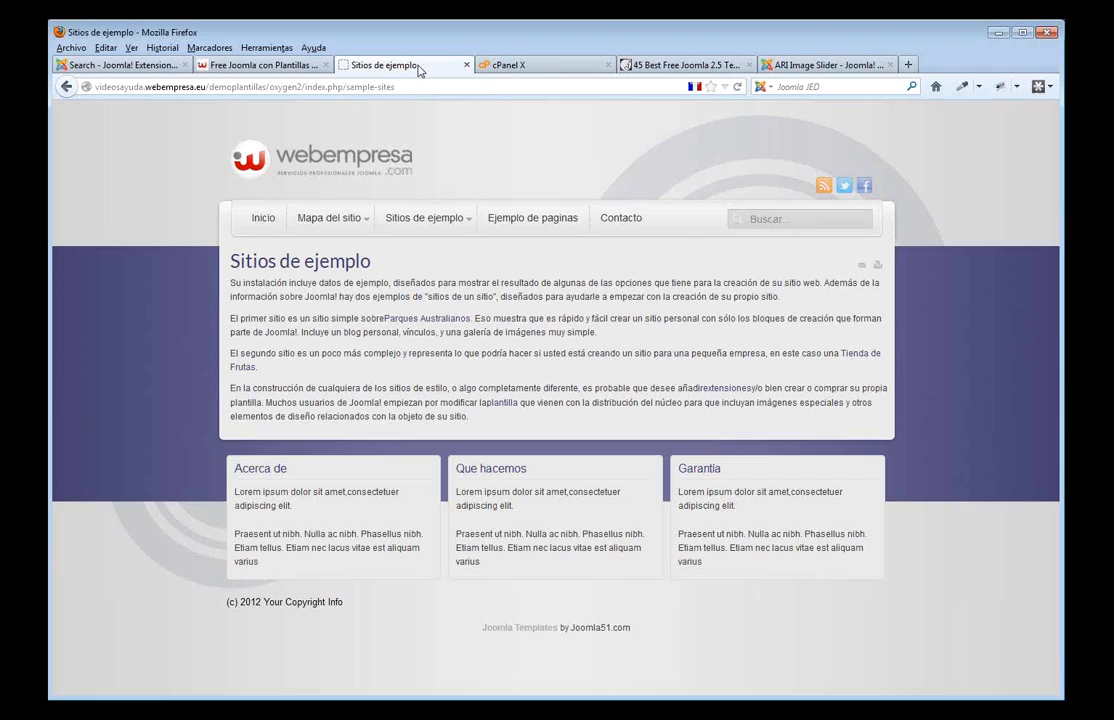
middle_click(419, 67)
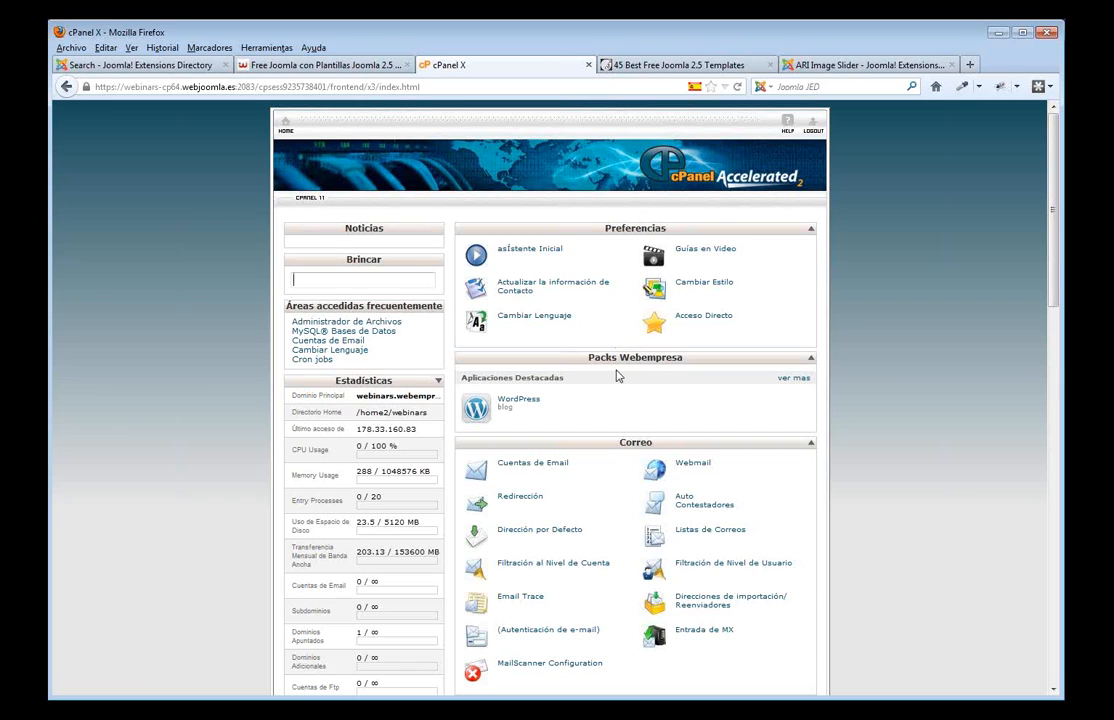
- Open Packs Webempresa under Software / Servicios to list the WordPress, Joomla and Tienda packs
scroll(695, 380, down, 5)
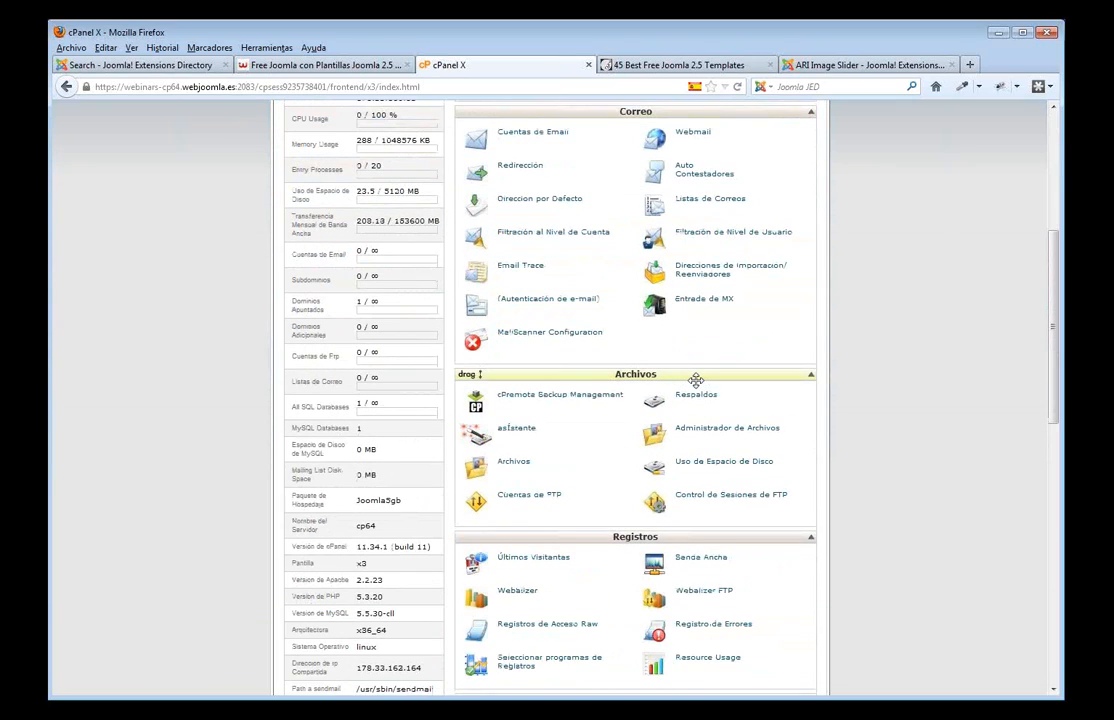
scroll(695, 380, down, 6)
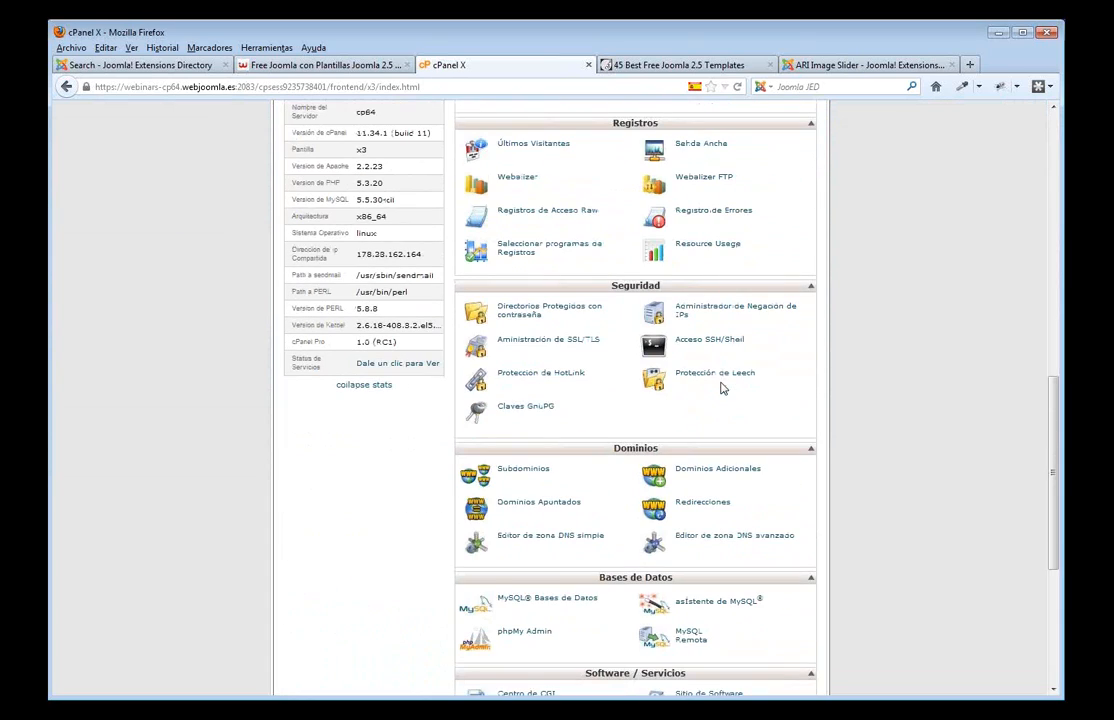
scroll(734, 405, down, 1)
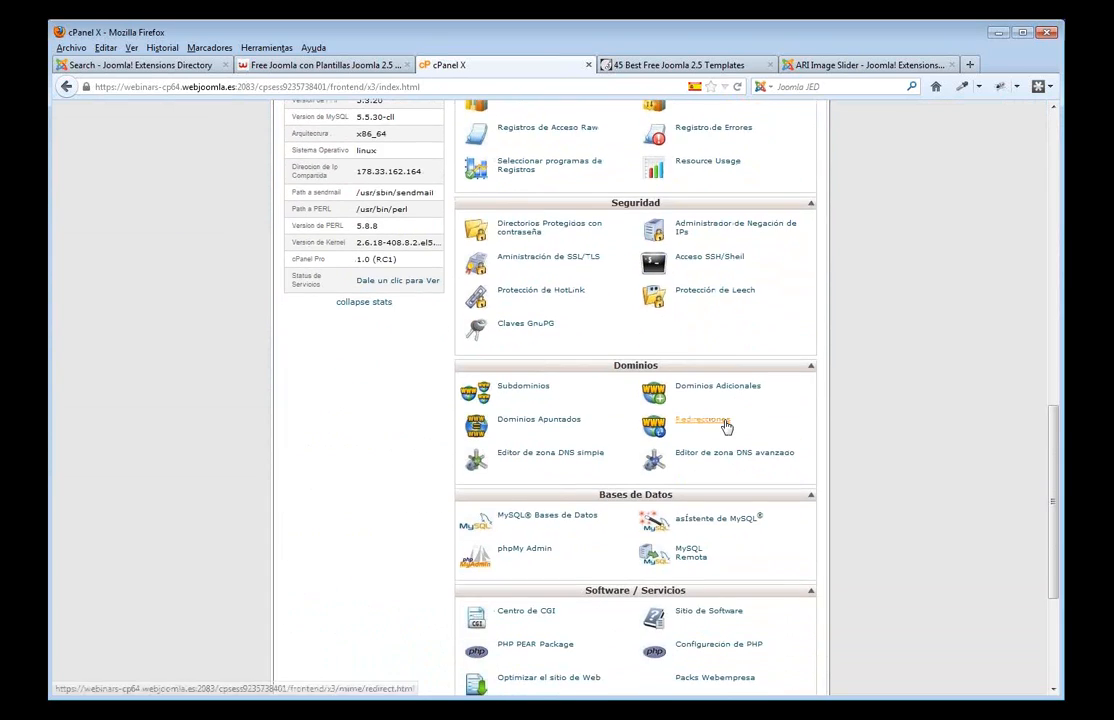
scroll(722, 425, down, 2)
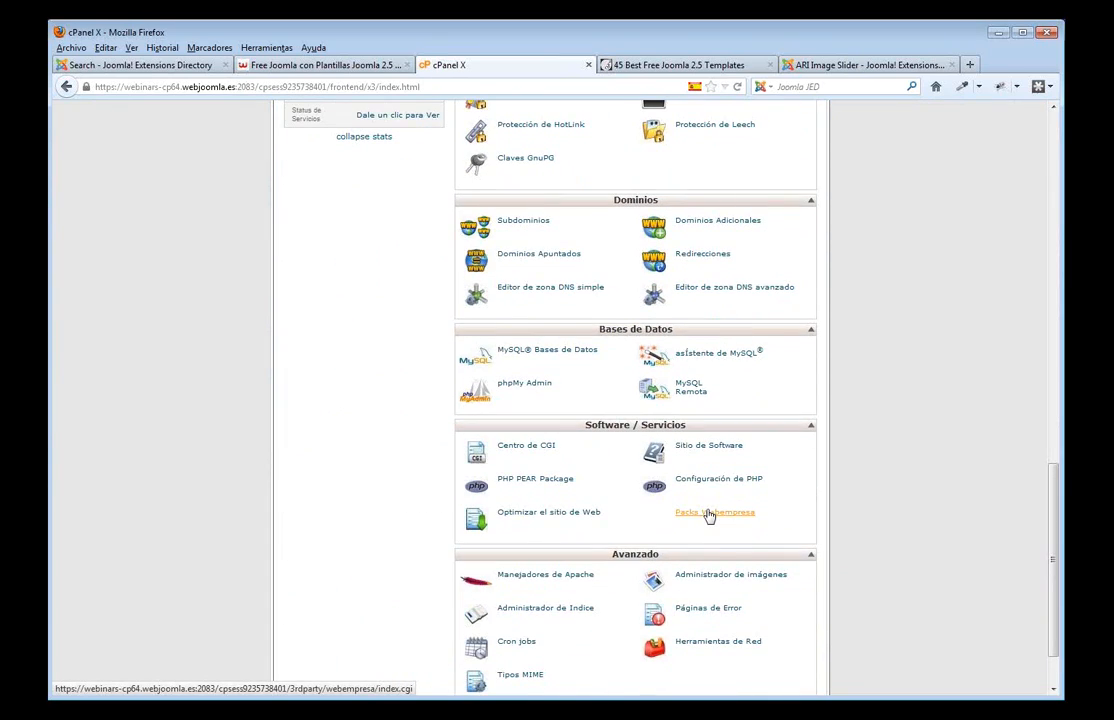
click(708, 515)
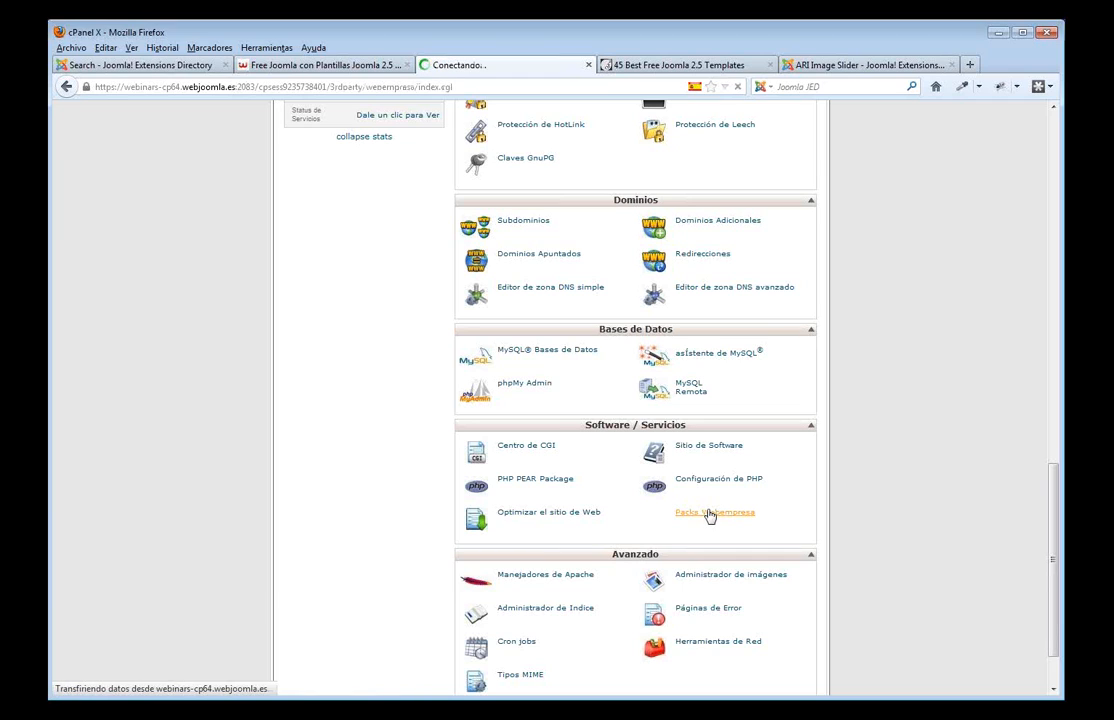
scroll(870, 403, down, 2)
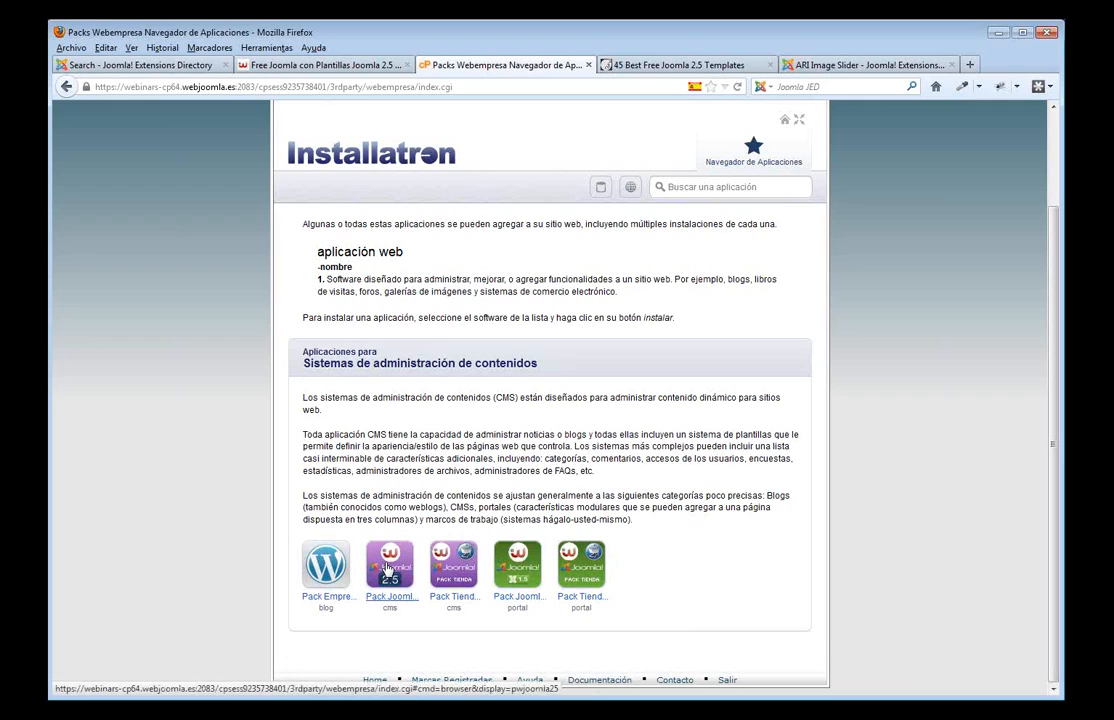
- Review the Pack Joomla Webempresa 2.5 details page and start its install wizard
click(388, 570)
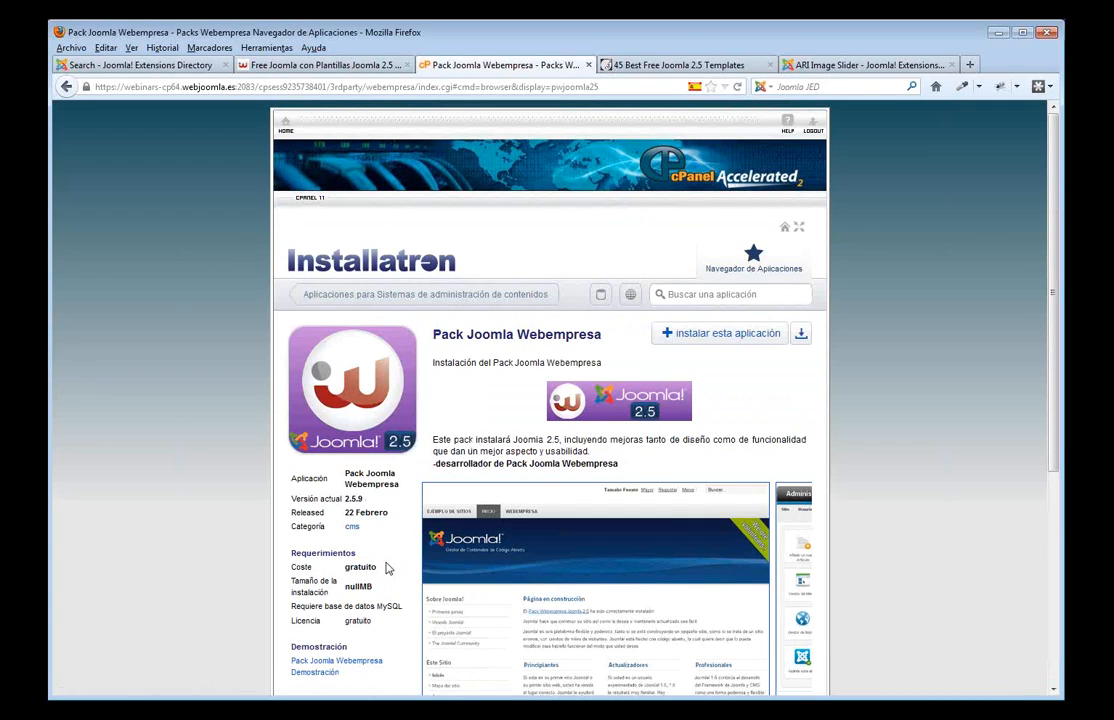
scroll(570, 472, down, 2)
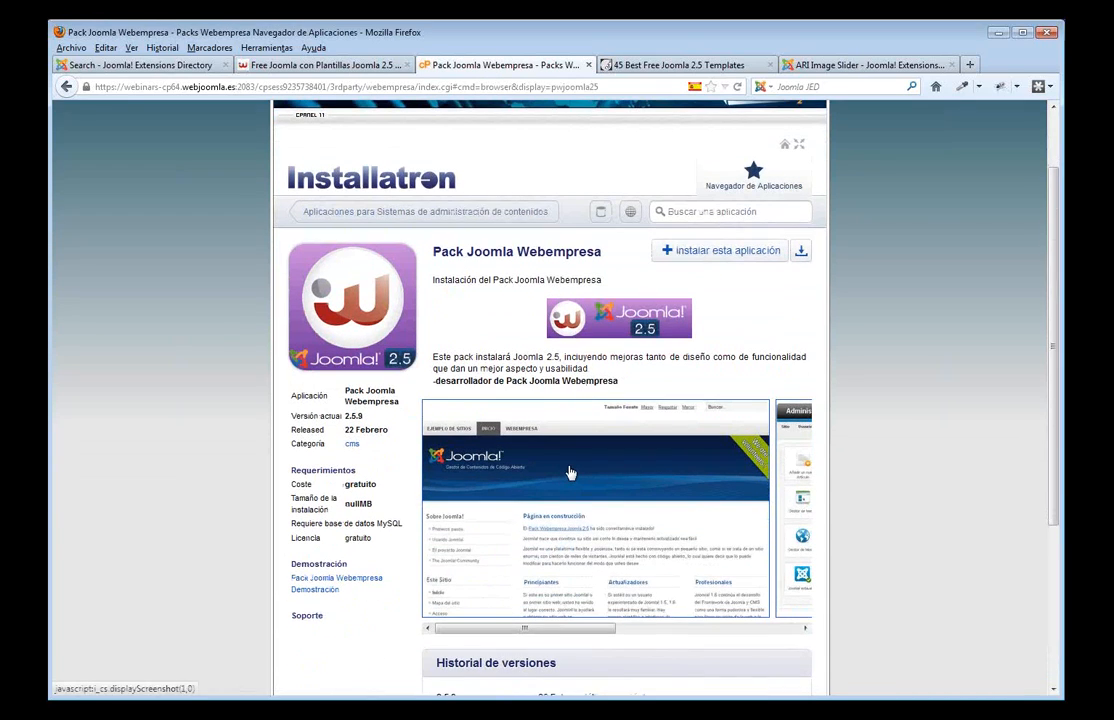
click(557, 404)
scroll(552, 500, down, 2)
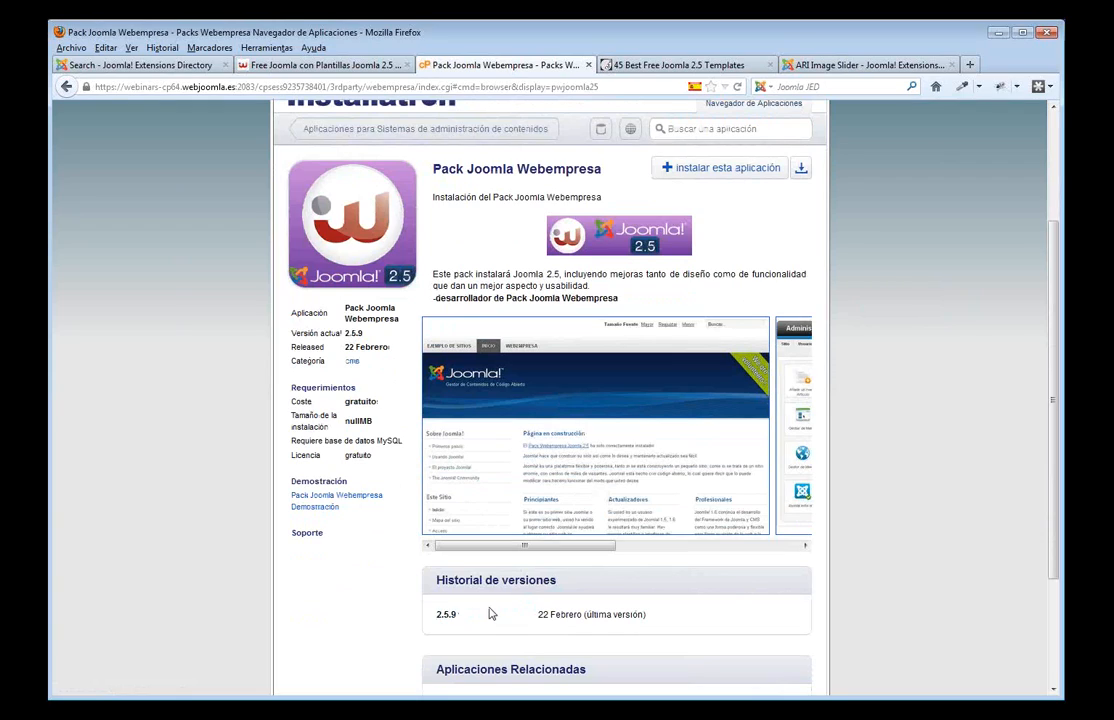
scroll(490, 614, up, 4)
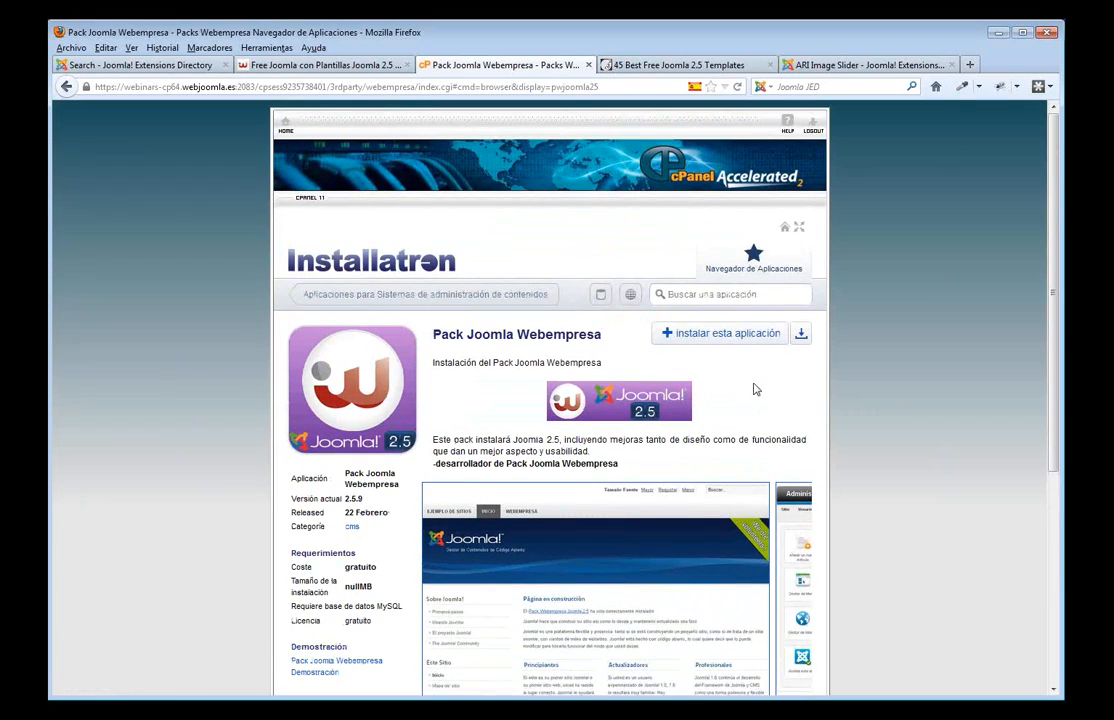
click(716, 336)
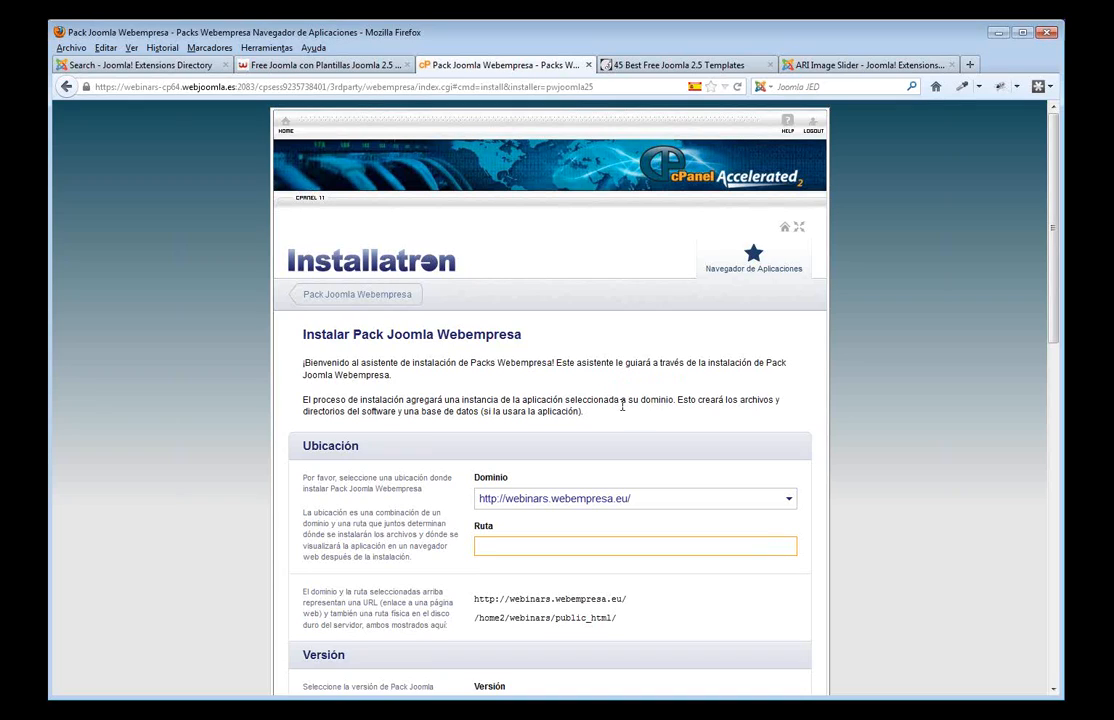
- Set the install path to 1, so the site address becomes webinars.webempresa.eu/1/
scroll(622, 404, down, 2)
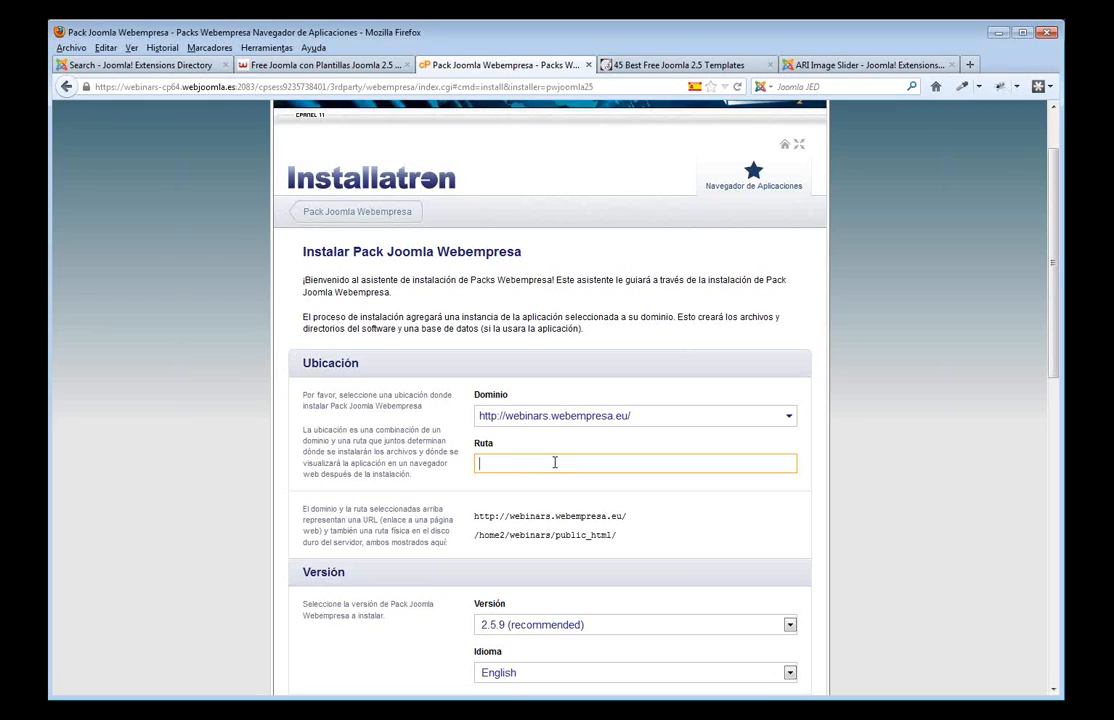
text(1)
drag(637, 516, 476, 511)
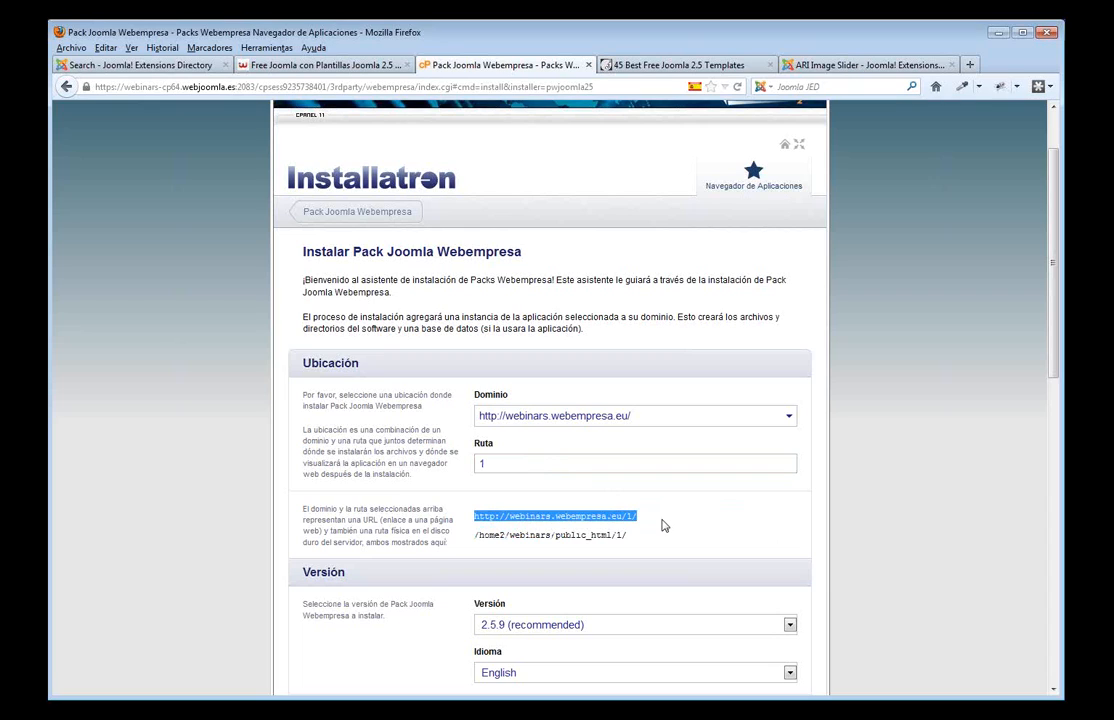
- Strengthen the admin password in Configuración and submit the installation
scroll(662, 526, down, 5)
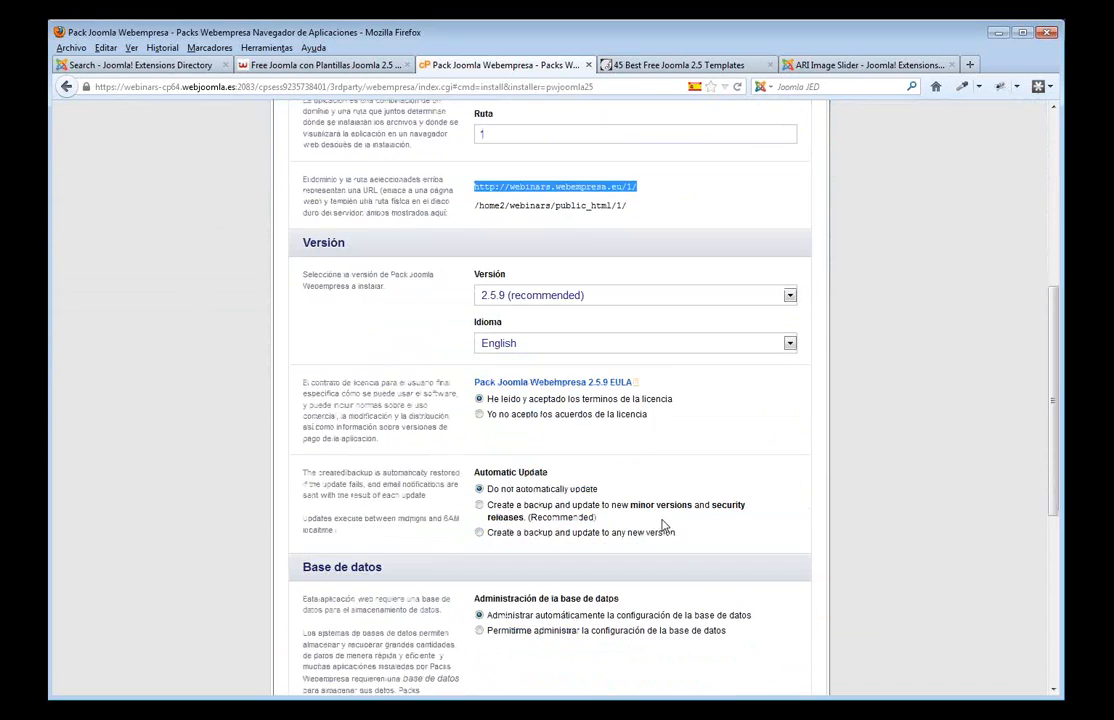
scroll(721, 481, down, 4)
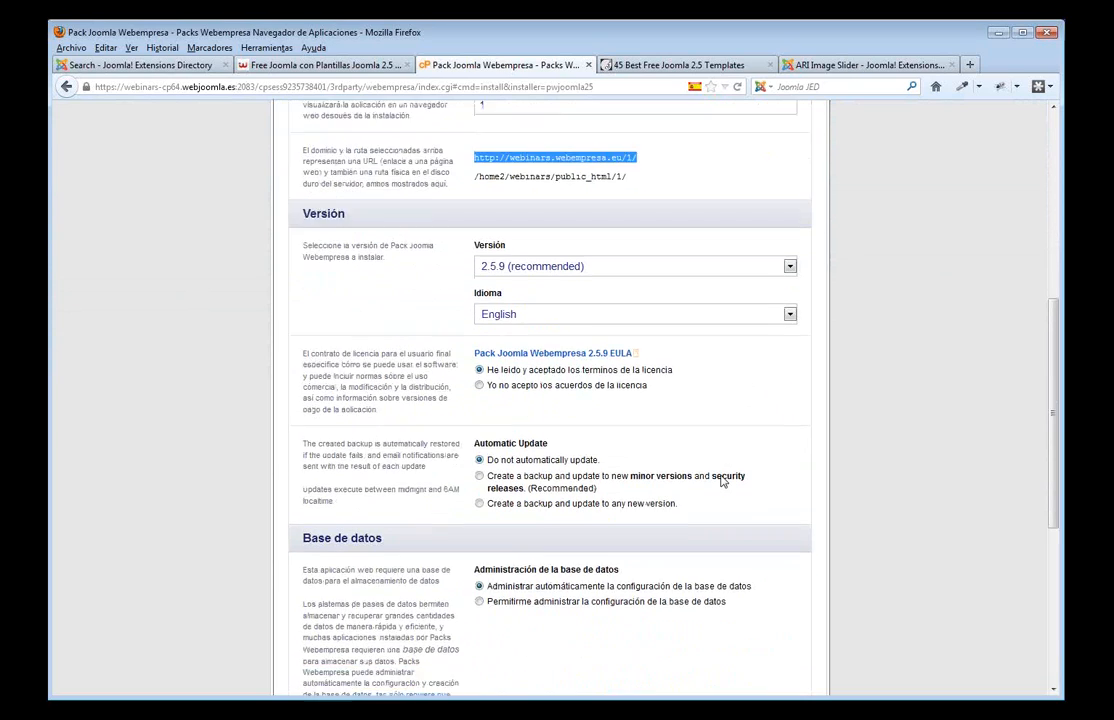
scroll(723, 482, down, 1)
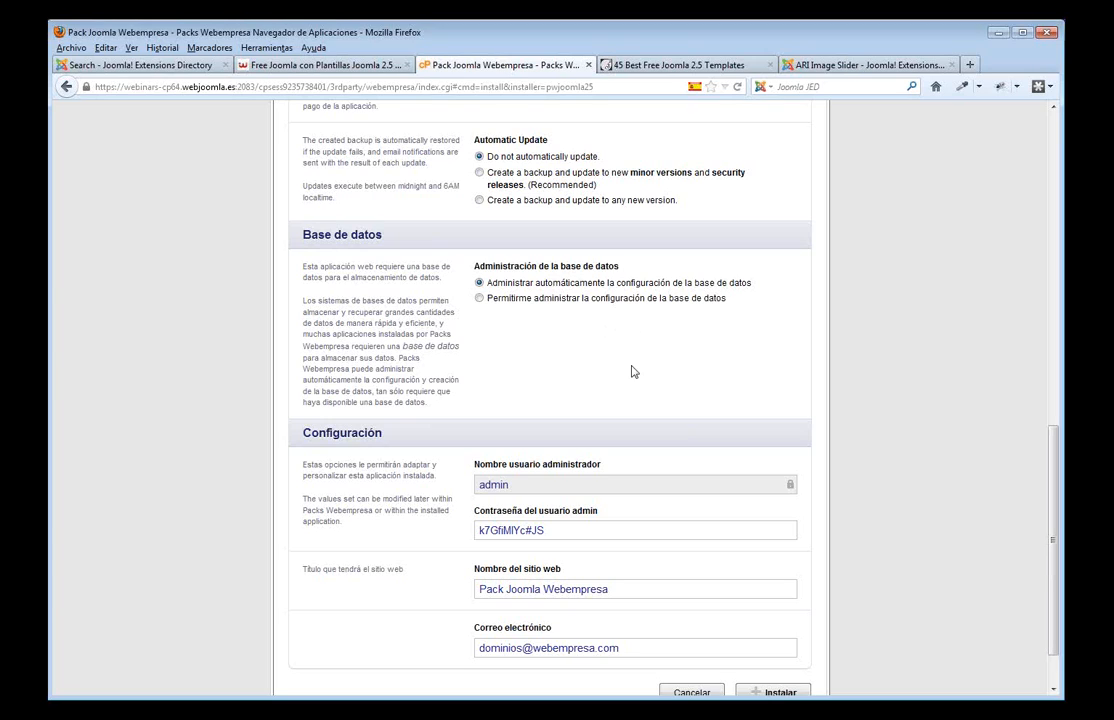
scroll(634, 372, down, 1)
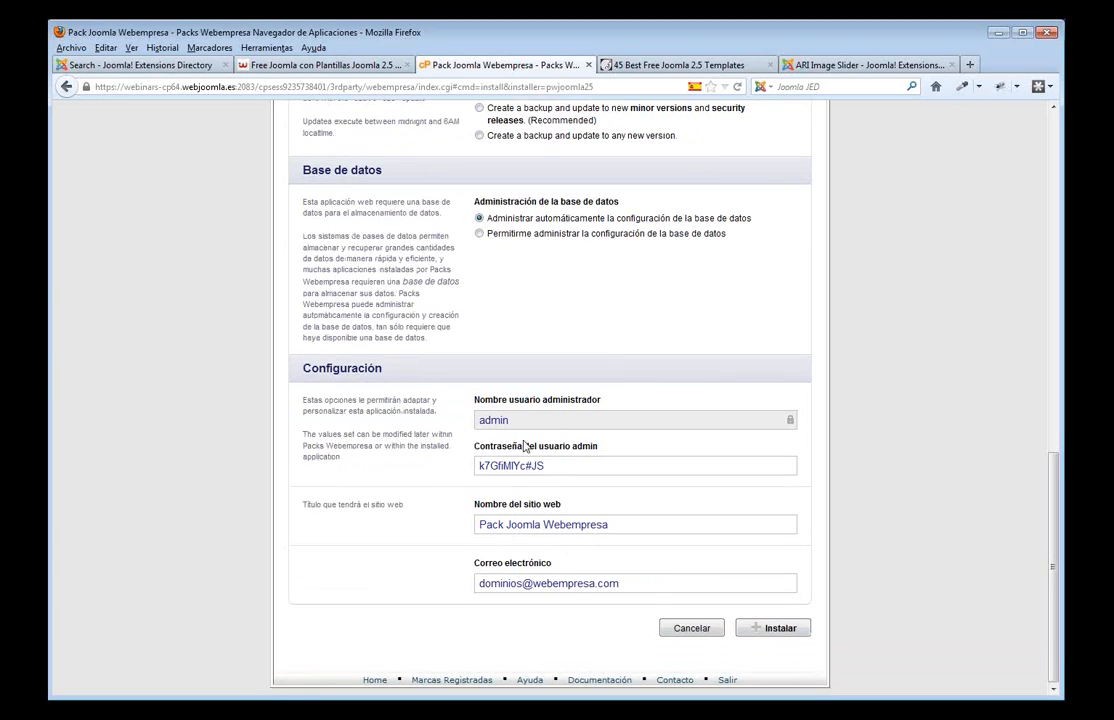
drag(510, 420, 481, 421)
click(560, 466)
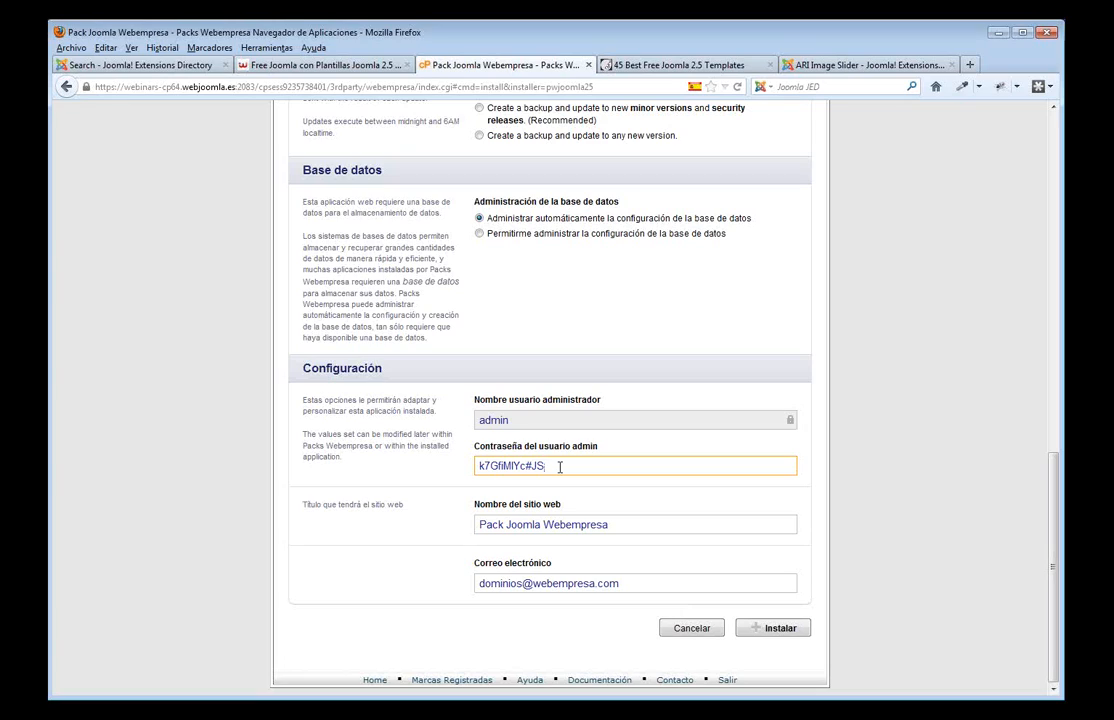
click(771, 628)
click(772, 631)
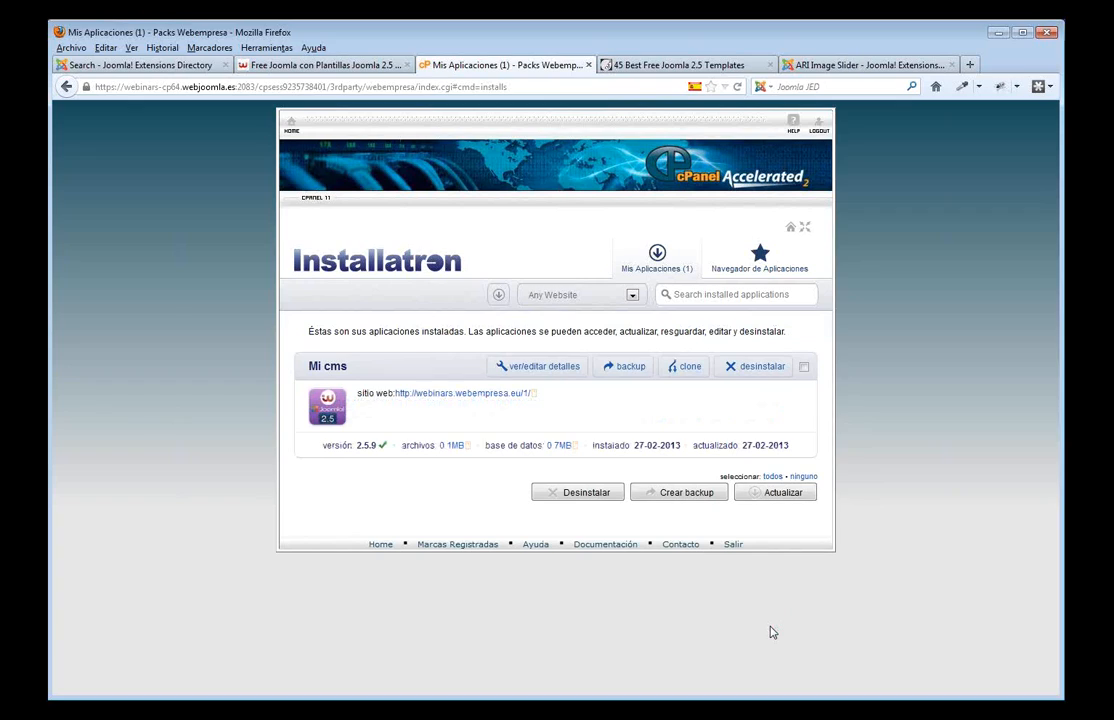
- Check the new site at webinars.webempresa.eu/1/ in a new tab, then back up Mi cms
middle_click(449, 396)
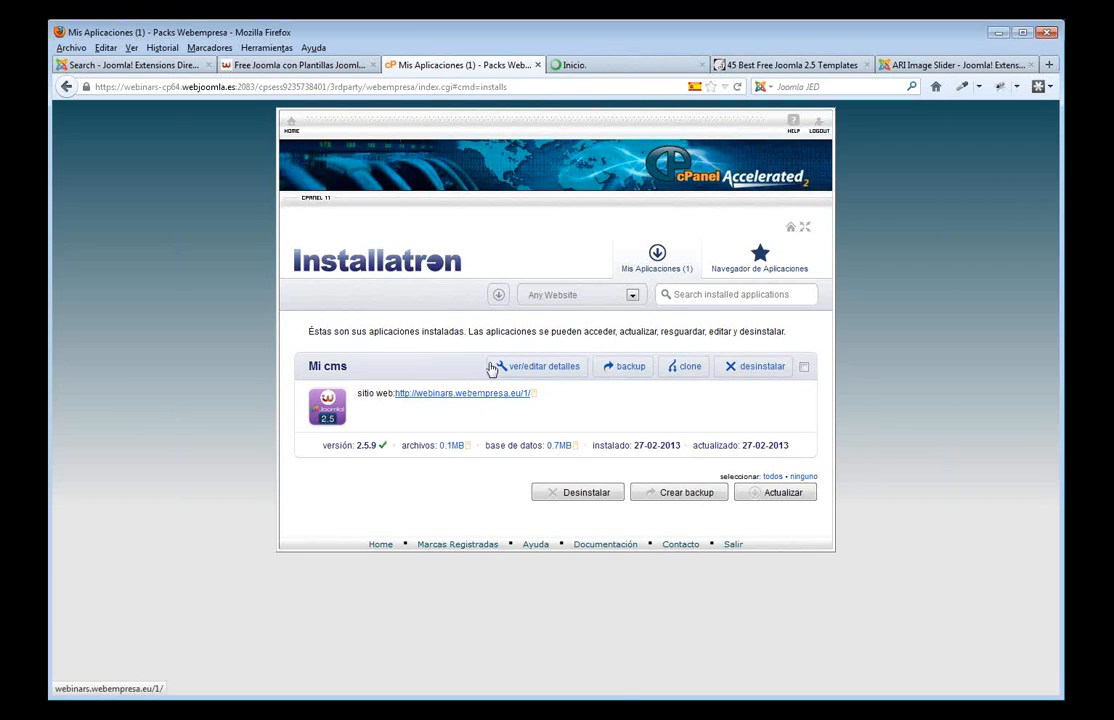
click(591, 68)
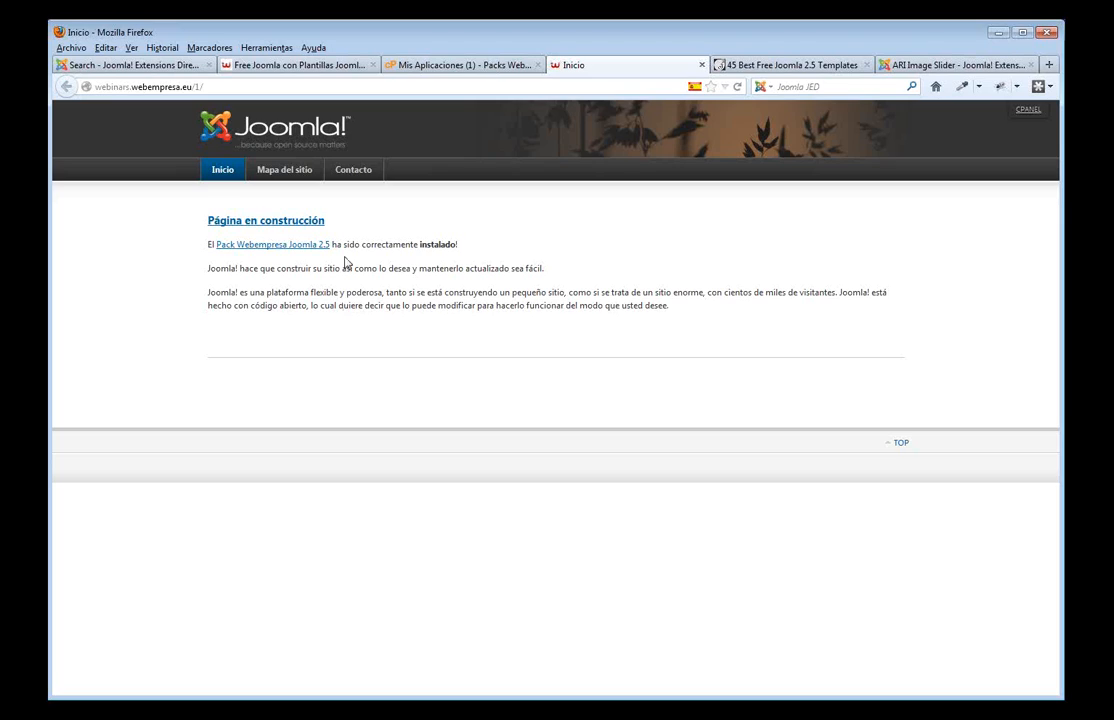
click(464, 64)
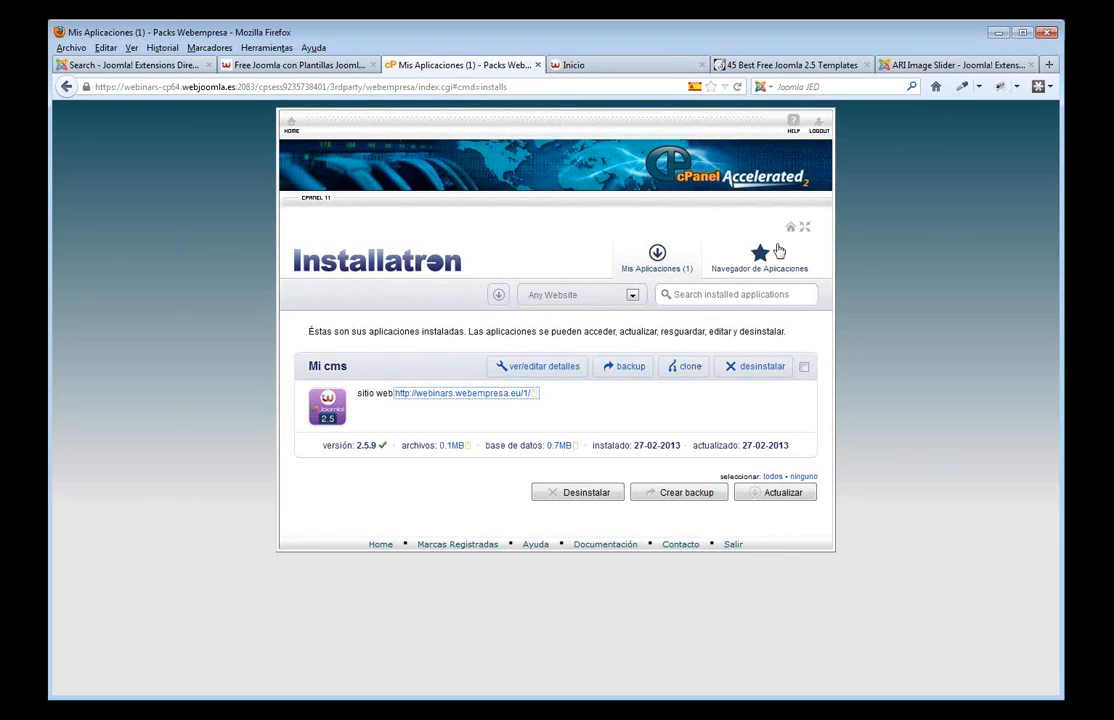
click(627, 368)
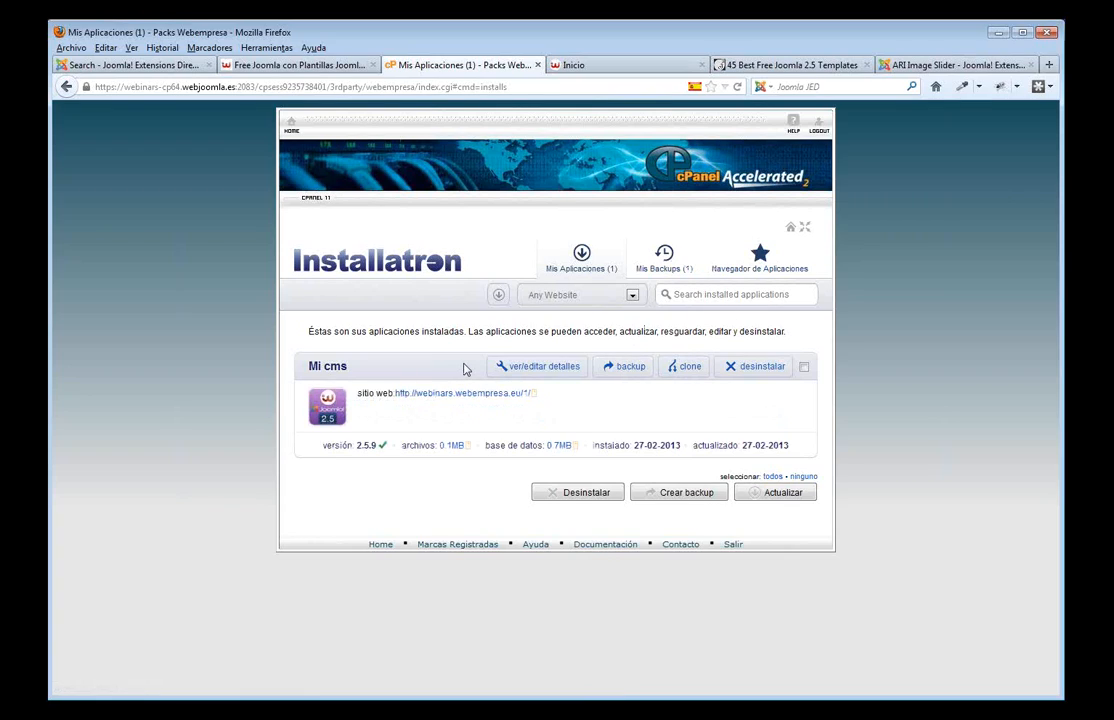
- Open and review the Mi cms installation details in Installatron
click(537, 369)
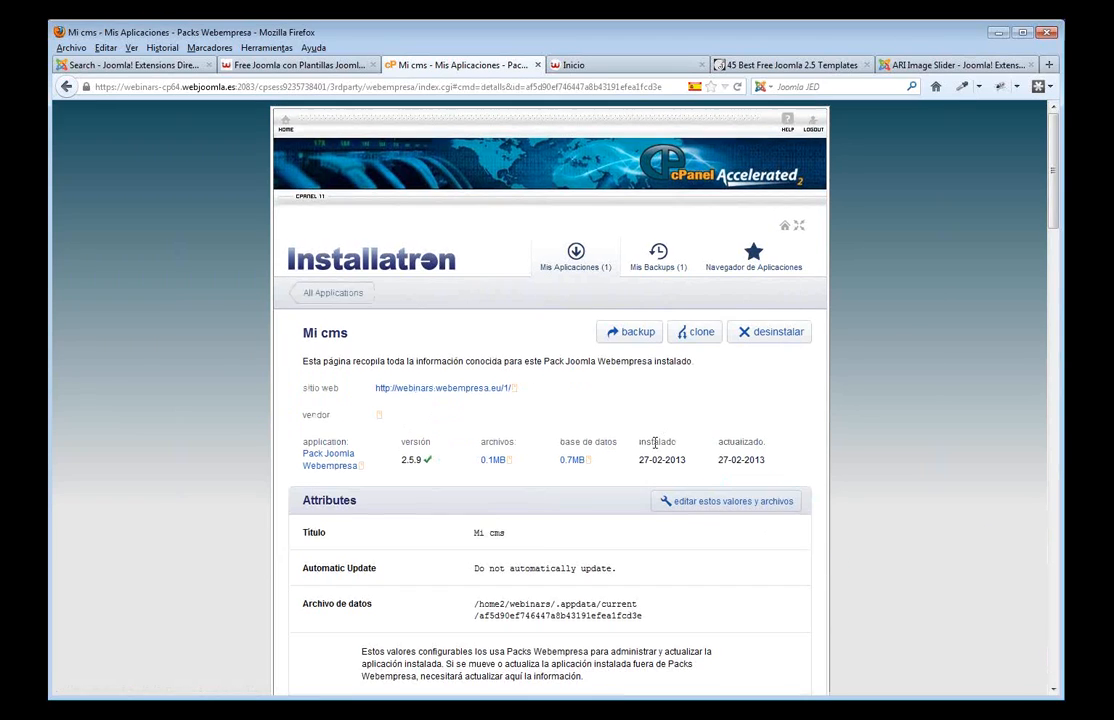
scroll(617, 451, down, 10)
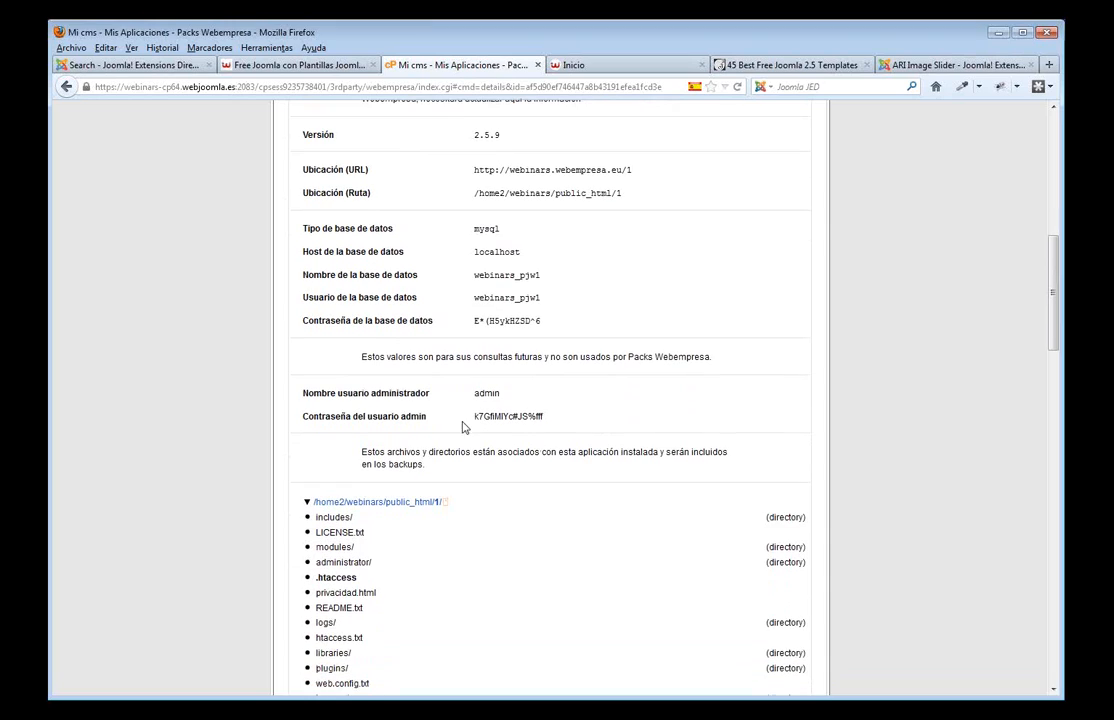
scroll(535, 182, up, 4)
scroll(535, 182, up, 5)
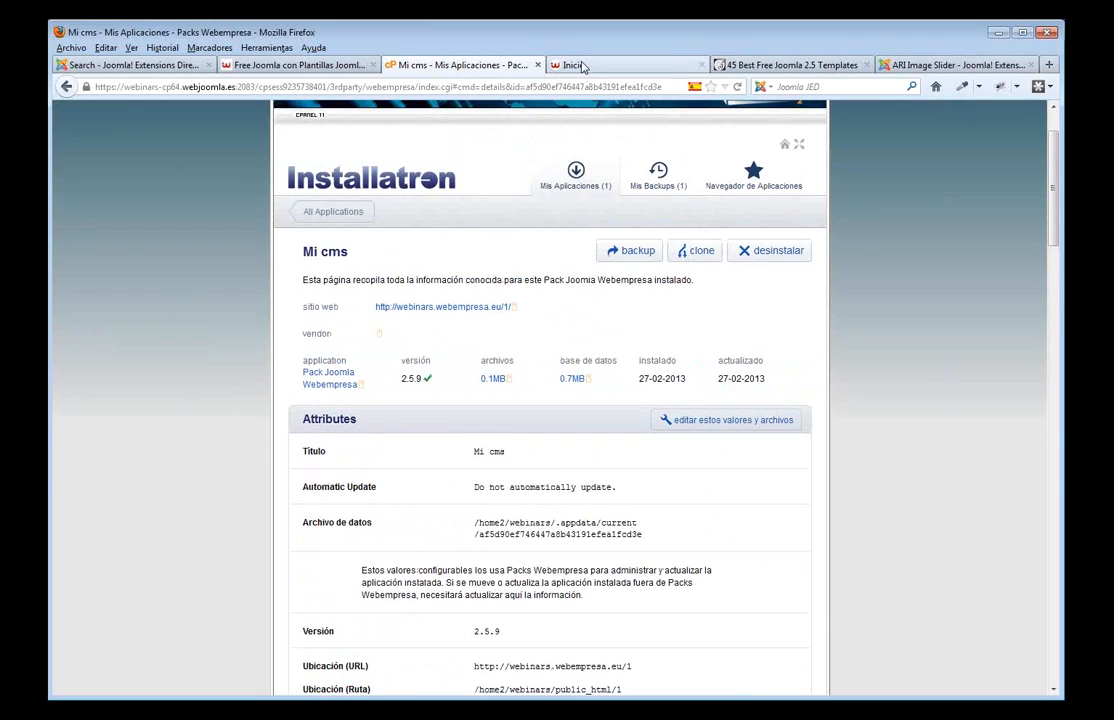
- On the site's Inicio tab, append 'administrator' to the site address
click(578, 66)
click(212, 86)
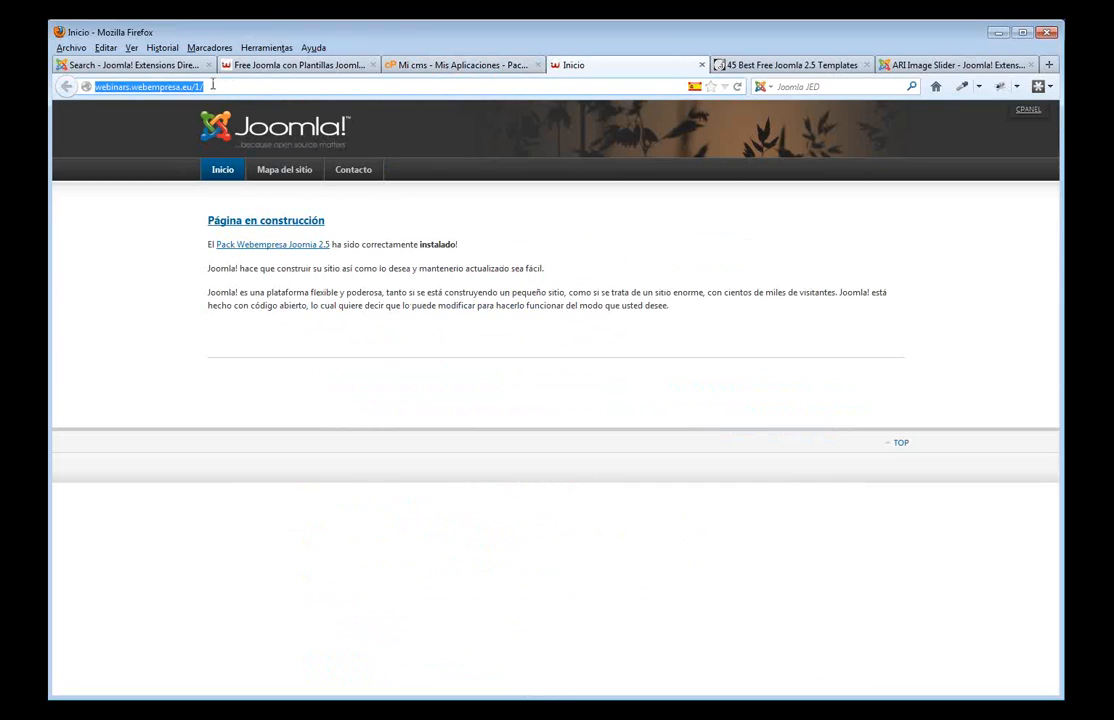
click(213, 86)
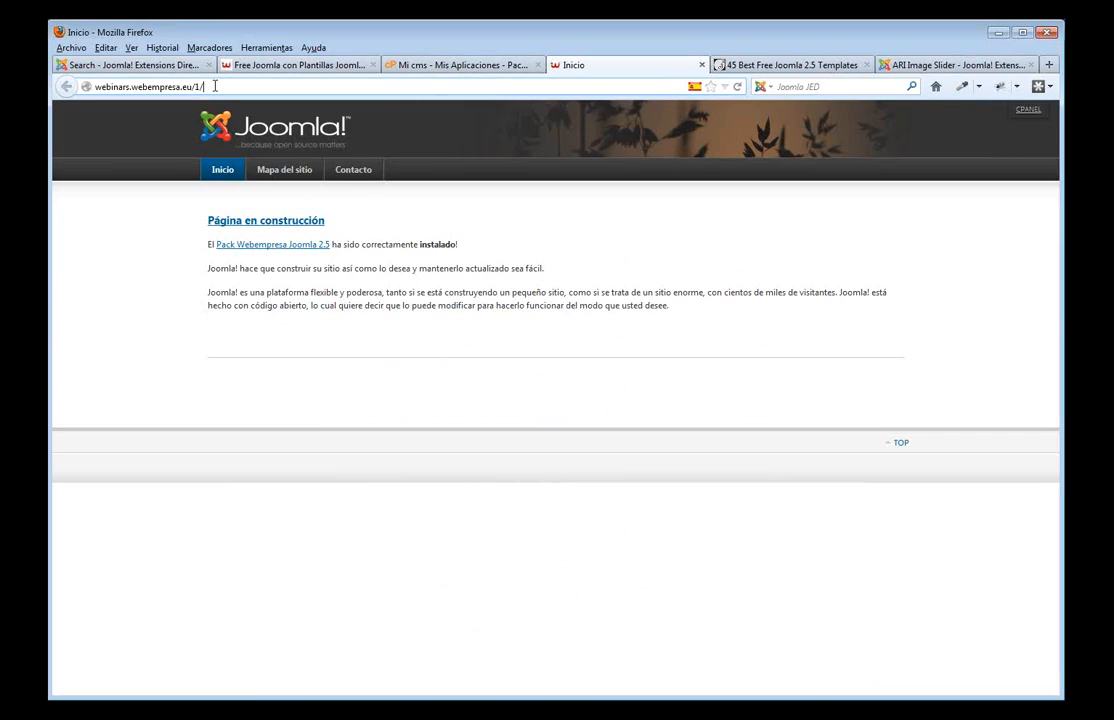
text(admin)
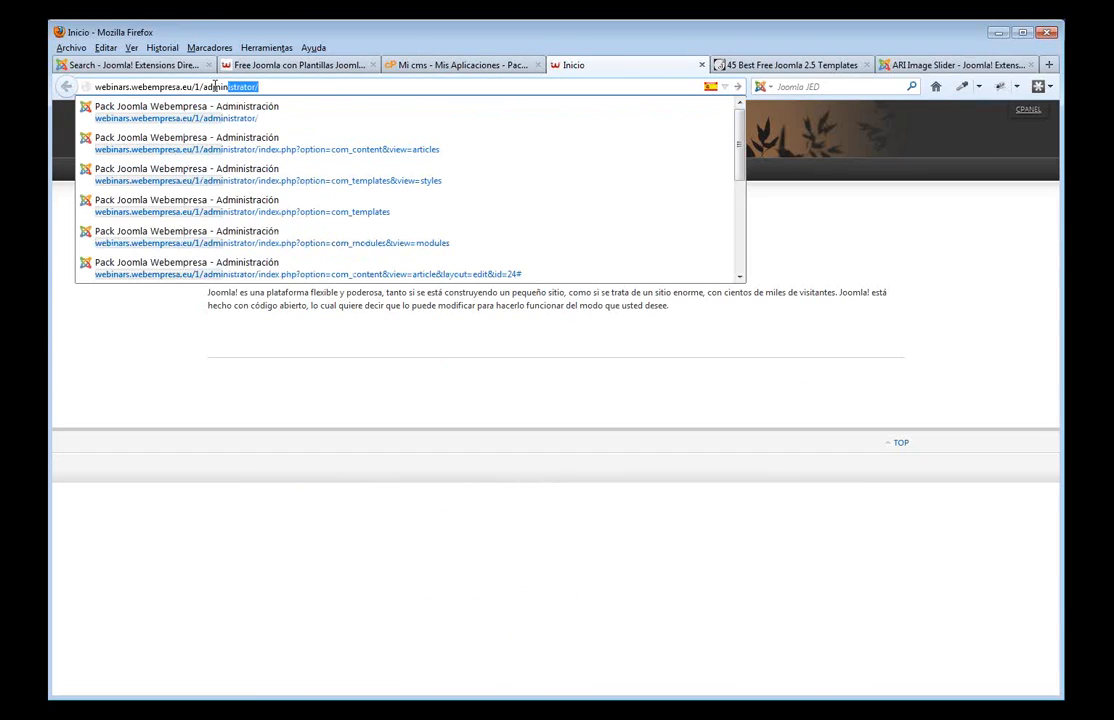
text(istrato)
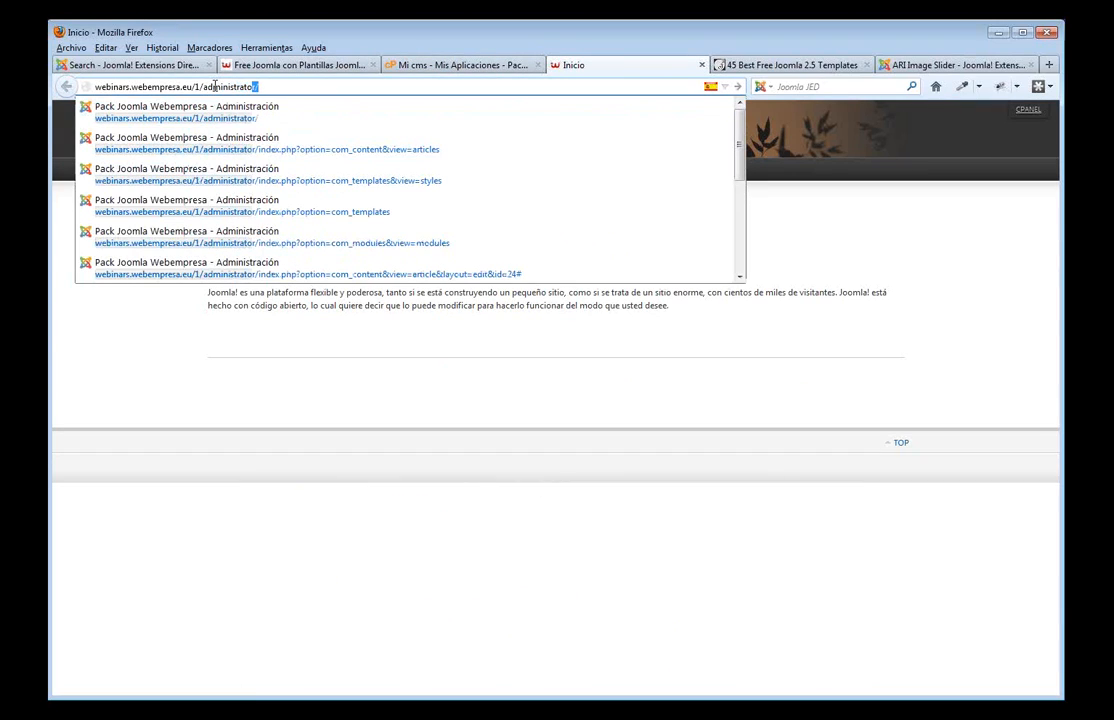
text(r/)
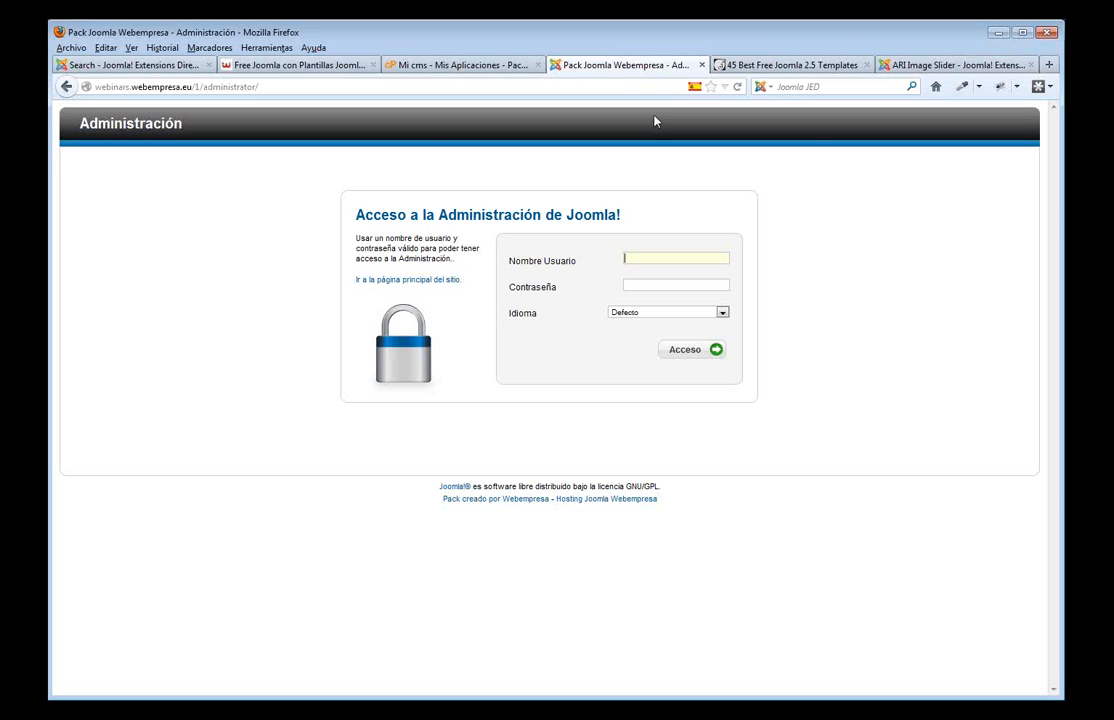
- Copy the admin password from Installatron and log in to Joomla Administrator with the admin account
click(452, 66)
scroll(476, 357, down, 5)
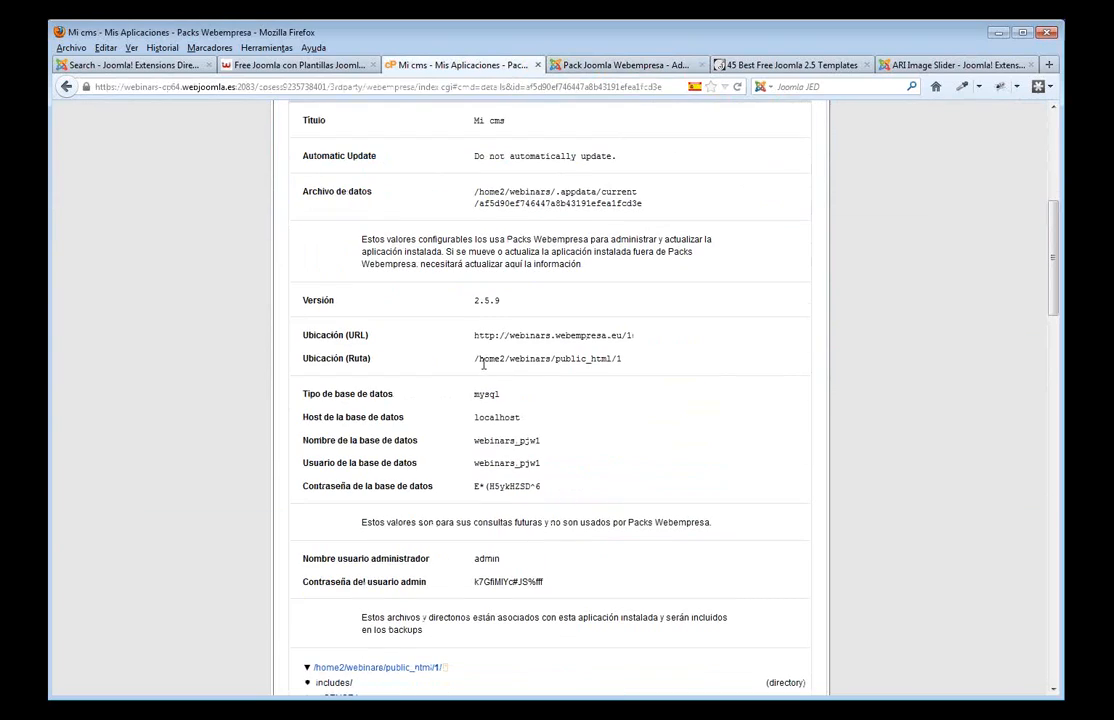
drag(555, 584, 465, 596)
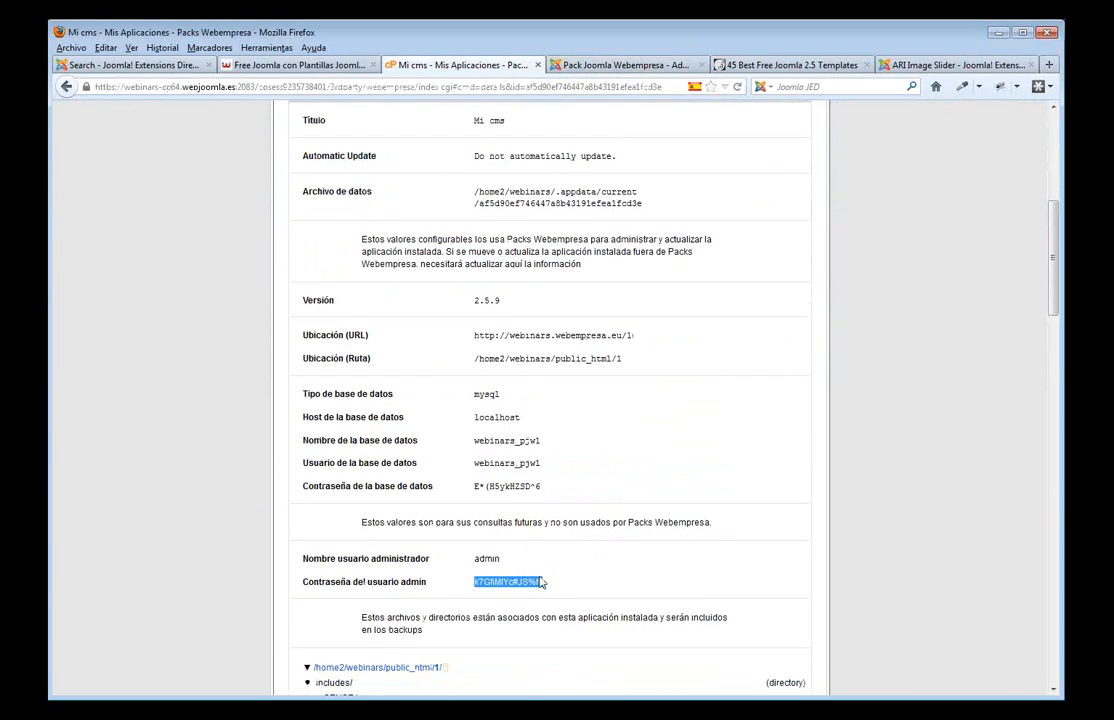
click(640, 68)
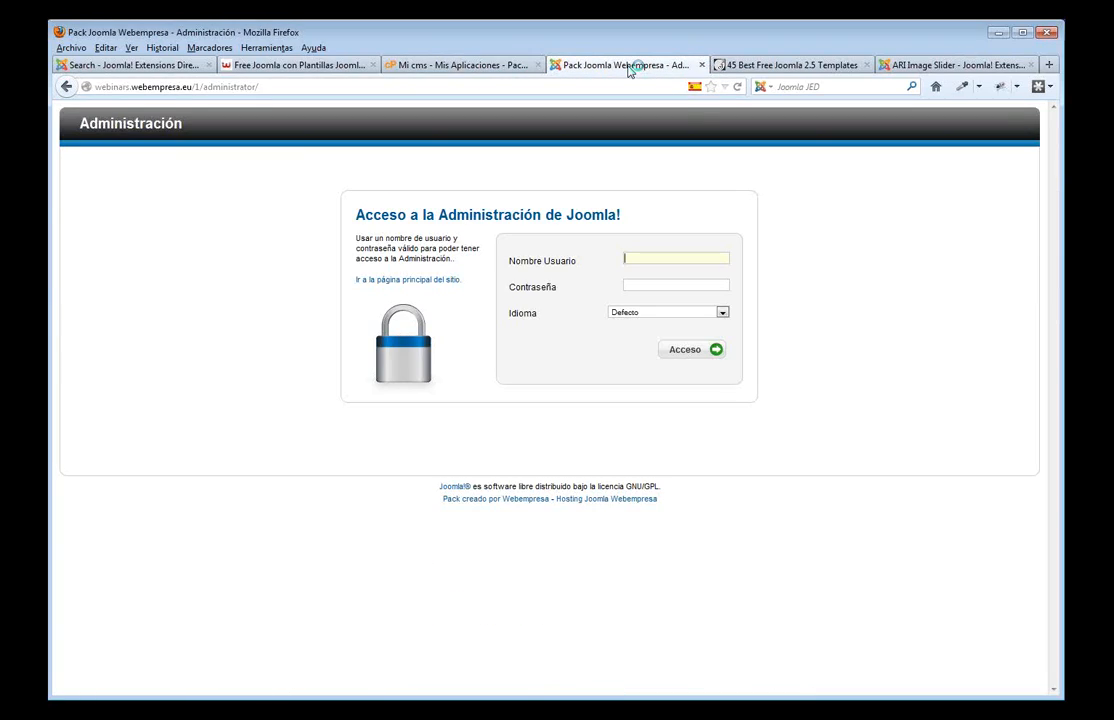
click(719, 259)
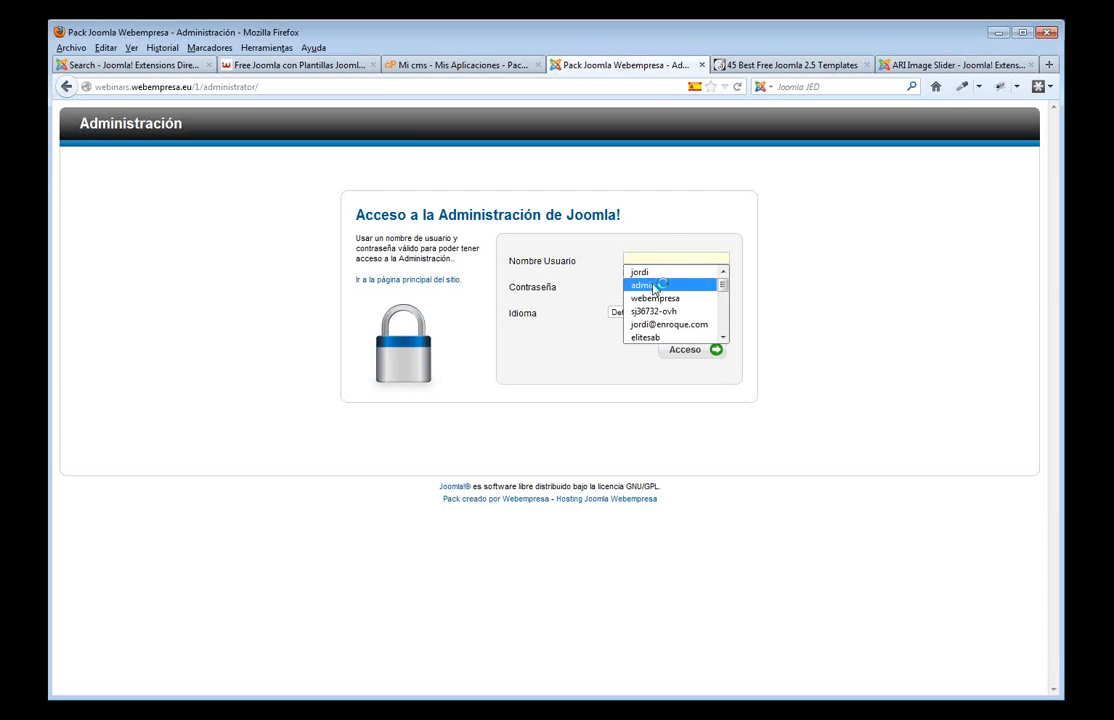
click(647, 285)
click(666, 286)
key(ctrl+v)
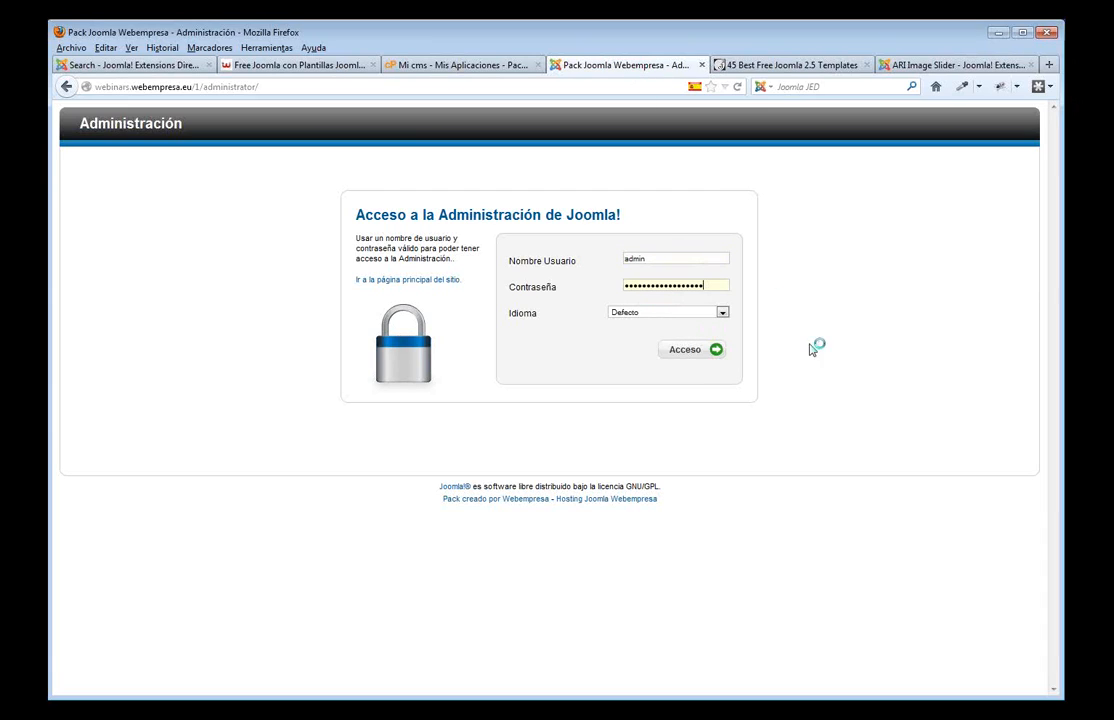
click(685, 356)
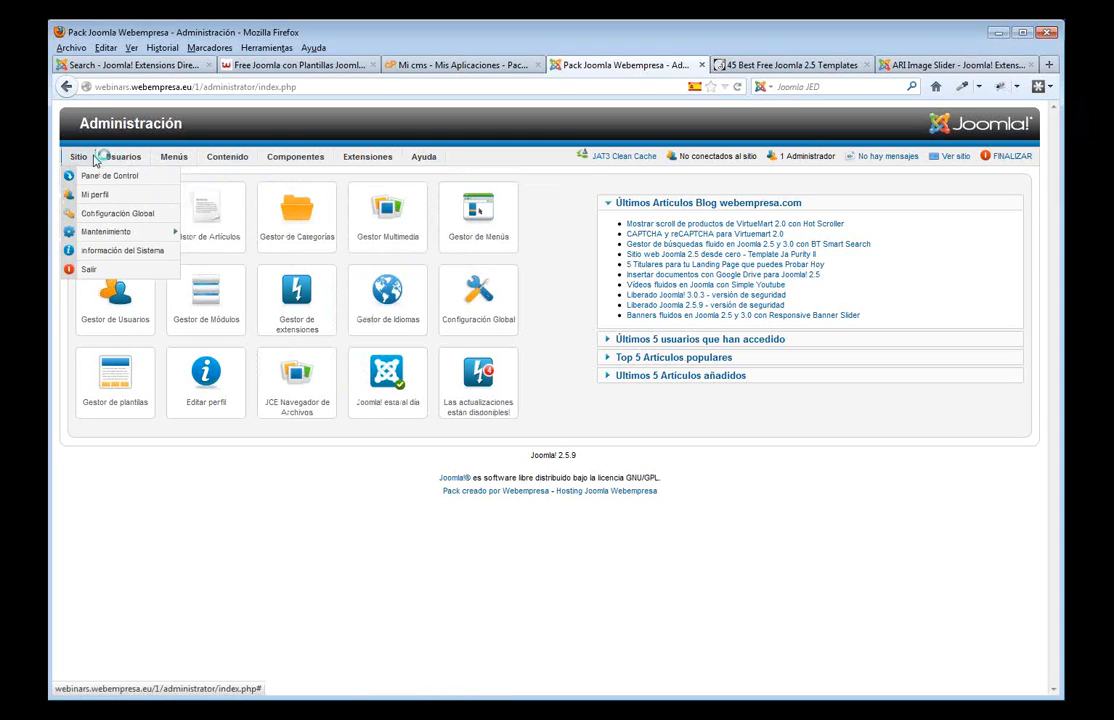
- Choose Usuarios > Gestor de Usuarios to list the accounts, showing only the admin Super User
mouse_move(113, 162)
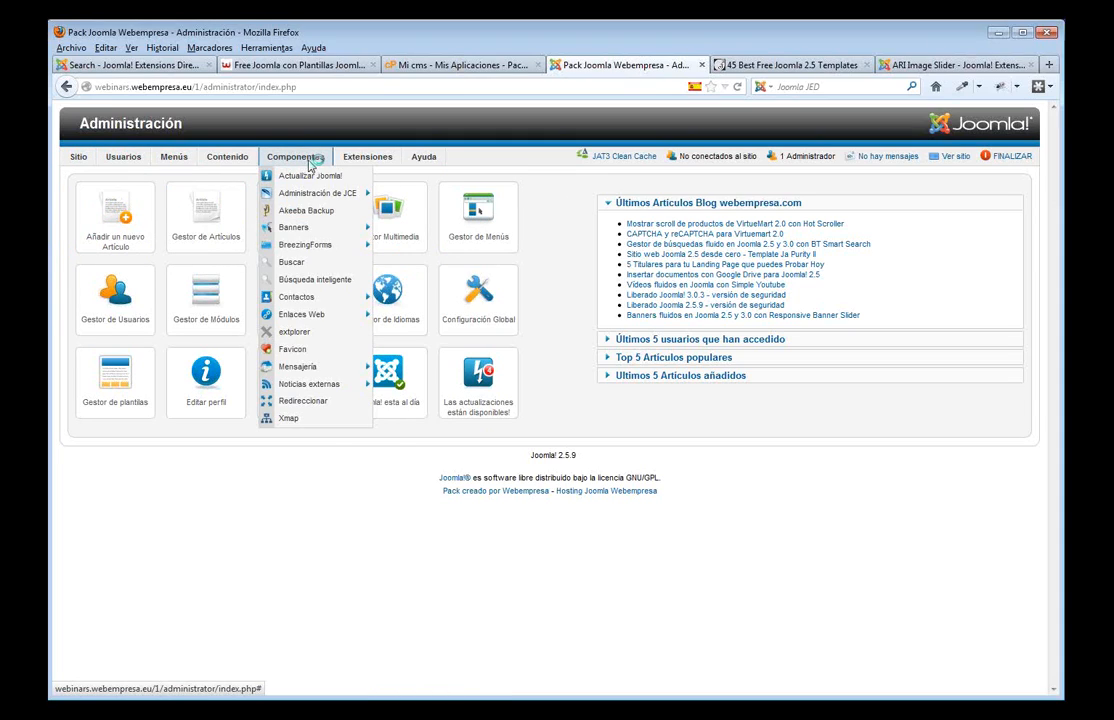
mouse_move(348, 164)
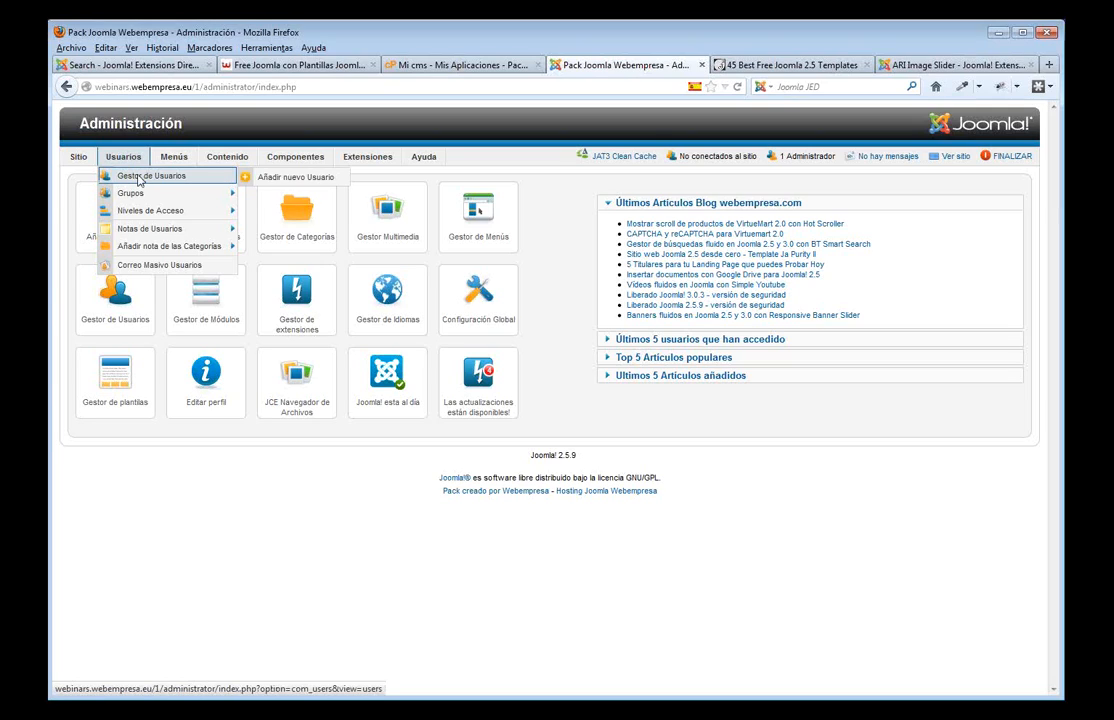
click(202, 178)
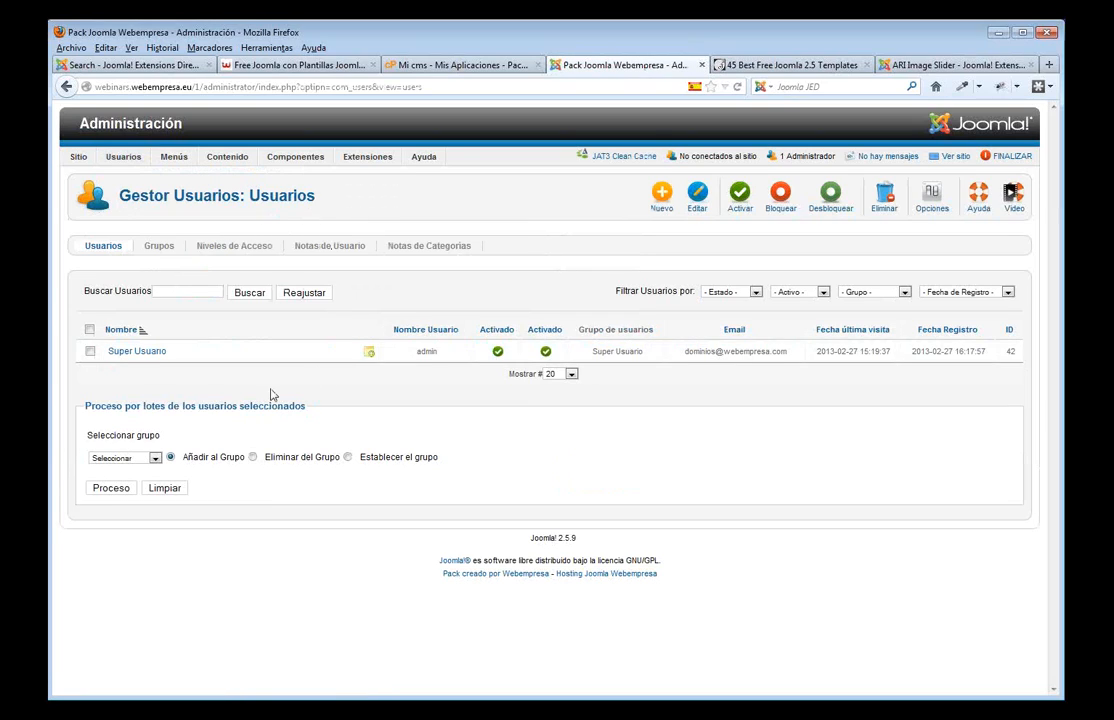
- Enter and confirm a new password for the Super Usuario account, then save and close
click(135, 356)
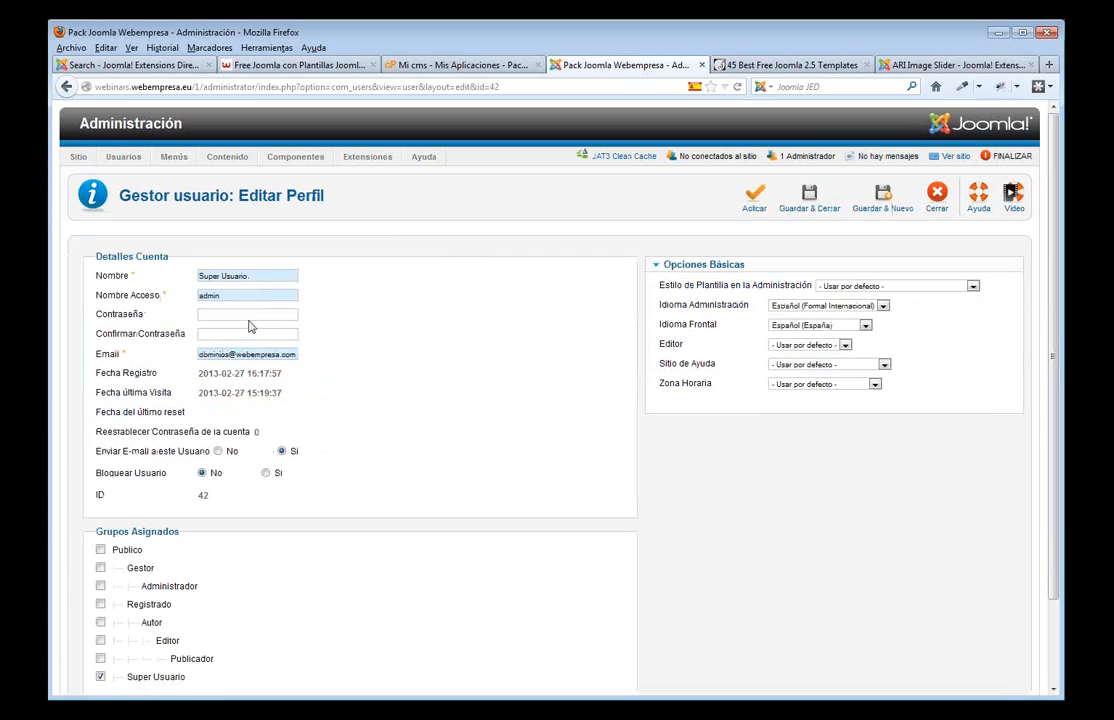
click(245, 316)
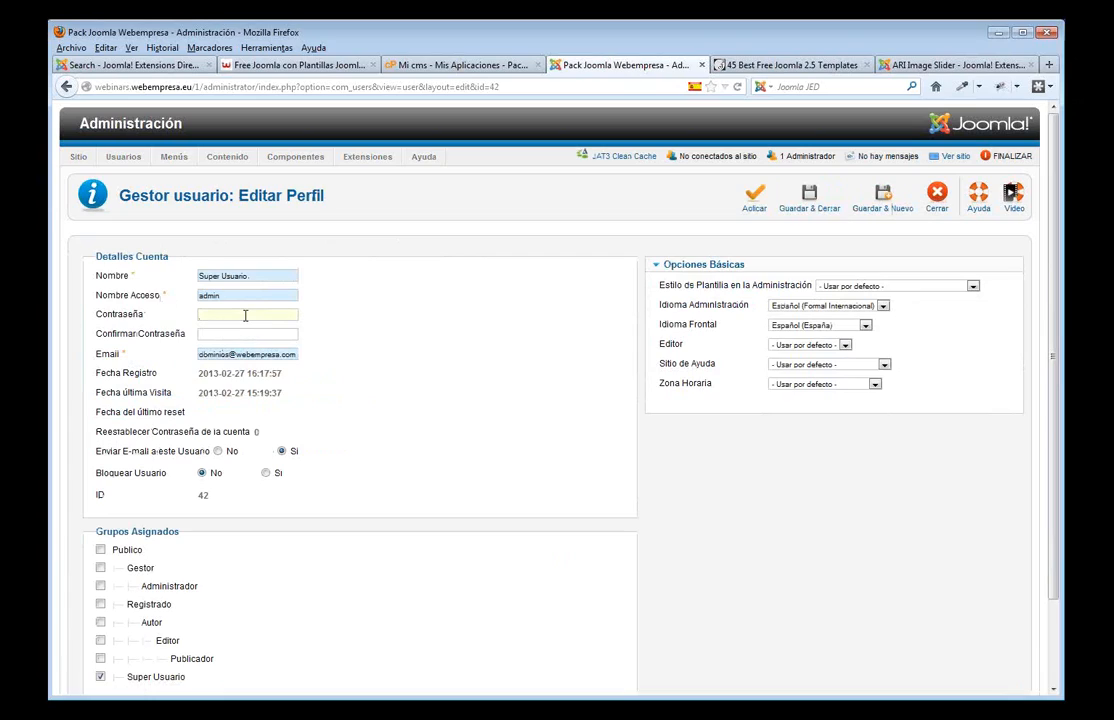
text(••••••••••)
click(210, 336)
text(••••••••••)
click(818, 210)
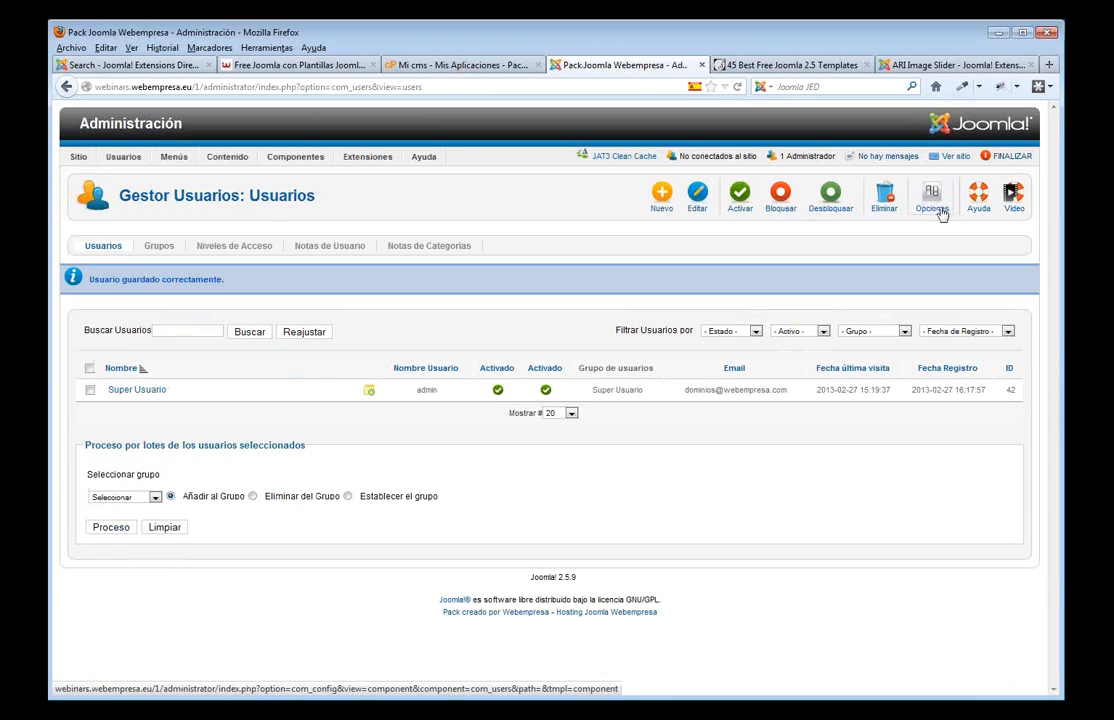
- Sign out and log back in as admin using the new password
click(1010, 158)
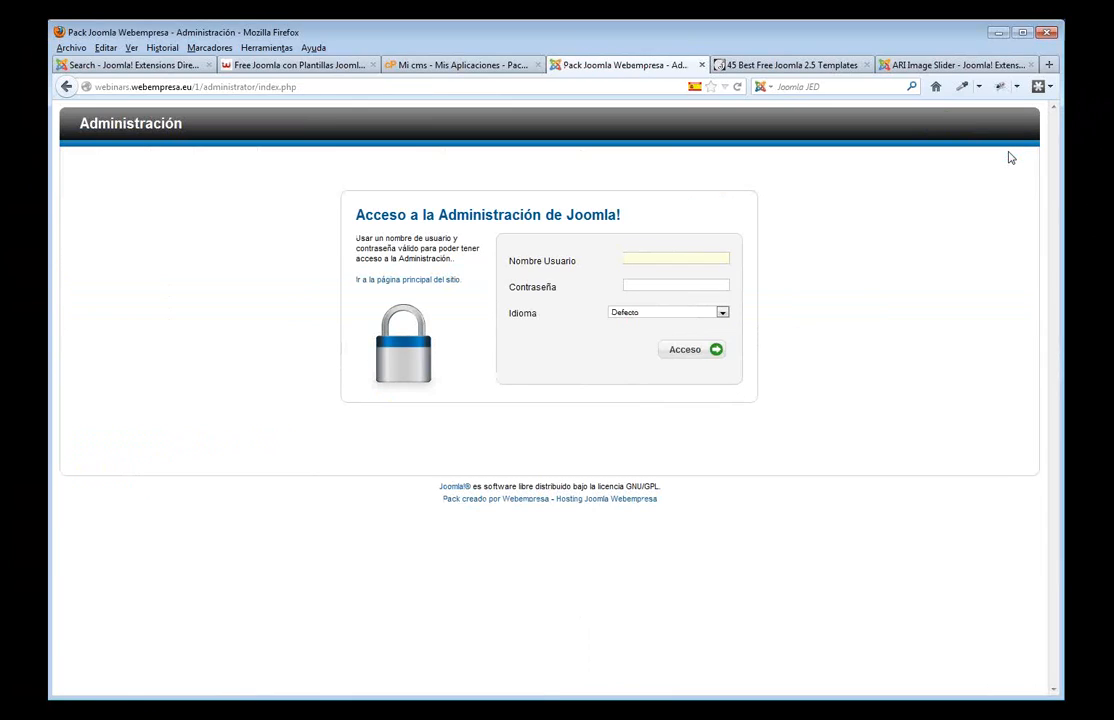
click(691, 260)
click(688, 284)
text(admin)
click(680, 288)
text(••••••••••)
click(672, 354)
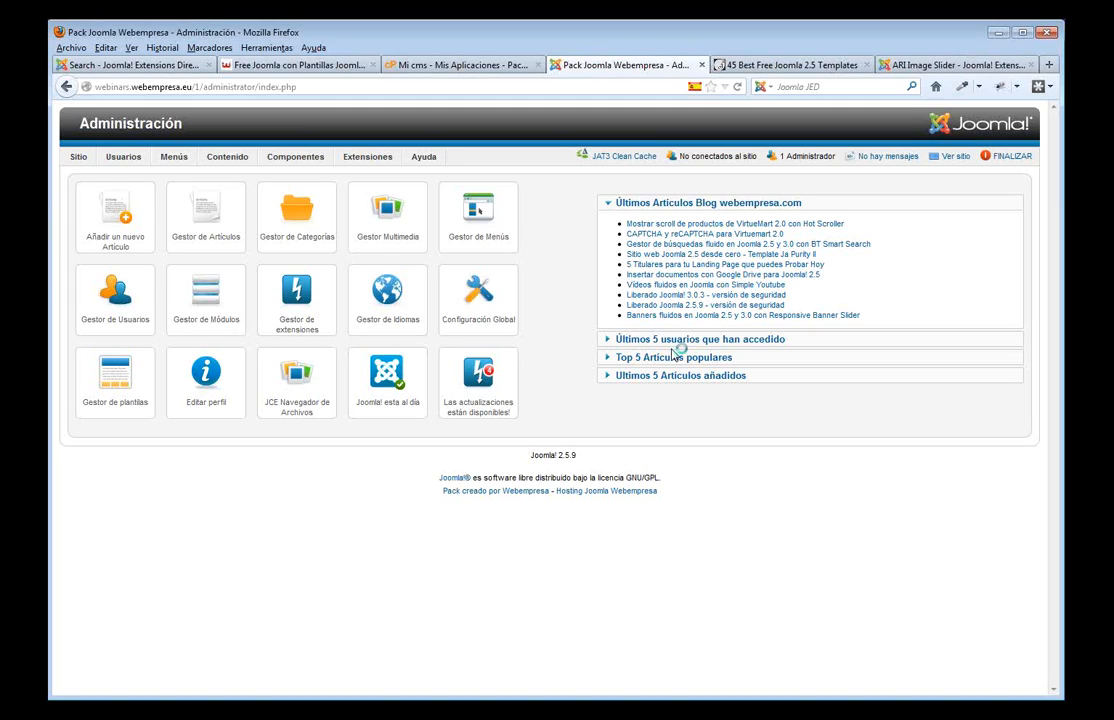
- Open the front end via Ver sitio, place its Inicio tab before the admin tab, and return to admin
click(955, 157)
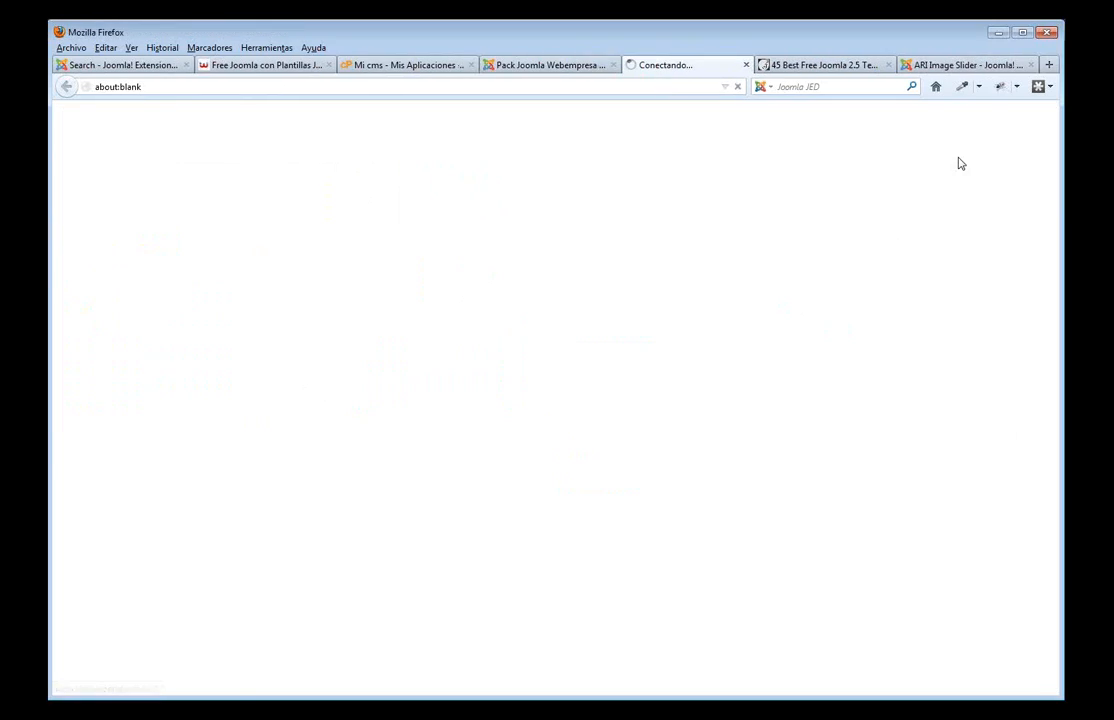
drag(634, 70, 530, 67)
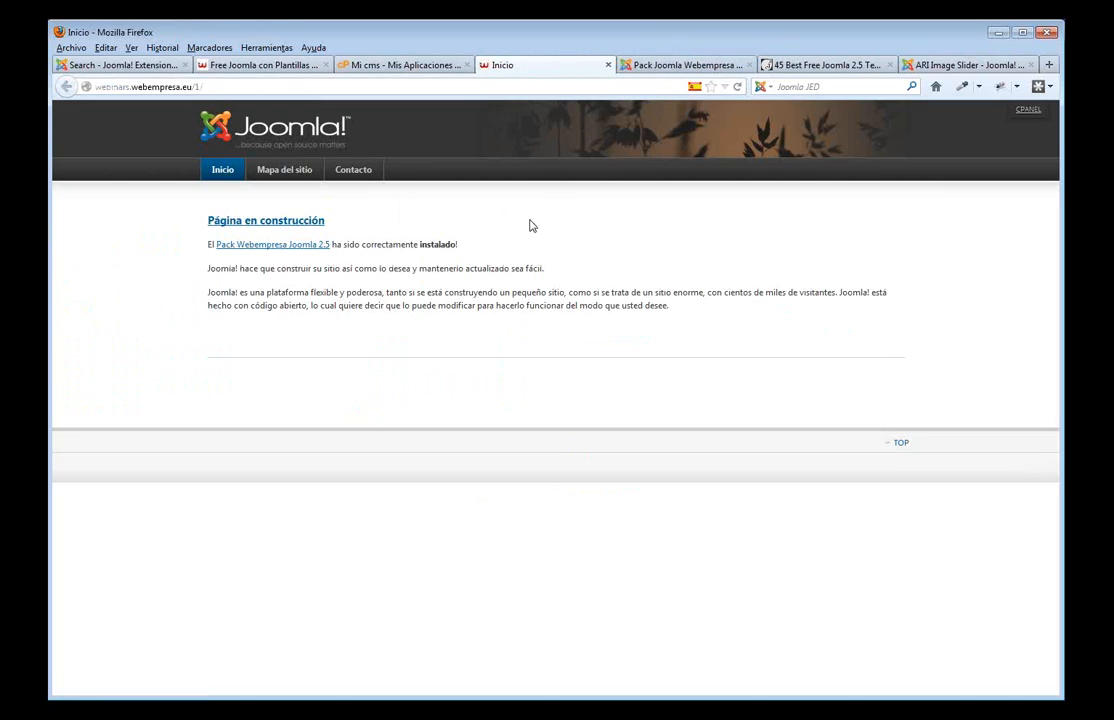
click(678, 66)
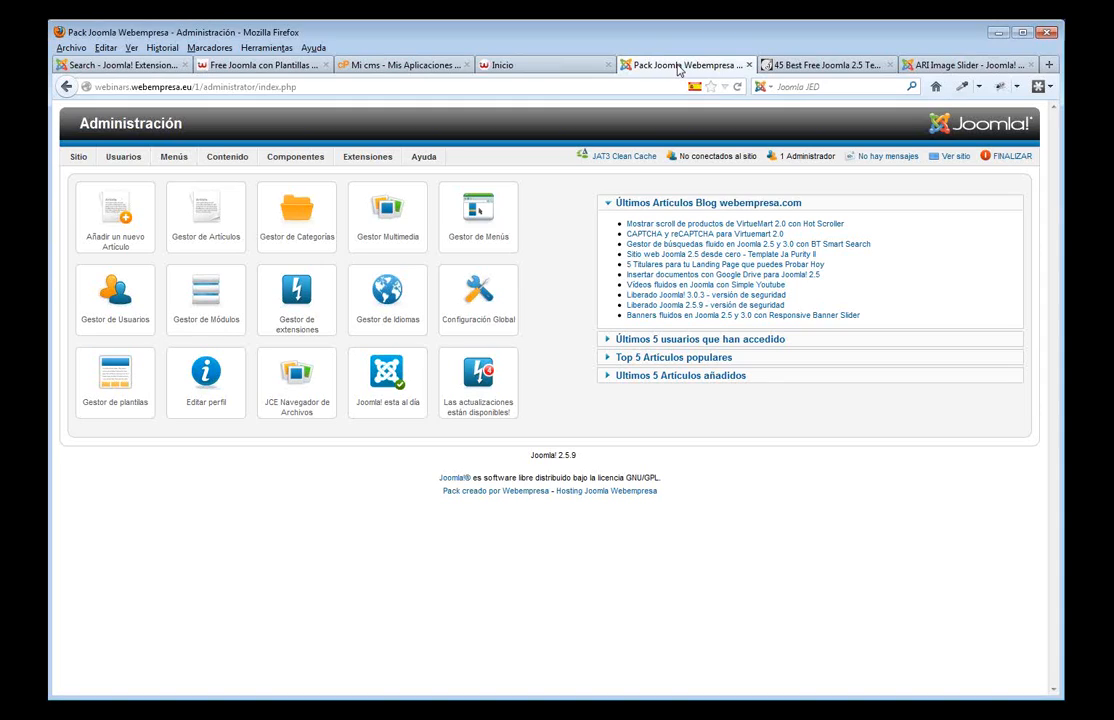
- In template styles, try Hathor as default administrator style, then restore Bluestork
mouse_move(370, 160)
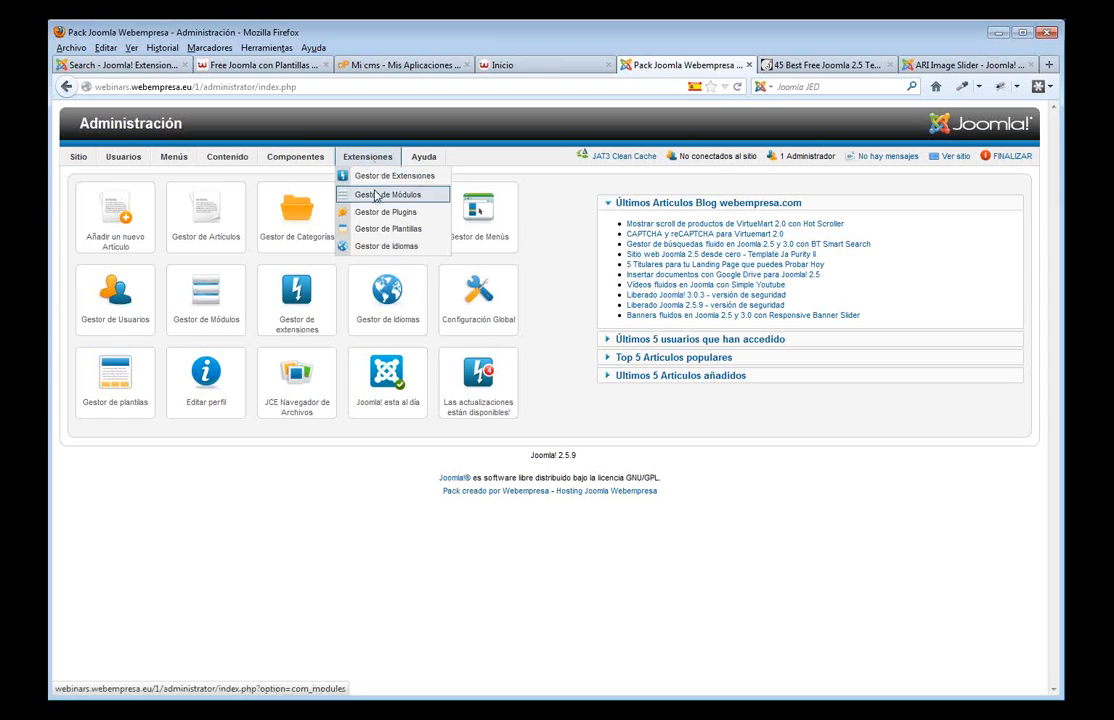
click(376, 231)
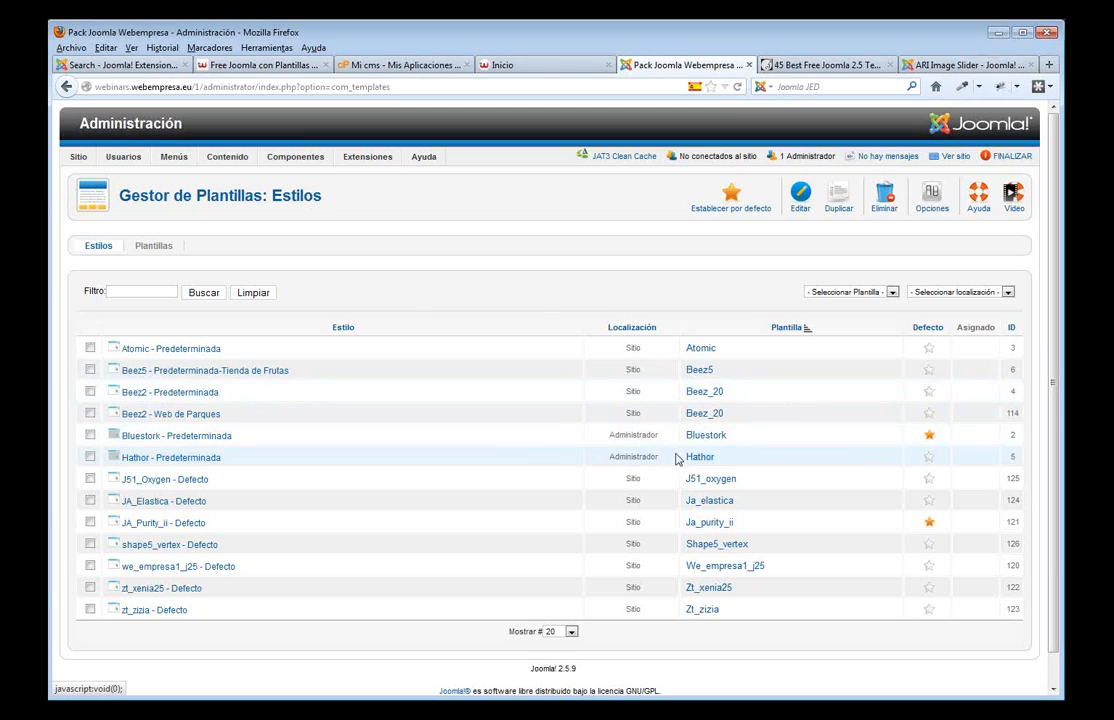
click(930, 346)
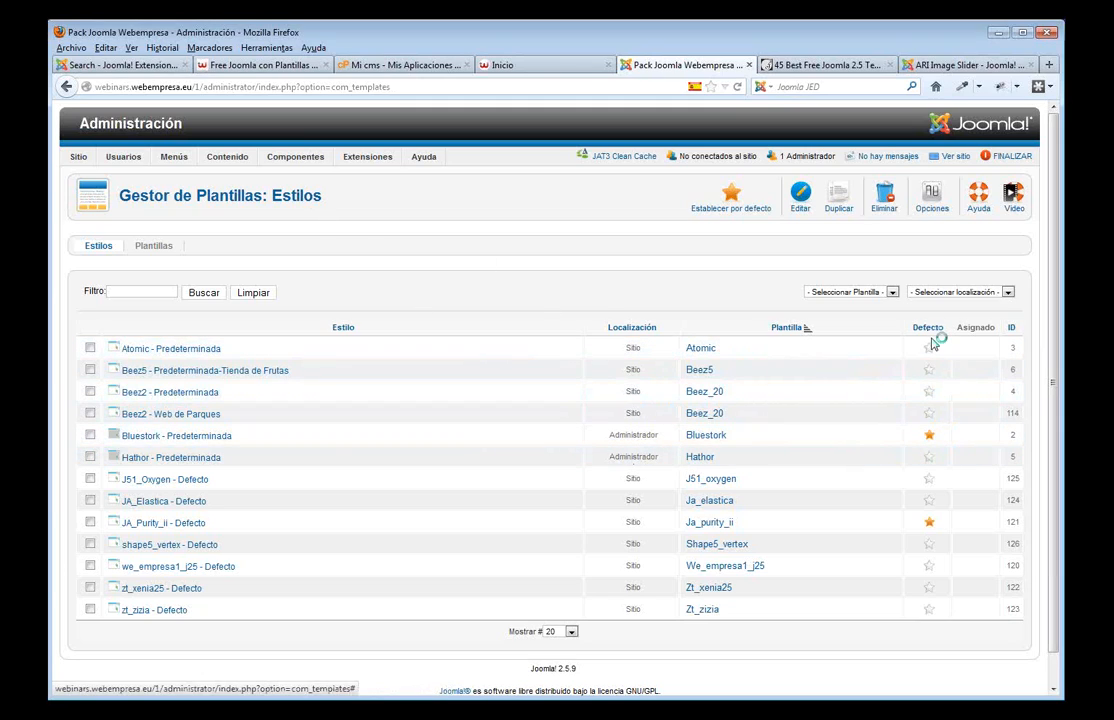
click(928, 462)
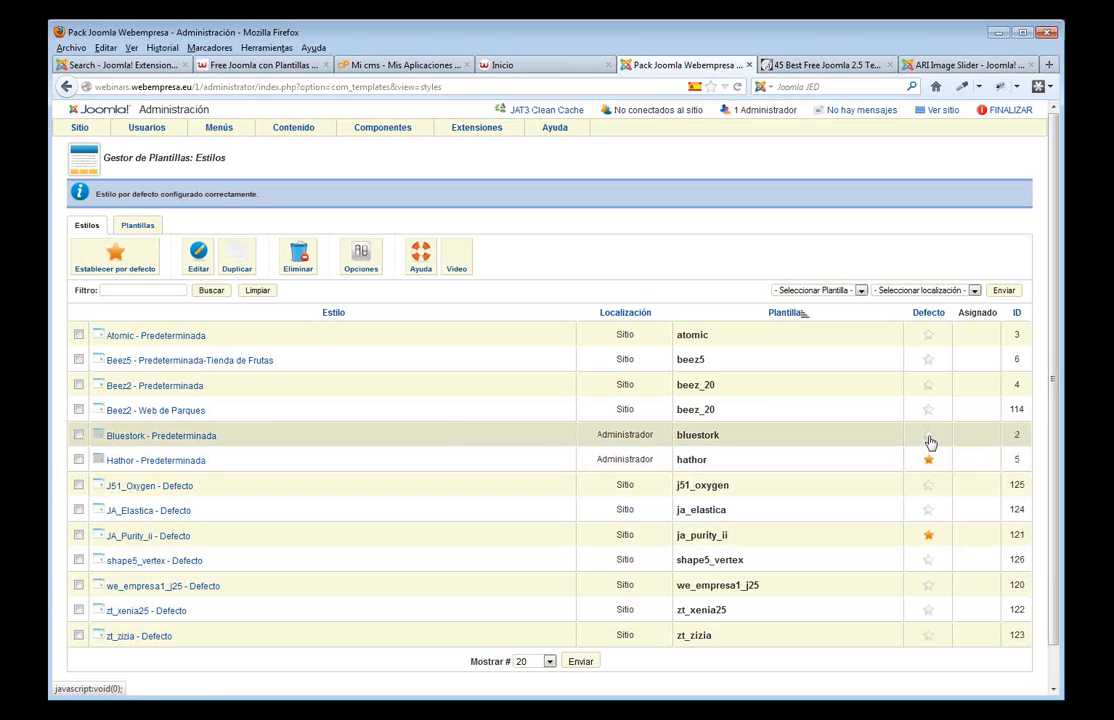
click(929, 442)
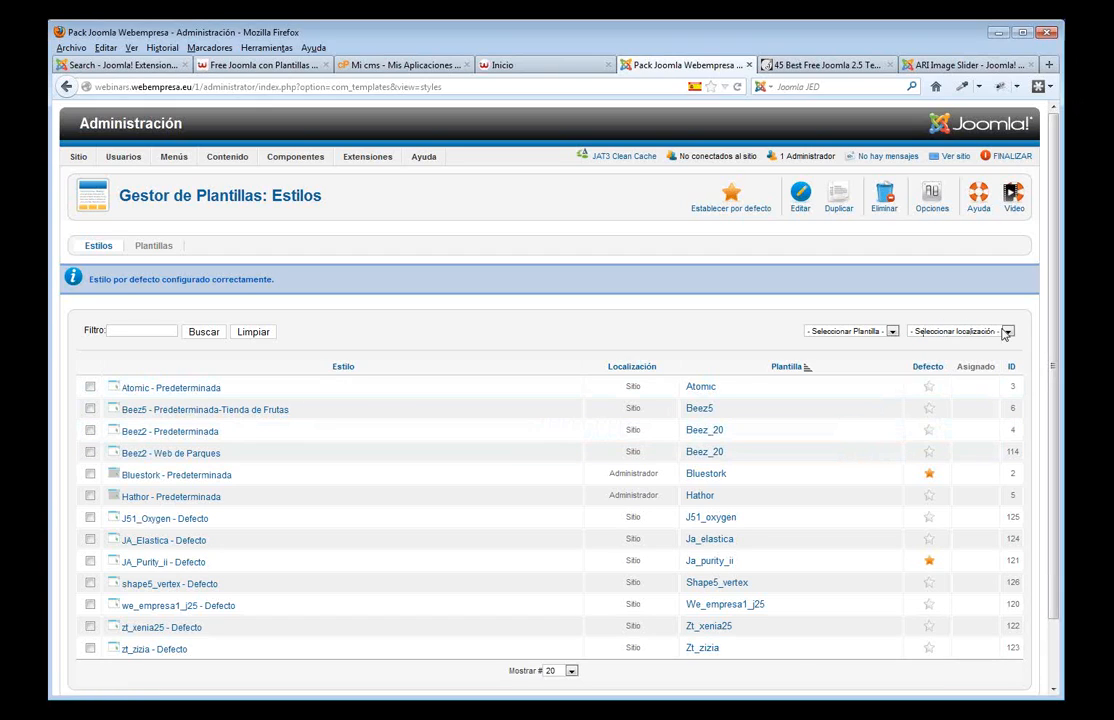
- Filter styles to Sitio, make Atomic the default site template, and view the front page
click(924, 332)
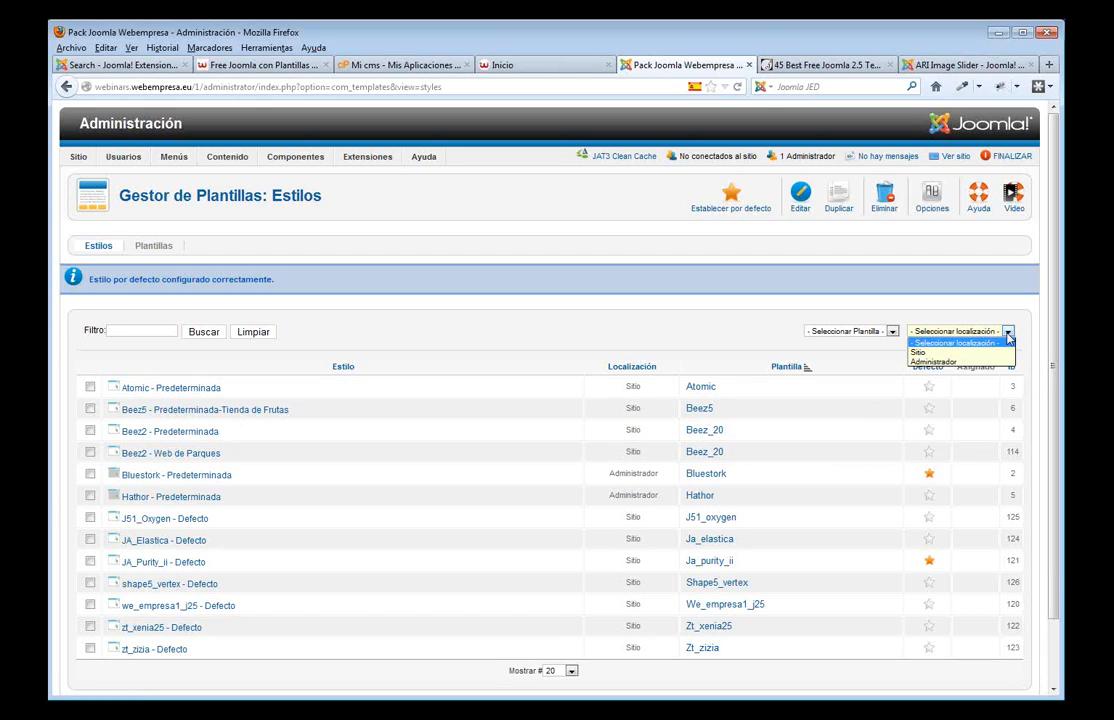
click(940, 352)
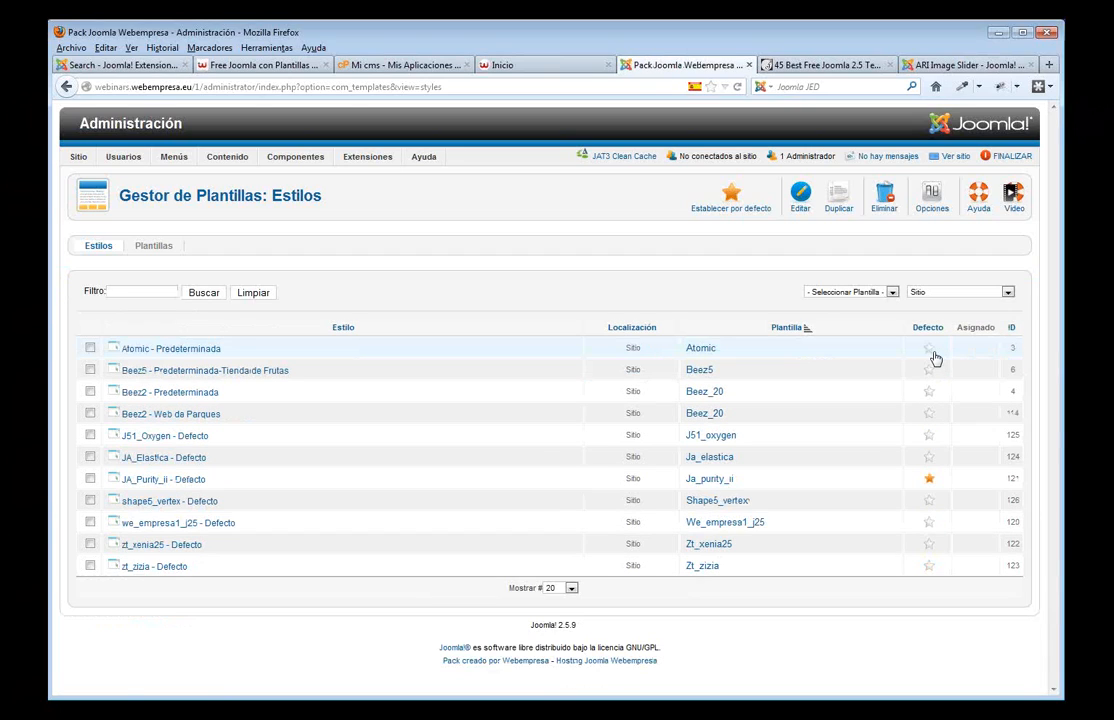
click(929, 349)
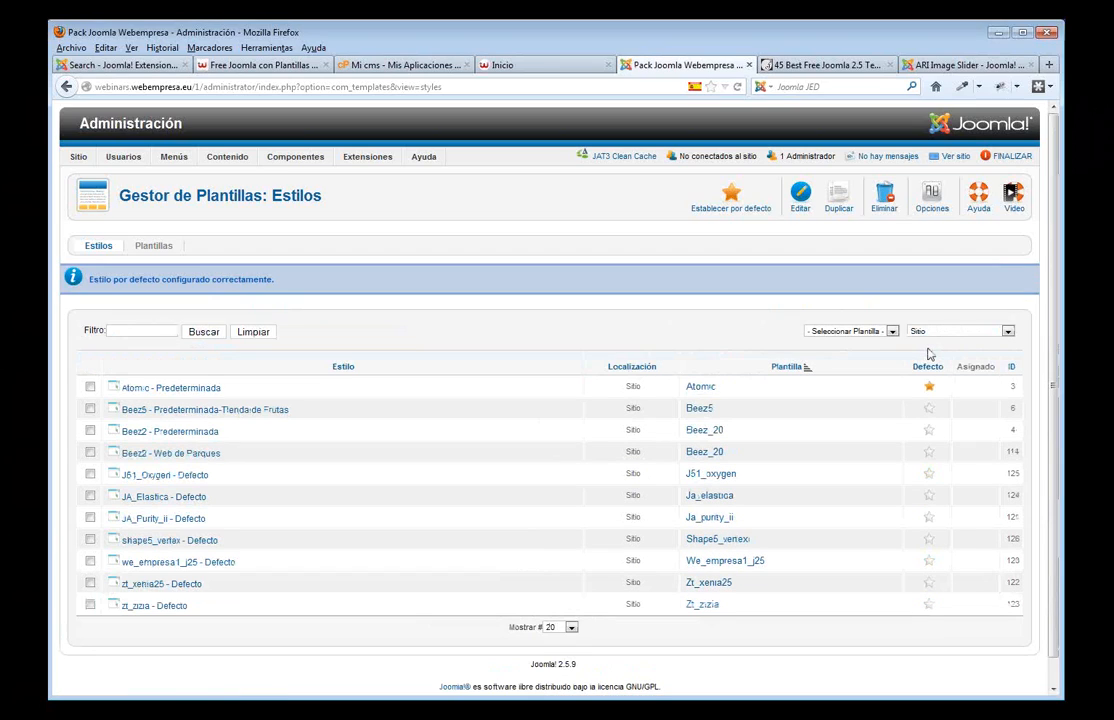
click(525, 66)
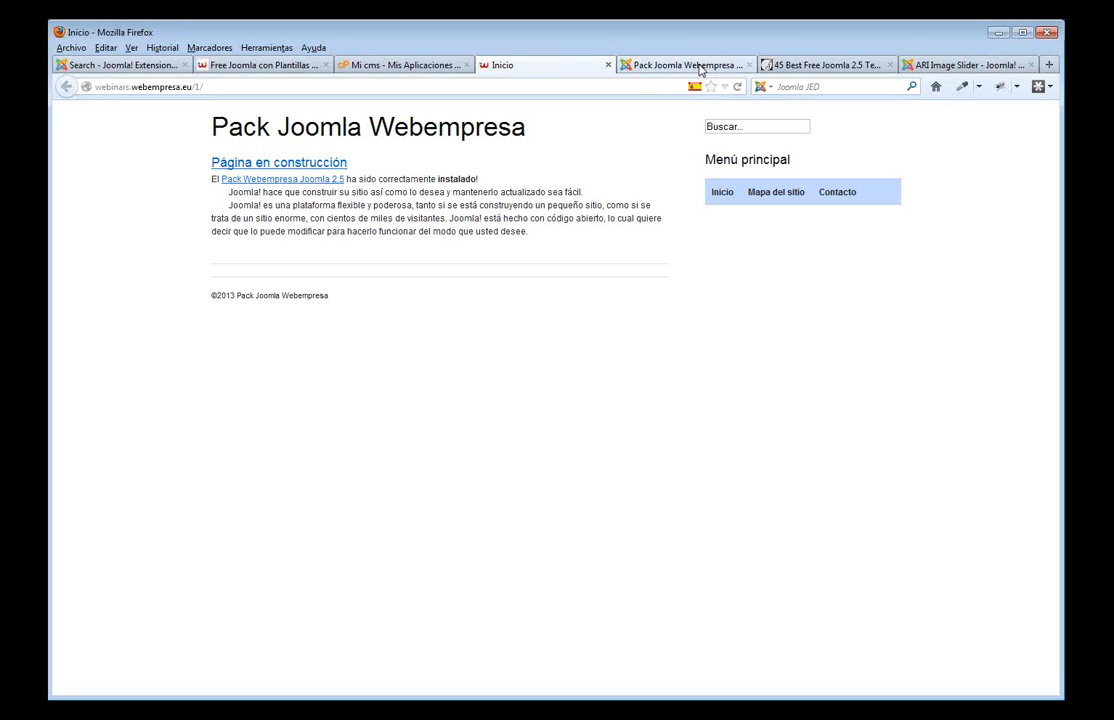
- Make Beez5 the default site template and view the front page with it
click(700, 67)
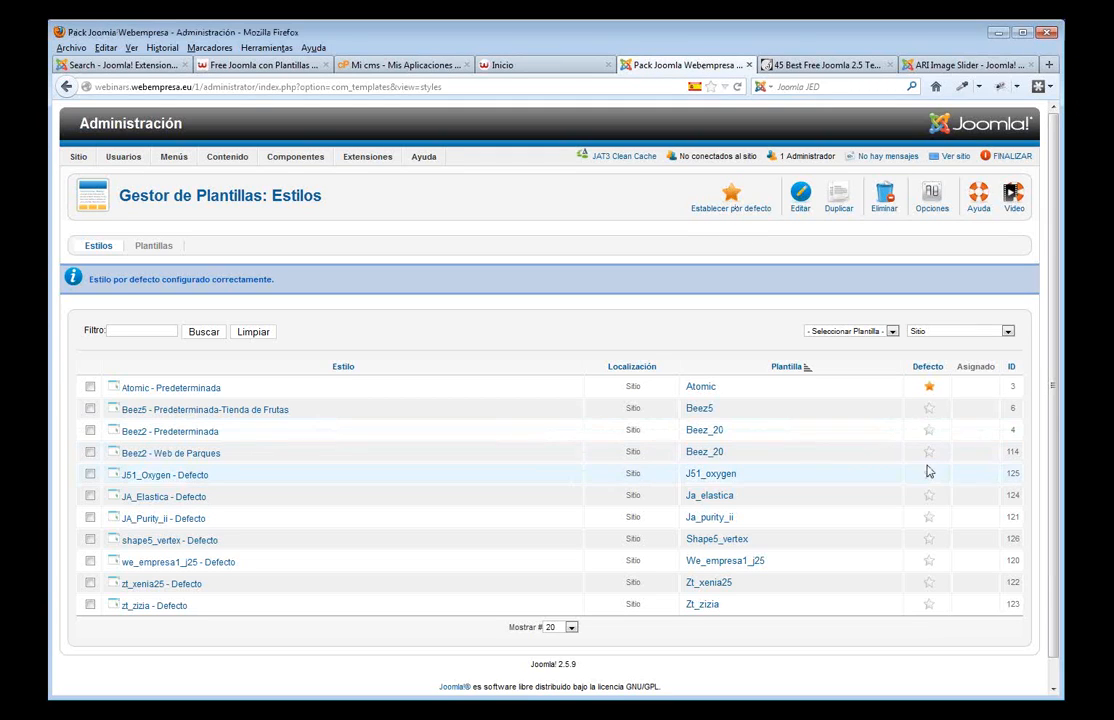
click(929, 409)
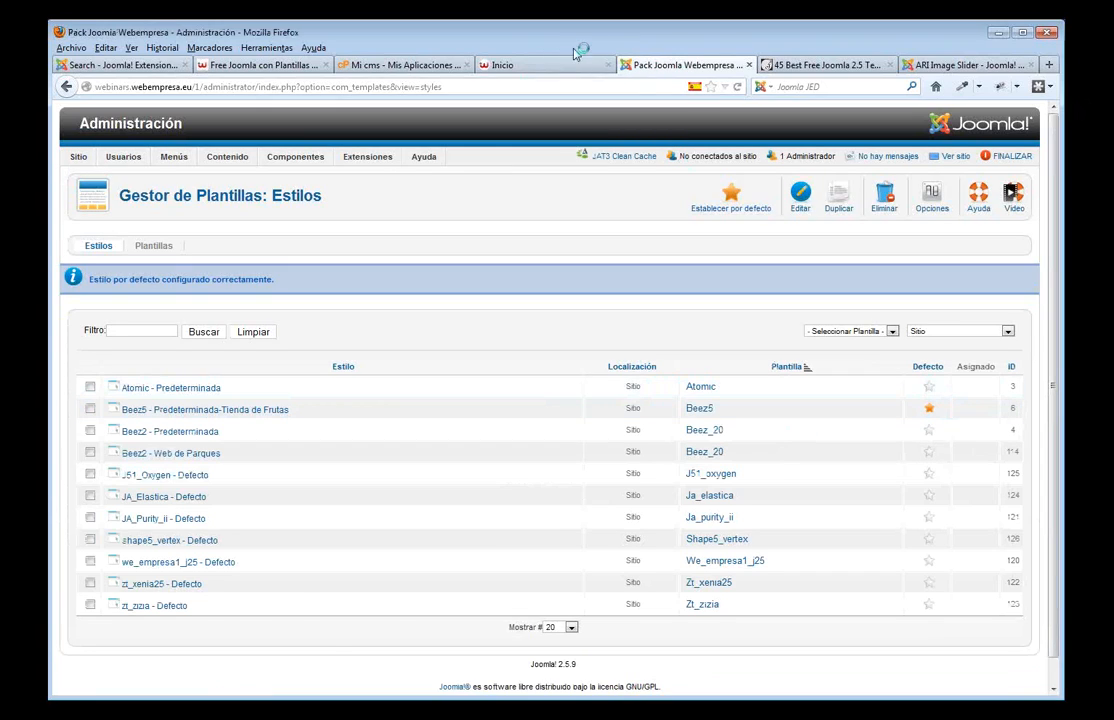
click(497, 64)
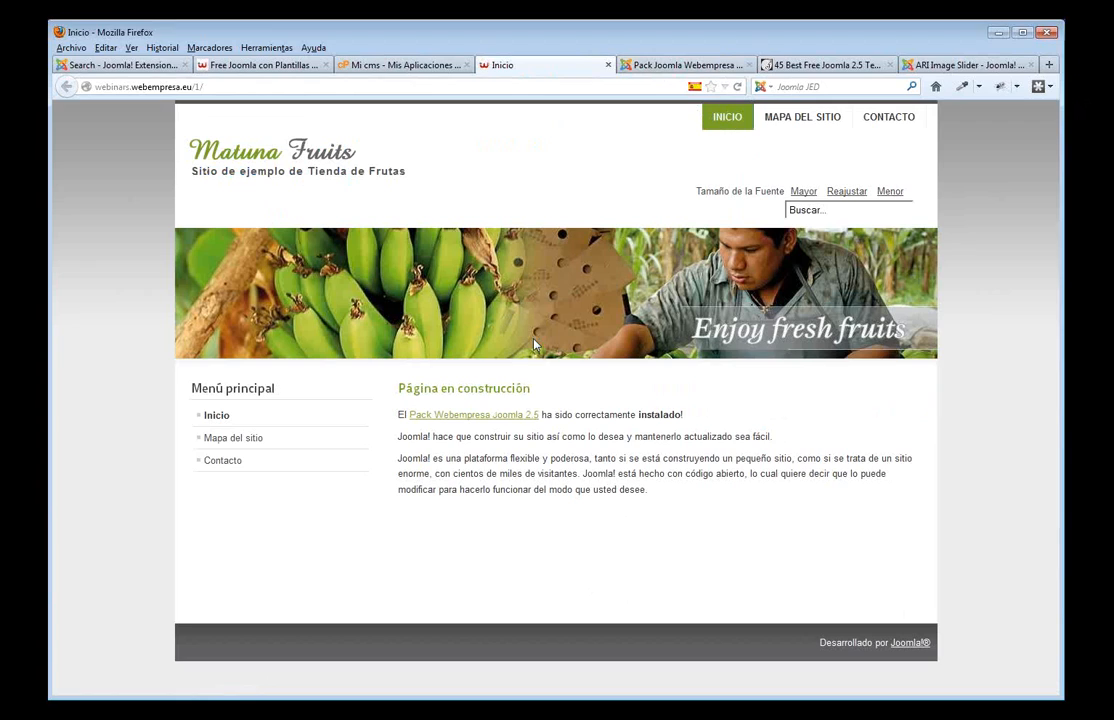
- Make J51_Oxygen the default site template and reload the front page to see the Oxygen design
click(700, 64)
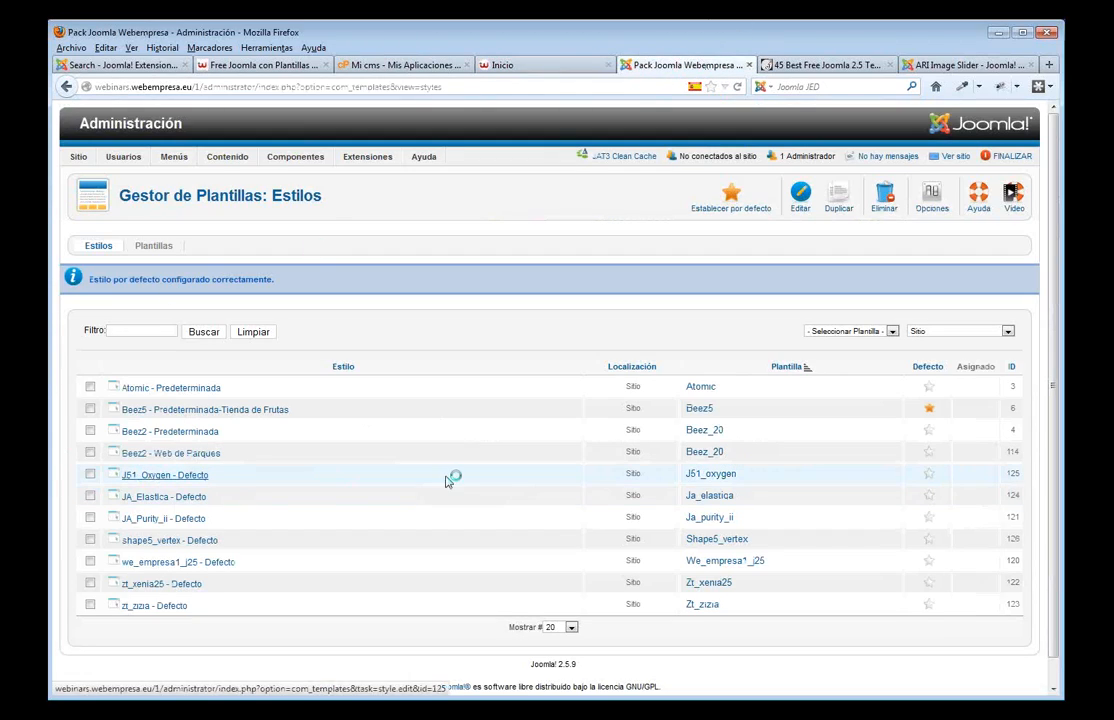
click(929, 477)
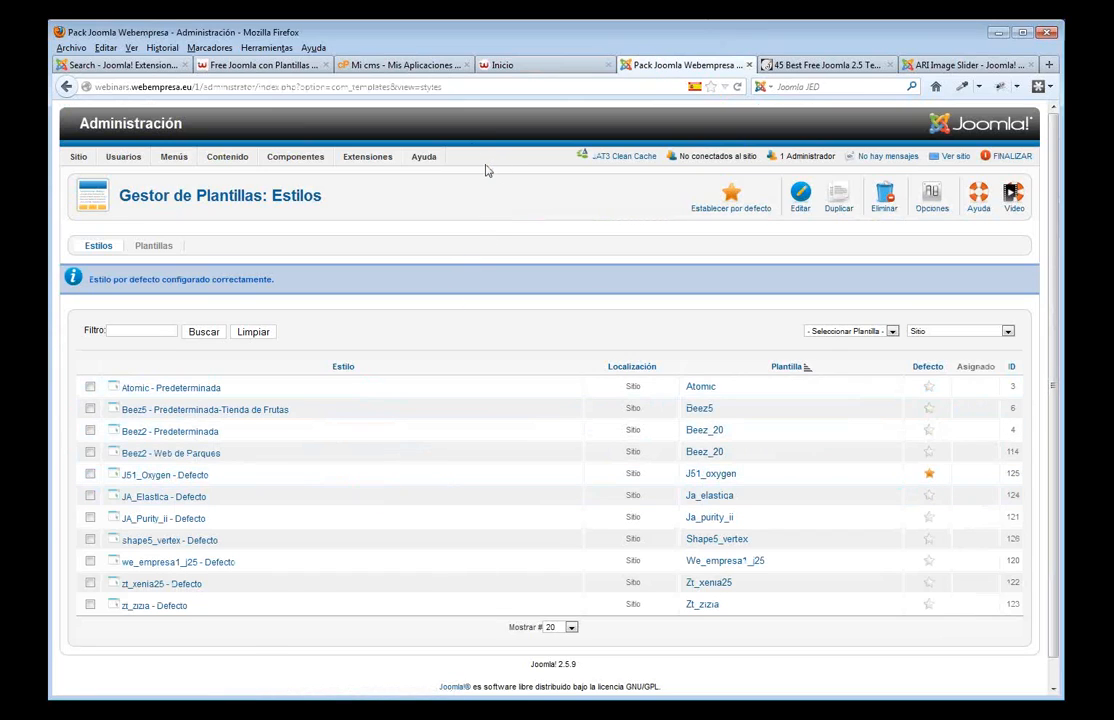
click(515, 65)
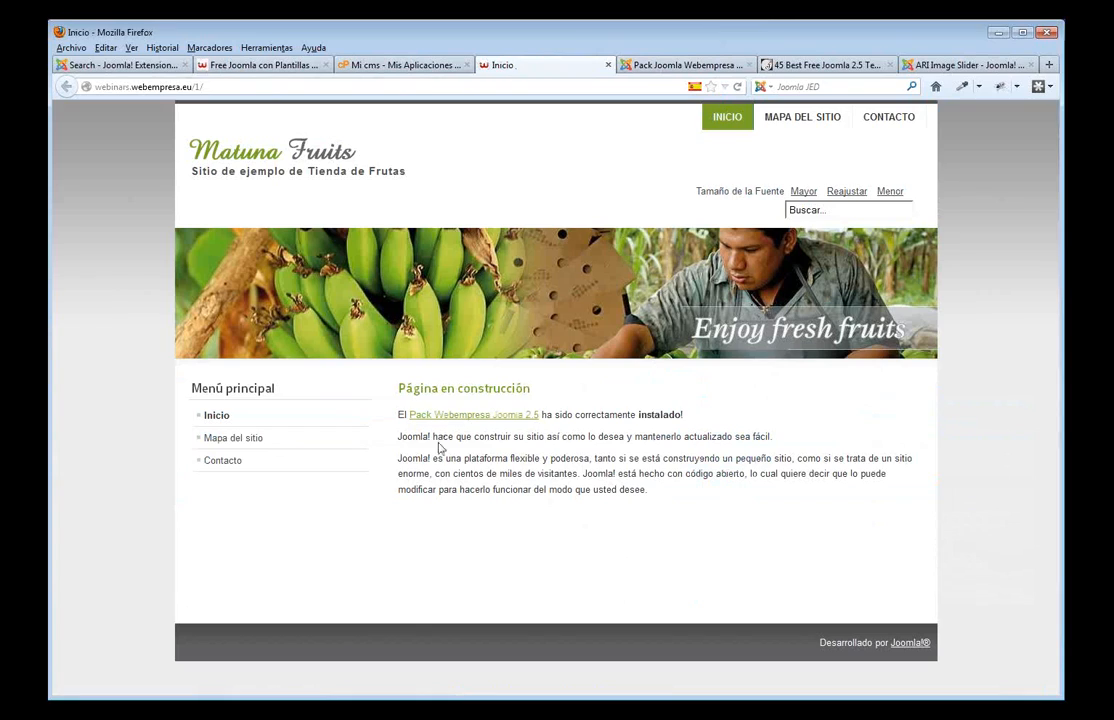
key(F5)
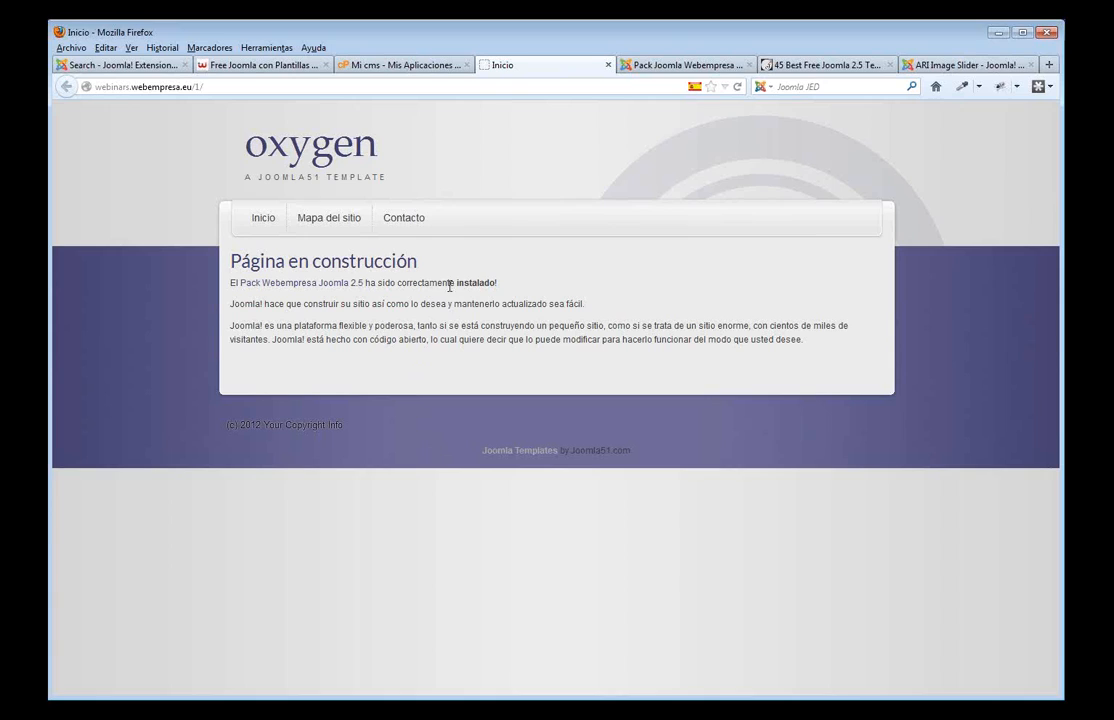
click(669, 67)
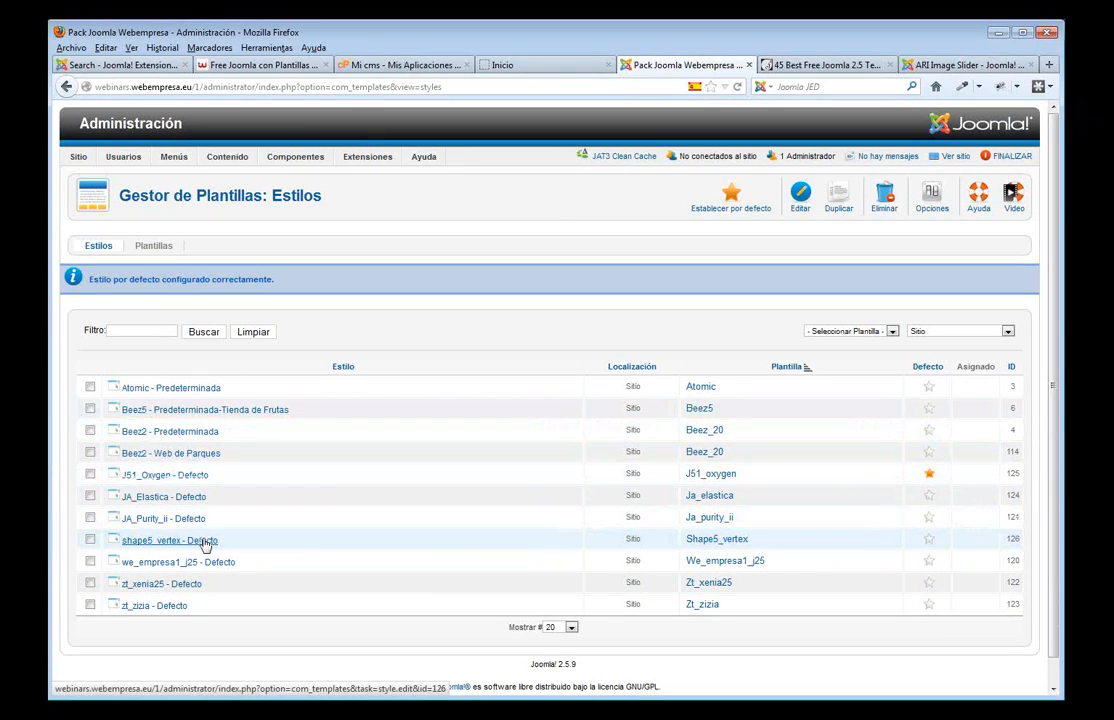
click(828, 67)
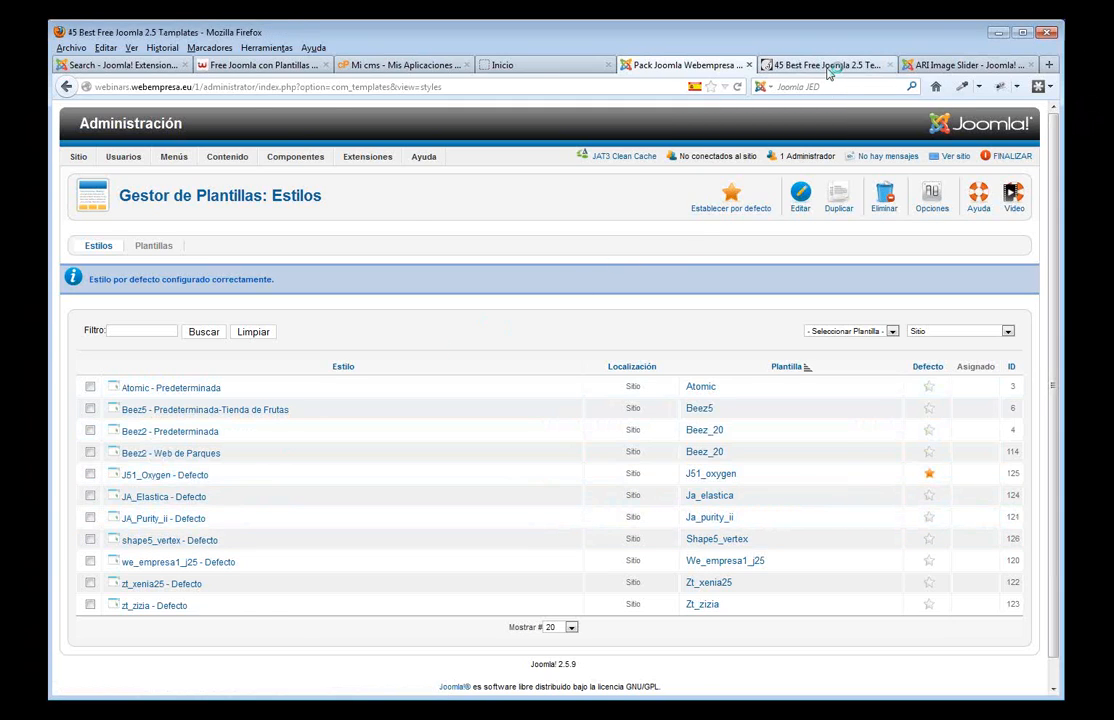
- Scroll through the 45 Best Free Joomla 2.5 Templates list, then return to the styles manager
scroll(639, 313, up, 15)
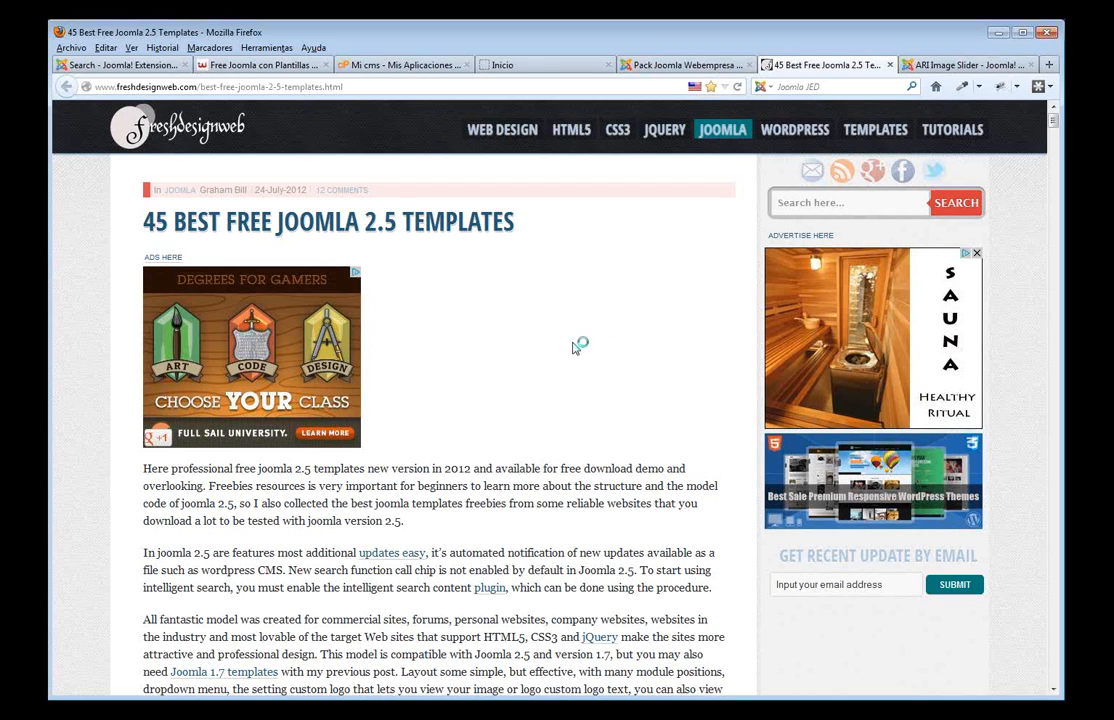
scroll(570, 346, down, 2)
scroll(570, 346, down, 5)
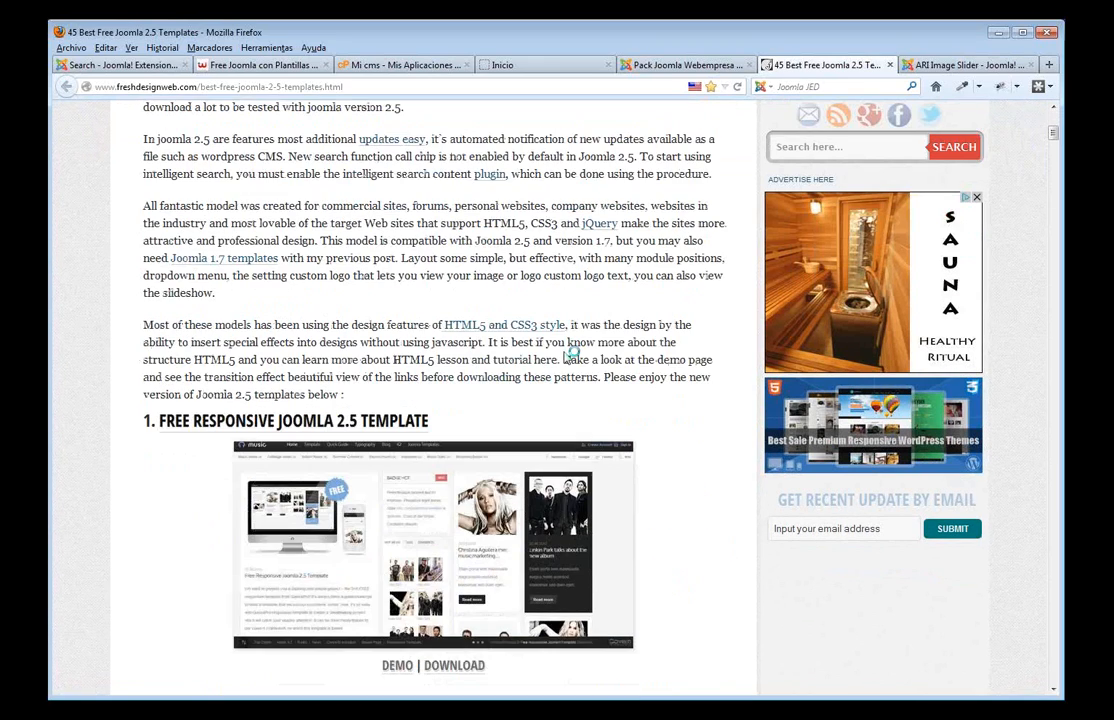
scroll(530, 385, down, 1)
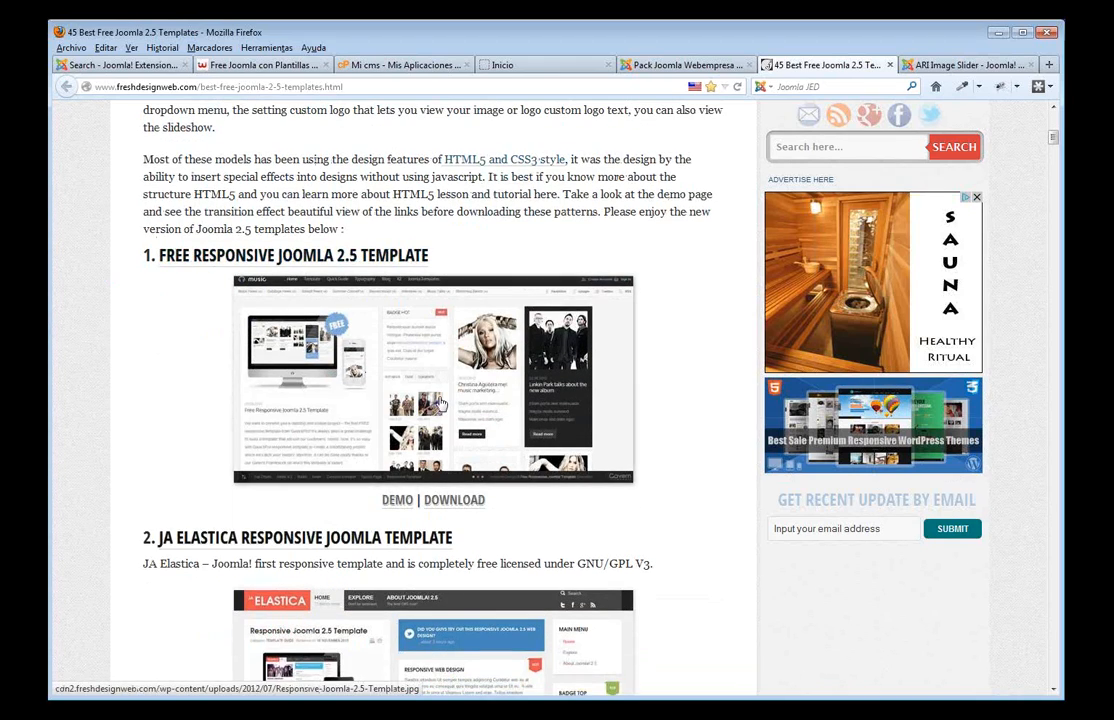
scroll(542, 368, down, 2)
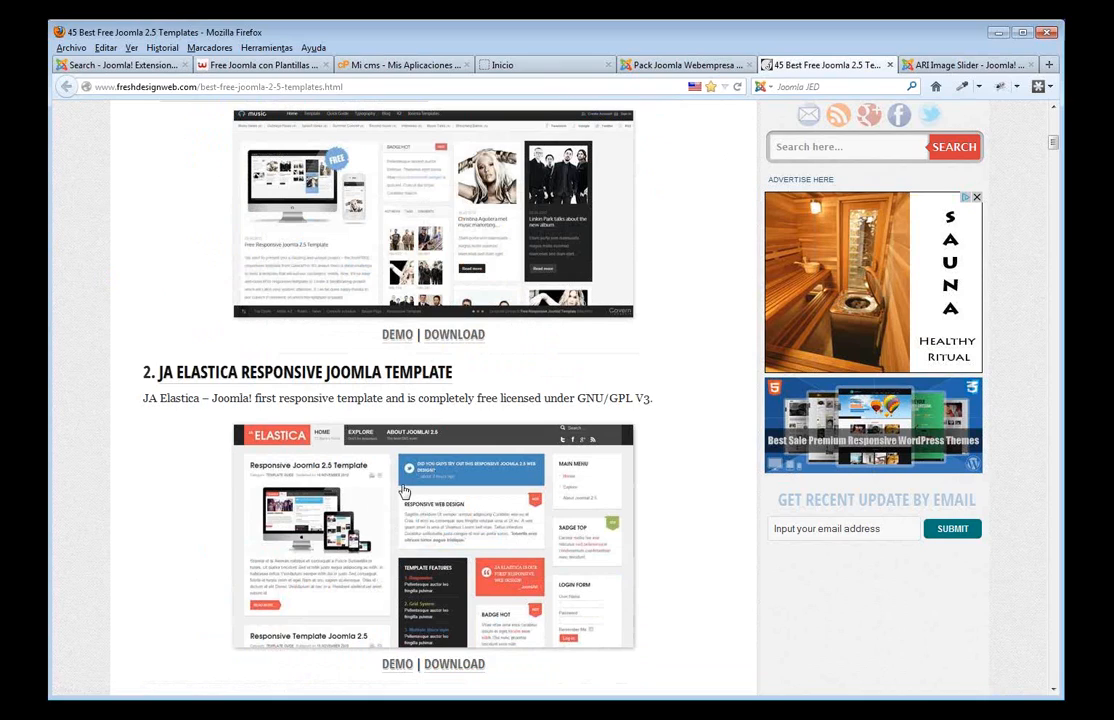
scroll(440, 505, down, 1)
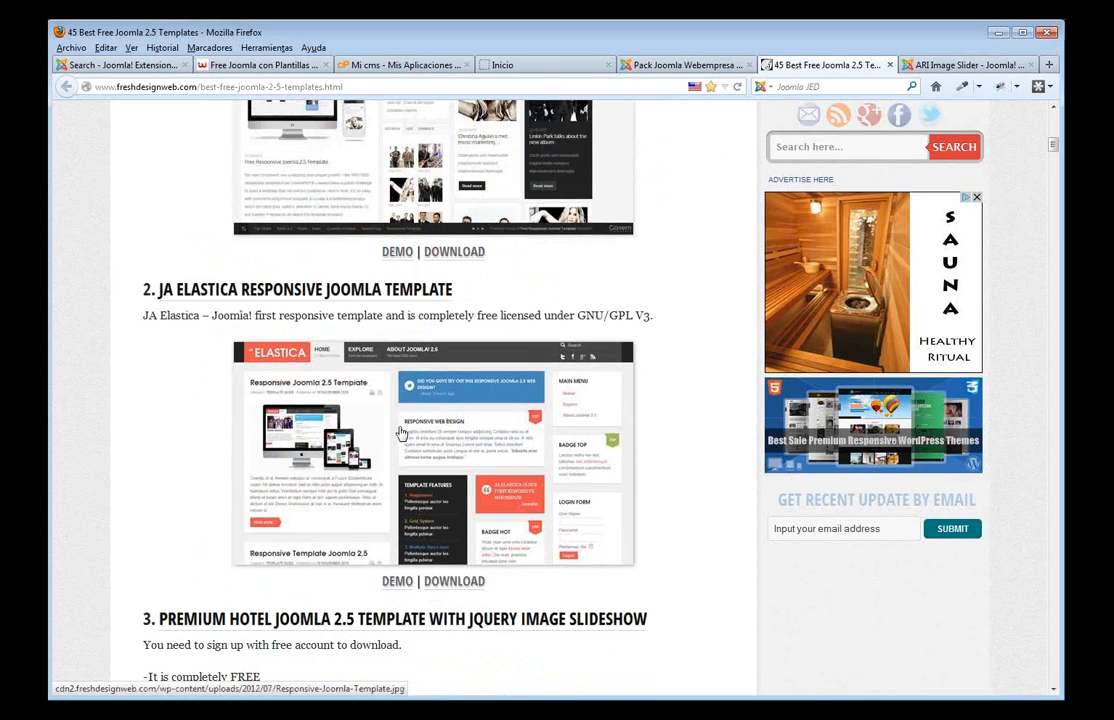
scroll(397, 460, down, 5)
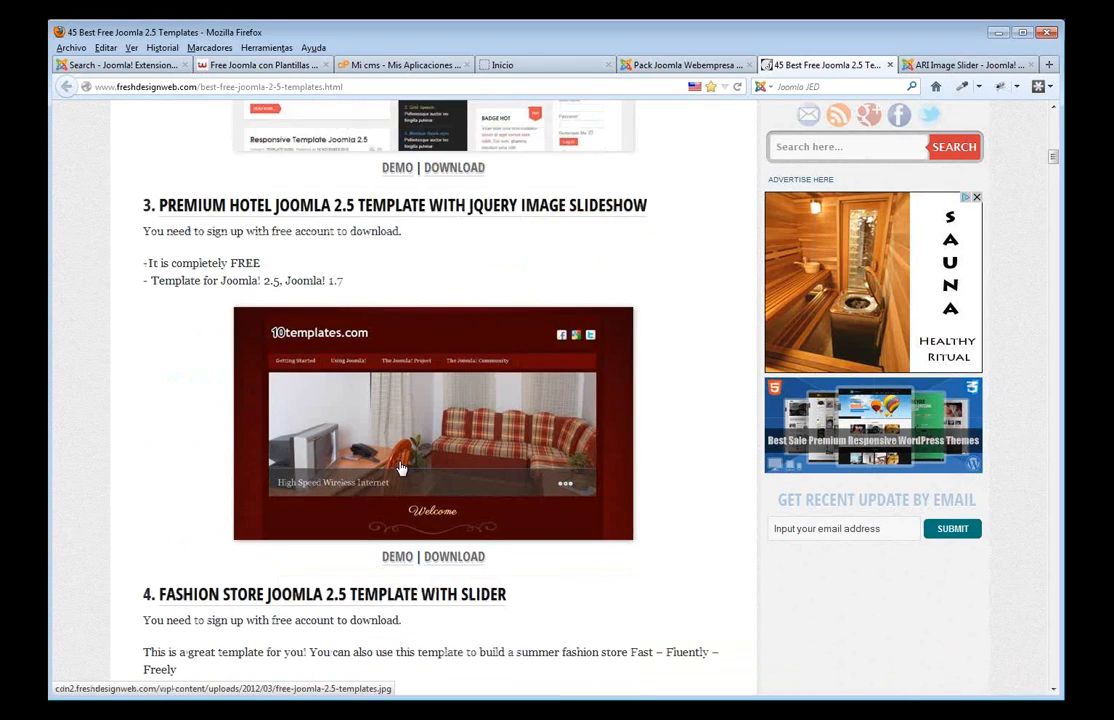
scroll(400, 467, down, 7)
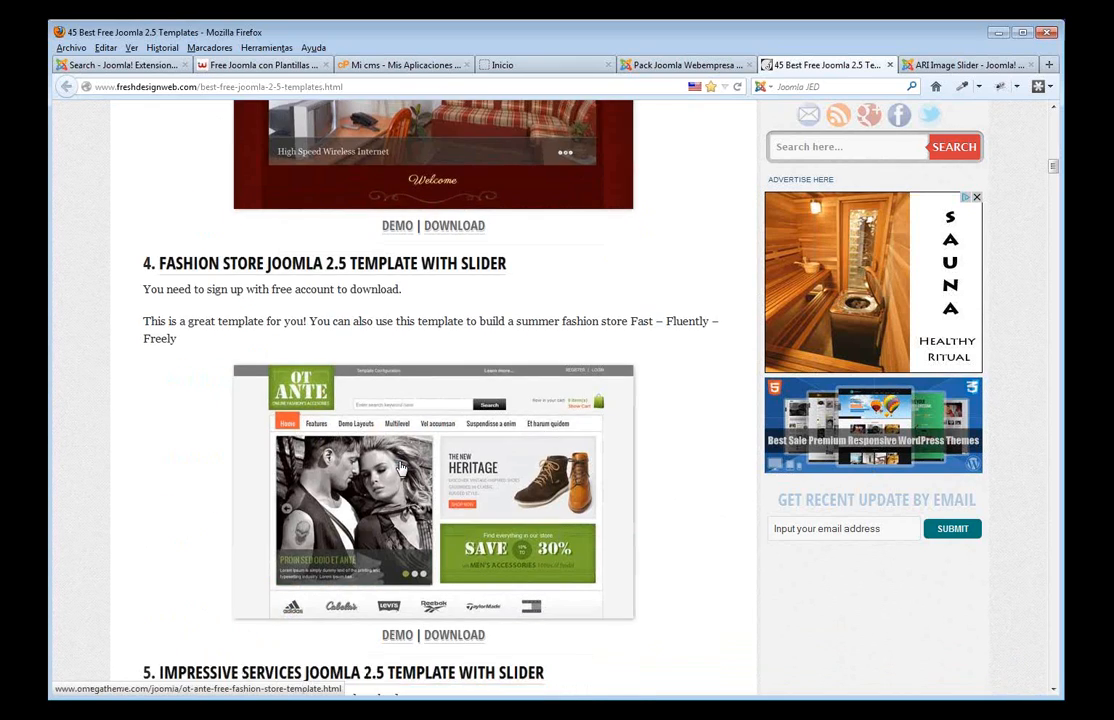
scroll(400, 467, down, 3)
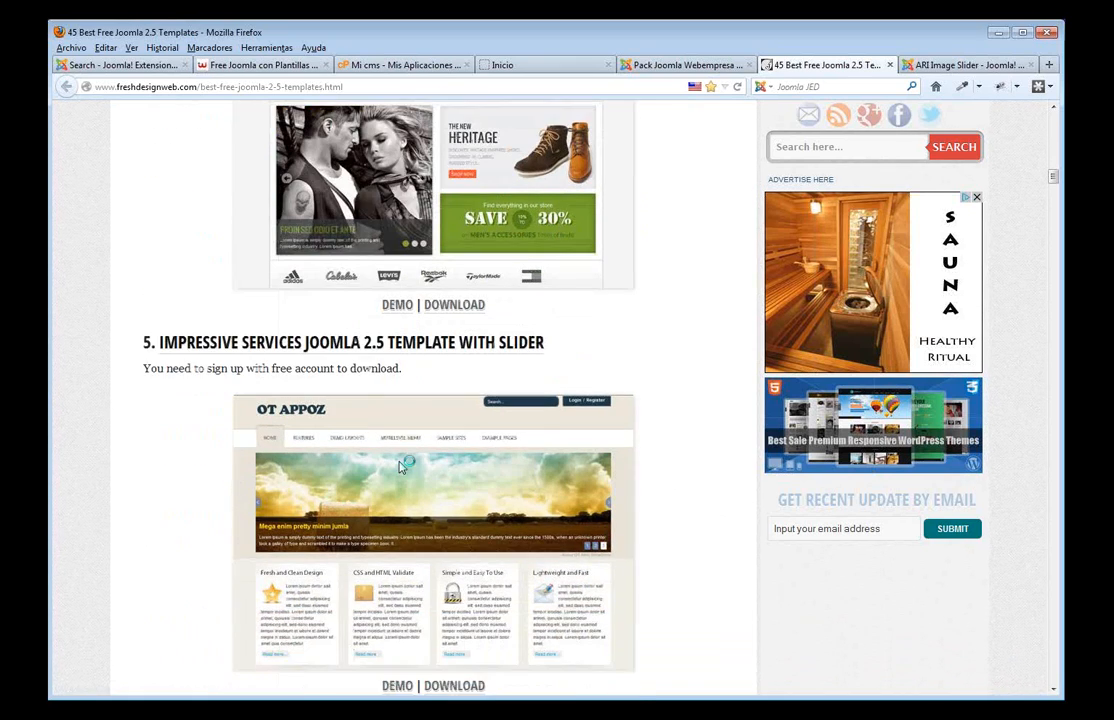
scroll(400, 467, down, 5)
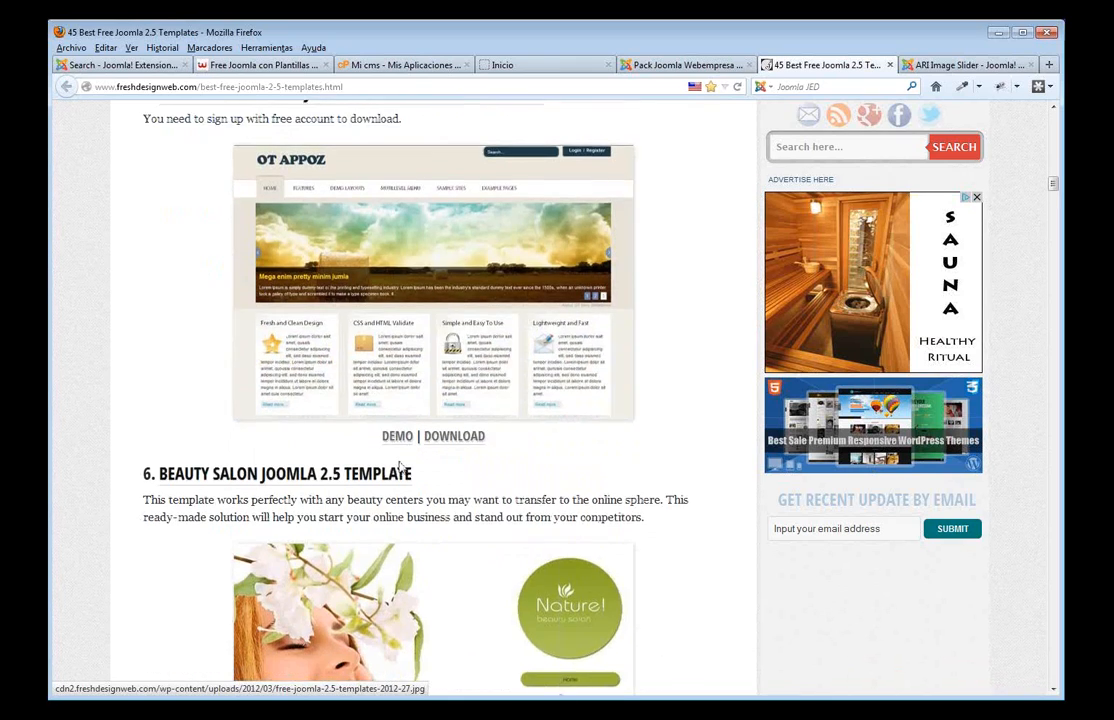
scroll(400, 467, down, 3)
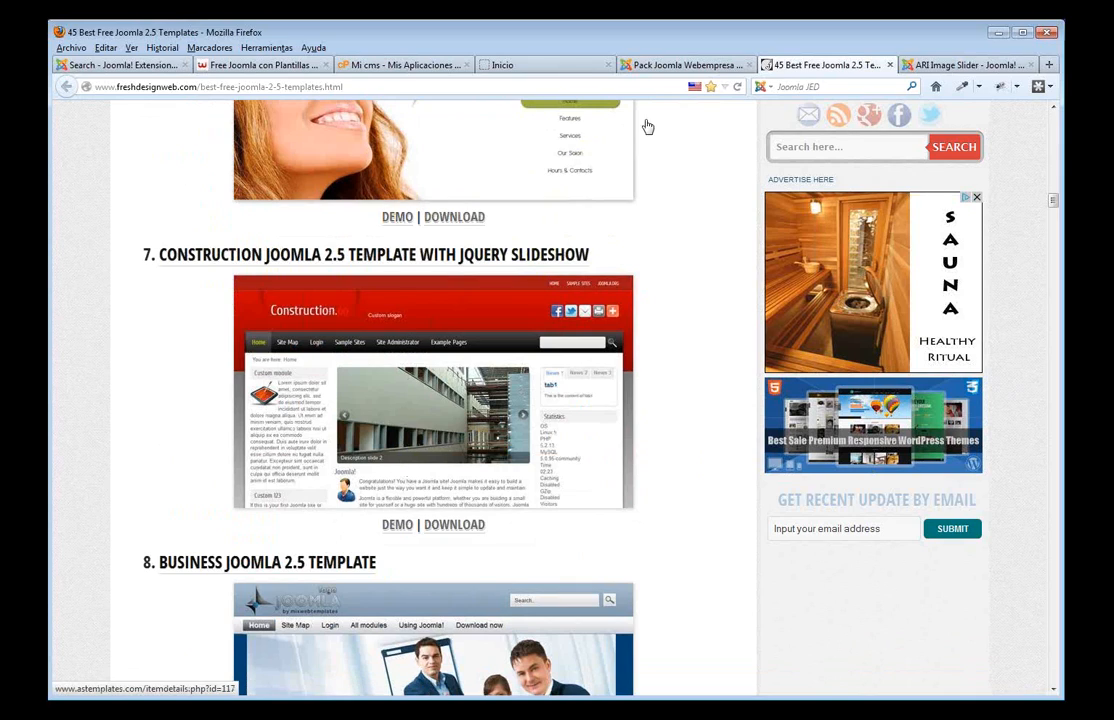
click(655, 66)
mouse_move(368, 158)
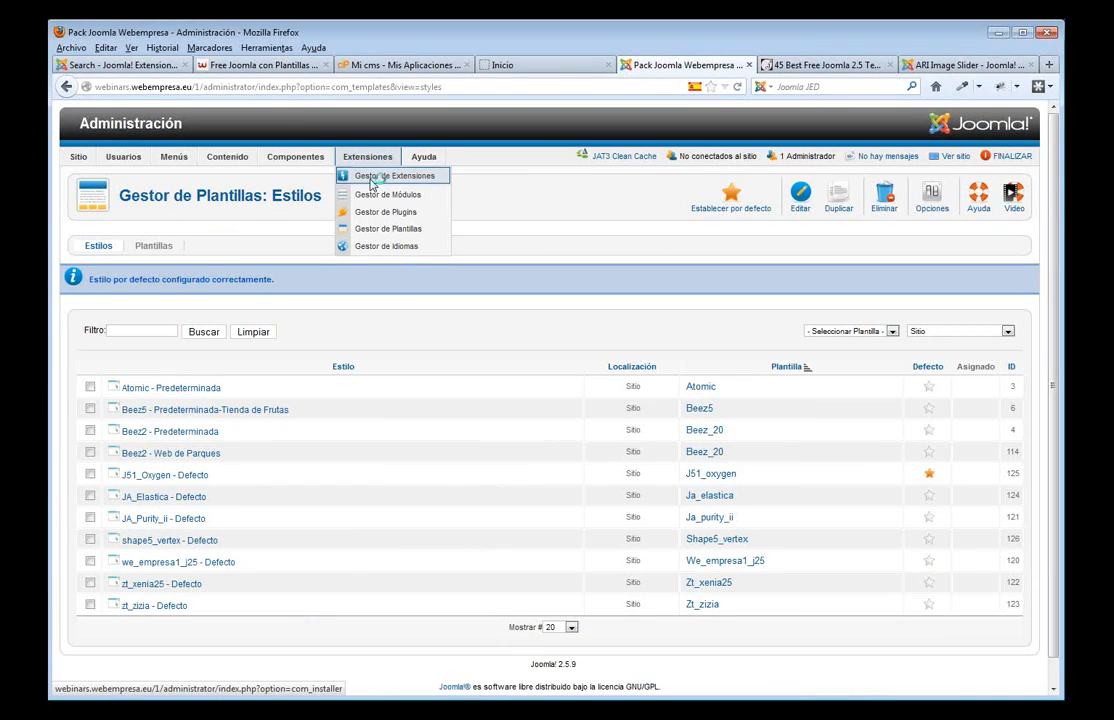
- List installed templates under Plantillas and open J51_Oxygen's preview with module positions outlined
click(370, 183)
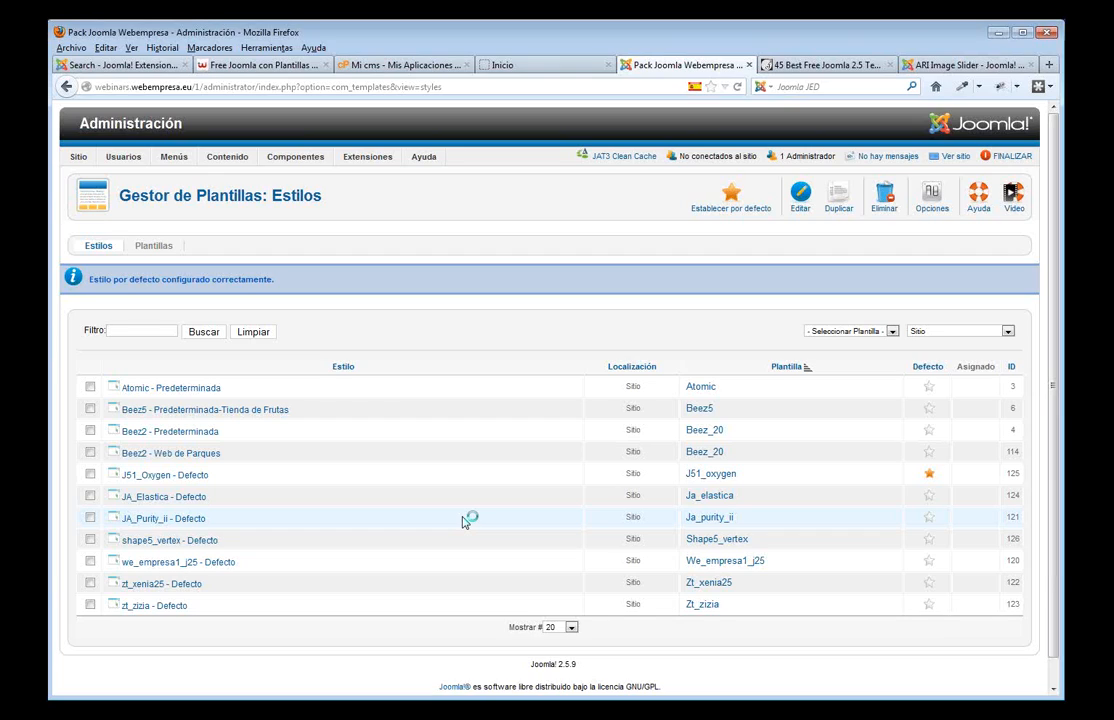
click(166, 250)
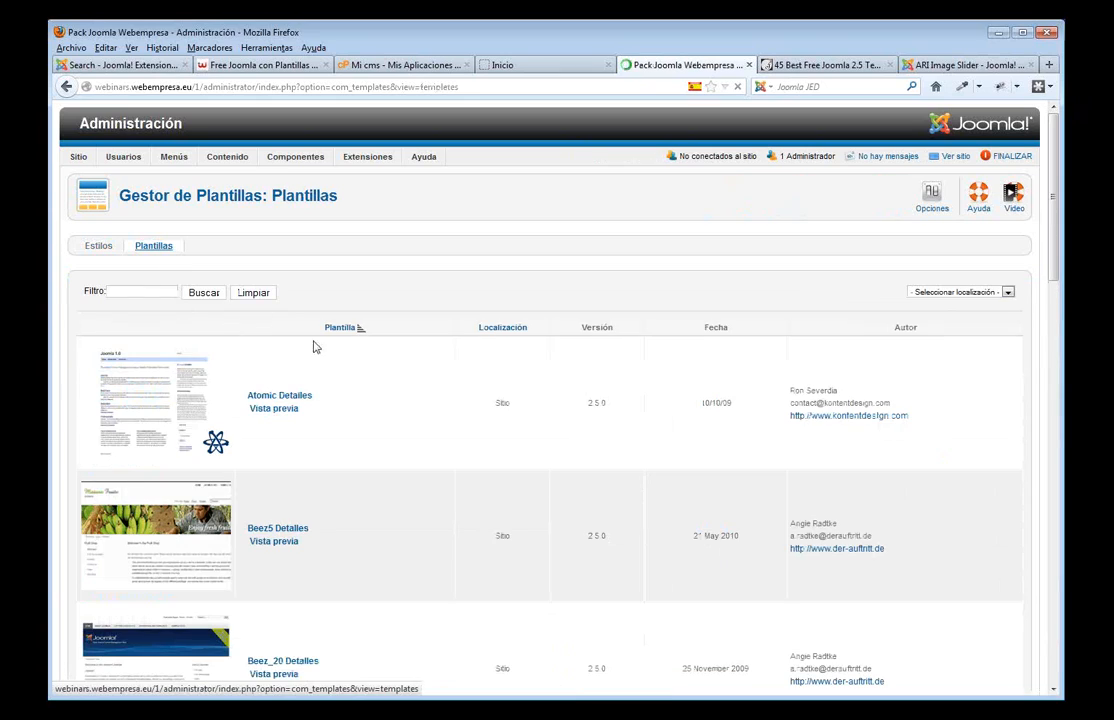
scroll(356, 399, down, 10)
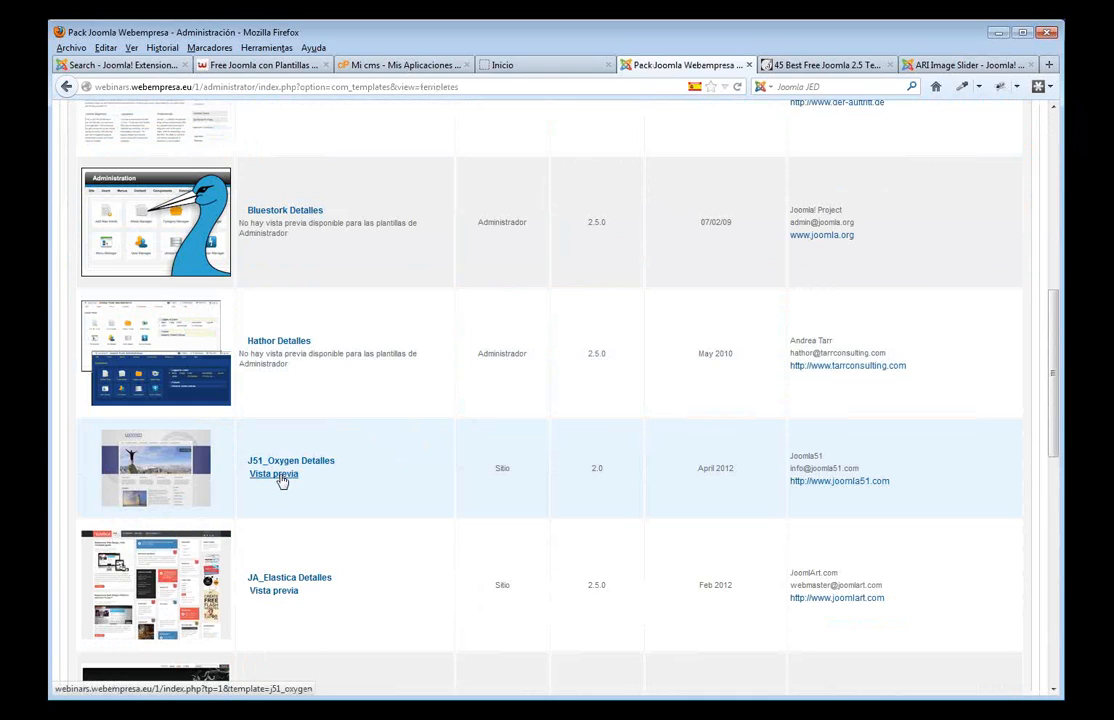
click(275, 474)
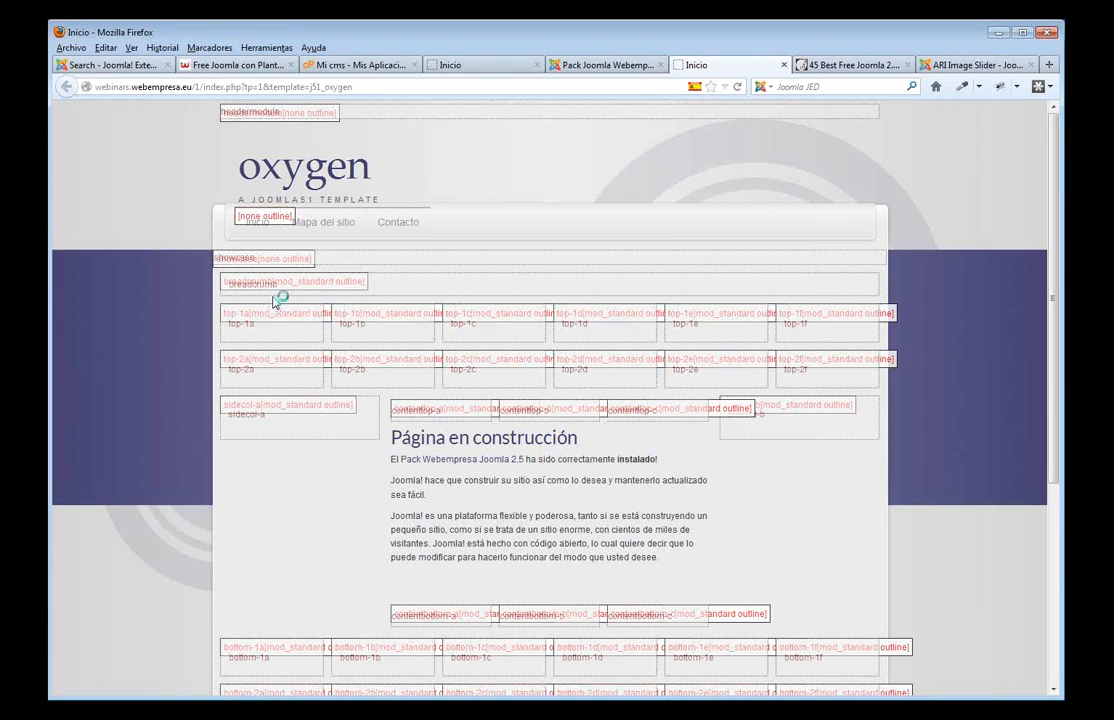
- Inspect Oxygen's outlined positions such as showcase and top-1a, then view the normal home page
drag(258, 259, 215, 258)
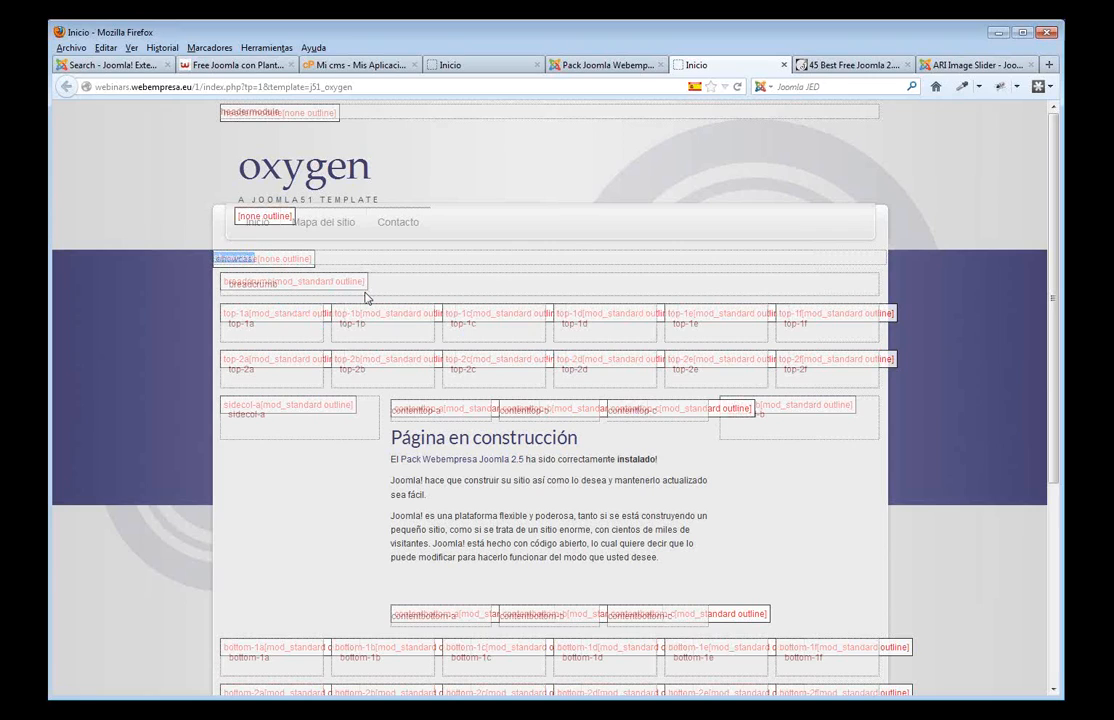
scroll(560, 380, down, 1)
scroll(590, 399, down, 1)
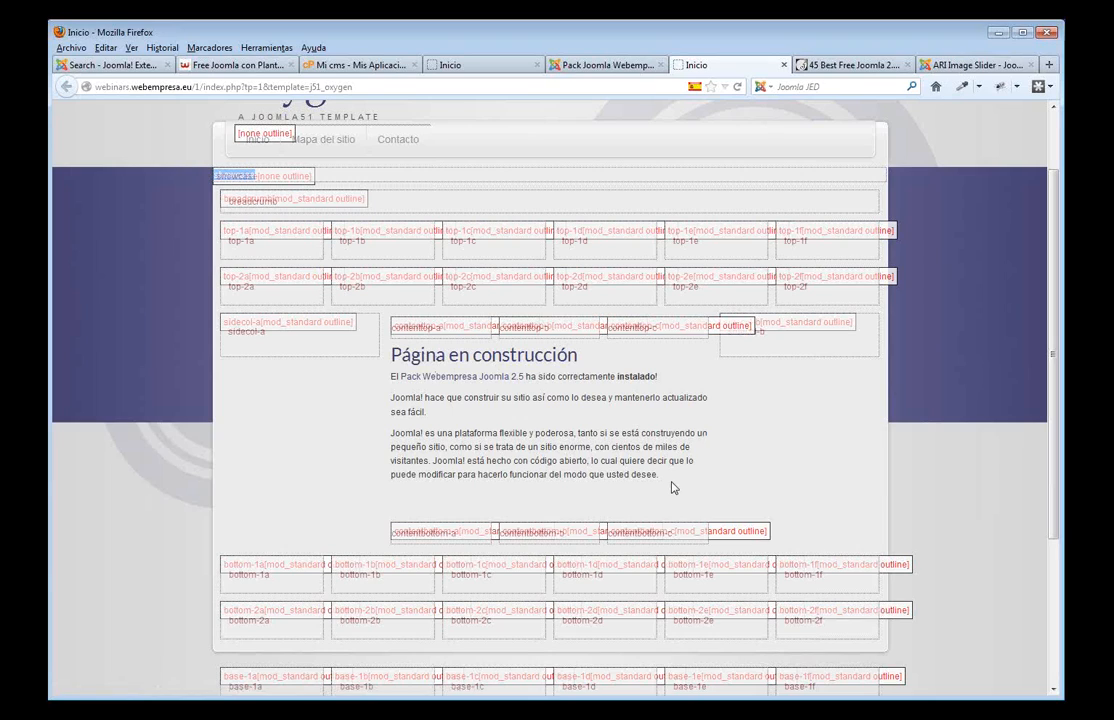
scroll(270, 310, up, 2)
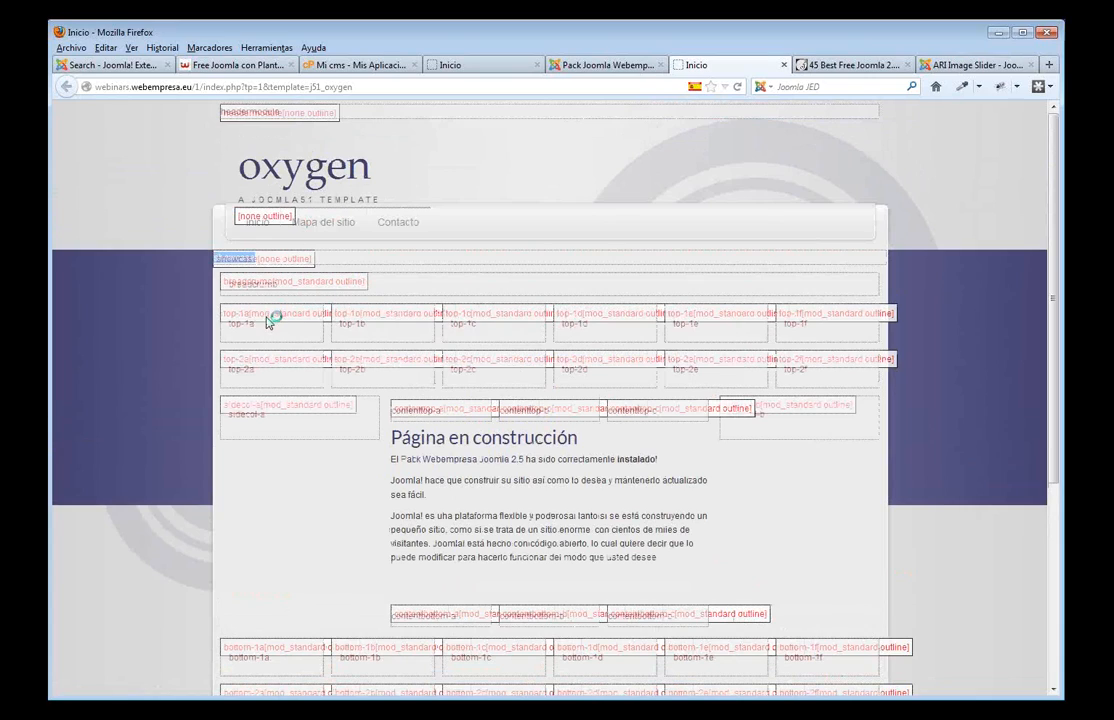
drag(264, 325, 223, 323)
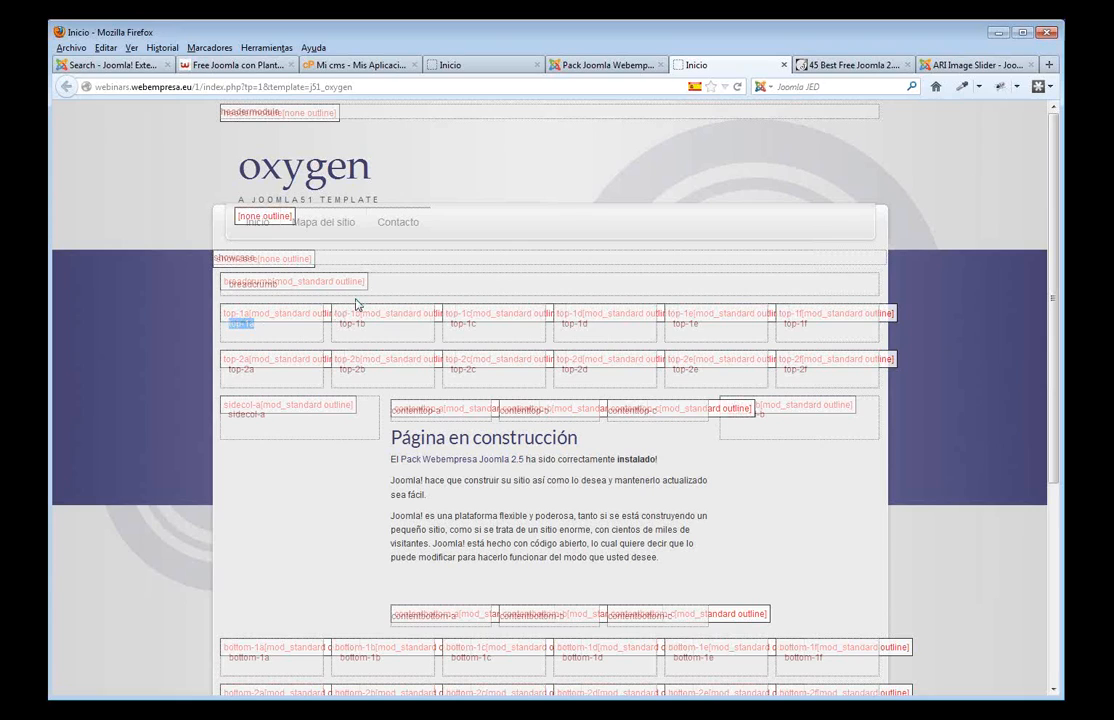
scroll(380, 320, down, 3)
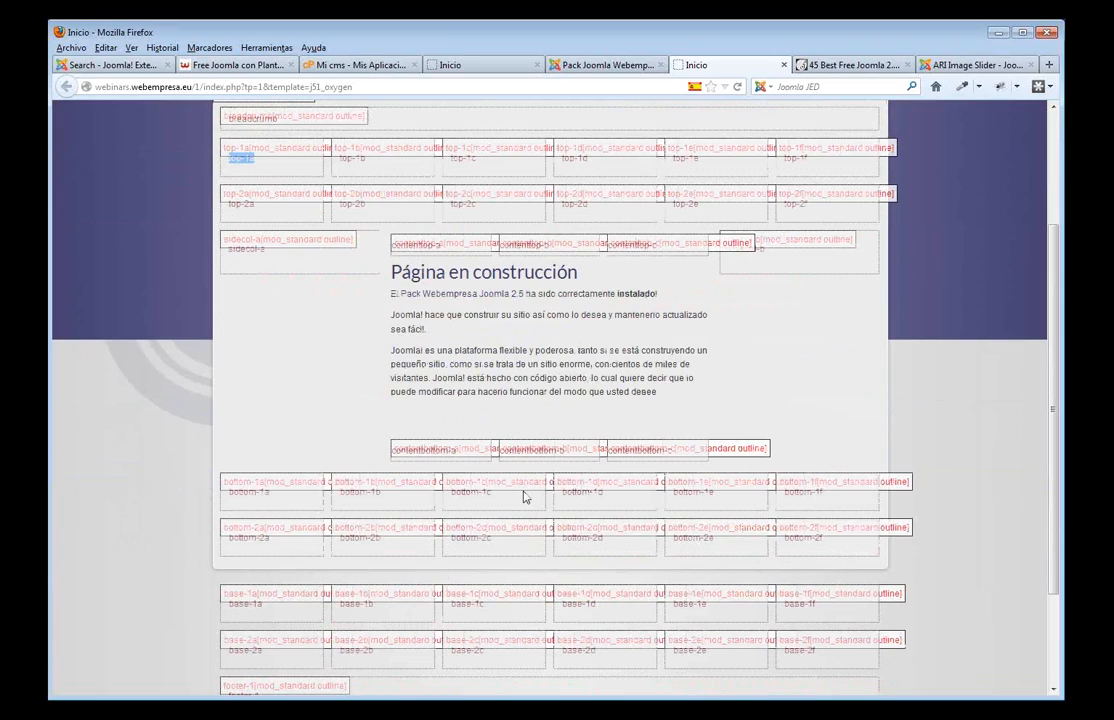
scroll(515, 540, down, 3)
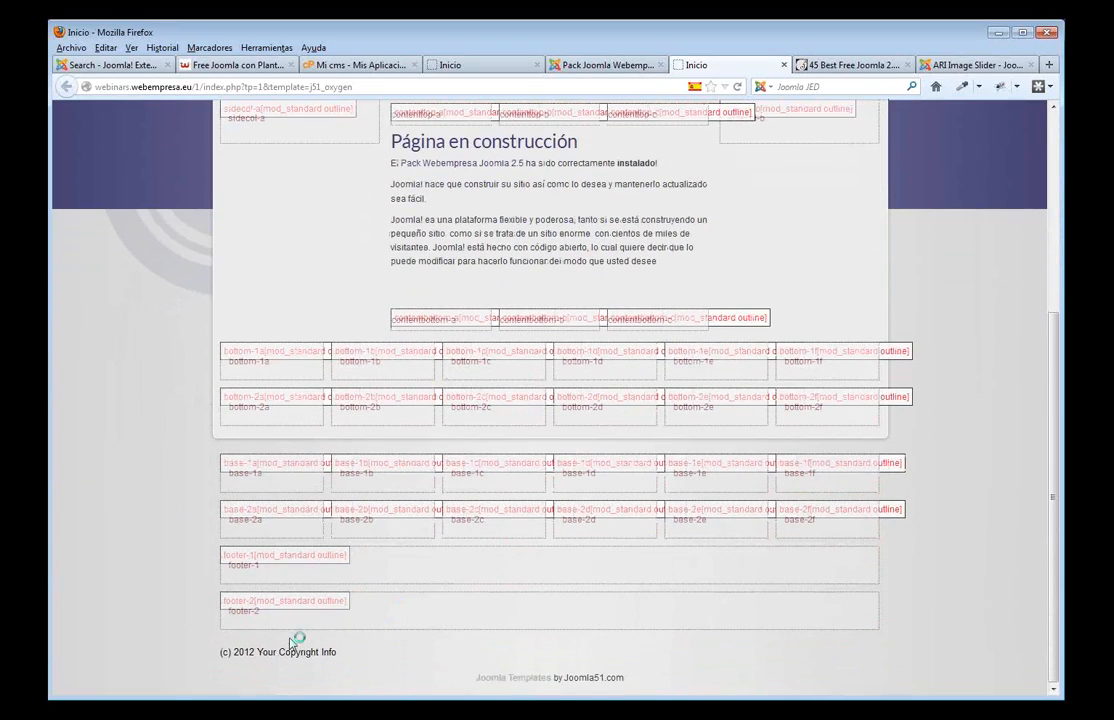
scroll(533, 580, up, 5)
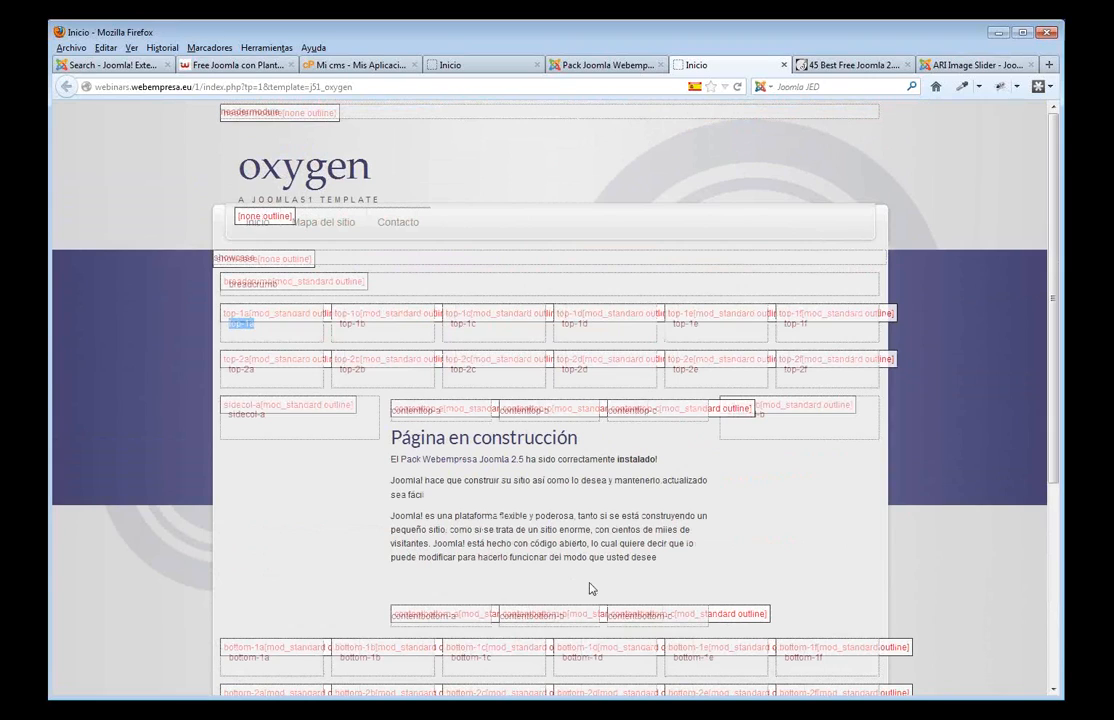
click(488, 69)
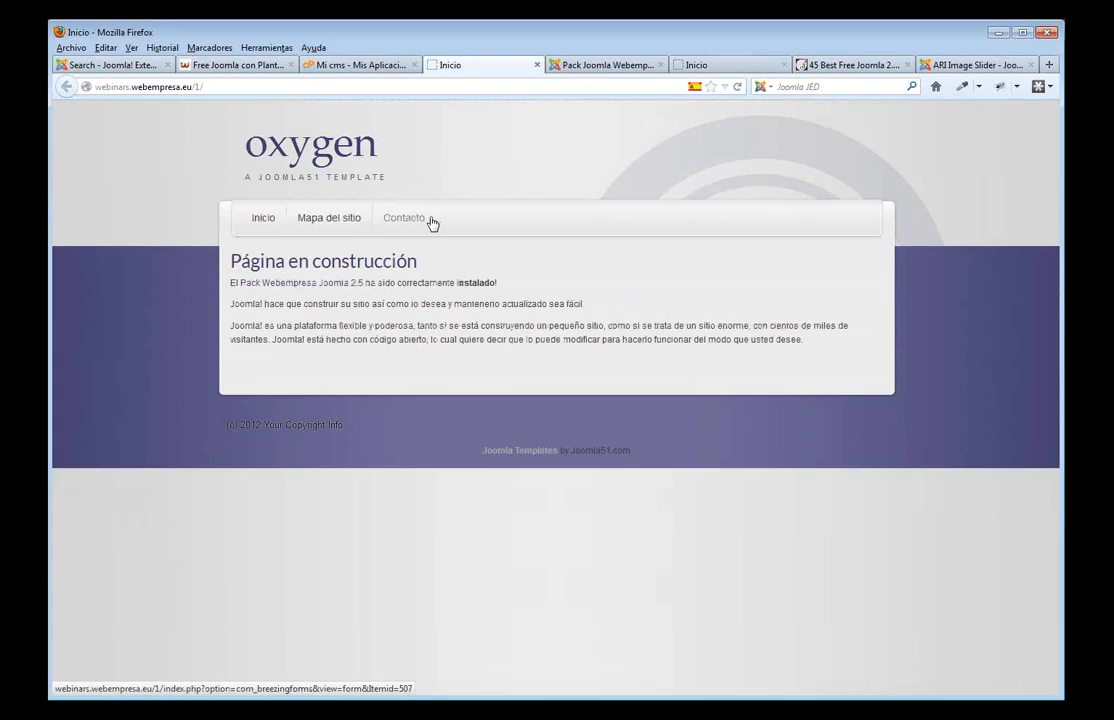
- Visit the Mapa del sitio, Contacto and Inicio pages on the front end
click(344, 221)
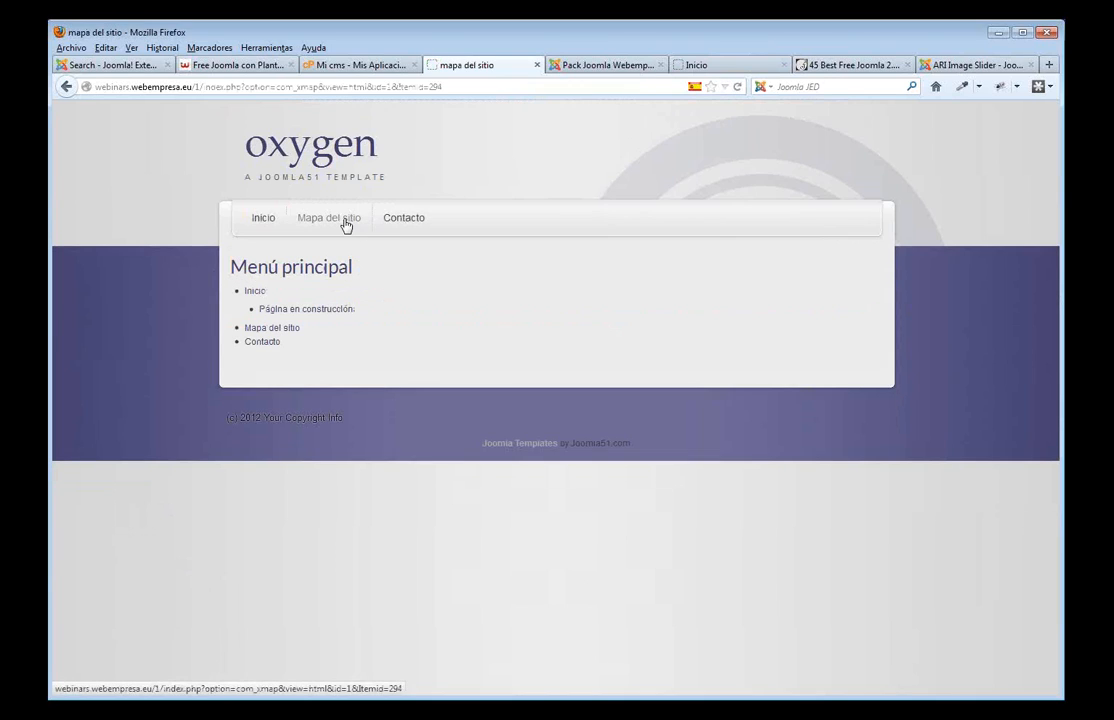
click(414, 224)
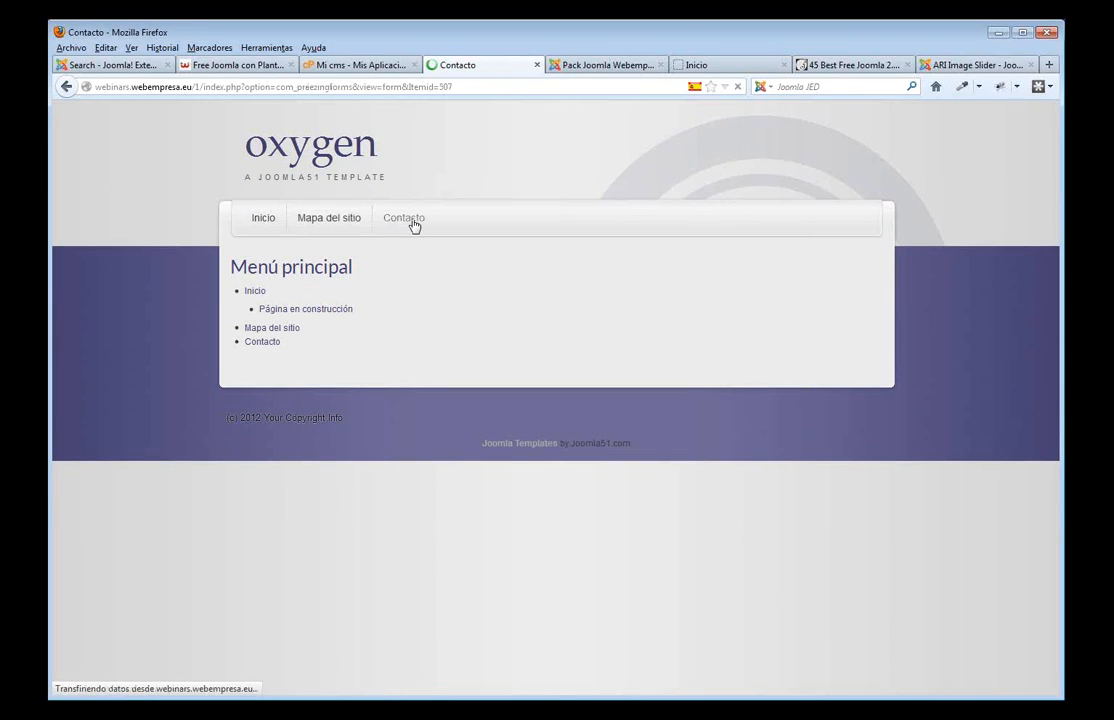
click(259, 220)
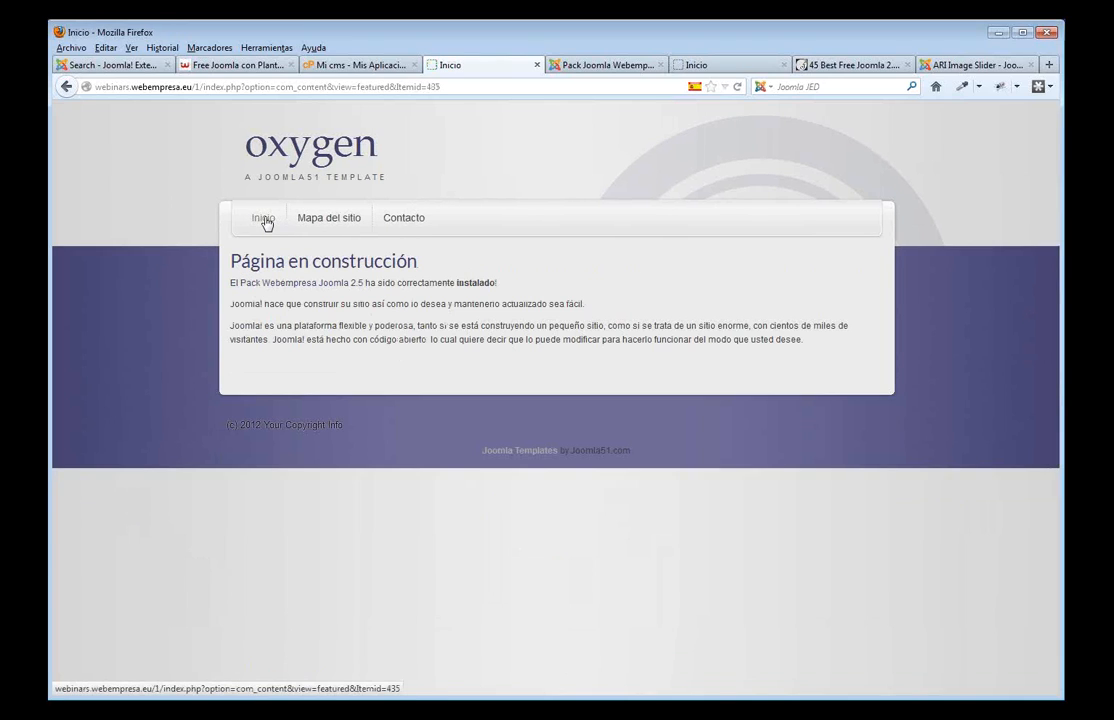
- In the administrator, open Menús > Menú Principal to list its menu items
click(580, 67)
scroll(587, 191, up, 10)
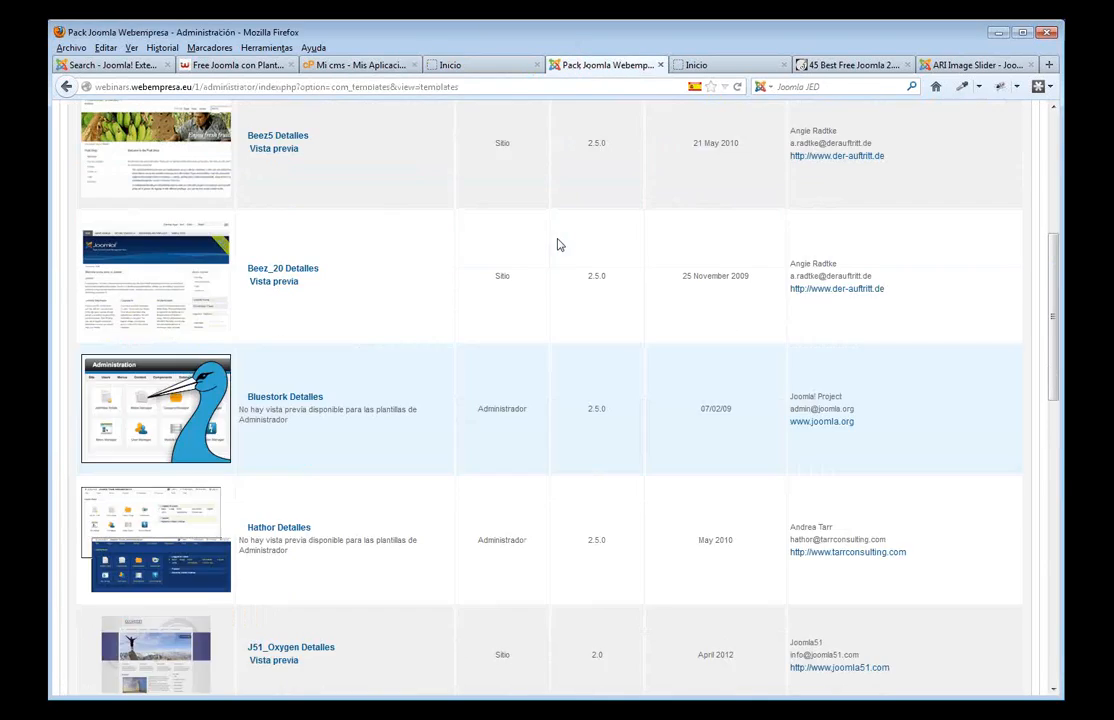
mouse_move(170, 160)
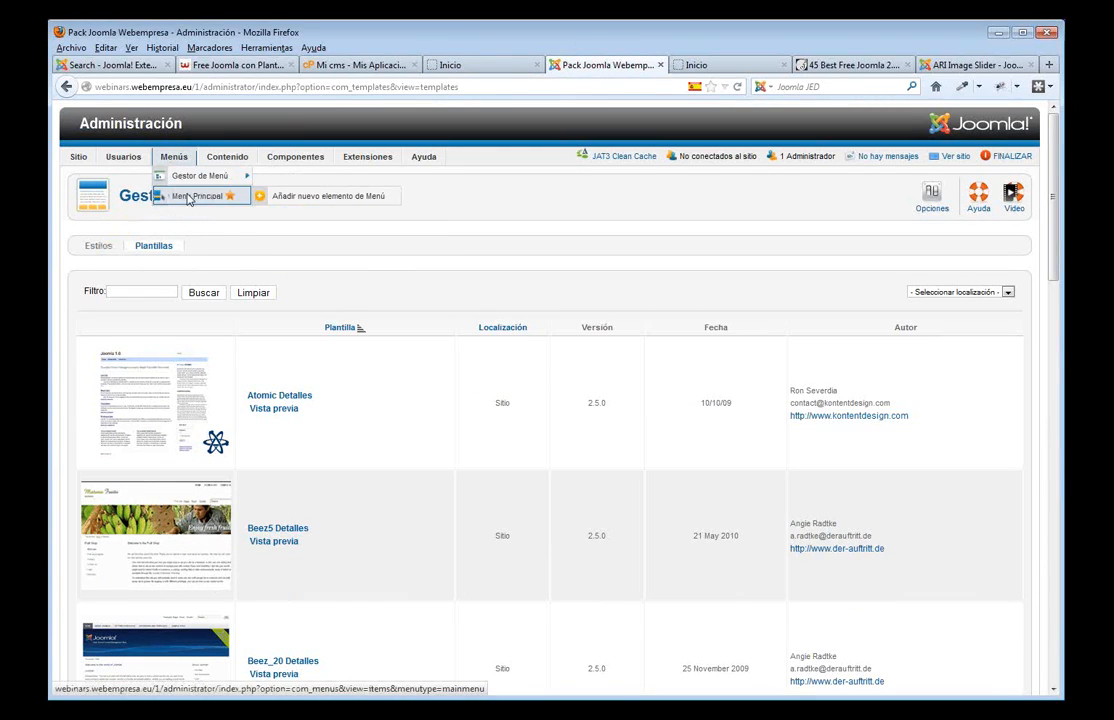
click(188, 197)
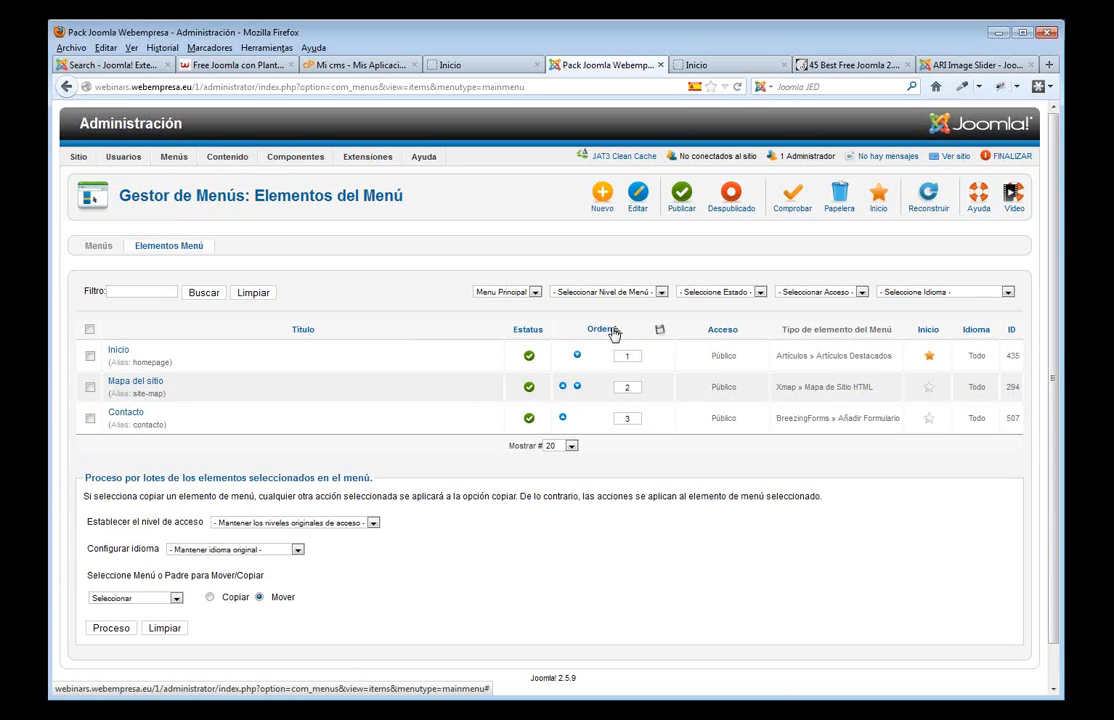
- Unpublish the Mapa del sitio menu item and reload the front page to confirm it disappears
click(529, 387)
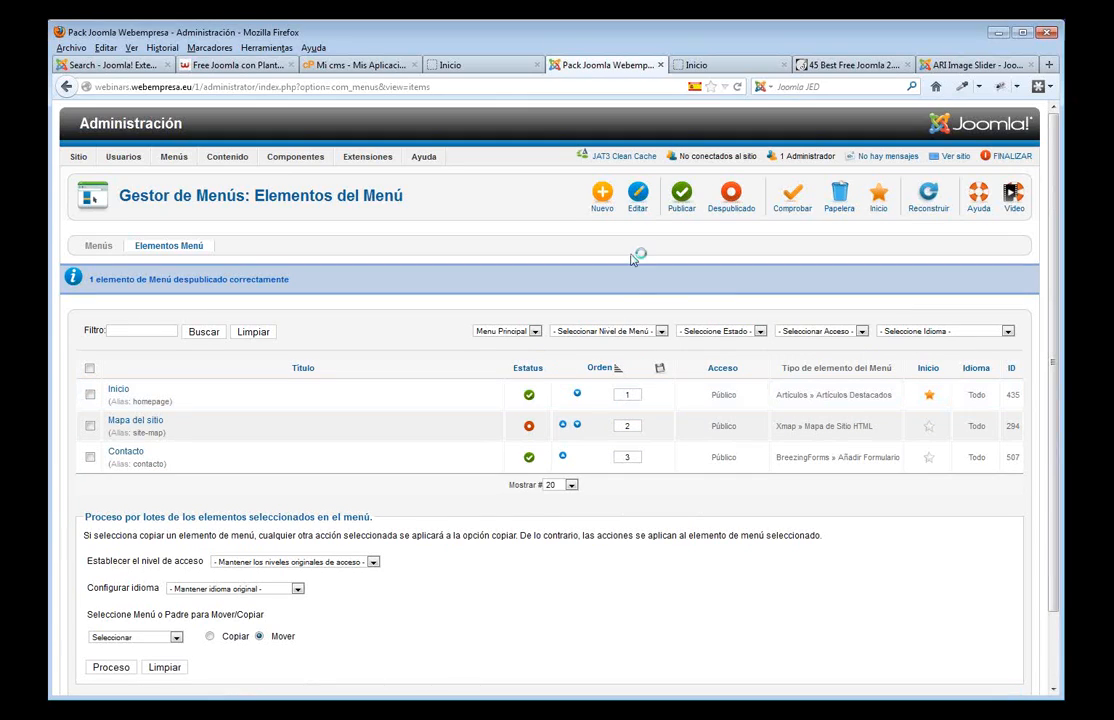
click(479, 68)
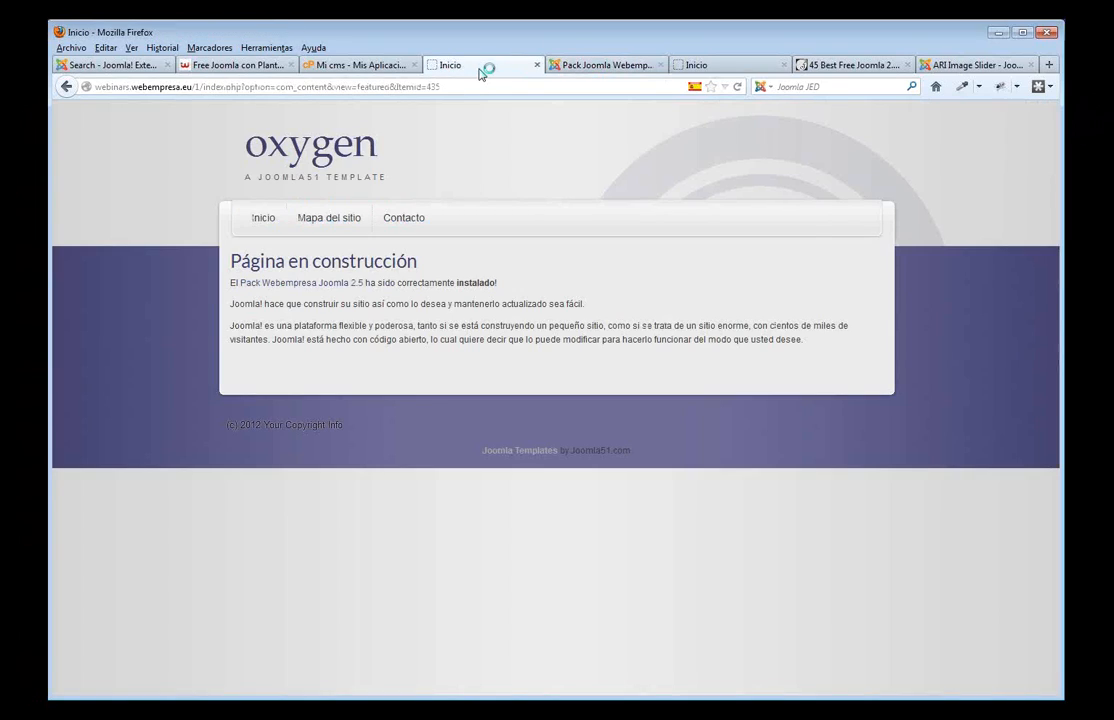
key(F5)
click(604, 66)
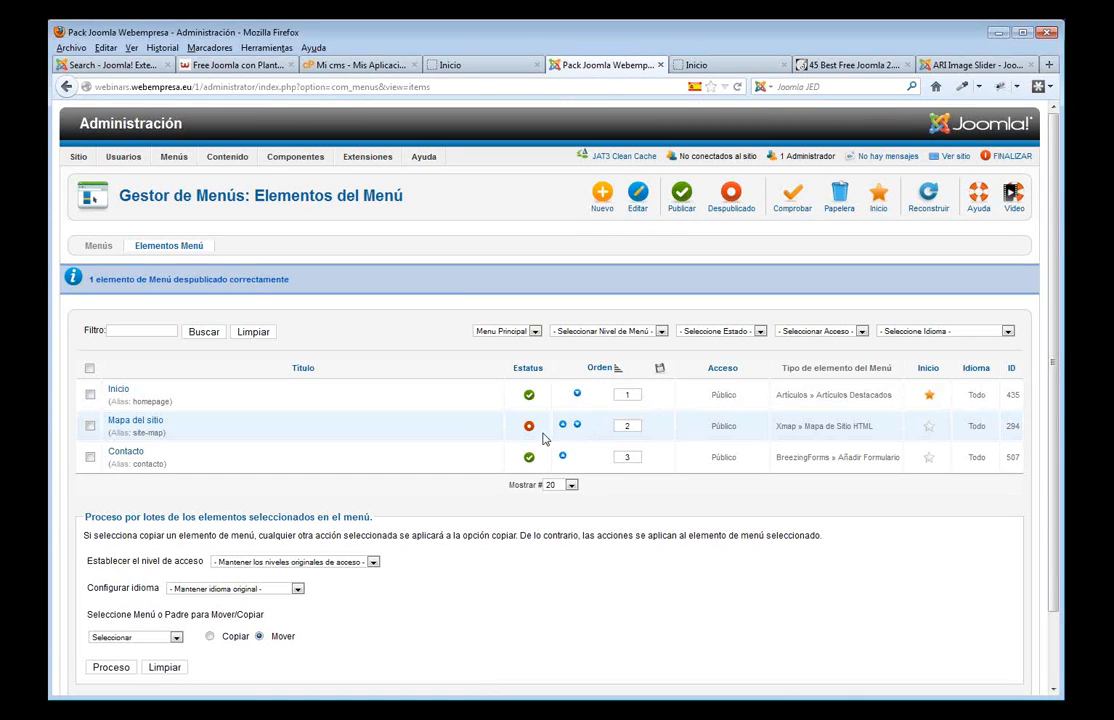
- Review the Mapa del sitio row and Inicio's Artículos Destacados type, then open Gestor de Artículos
click(90, 426)
click(90, 426)
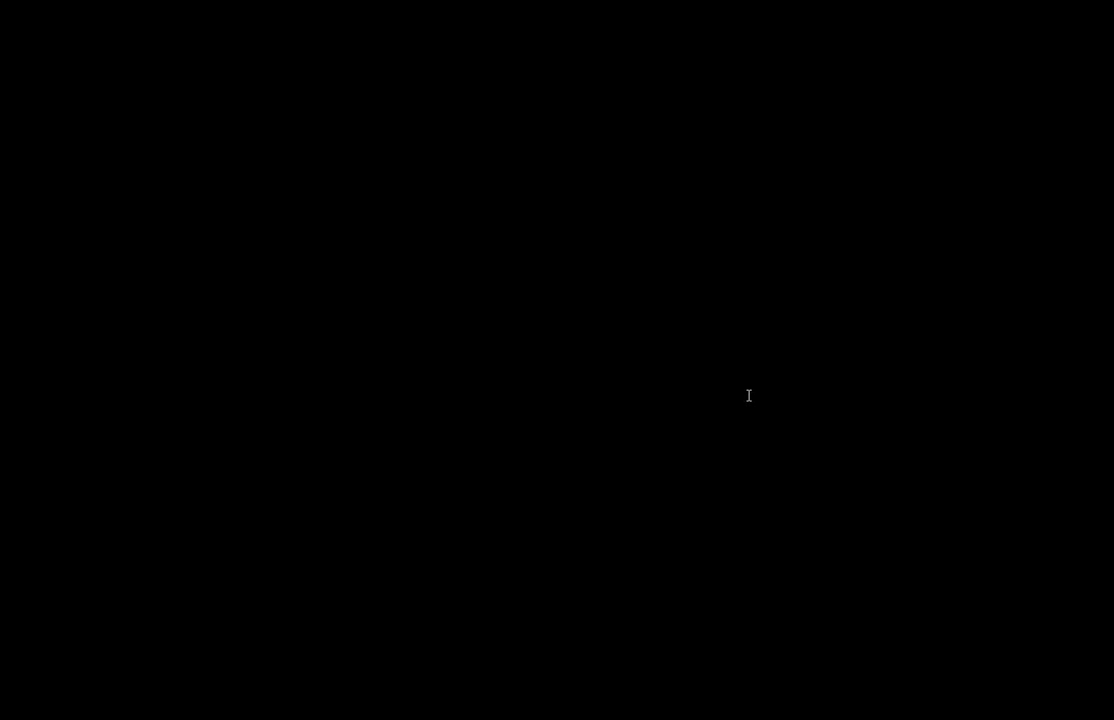
drag(779, 395, 893, 400)
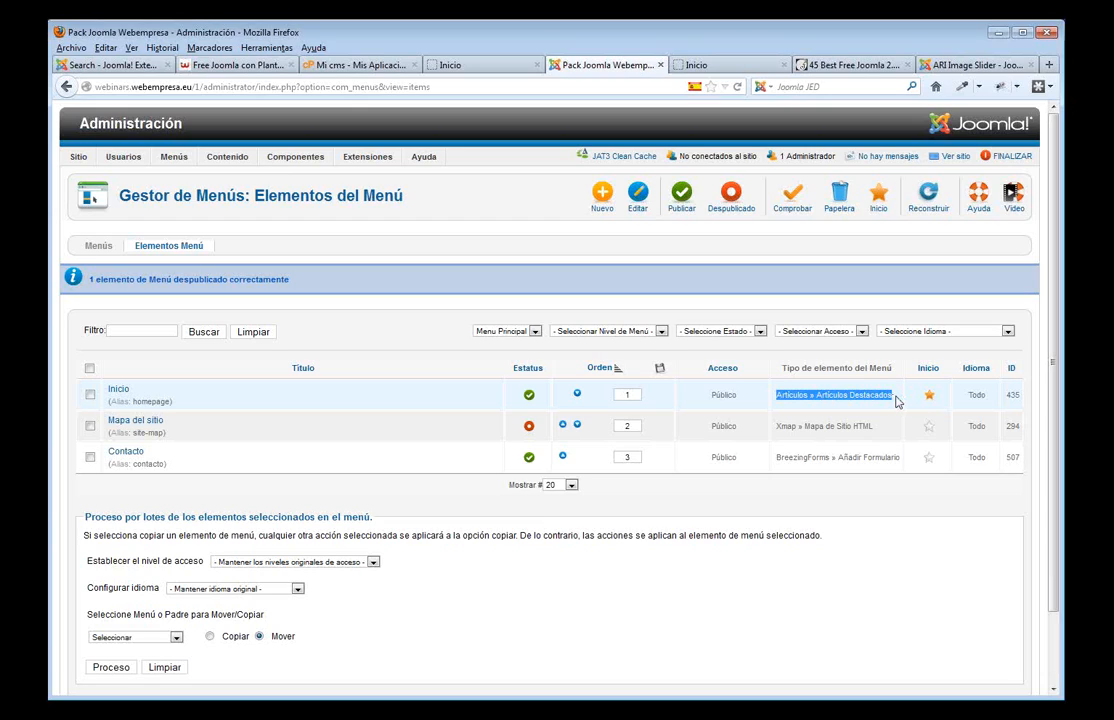
mouse_move(238, 156)
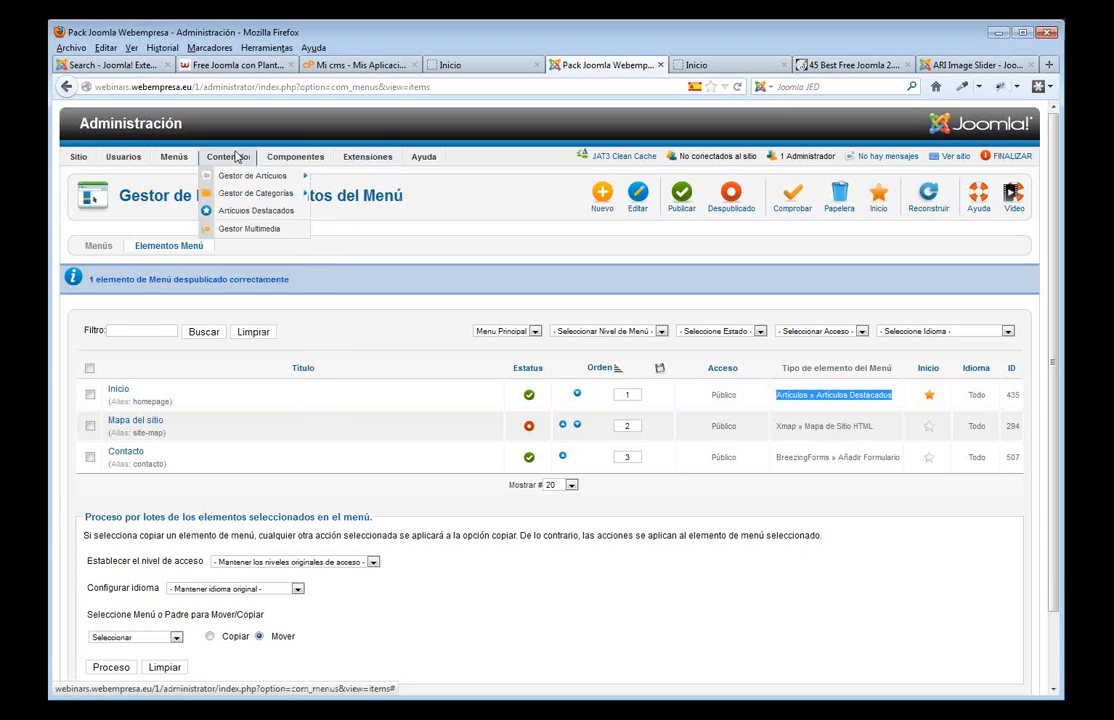
click(240, 175)
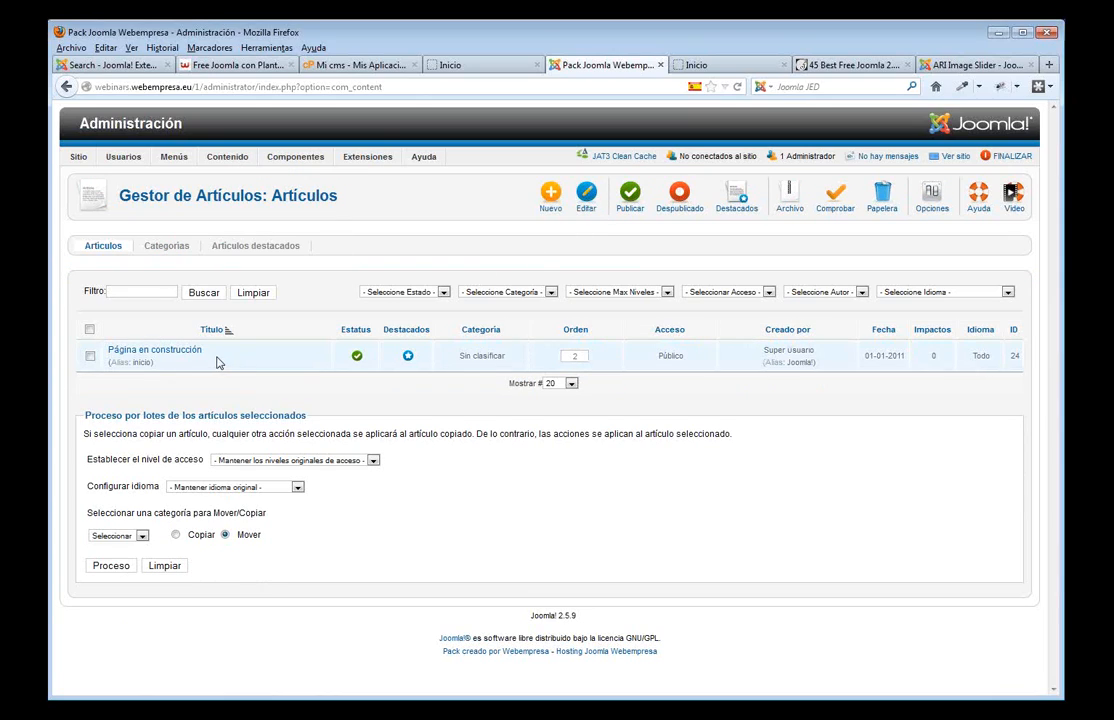
- Start a new article titled Nosotros
drag(216, 356, 547, 133)
click(628, 68)
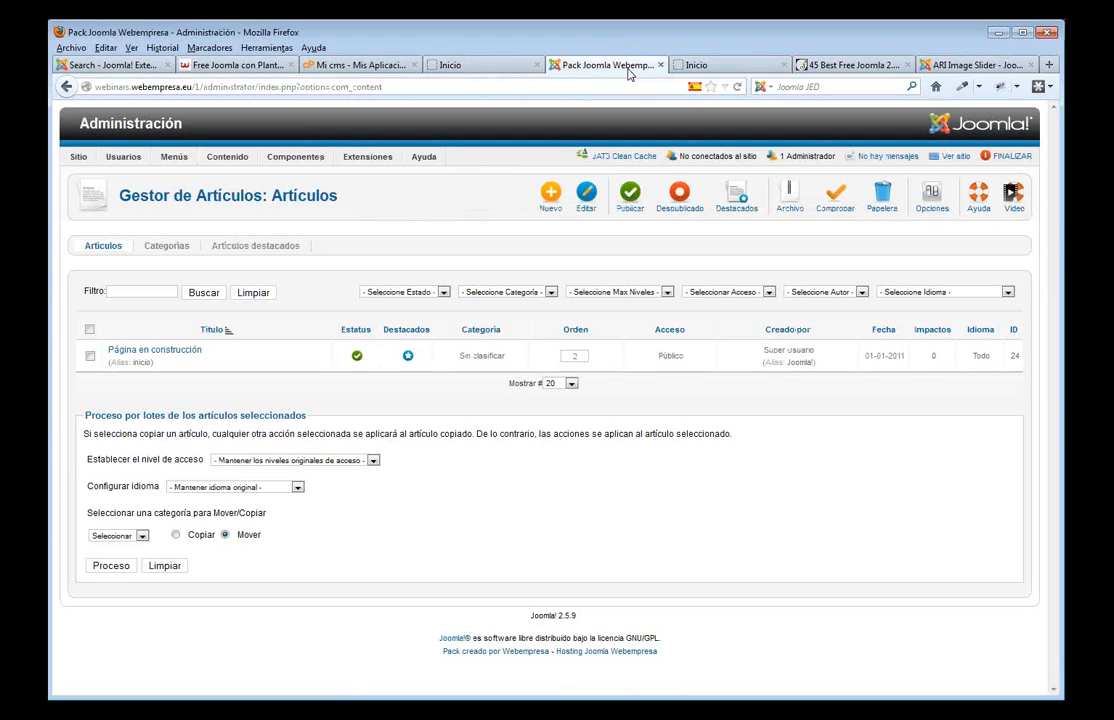
click(549, 197)
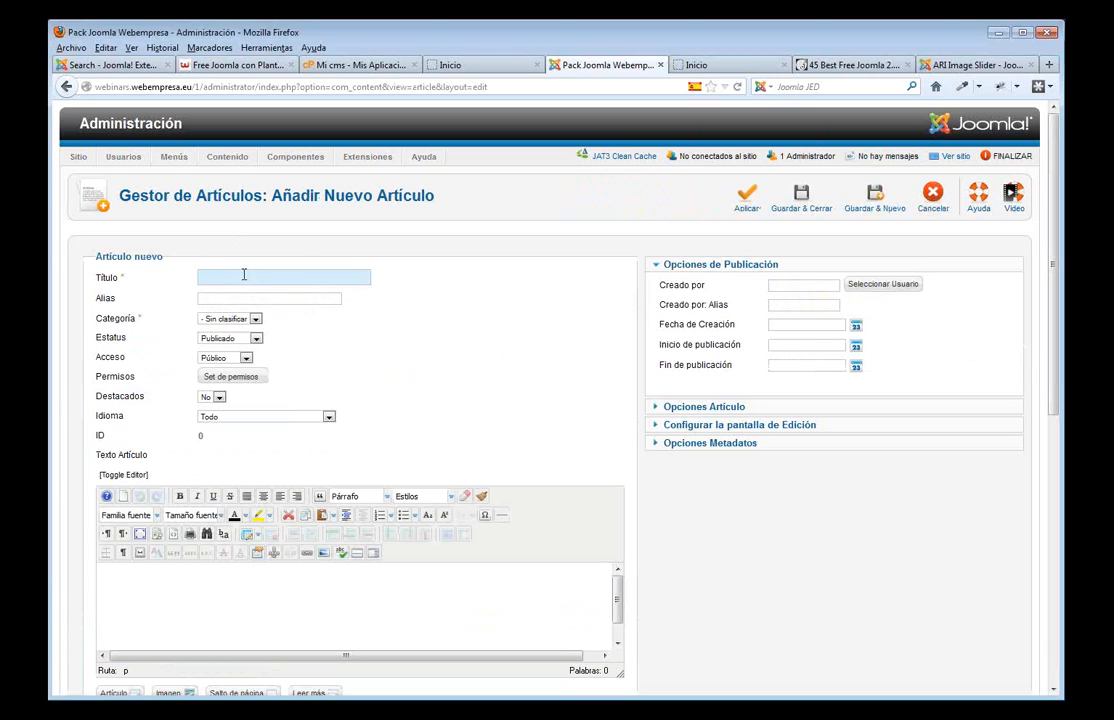
text(No)
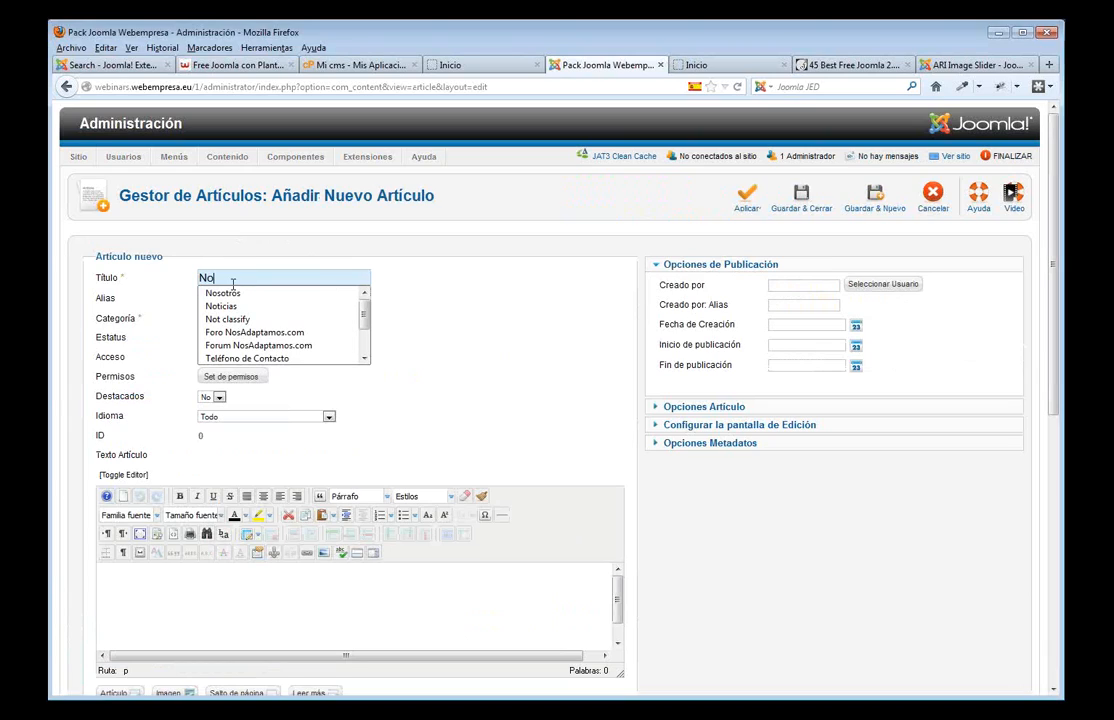
click(234, 292)
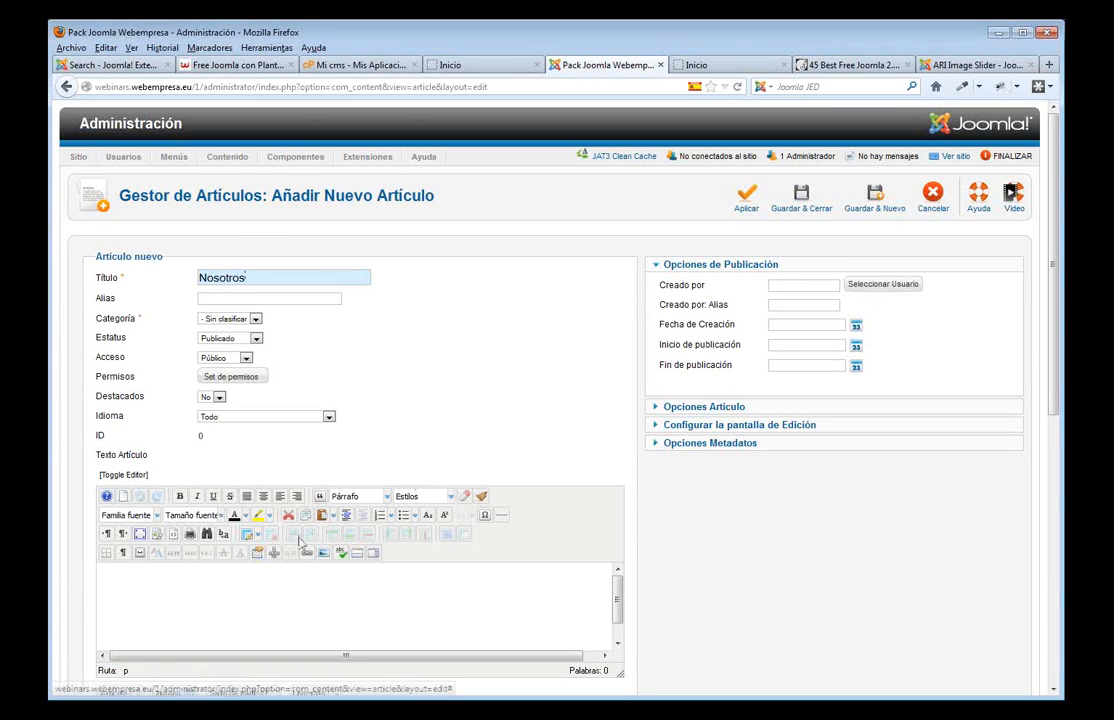
- Paste Spanish placeholder text into the article body and save and close it
scroll(293, 546, down, 2)
click(205, 517)
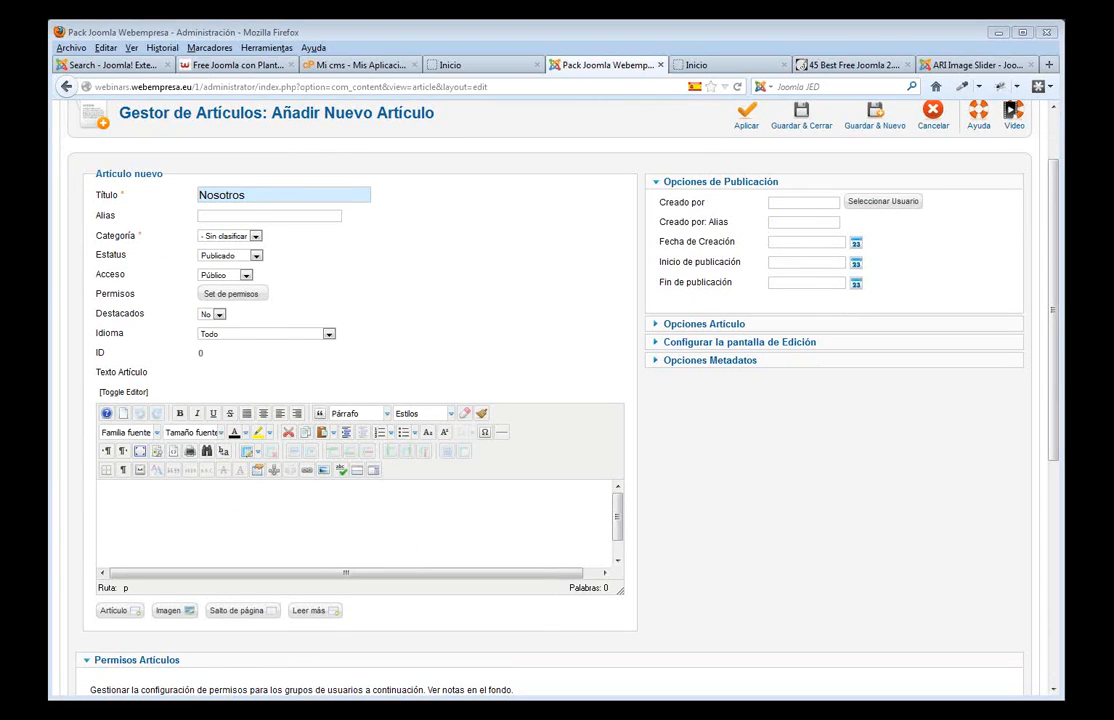
key(ctrl+v)
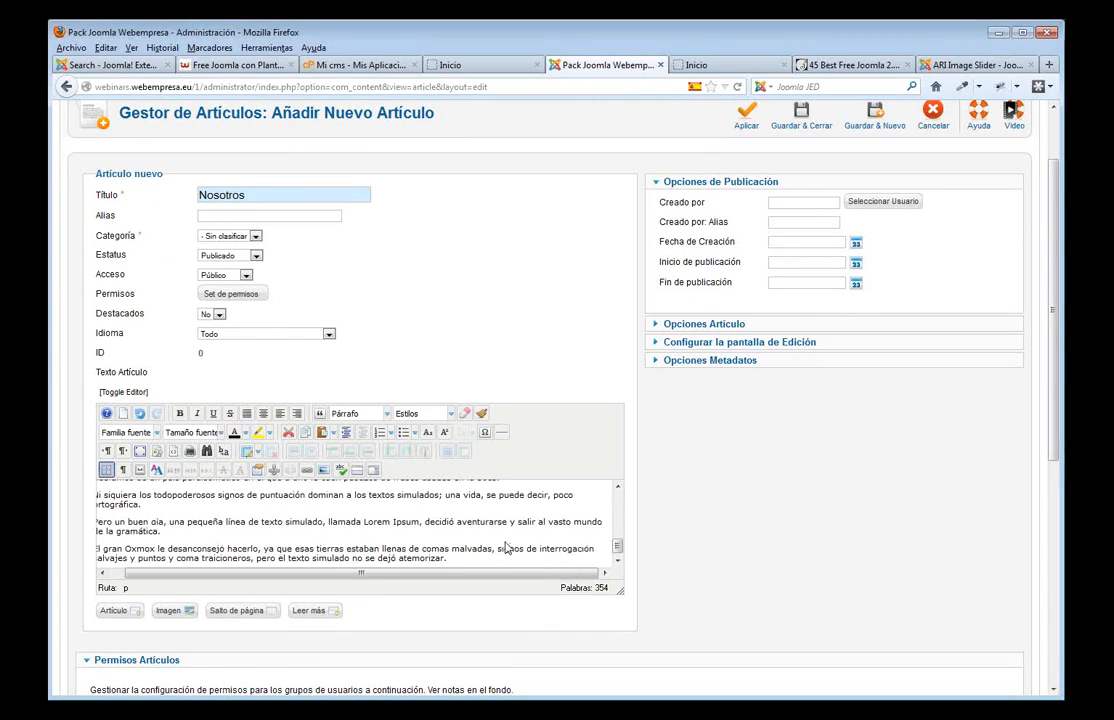
scroll(480, 400, up, 2)
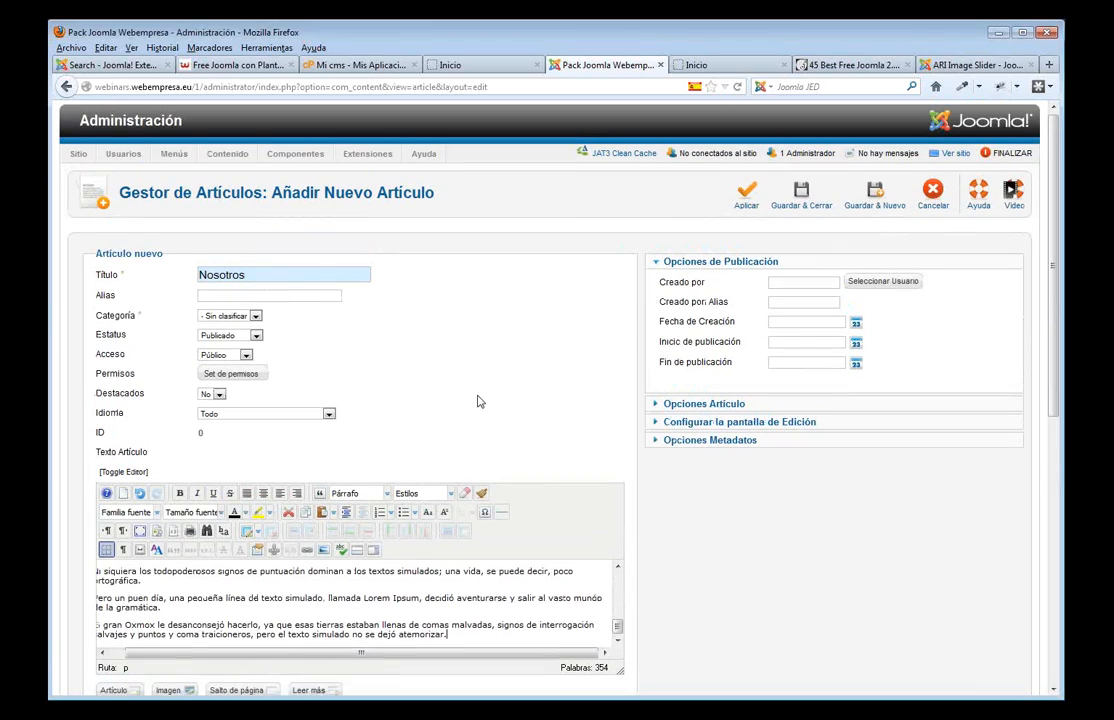
click(804, 209)
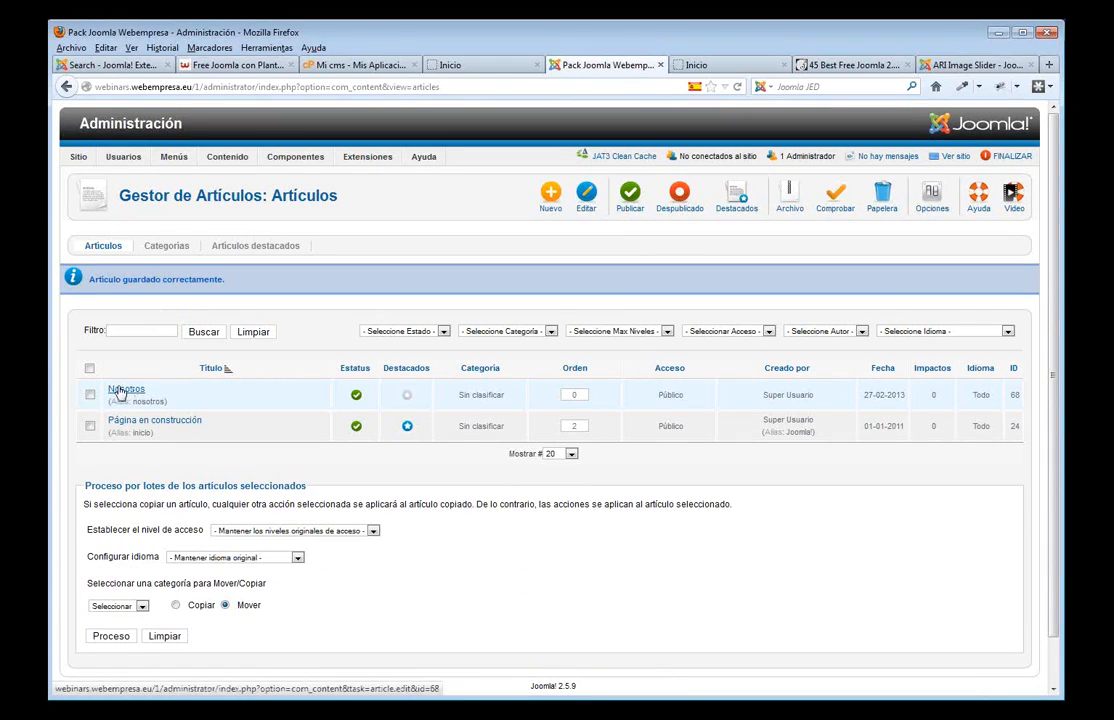
- Create a new article titled 'Servicios' with pasted placeholder text and save and close it
click(548, 202)
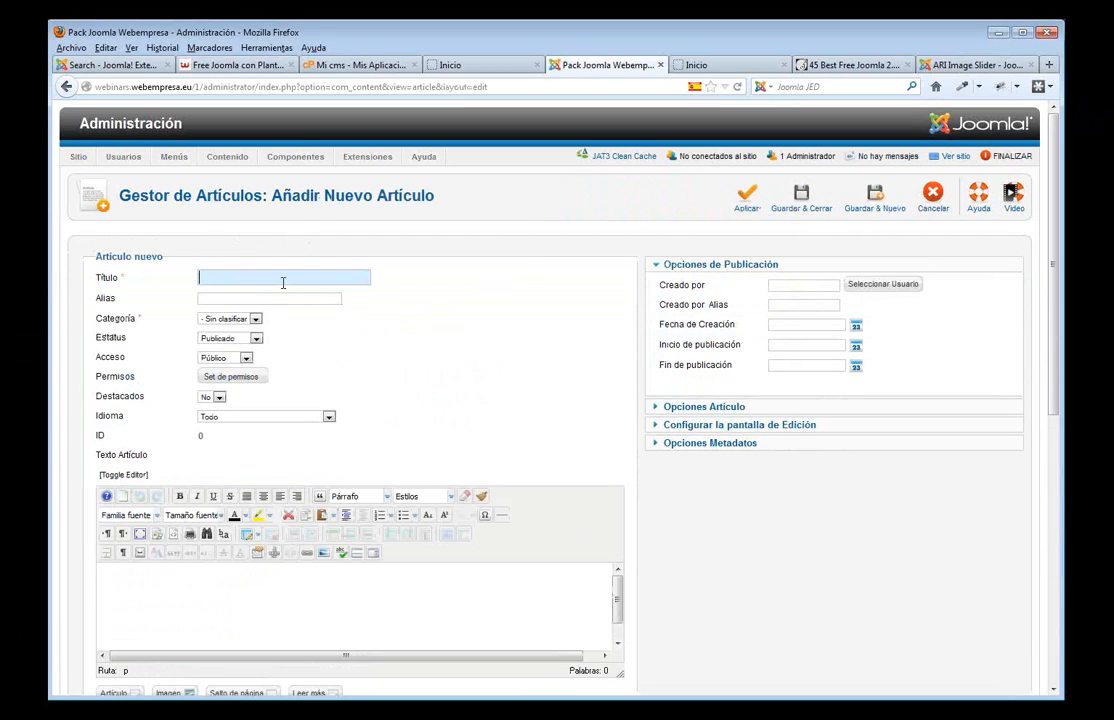
text(Ser)
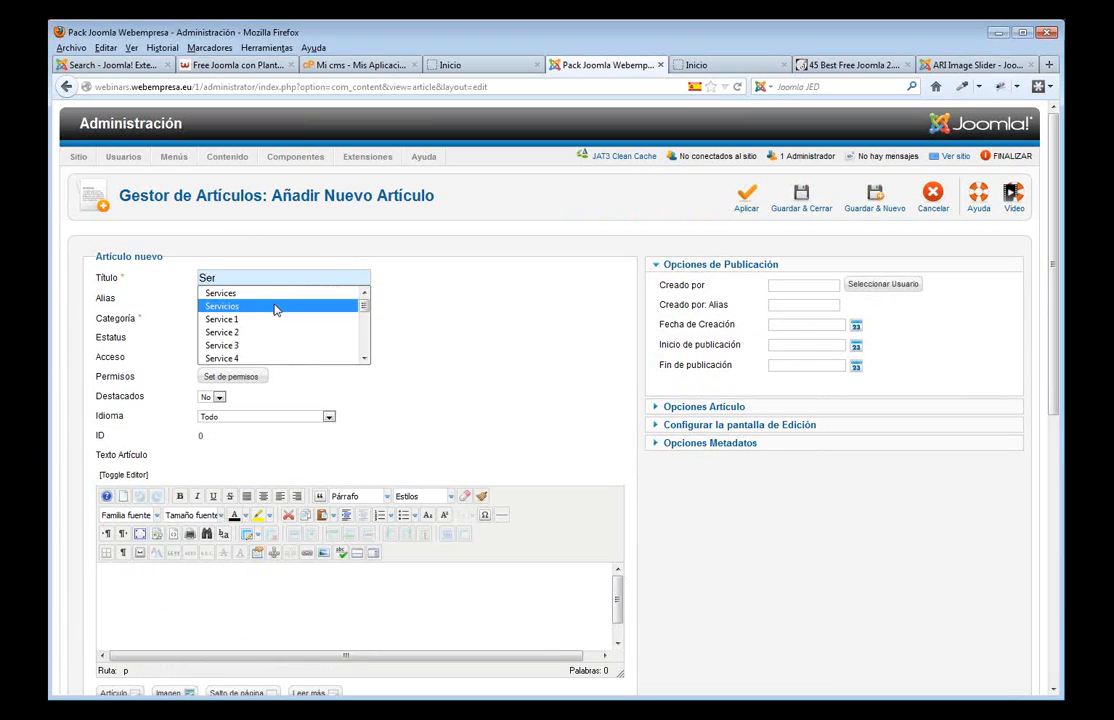
click(280, 306)
click(217, 593)
key(ctrl+v)
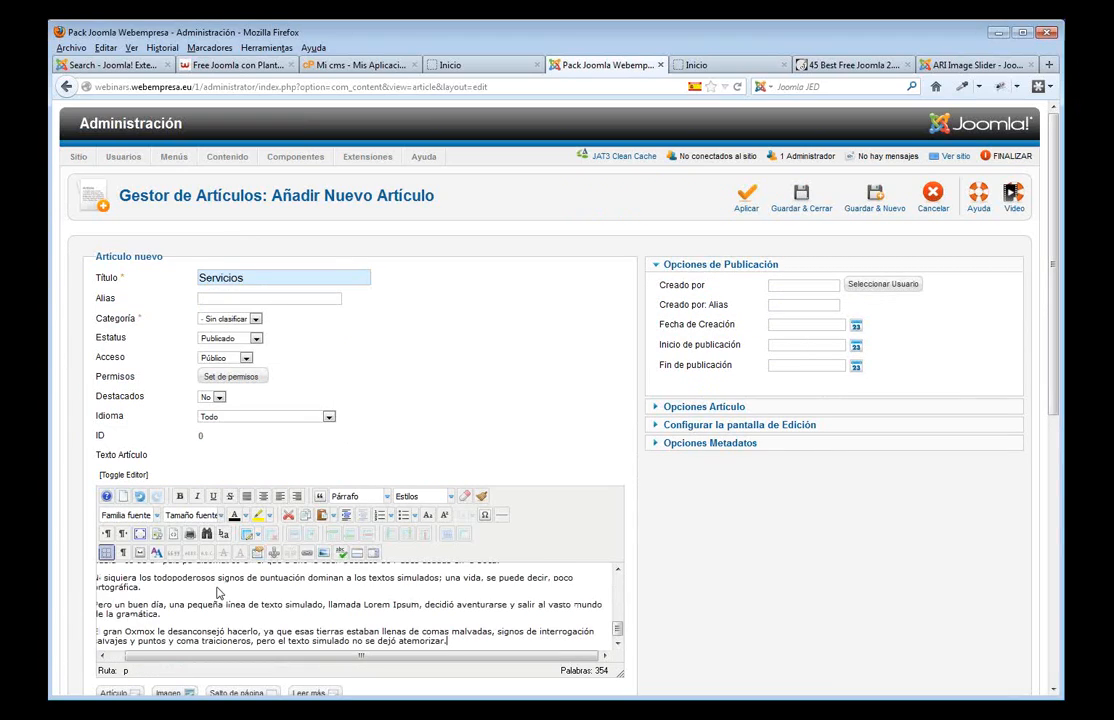
click(805, 200)
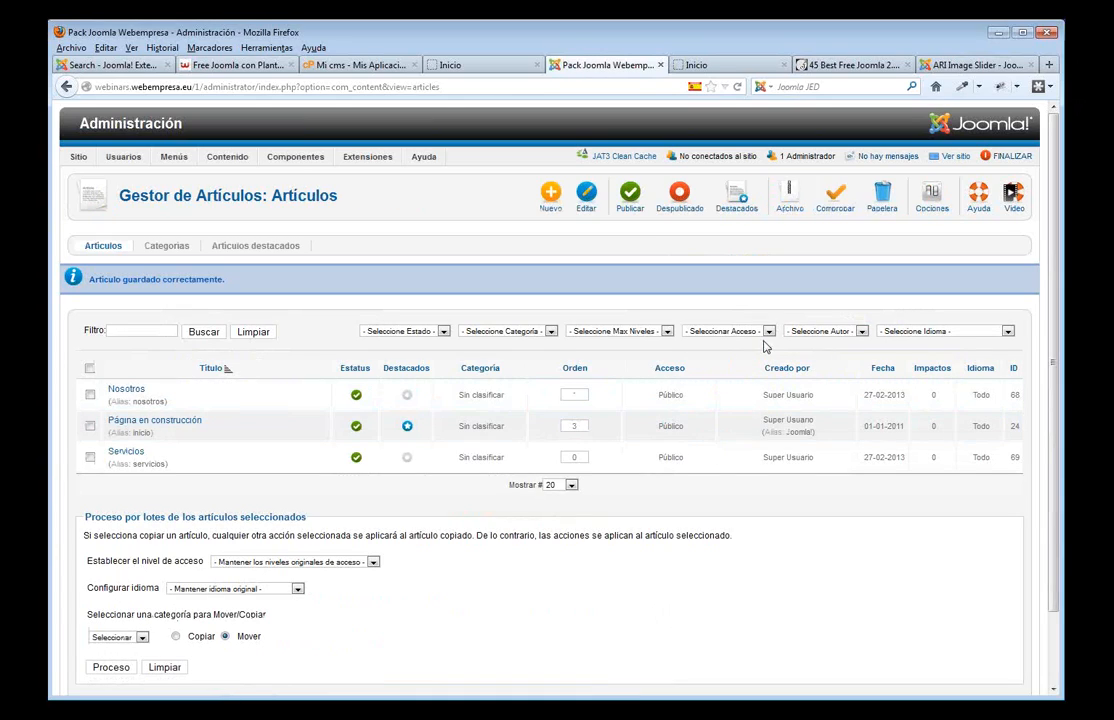
- Create and save a 'Clientes' article with pasted placeholder text, then switch to the site front end
click(549, 205)
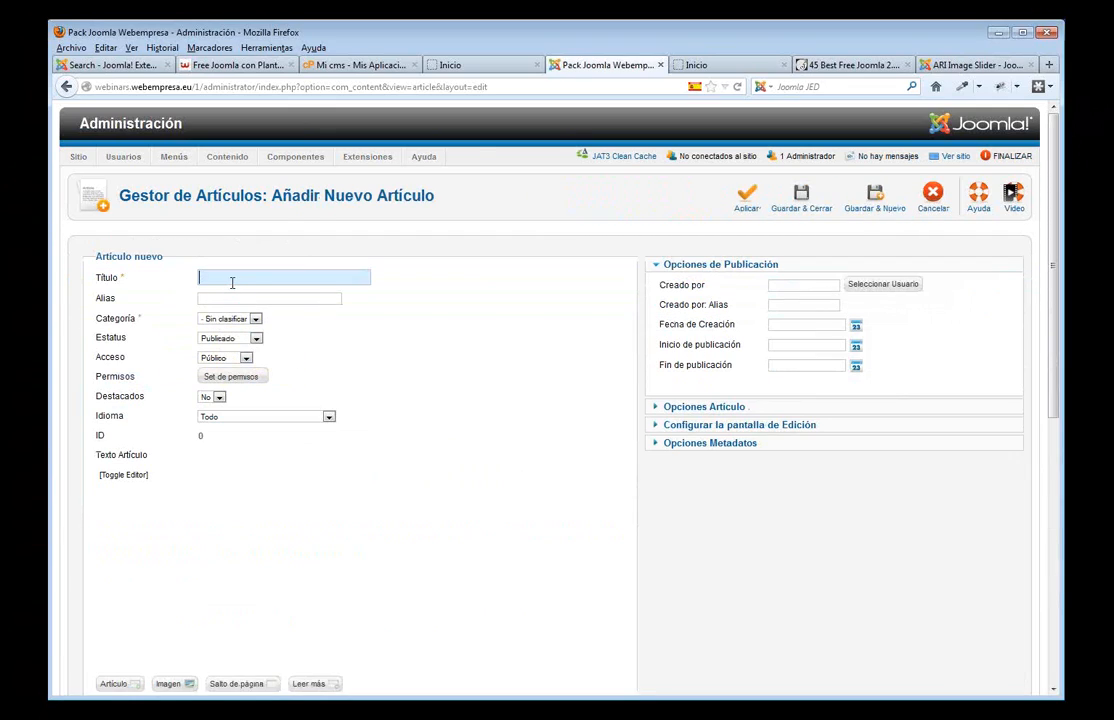
text(Client)
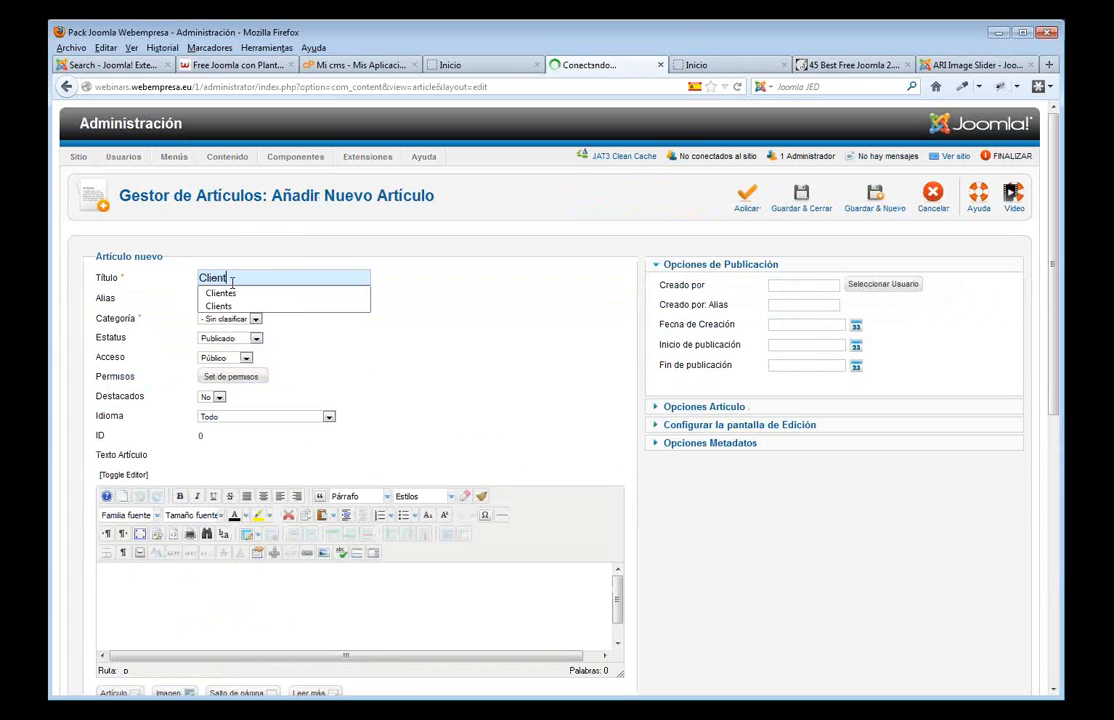
text(es)
key(Return)
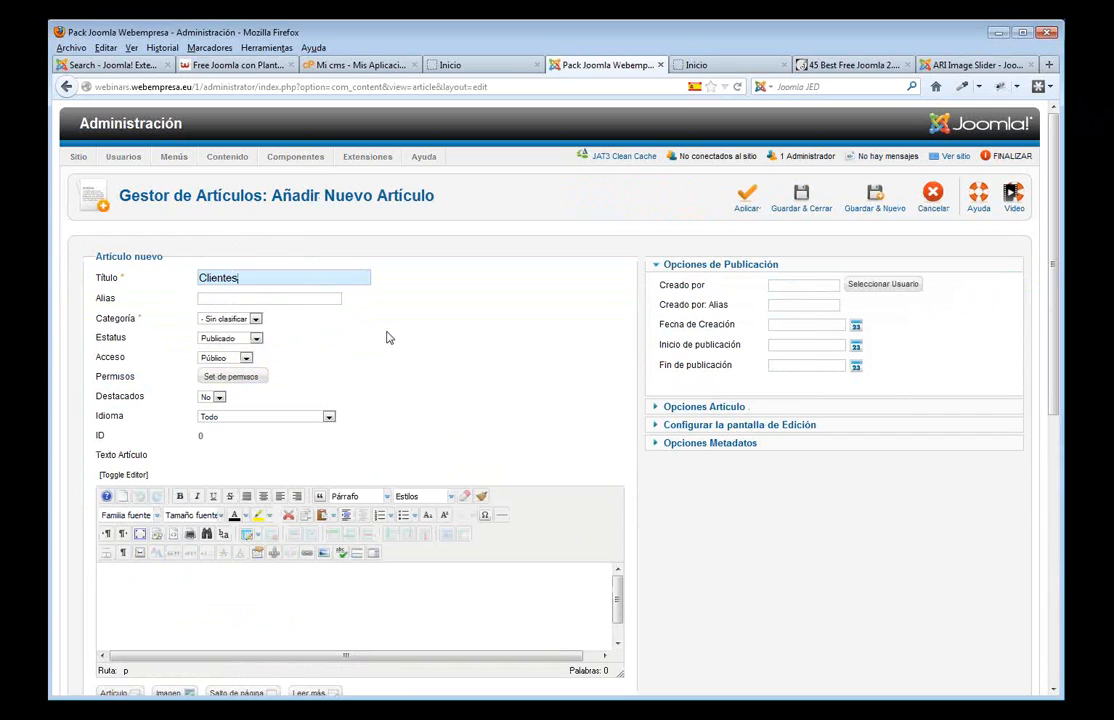
key(ctrl+v)
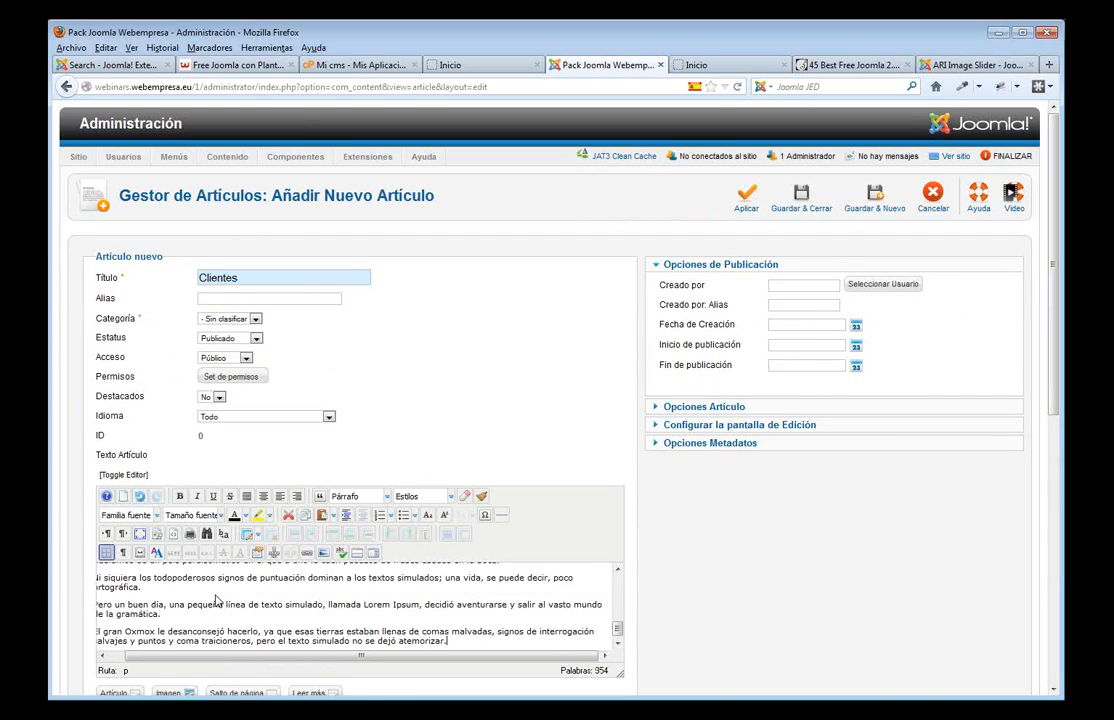
click(805, 200)
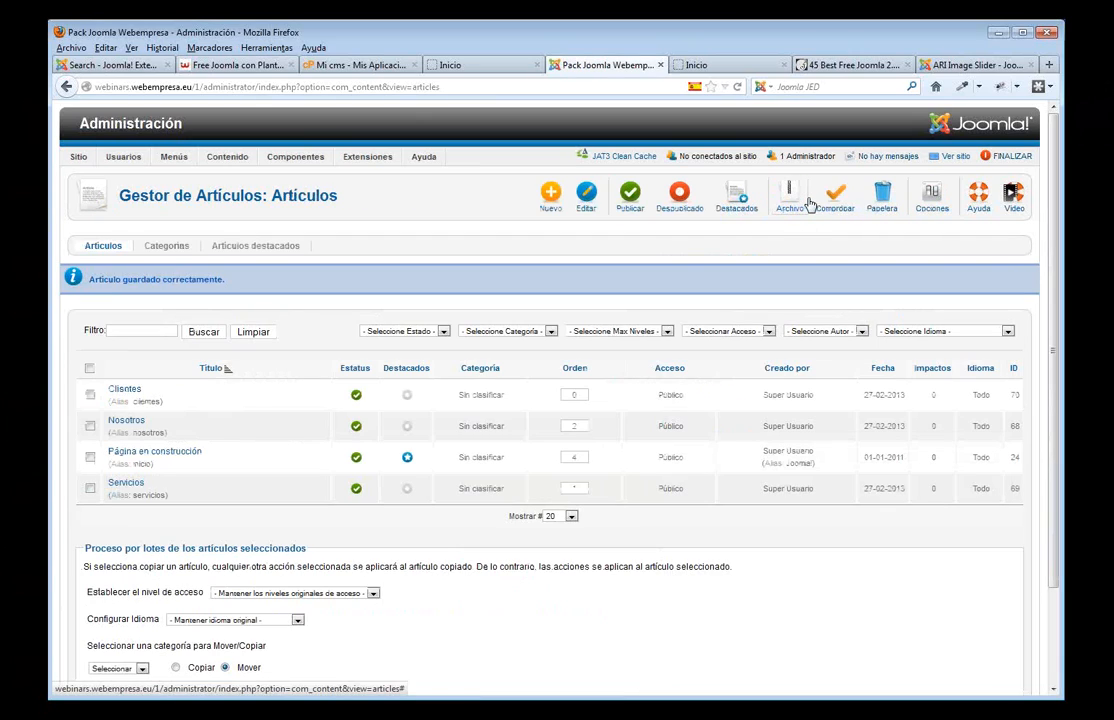
click(493, 66)
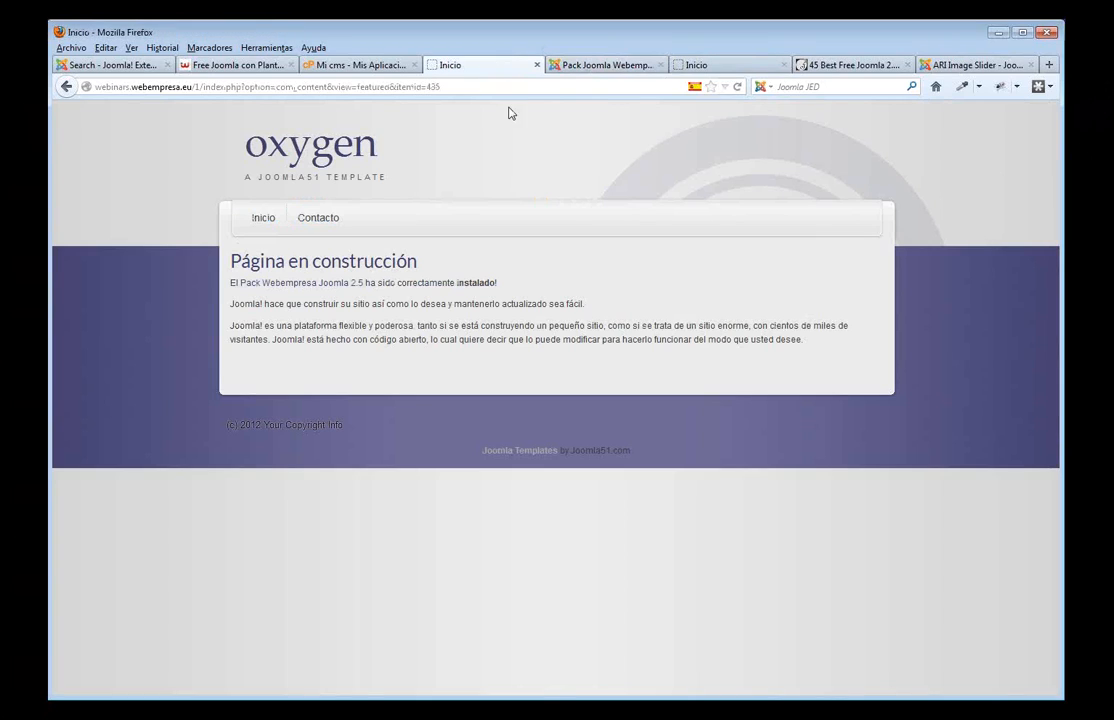
- Reload the front-end home page, then open the Menú Principal item list in the administrator
key(F5)
click(585, 66)
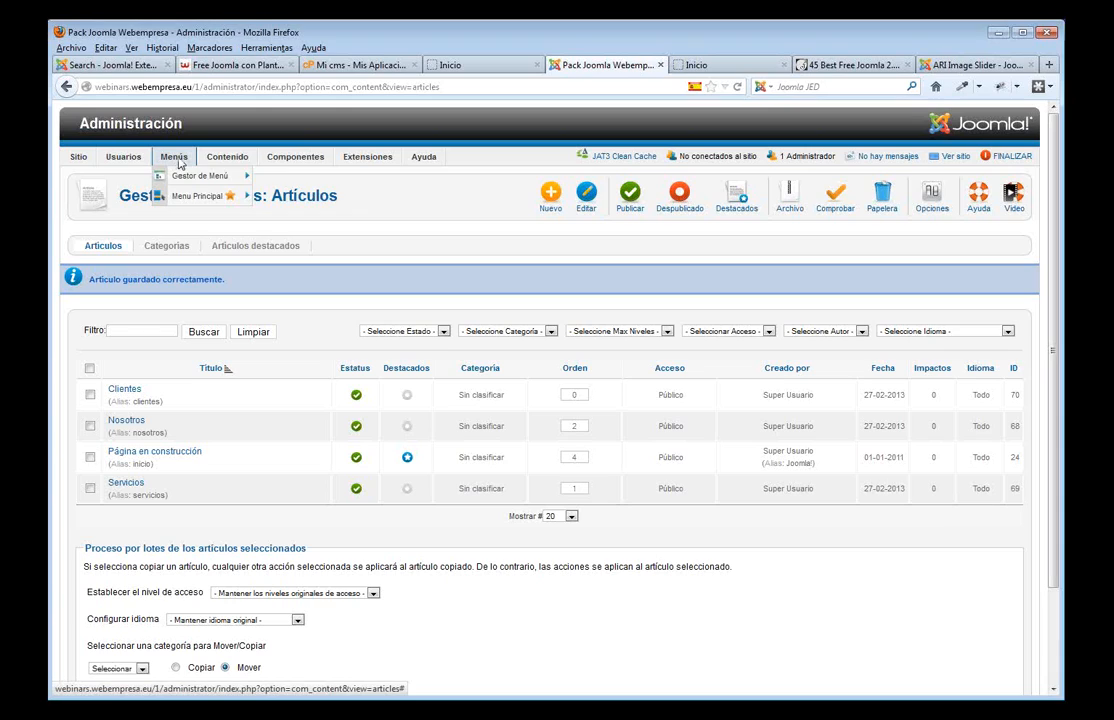
mouse_move(187, 197)
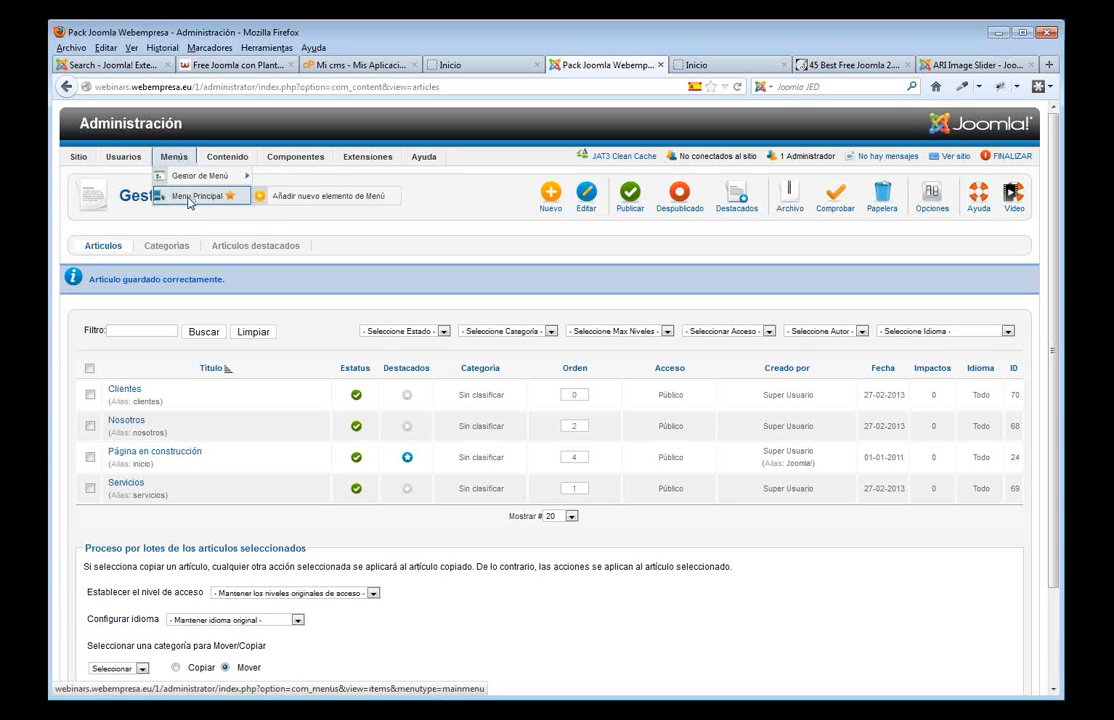
click(190, 197)
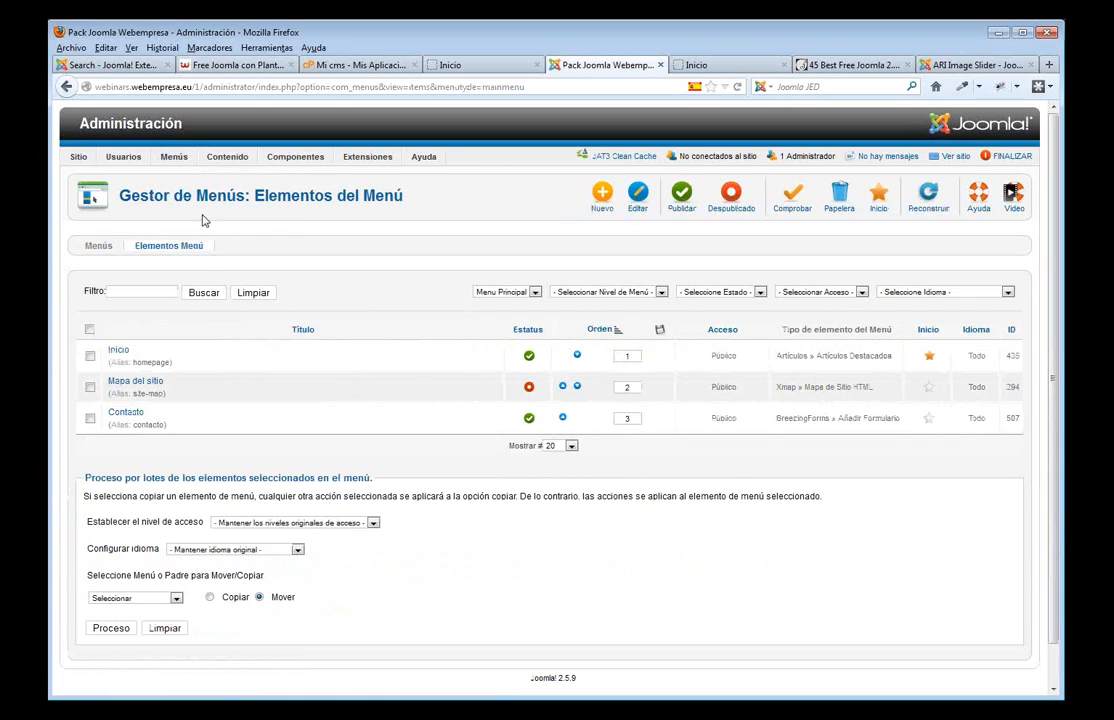
- Add a 'Nosotros' Artículo simple menu item pointing to the Nosotros article and save it
click(601, 198)
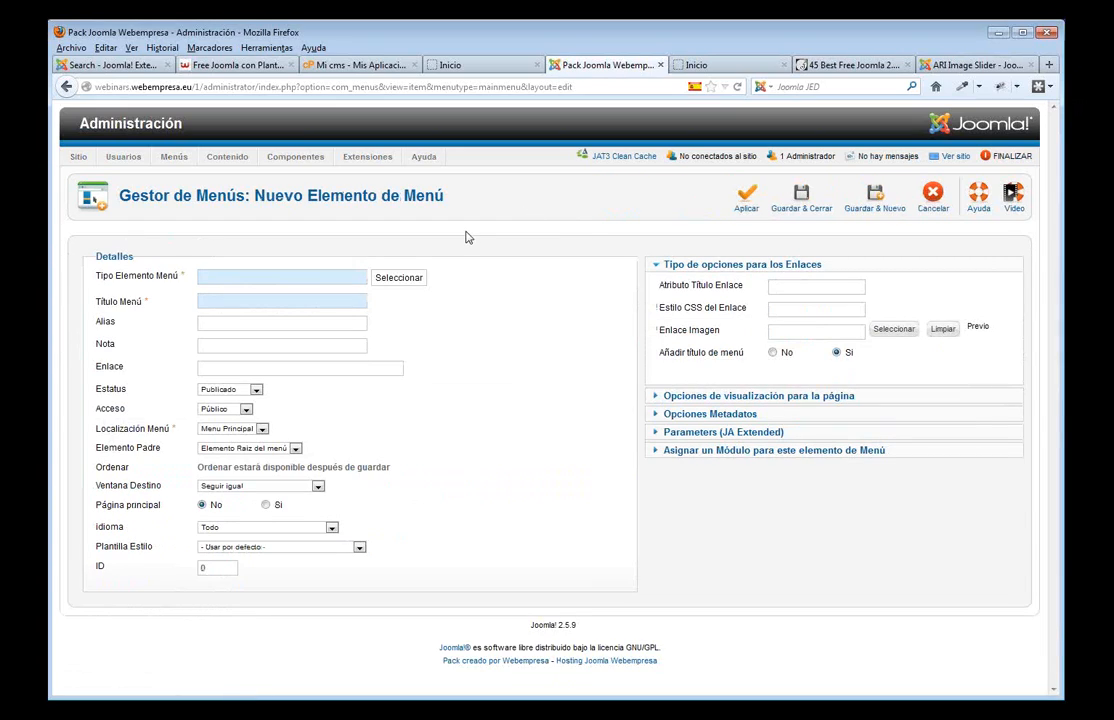
click(400, 278)
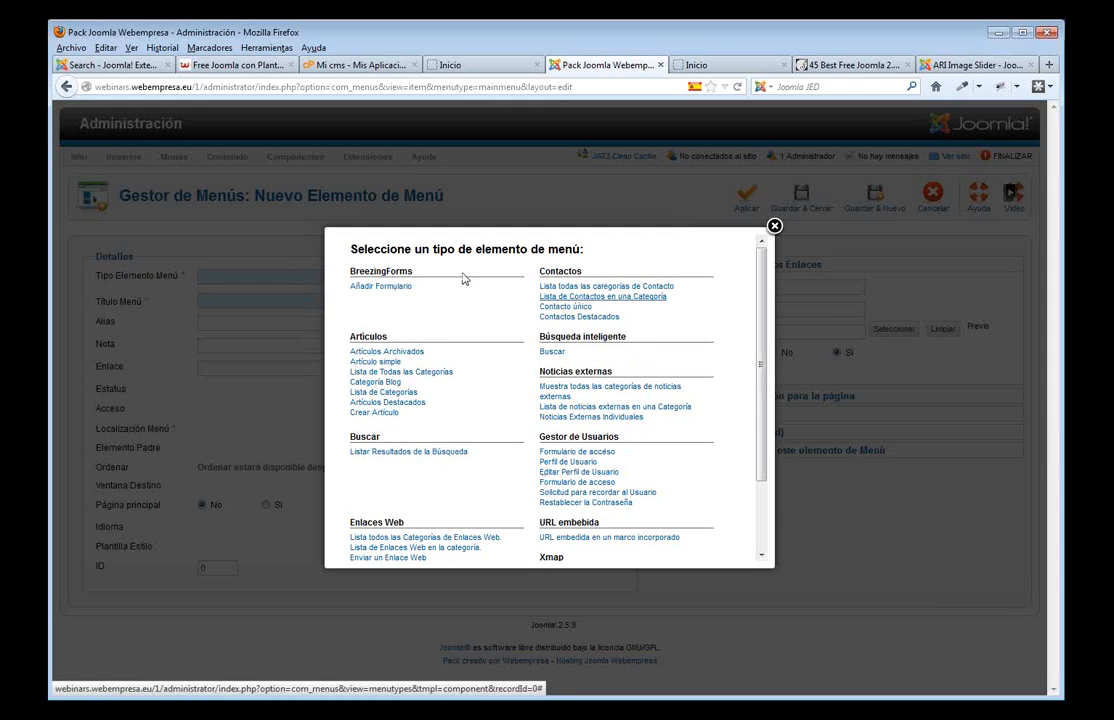
click(386, 363)
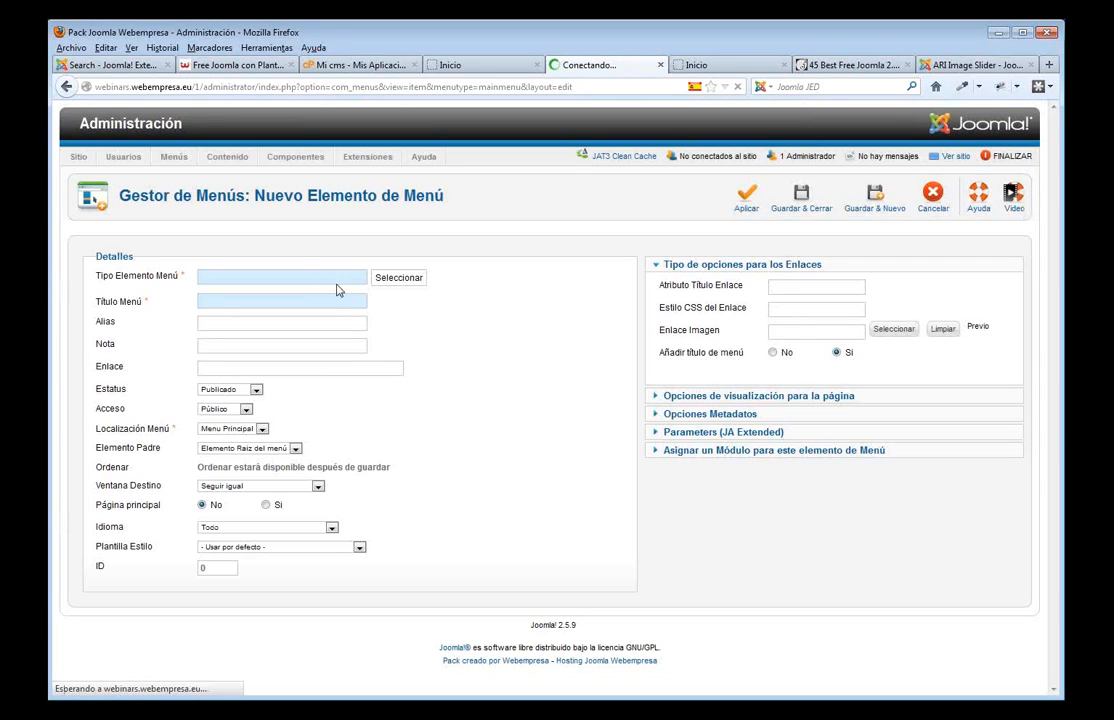
click(271, 302)
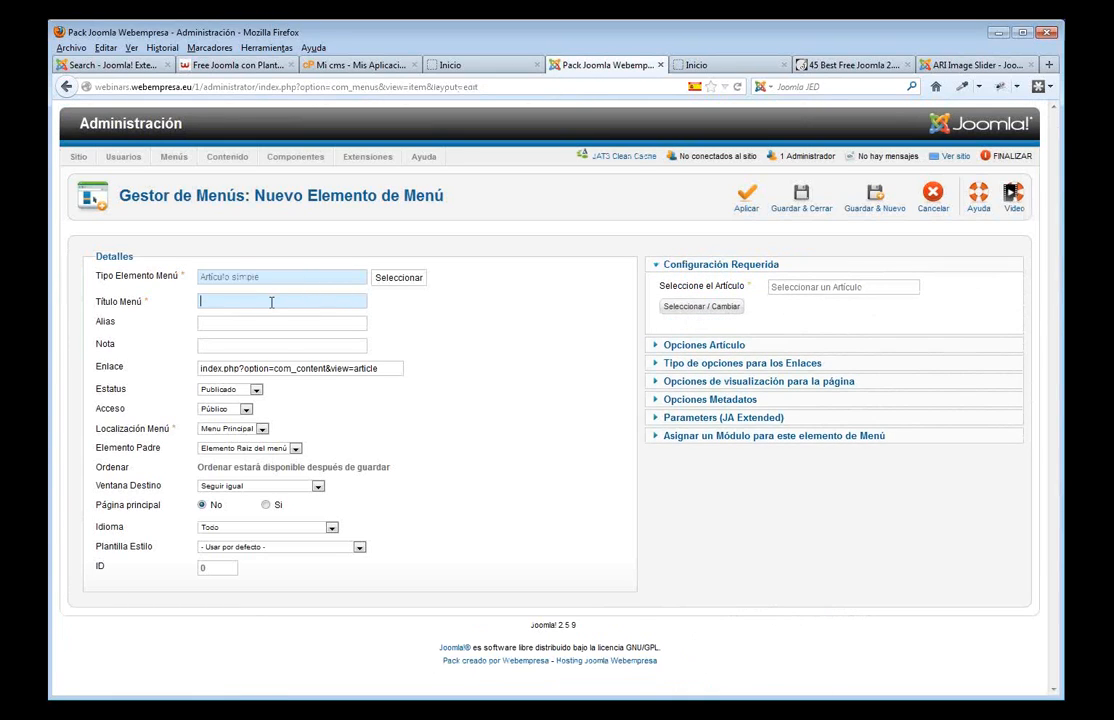
text(Noso)
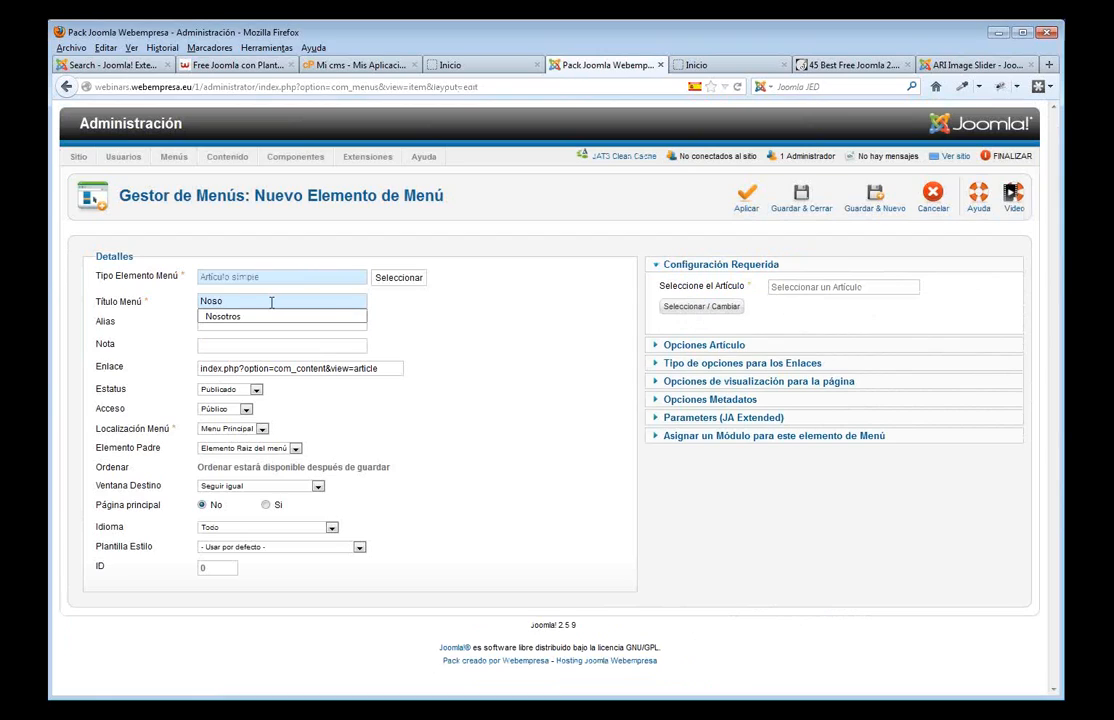
click(261, 317)
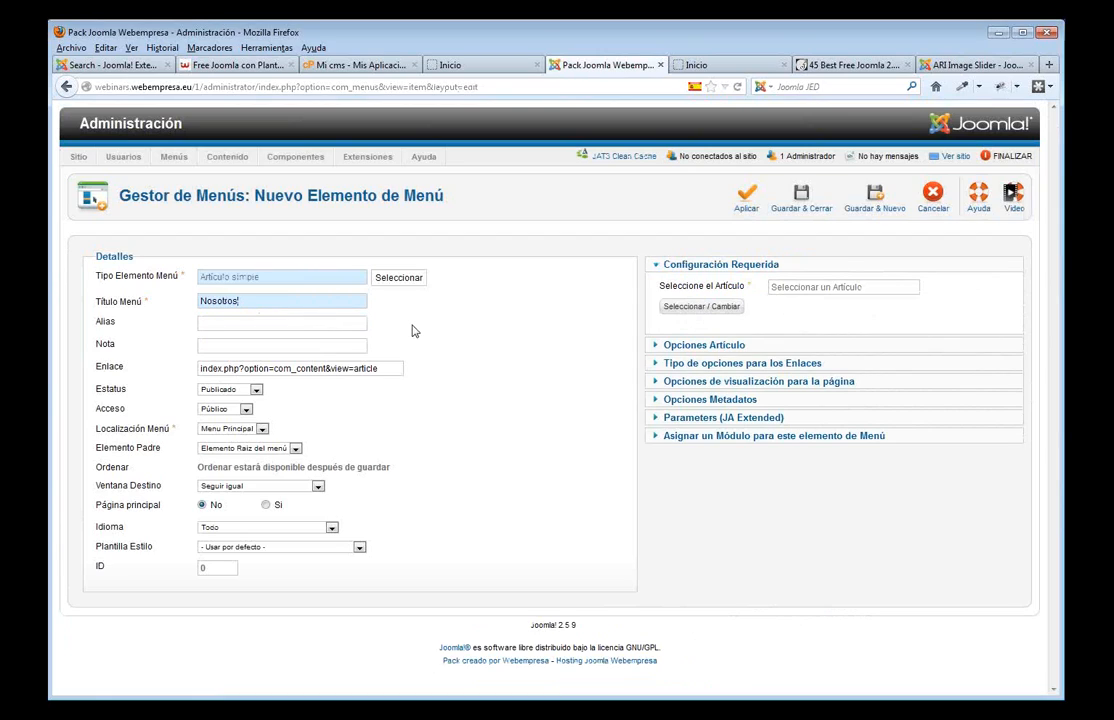
click(708, 308)
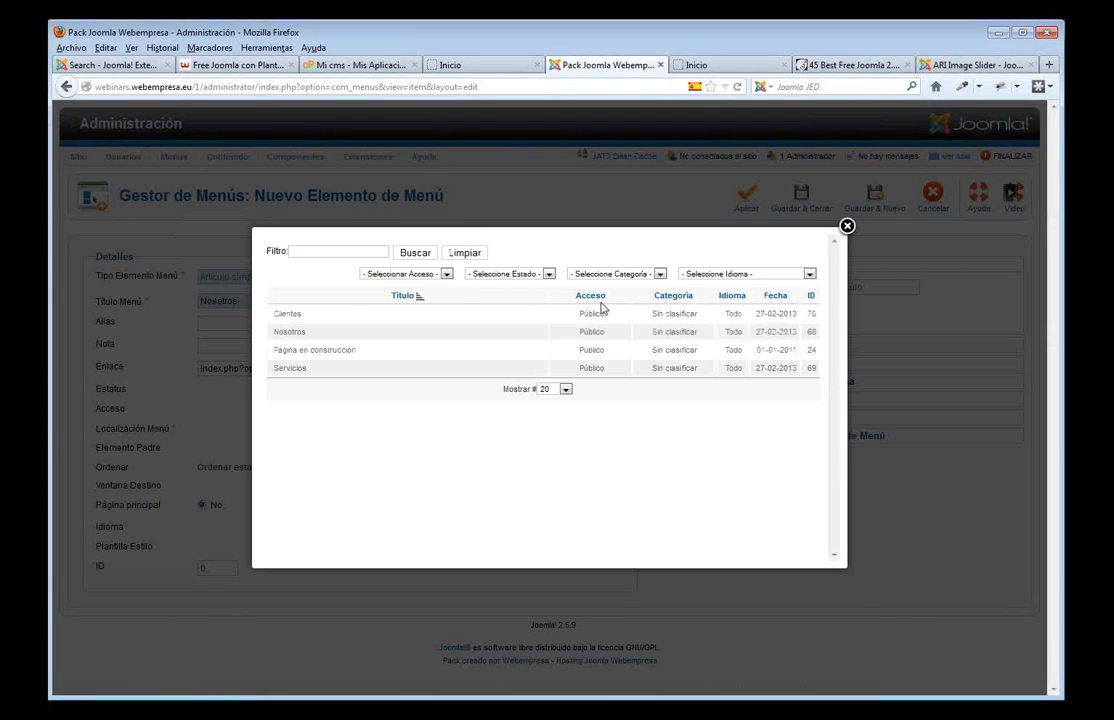
click(287, 333)
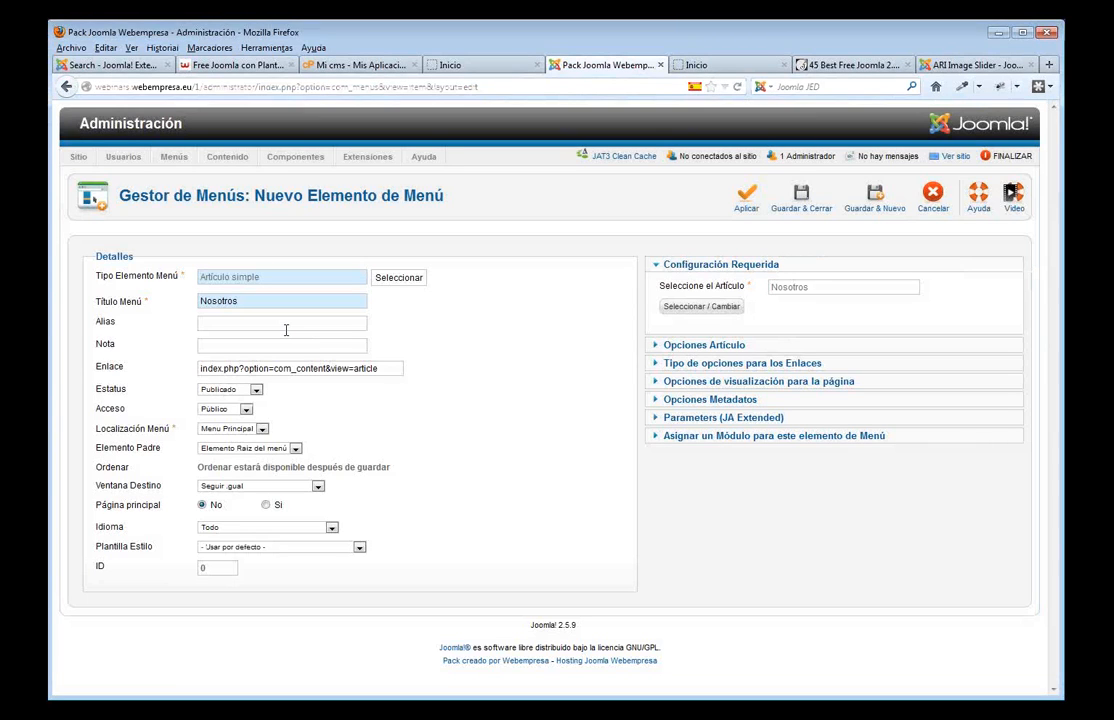
click(801, 196)
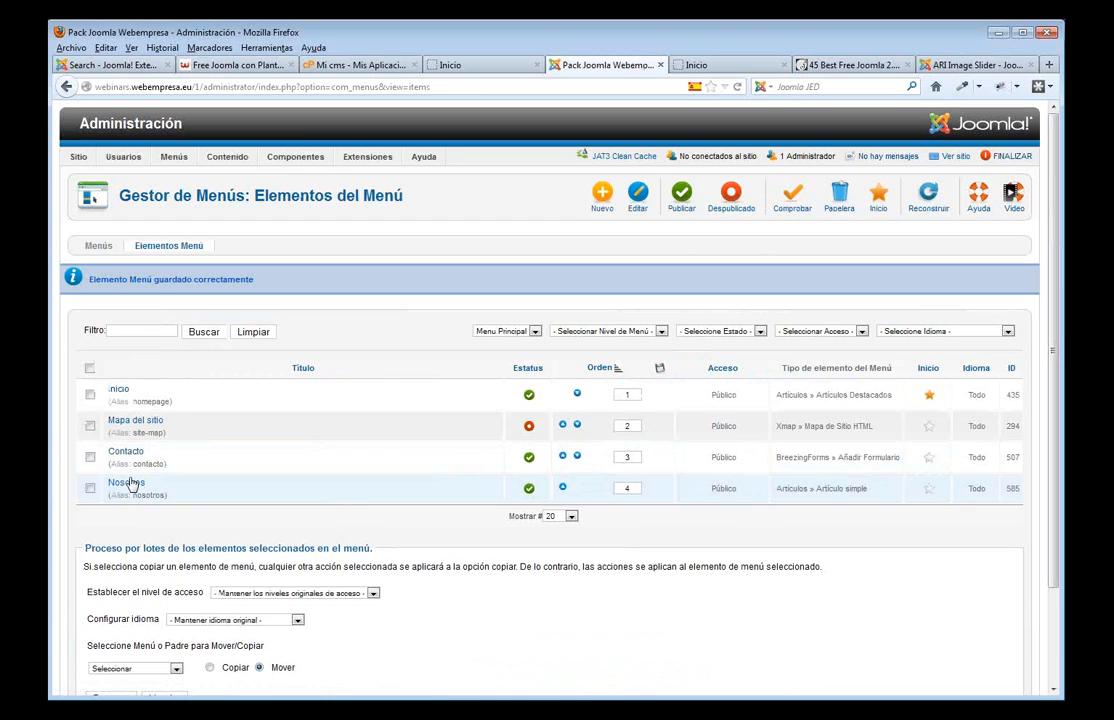
- Move Nosotros above Contacto, check the front-end menu, and begin another new menu item
click(563, 489)
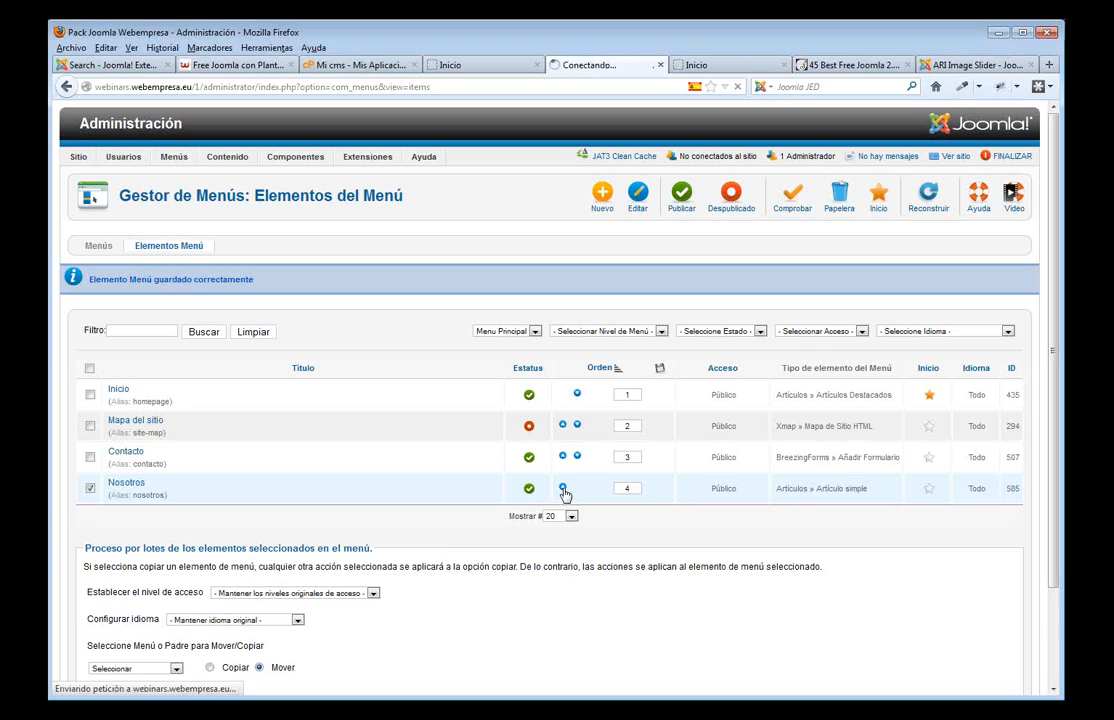
click(458, 65)
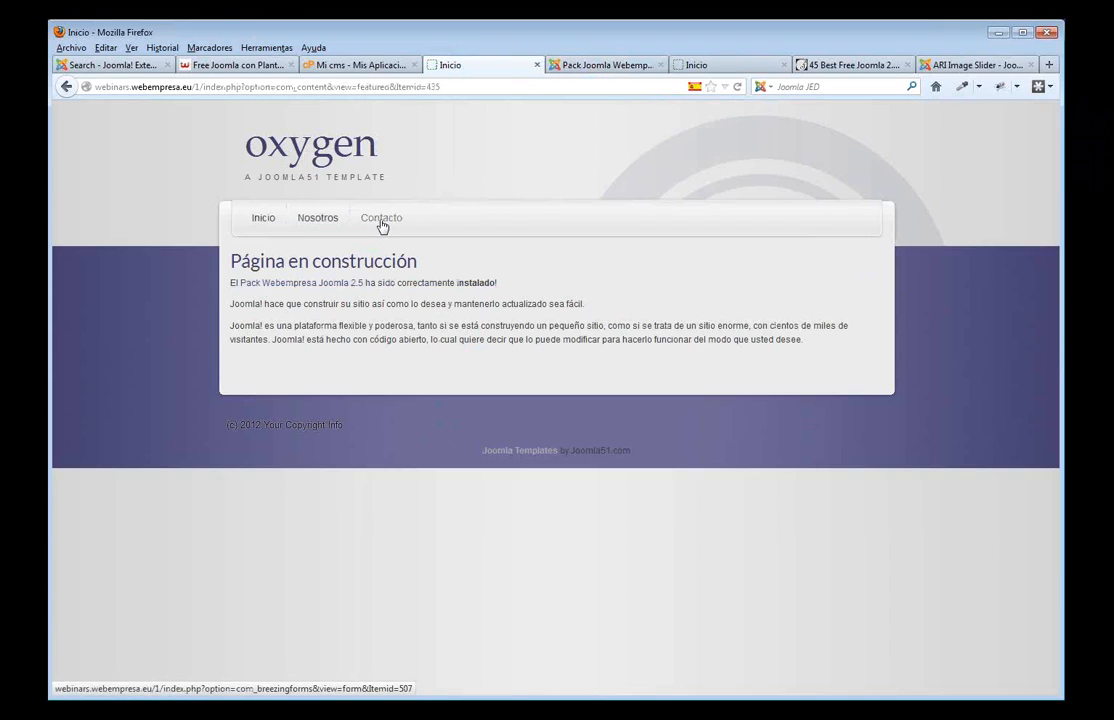
click(595, 72)
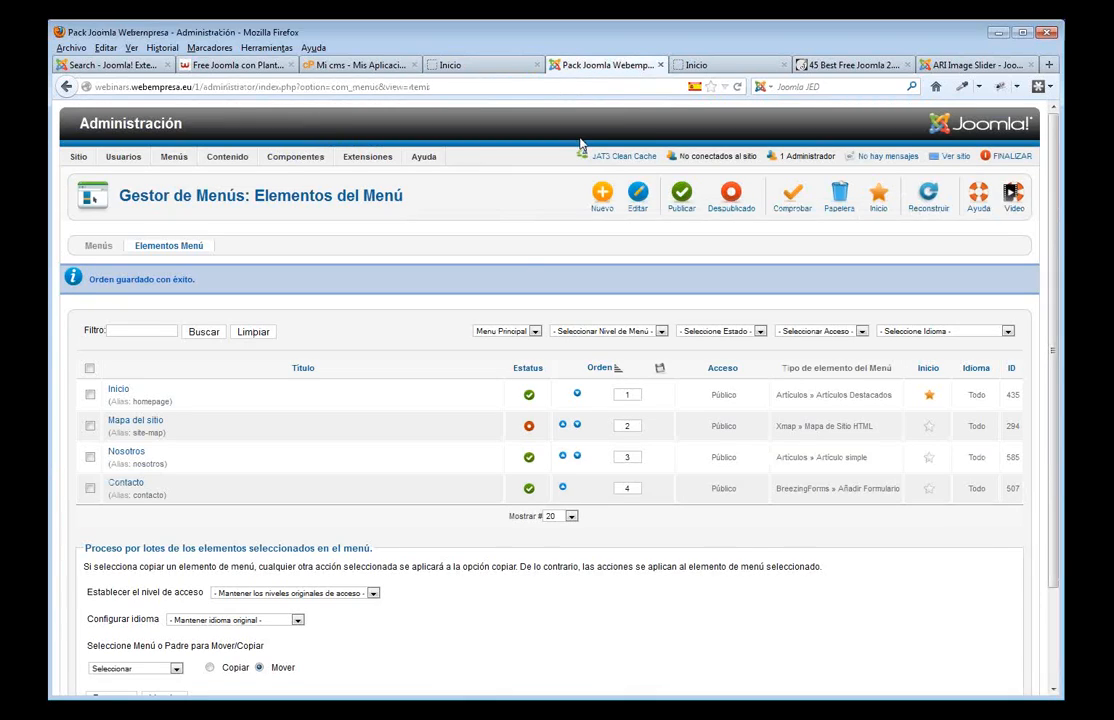
click(606, 208)
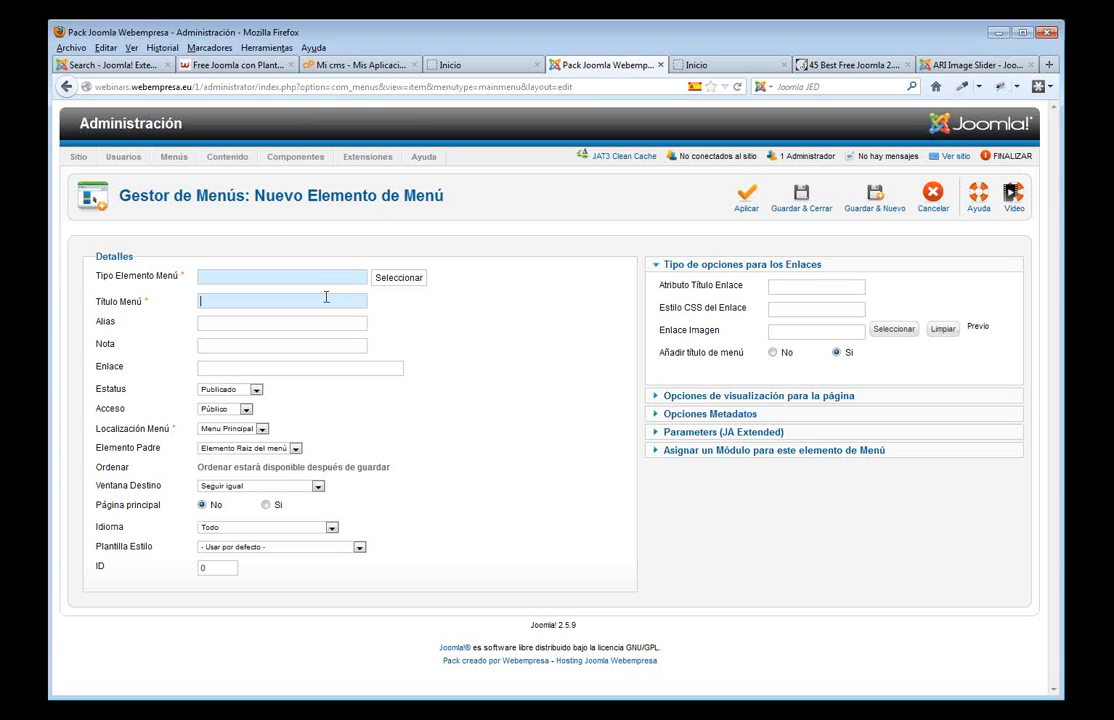
- Title the menu item 'Servicios', make it an Artículo simple linked to the Servicios article, and save
text(Servici)
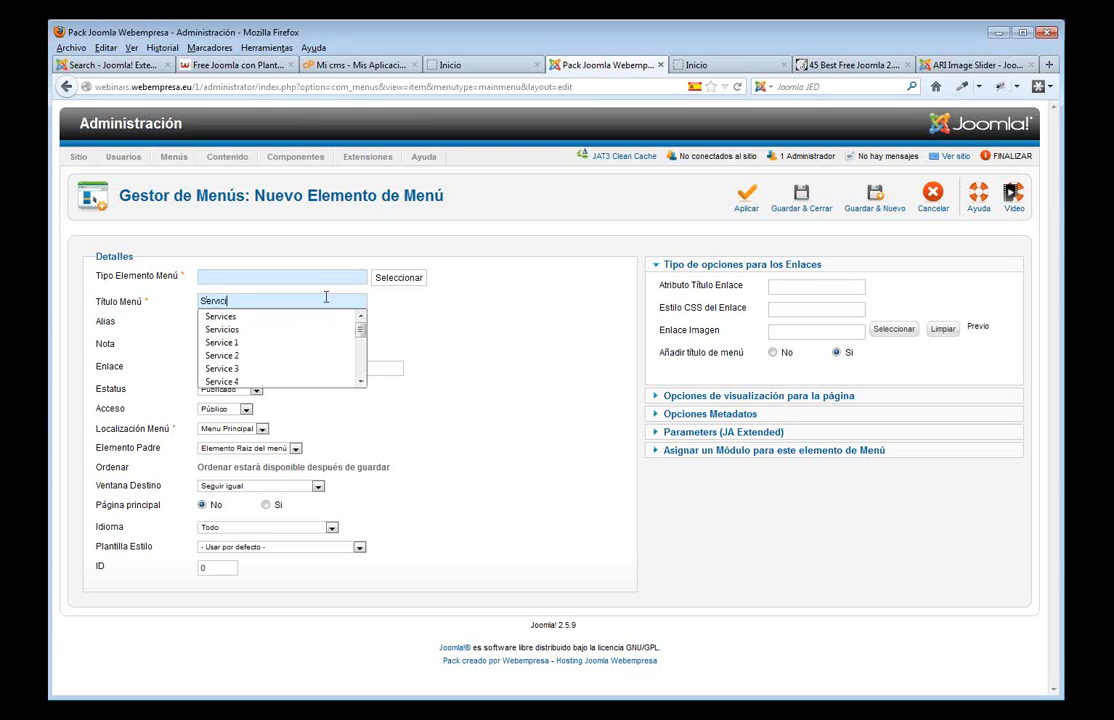
text(os,)
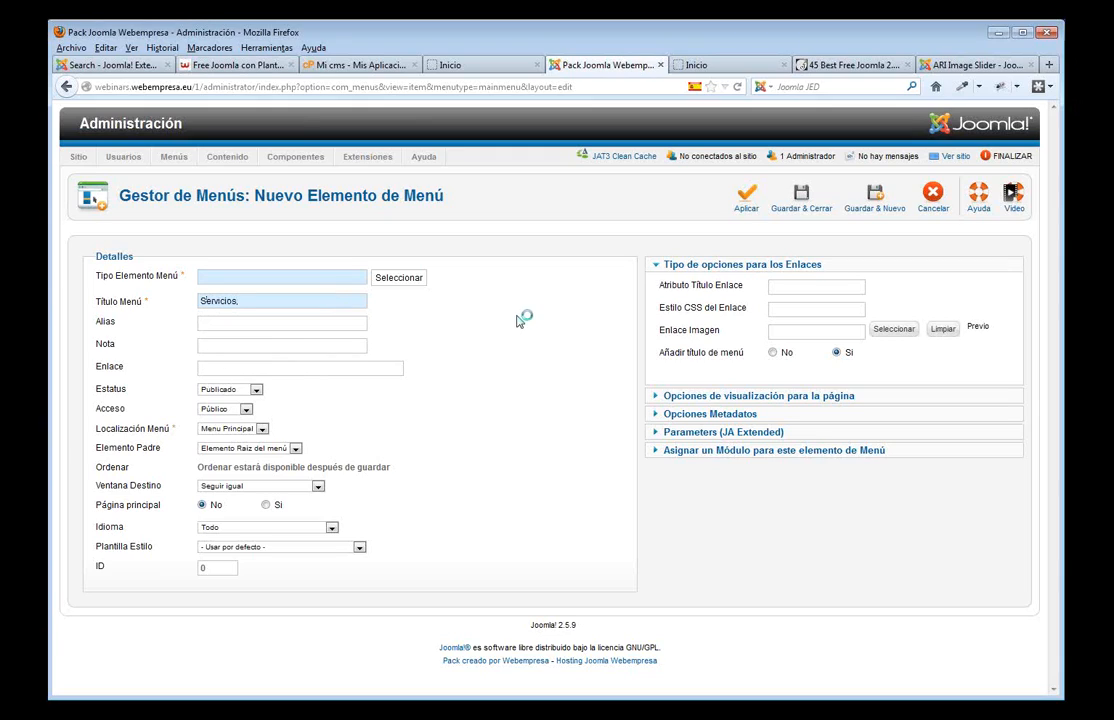
click(400, 284)
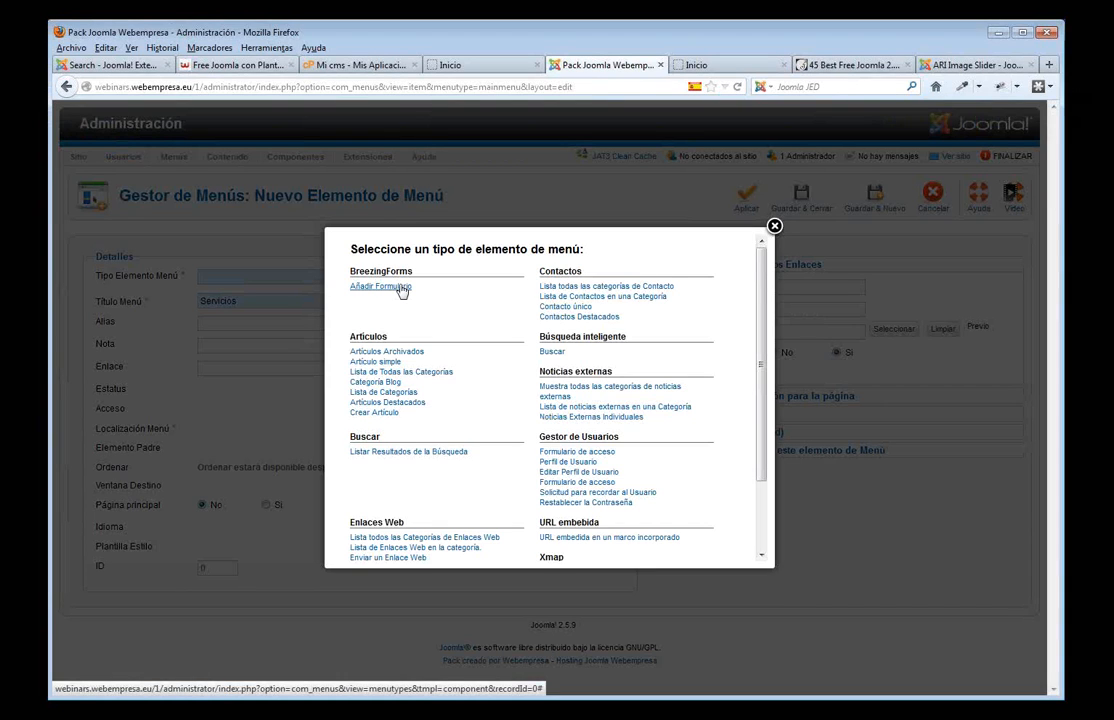
click(386, 363)
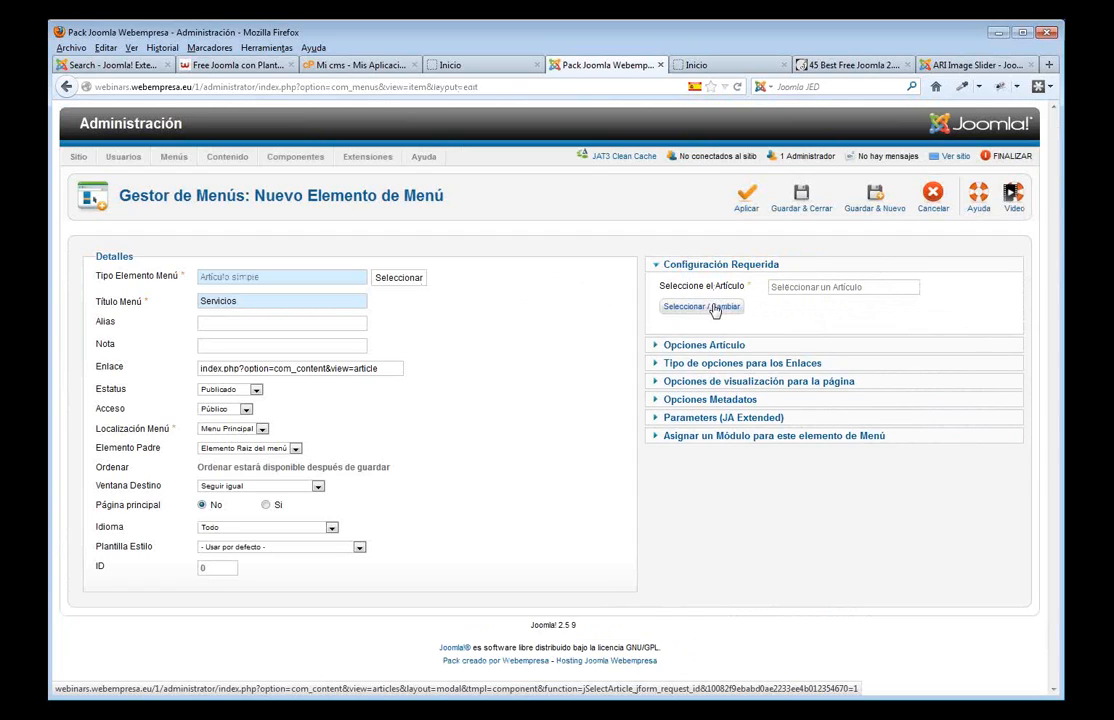
click(714, 311)
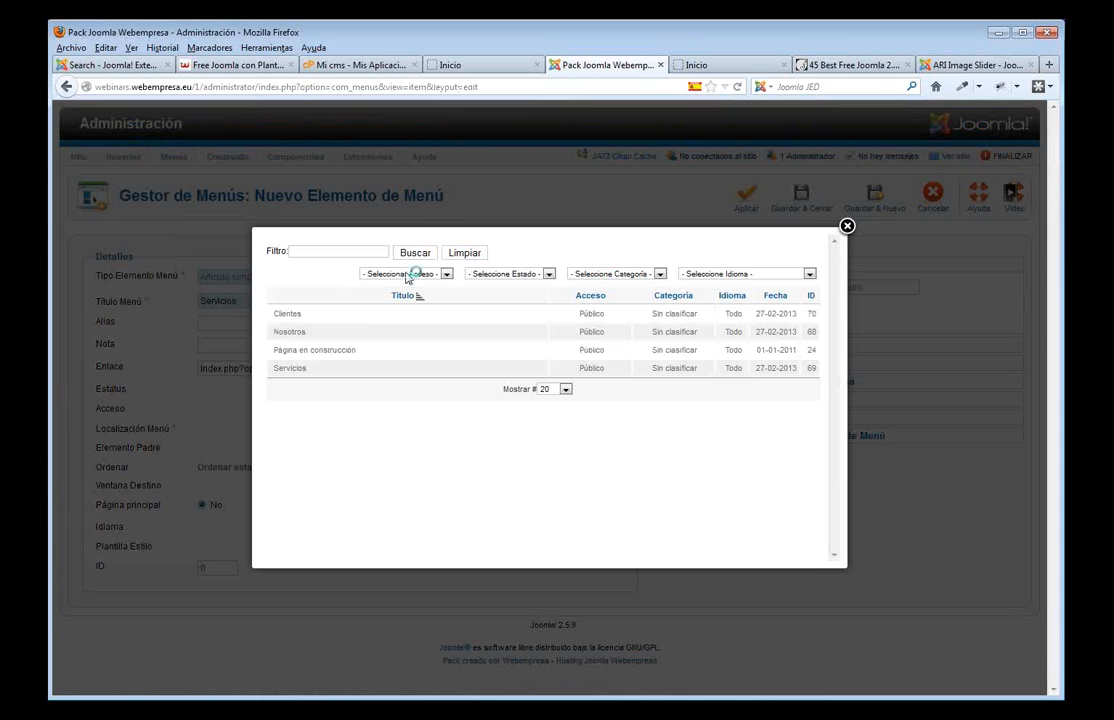
click(291, 368)
click(810, 205)
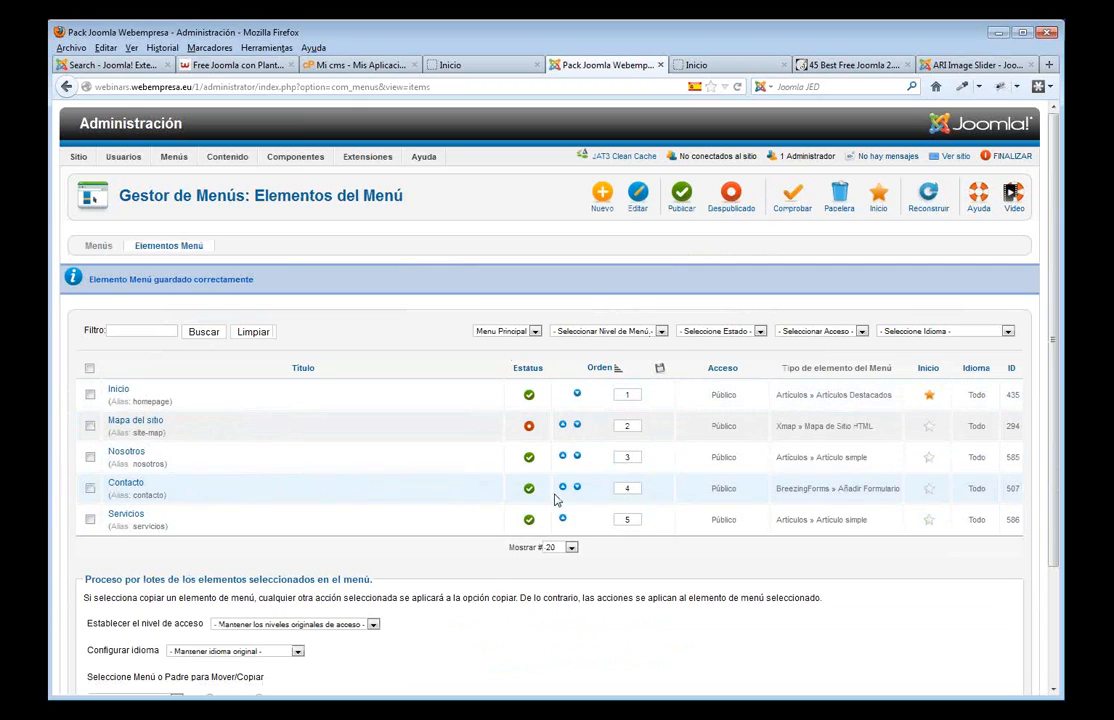
- Move Servicios above Contacto and start a new Artículo simple menu item
click(562, 519)
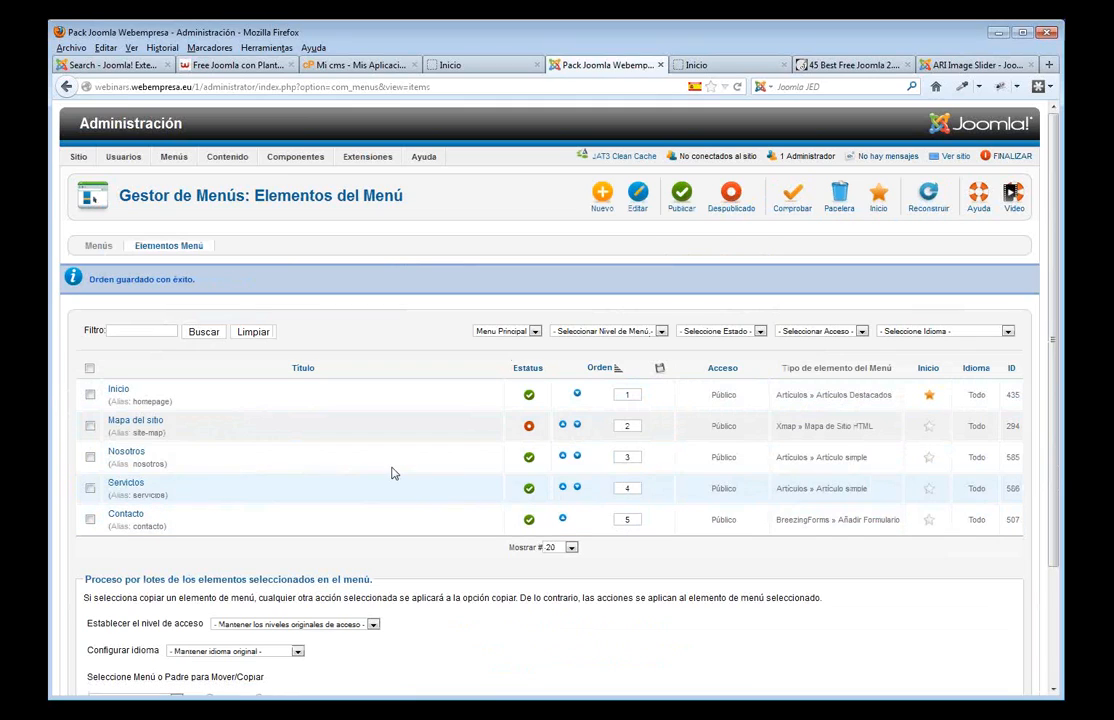
click(601, 197)
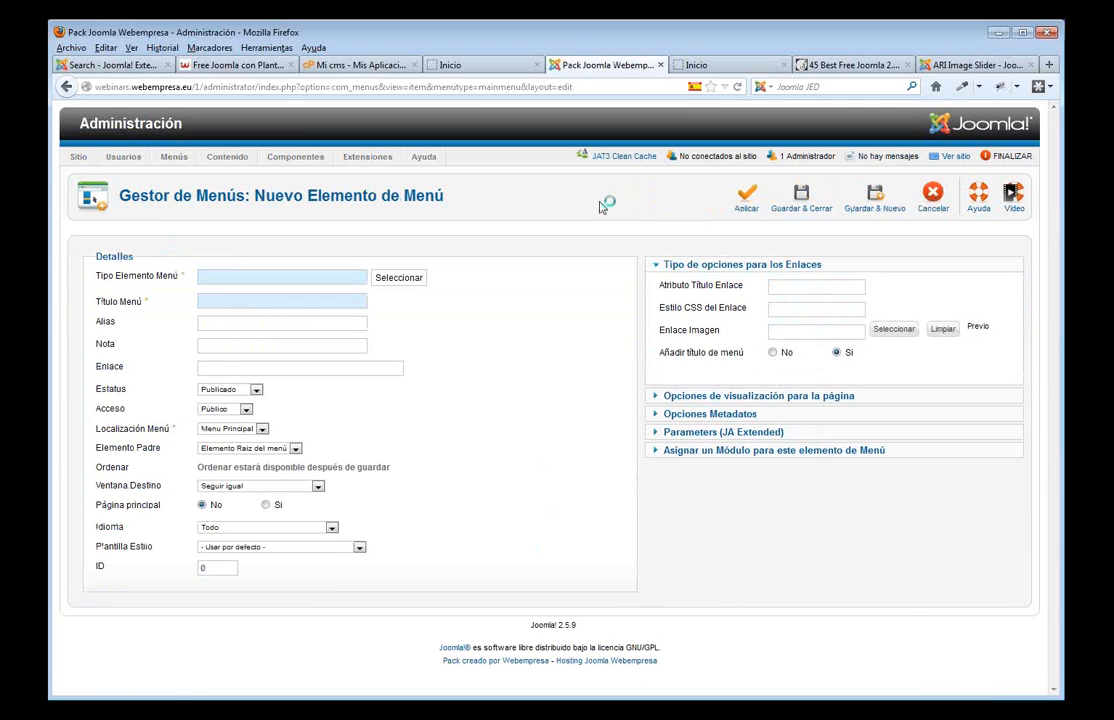
click(405, 283)
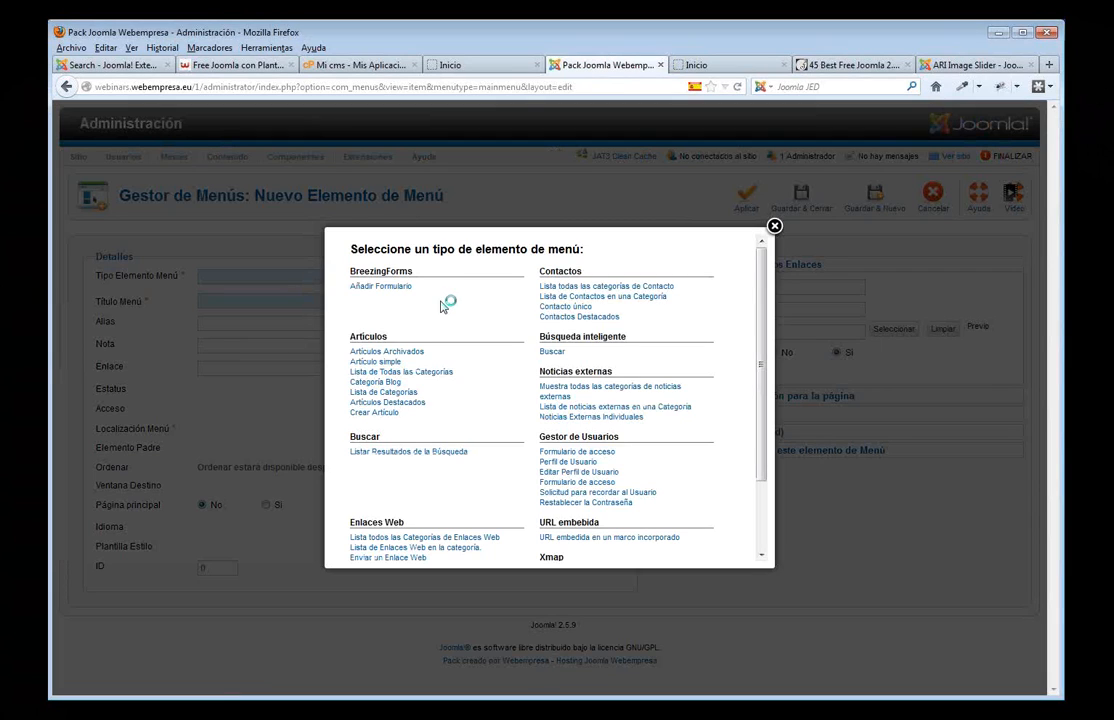
click(385, 361)
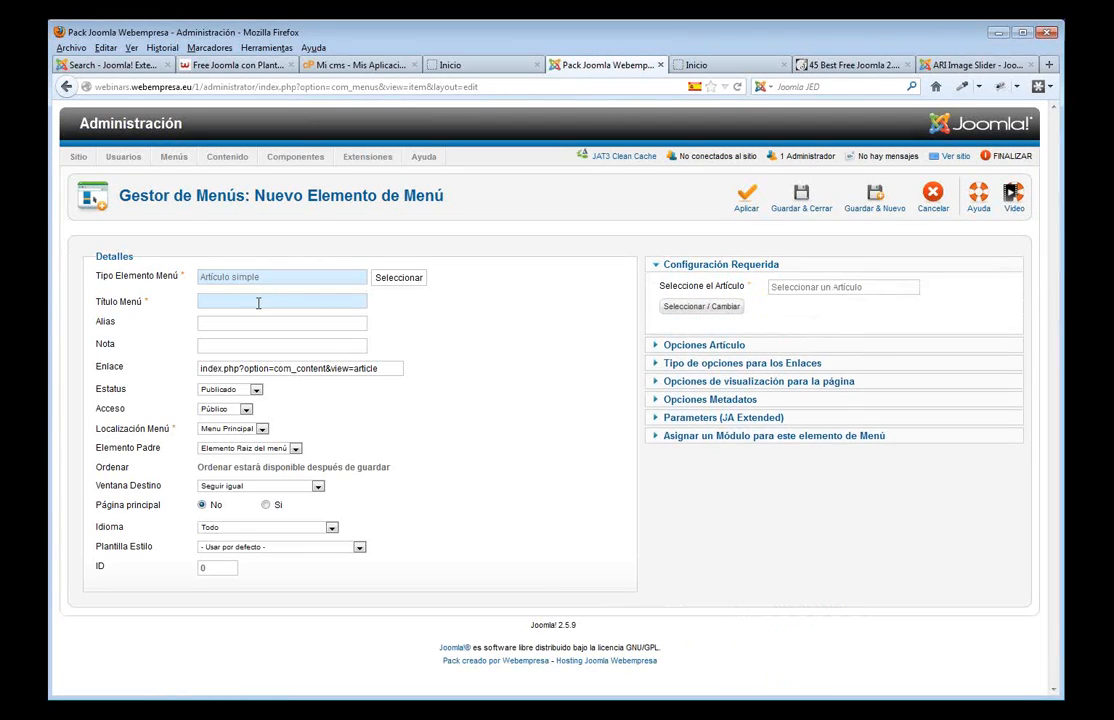
- Title the item 'Clientes', link it to the Clientes article, and save it
text(Cl)
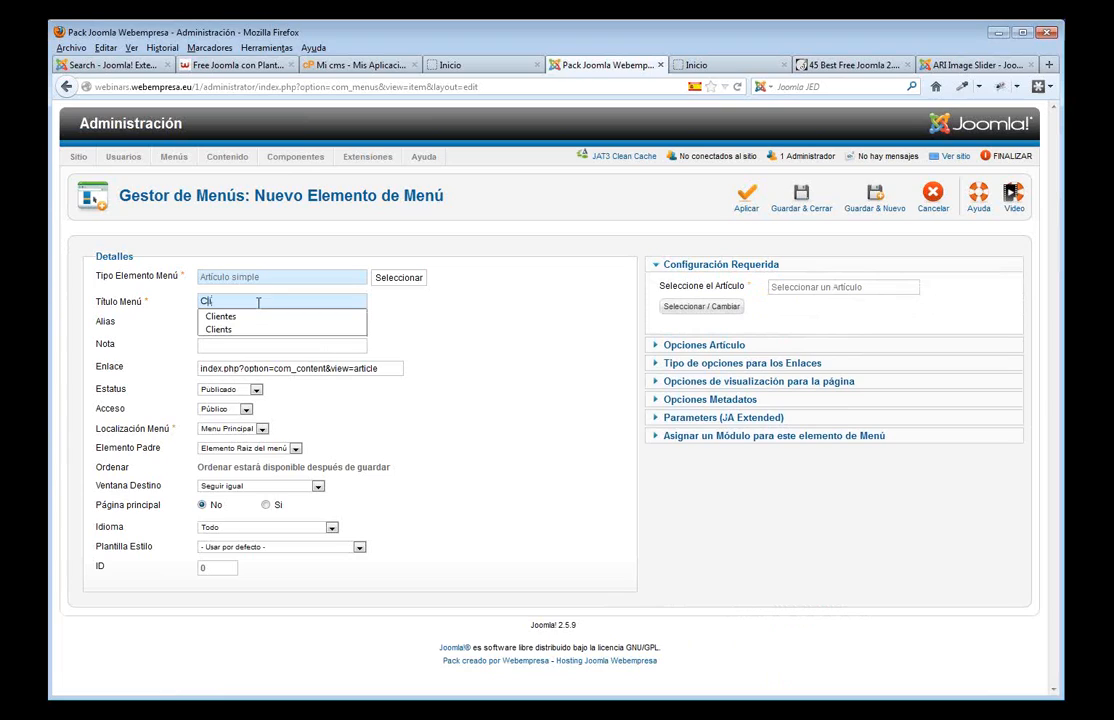
text(i)
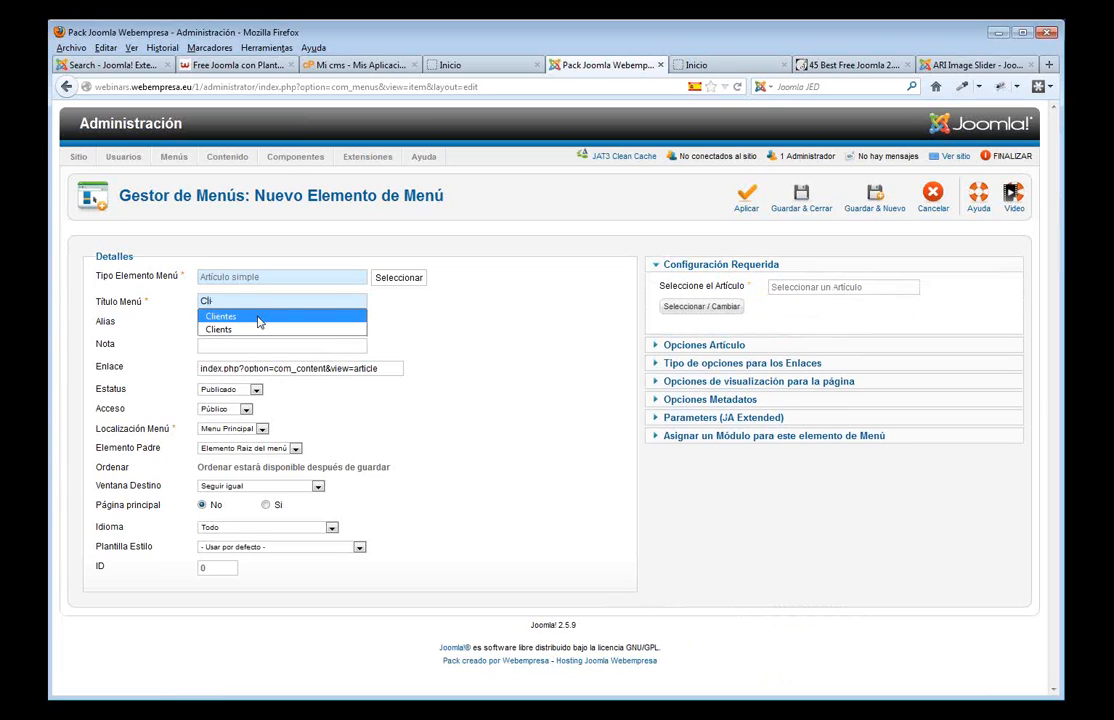
click(258, 318)
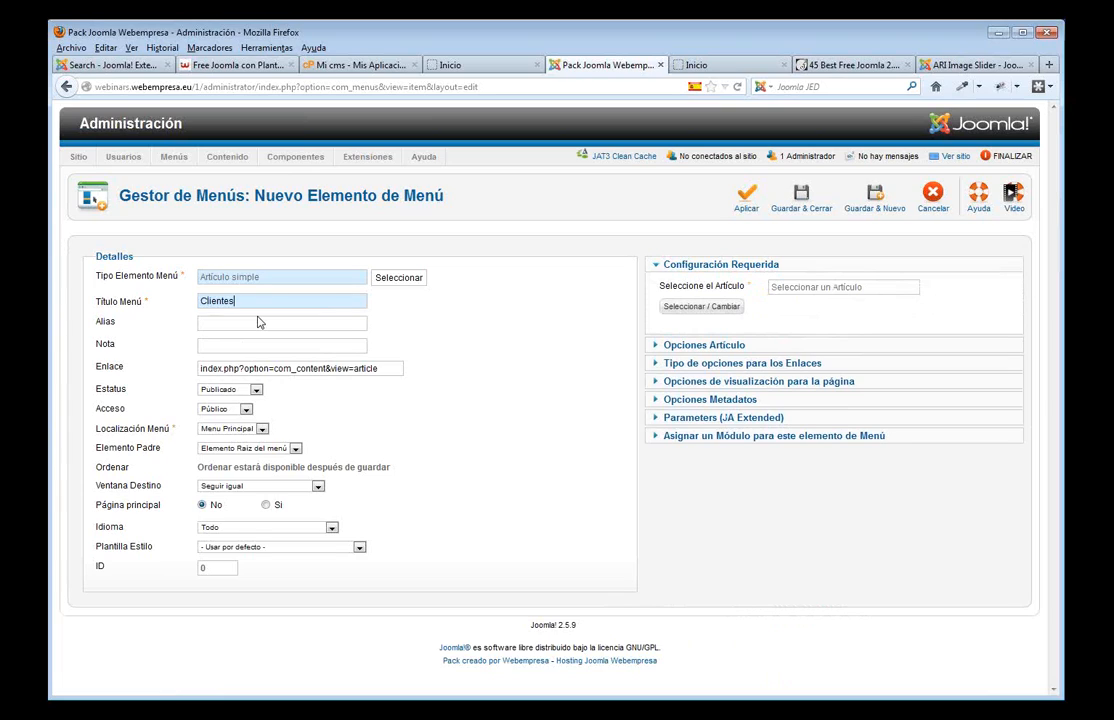
click(668, 306)
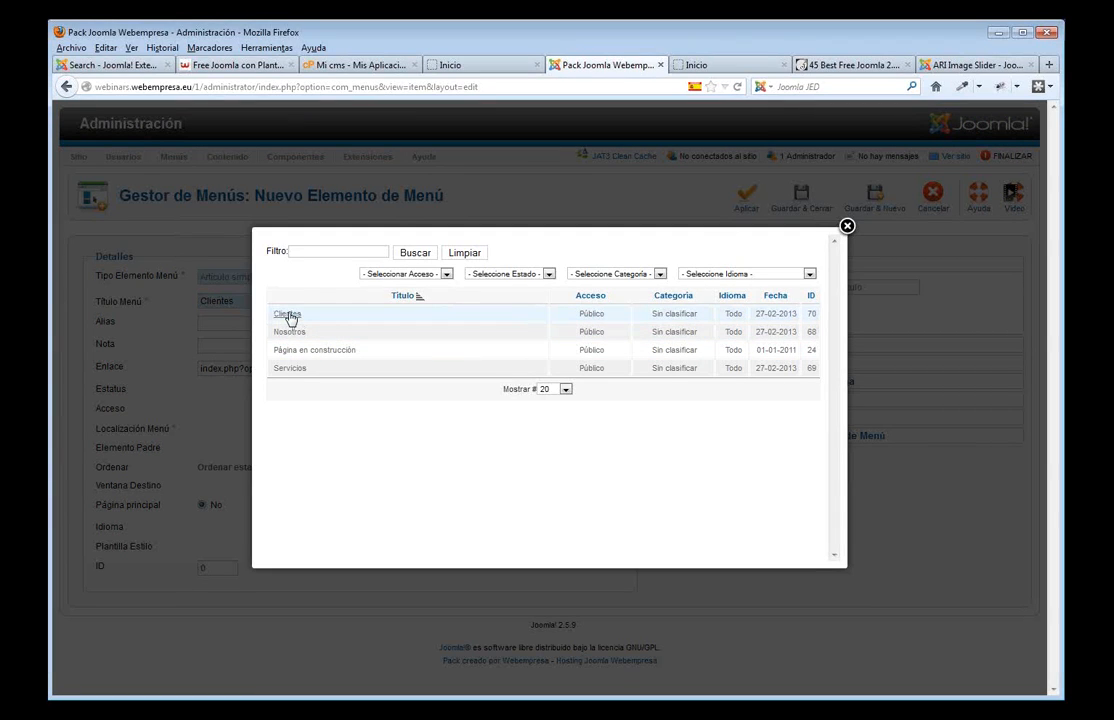
click(288, 315)
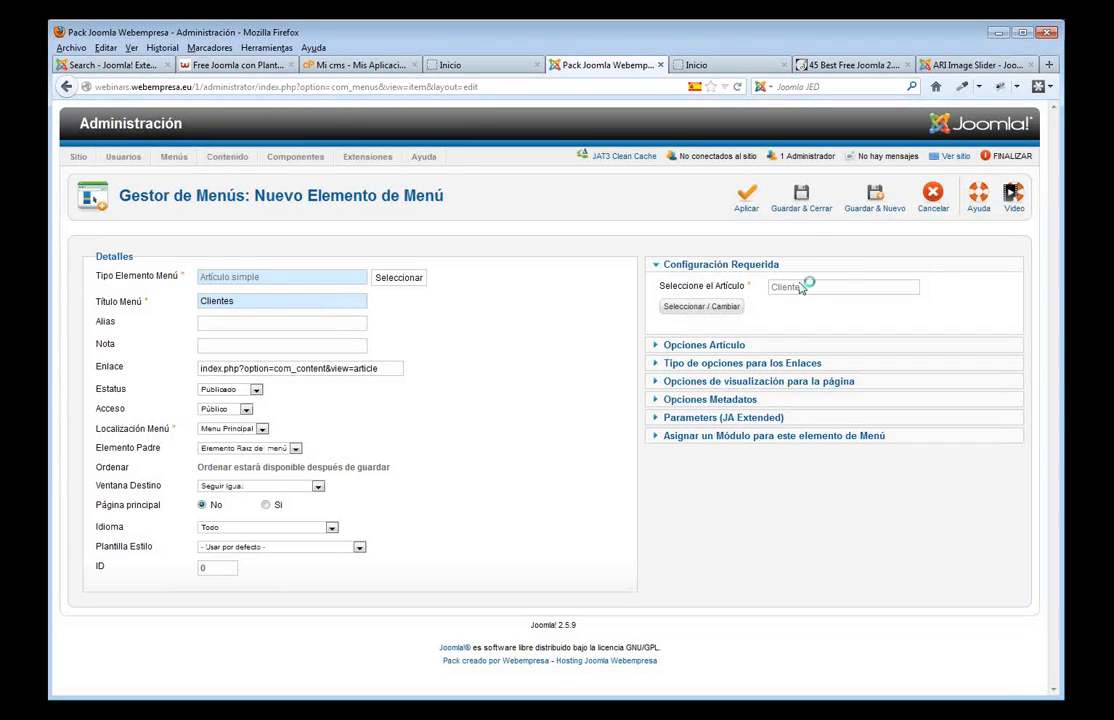
click(808, 209)
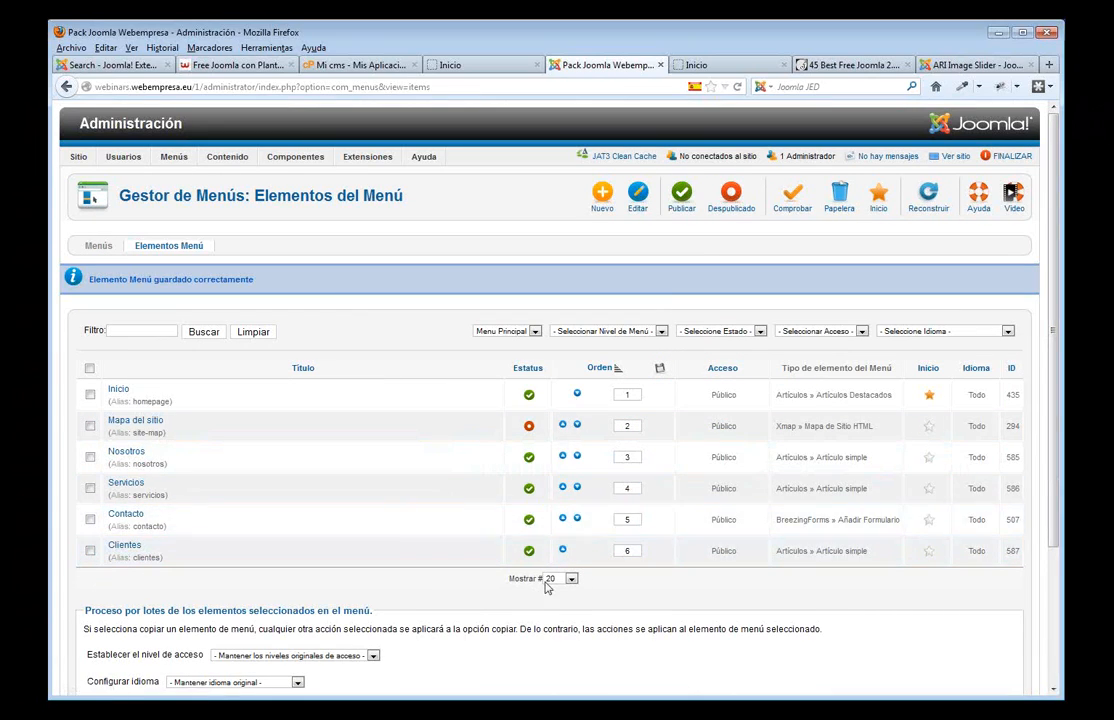
- Set the Clientes menu item's ordering to come after Servicios and save it
click(125, 545)
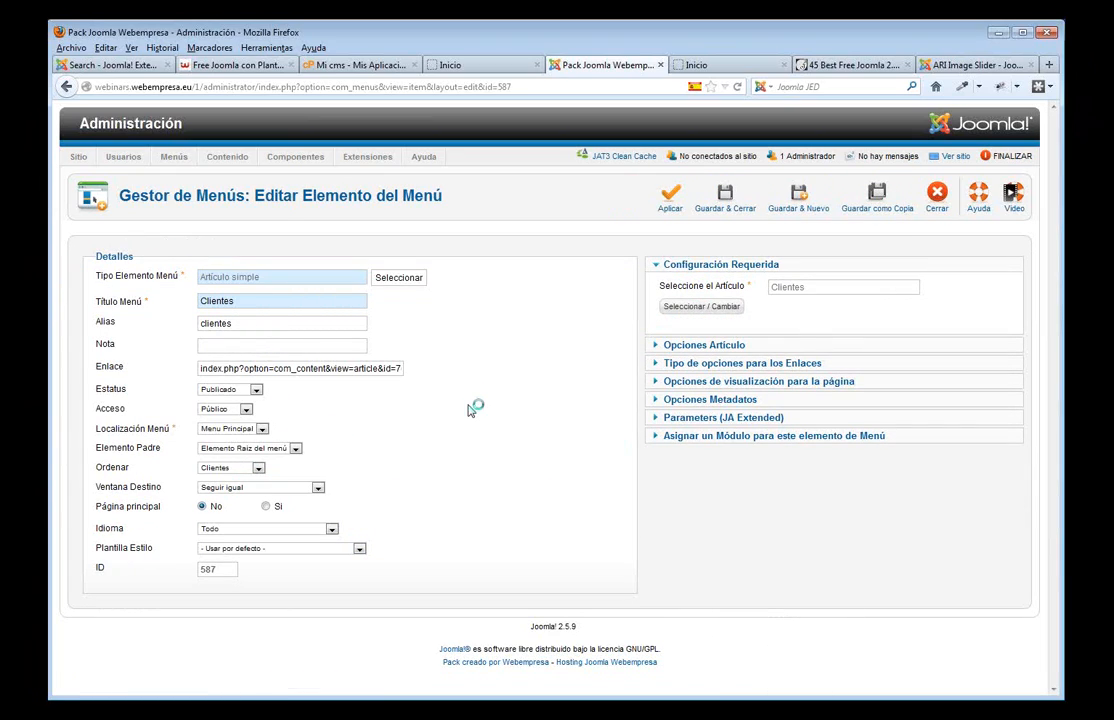
click(259, 468)
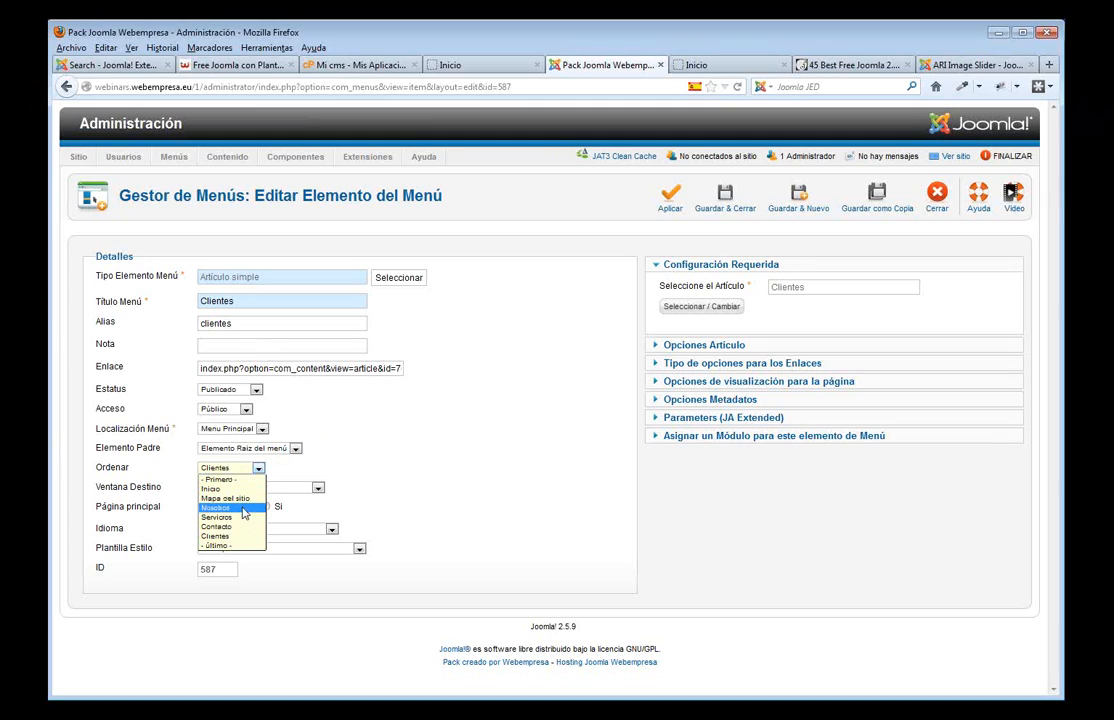
click(240, 518)
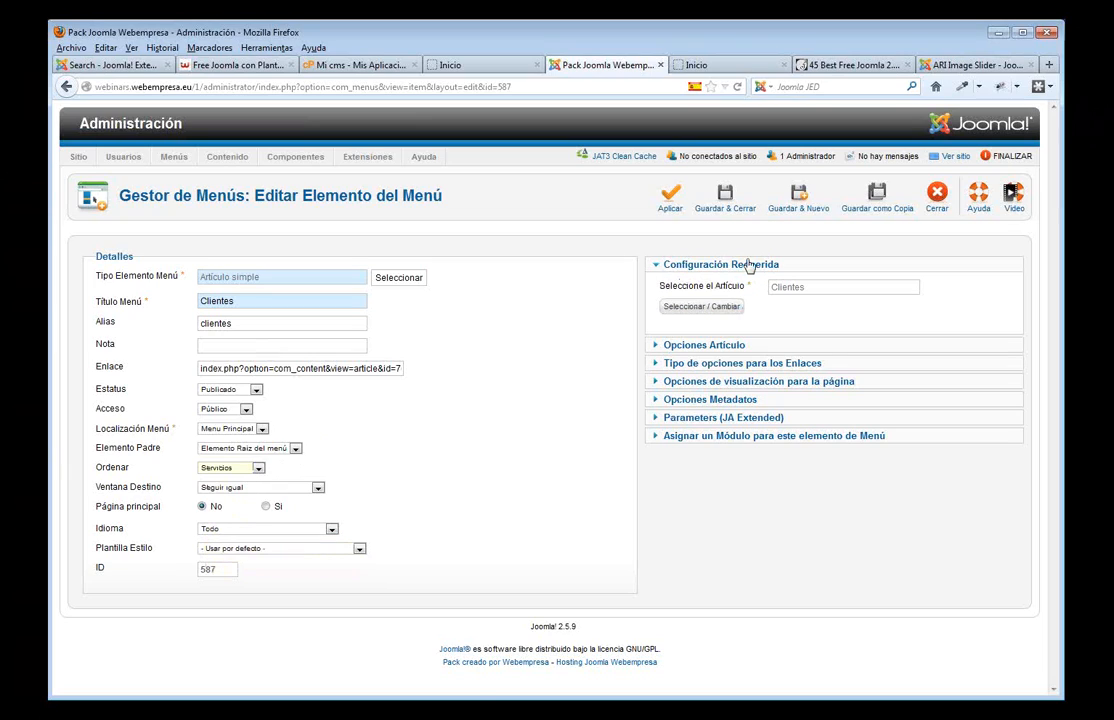
click(726, 198)
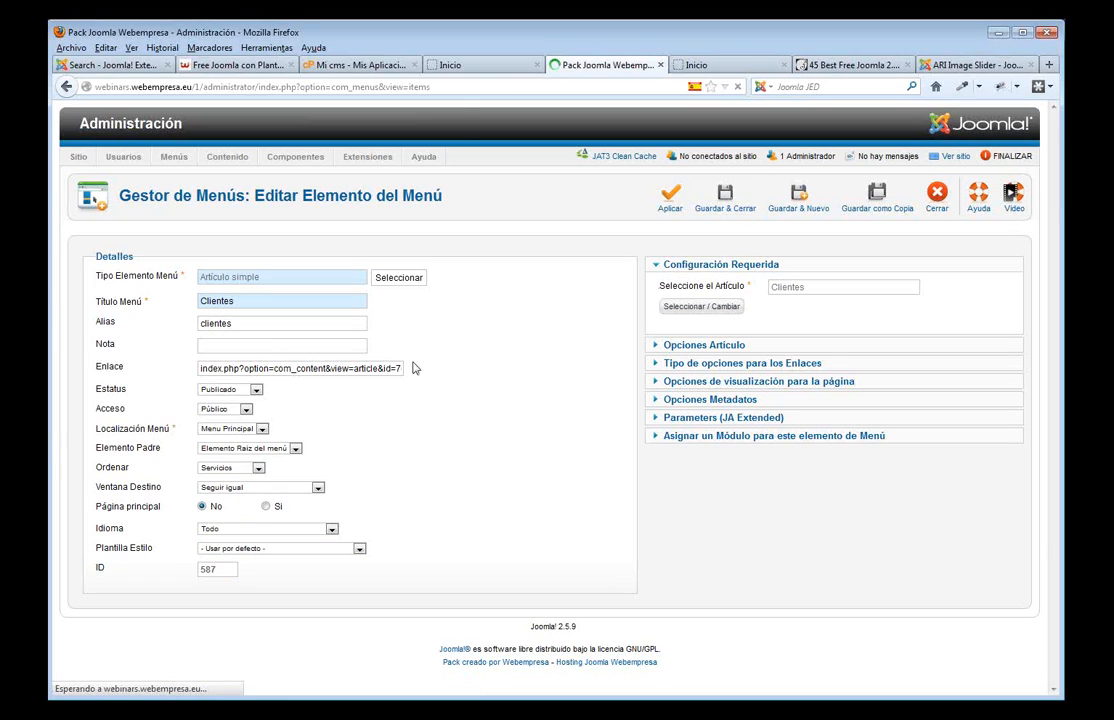
- Reload the front end, browse the Clientes, Nosotros and Inicio pages, then return to the administrator
click(450, 65)
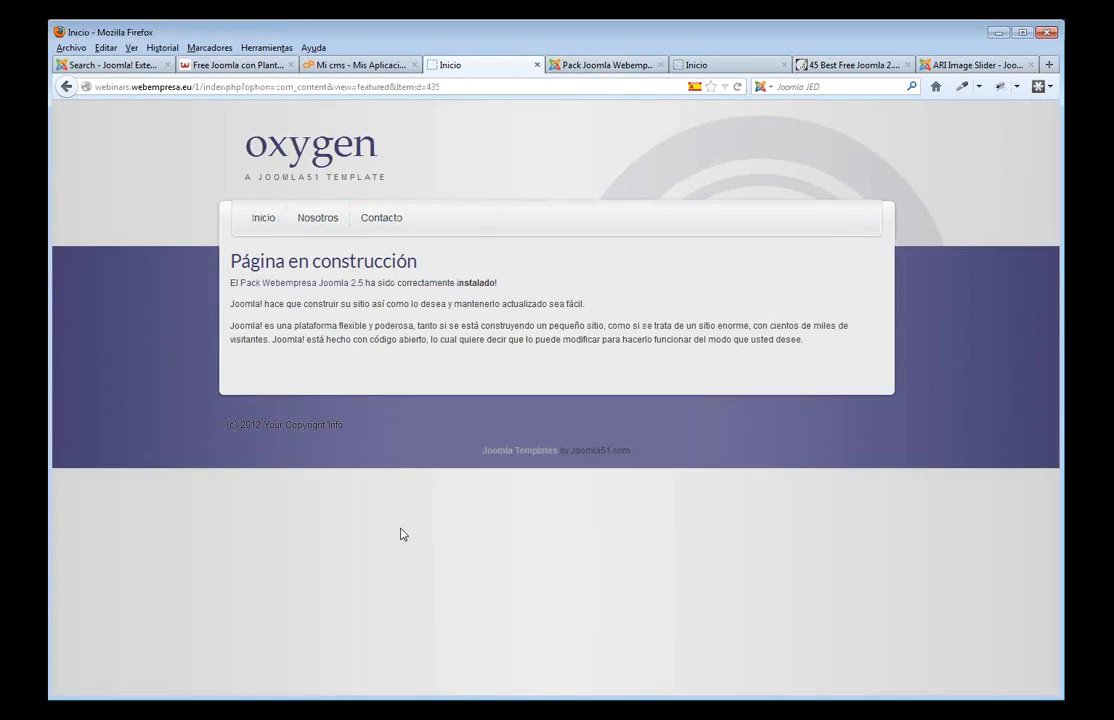
key(F5)
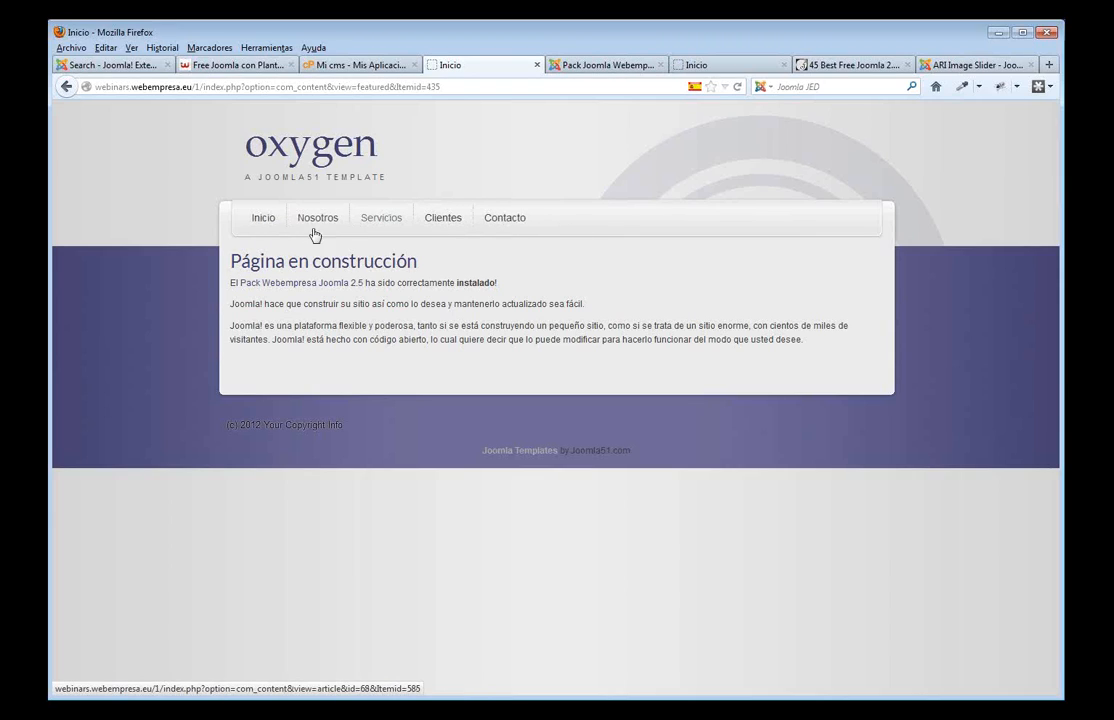
click(445, 220)
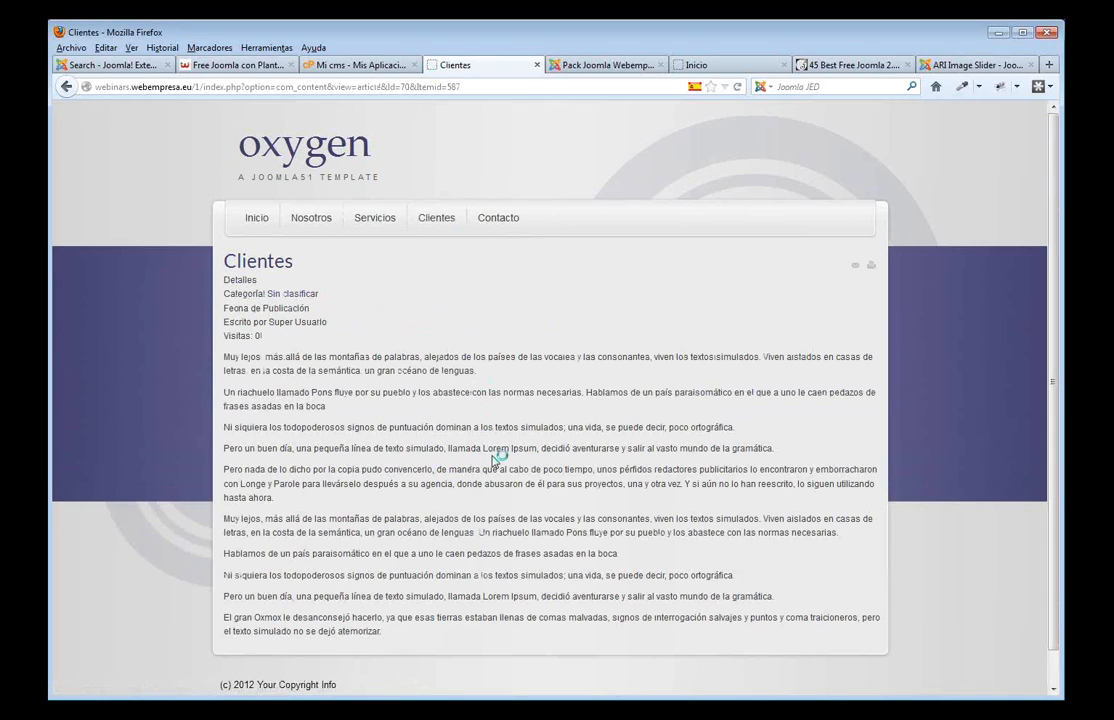
click(313, 220)
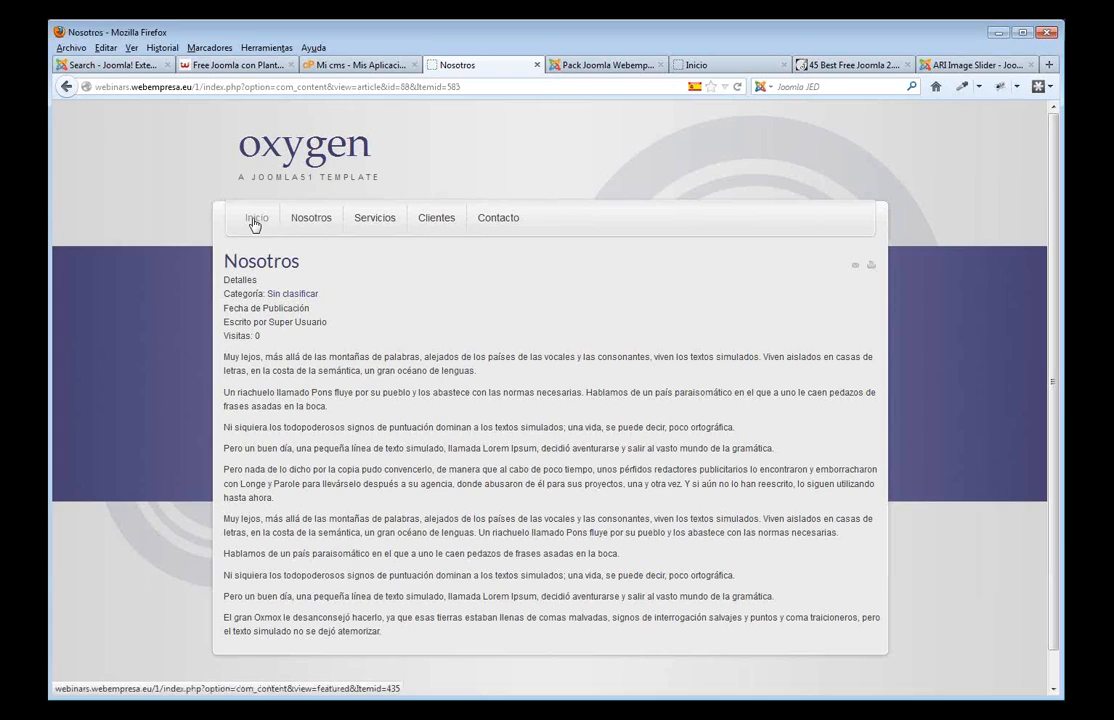
click(255, 222)
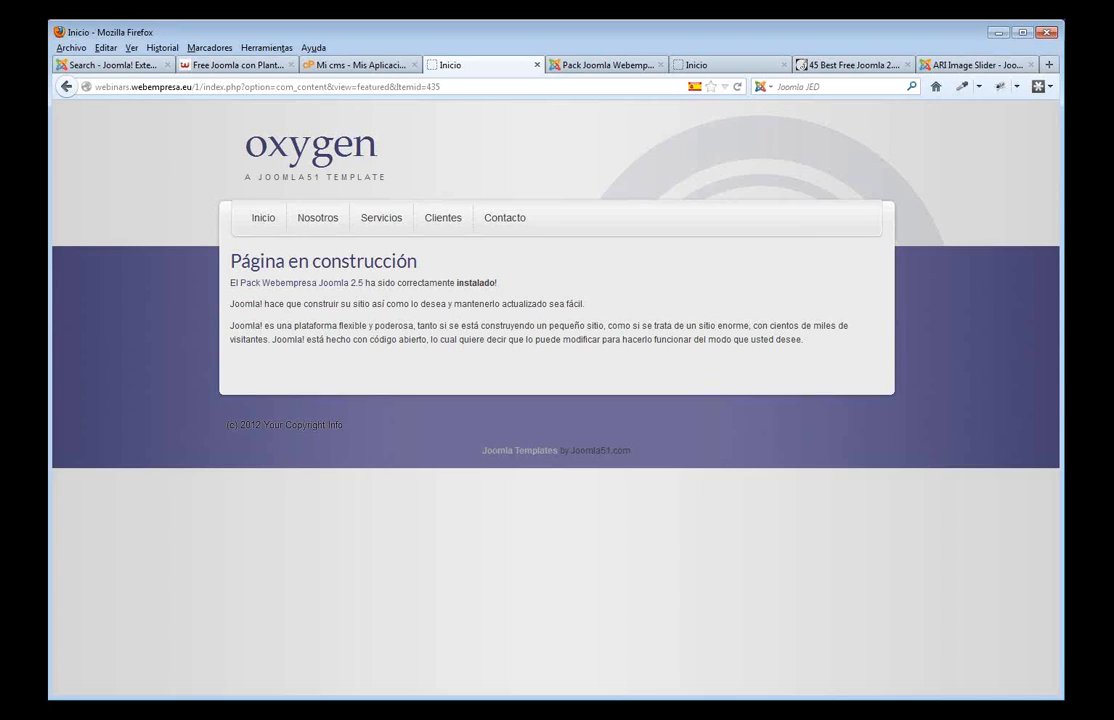
click(589, 67)
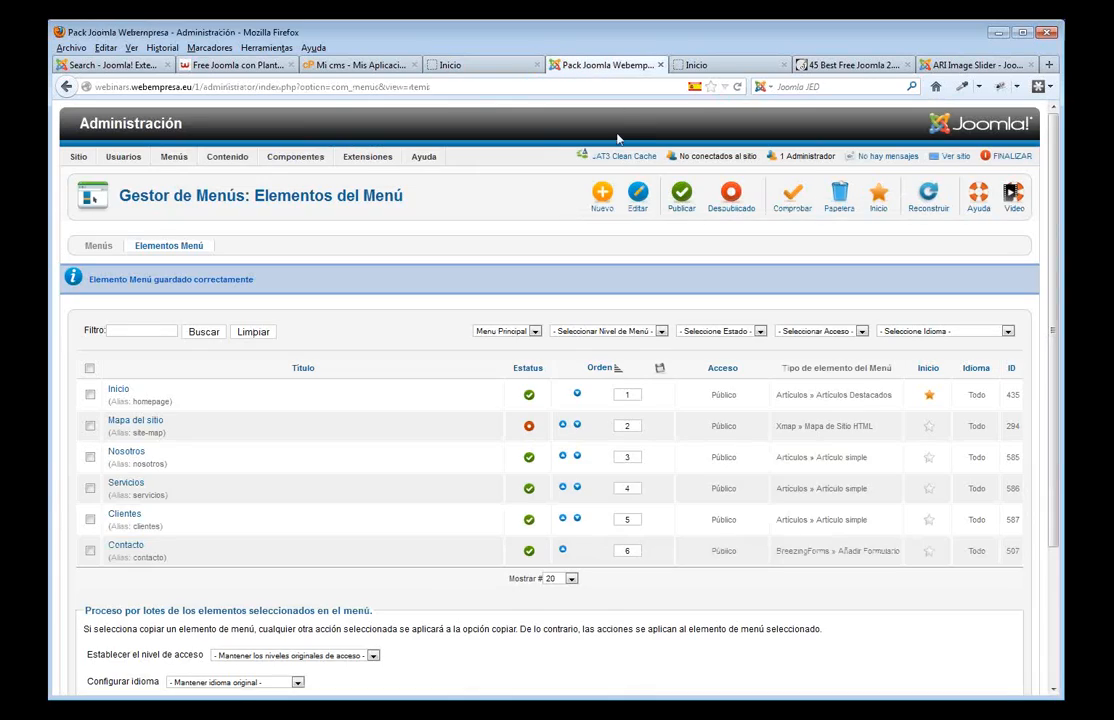
- Open Menús > Gestor de Menú to list the site menus, then return to the front-end home page
mouse_move(175, 160)
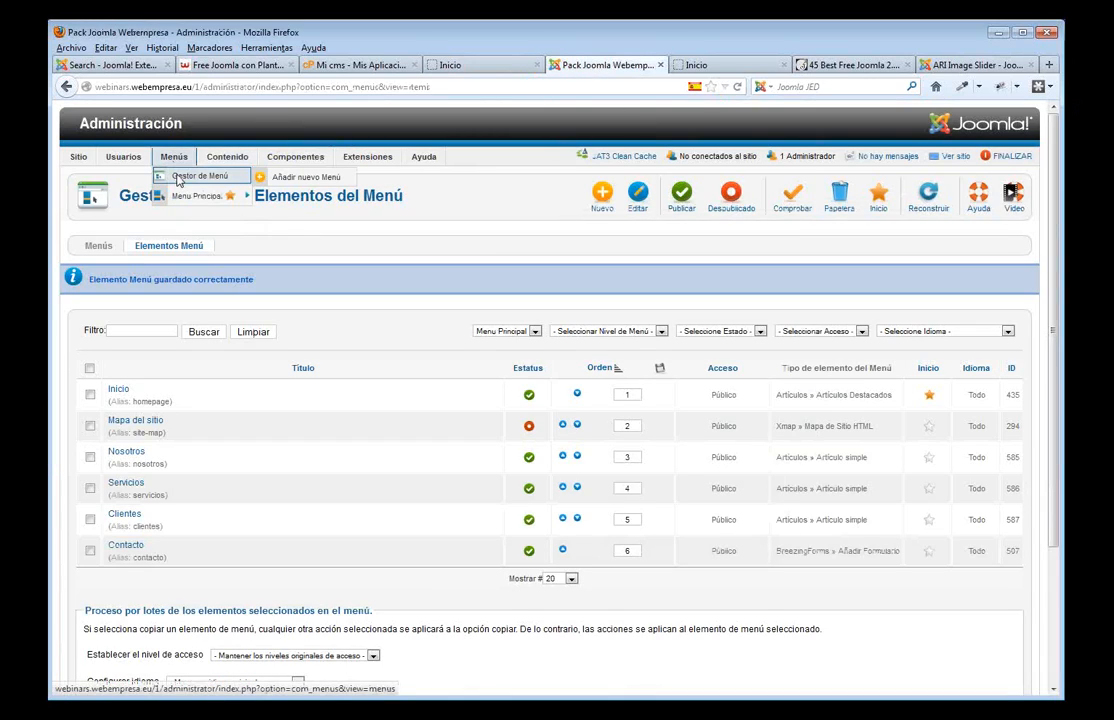
click(178, 180)
mouse_move(432, 183)
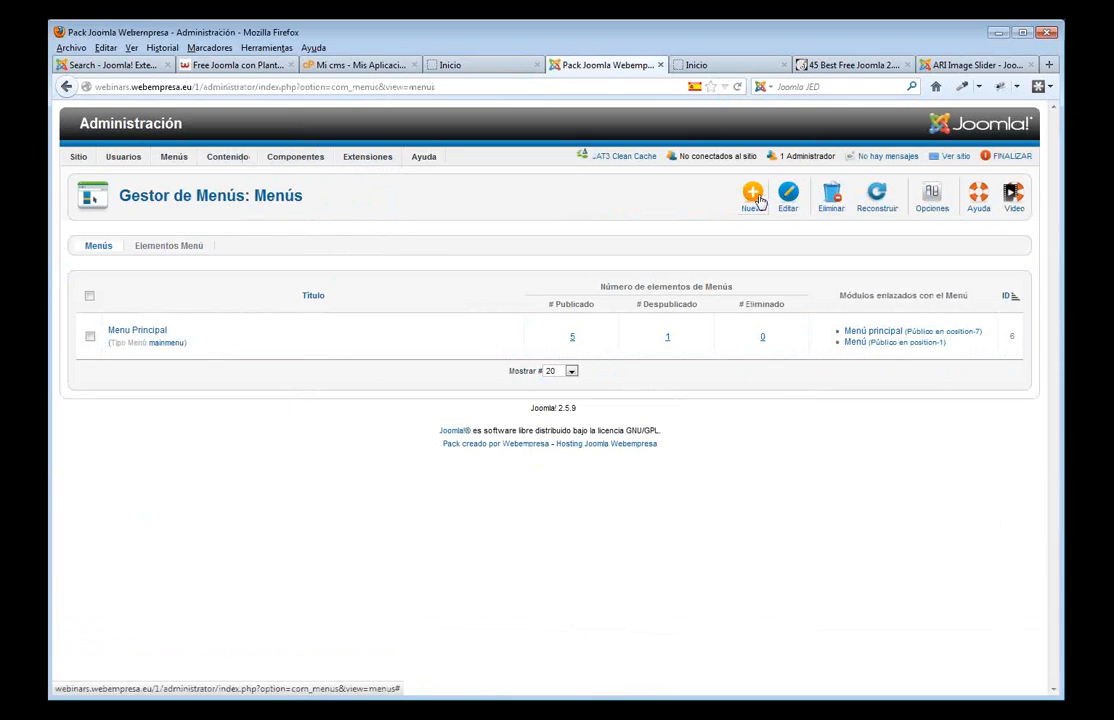
click(476, 70)
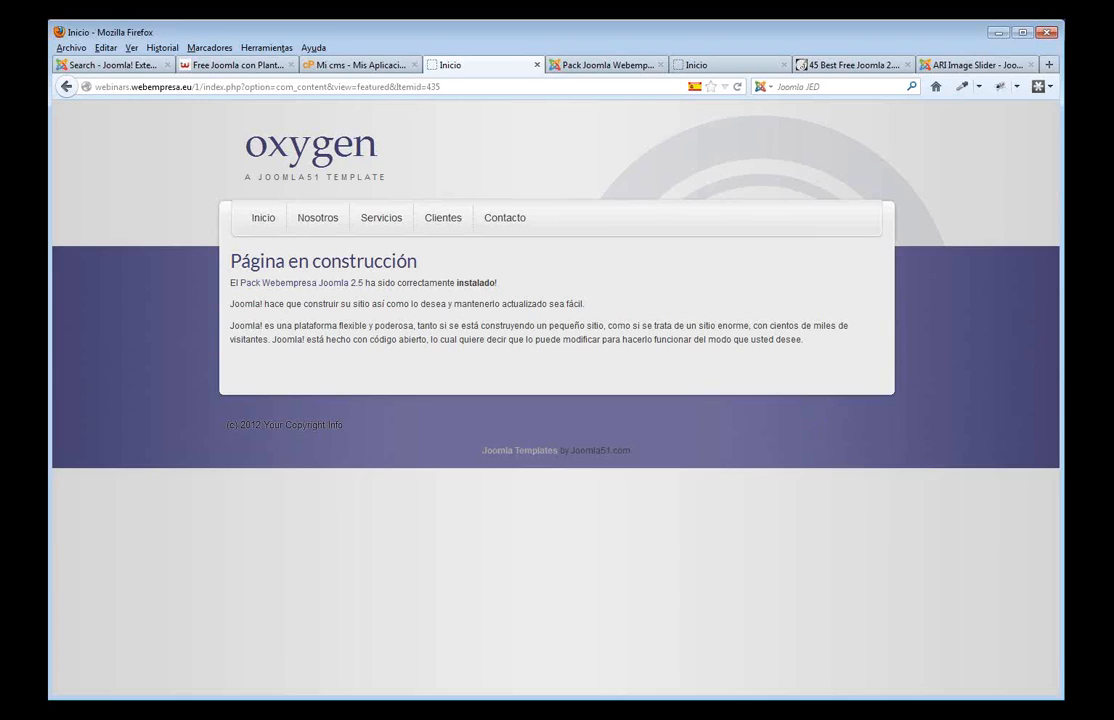
- Browse webempresa.com's Formación Gratis Joomla webinars page, then return to the Joomla administrator
click(245, 65)
scroll(910, 423, up, 10)
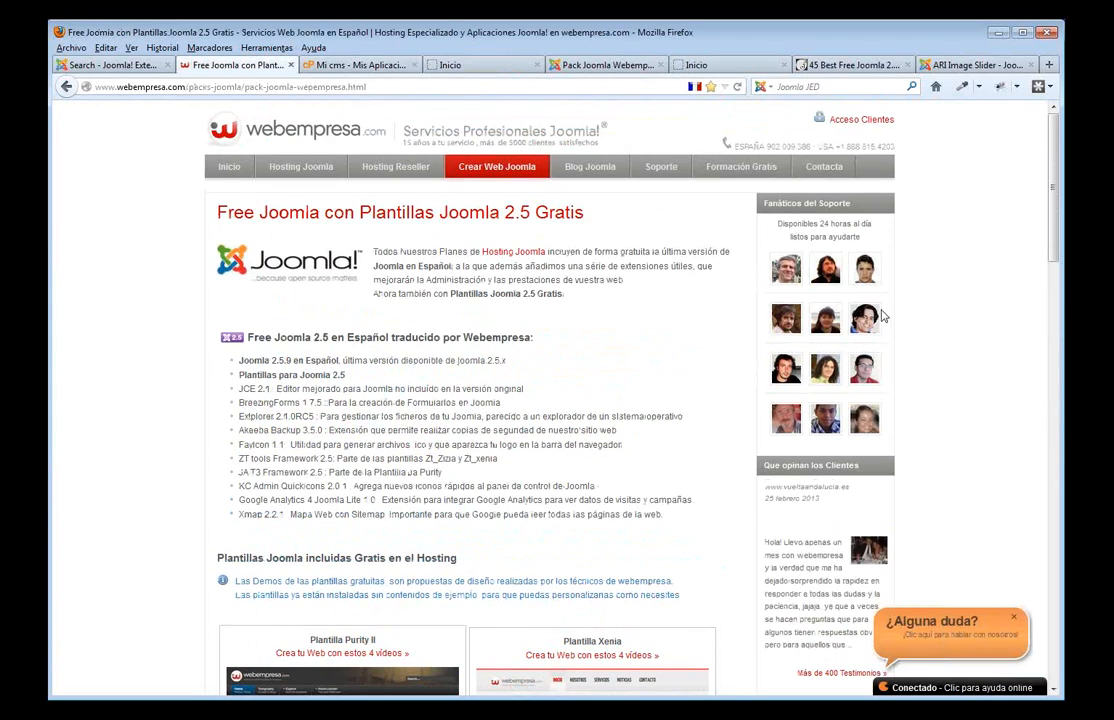
click(742, 170)
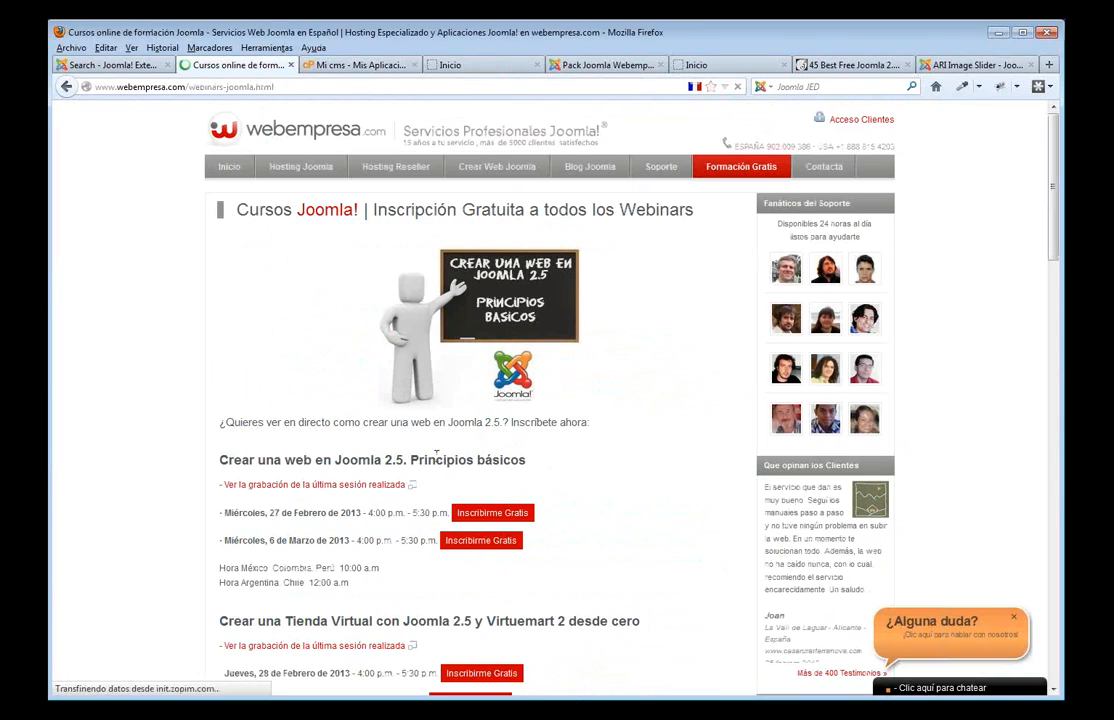
scroll(450, 470, down, 2)
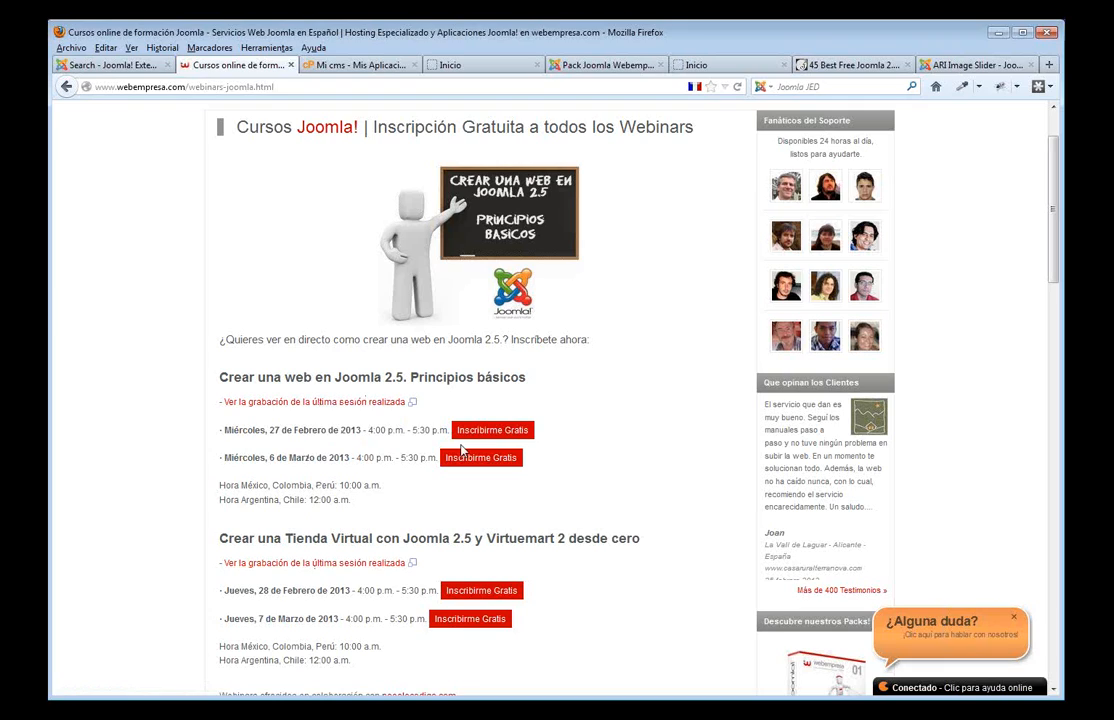
click(590, 68)
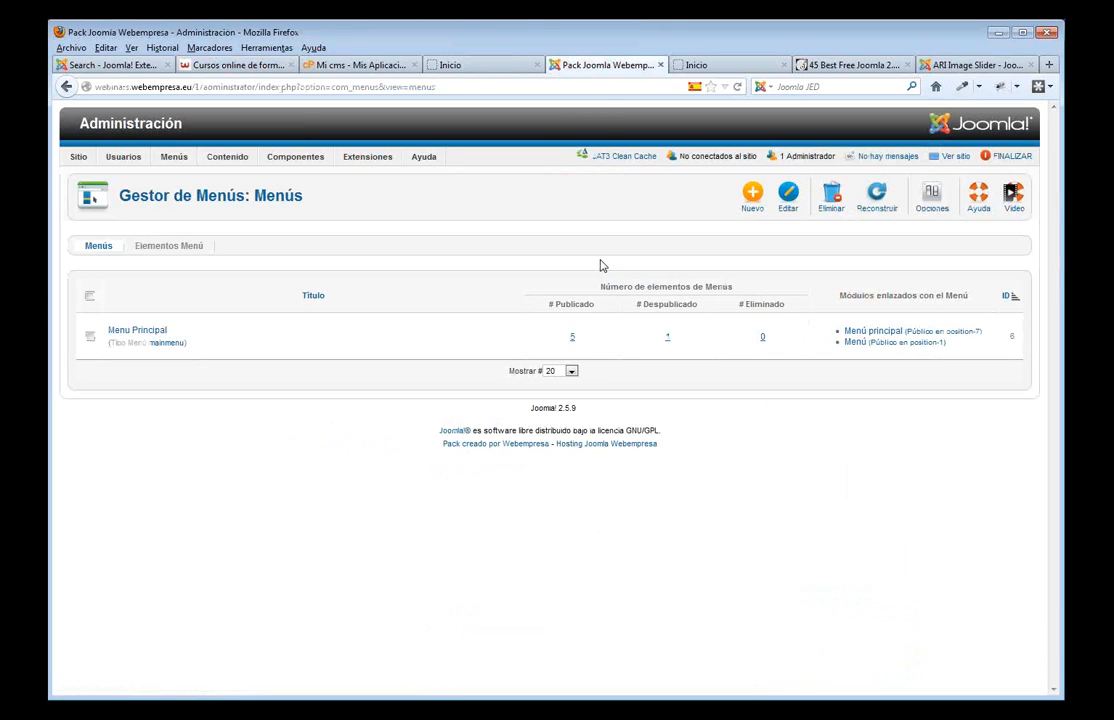
- Open the 'Página en construcción' article from the Article Manager for editing
mouse_move(238, 166)
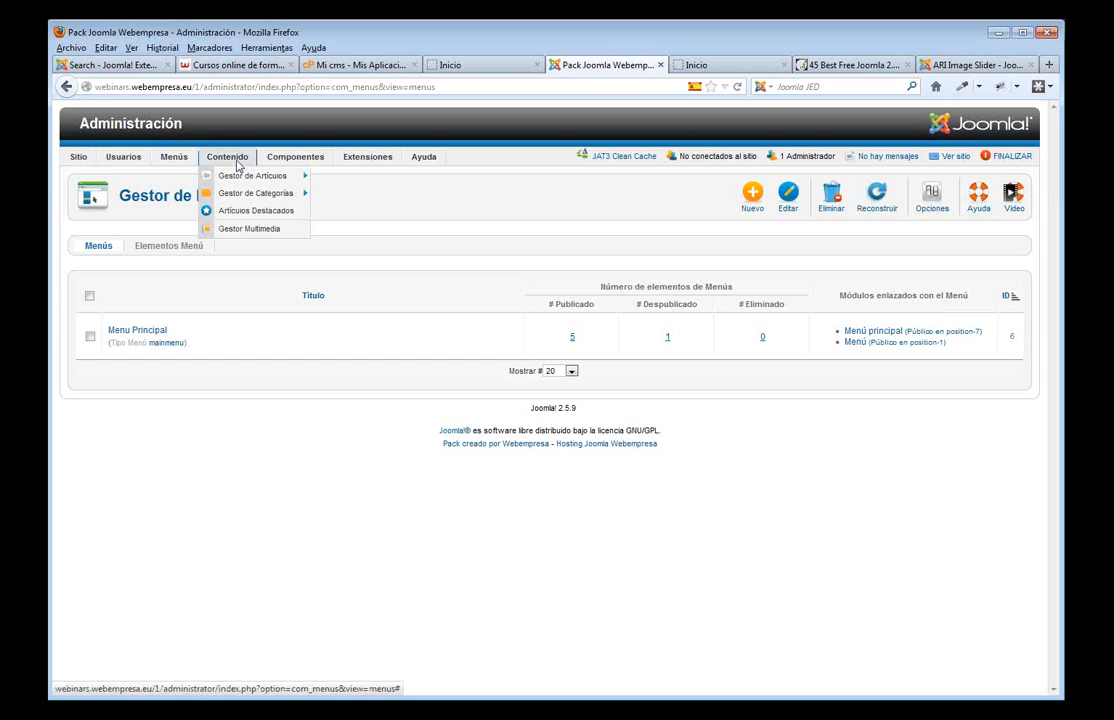
click(249, 184)
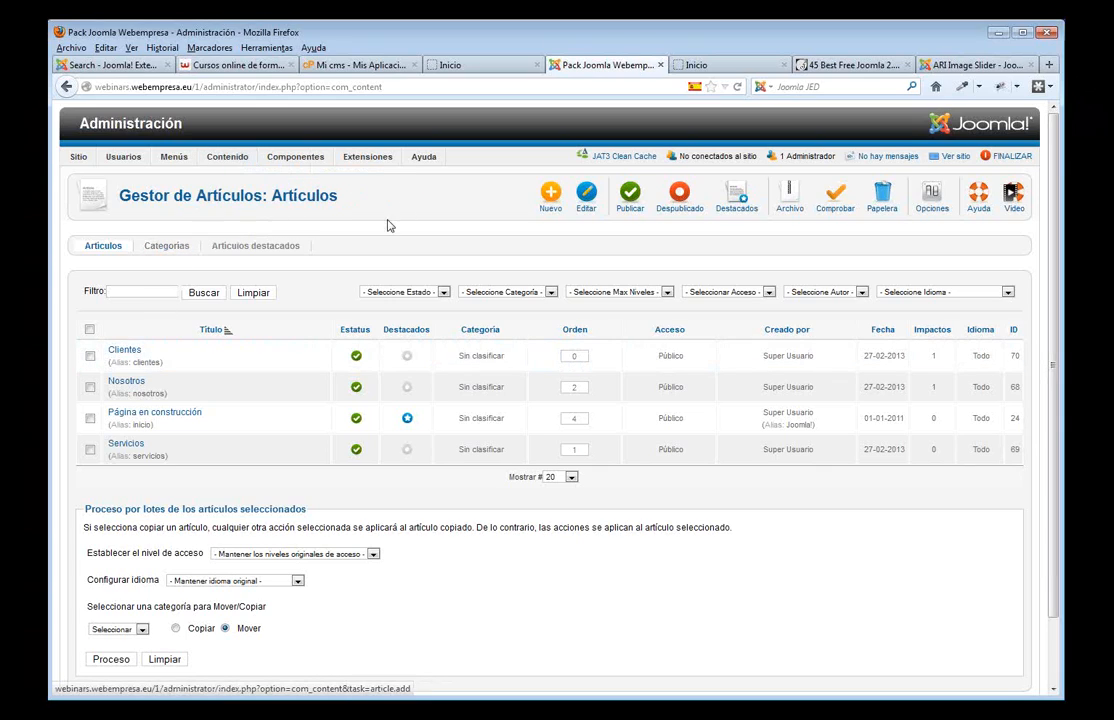
click(166, 416)
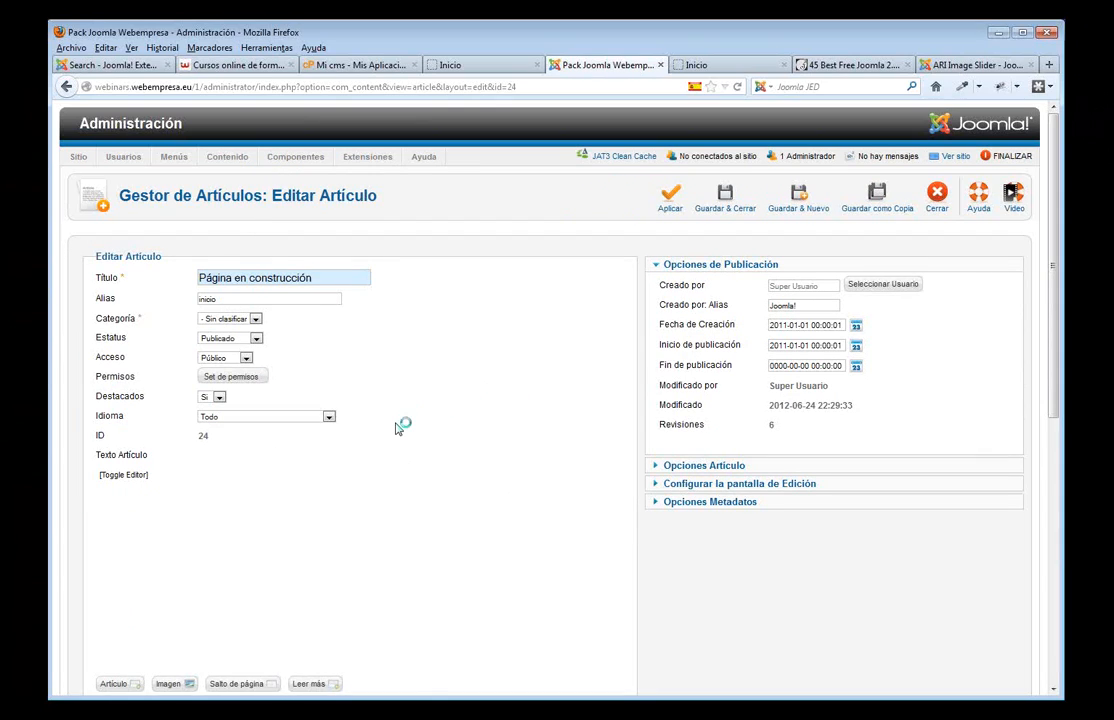
- View the article's HTML source, then switch back to the visual editor
scroll(416, 420, down, 2)
scroll(433, 474, down, 3)
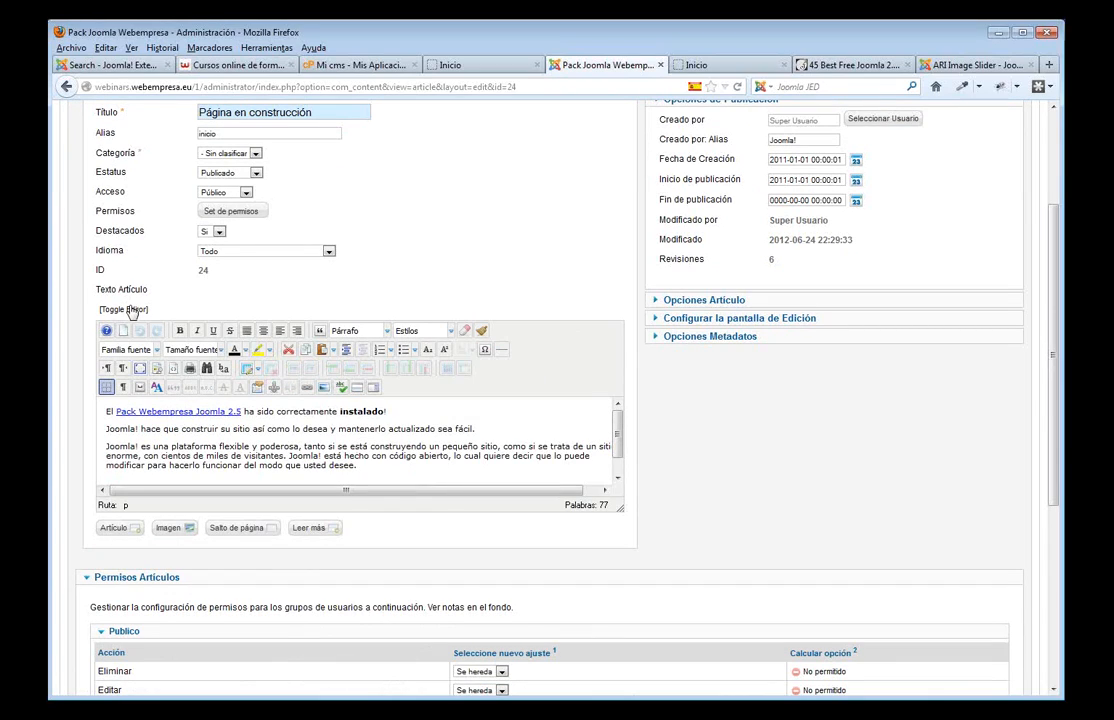
click(131, 310)
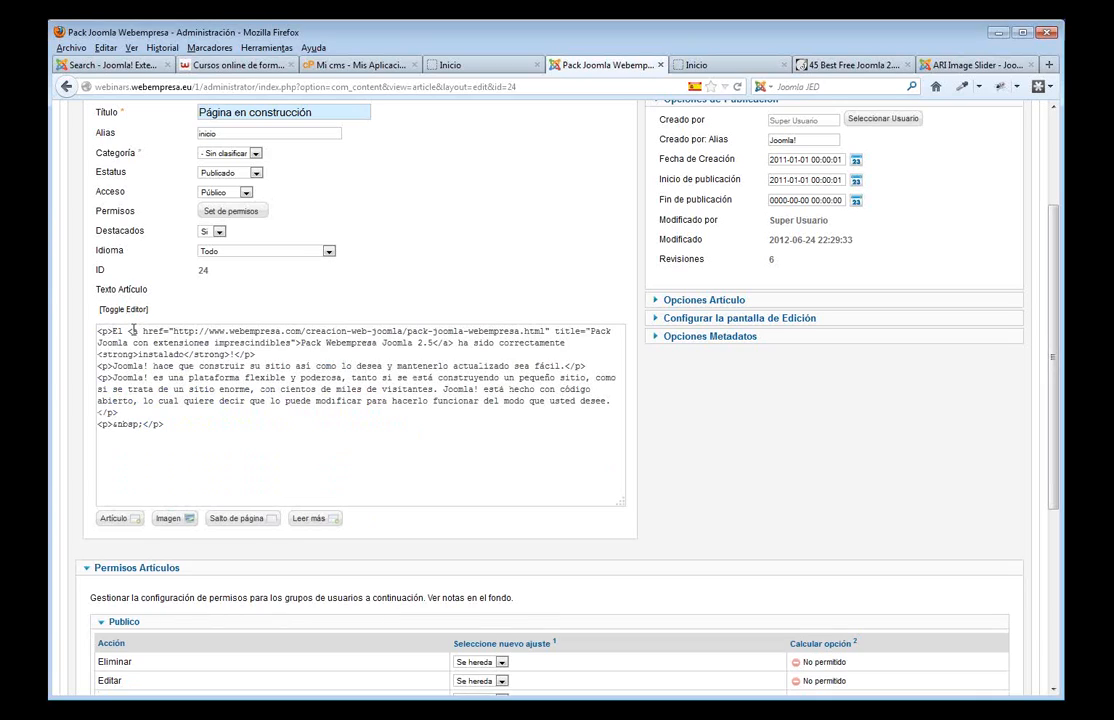
drag(147, 331, 197, 378)
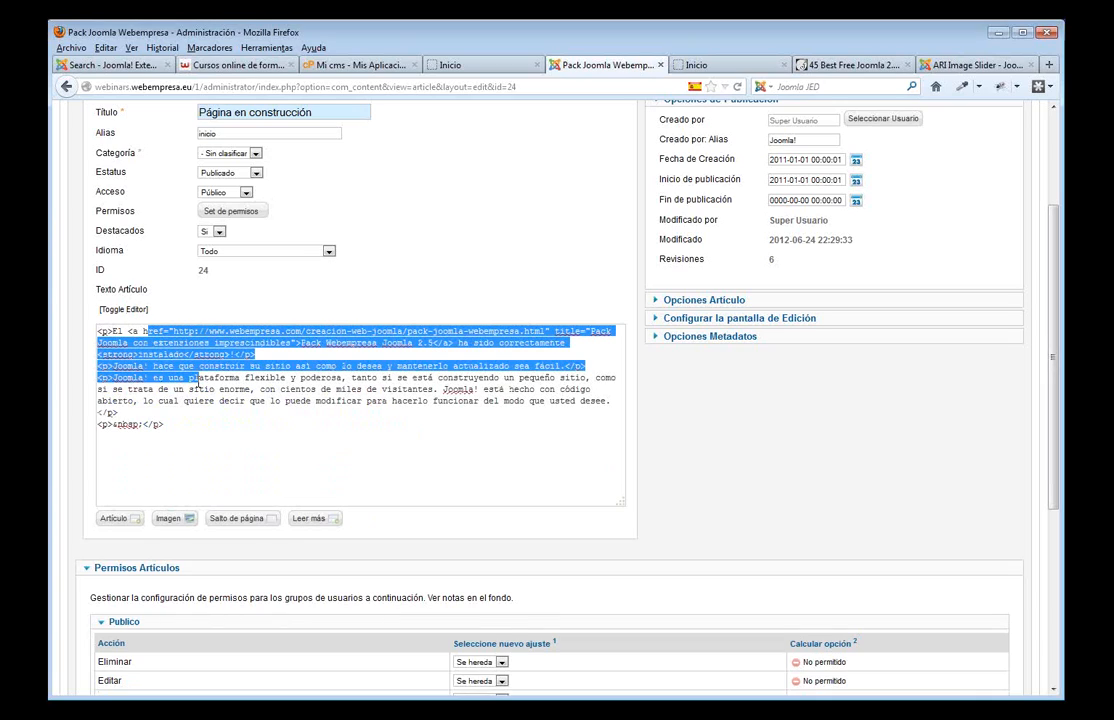
click(124, 310)
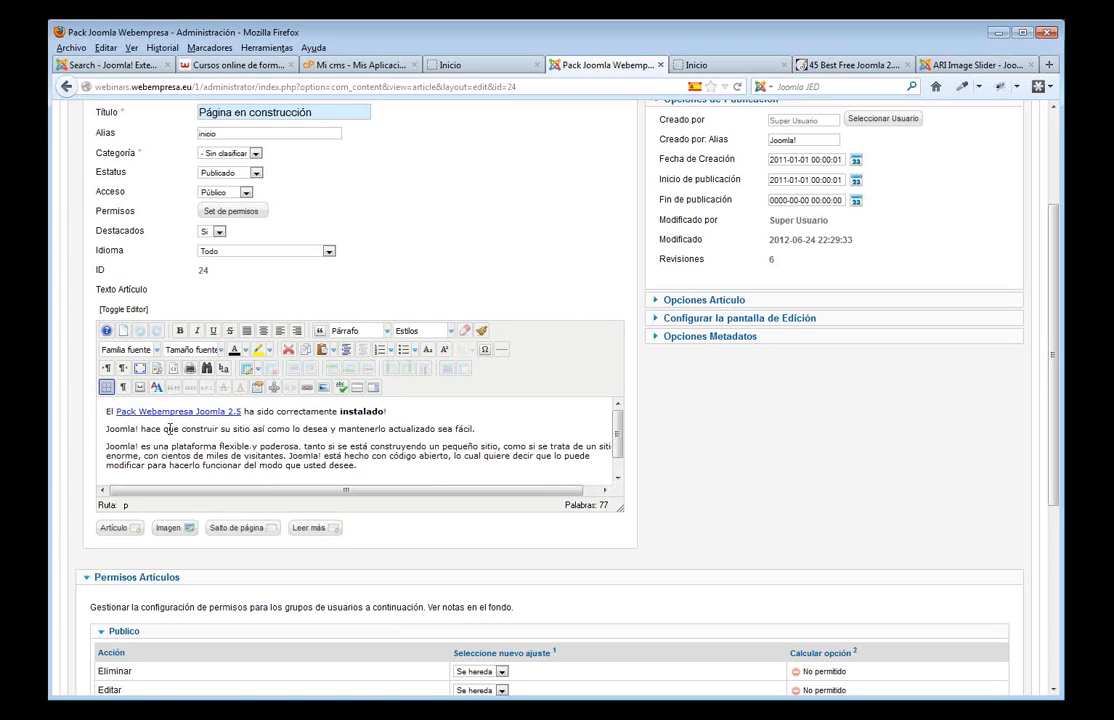
- Apply bold, italic, underline and strikethrough to 'Joomla! hace que construir'
drag(218, 429, 106, 429)
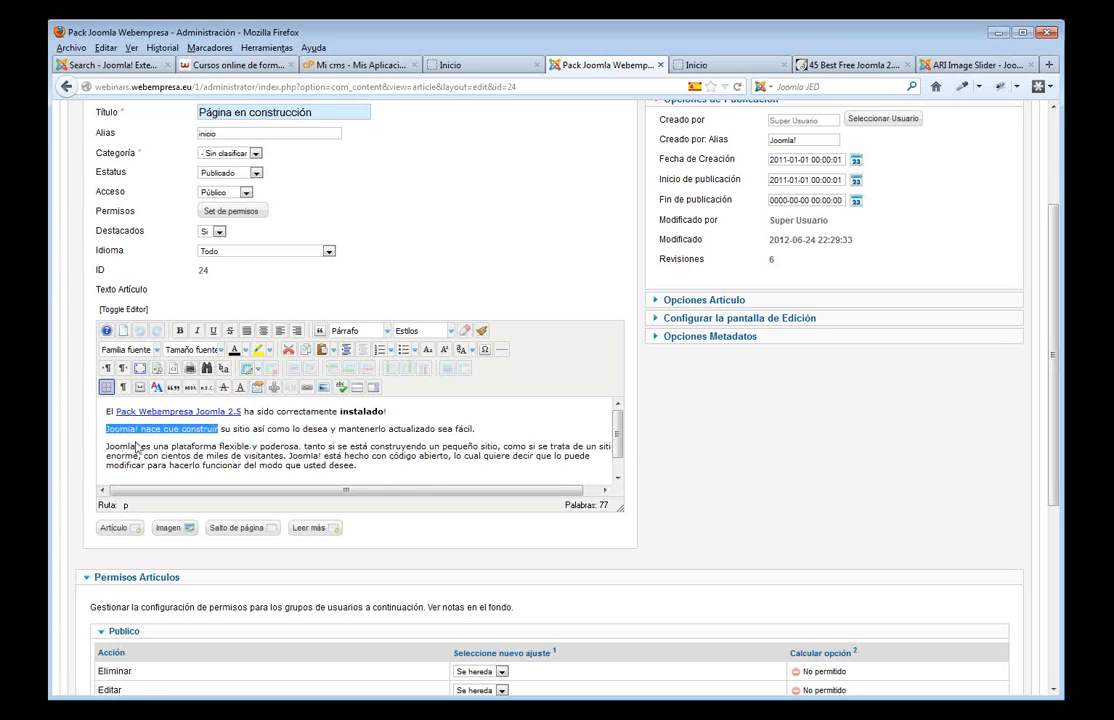
click(181, 332)
click(197, 331)
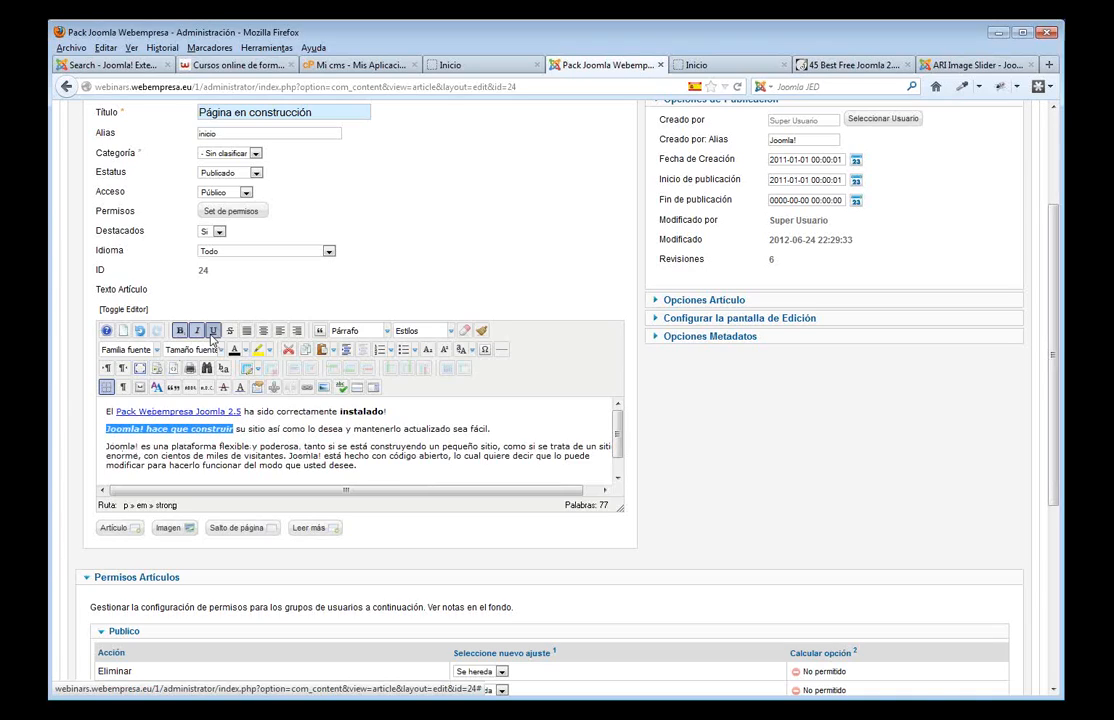
click(213, 331)
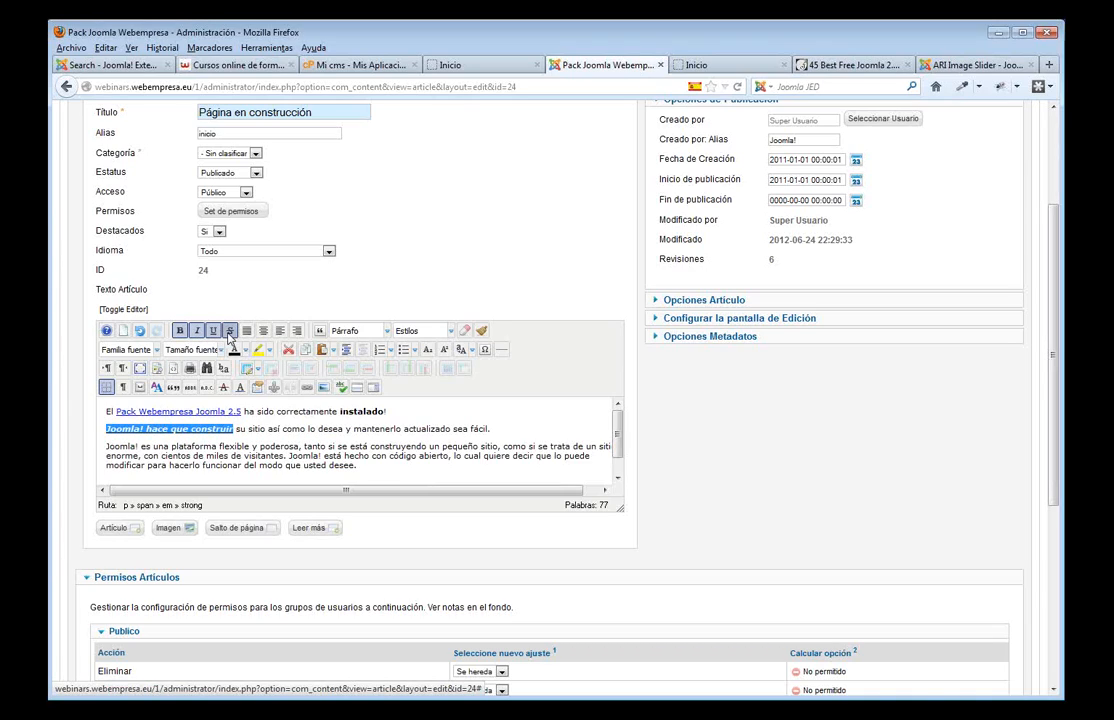
click(229, 331)
click(251, 429)
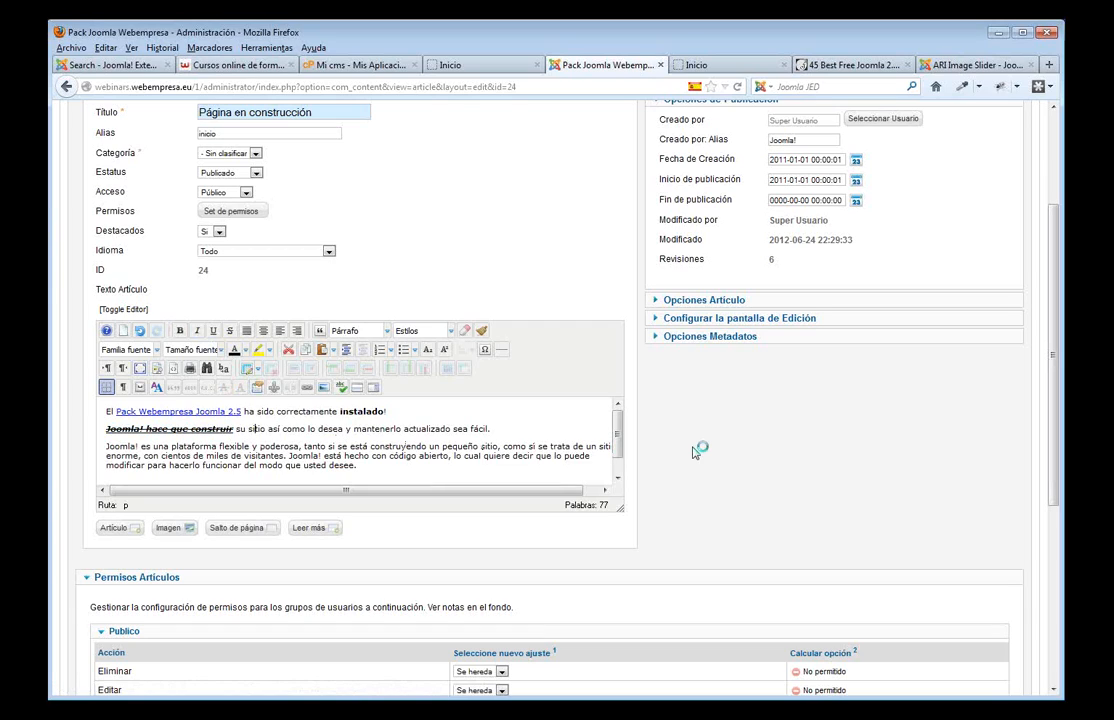
scroll(701, 448, up, 3)
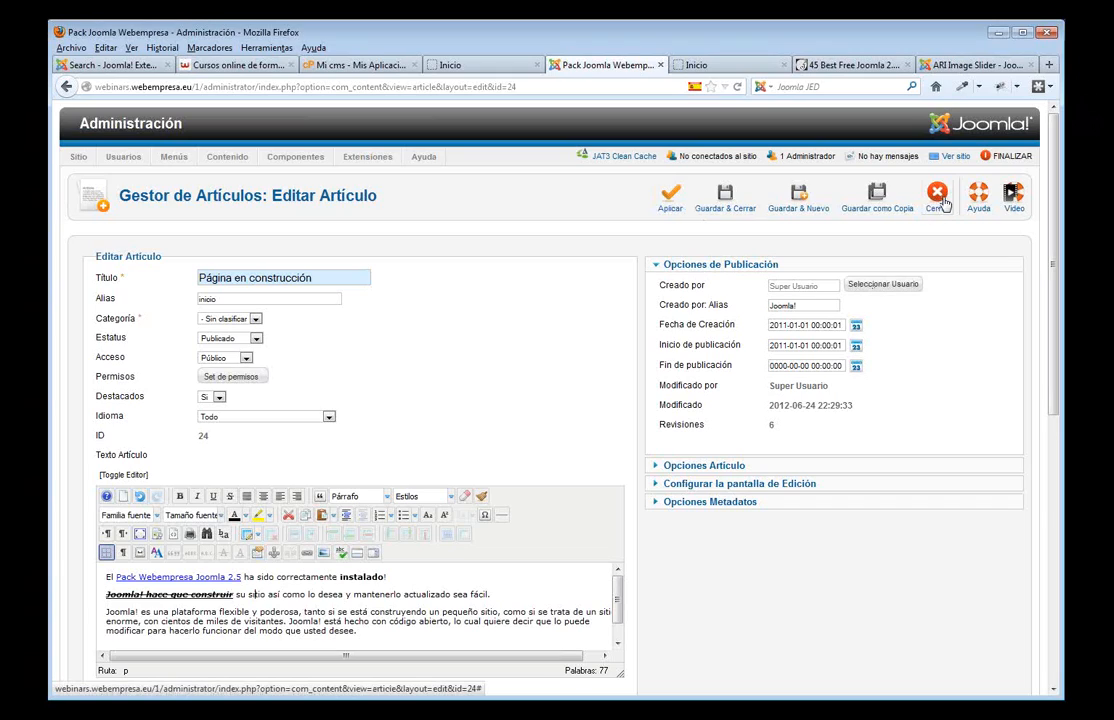
- Apply the article changes and reload the front-end home page to check the formatted words
click(670, 200)
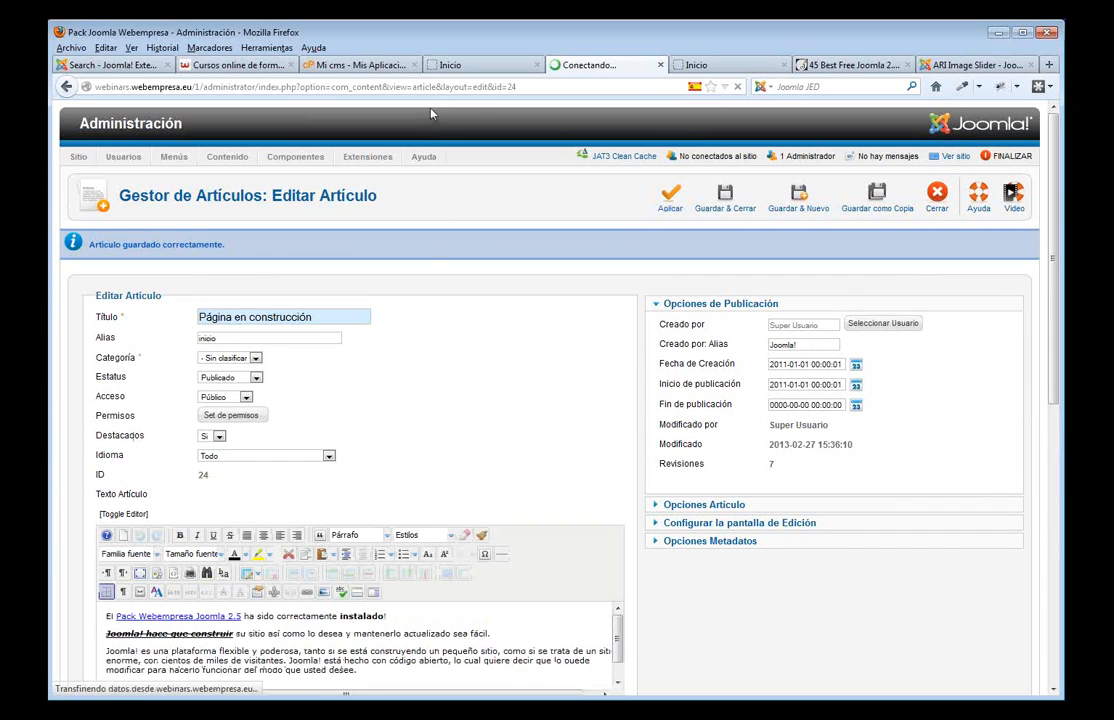
click(452, 65)
key(F5)
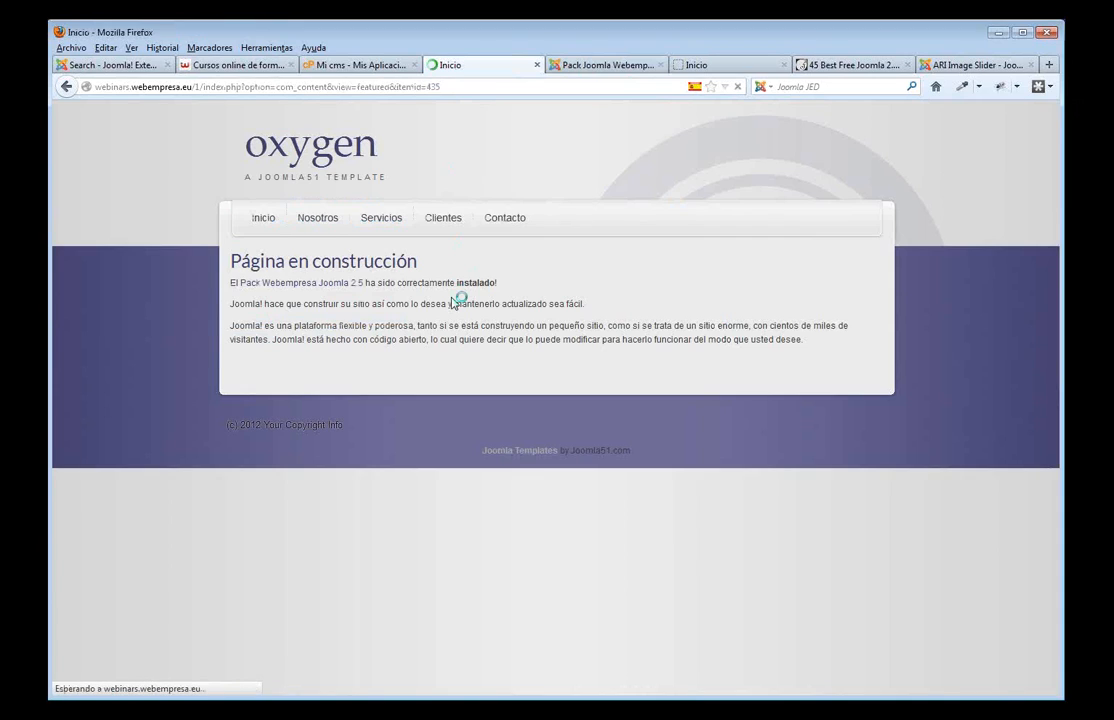
click(591, 66)
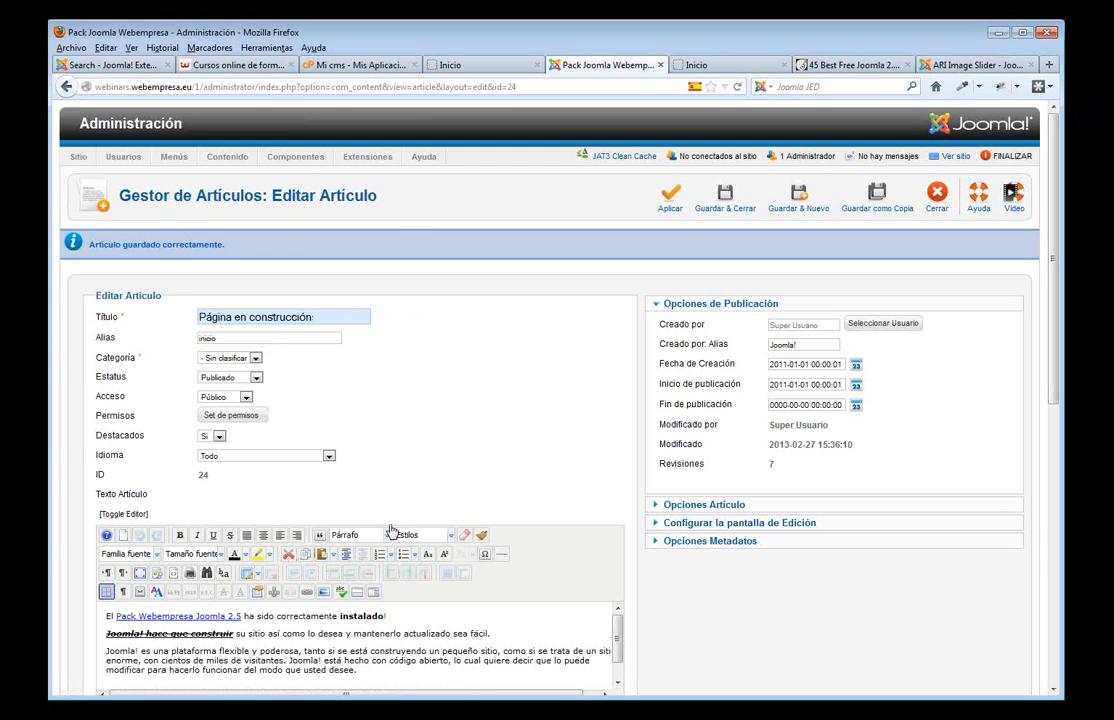
click(459, 67)
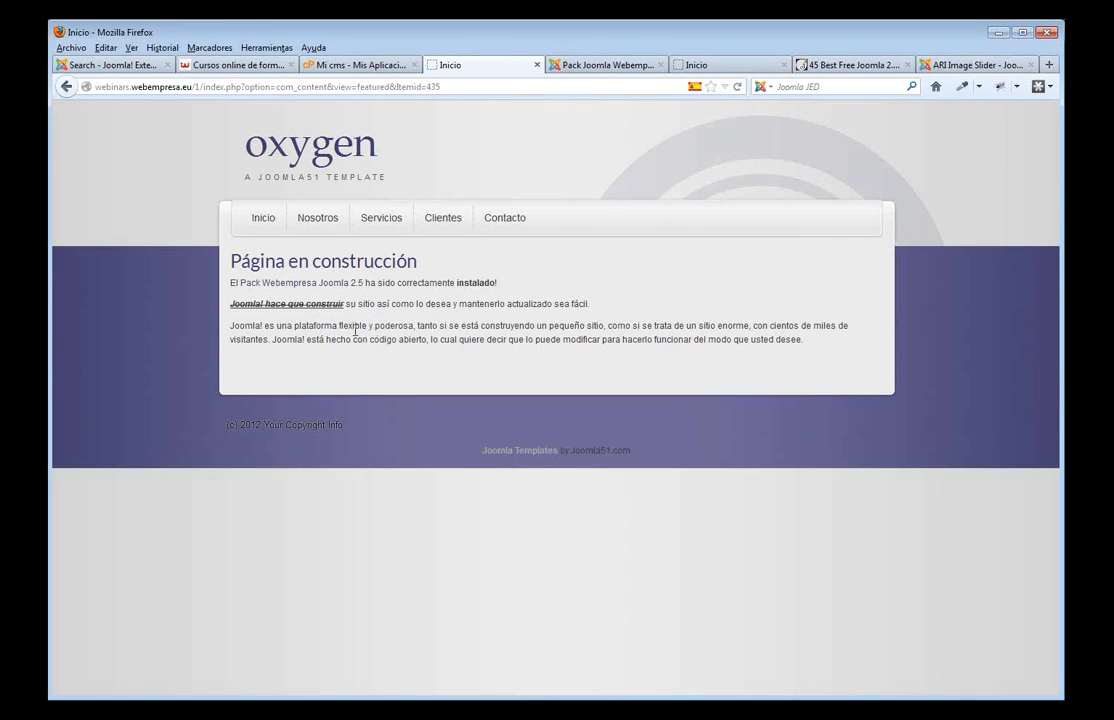
- Right-align the article's second line
click(607, 64)
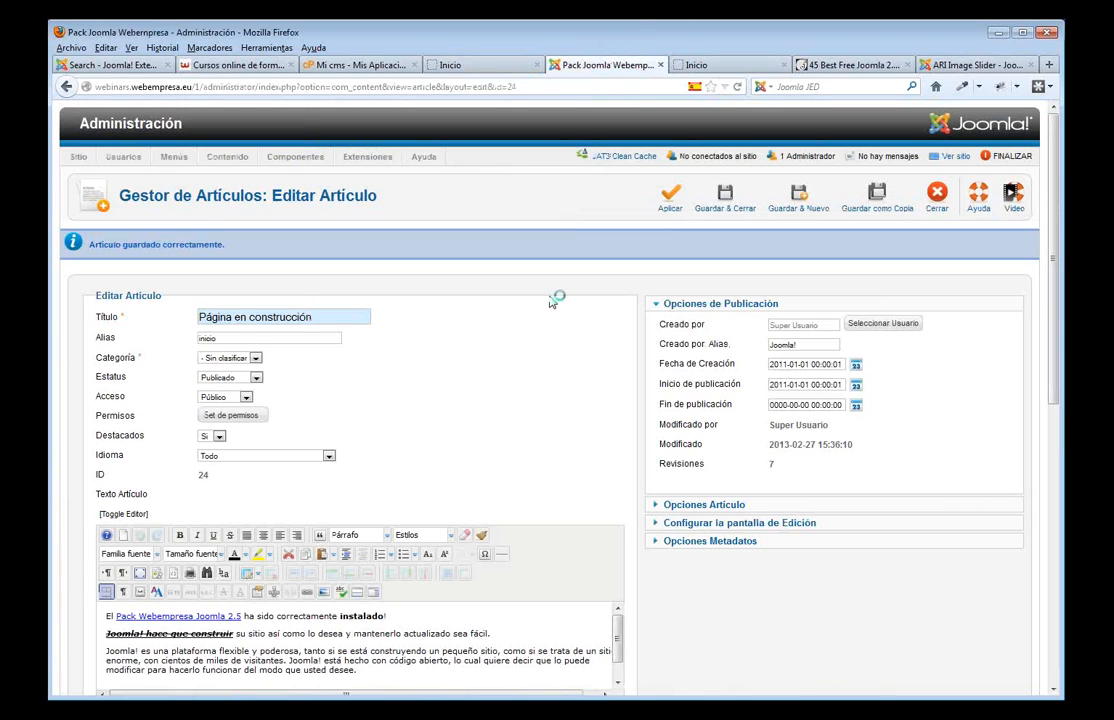
scroll(364, 632, down, 1)
scroll(409, 645, up, 1)
drag(1057, 395, 1057, 480)
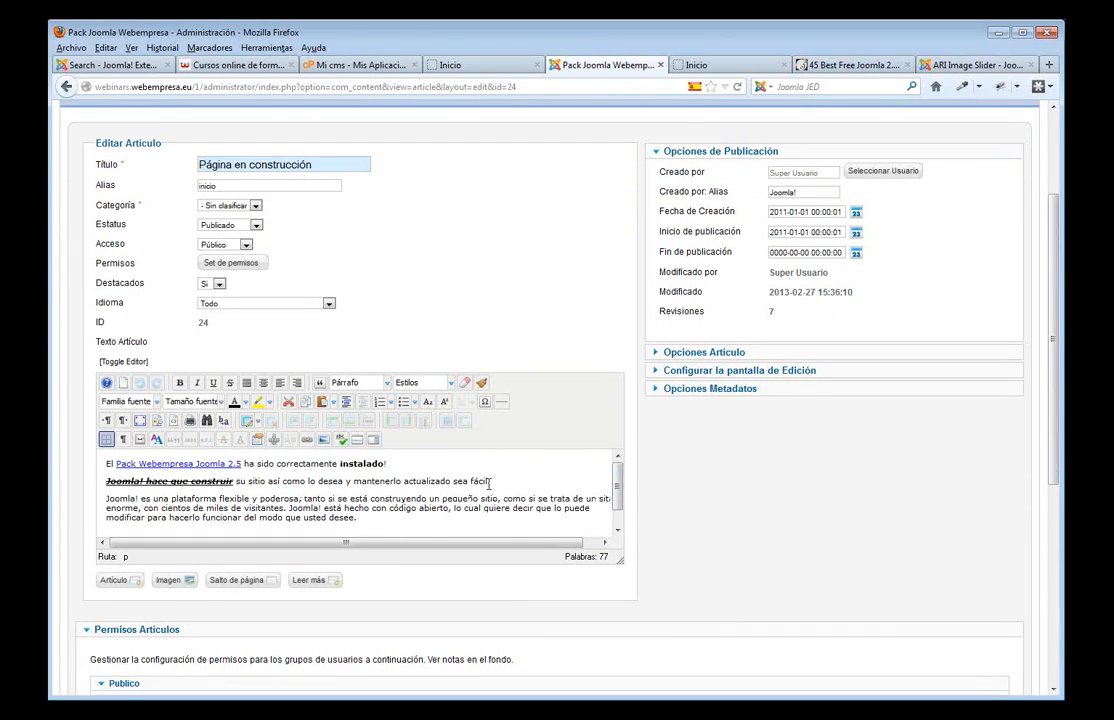
drag(489, 481, 104, 488)
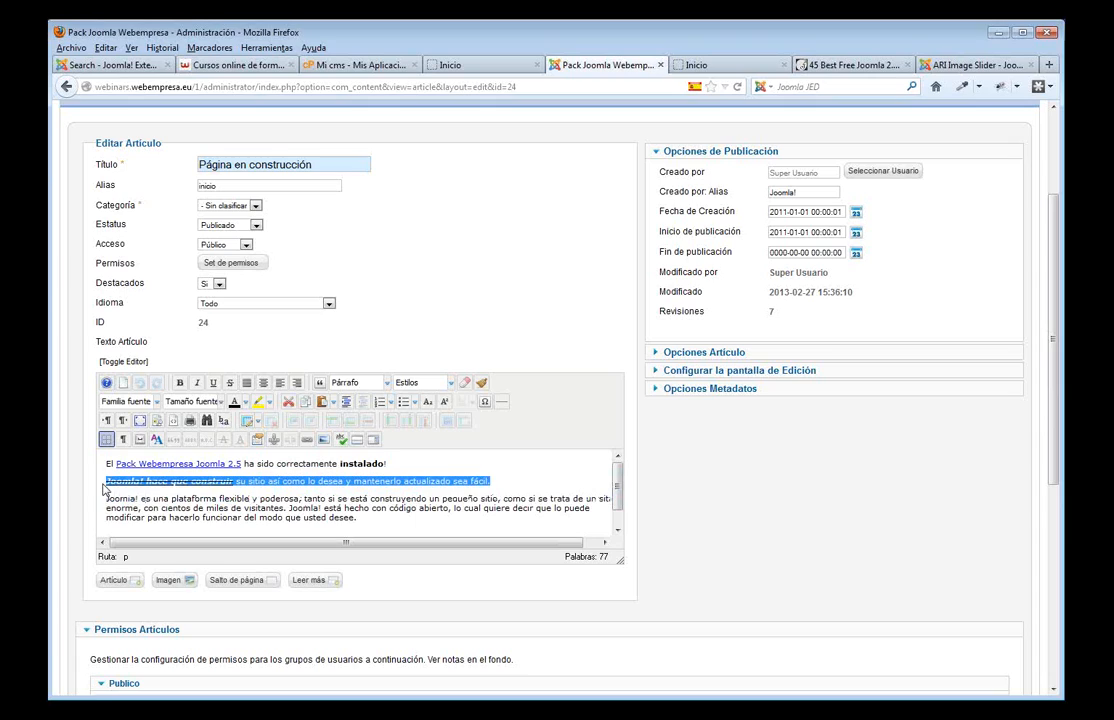
click(246, 384)
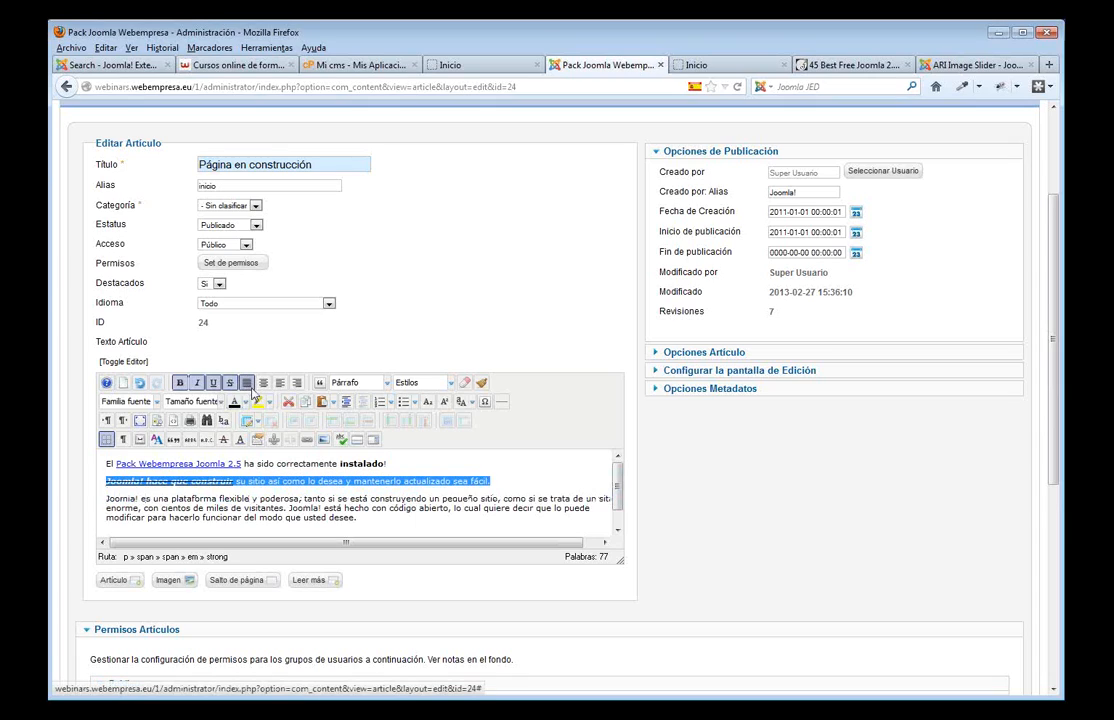
click(265, 386)
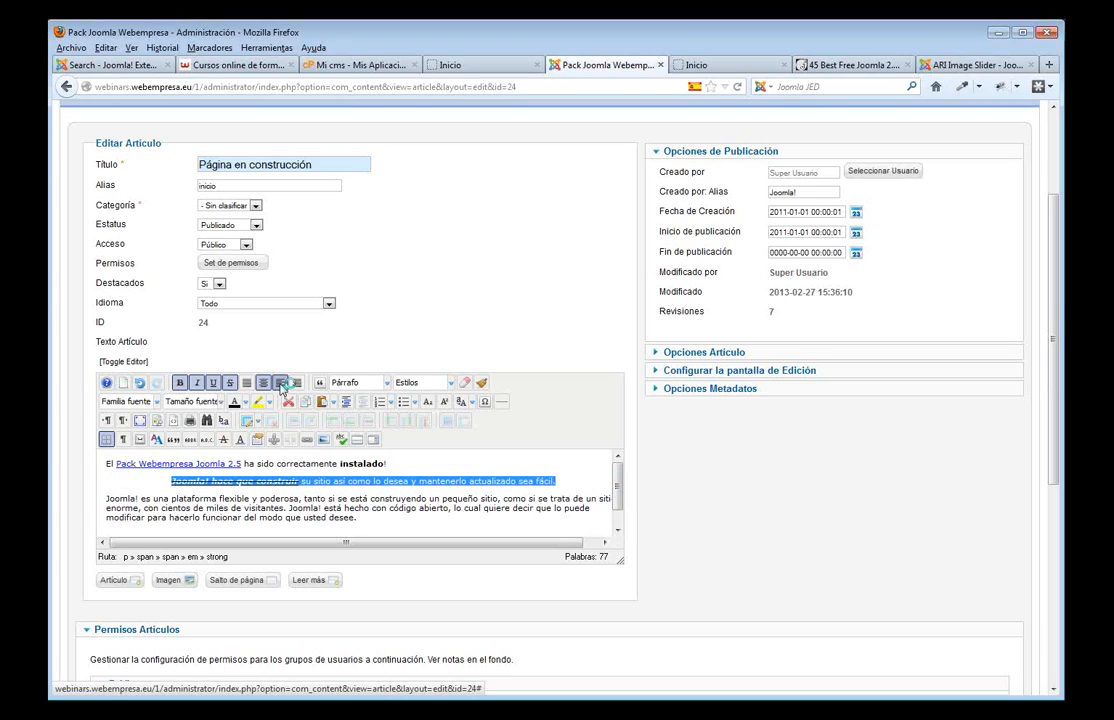
click(296, 384)
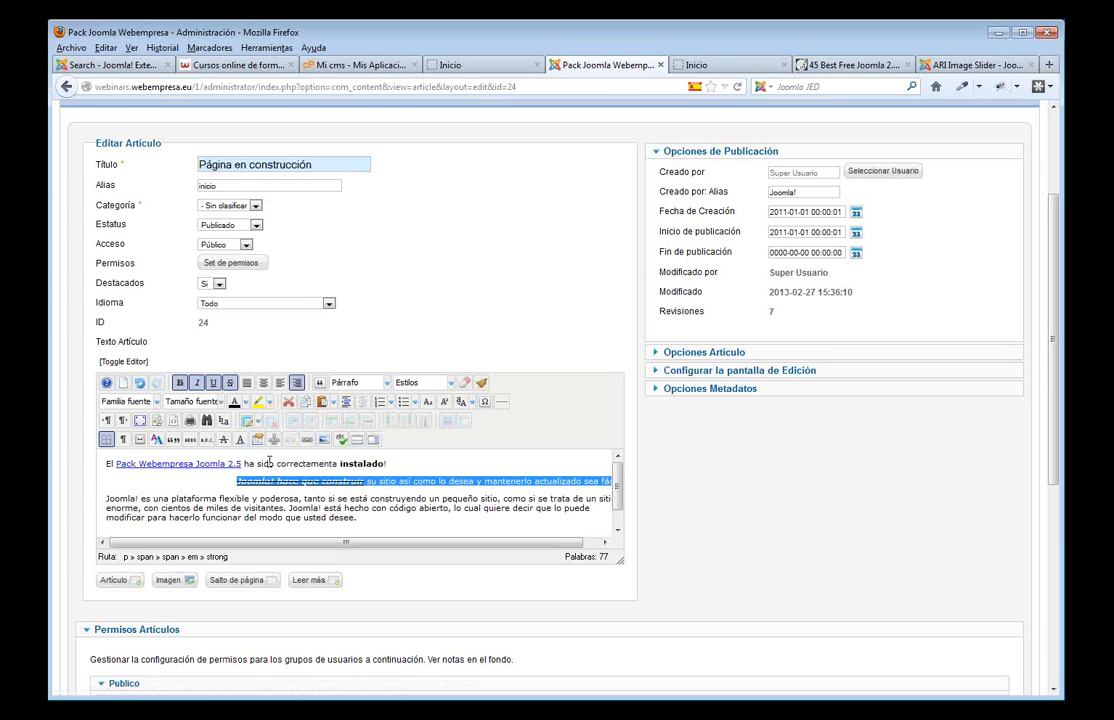
- Give the 'Pack Webempresa Joomla 2.5' link text the readon style
click(386, 385)
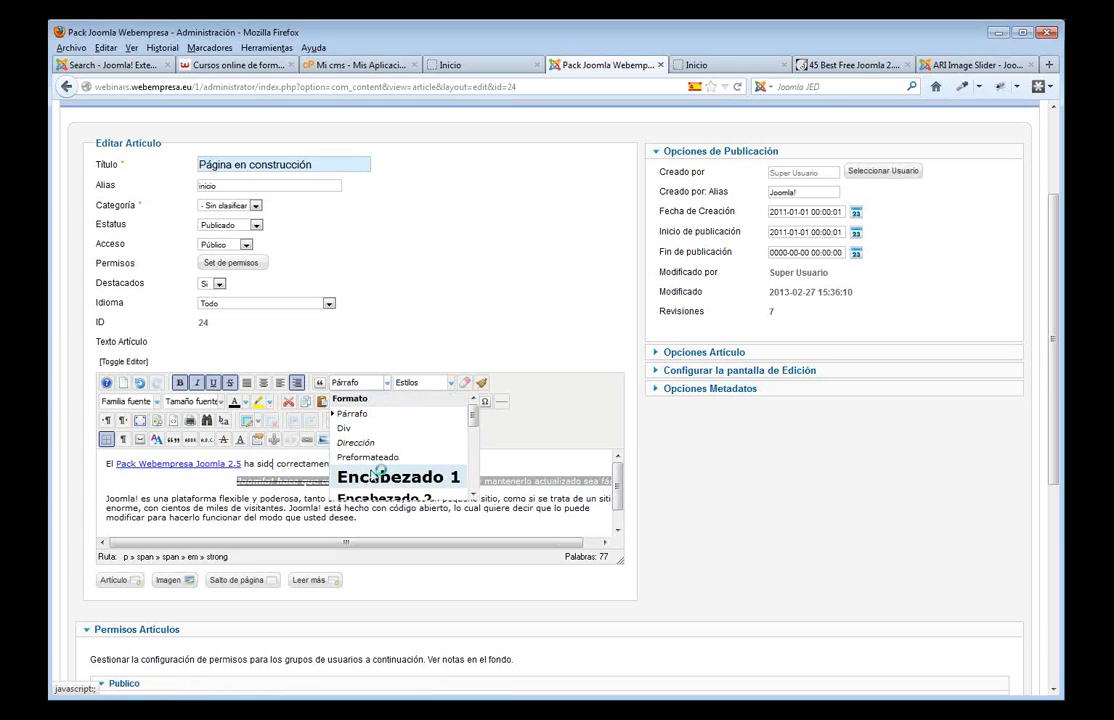
click(508, 466)
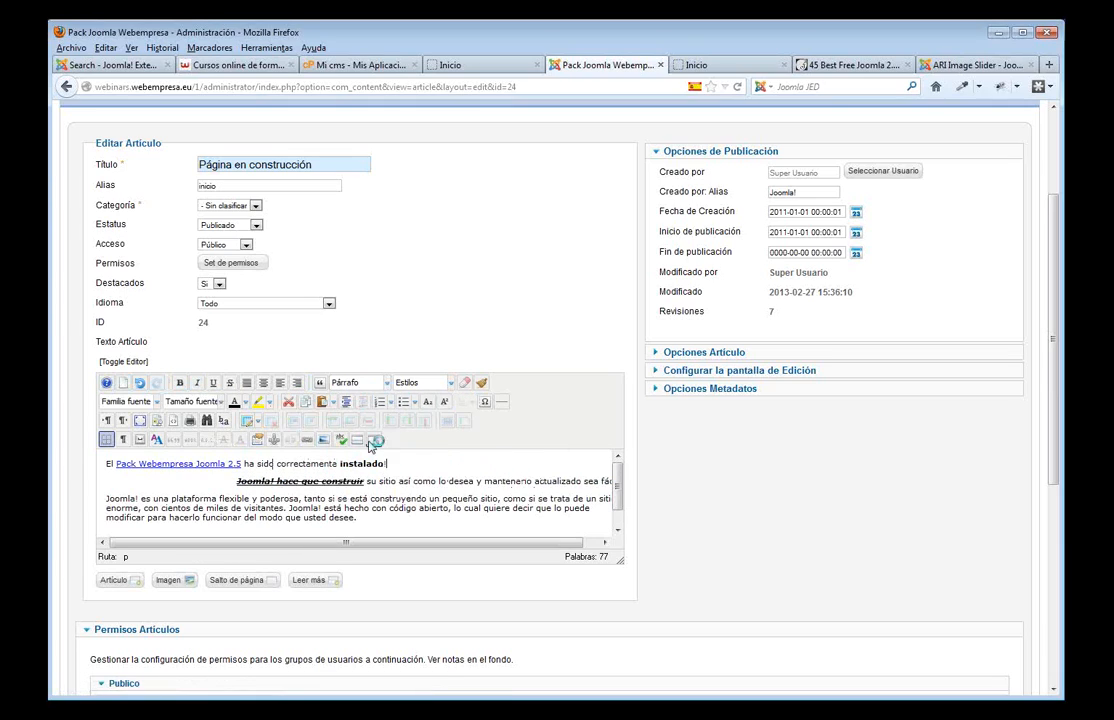
click(238, 463)
drag(241, 463, 118, 467)
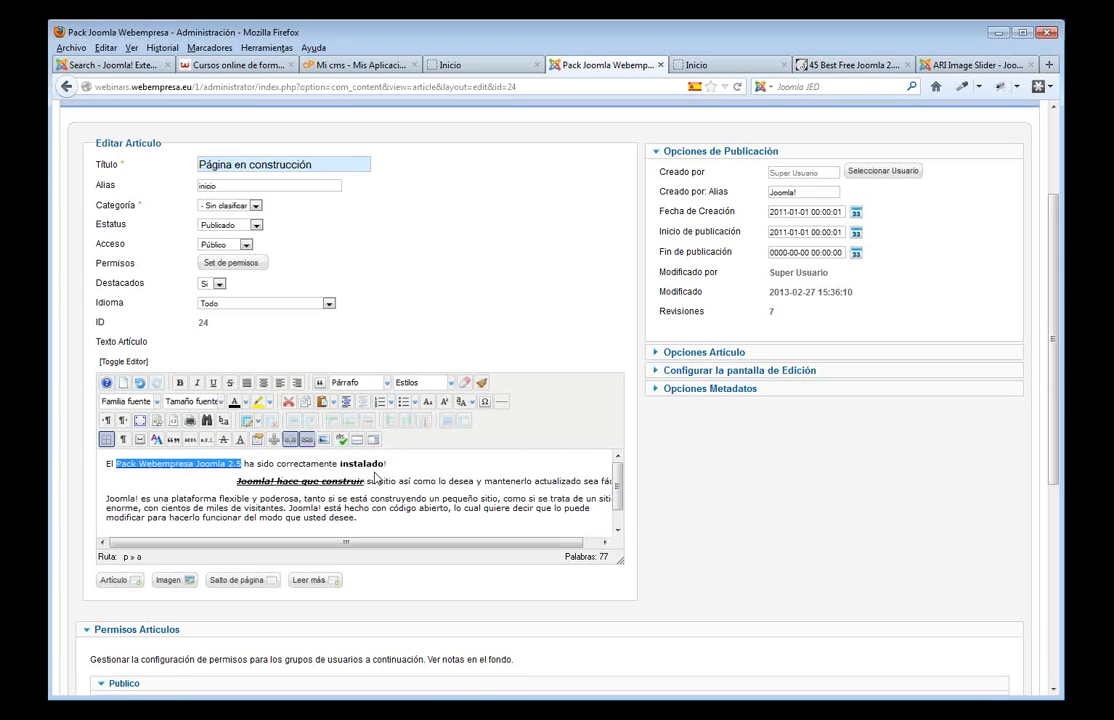
click(451, 383)
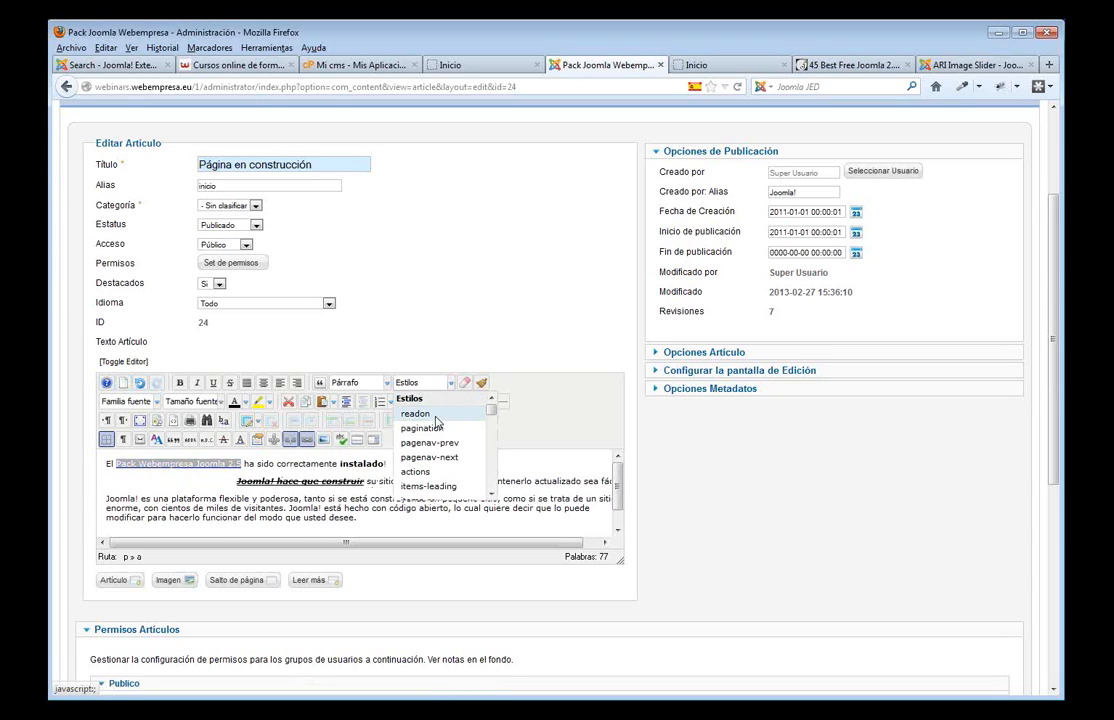
click(436, 420)
click(425, 473)
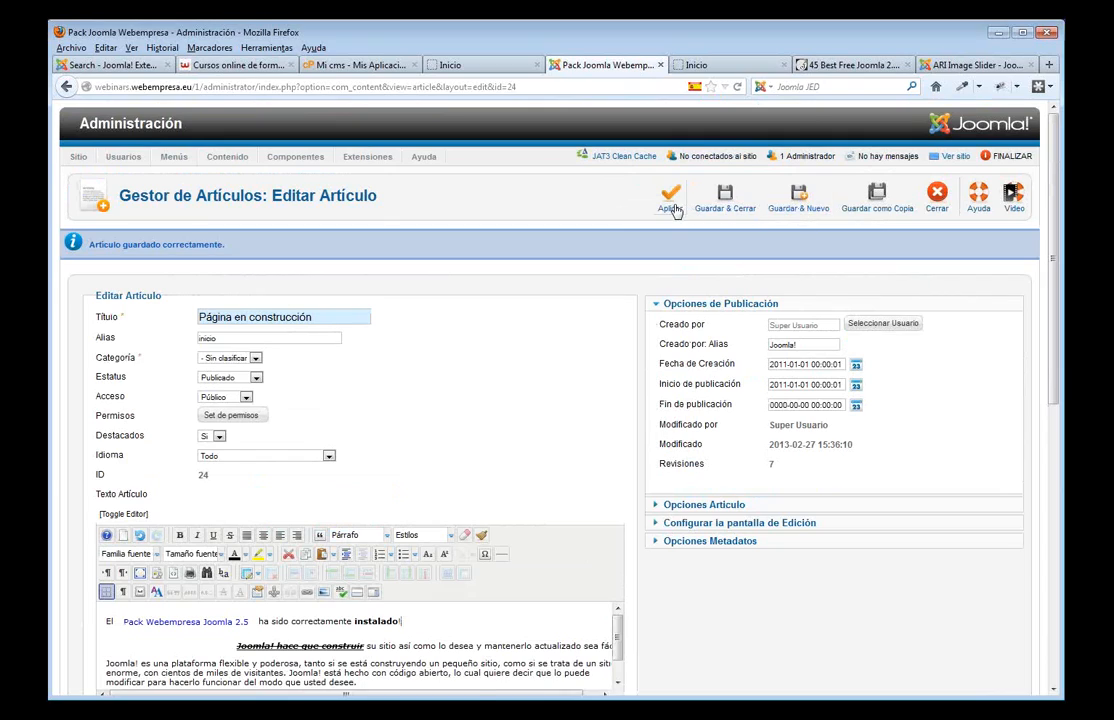
click(668, 200)
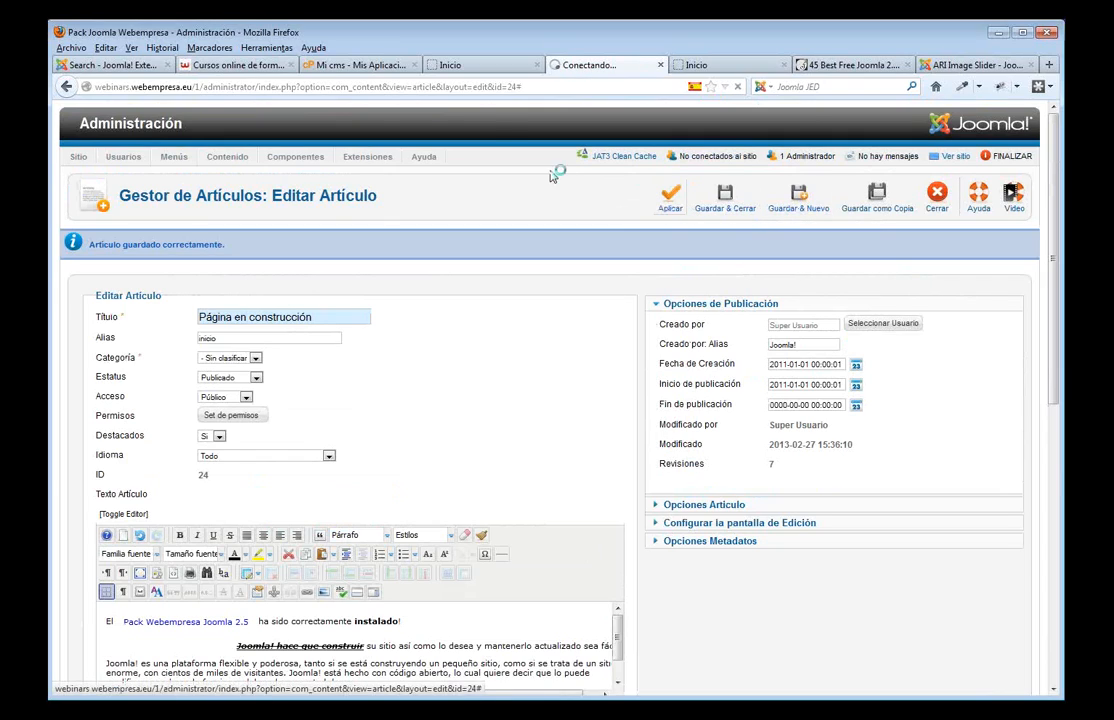
click(478, 64)
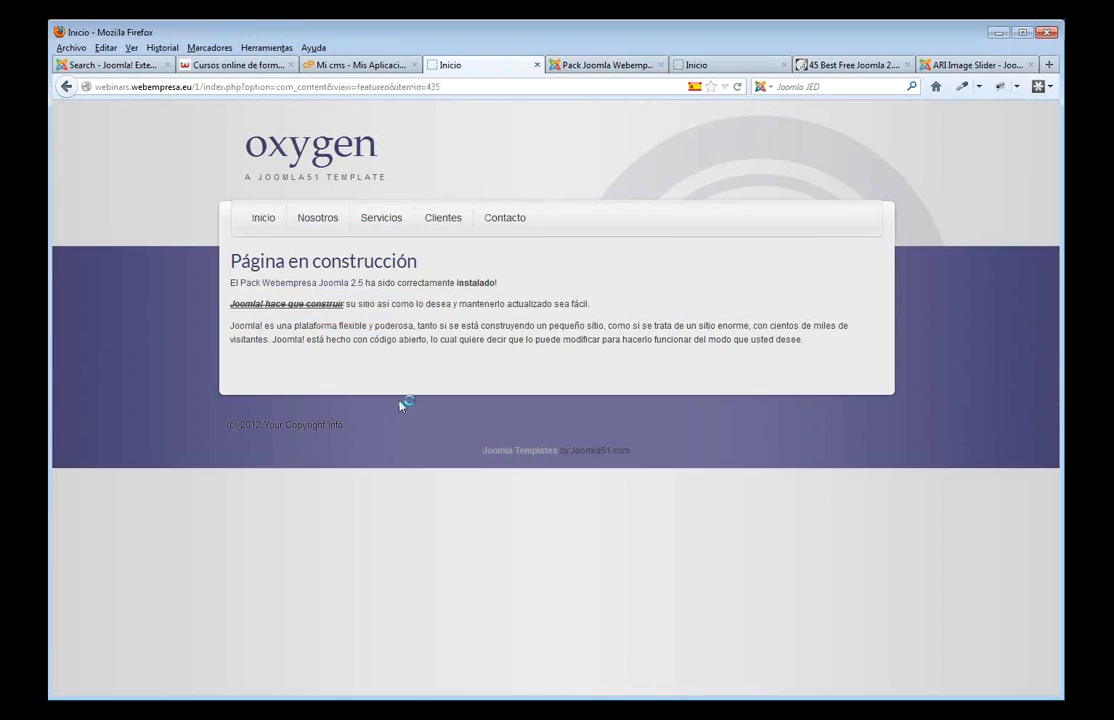
key(F5)
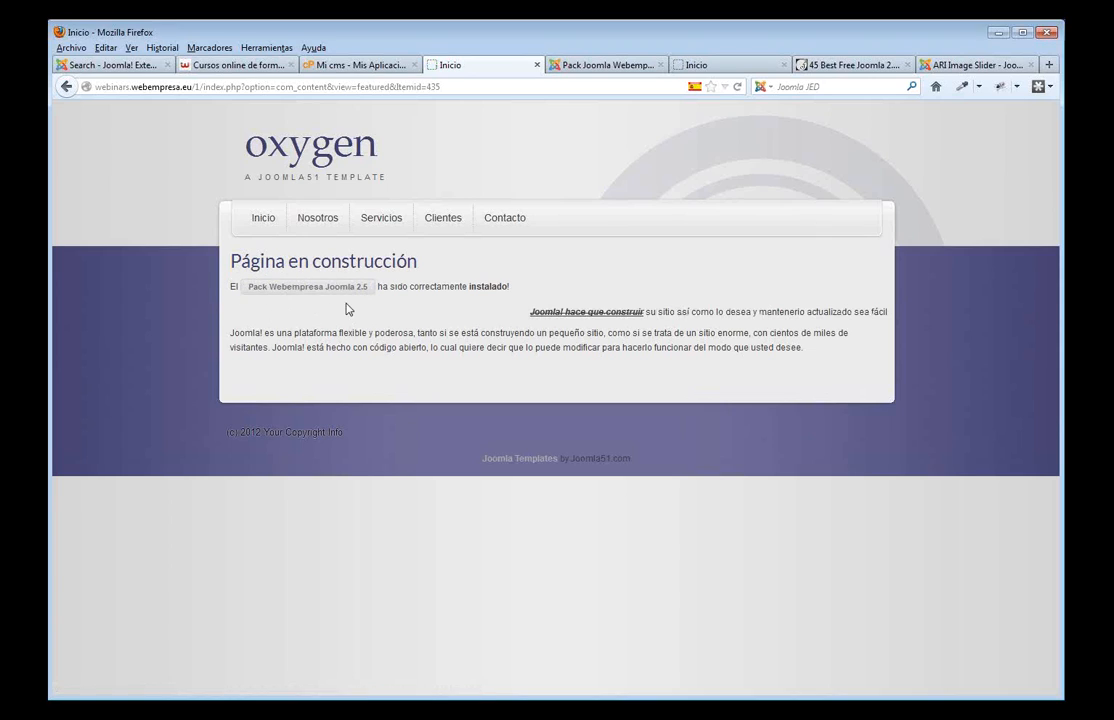
click(597, 66)
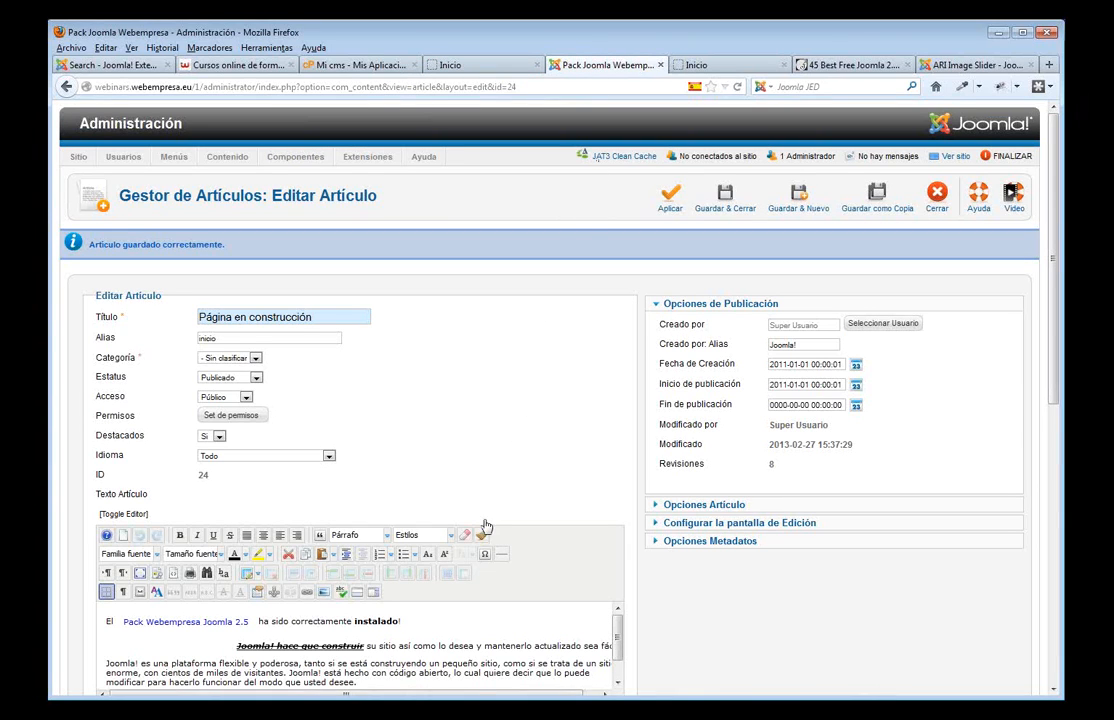
- Set the word 'instalado!' to 14pt font size
scroll(447, 535, down, 2)
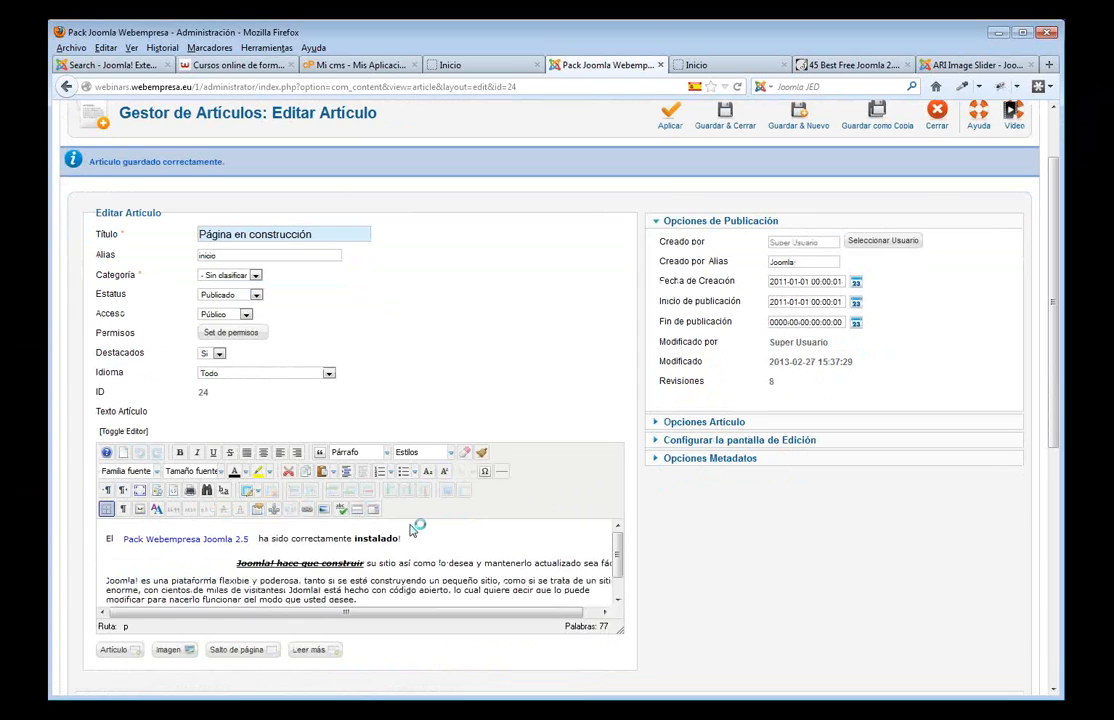
scroll(413, 530, down, 1)
scroll(350, 540, up, 3)
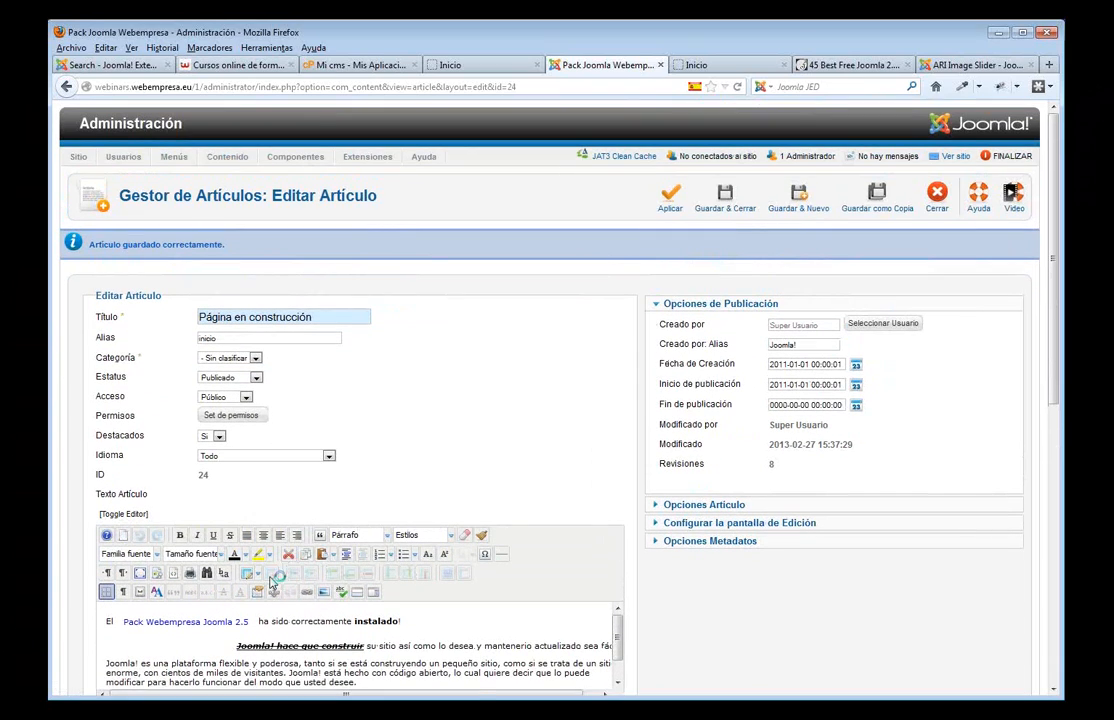
drag(401, 621, 355, 620)
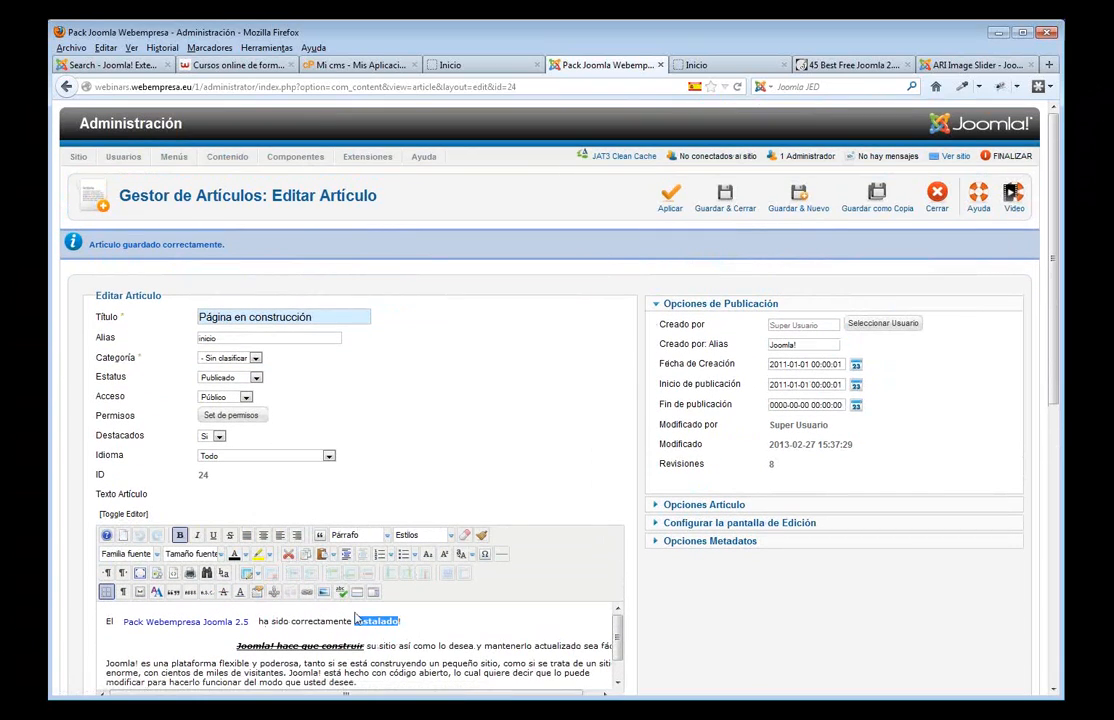
click(156, 555)
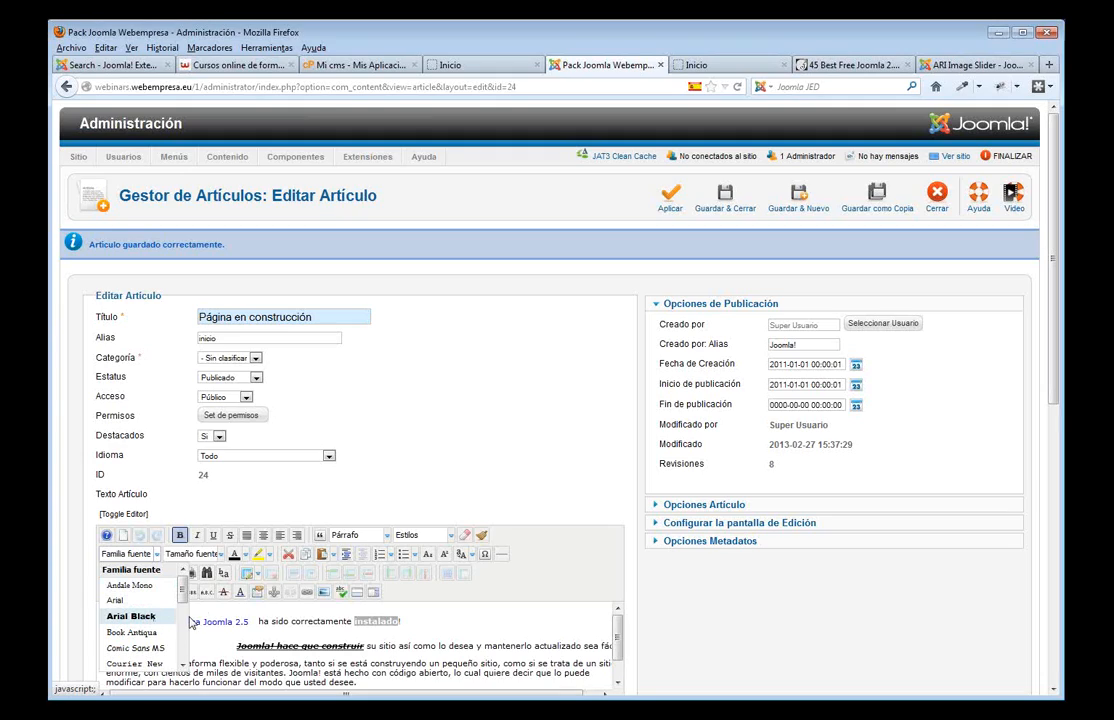
click(442, 622)
drag(403, 622, 354, 619)
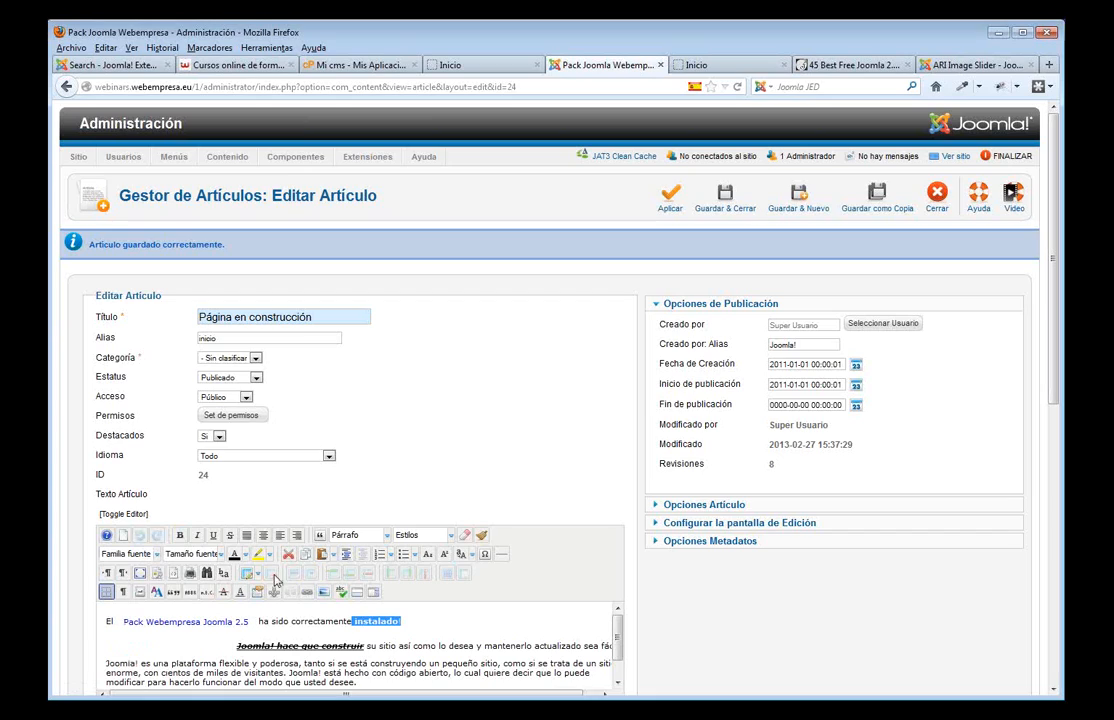
click(195, 553)
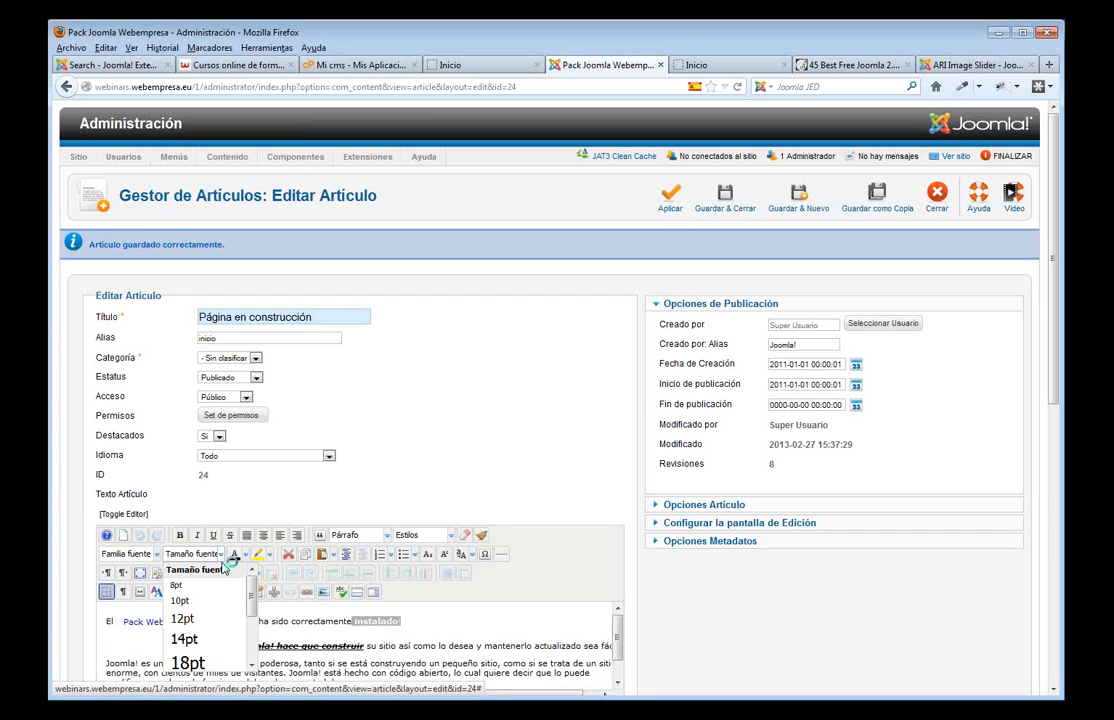
click(188, 639)
click(484, 628)
- Colour the long Joomla! description paragraph orange
scroll(484, 628, down, 1)
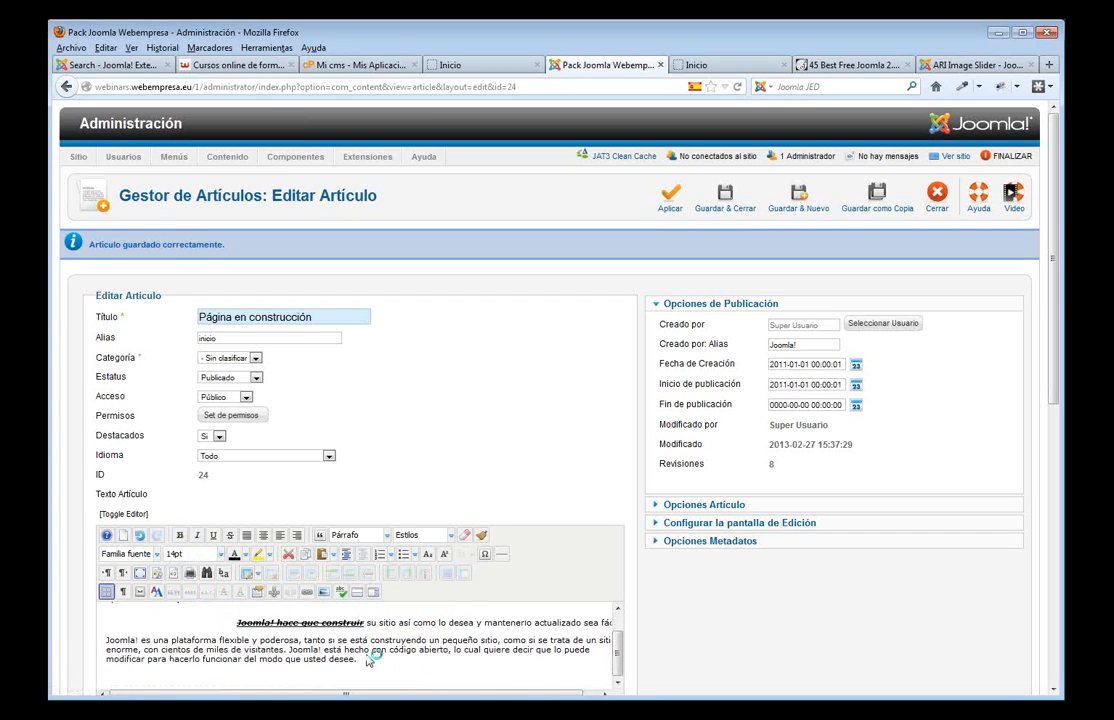
drag(357, 660, 105, 639)
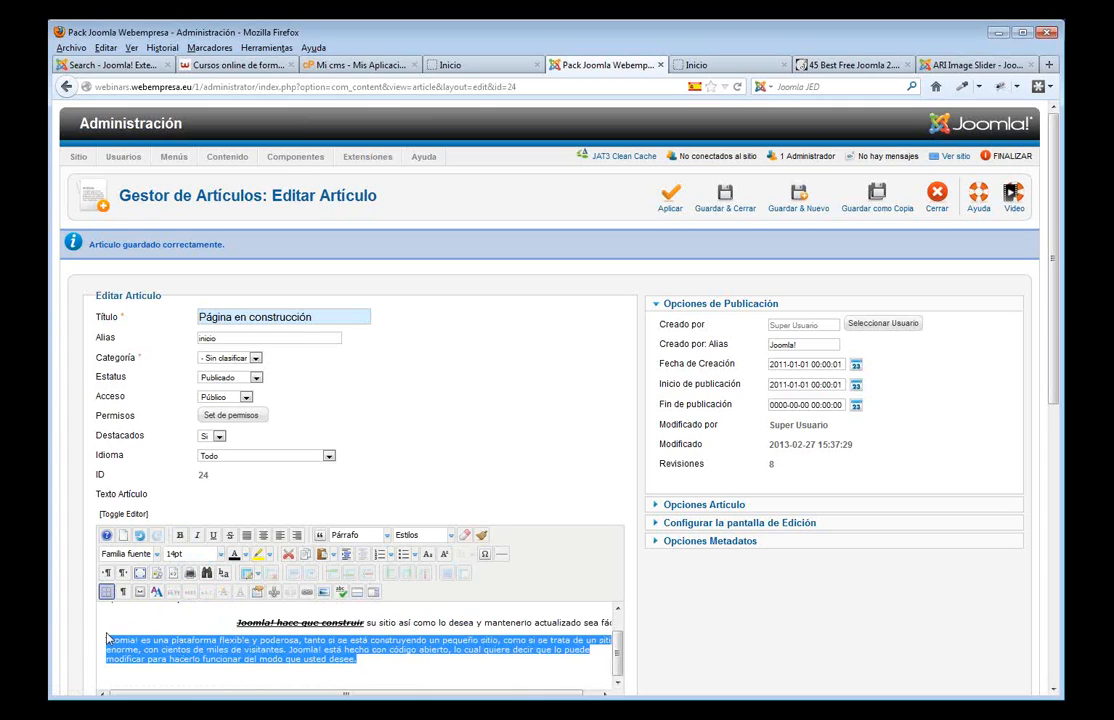
click(247, 557)
click(245, 584)
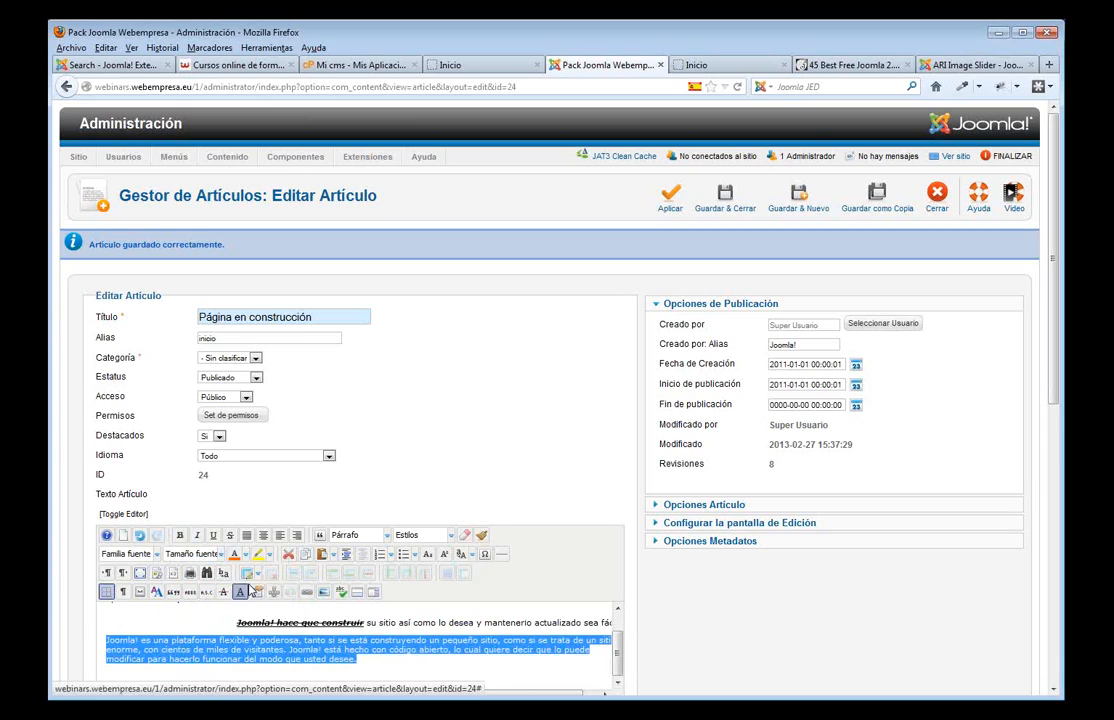
click(316, 645)
- Highlight 'tanto si se está construyendo un pequeño sitio' with a yellow background
drag(305, 640, 493, 637)
click(260, 557)
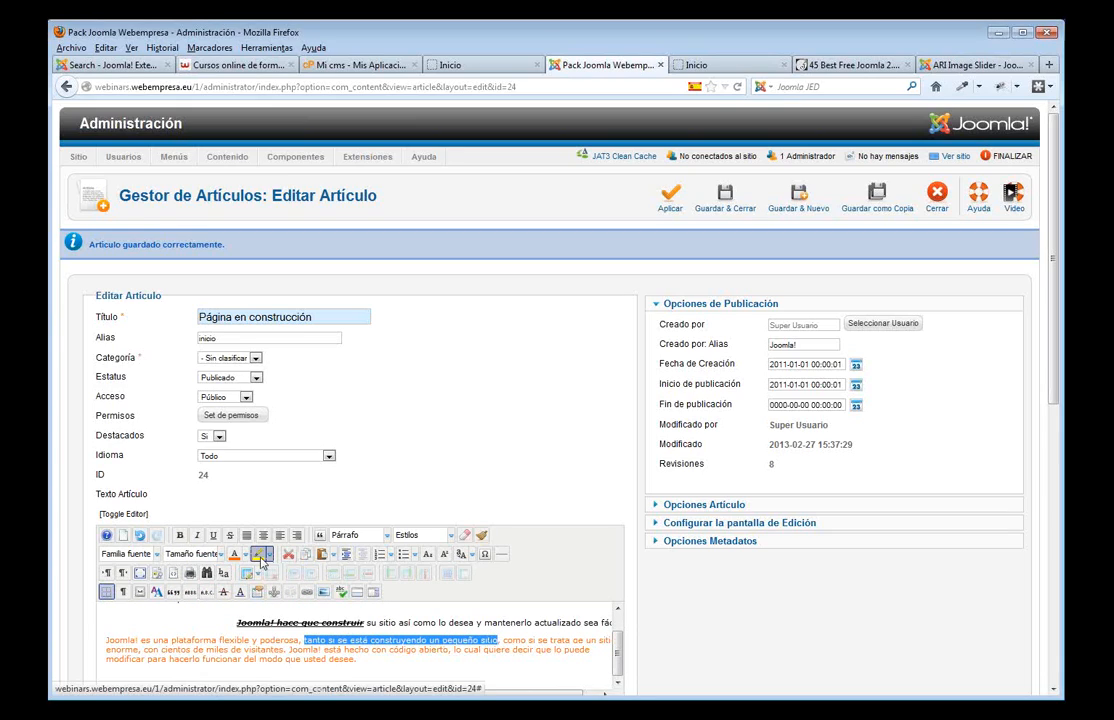
click(422, 661)
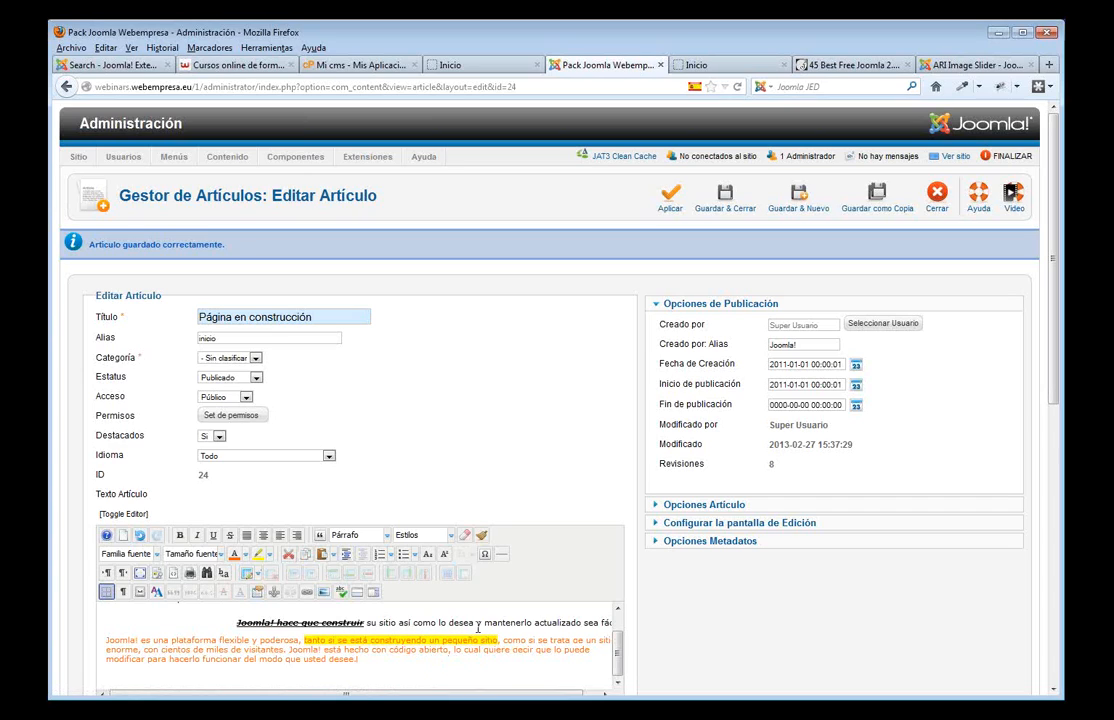
scroll(451, 622, down, 2)
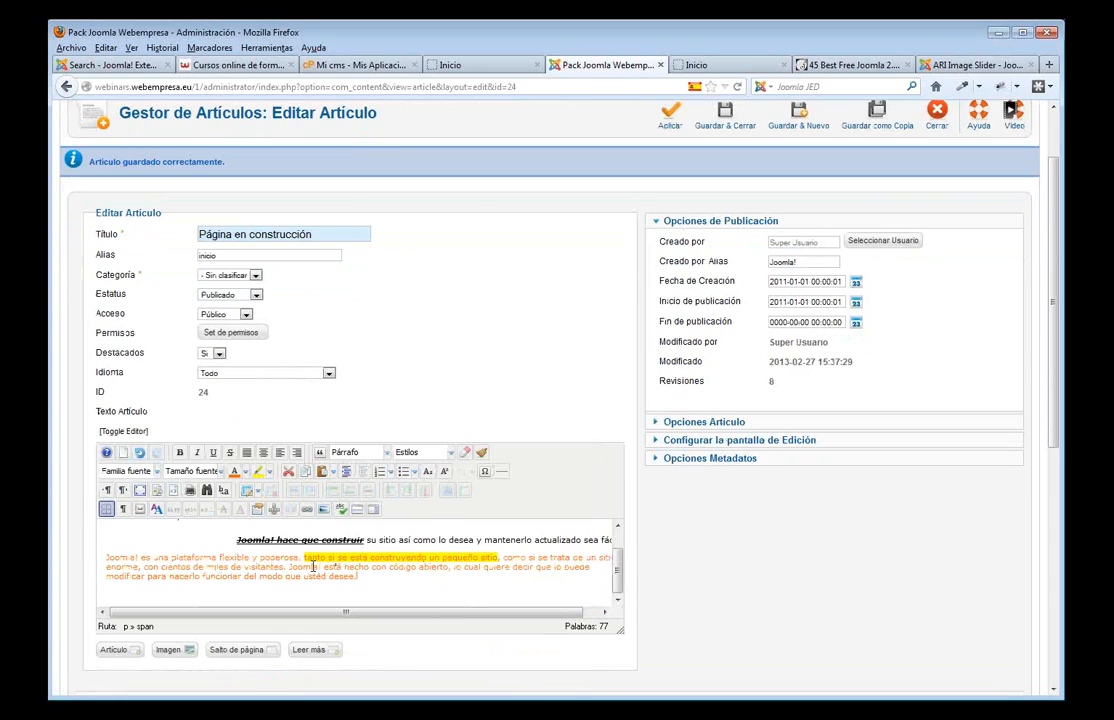
scroll(313, 566, up, 1)
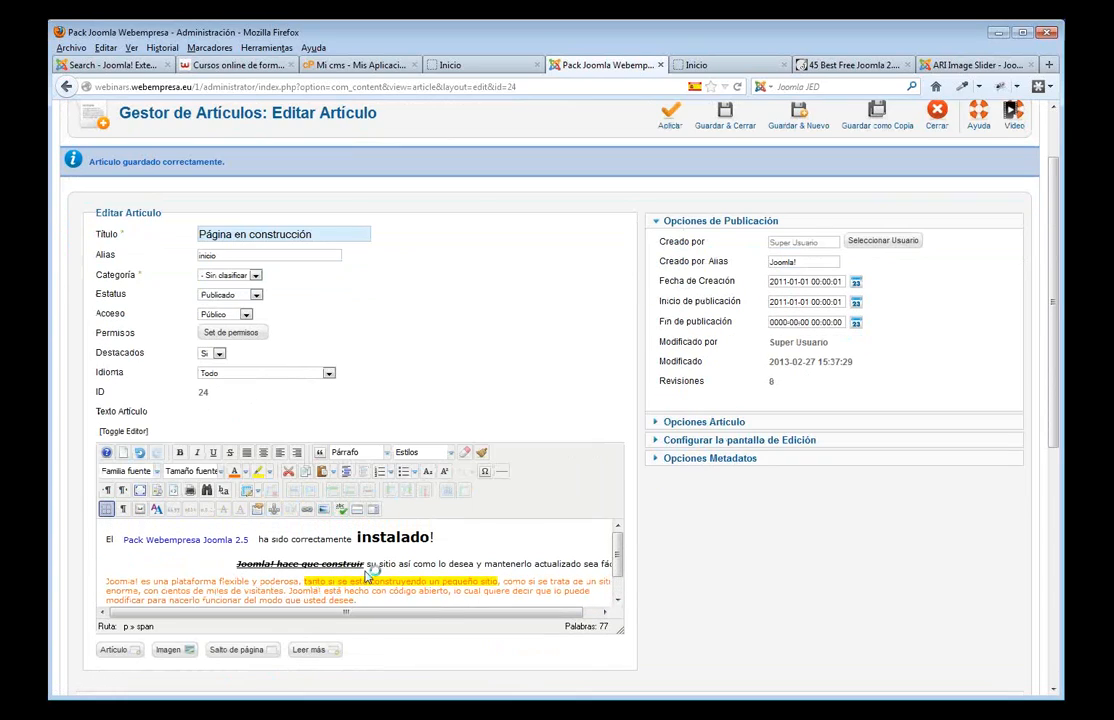
- Add a new empty bulleted line below 'instalado!'
click(448, 550)
key(Return)
click(381, 472)
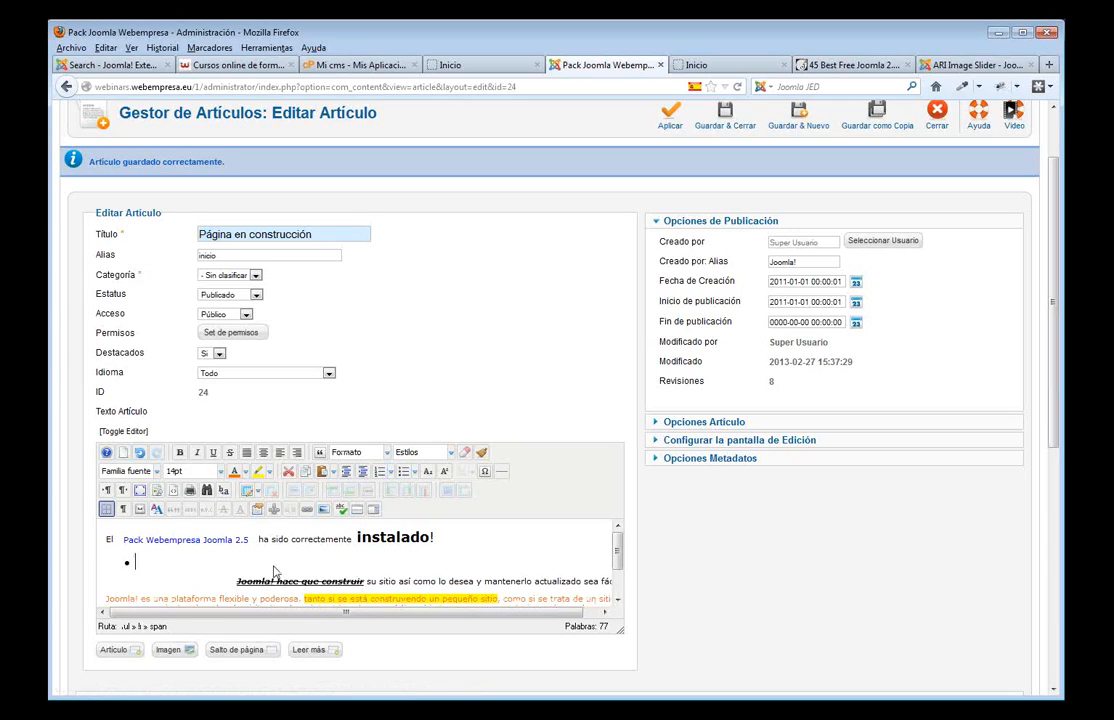
- Add '30€' after 'instalado!' using the special character map for the euro sign
click(474, 542)
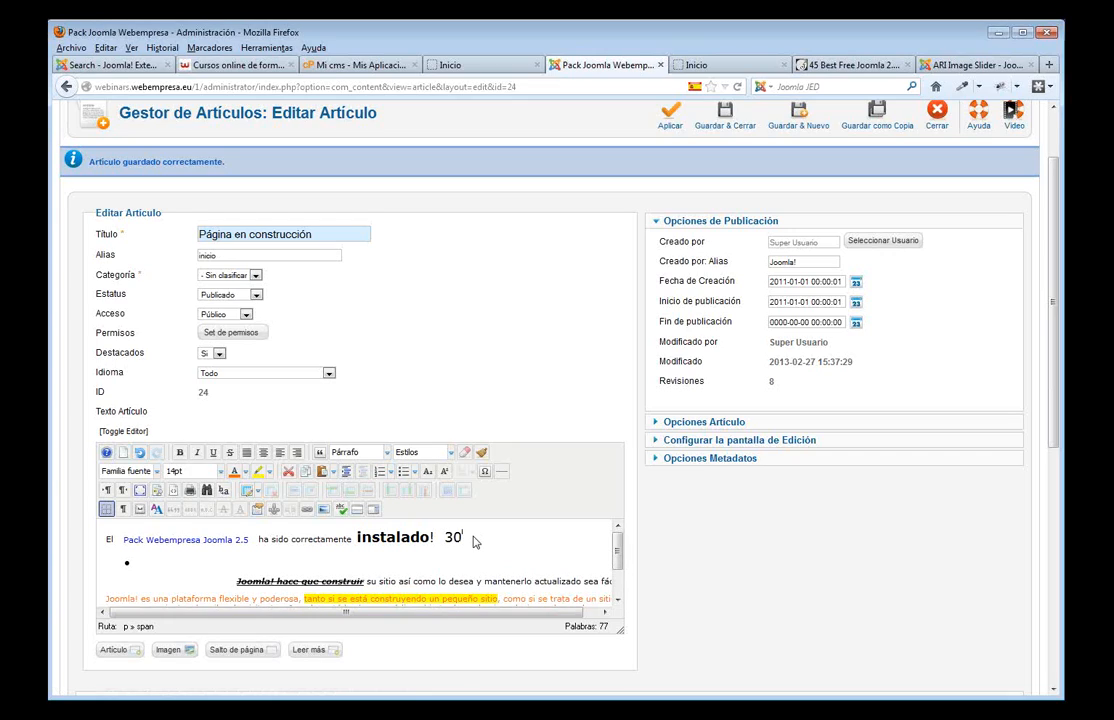
click(485, 472)
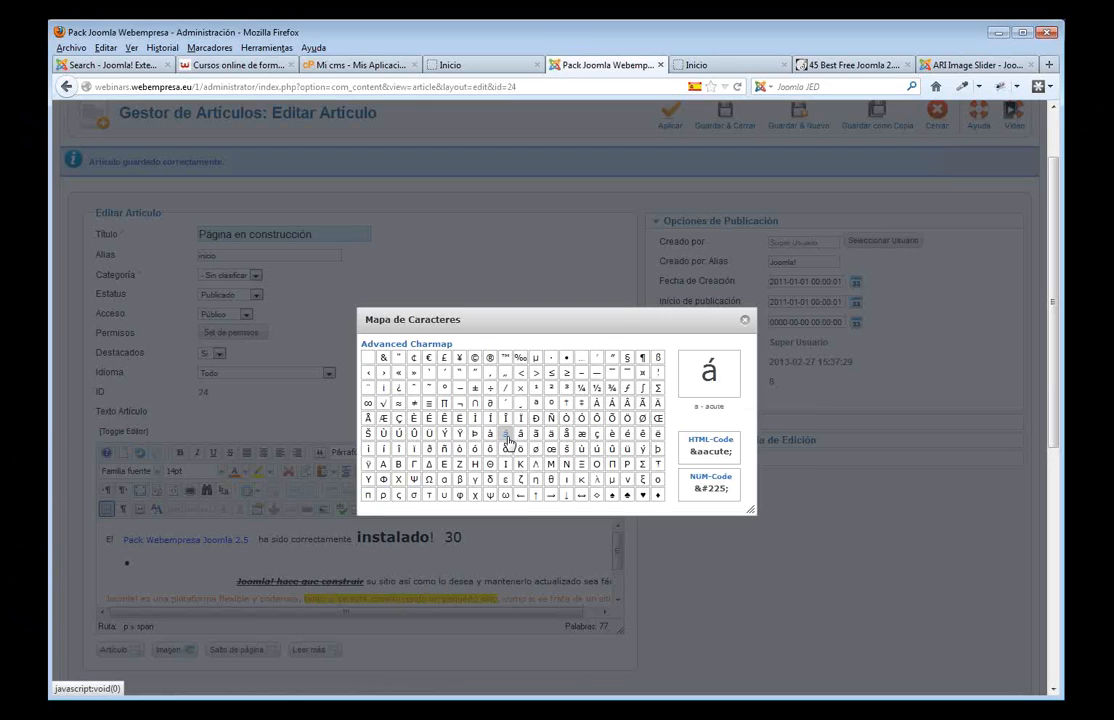
click(429, 358)
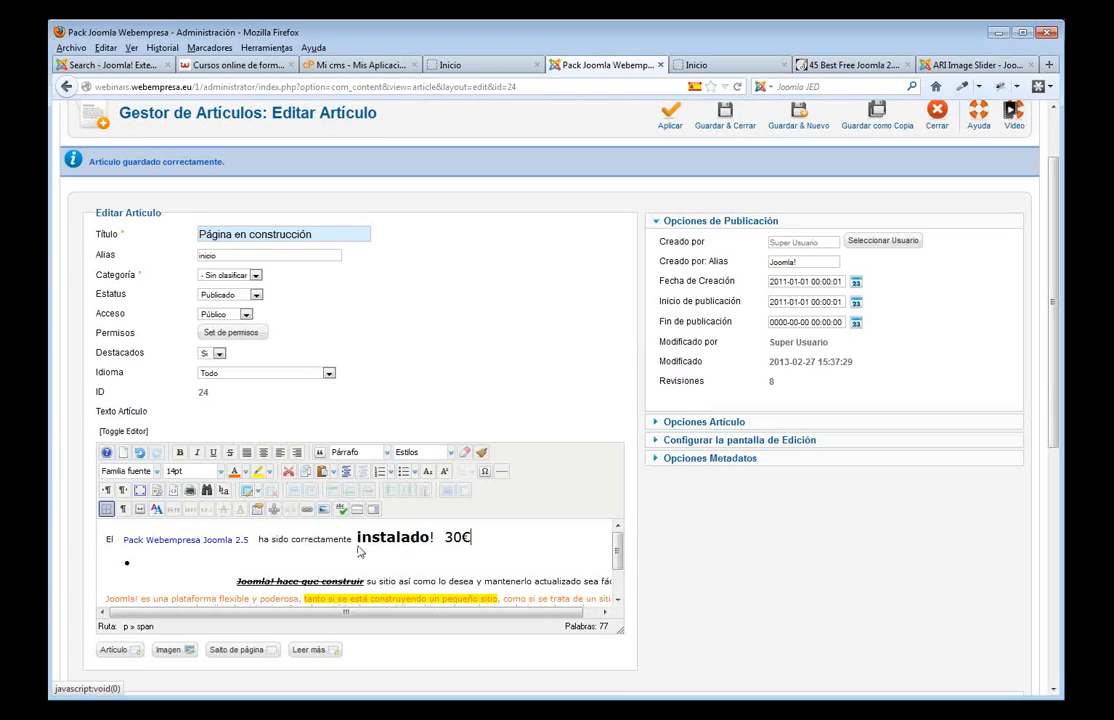
- Remove the bullet from the empty line so it becomes a plain paragraph
click(169, 566)
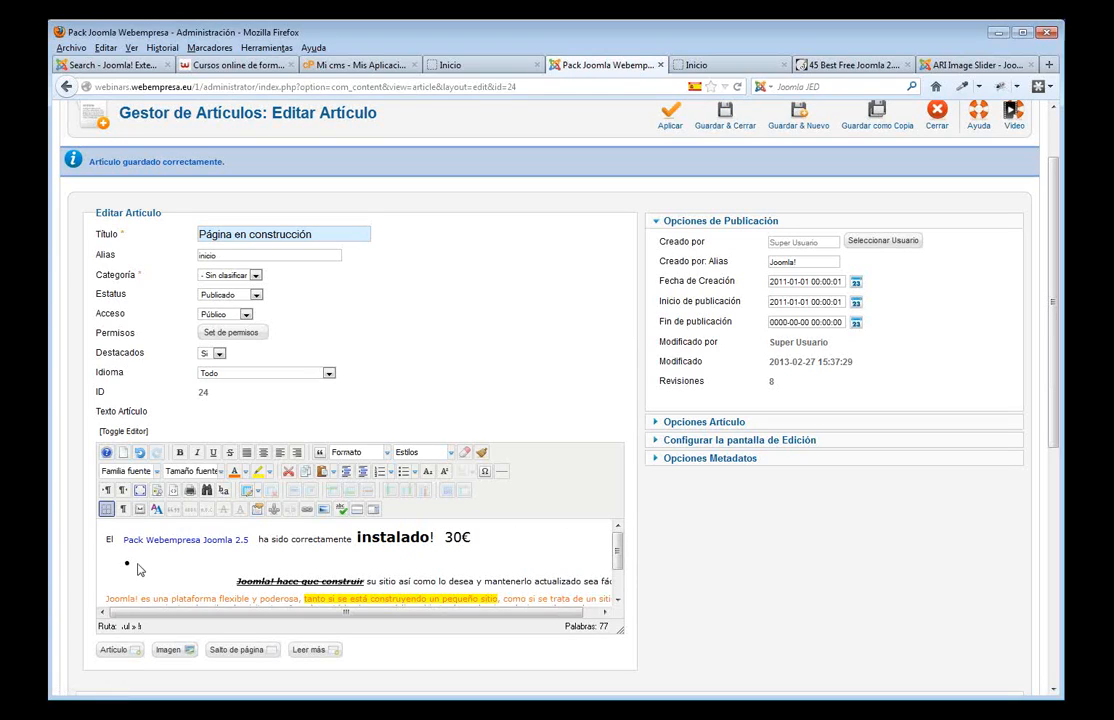
click(487, 542)
key(Return)
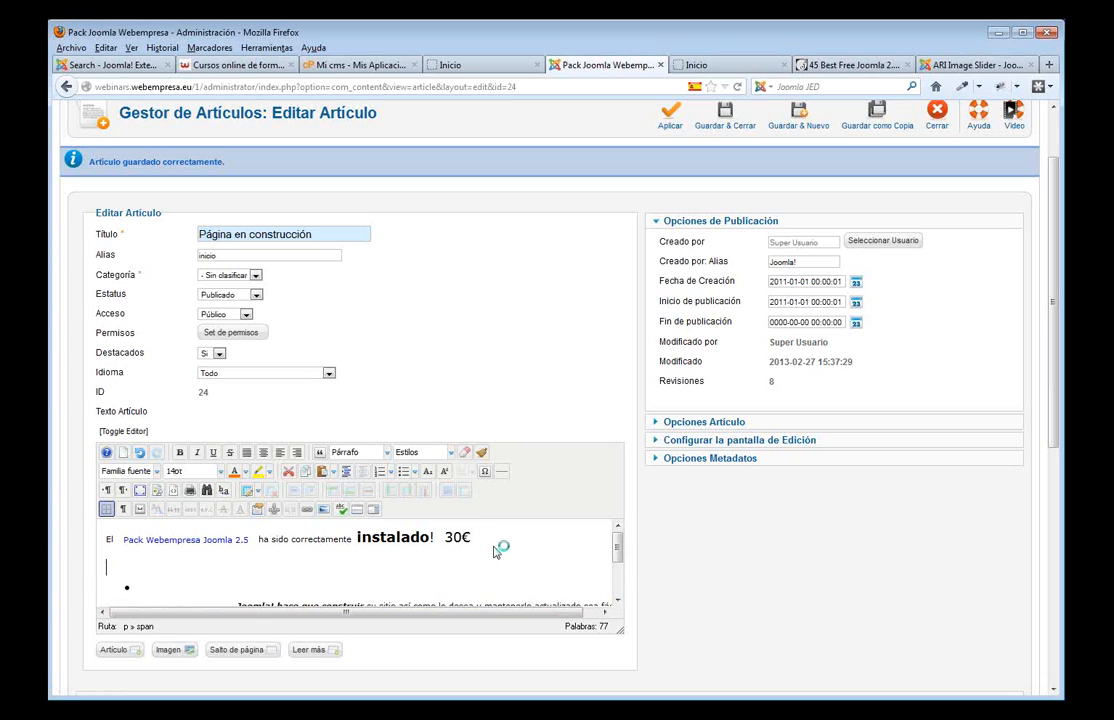
key(Delete)
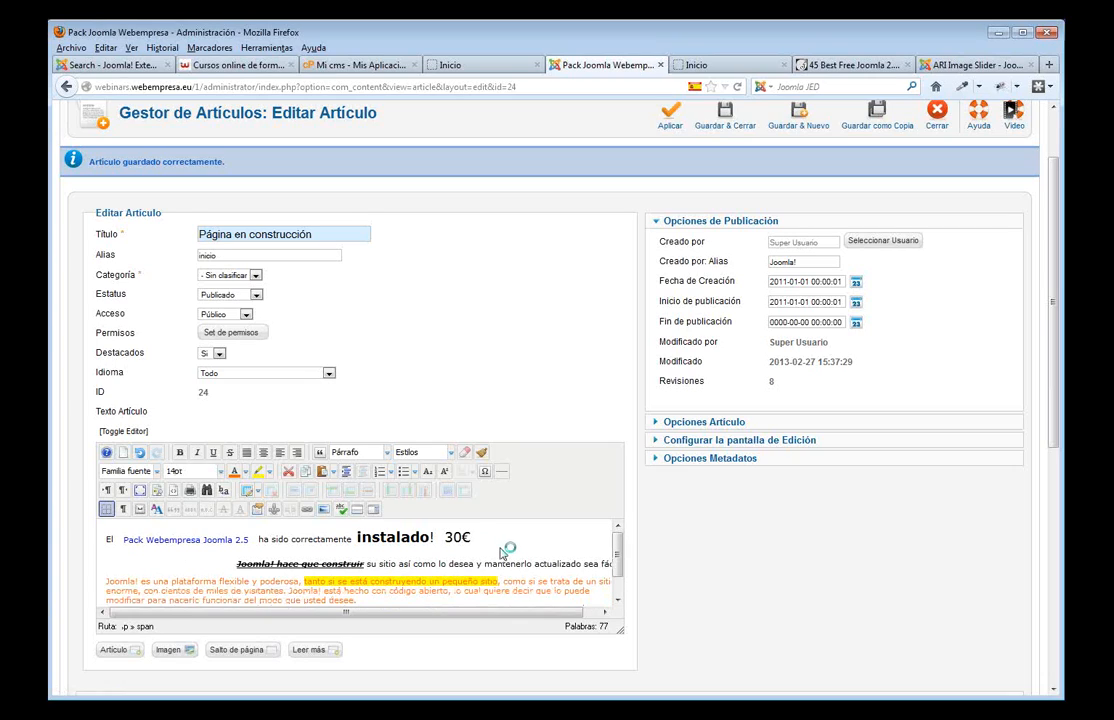
key(BackSpace)
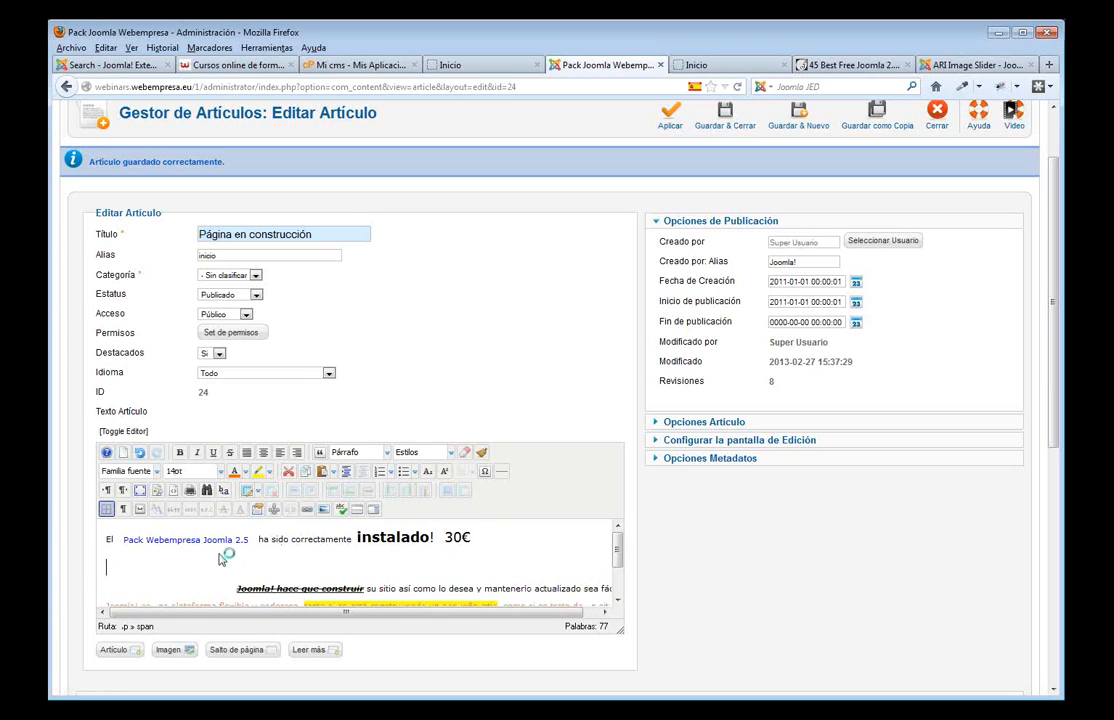
- Insert a two-by-two table 200 wide below the 30€ line
click(249, 493)
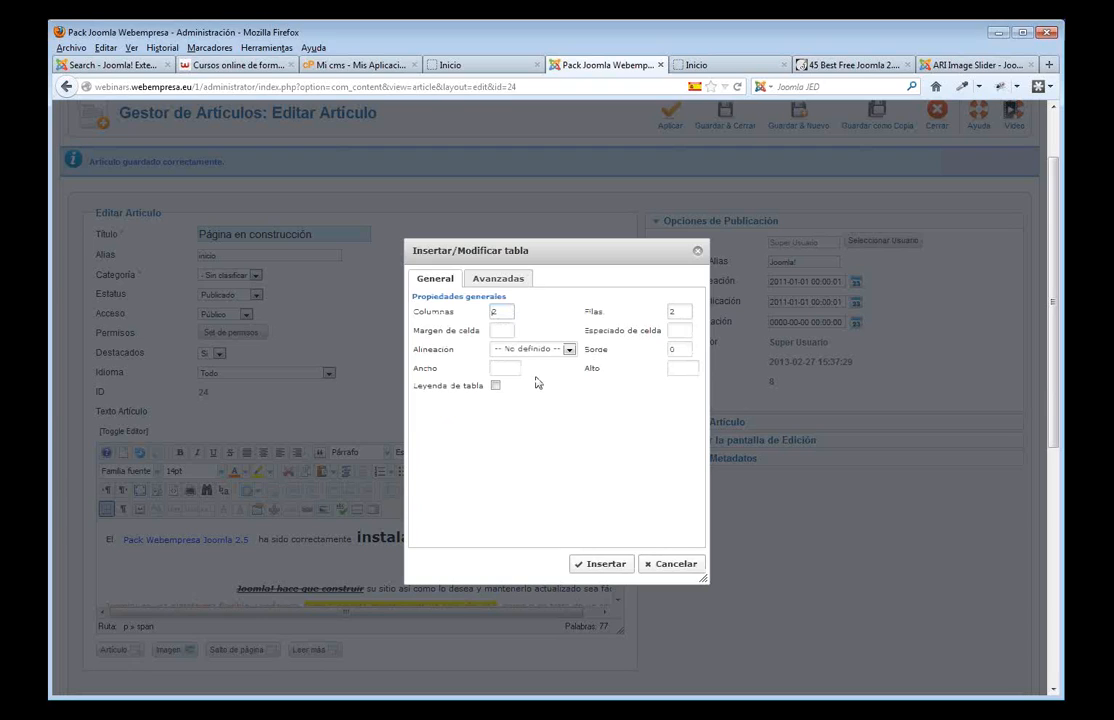
text(200)
click(603, 564)
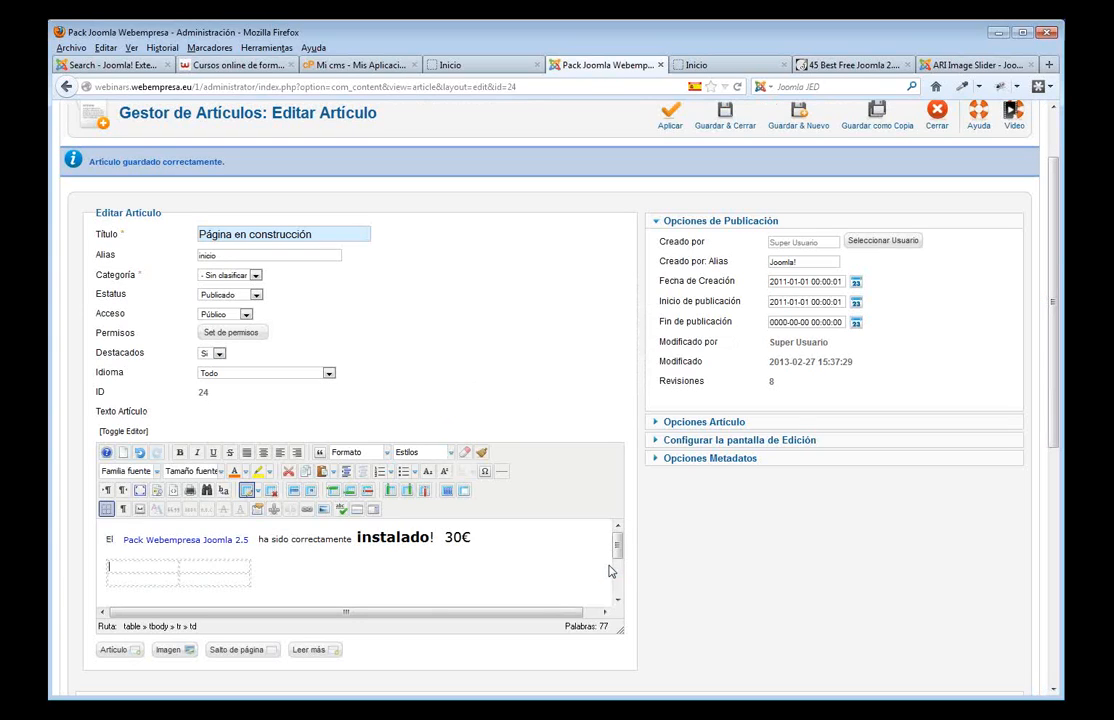
- Fill the cells with gfgdfg, dgfdfgfd, gdfgfcgfcg and dfgfdgdfgdf, then apply the article
click(170, 567)
text(gfgdfg)
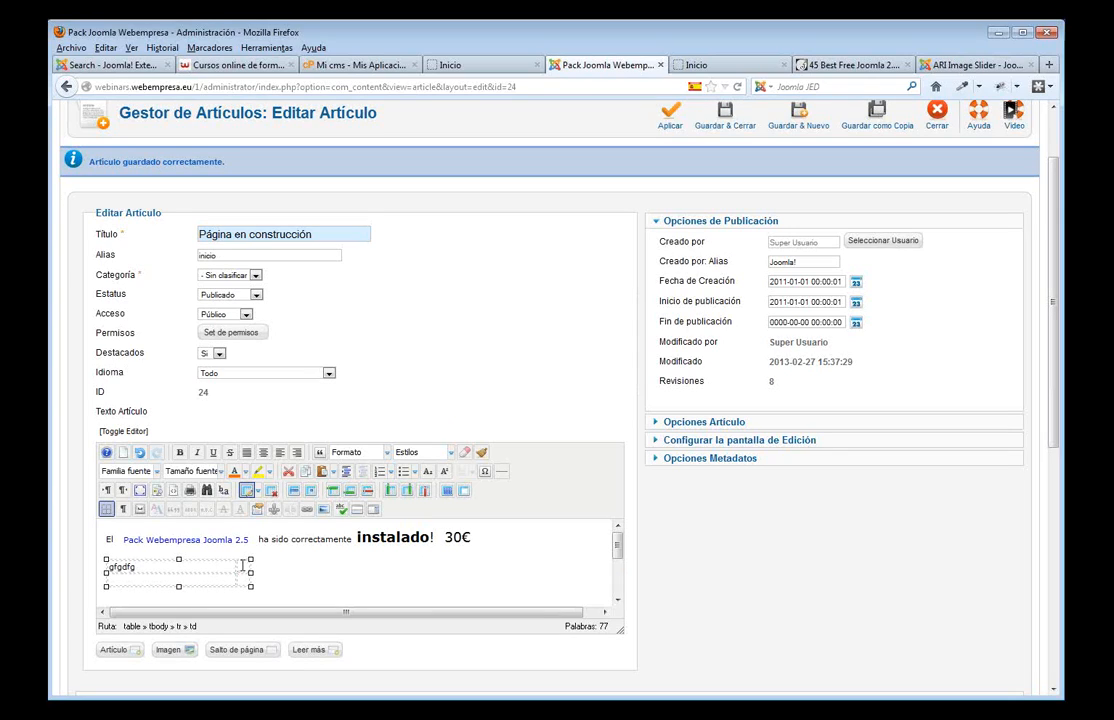
click(190, 567)
text(dgfdfgfd)
key(Tab)
text(gdfgfcgfcg)
key(Tab)
text(dfgfdgdfgdf)
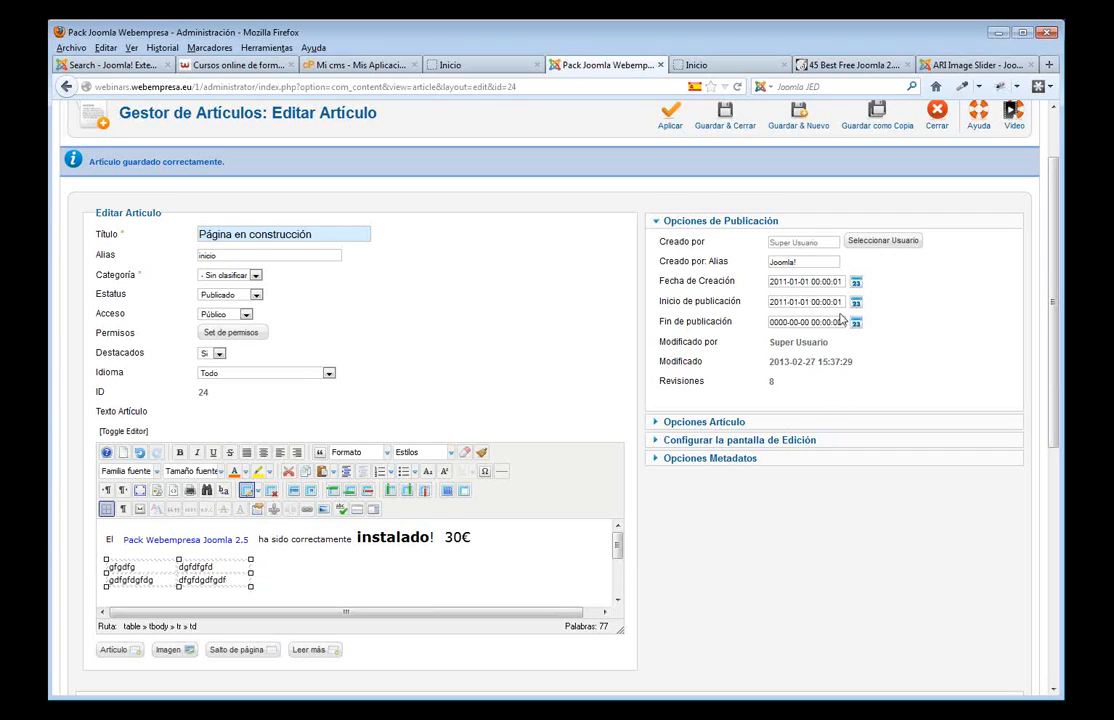
scroll(733, 278, up, 2)
click(671, 200)
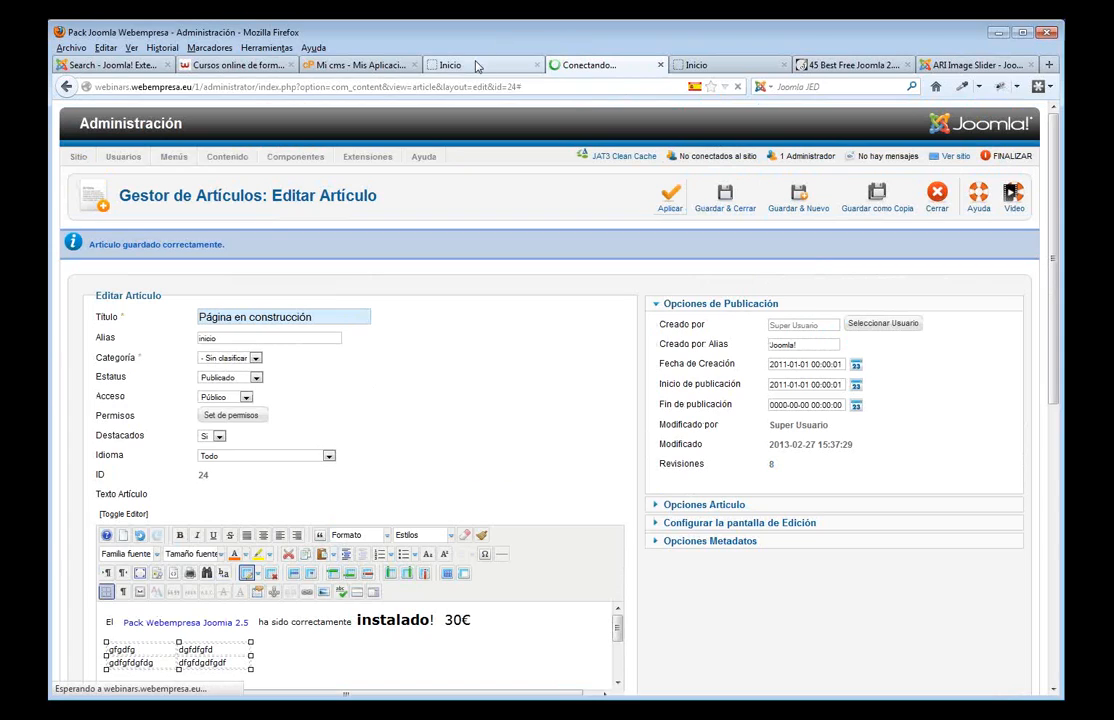
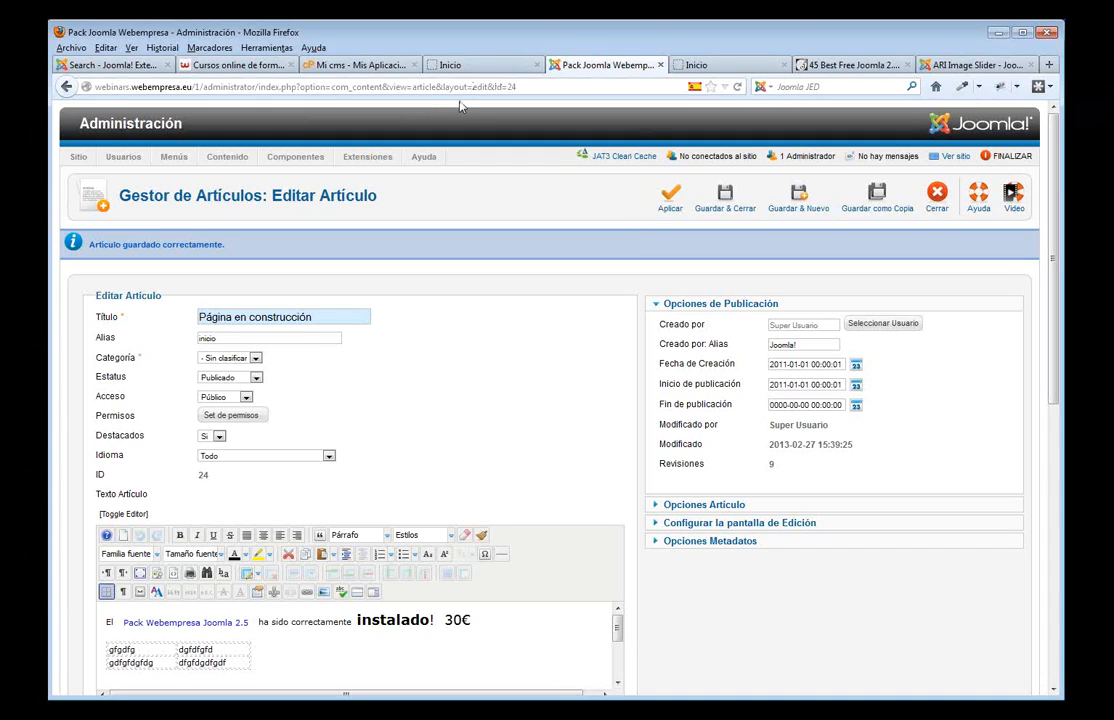
- Refresh the site's front page to check the latest article version
scroll(385, 246, down, 5)
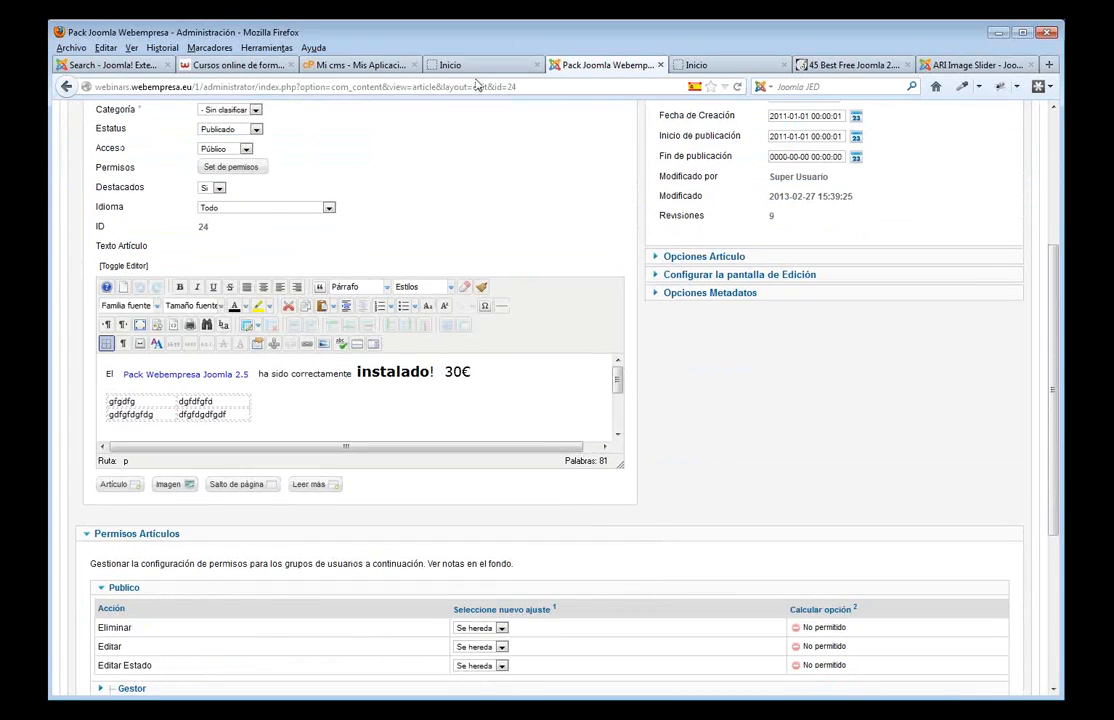
click(472, 66)
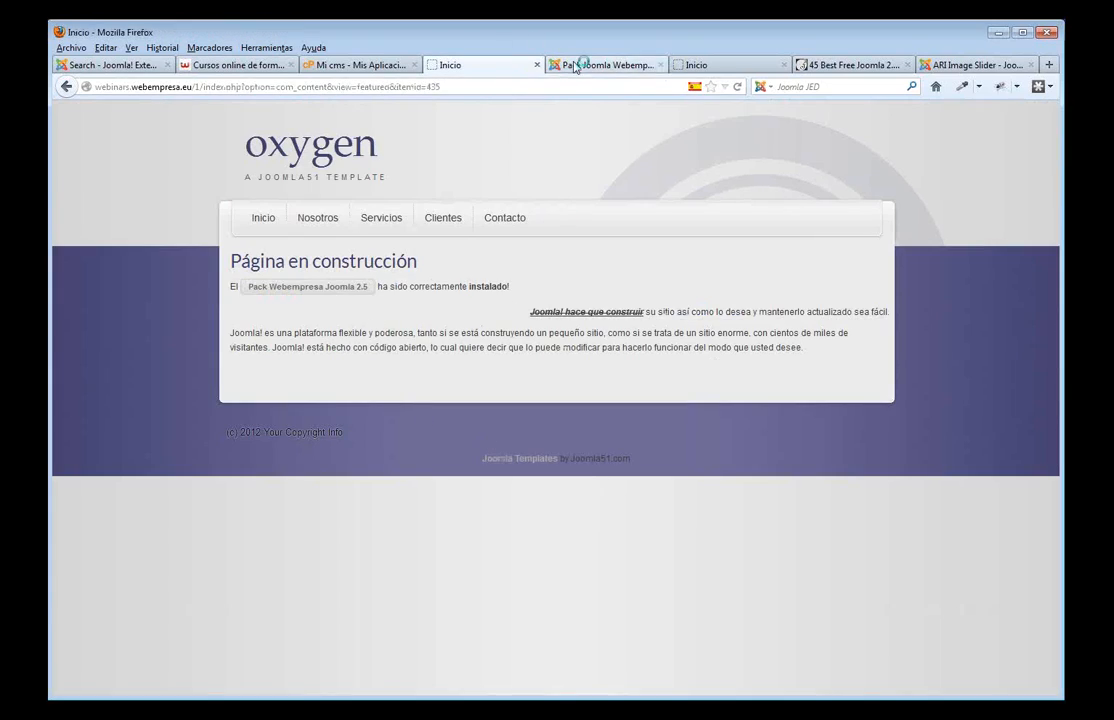
click(350, 288)
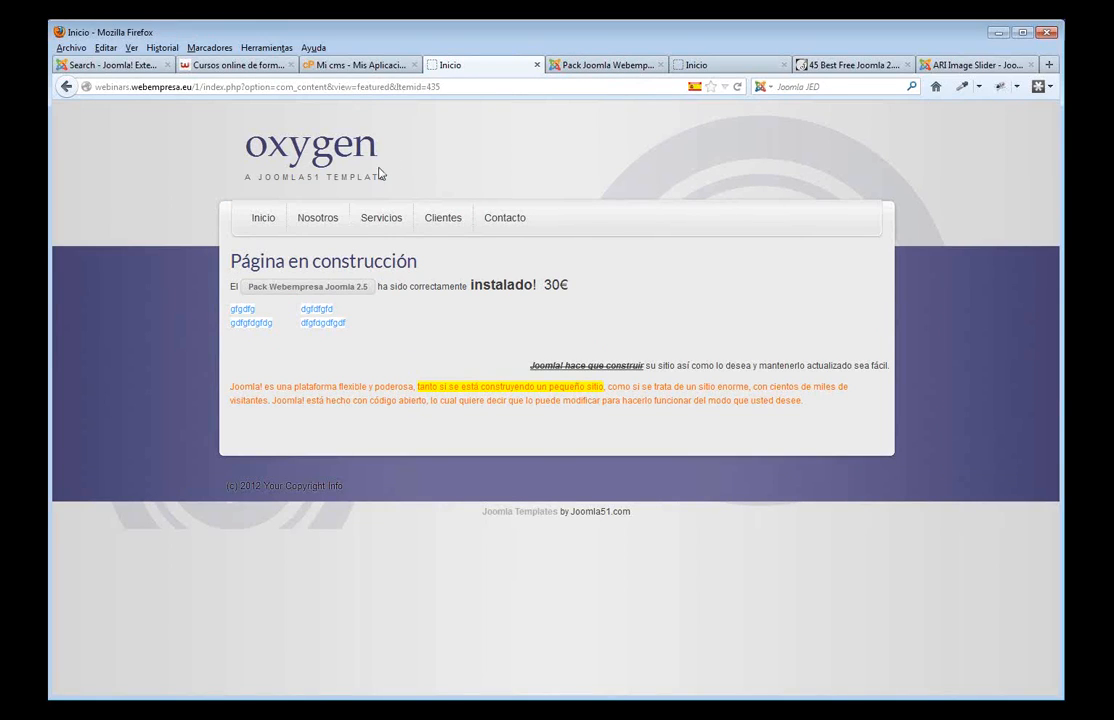
click(581, 67)
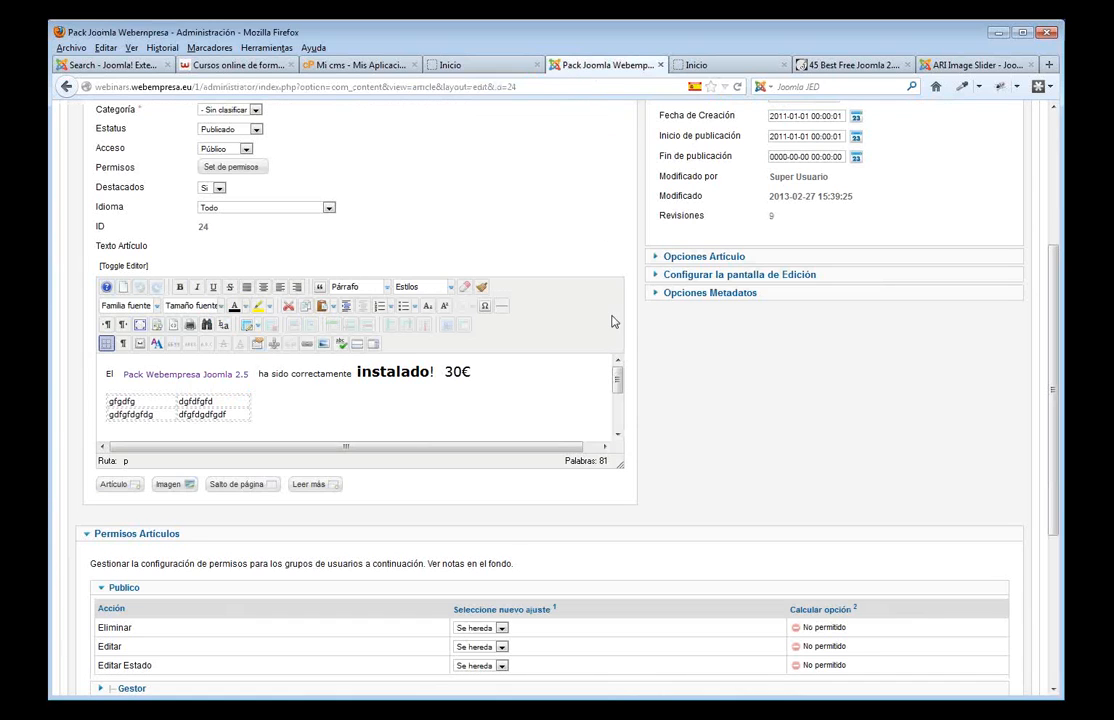
scroll(758, 361, up, 2)
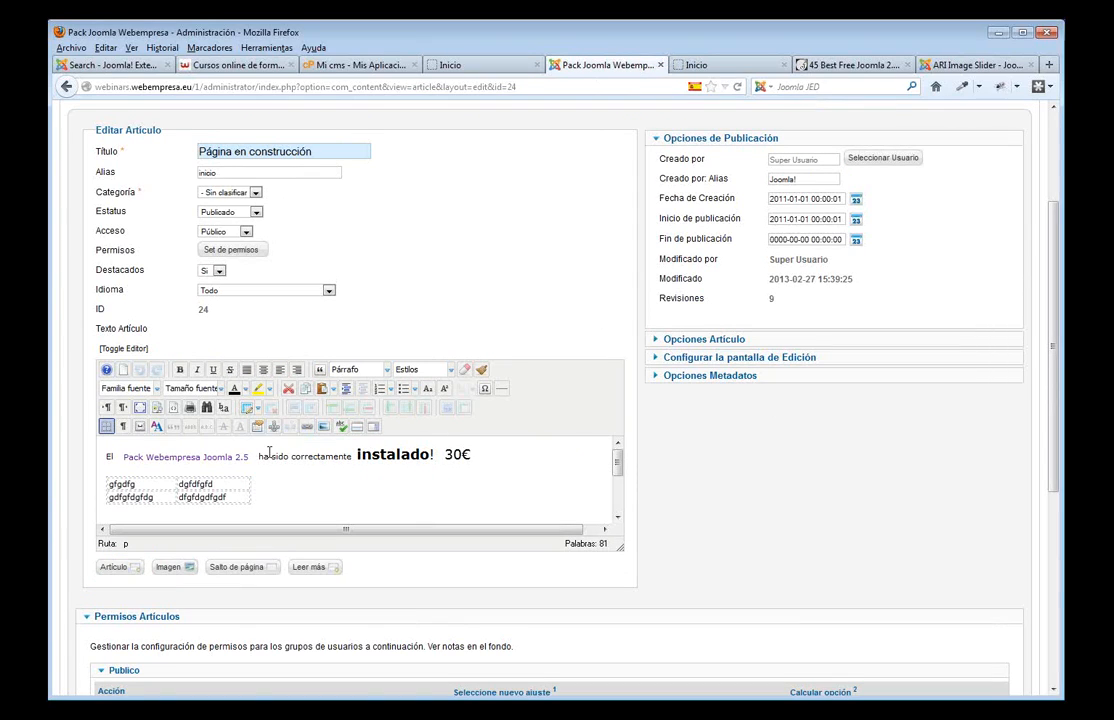
- Link the word 'correctamente' to the Contacto page under Menu Principal
double_click(335, 456)
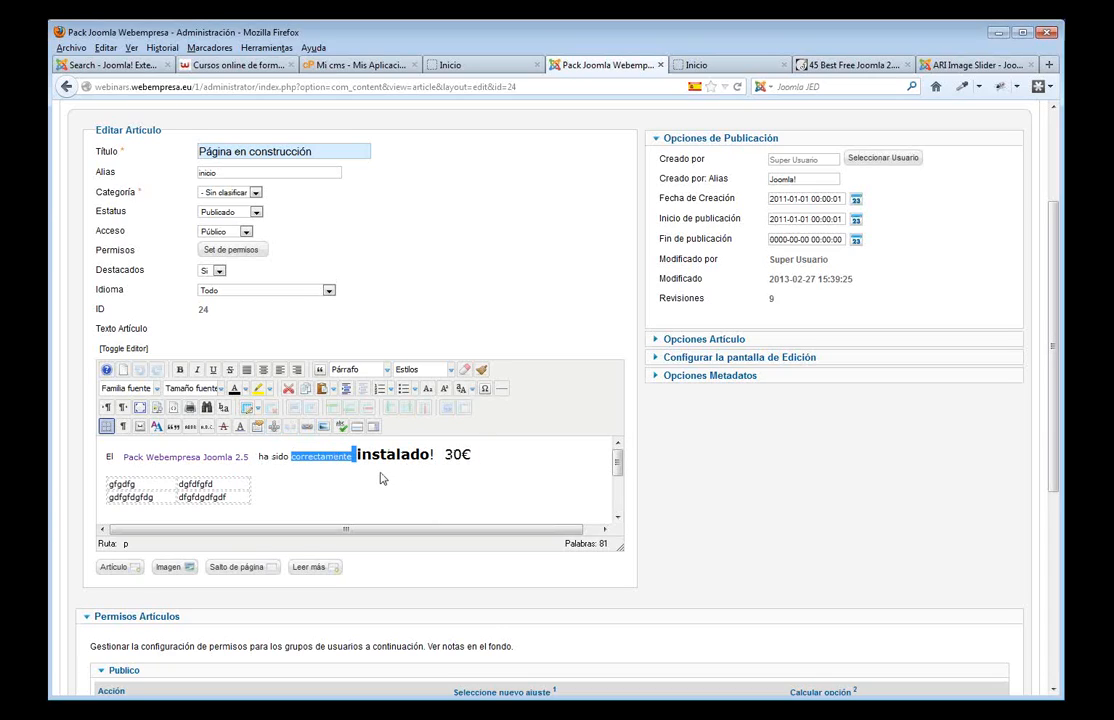
click(313, 470)
double_click(320, 456)
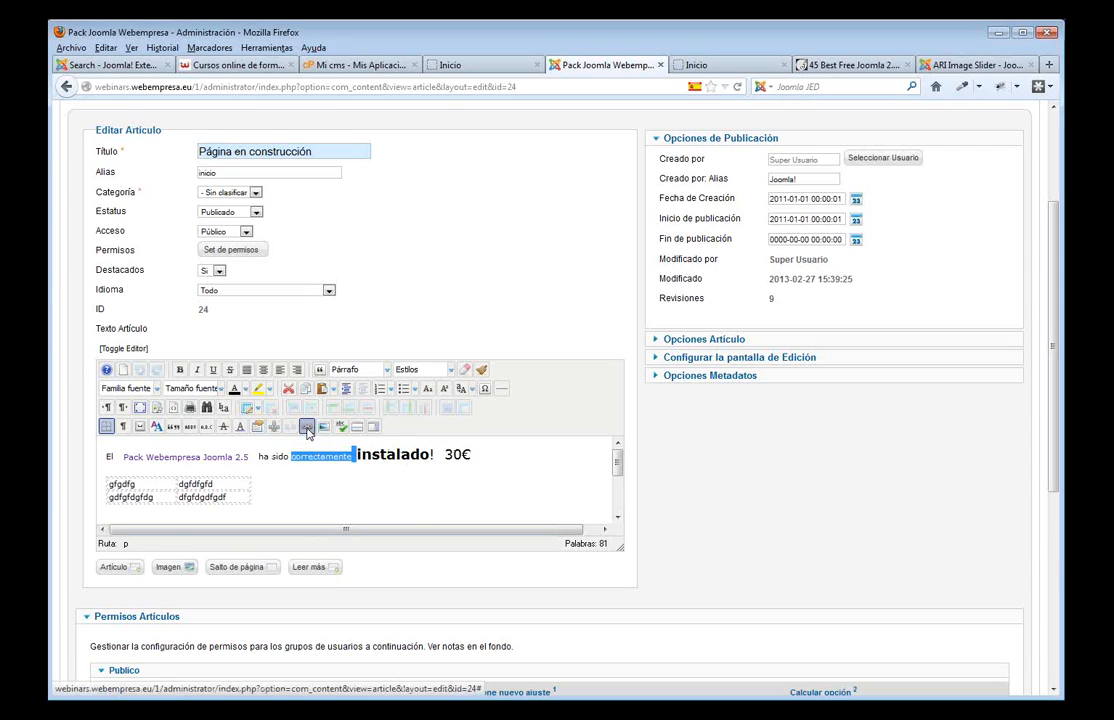
click(307, 429)
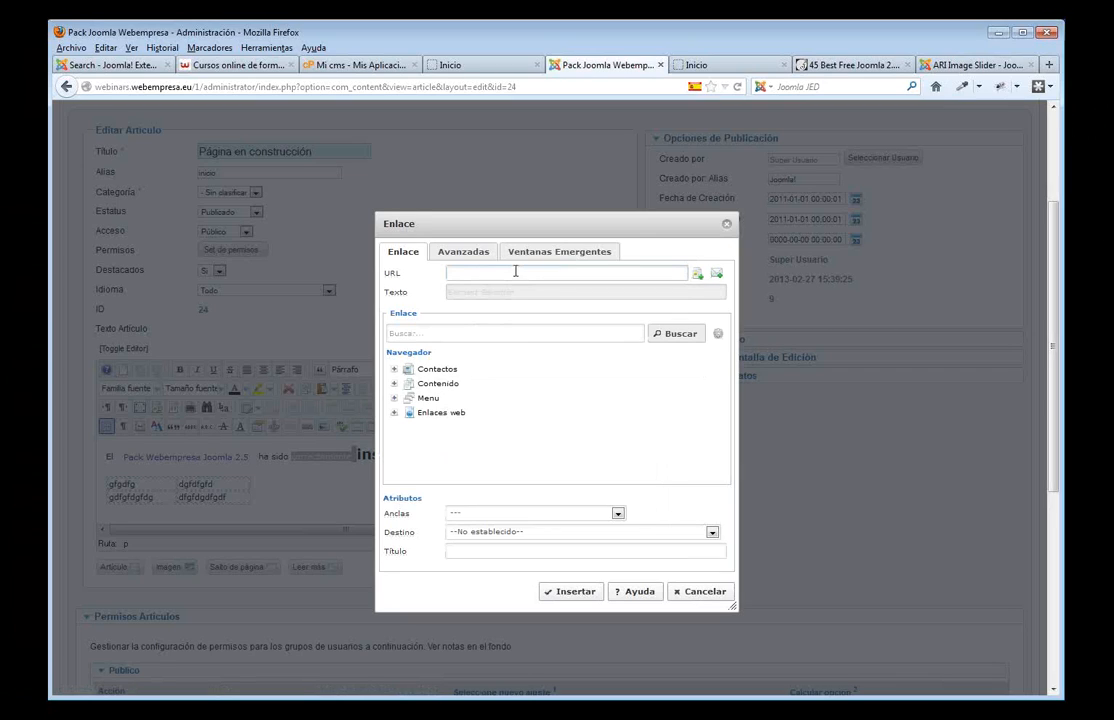
text(http)
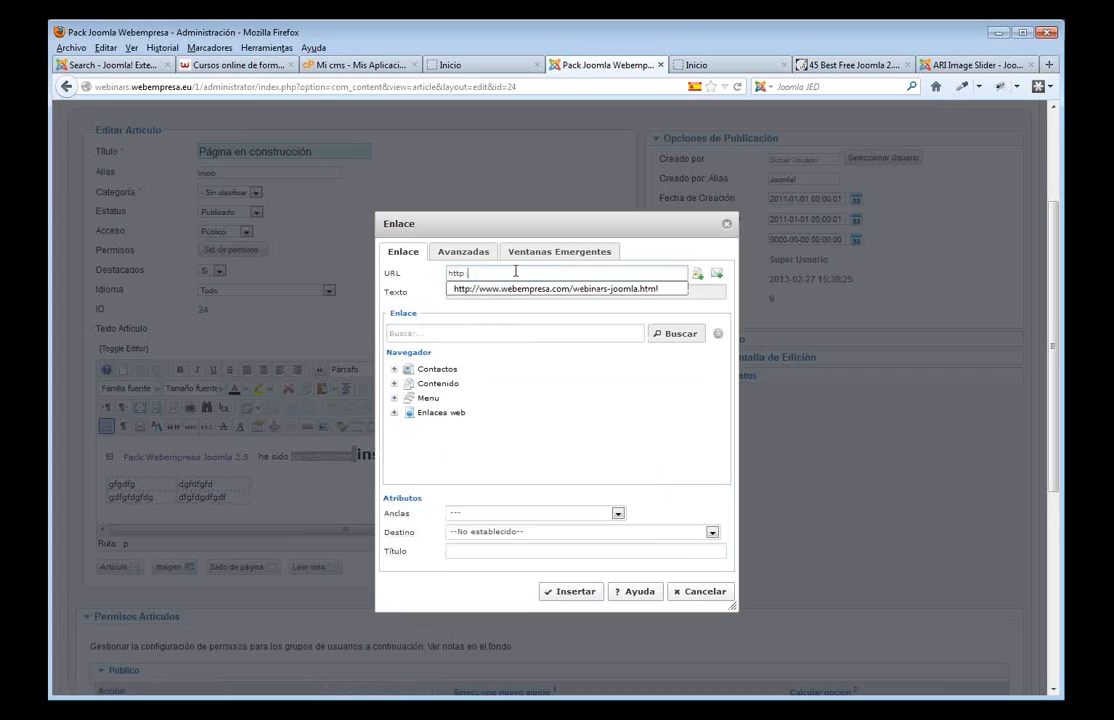
text(://)
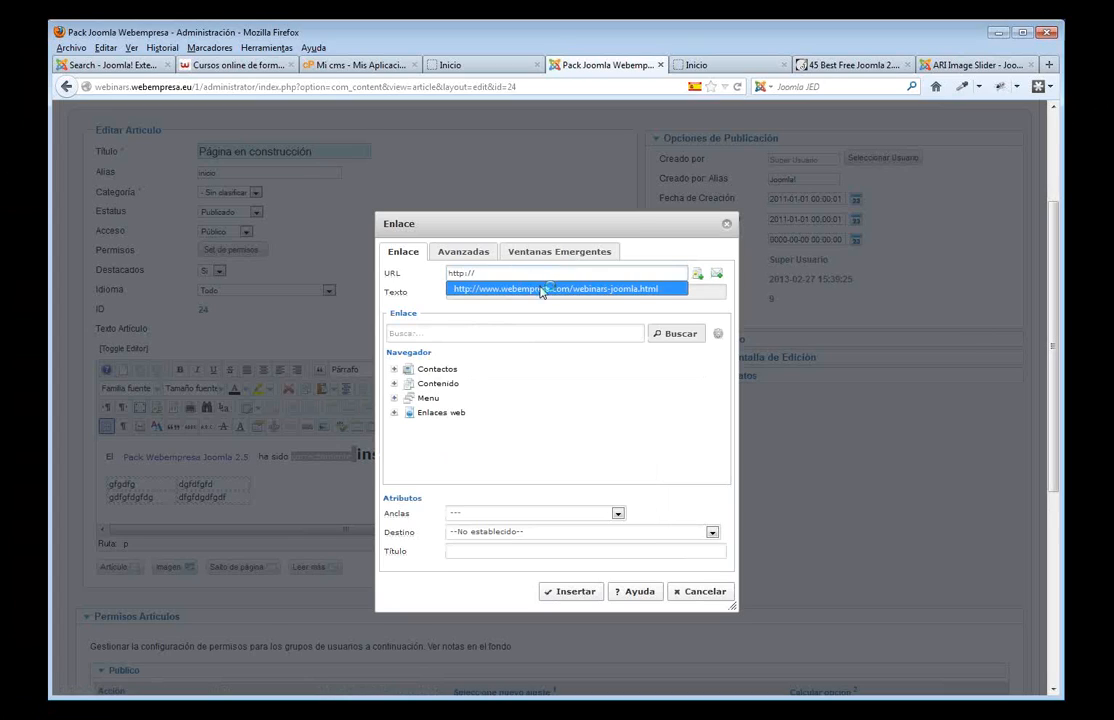
click(540, 288)
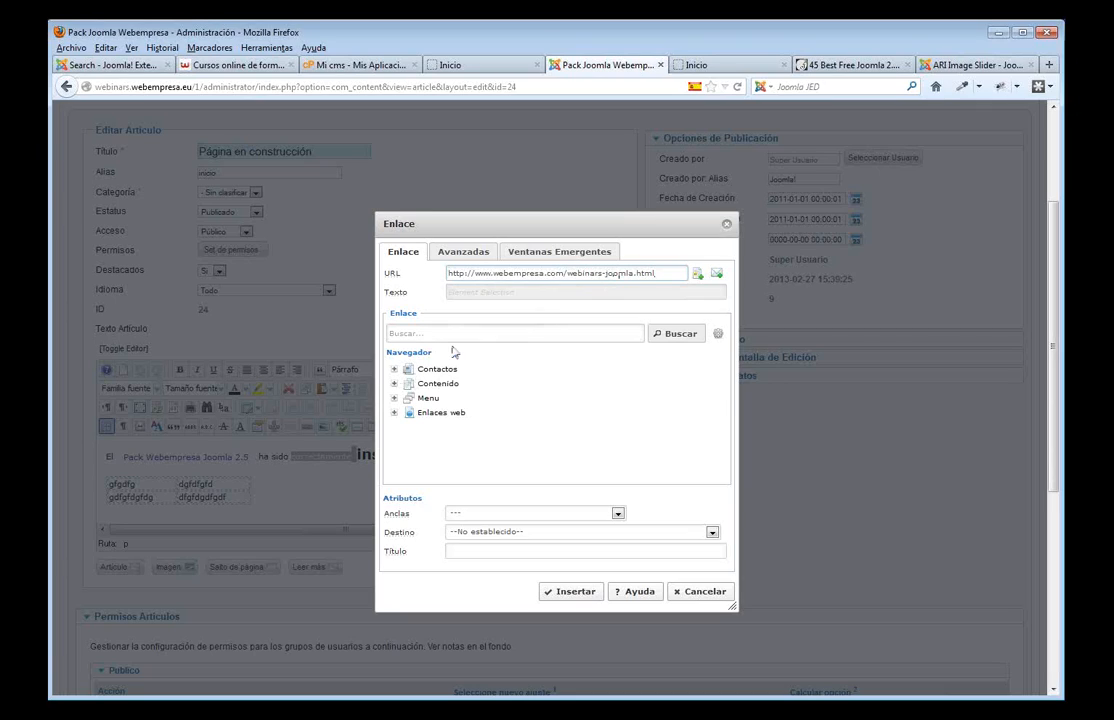
click(406, 413)
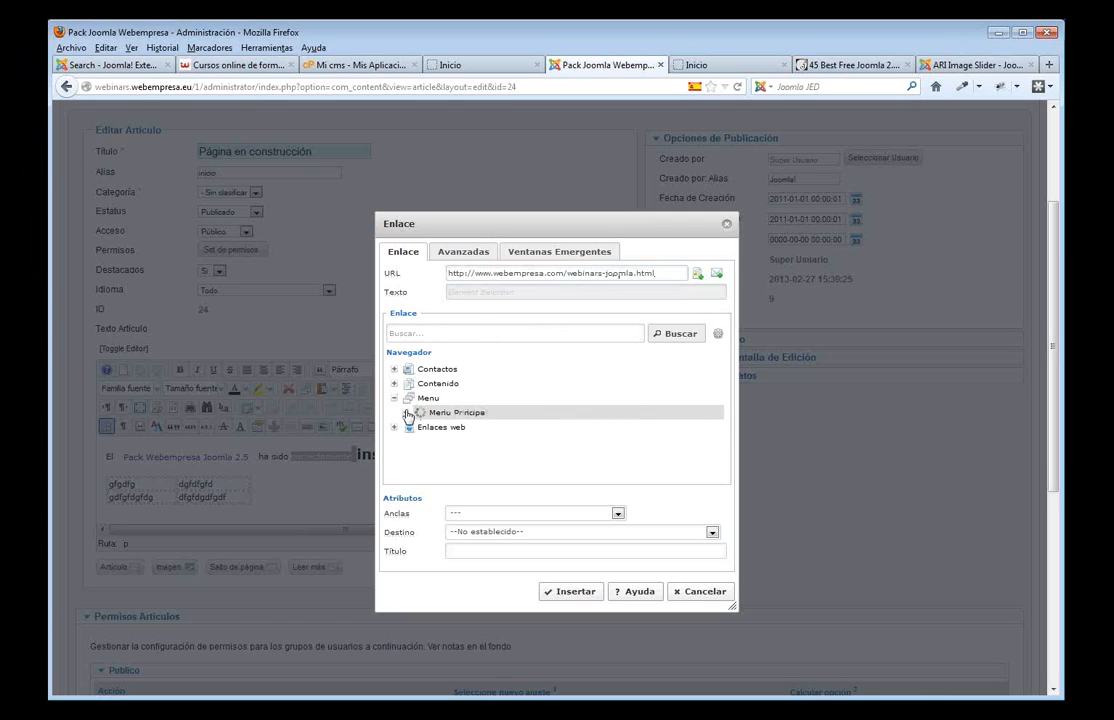
scroll(540, 457, down, 1)
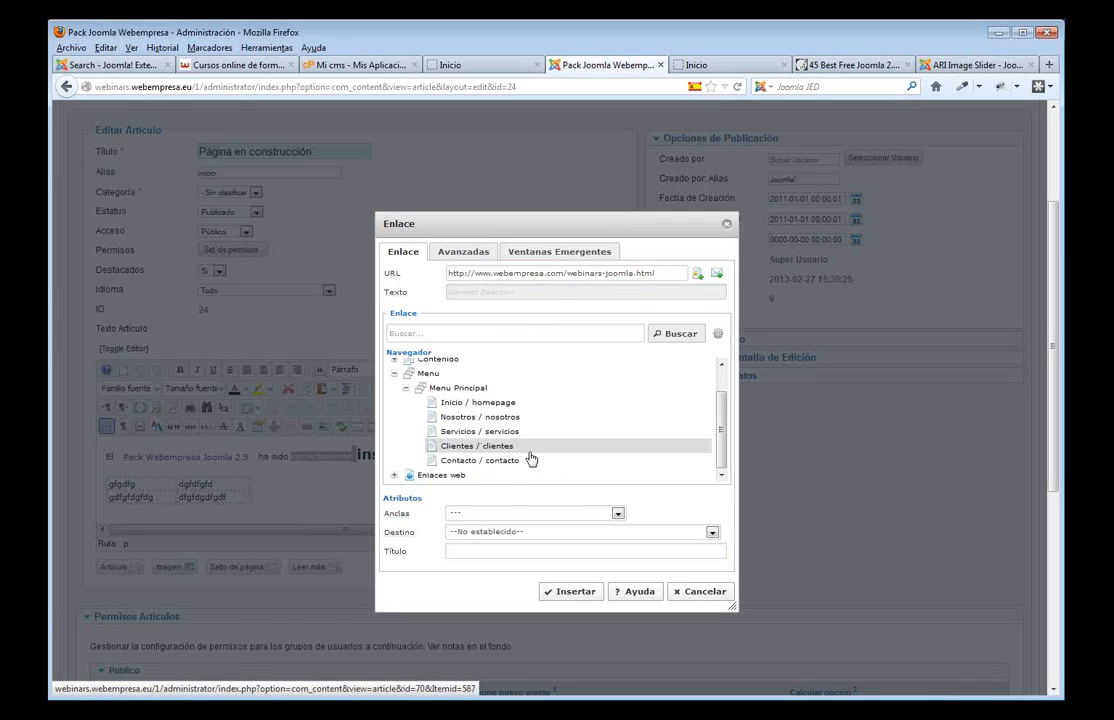
click(505, 461)
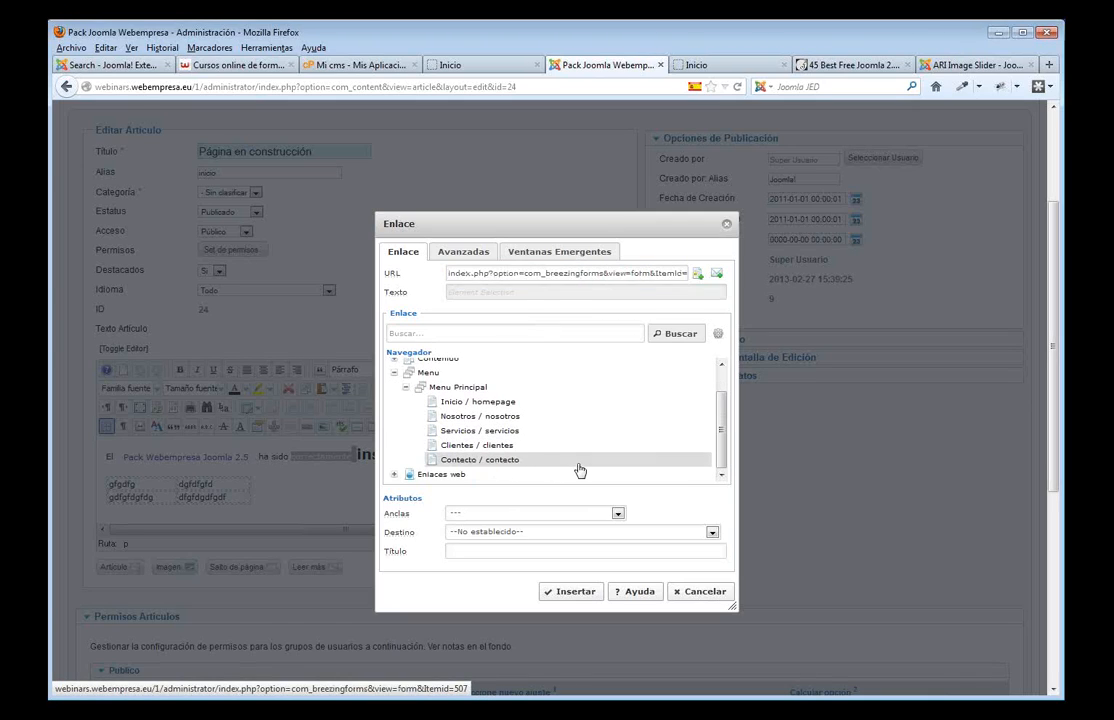
click(598, 591)
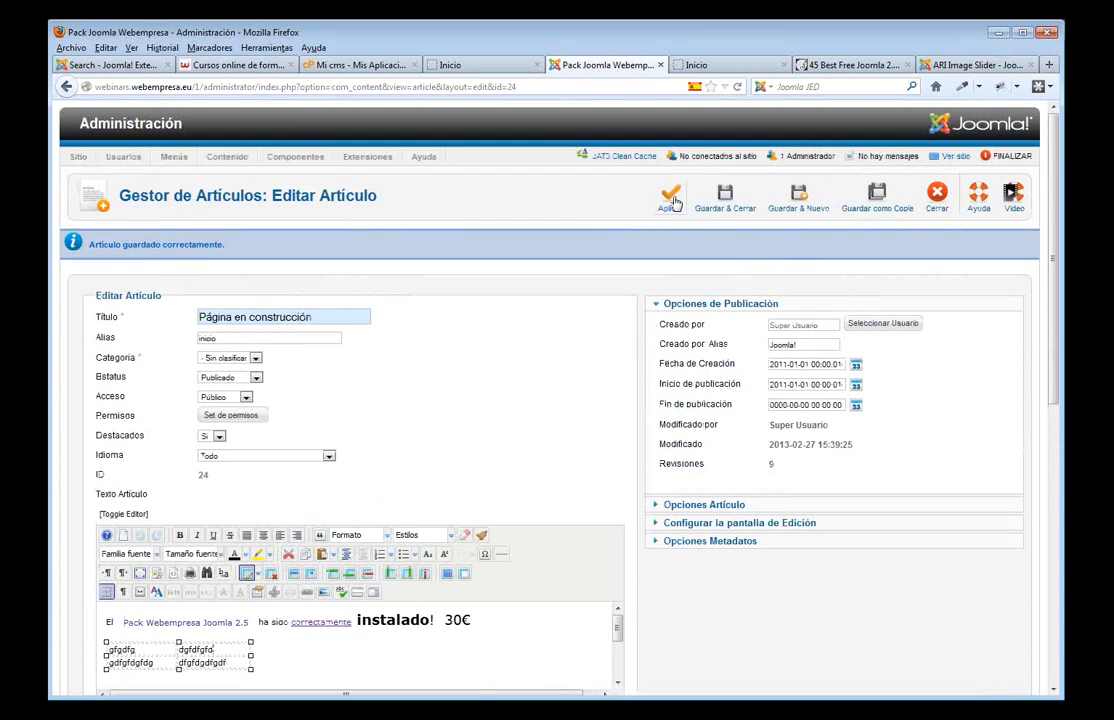
- Apply the article and test the 'correctamente' link on the reloaded front page
click(670, 197)
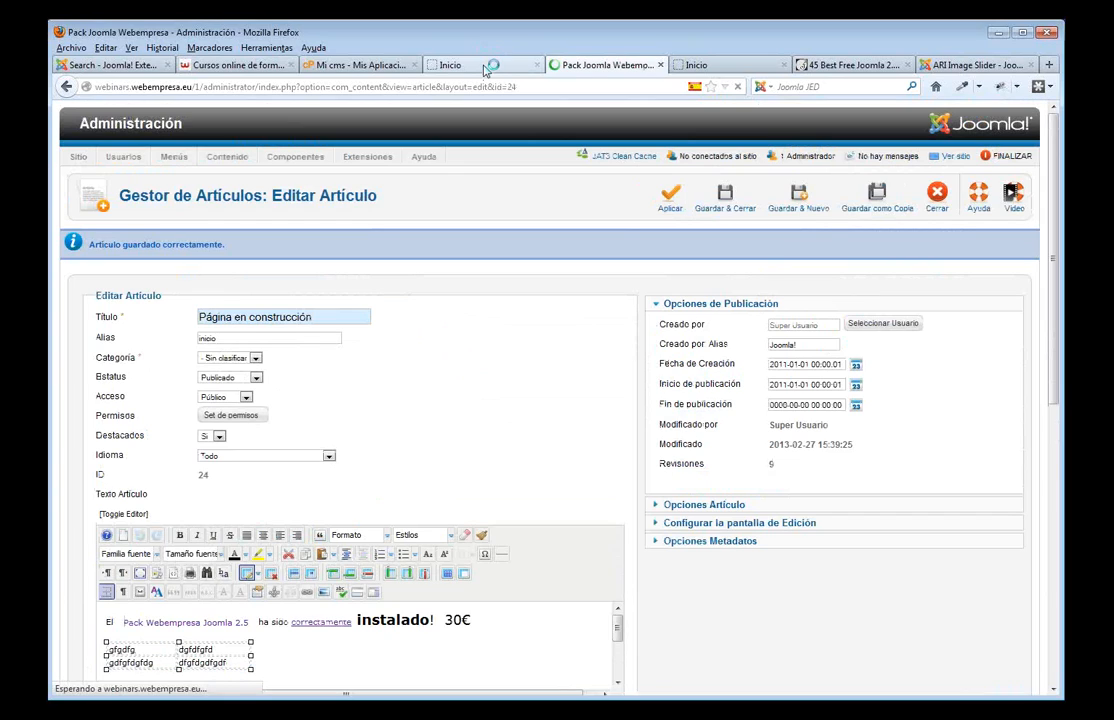
click(485, 66)
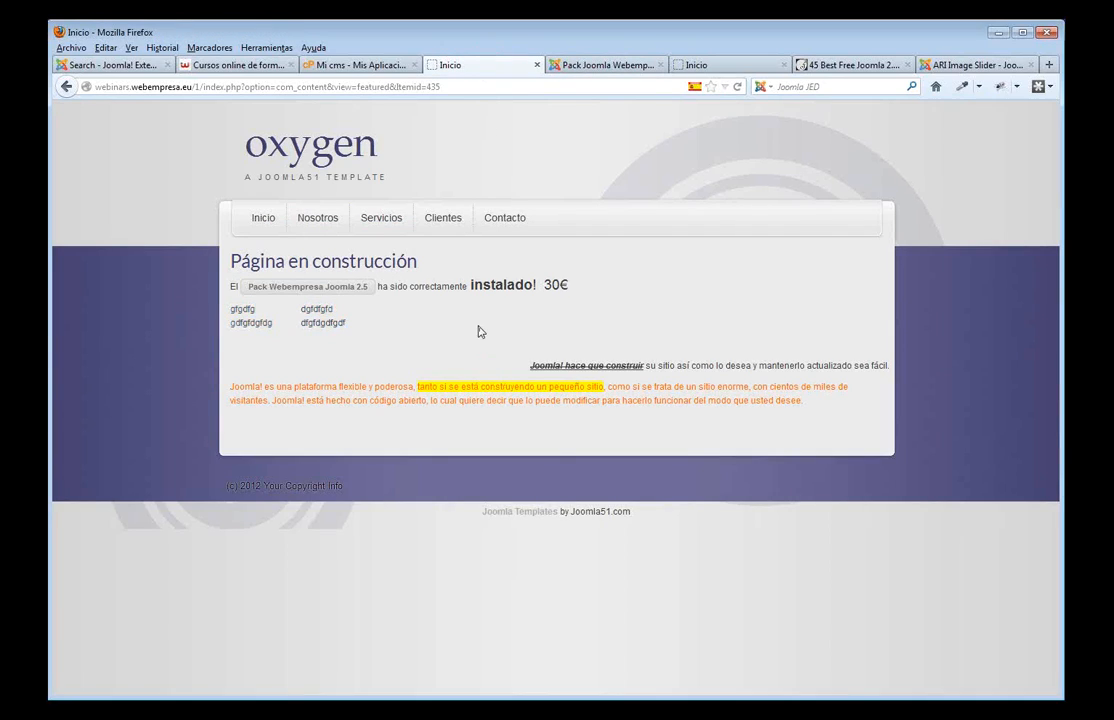
key(F5)
click(449, 291)
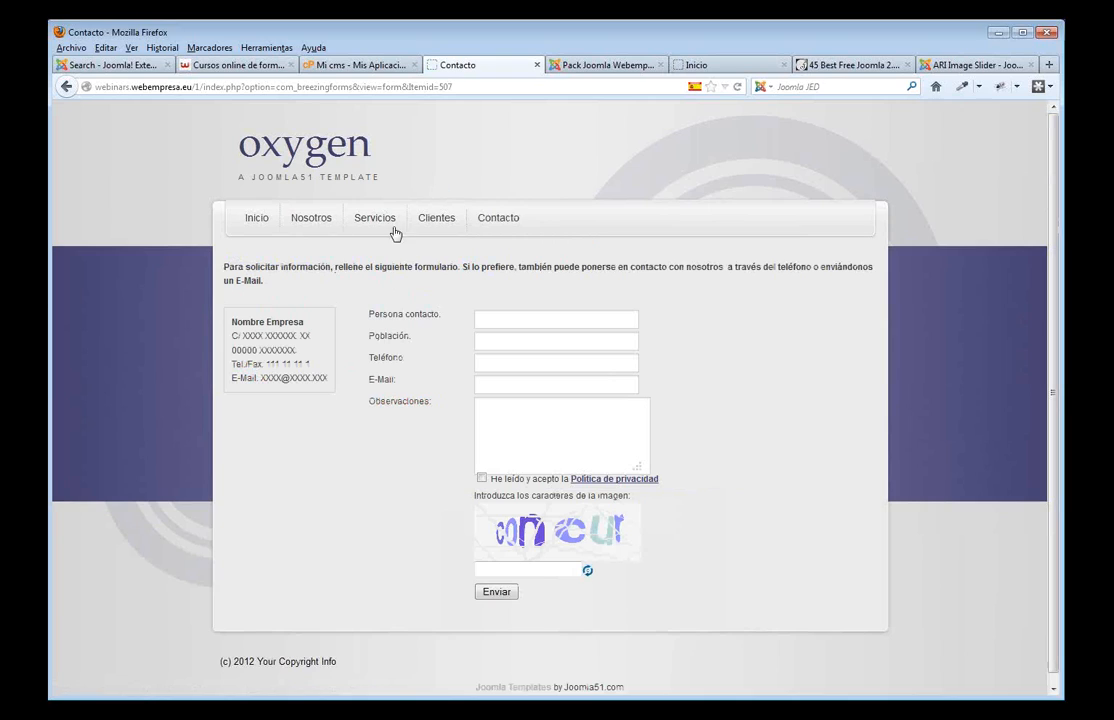
click(257, 218)
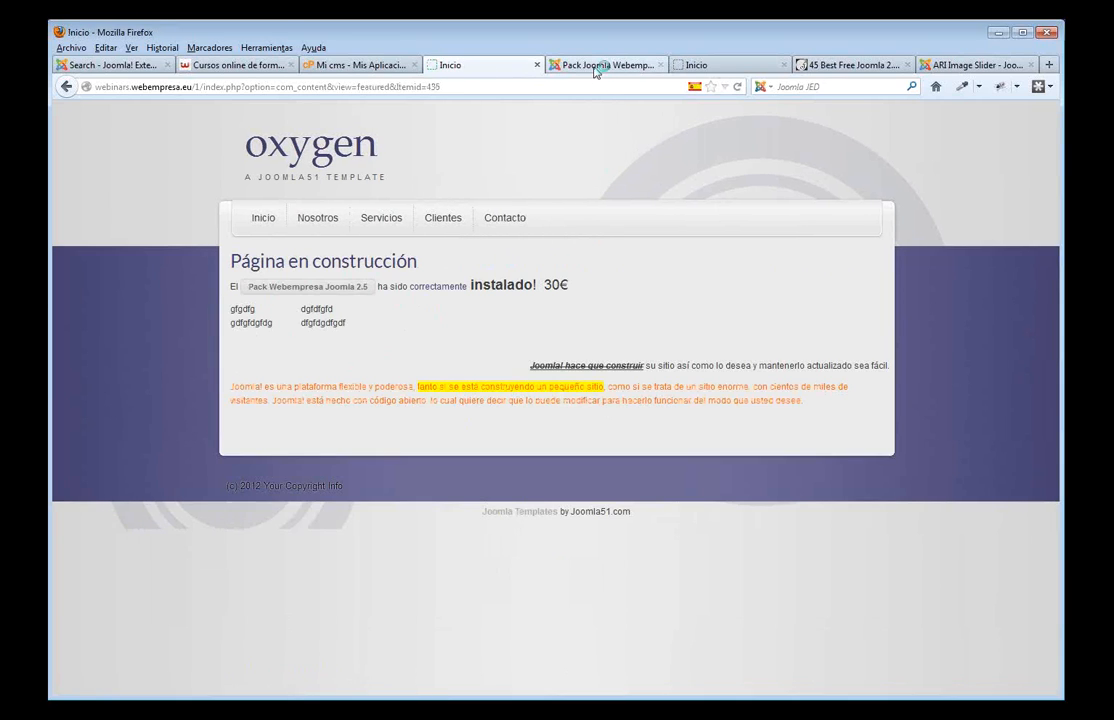
click(596, 66)
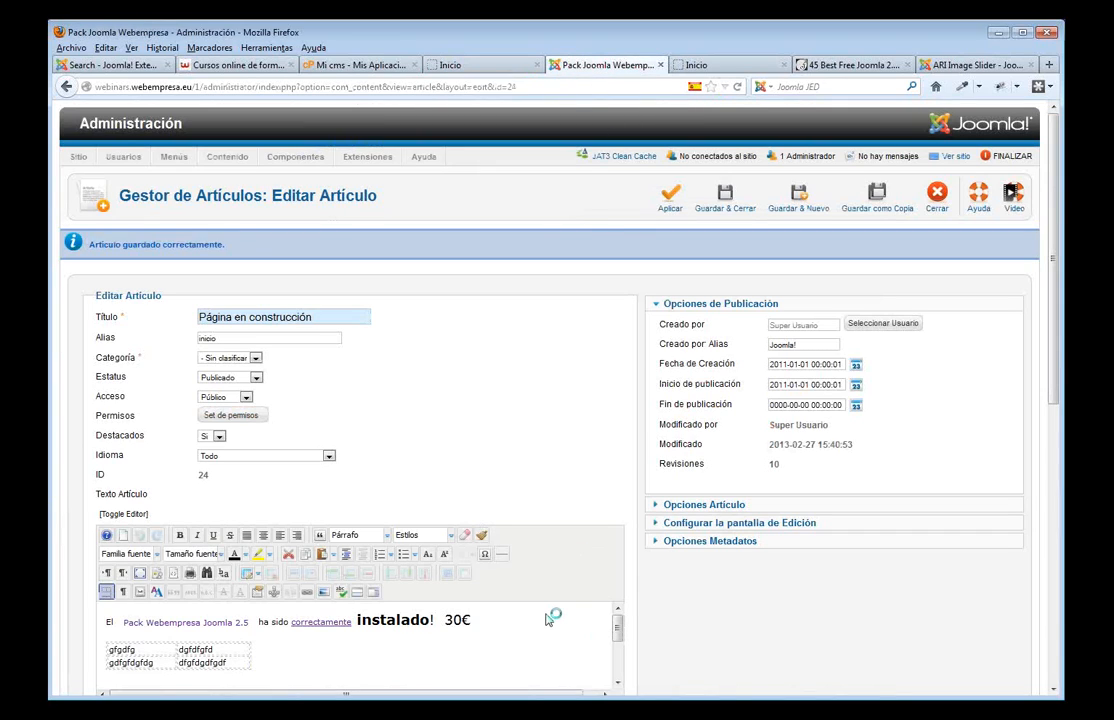
- Retitle the article 'Presentación' and empty the 'inicio' alias
scroll(546, 620, down, 5)
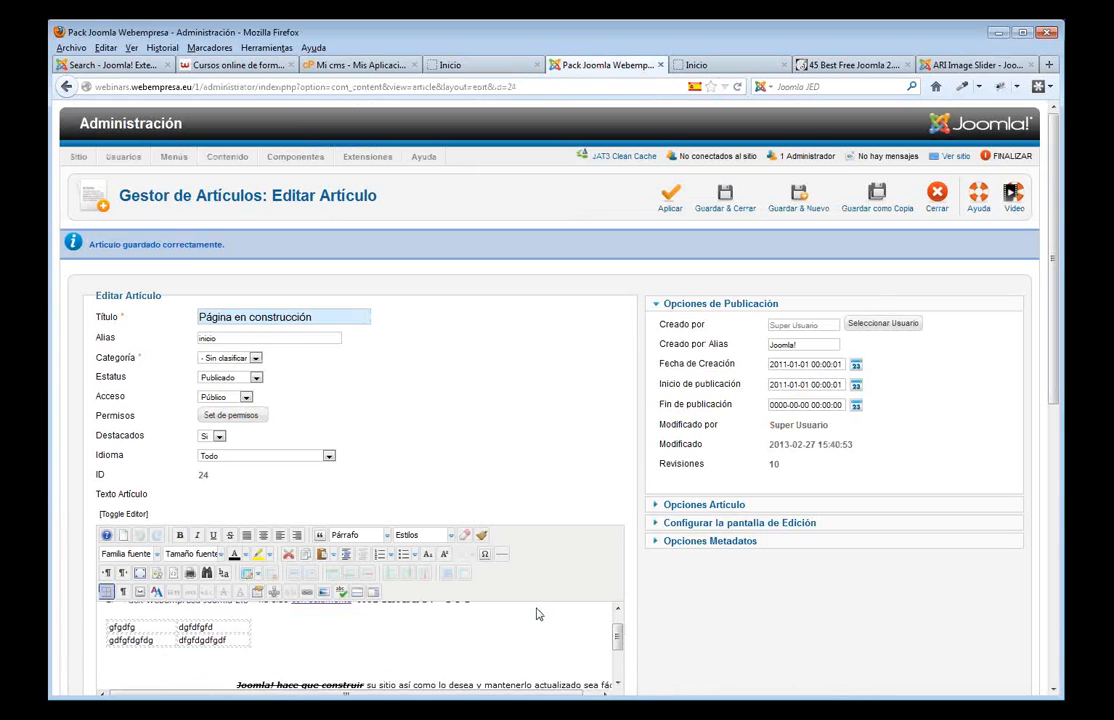
drag(318, 317, 200, 316)
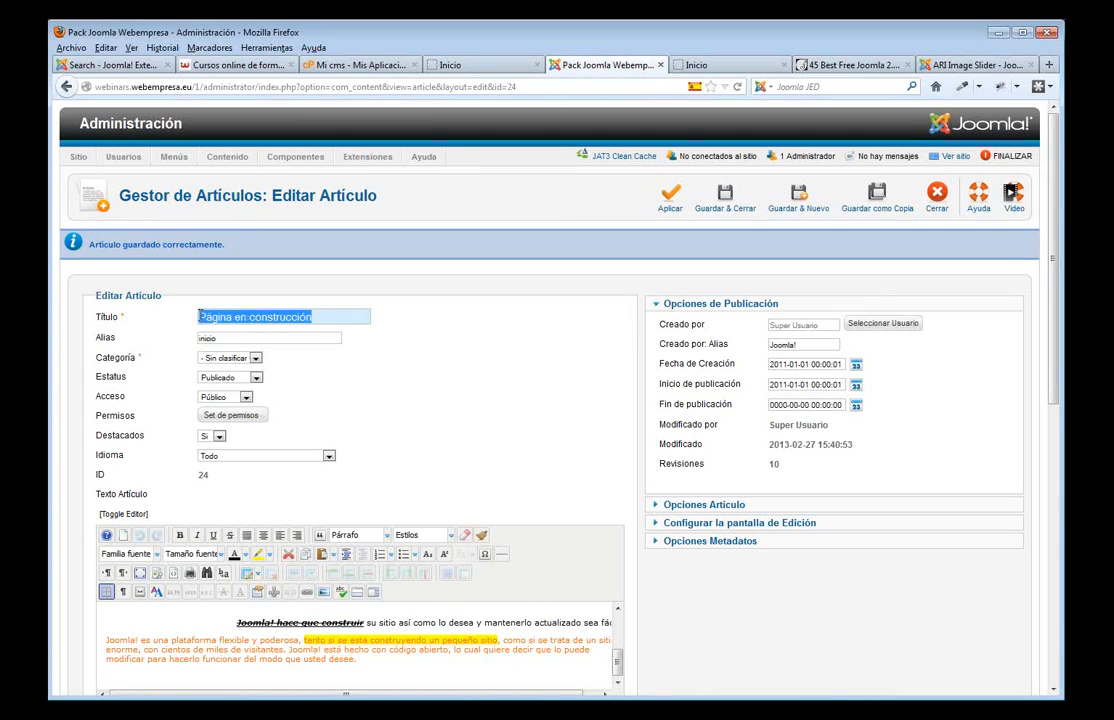
text(Presen)
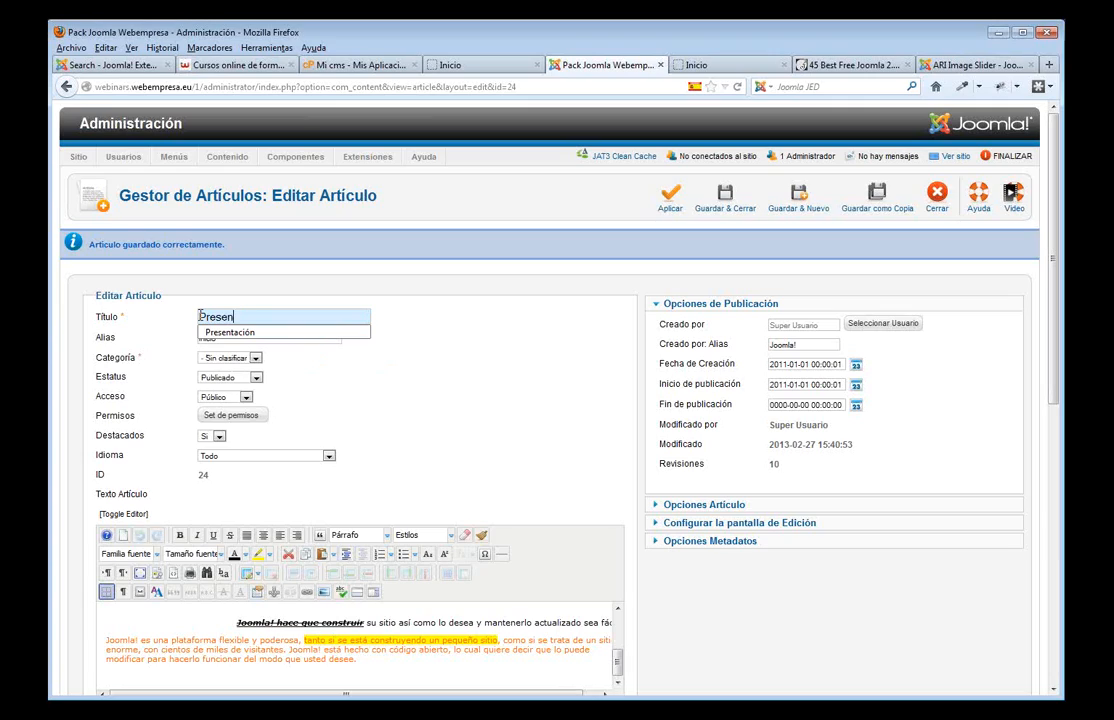
text(tacio)
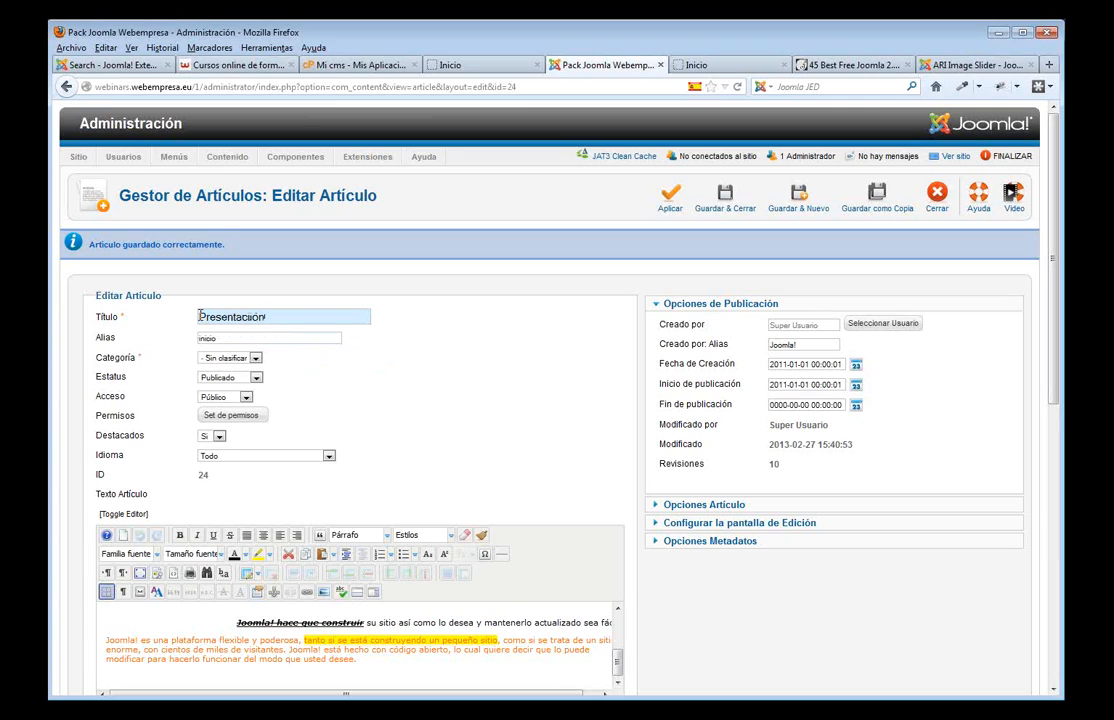
click(252, 318)
key(BackSpace)
click(514, 380)
drag(257, 337, 194, 340)
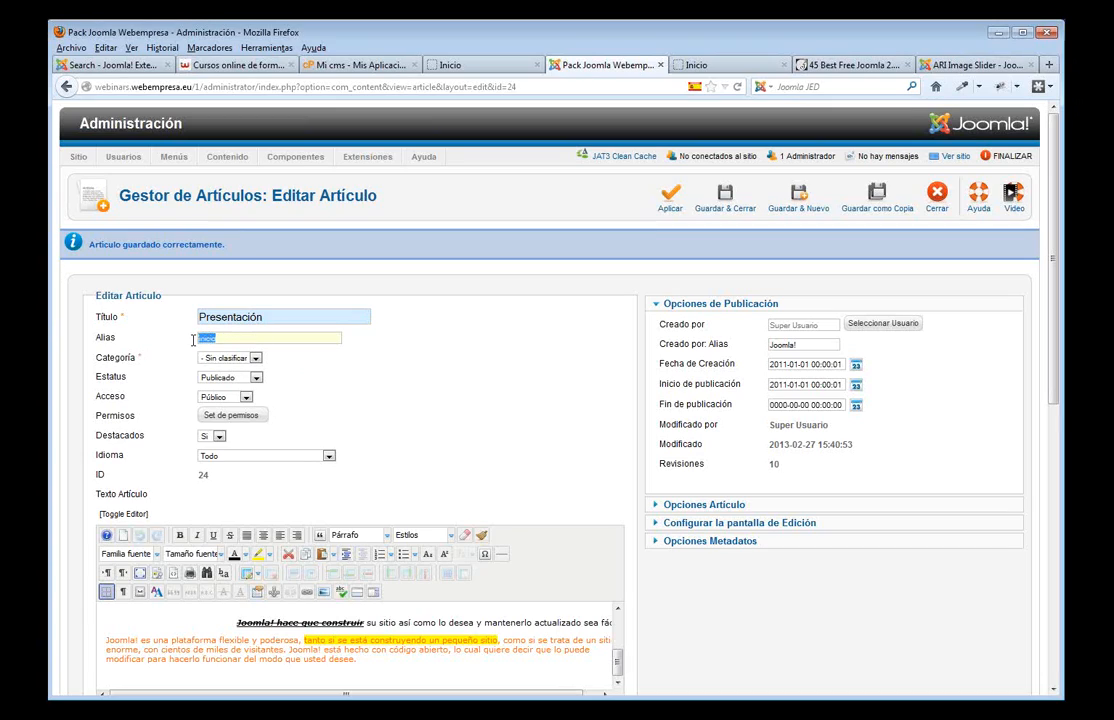
key(BackSpace)
click(473, 411)
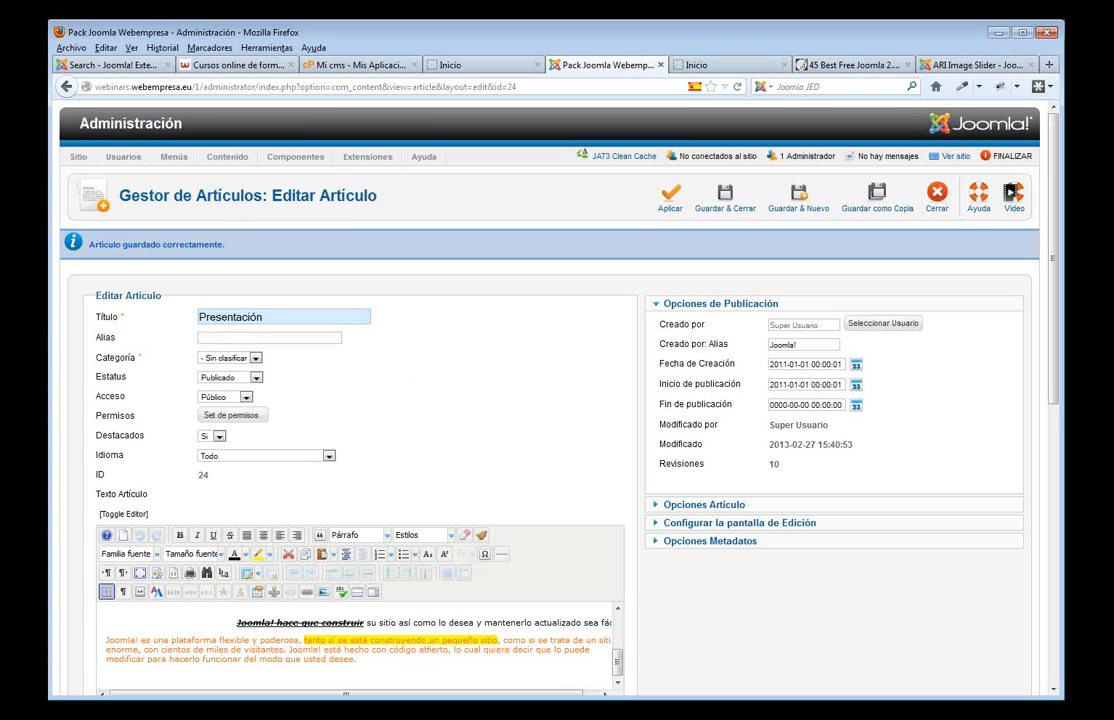
- Replace the article body with pasted placeholder paragraphs and apply it
scroll(310, 672, down, 3)
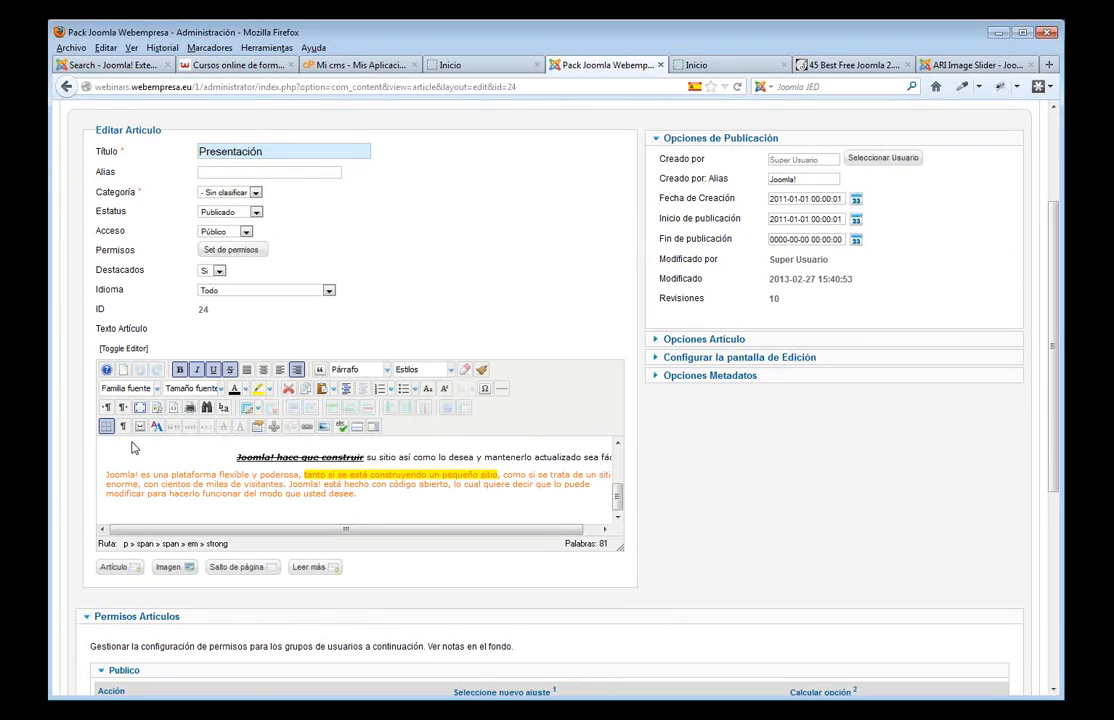
key(ctrl+a)
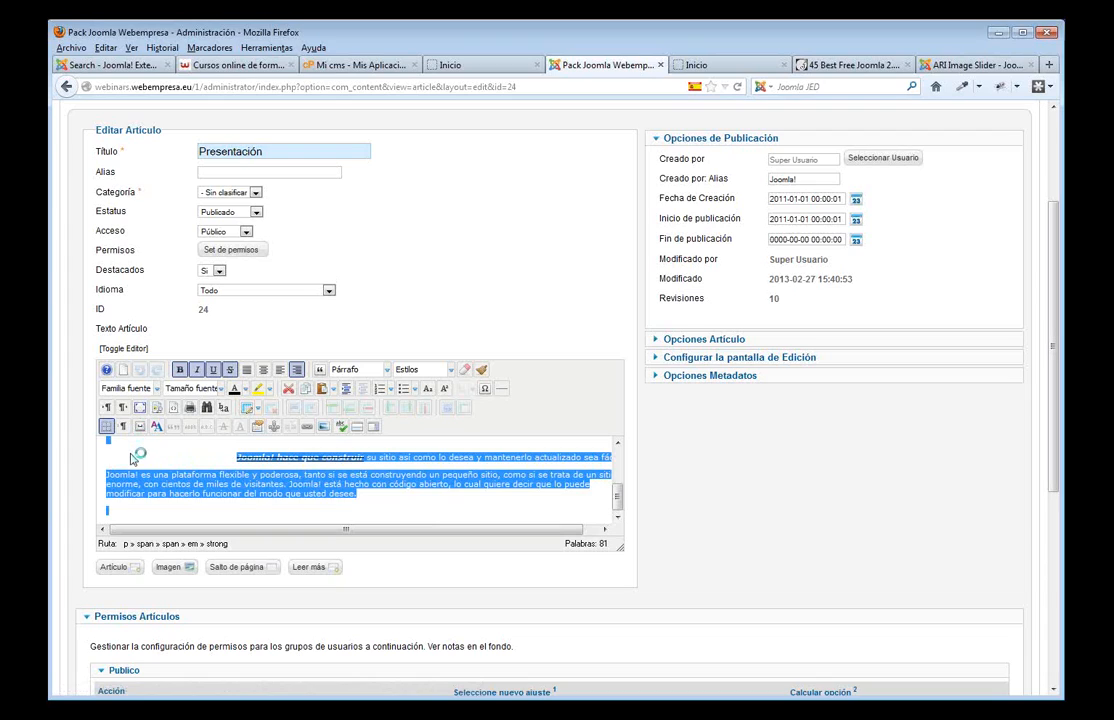
key(Delete)
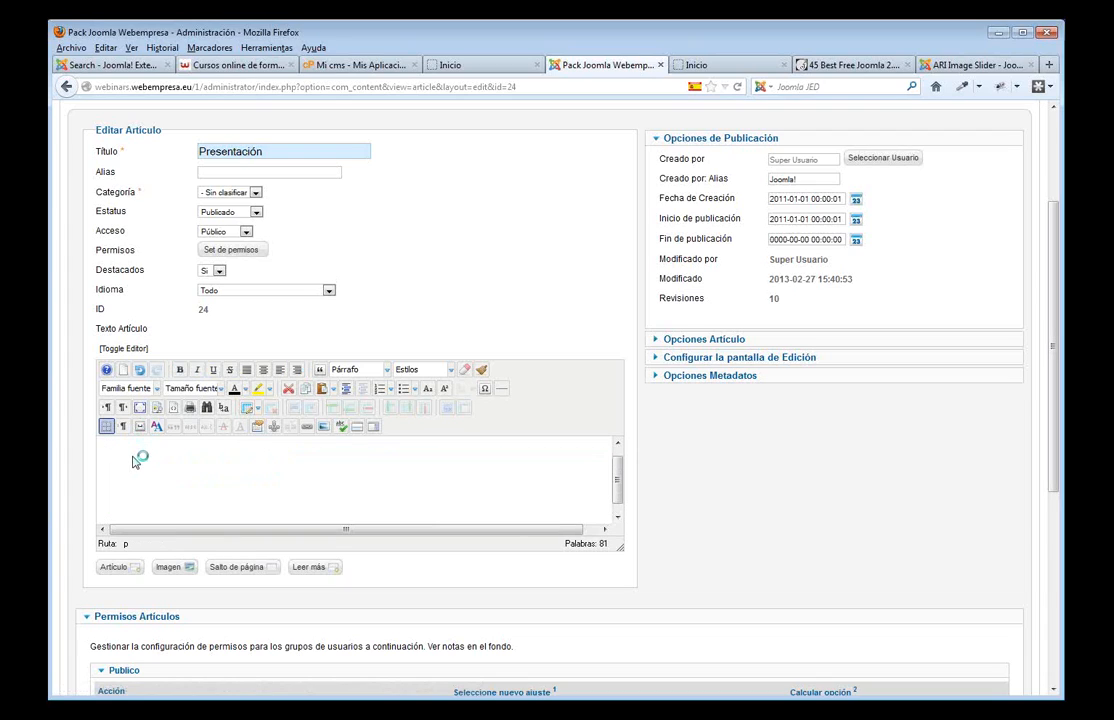
key(ctrl+v)
scroll(400, 480, up, 3)
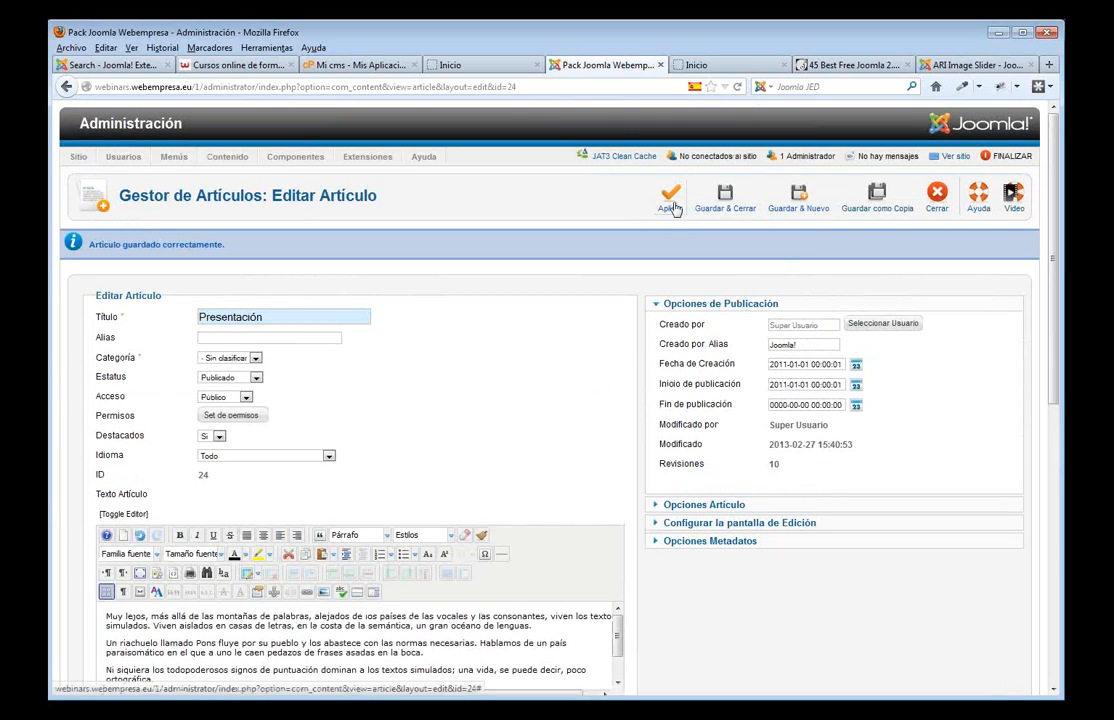
click(671, 196)
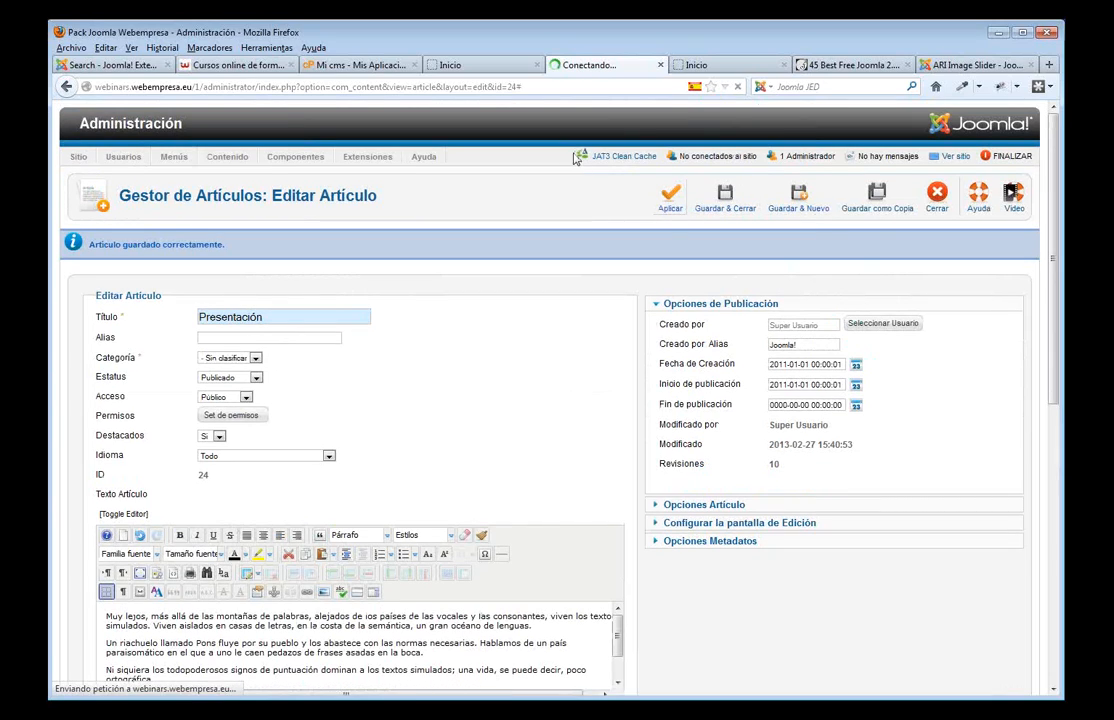
click(445, 64)
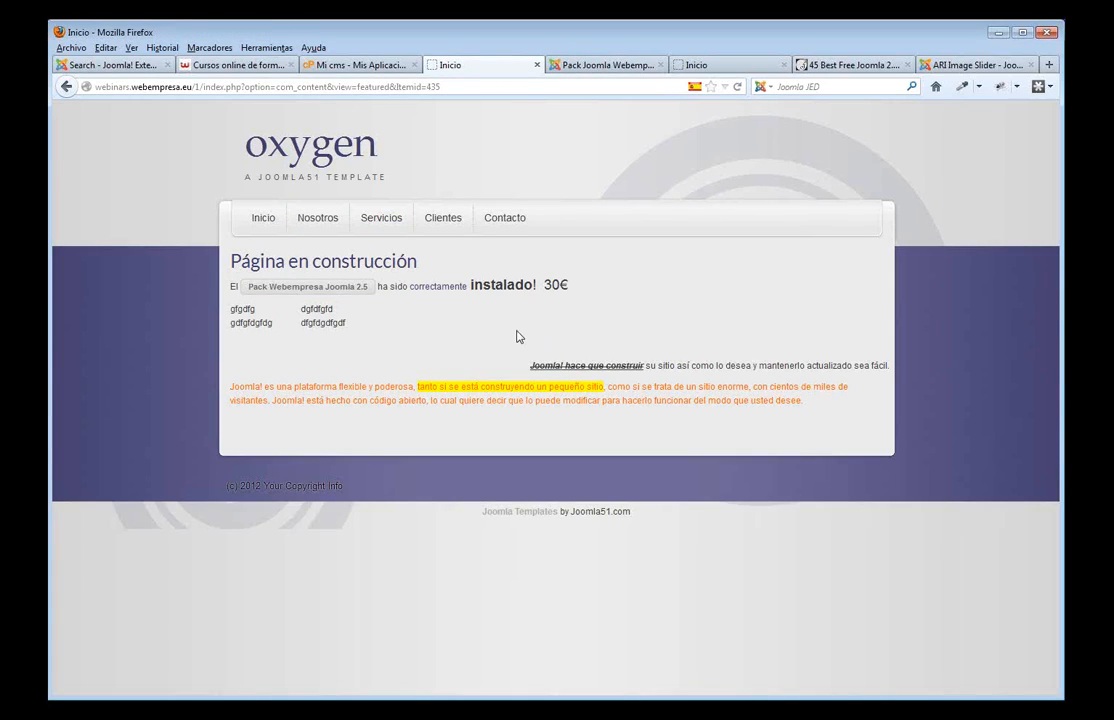
key(F5)
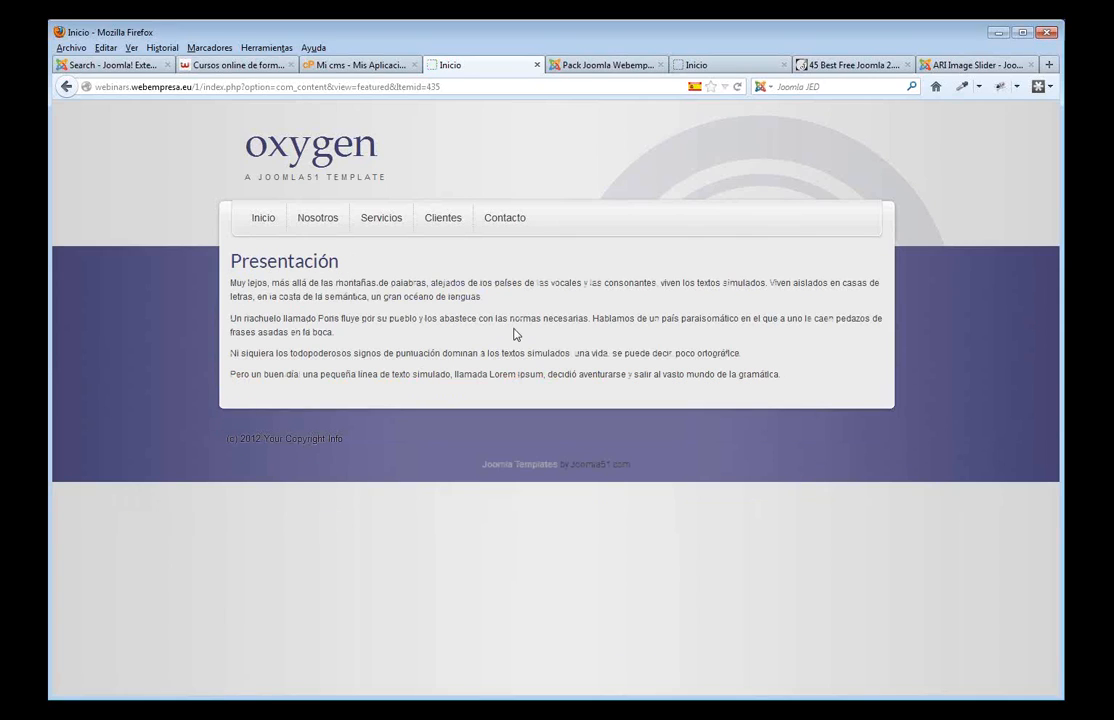
click(610, 67)
scroll(461, 397, down, 5)
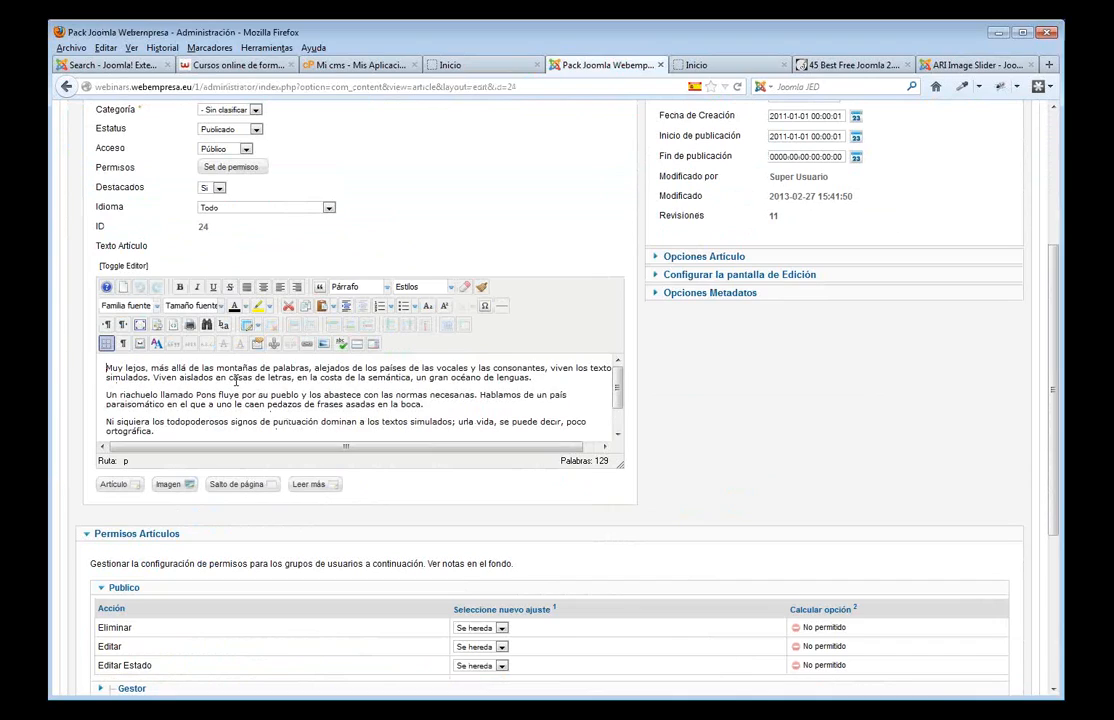
- Pick presentacion.jpg from Webinars > imagenes formacion in the image manager's upload dialog
click(324, 345)
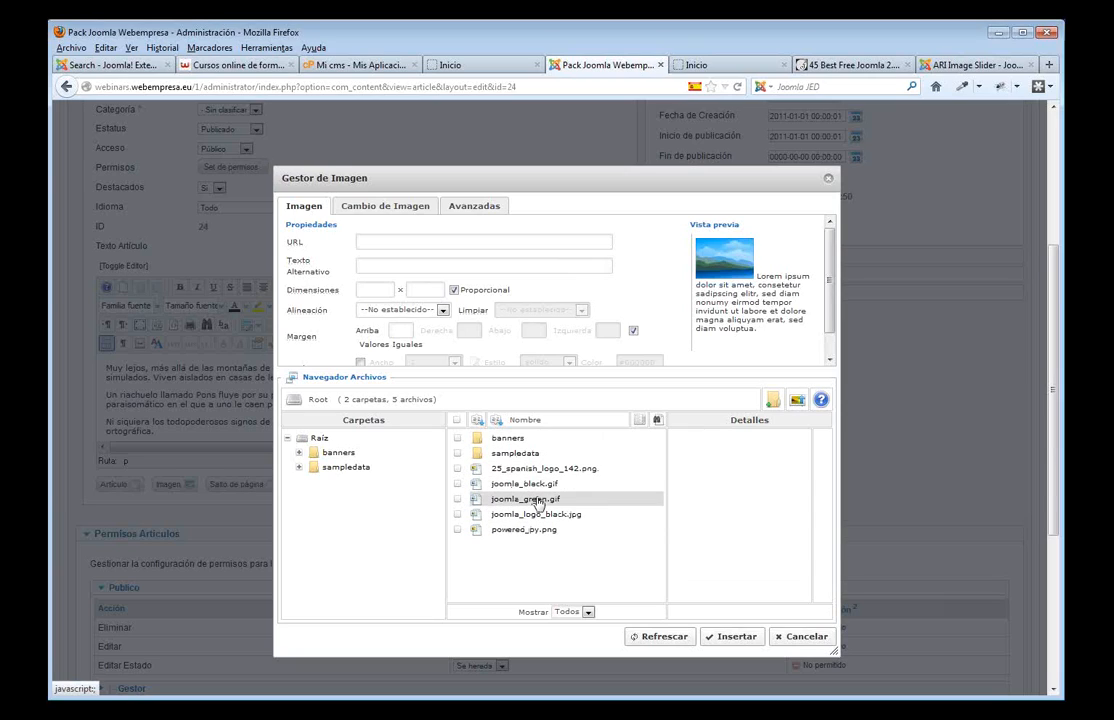
click(798, 401)
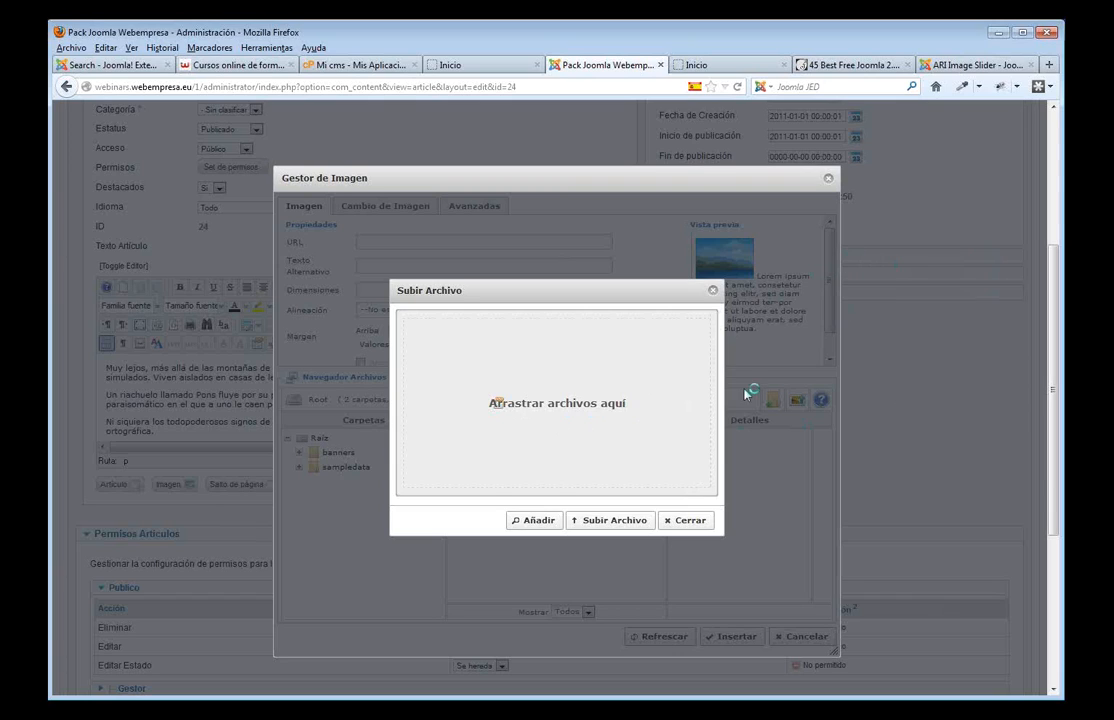
click(536, 522)
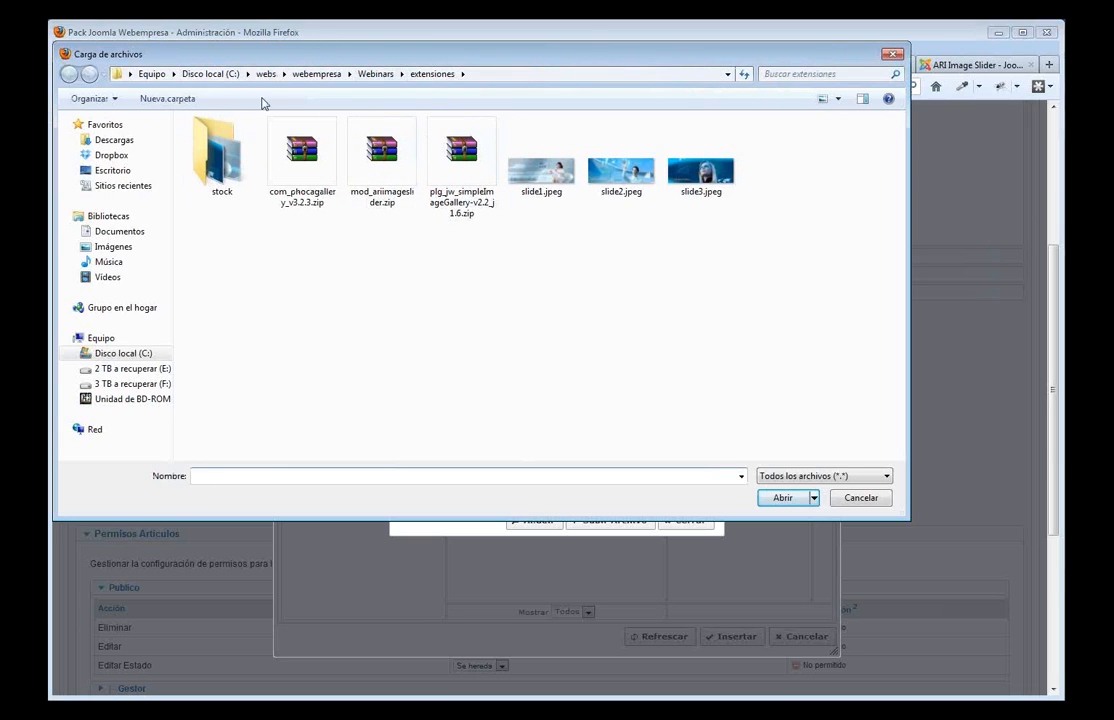
click(375, 74)
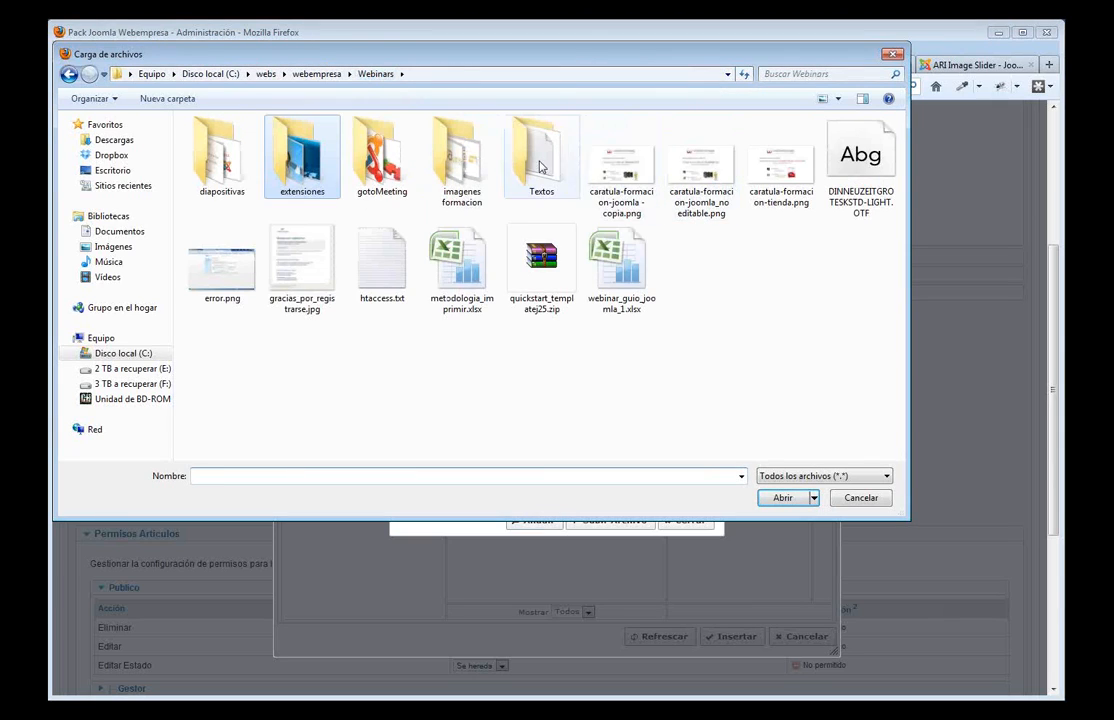
double_click(470, 165)
click(874, 167)
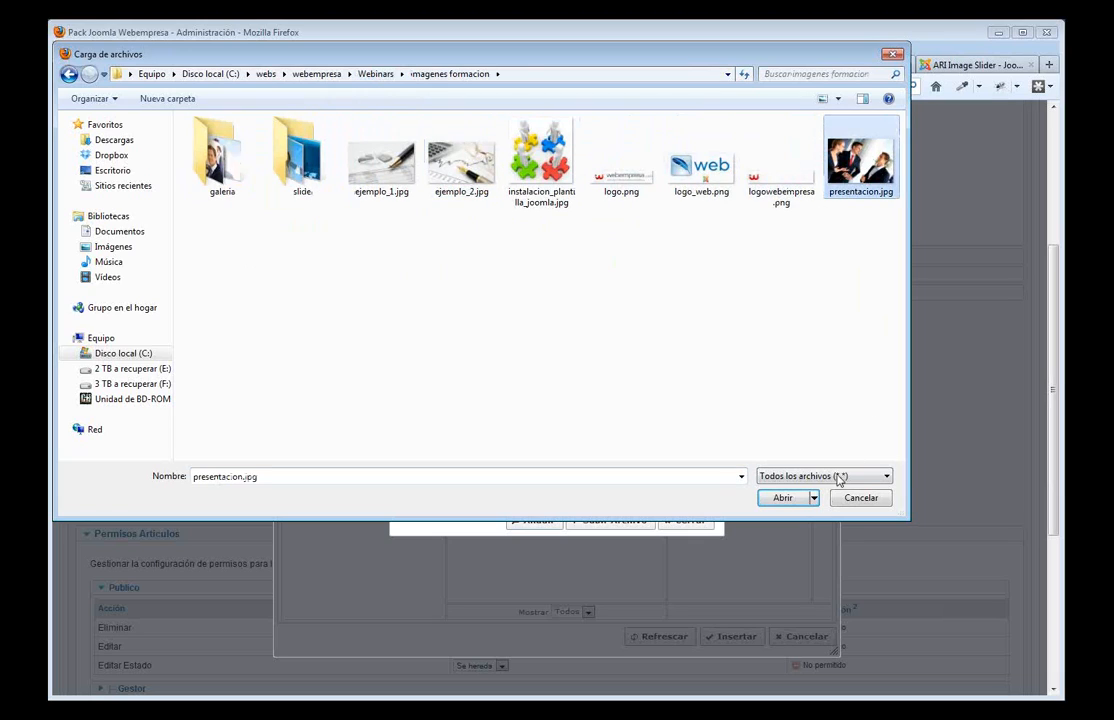
click(784, 498)
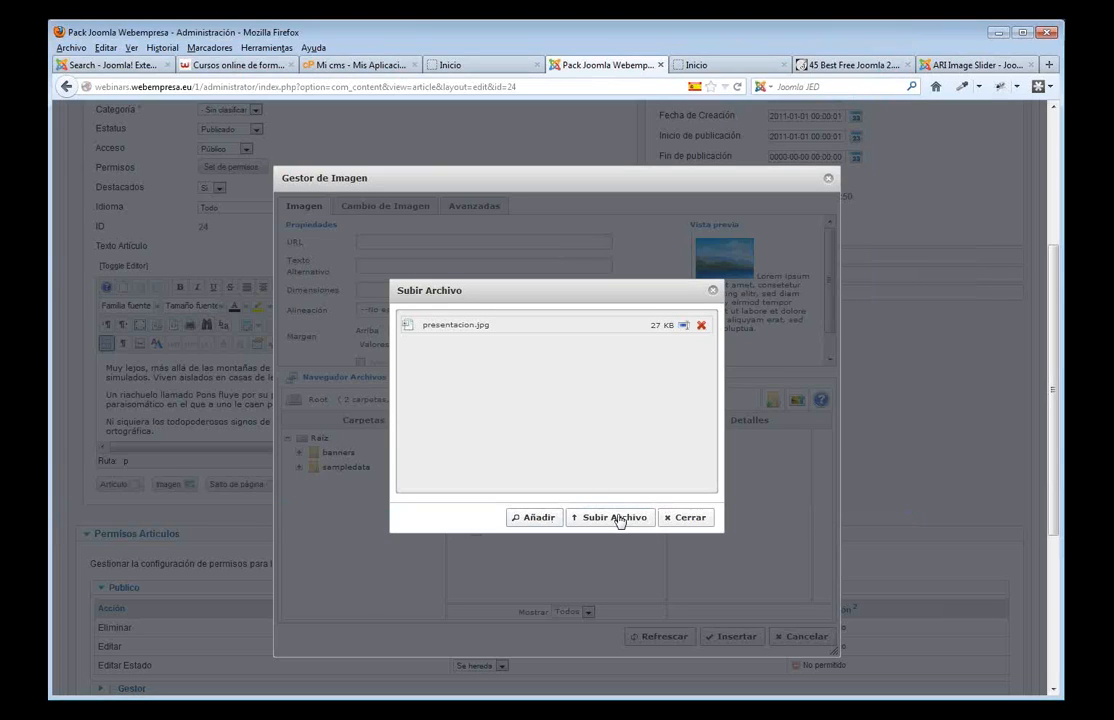
- Upload presentacion.jpg and insert it left-aligned with a 20 right margin
click(617, 518)
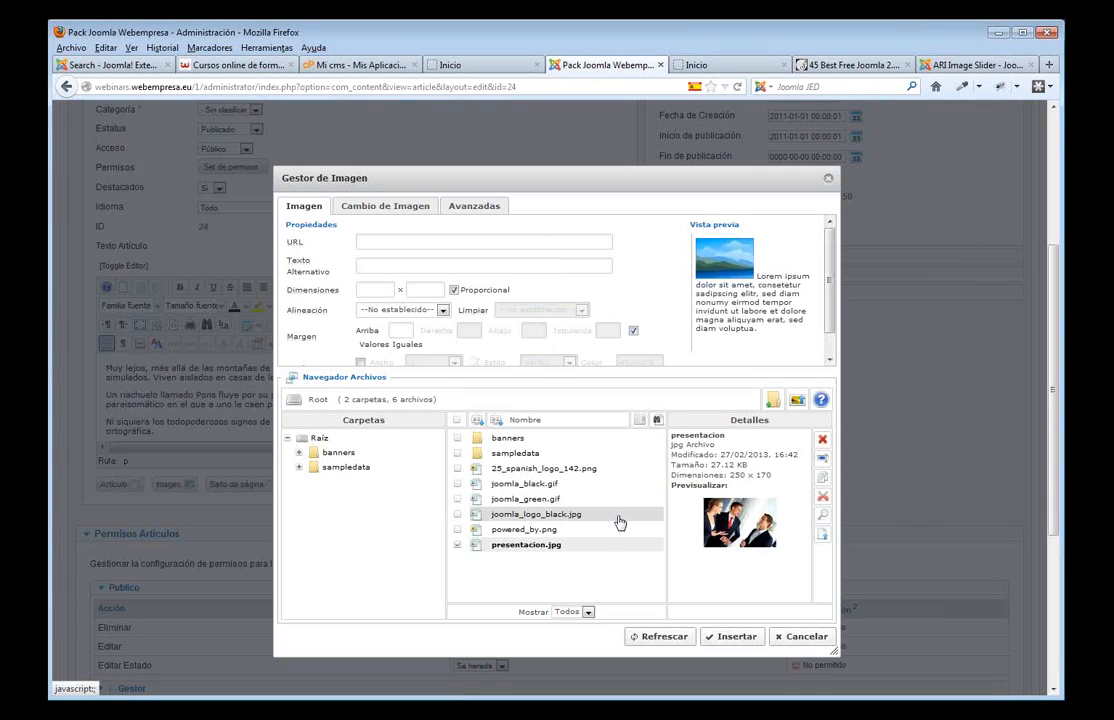
click(548, 547)
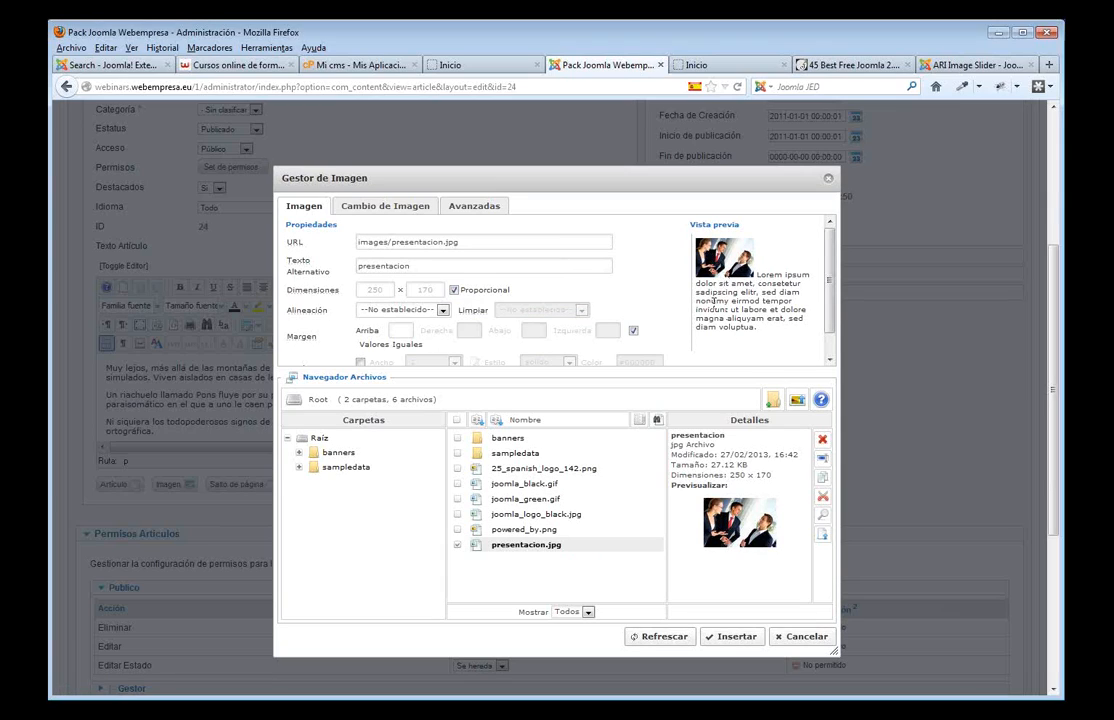
click(442, 310)
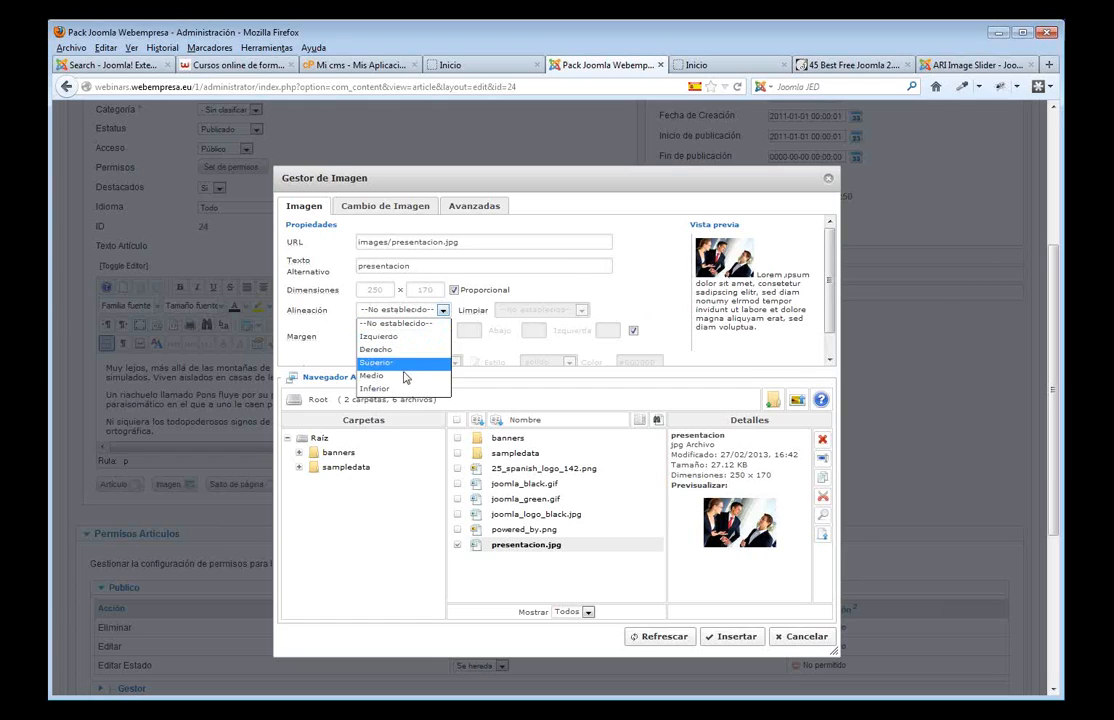
click(400, 336)
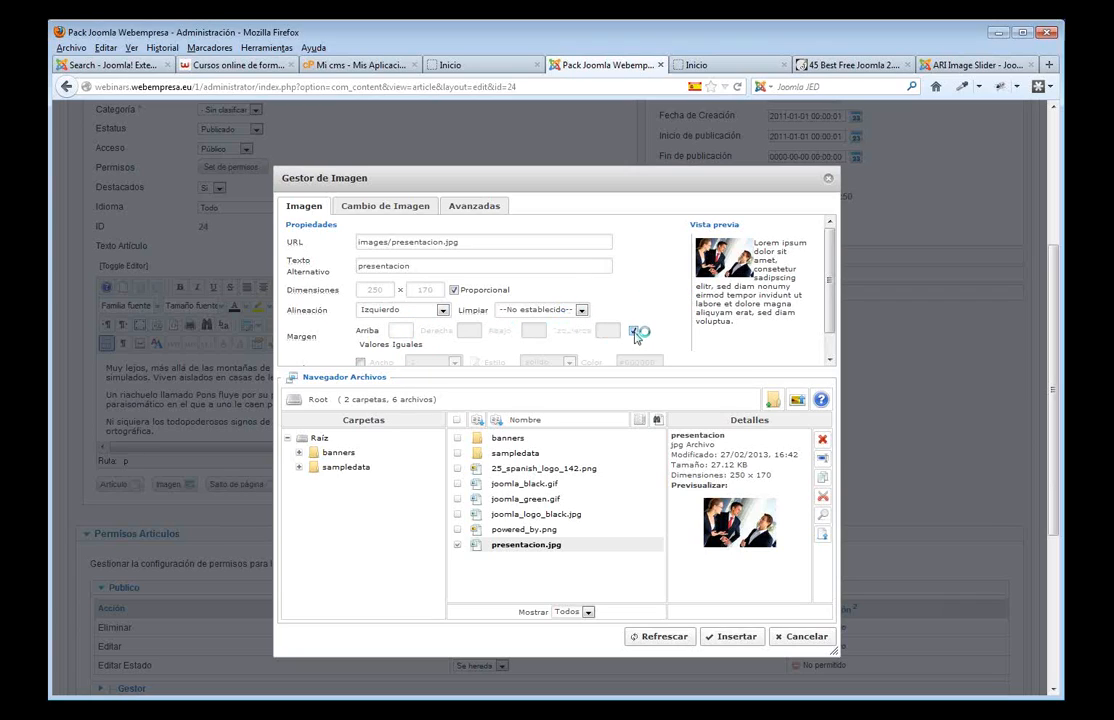
click(633, 331)
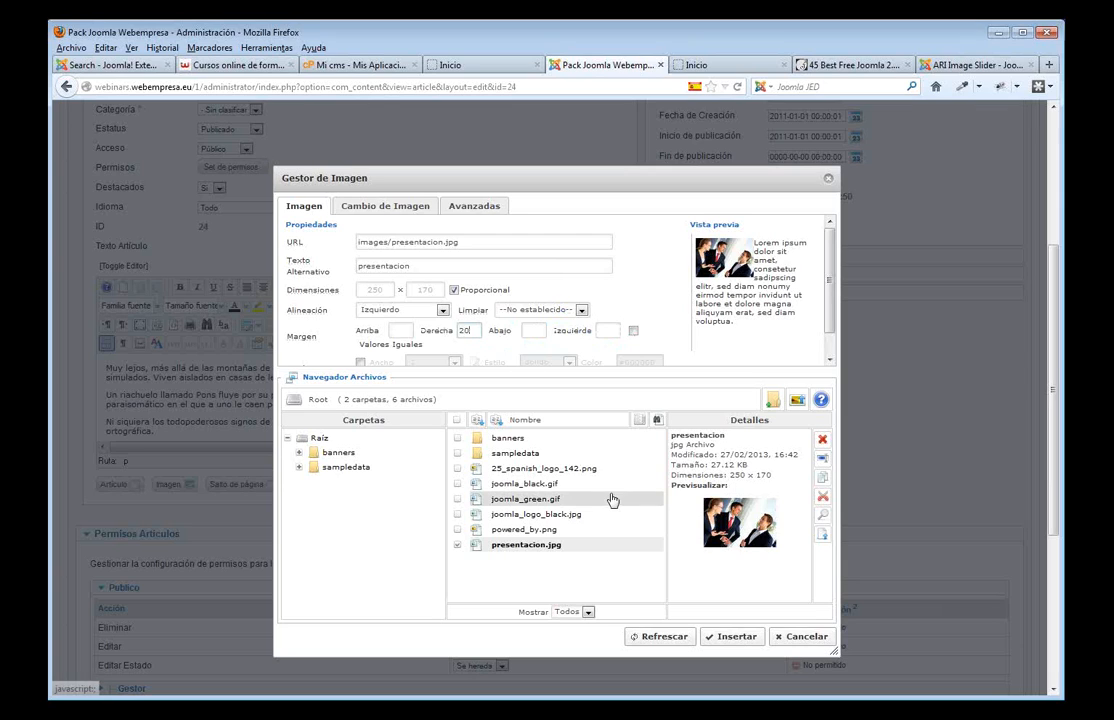
click(730, 637)
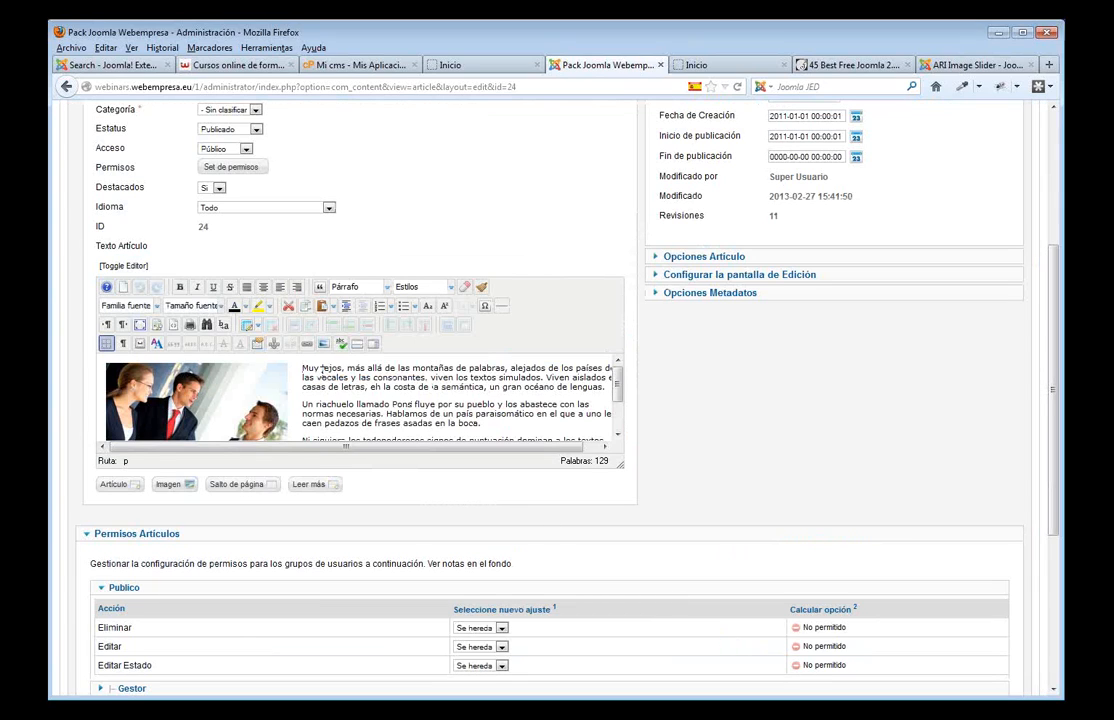
scroll(322, 369, up, 2)
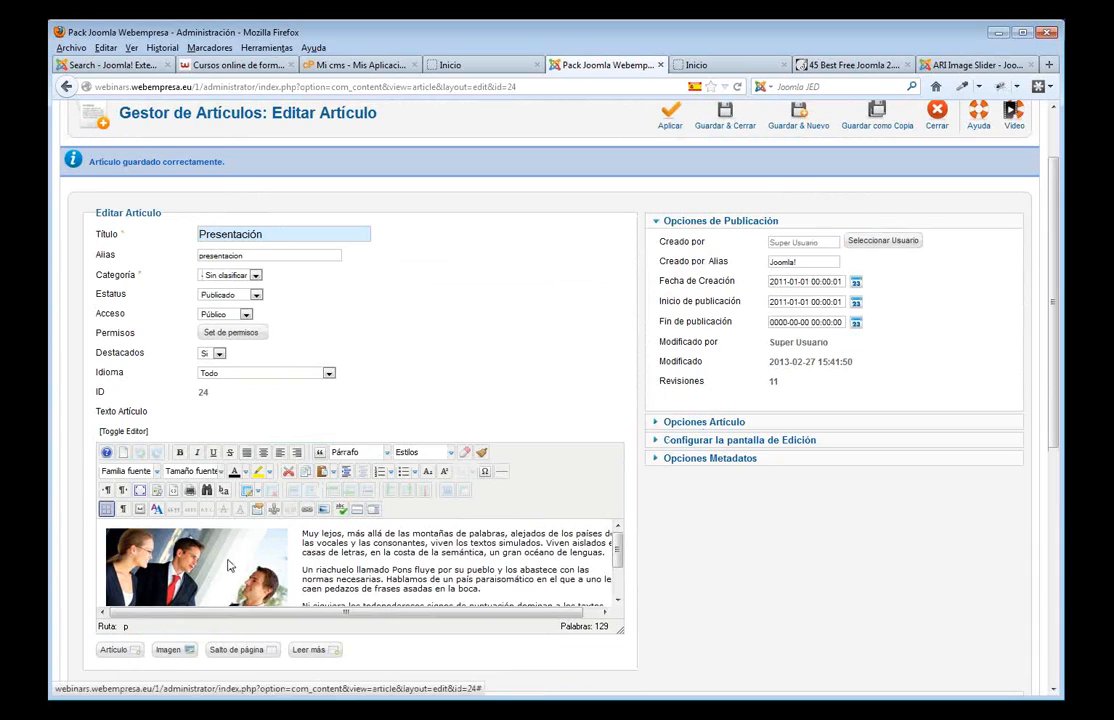
- Apply the article and reload the home page to see the image beside the text
scroll(745, 200, up, 2)
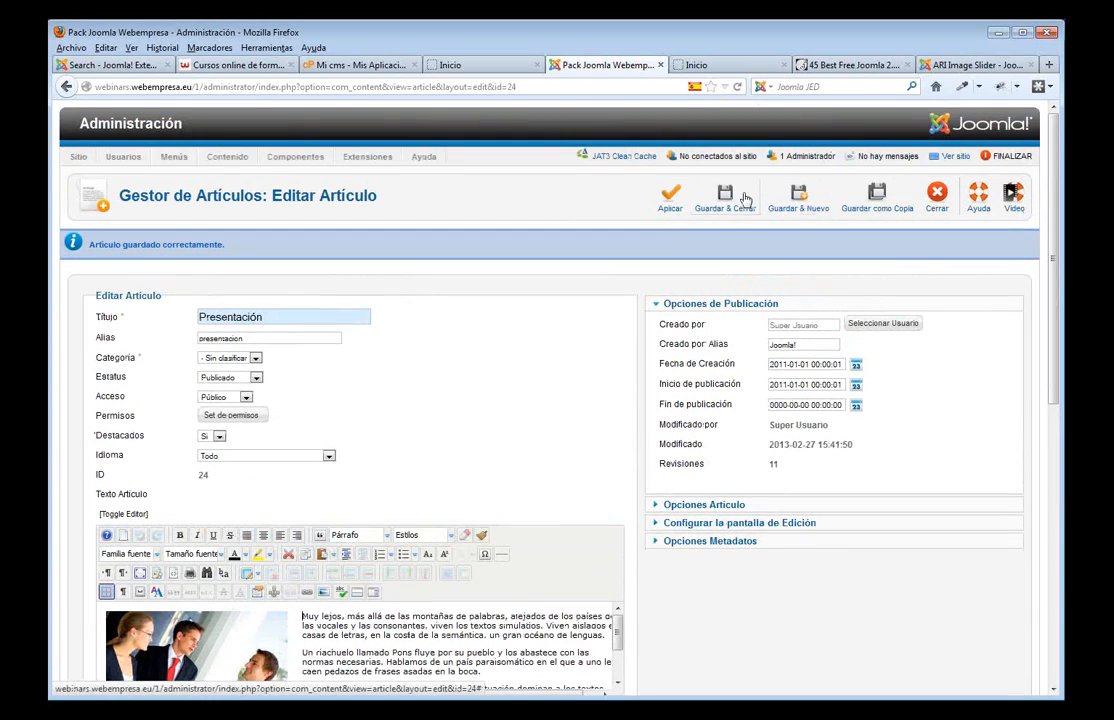
click(745, 200)
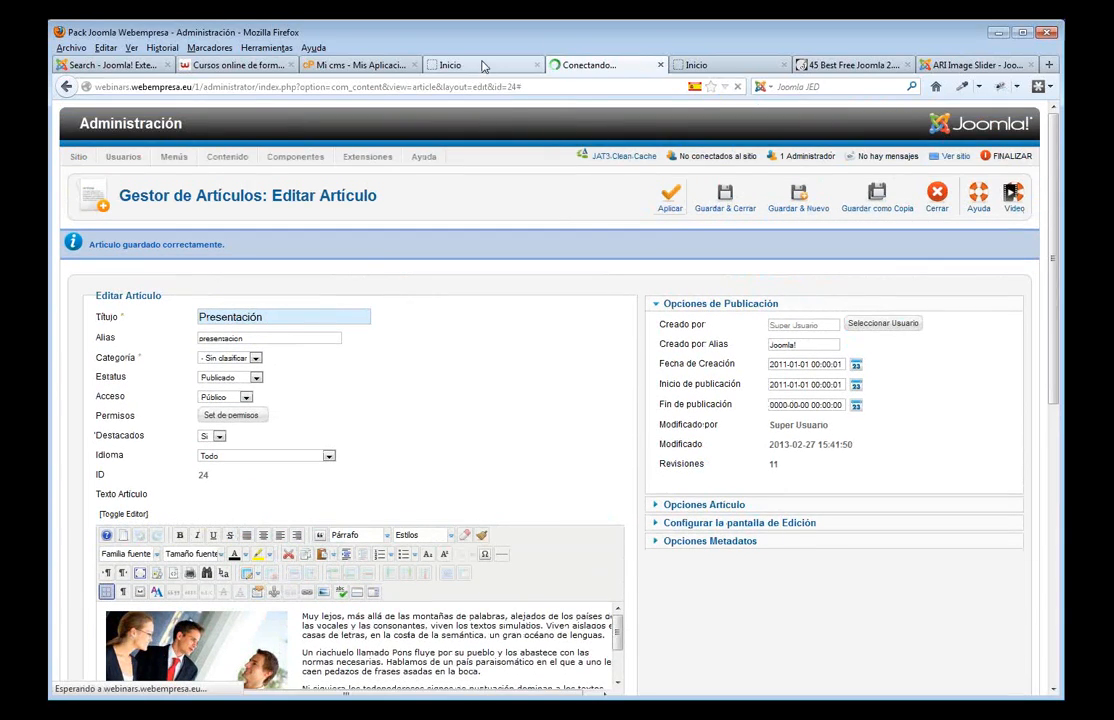
click(483, 66)
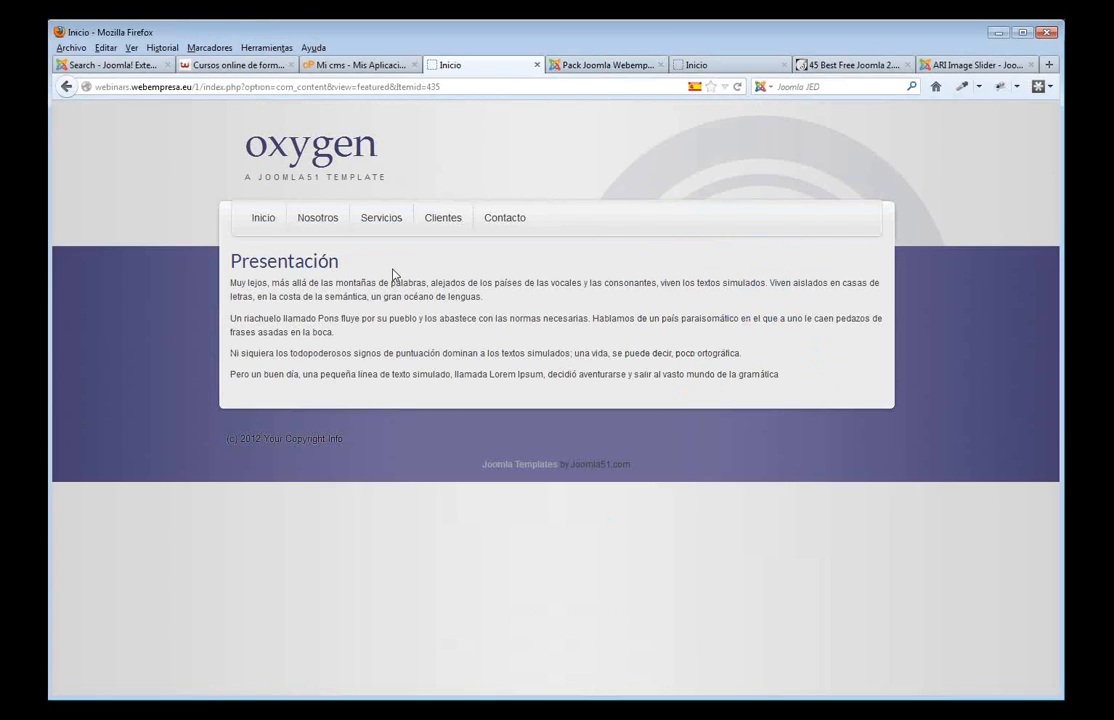
key(F5)
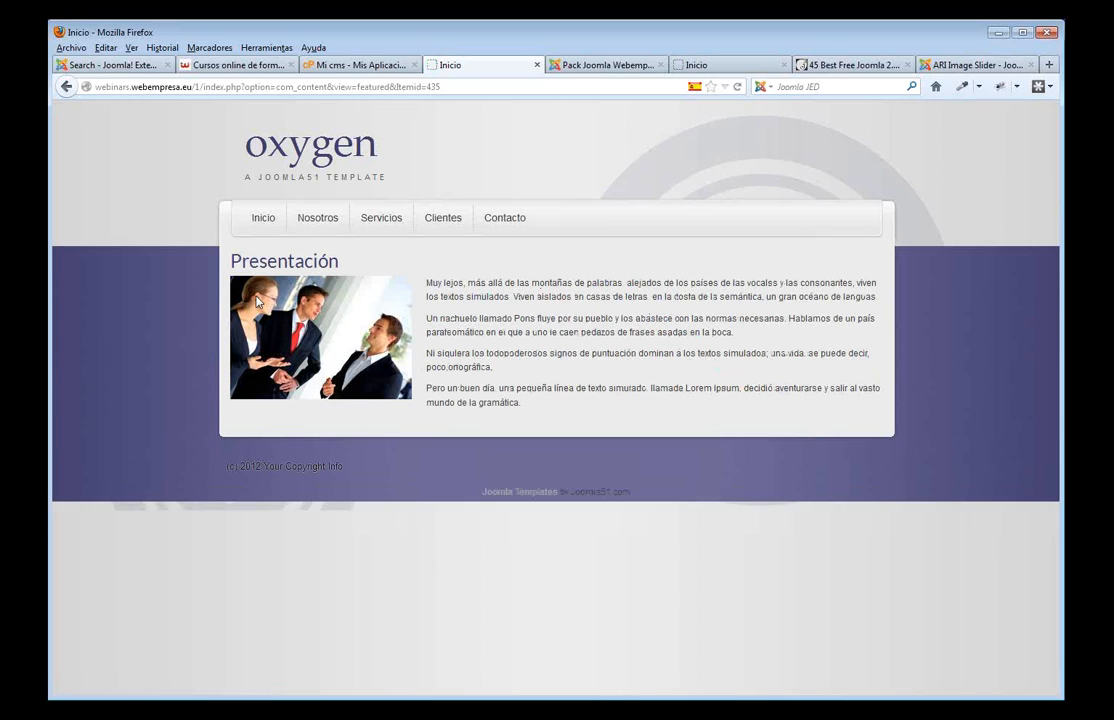
click(600, 66)
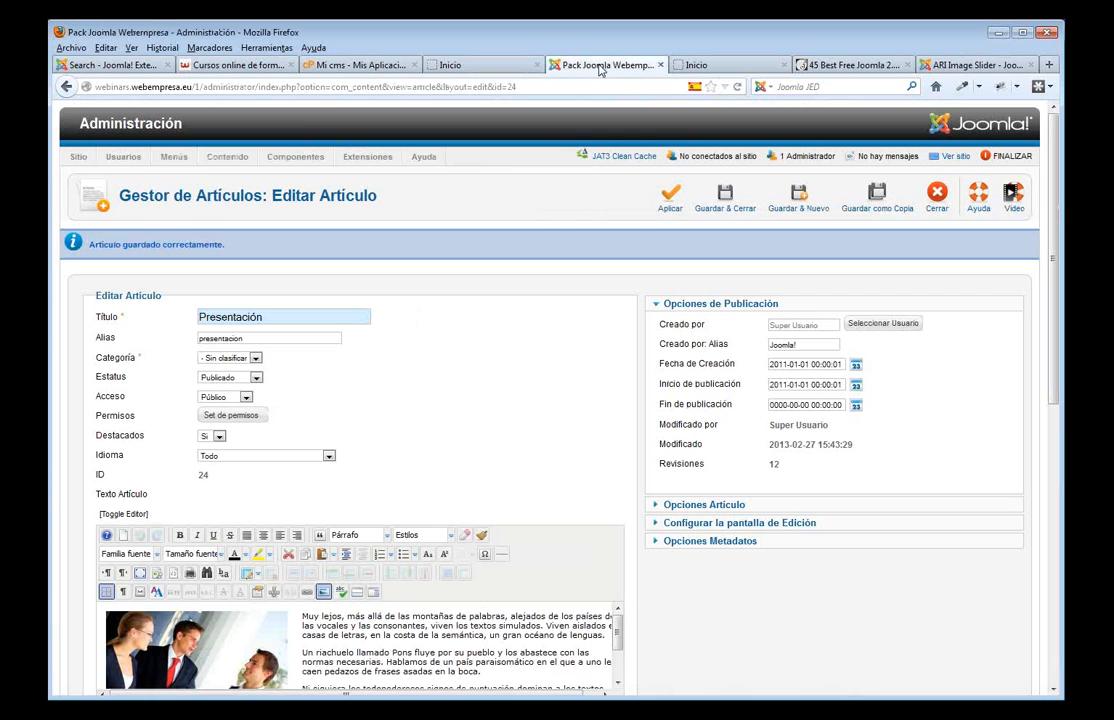
scroll(510, 300, down, 2)
scroll(480, 340, down, 2)
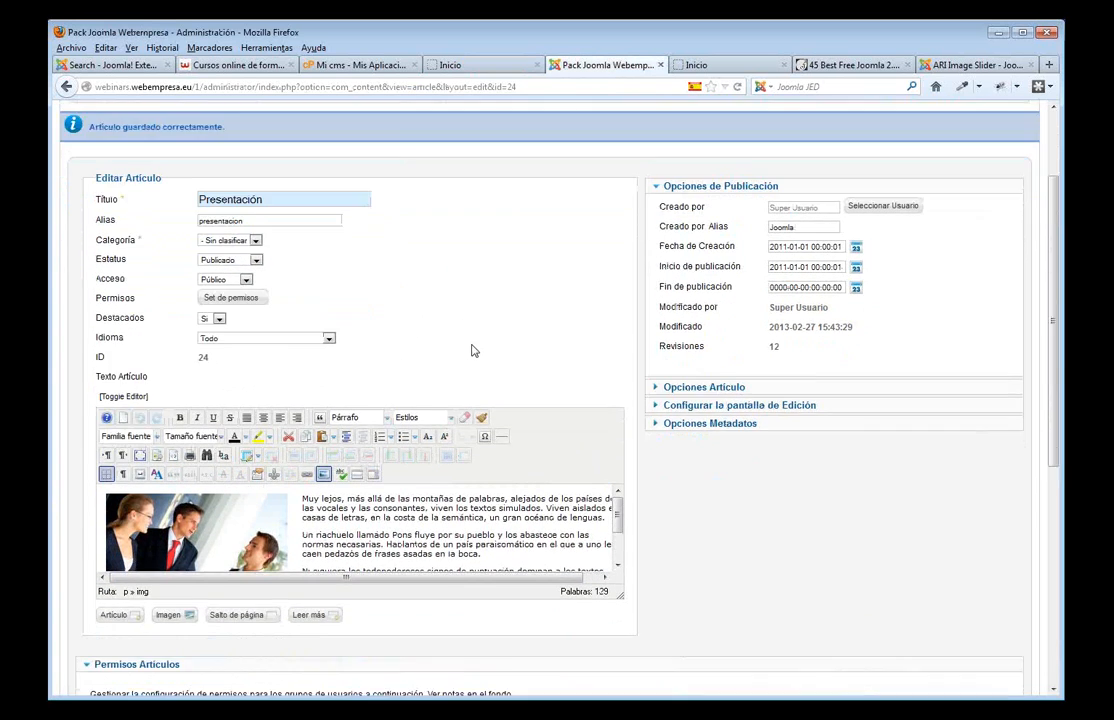
- Realign the image to the right, clearing the right margin and setting left margin 10
click(184, 460)
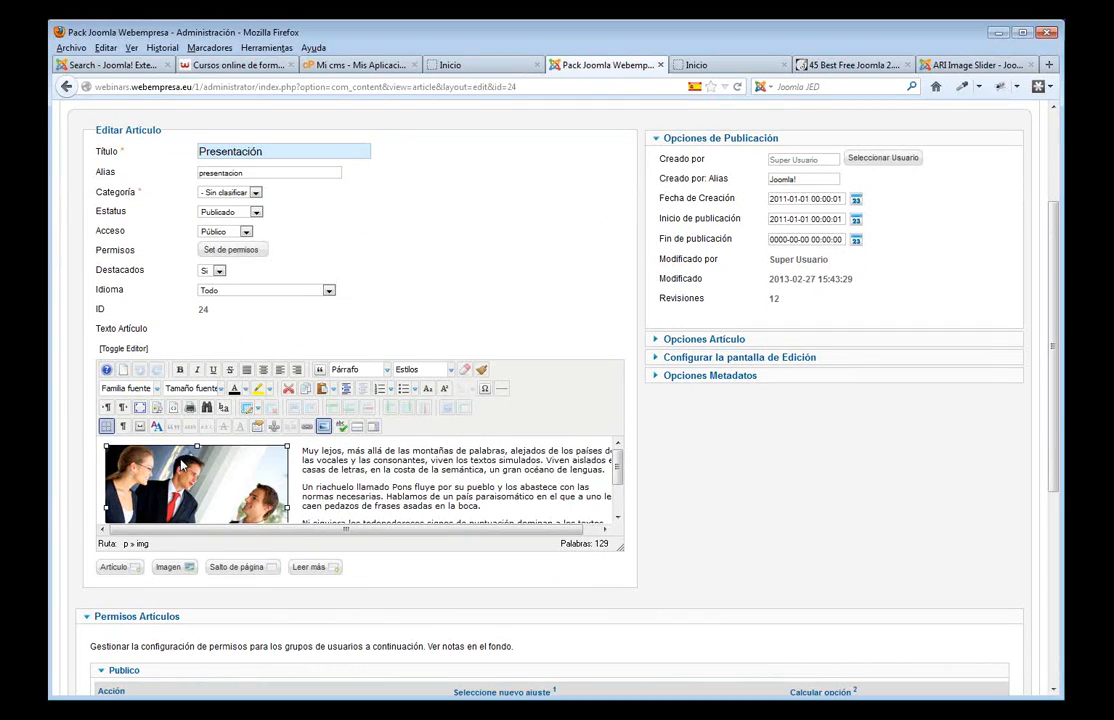
click(323, 428)
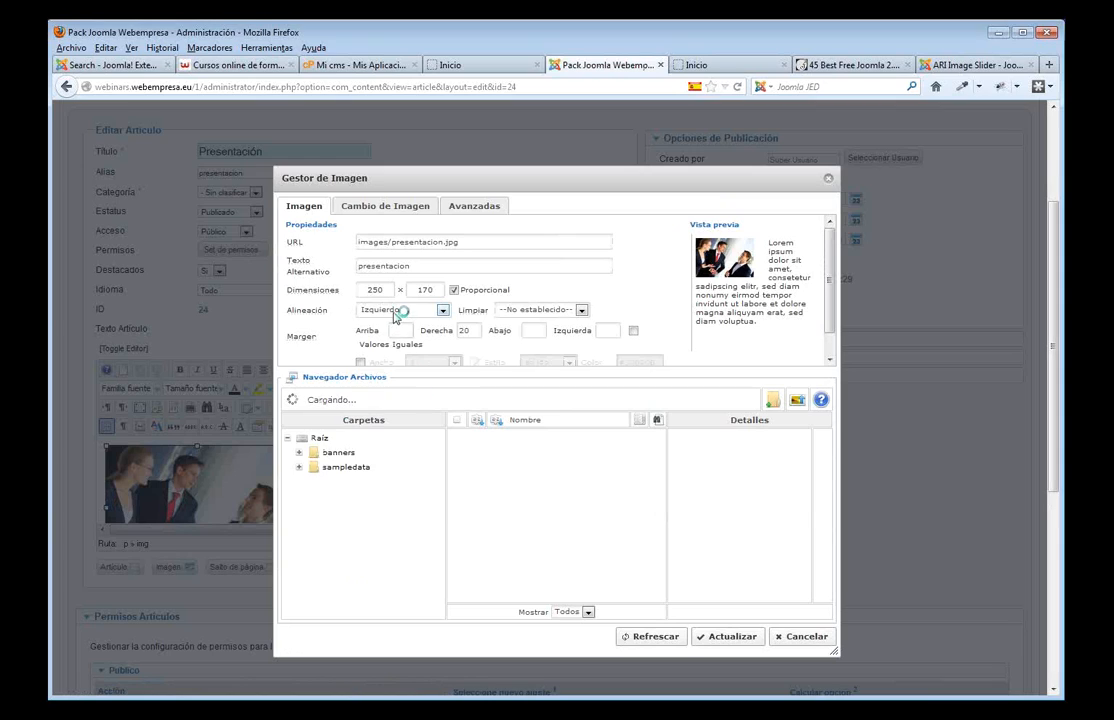
click(442, 311)
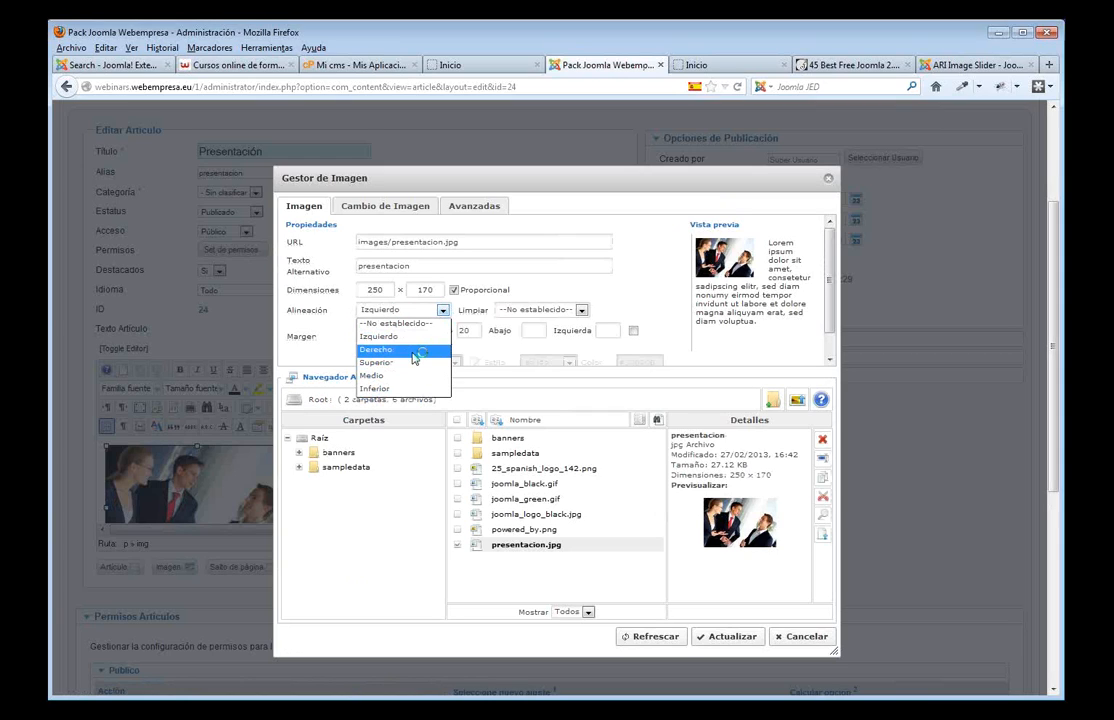
click(414, 352)
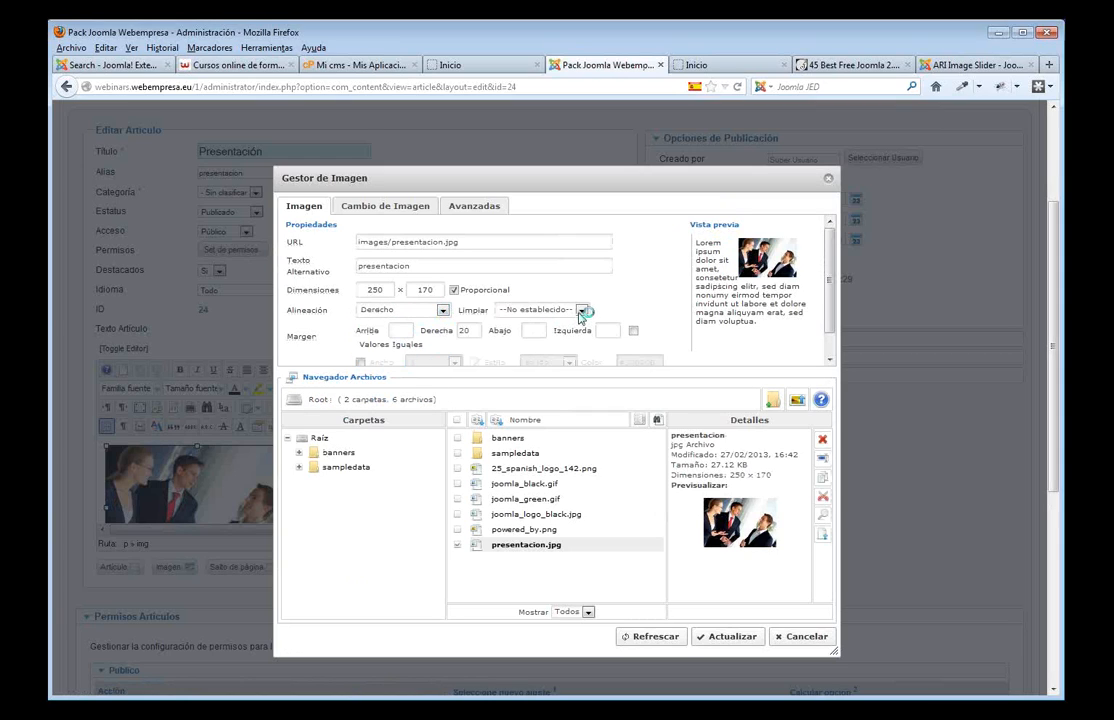
drag(476, 331, 447, 330)
key(Delete)
click(612, 330)
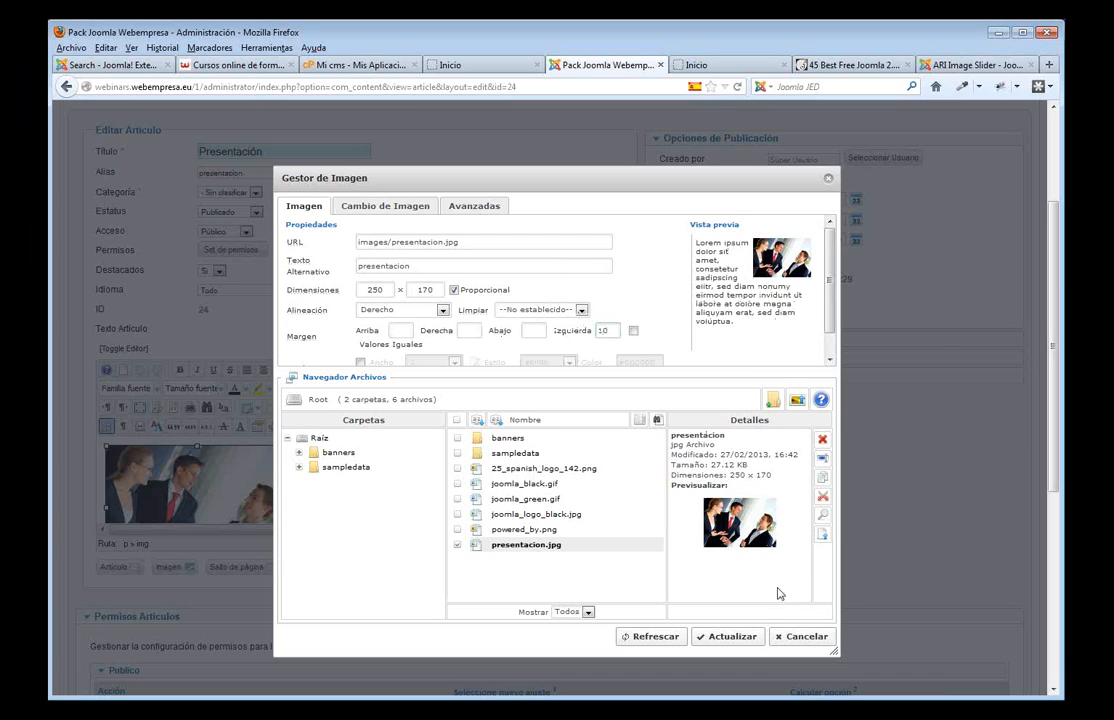
click(732, 638)
- Apply the article and reload the home page to check the image position
scroll(741, 445, up, 3)
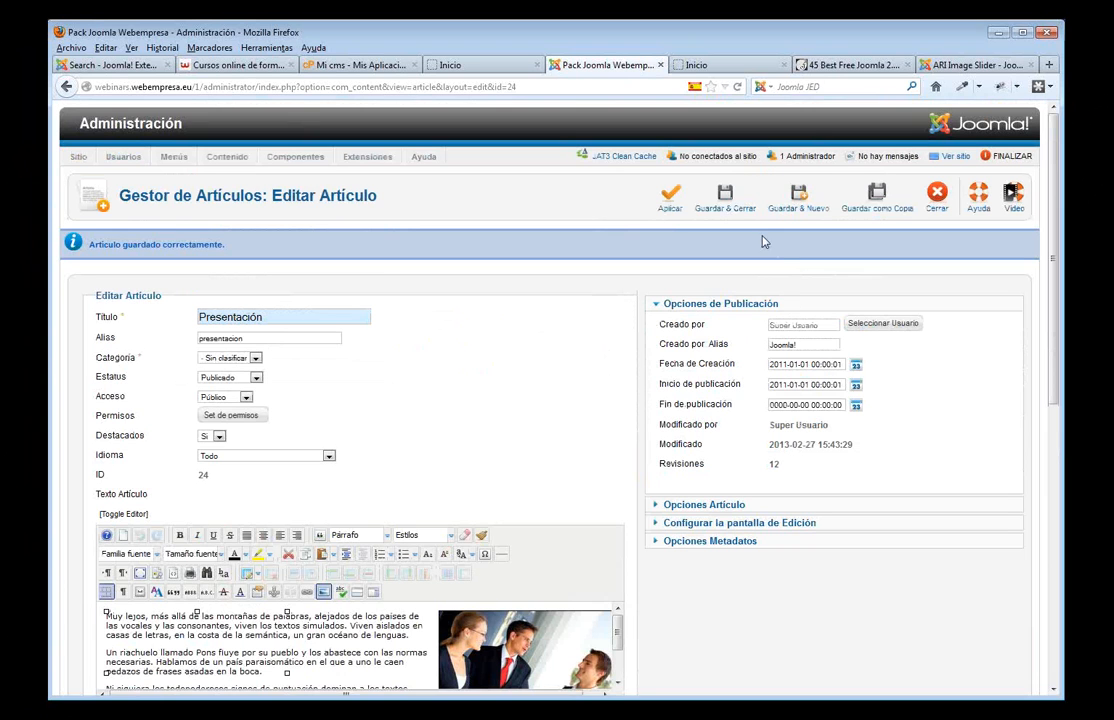
click(669, 197)
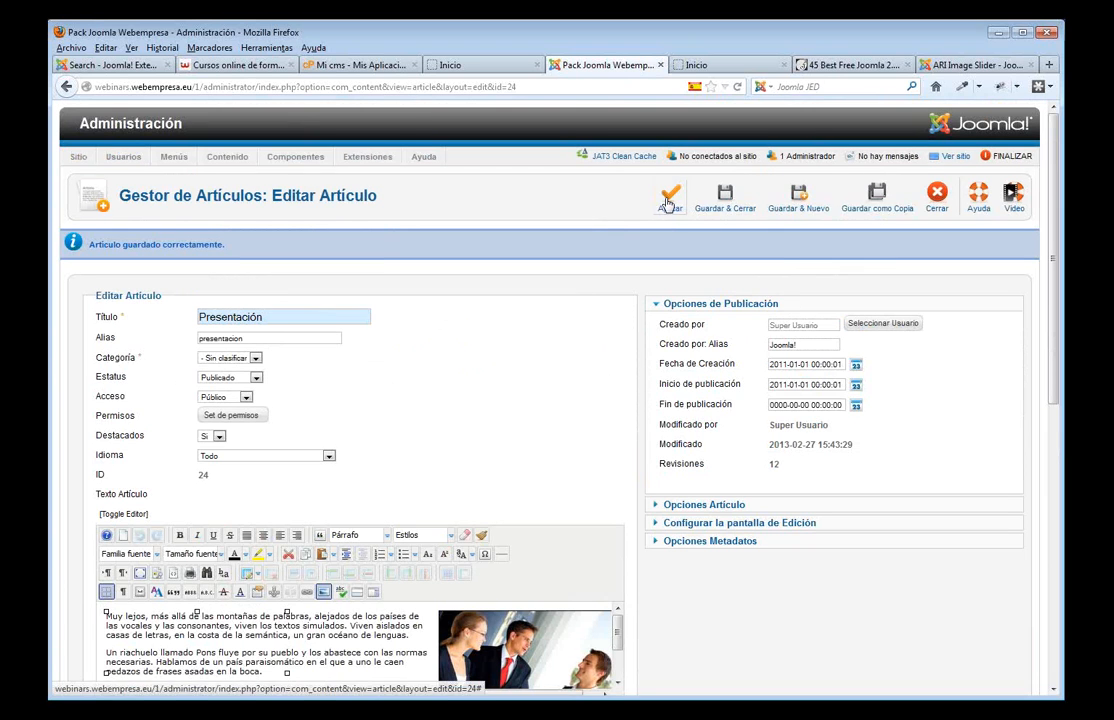
click(468, 65)
key(F5)
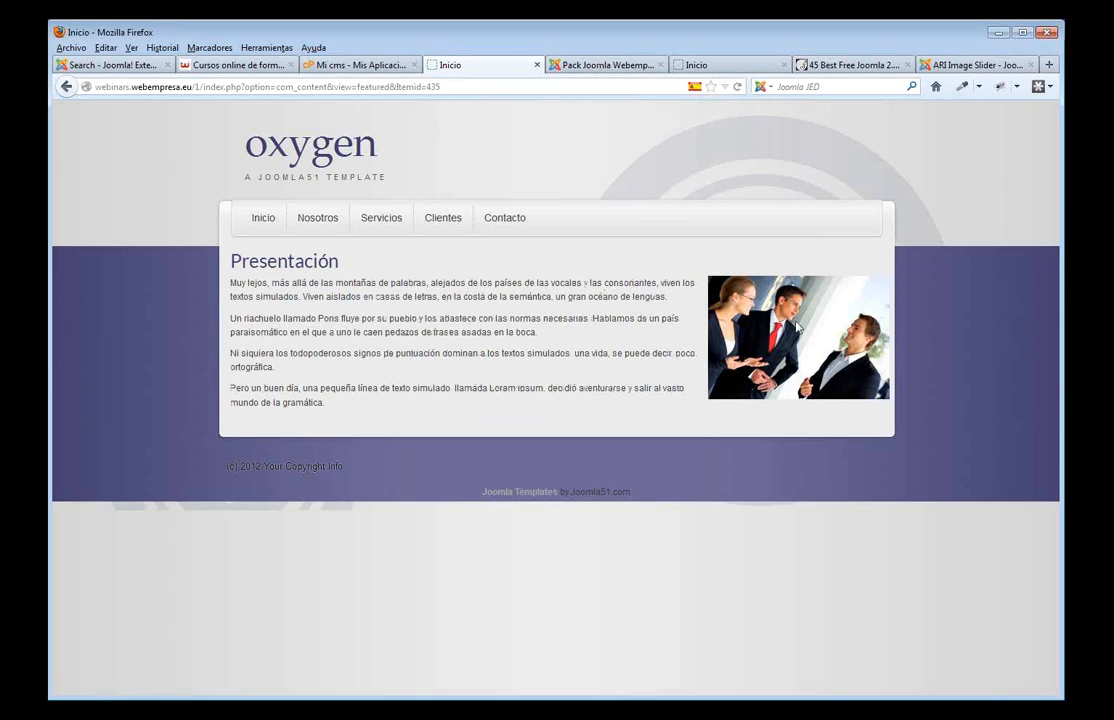
- Reapply the image margin settings, save, and recheck the reloaded home page
click(620, 68)
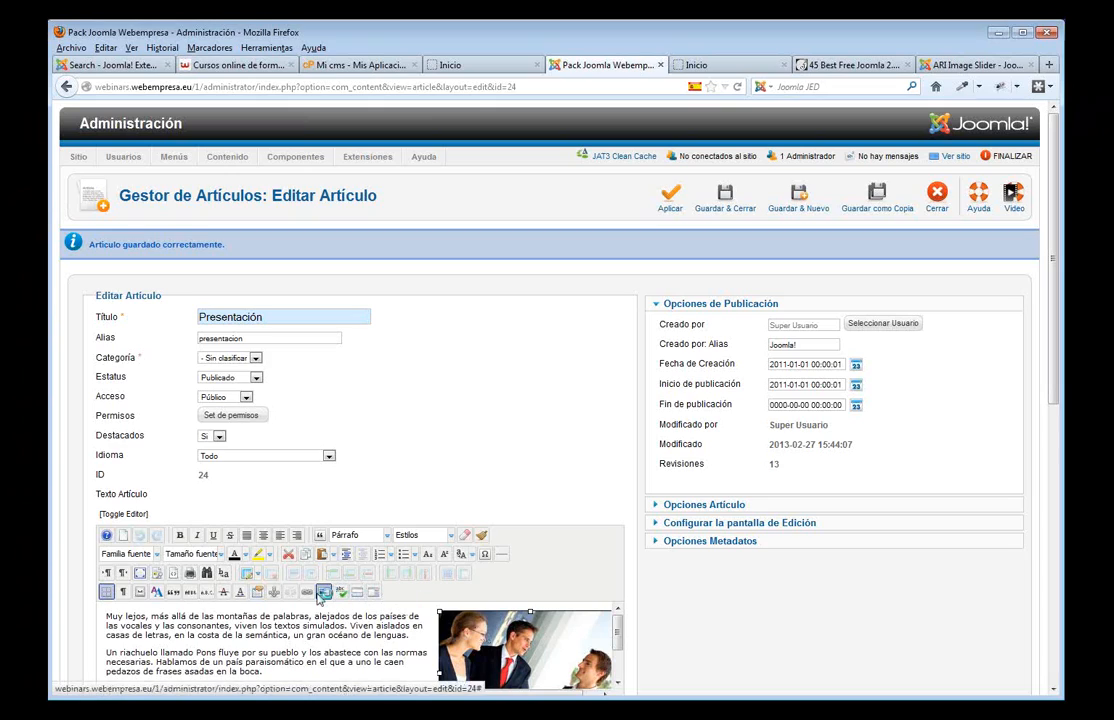
click(321, 594)
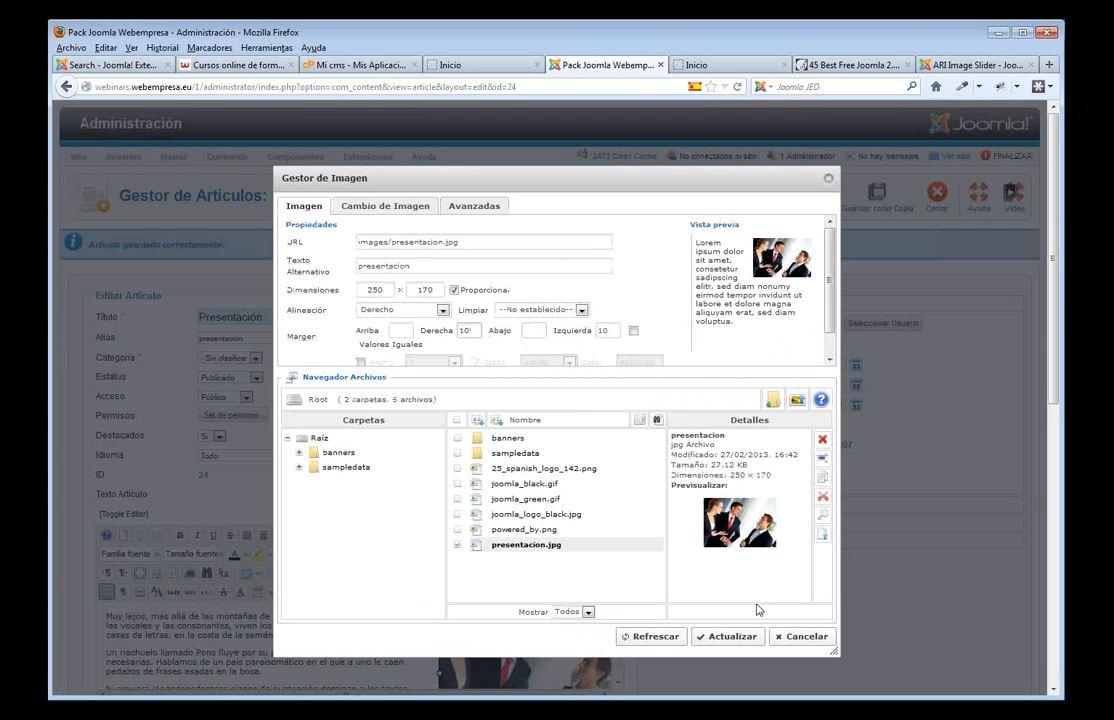
click(734, 638)
click(668, 196)
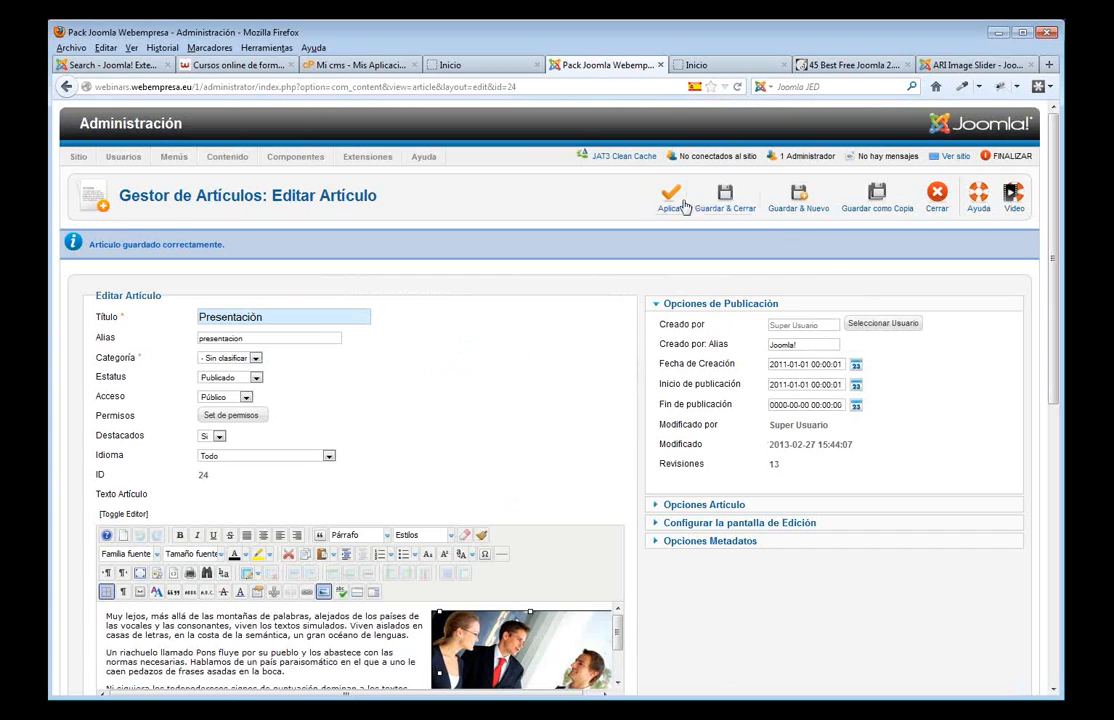
click(473, 66)
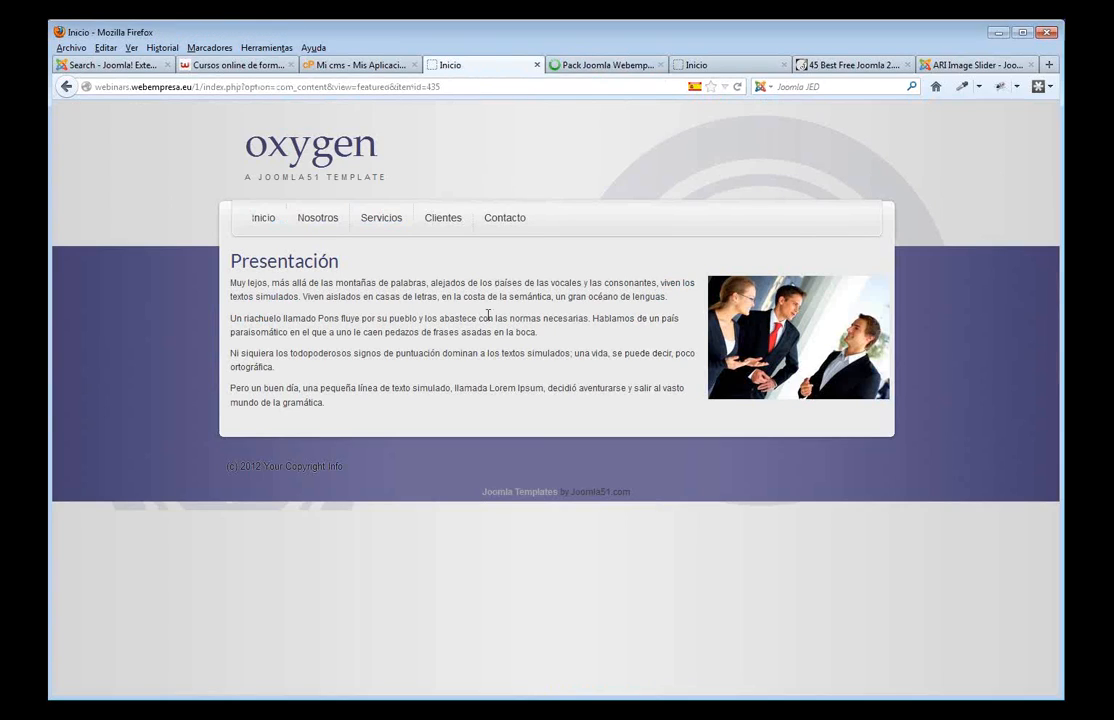
key(F5)
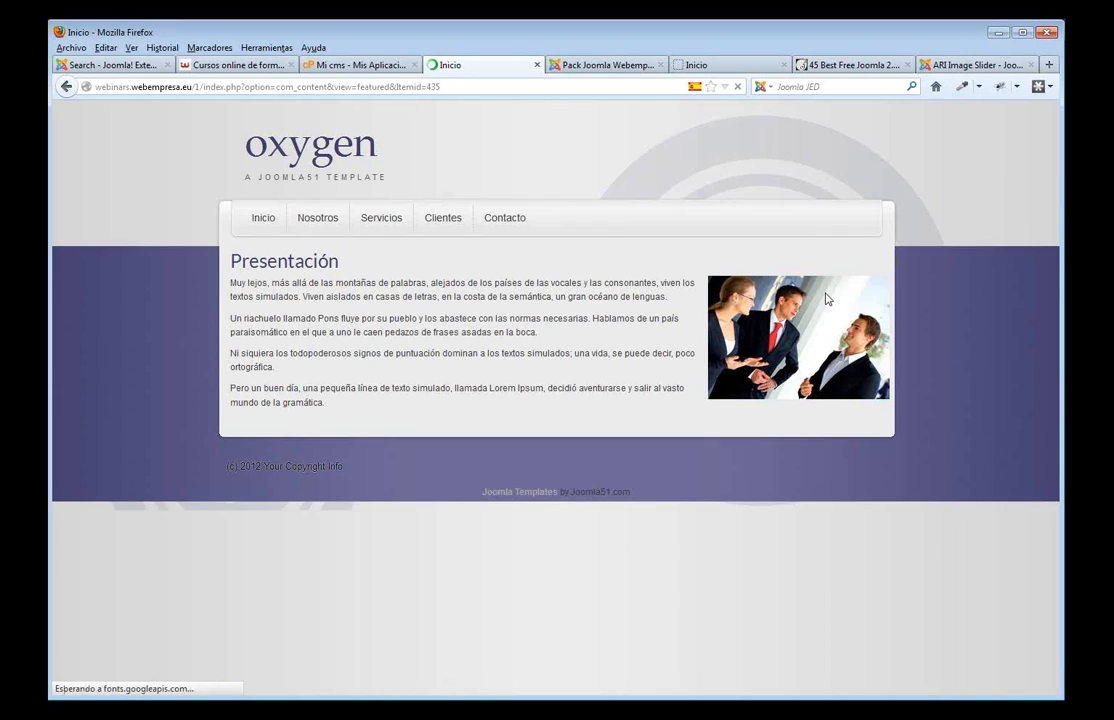
click(577, 66)
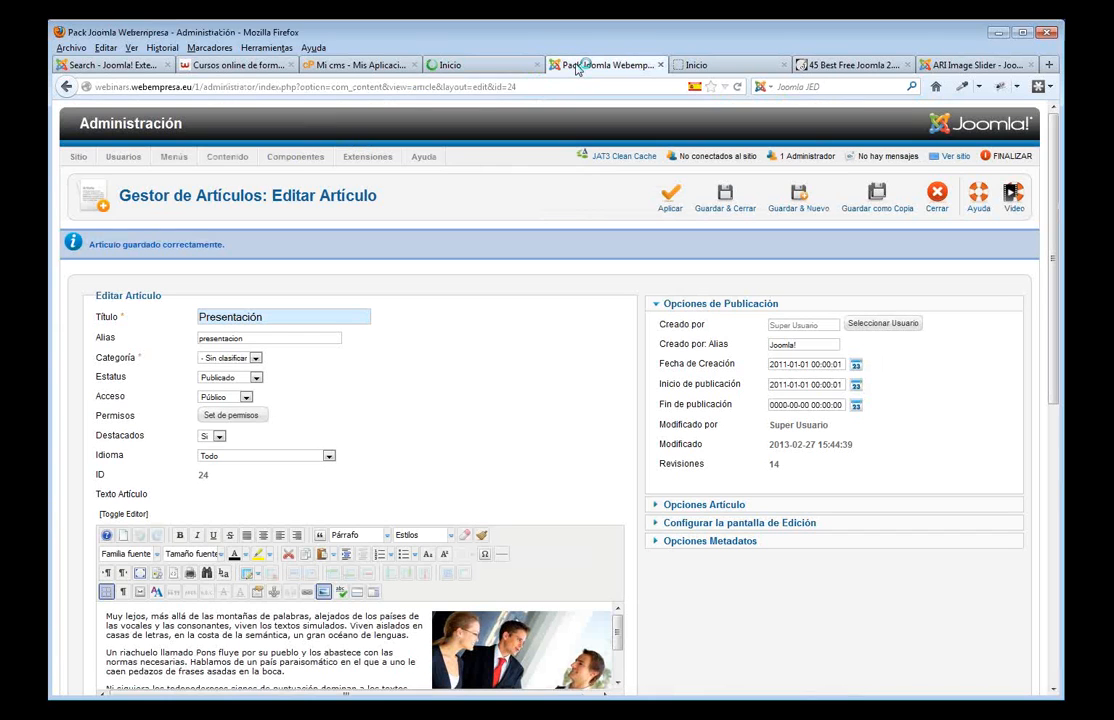
- Save and close Presentación, then check the home page before returning to the article list
click(723, 210)
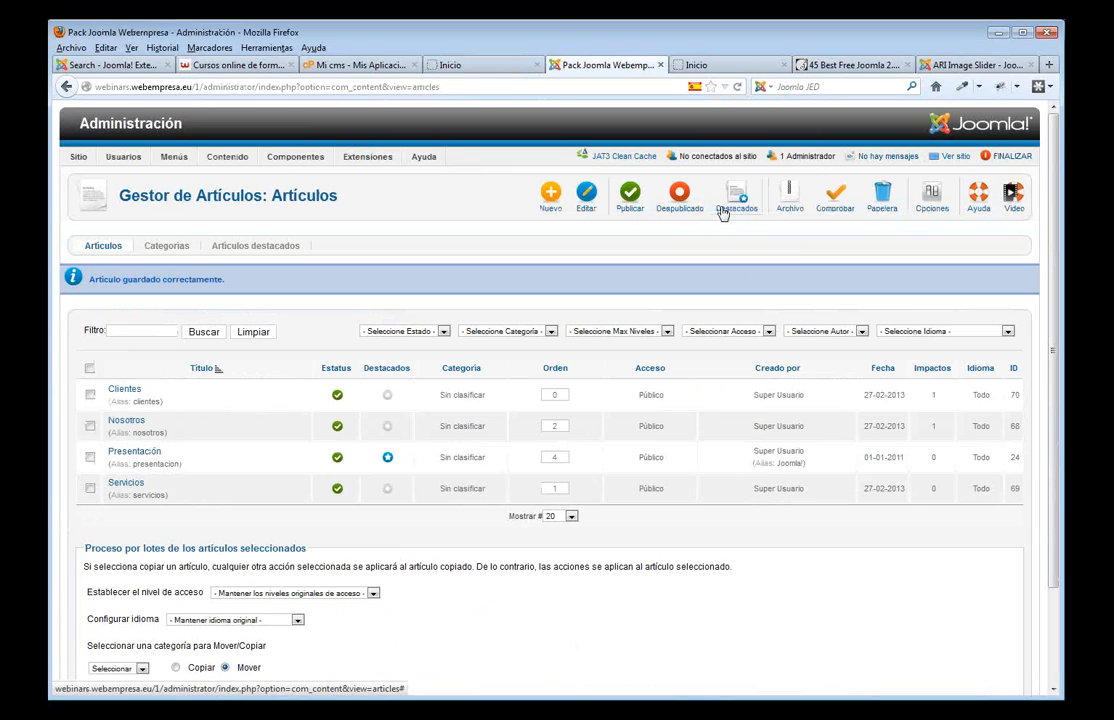
click(452, 64)
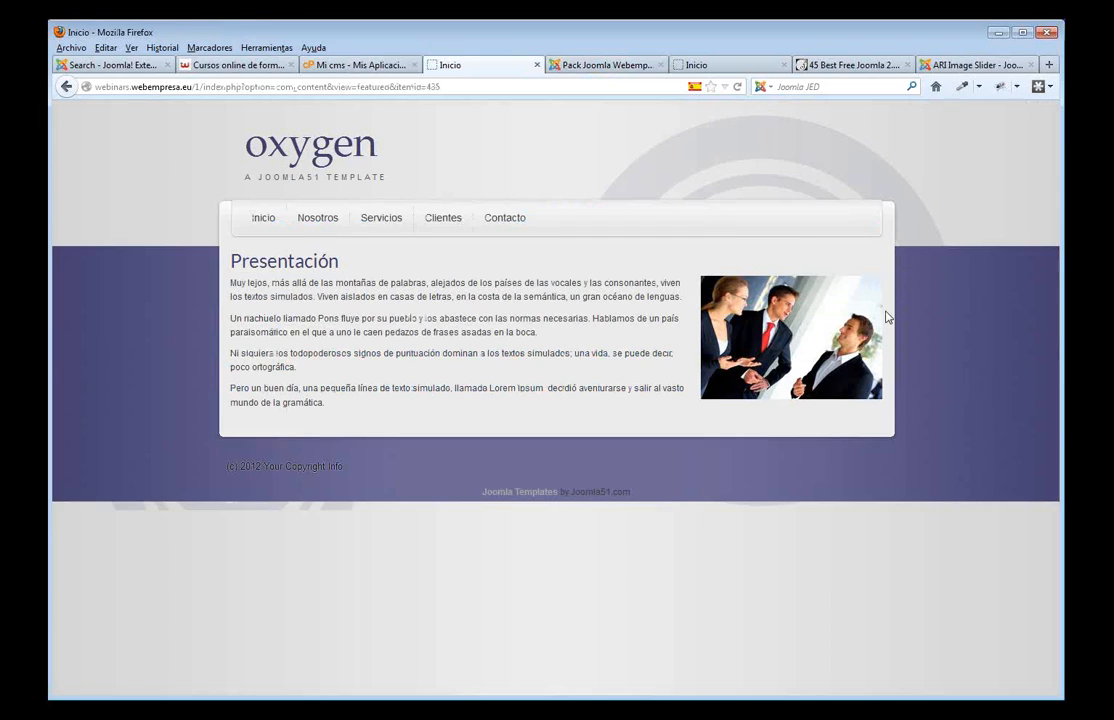
click(593, 66)
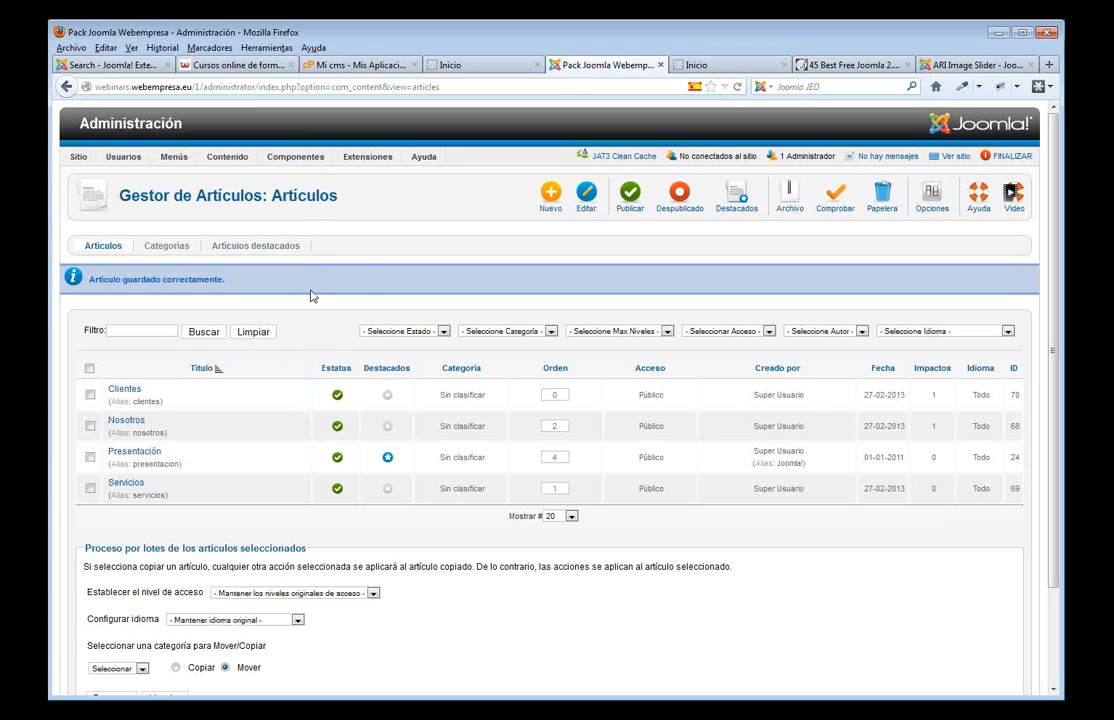
- Add a new category titled 'Blog' in Categorías and save it
click(167, 246)
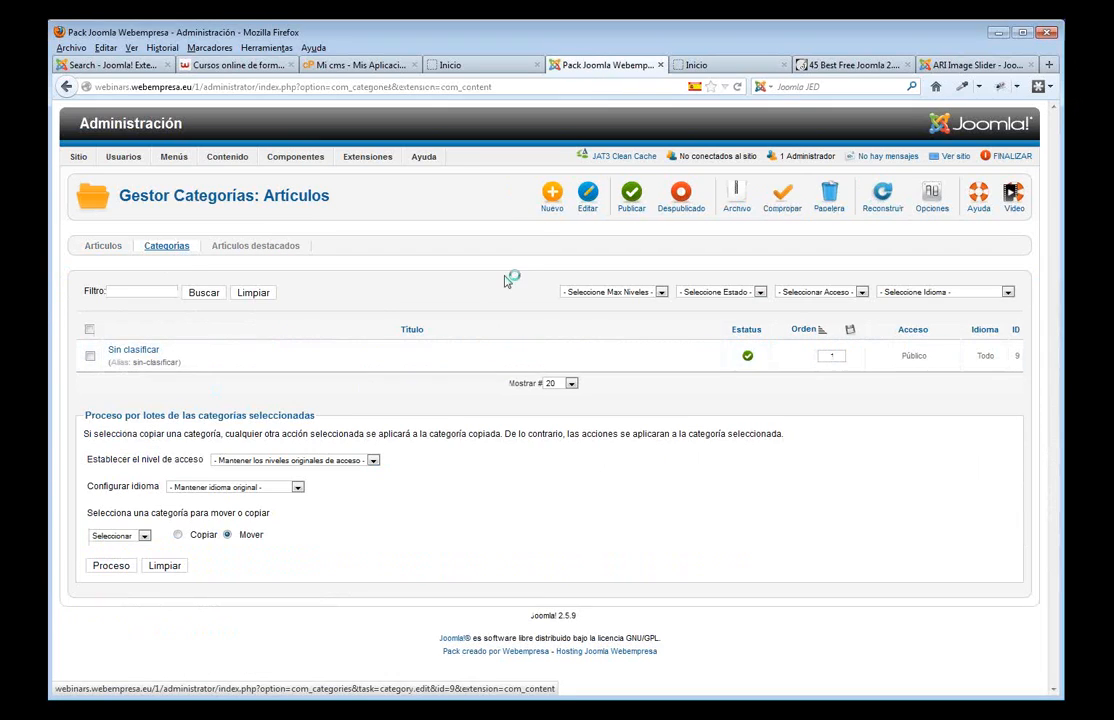
click(549, 205)
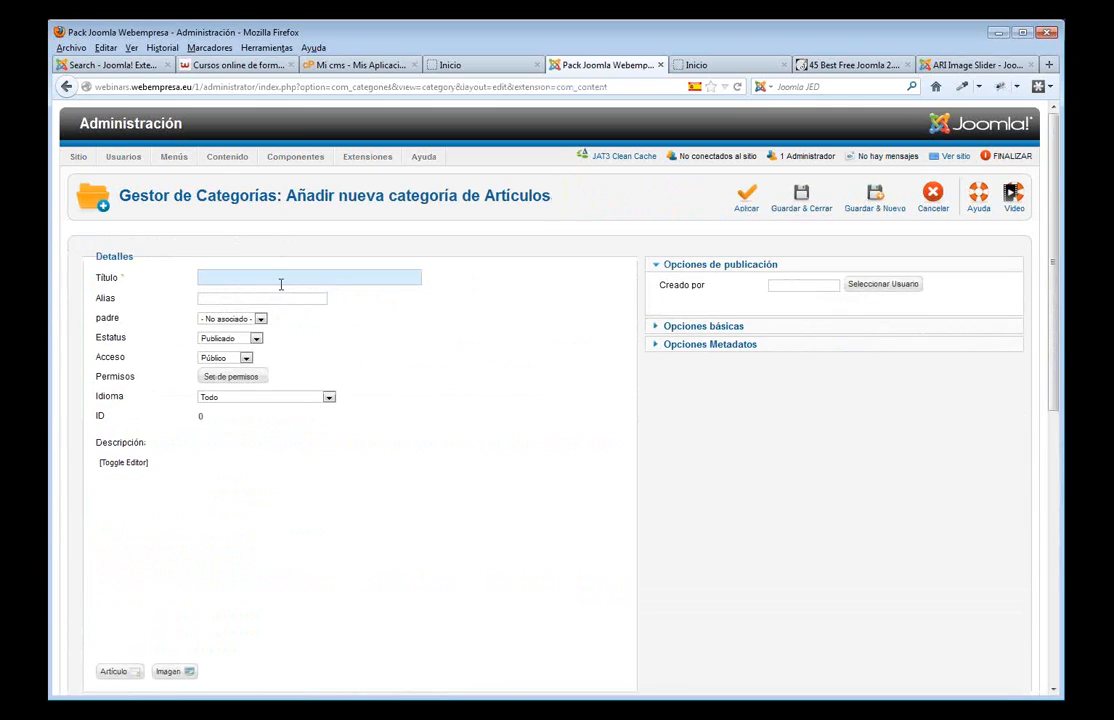
text(Blog)
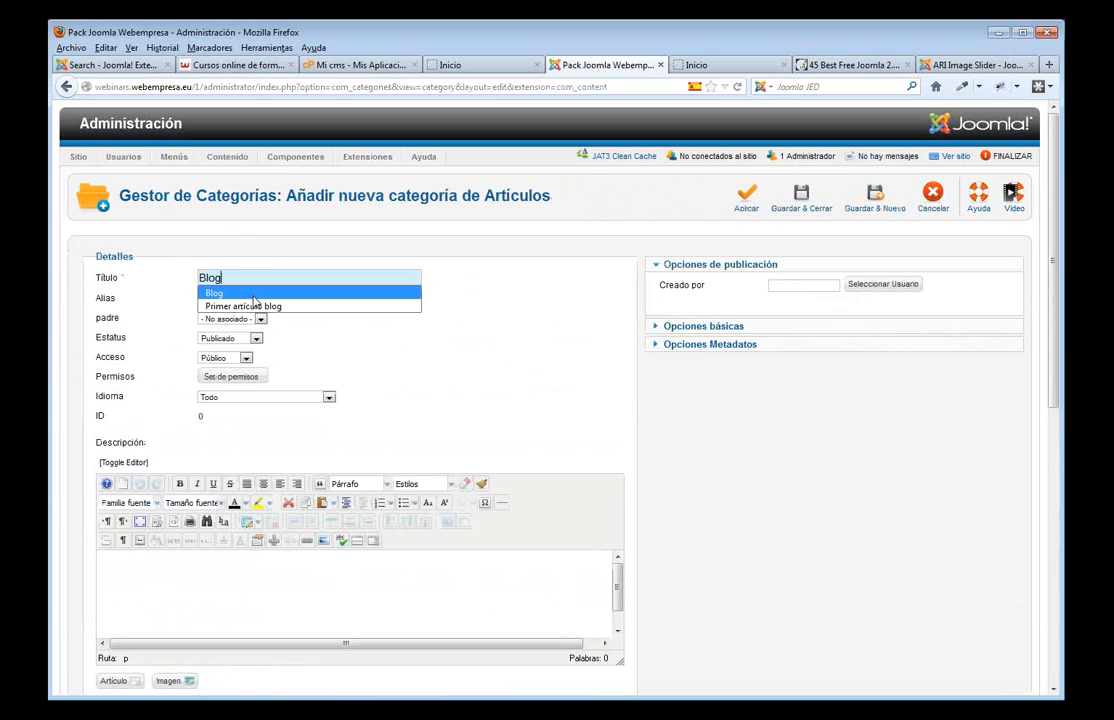
click(253, 295)
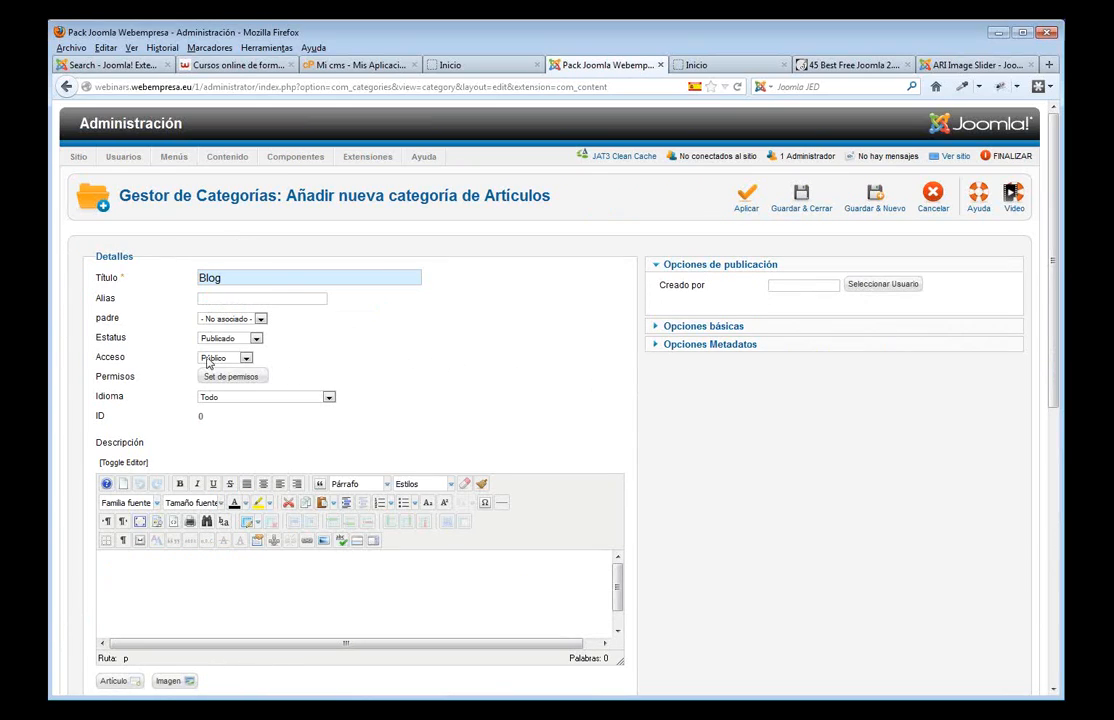
click(801, 198)
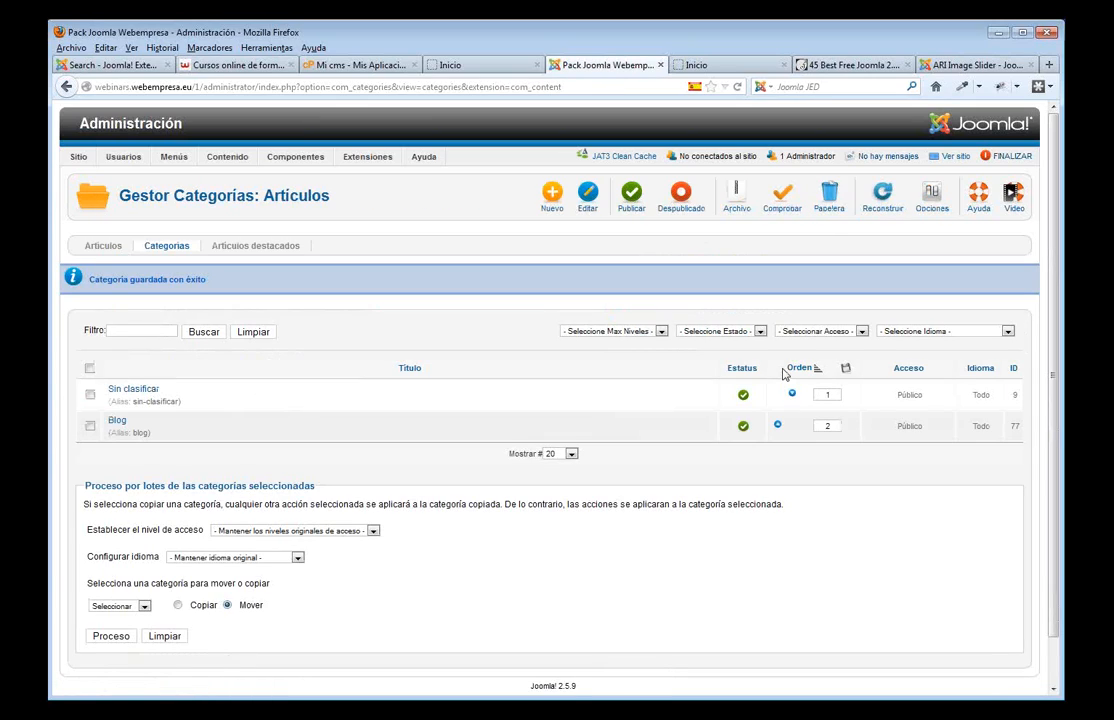
- Create article 'Ejemplo 1' with pasted placeholder text in the Blog category and save it
click(98, 247)
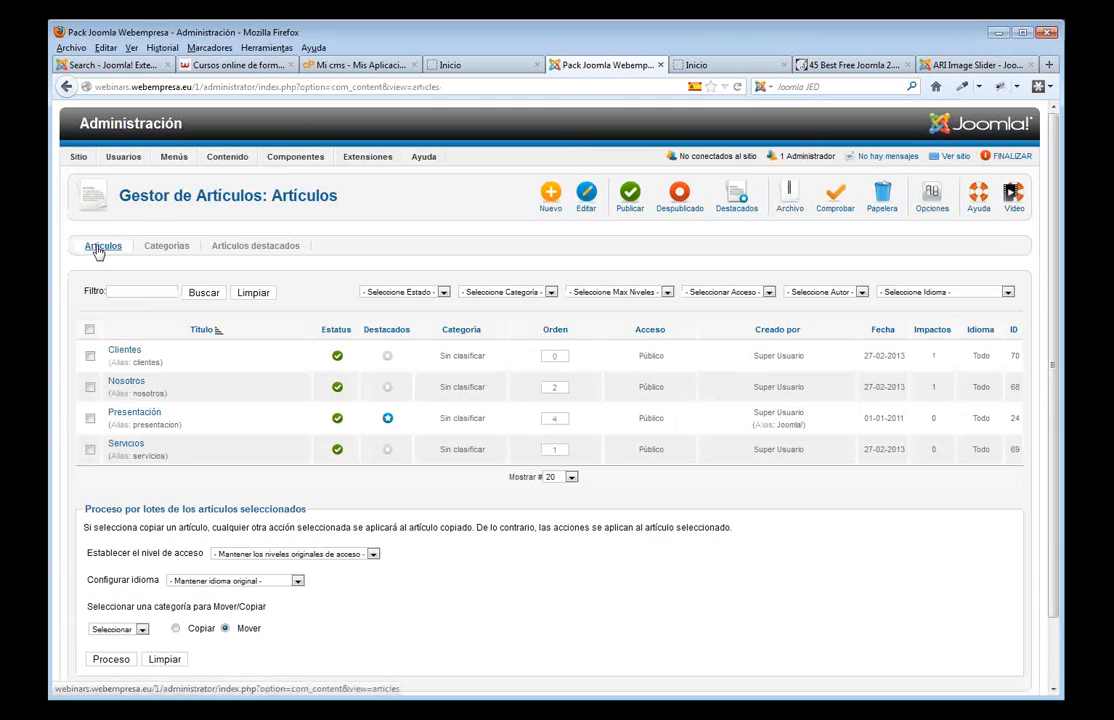
click(552, 197)
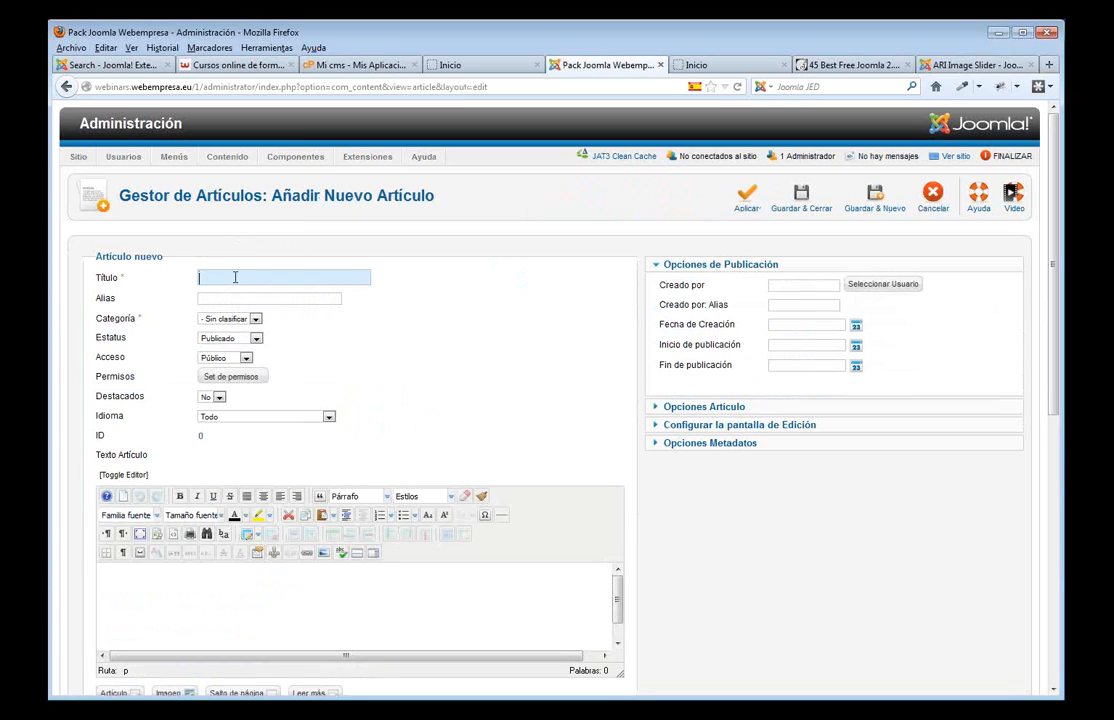
text(Ejem)
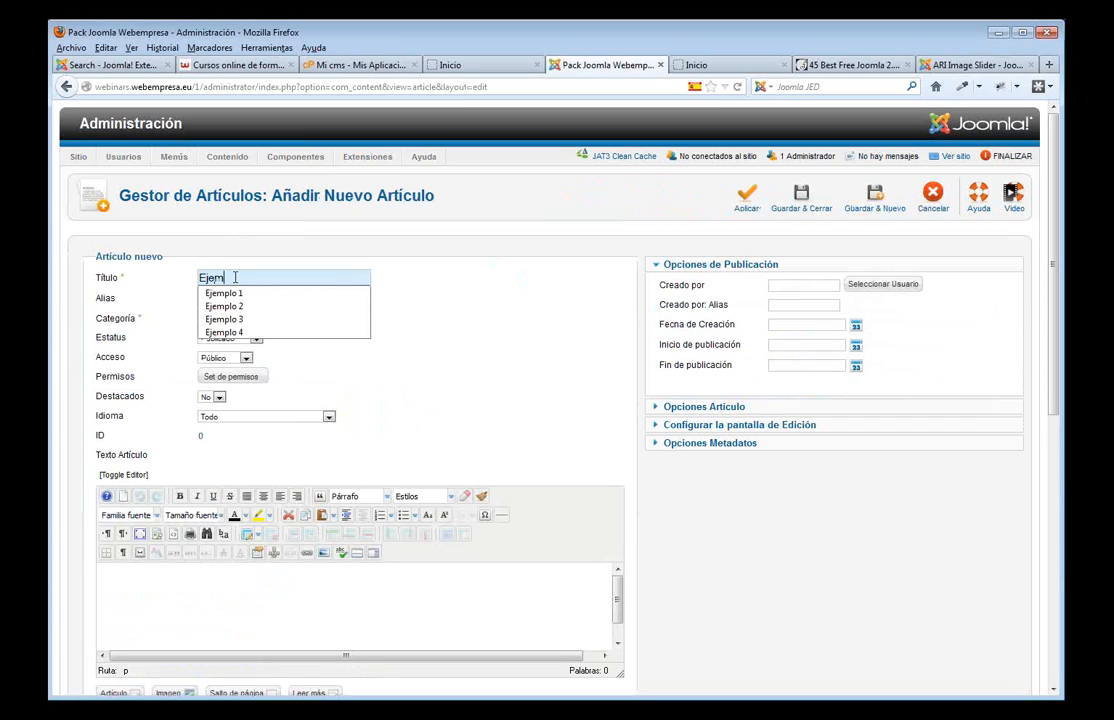
click(225, 294)
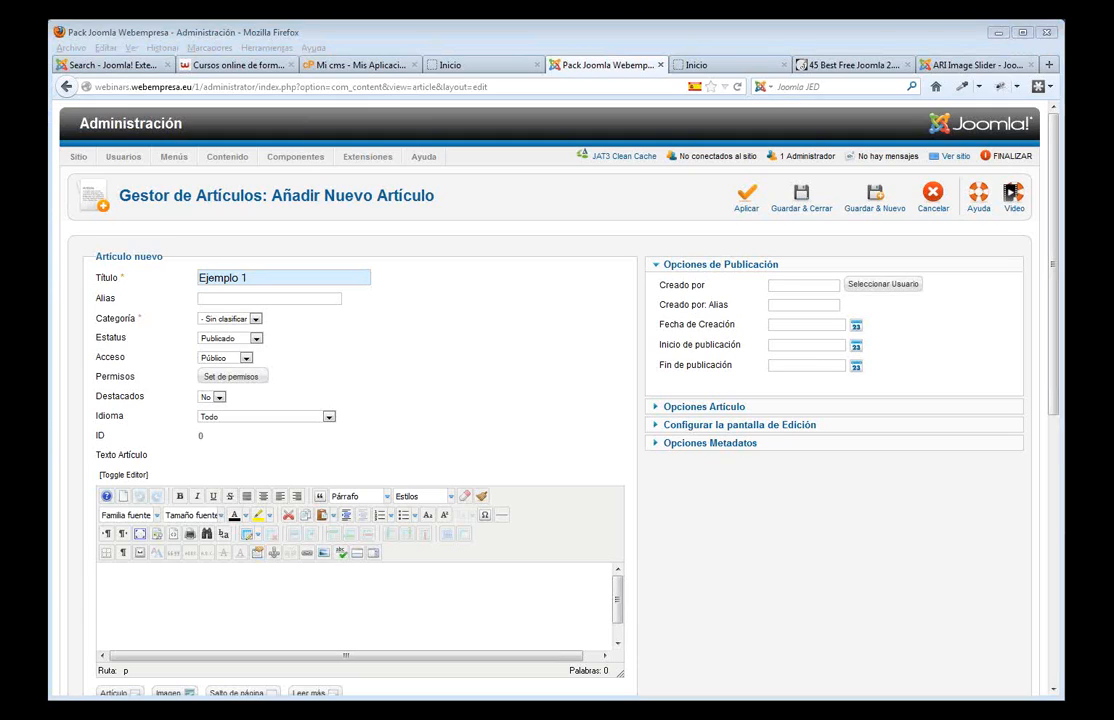
click(230, 604)
key(ctrl+v)
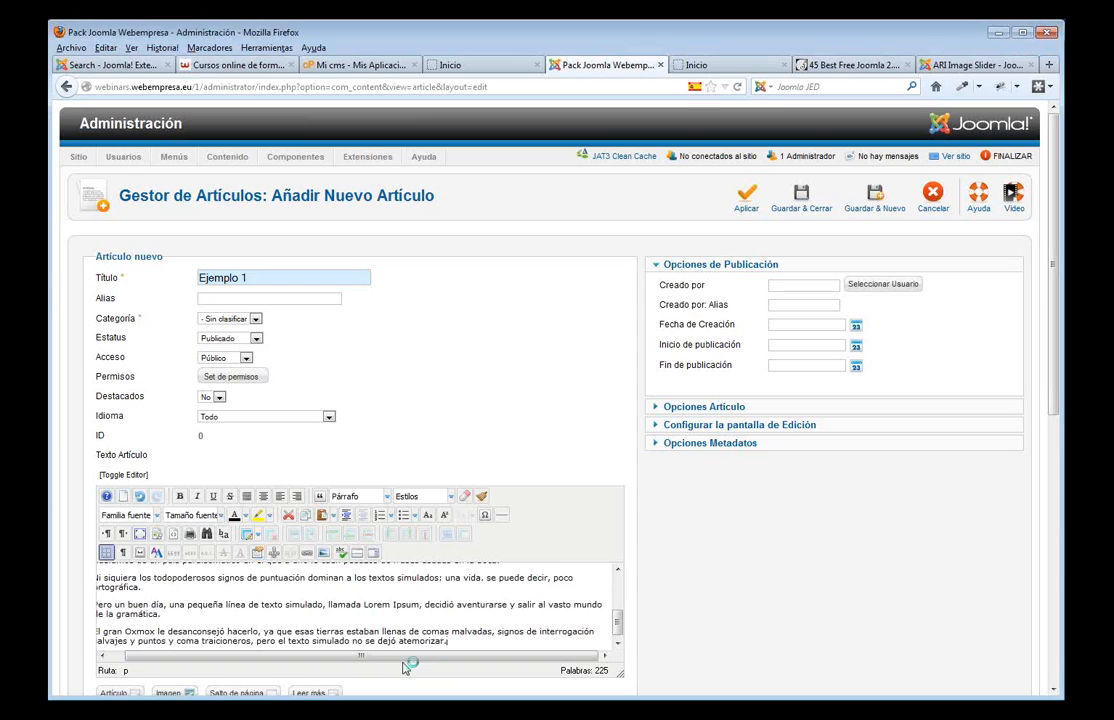
drag(403, 663, 390, 663)
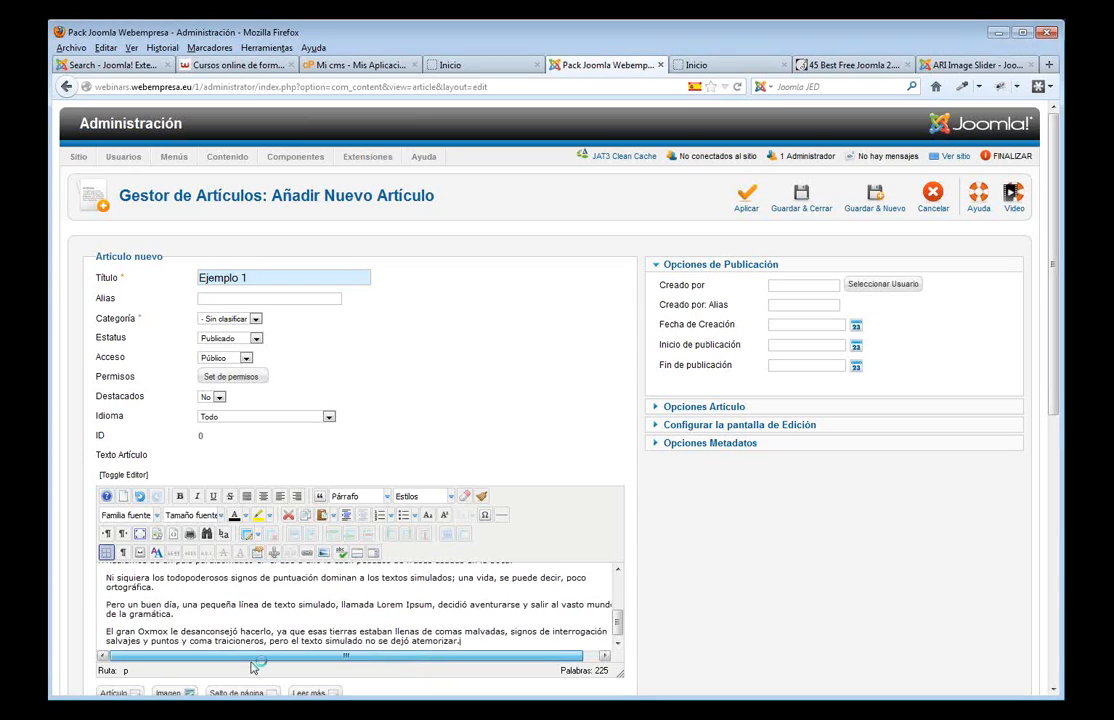
click(255, 319)
click(225, 338)
click(801, 194)
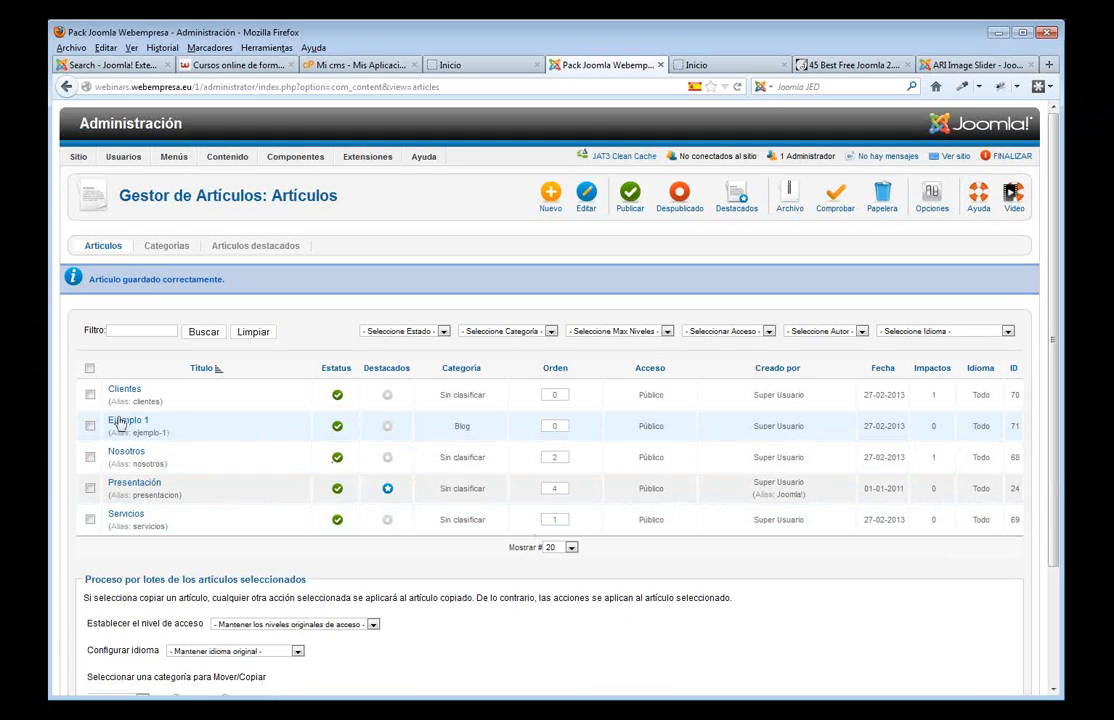
- Create article 'Ejemplo 2' with the same pasted text in the Blog category and save it
click(551, 195)
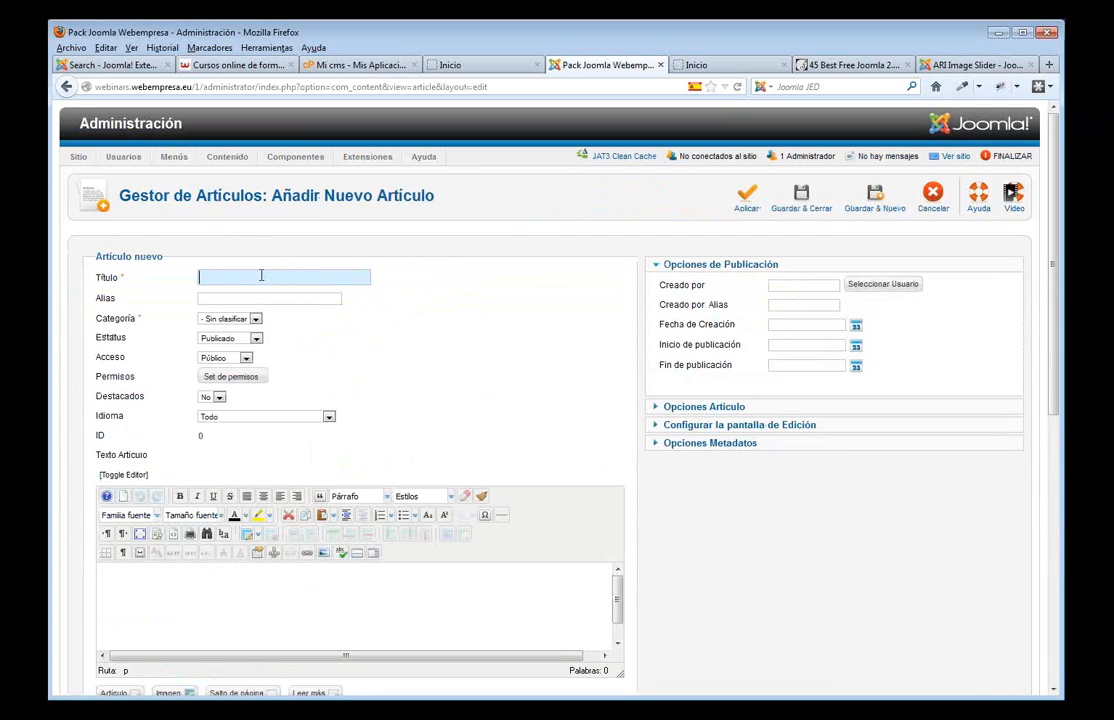
text(Elem)
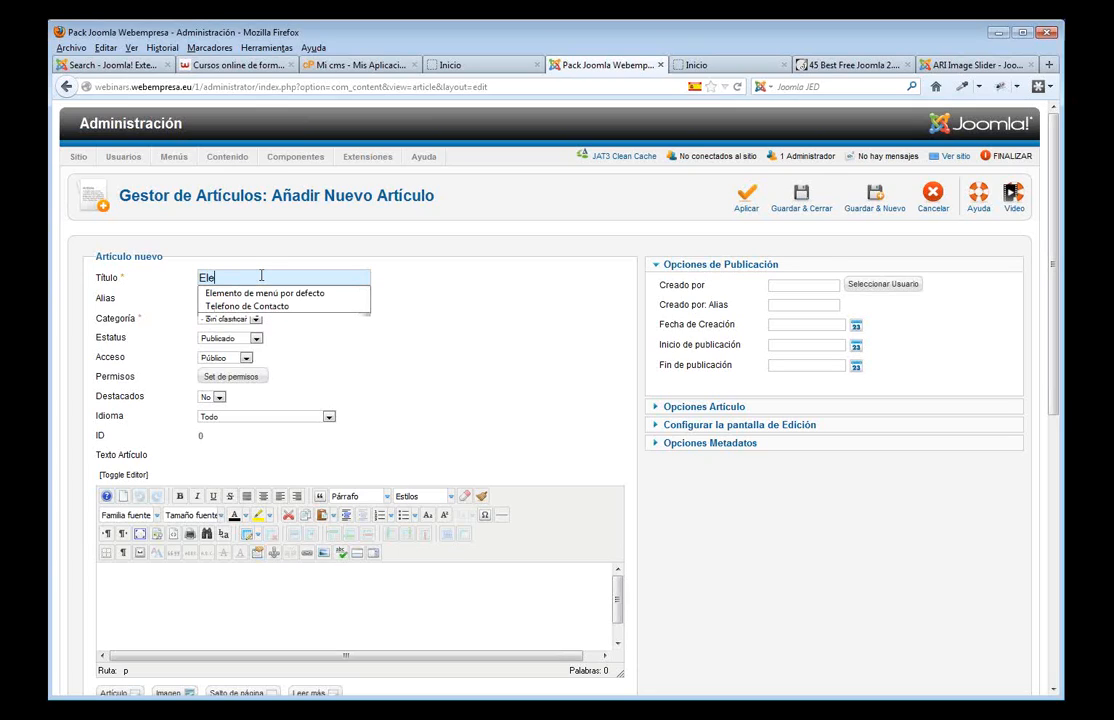
key(BackSpace)
key(BackSpace)
key(BackSpace)
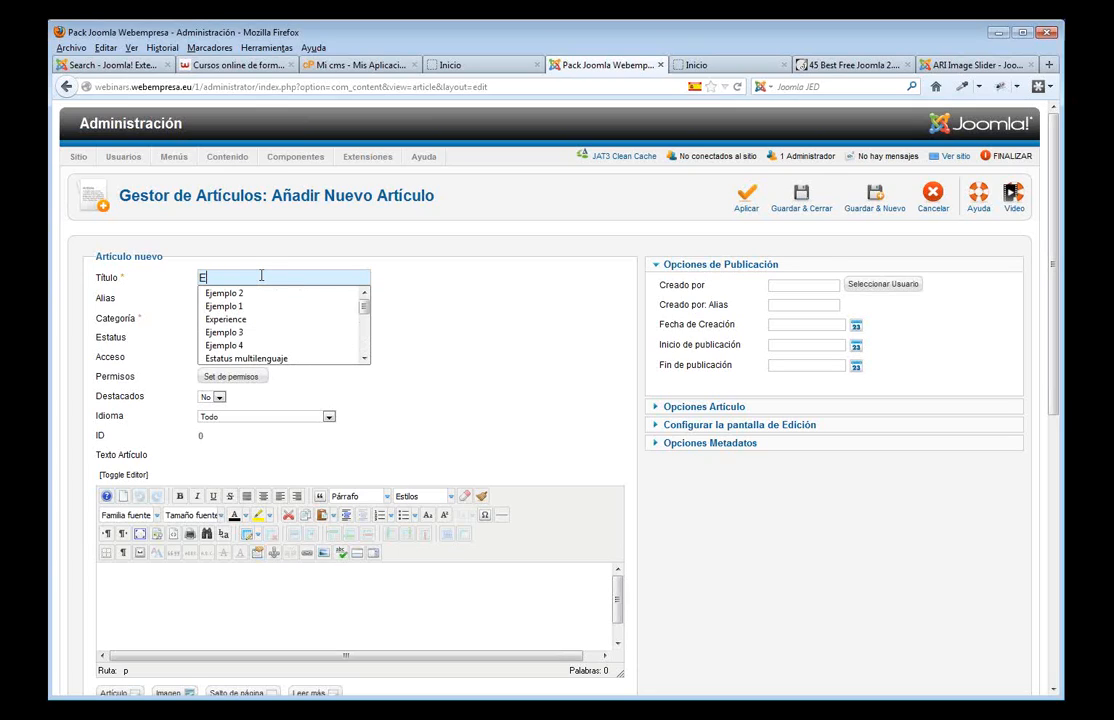
click(232, 293)
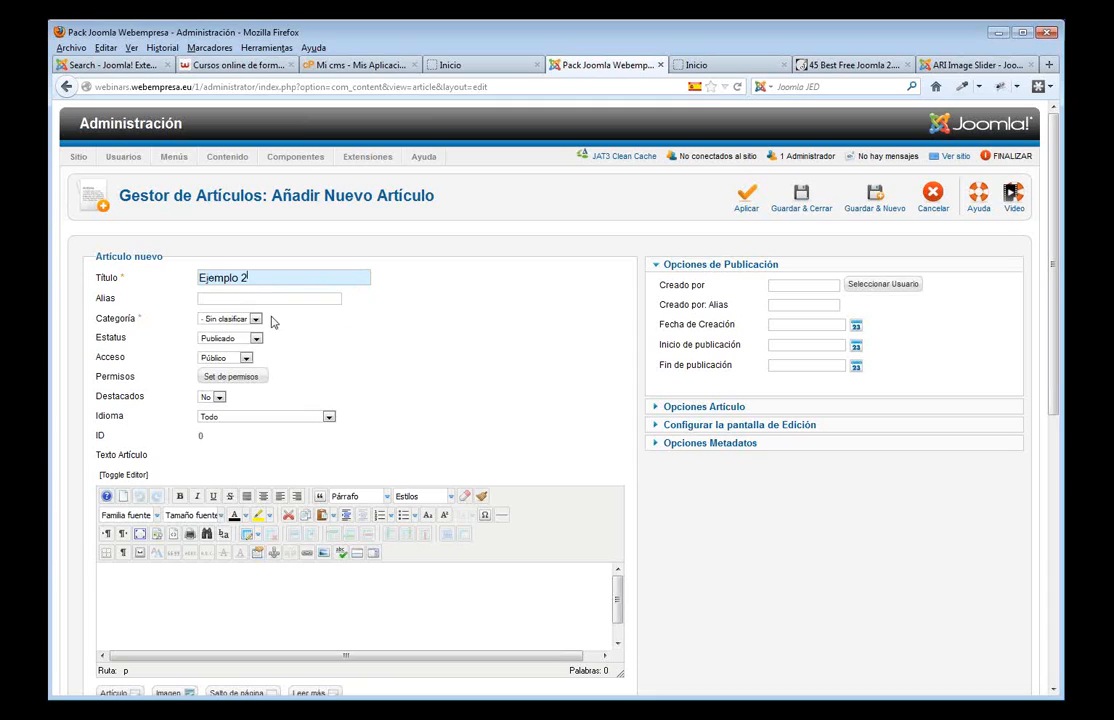
key(ctrl+v)
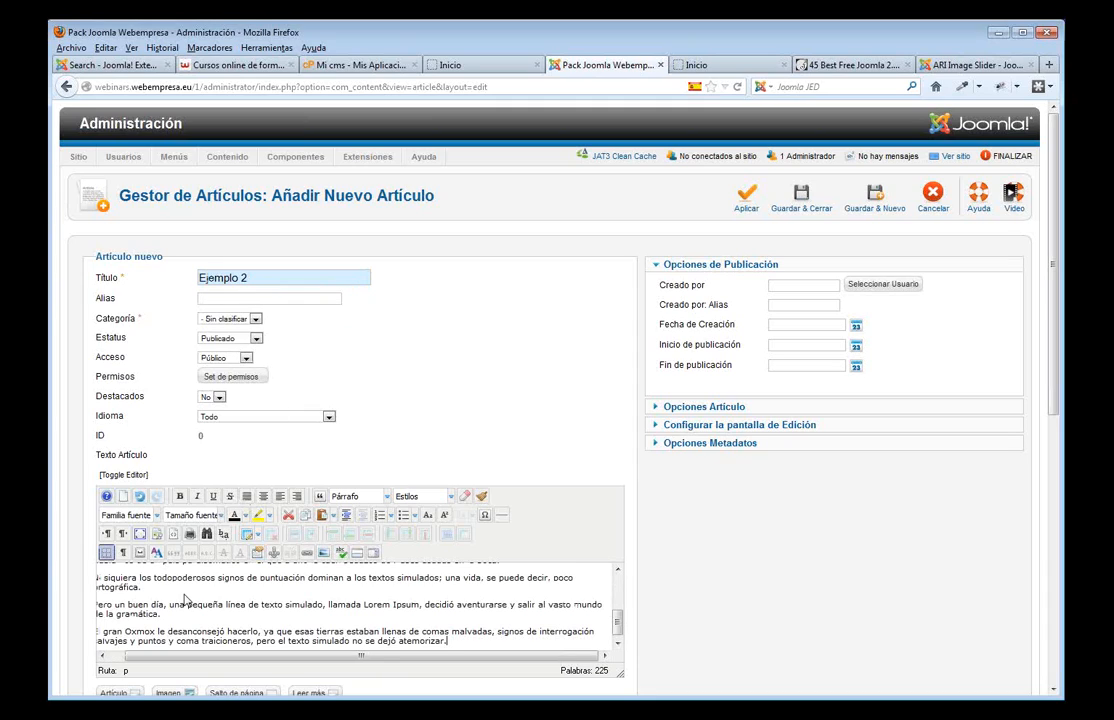
click(256, 319)
click(226, 338)
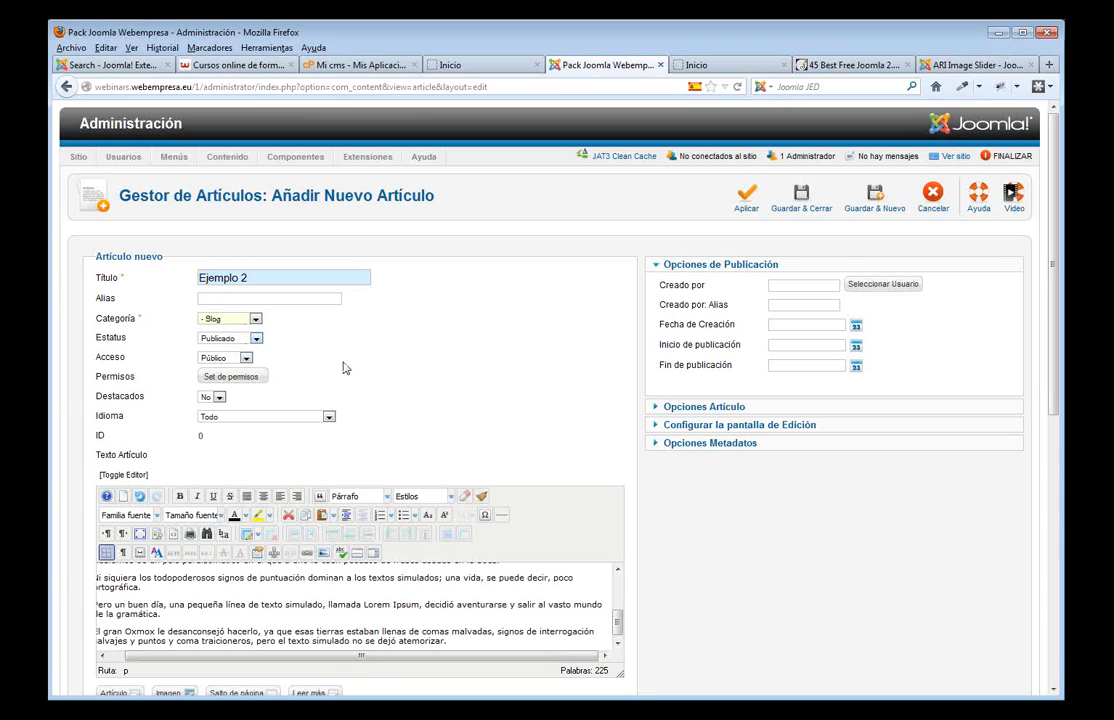
click(801, 196)
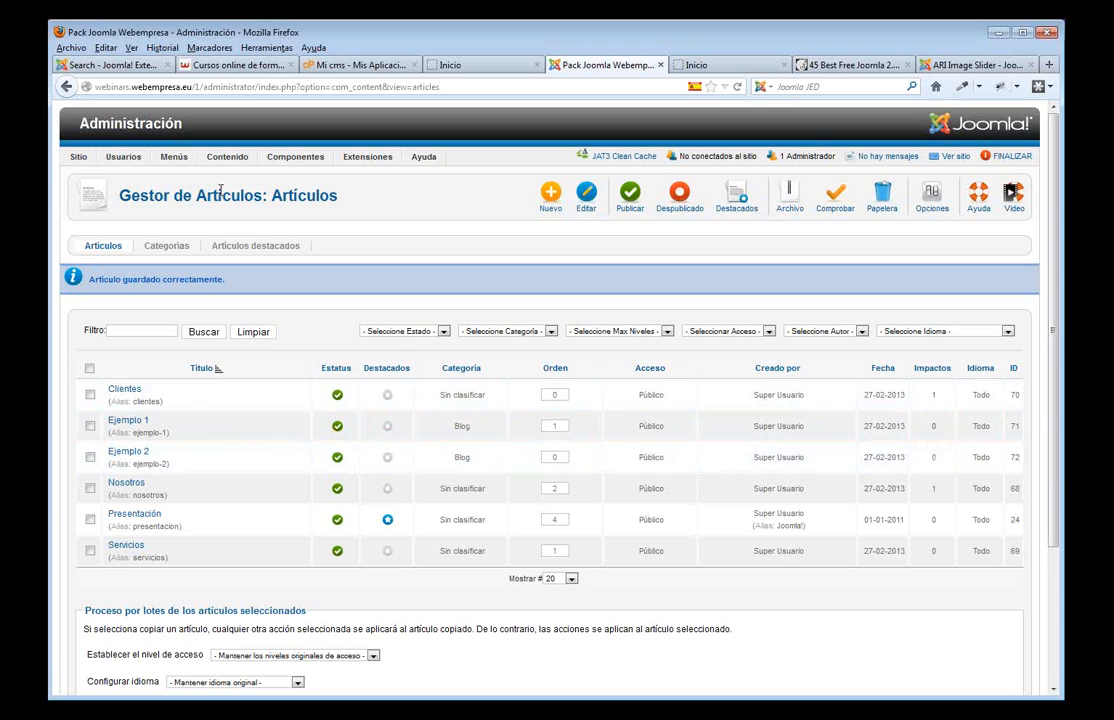
- Start a new Main Menu item of type Category Blog titled 'Blog'
mouse_move(175, 157)
click(190, 197)
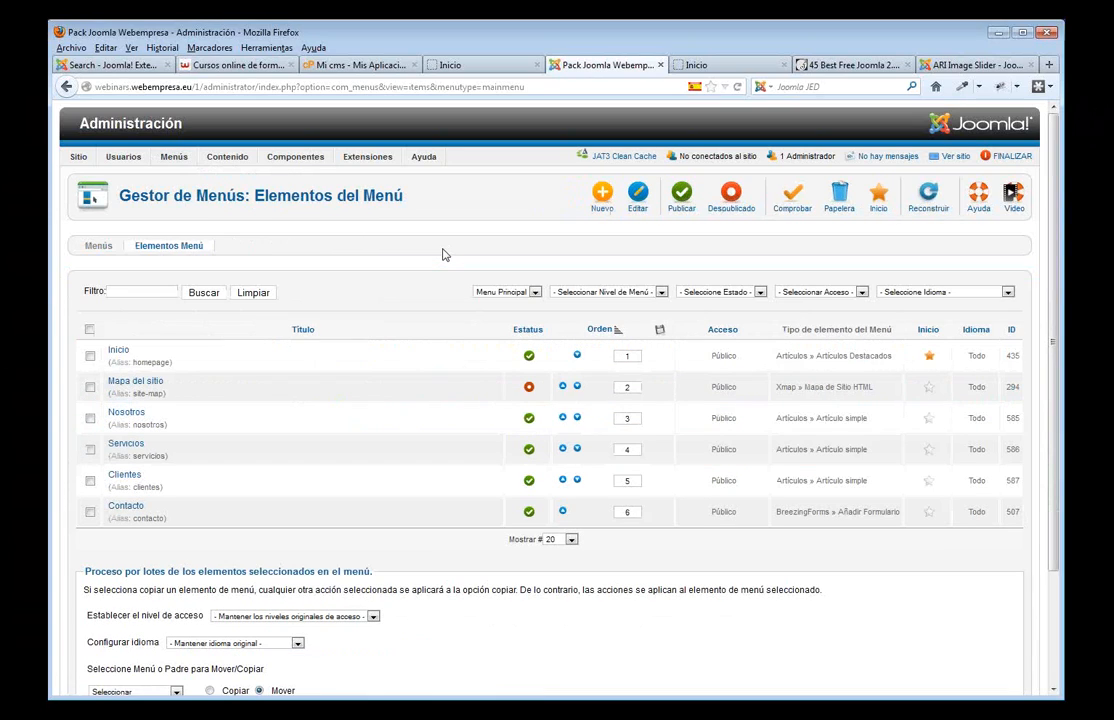
click(601, 196)
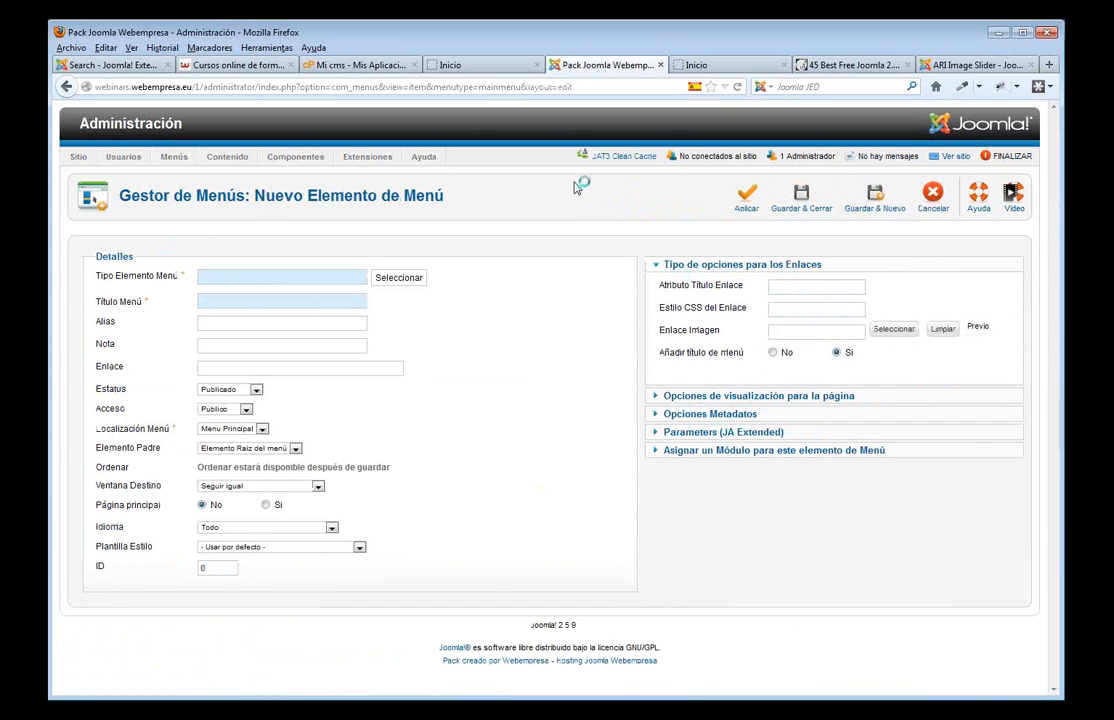
click(400, 280)
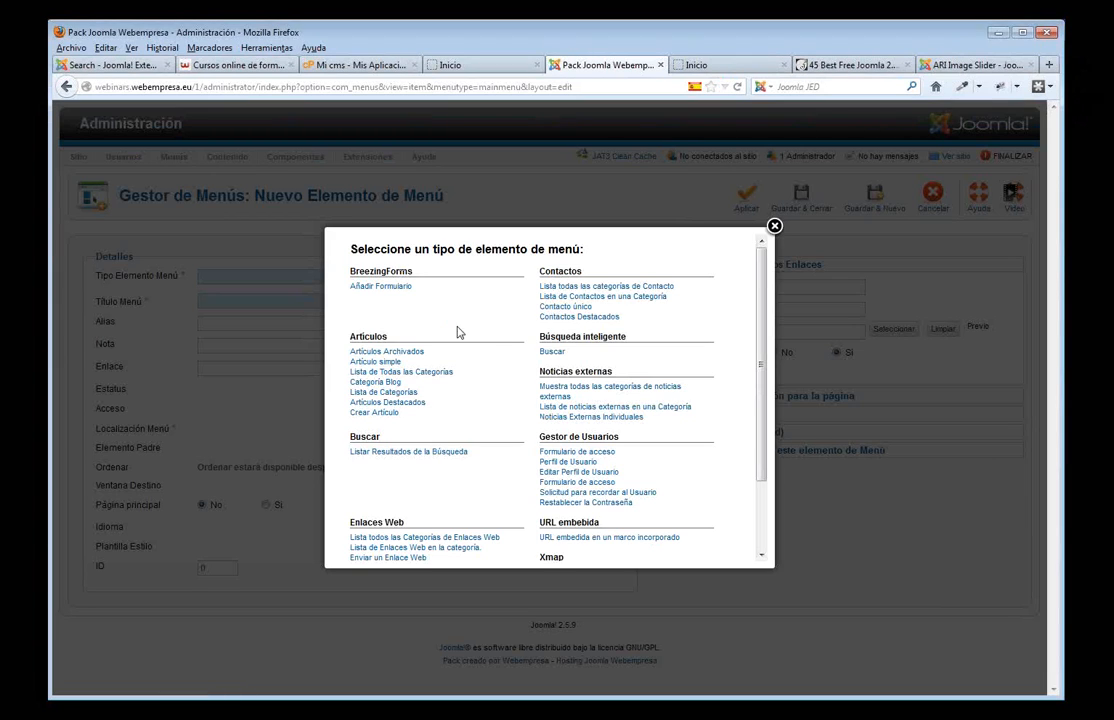
click(392, 385)
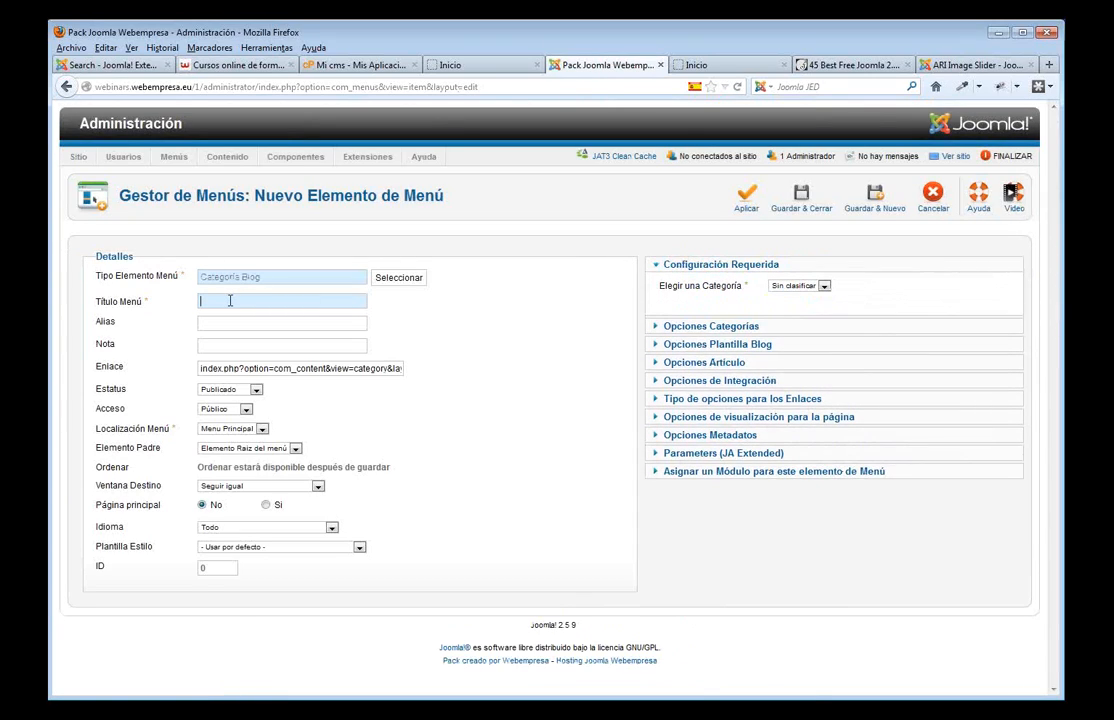
text(Blog)
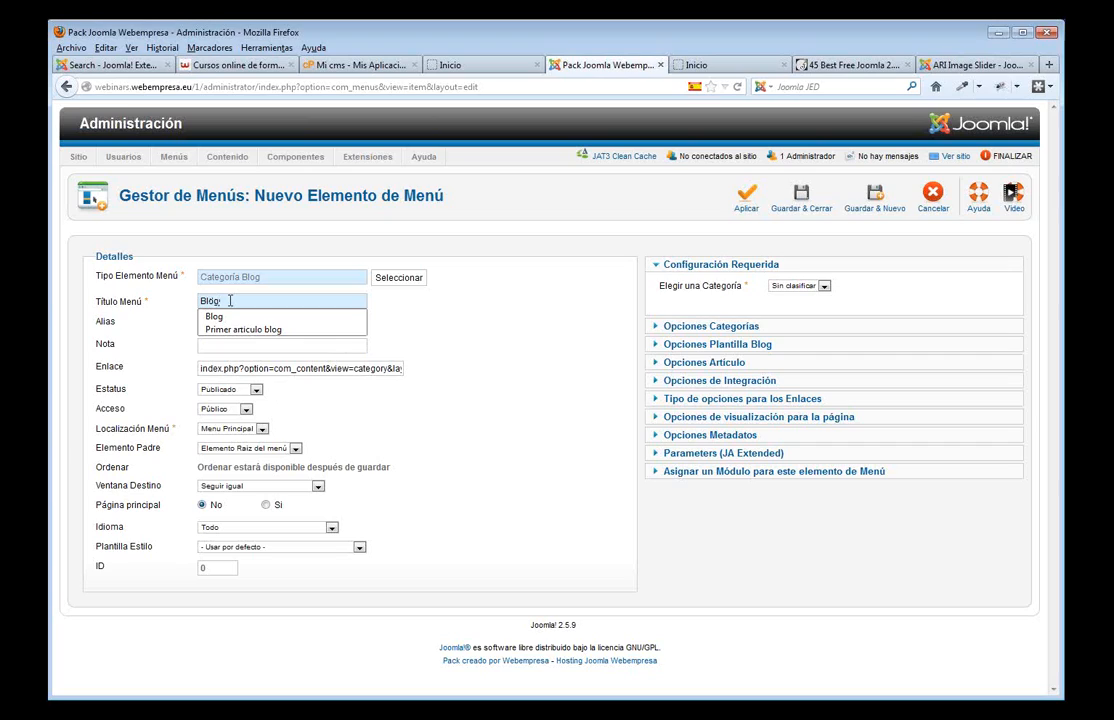
click(231, 316)
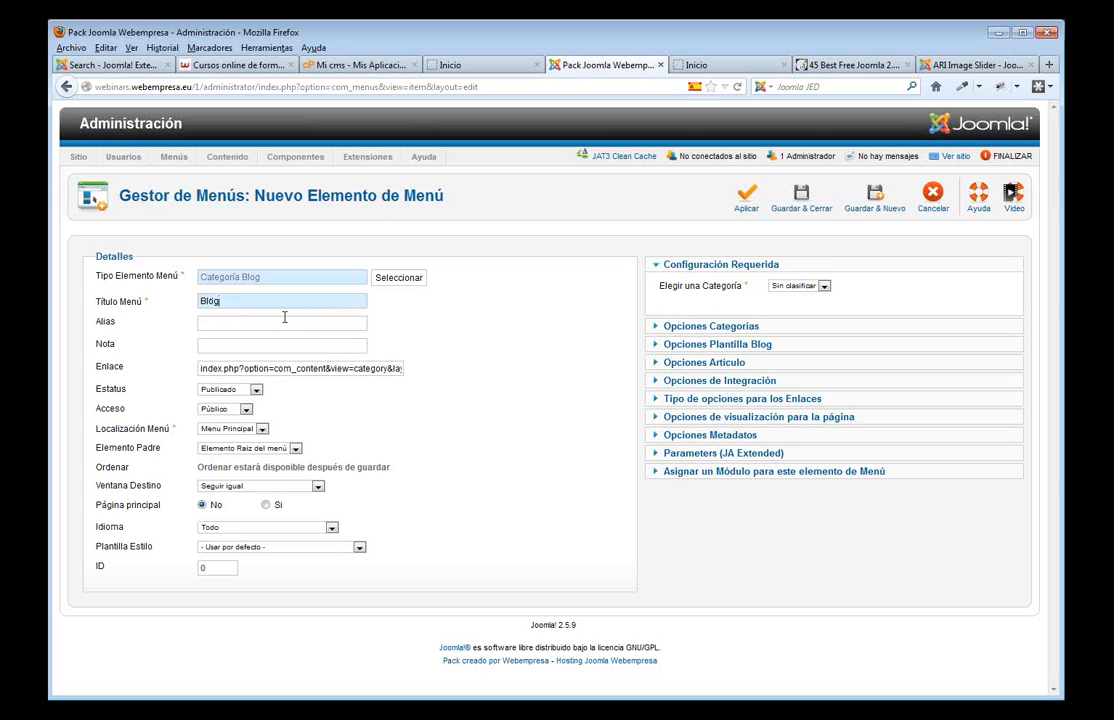
- Point the Blog menu item at the Blog category, save it, and view the front page
click(822, 286)
click(795, 304)
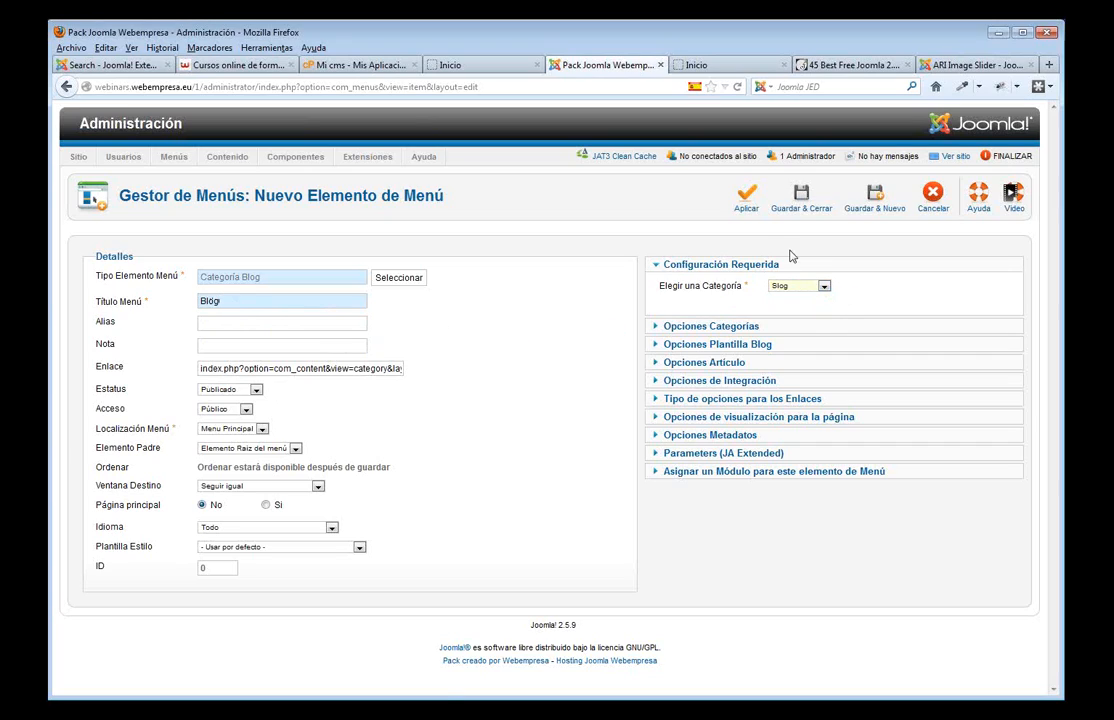
click(755, 203)
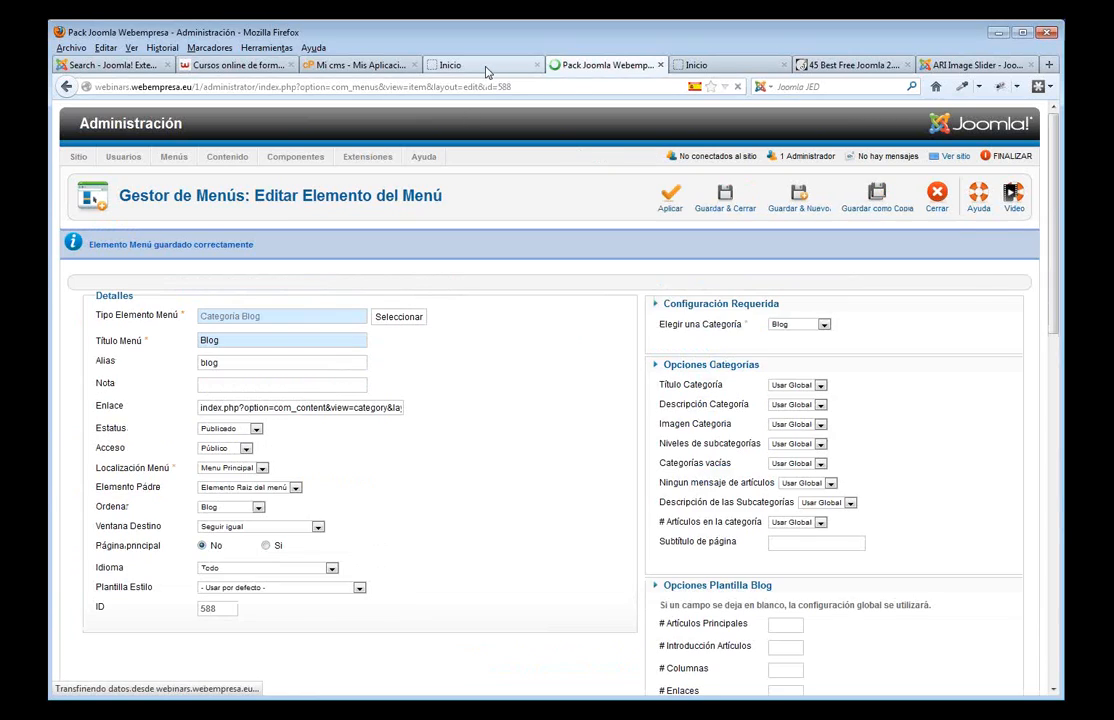
click(487, 68)
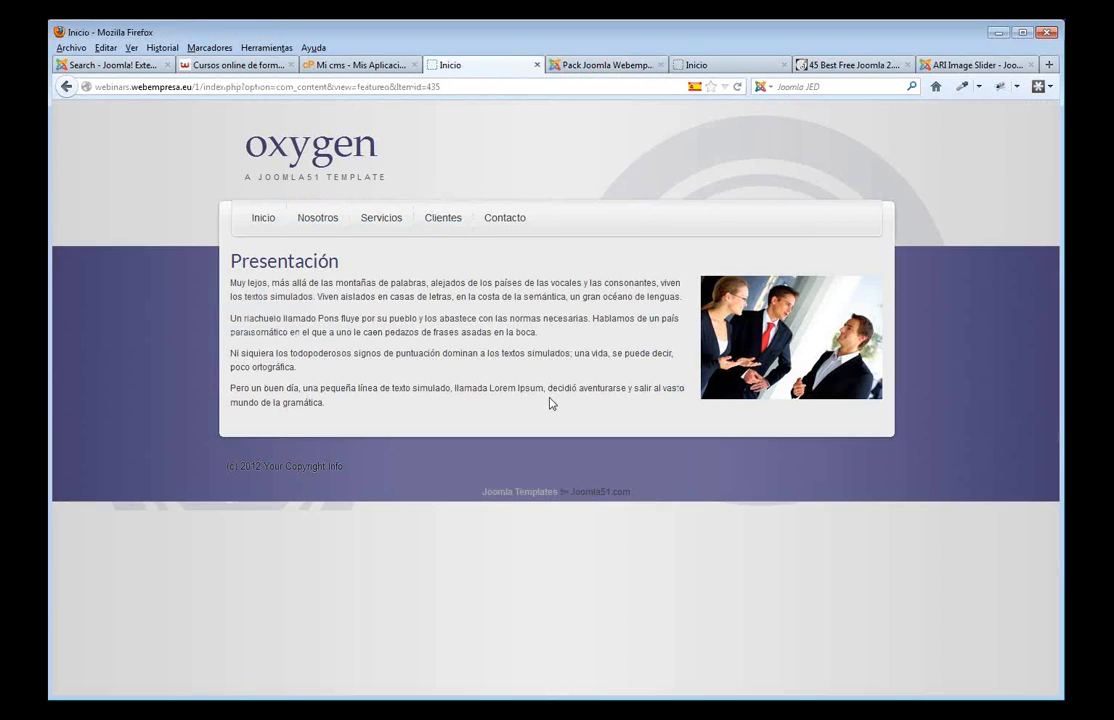
- Reload the front page, open Blog and review the Ejemplo 2 and Ejemplo 1 listings
key(F5)
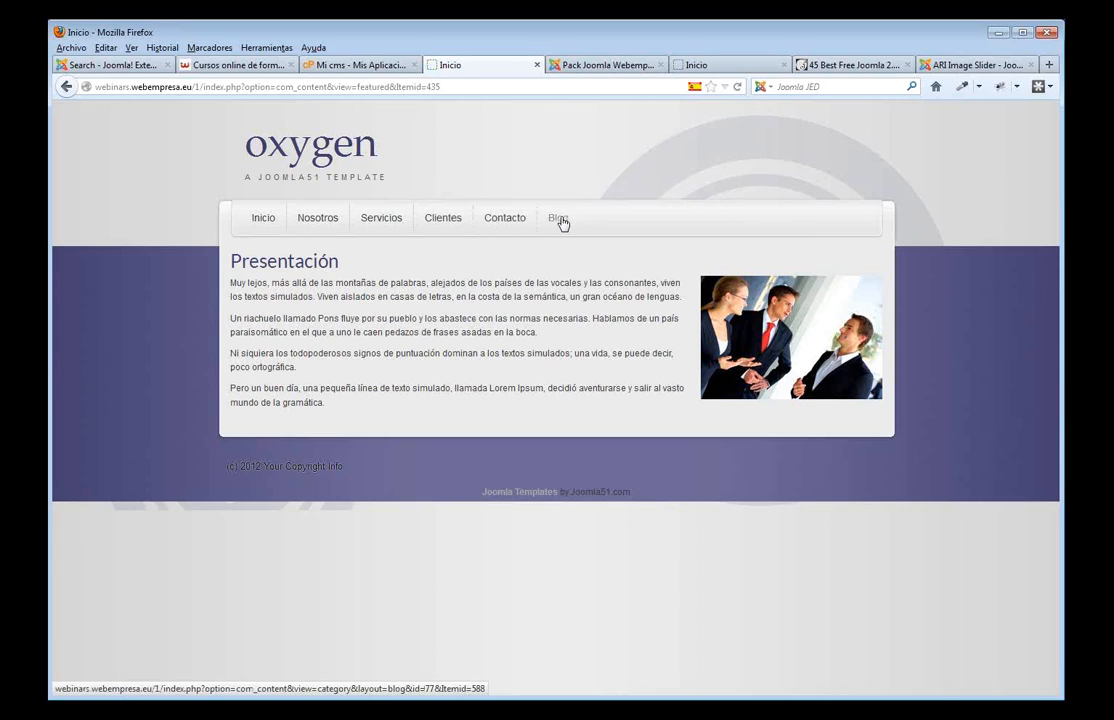
click(559, 219)
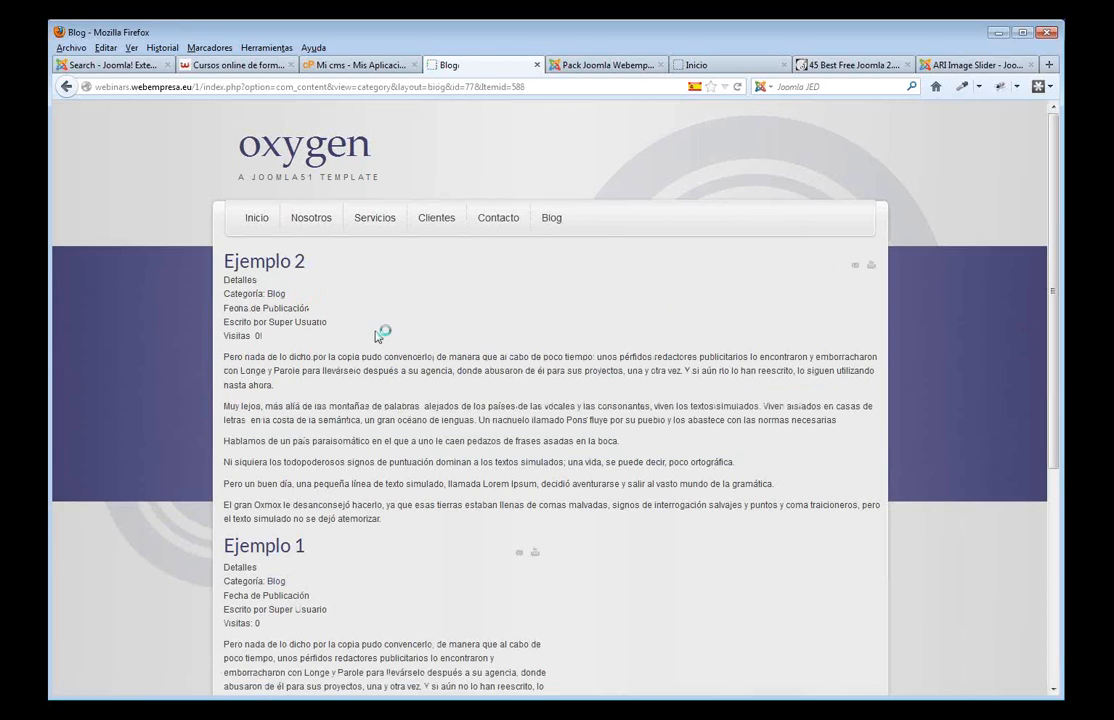
scroll(423, 520, down, 5)
scroll(365, 494, up, 3)
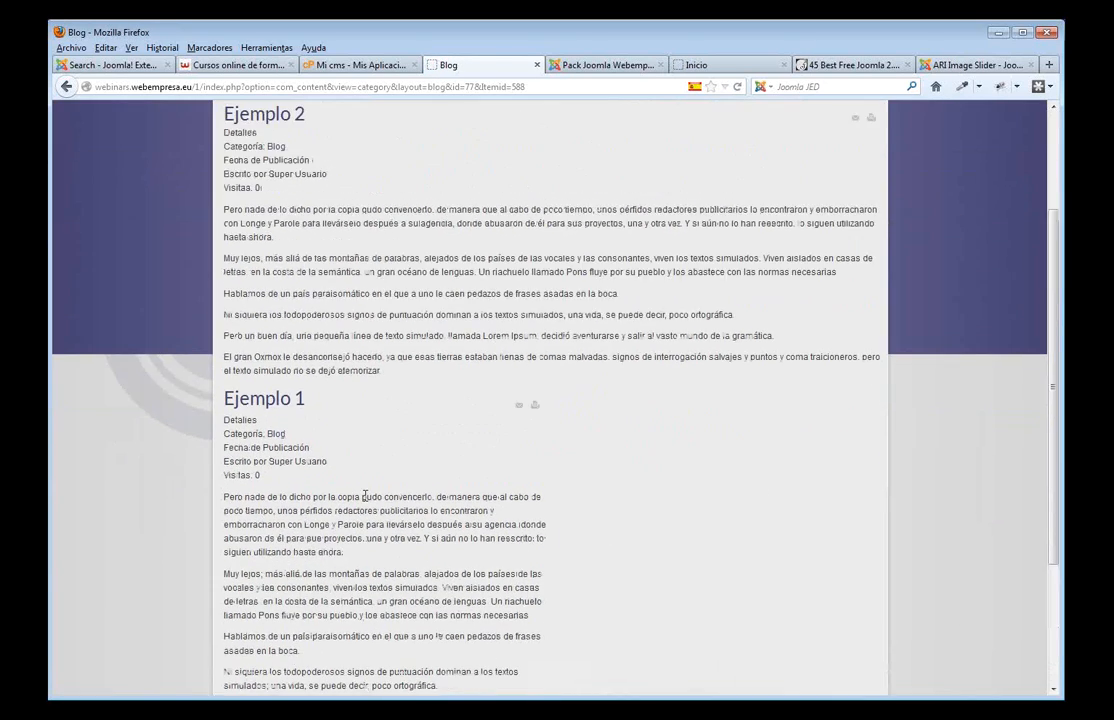
scroll(365, 494, up, 1)
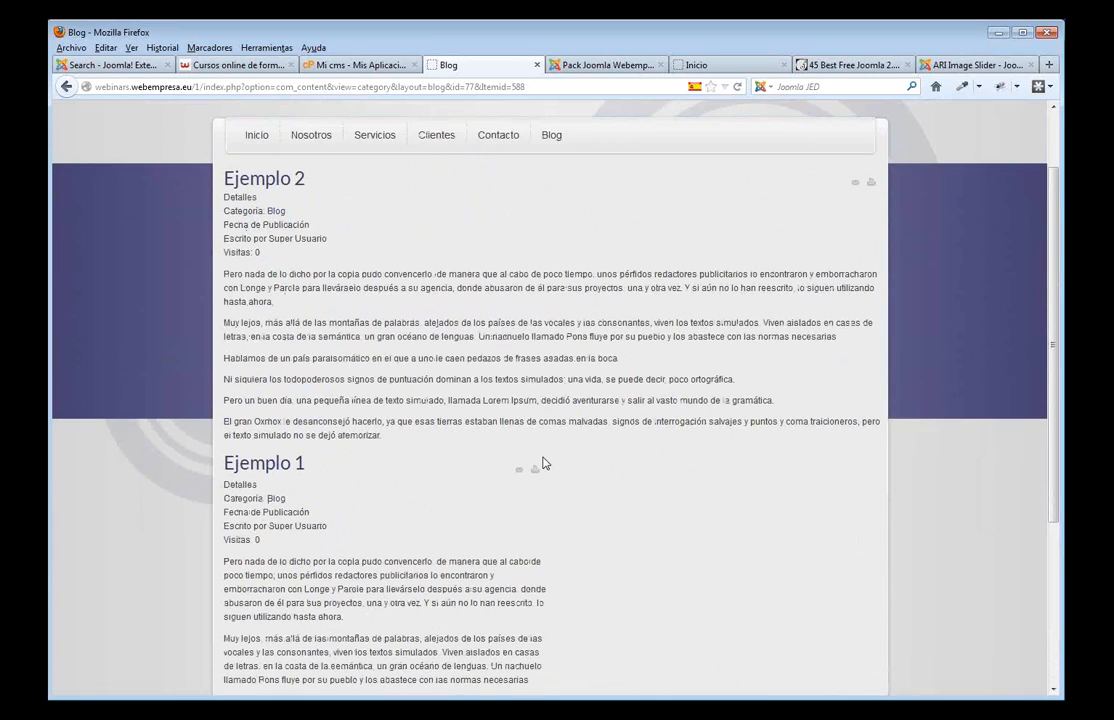
scroll(540, 465, down, 3)
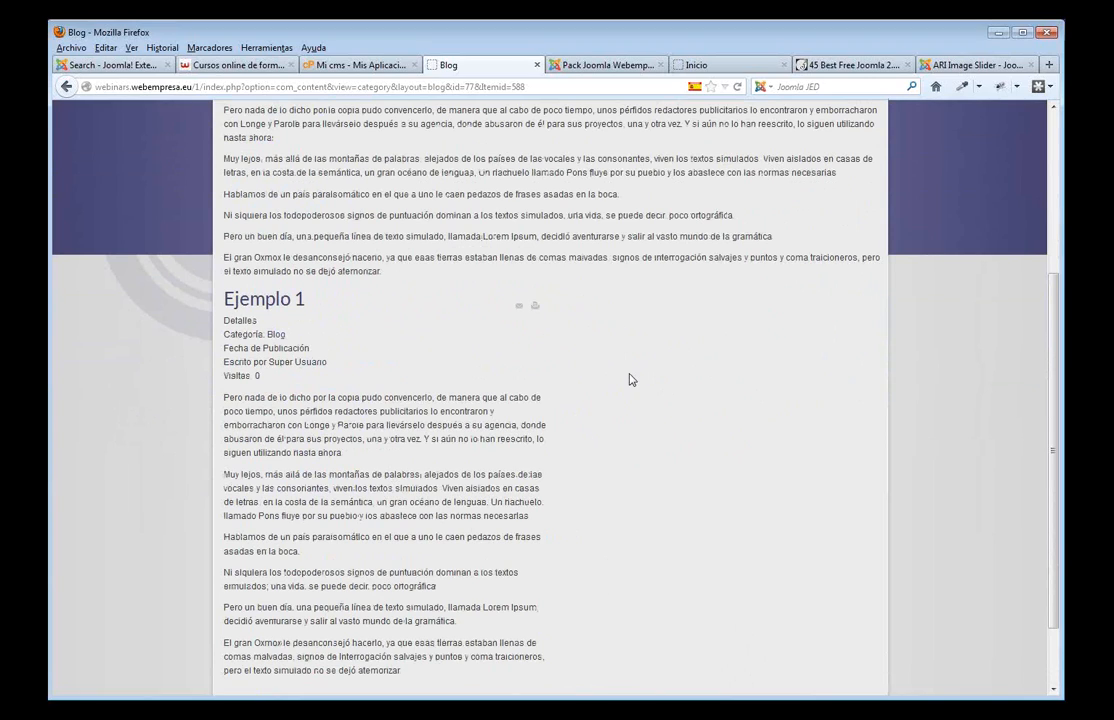
scroll(630, 379, up, 3)
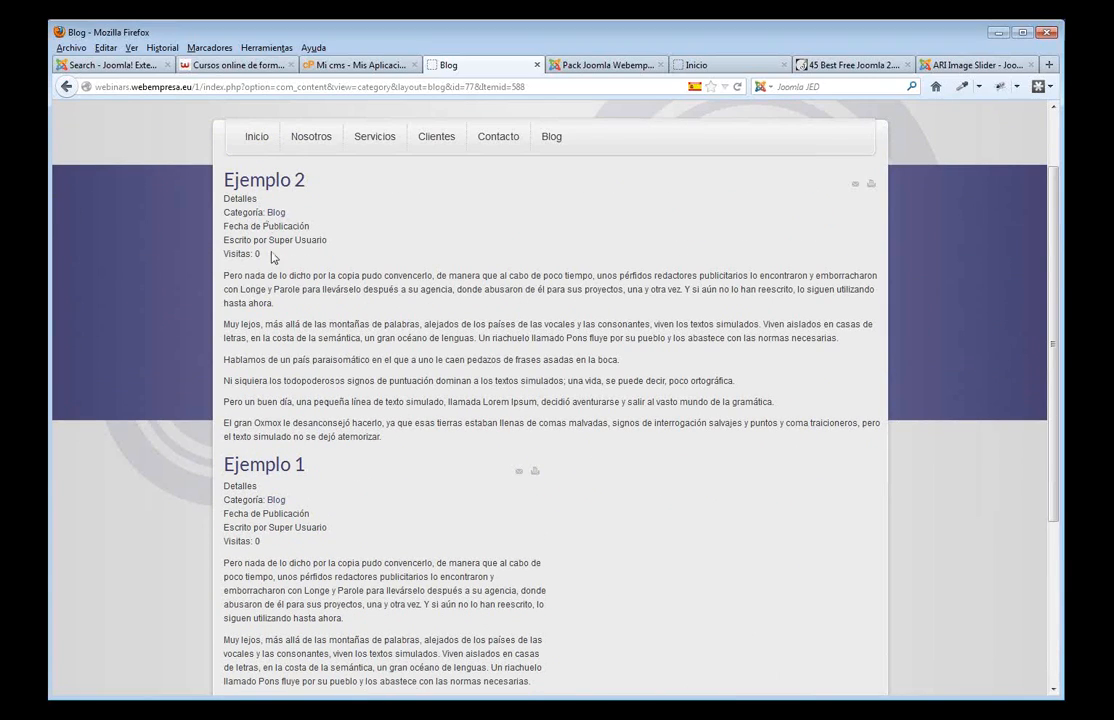
scroll(428, 507, down, 1)
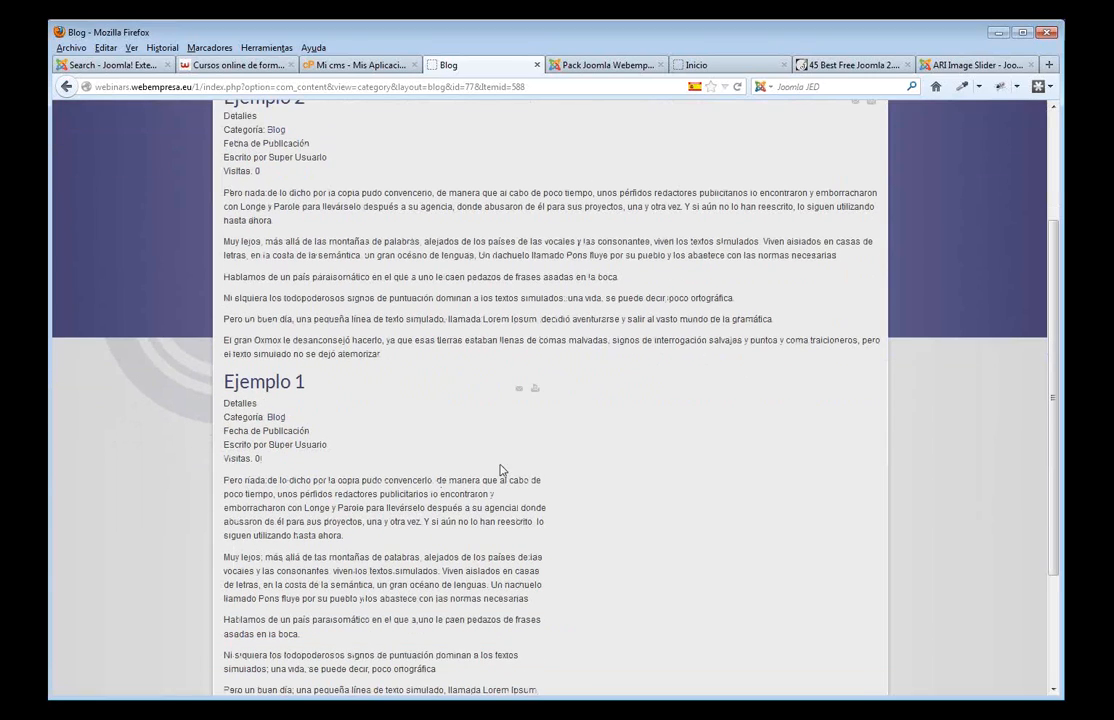
click(585, 65)
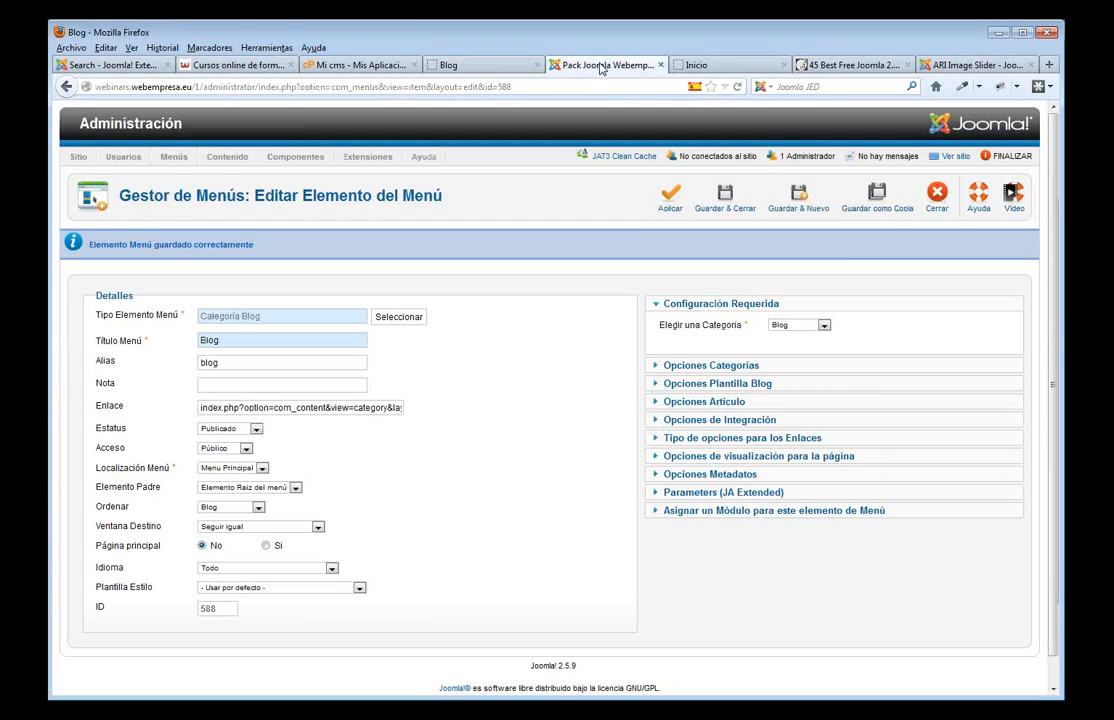
- Set the Blog item's layout to 1 column and 4 intro articles, then save and close
click(720, 387)
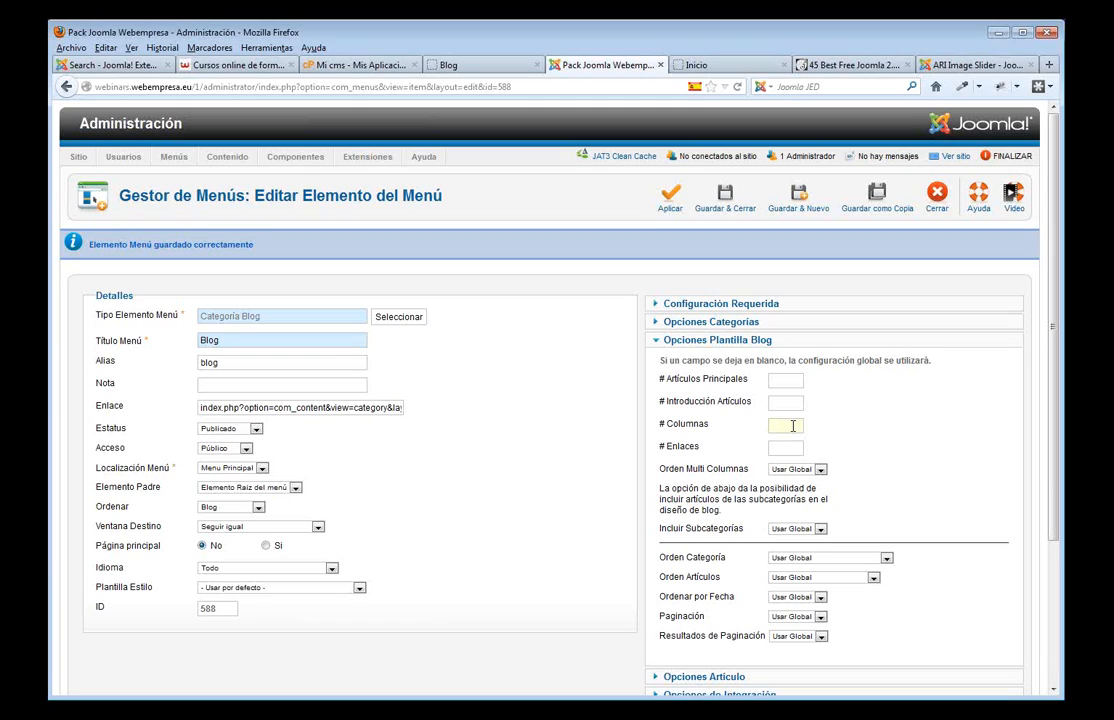
text(1)
click(781, 403)
text(4)
click(838, 418)
click(727, 208)
click(447, 64)
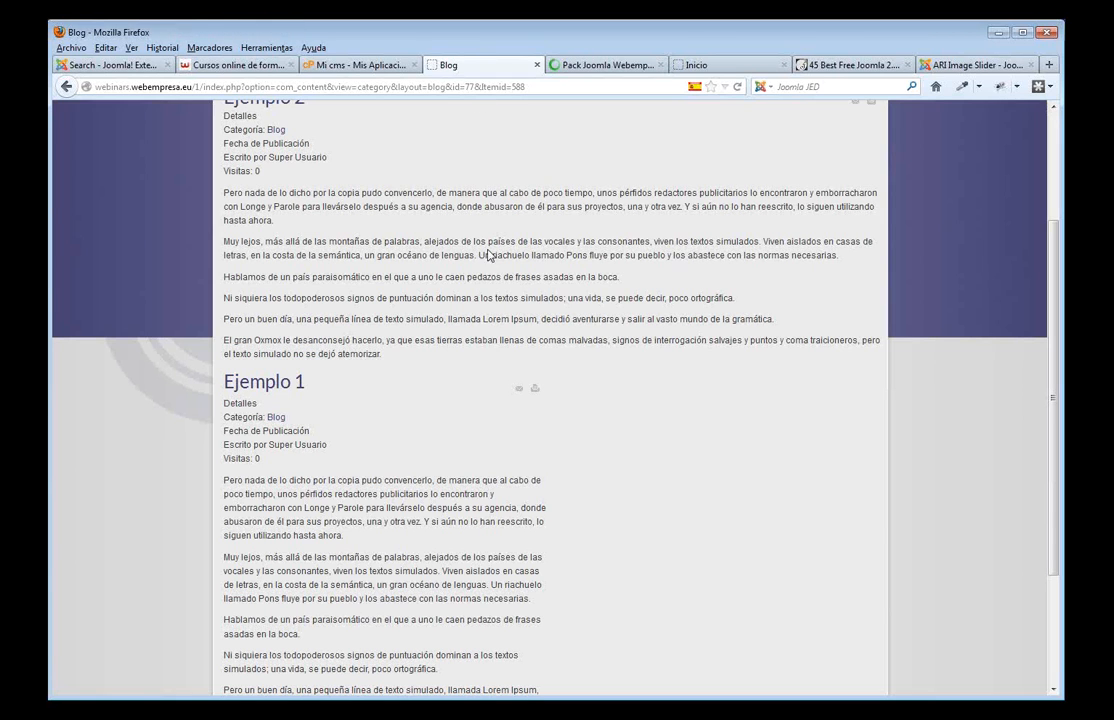
- Reload the Blog page and check the single-column layout and Ejemplo 2's details lines
key(F5)
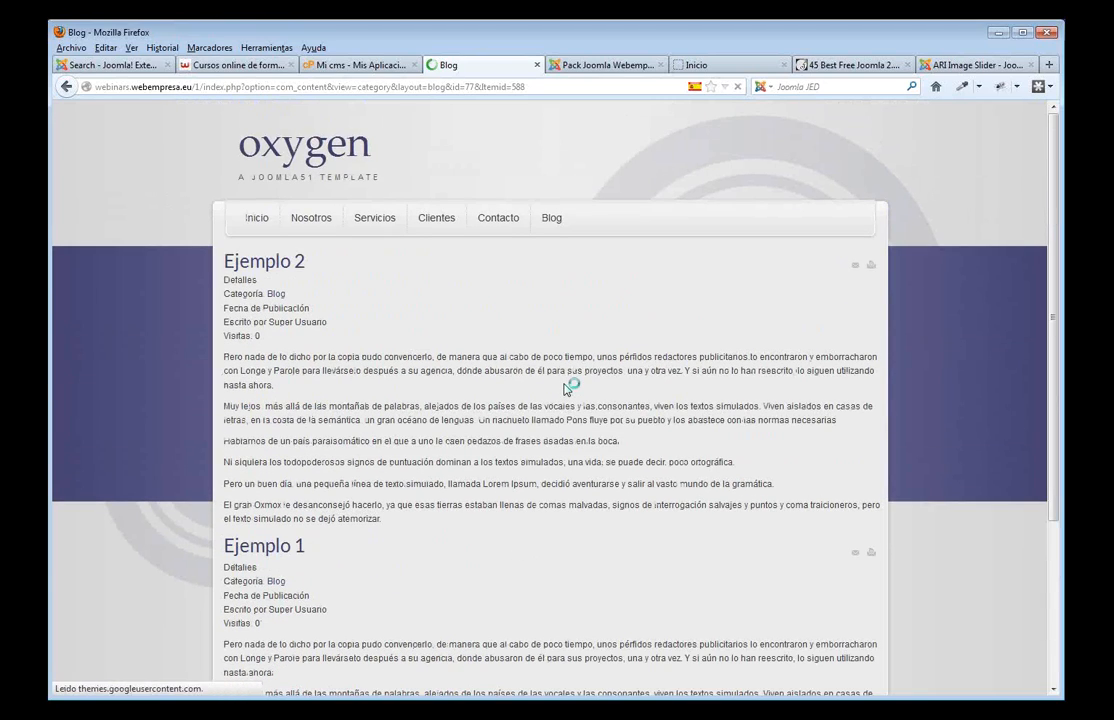
scroll(524, 424, down, 5)
scroll(356, 428, up, 5)
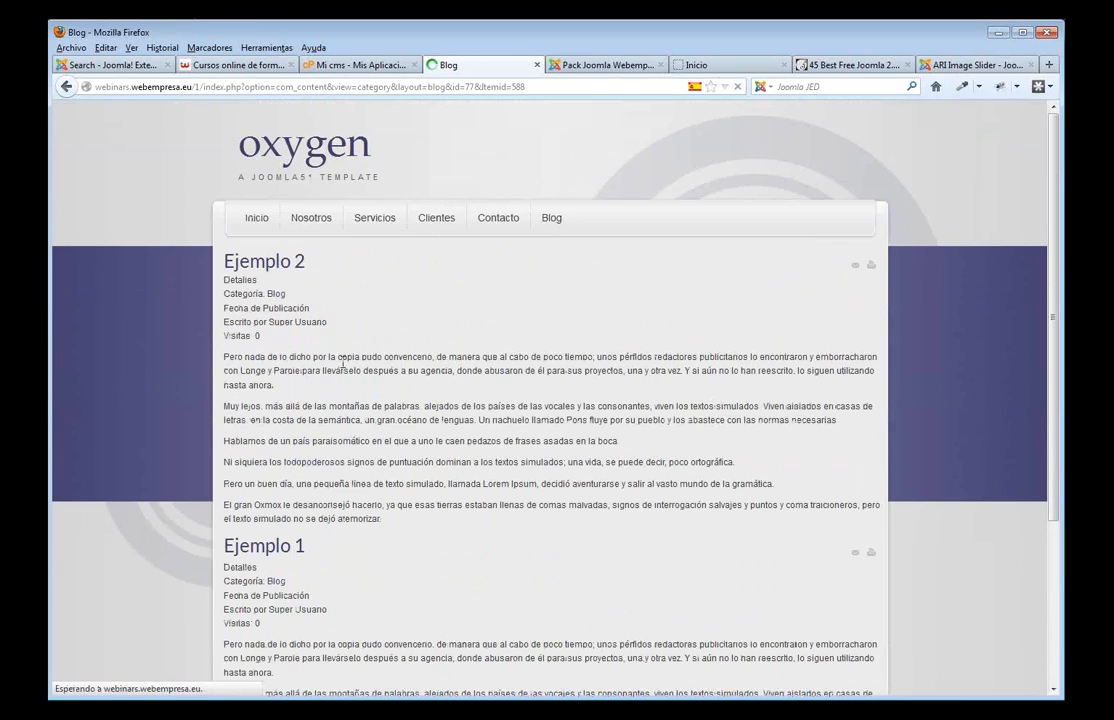
drag(258, 336, 227, 279)
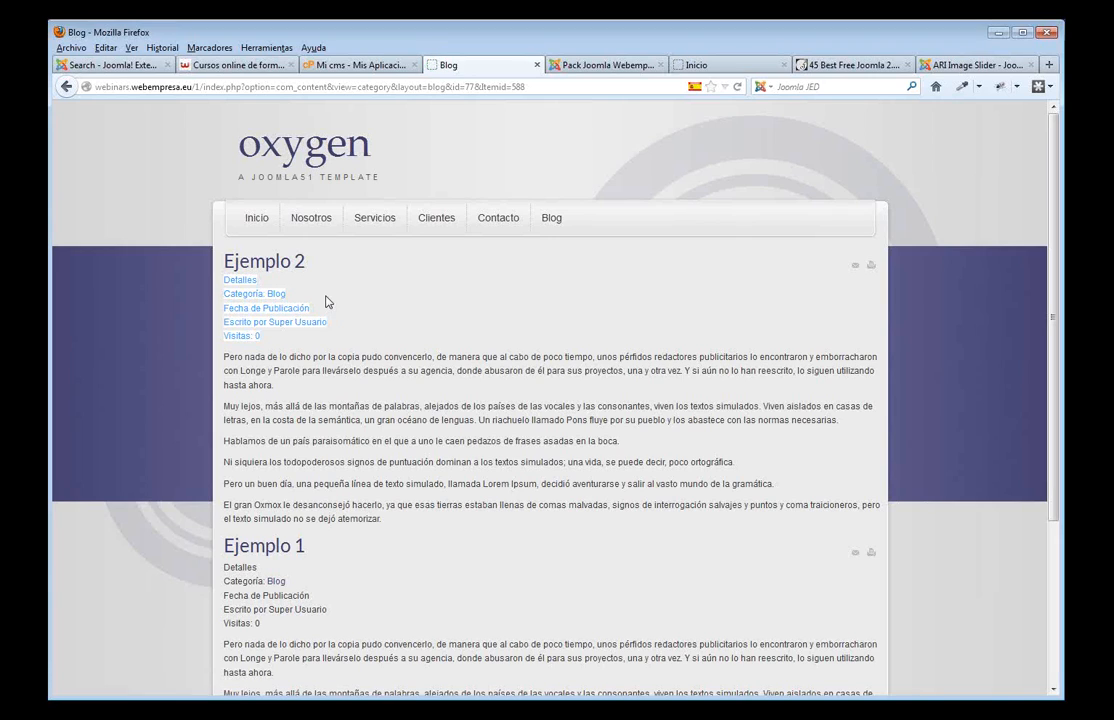
scroll(379, 358, down, 2)
click(605, 65)
- In the Article Manager options, hide the category link, author and publication date
mouse_move(226, 156)
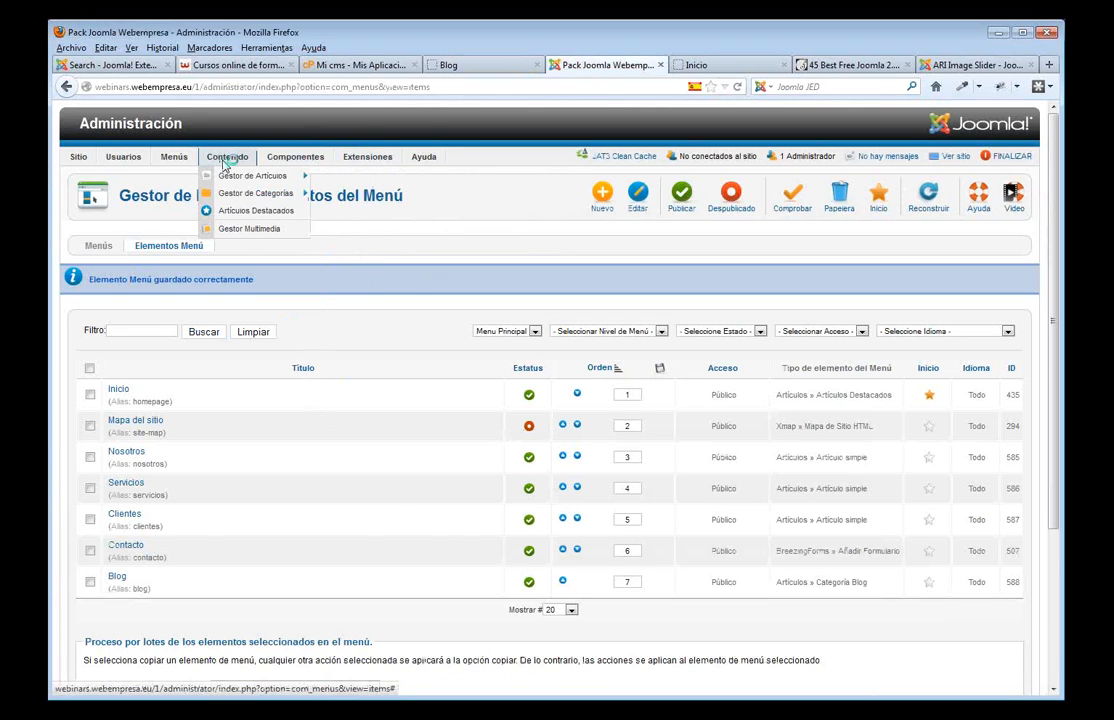
click(231, 179)
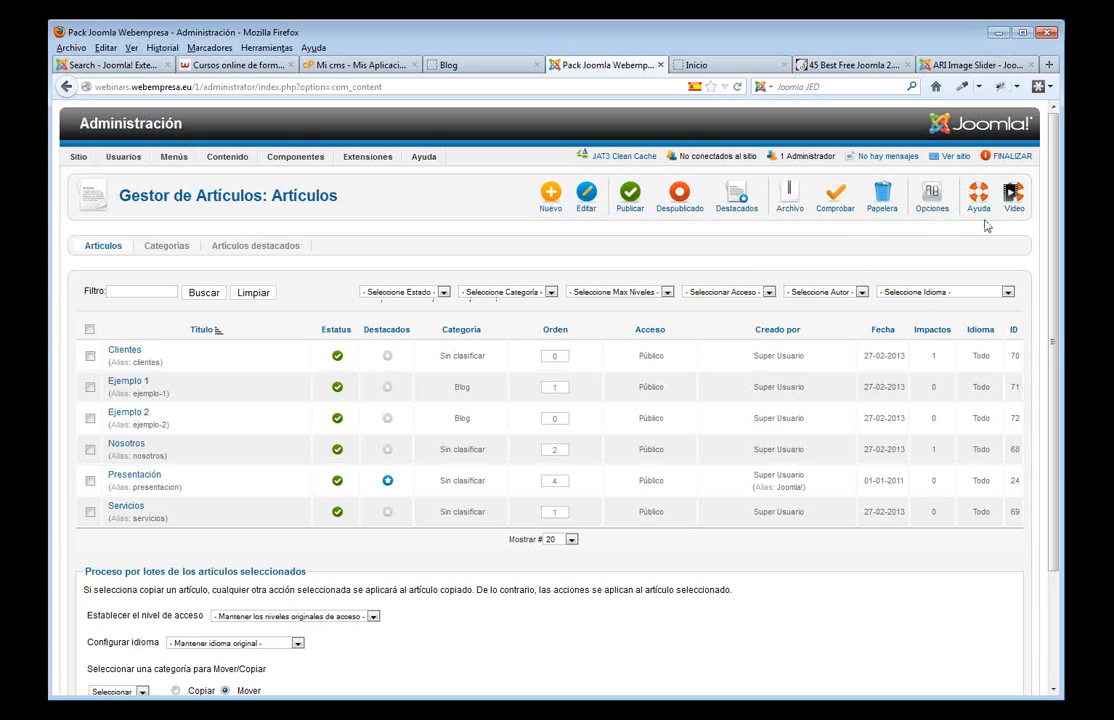
click(934, 200)
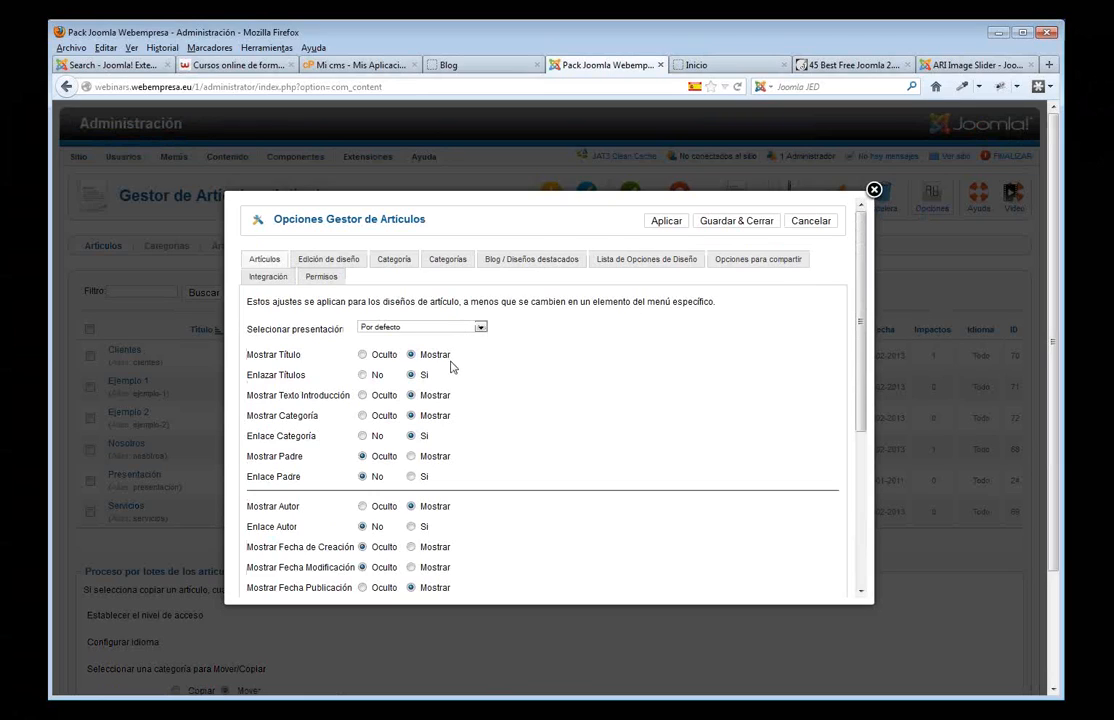
click(362, 436)
scroll(530, 490, down, 2)
click(362, 423)
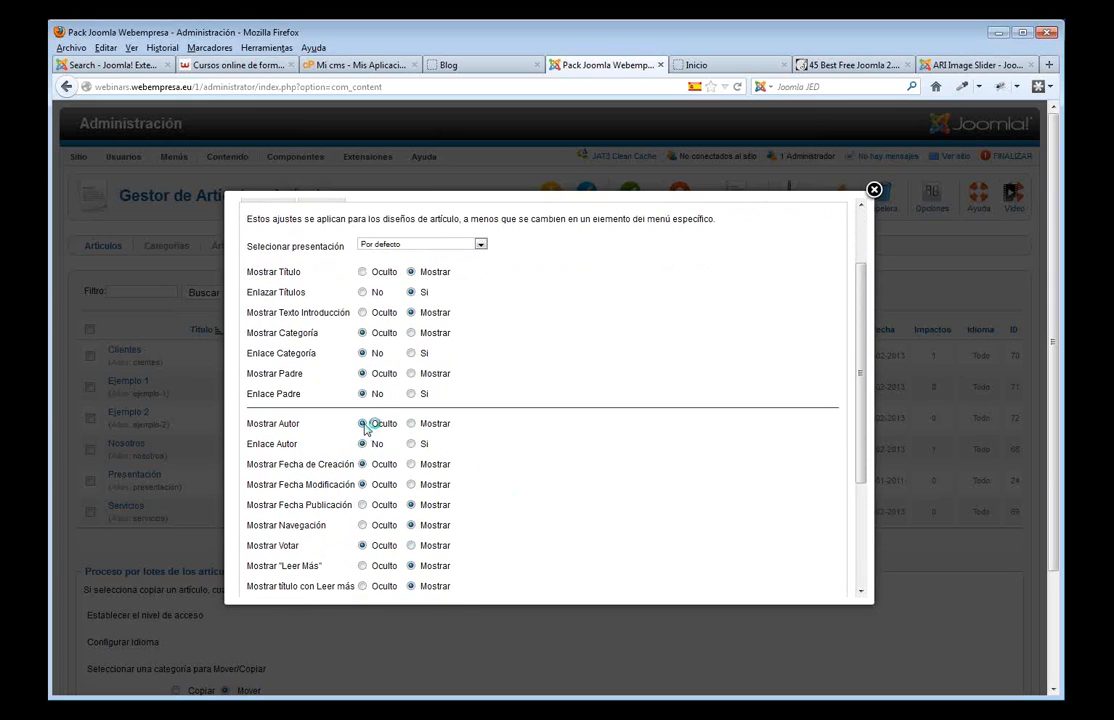
click(363, 505)
- Also hide the read-more title and the print and email icons, then save and close
scroll(383, 520, down, 3)
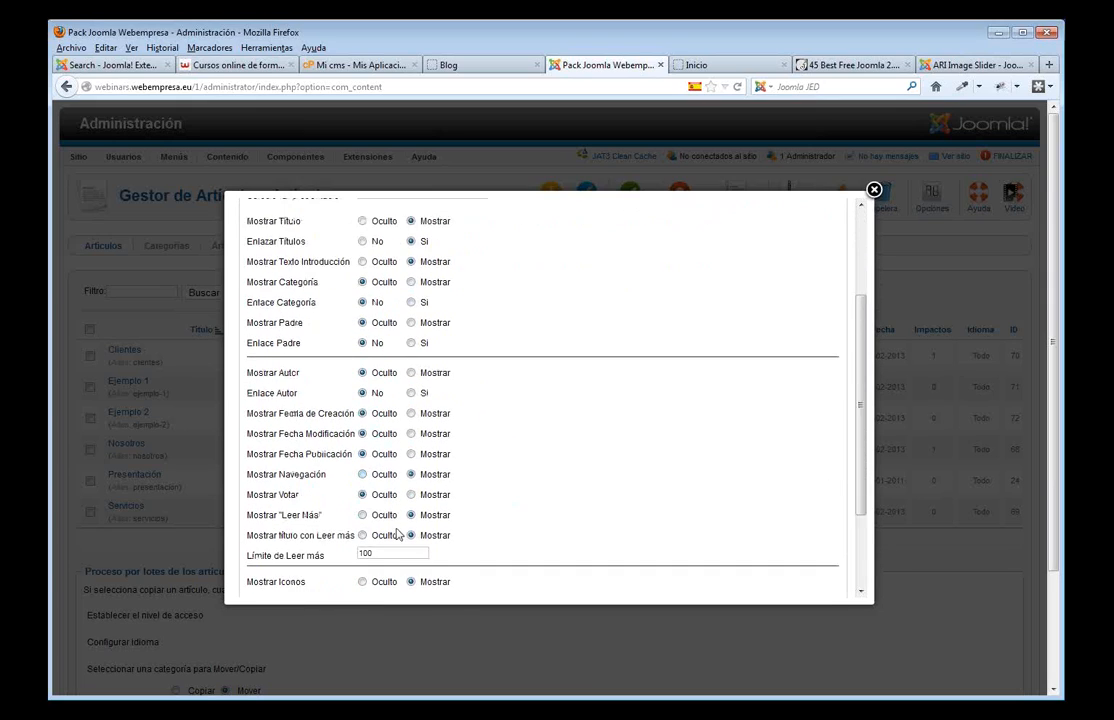
click(363, 425)
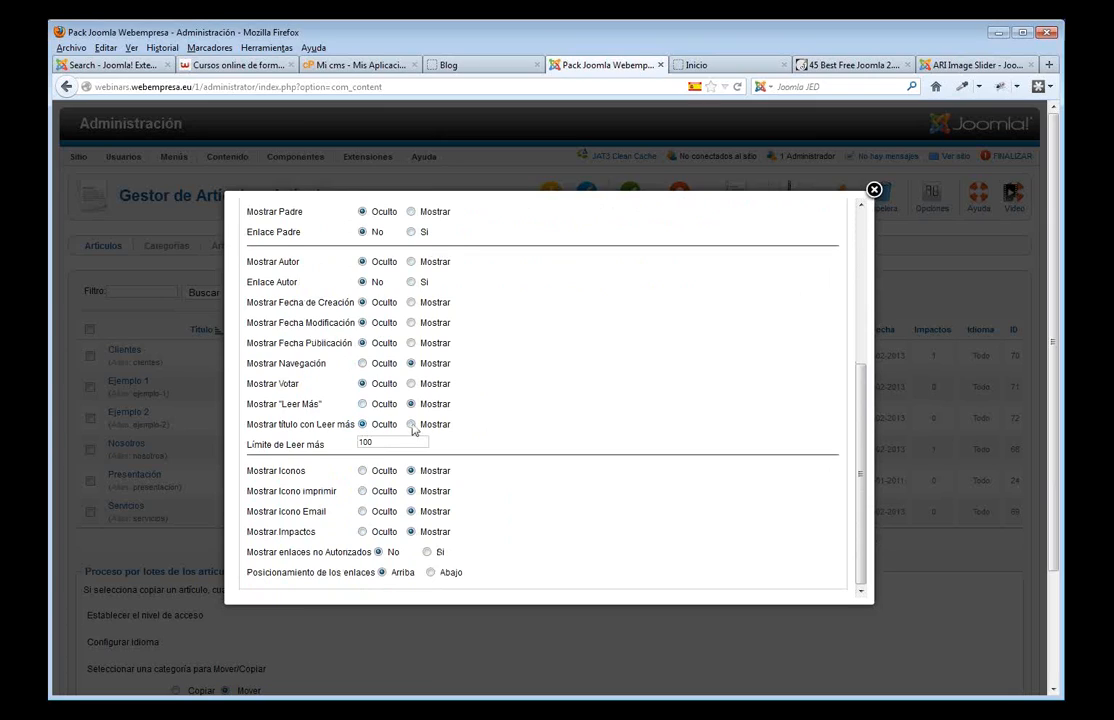
click(362, 491)
click(362, 511)
scroll(600, 420, up, 10)
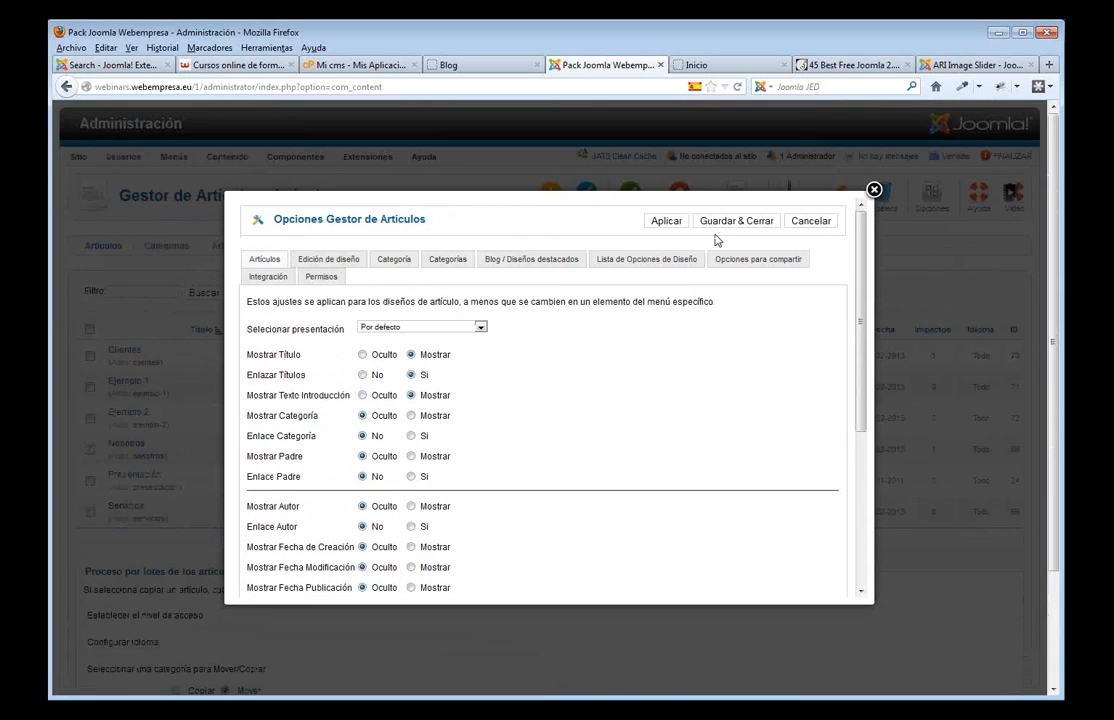
click(724, 222)
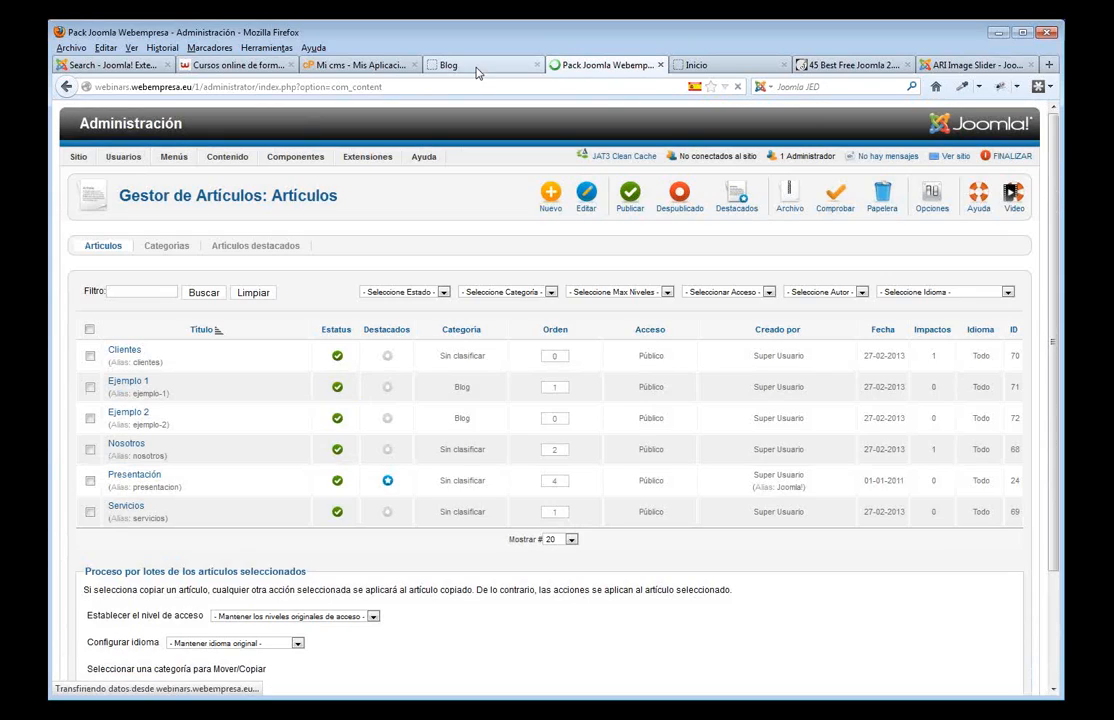
click(478, 66)
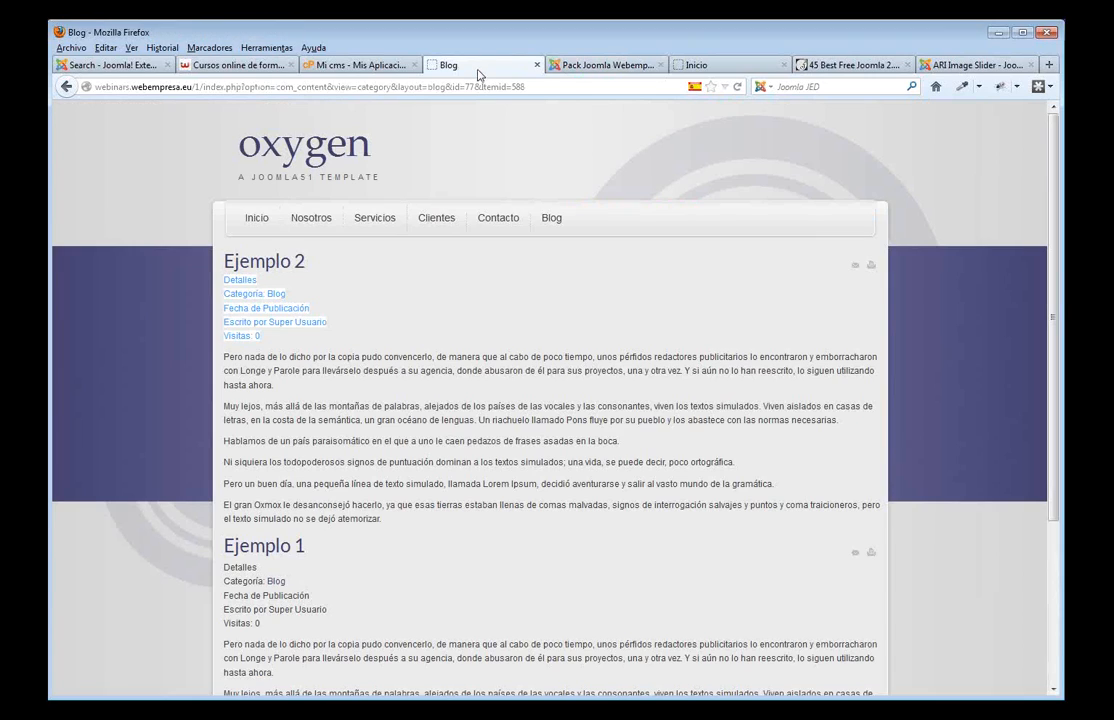
- Reload the Blog page to confirm both articles show without details lines
click(535, 293)
key(F5)
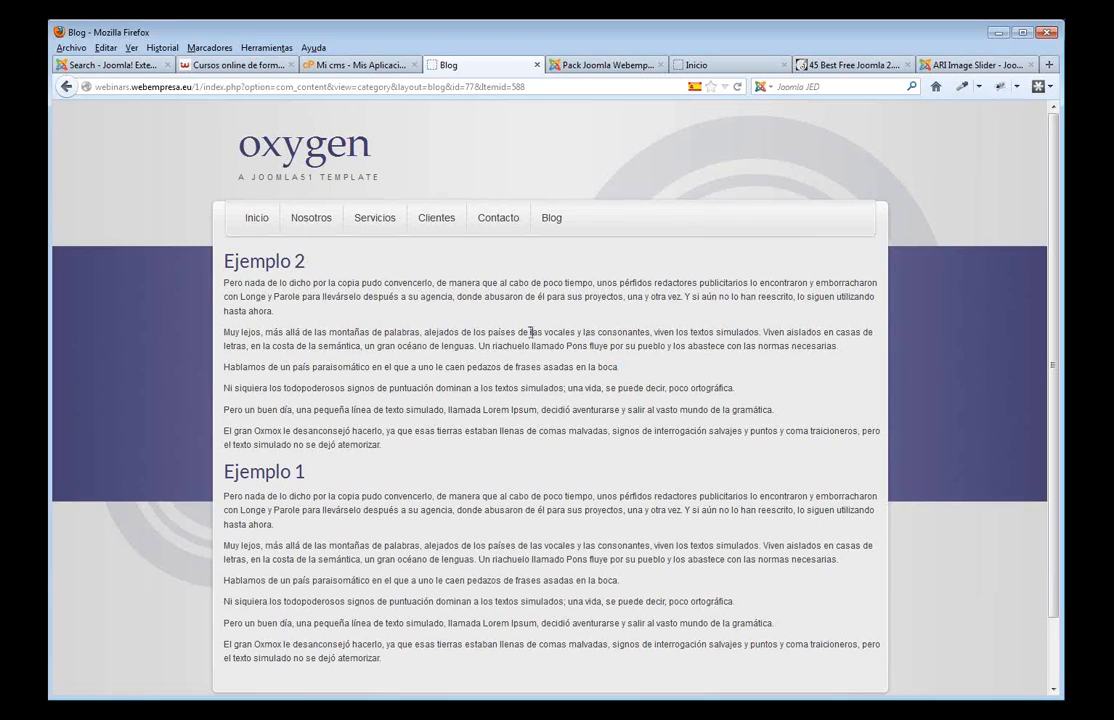
click(624, 66)
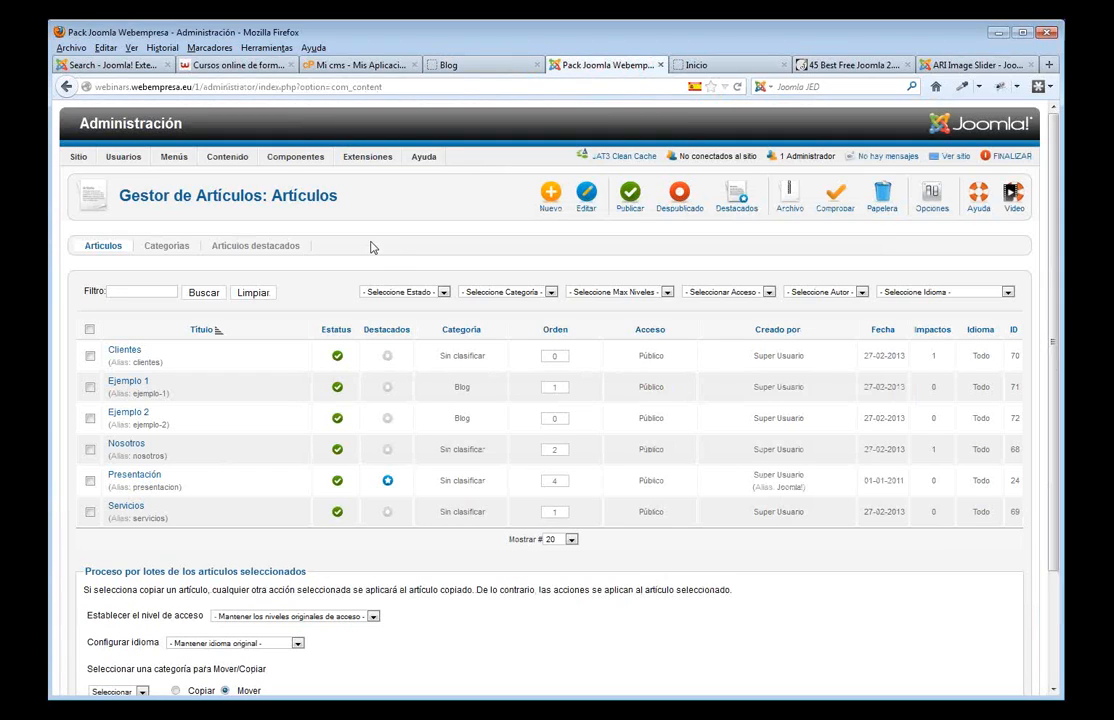
- Open article Ejemplo 1 in the editor and launch its image manager
click(131, 384)
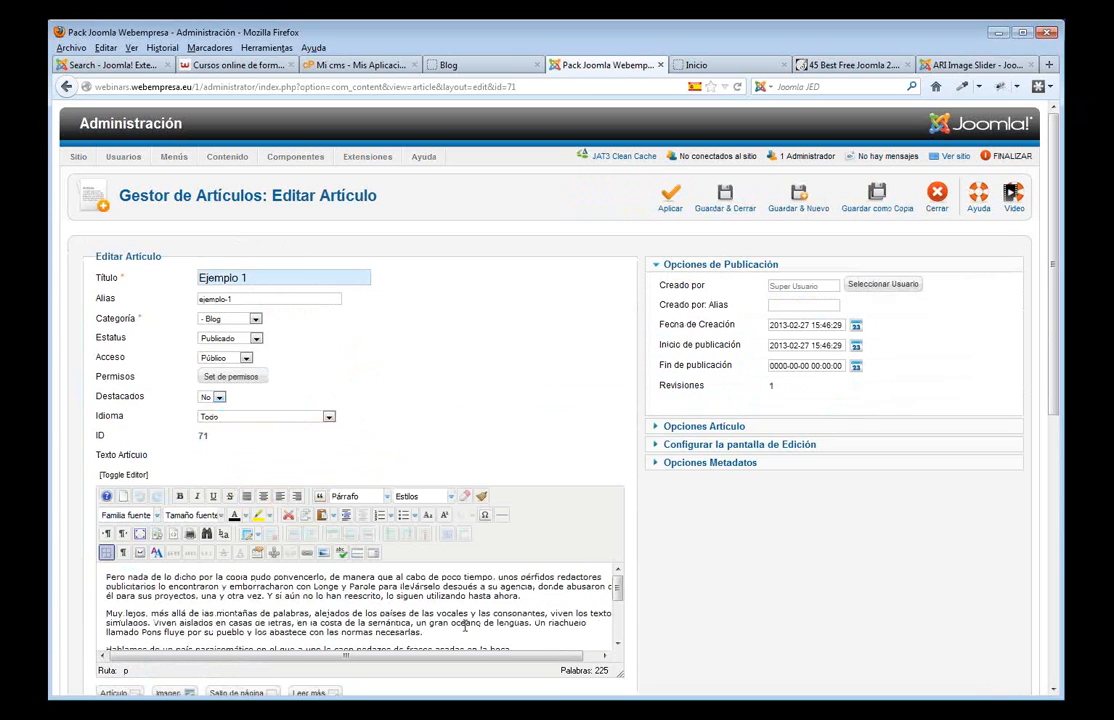
scroll(464, 626, down, 2)
scroll(464, 626, up, 2)
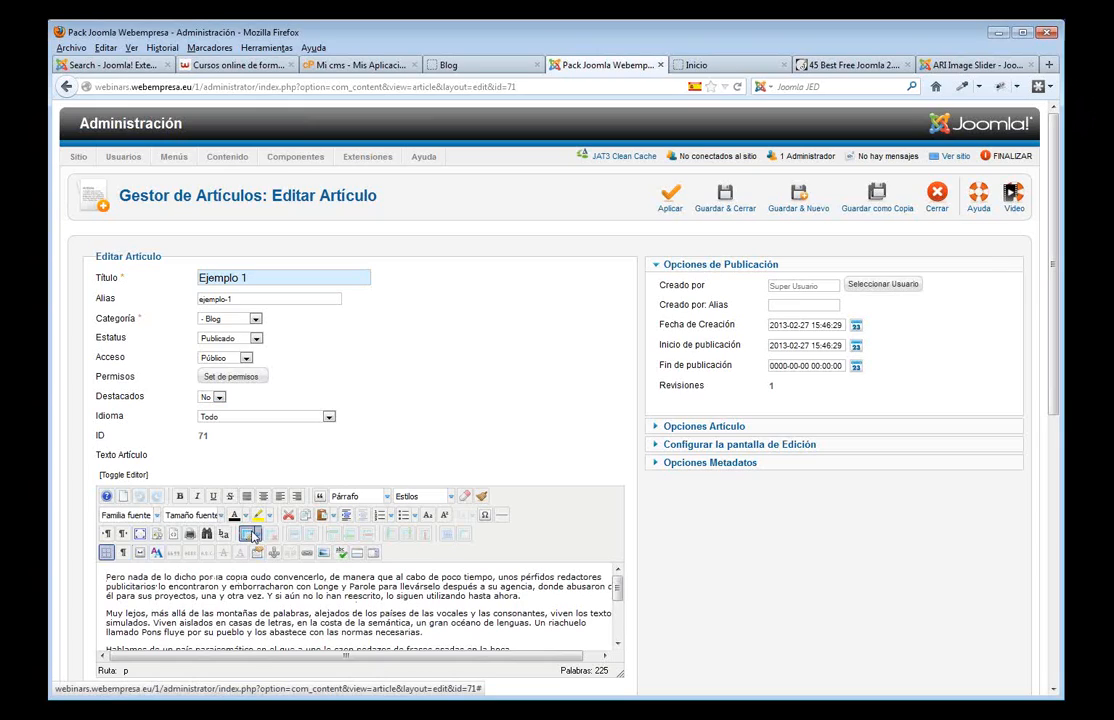
click(323, 556)
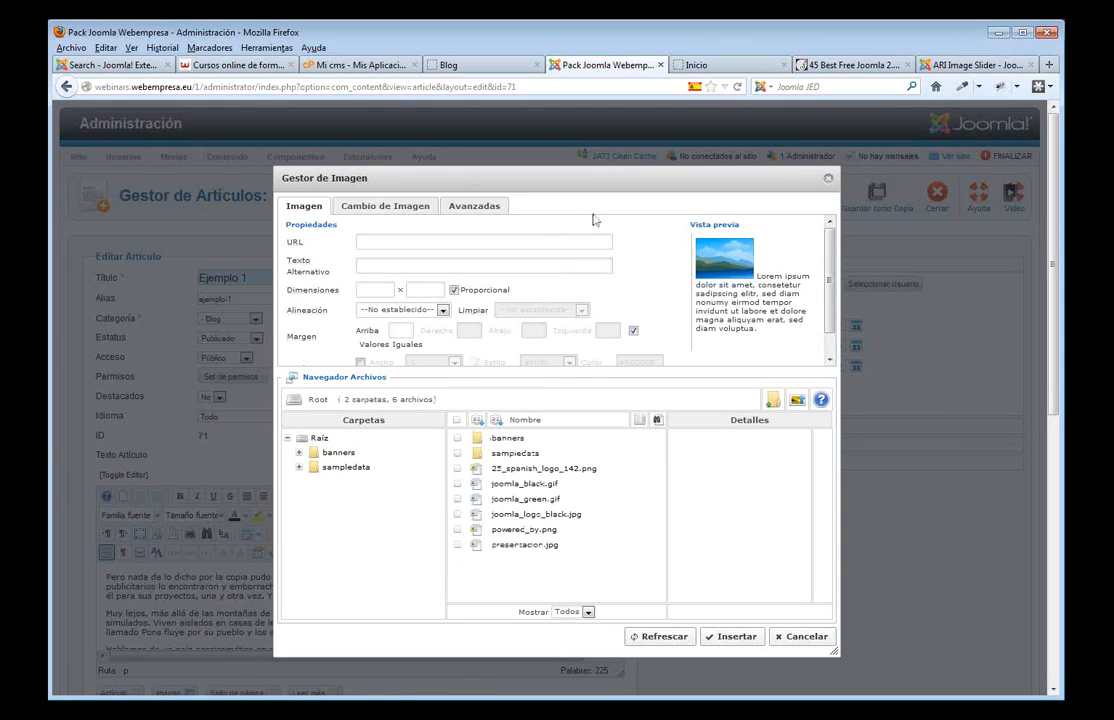
- Upload ejemplo_1.jpg and ejemplo_2.jpg through the image manager
click(799, 402)
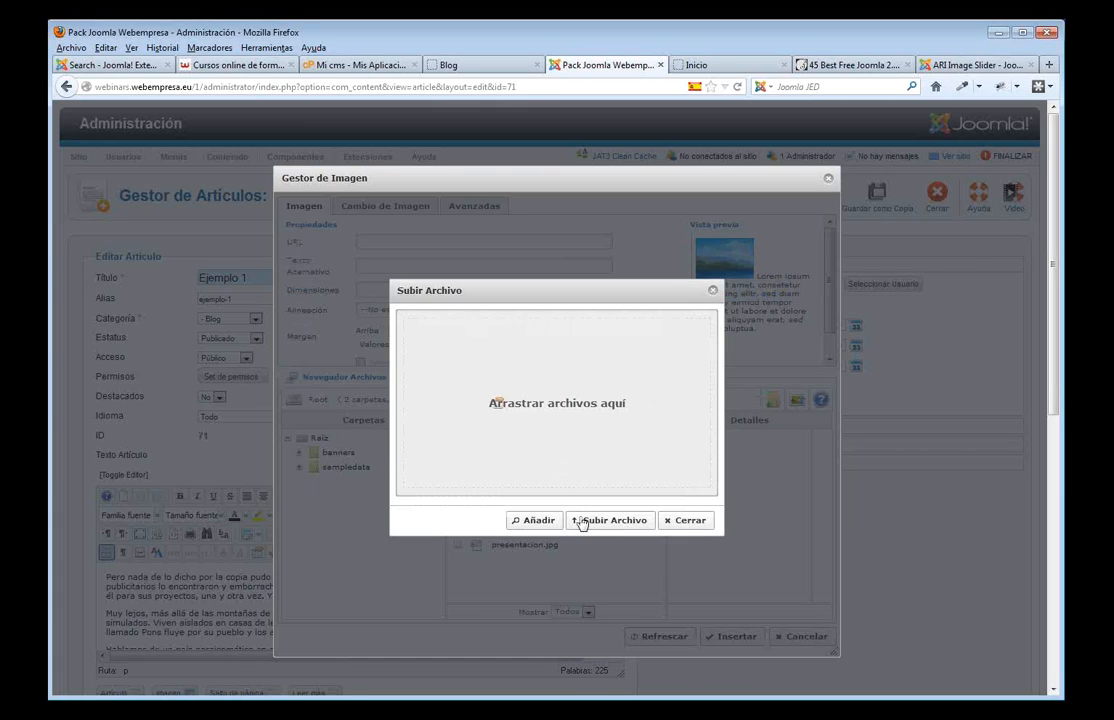
click(540, 520)
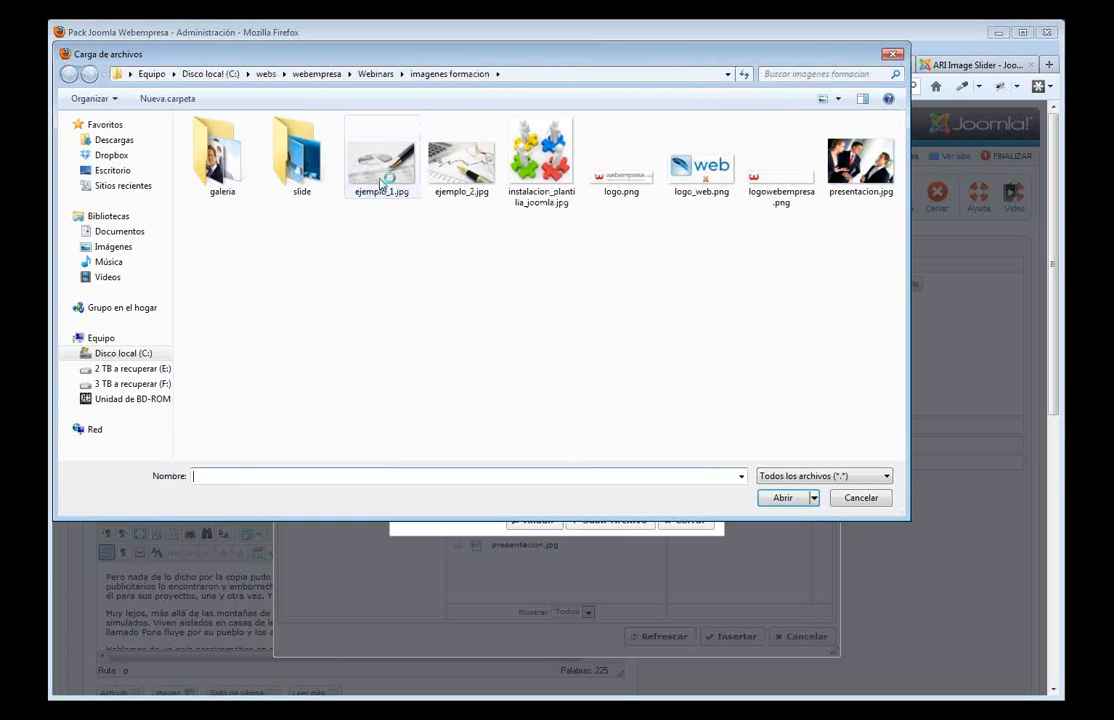
click(382, 160)
ctrl+click(437, 181)
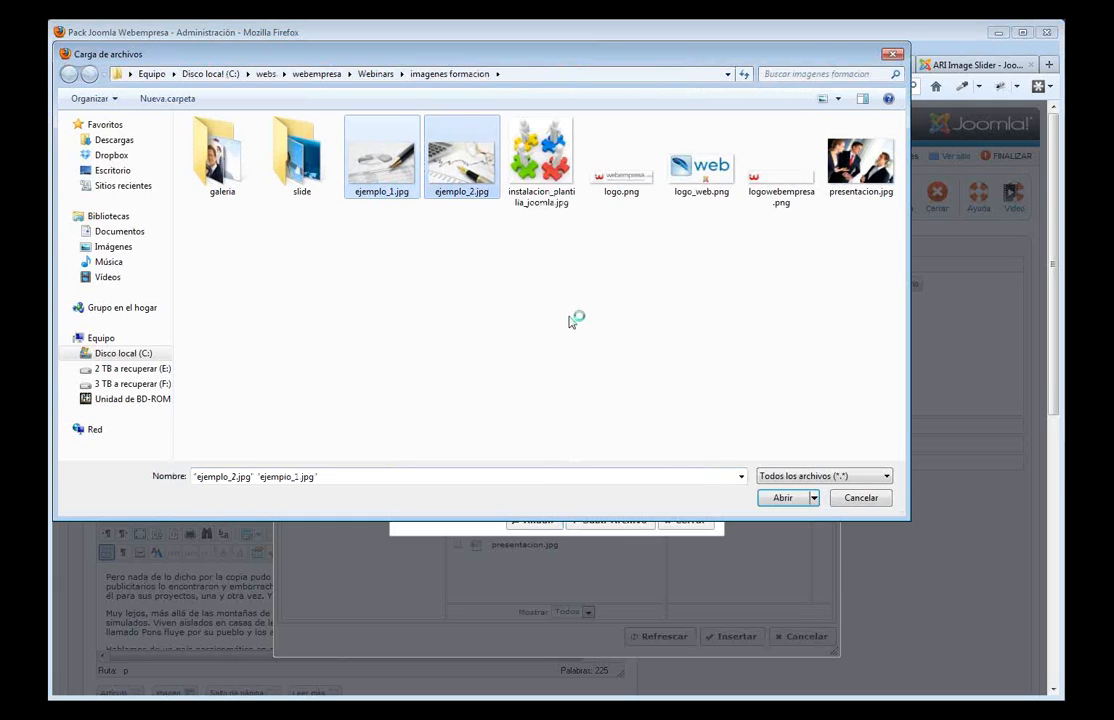
click(781, 499)
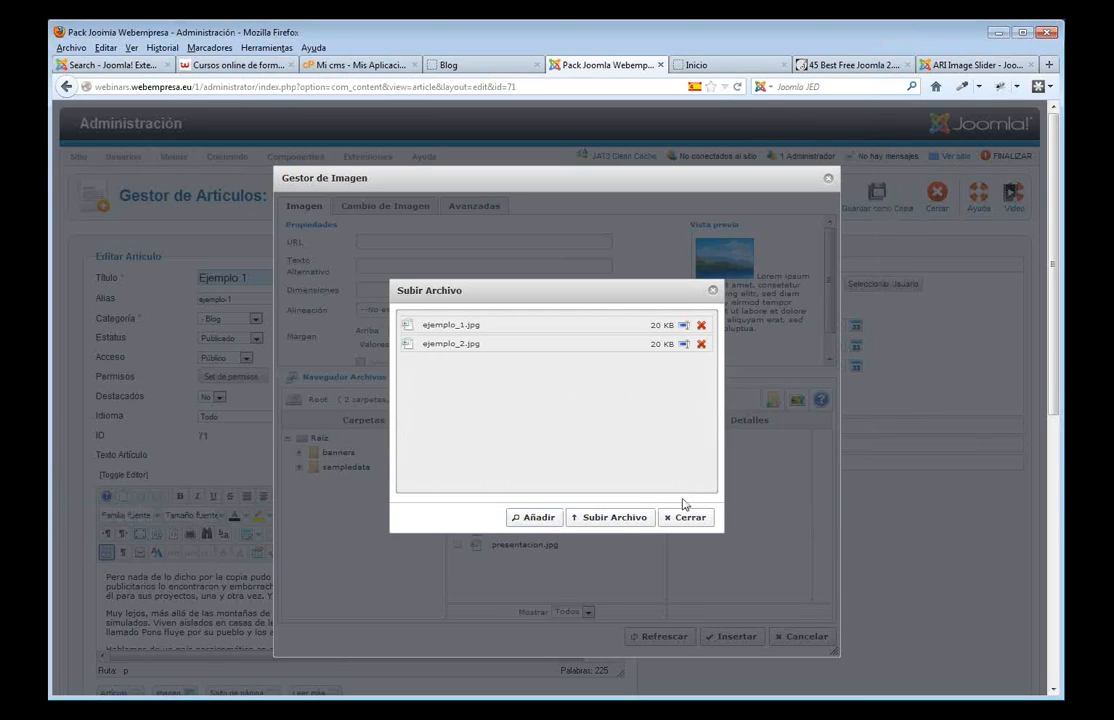
click(615, 530)
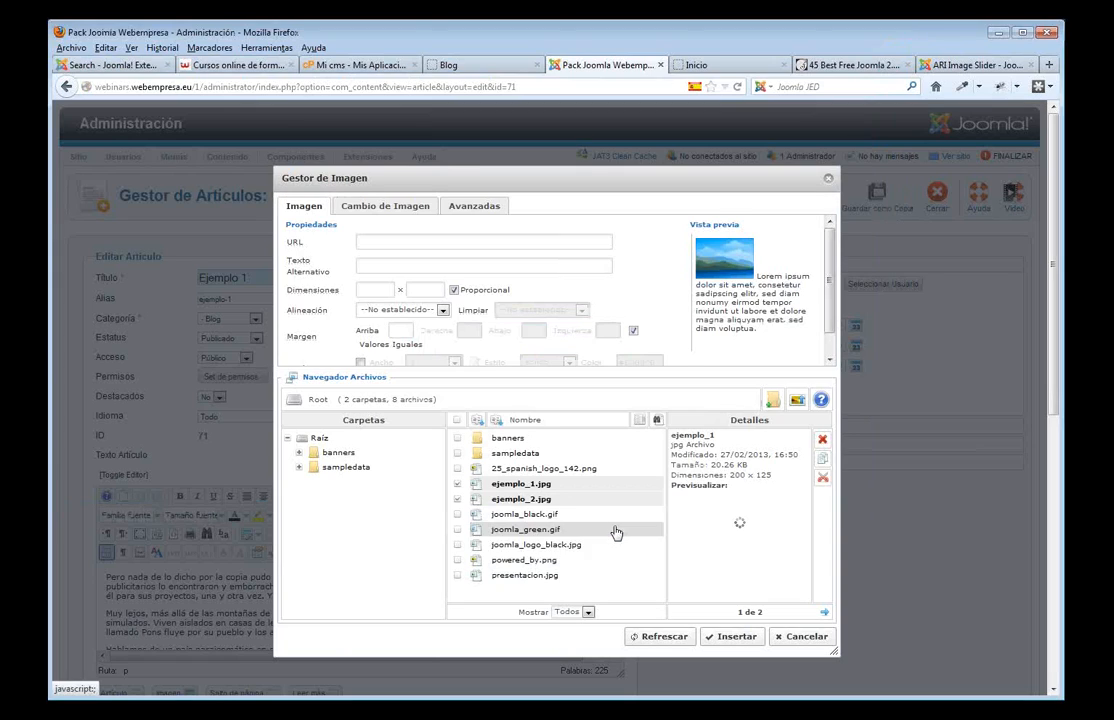
- Insert ejemplo_1.jpg aligned left with a right margin of 10
click(540, 486)
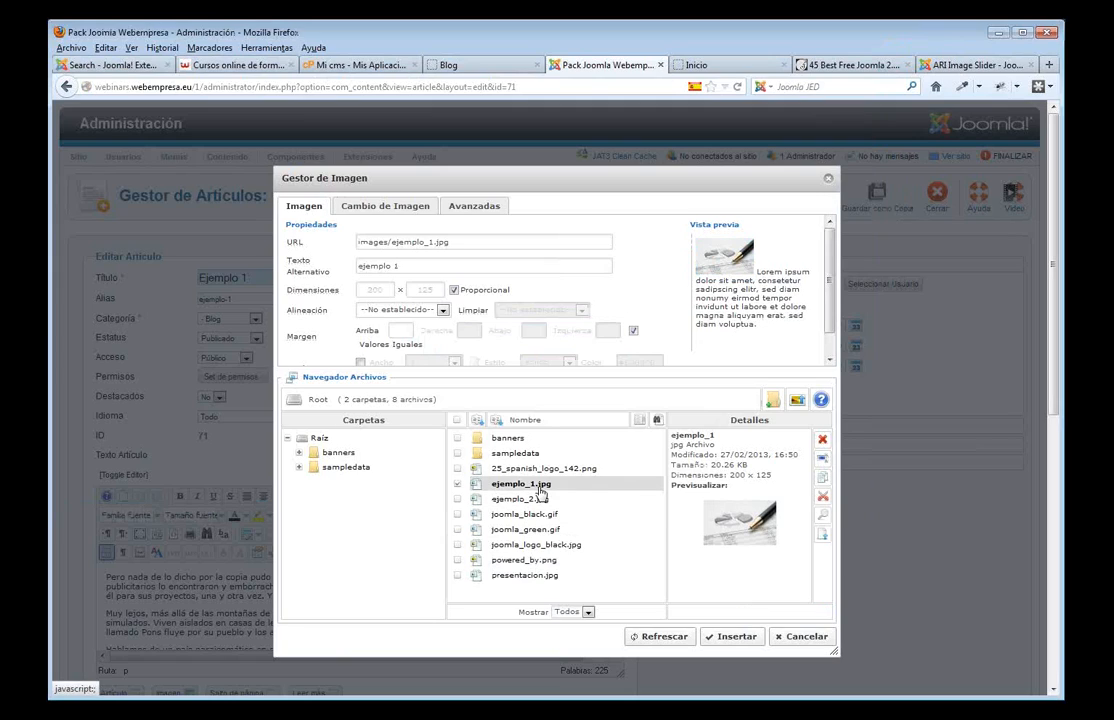
click(442, 310)
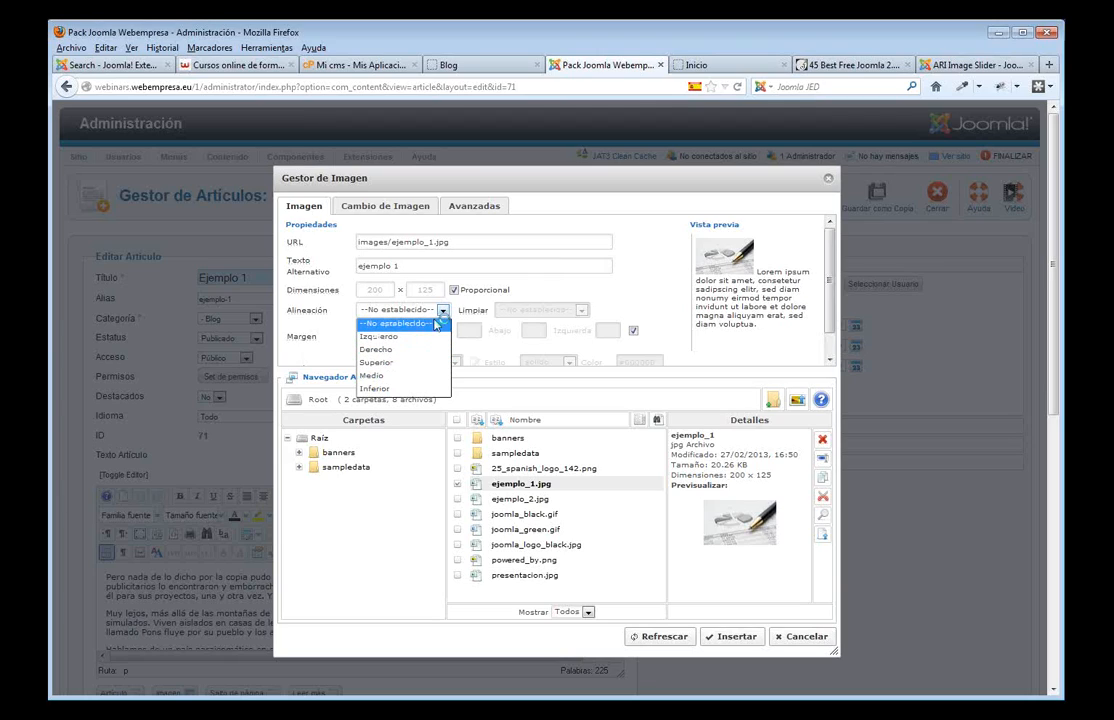
click(398, 337)
click(633, 330)
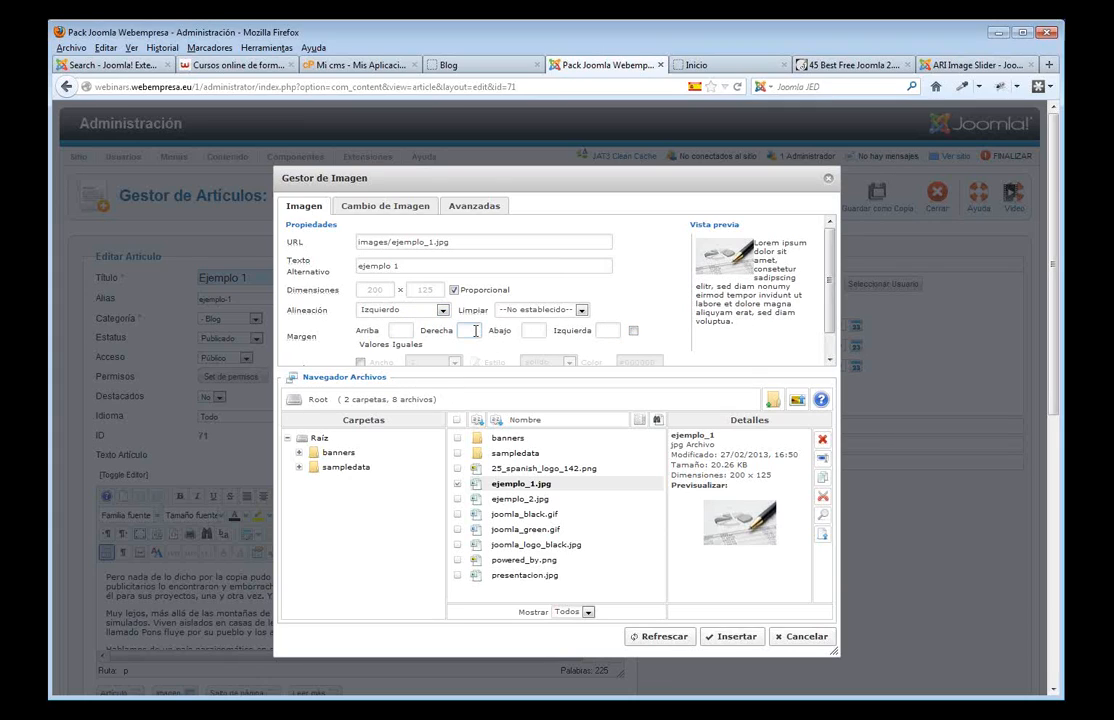
click(743, 643)
- Enlarge the editor and add an empty line after the second paragraph
scroll(518, 568, down, 3)
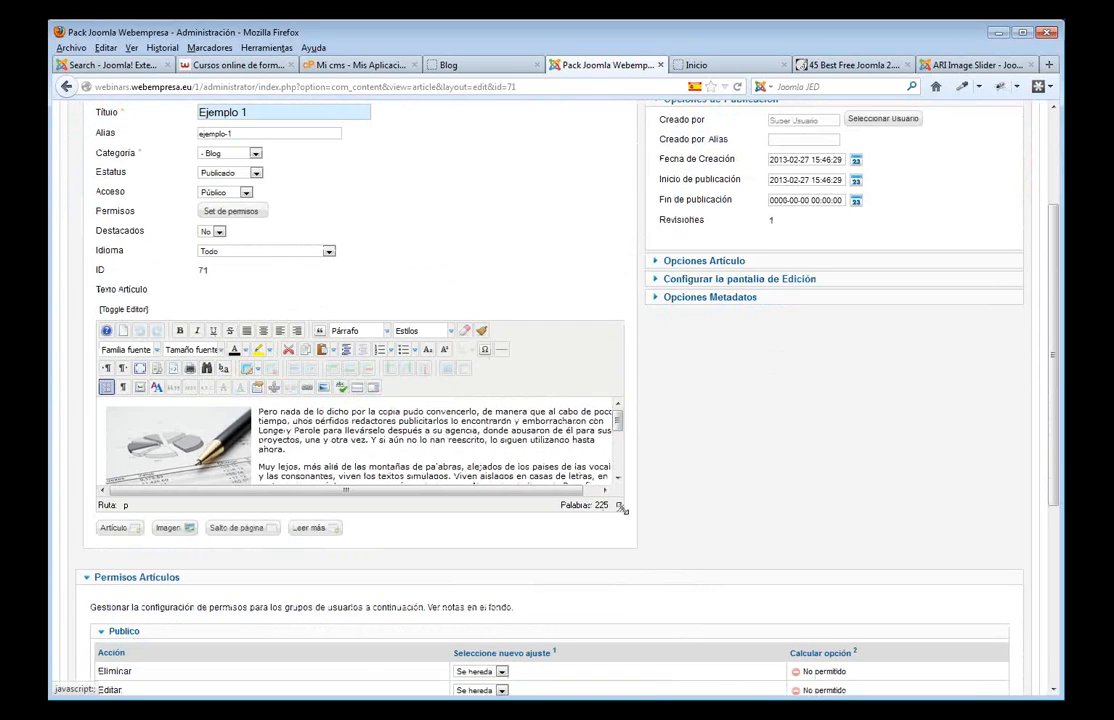
drag(620, 512, 620, 592)
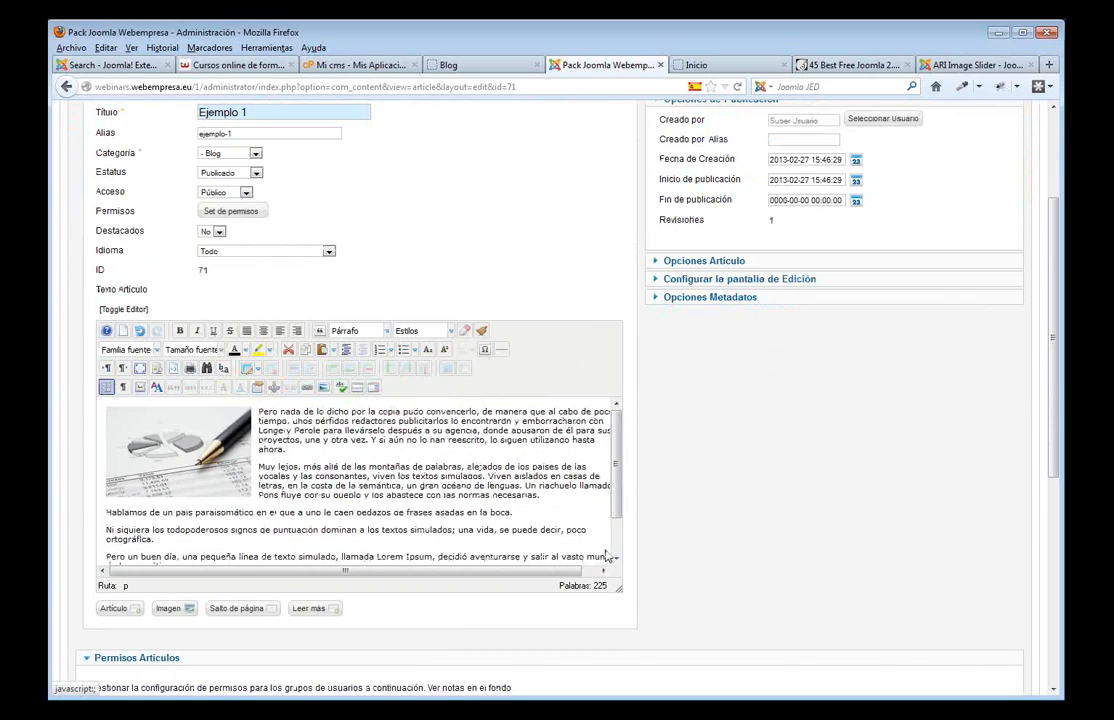
click(557, 500)
key(Return)
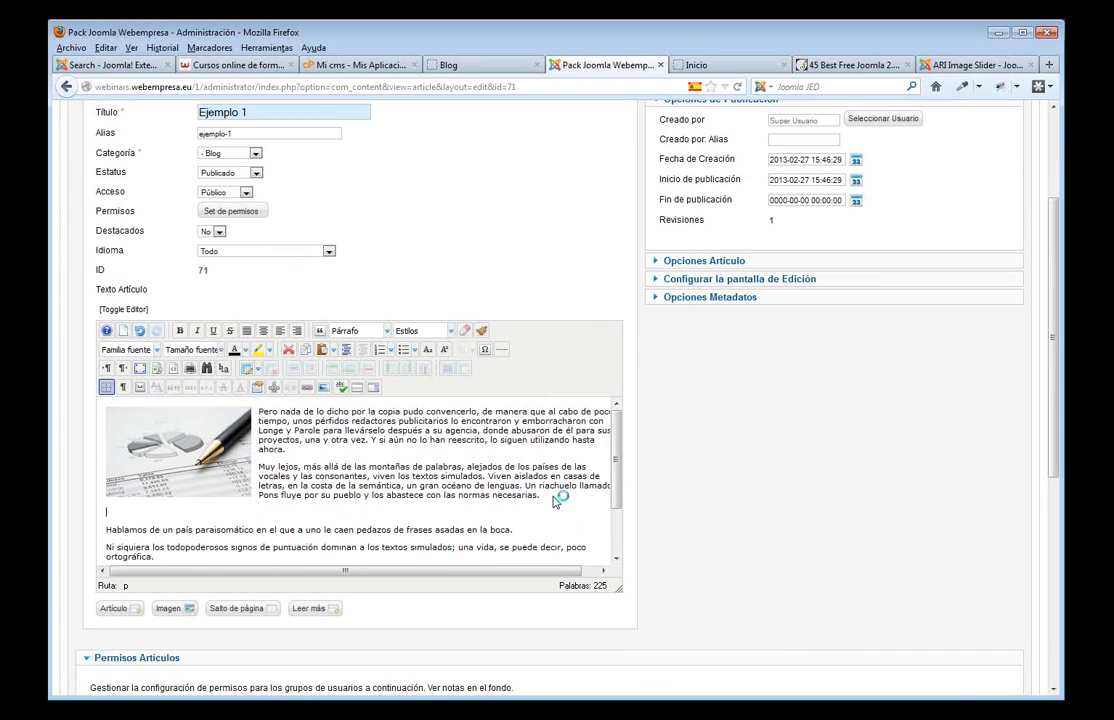
- Insert a read-more break after Ejemplo 1's second paragraph and save and close it
click(358, 390)
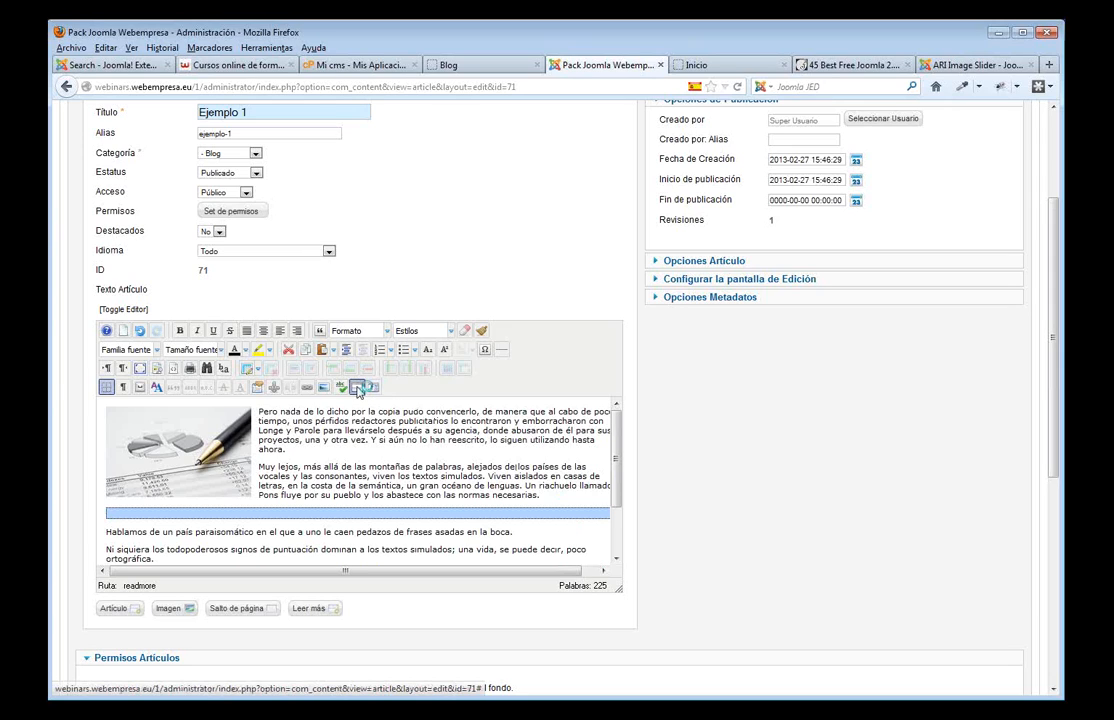
scroll(793, 438, up, 3)
click(726, 207)
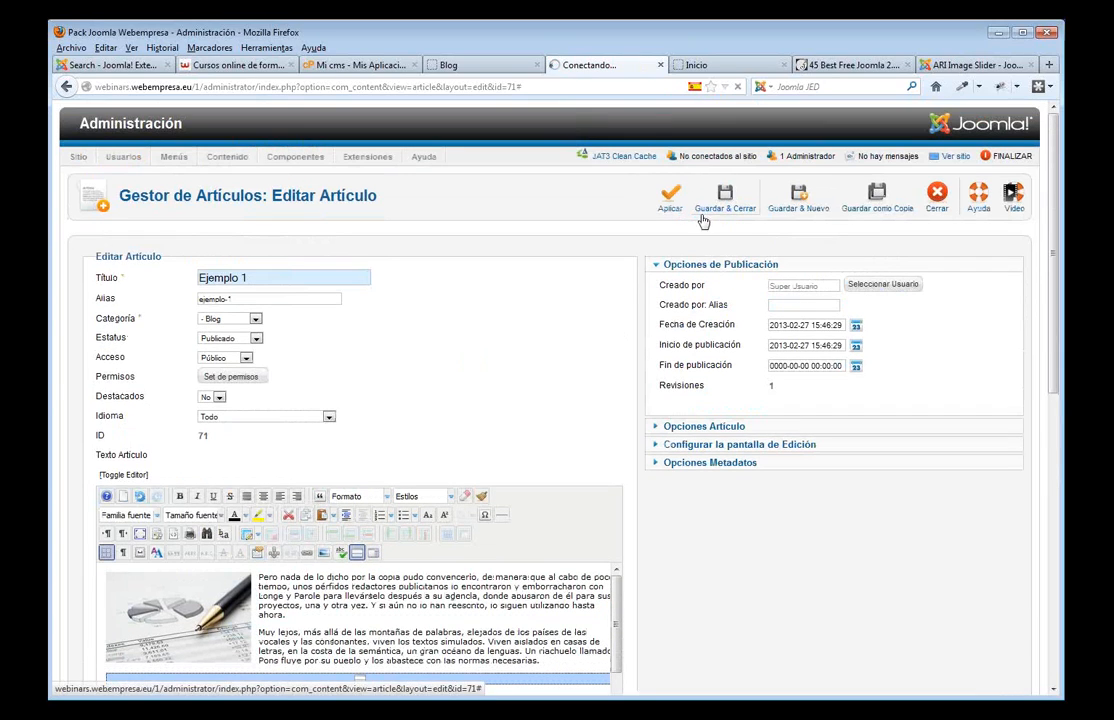
- Reload the Blog page to check the Leer más... link, then return to the article list
click(460, 66)
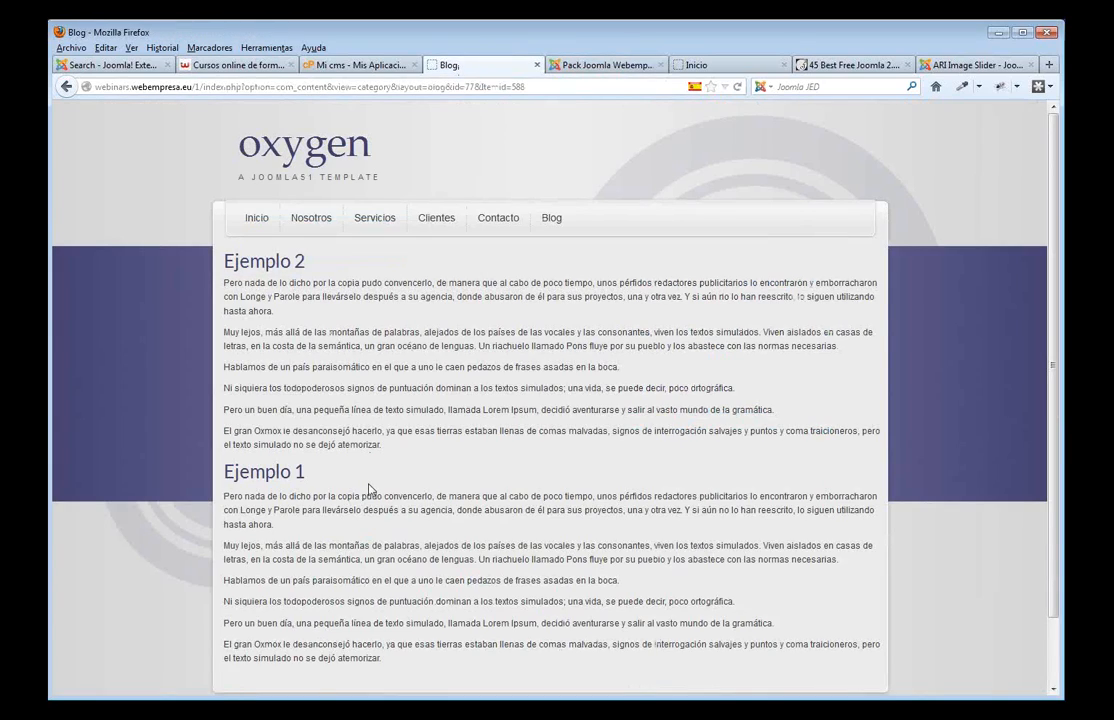
key(F5)
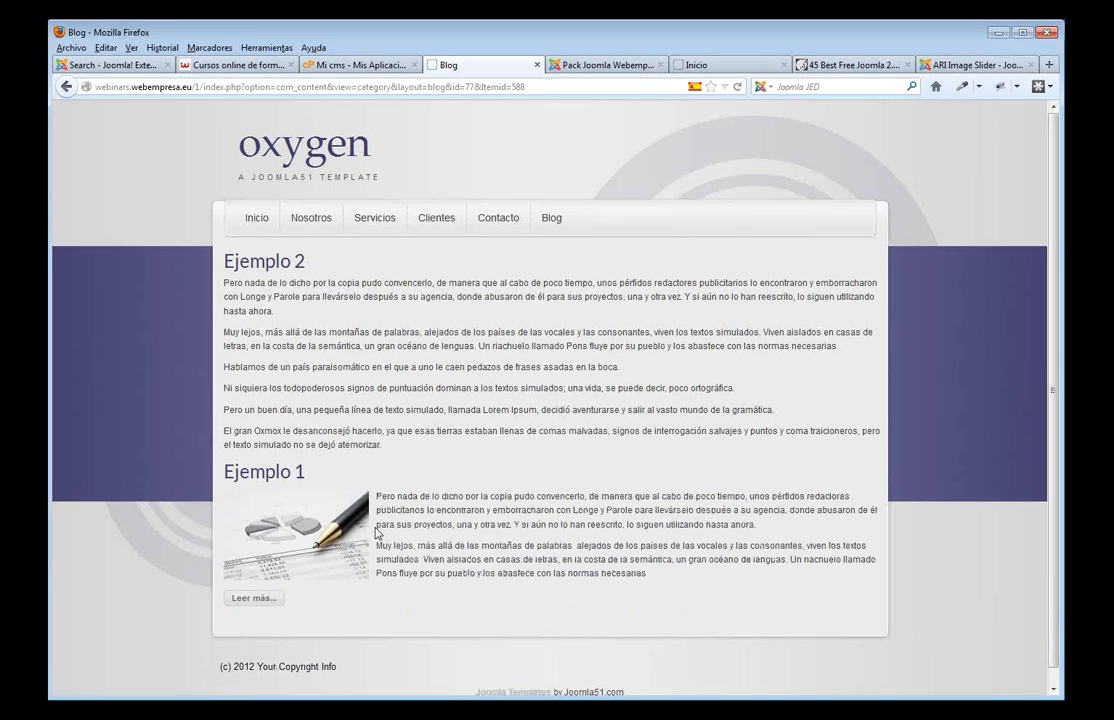
click(593, 66)
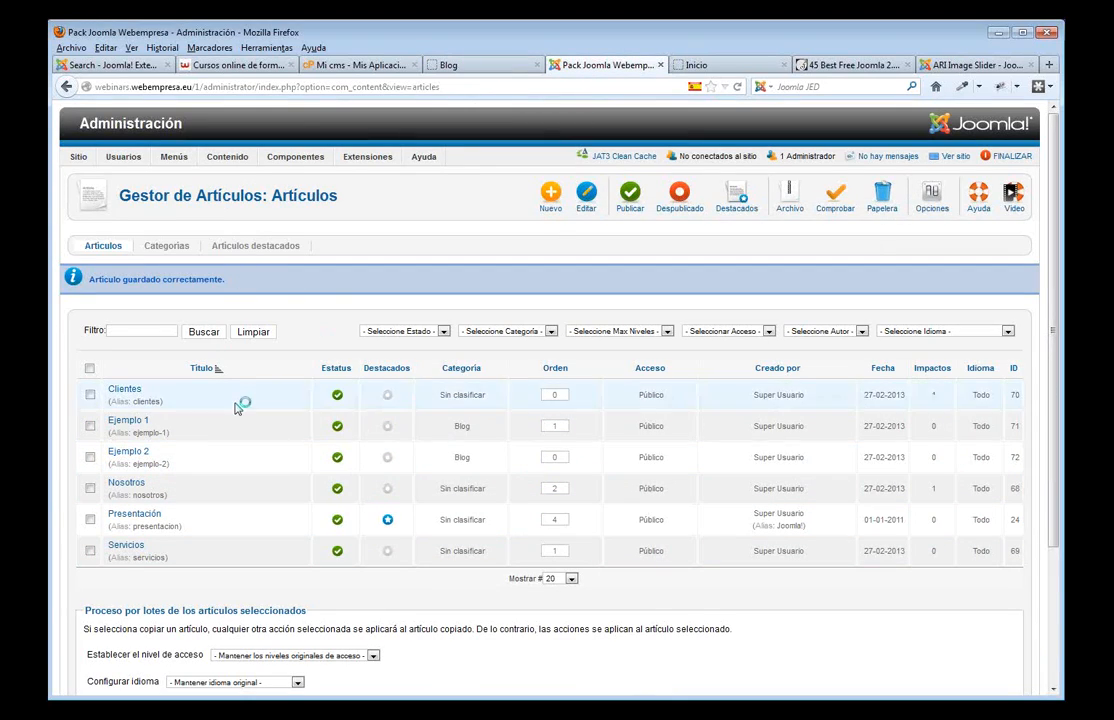
- Glance at the Blog page, then open Ejemplo 2 for editing
click(470, 66)
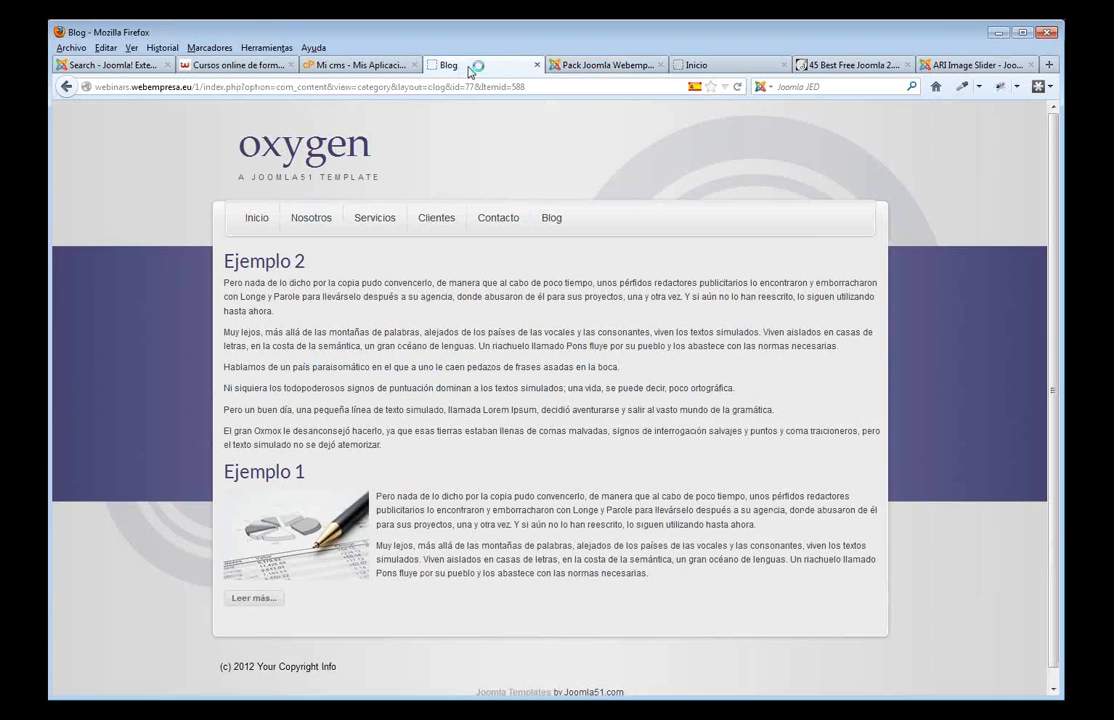
click(565, 66)
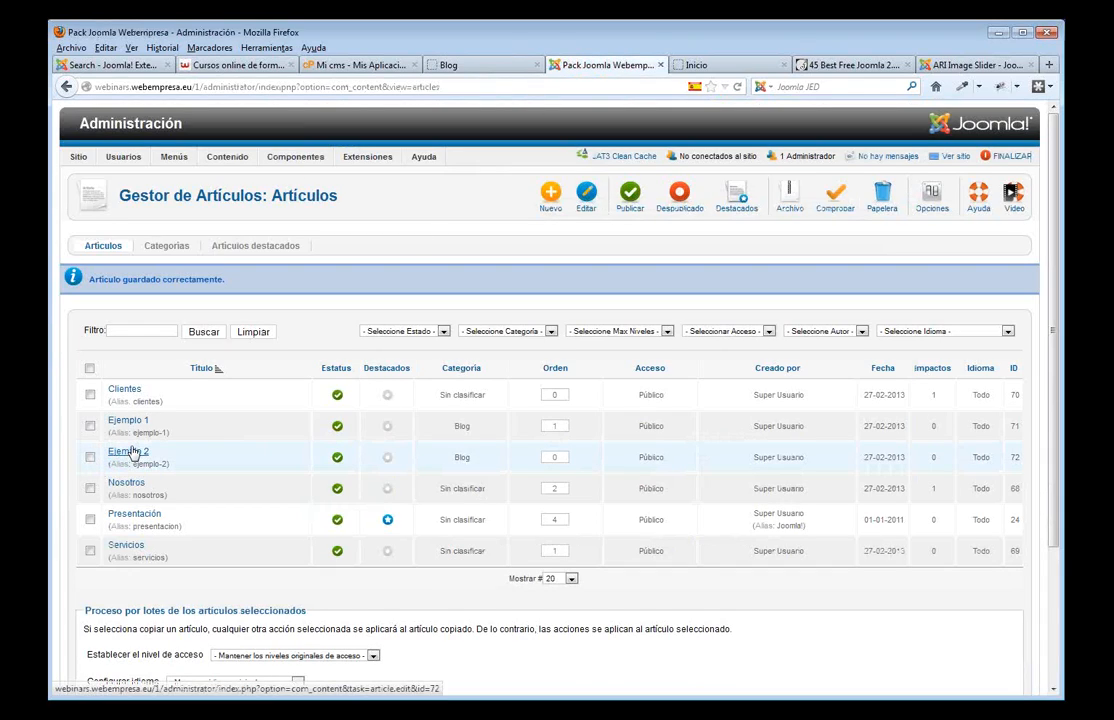
click(140, 452)
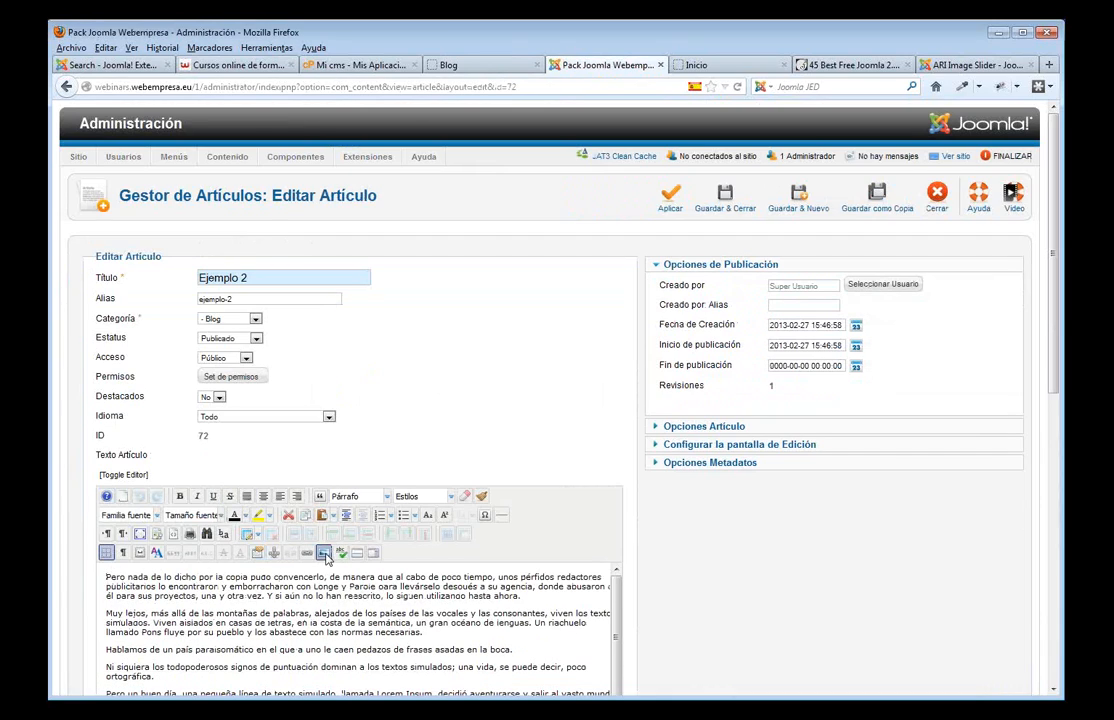
- Insert ejemplo_2.jpg into Ejemplo 2, aligned left with a right margin of 10
click(325, 553)
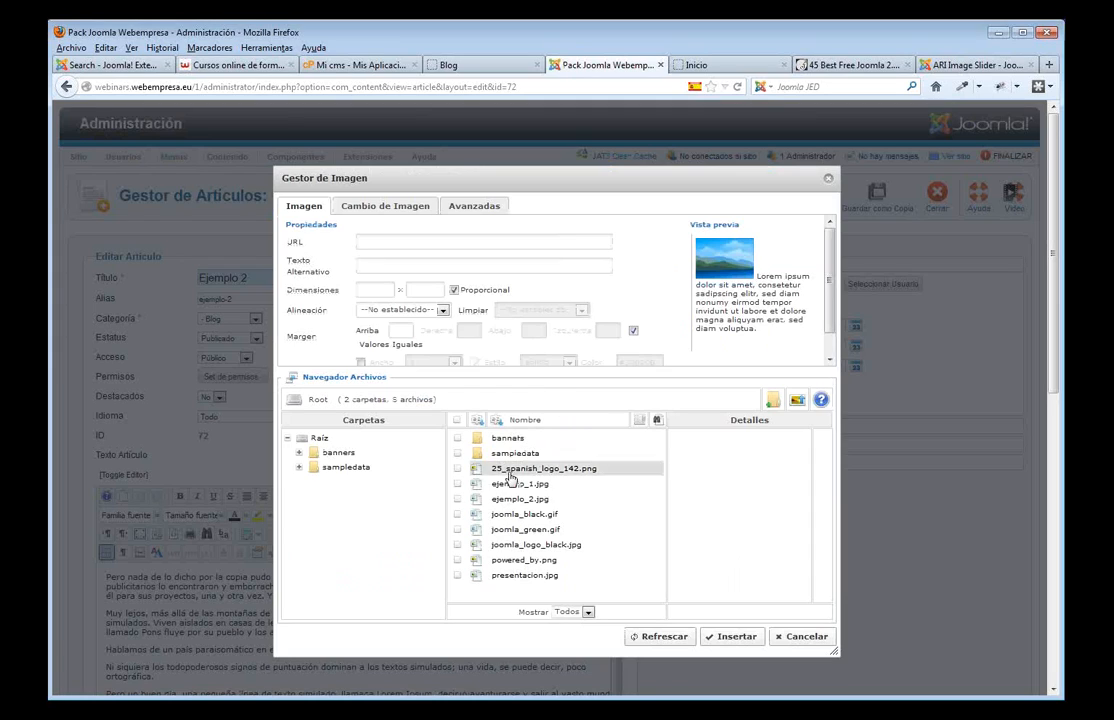
click(538, 499)
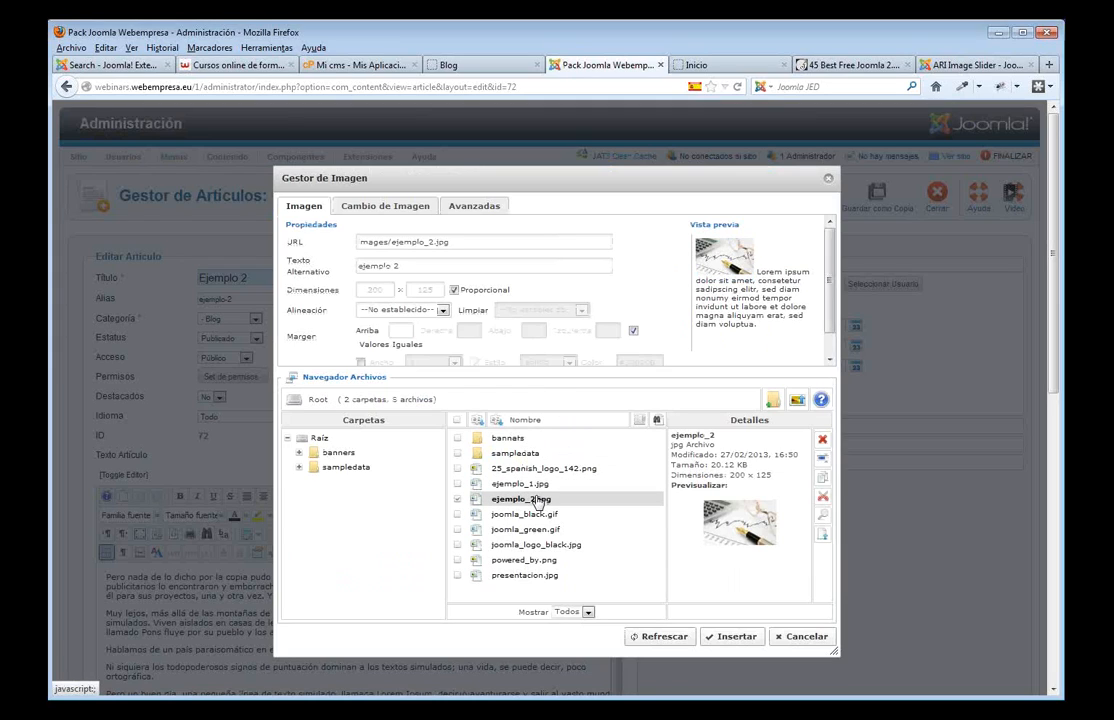
click(441, 312)
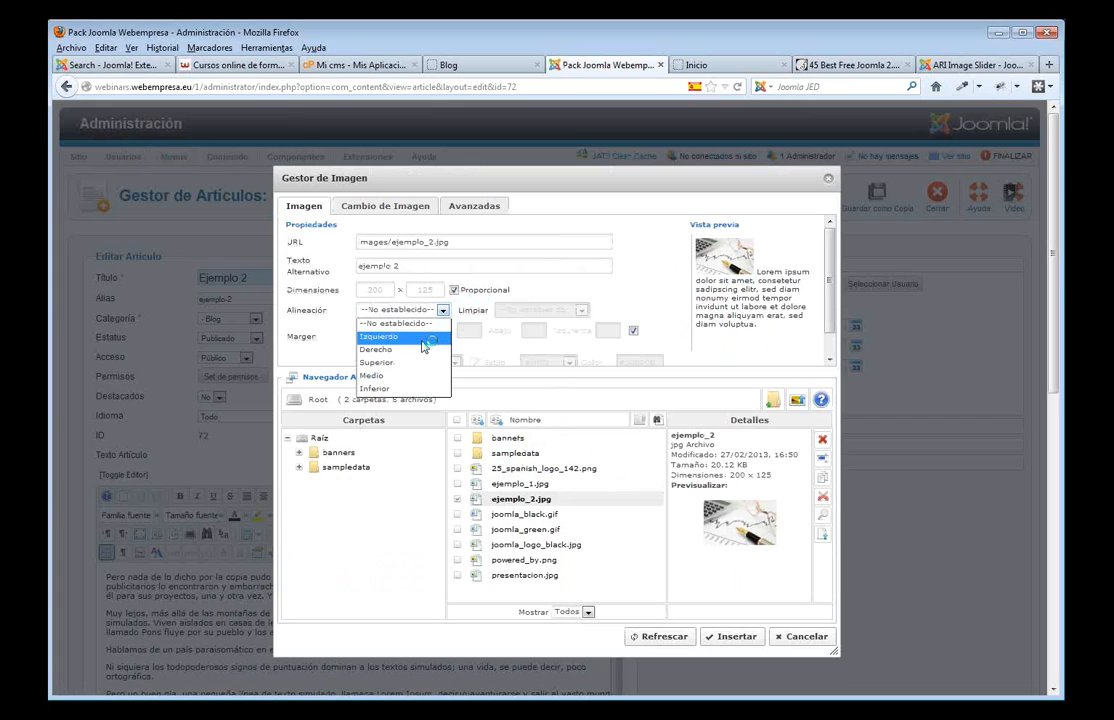
click(422, 340)
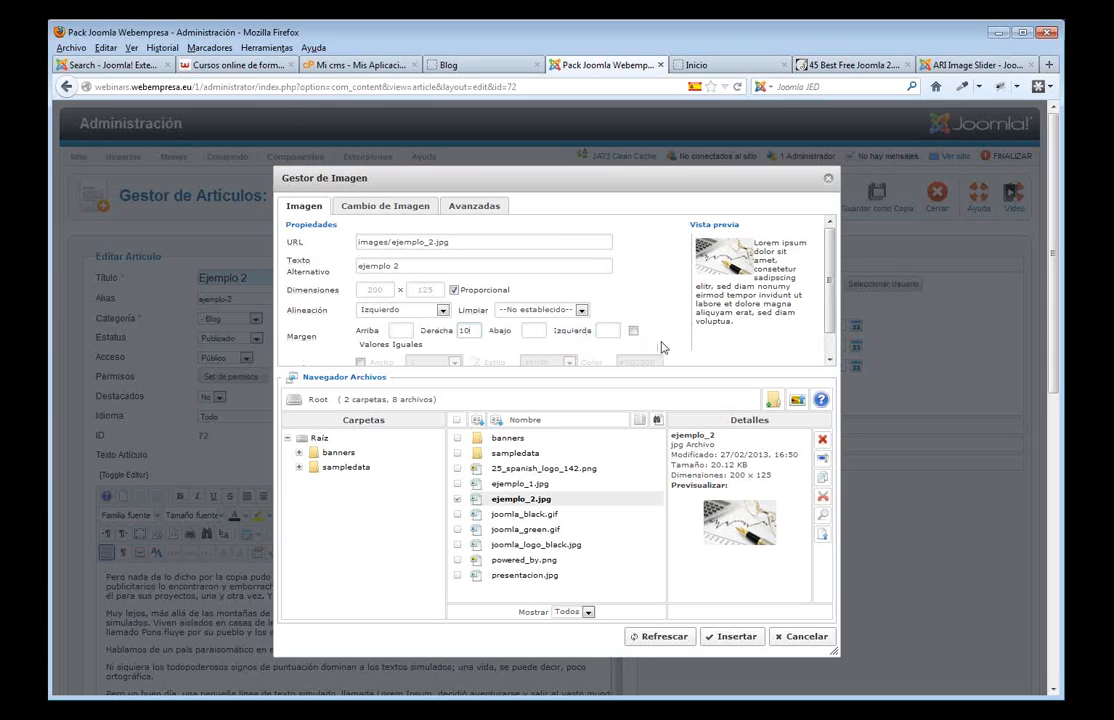
click(601, 333)
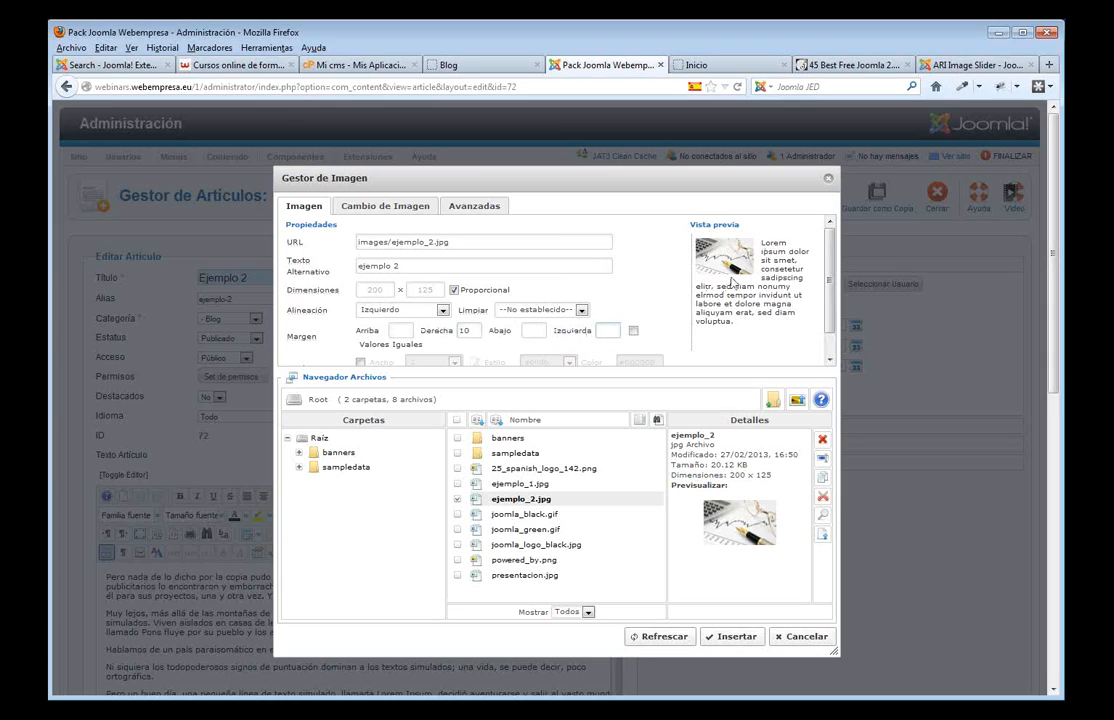
click(736, 636)
- Add a read-more break after the second paragraph, save and close, and view the Blog page
scroll(522, 627, down, 2)
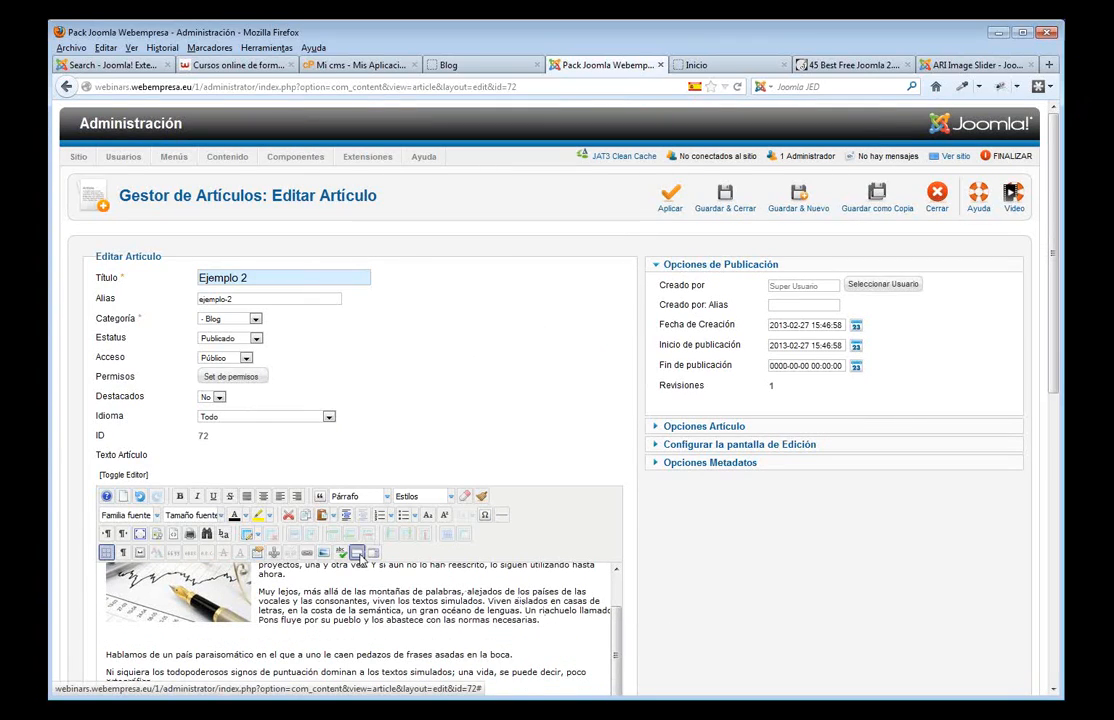
click(357, 552)
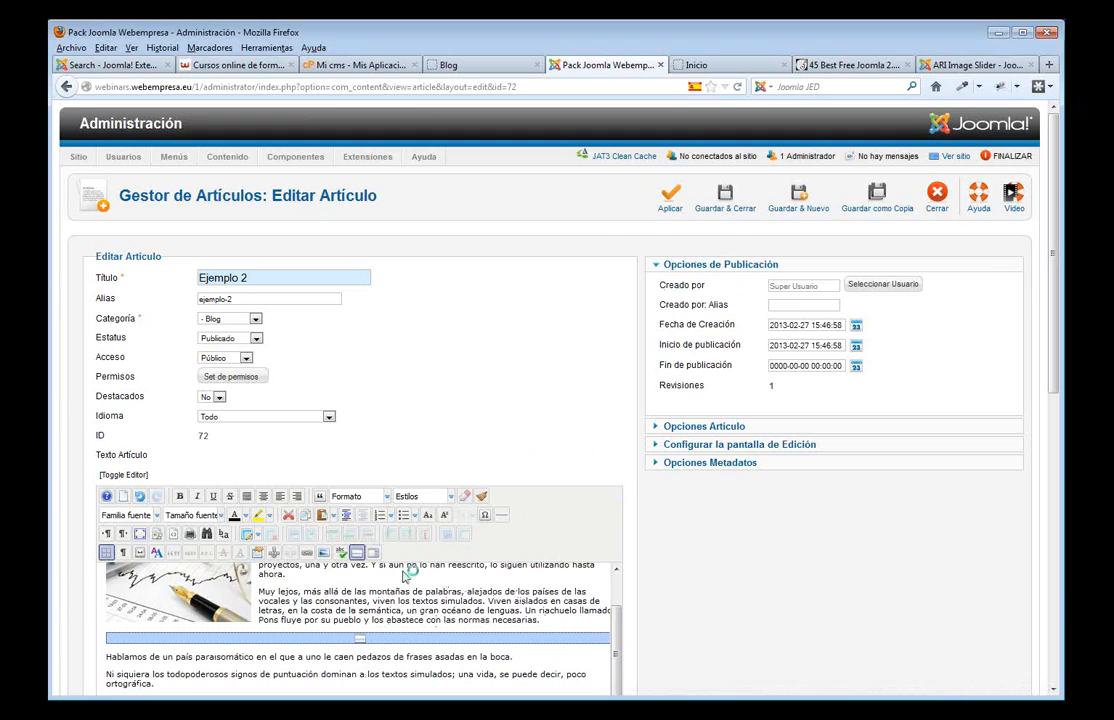
click(724, 200)
click(450, 64)
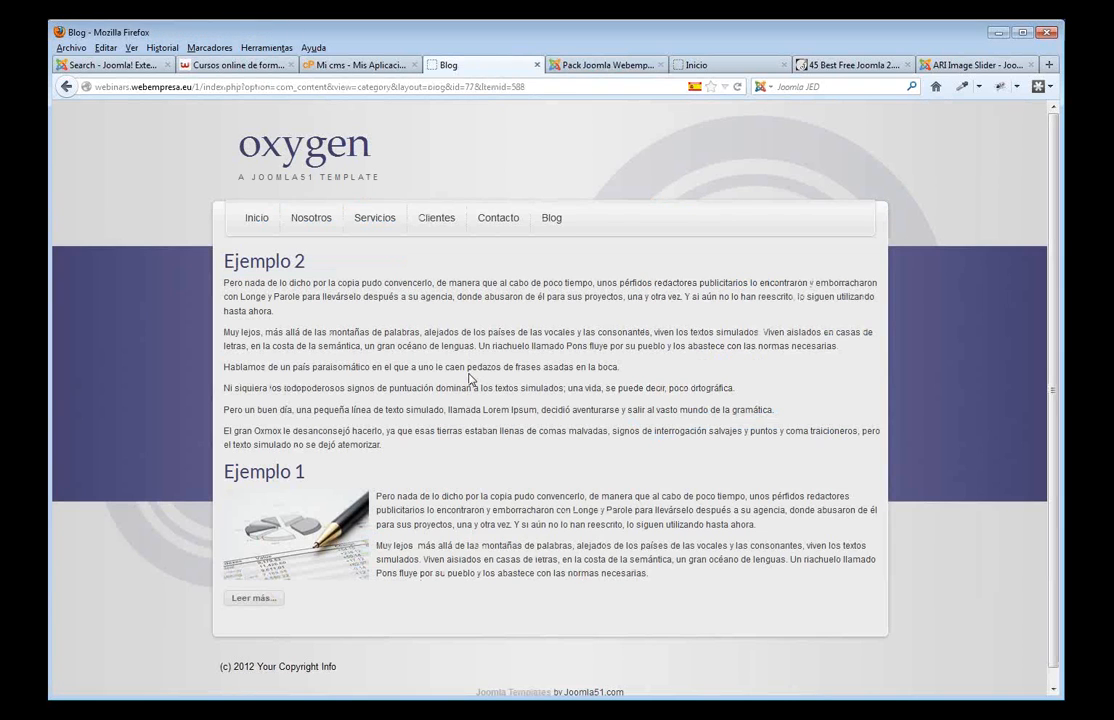
- Reload the Blog page to see Ejemplo 2's image, then open Menú Principal's items in the admin
key(F5)
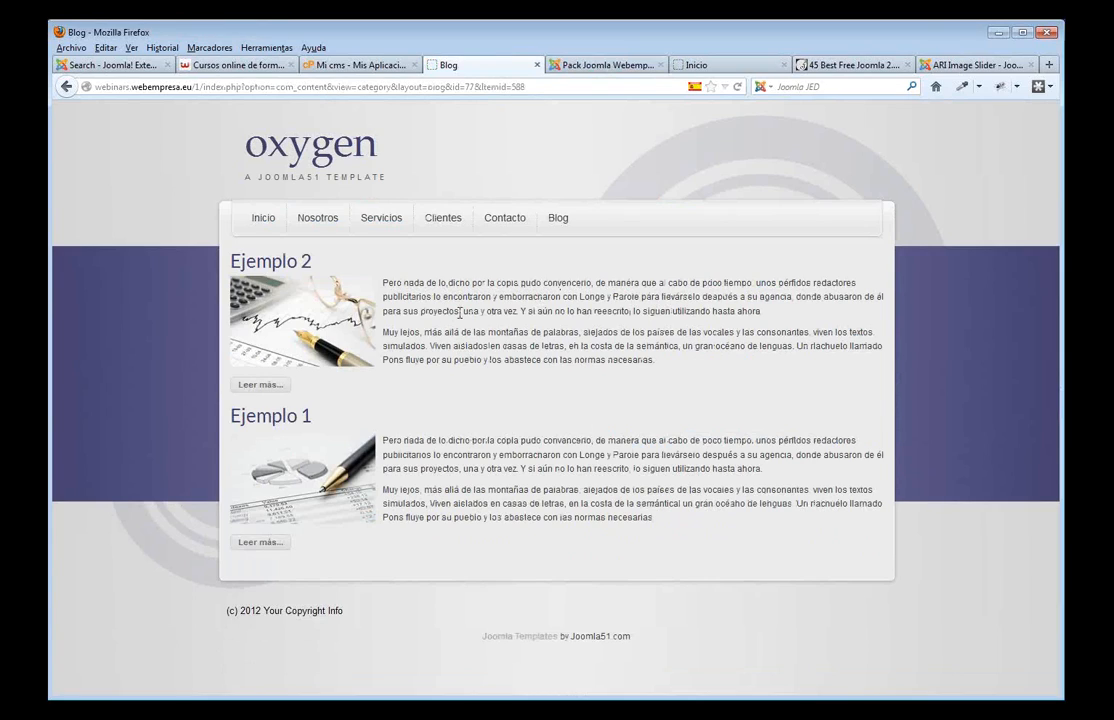
click(592, 67)
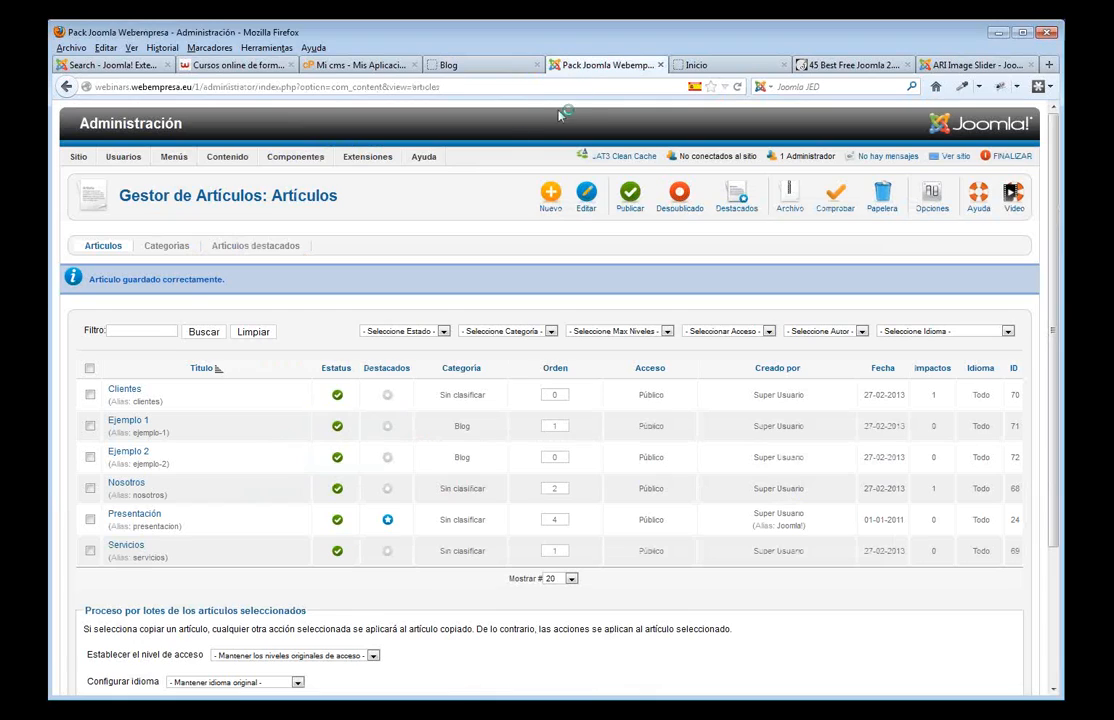
mouse_move(185, 156)
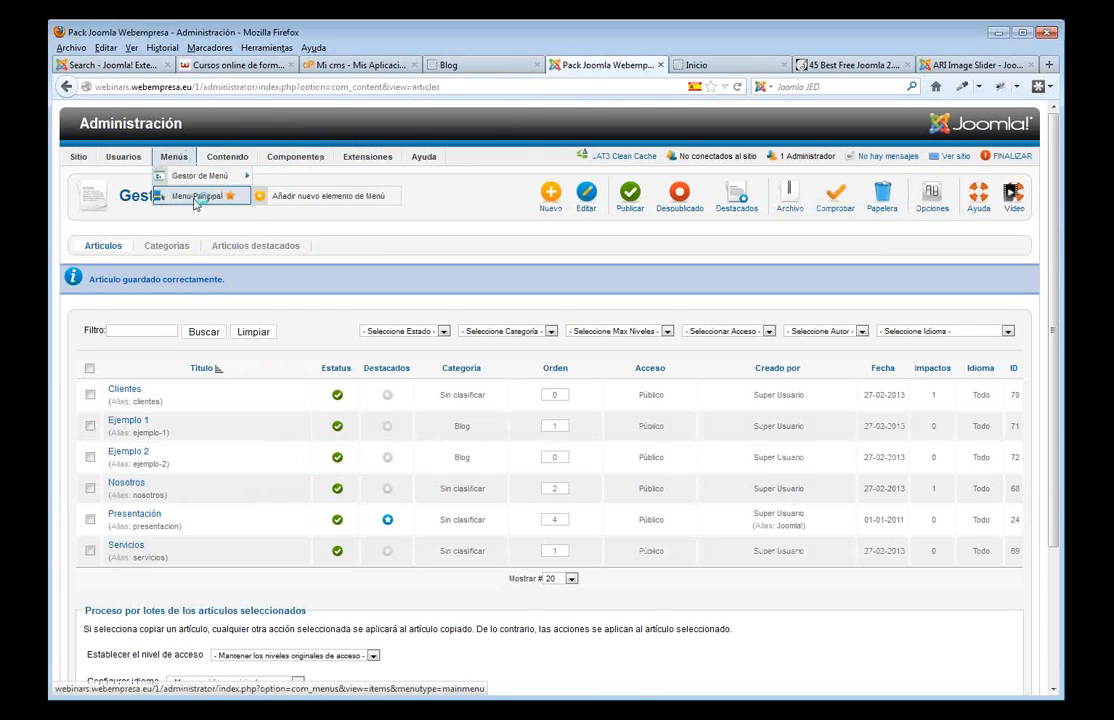
click(197, 198)
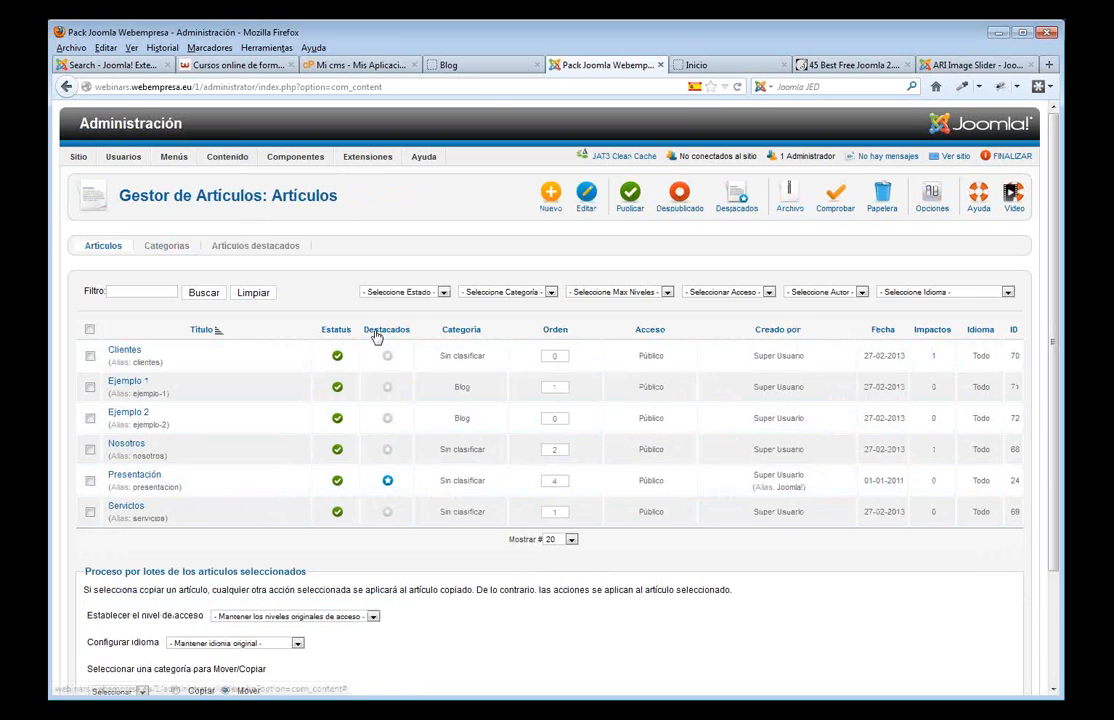
- Mark Ejemplo 1 and Ejemplo 2 as featured and view the result on the site home page
click(388, 390)
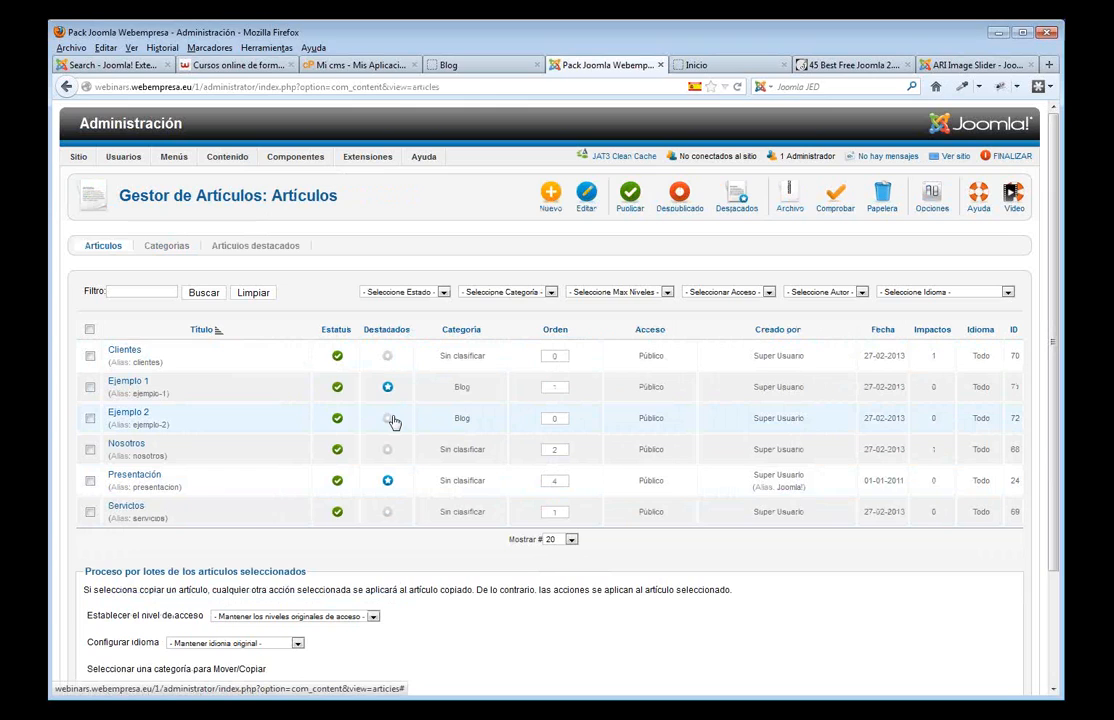
click(389, 419)
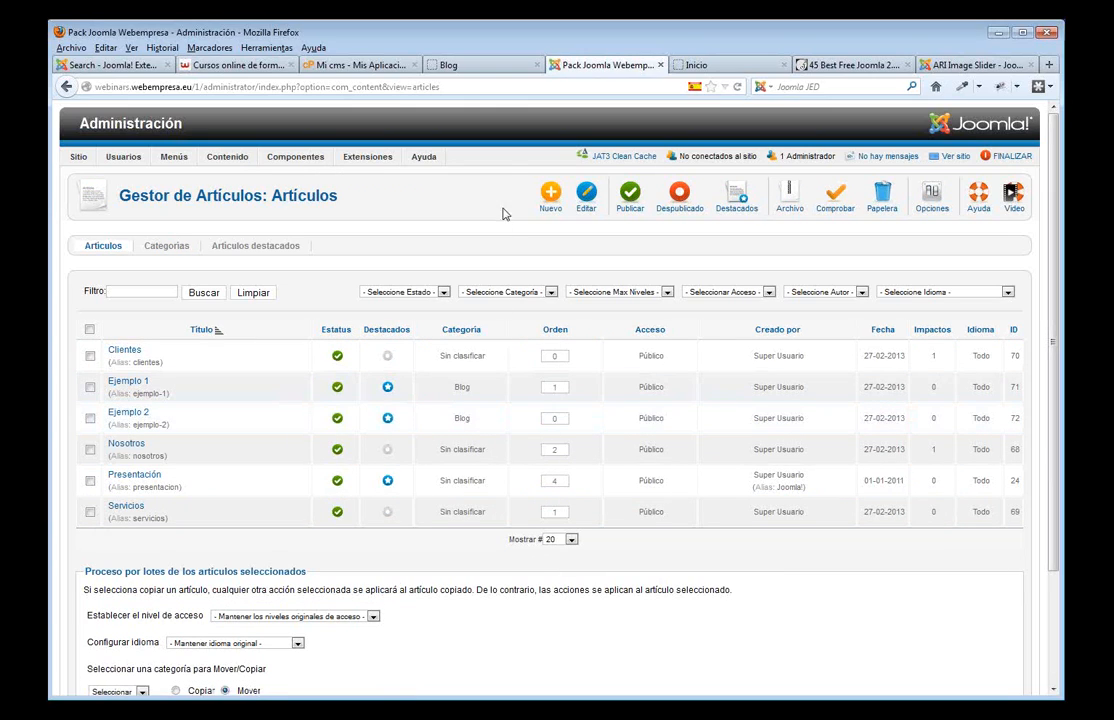
click(485, 66)
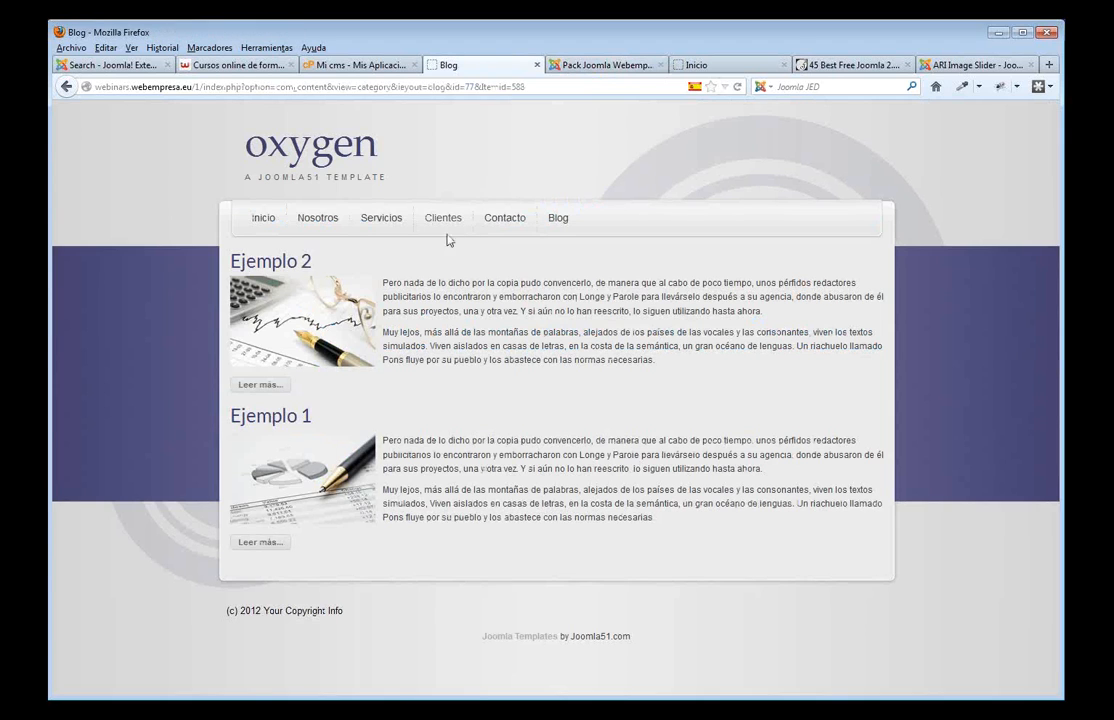
click(262, 218)
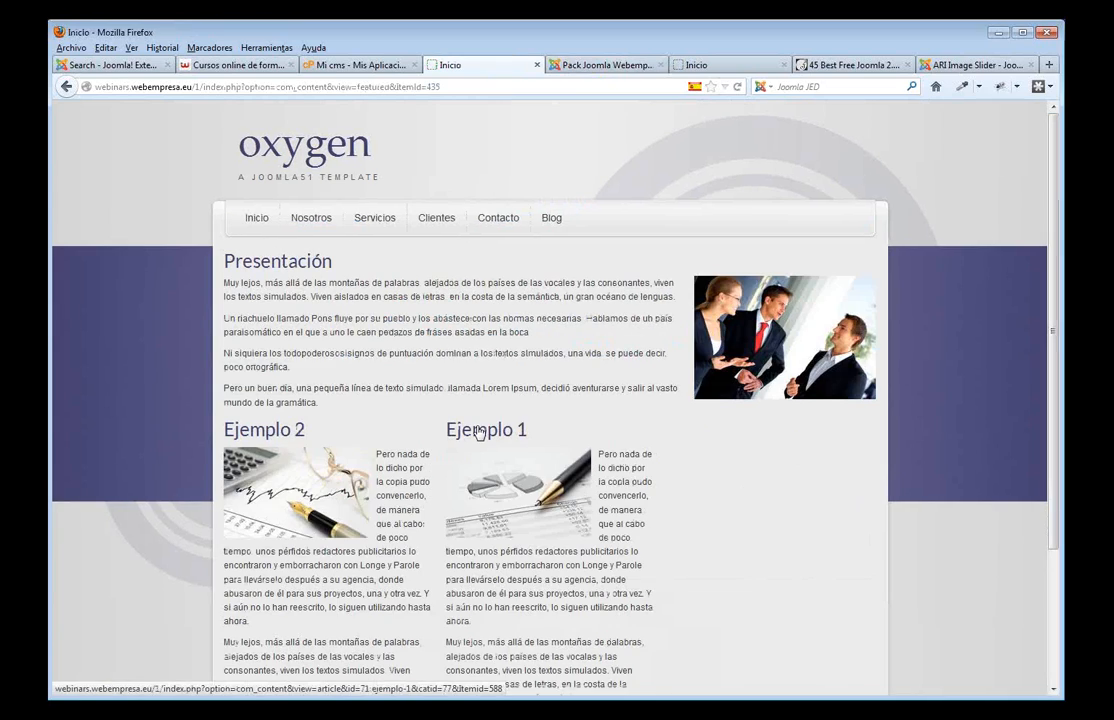
scroll(380, 378, down, 2)
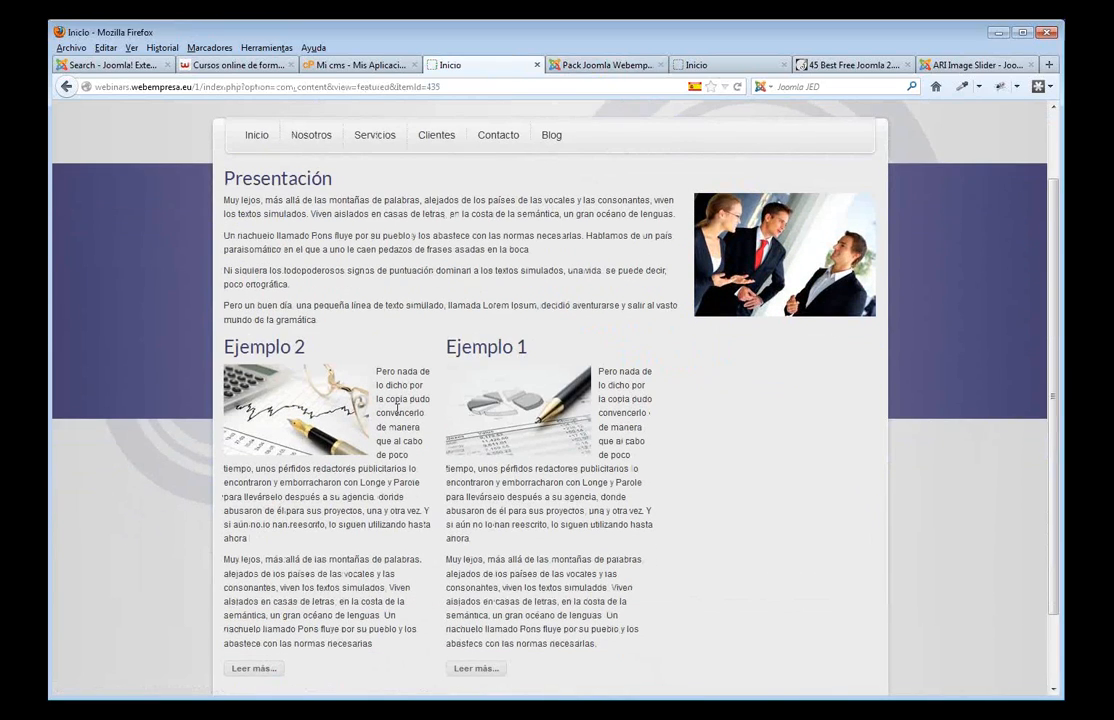
- Unfeature Ejemplo 2 and Ejemplo 1, then return to the site's front page
click(584, 70)
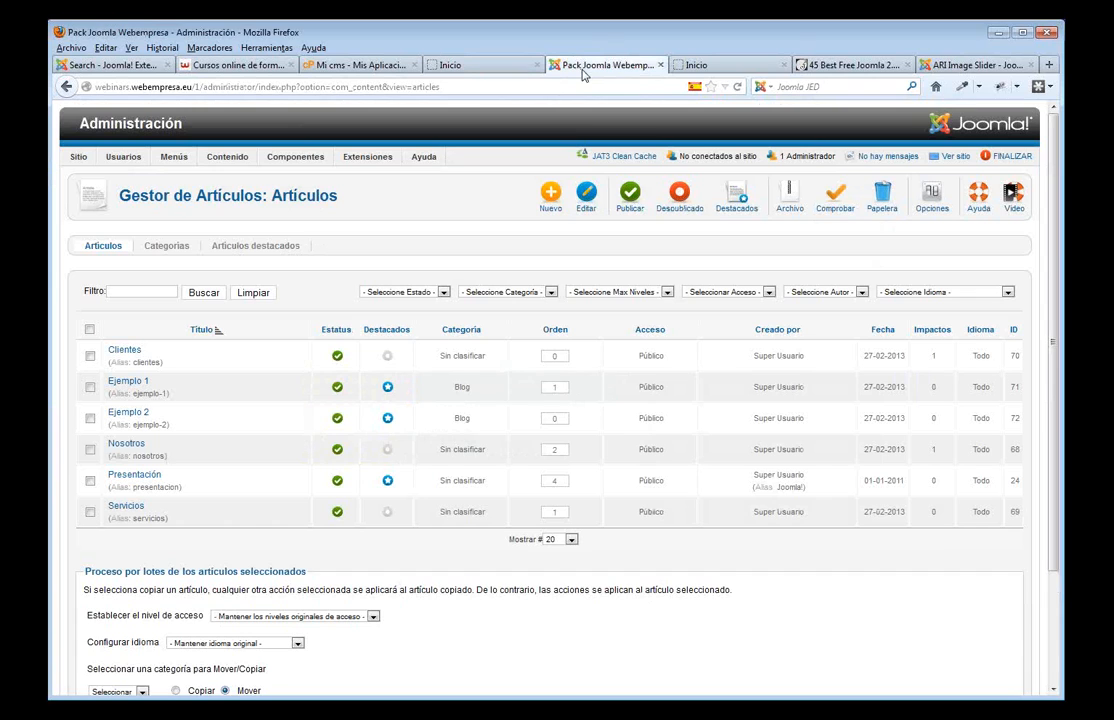
click(388, 418)
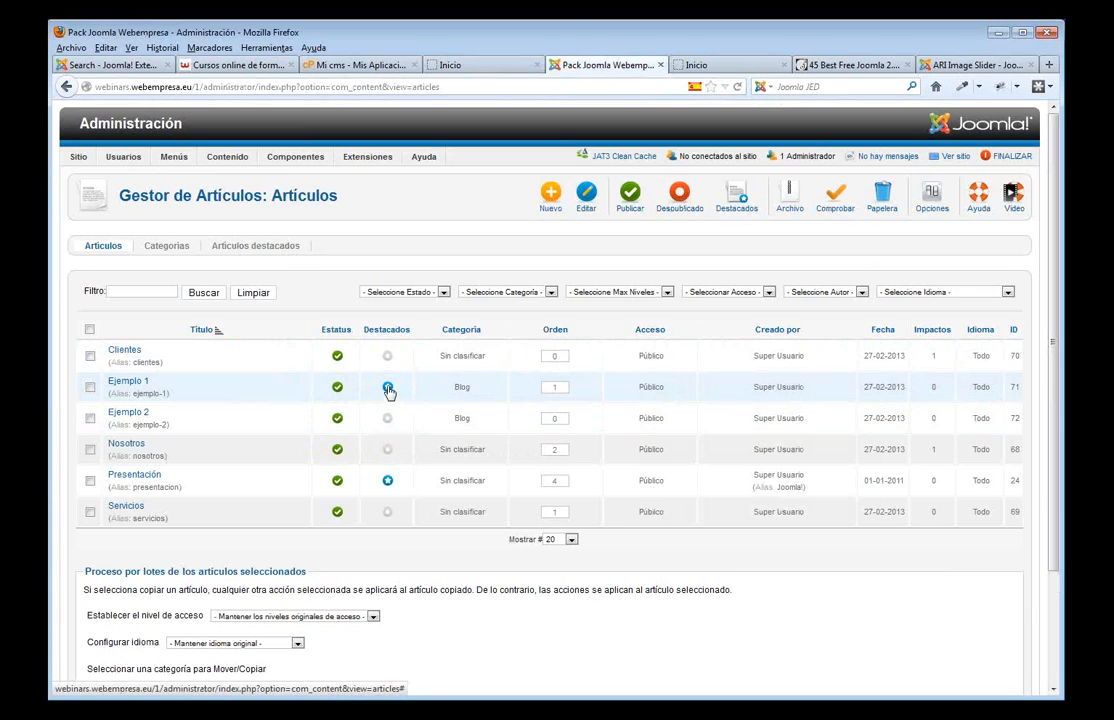
click(388, 388)
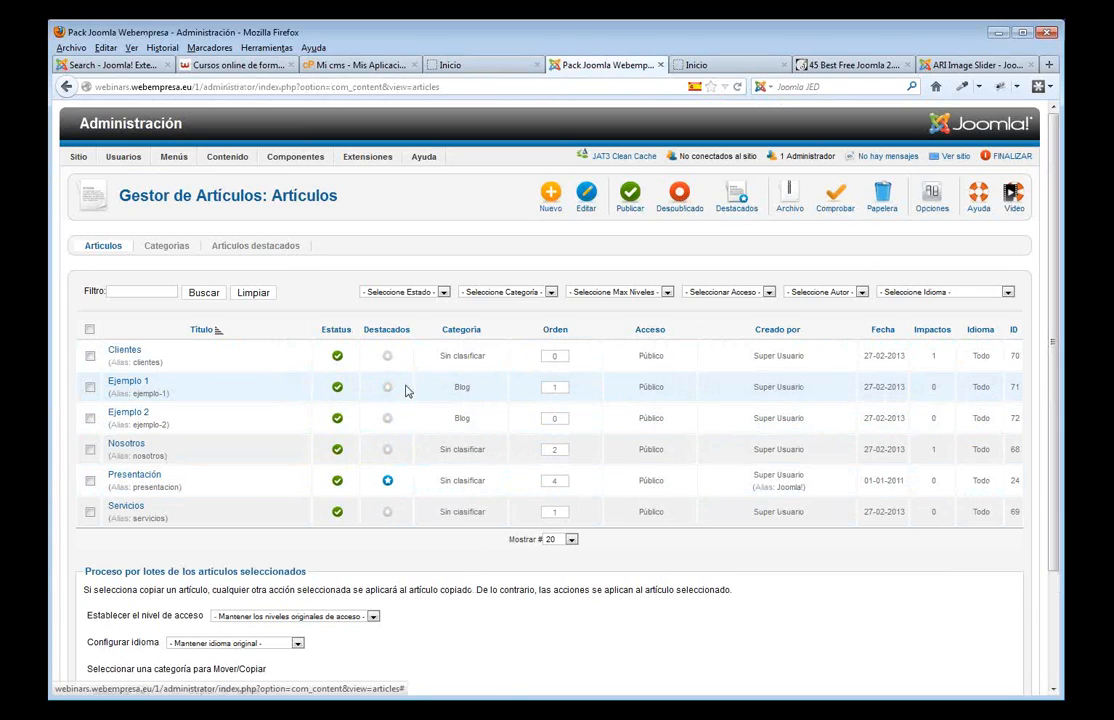
click(450, 65)
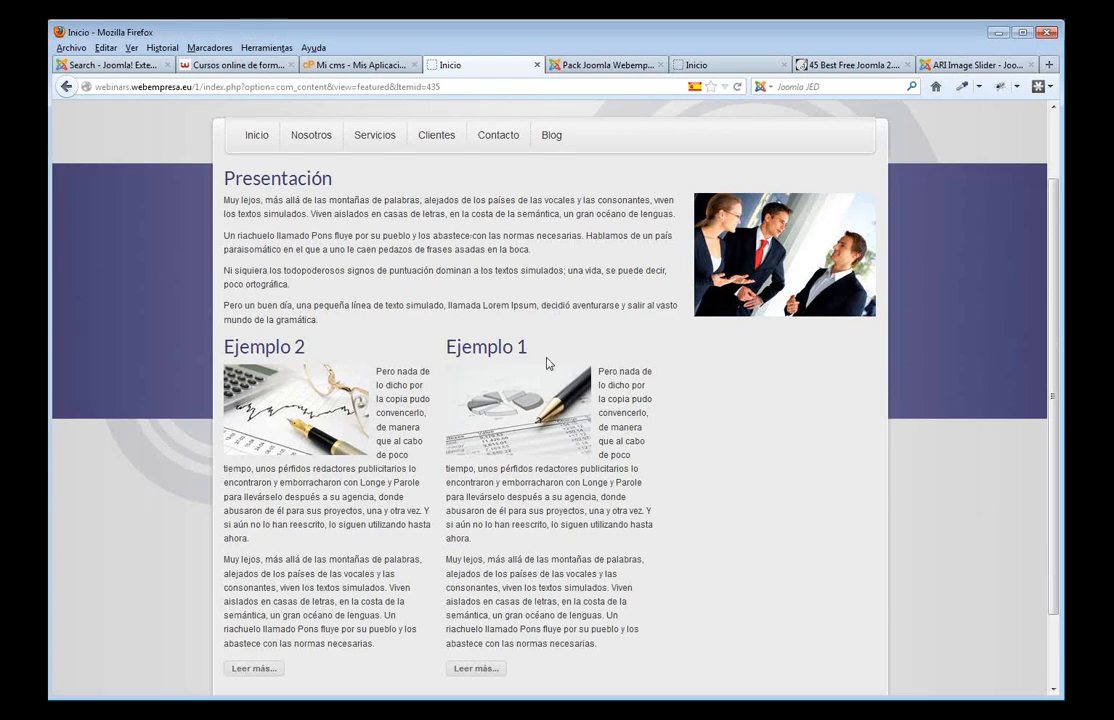
- Reload the front page, look over the ARI Image Slider extension page, and return to Inicio
key(F5)
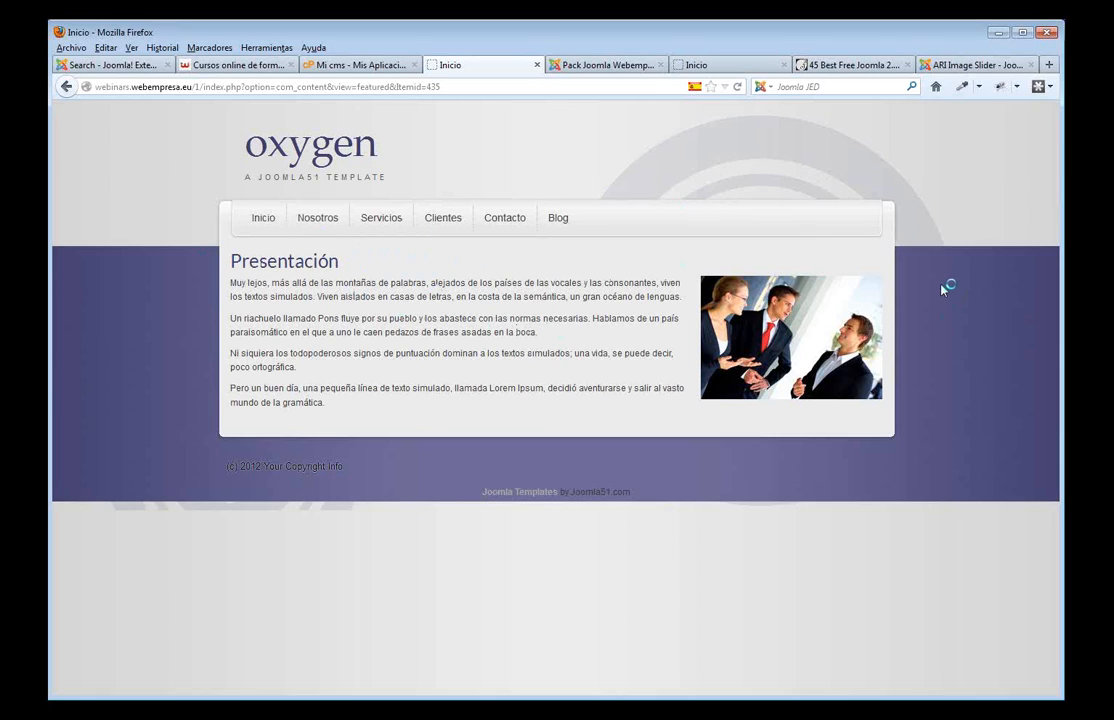
click(977, 66)
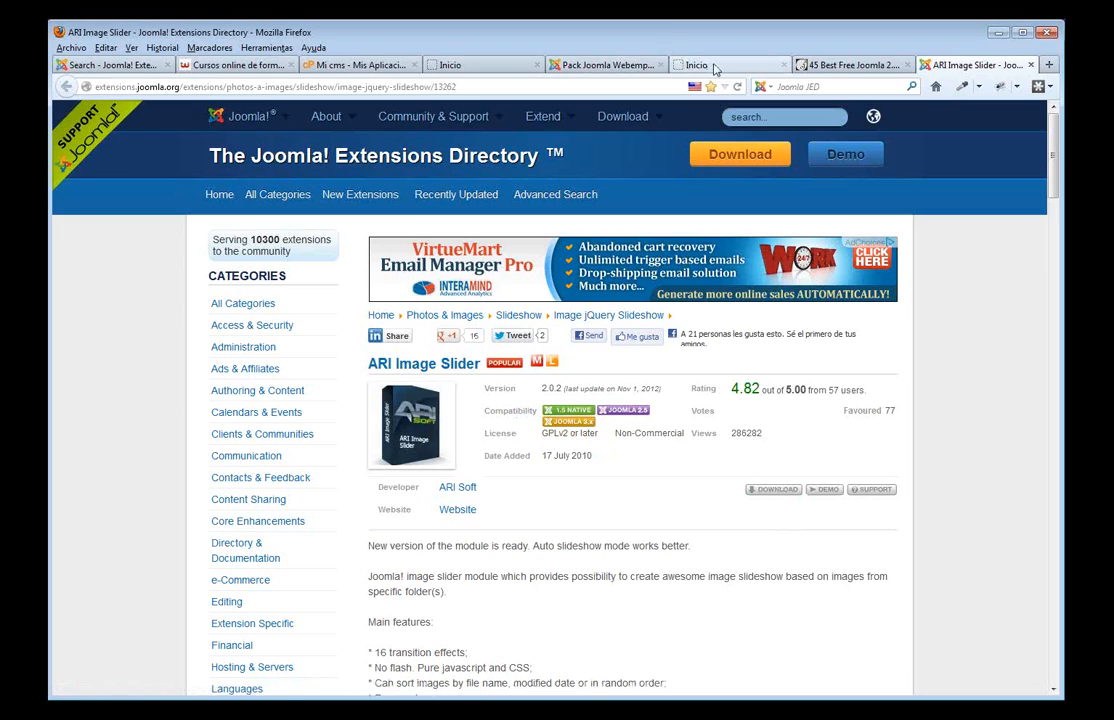
click(487, 66)
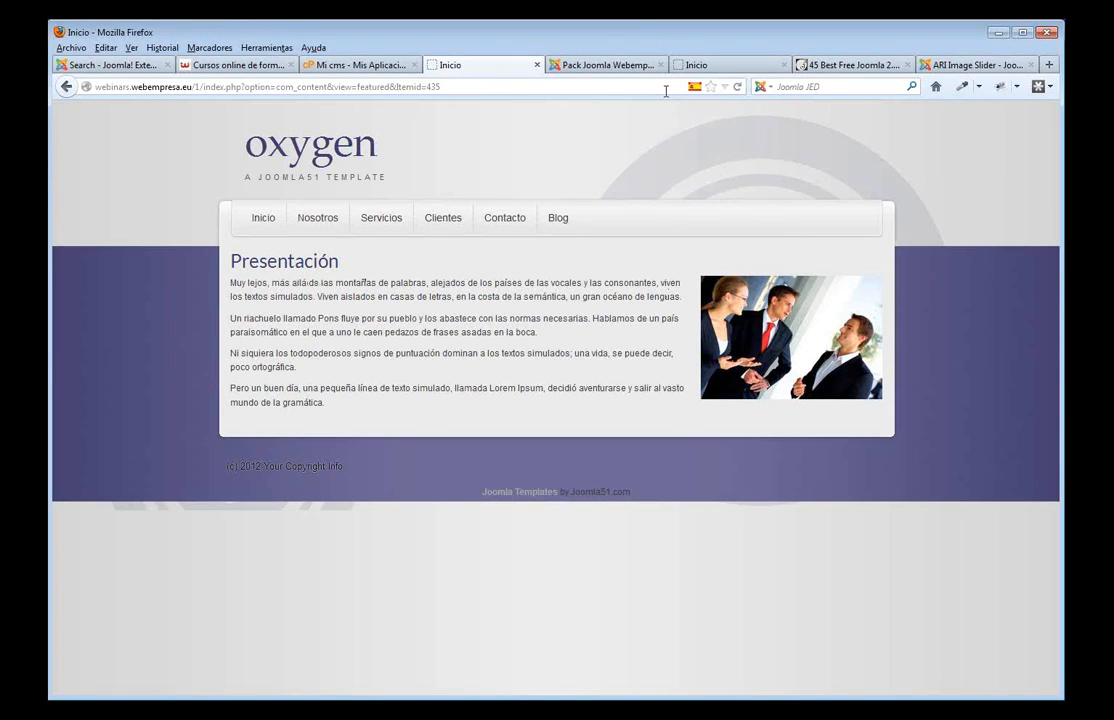
- Upload and install mod_ariimageslider.zip from the Webinars/extensiones folder in the Extension Manager
click(607, 65)
mouse_move(370, 157)
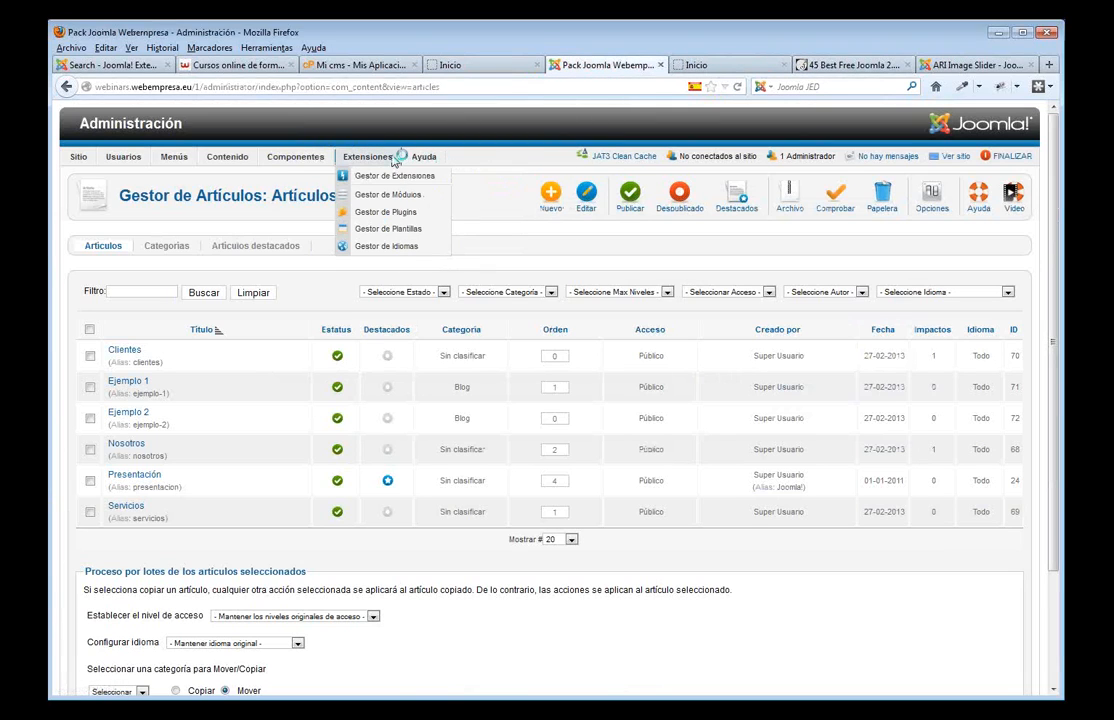
click(394, 180)
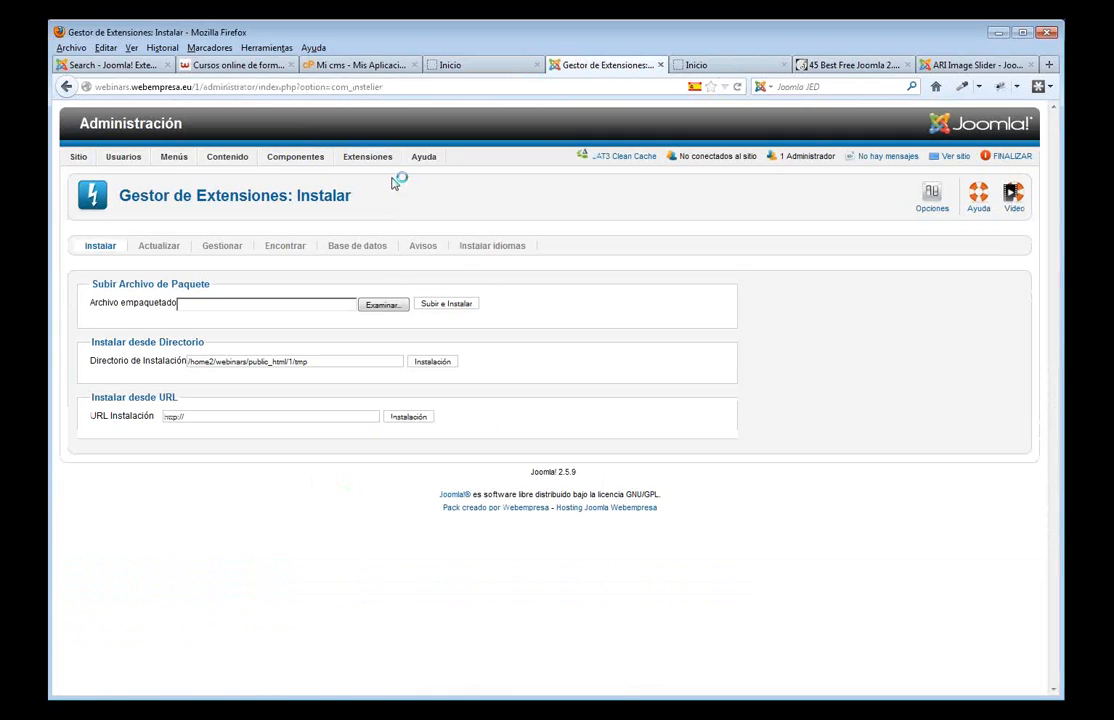
click(383, 304)
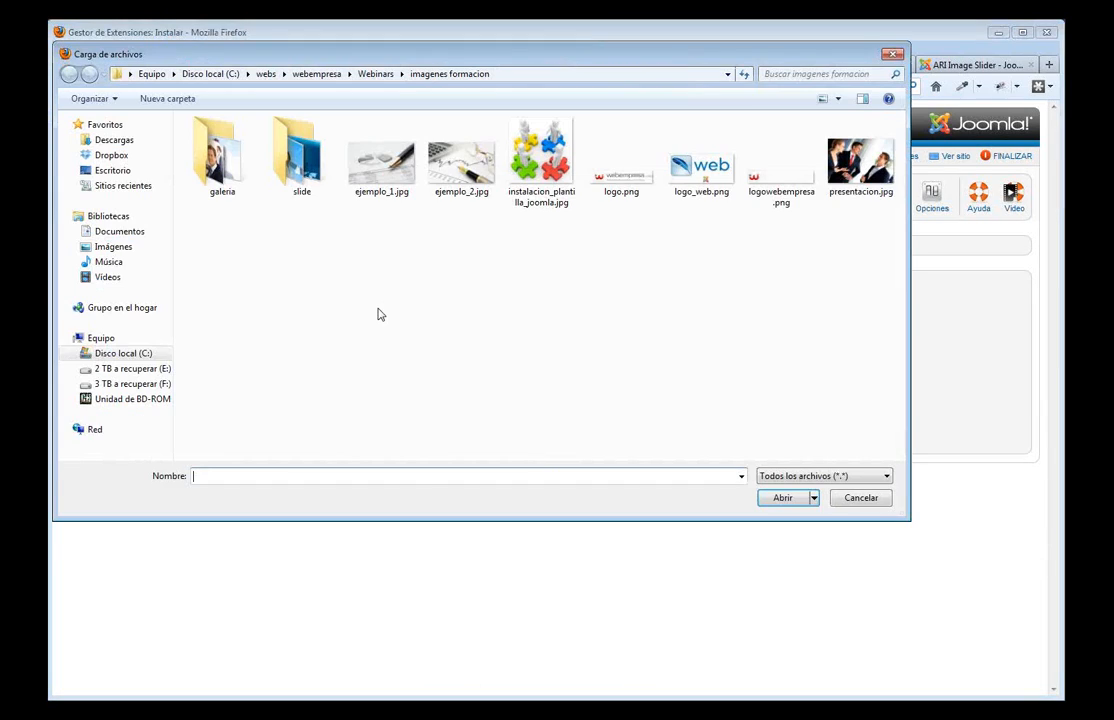
click(377, 75)
double_click(330, 165)
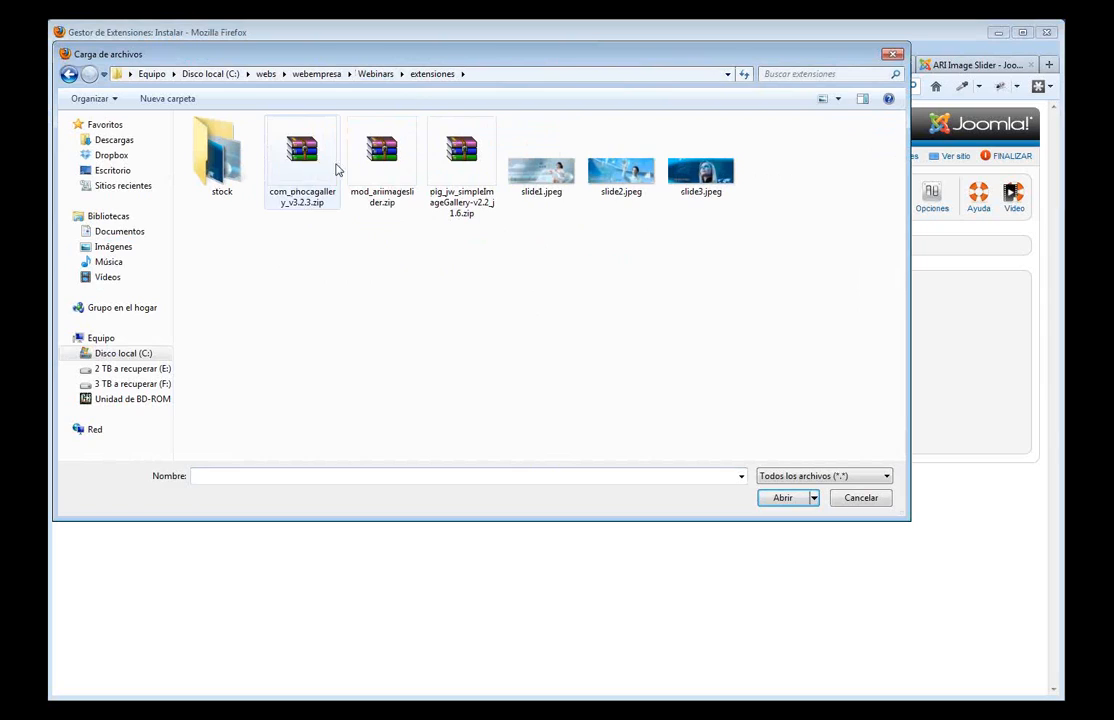
click(379, 156)
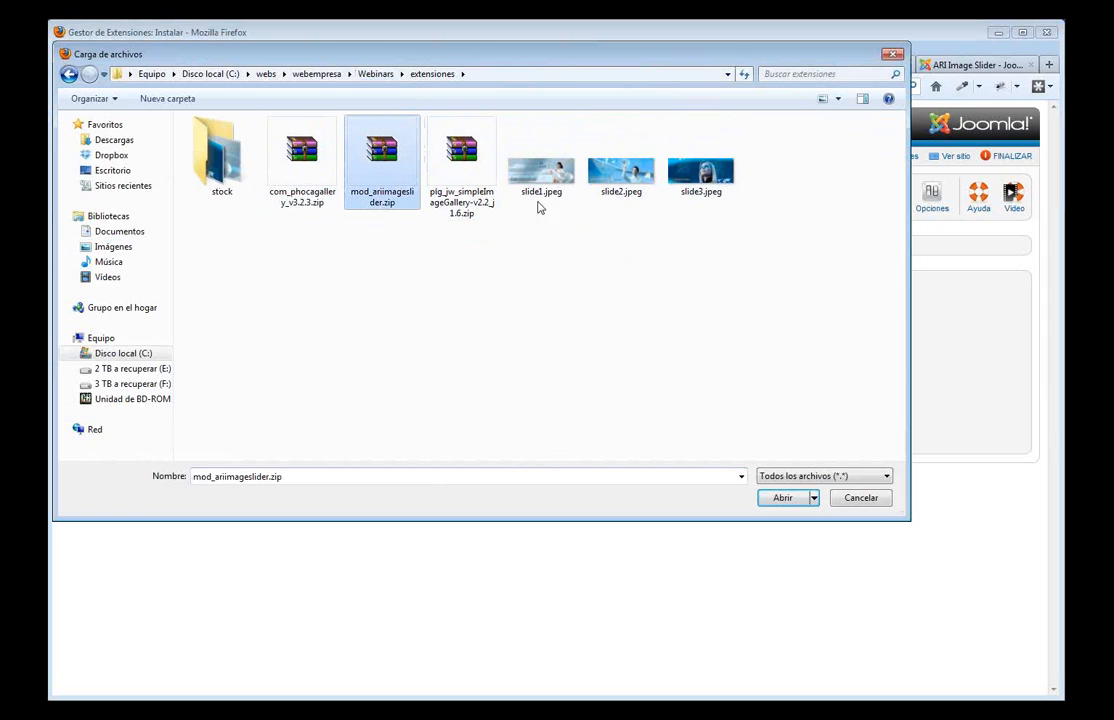
click(782, 498)
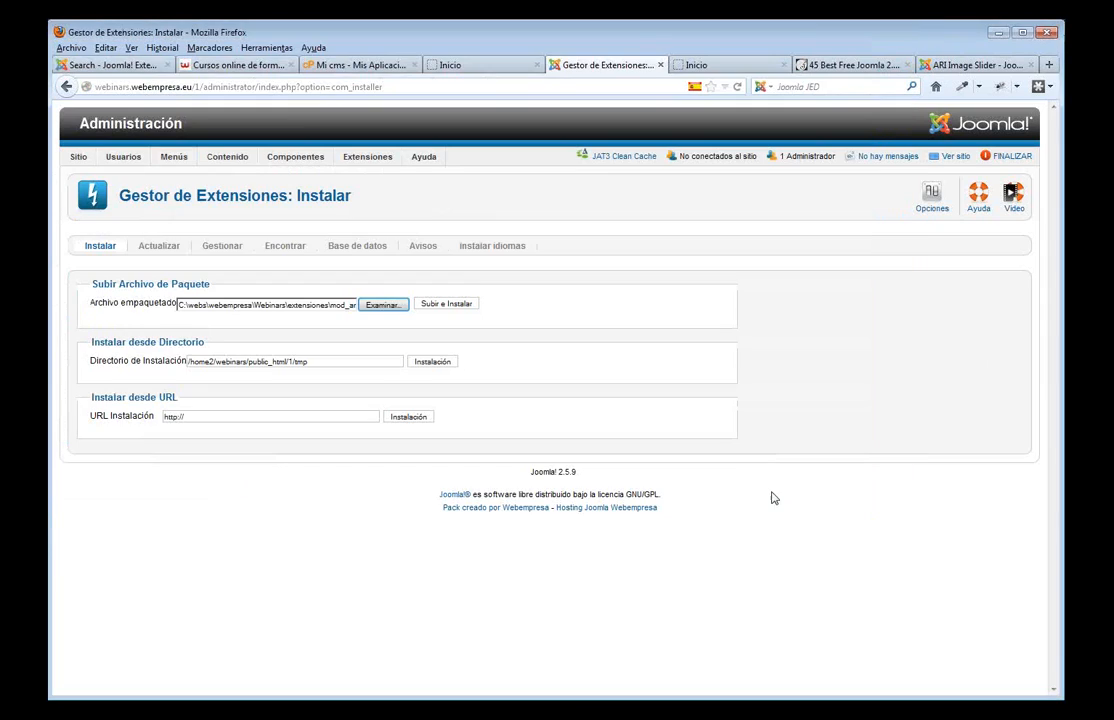
click(446, 304)
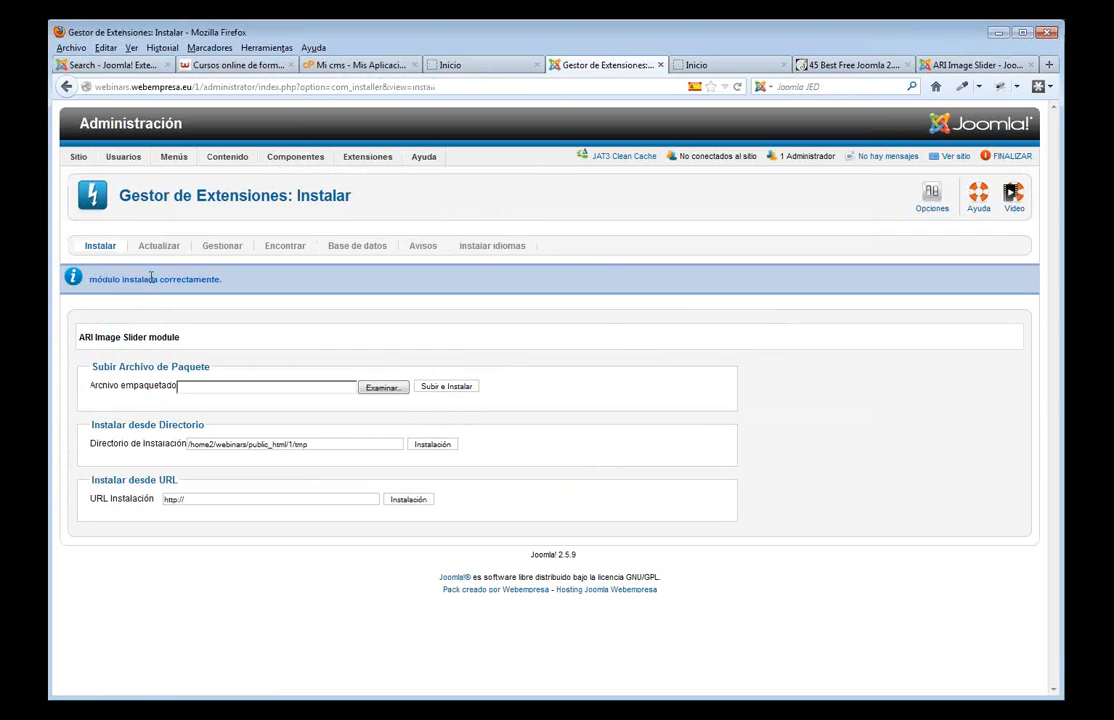
- Open ARI Image Slider from the Module Manager and set Mostrar Título to Oculto
mouse_move(367, 157)
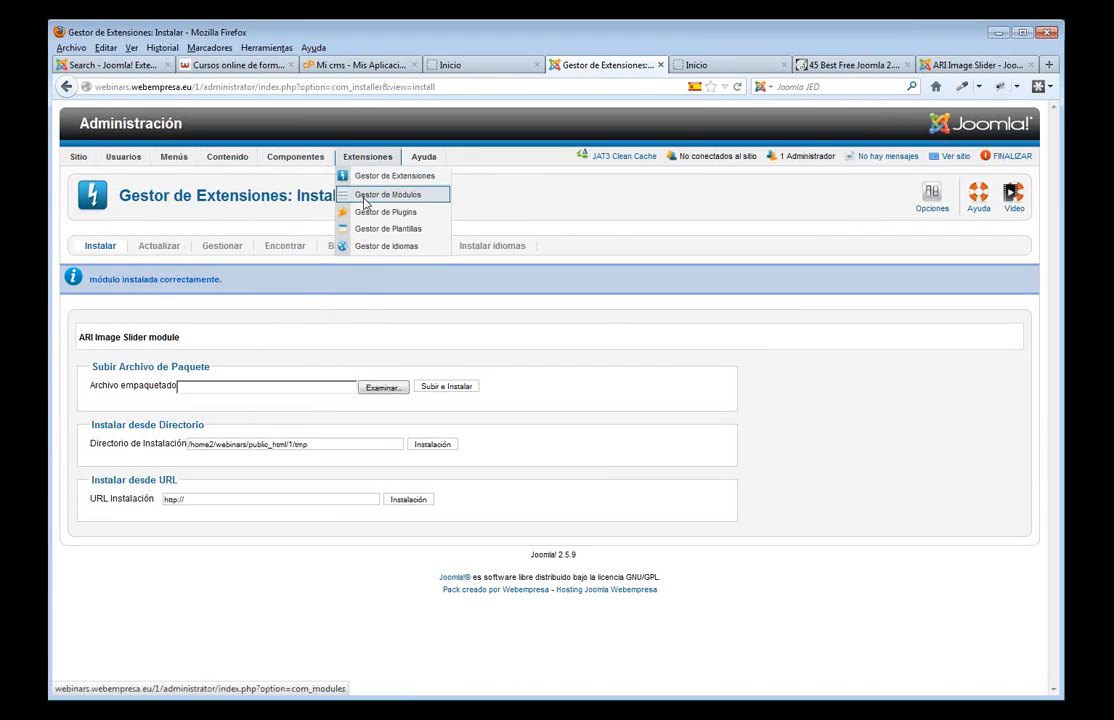
click(365, 197)
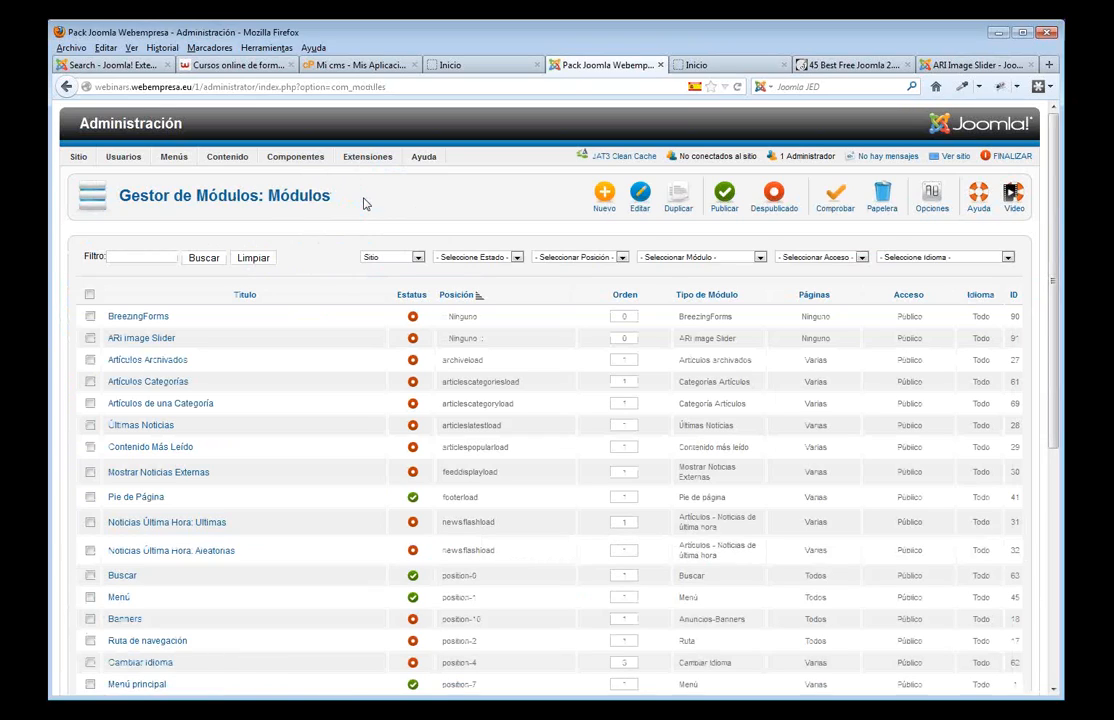
click(150, 338)
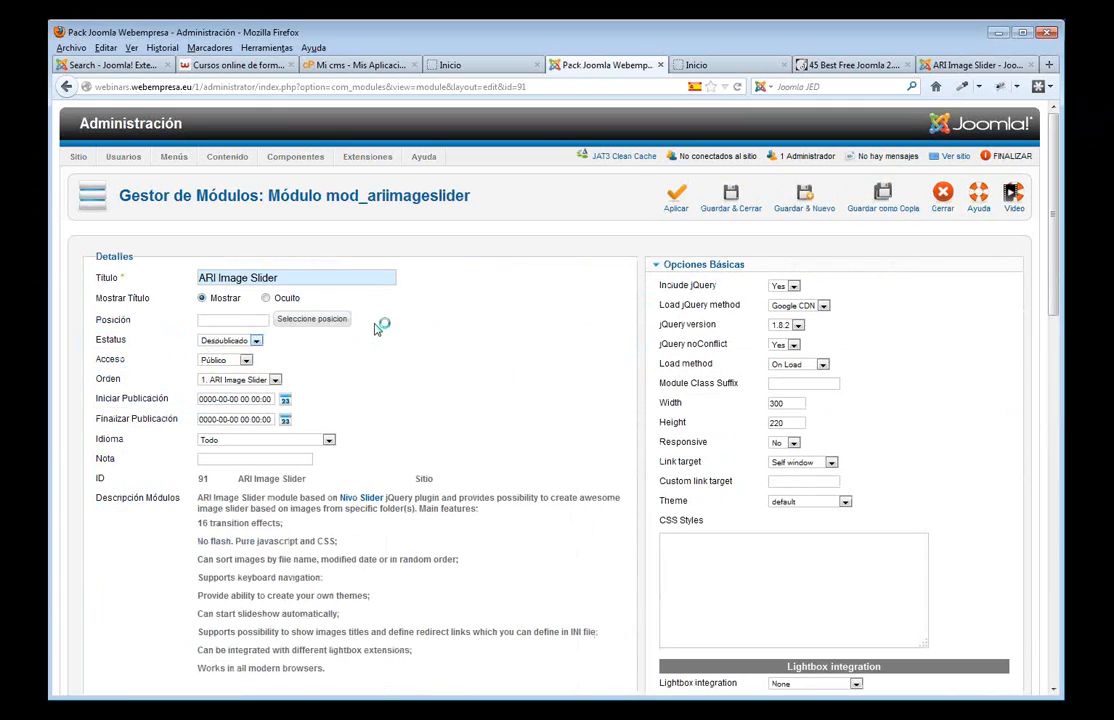
click(266, 298)
click(713, 66)
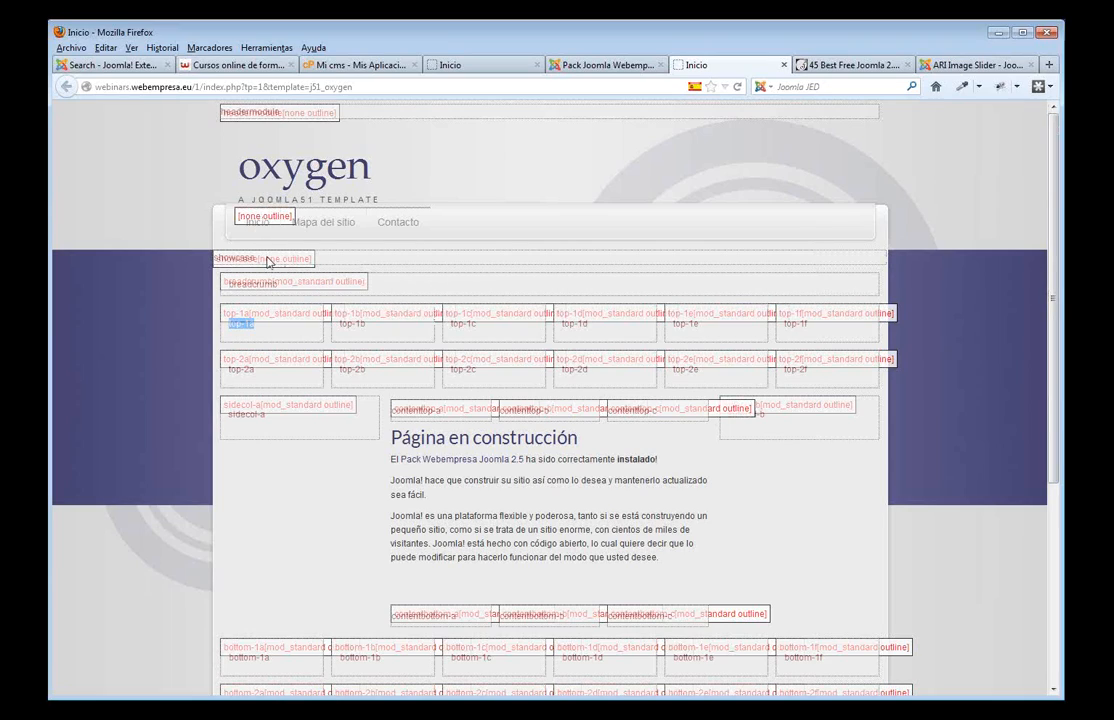
drag(258, 262, 210, 267)
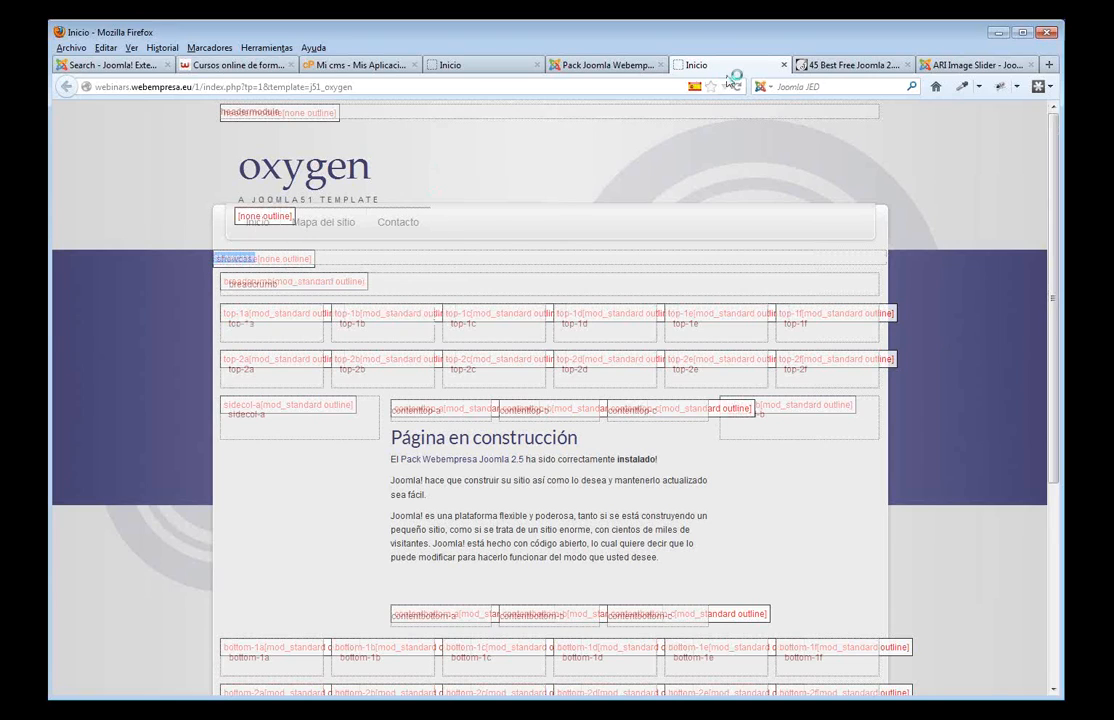
click(590, 65)
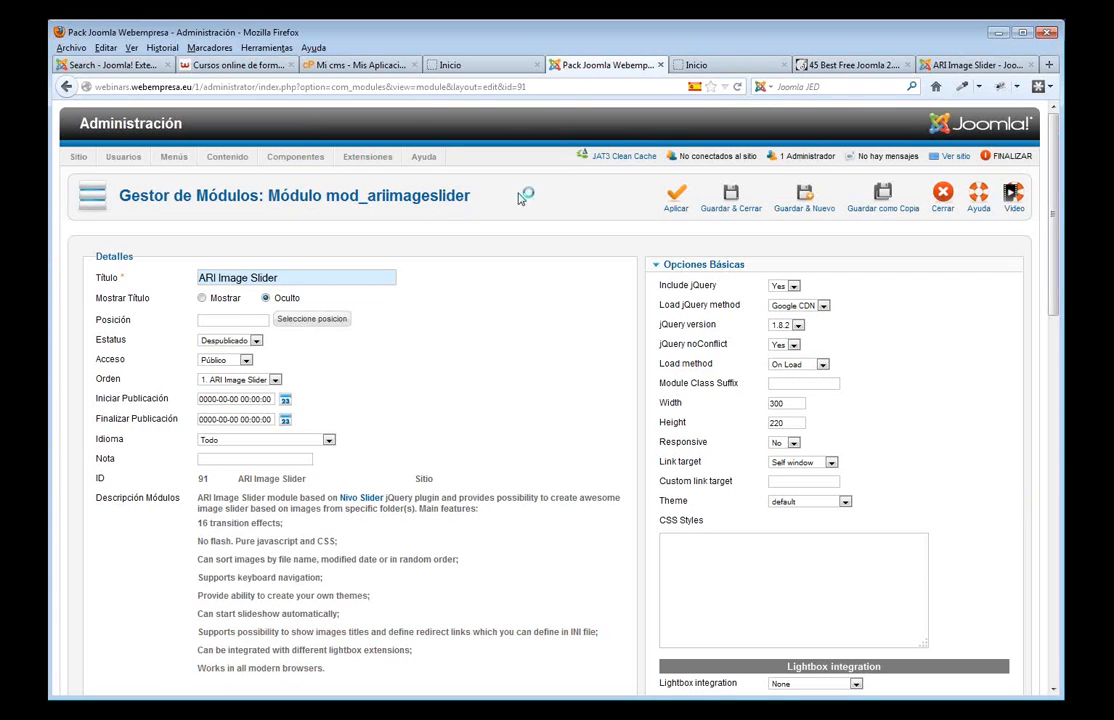
- Choose the showcase position from the J51_Oxygen template positions, listed 100 per page
click(309, 322)
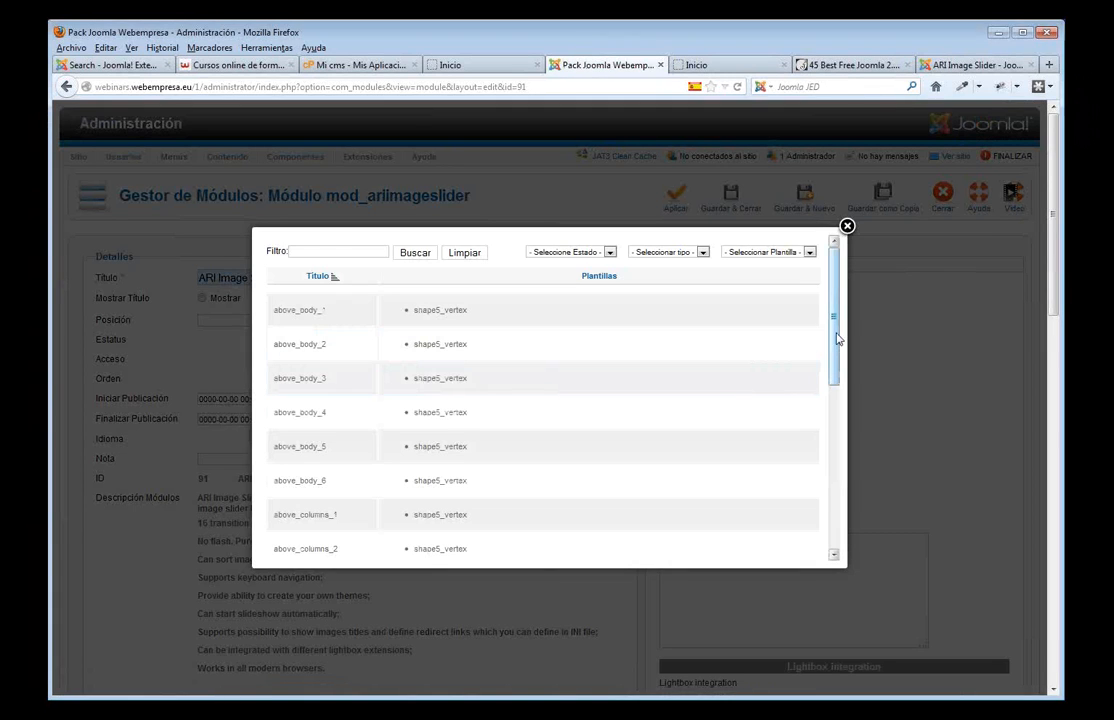
drag(836, 320, 820, 517)
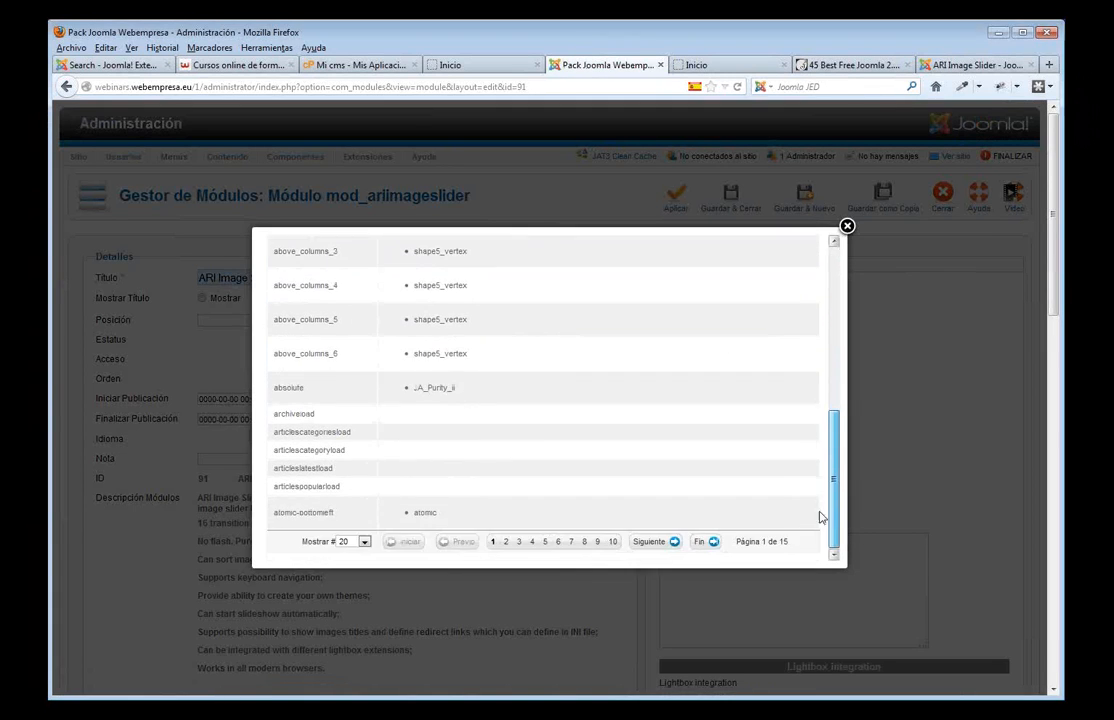
click(364, 541)
click(352, 628)
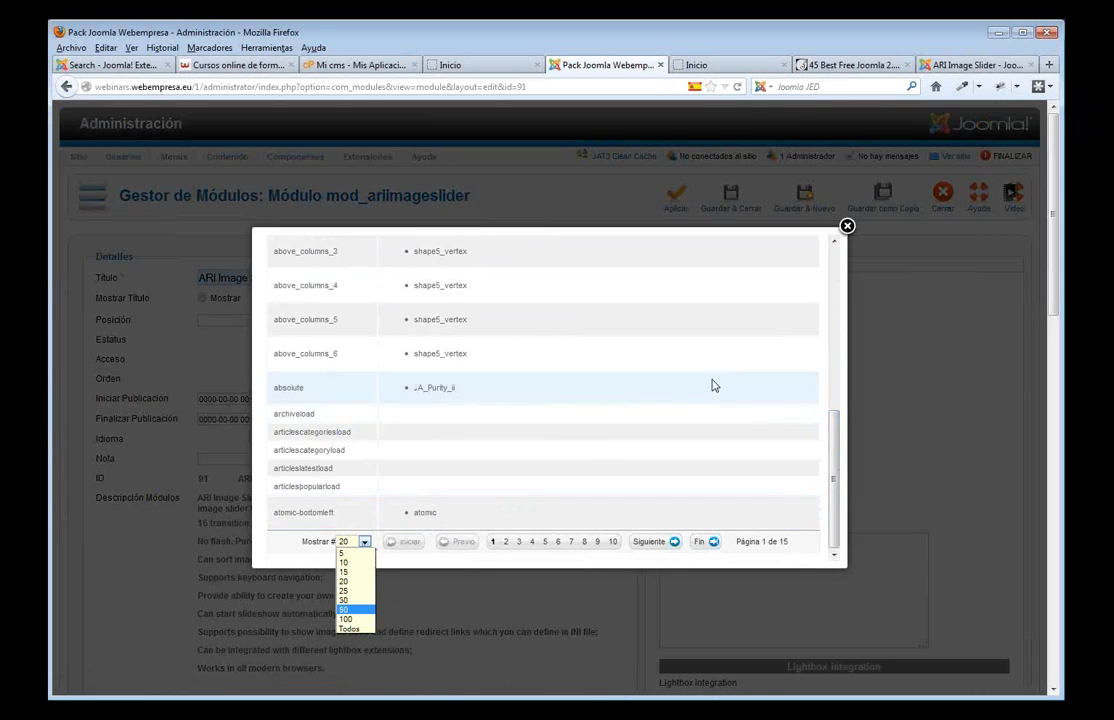
click(795, 252)
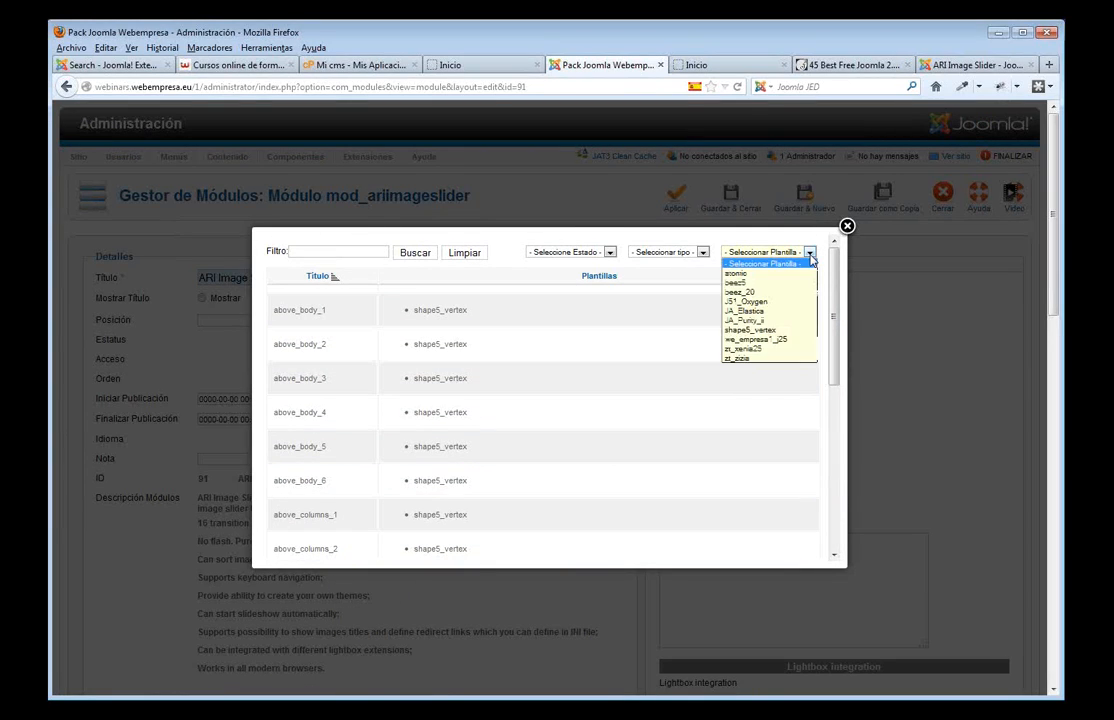
click(786, 302)
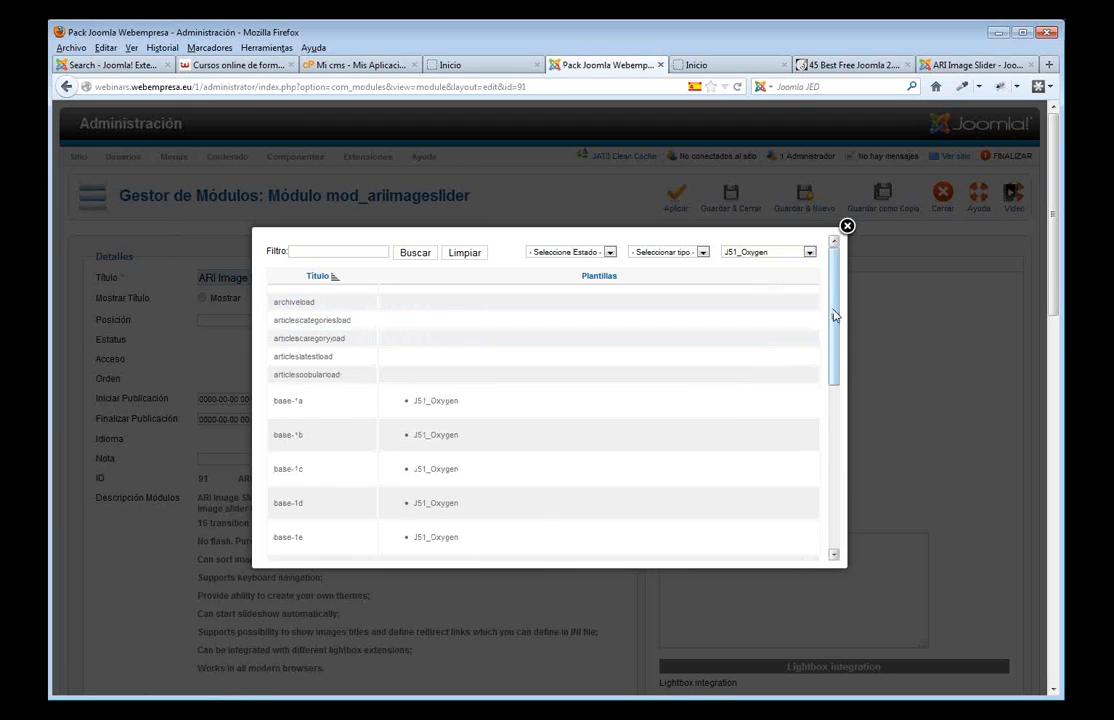
drag(838, 317, 821, 494)
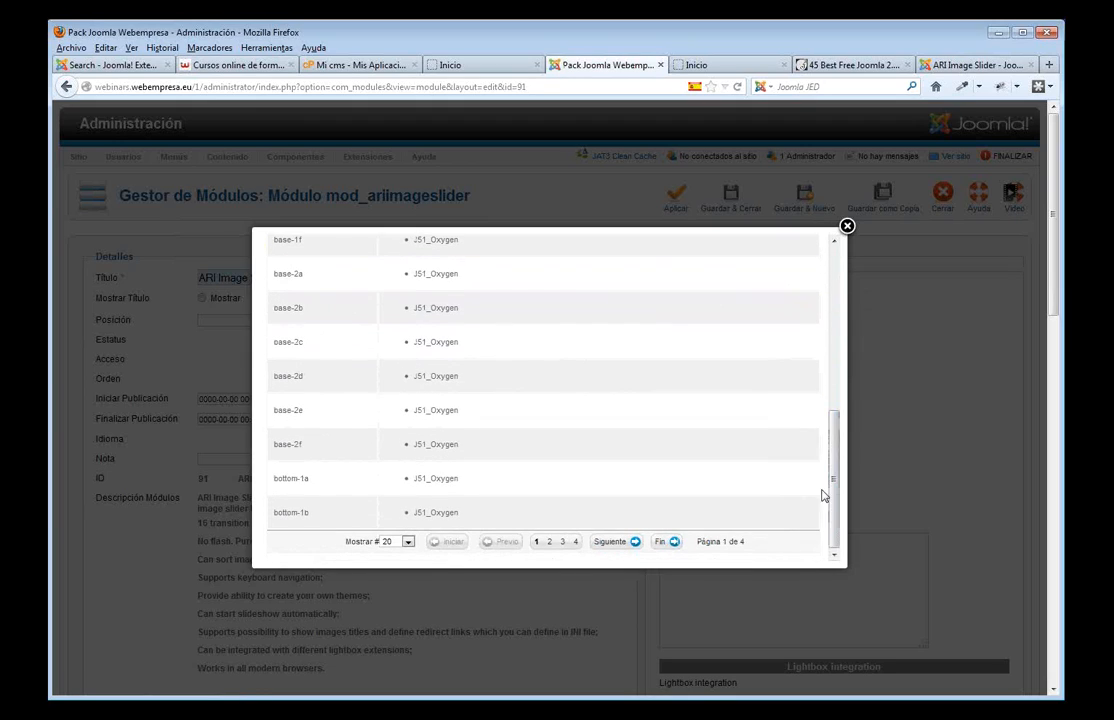
click(410, 543)
click(405, 616)
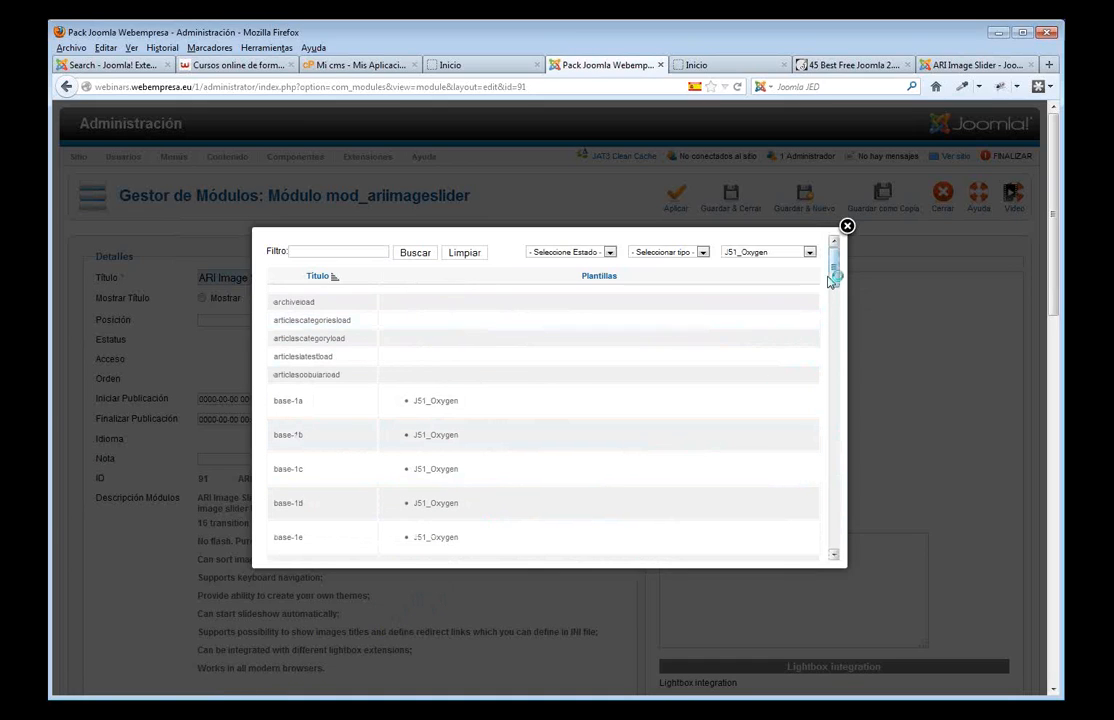
drag(836, 268, 815, 479)
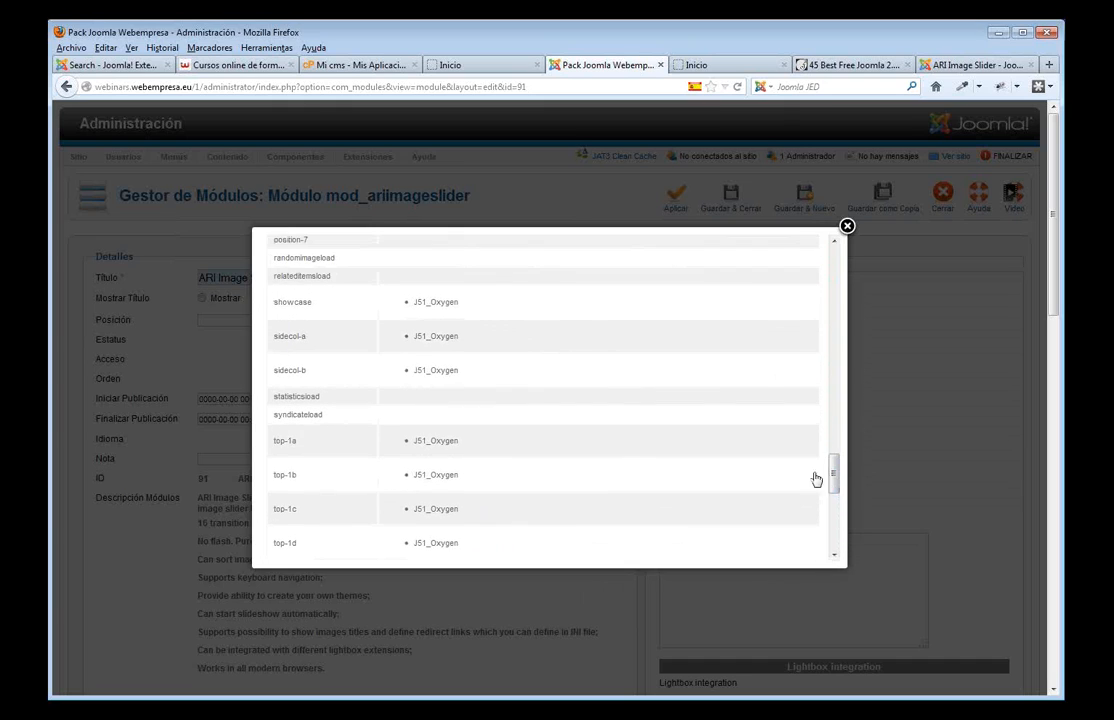
click(297, 305)
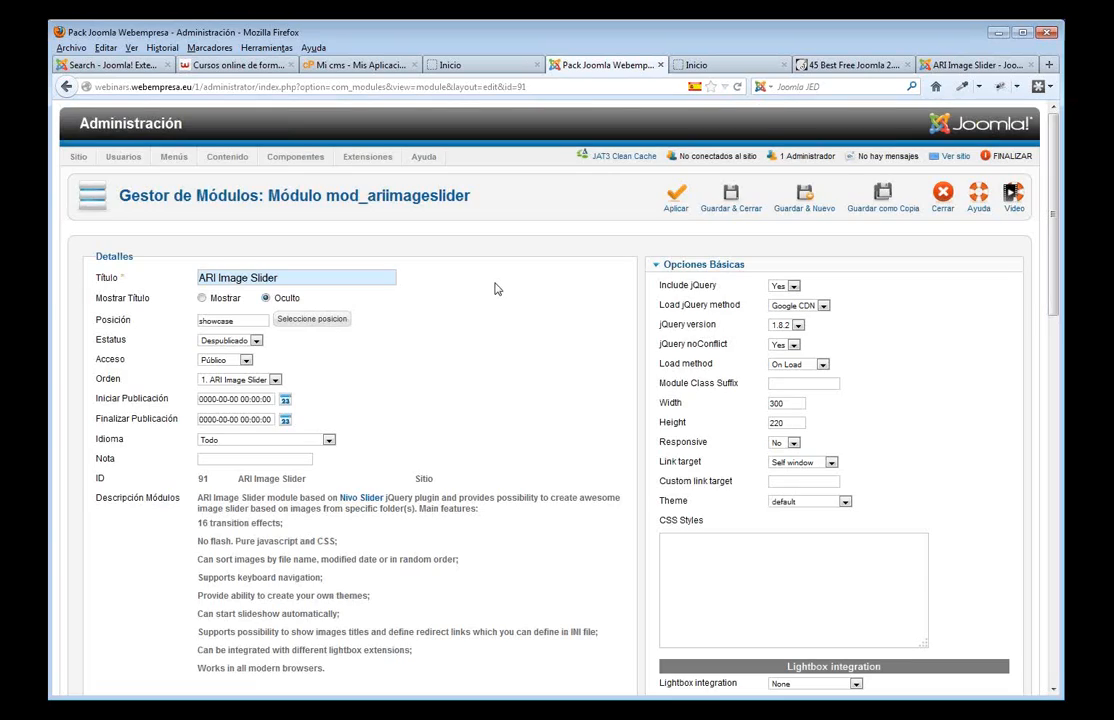
- Publish the slider module and limit it to selected pages only
click(256, 341)
click(222, 352)
scroll(390, 375, down, 10)
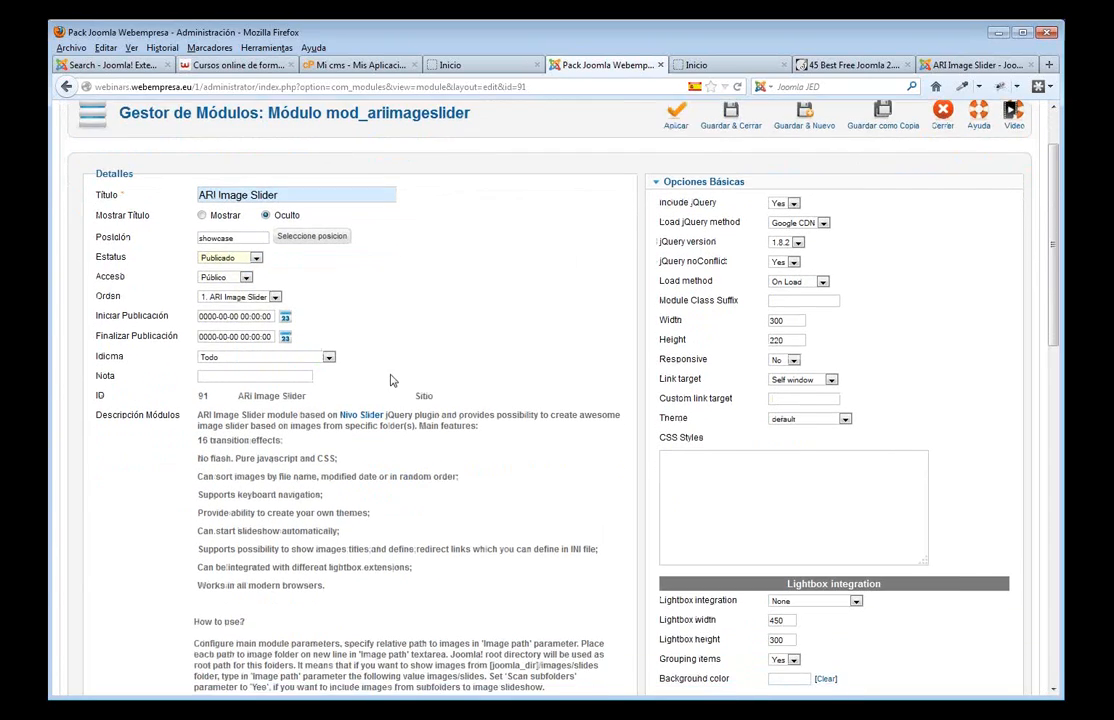
scroll(391, 375, down, 3)
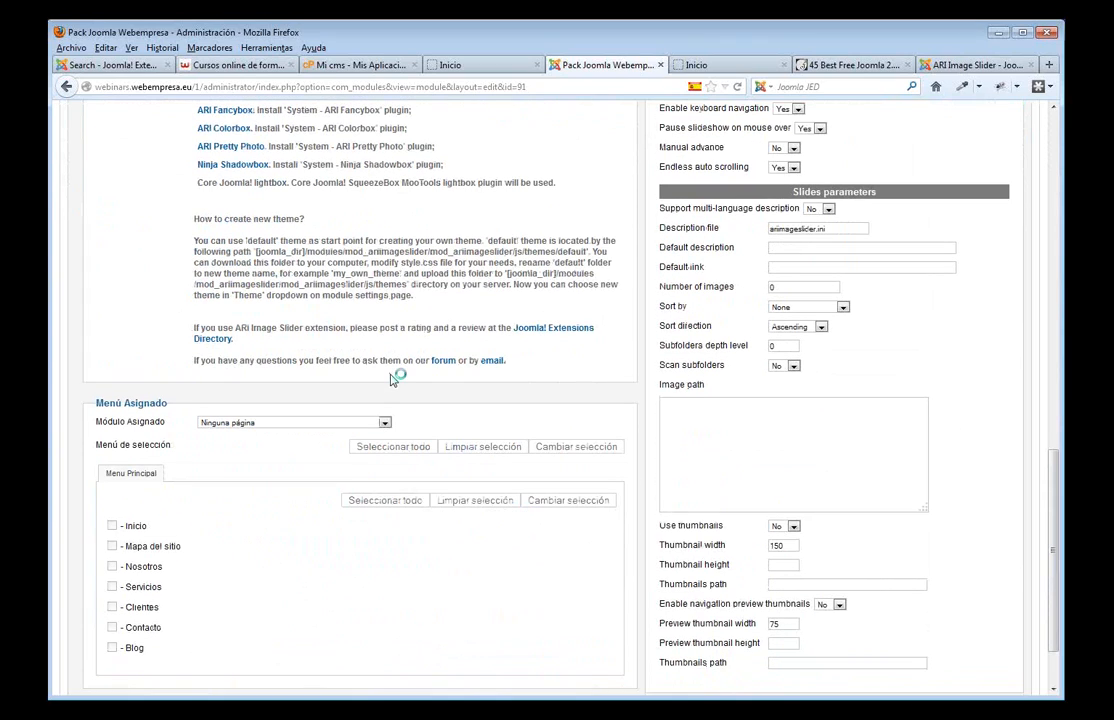
click(386, 423)
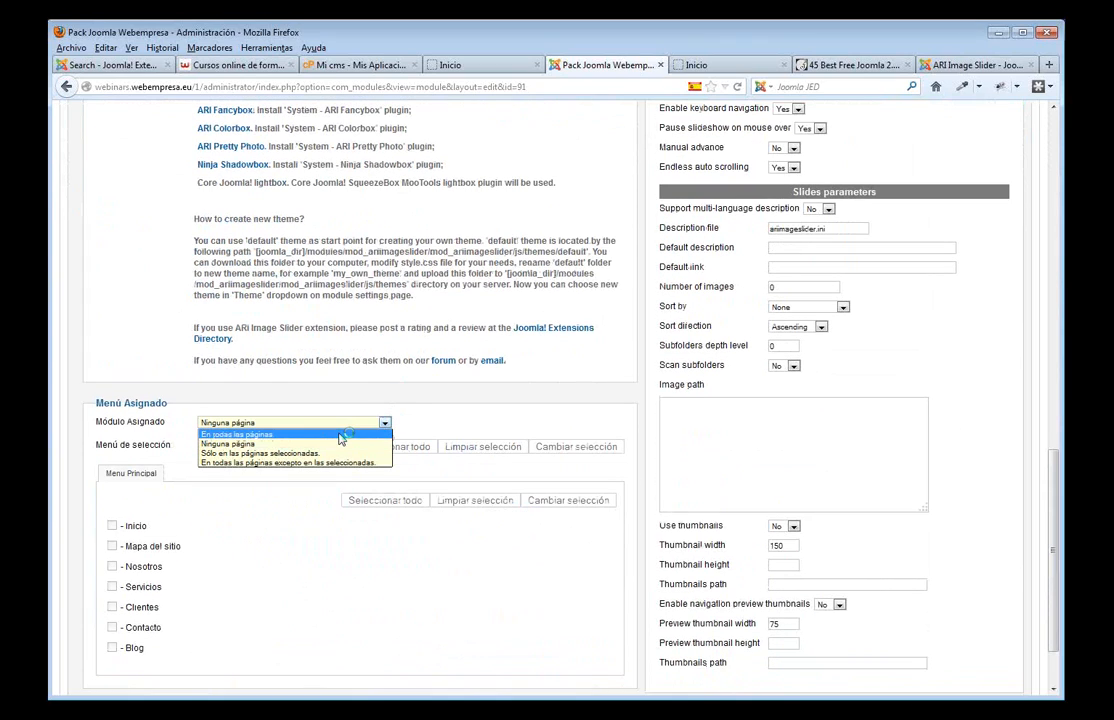
click(290, 453)
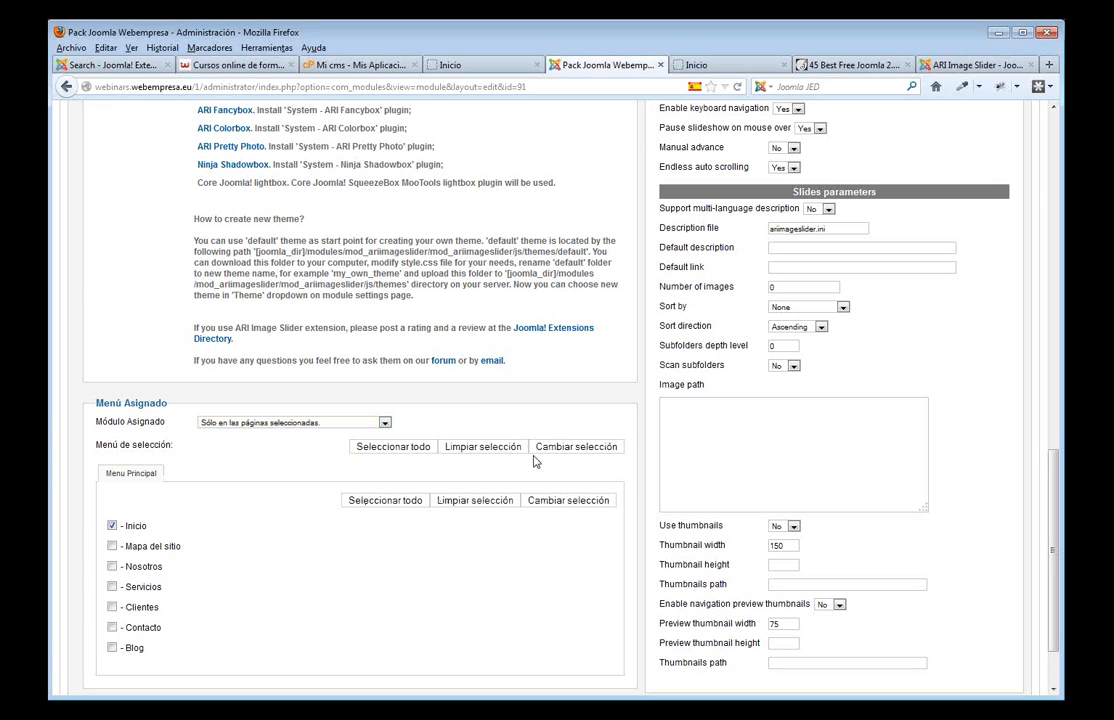
scroll(807, 341, up, 10)
scroll(807, 341, up, 3)
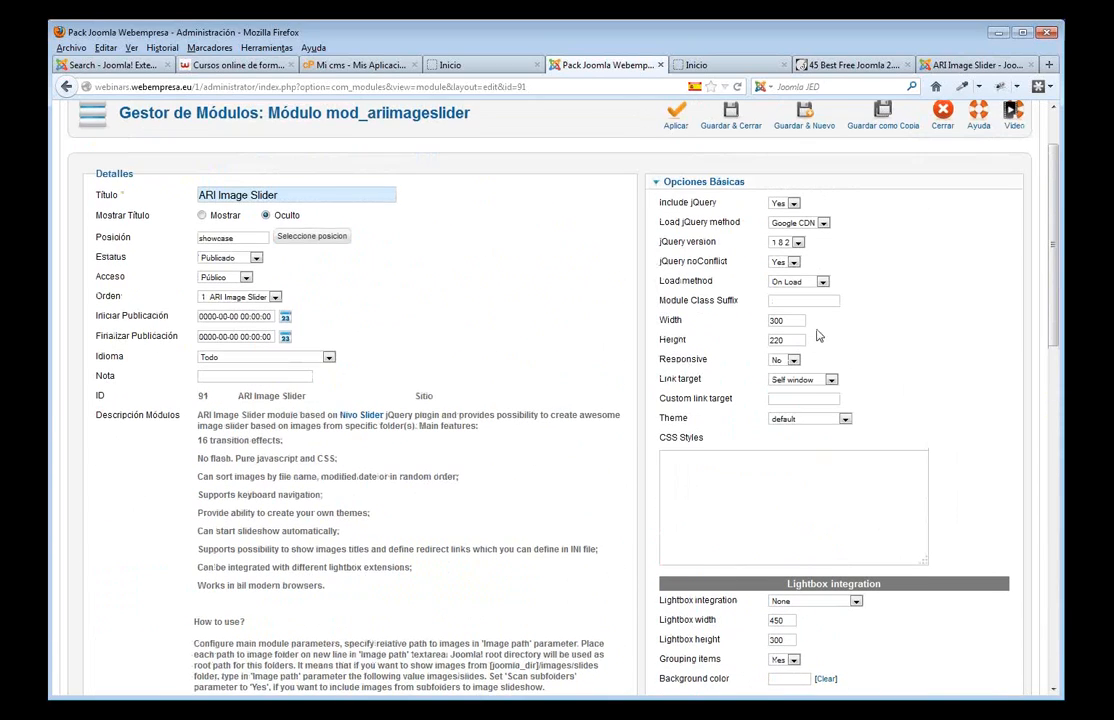
- Set the slider width to 930 and height to 350, then save and close the module
drag(788, 320, 763, 323)
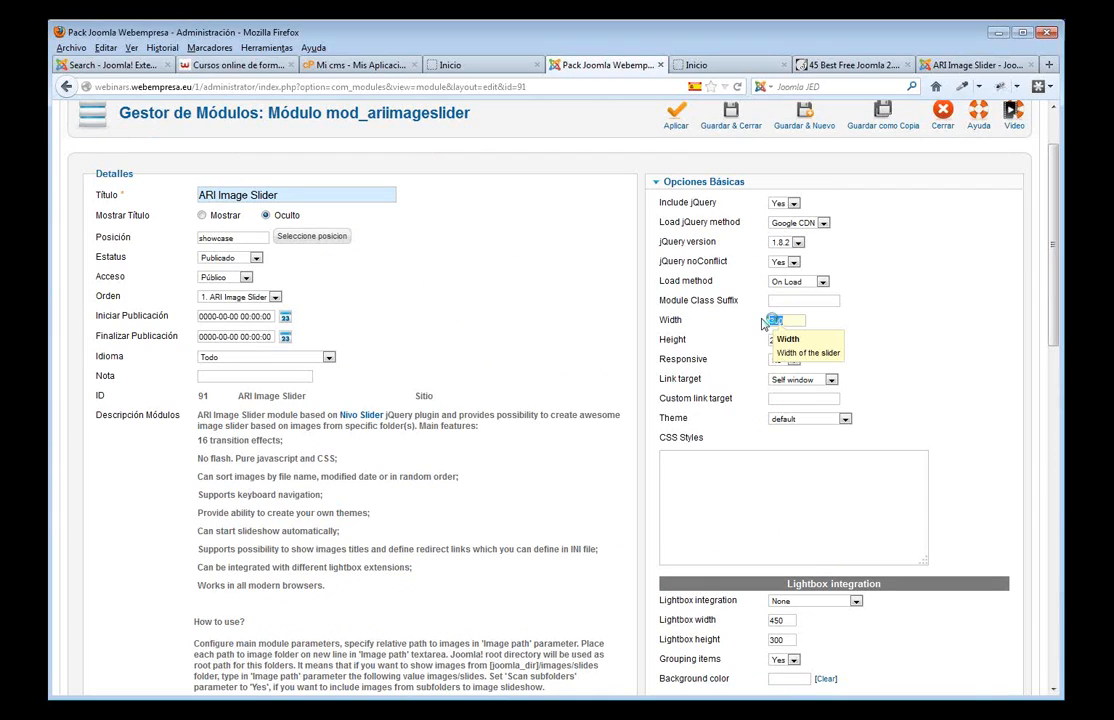
text(930)
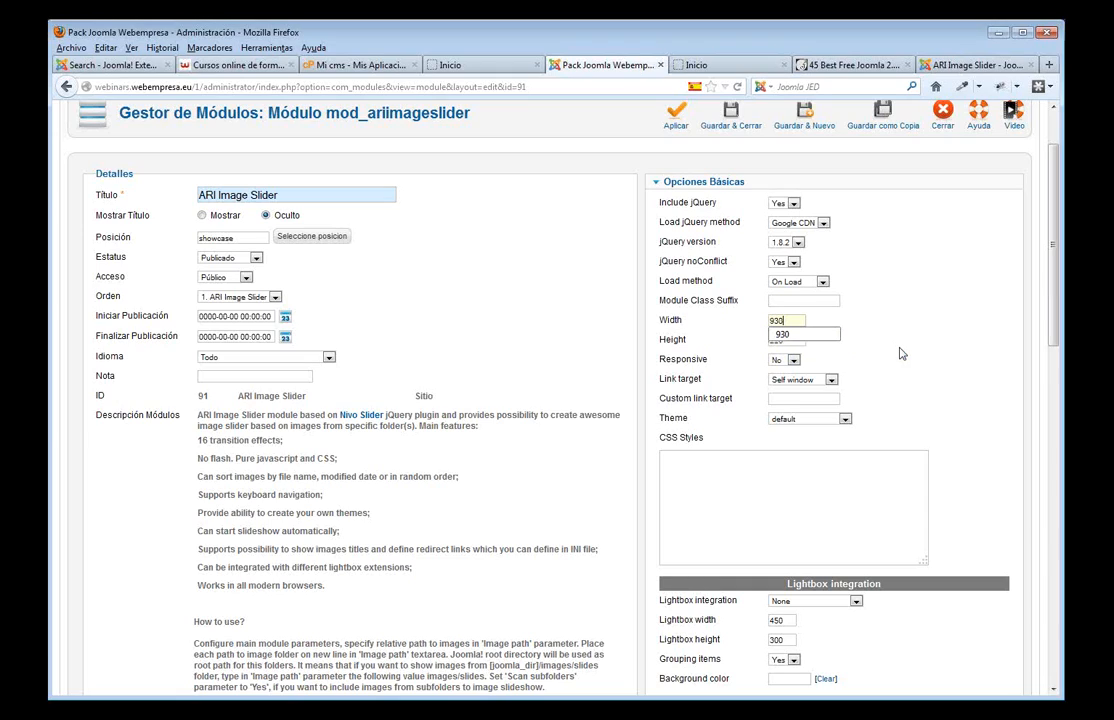
drag(796, 339, 757, 334)
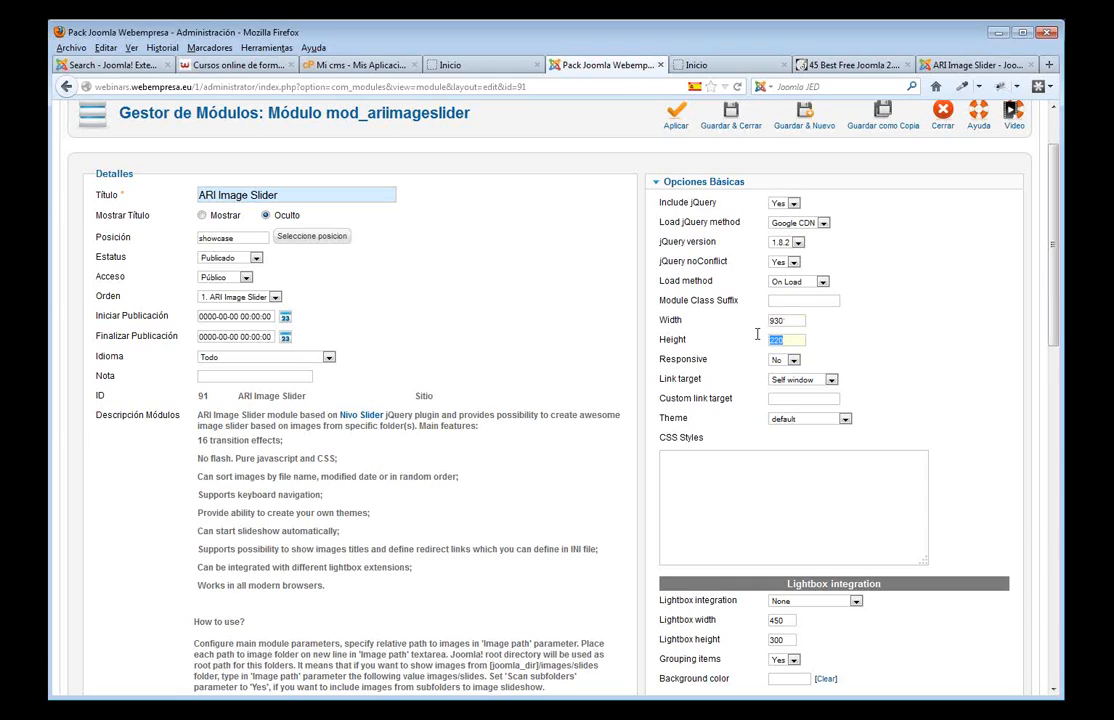
text(350)
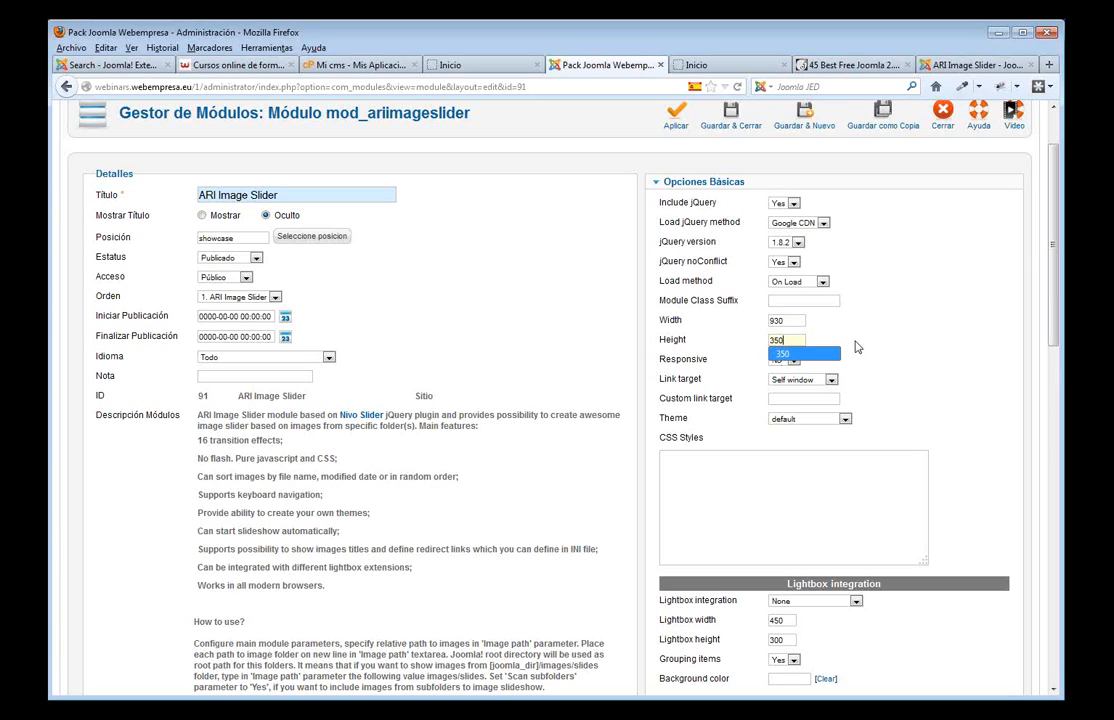
scroll(856, 347, down, 12)
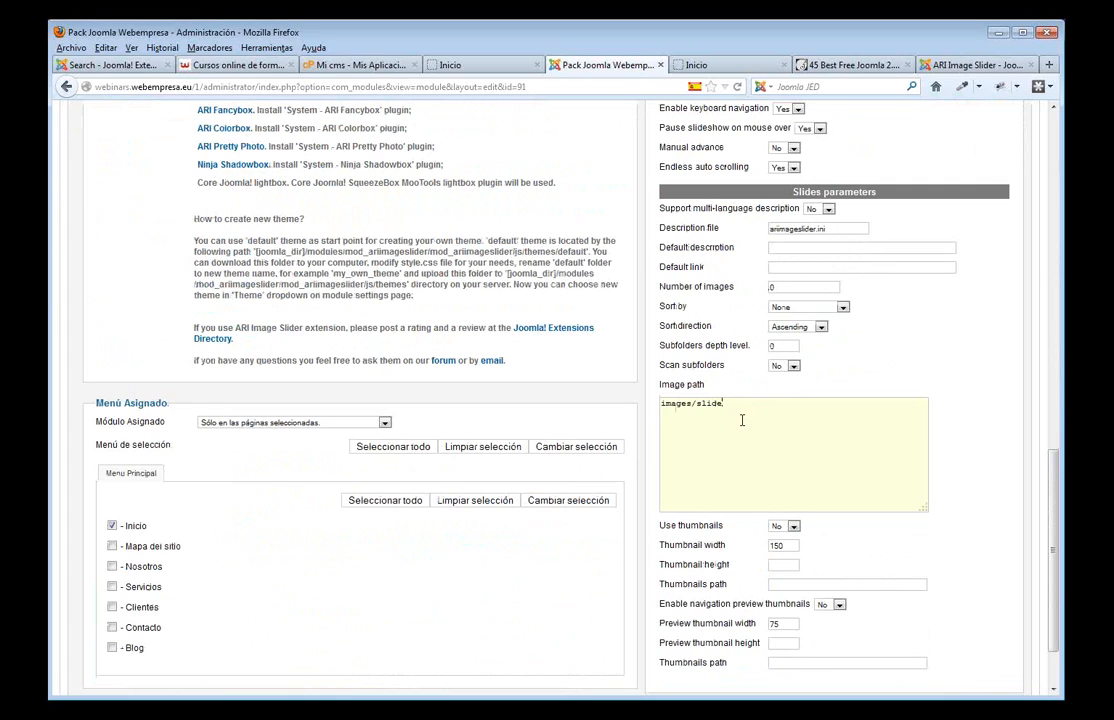
scroll(775, 413, up, 15)
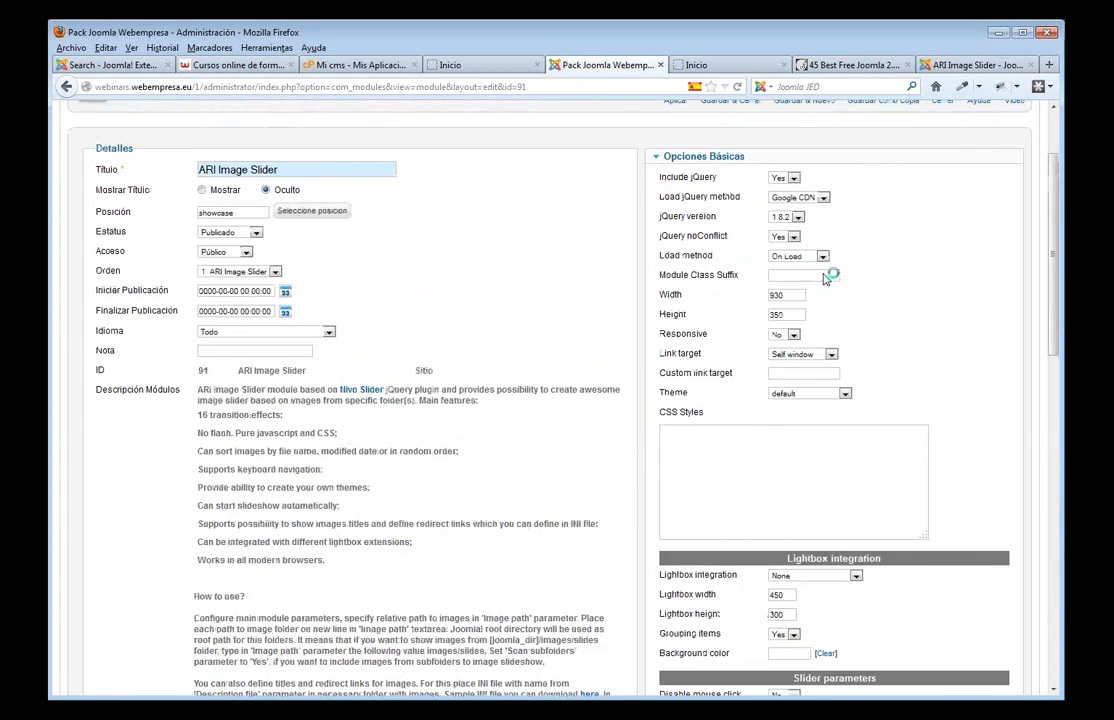
click(730, 198)
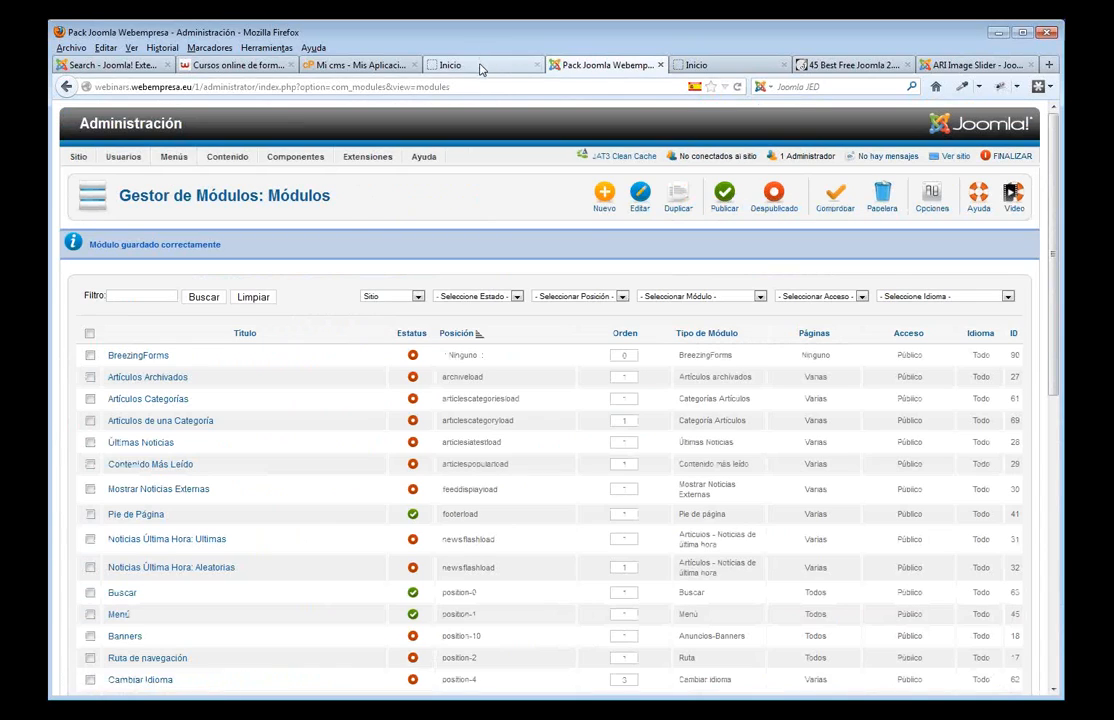
- Reload the home page to see the empty slider area, then open eXtplorer from Componentes
click(482, 65)
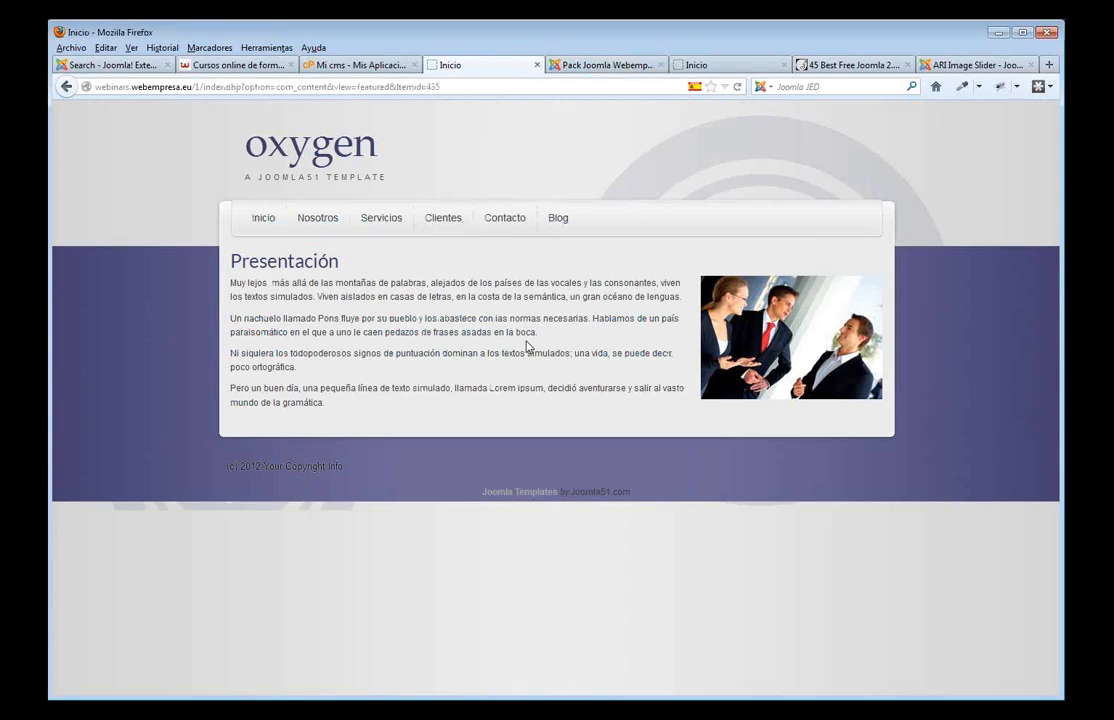
key(F5)
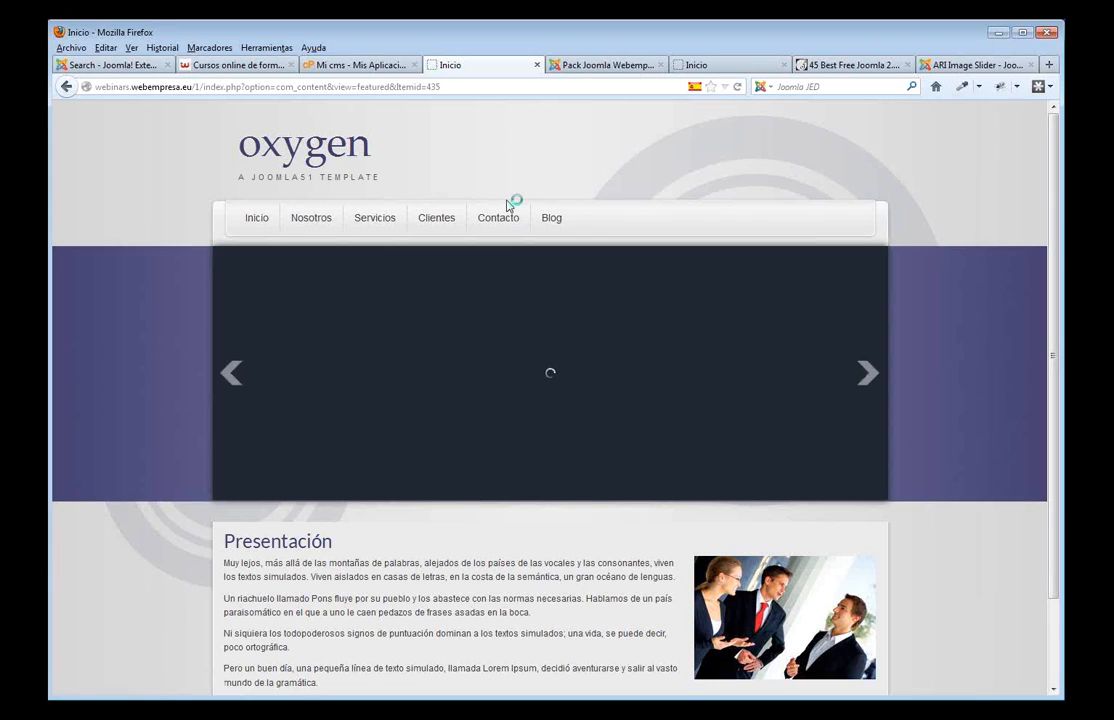
click(587, 66)
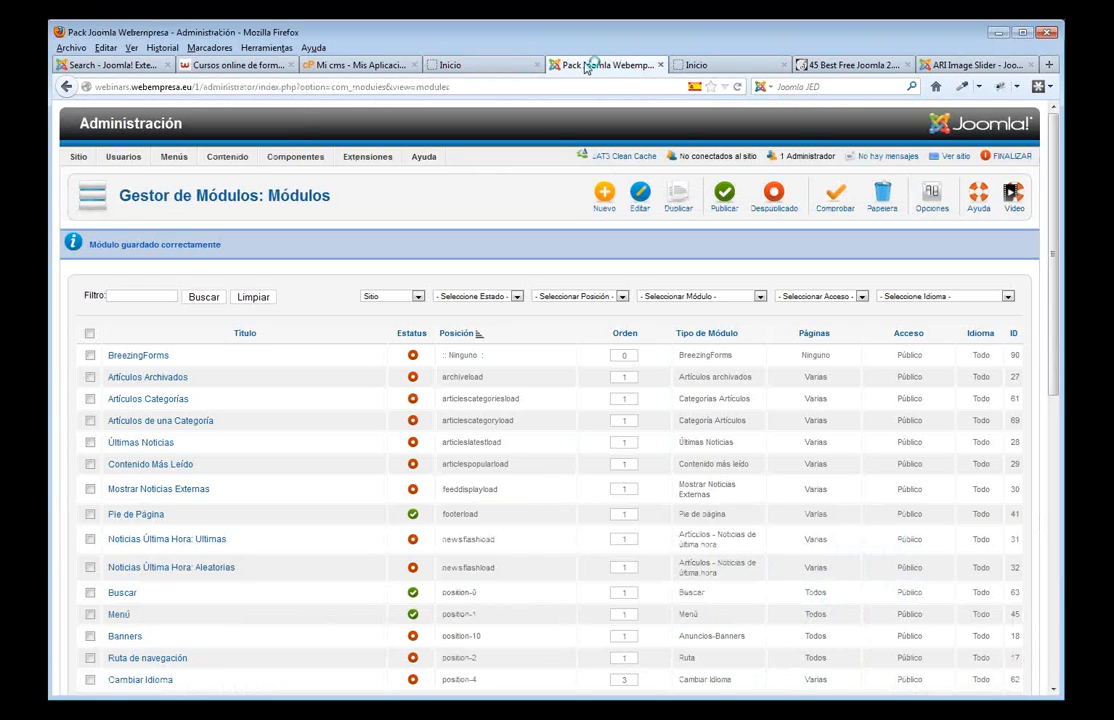
mouse_move(293, 160)
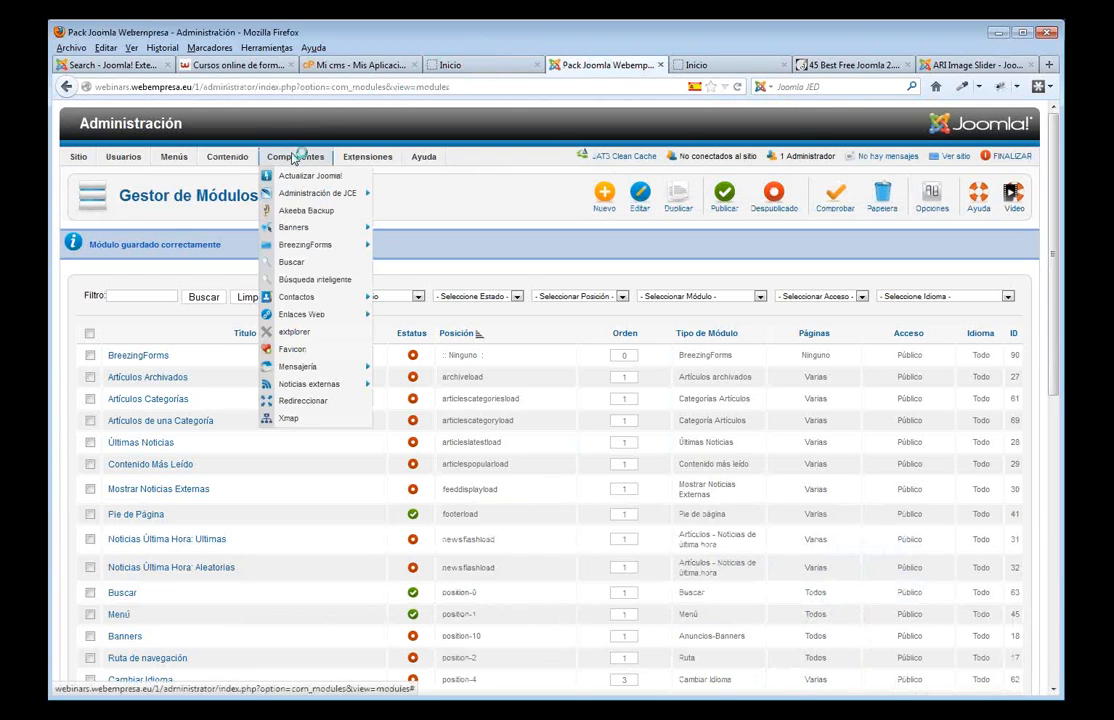
click(306, 338)
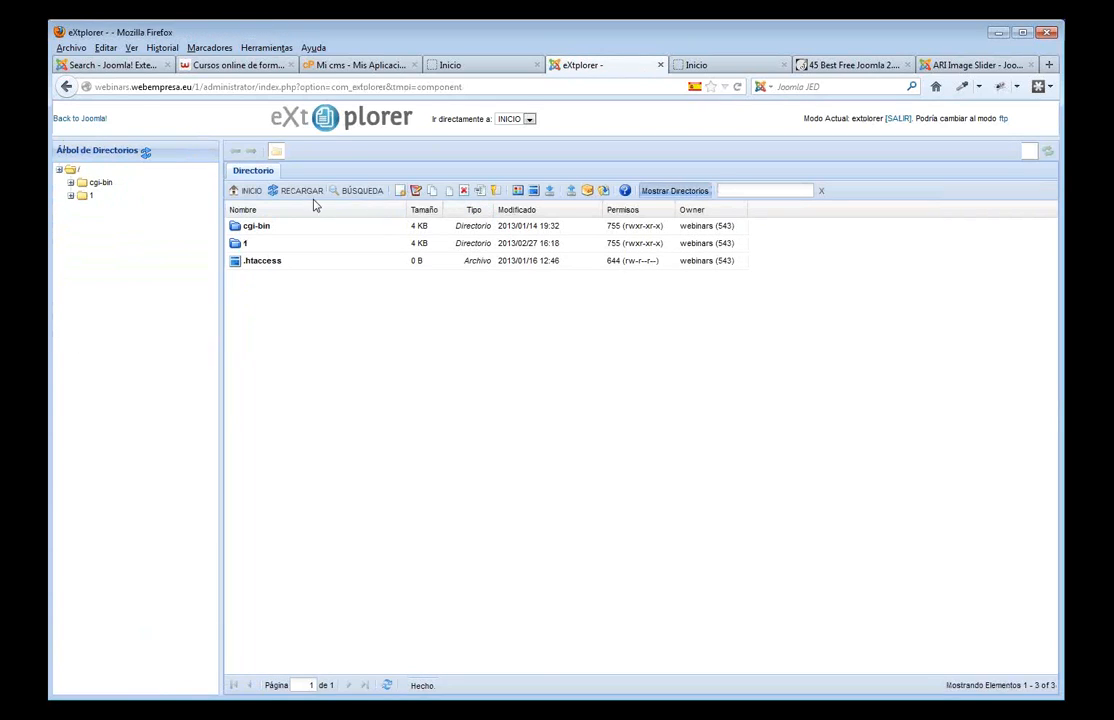
- Create a new directory named 'slide' inside folder 1's images folder
double_click(240, 248)
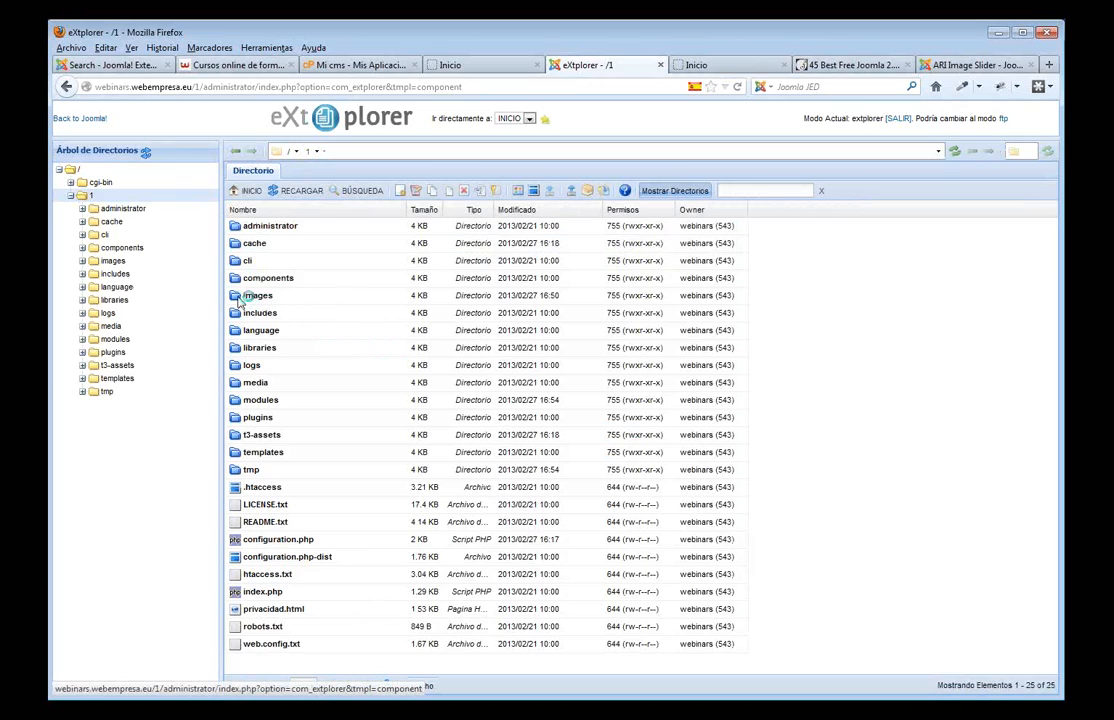
click(237, 300)
double_click(237, 299)
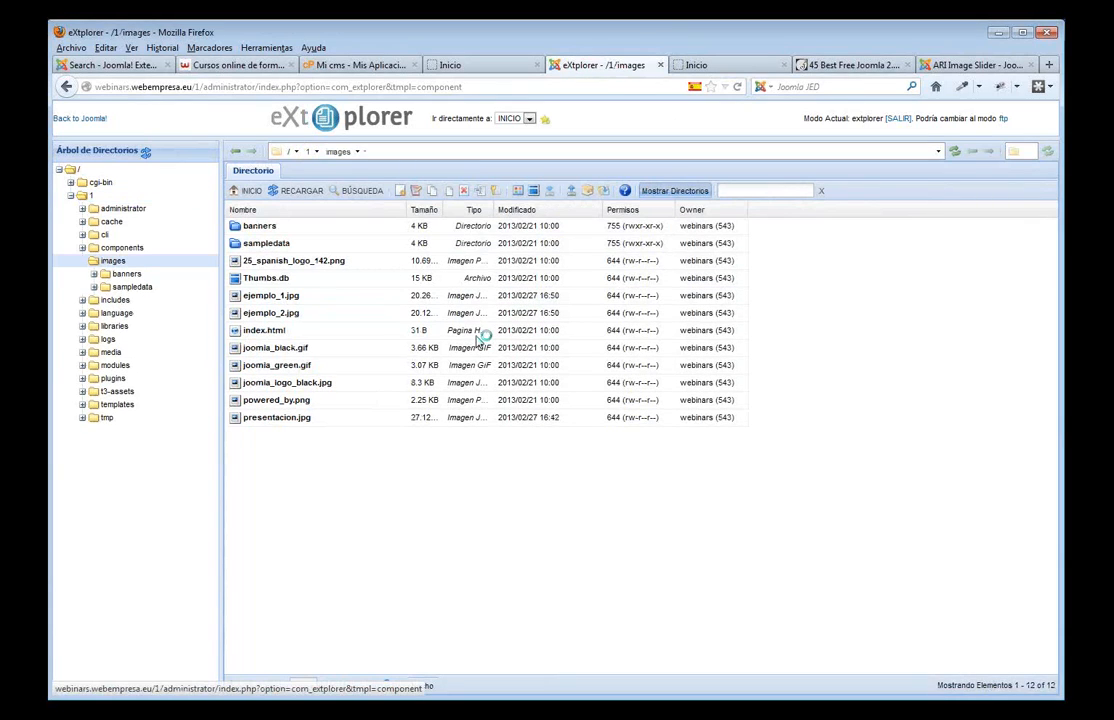
click(402, 192)
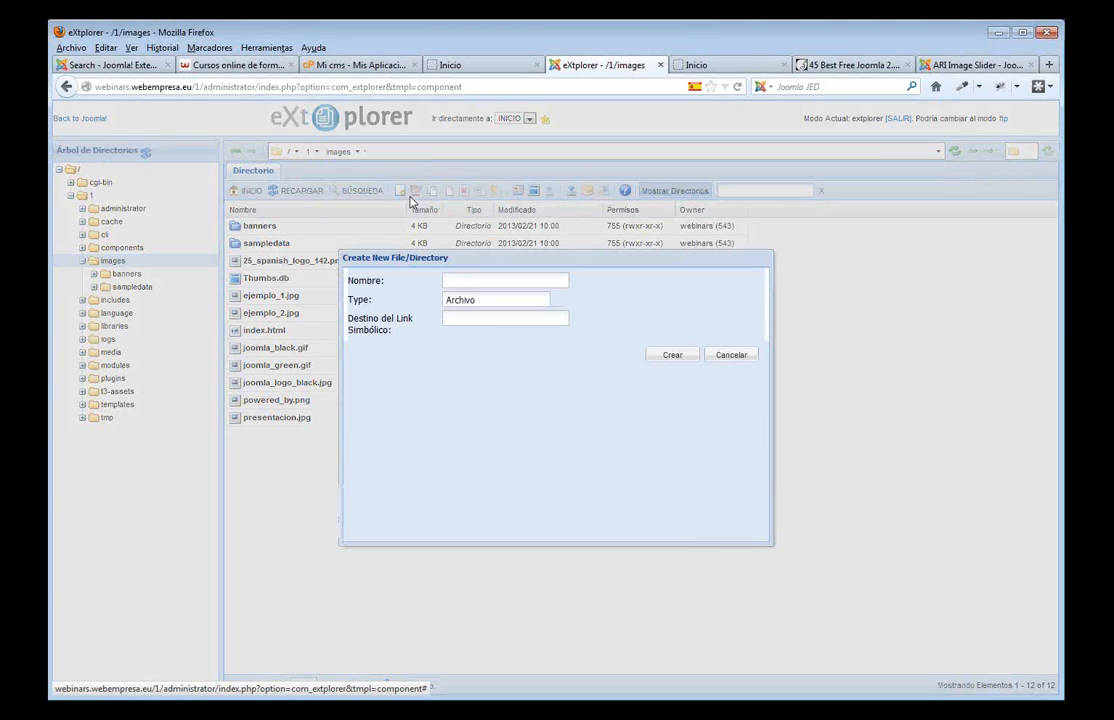
click(553, 300)
click(507, 329)
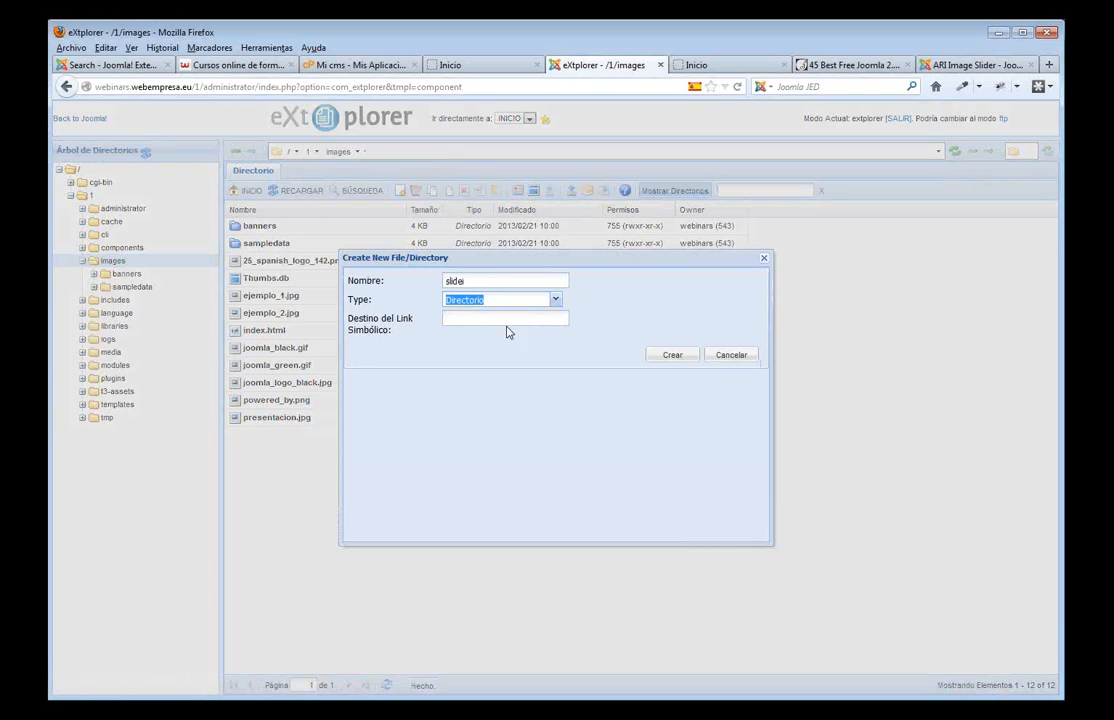
click(670, 357)
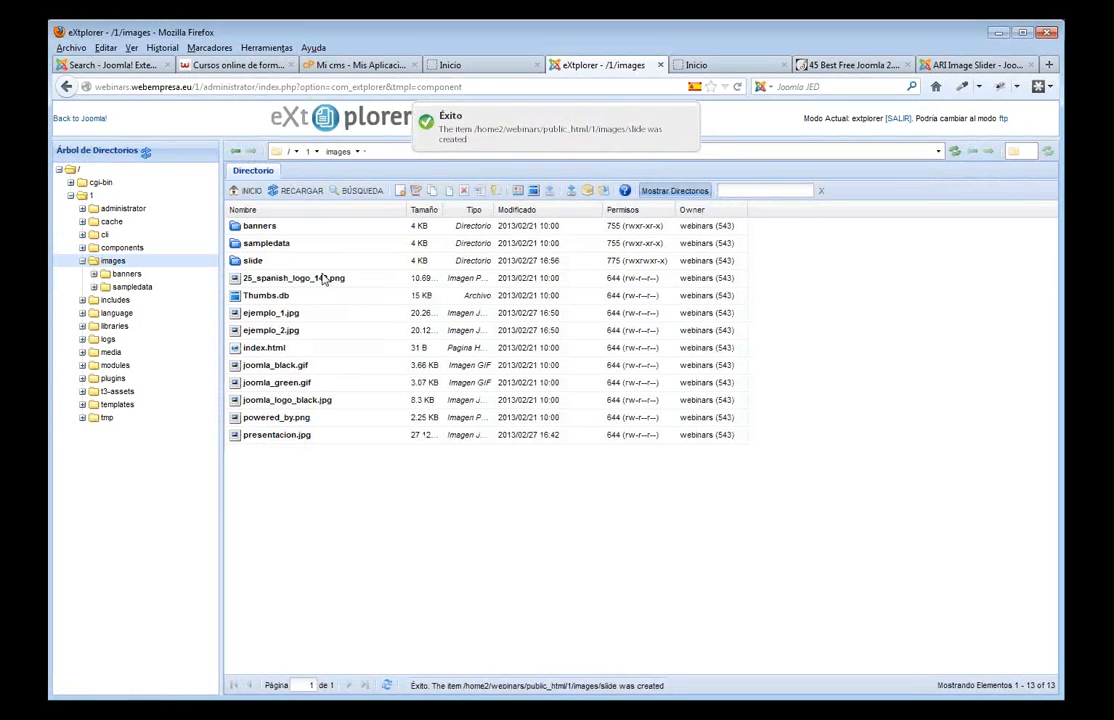
- In the slide folder, choose slide1.jpeg, slide2.jpeg and slide3.jpeg in the upload fields
click(260, 262)
double_click(260, 262)
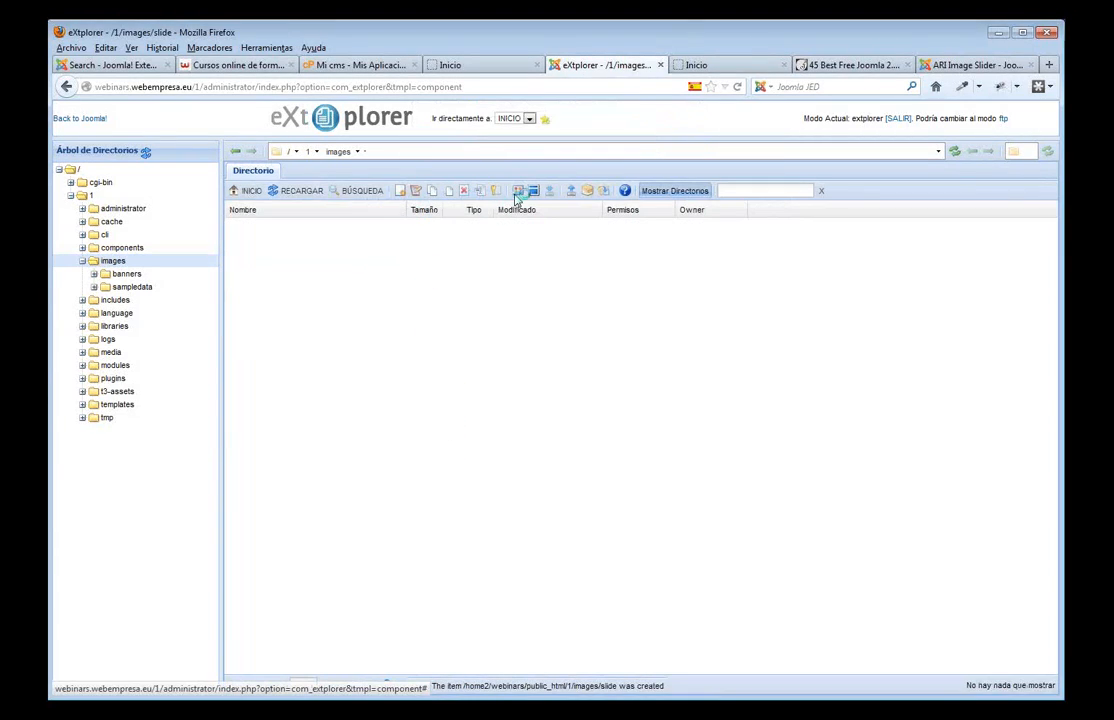
click(574, 194)
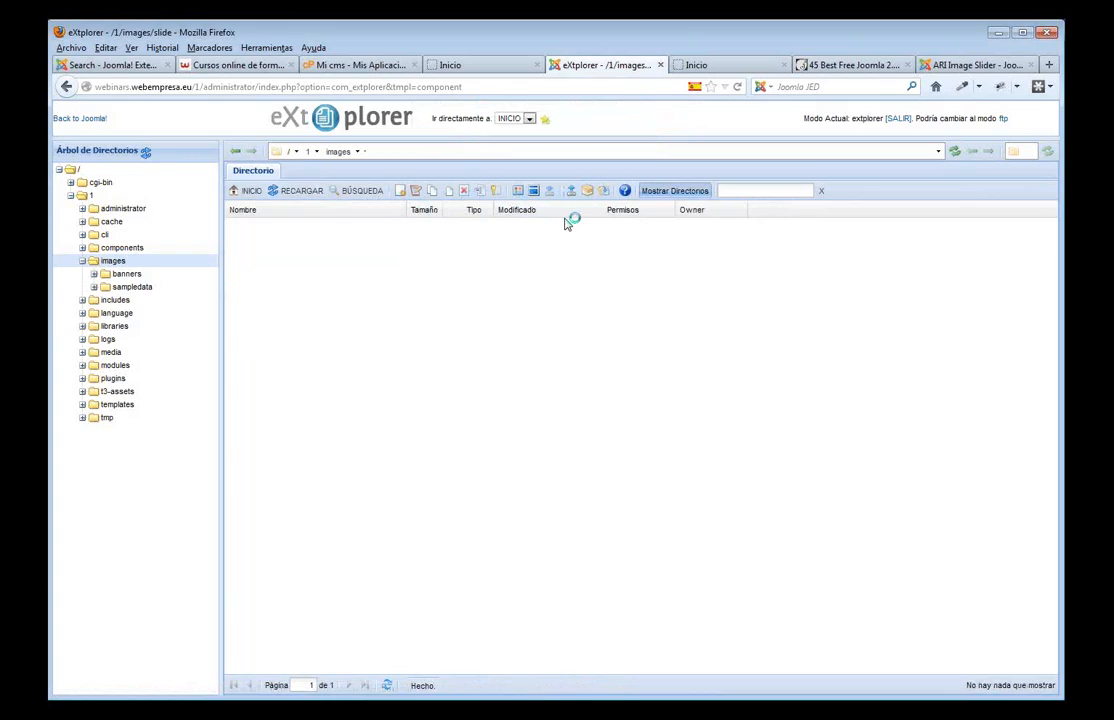
click(618, 336)
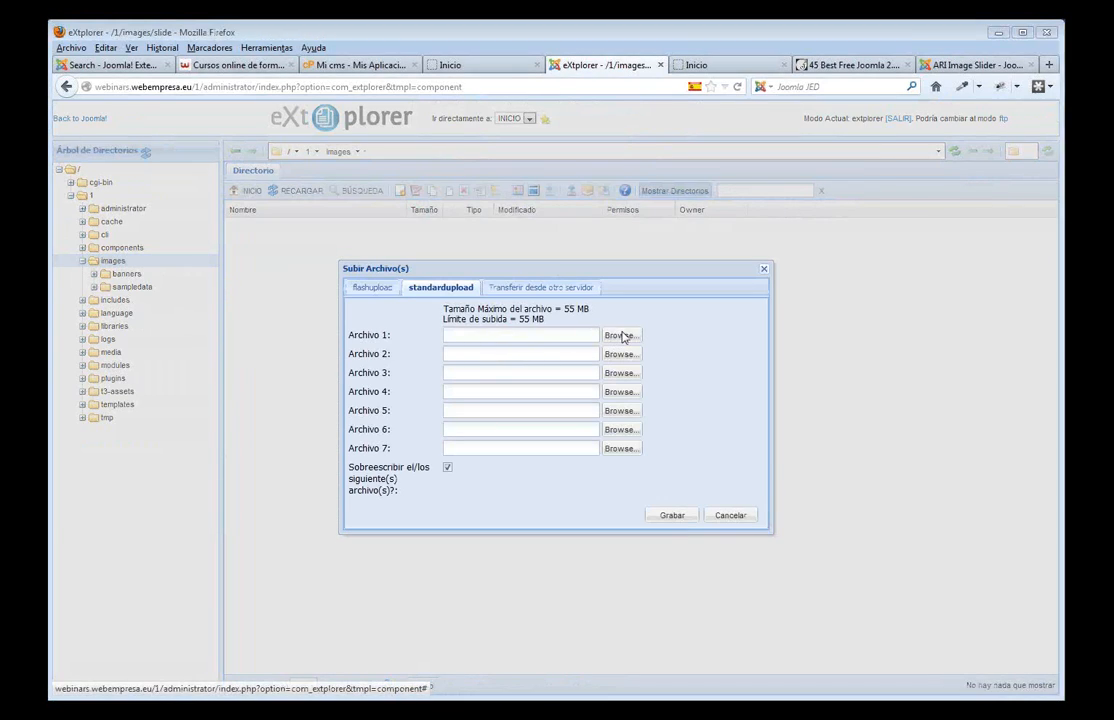
click(540, 160)
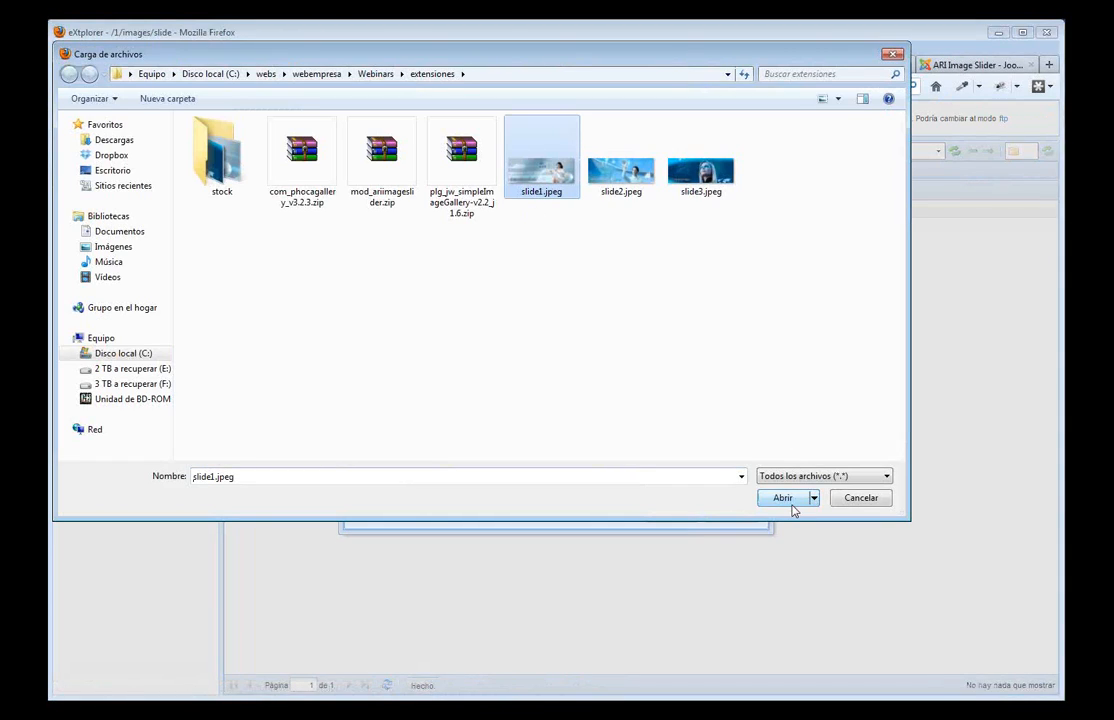
click(785, 498)
click(620, 354)
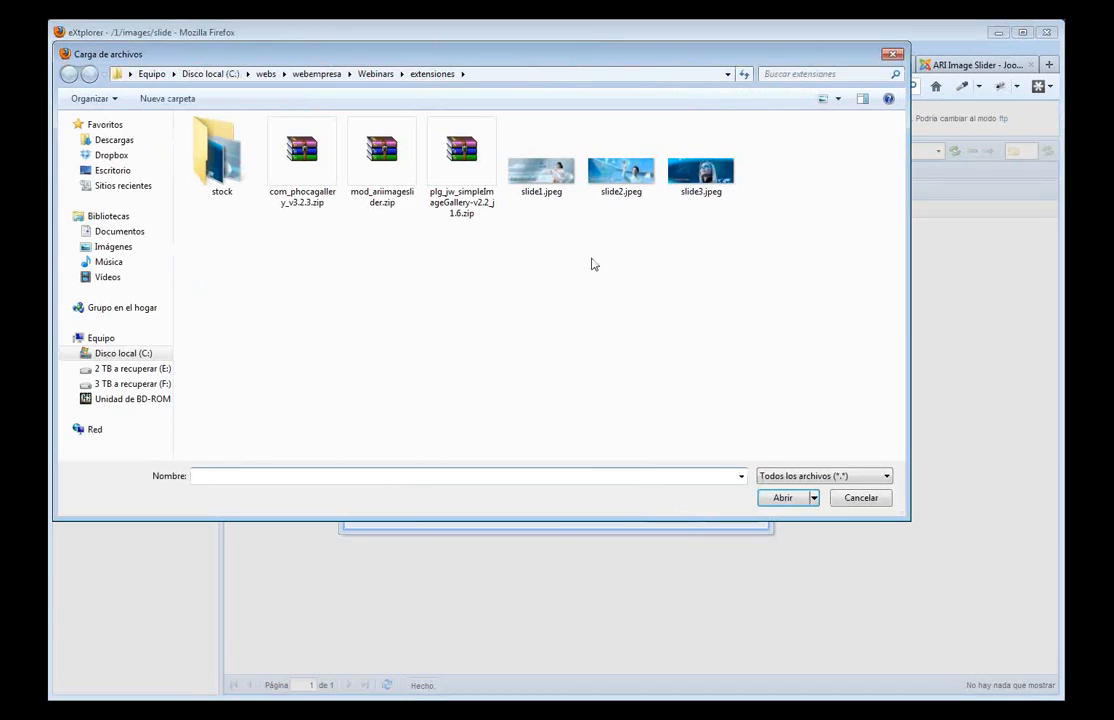
click(621, 172)
click(783, 498)
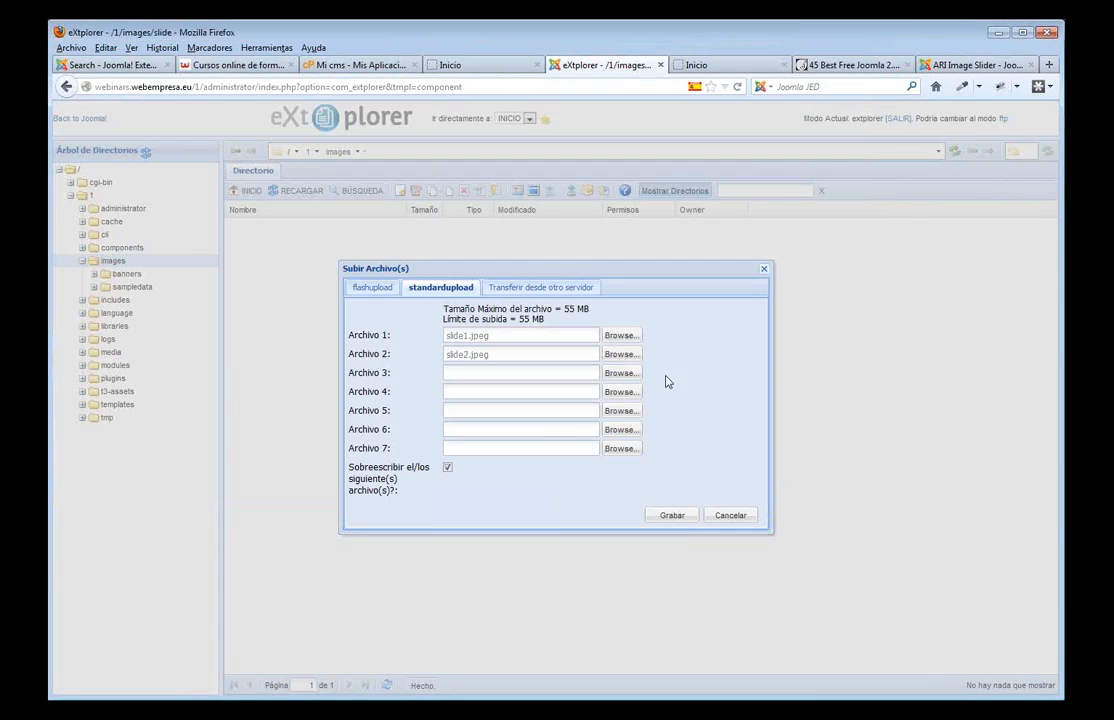
click(620, 373)
click(699, 170)
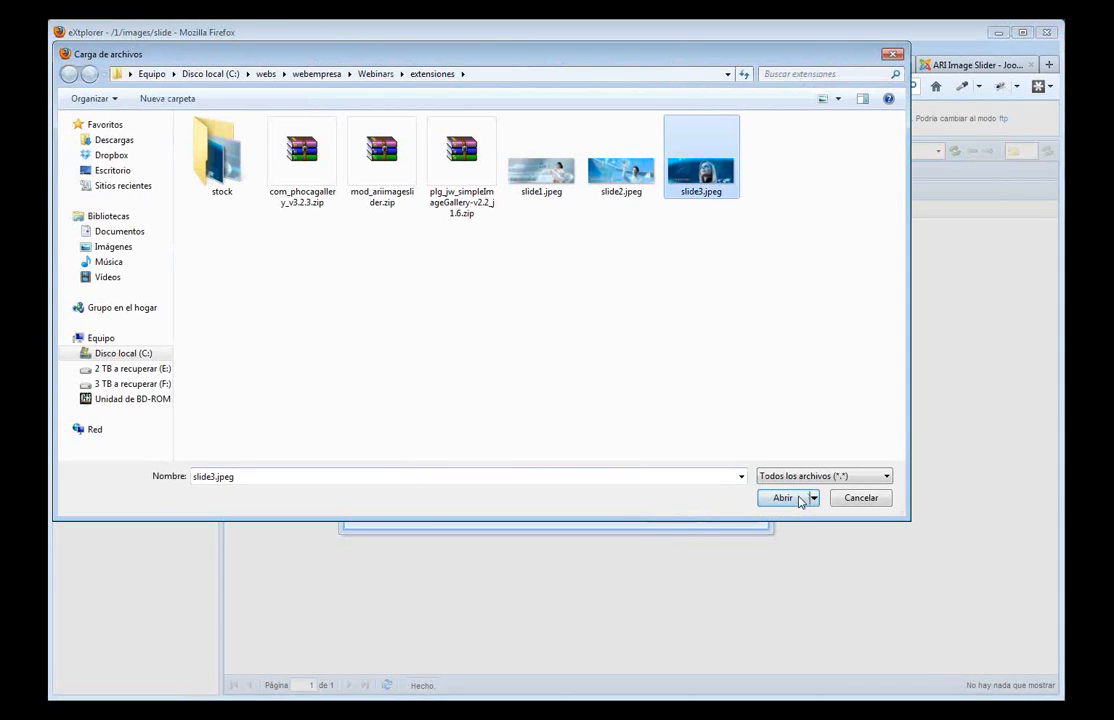
click(783, 498)
- Upload the three slide images, then return to Joomla and view the site's home page
click(671, 516)
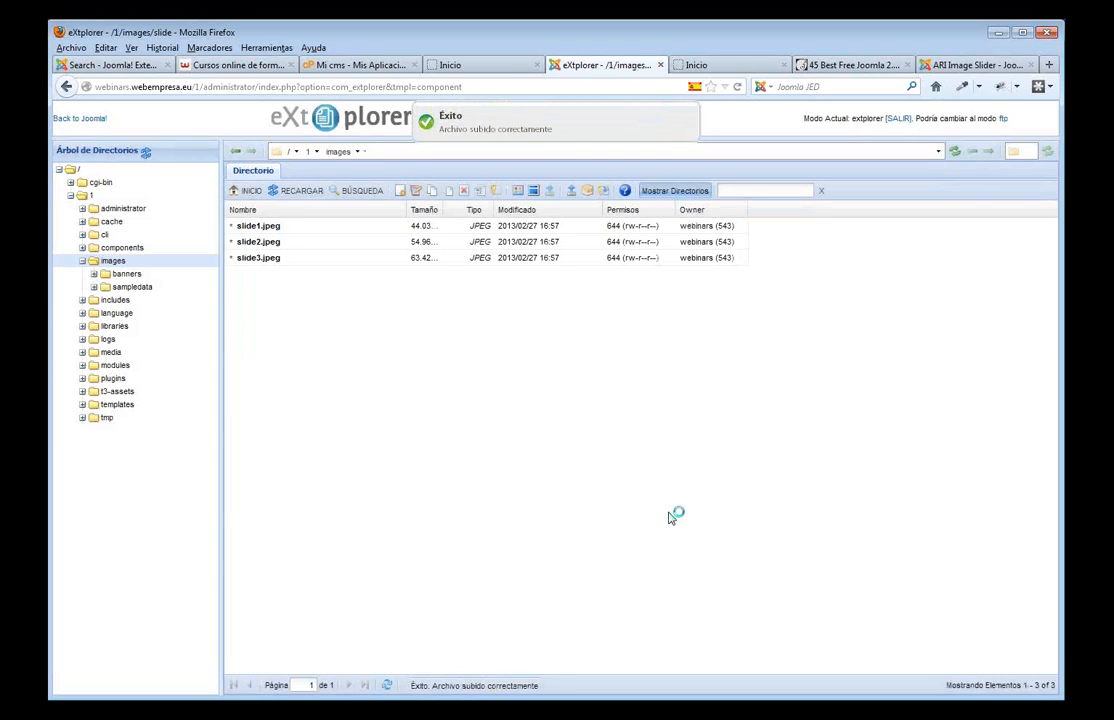
click(86, 120)
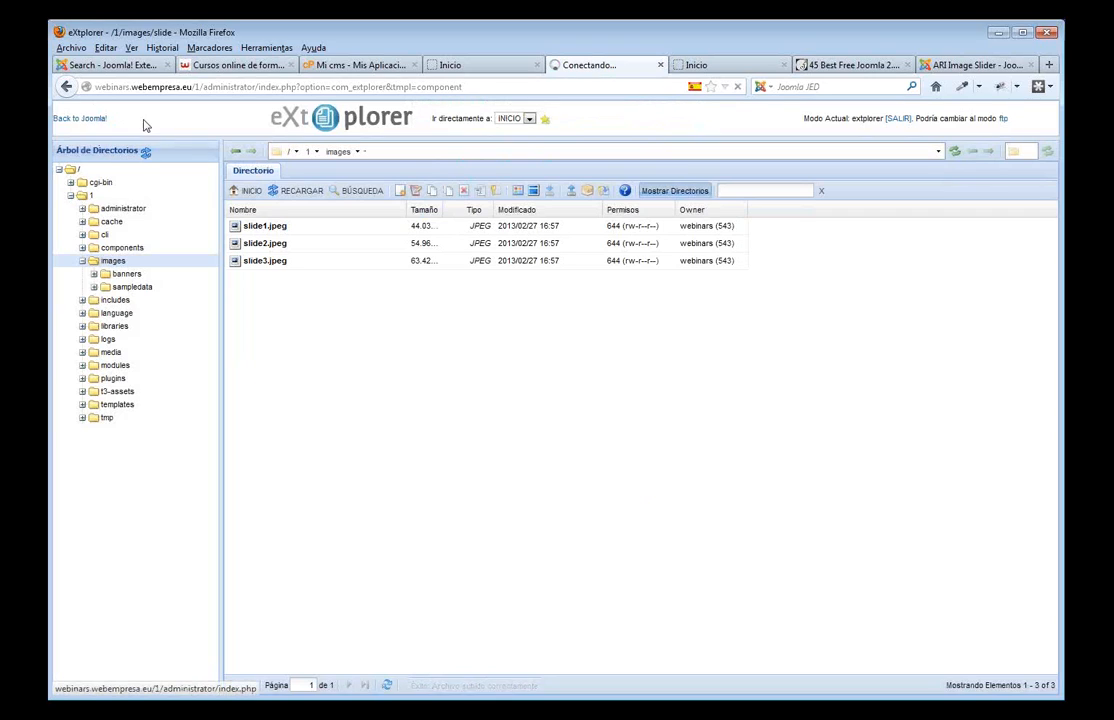
click(477, 65)
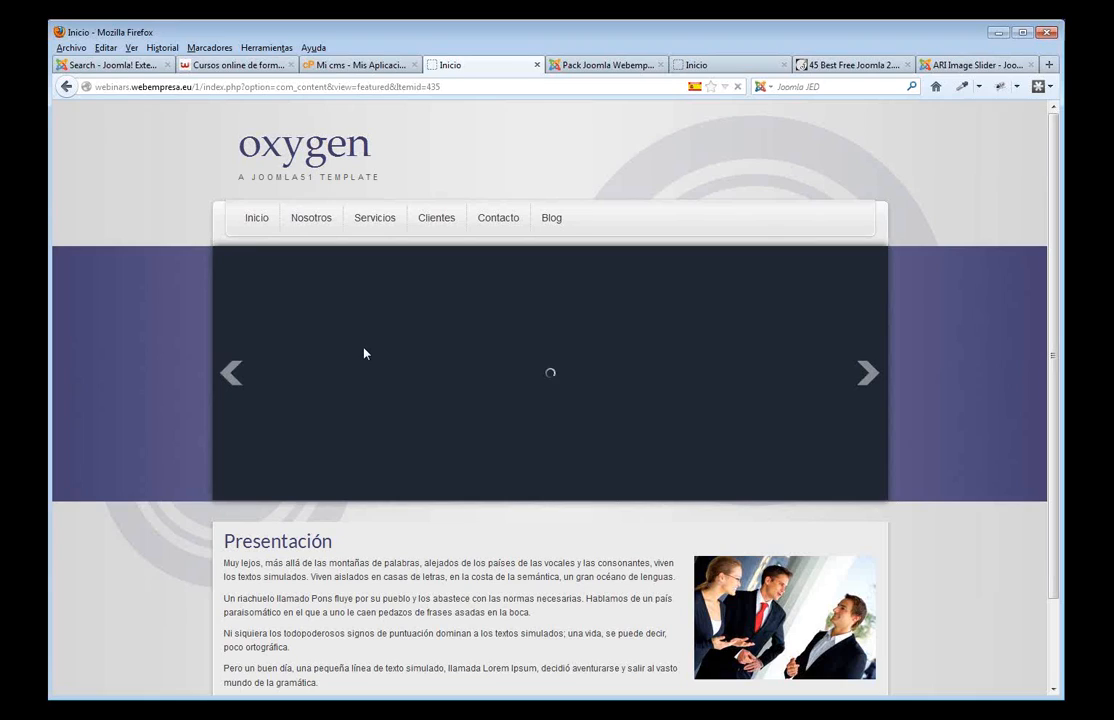
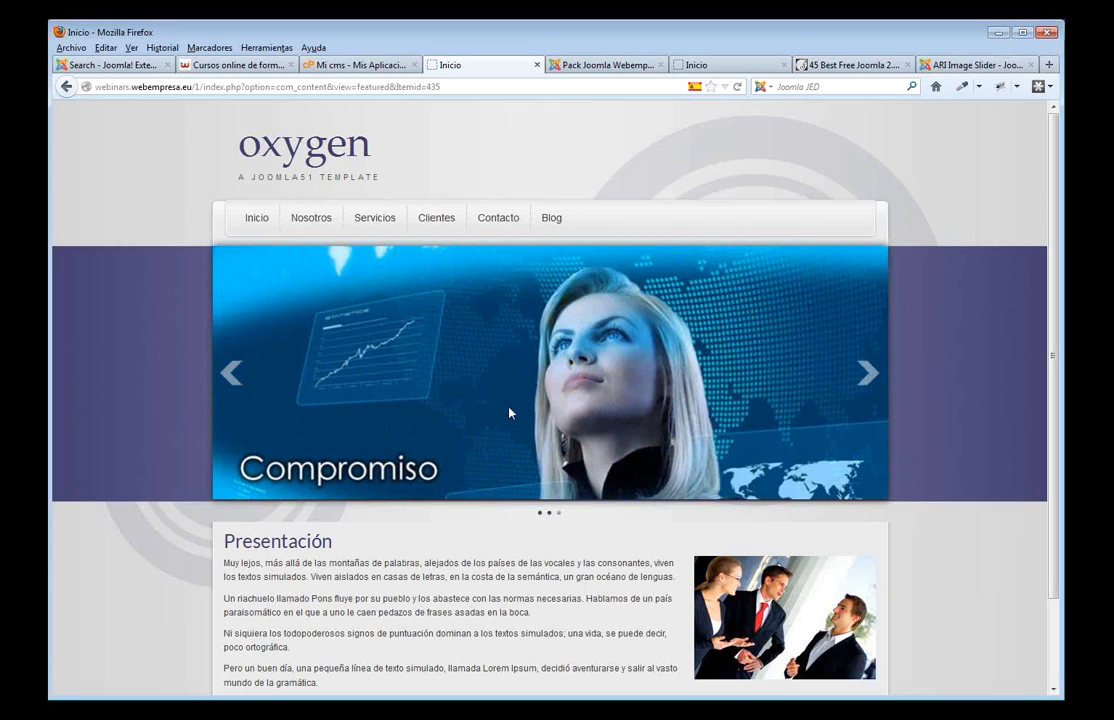
- Review the Oxygen homepage and its Comunicaciones slider, then go to the administrator control panel
scroll(582, 455, down, 2)
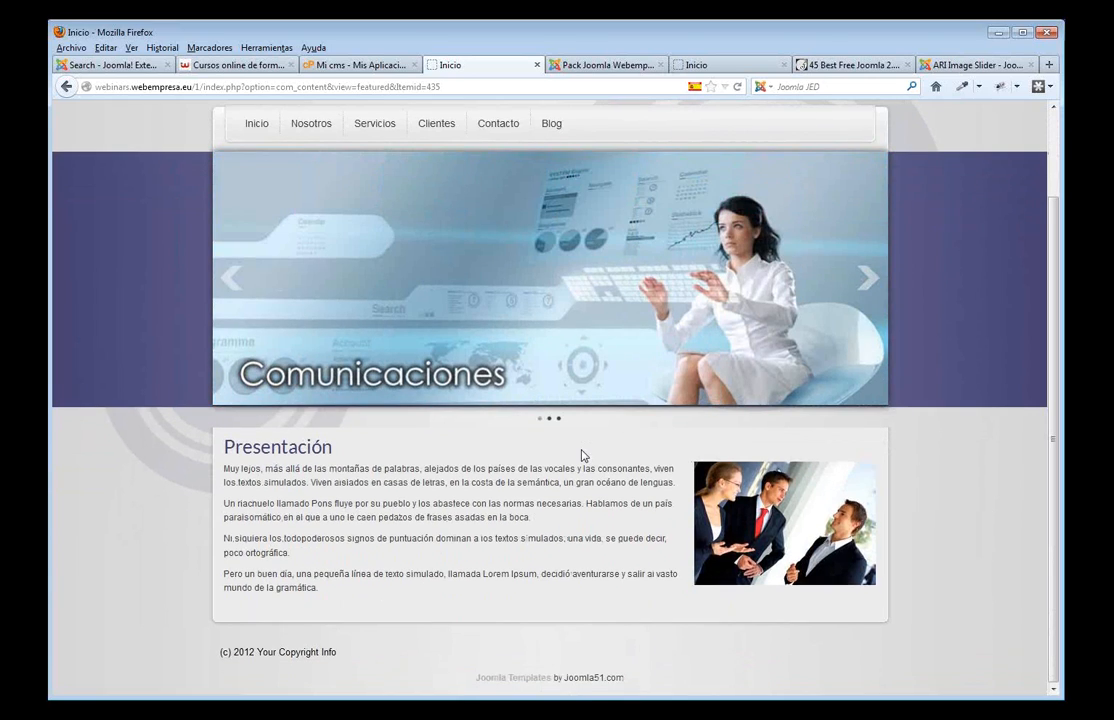
scroll(582, 455, up, 1)
scroll(582, 455, up, 1)
scroll(582, 455, down, 1)
scroll(582, 455, up, 1)
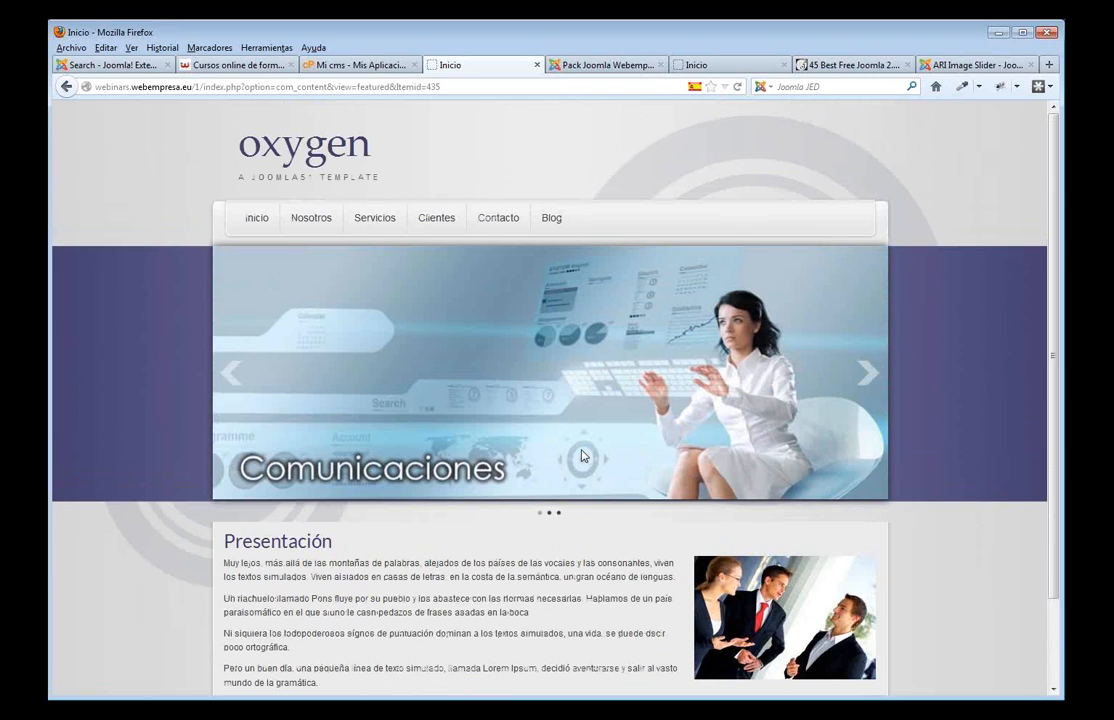
scroll(582, 455, down, 2)
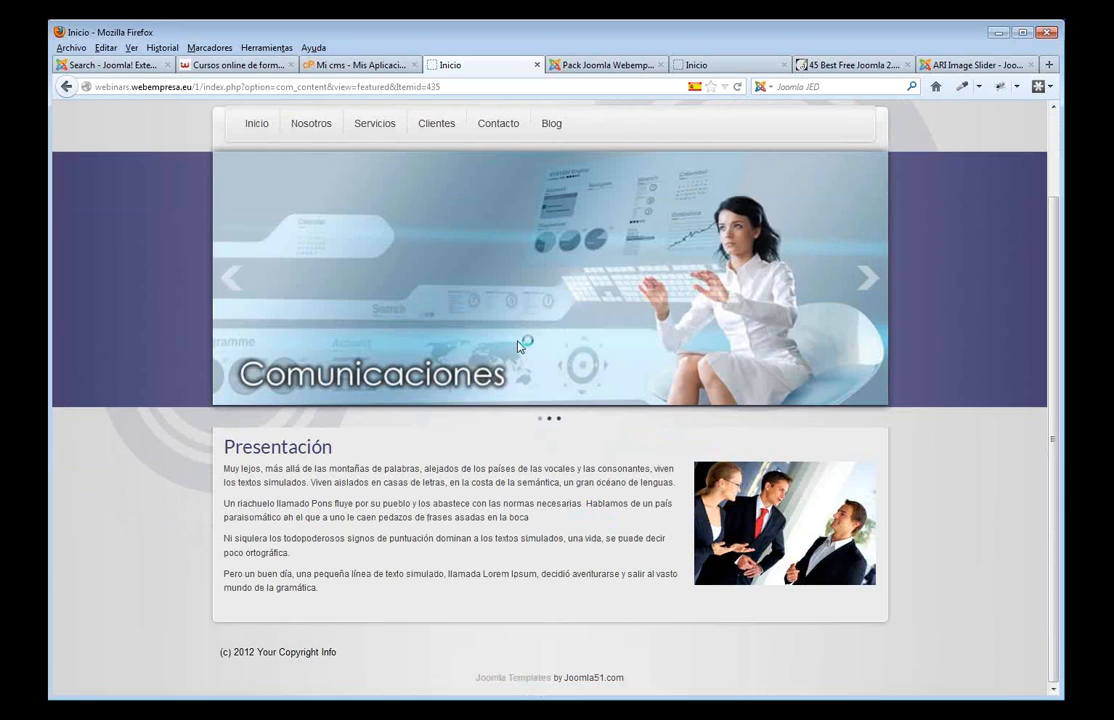
click(609, 65)
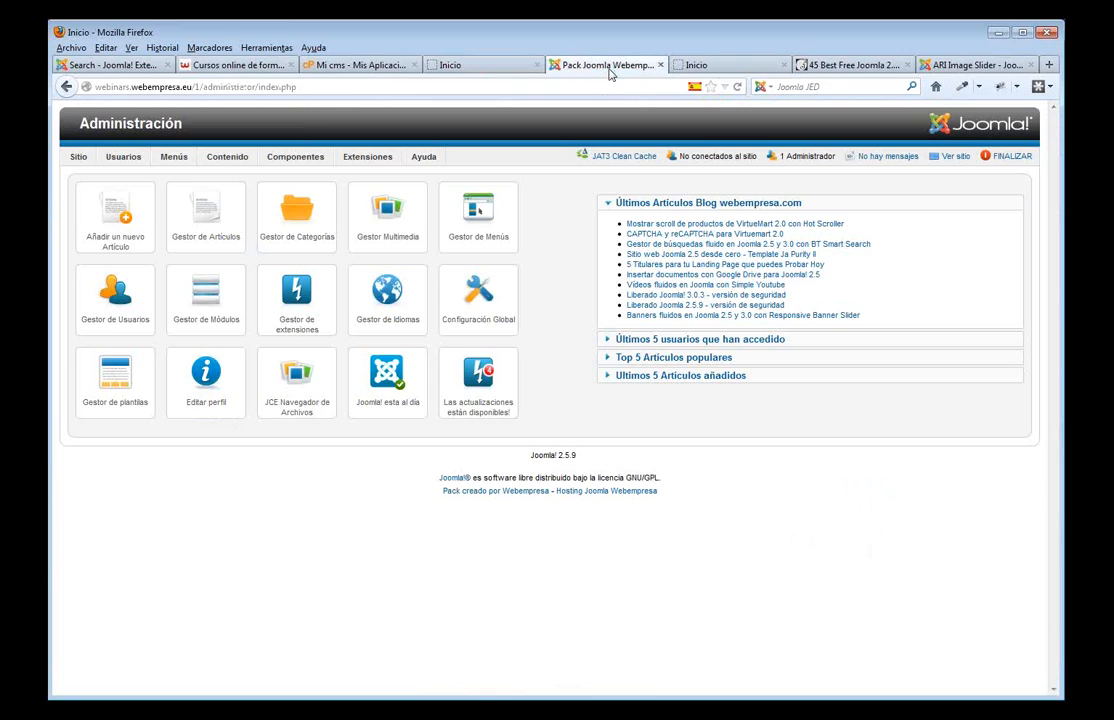
- On the template outline preview, select the bottom-1a and base-1a position names
click(695, 65)
scroll(362, 599, down, 5)
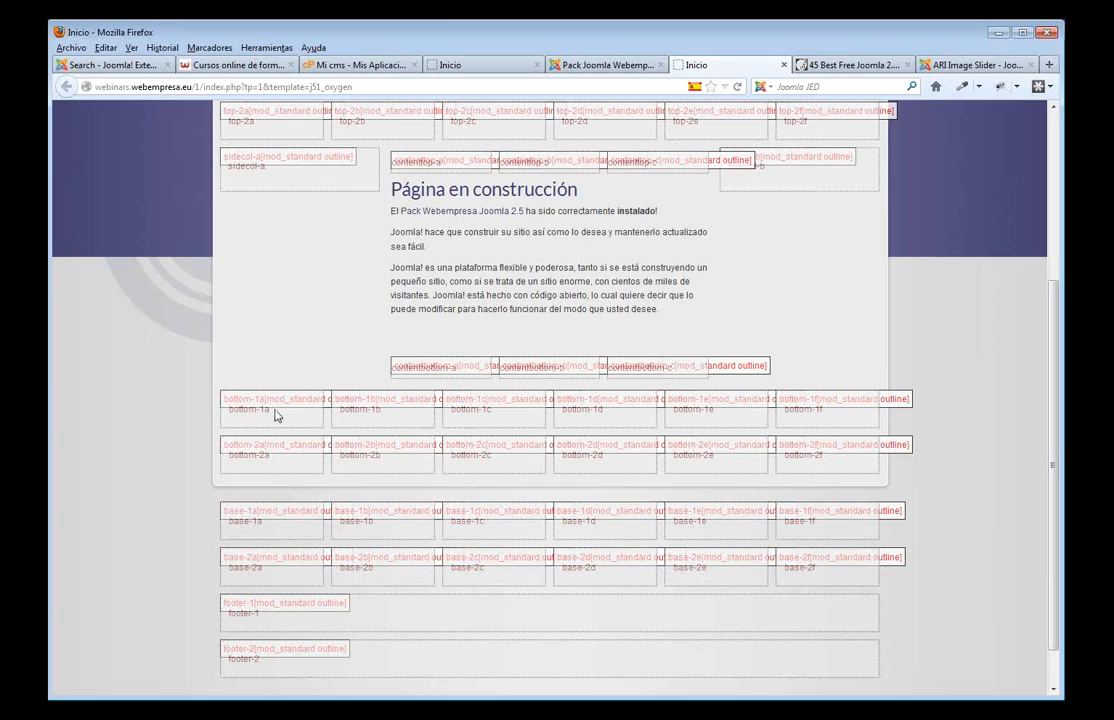
drag(270, 410, 229, 410)
drag(266, 522, 230, 528)
- Go back to the admin panel and open Extensiones > Gestor de Módulos
click(600, 66)
mouse_move(363, 165)
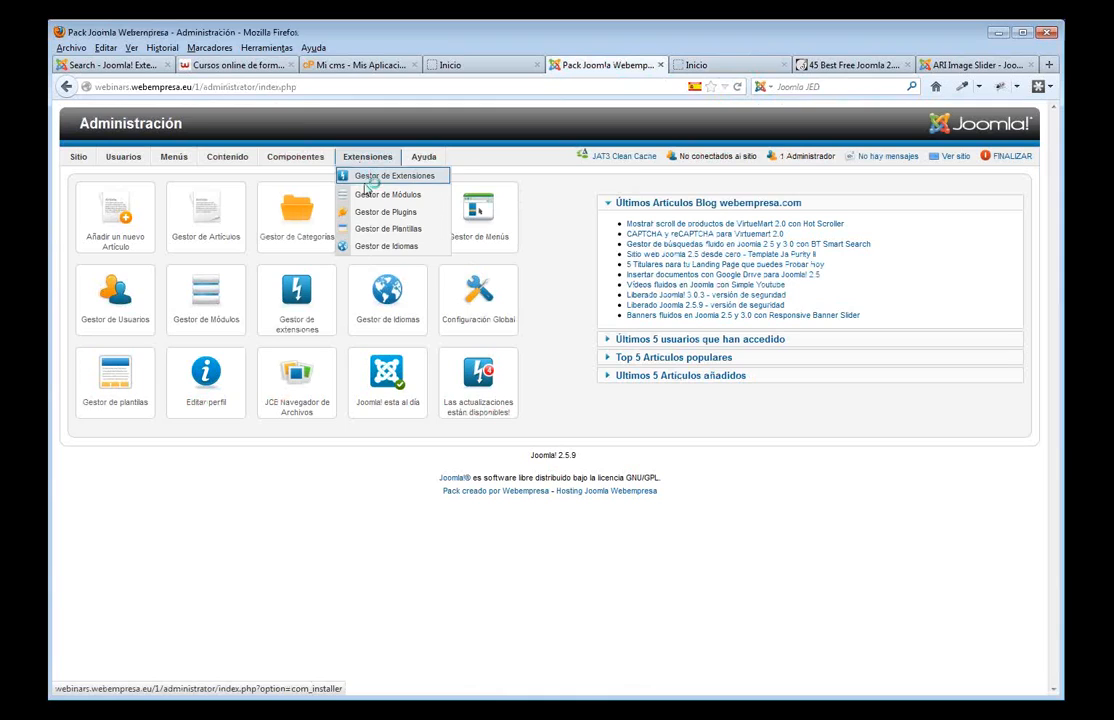
click(368, 196)
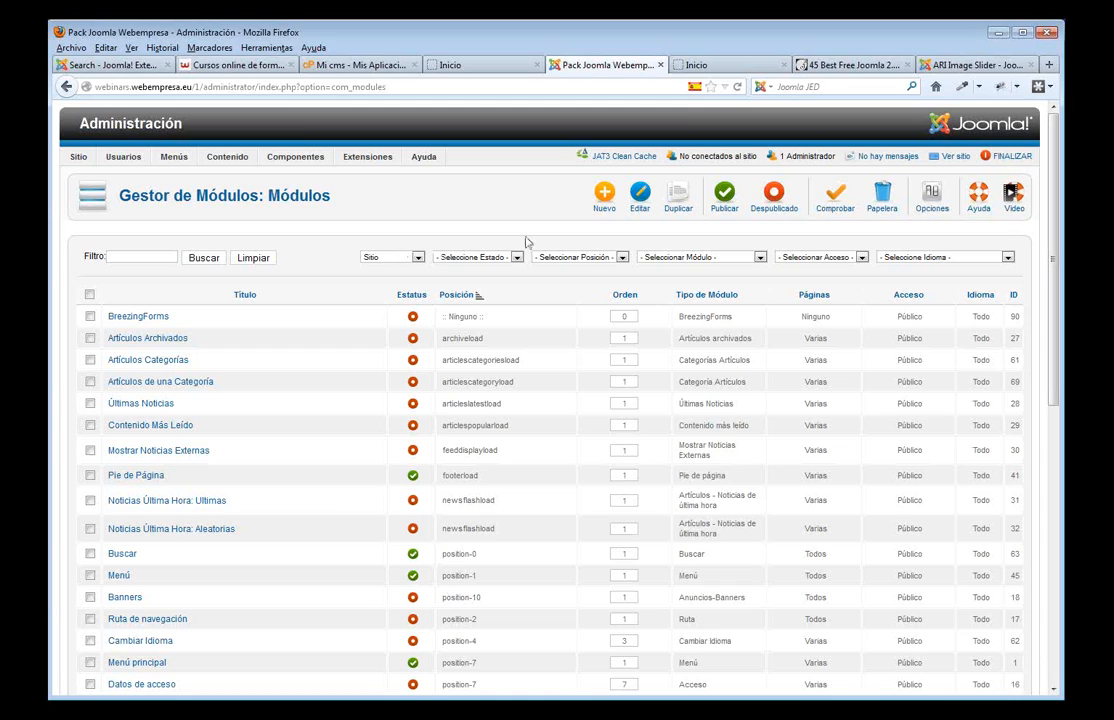
- Start a new Personalizar HTML module titled 'Acerca de'
click(604, 195)
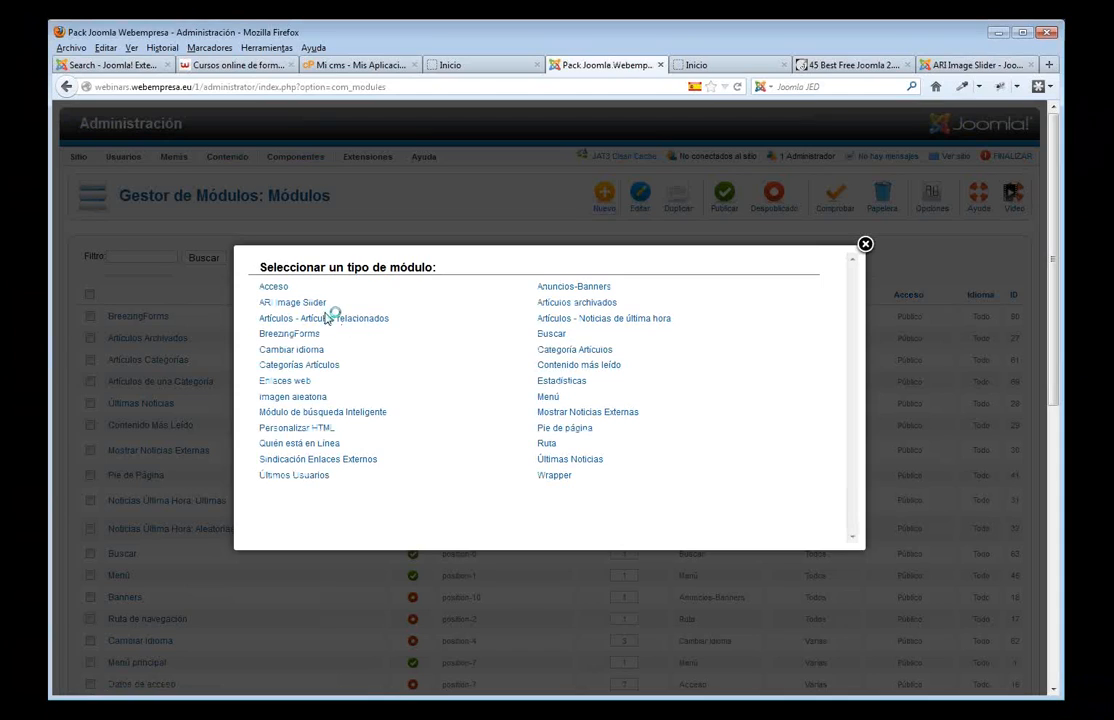
click(296, 428)
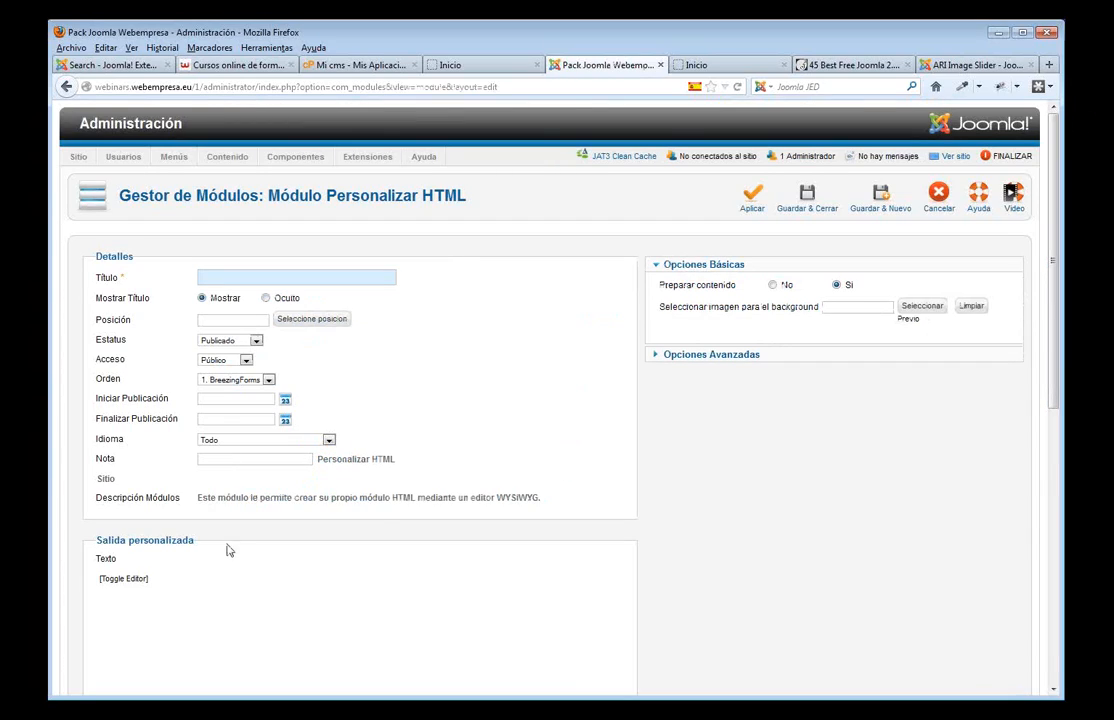
scroll(410, 454, down, 2)
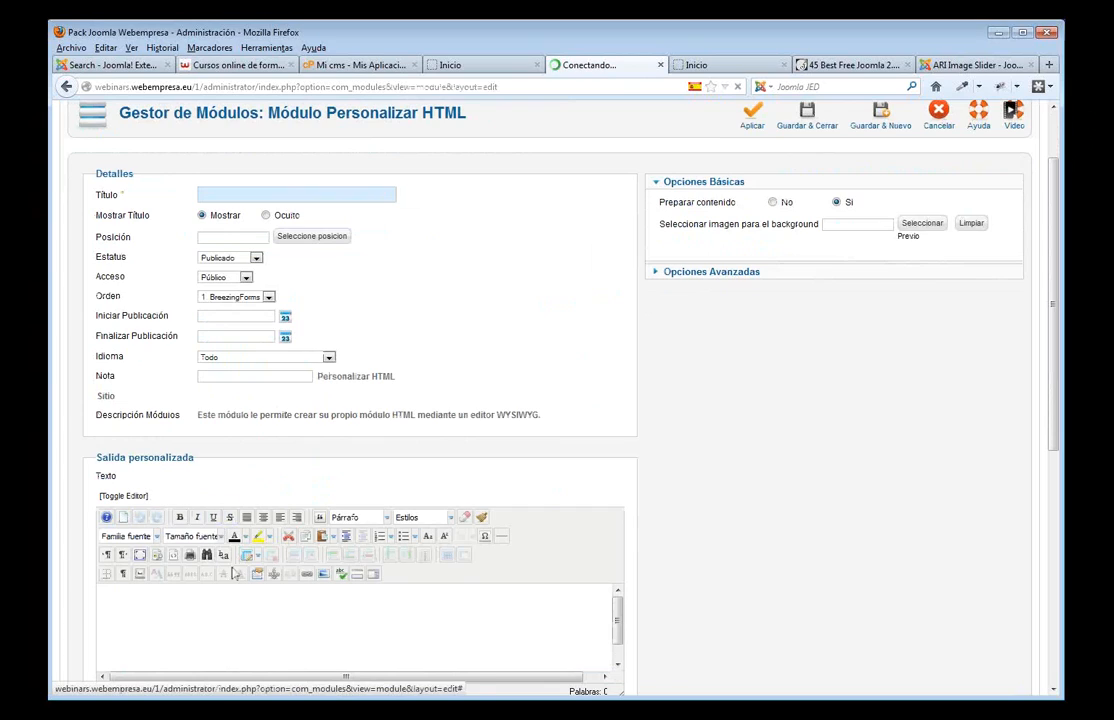
scroll(253, 427, up, 1)
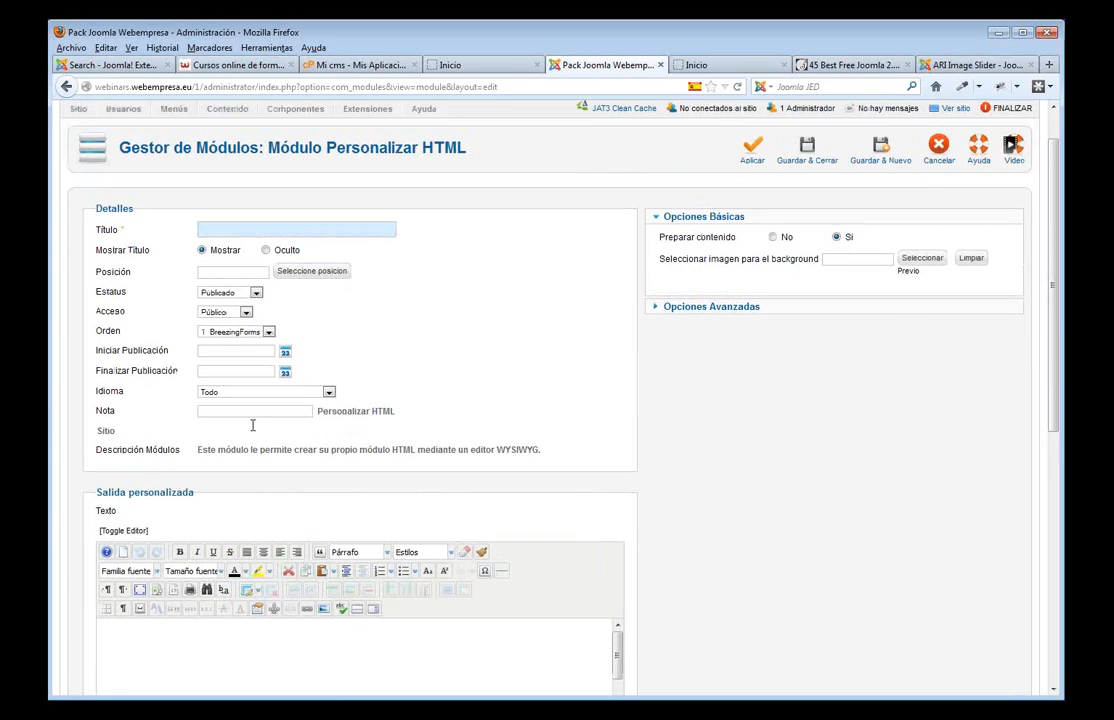
scroll(252, 426, up, 1)
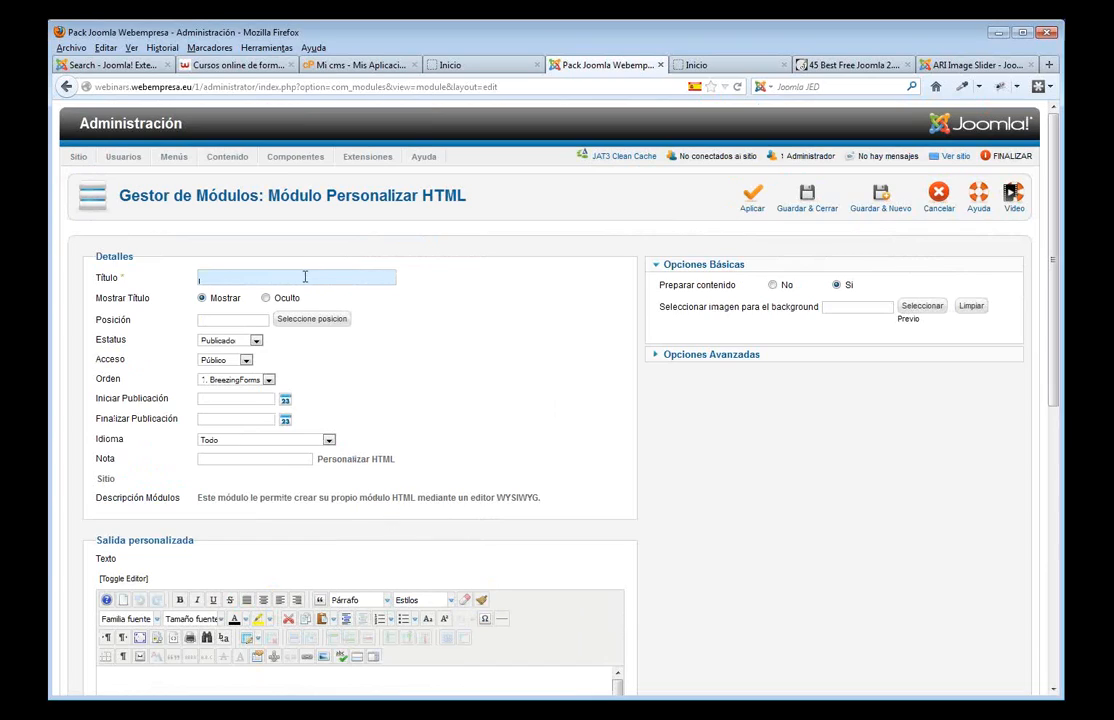
text(Acer)
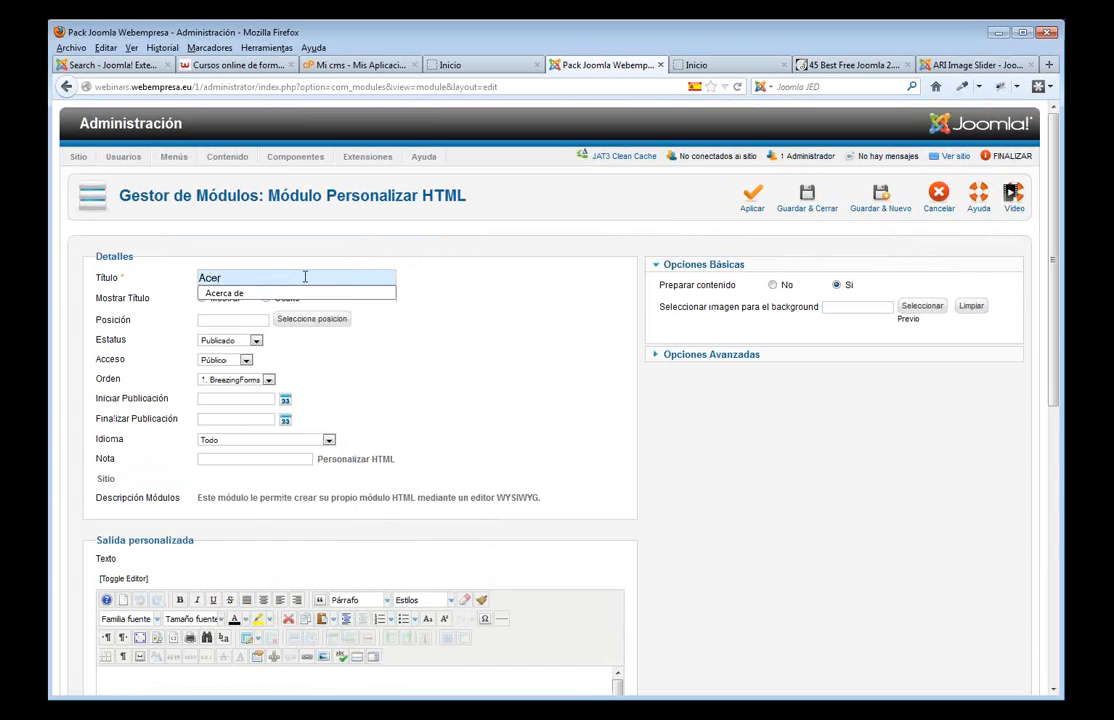
click(232, 293)
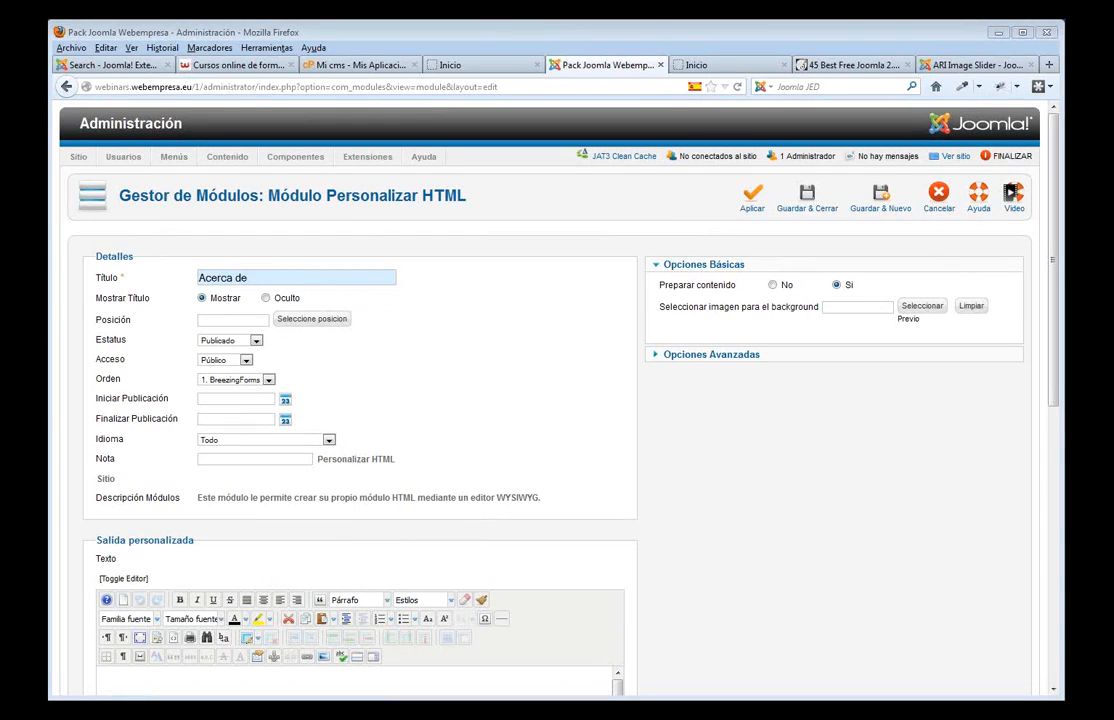
- Paste two lines of Lorem ipsum as the module's body text
click(170, 680)
text(Lorem ipsum dolor sit amet,consectetuer adipiscing elit. Praesent ut nibh. Nulla ac nibh. Phasellus nibh. Etiam tellus. Etiam nec lacus vitae est aliquam varius)
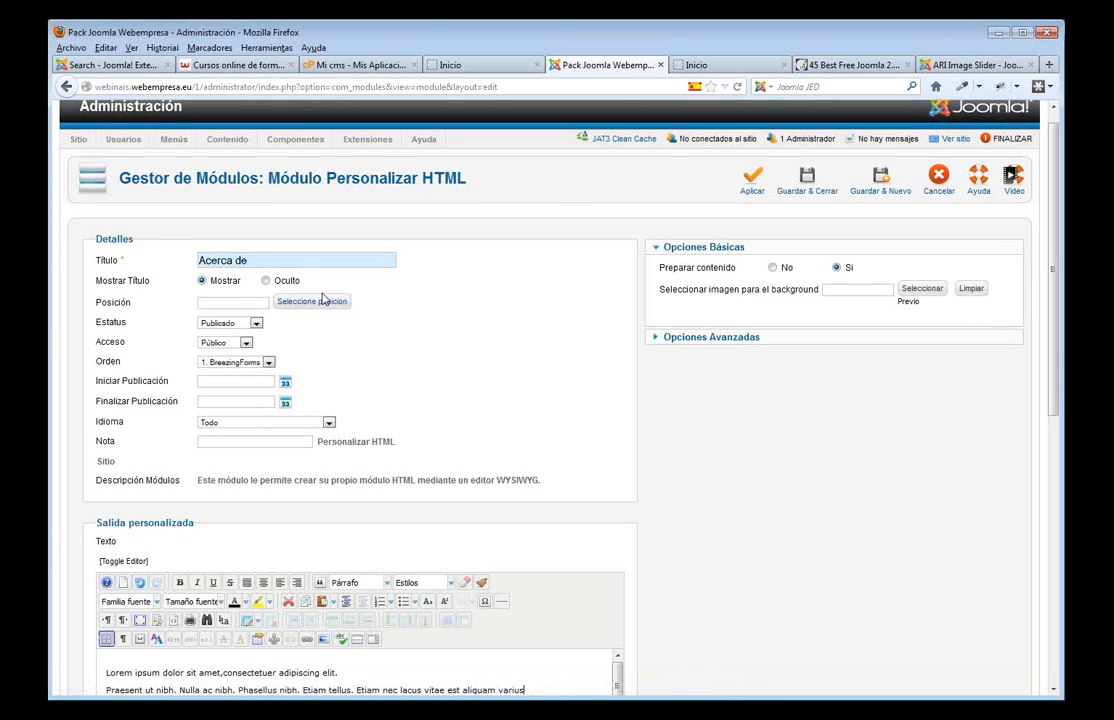
click(704, 66)
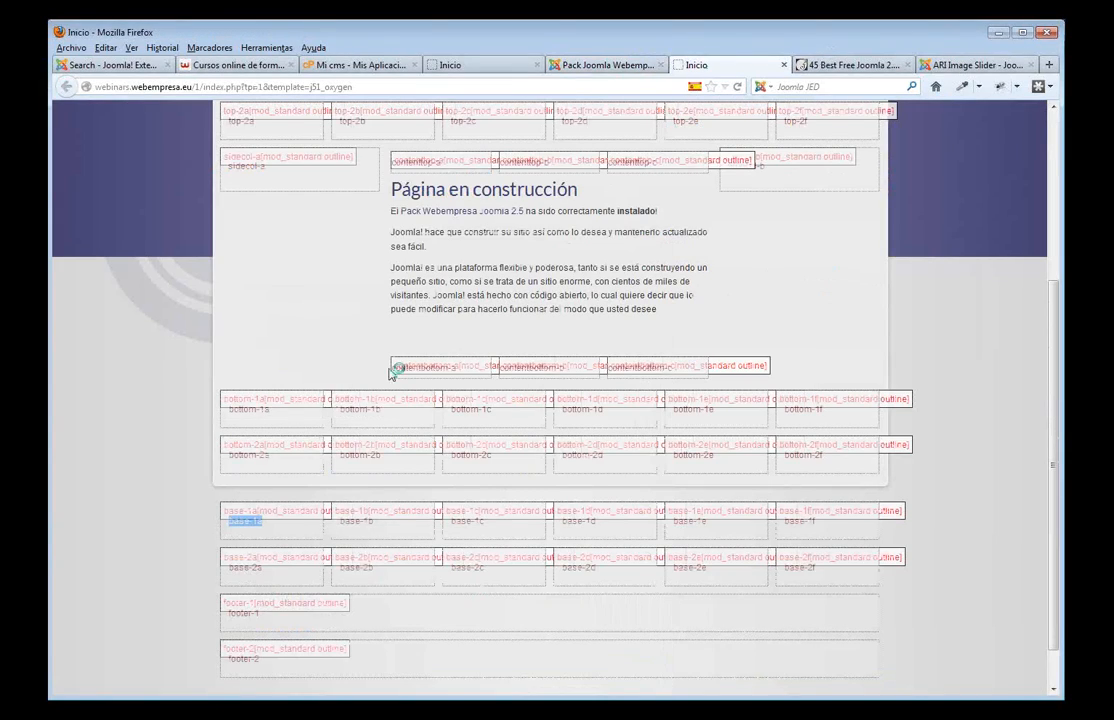
- Copy base-1a from the outline preview into the module's Posición field, then save and close the module
double_click(246, 521)
key(ctrl+c)
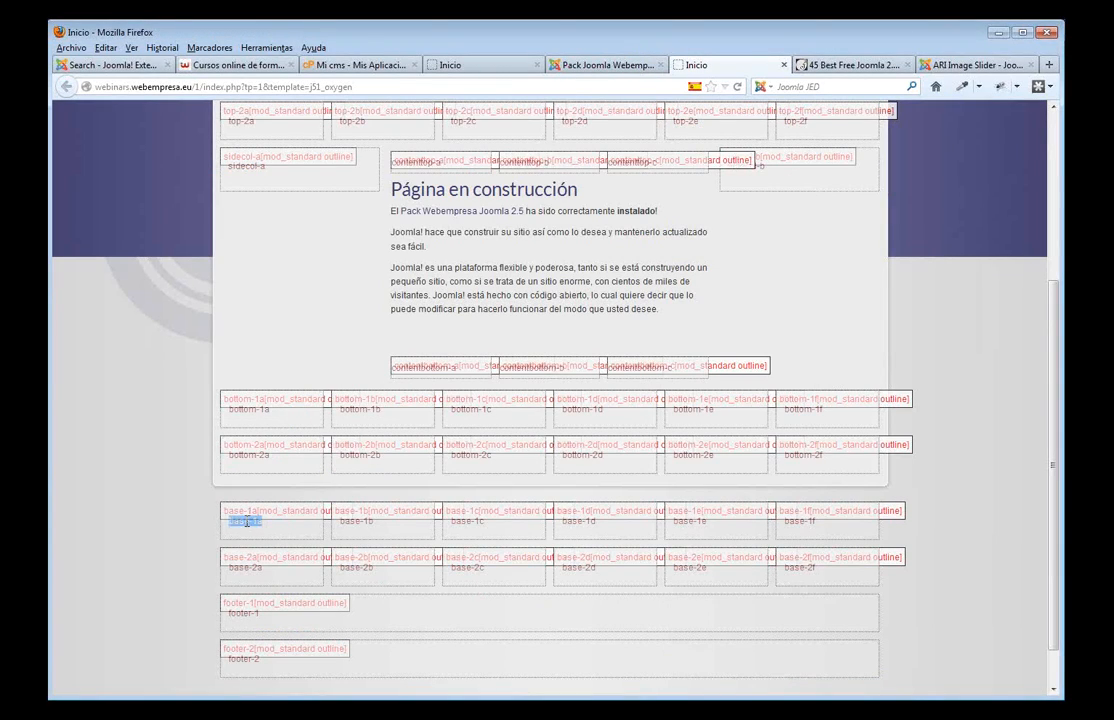
click(610, 66)
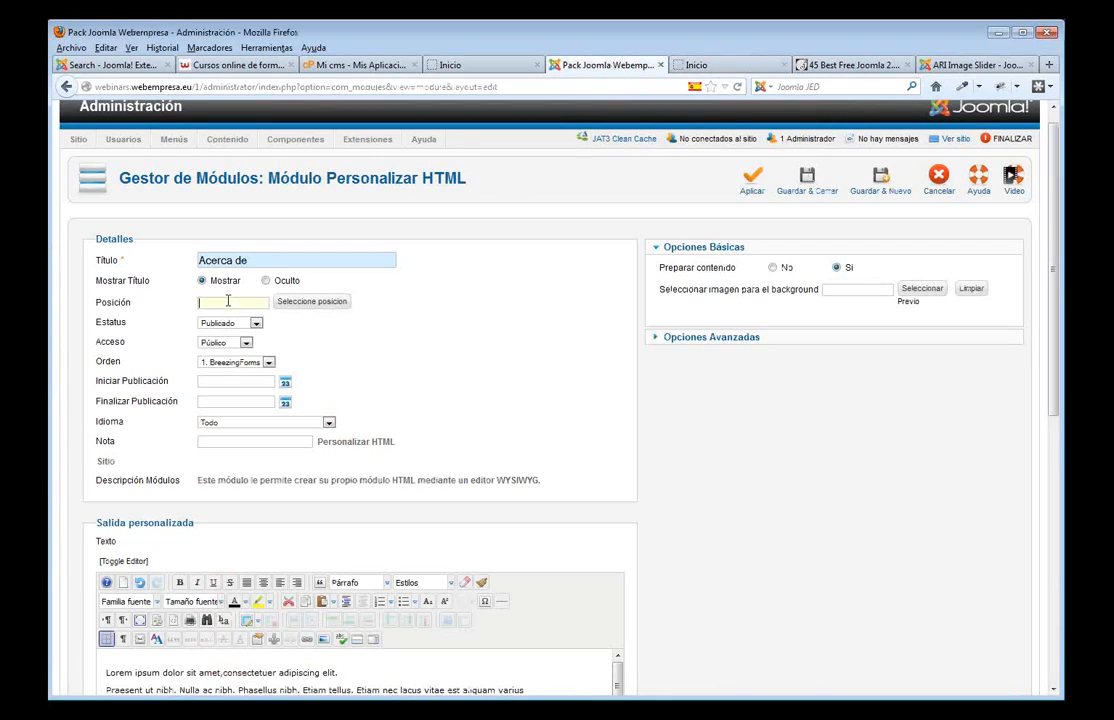
key(ctrl+v)
click(444, 352)
scroll(334, 326, down, 5)
scroll(336, 335, down, 5)
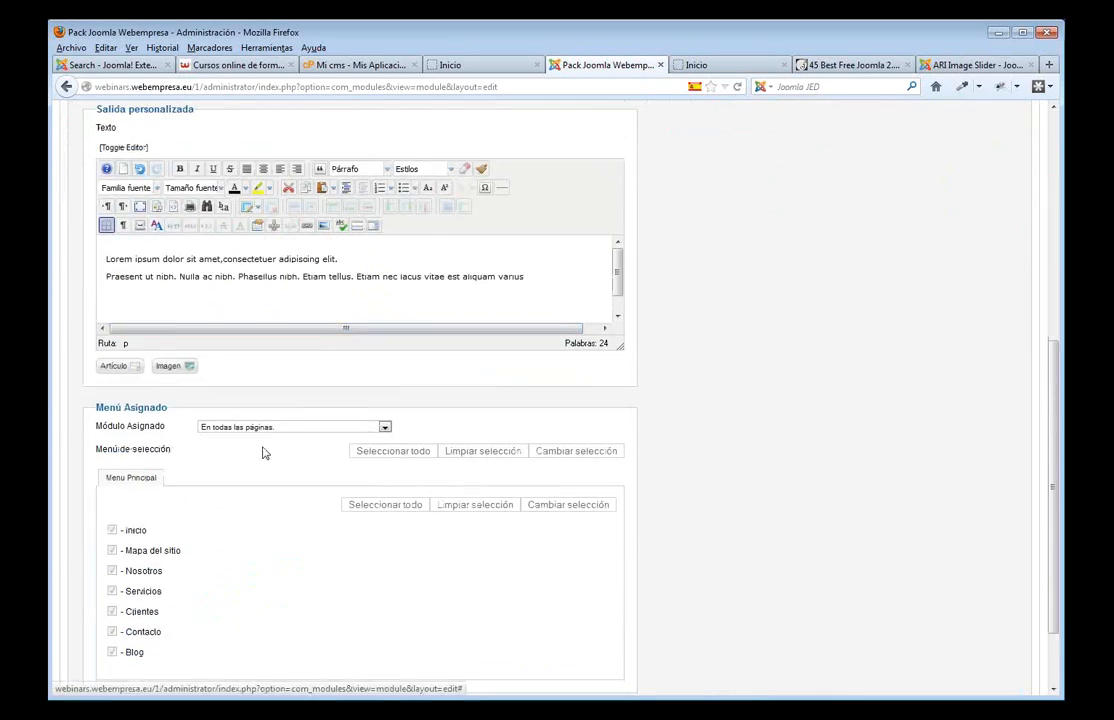
scroll(395, 408, up, 8)
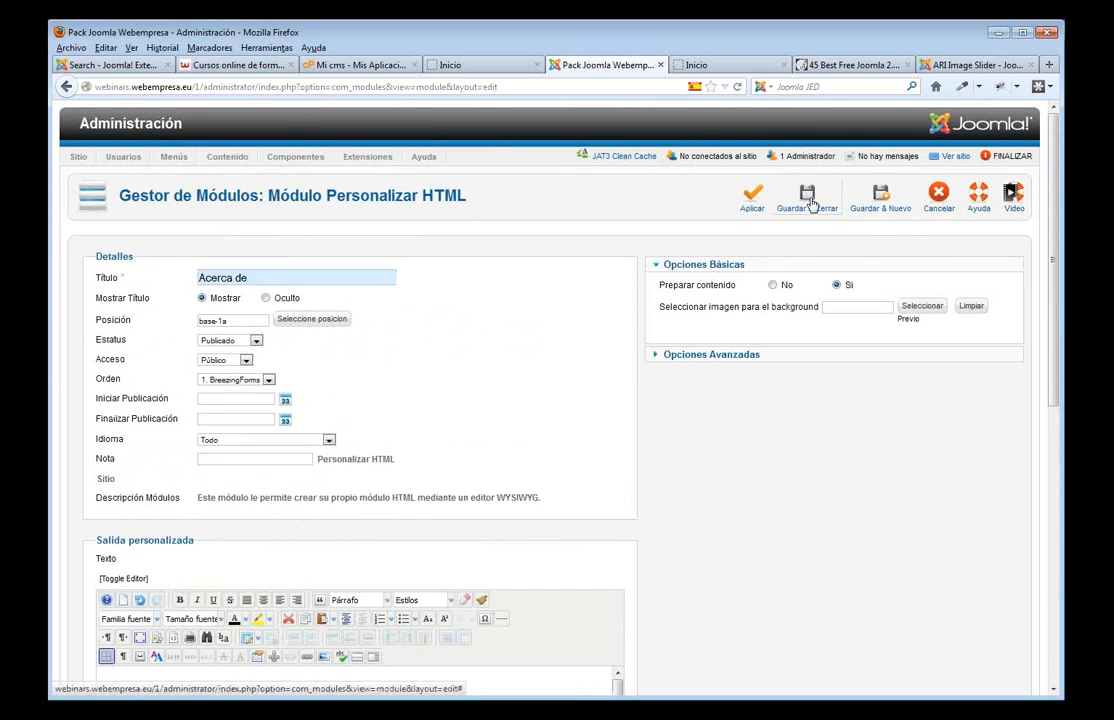
click(810, 202)
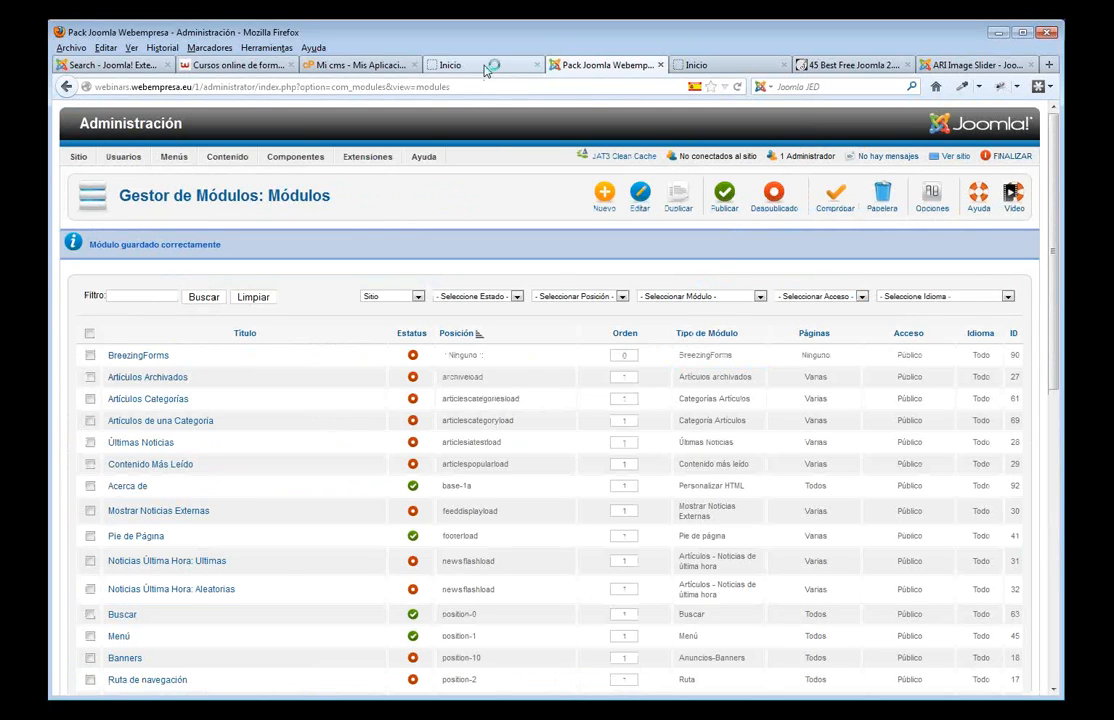
click(487, 66)
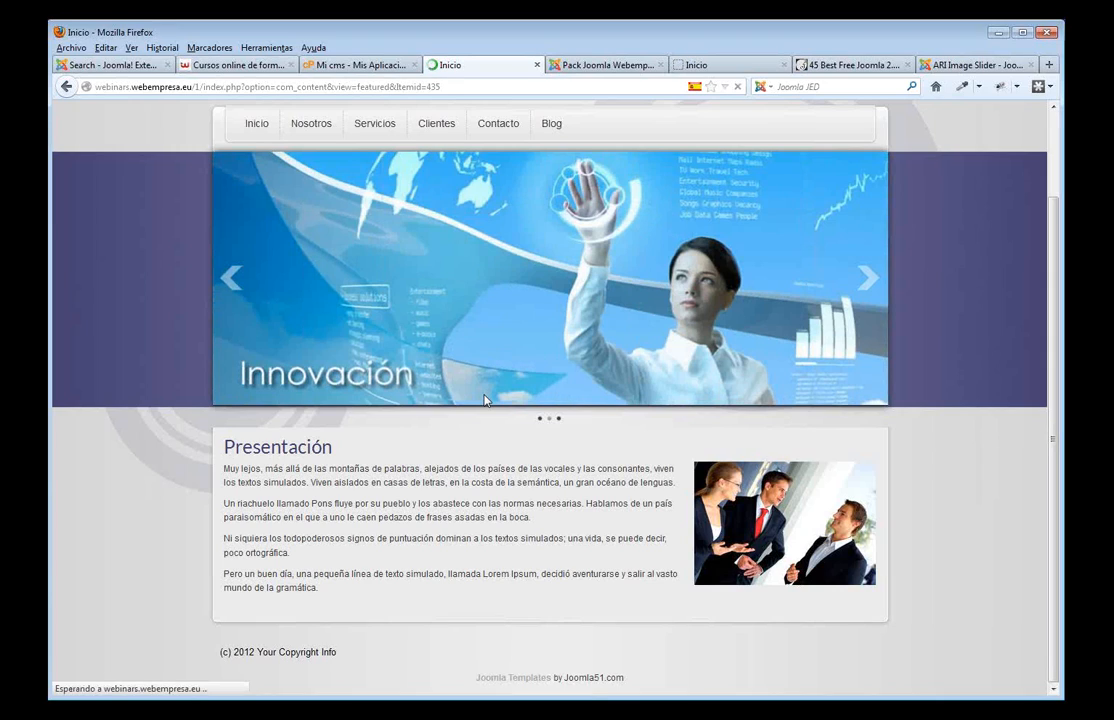
- Check the Acerca de block under Presentación and note the base-1b position on the outline
scroll(467, 422, down, 2)
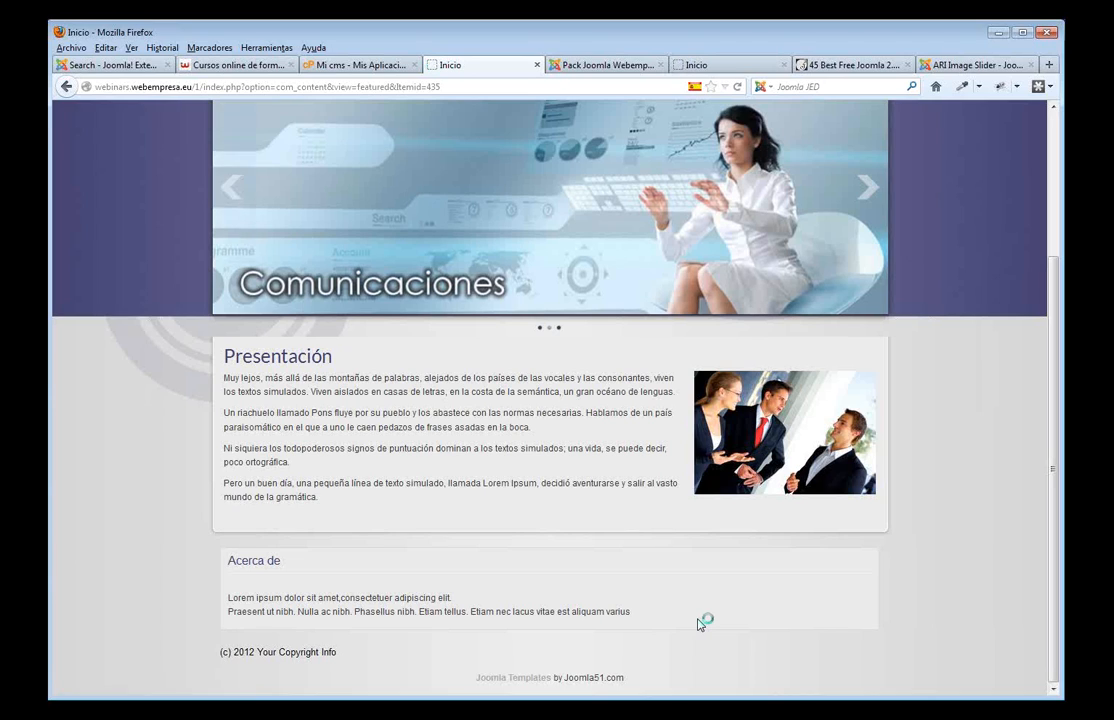
click(706, 66)
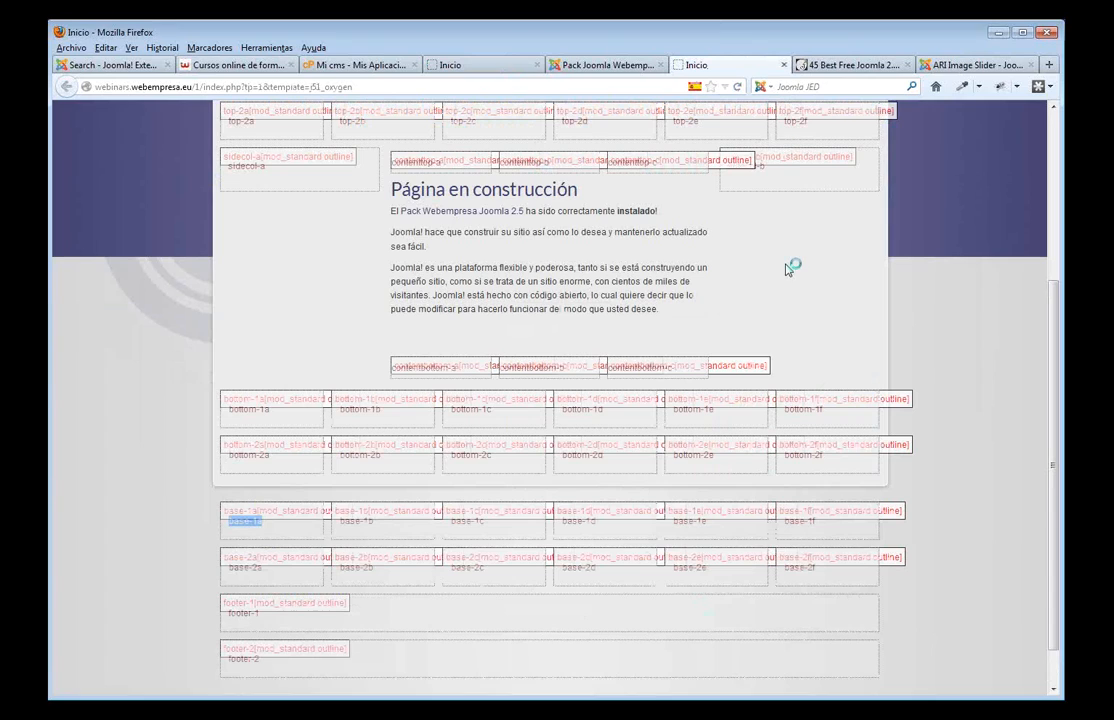
scroll(582, 360, down, 1)
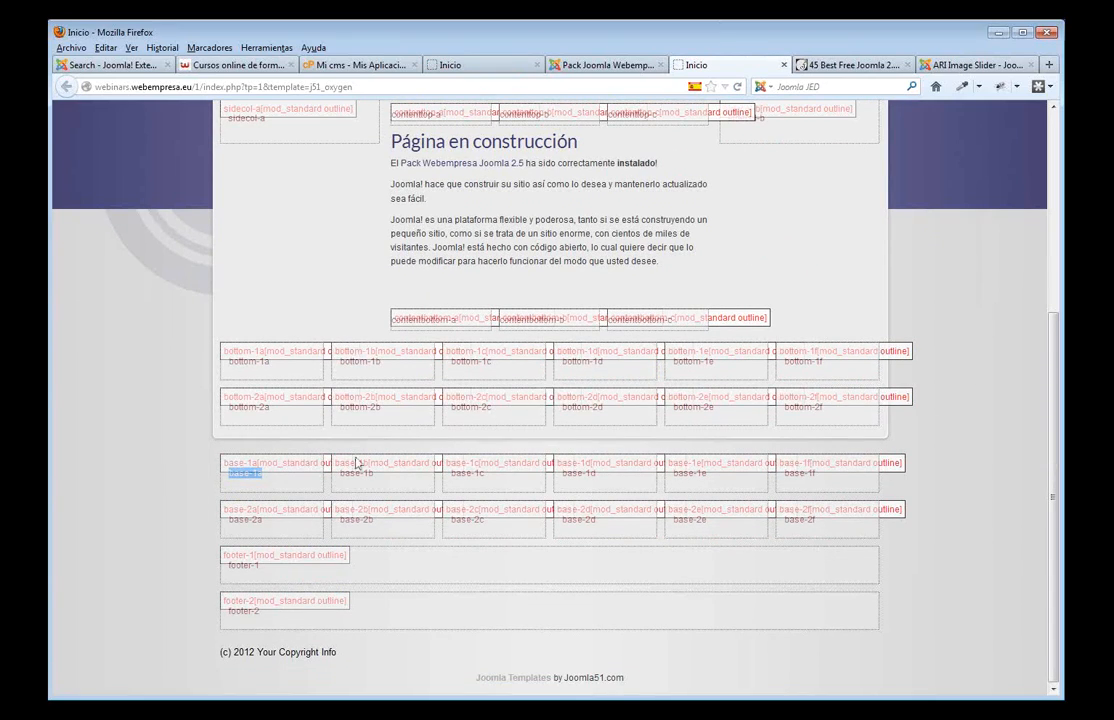
drag(378, 484, 357, 472)
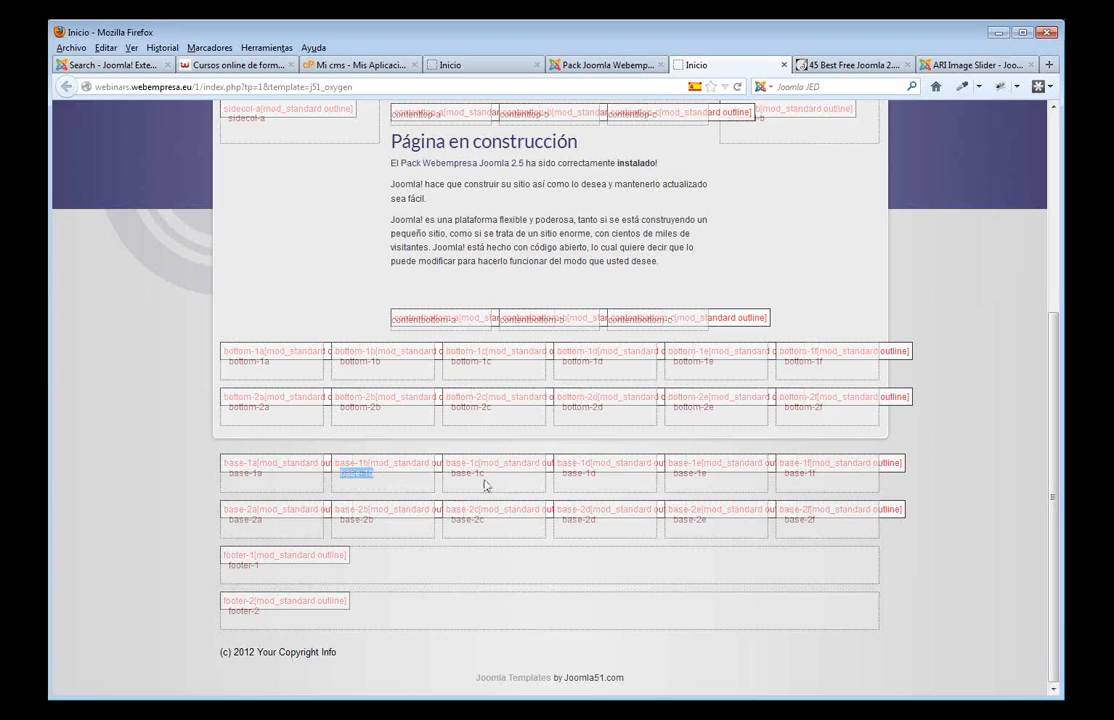
click(602, 67)
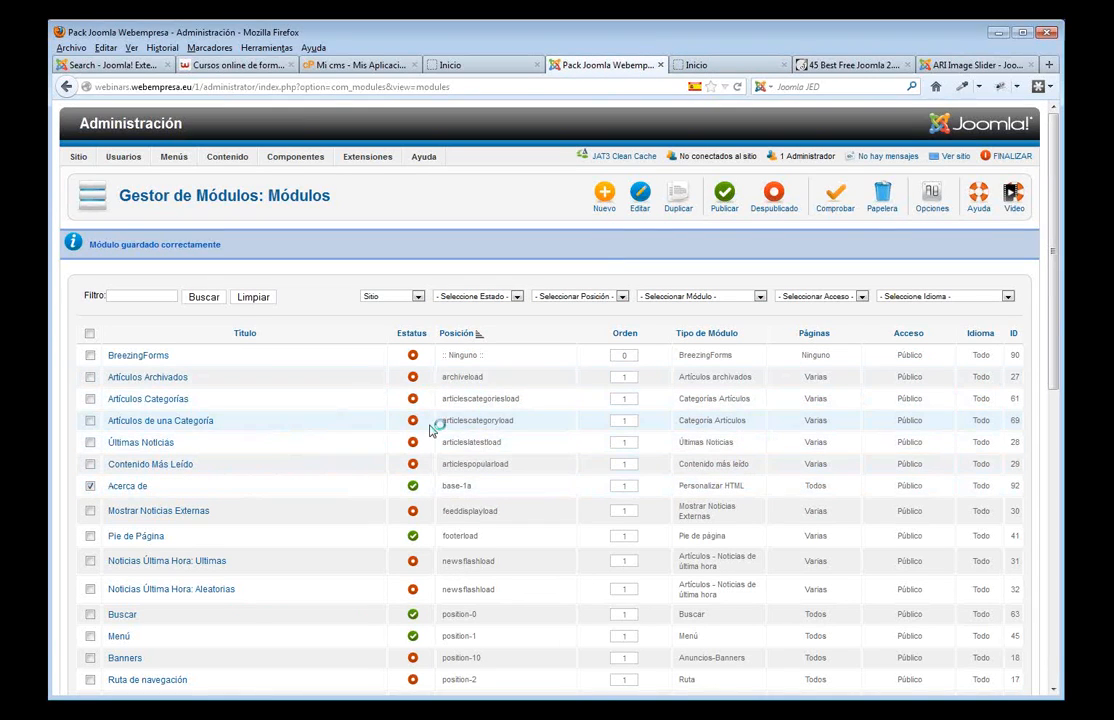
- Duplicate Acerca de into 'Que hacemos', published at position base-1b, and save it
click(677, 205)
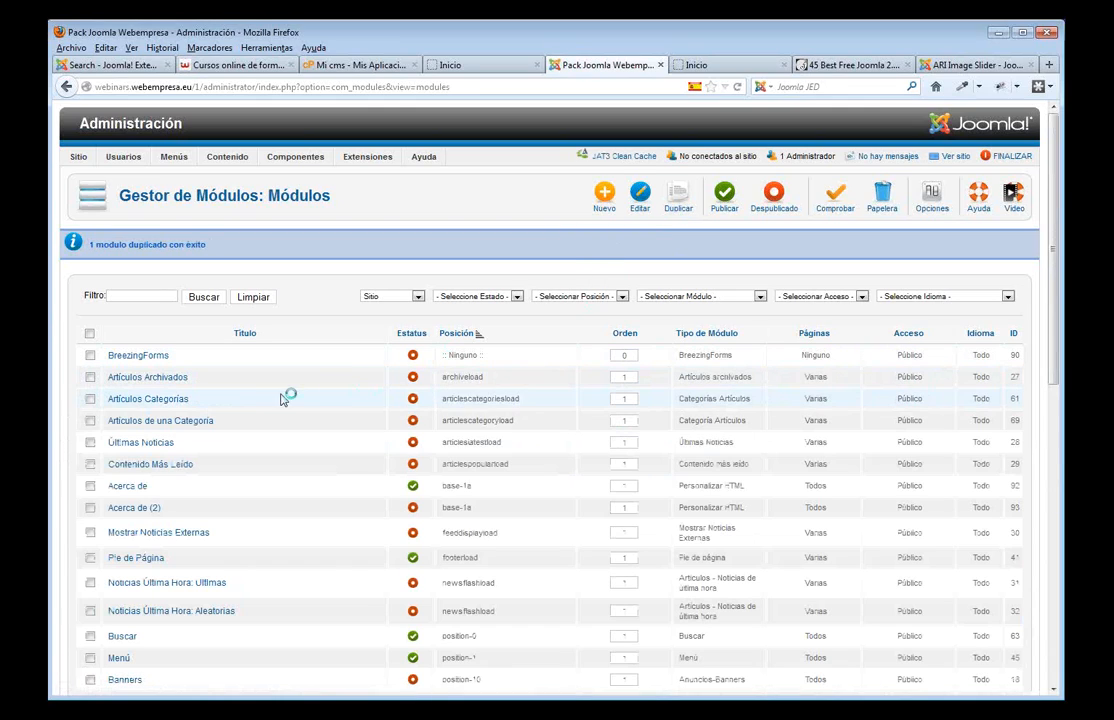
click(141, 509)
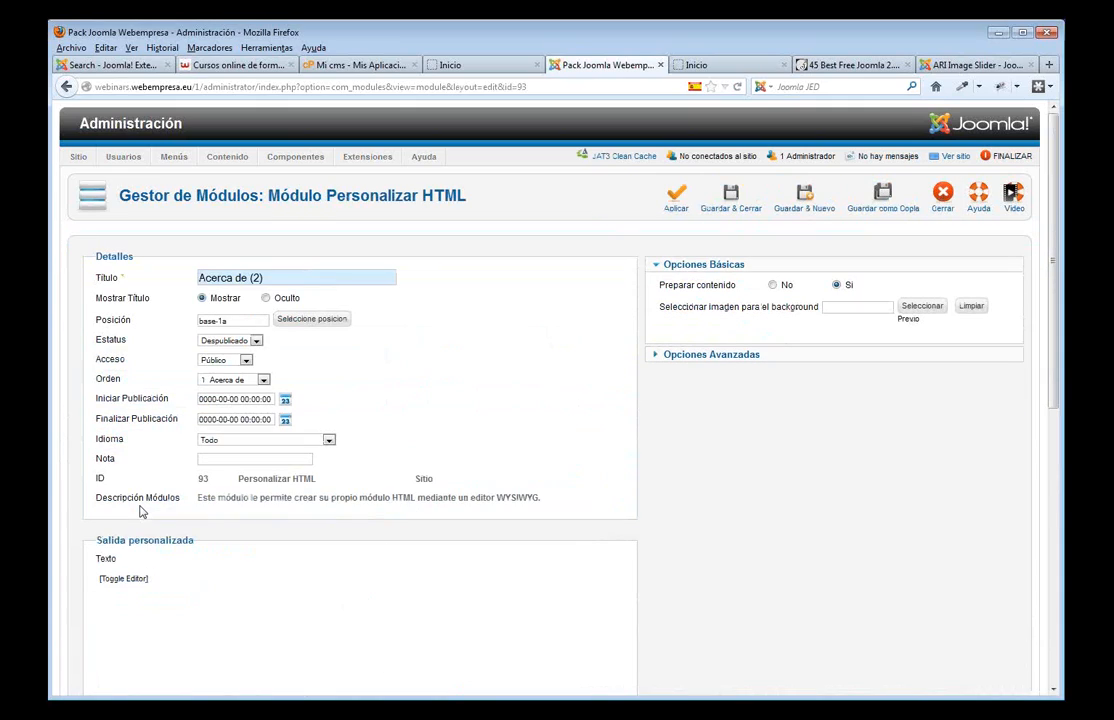
drag(272, 279, 169, 285)
text(Q)
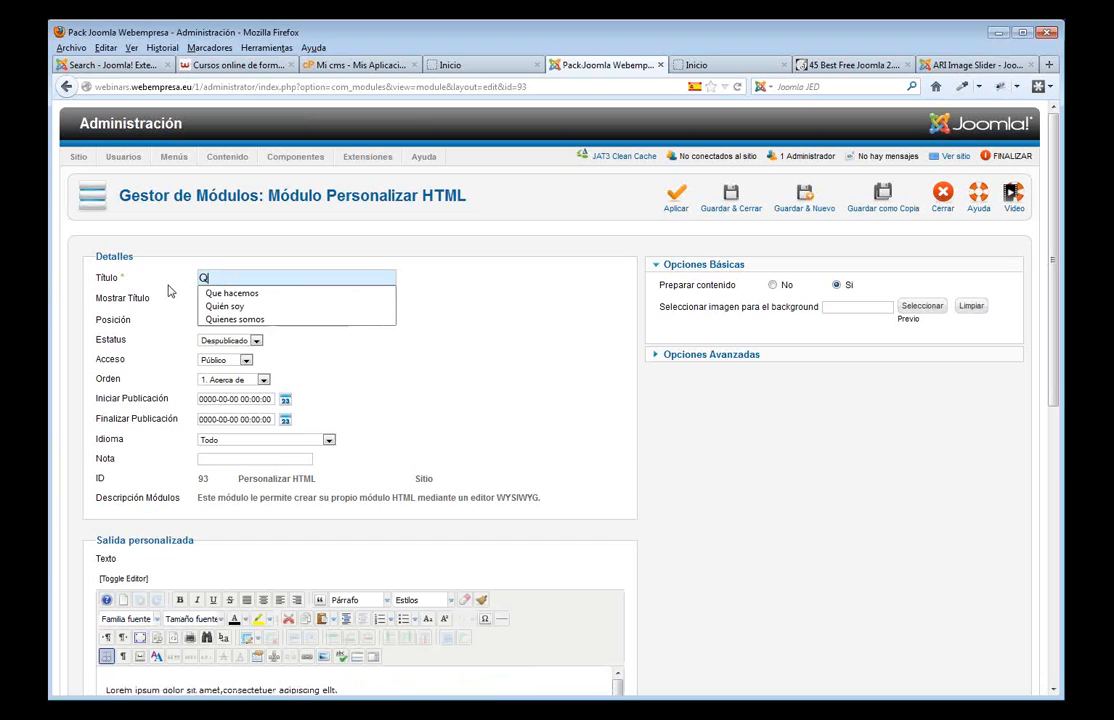
click(249, 294)
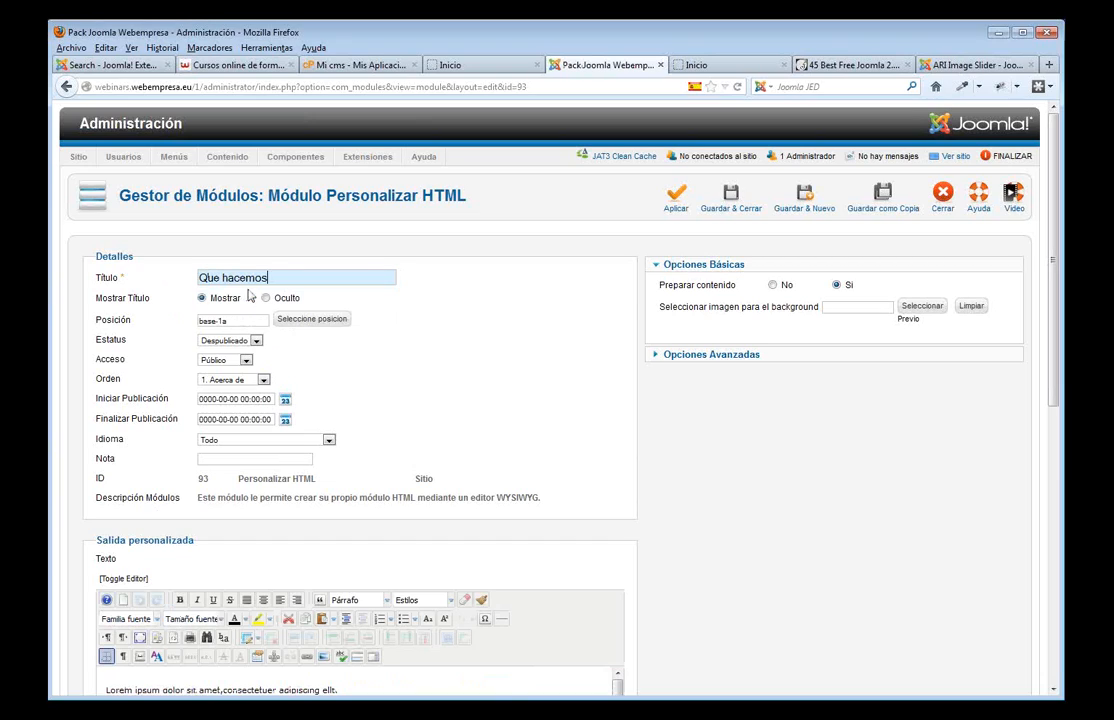
click(252, 341)
click(222, 351)
key(BackSpace)
text(b)
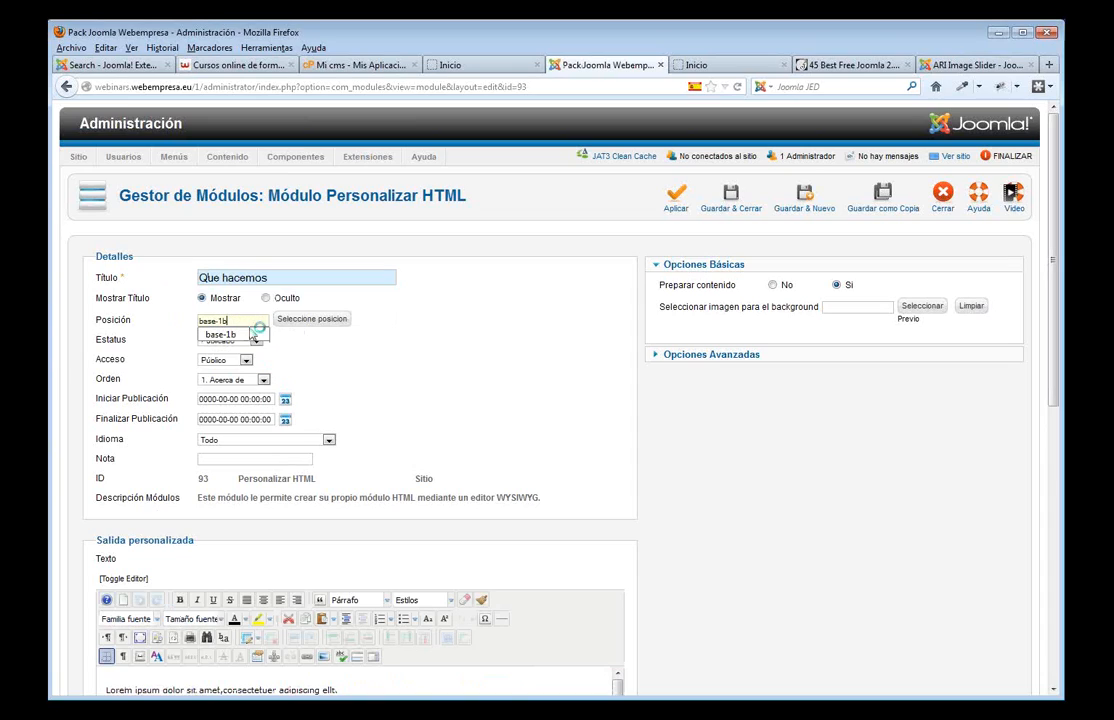
click(422, 363)
click(727, 206)
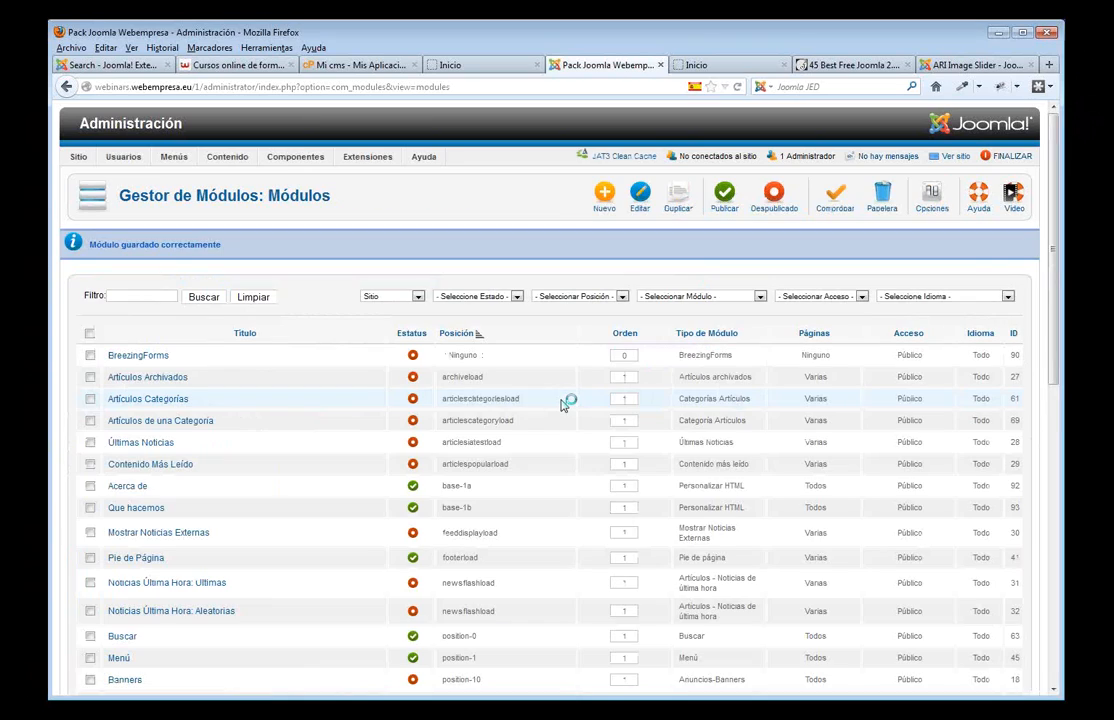
- Duplicate Que hacemos into 'Garantía', published at position base-1c, and save it
click(90, 508)
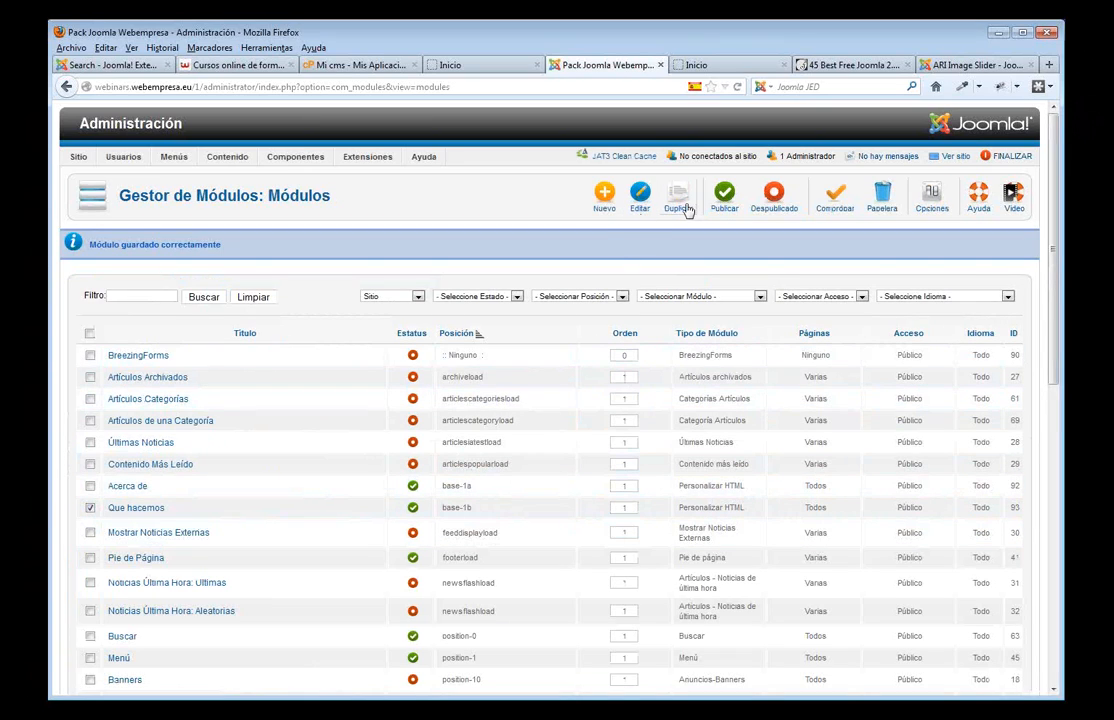
click(603, 193)
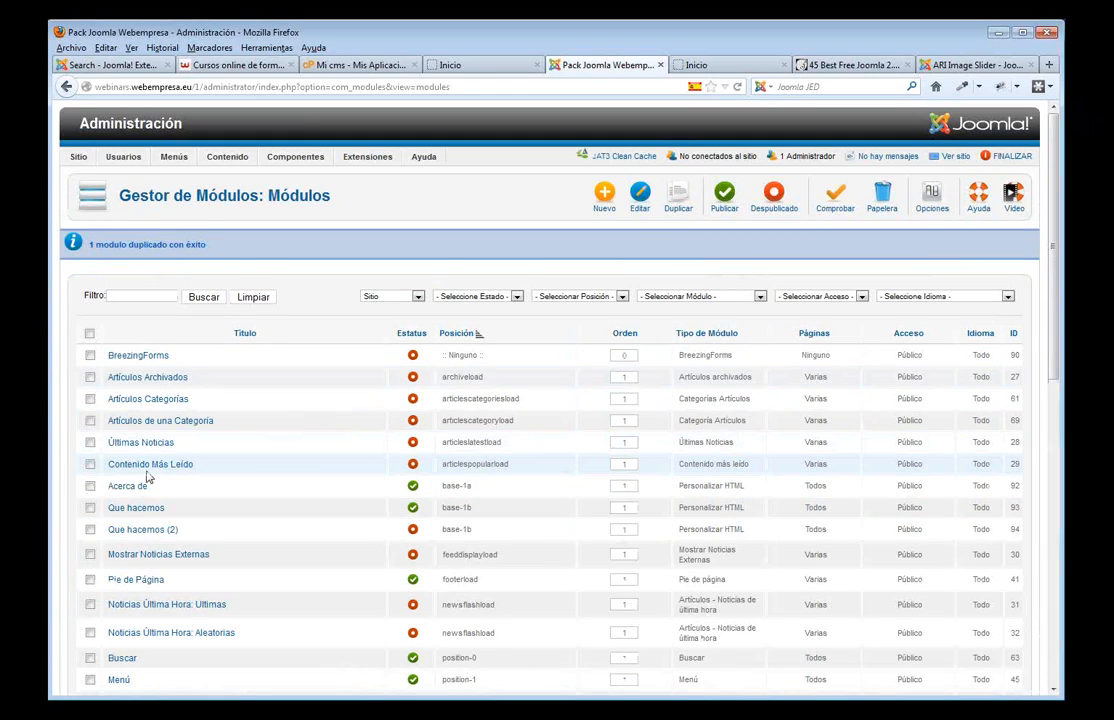
click(152, 530)
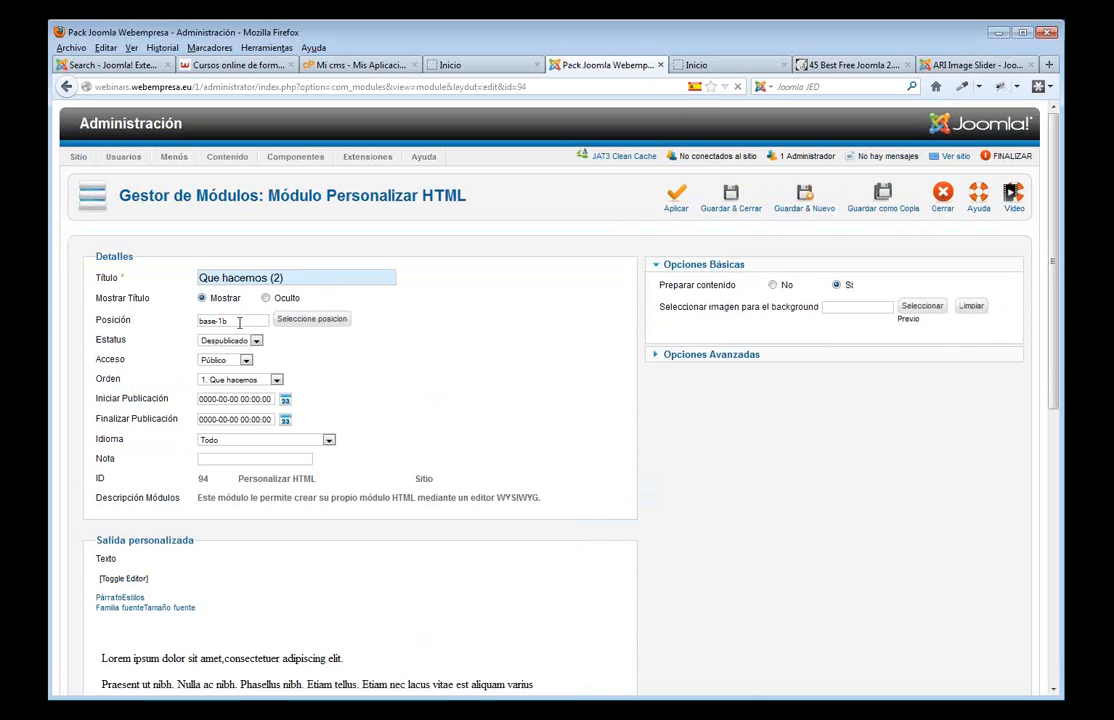
click(232, 320)
key(BackSpace)
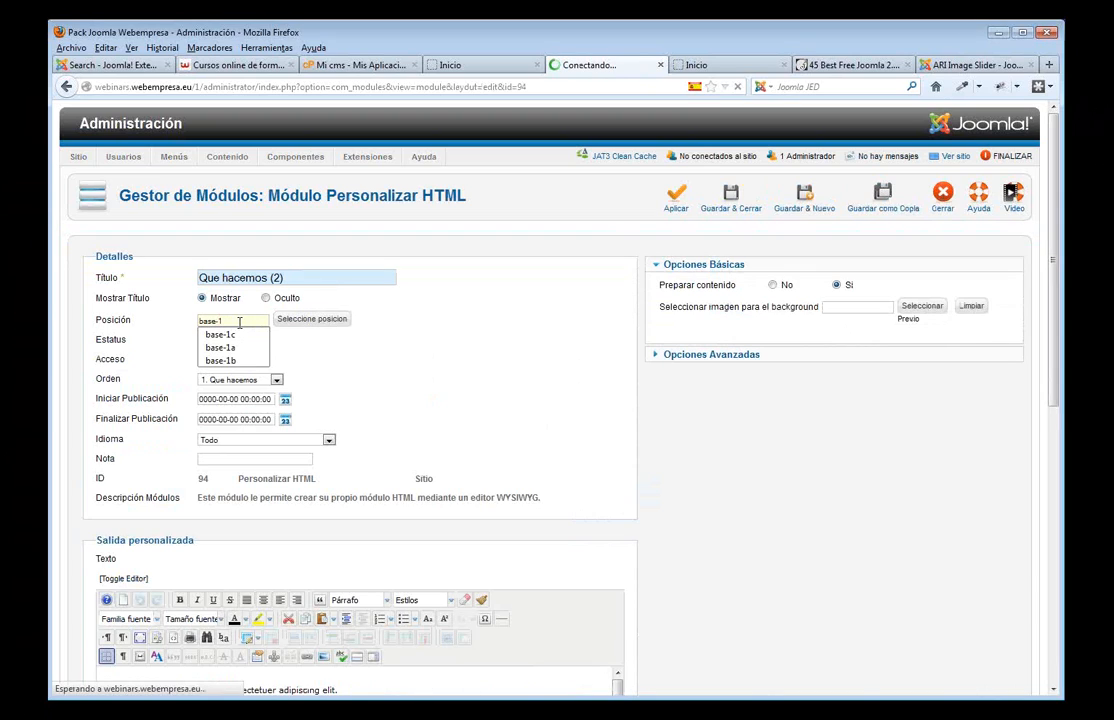
text(c)
scroll(360, 520, down, 3)
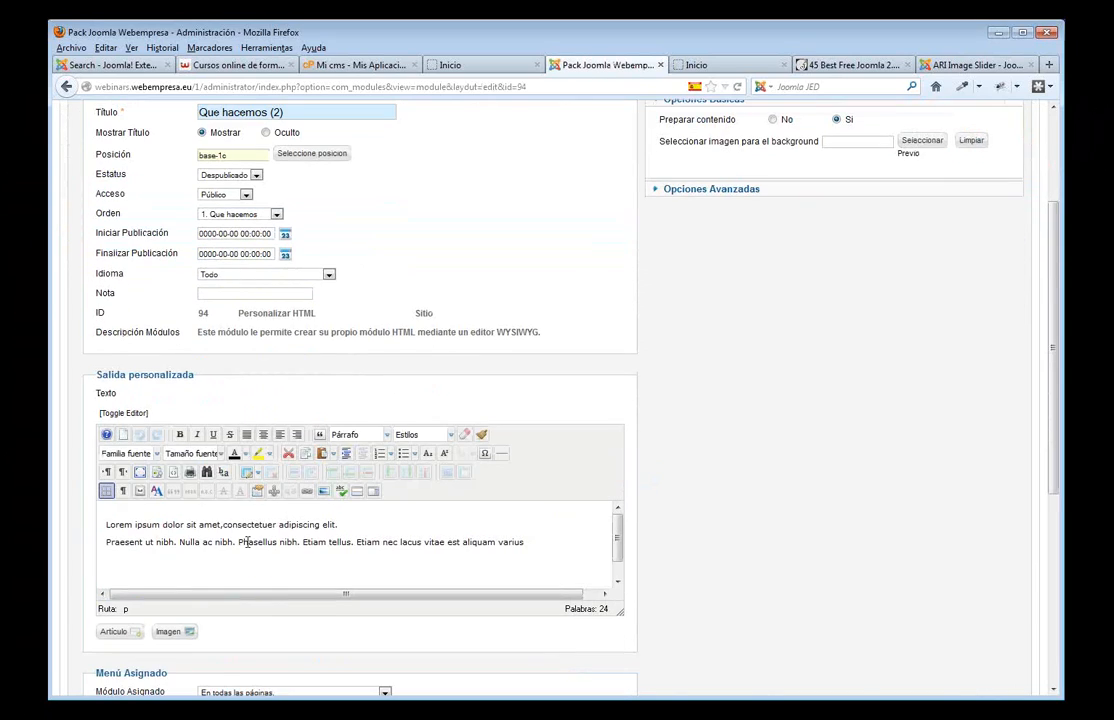
scroll(318, 400, up, 3)
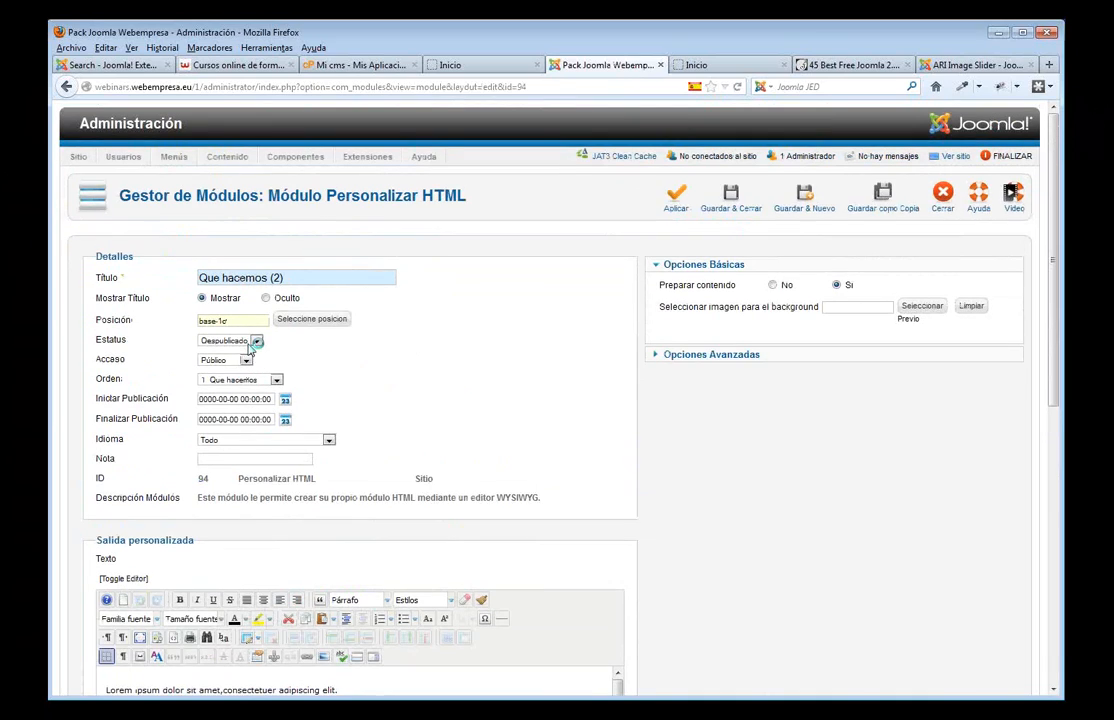
click(230, 340)
click(222, 351)
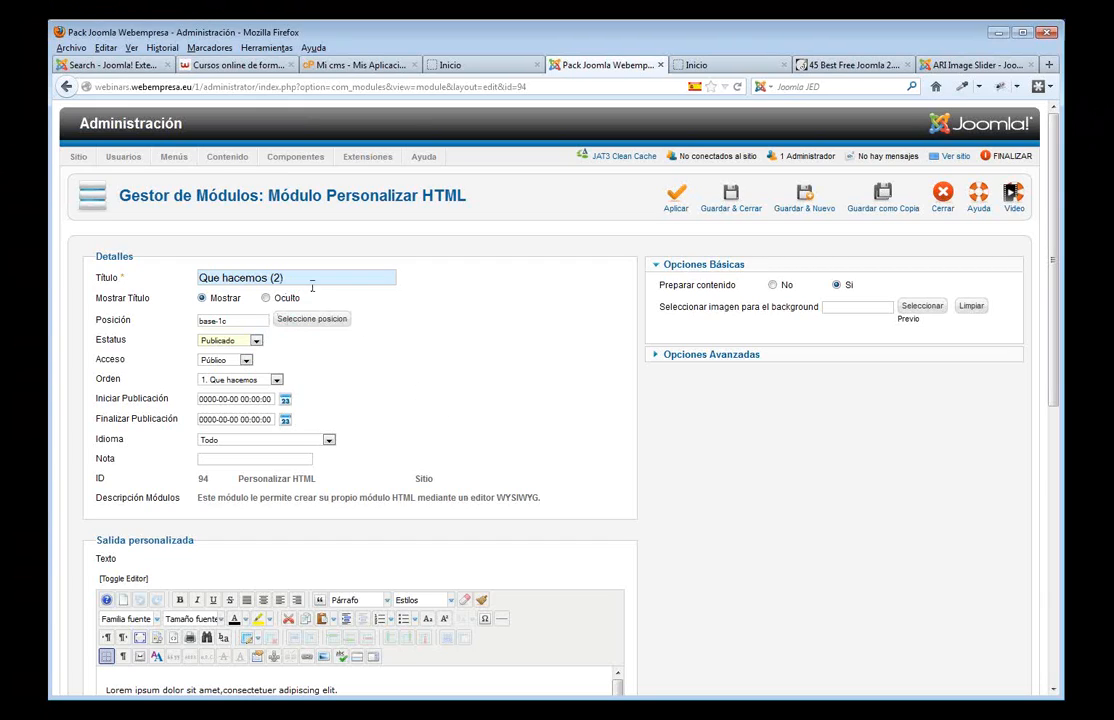
drag(312, 284, 191, 274)
text(Gara)
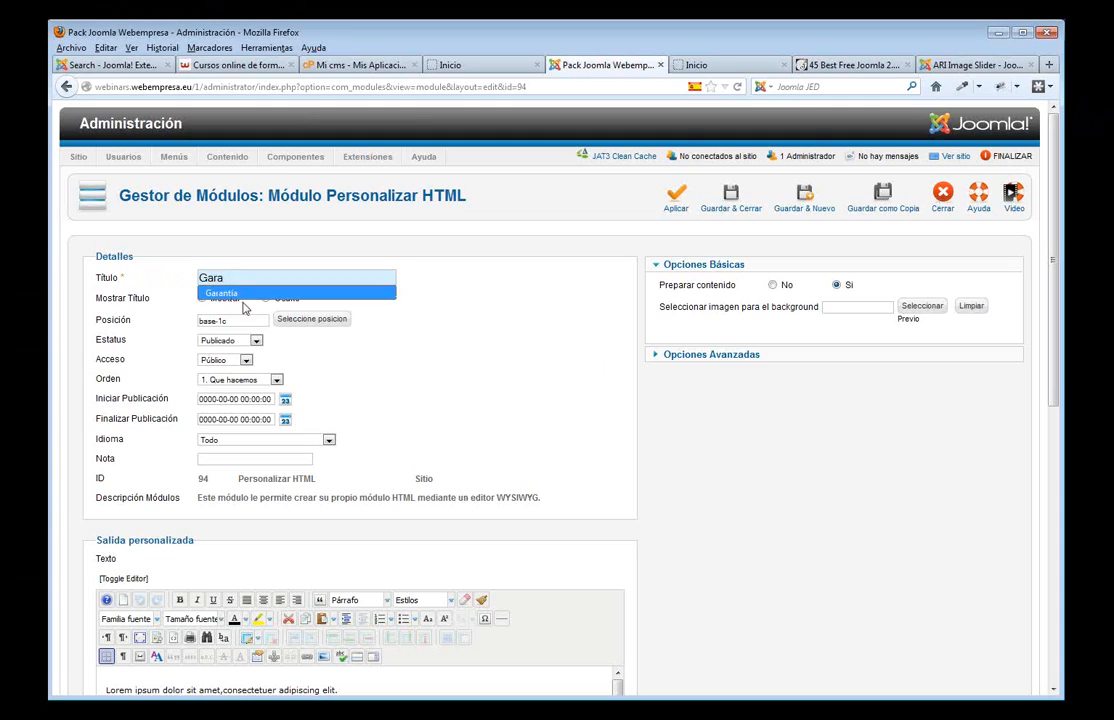
click(248, 294)
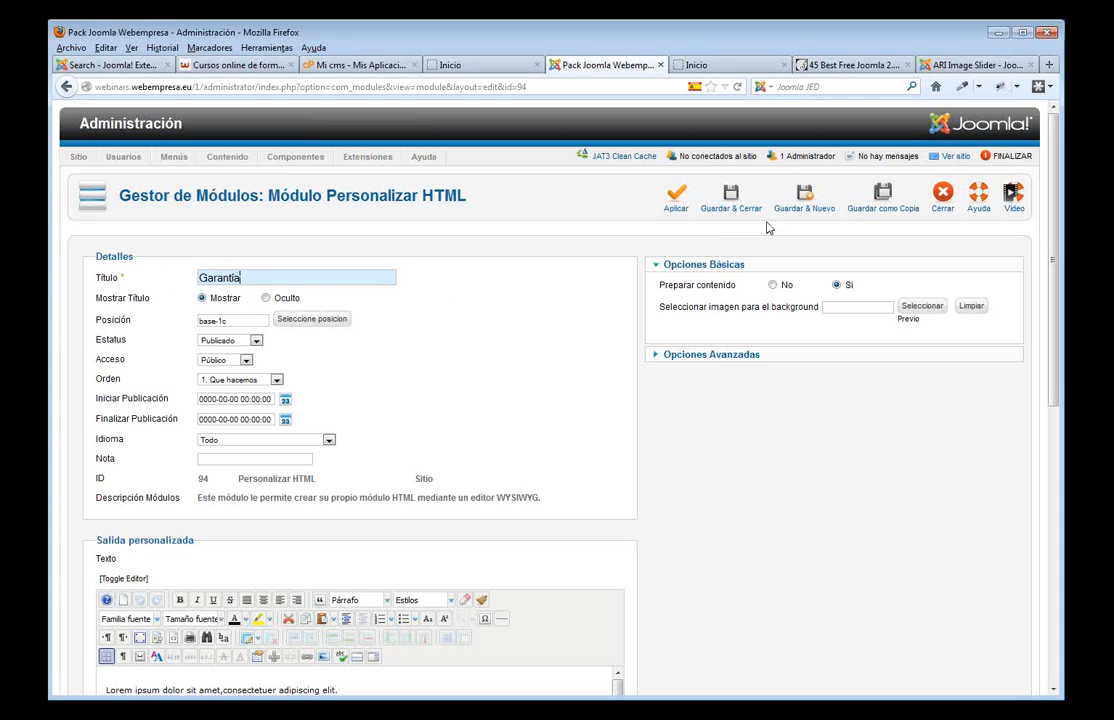
click(724, 202)
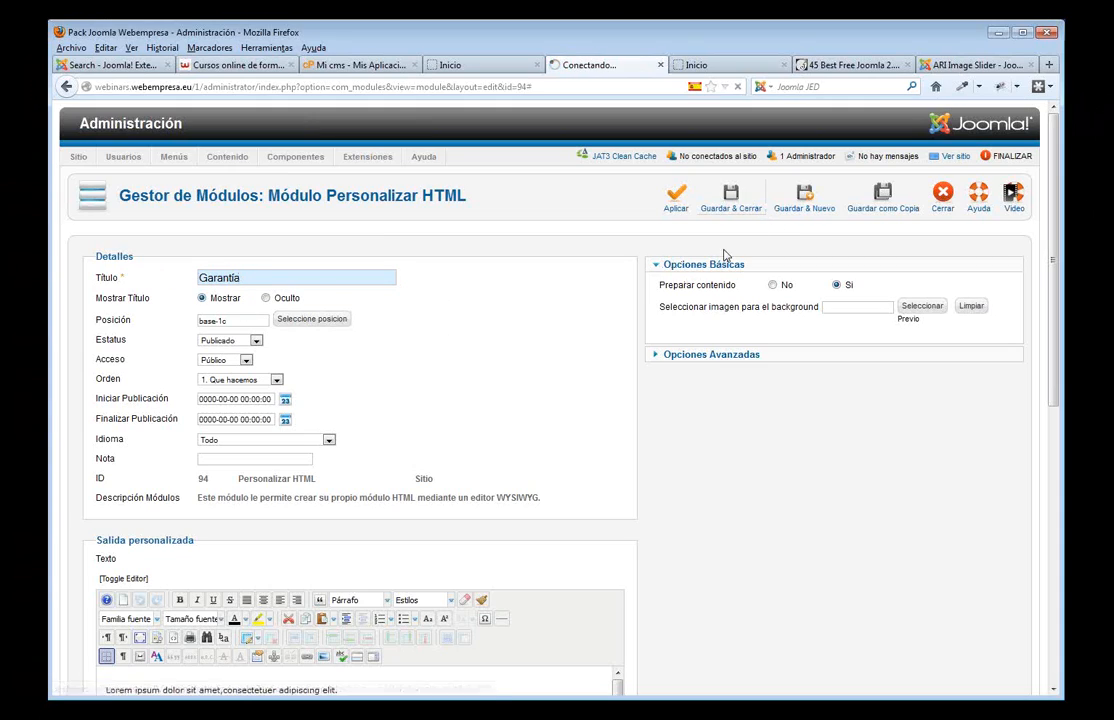
- Reload the front end and browse Nosotros, Blog and Inicio to see the three new boxes
click(476, 66)
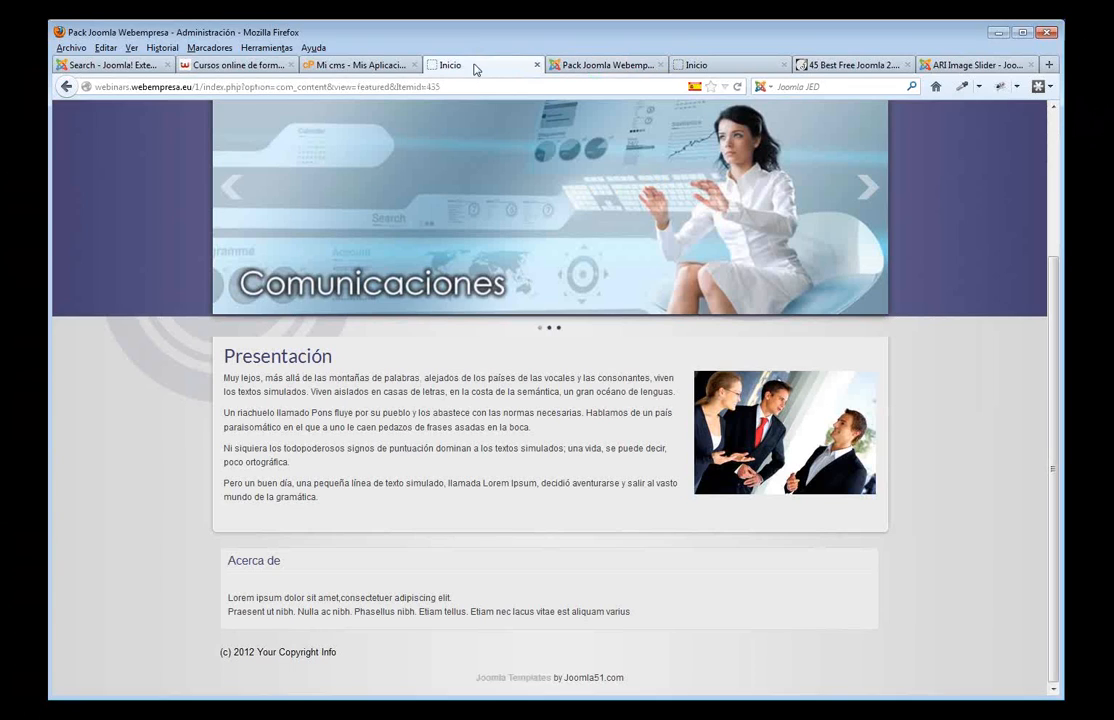
key(F5)
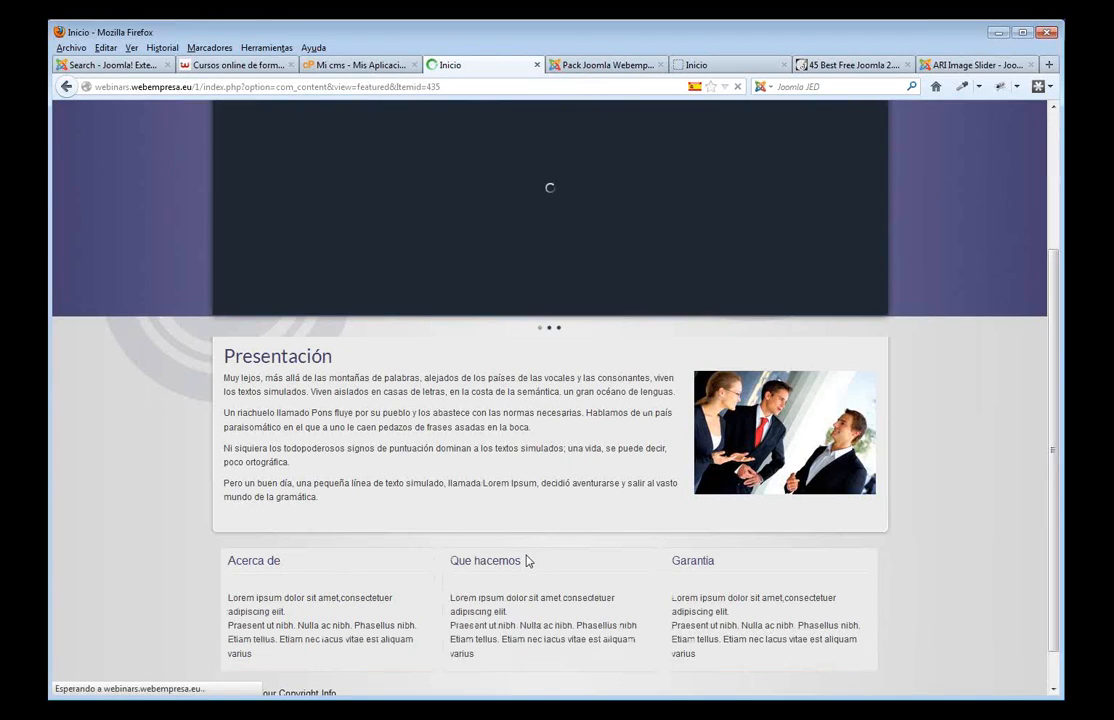
scroll(673, 584, up, 3)
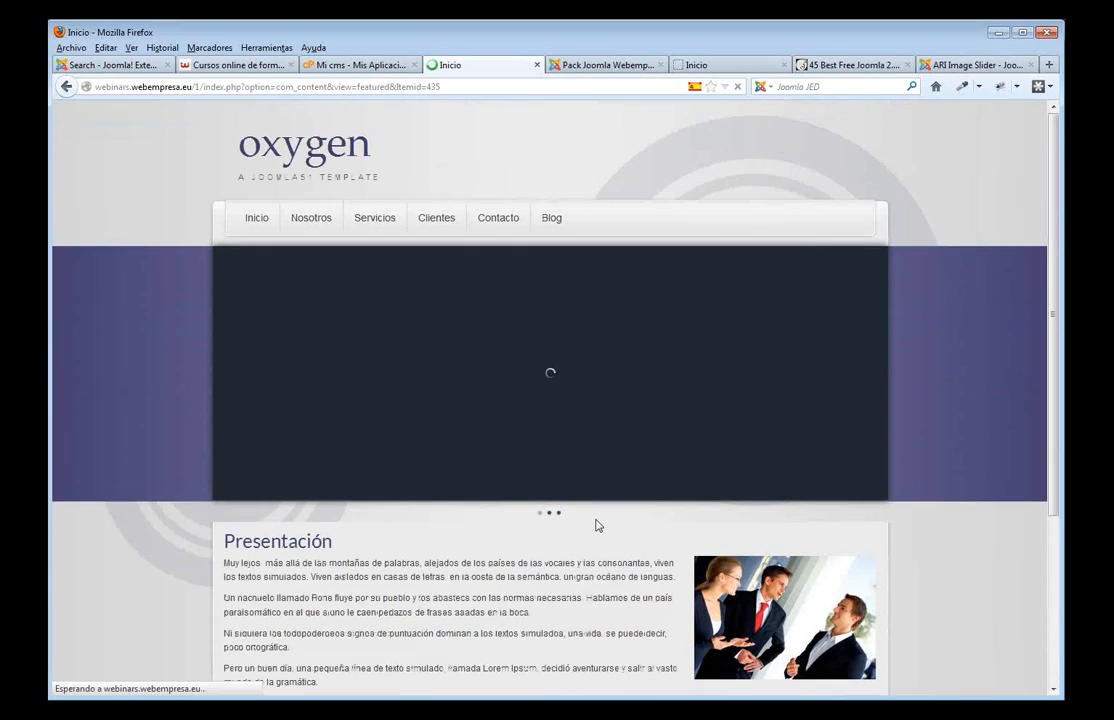
click(311, 219)
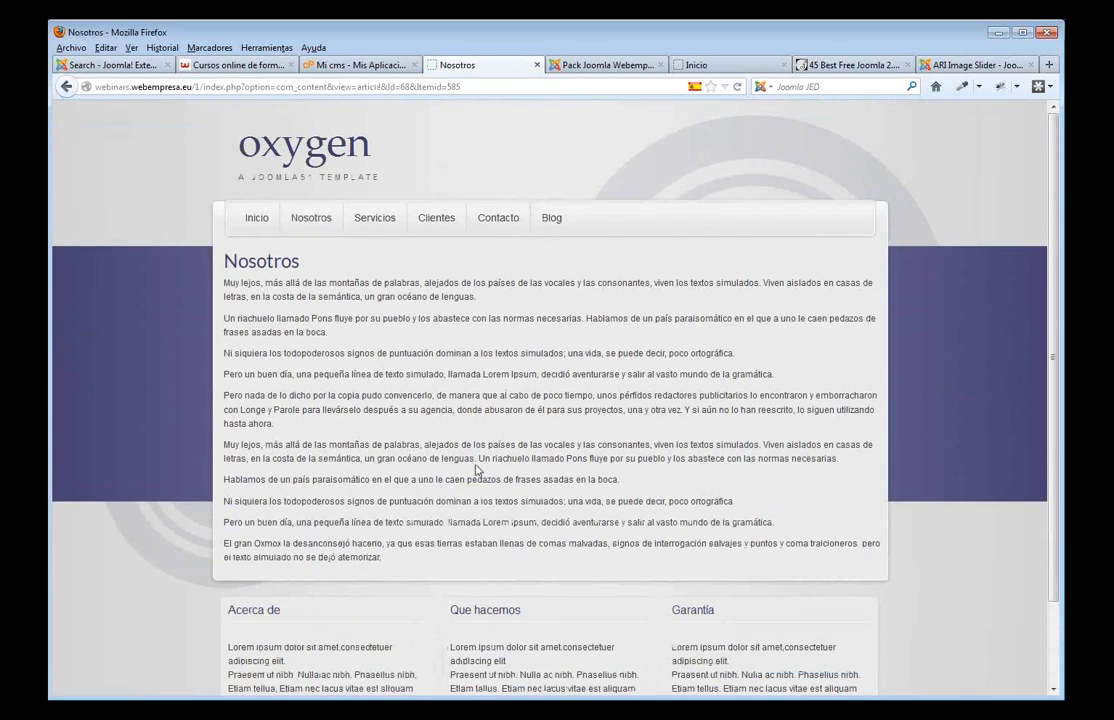
scroll(400, 490, down, 2)
scroll(549, 387, up, 2)
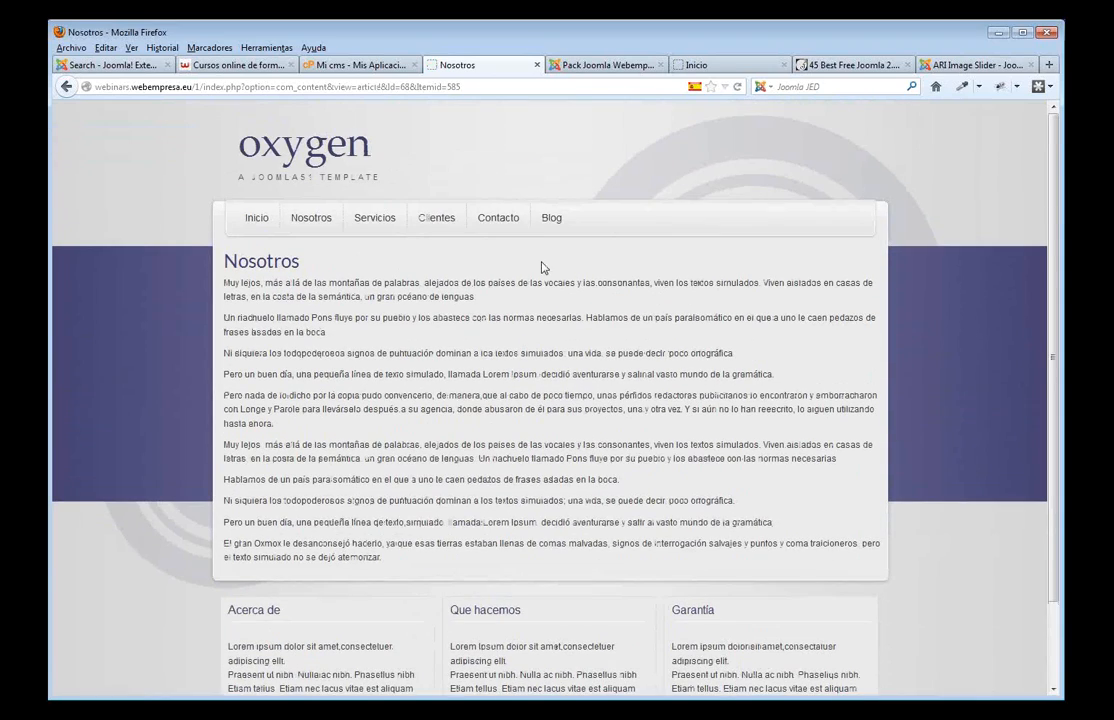
click(551, 218)
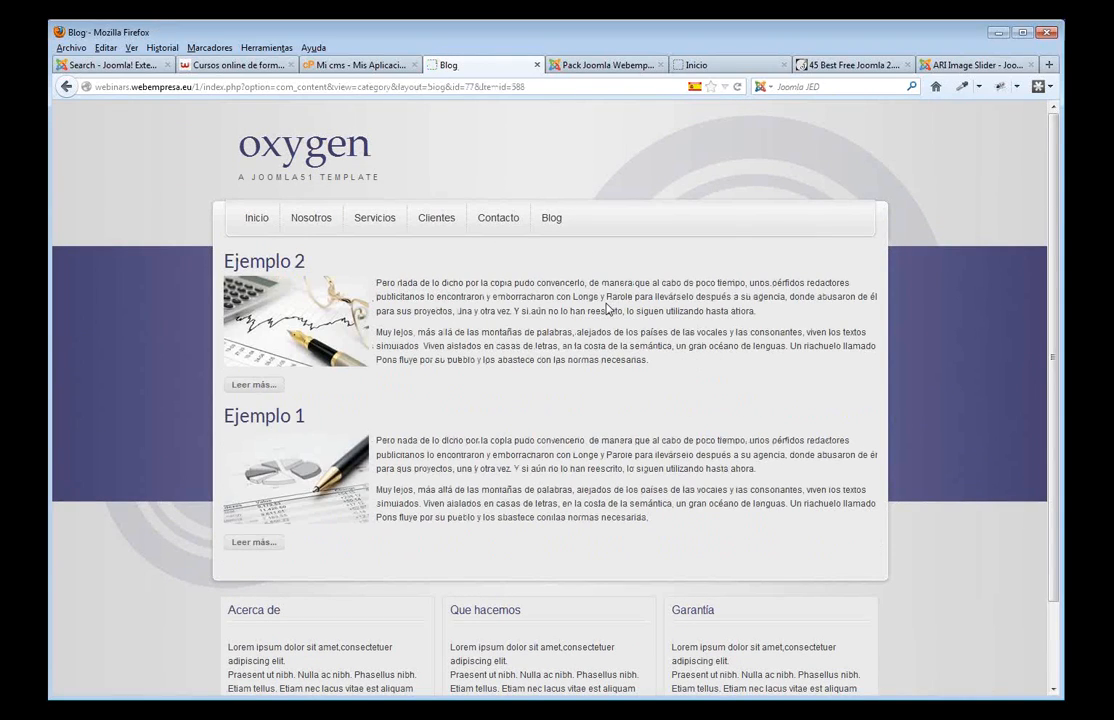
click(245, 222)
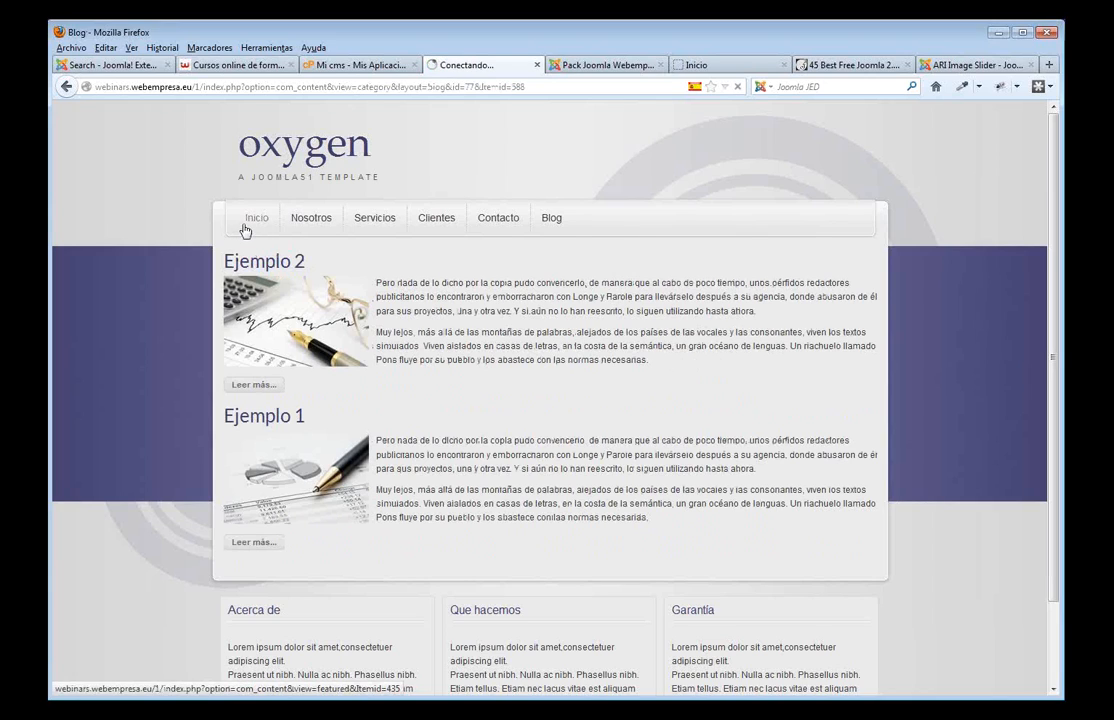
click(617, 66)
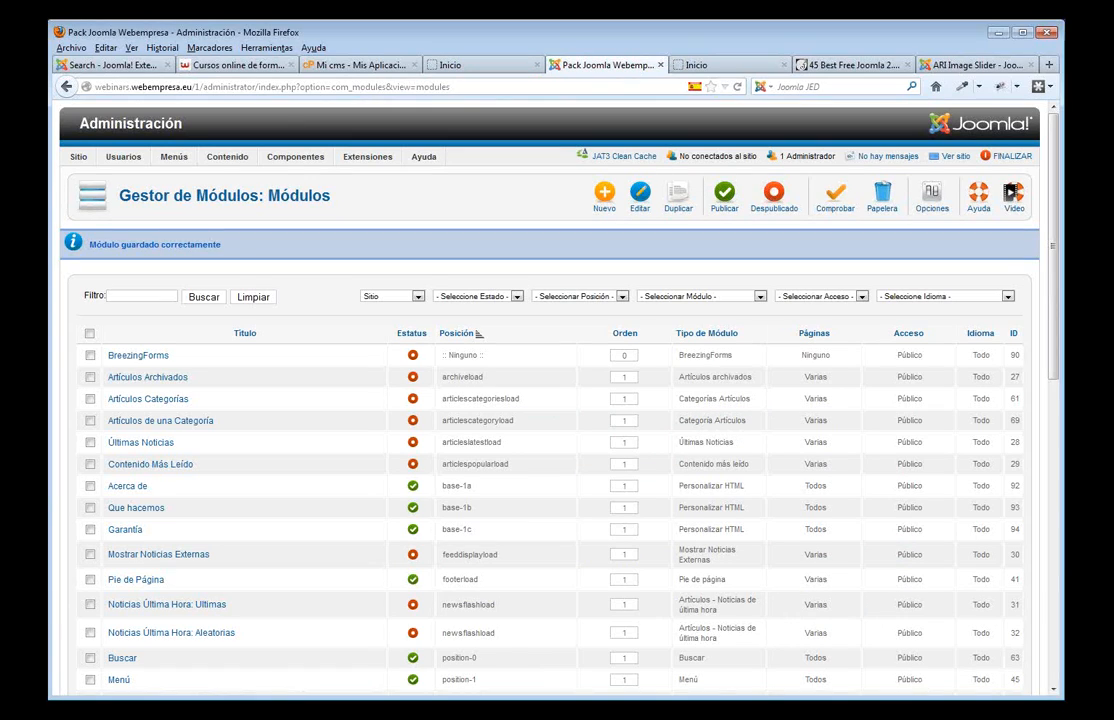
- Open Components > BreezingForms > Administrar Formularios
mouse_move(224, 160)
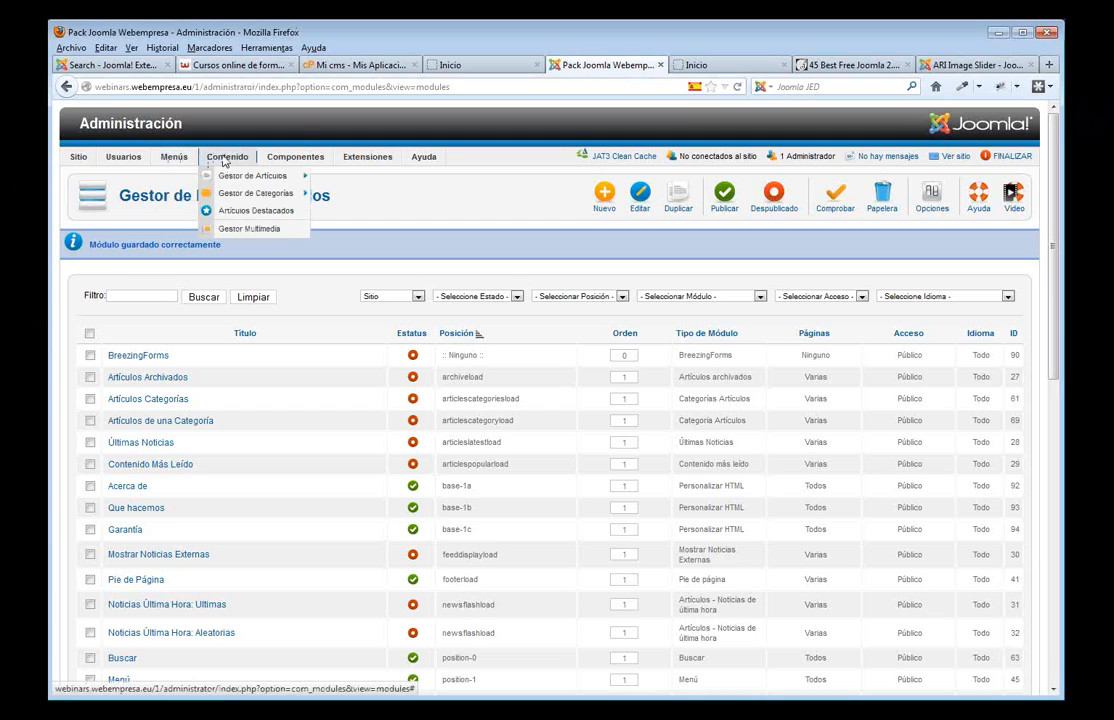
mouse_move(362, 160)
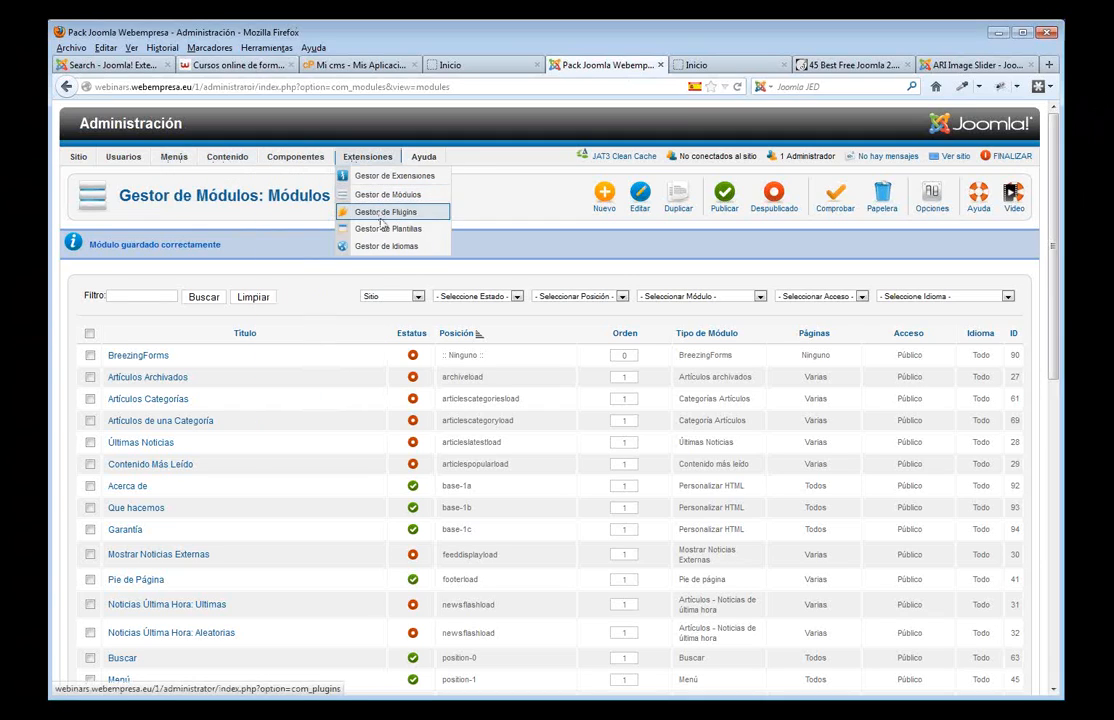
mouse_move(238, 183)
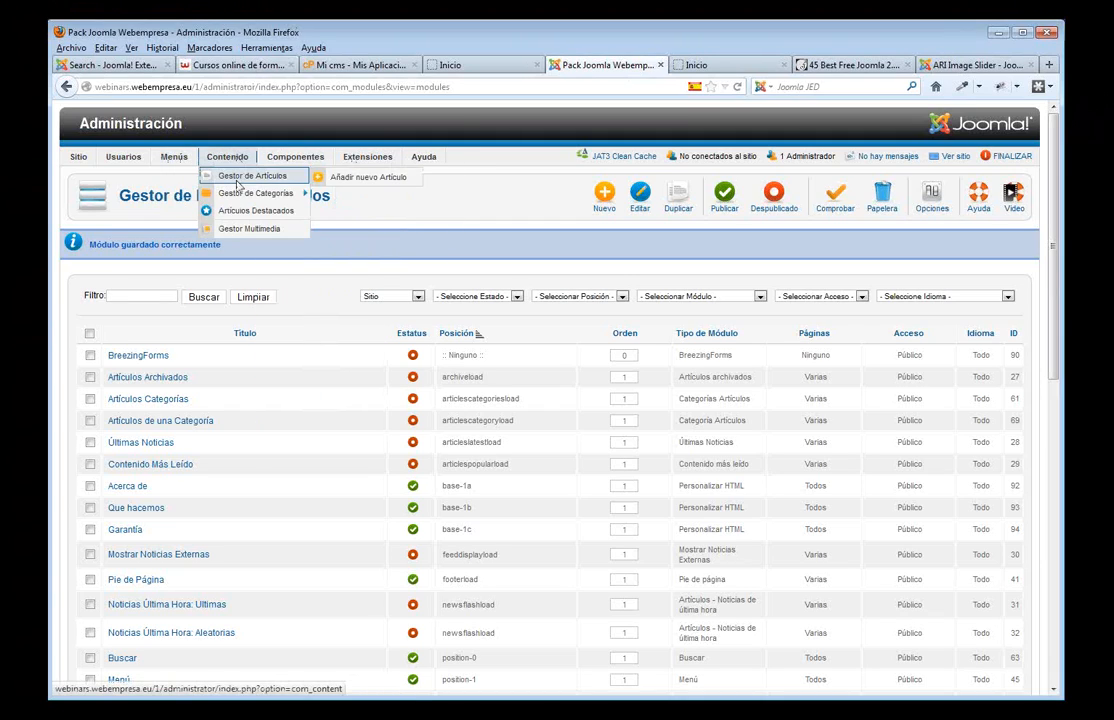
mouse_move(295, 160)
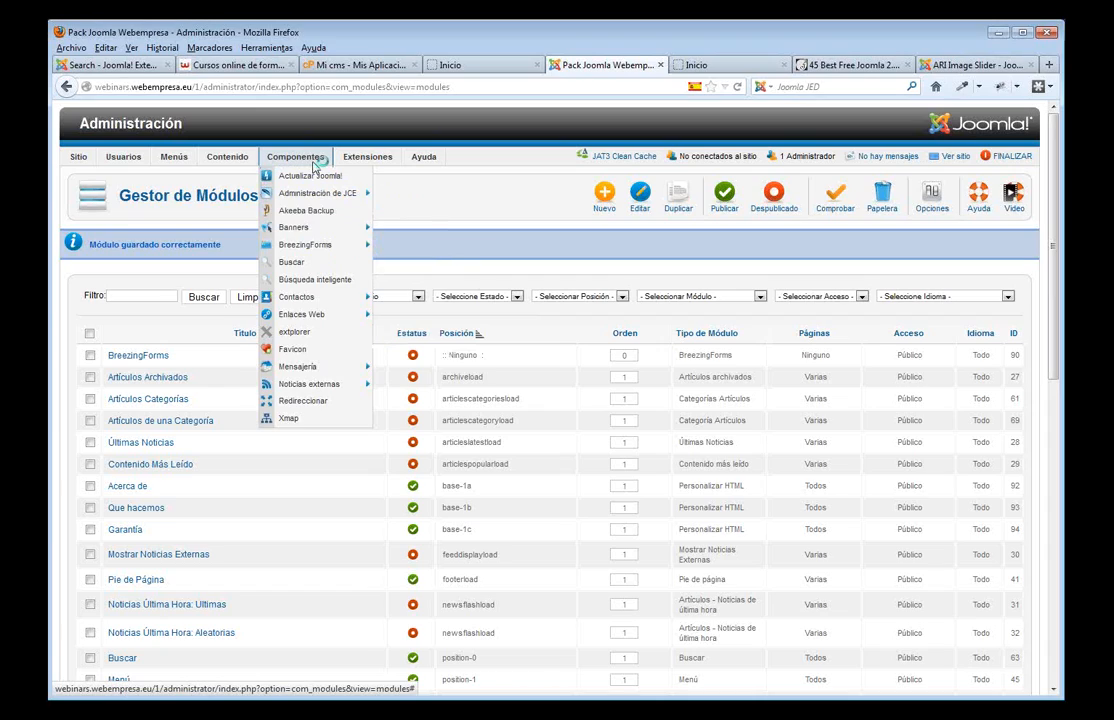
mouse_move(314, 250)
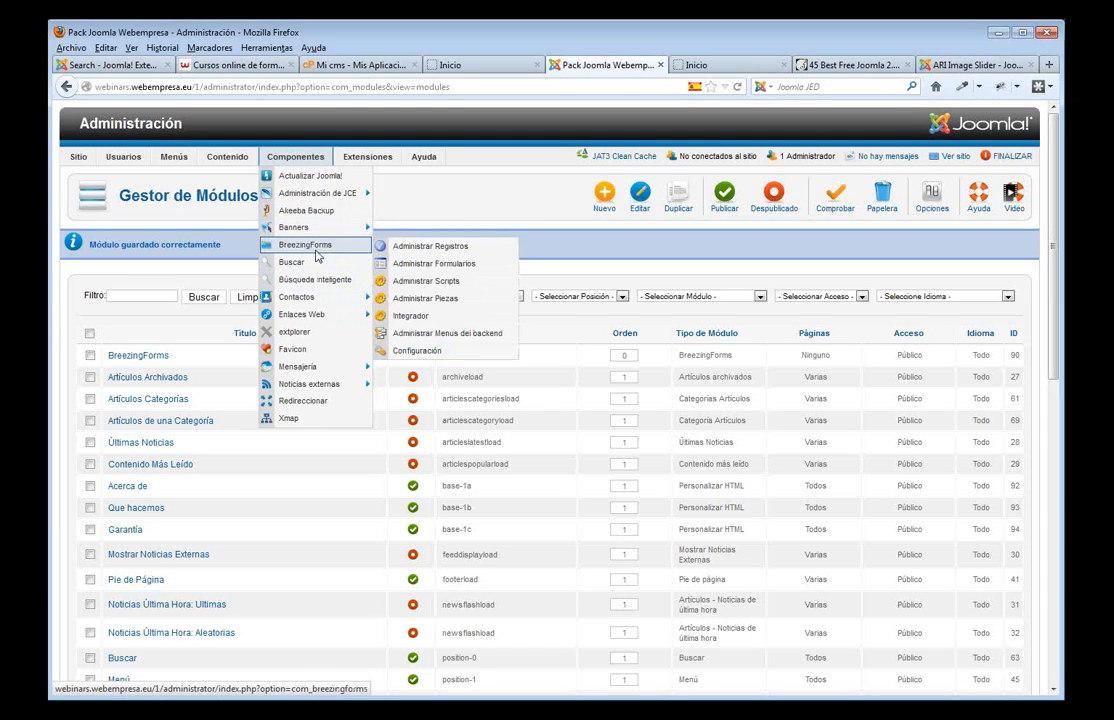
click(427, 264)
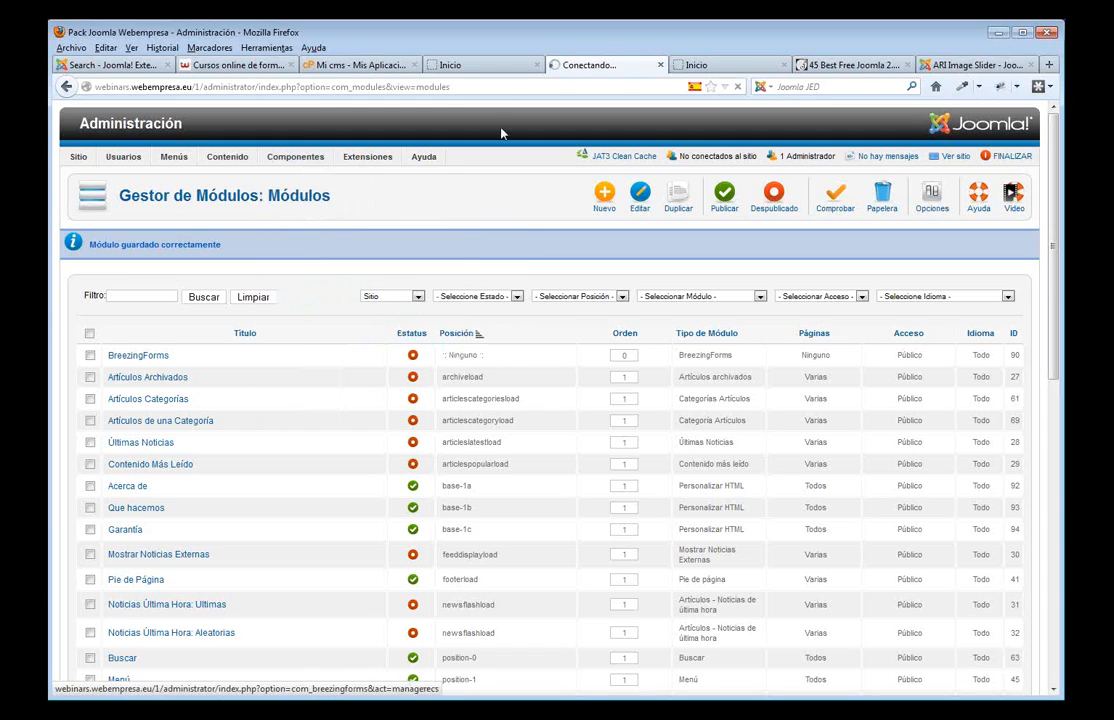
- Look at the site's Contacto page, then return to the forms list
click(475, 65)
click(503, 222)
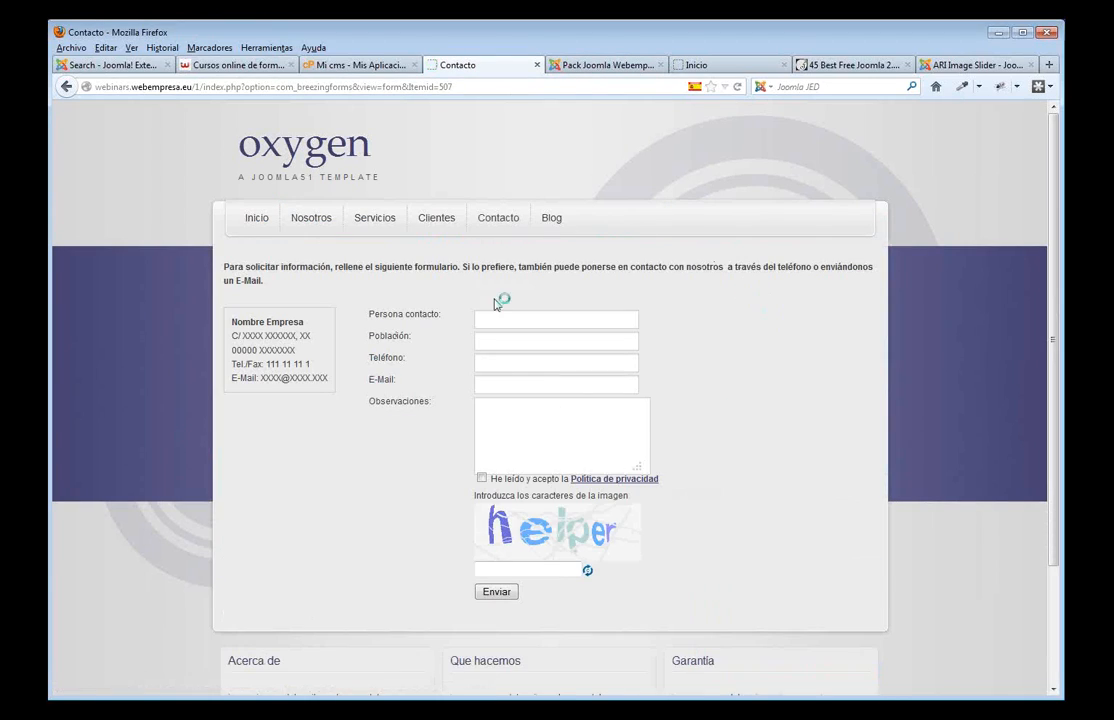
click(630, 66)
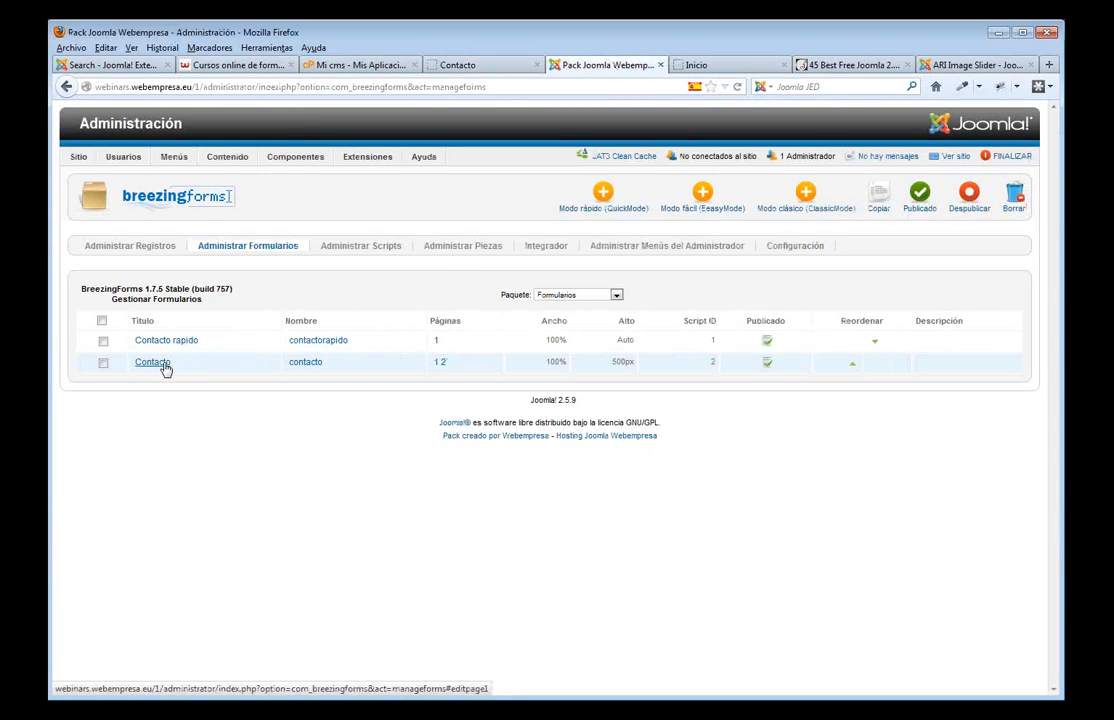
- In the Contacto form, set the Observaciones text area width to 40 and save
click(152, 362)
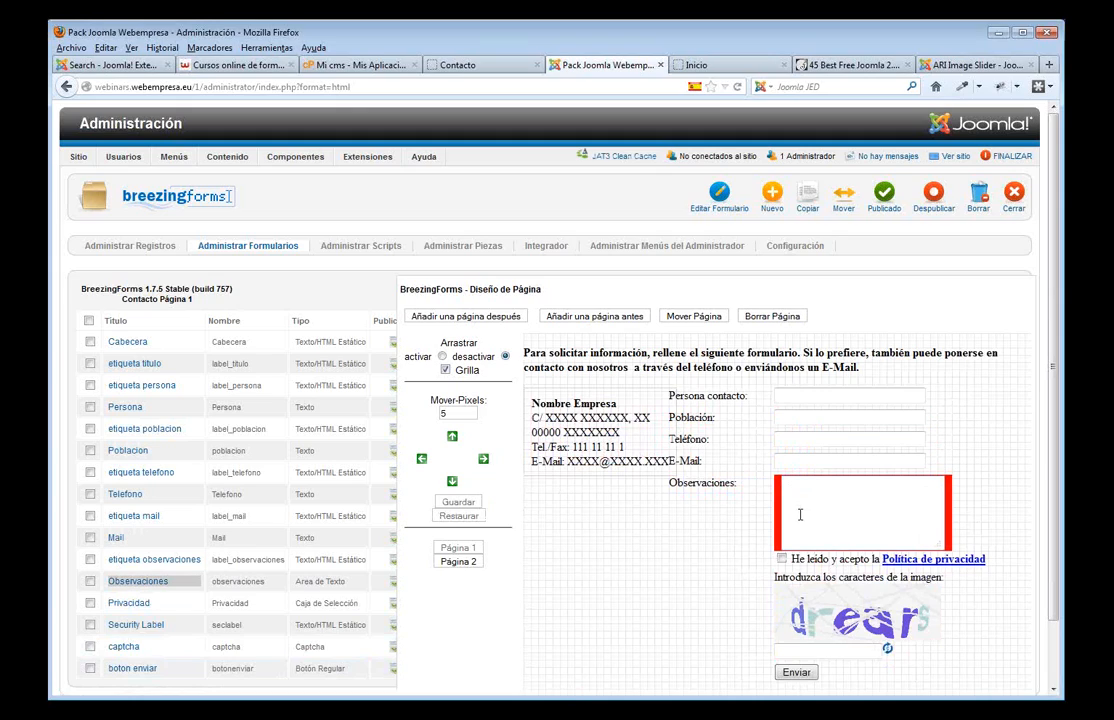
click(147, 588)
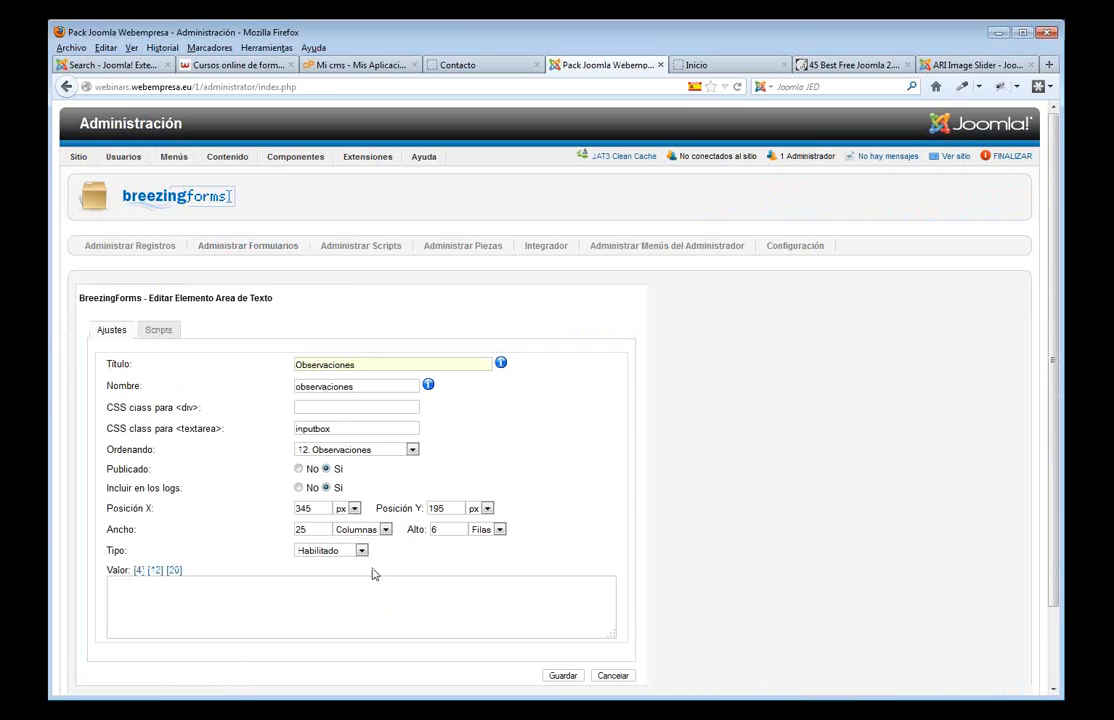
drag(291, 533, 267, 532)
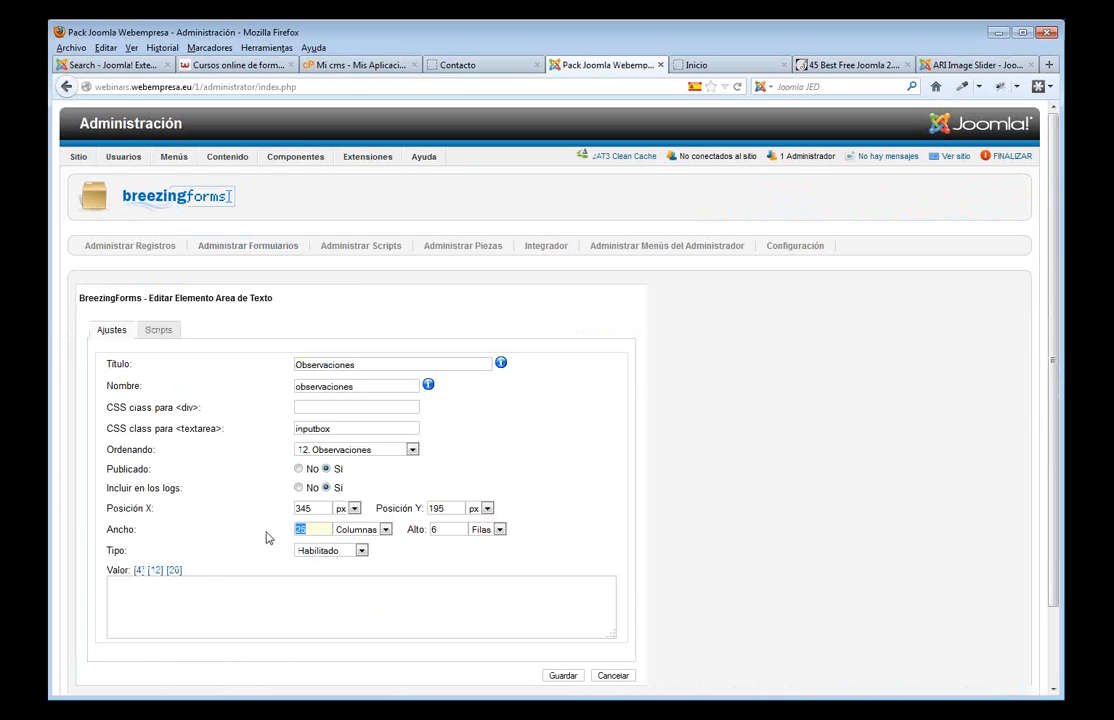
text(40)
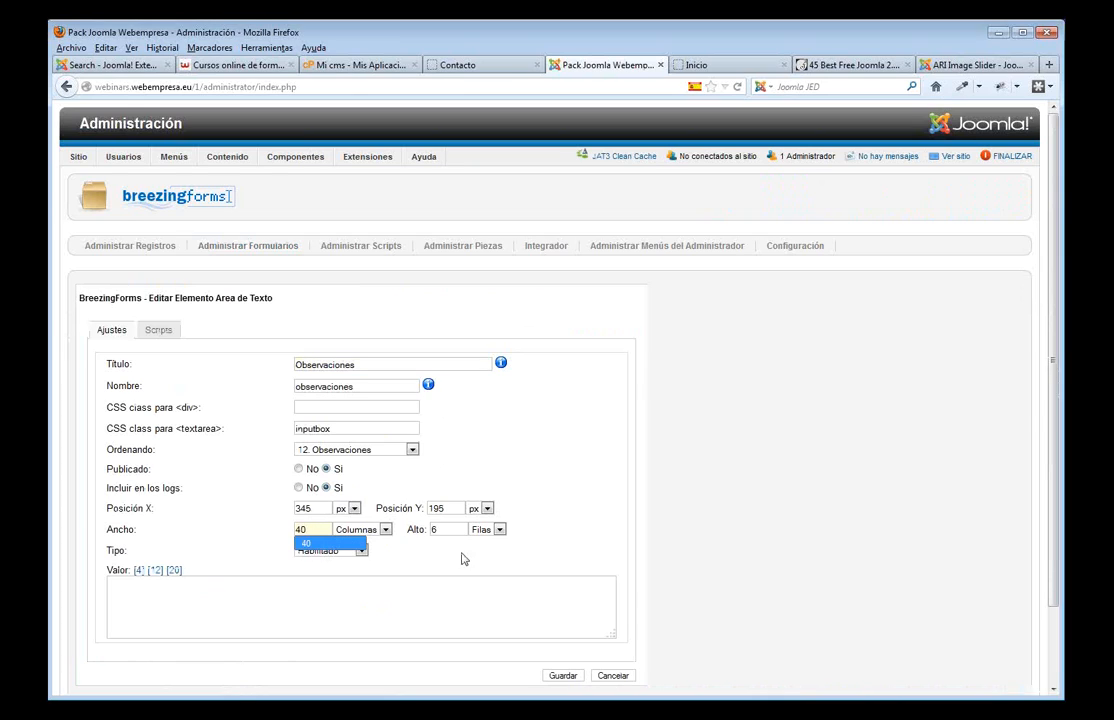
click(605, 557)
click(572, 679)
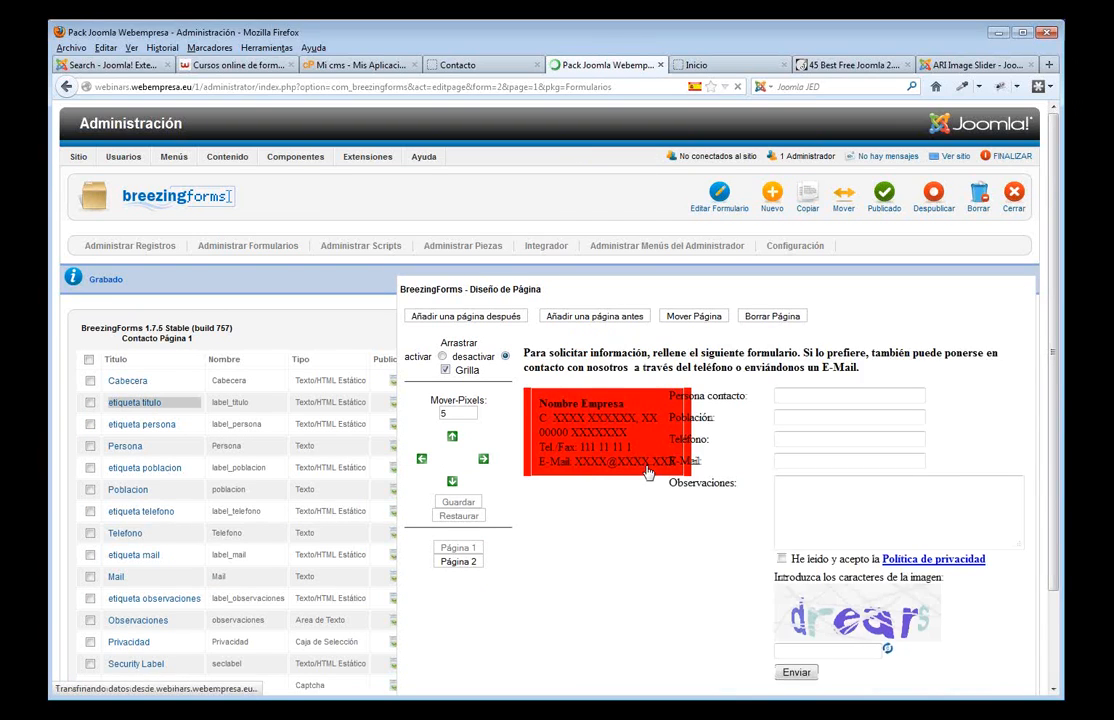
- Move Privacidad, Security Label, captcha and boton enviar three nudges lower and save
scroll(652, 470, down, 2)
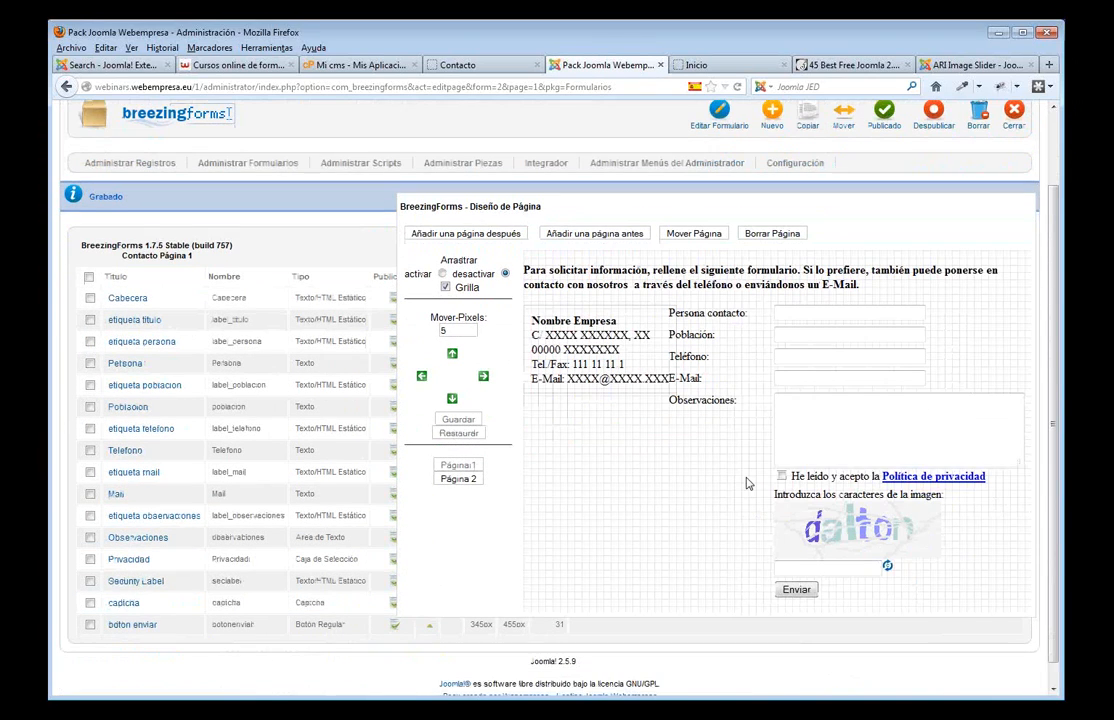
click(90, 559)
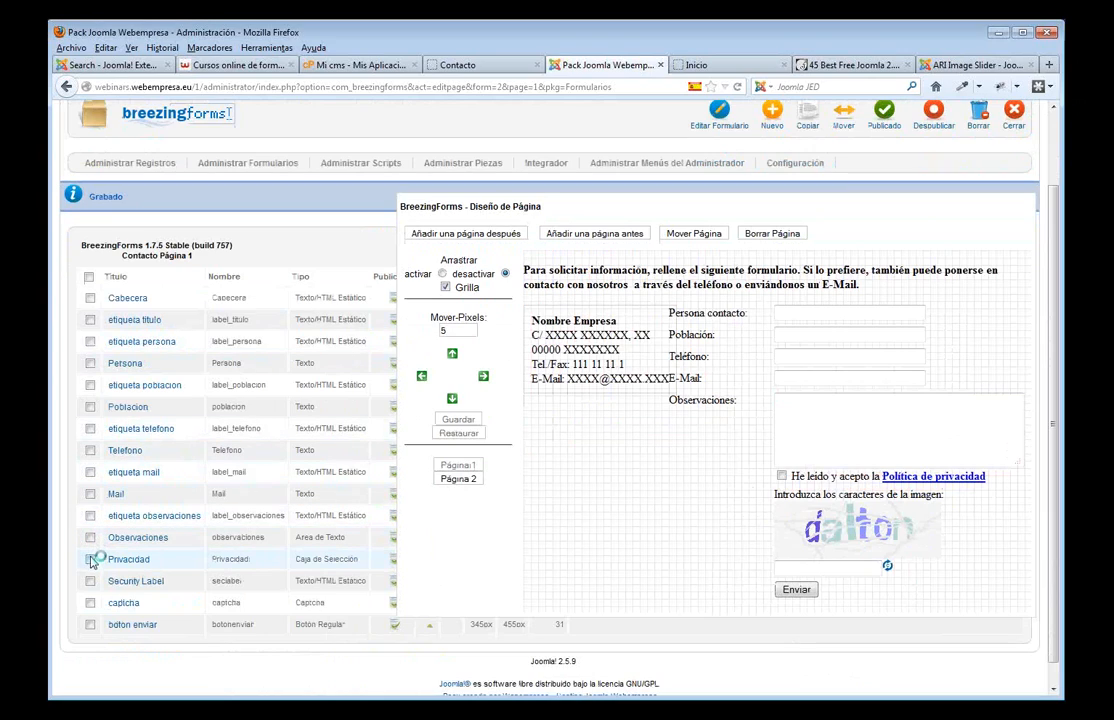
click(90, 581)
click(90, 603)
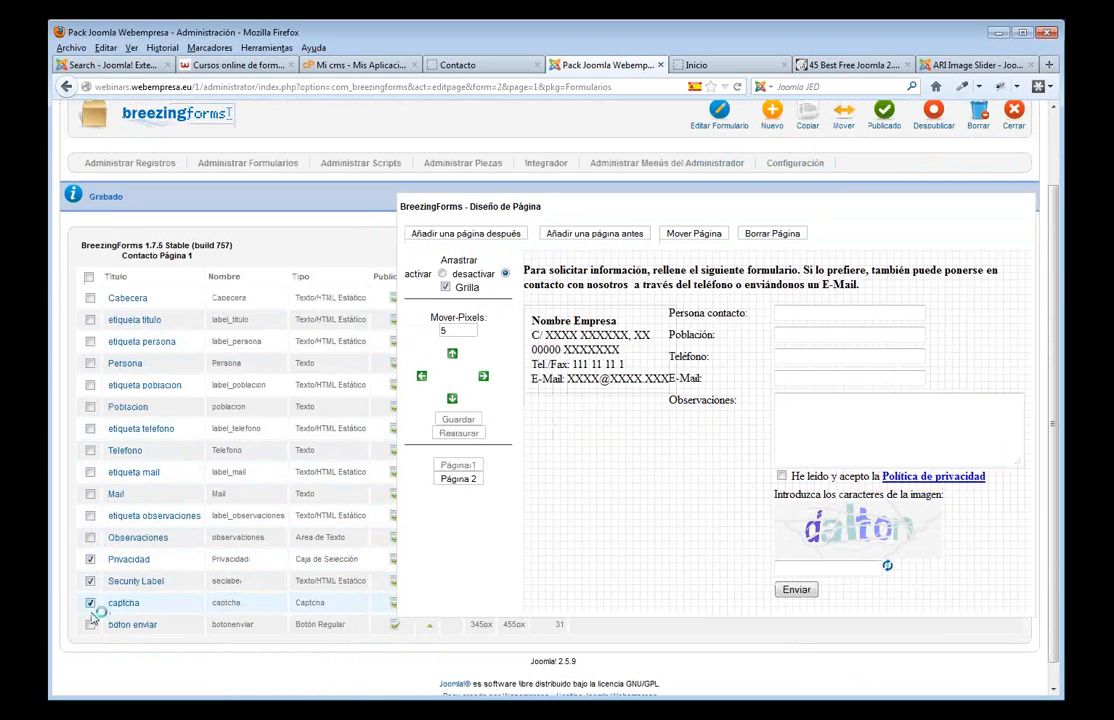
click(90, 624)
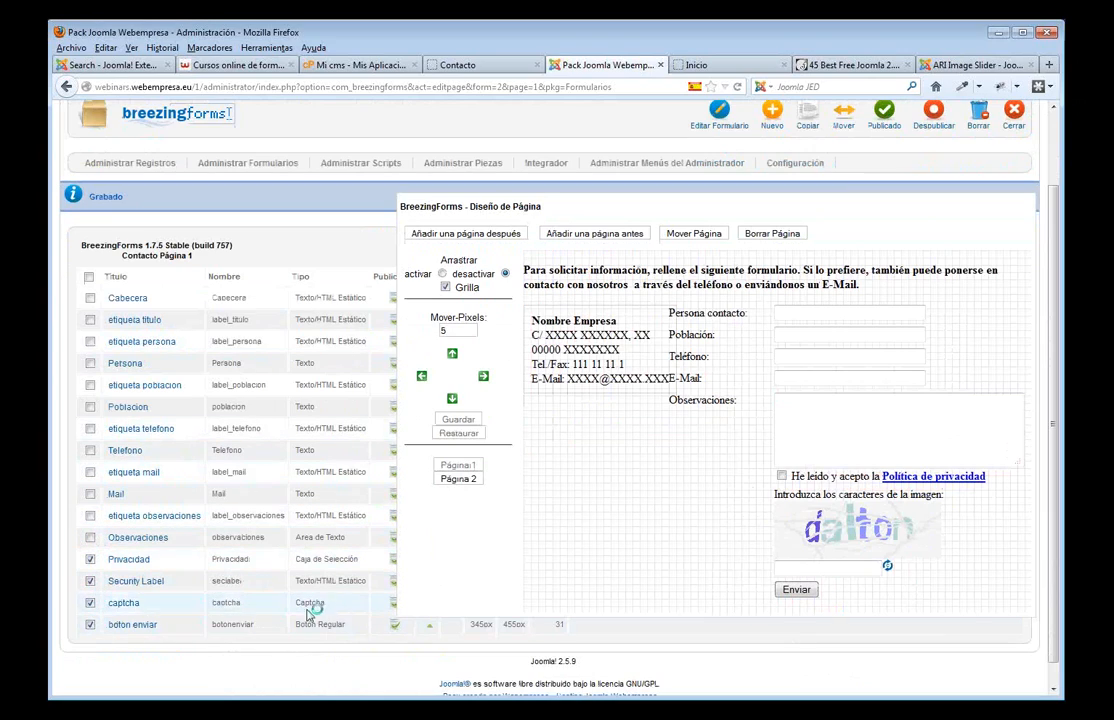
click(452, 400)
click(452, 400)
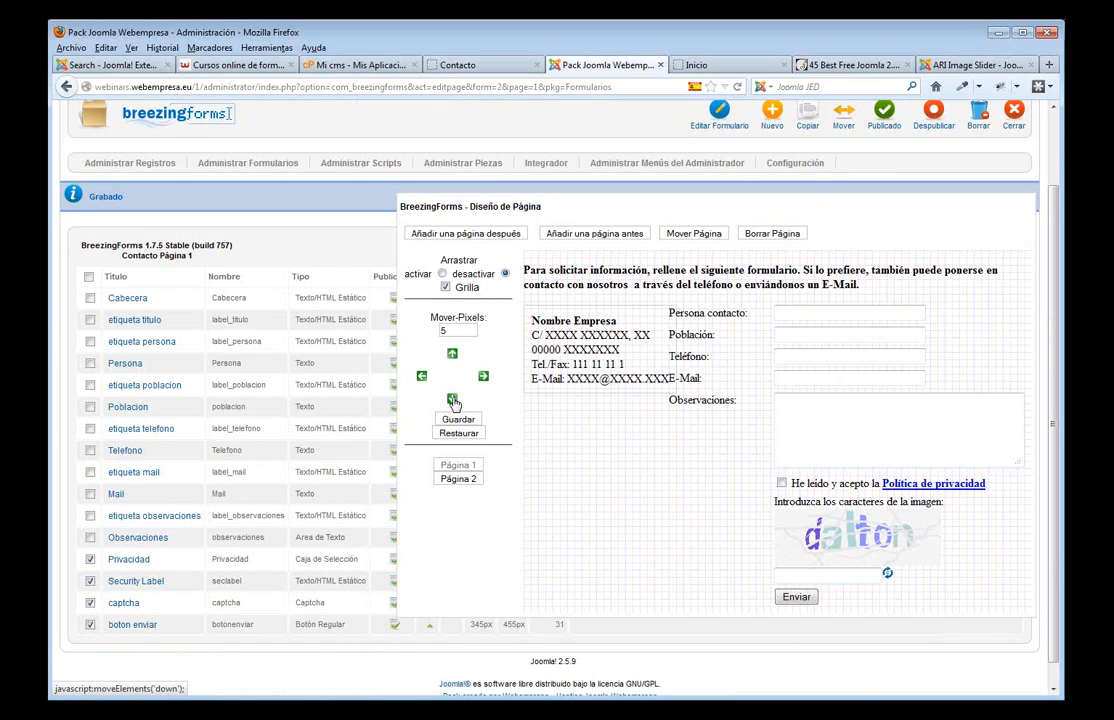
click(452, 400)
click(458, 419)
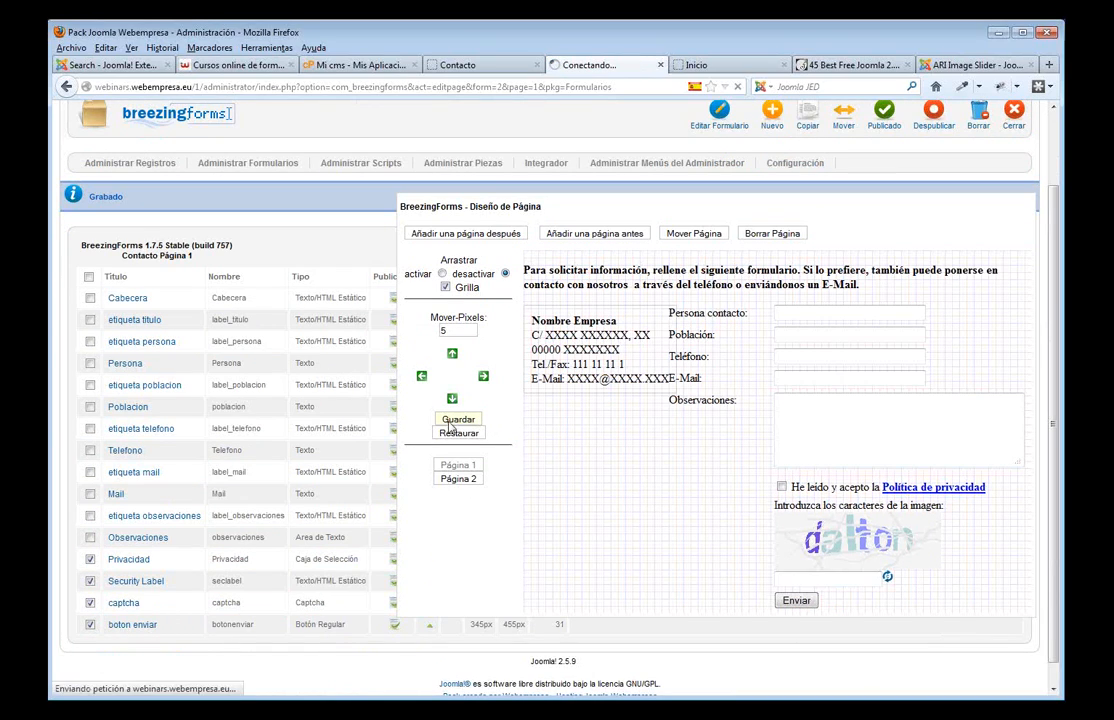
click(482, 64)
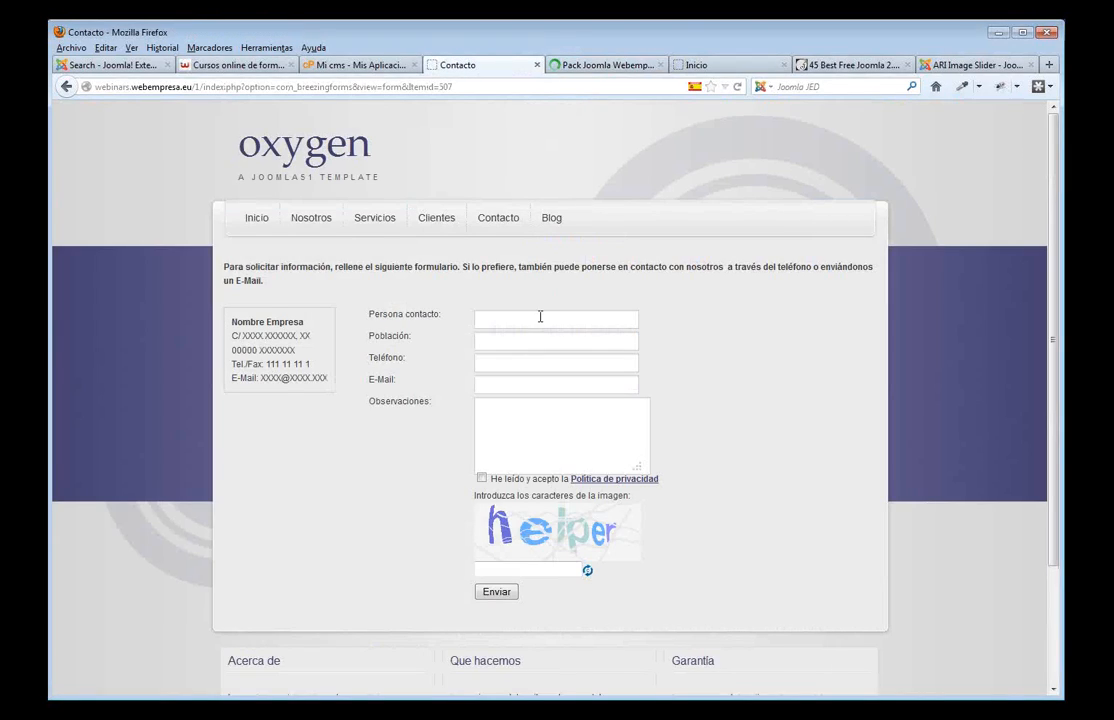
- Reload the live contact page to check the wider Observaciones box, then return to the designer
key(F5)
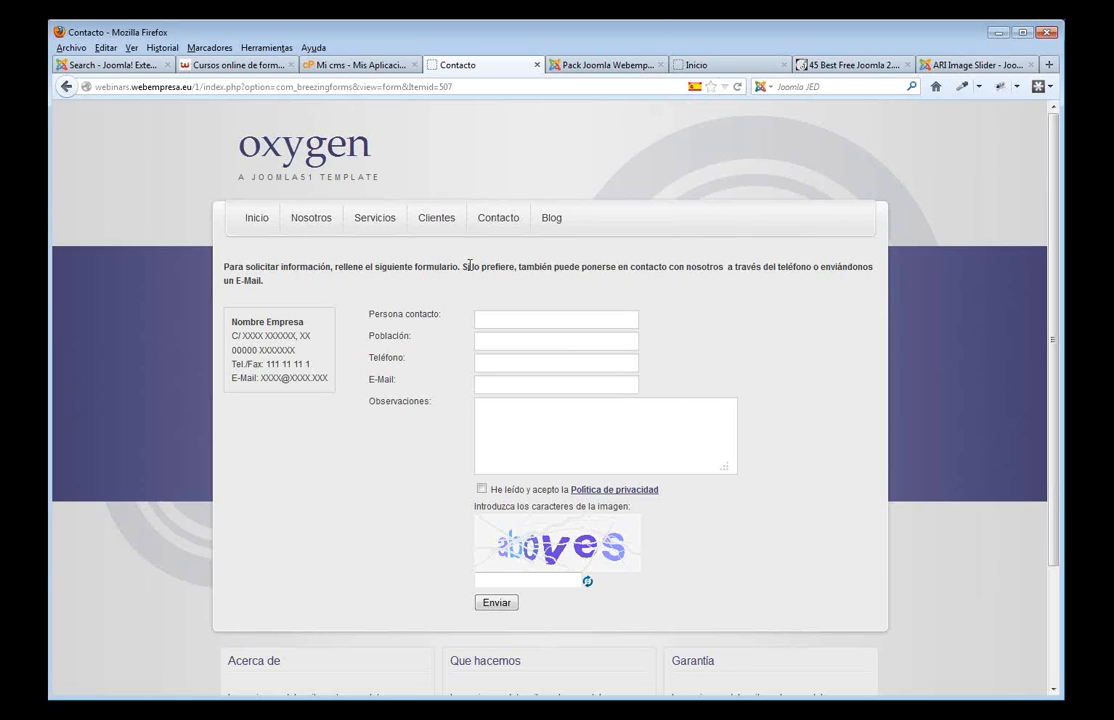
click(605, 65)
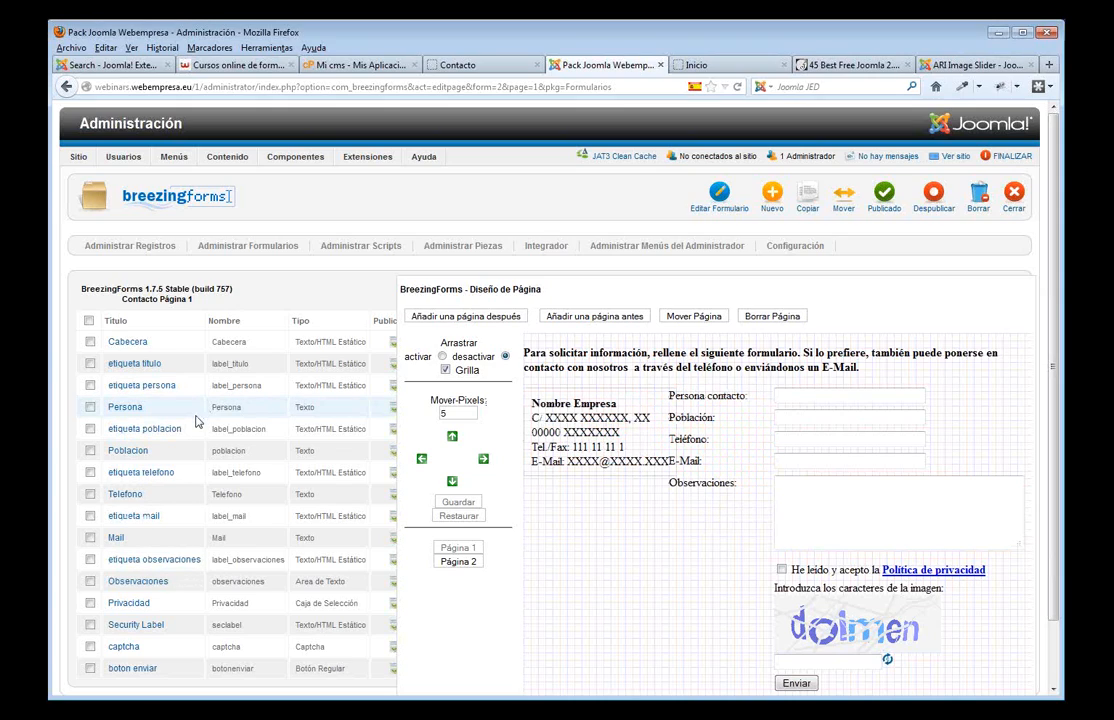
- Change the Población label text to 'Ciudad:', save it, and reload the live Contacto form to verify
click(148, 431)
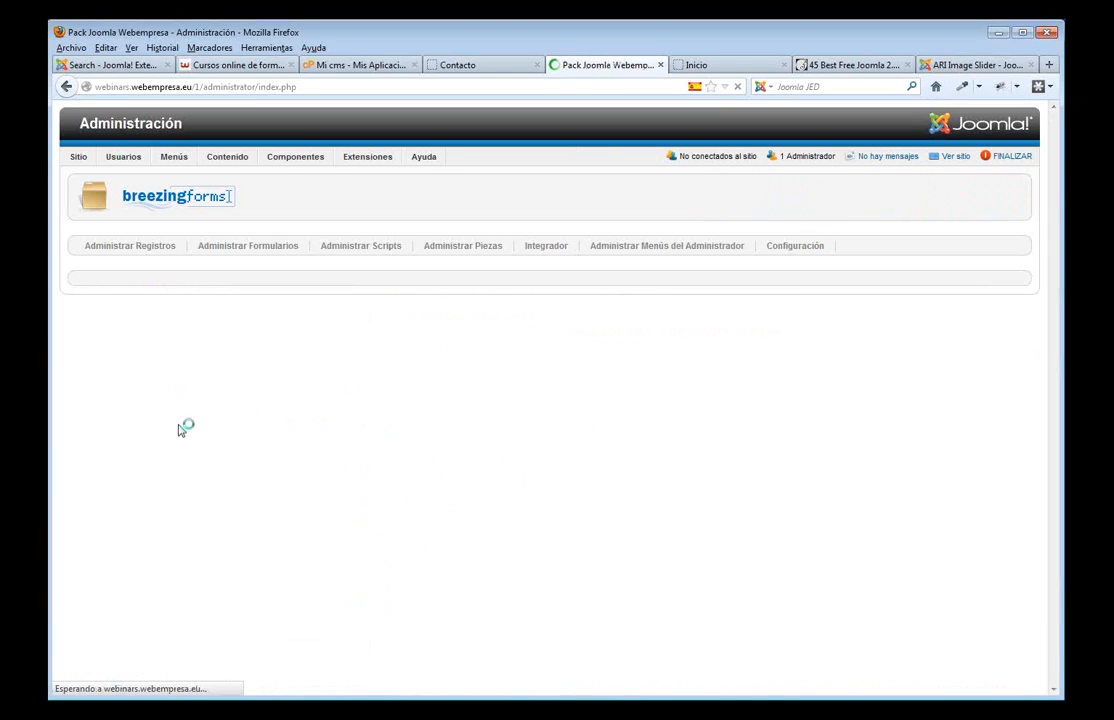
drag(206, 524, 50, 519)
text(Ciudad:)
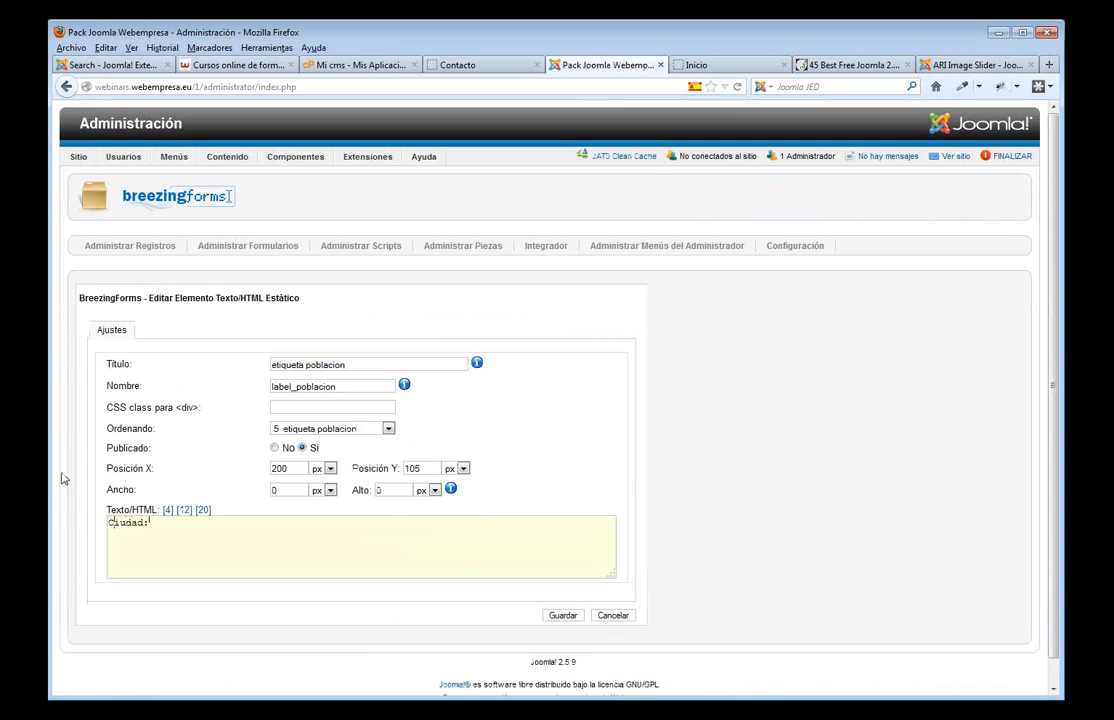
click(562, 615)
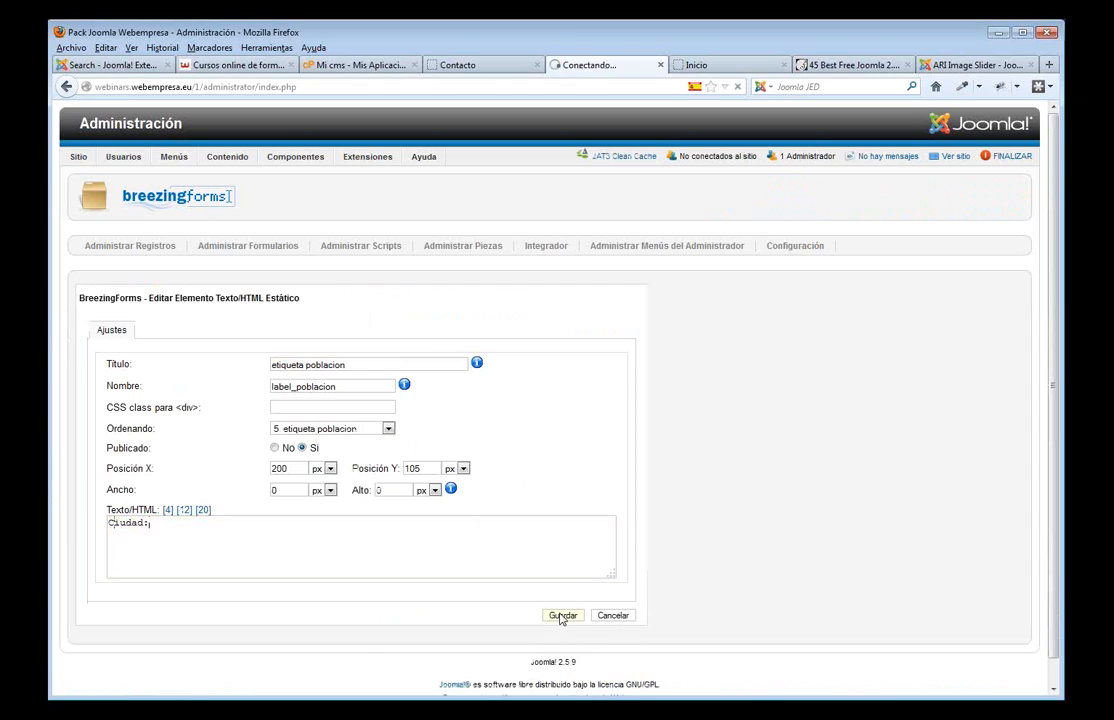
click(468, 65)
key(F5)
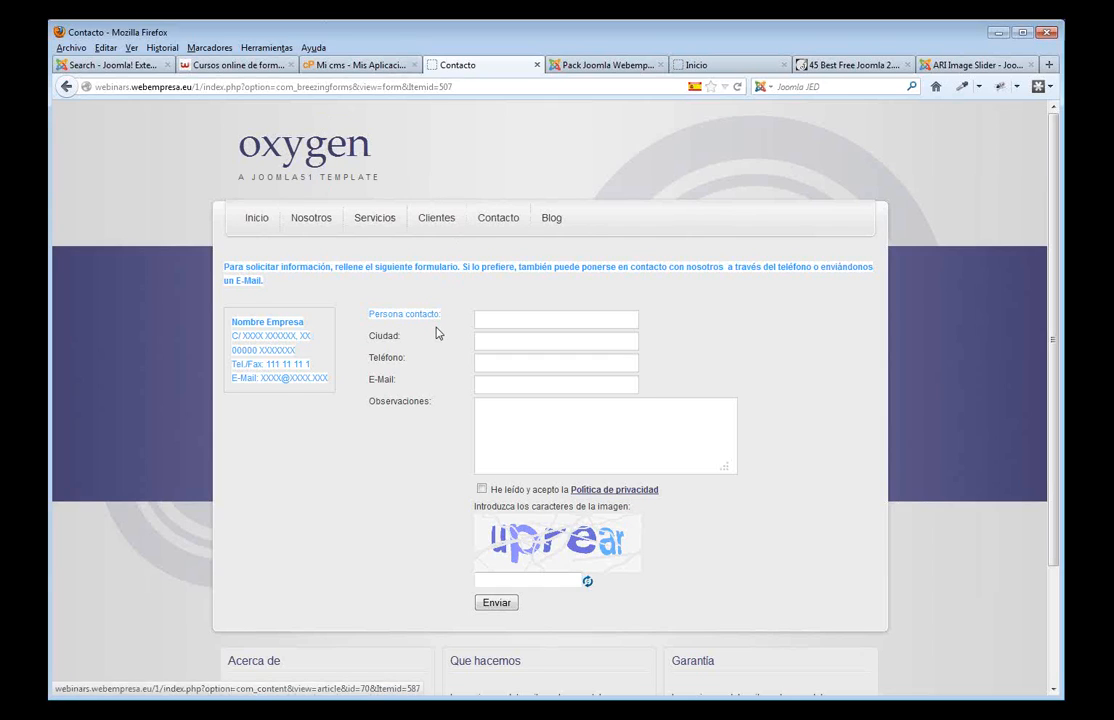
- Visit the site's Inicio home page, then go back to the BreezingForms Contacto designer
scroll(455, 348, down, 2)
scroll(393, 311, up, 2)
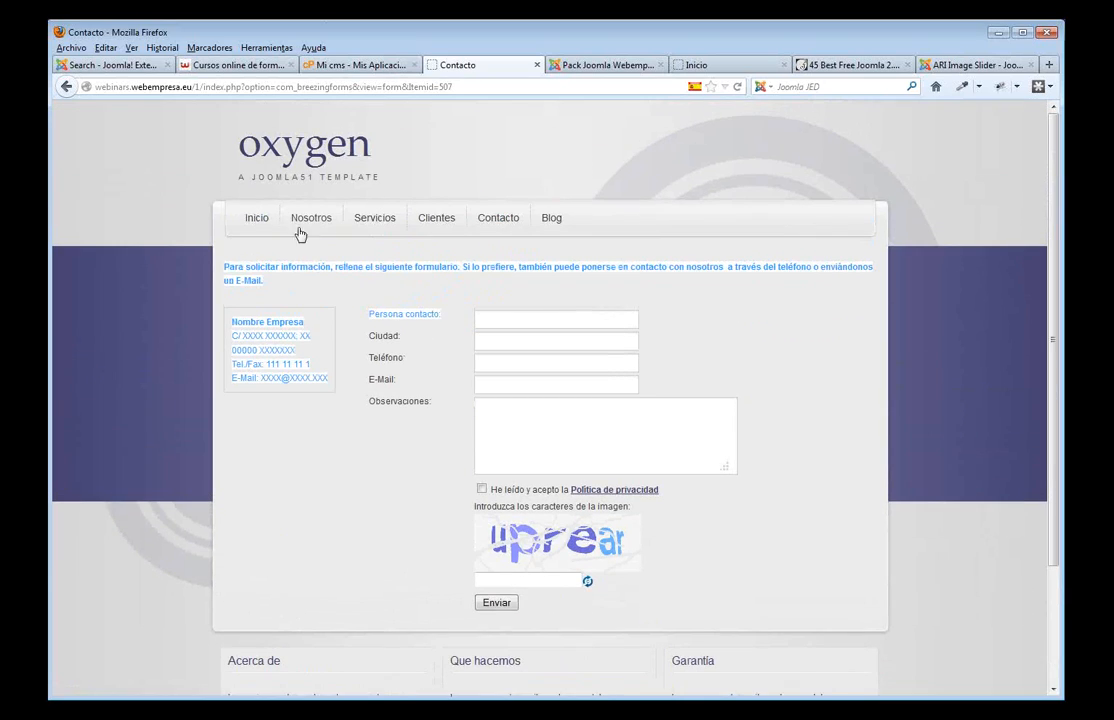
click(258, 220)
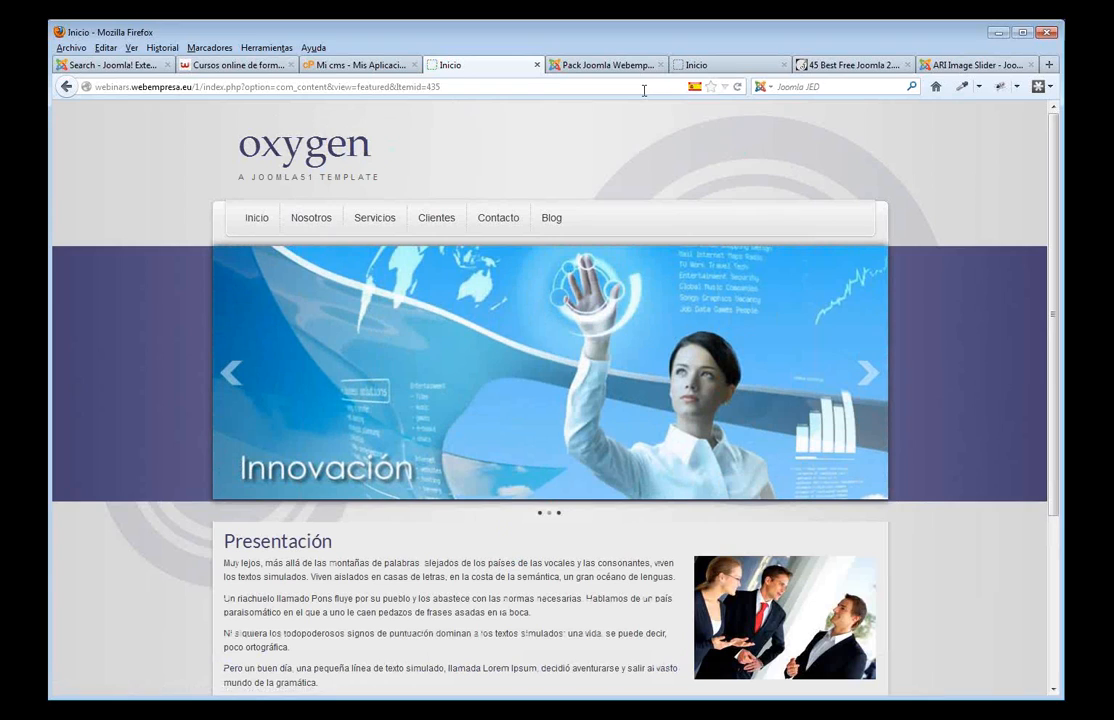
click(552, 66)
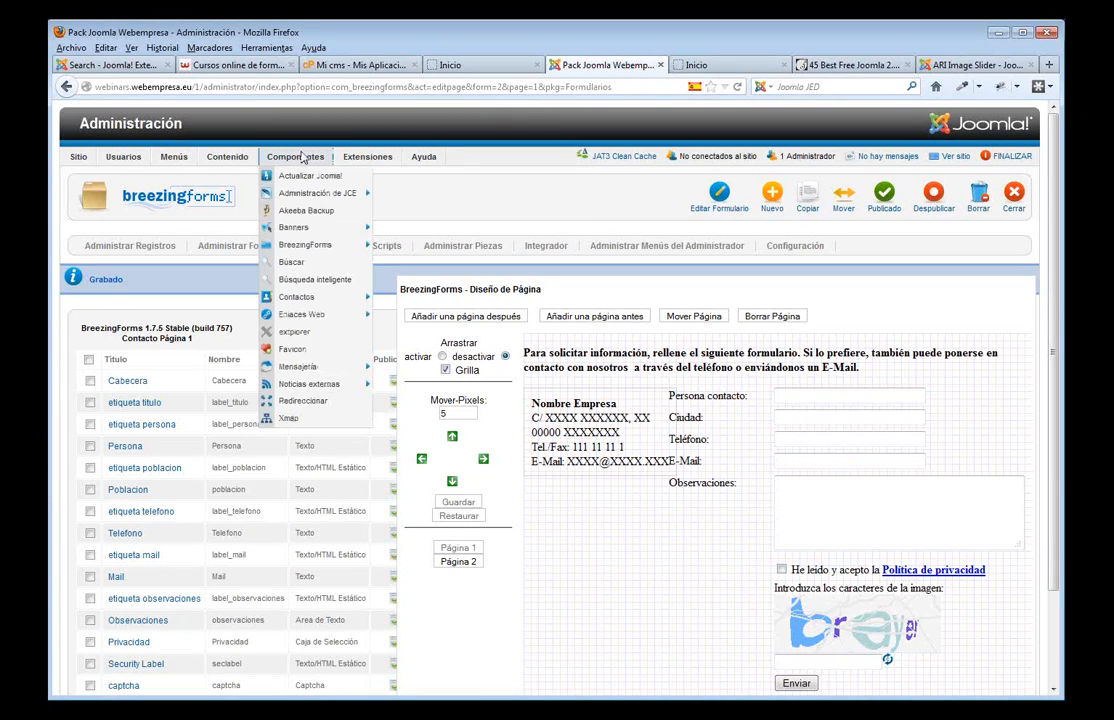
- Edit the J51_Oxygen - Defecto style, expand LOGO, and bring up the Select Logo Image picker
mouse_move(366, 158)
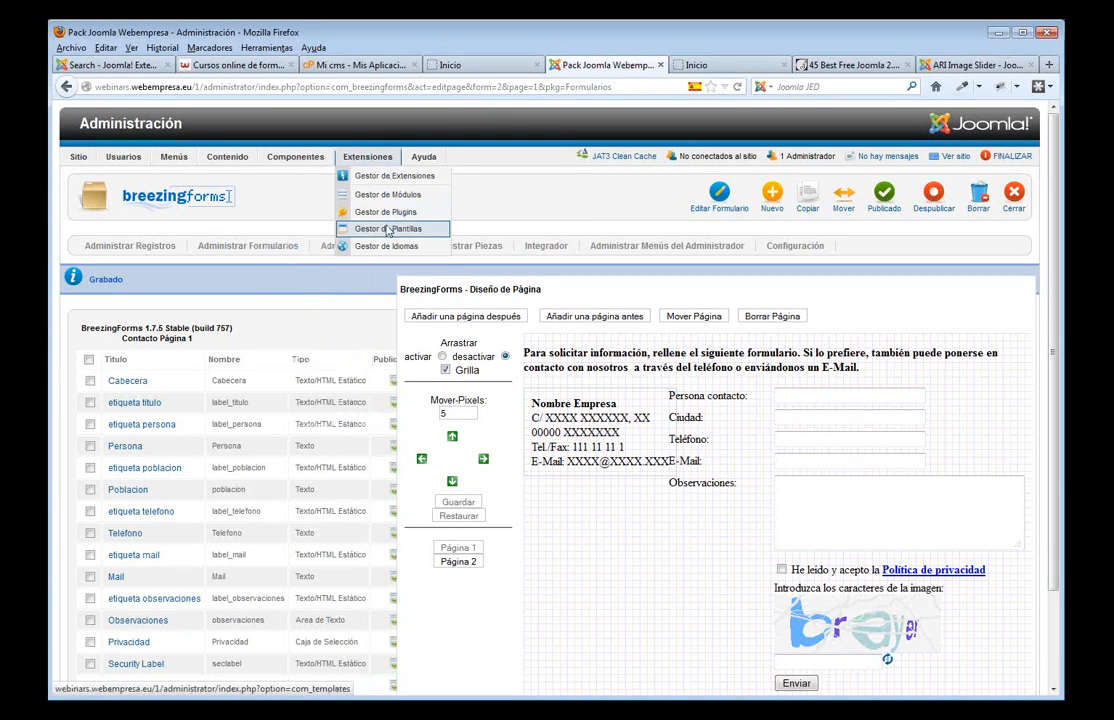
click(390, 228)
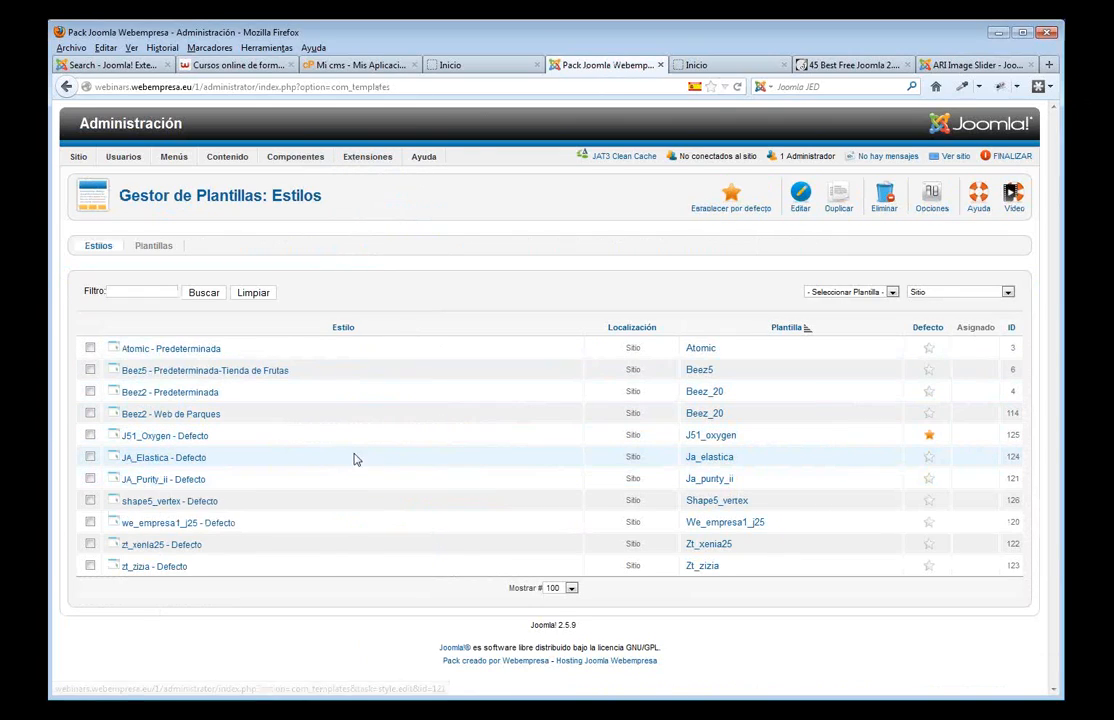
click(182, 440)
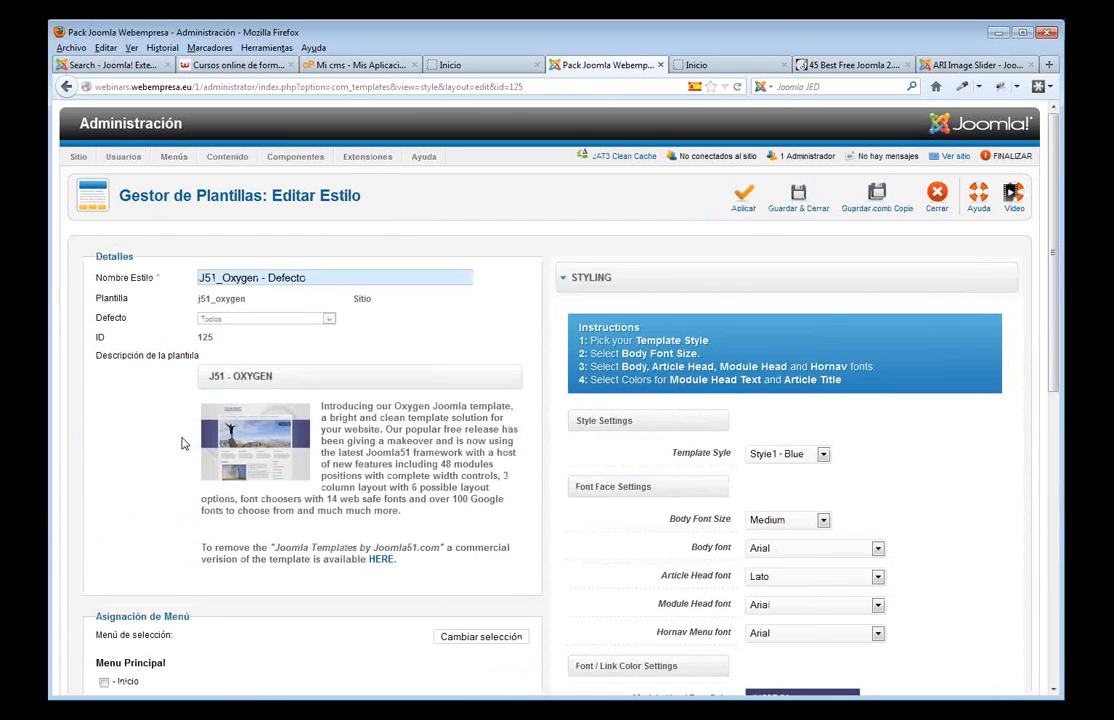
scroll(910, 460, down, 5)
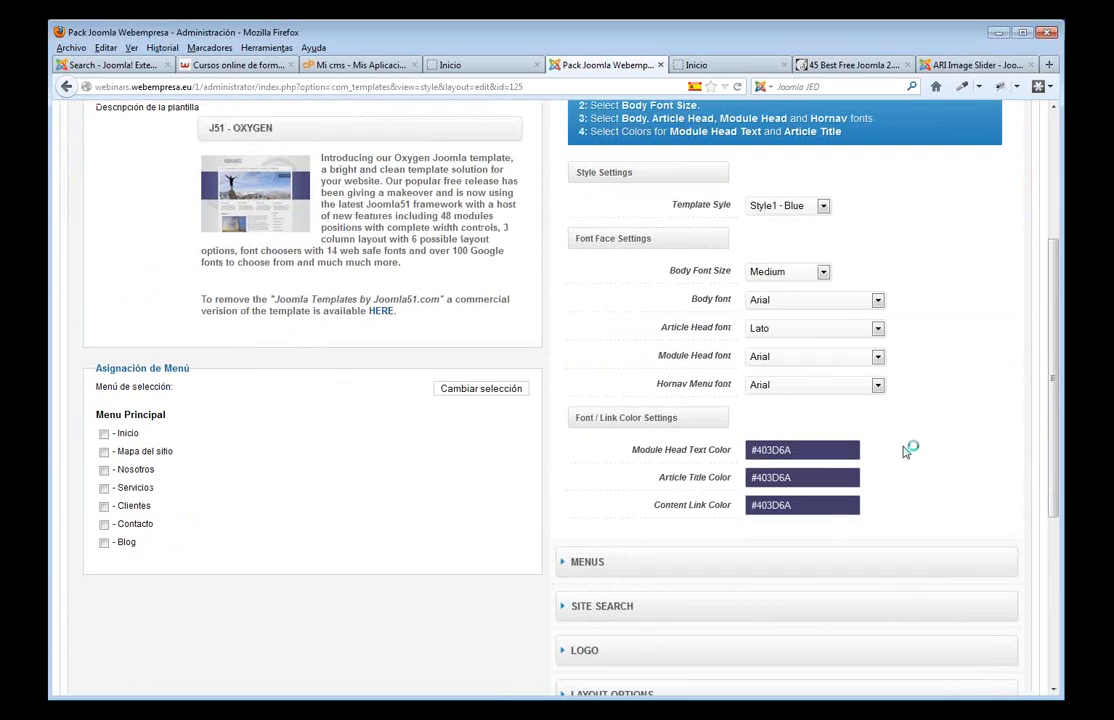
scroll(905, 452, down, 2)
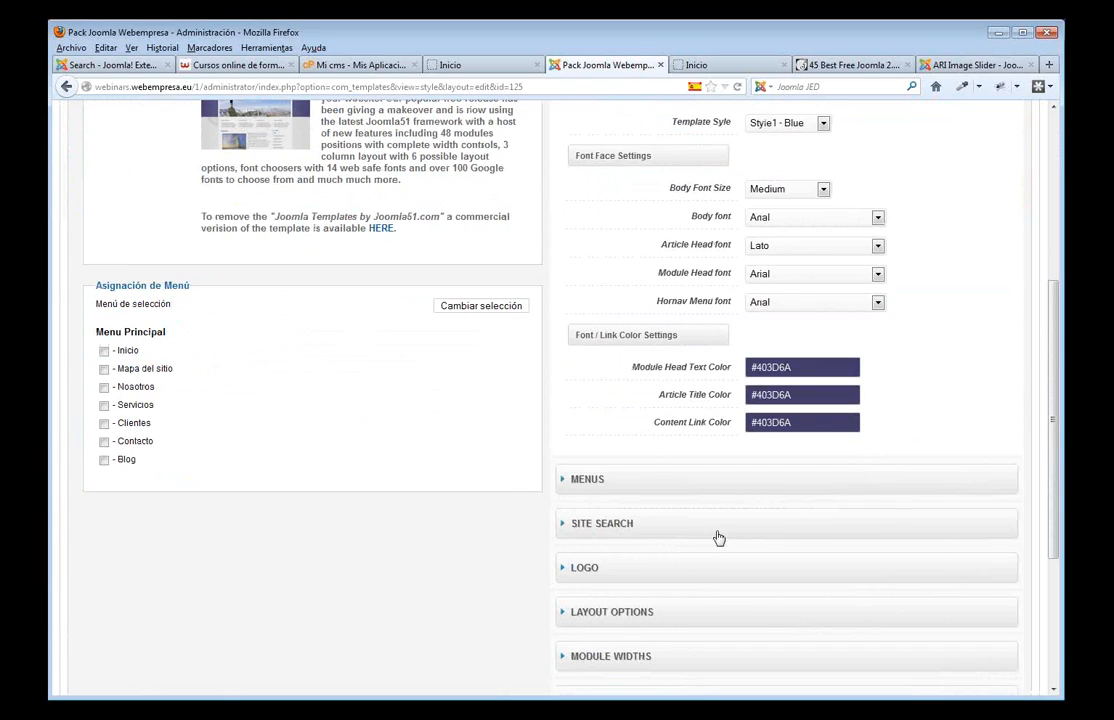
click(631, 578)
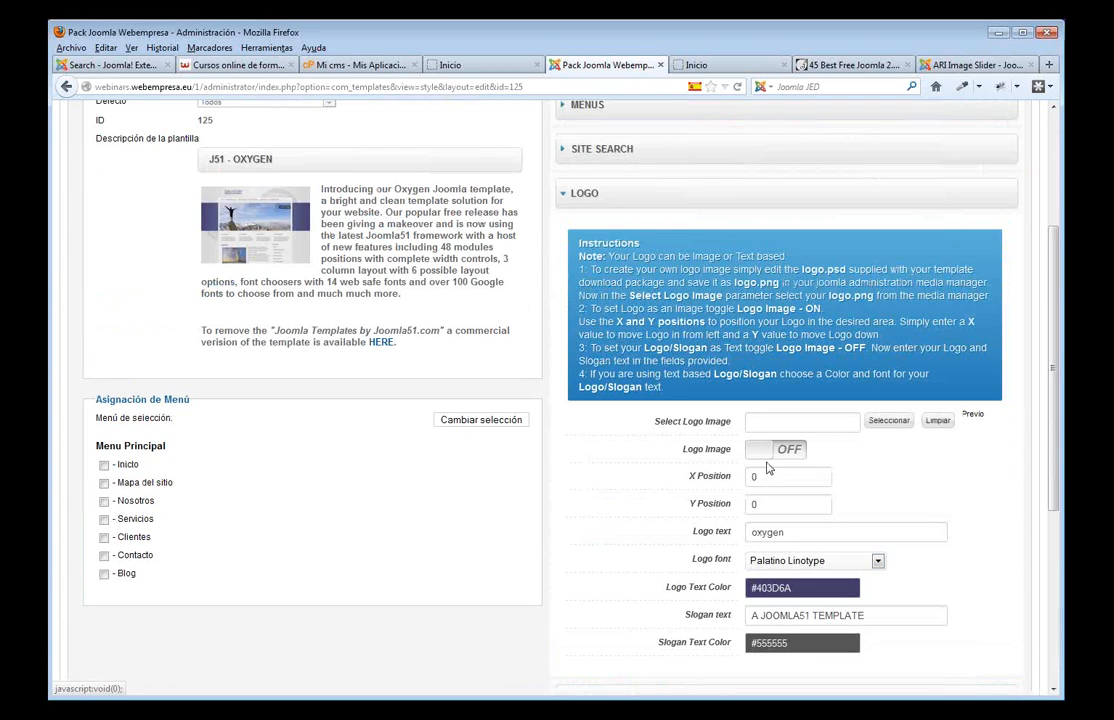
scroll(888, 360, down, 3)
click(889, 256)
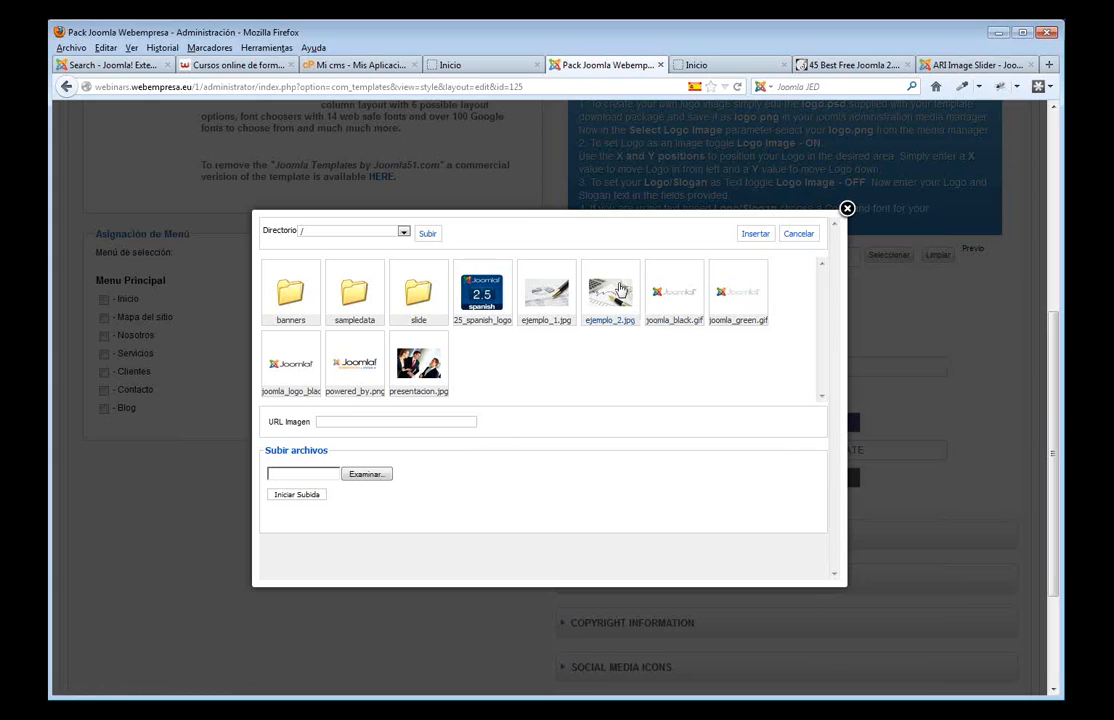
- Upload logo.png from Webinars > imagenes formacion and insert it as images/logo.png
click(372, 475)
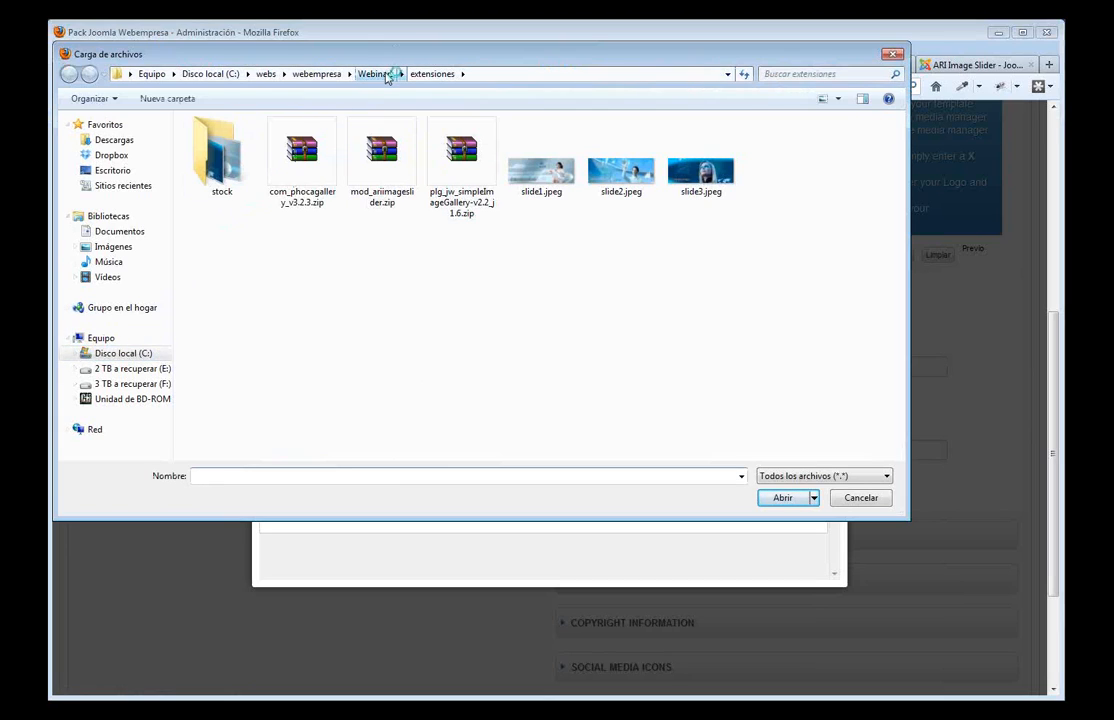
click(386, 78)
click(463, 165)
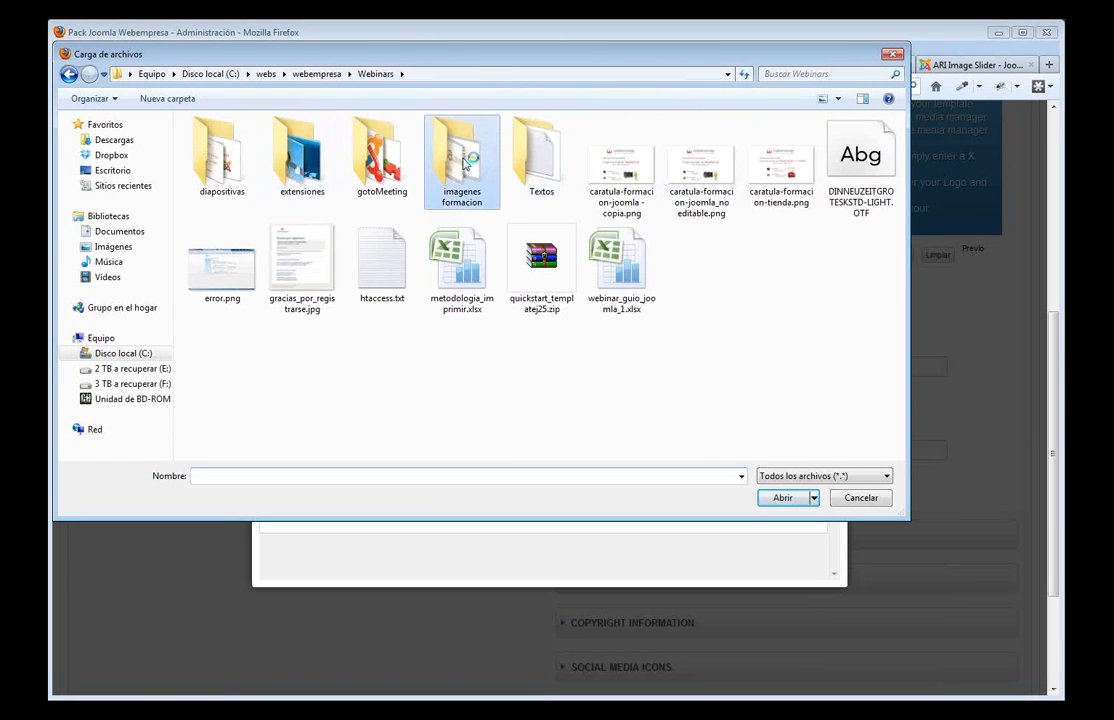
double_click(463, 165)
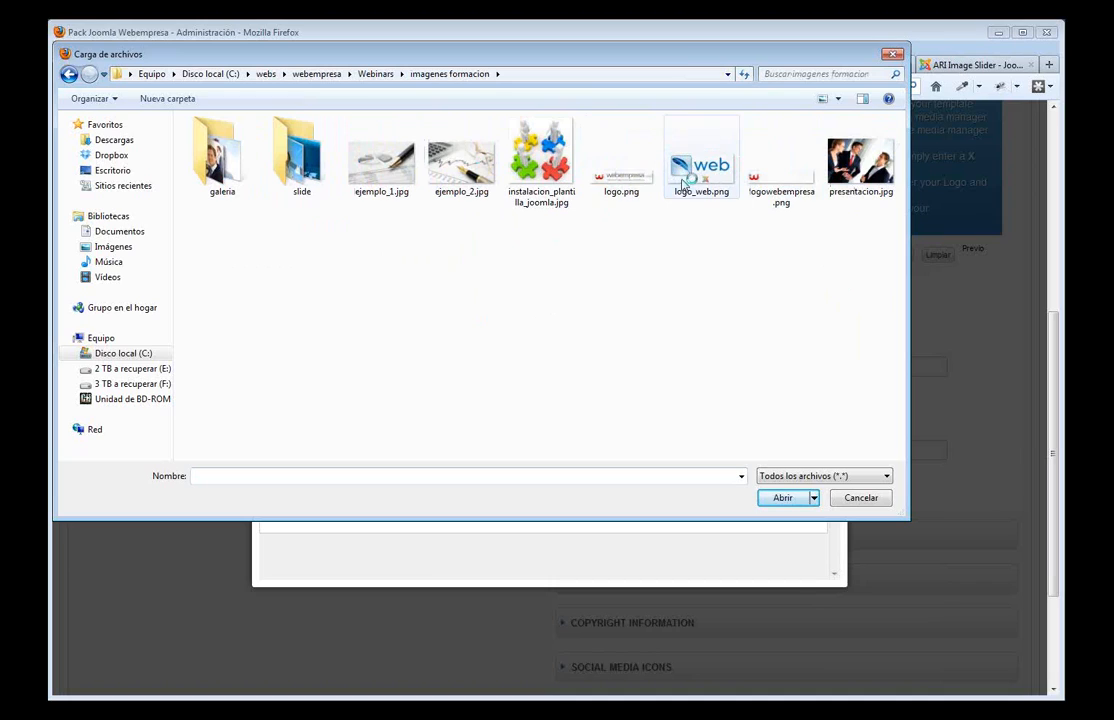
click(621, 165)
click(800, 497)
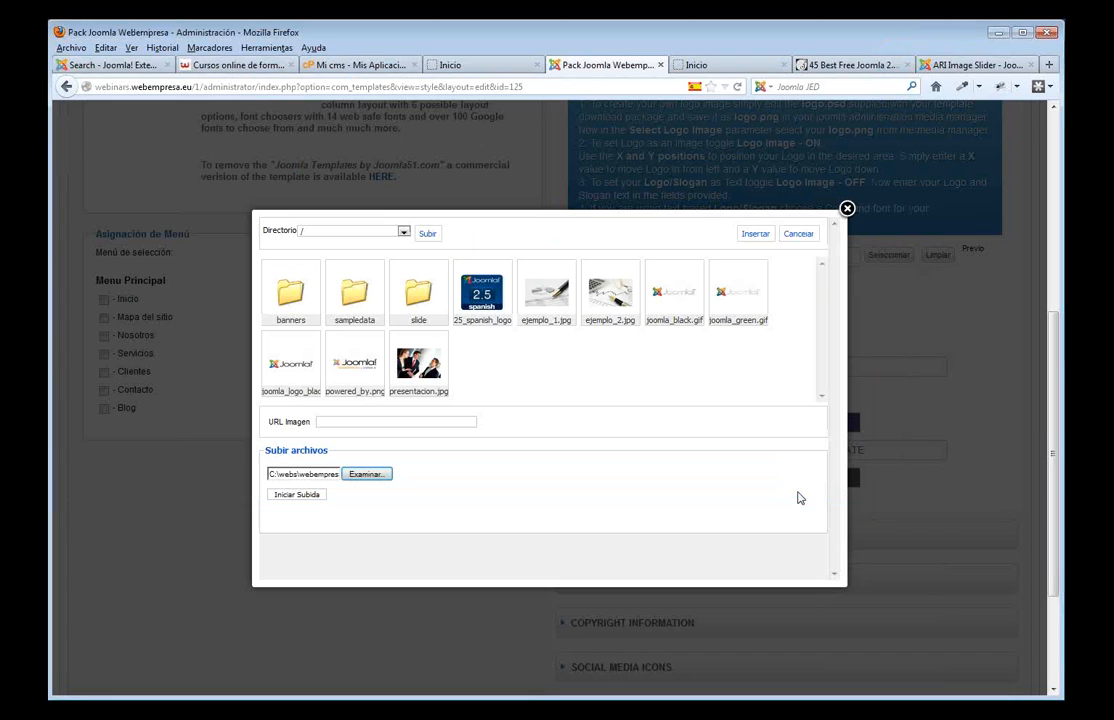
click(310, 495)
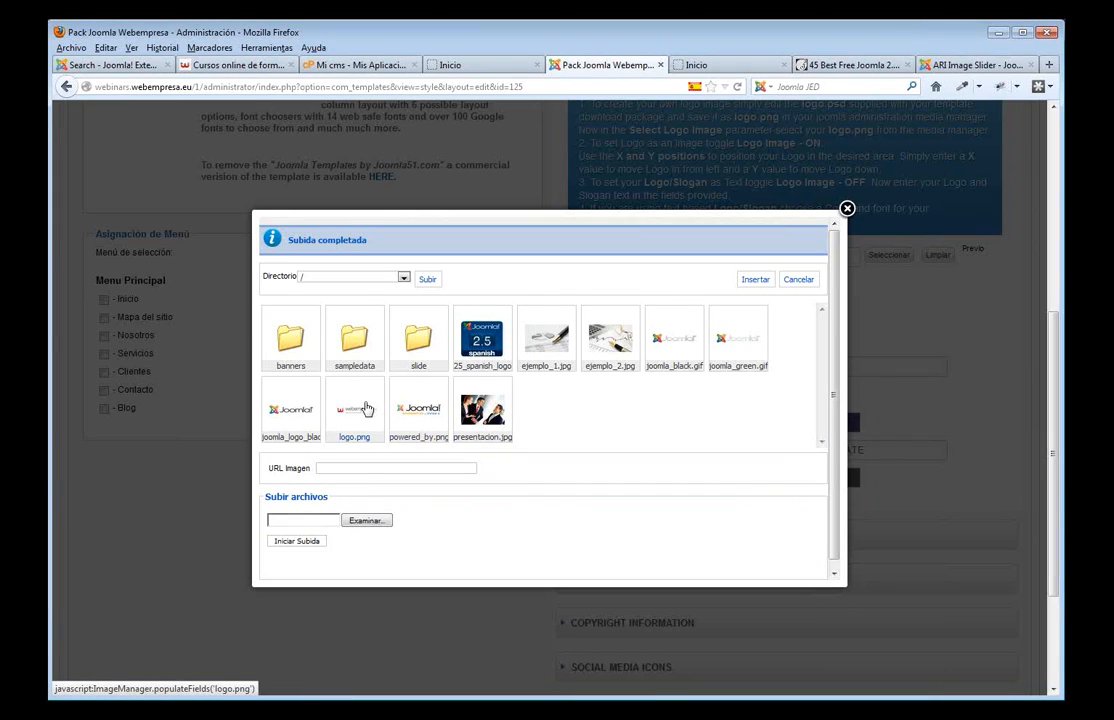
click(365, 409)
click(755, 279)
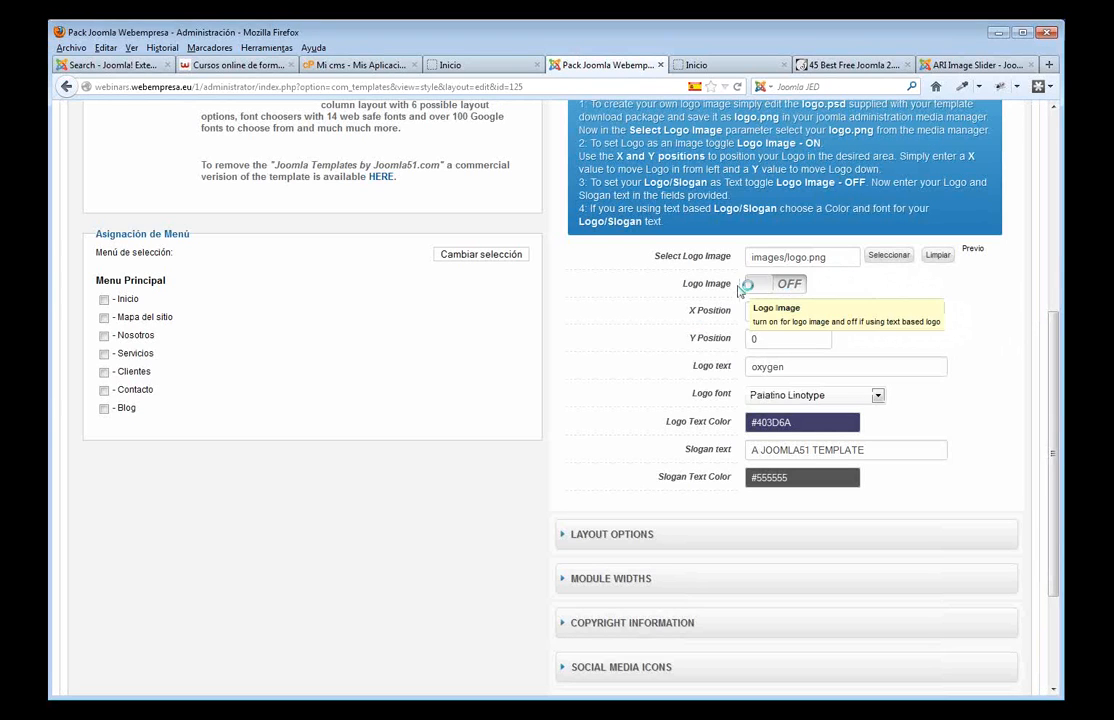
- Turn Logo Image on, apply the style, and reload the front end to see the logo
click(760, 289)
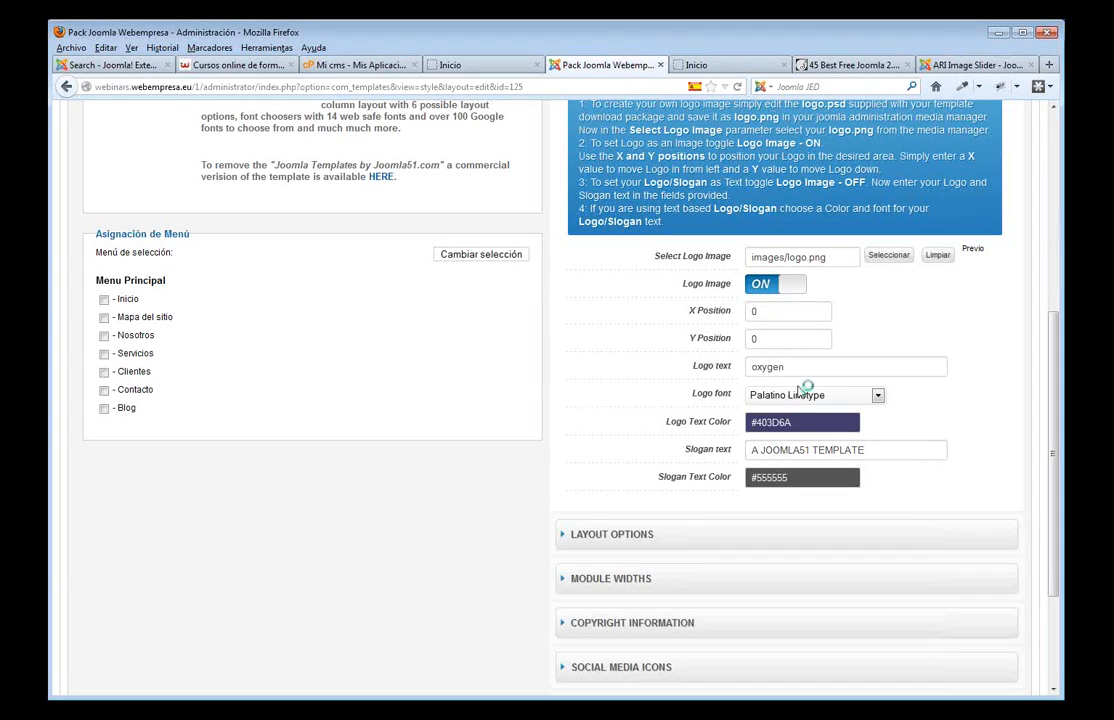
drag(865, 450, 752, 450)
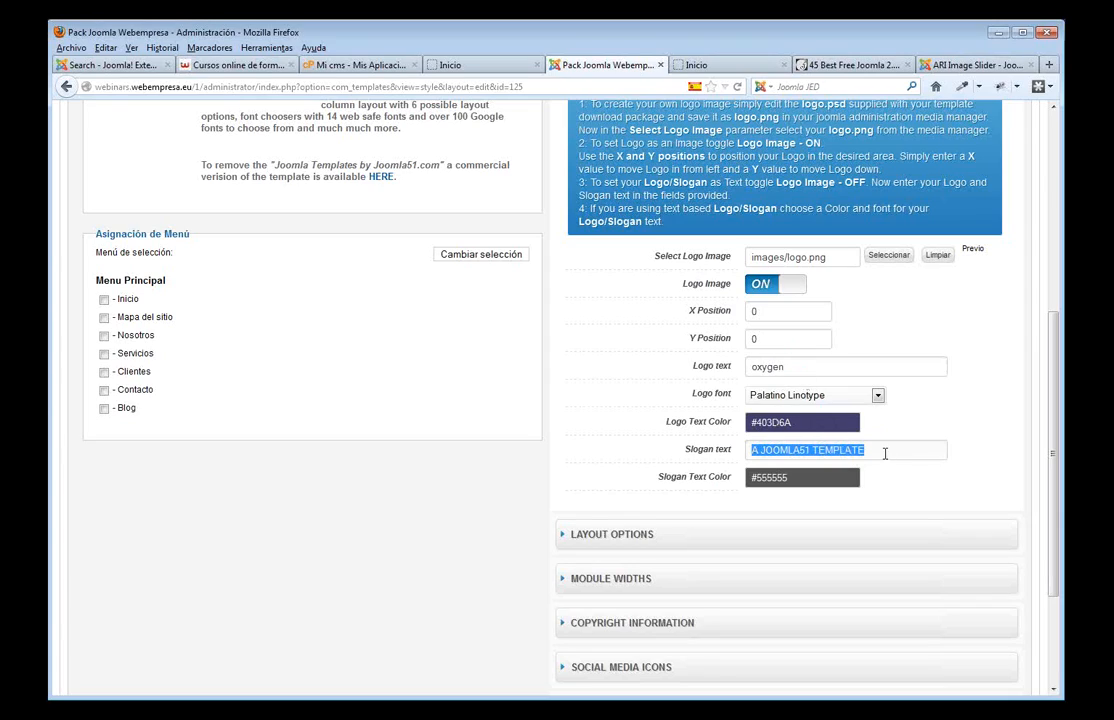
drag(885, 450, 725, 452)
scroll(908, 317, up, 5)
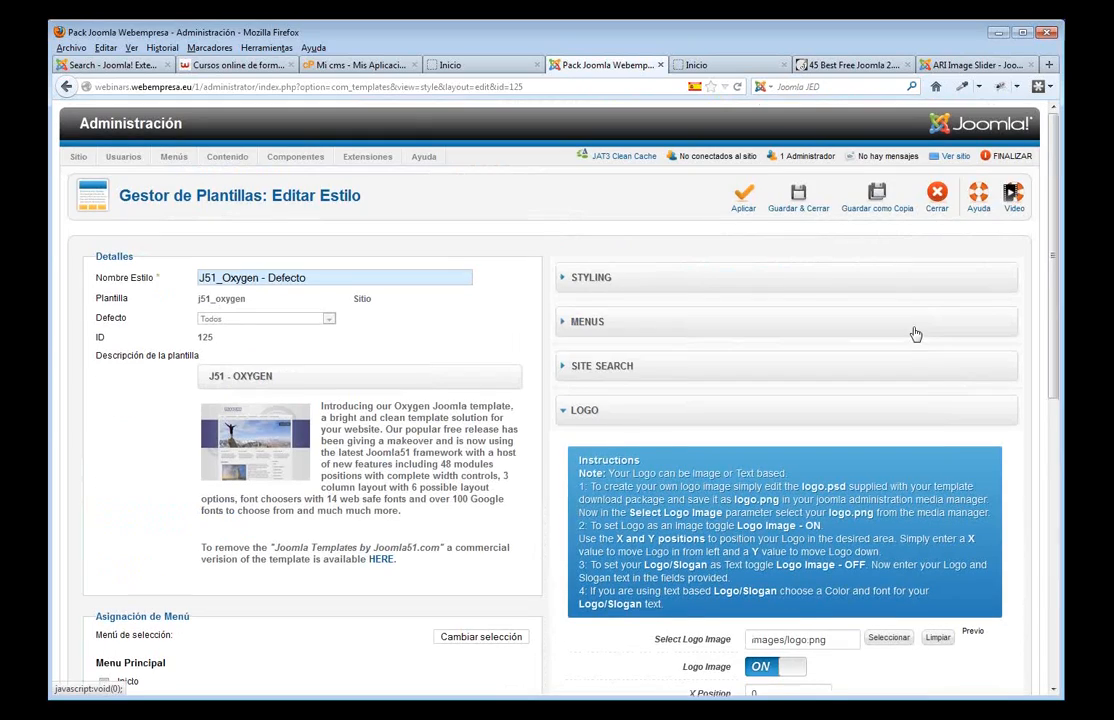
click(745, 211)
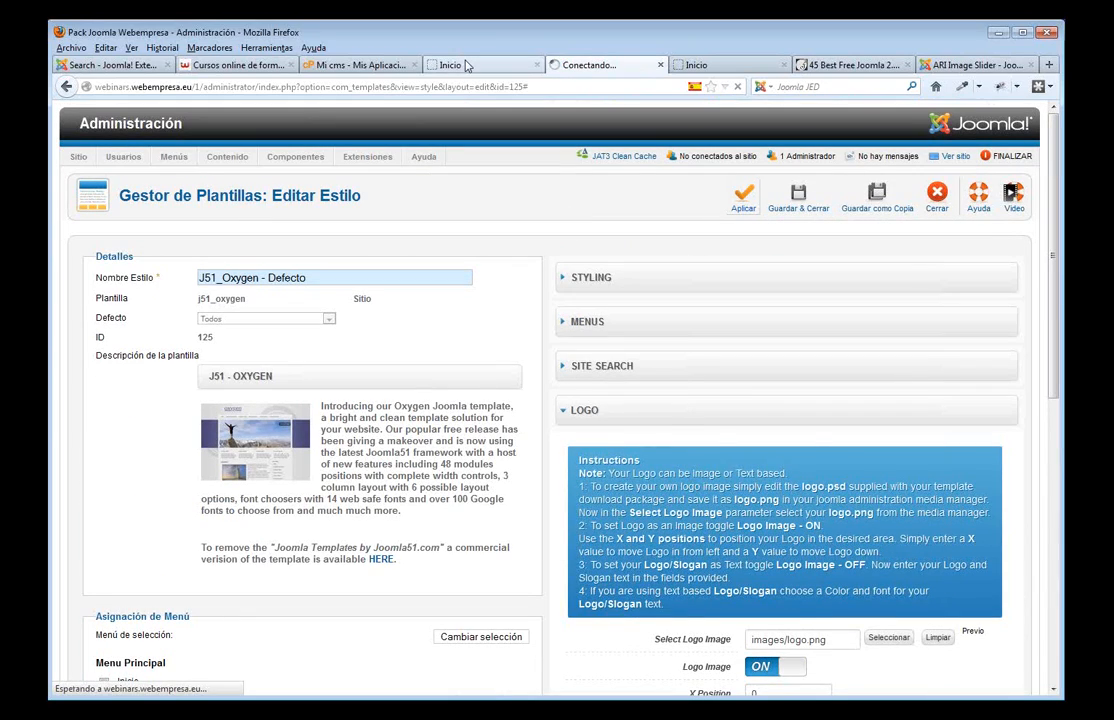
click(455, 64)
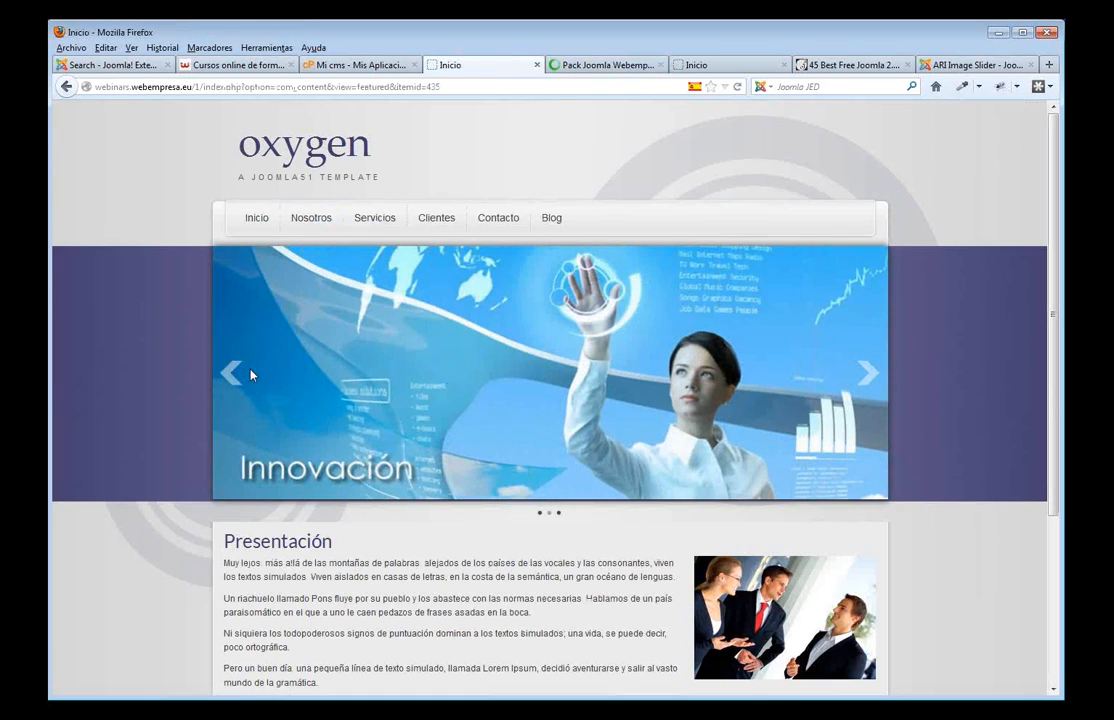
key(F5)
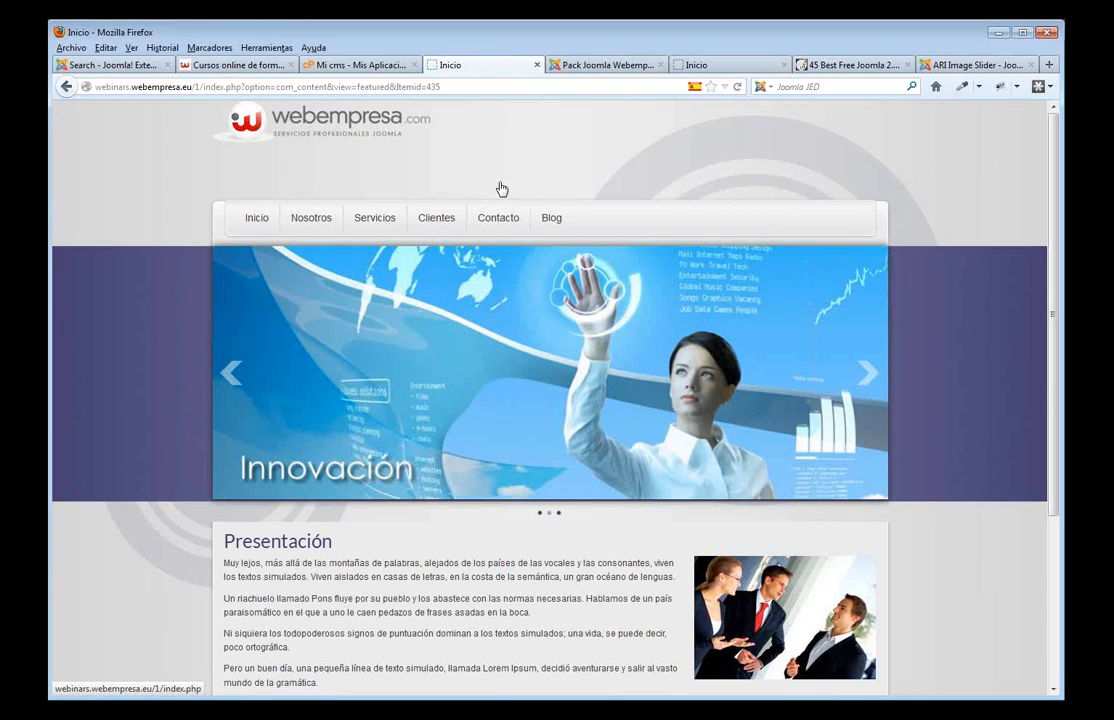
- Set the logo's Y Position to 50 and recheck the logo on the reloaded front end
click(588, 68)
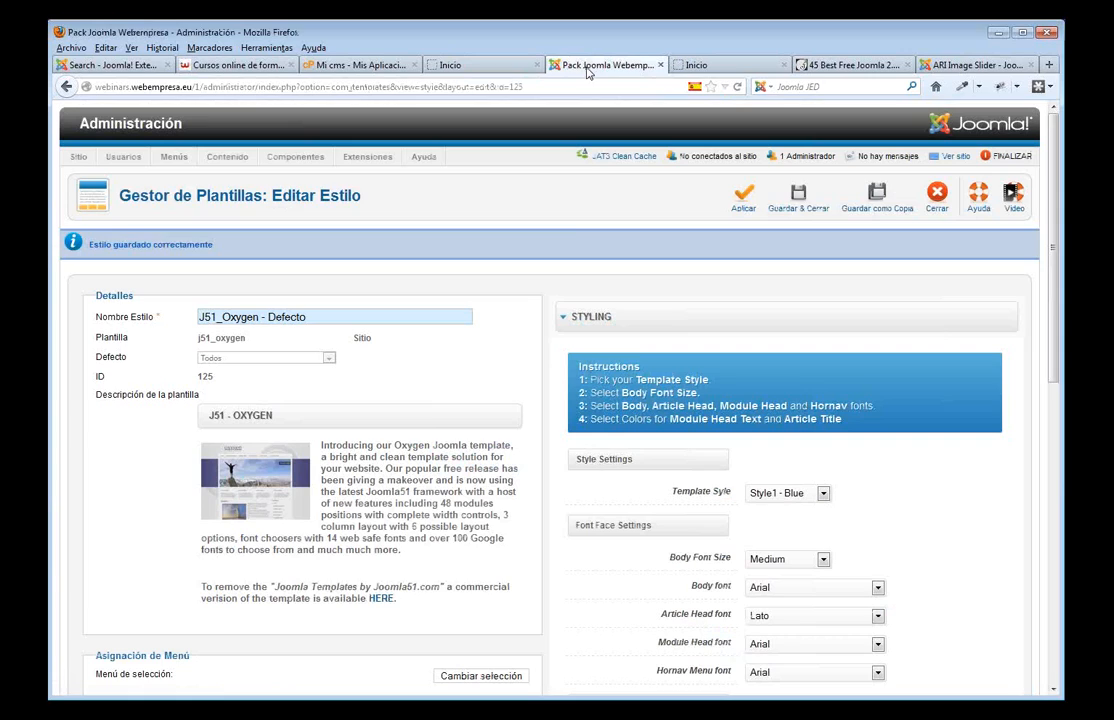
scroll(629, 350, down, 5)
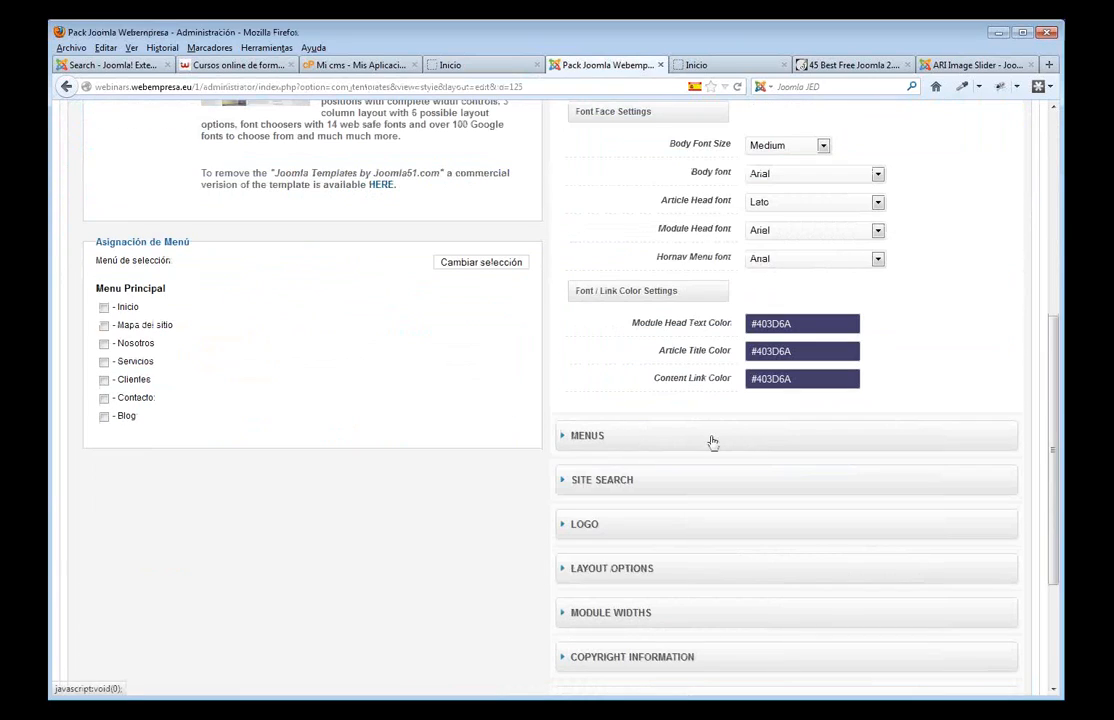
click(585, 523)
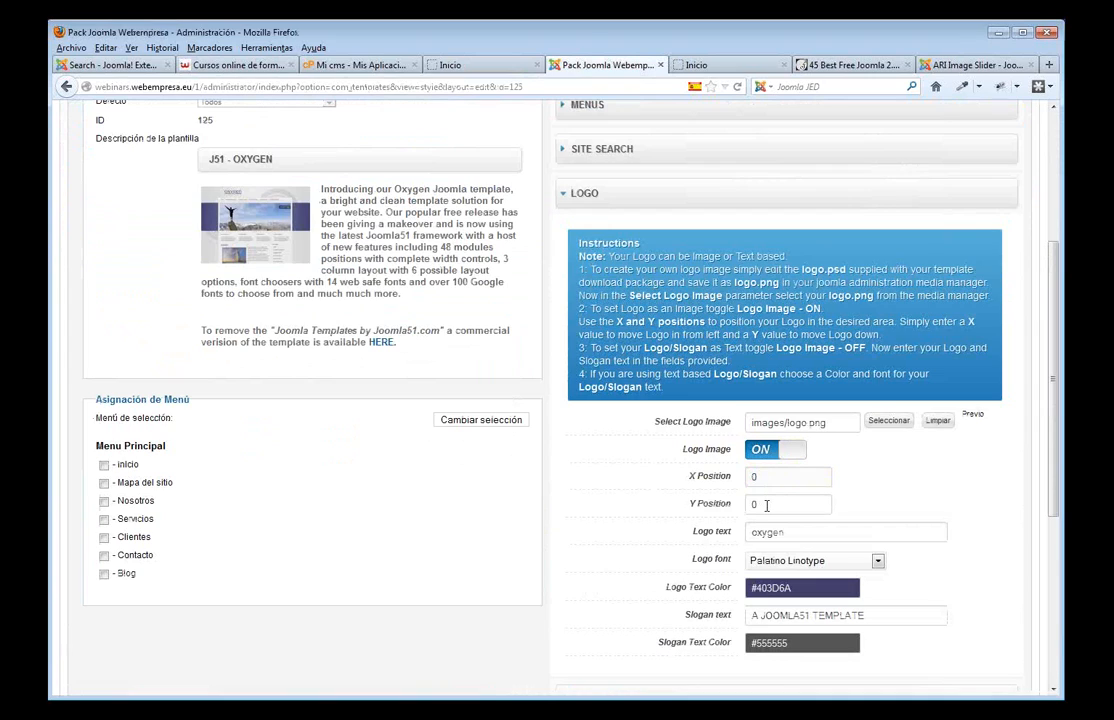
text(5)
click(897, 496)
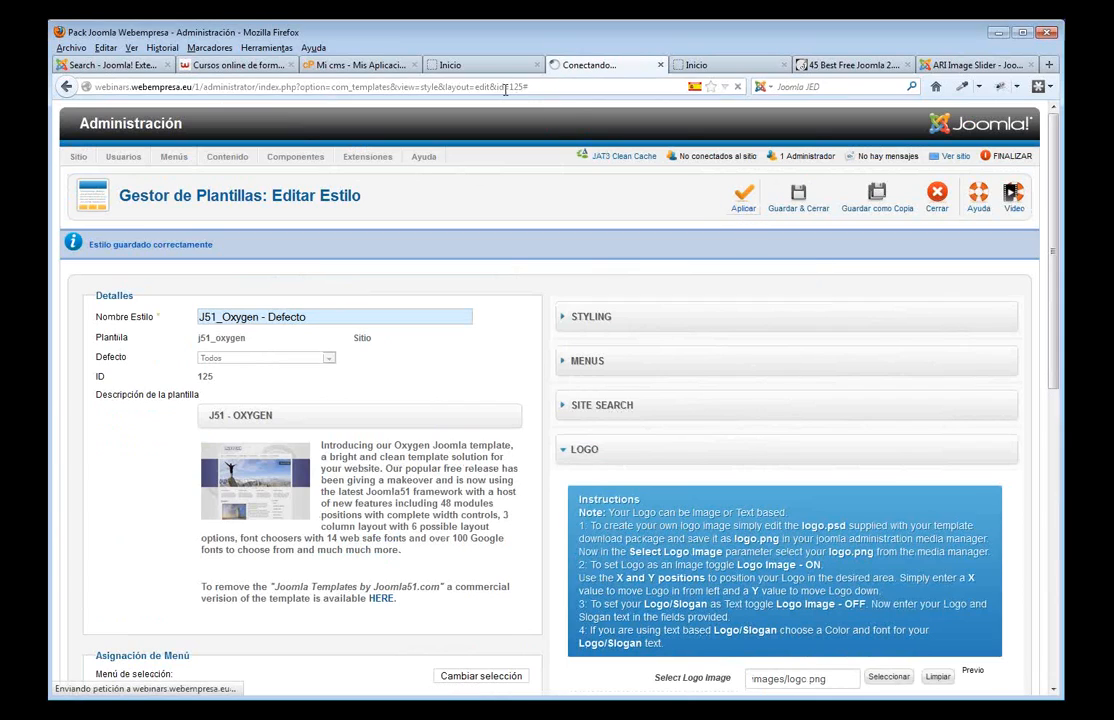
click(470, 65)
key(F5)
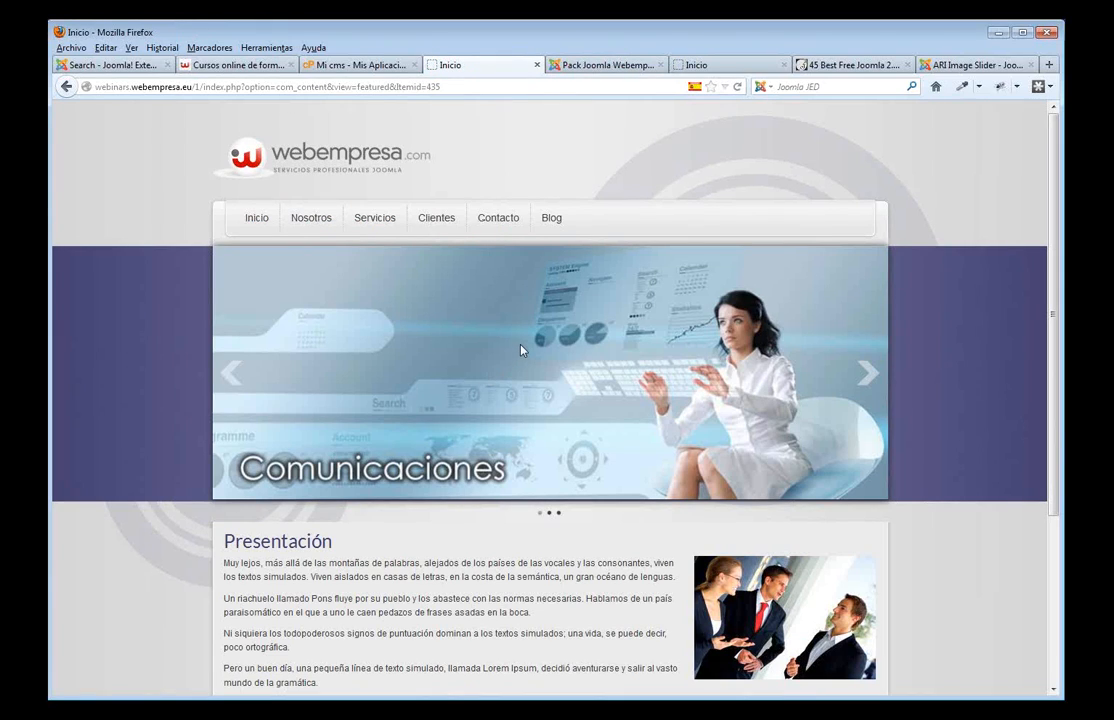
click(582, 65)
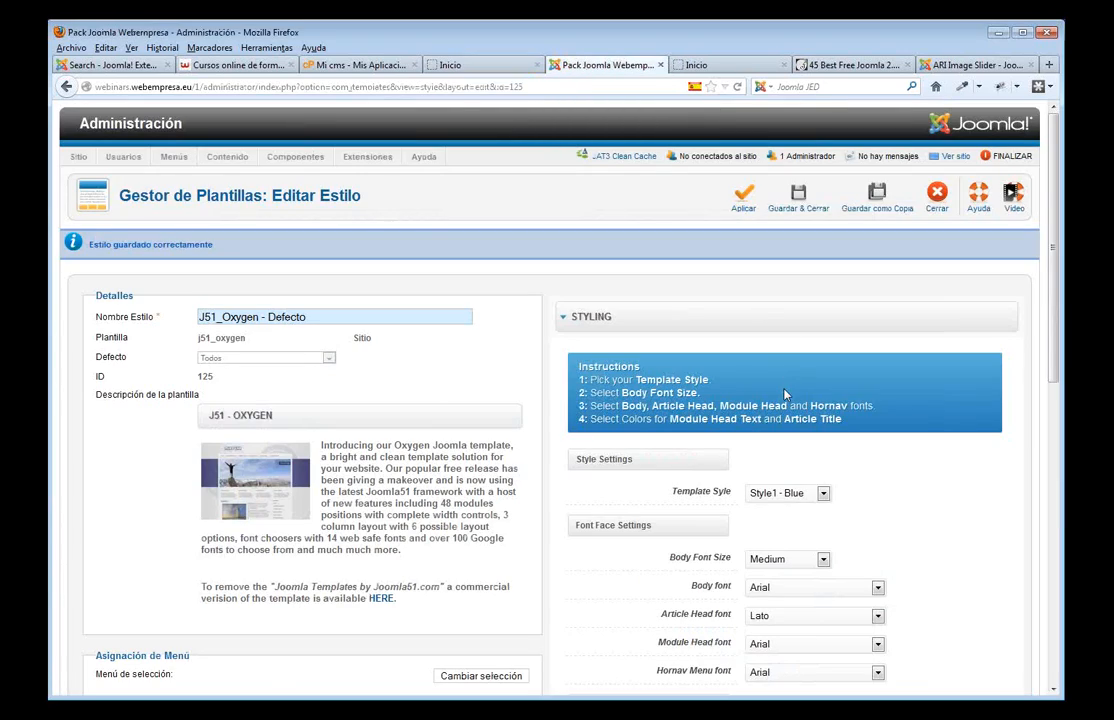
- Switch the Template Style to Style2 - Green, apply, and view the green home page
scroll(785, 395, down, 2)
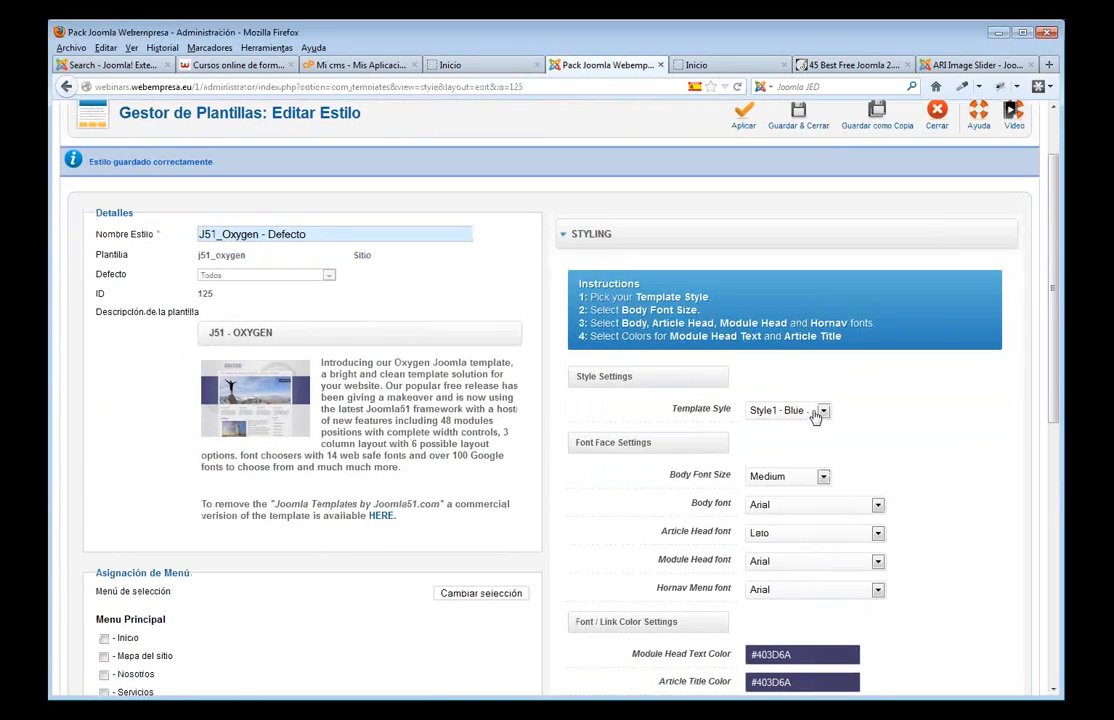
click(821, 411)
click(790, 437)
scroll(850, 443, up, 2)
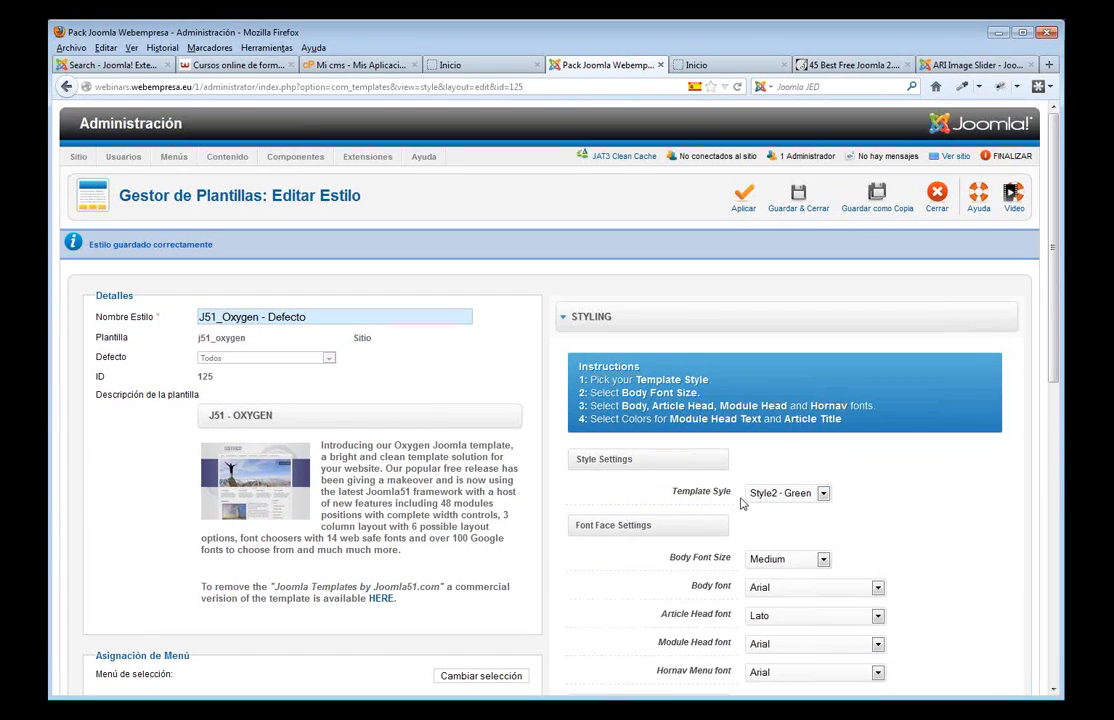
click(741, 211)
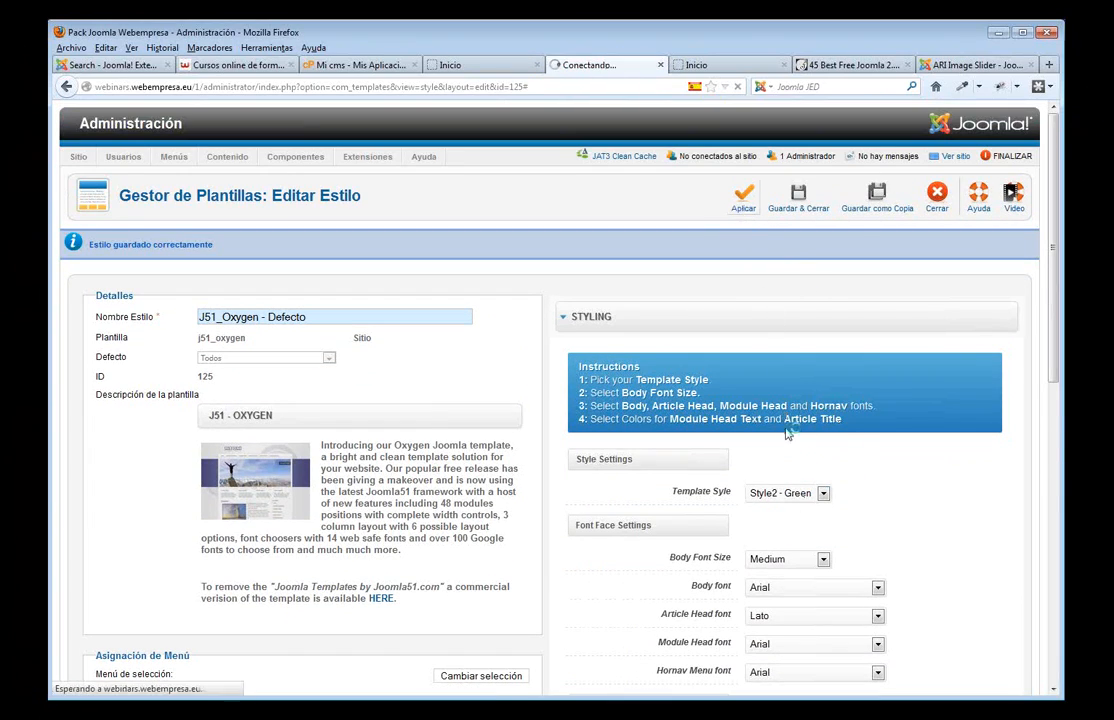
click(480, 66)
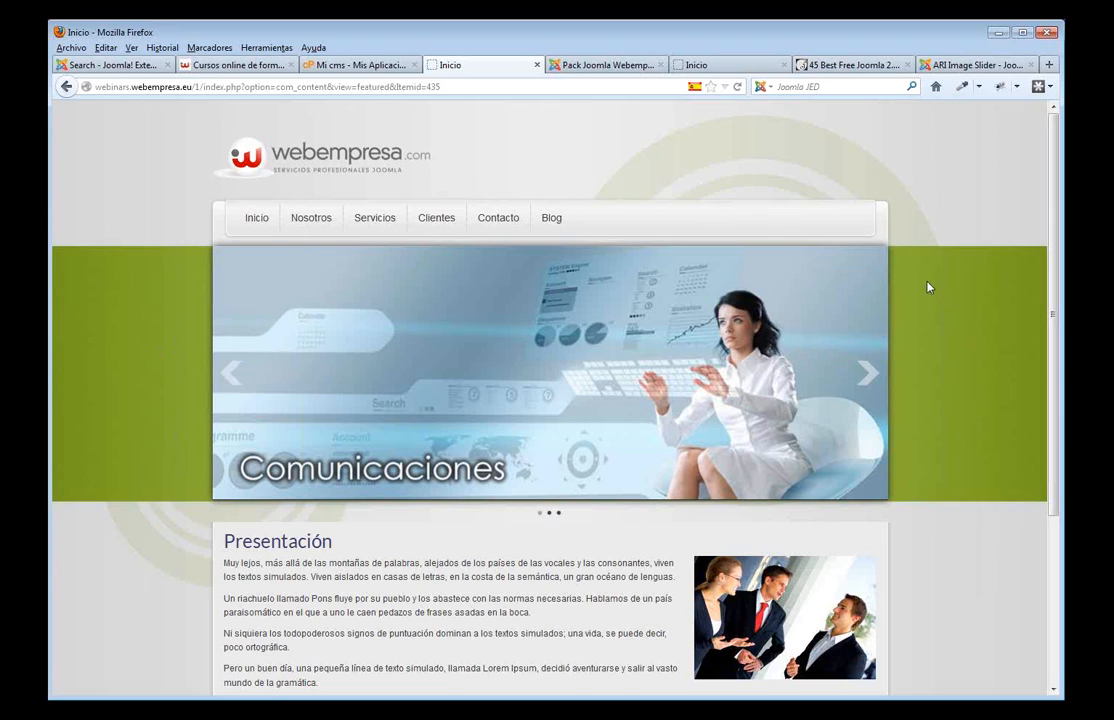
click(588, 71)
click(822, 493)
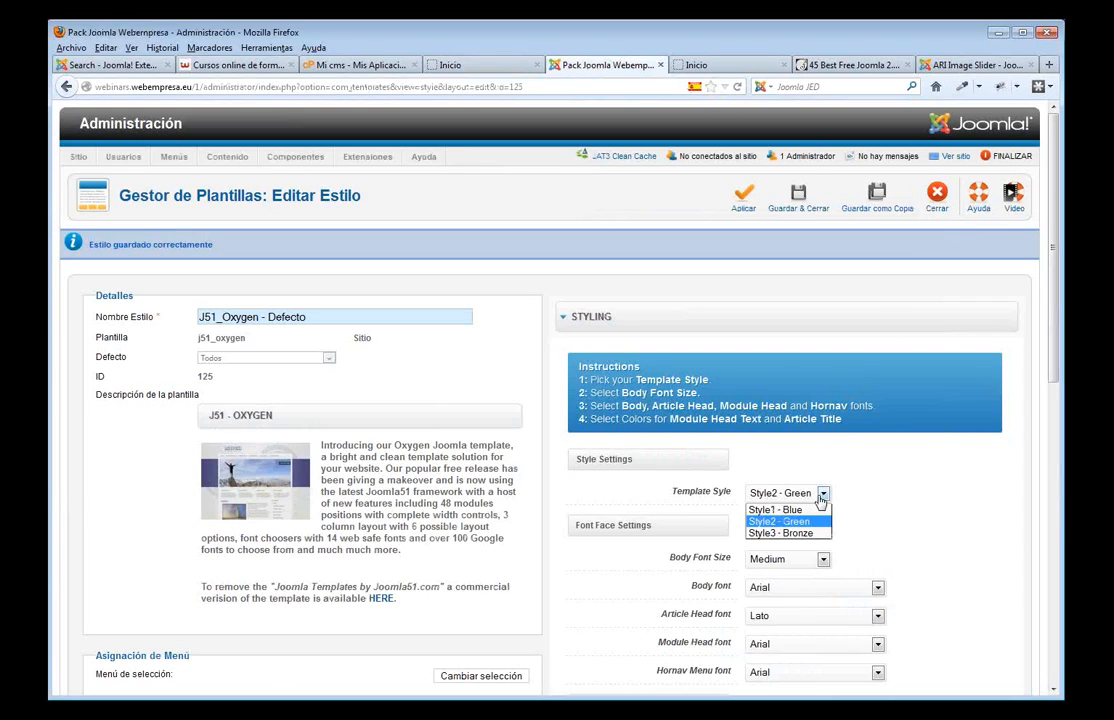
- Revert the colour style to Style1 - Blue and turn on the site search box
click(790, 511)
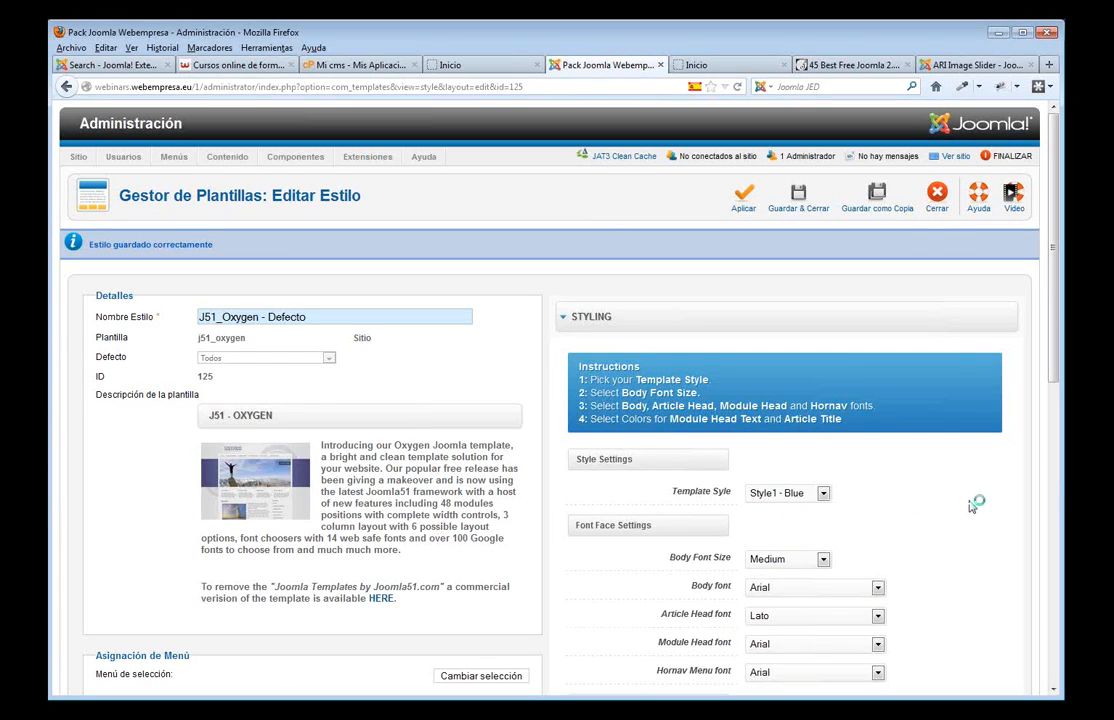
scroll(960, 500, down, 5)
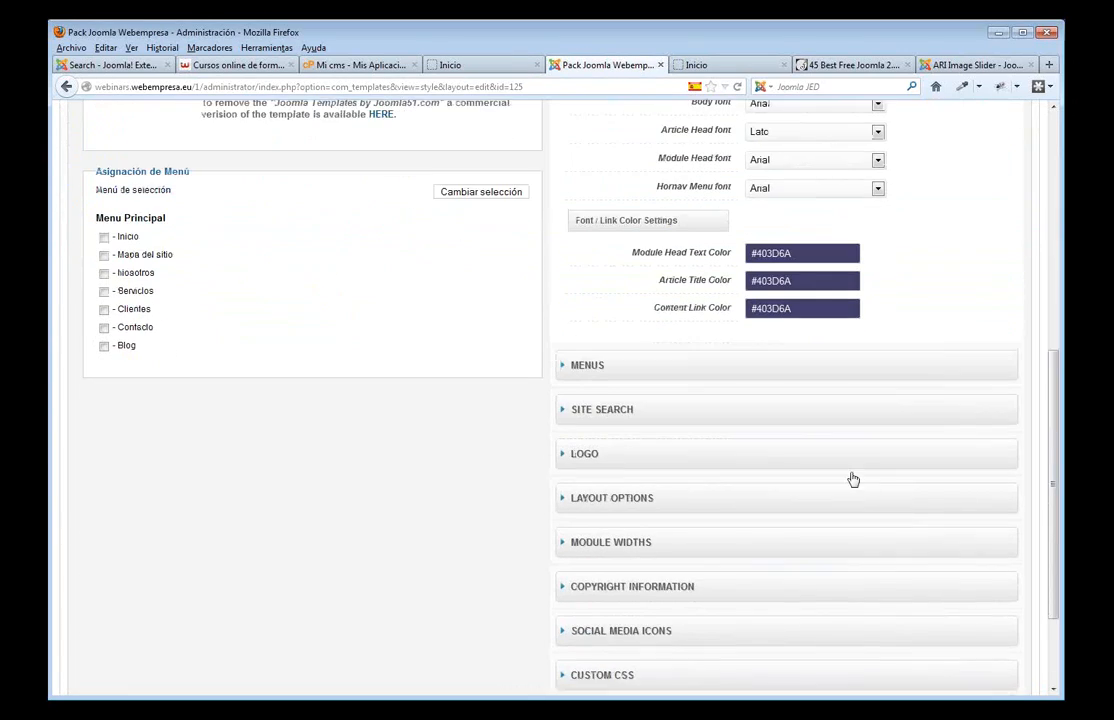
click(618, 400)
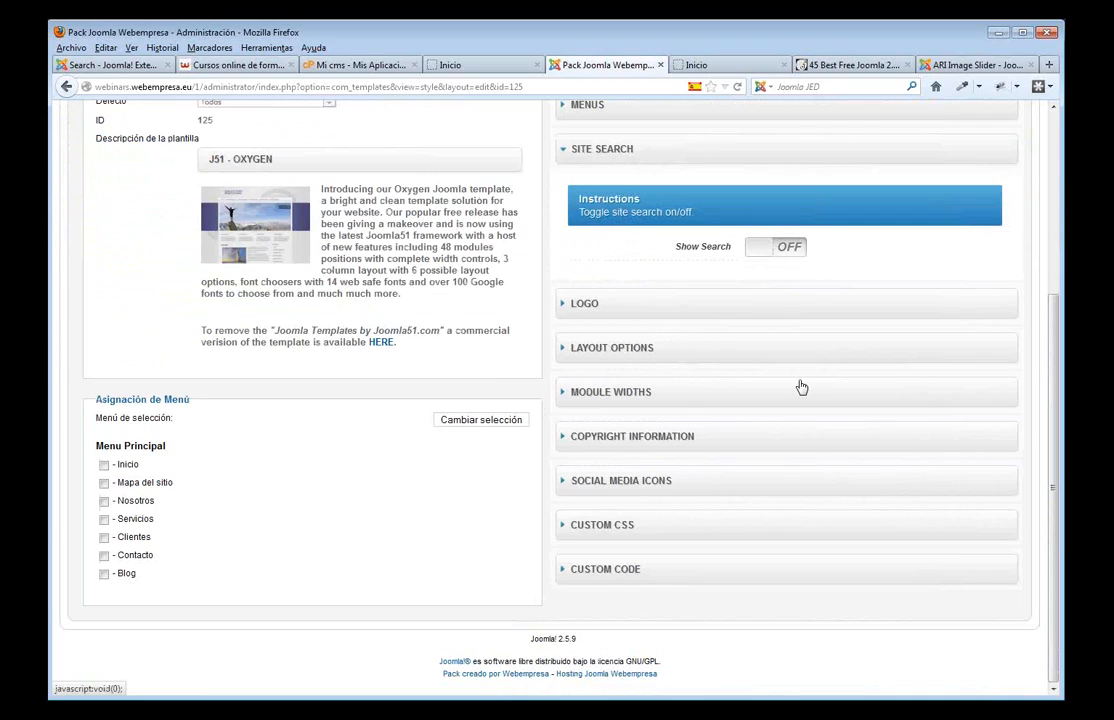
click(753, 250)
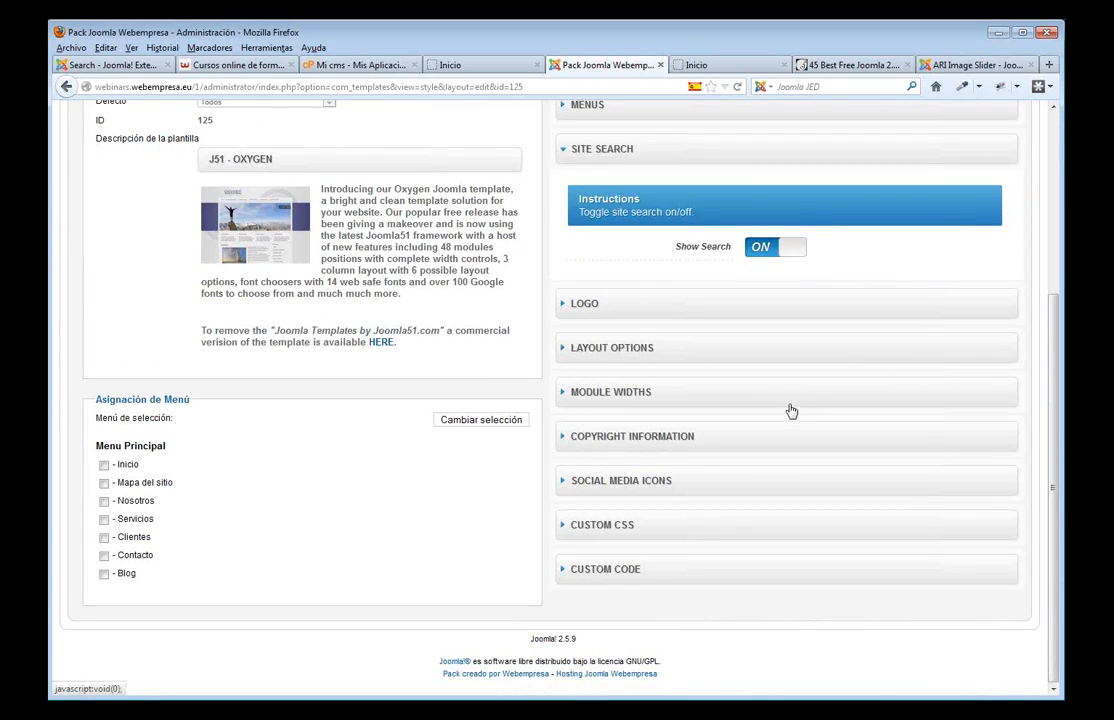
- Enable the RSS Feed, Twitter and Facebook social icons and apply the style
click(645, 481)
scroll(850, 452, down, 2)
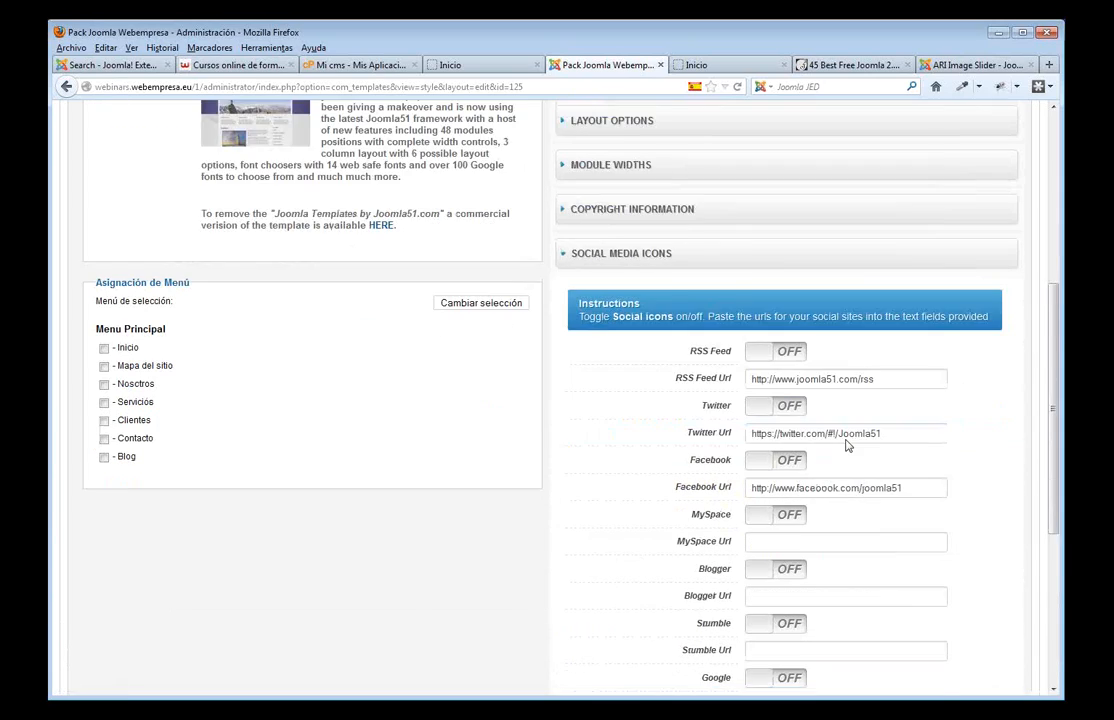
scroll(846, 445, down, 2)
click(761, 222)
click(761, 275)
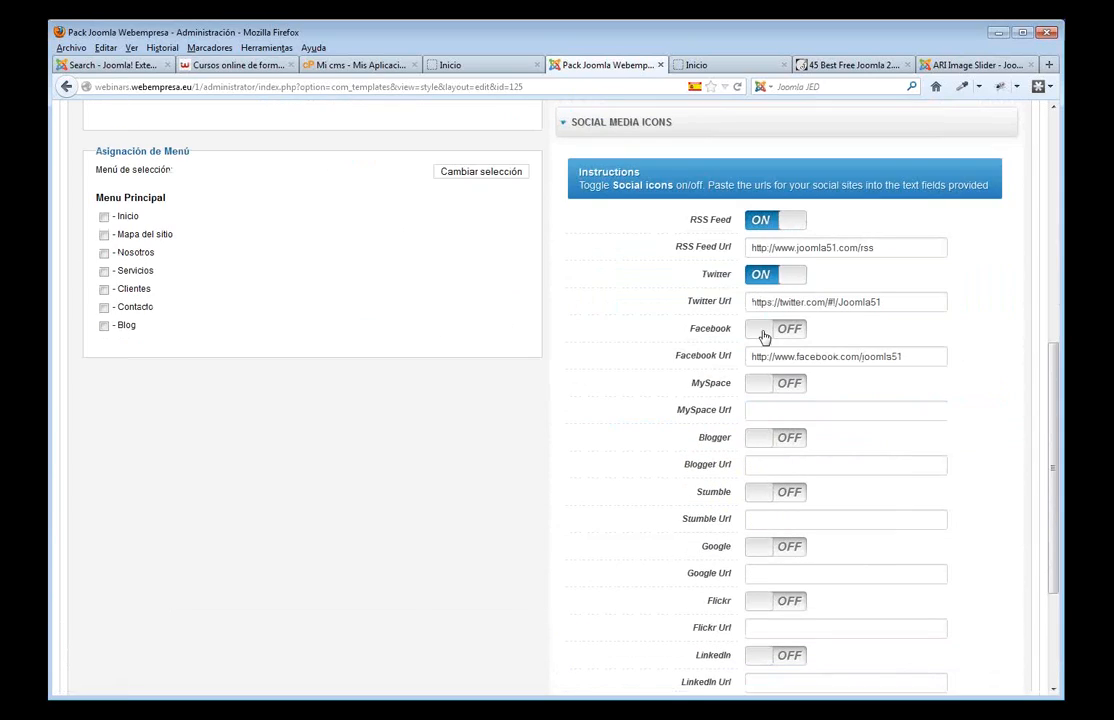
click(762, 331)
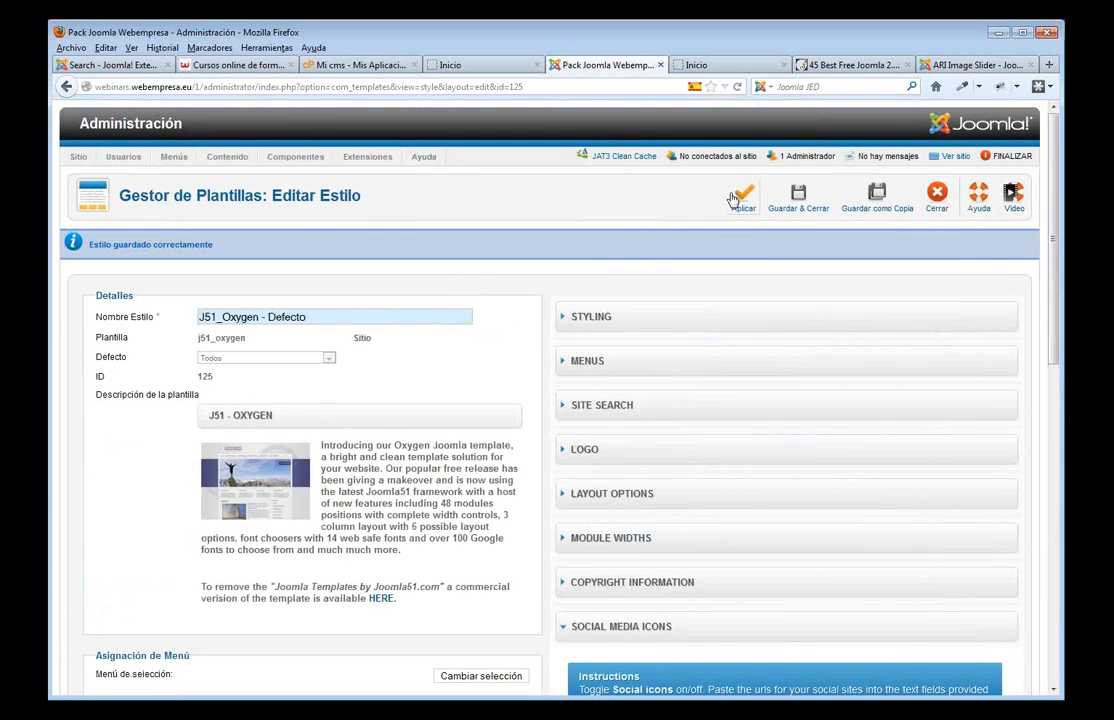
click(736, 196)
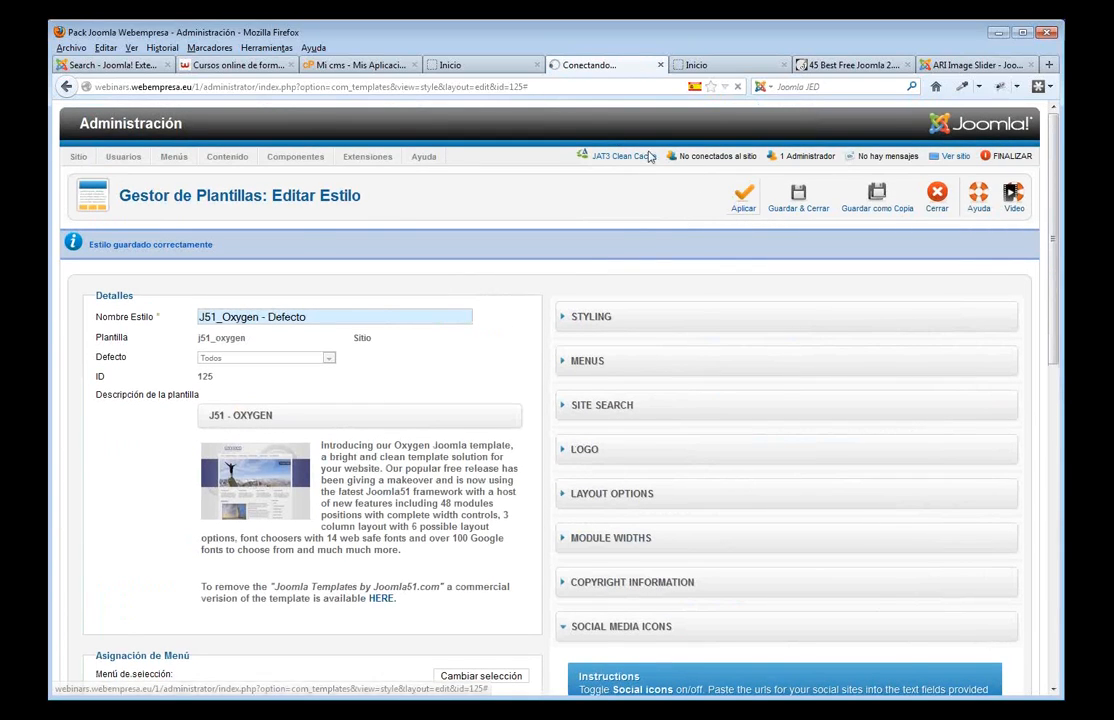
- Preview the social icons on the front page, then save and close the J51_Oxygen style
click(459, 66)
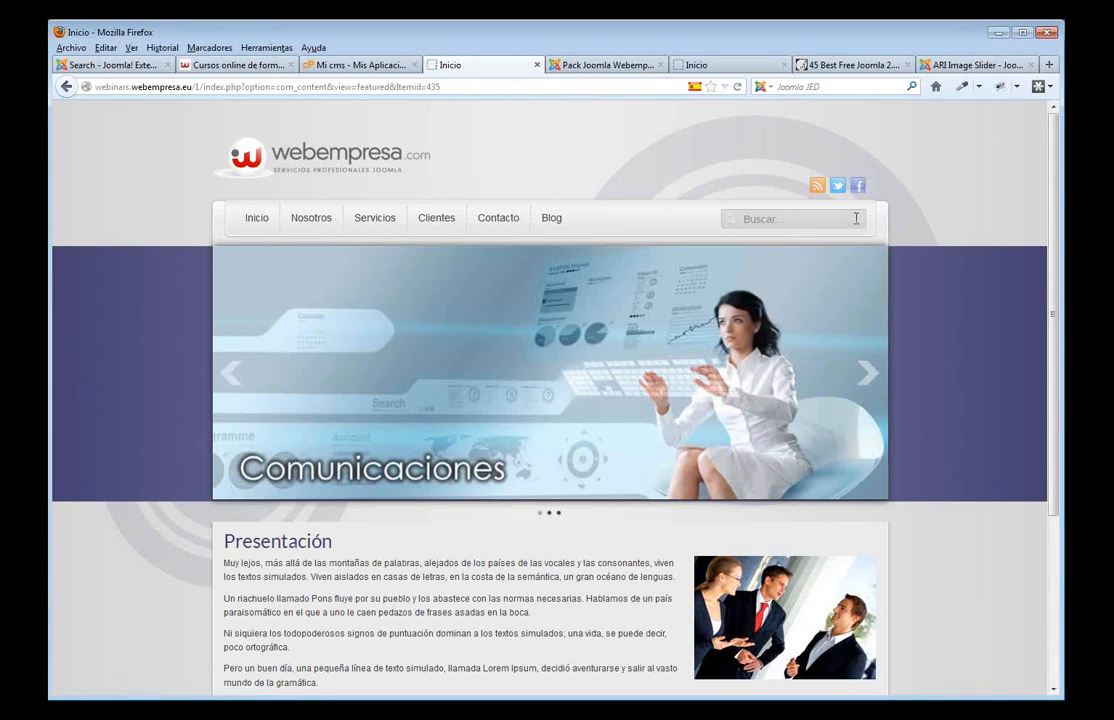
scroll(741, 205, down, 5)
scroll(766, 238, up, 5)
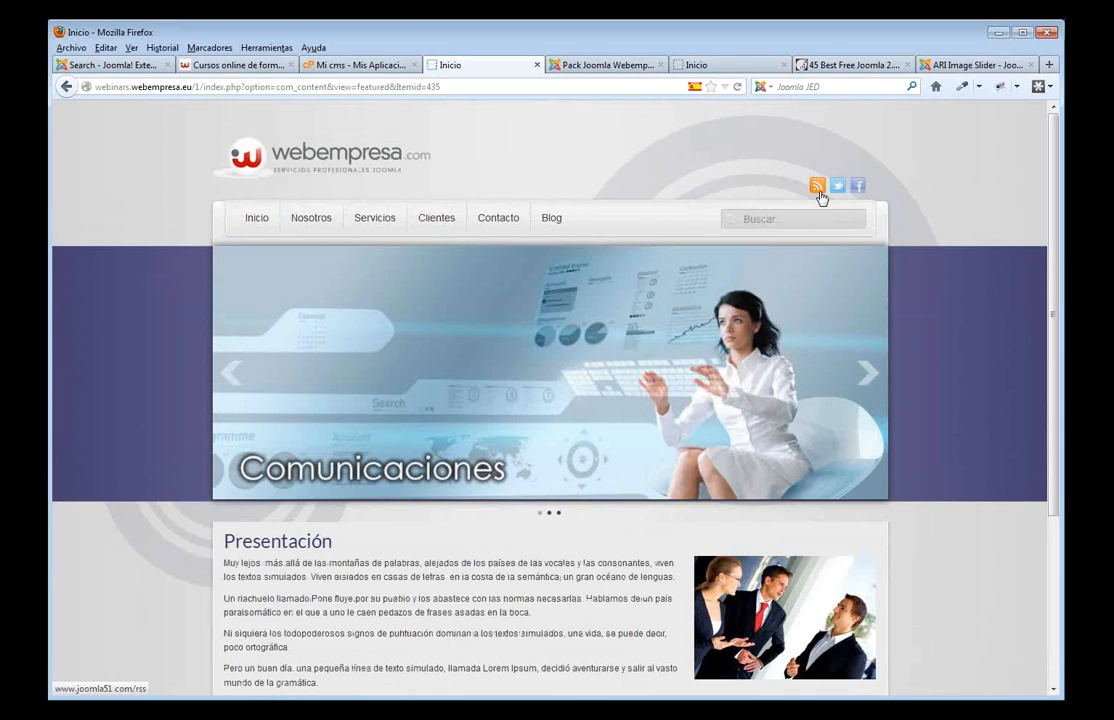
scroll(823, 198, down, 3)
scroll(770, 178, up, 3)
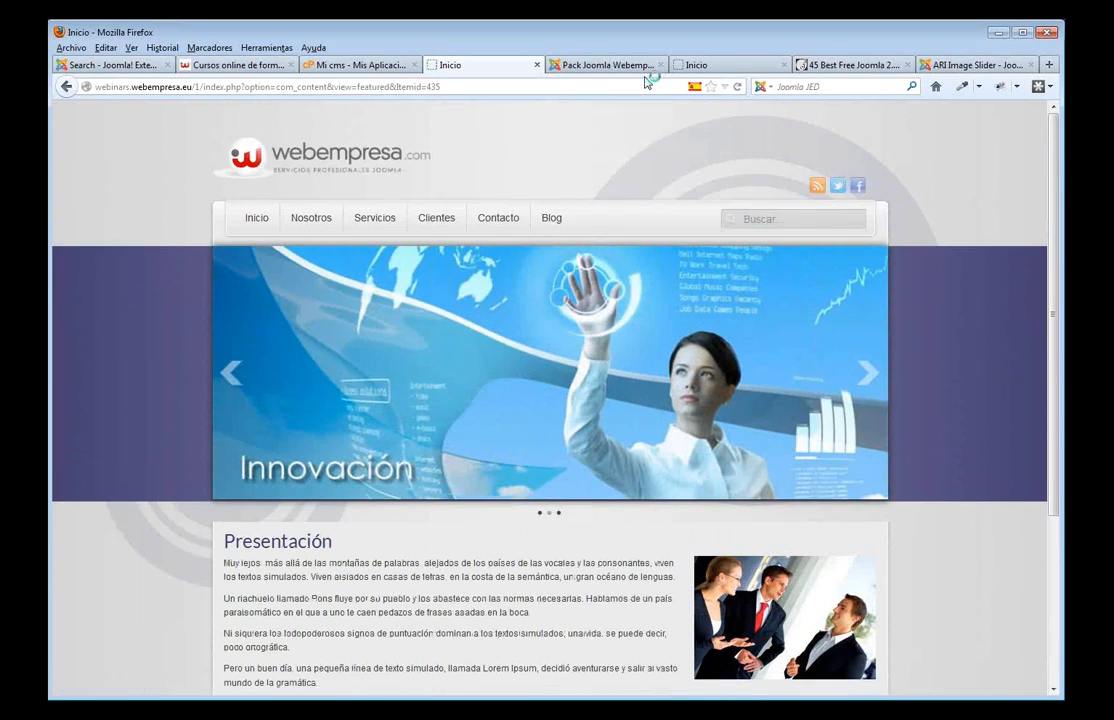
click(629, 66)
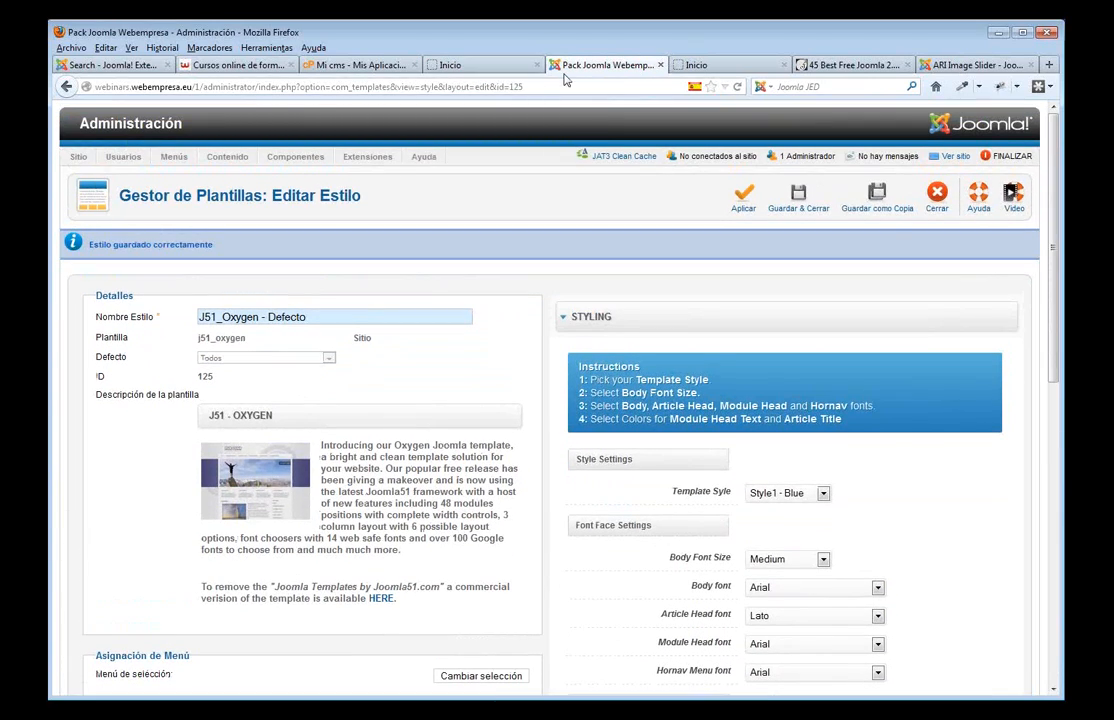
click(804, 196)
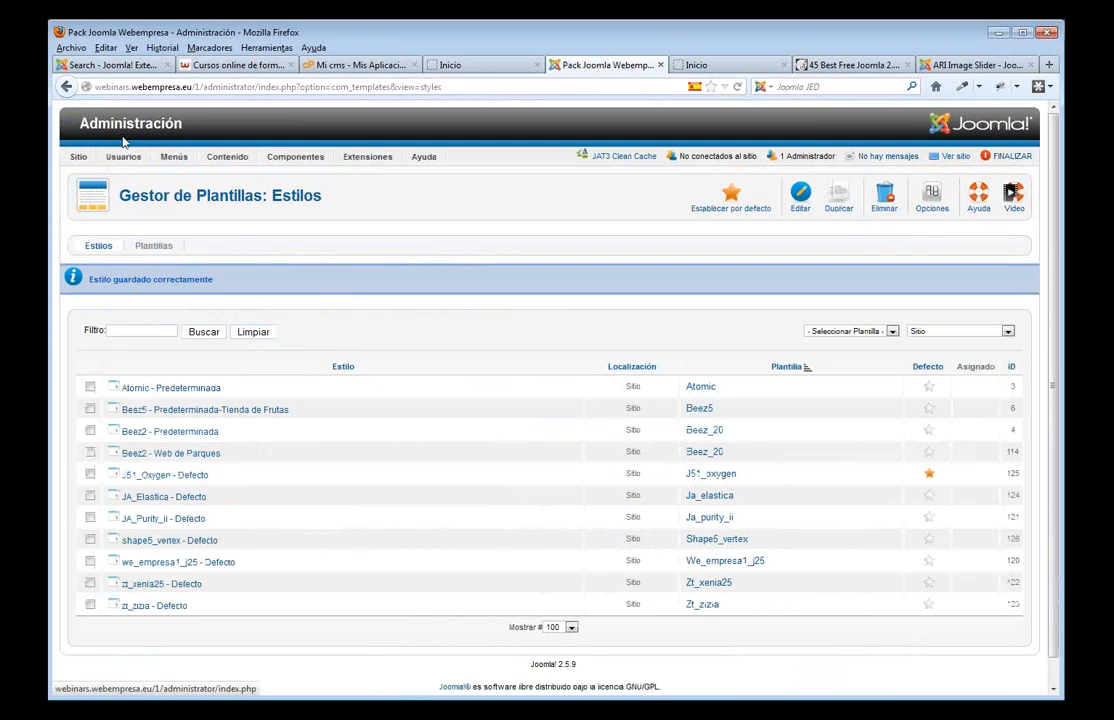
mouse_move(157, 165)
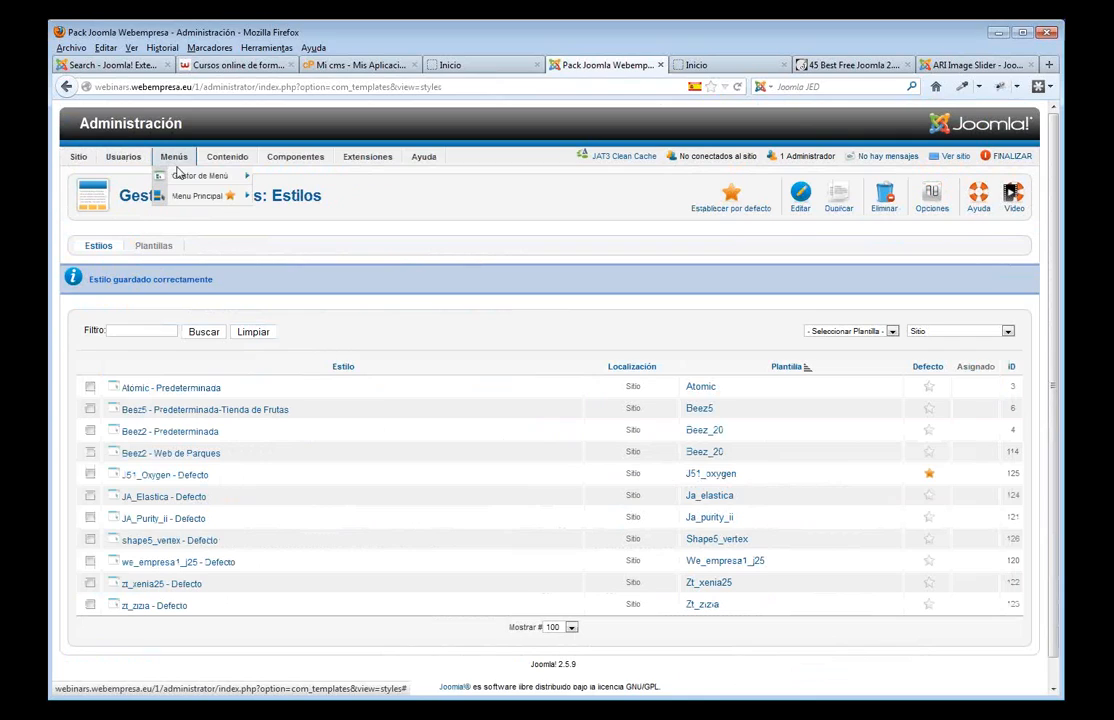
- Create and save a new menu titled 'Menú inferior' with menu type menu-inferior
click(185, 176)
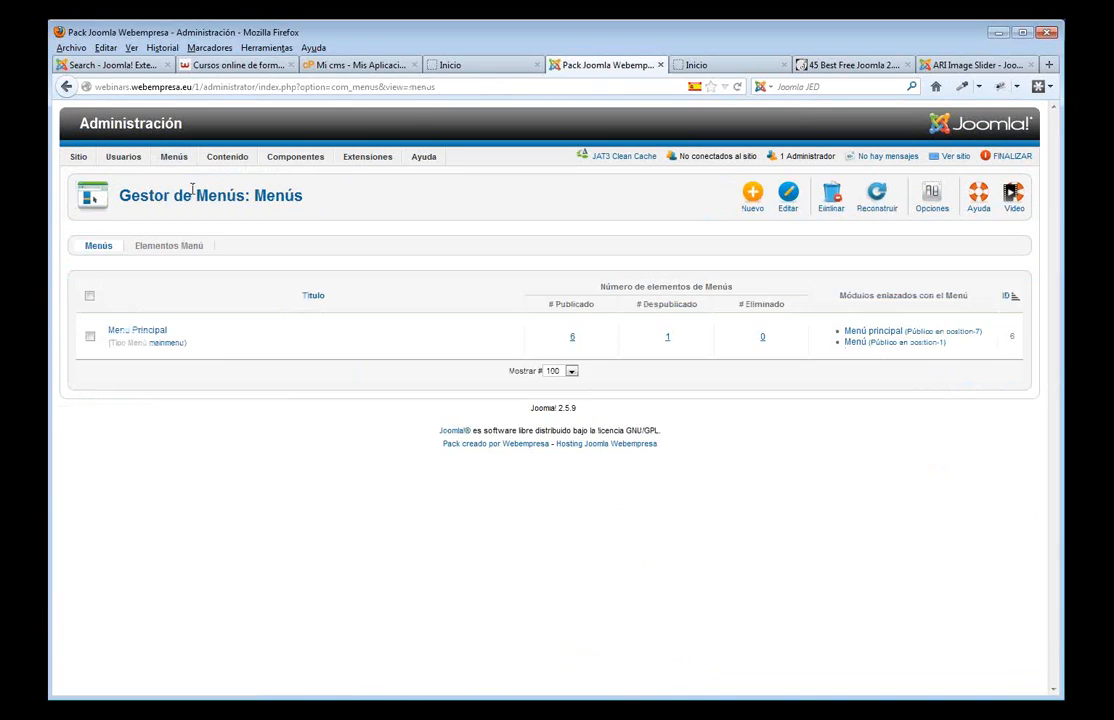
click(751, 196)
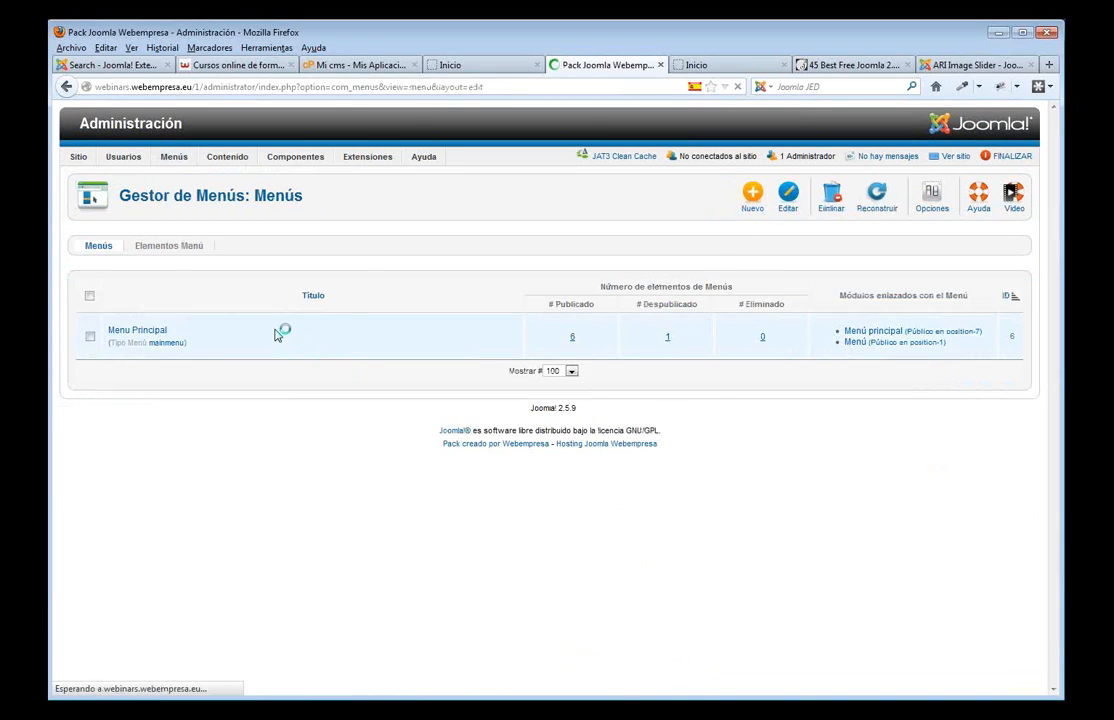
click(216, 276)
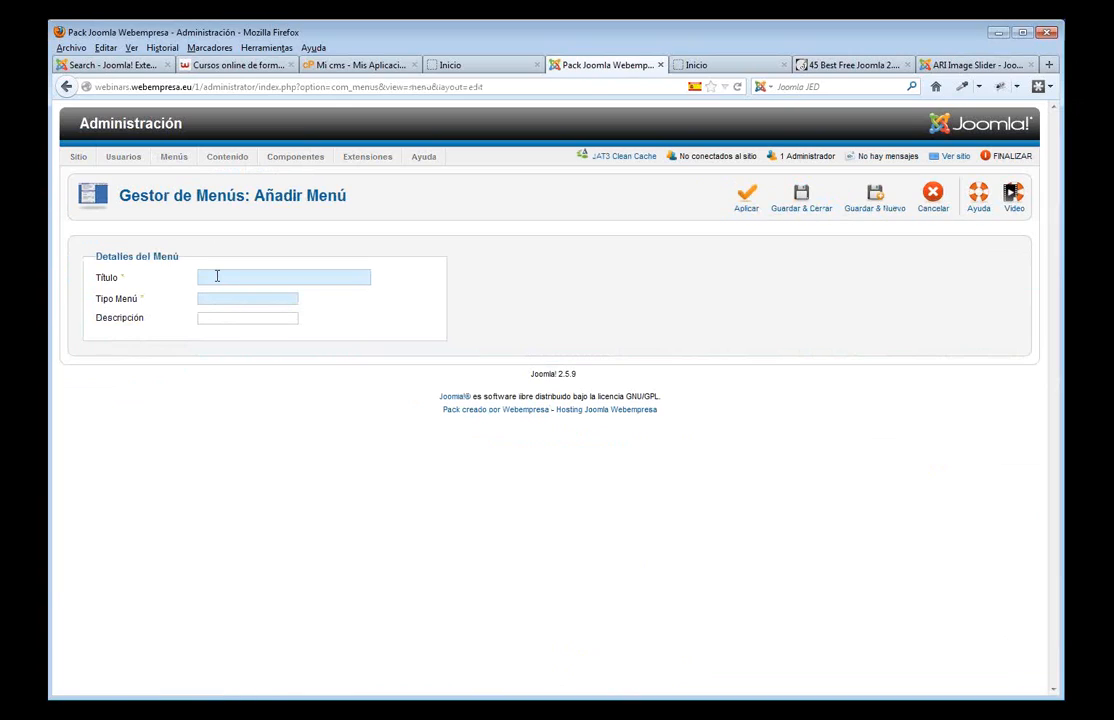
key(Down)
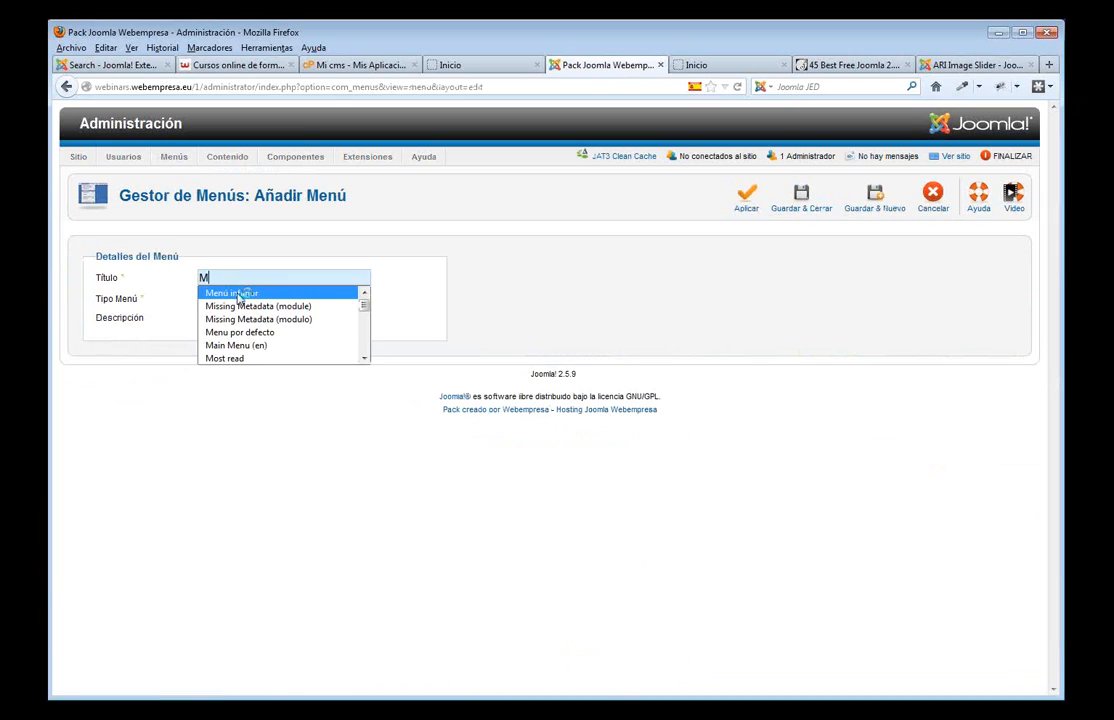
key(Return)
drag(259, 276, 193, 276)
click(224, 413)
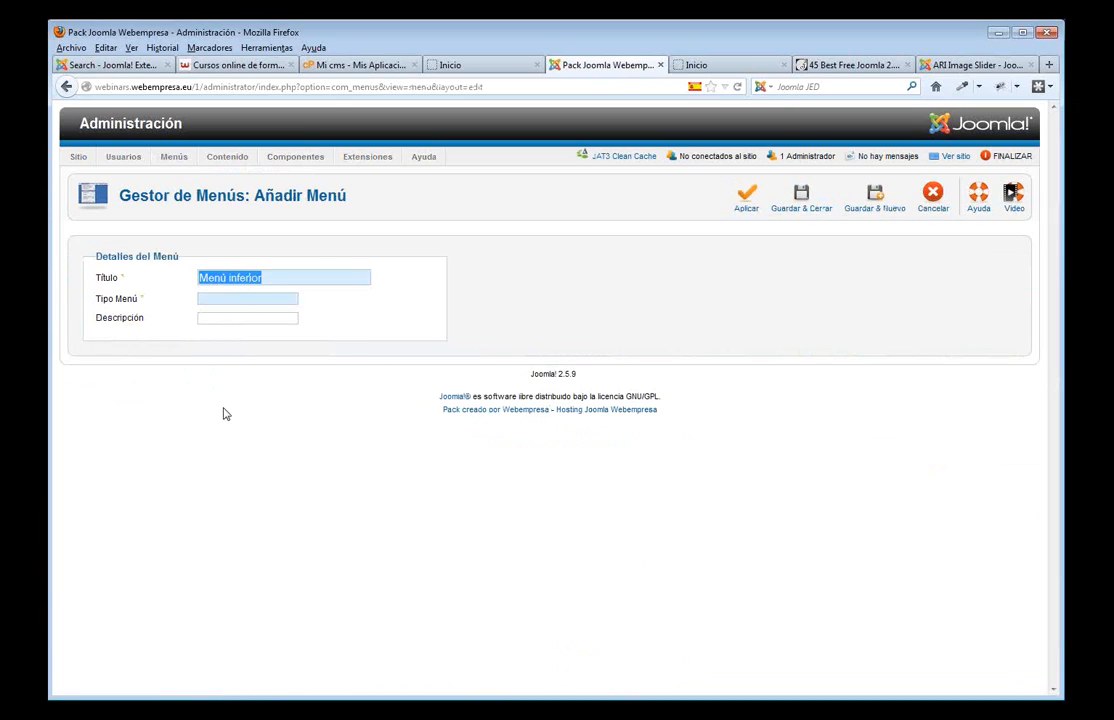
click(227, 302)
click(221, 312)
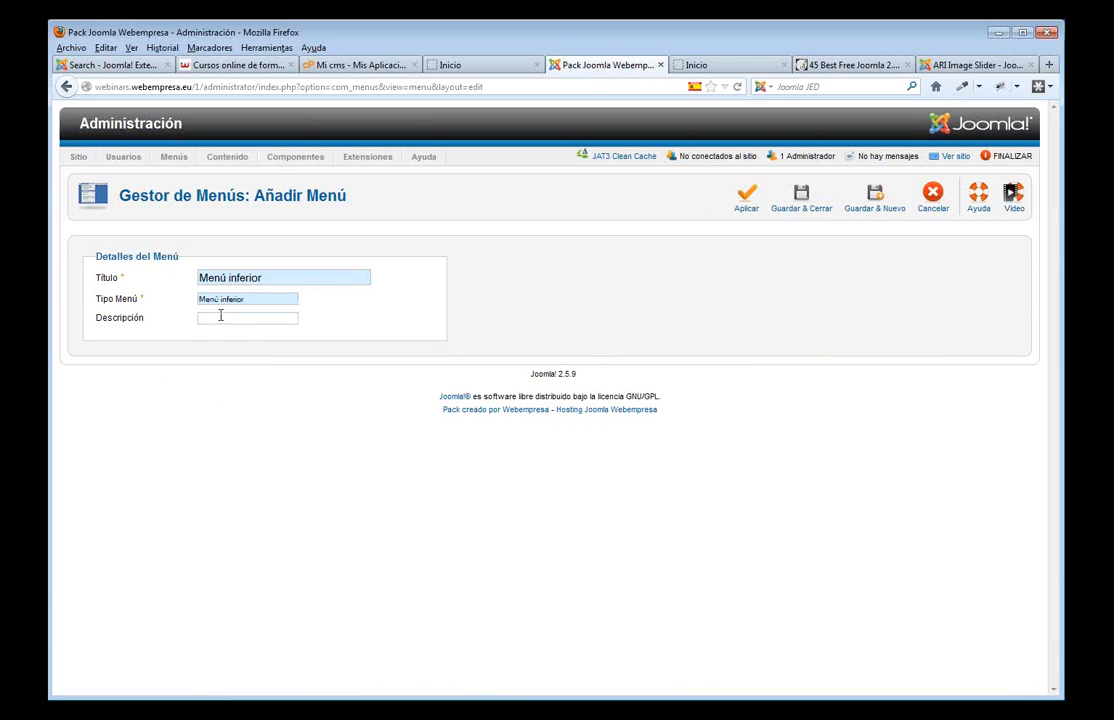
key(Down)
click(801, 198)
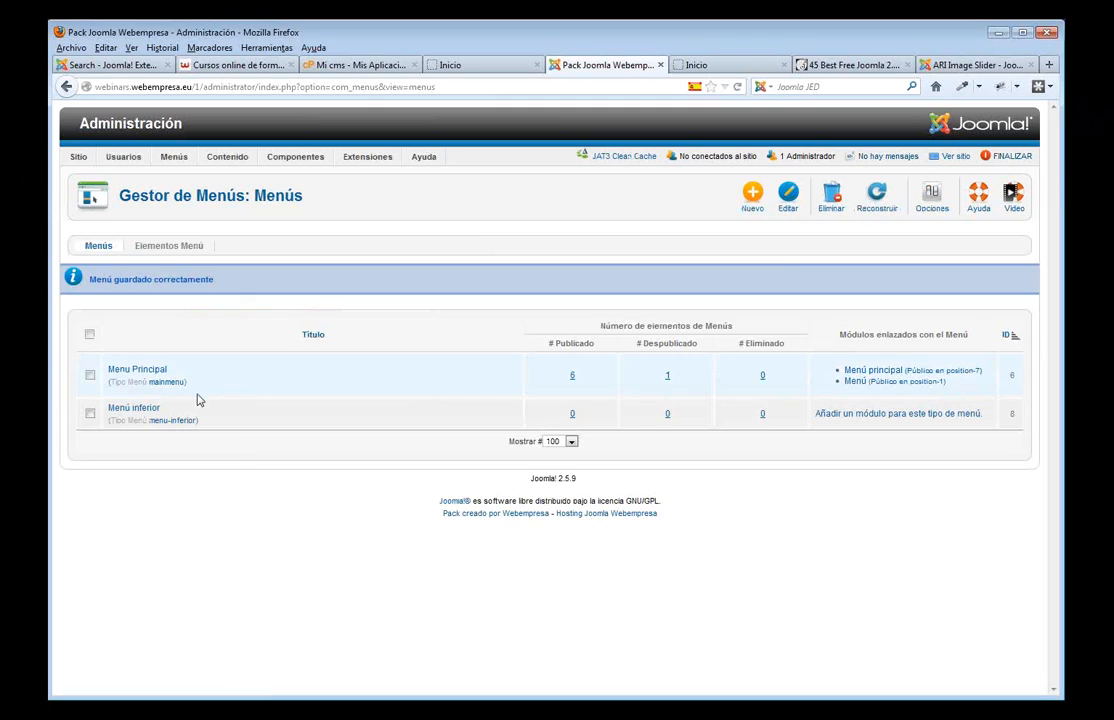
mouse_move(174, 156)
mouse_move(184, 198)
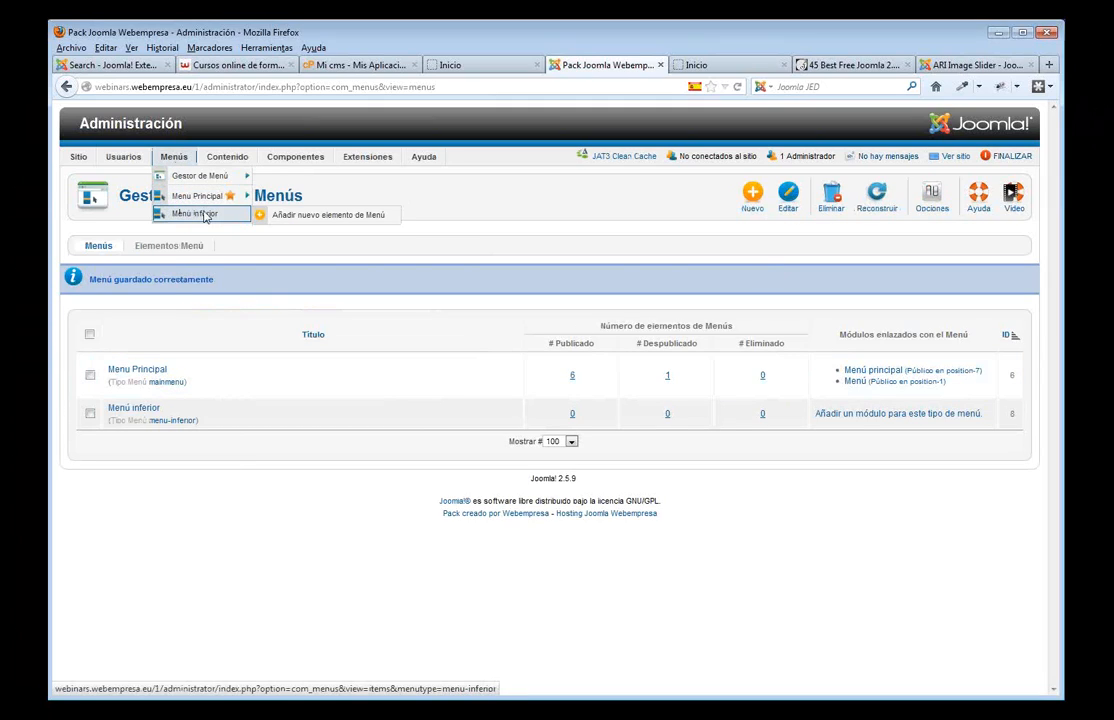
- Batch-move the Mapa del sitio item from Menu Principal into Menú inferior
click(205, 215)
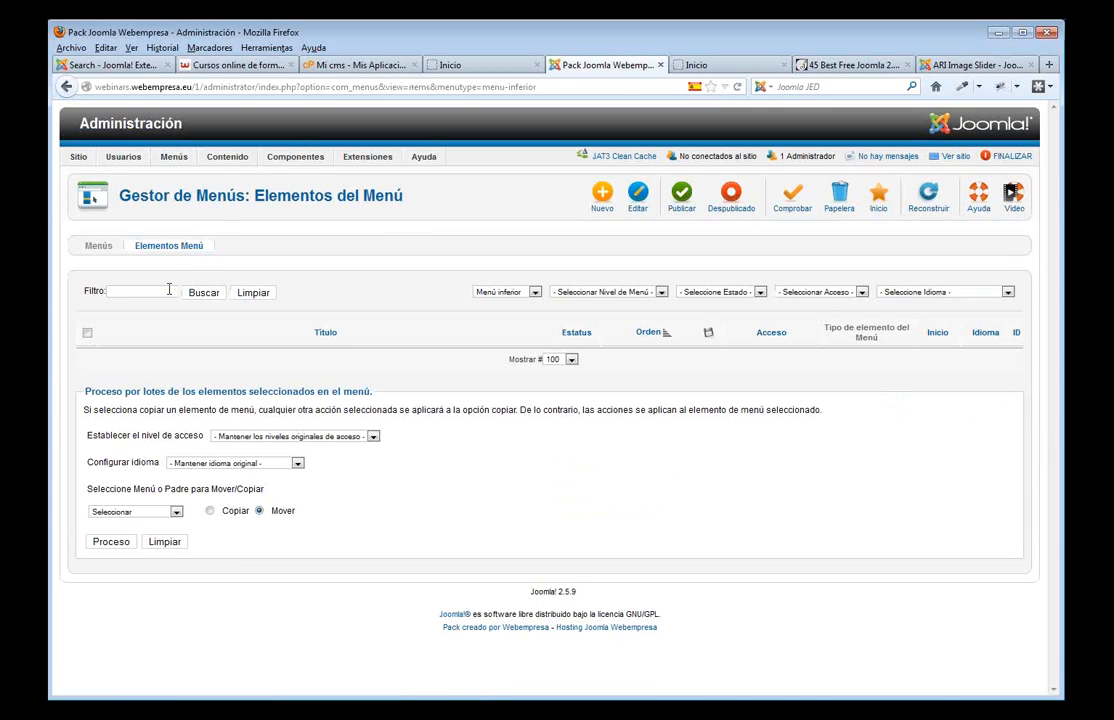
click(535, 292)
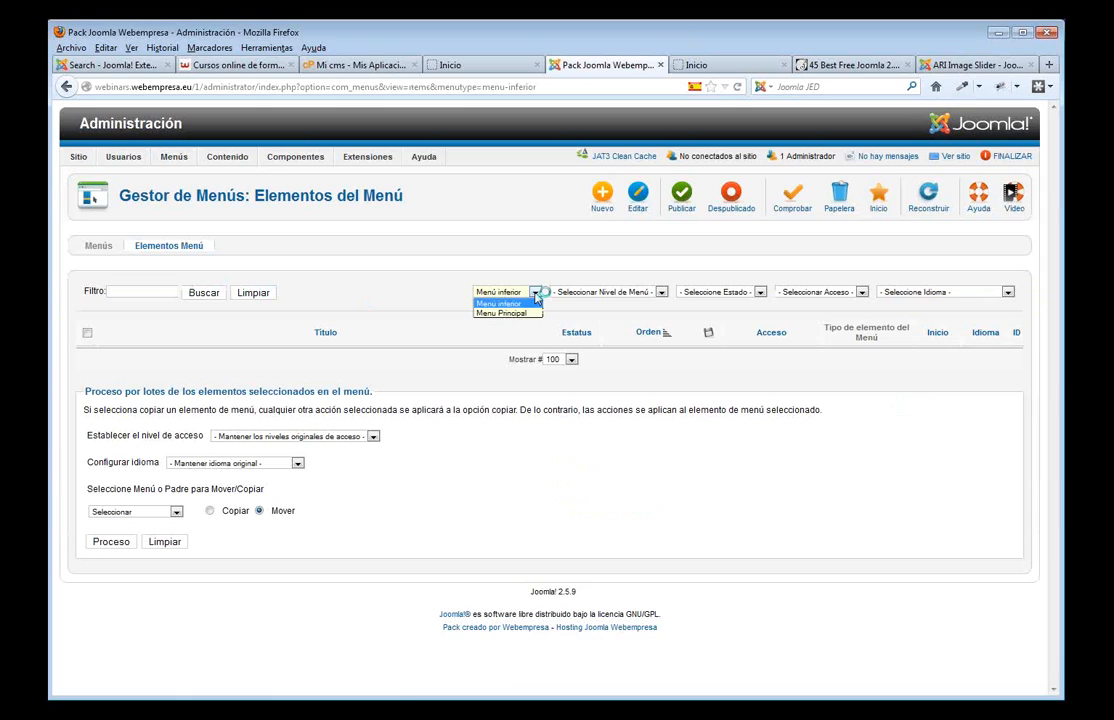
click(522, 314)
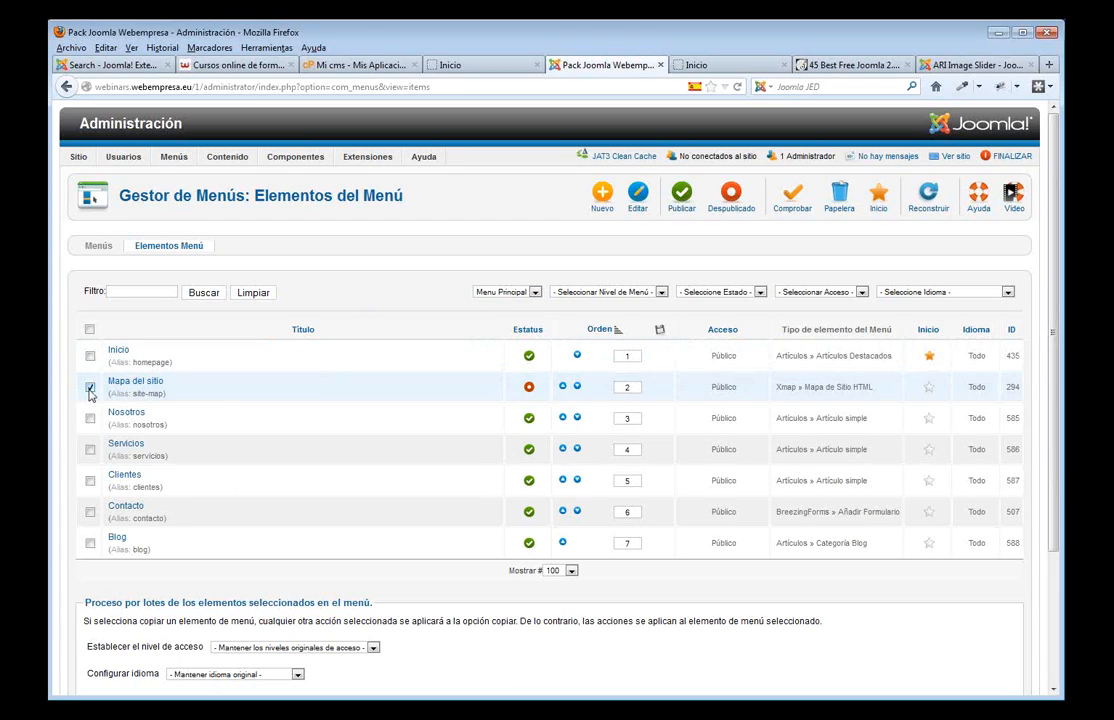
scroll(281, 640, down, 3)
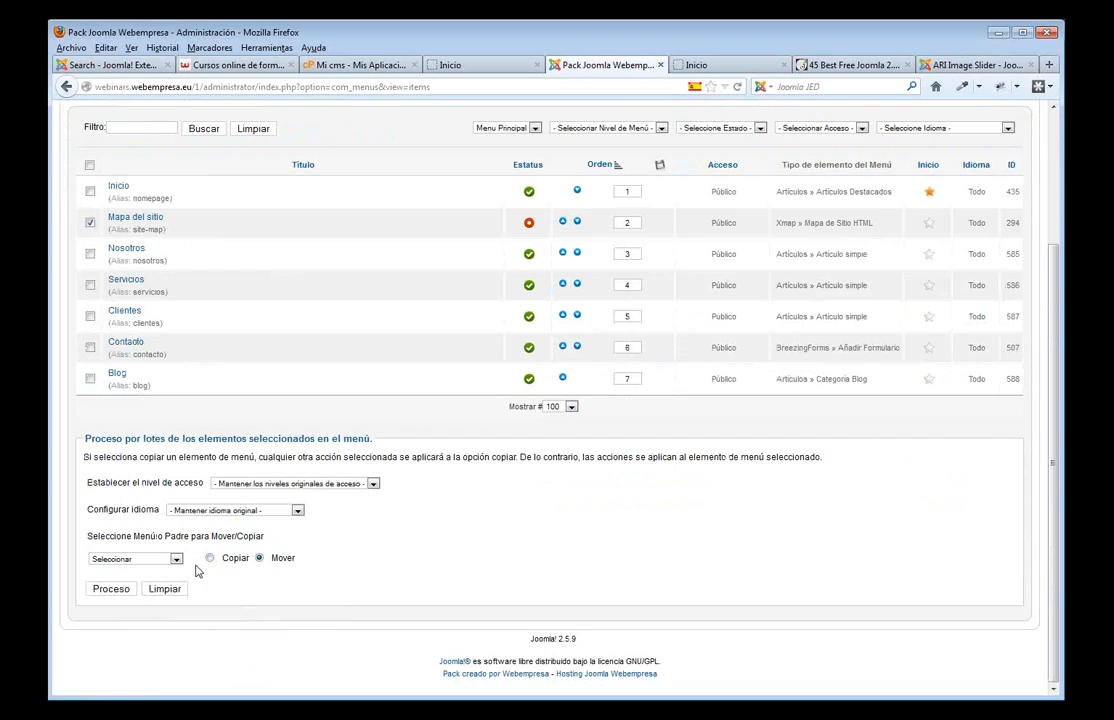
click(177, 559)
click(115, 586)
click(124, 589)
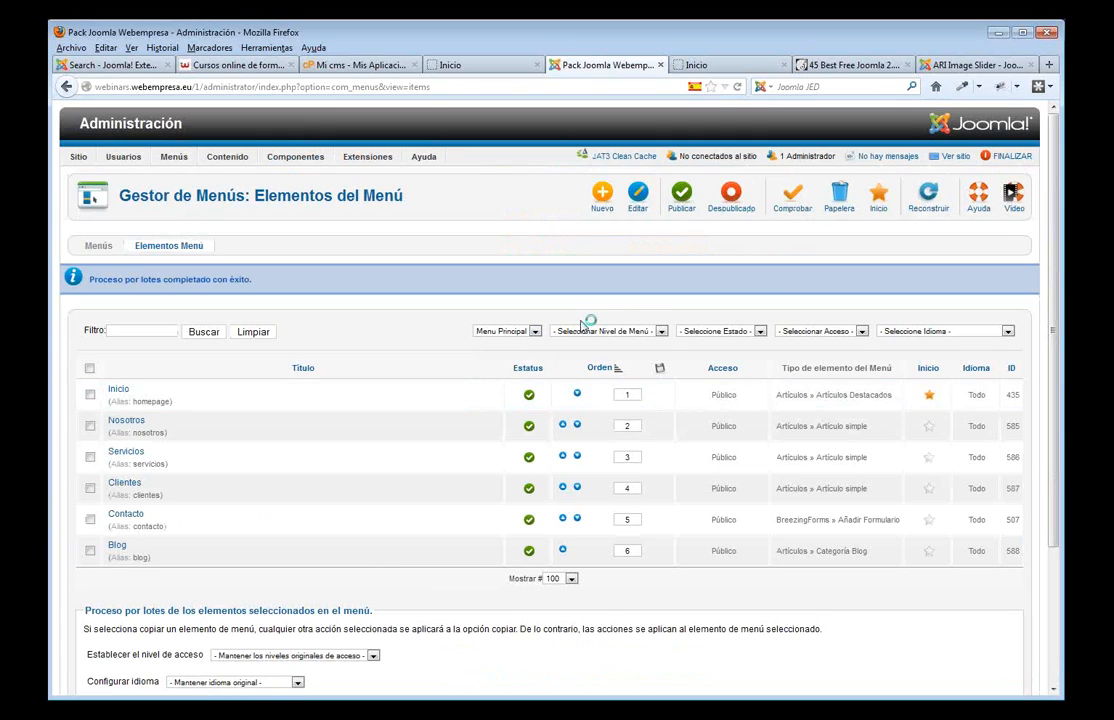
- Publish Mapa del sitio in Menú inferior, then go to the Template Manager styles list
click(535, 331)
click(528, 345)
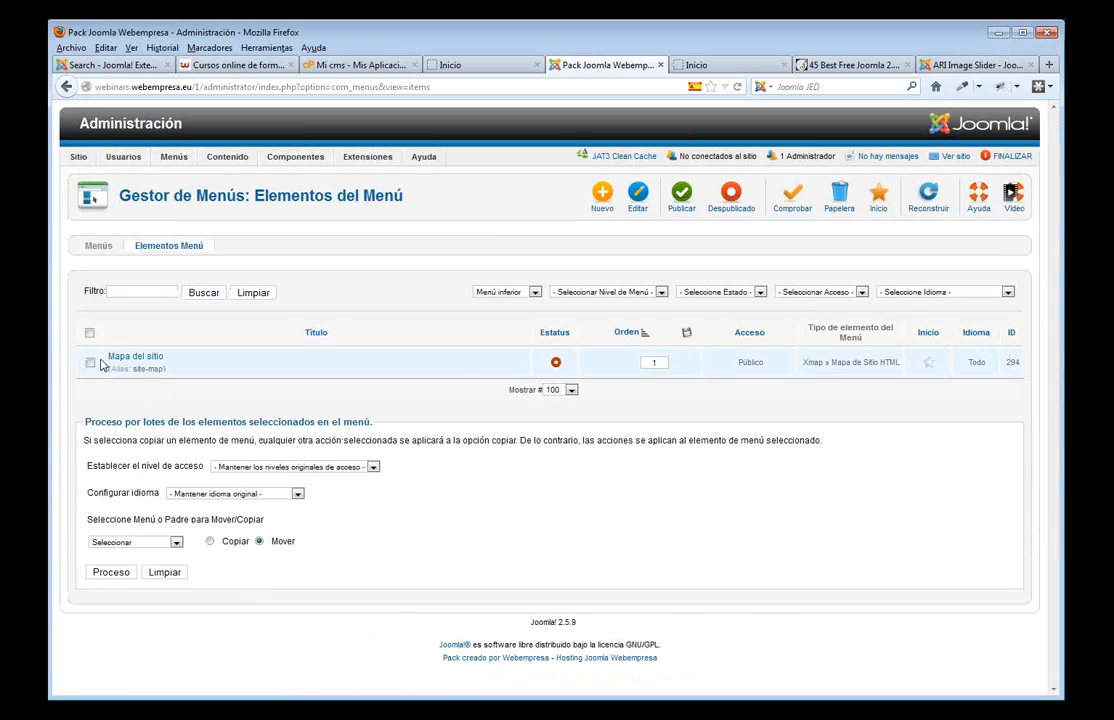
click(556, 364)
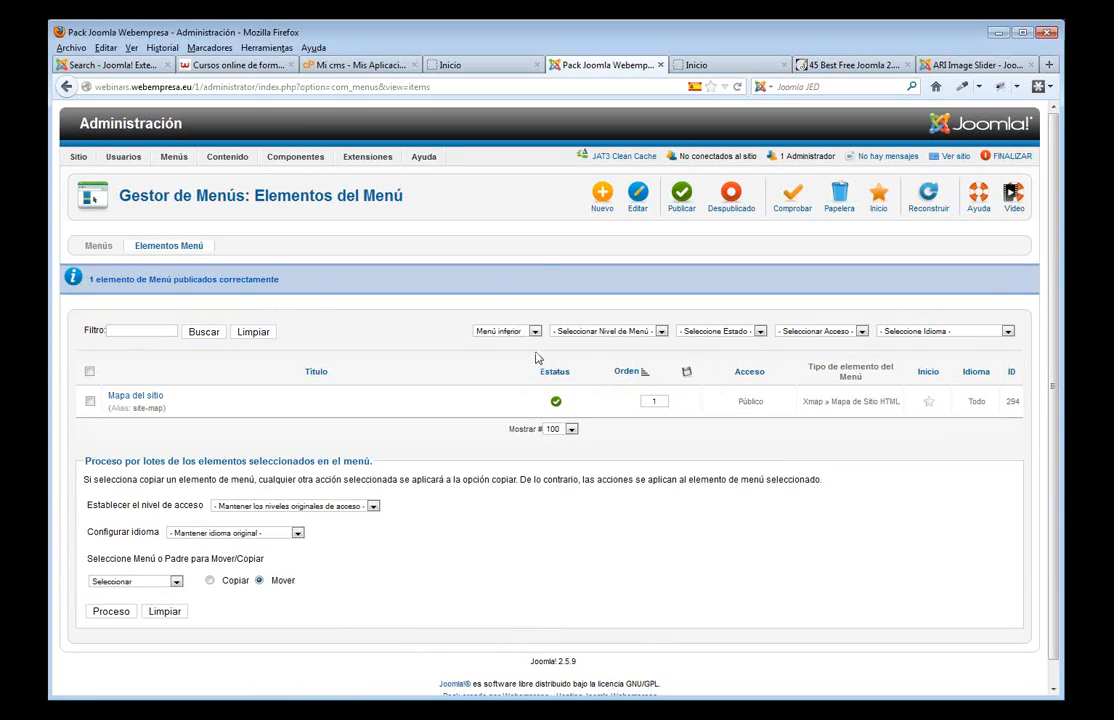
mouse_move(367, 157)
click(350, 224)
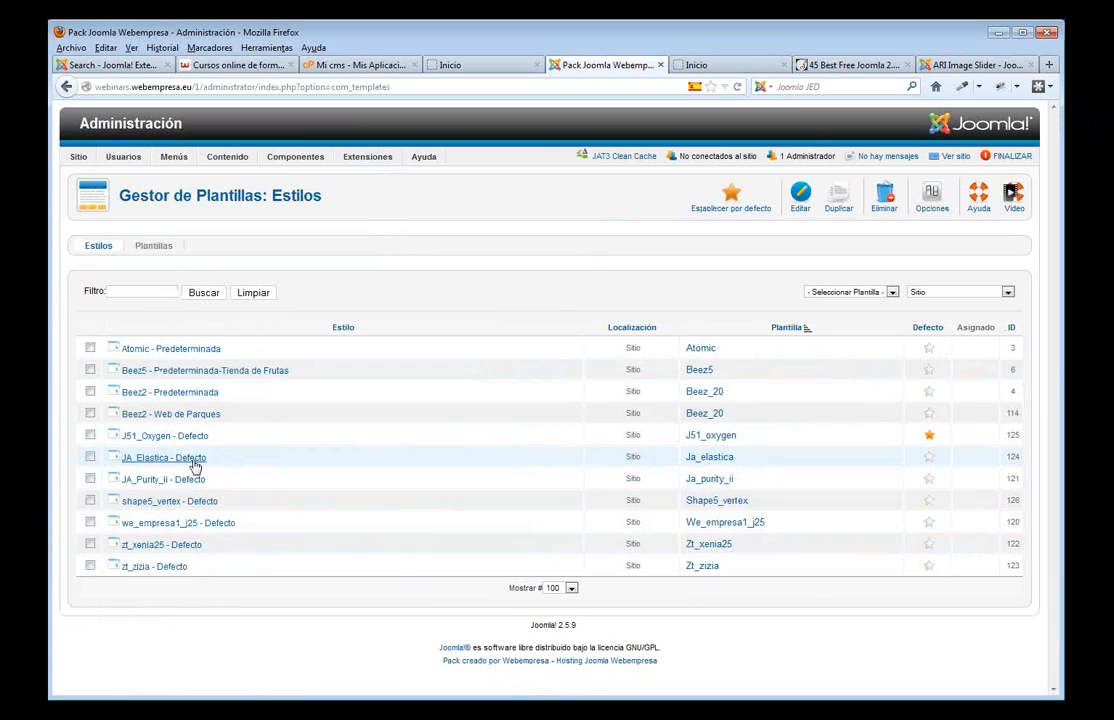
- Switch on the J51_Oxygen footer menu using Menú inferior, save the style, and view the front page
click(170, 436)
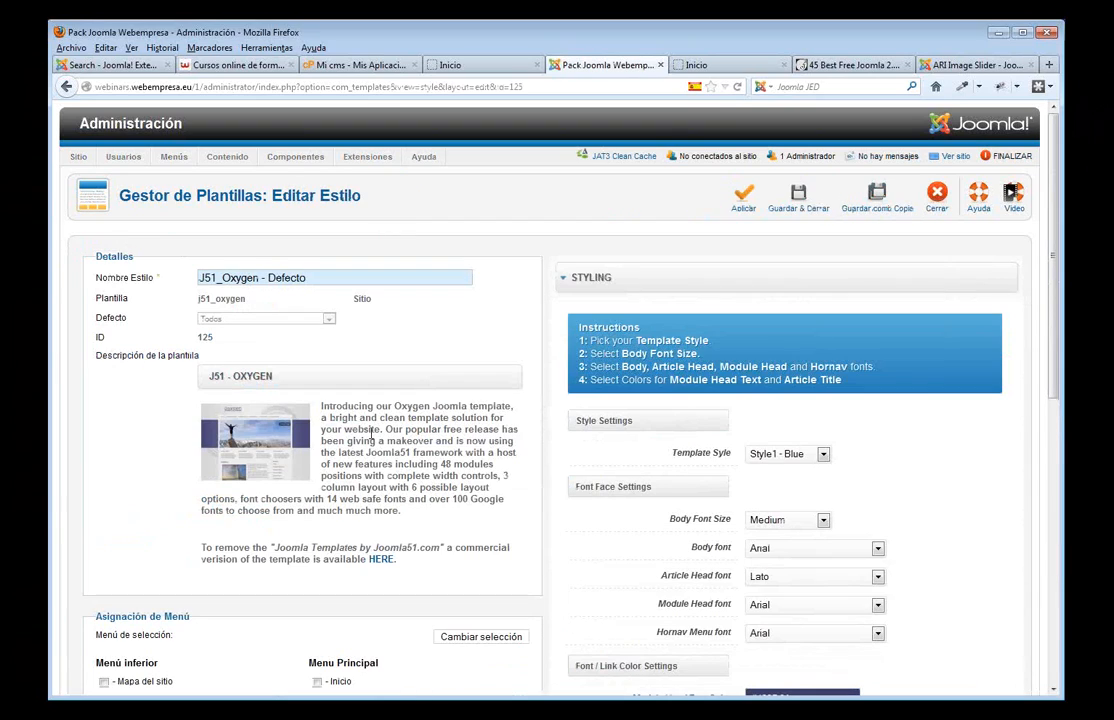
scroll(640, 460, down, 8)
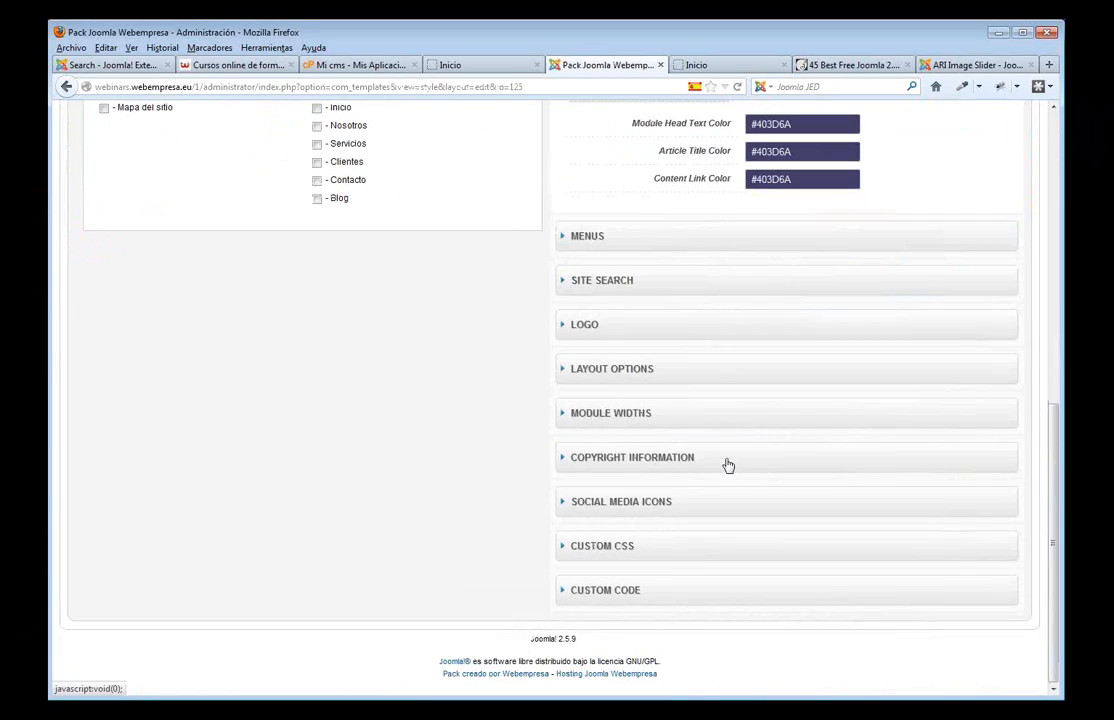
click(598, 240)
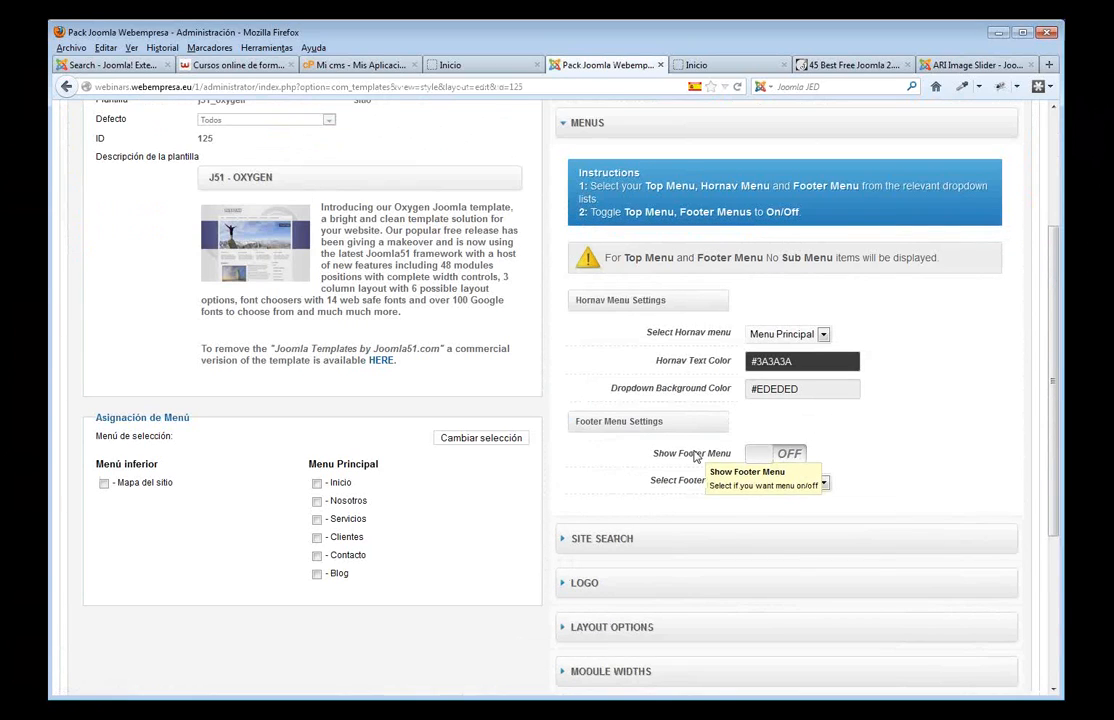
click(760, 454)
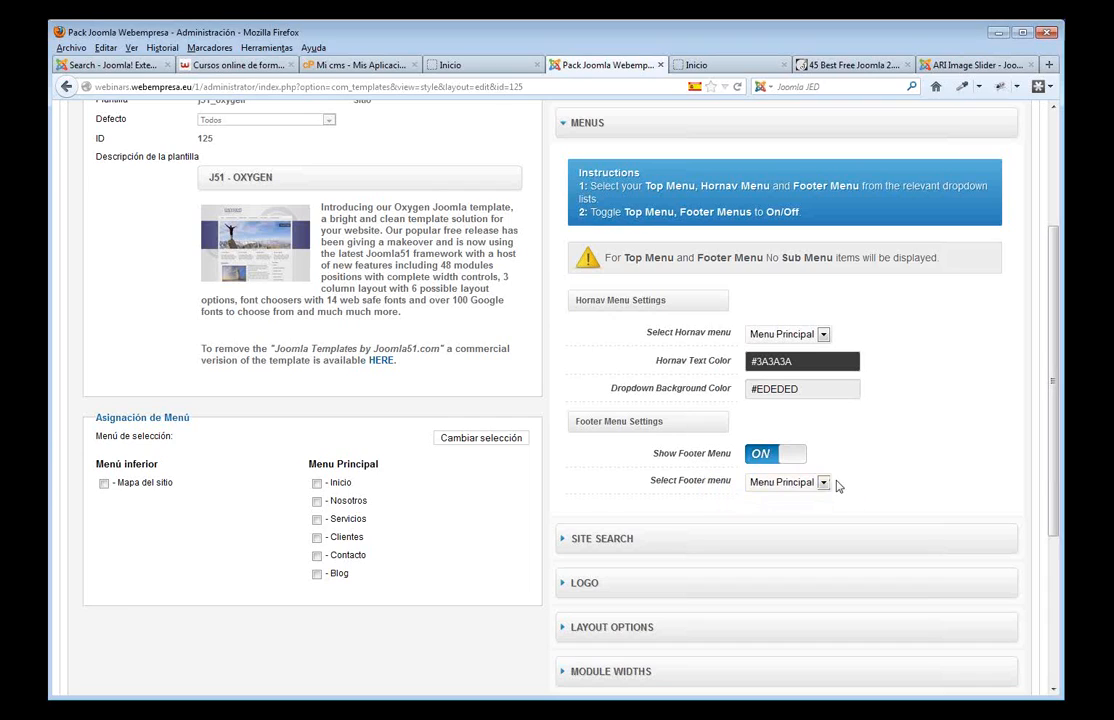
click(824, 484)
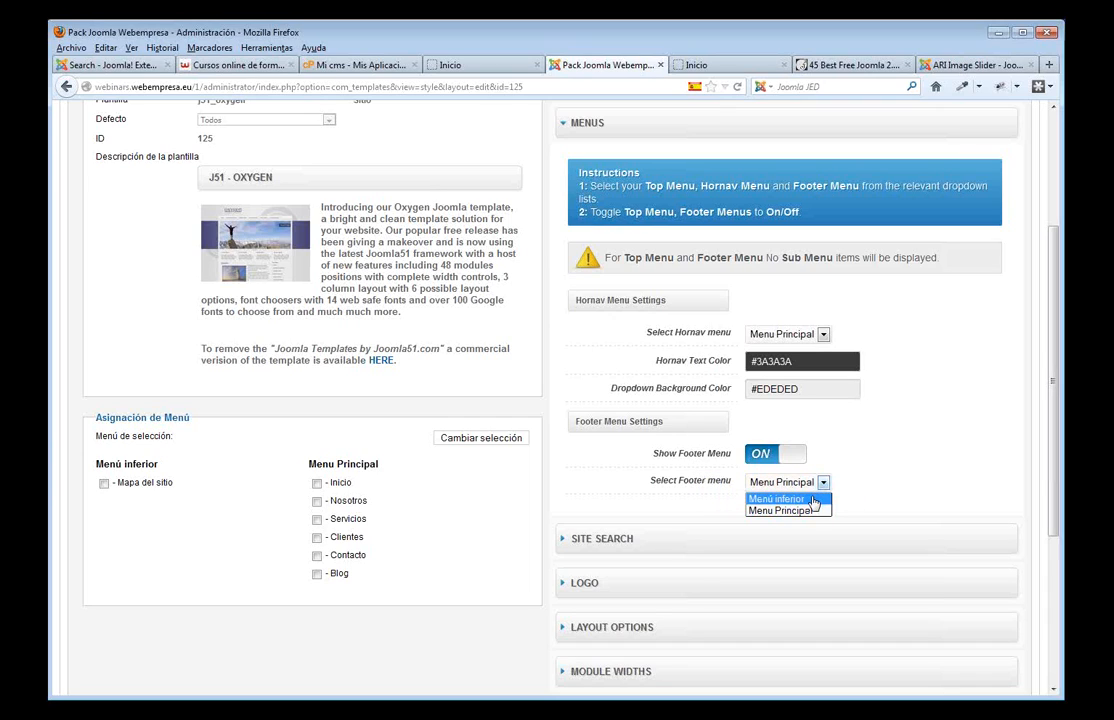
click(814, 500)
scroll(922, 432, up, 4)
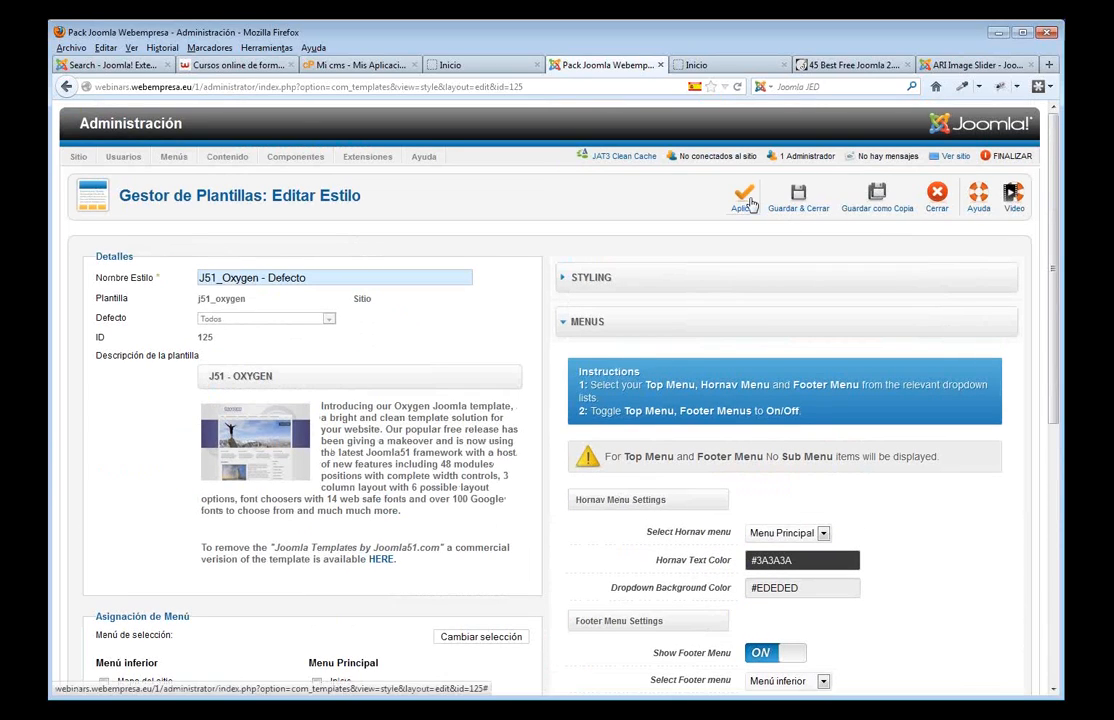
click(750, 204)
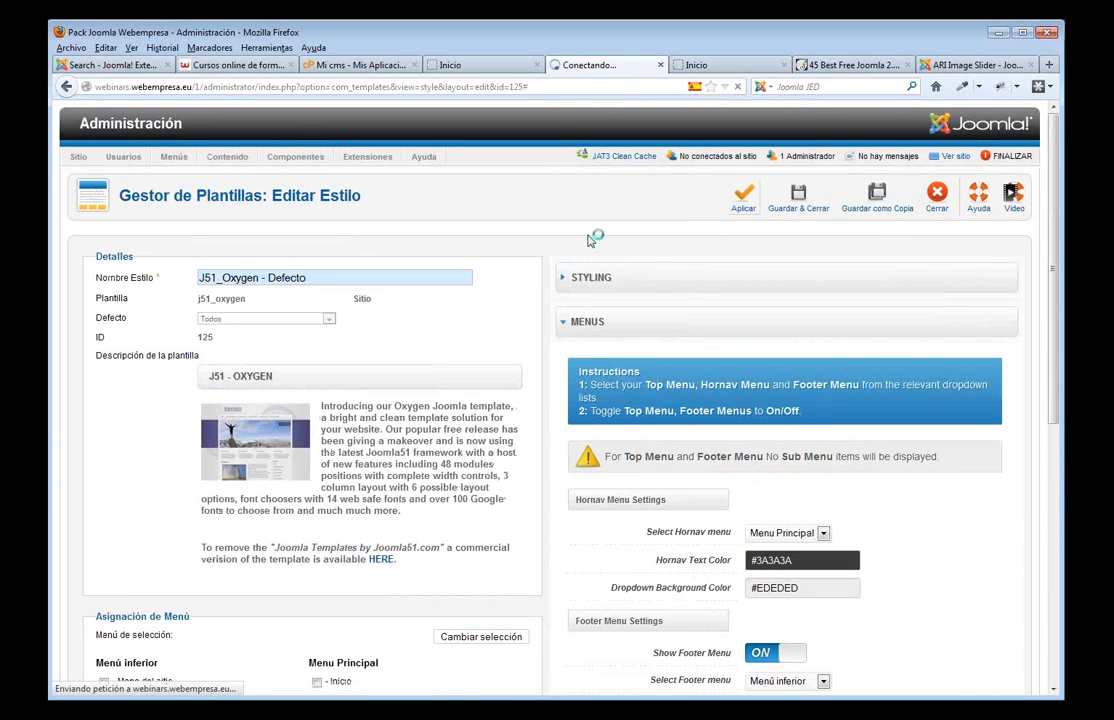
click(487, 67)
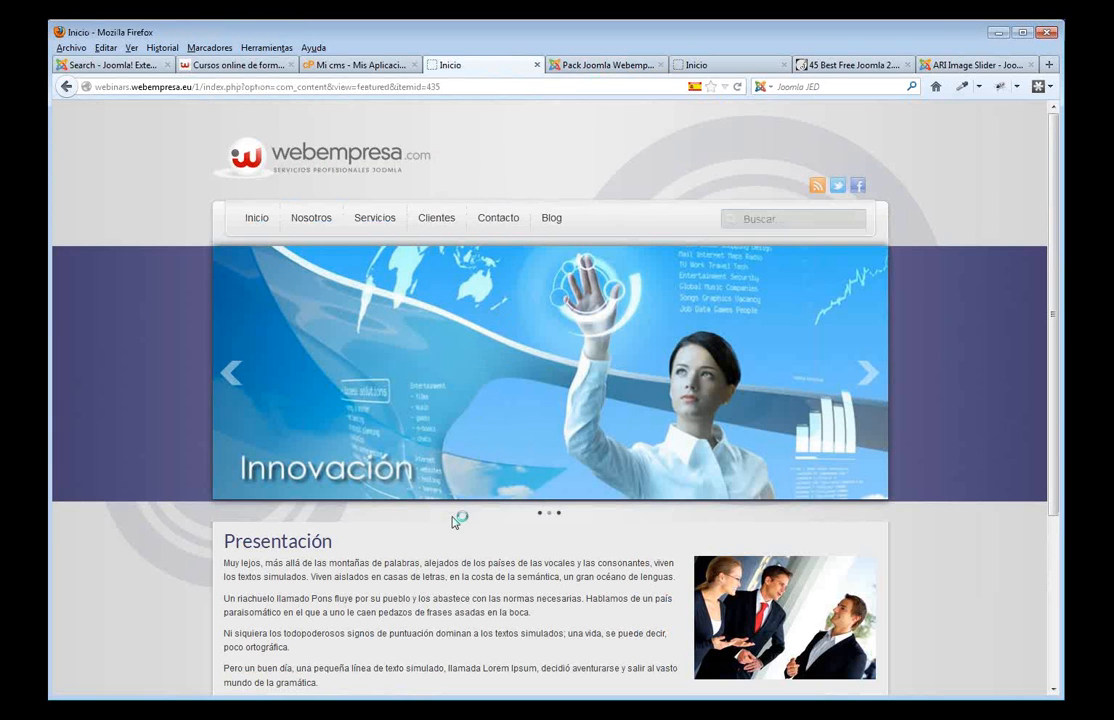
- Reload the front page to confirm the 'Mapa del sitio' footer link, then return to the style editor
key(F5)
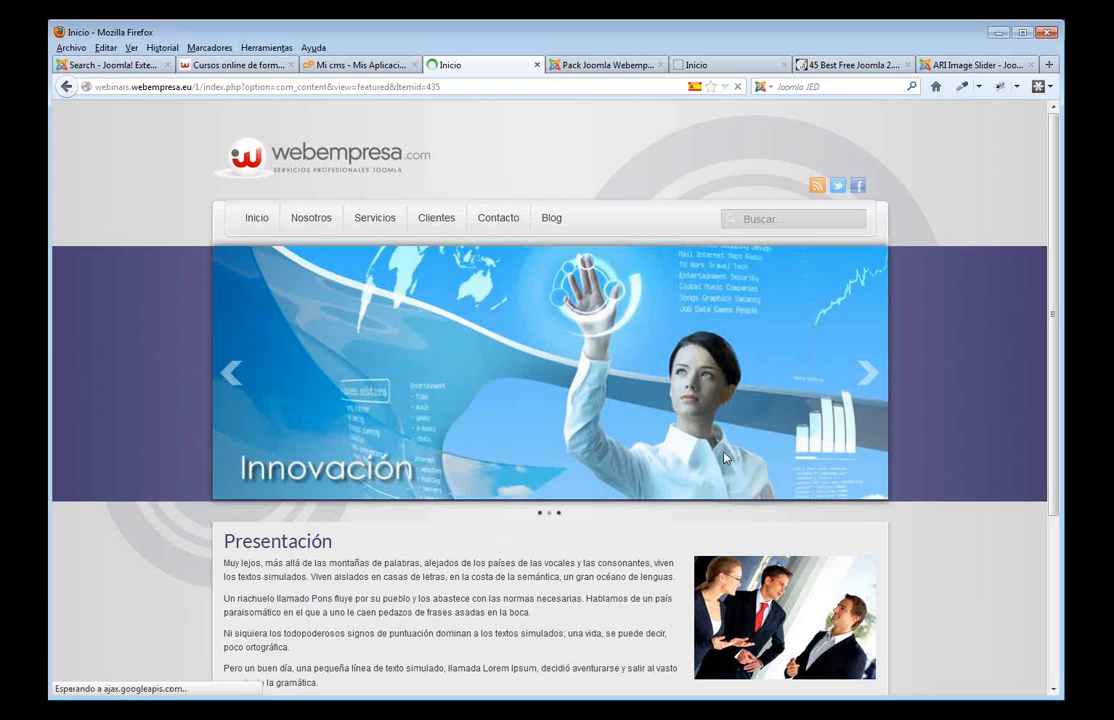
scroll(748, 470, down, 4)
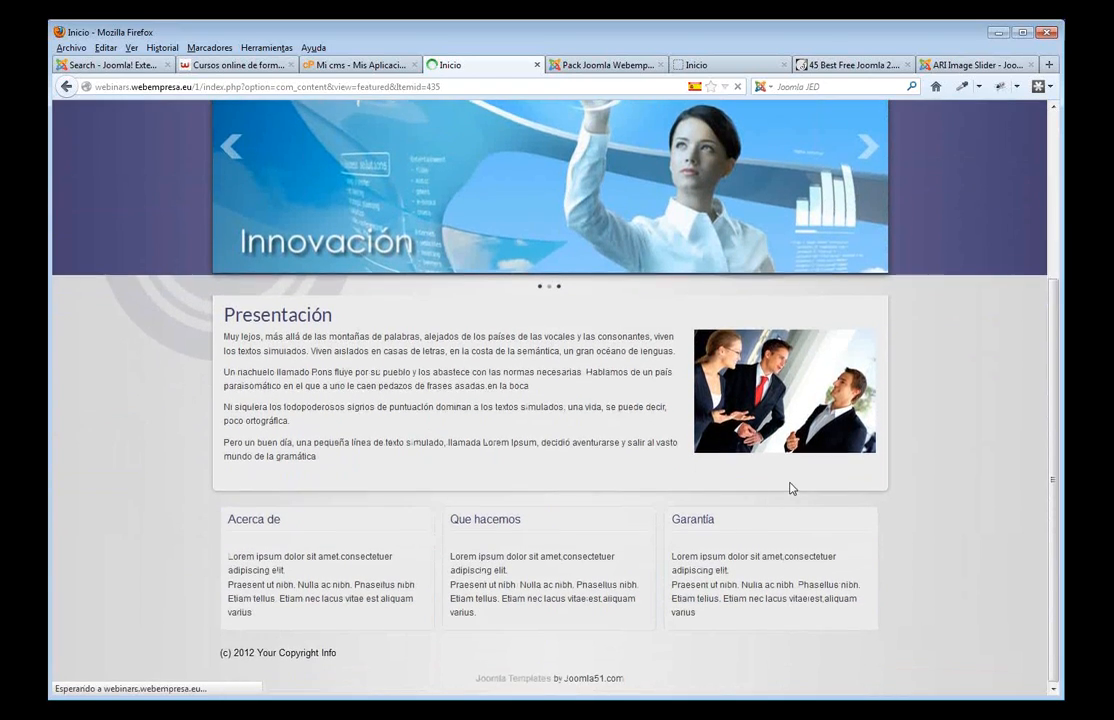
scroll(712, 472, down, 4)
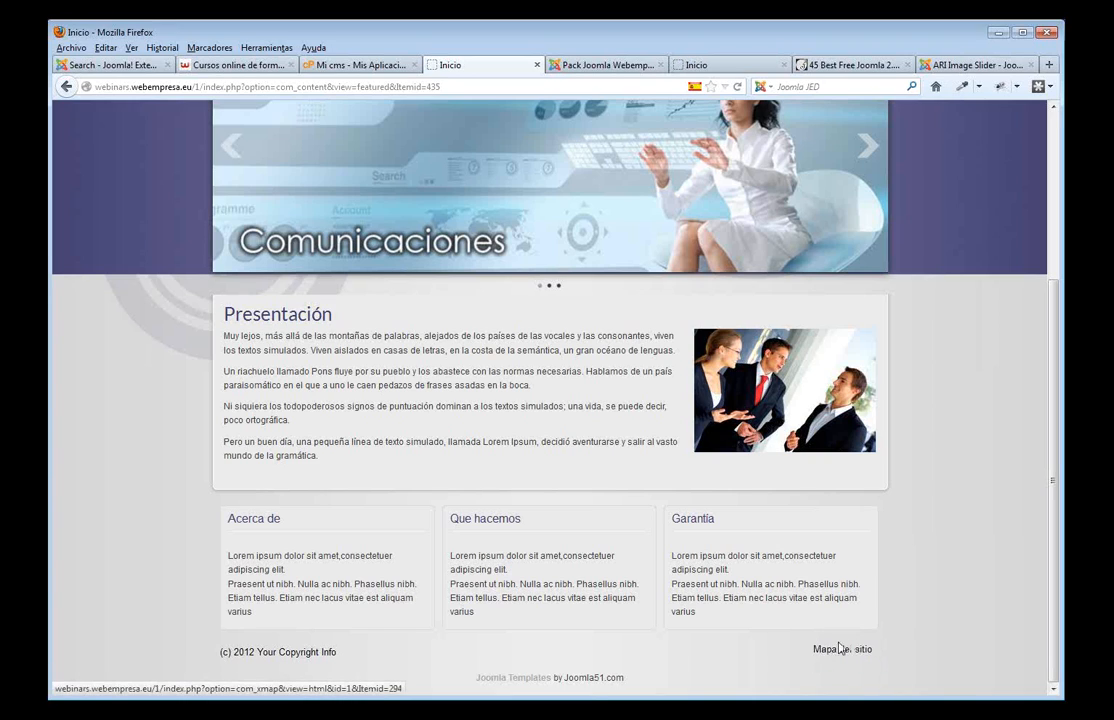
click(607, 66)
scroll(640, 390, down, 5)
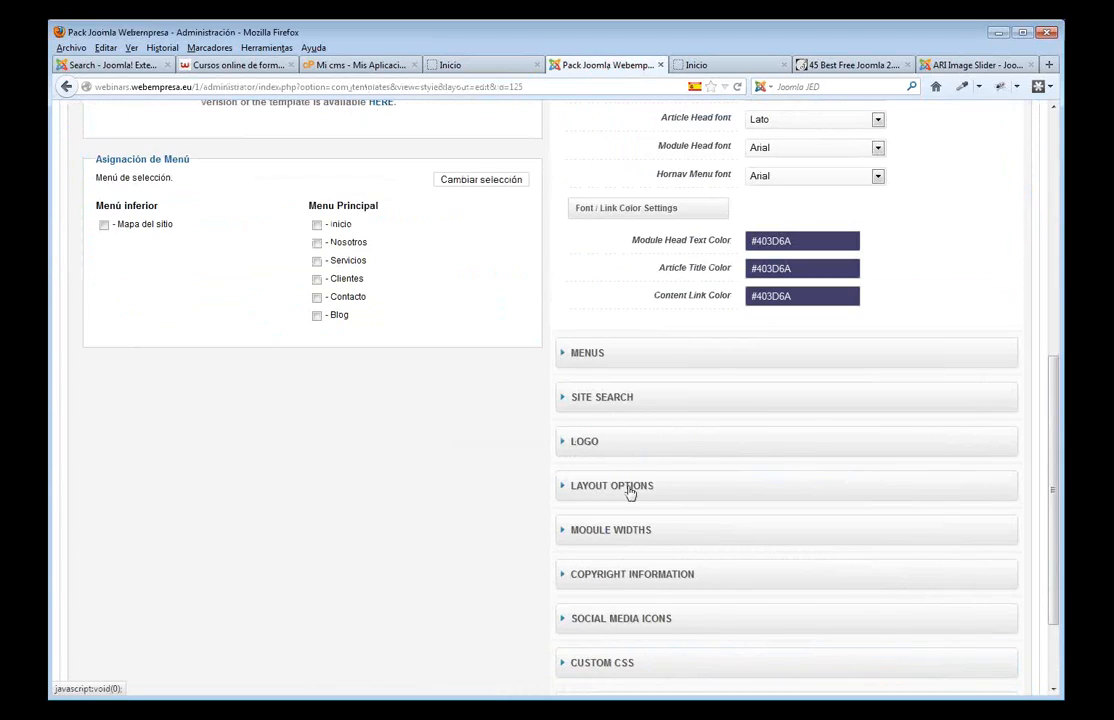
- Replace the Oxygen copyright text with the company's address and phone line, save, and view the site
click(640, 576)
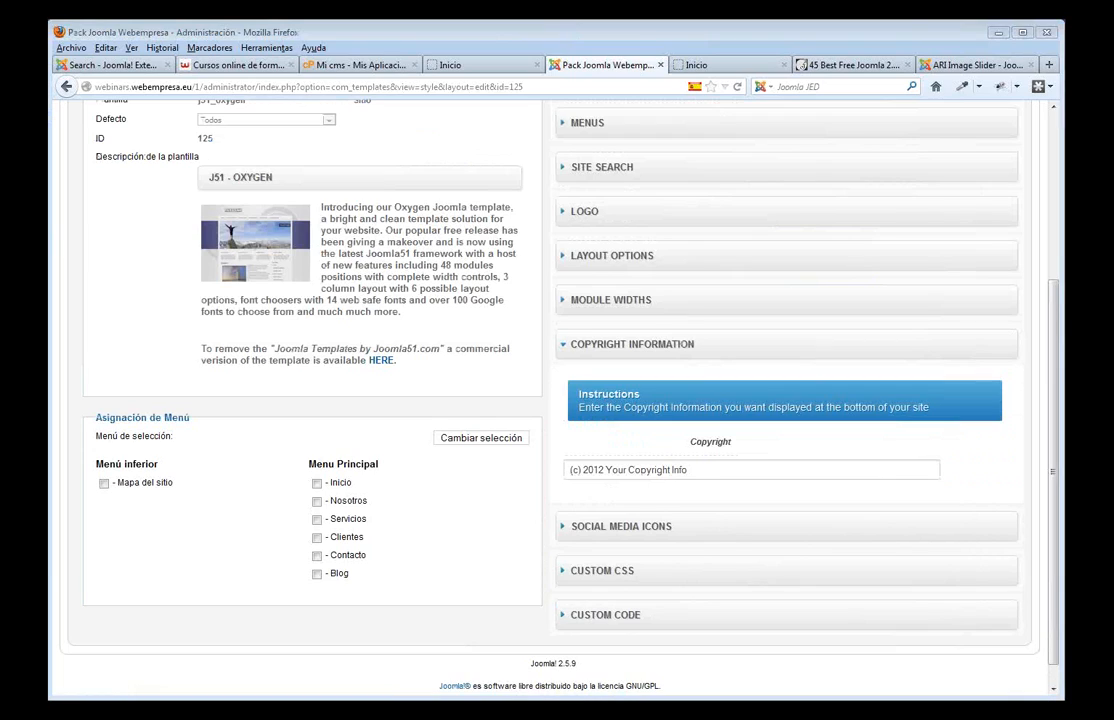
click(689, 469)
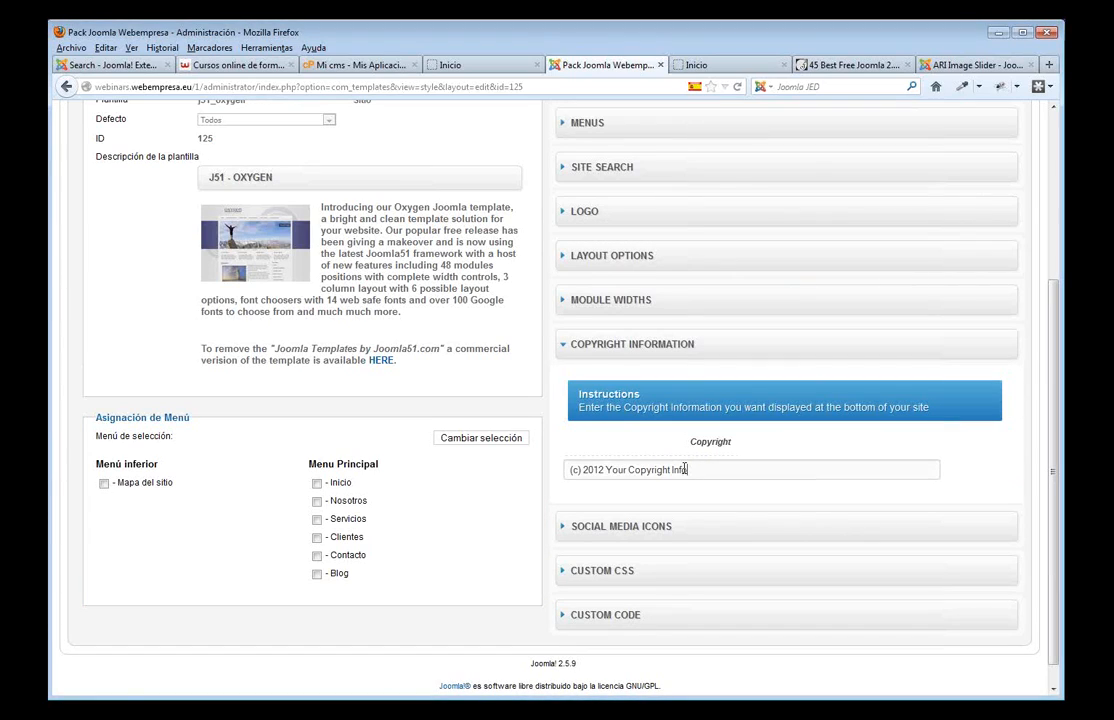
drag(685, 469, 555, 466)
key(ctrl+v)
click(994, 467)
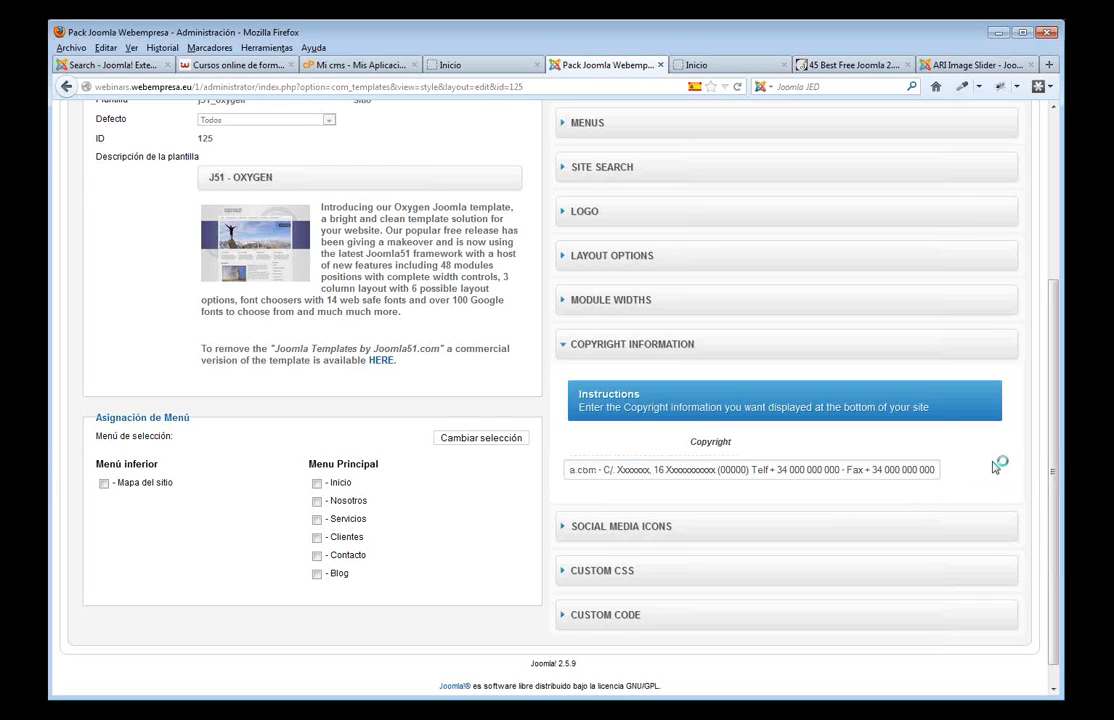
scroll(945, 386, up, 5)
click(750, 205)
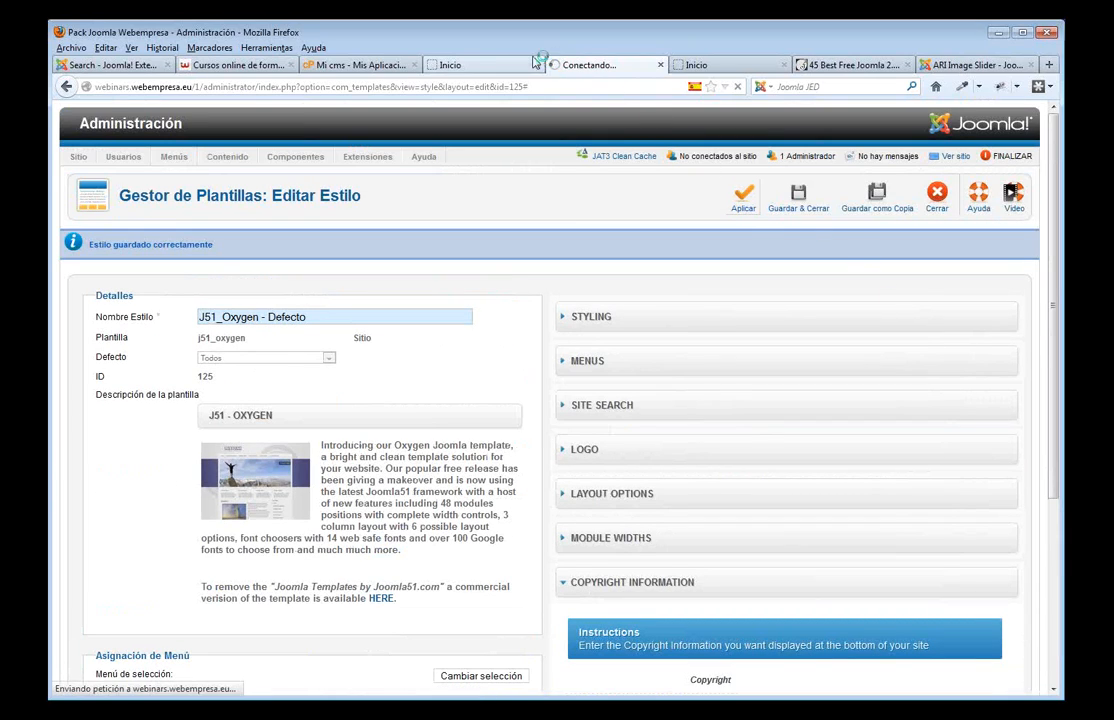
click(480, 57)
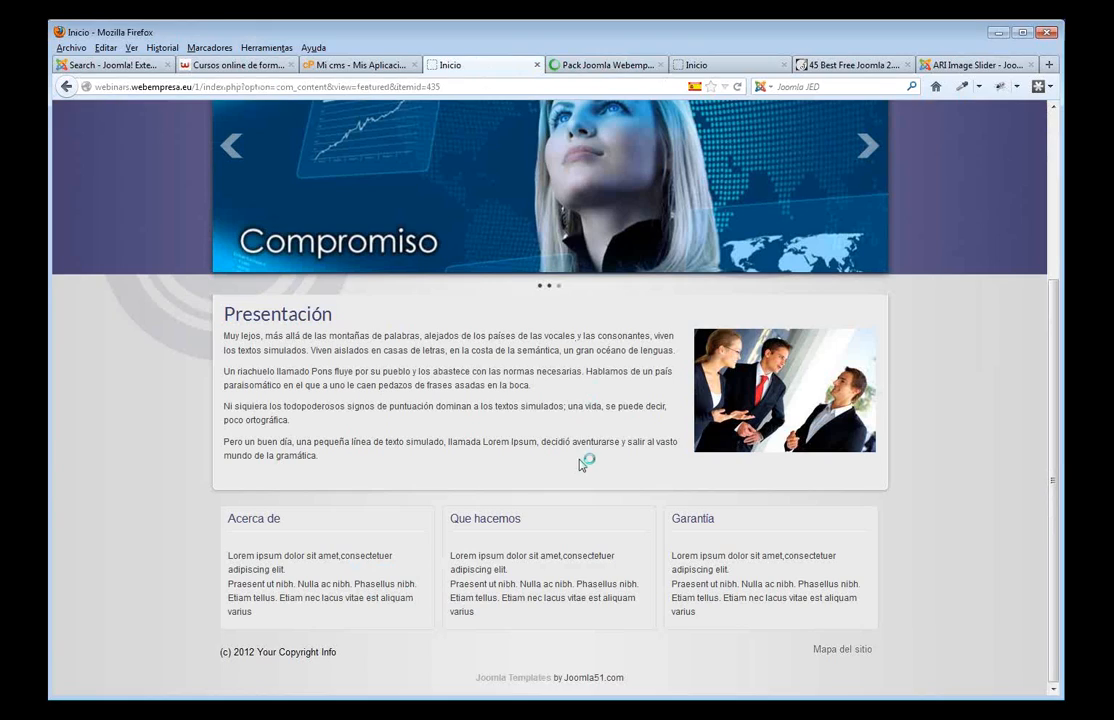
- Reload the front page to check the footer, then save and close the J51_Oxygen style
key(F5)
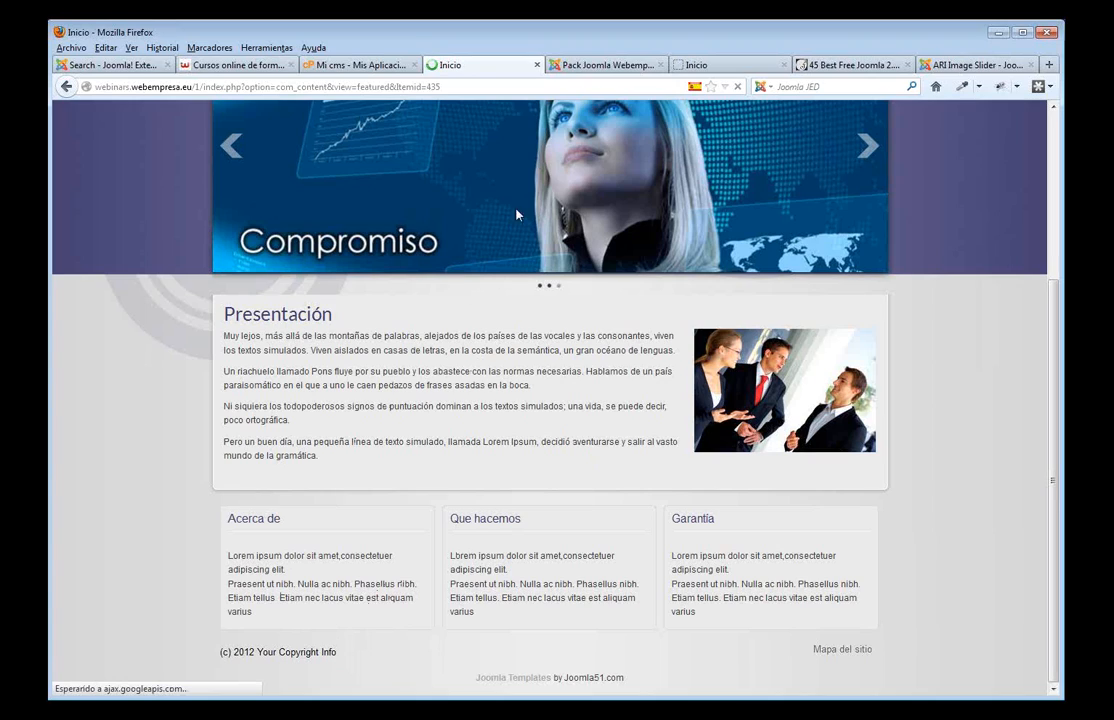
click(600, 65)
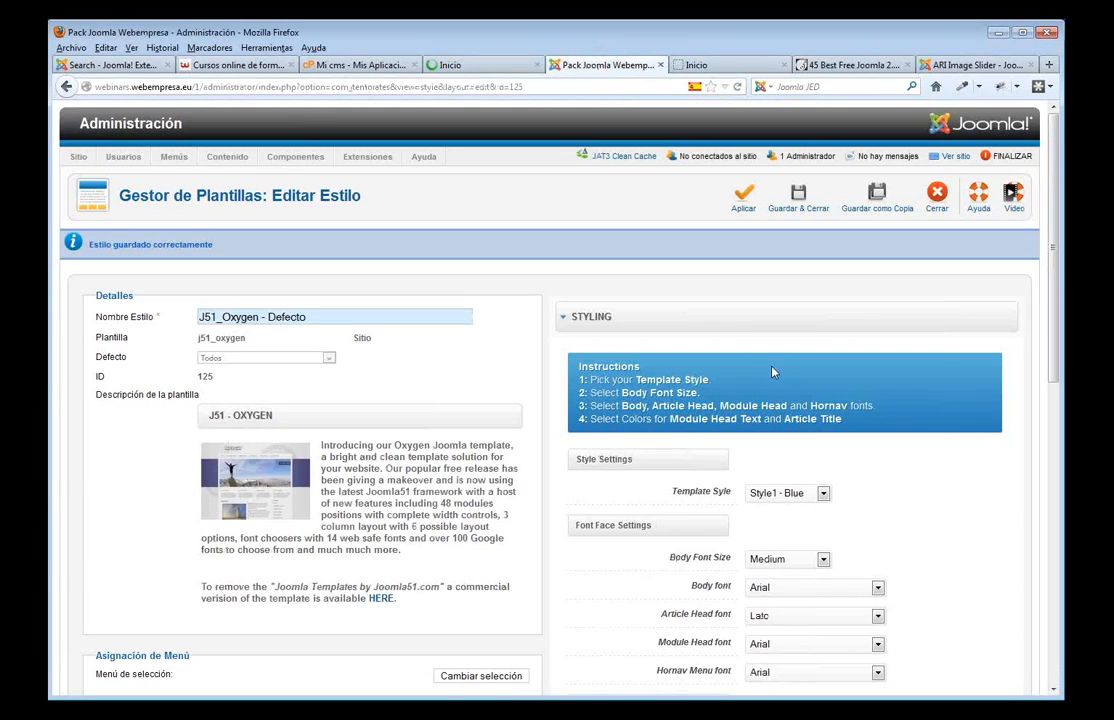
click(802, 209)
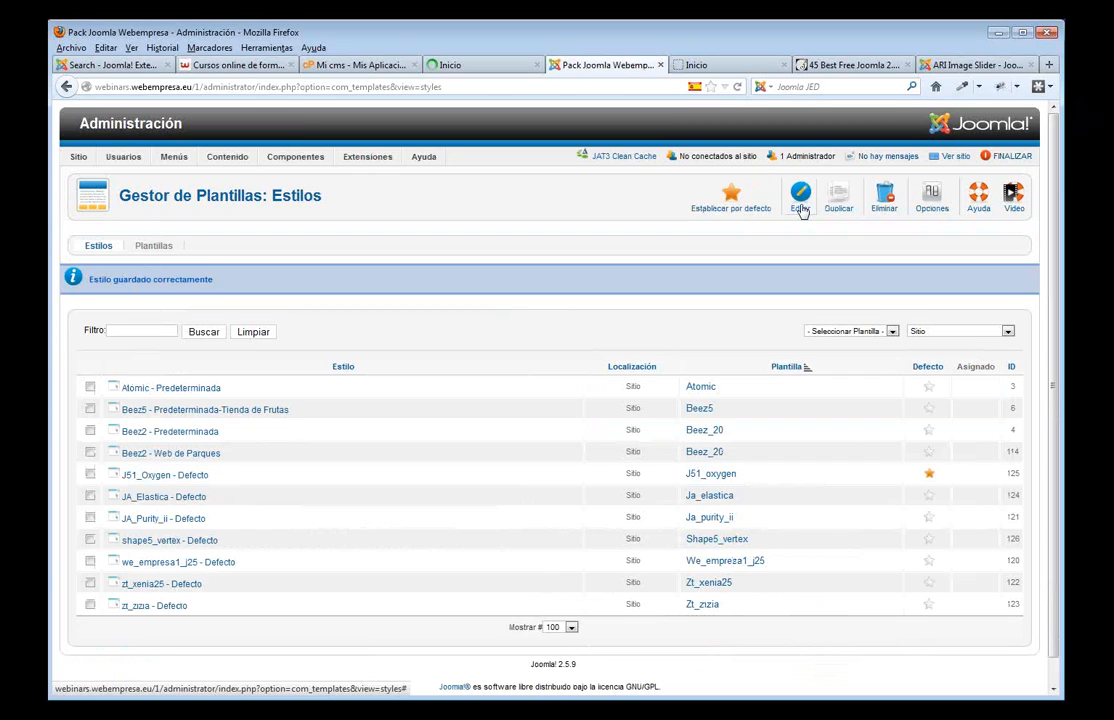
mouse_move(157, 152)
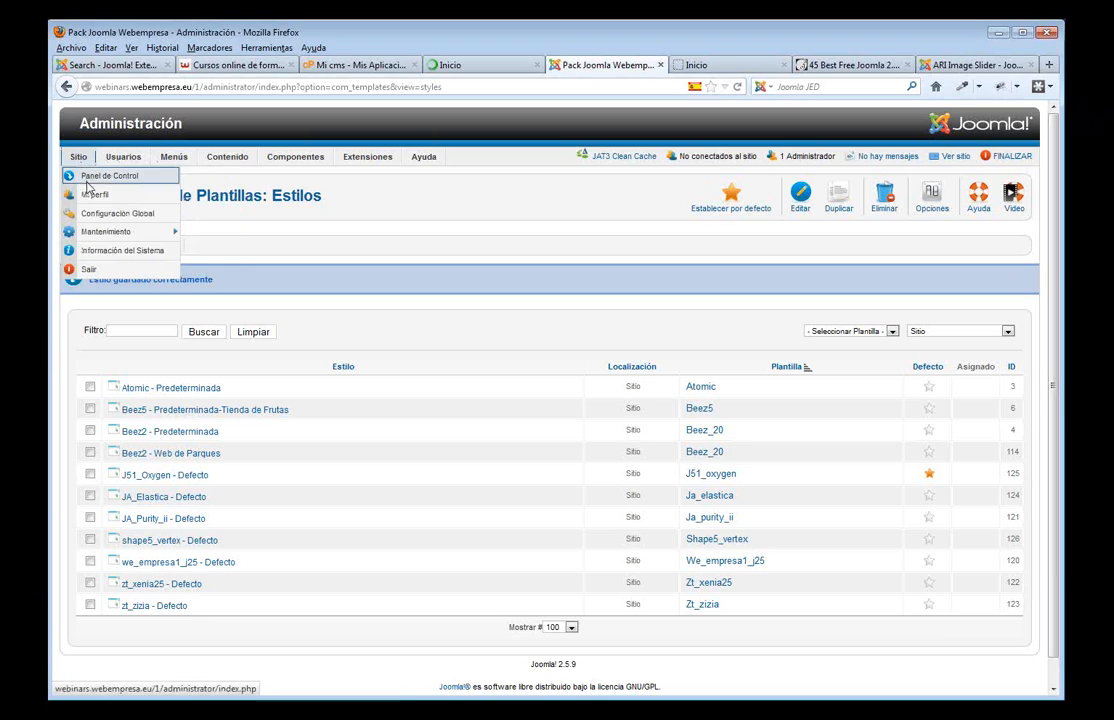
- Open Sitio > Configuración Global and look over its metadata and SEO settings
click(93, 214)
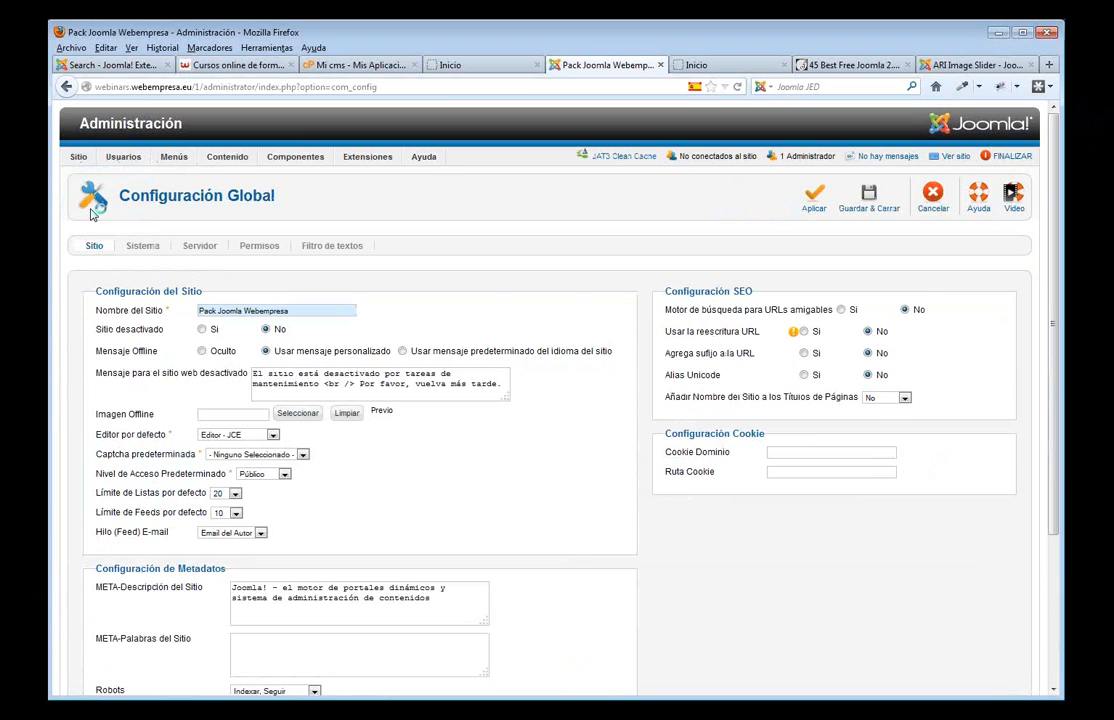
scroll(563, 300, down, 2)
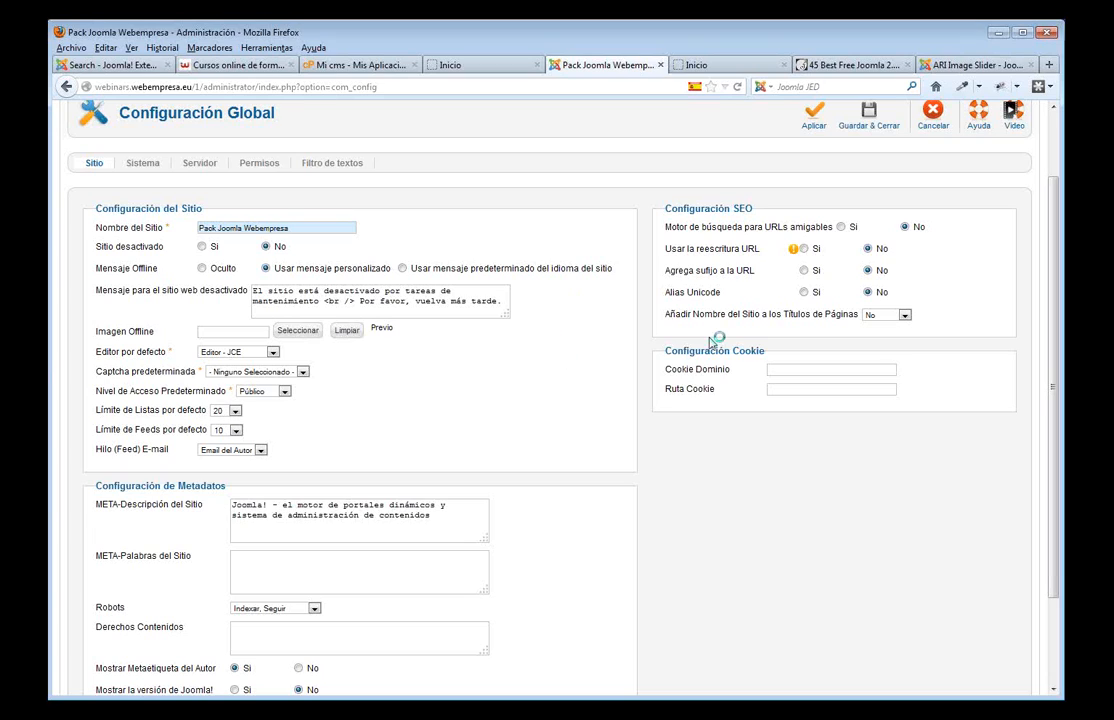
scroll(620, 295, up, 2)
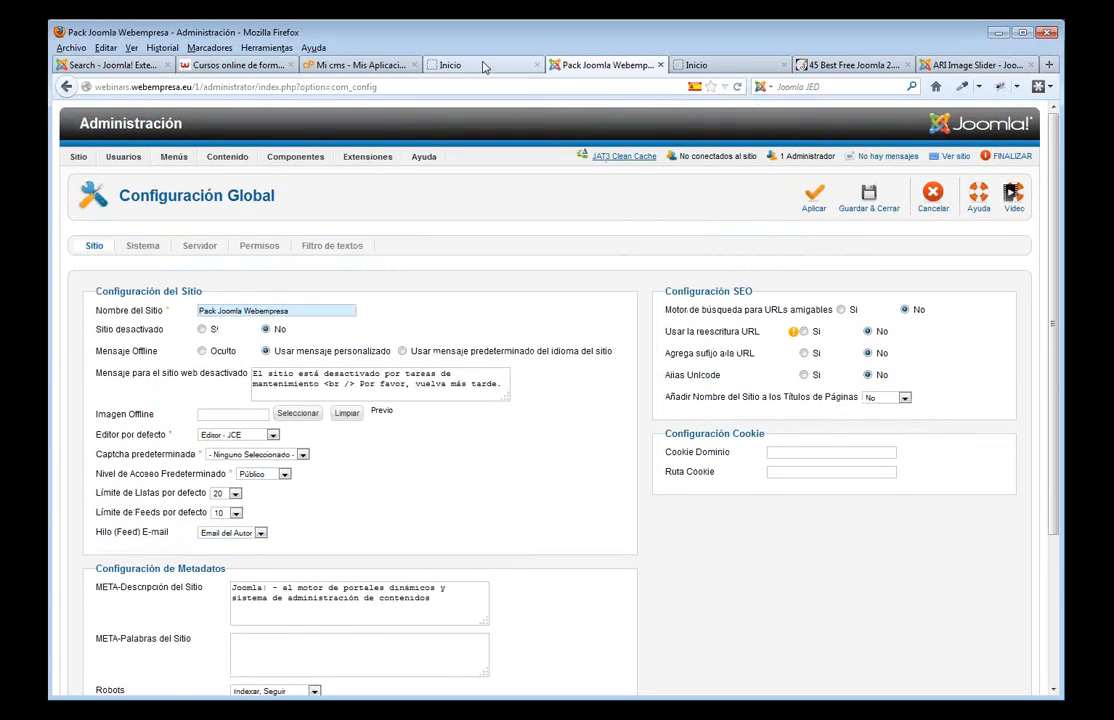
- Load the site's Servicios page, inspect its long index.php query-string URL, then return to the configuration
click(432, 64)
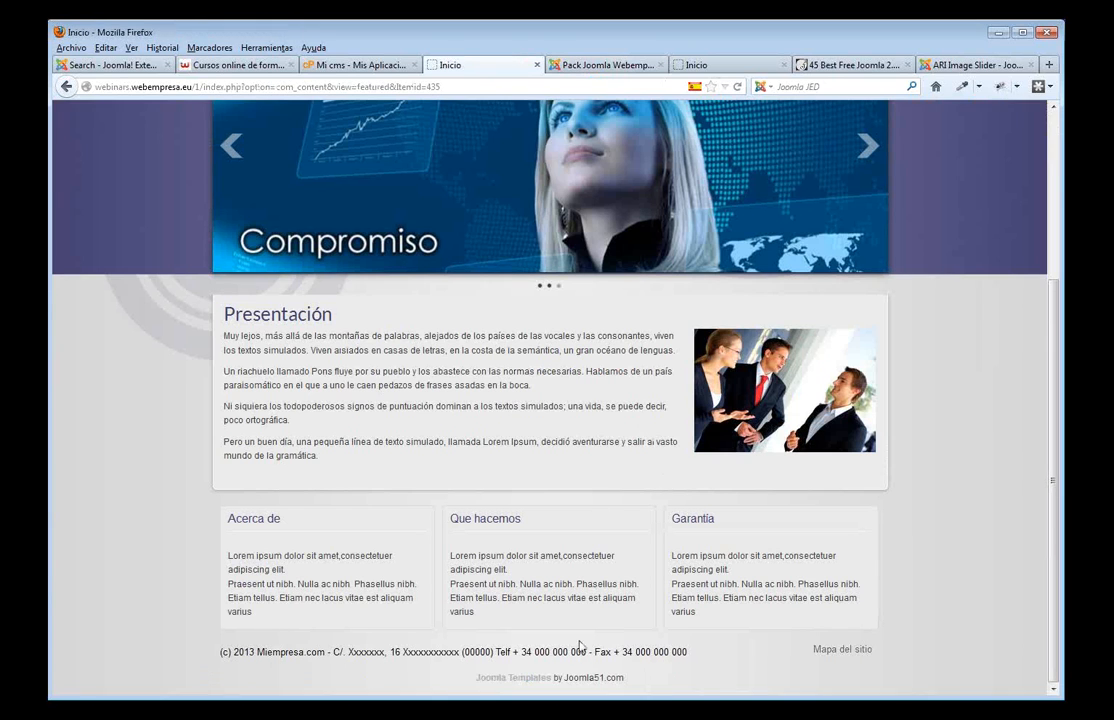
scroll(474, 237, up, 5)
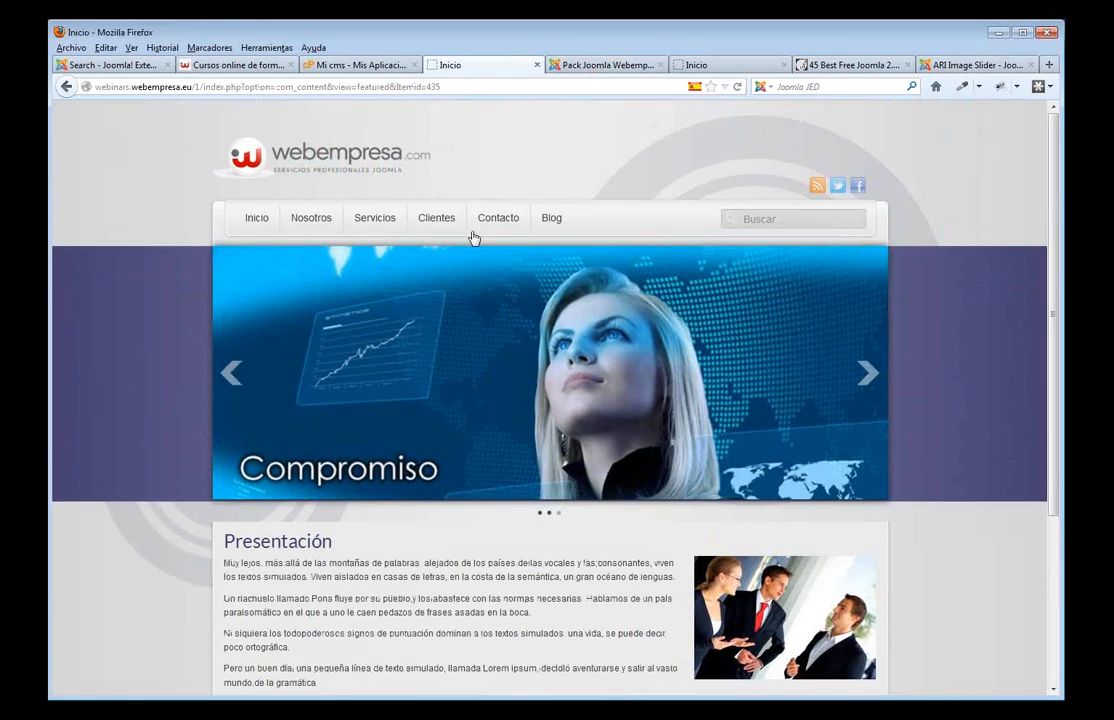
click(361, 232)
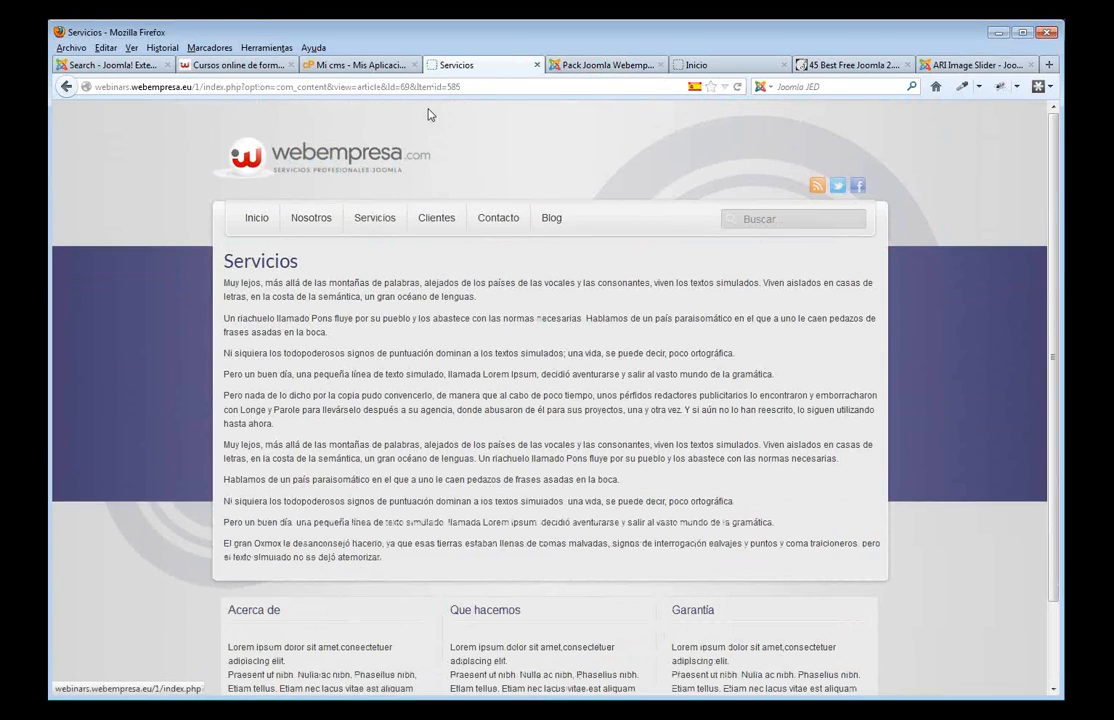
drag(460, 87, 204, 88)
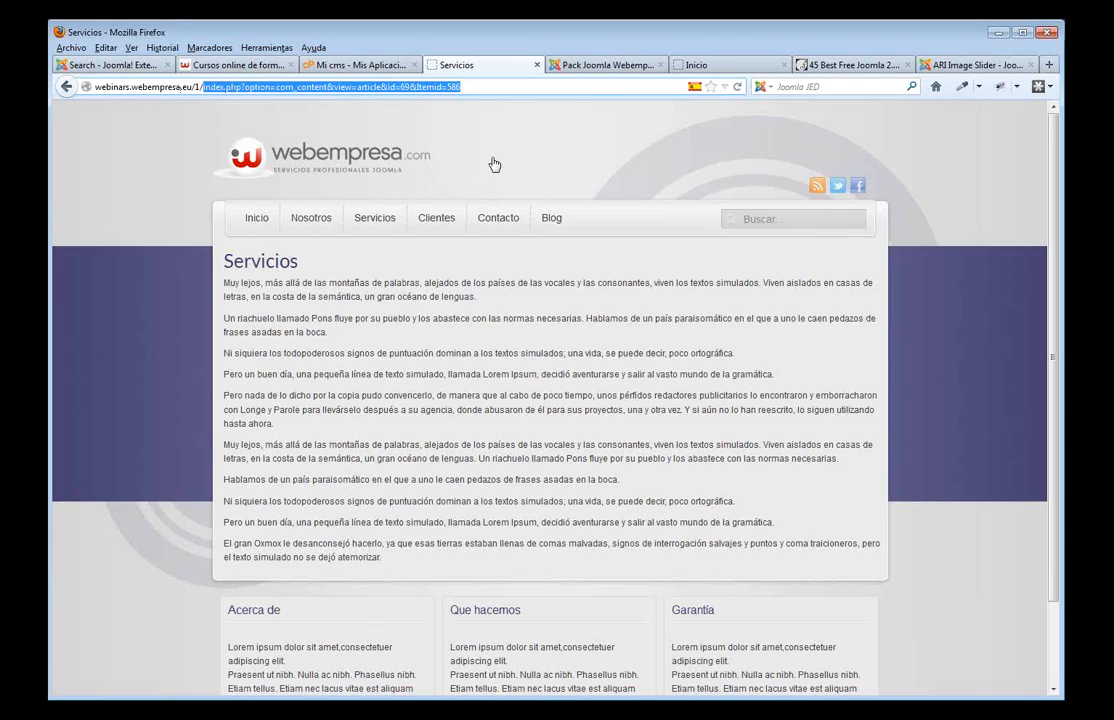
click(587, 70)
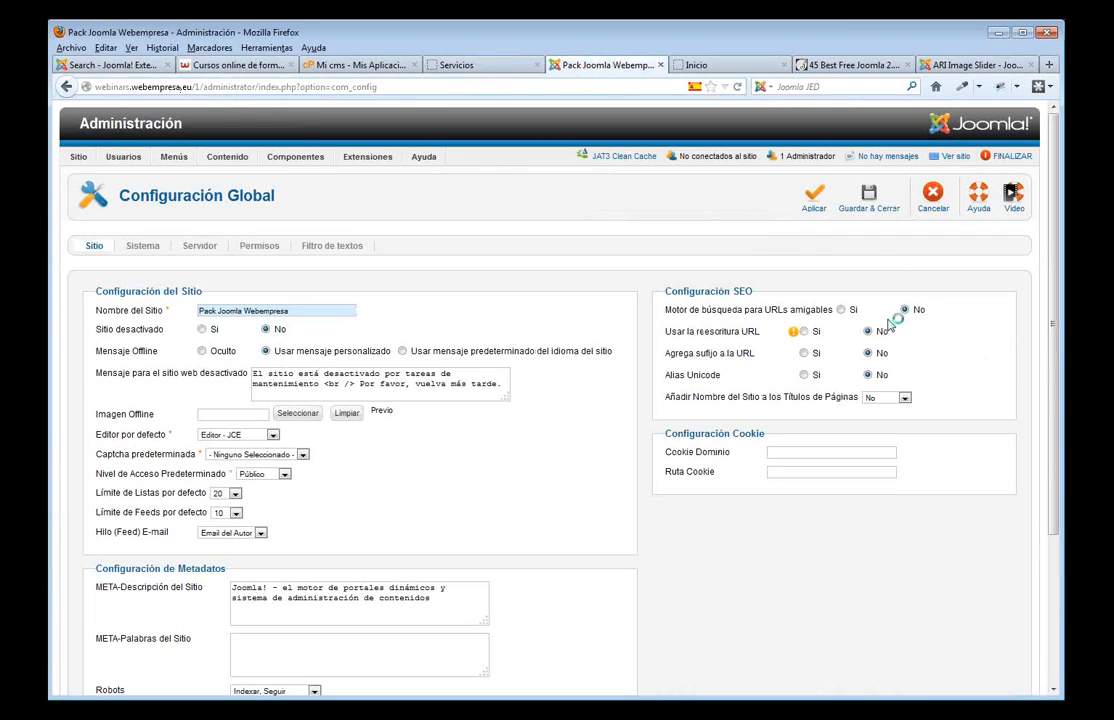
- Set search-engine-friendly URLs and URL rewriting to Sí, apply the configuration, and view the Mi cms details
click(841, 310)
click(805, 332)
mouse_move(679, 338)
drag(442, 596, 228, 587)
click(309, 650)
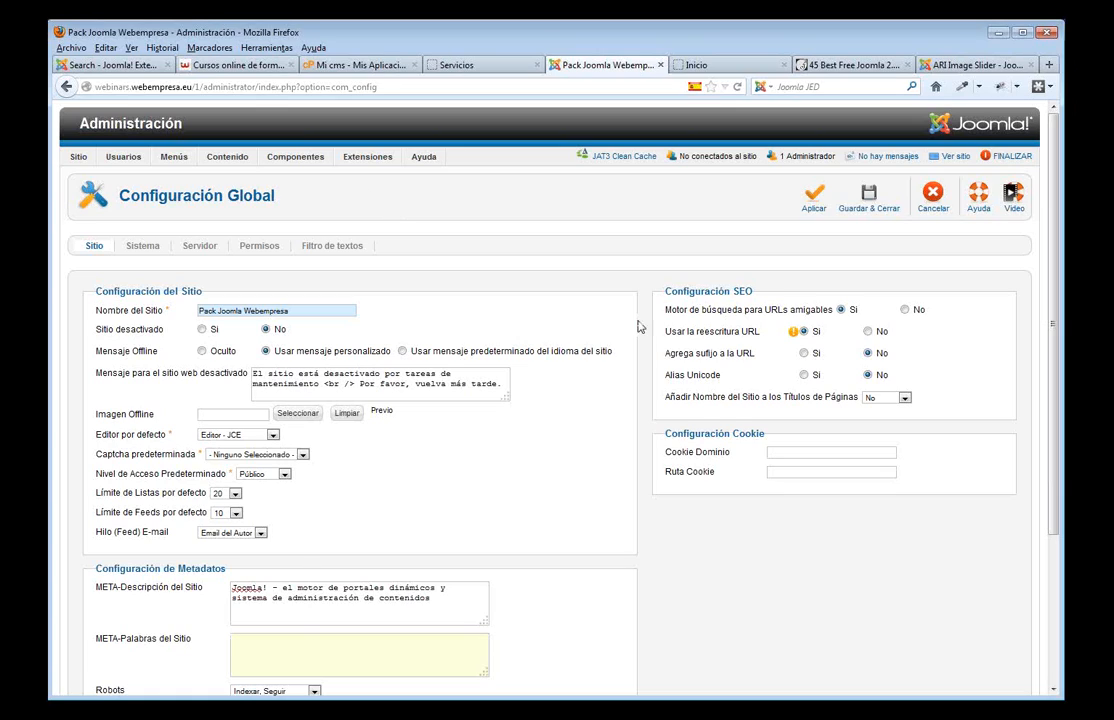
mouse_move(796, 332)
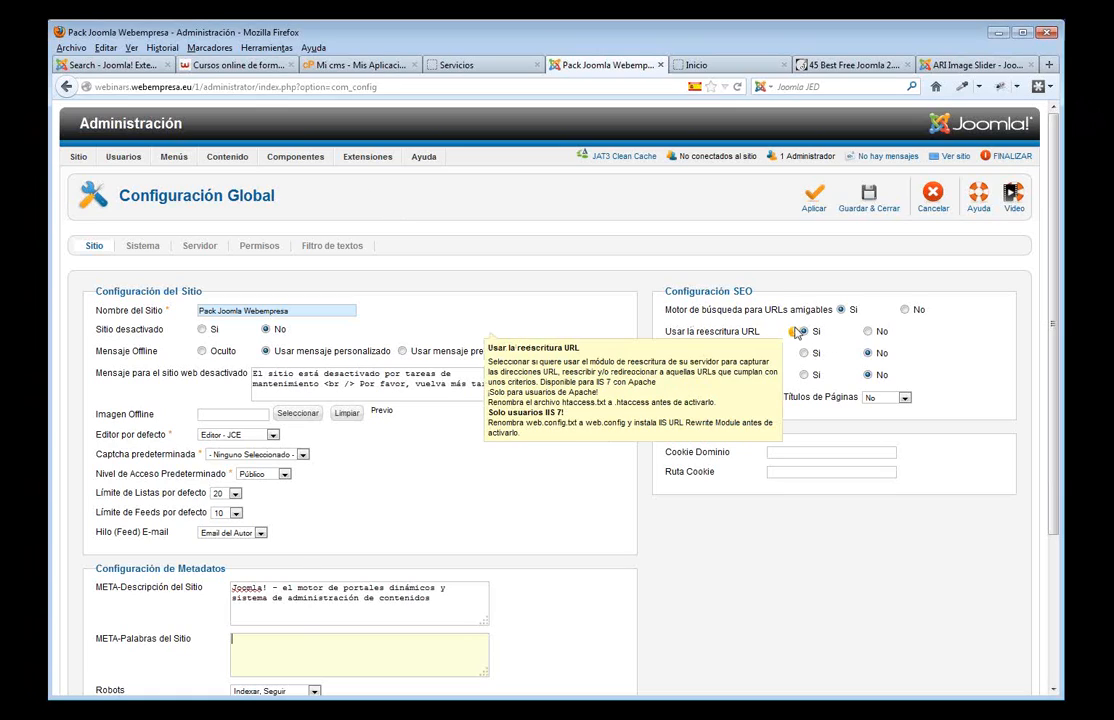
click(813, 196)
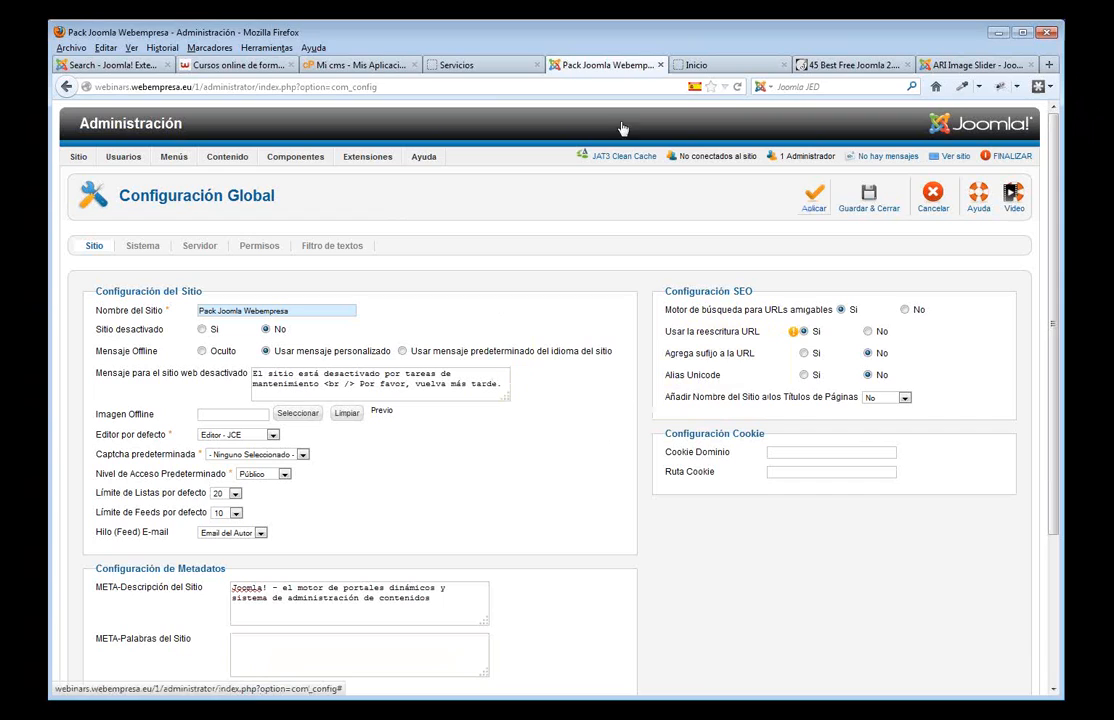
click(356, 64)
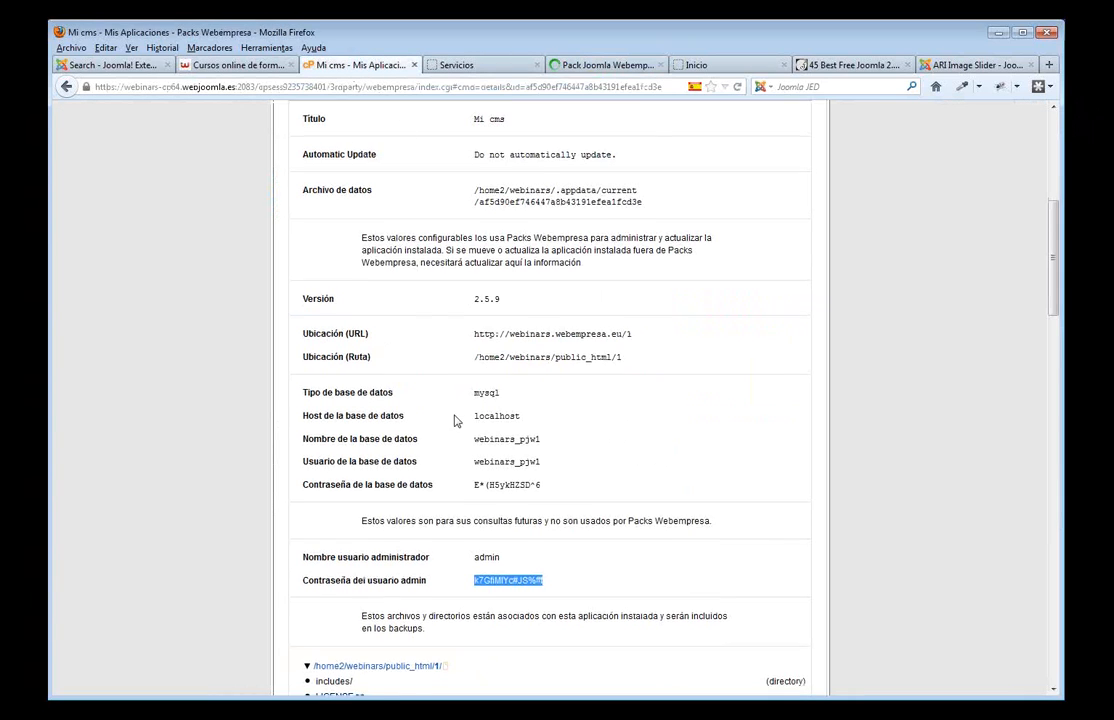
- Browse to the Joomla files in public_html/1 with cPanel's File Manager, then return to the Servicios page
scroll(455, 420, down, 20)
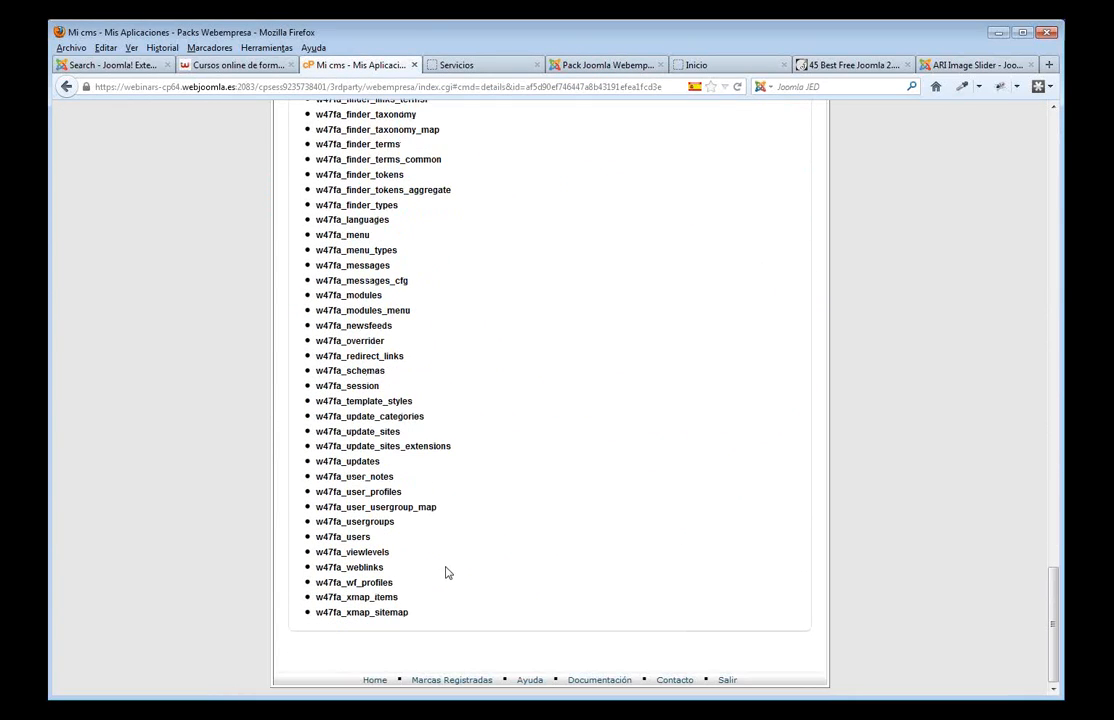
click(375, 680)
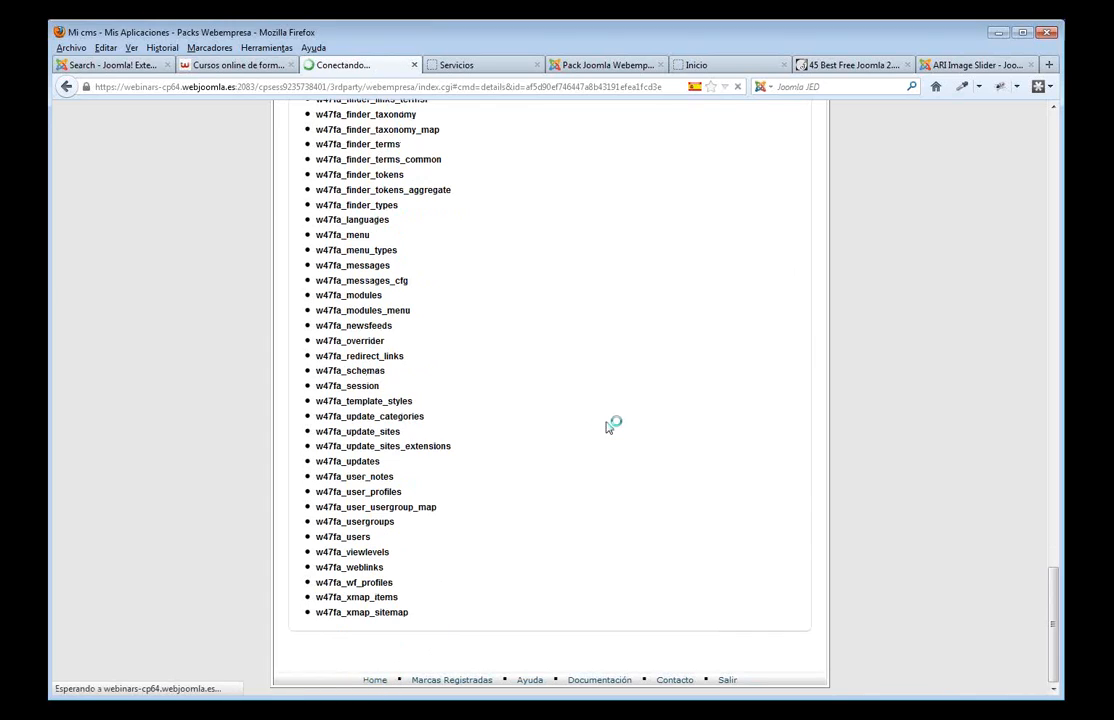
scroll(706, 458, down, 5)
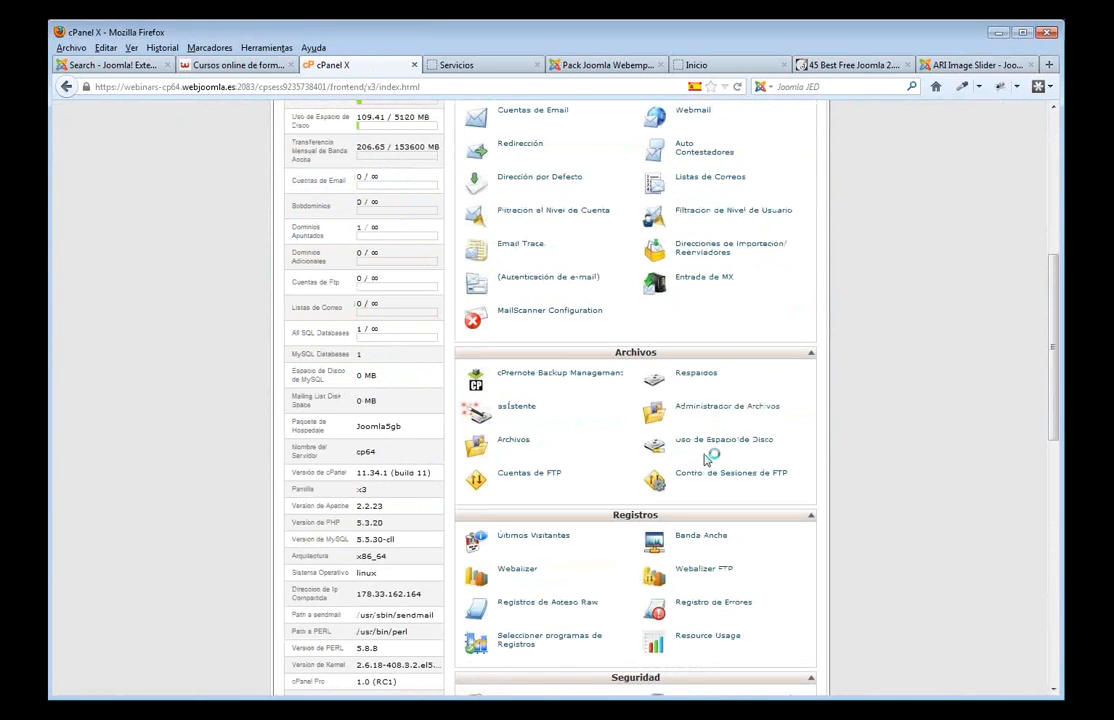
click(718, 410)
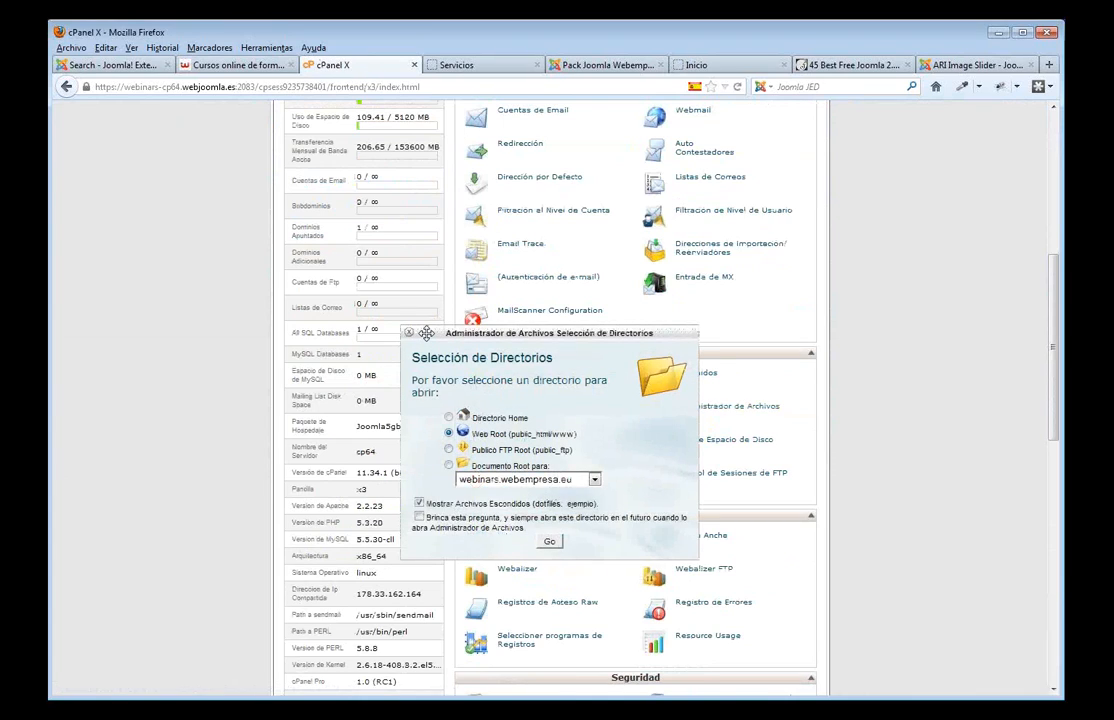
click(549, 541)
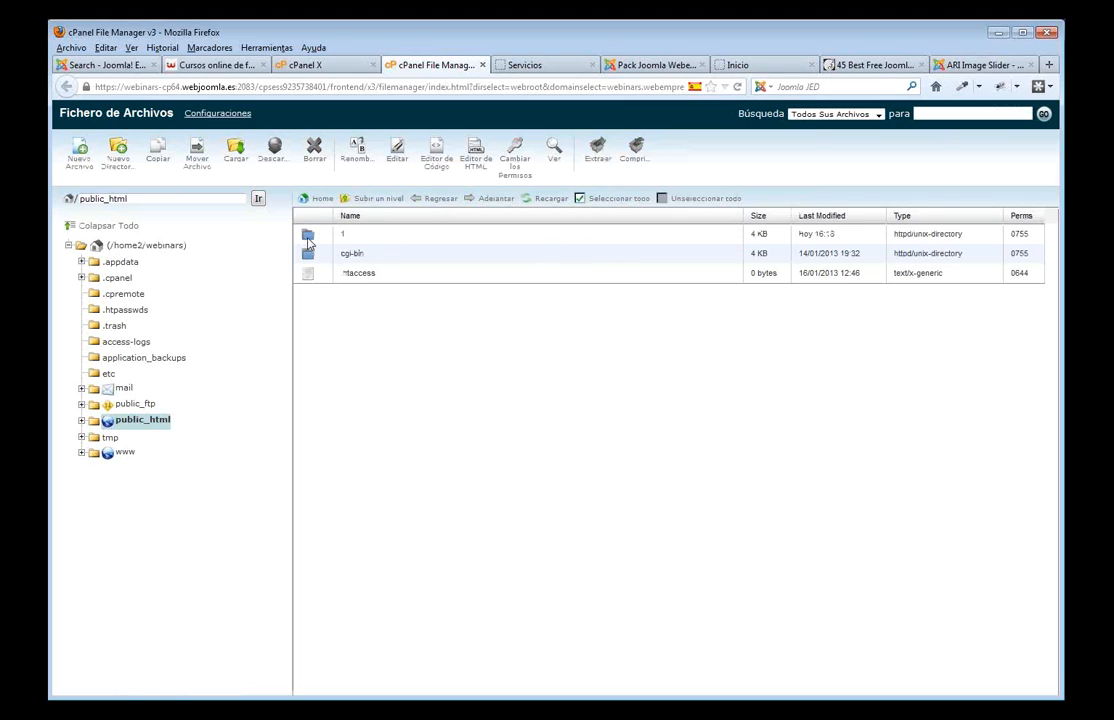
click(310, 243)
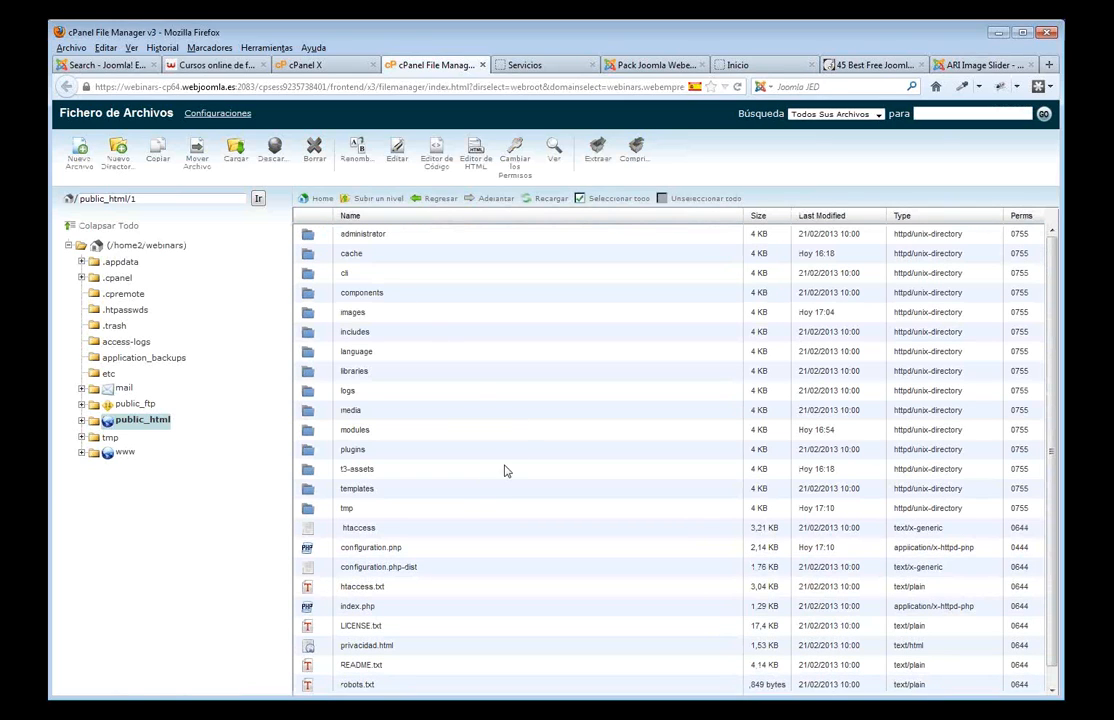
scroll(457, 513, down, 1)
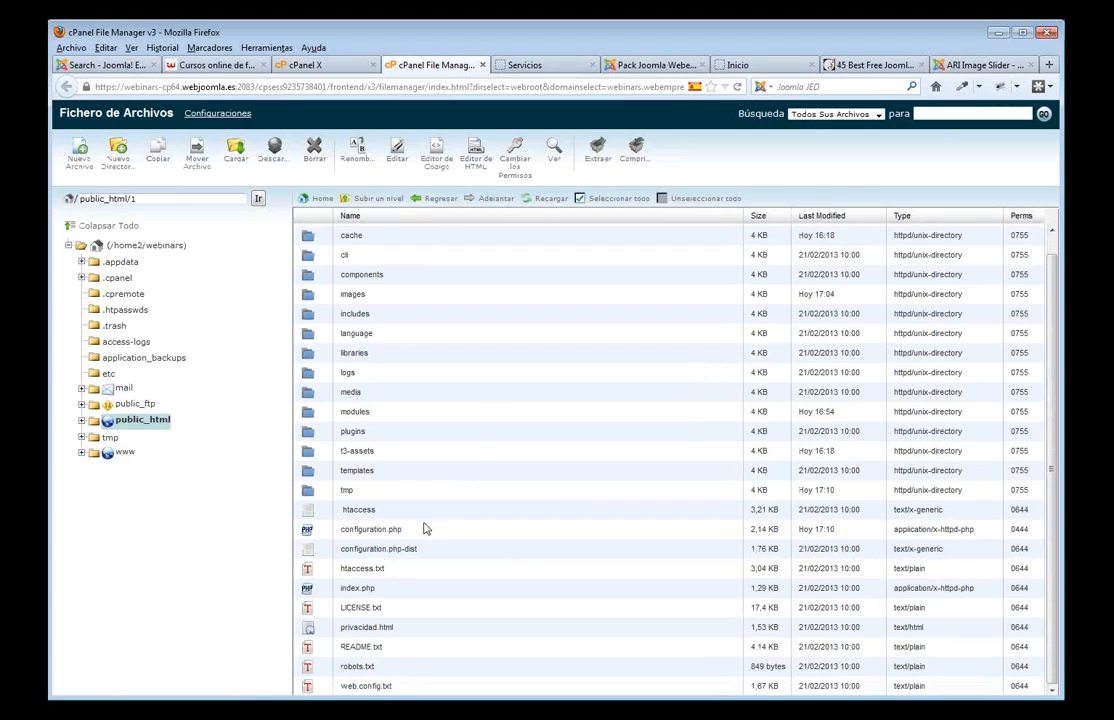
click(532, 66)
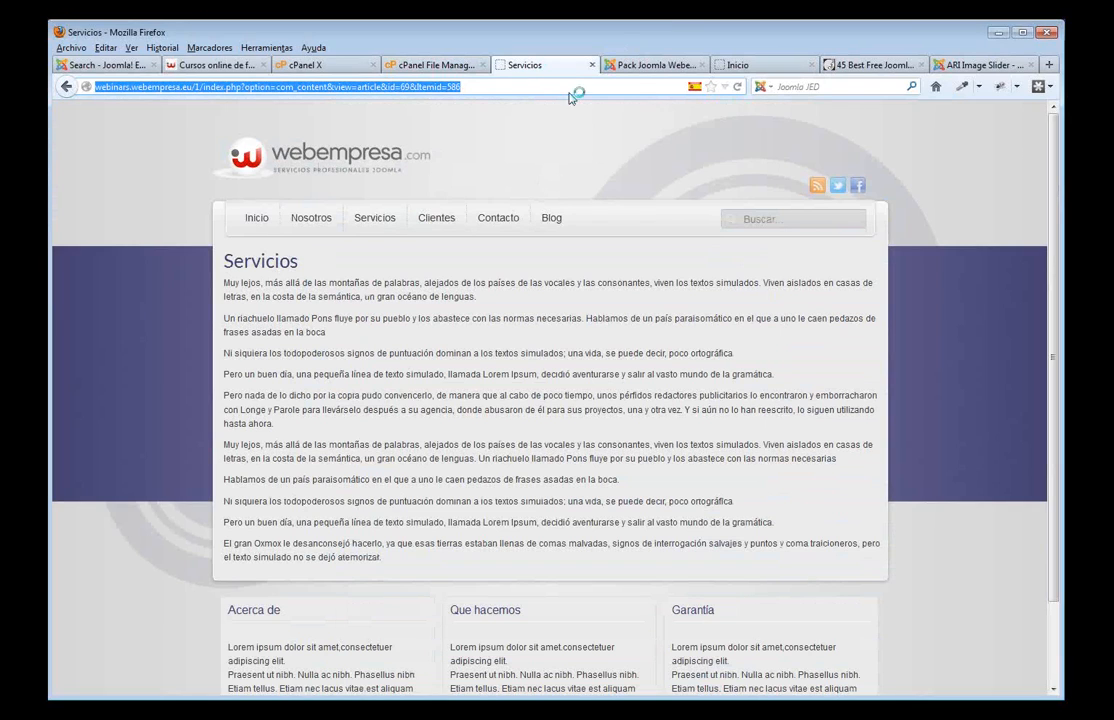
- Save and close the Global Configuration and go back to the site's Servicios page
click(640, 66)
click(868, 208)
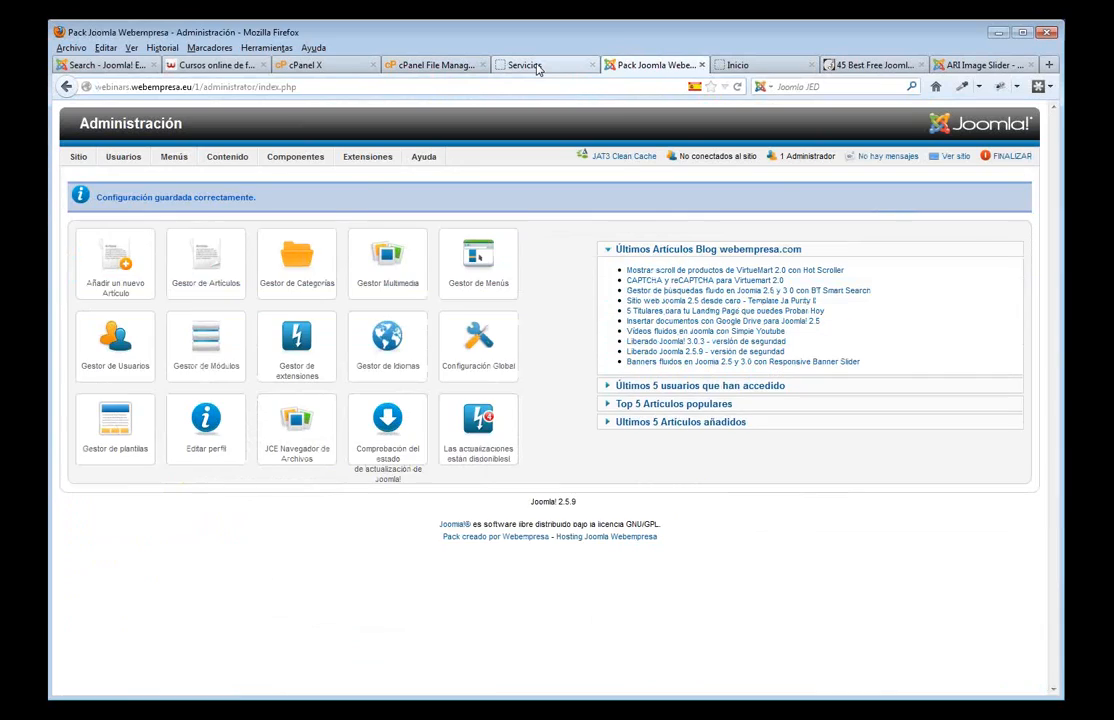
click(530, 66)
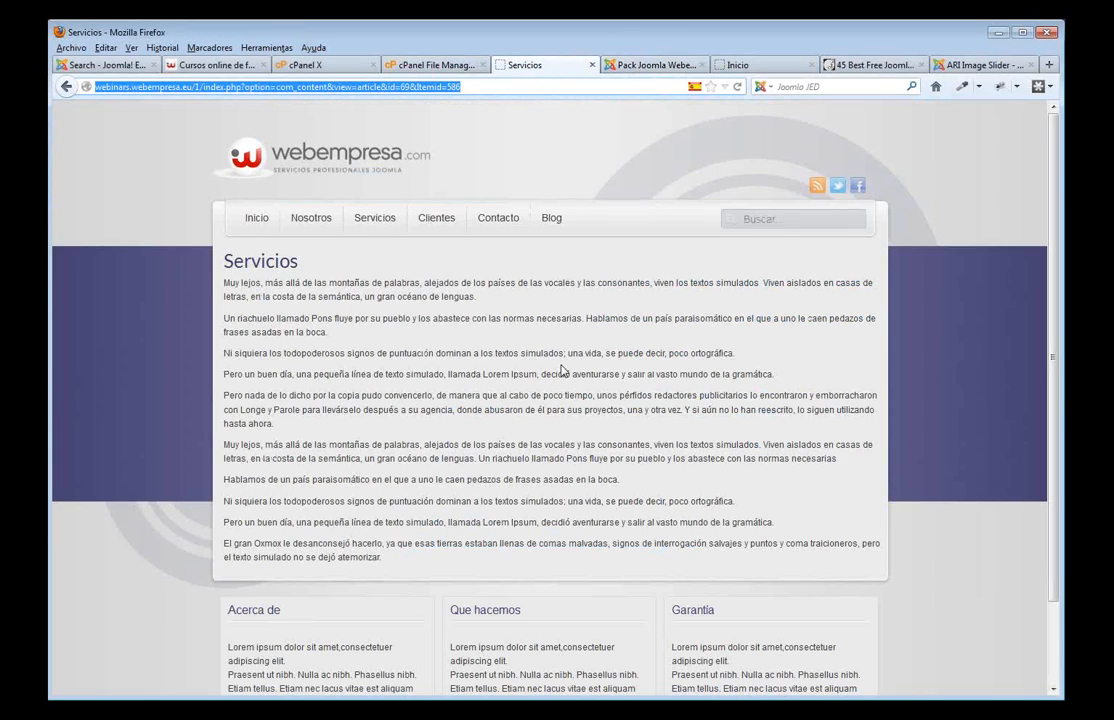
- Visit Nosotros, Servicios, Contacto and Inicio to confirm clean URLs such as /servicios
click(325, 226)
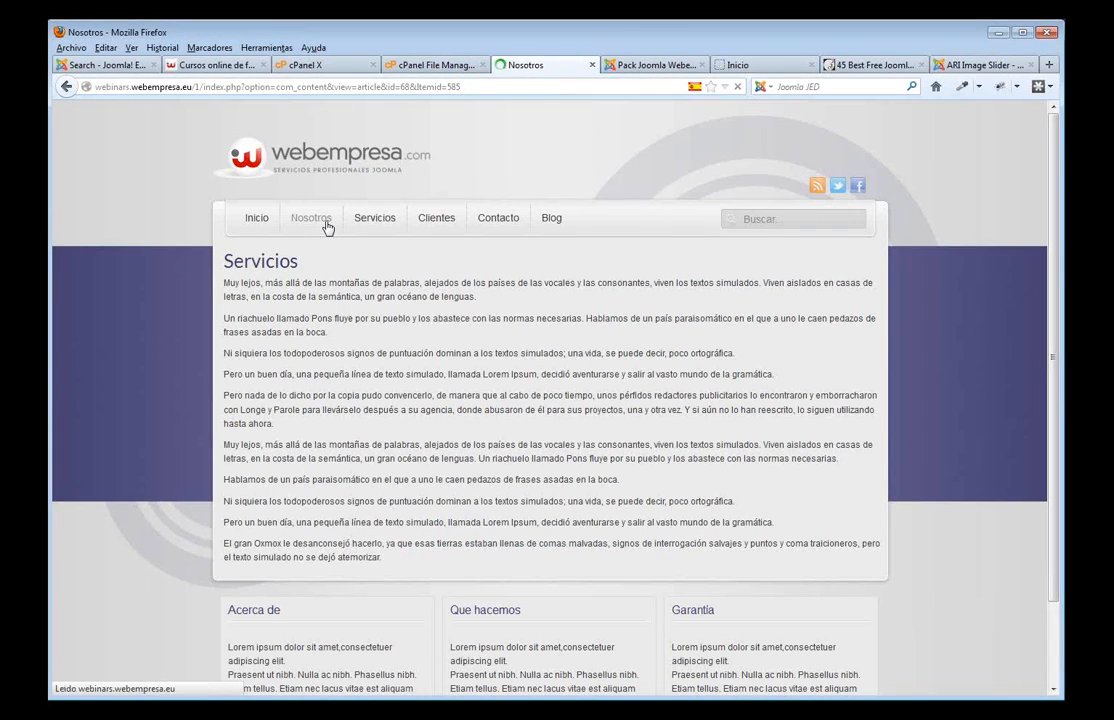
click(378, 224)
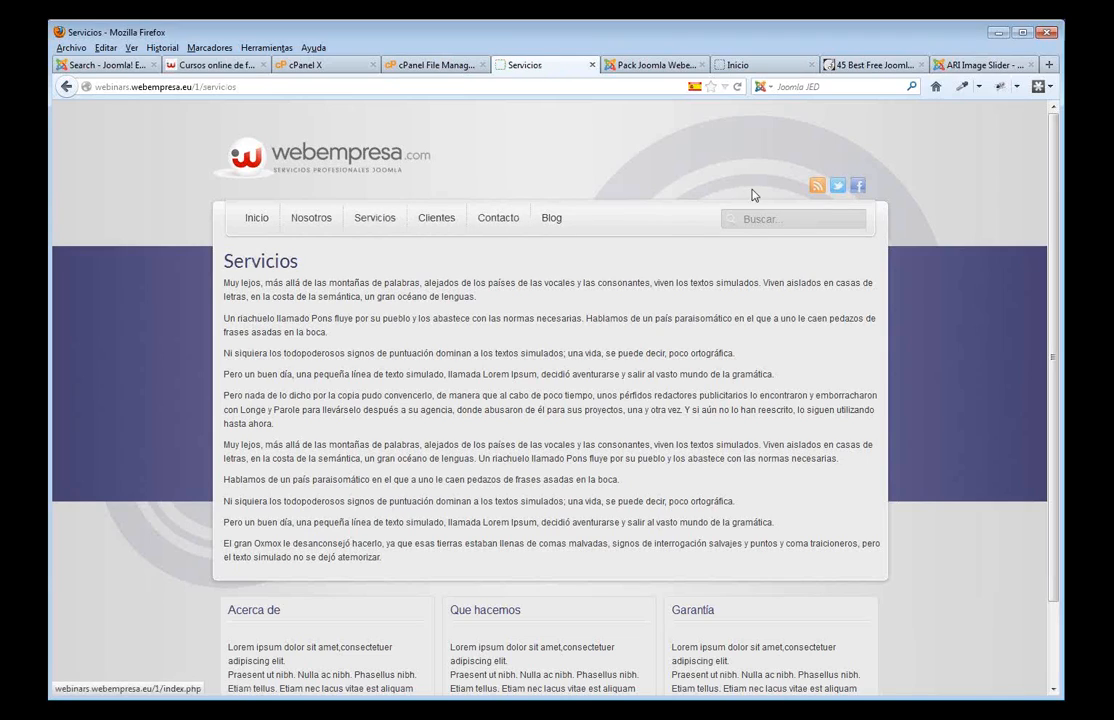
drag(244, 87, 91, 80)
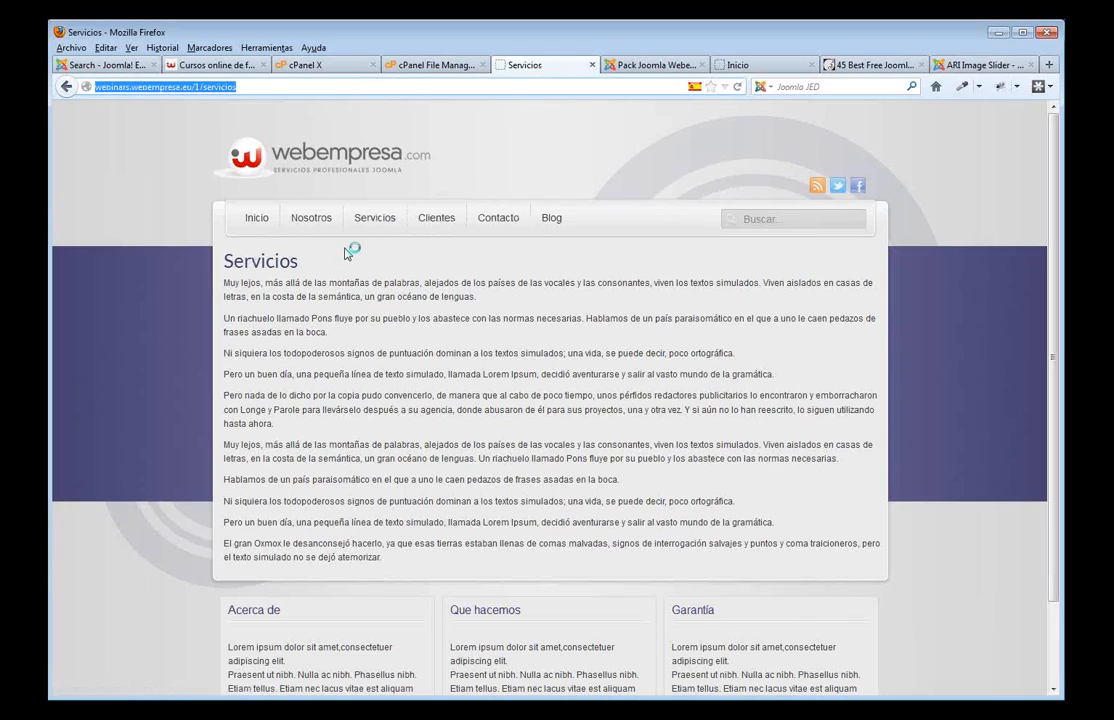
click(497, 227)
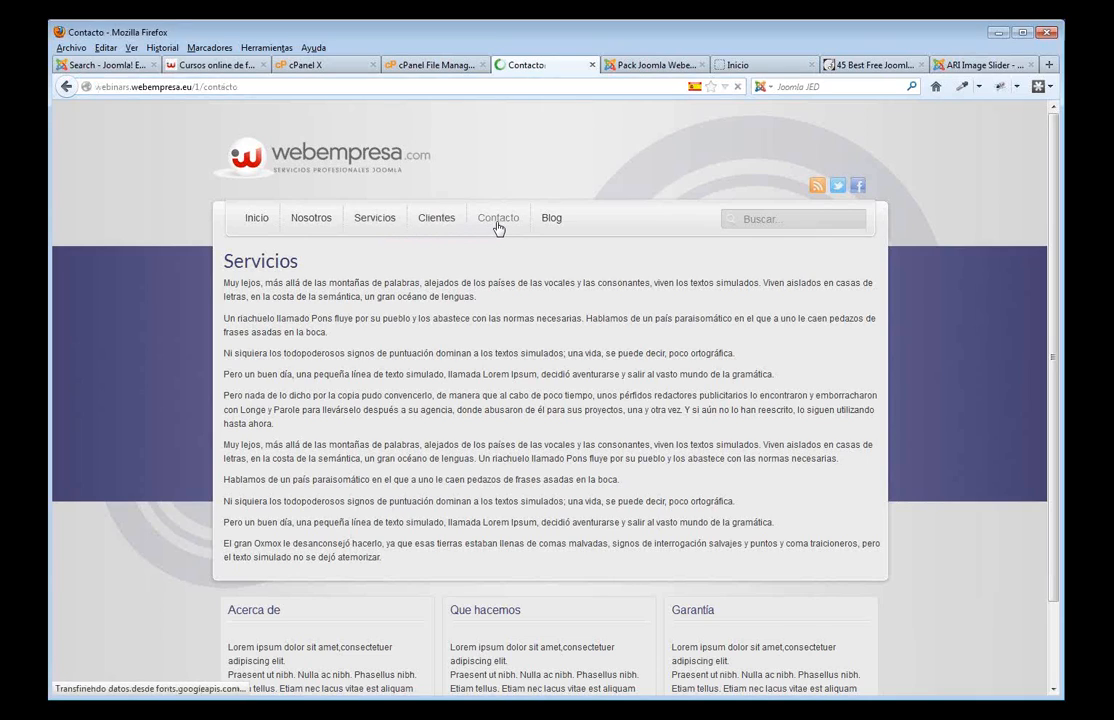
click(255, 219)
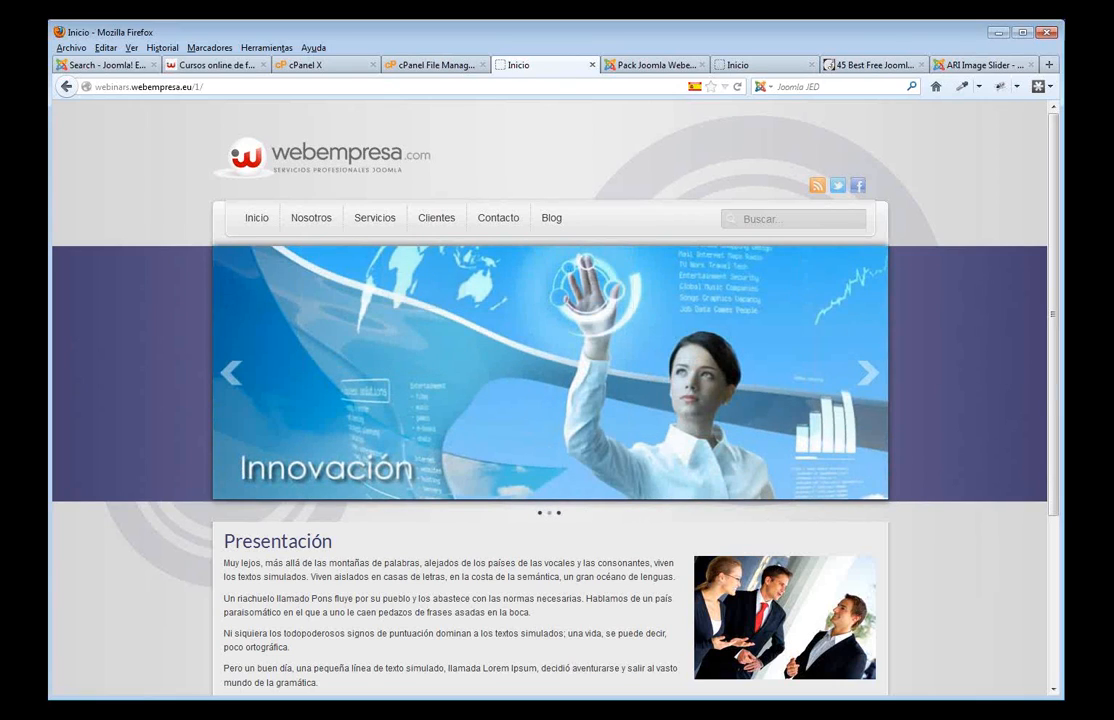
- Scroll through webempresa.com's free Joomla webinars page listing sessions like 'Crear una web en Joomla 2.5'
click(220, 65)
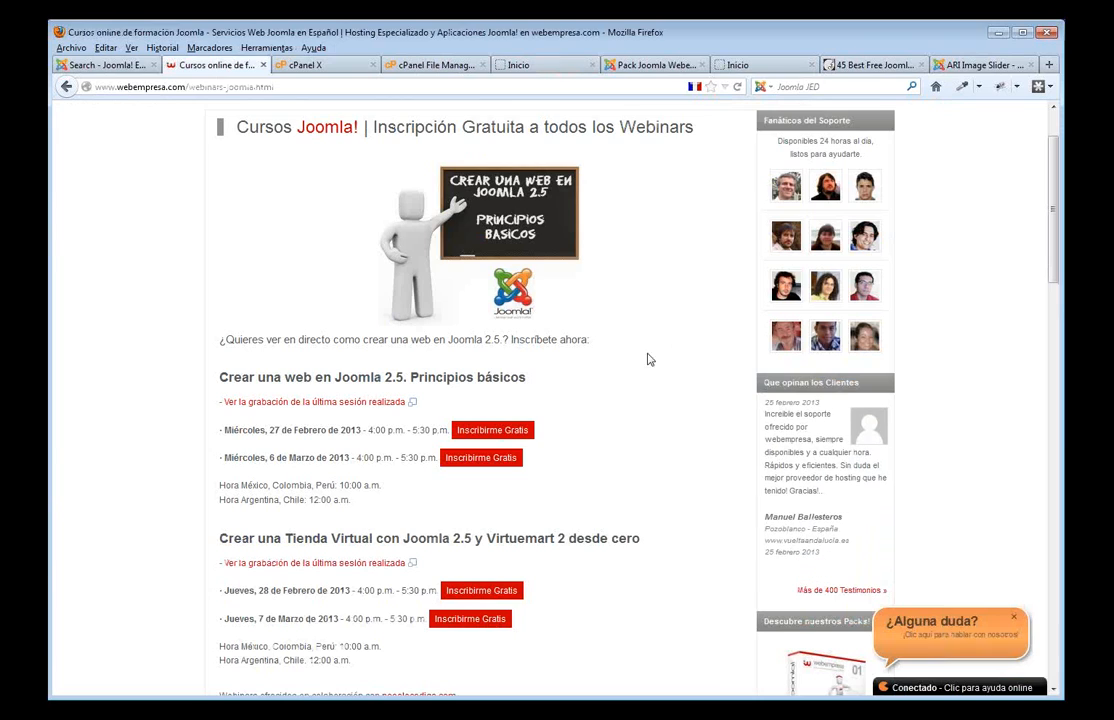
scroll(600, 365, down, 1)
scroll(600, 365, down, 1)
scroll(517, 368, up, 2)
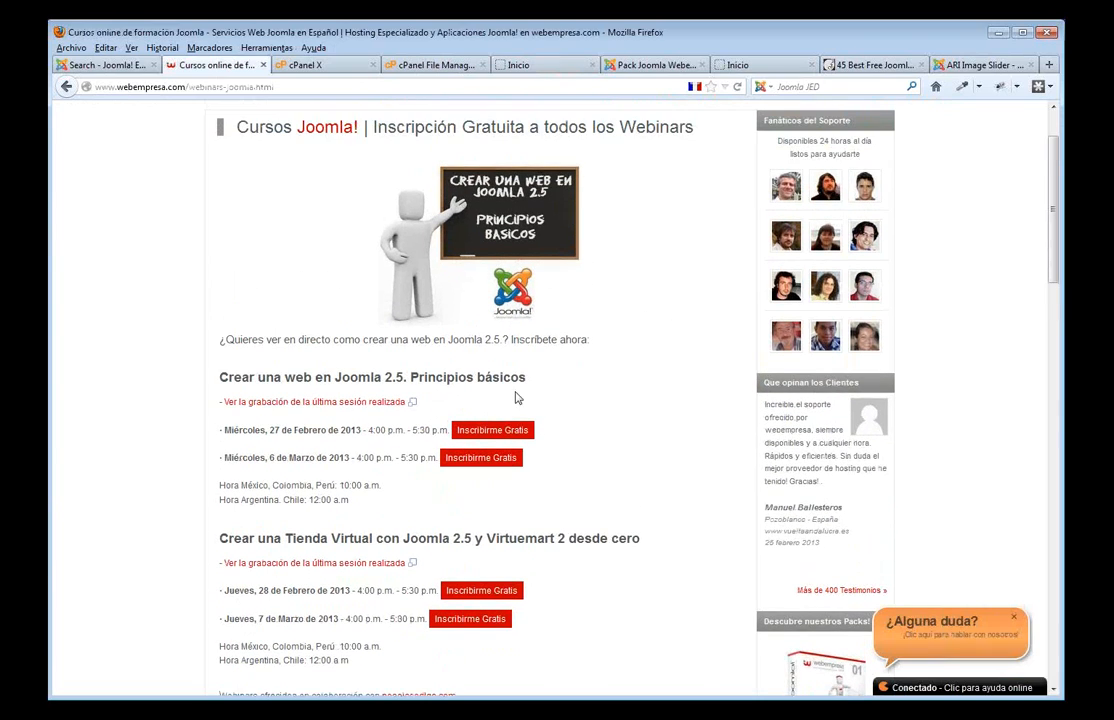
scroll(310, 340, down, 2)
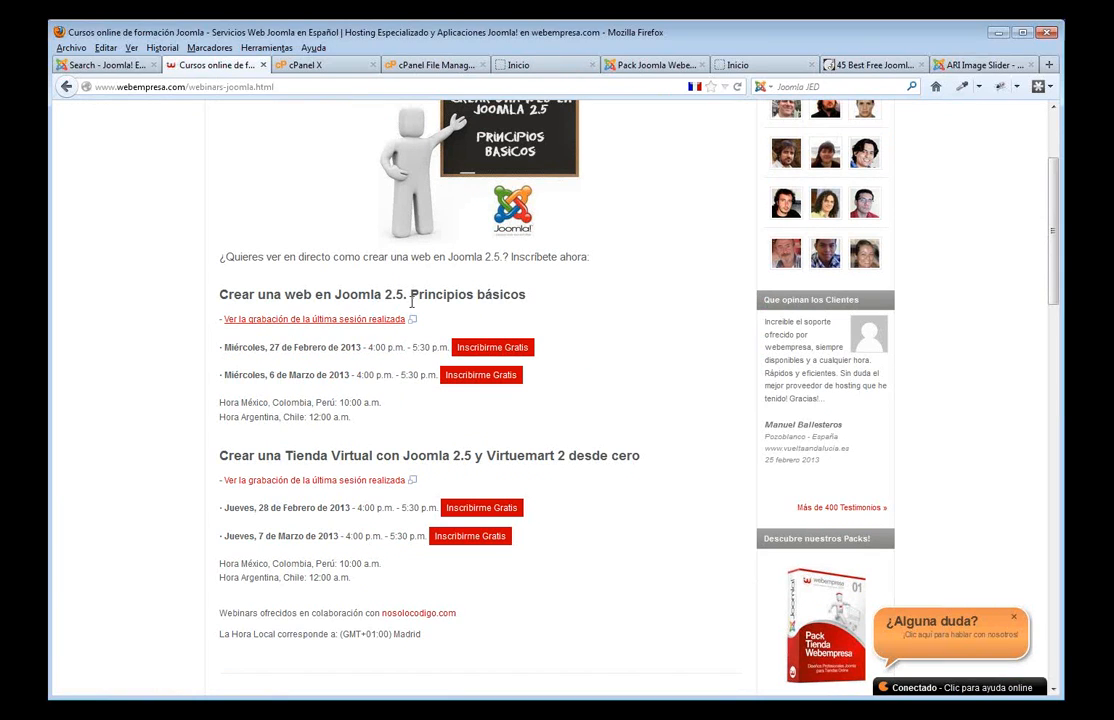
scroll(517, 343, up, 4)
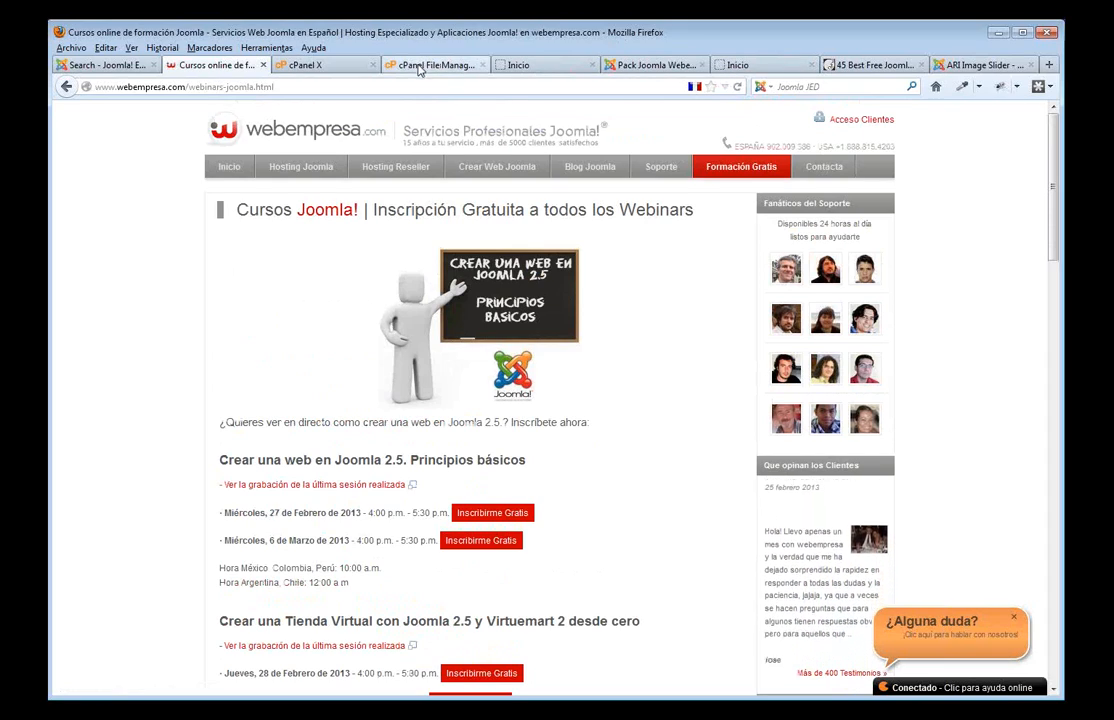
- Check the installed Mi cms application and its backups in cPanel, then go back to the public_html/1 File Manager listing
click(308, 66)
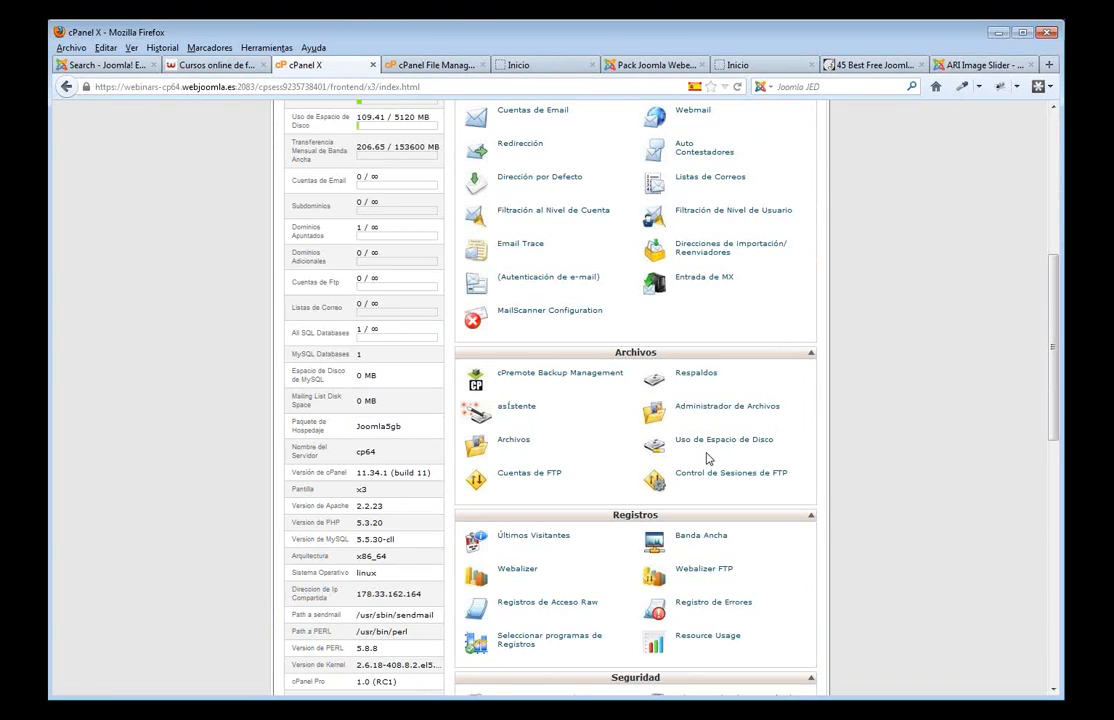
scroll(707, 458, down, 5)
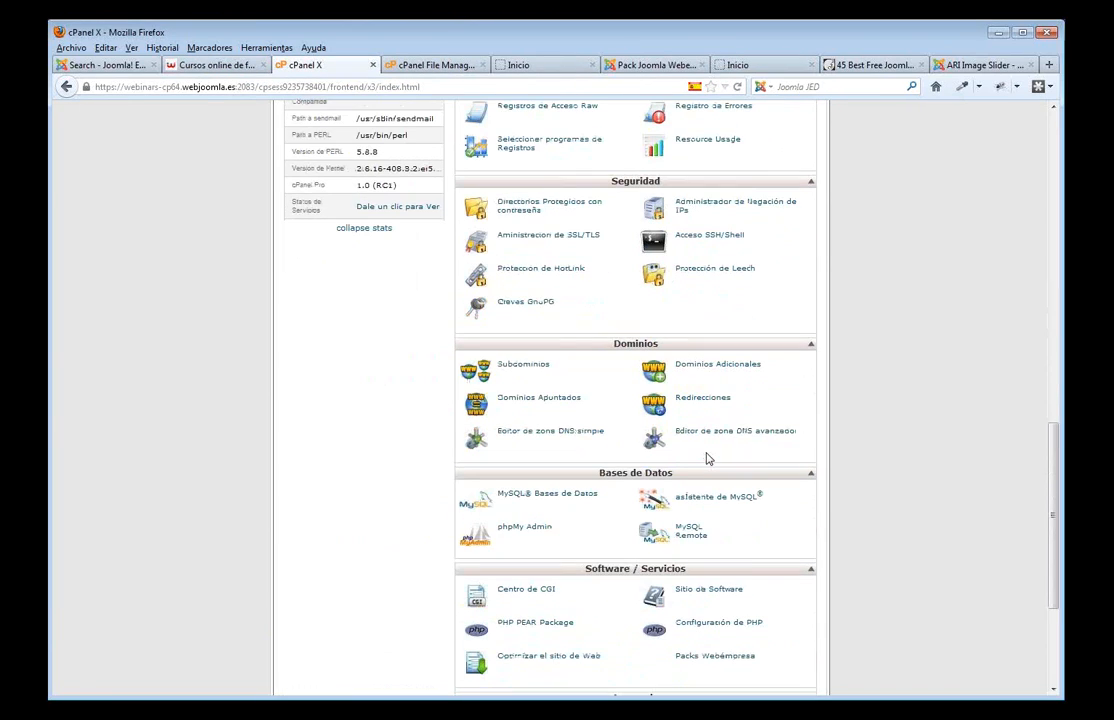
scroll(731, 425, down, 2)
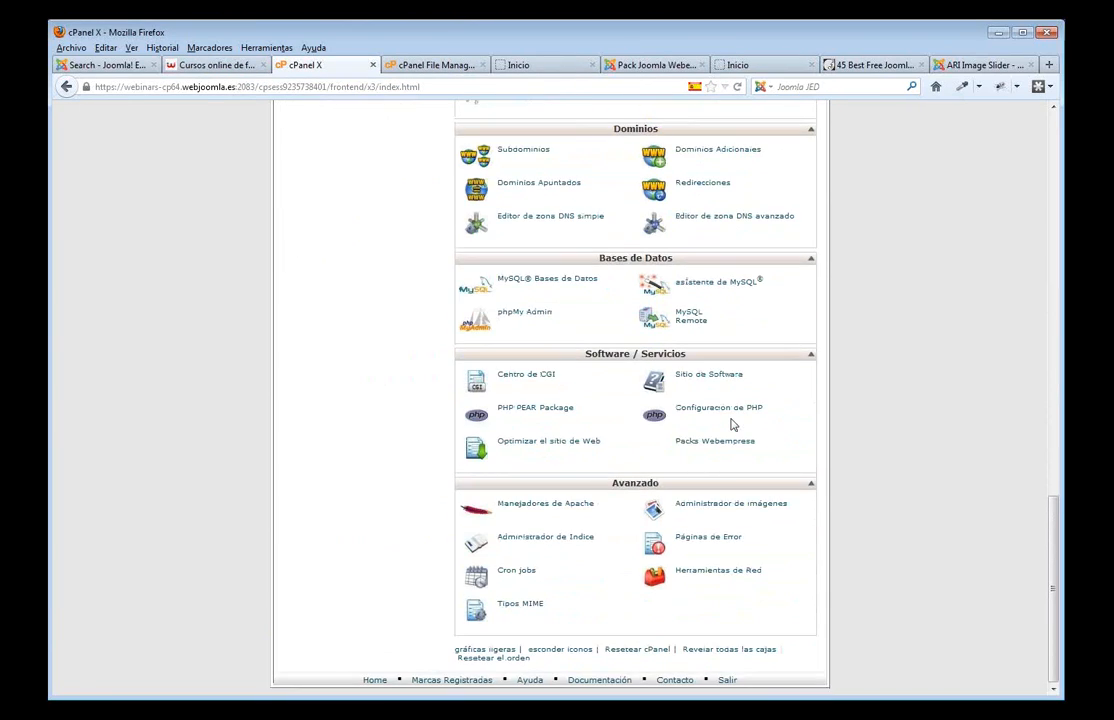
click(720, 444)
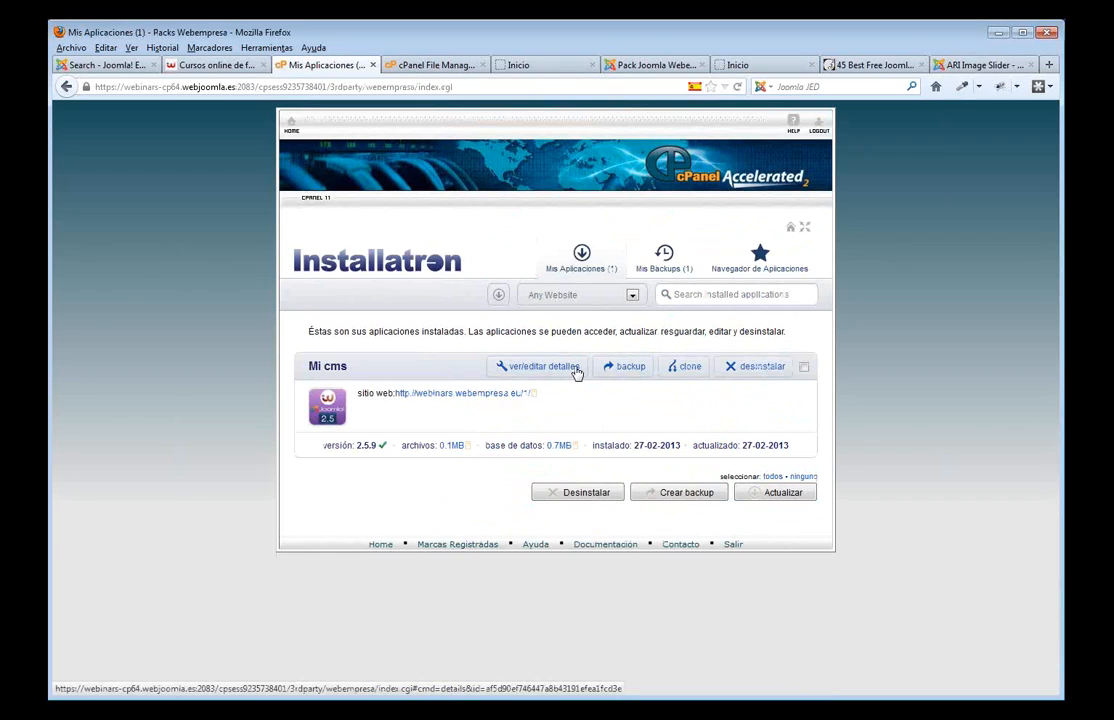
click(664, 257)
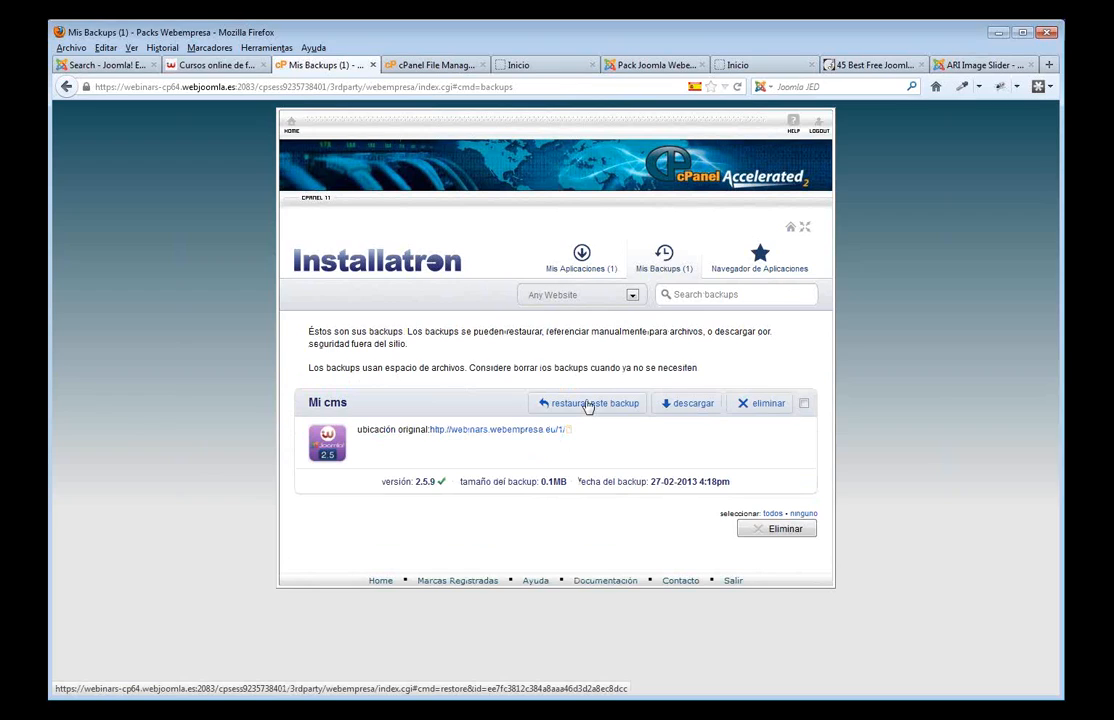
click(962, 68)
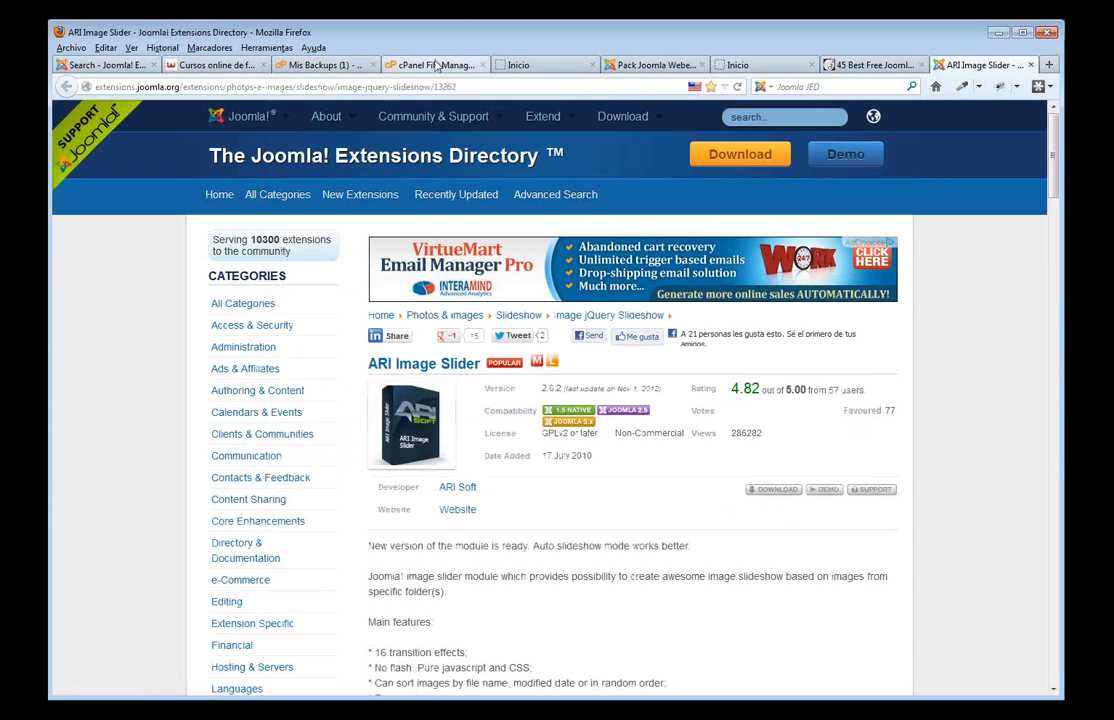
click(434, 65)
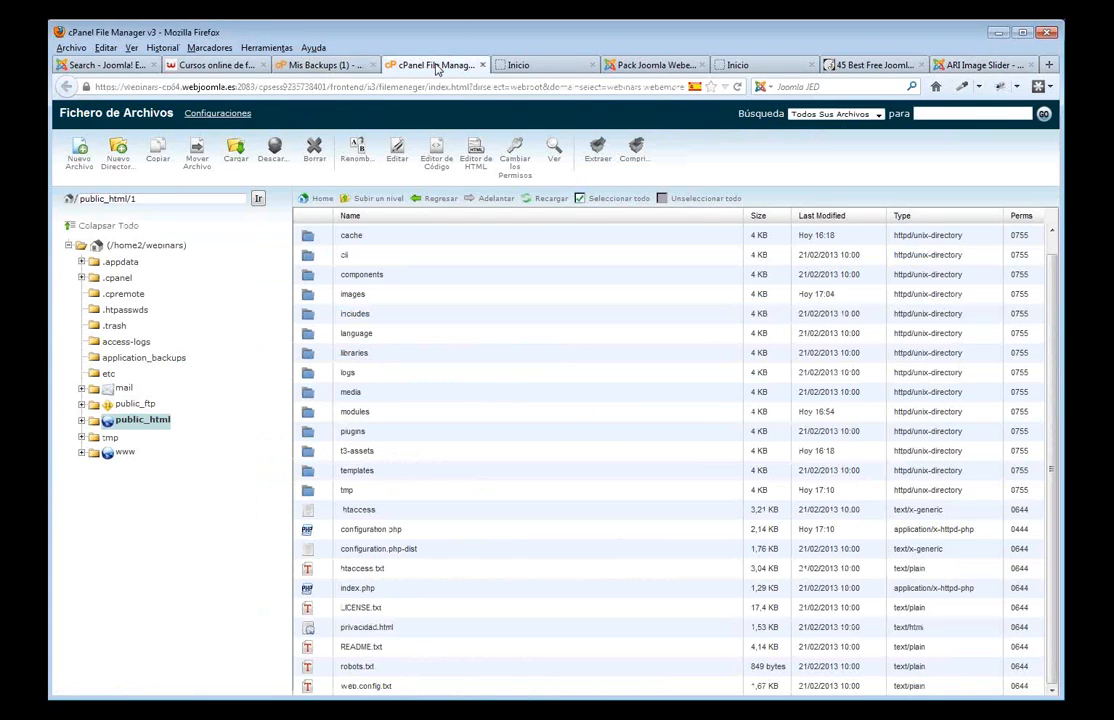
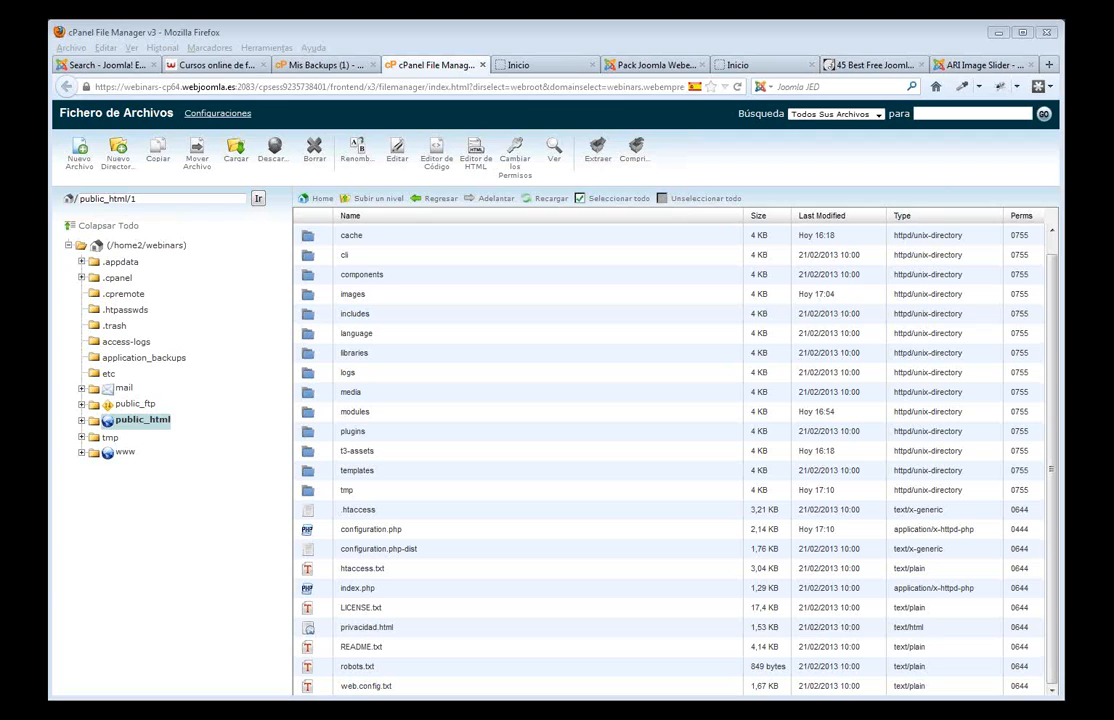
- Check the Joomla! 2.5.9 version line on the admin dashboard, then return to the JED gallery results
click(660, 65)
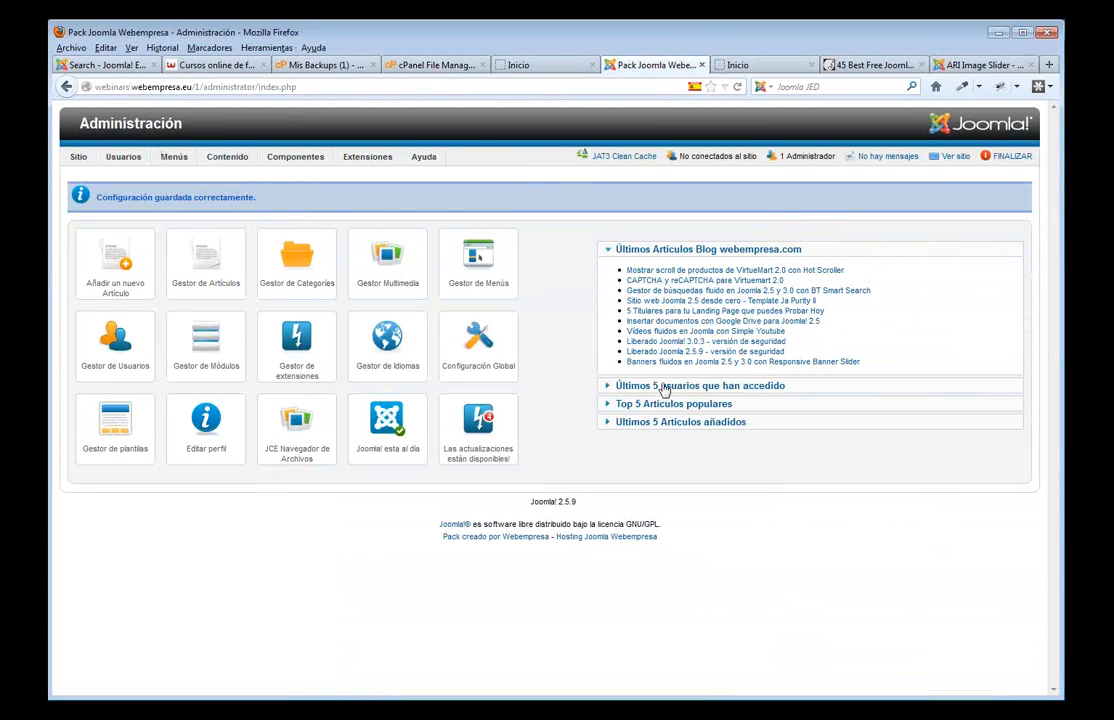
triple_click(582, 503)
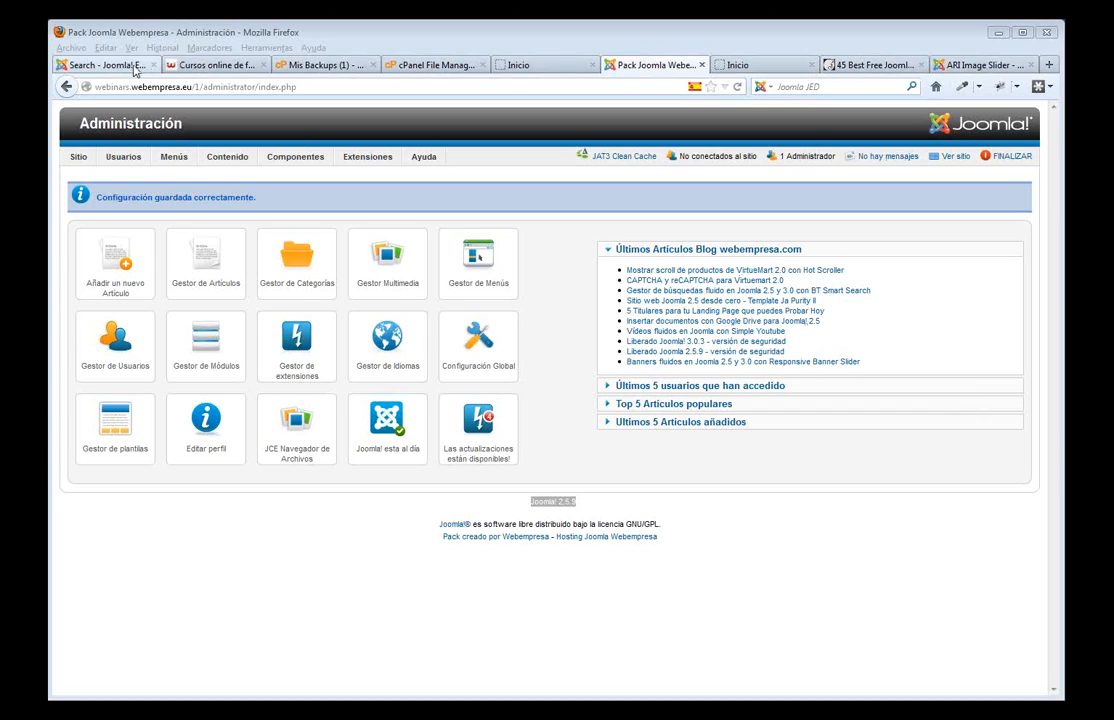
click(560, 580)
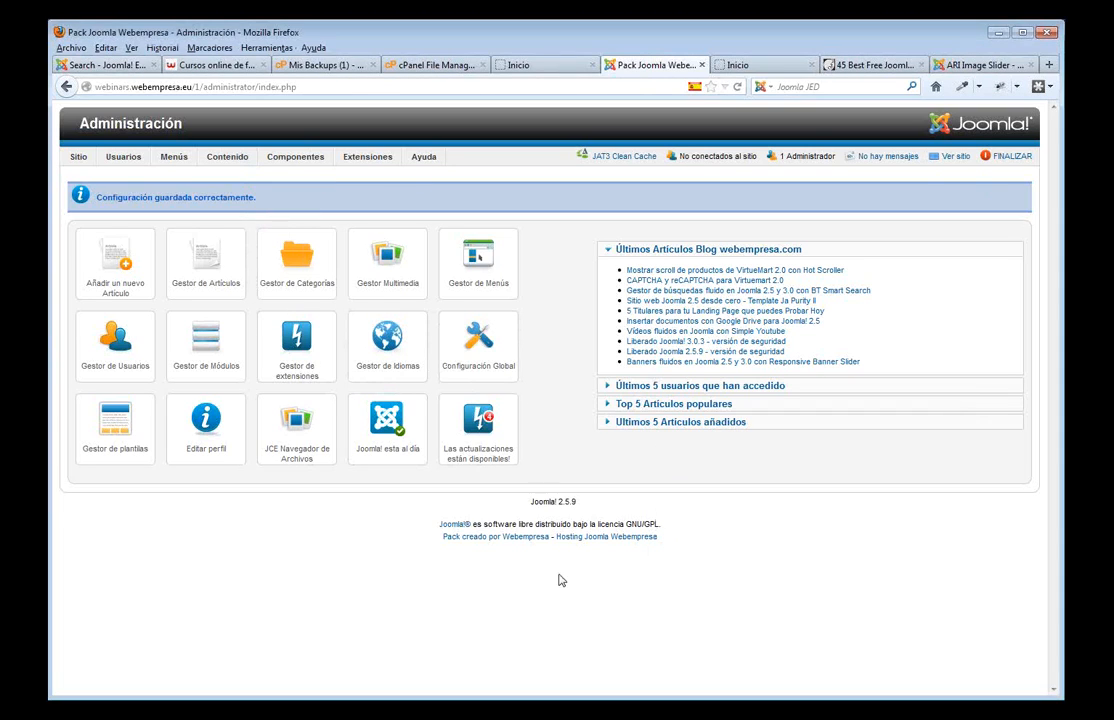
click(120, 63)
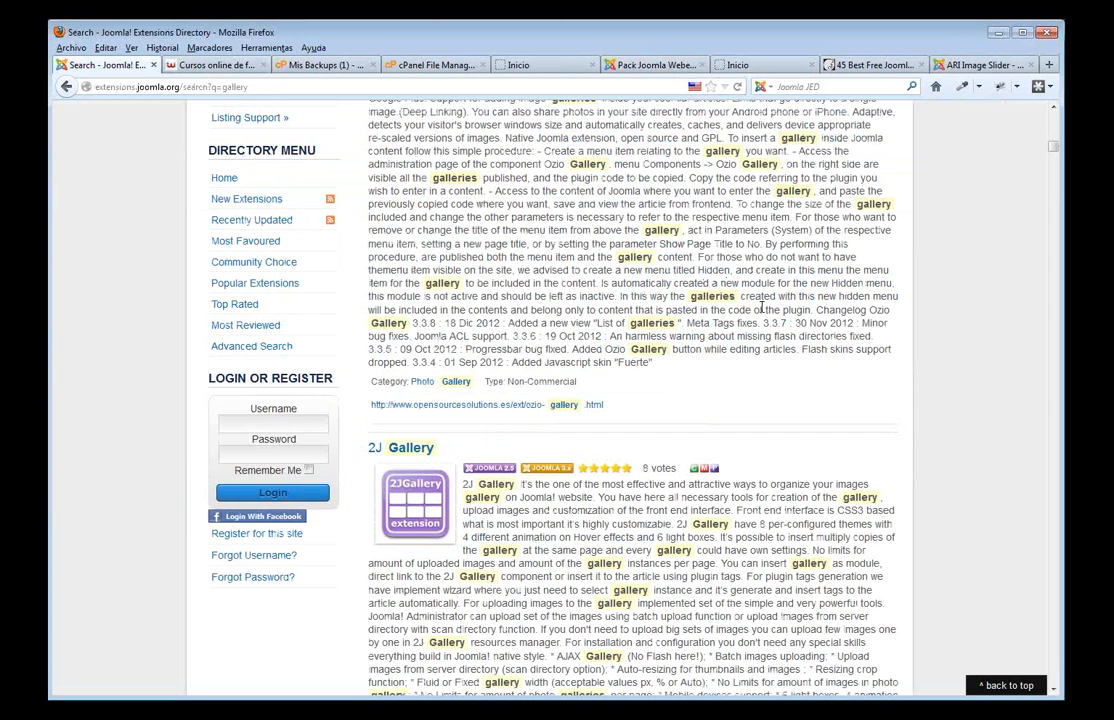
- Search the Joomla Extensions Directory for 'rsfirewall', finding the single RSFirewall! result
scroll(762, 307, up, 14)
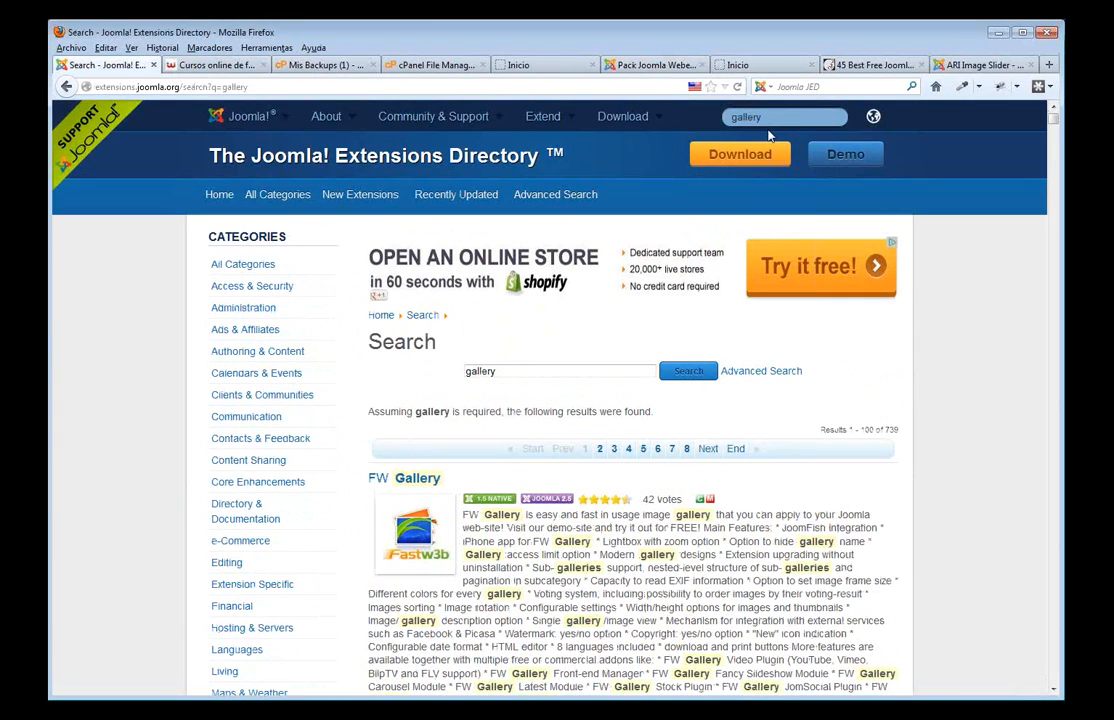
click(766, 118)
text(rs)
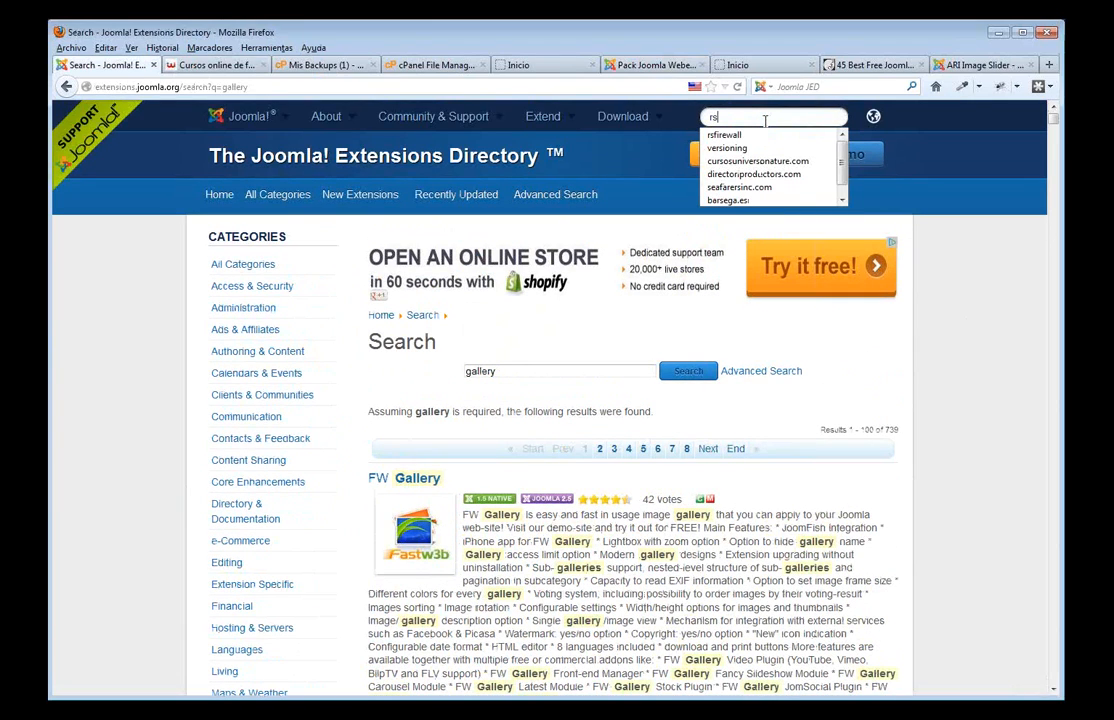
click(770, 136)
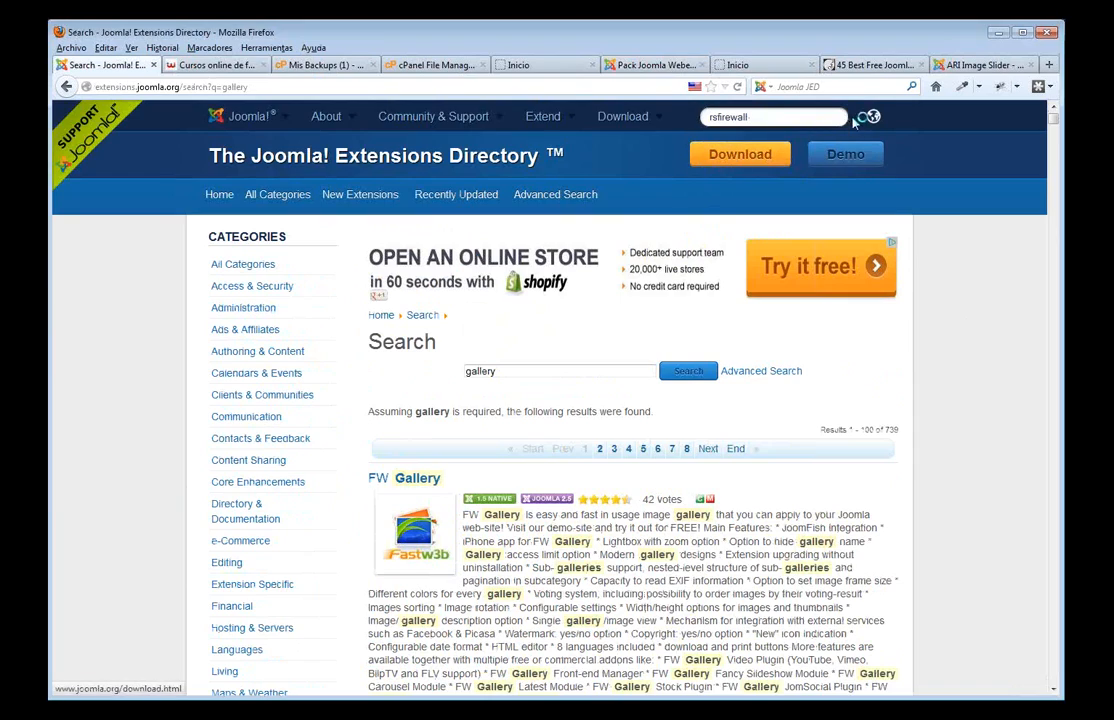
click(796, 117)
key(Return)
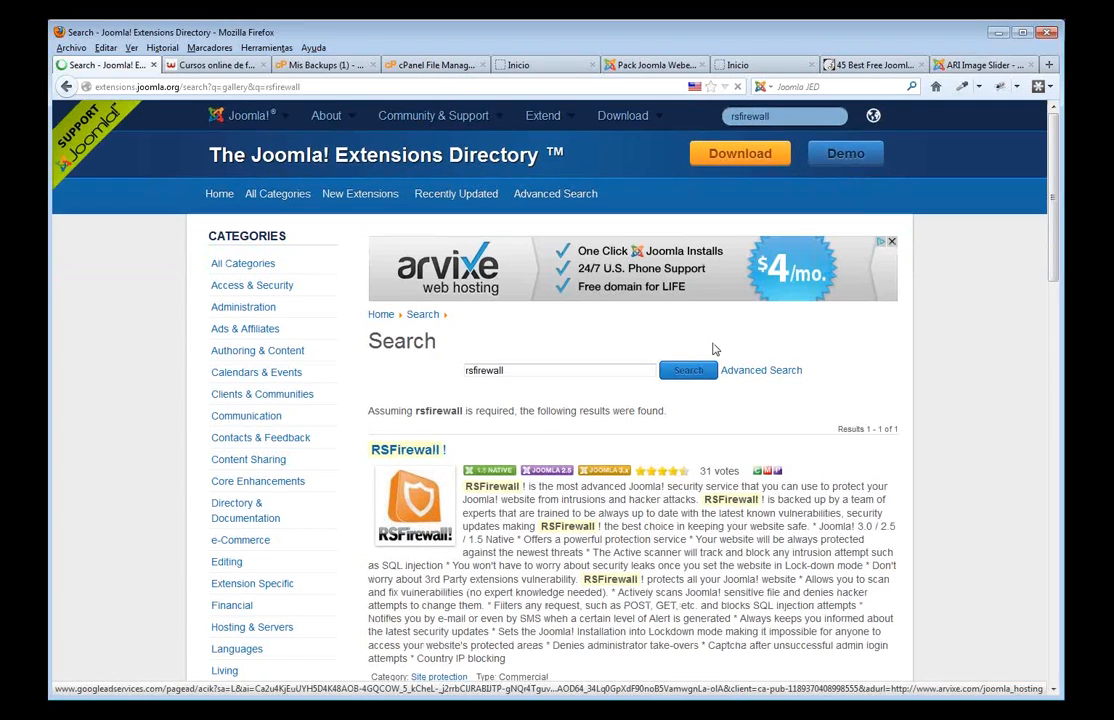
scroll(560, 280, down, 5)
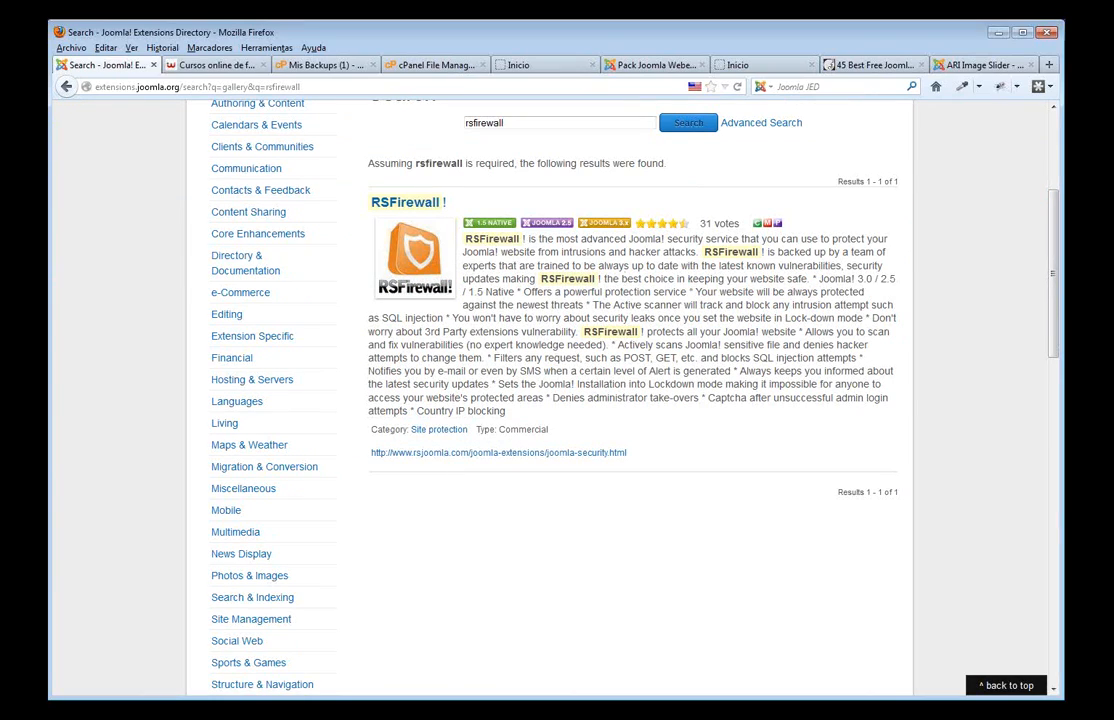
click(633, 70)
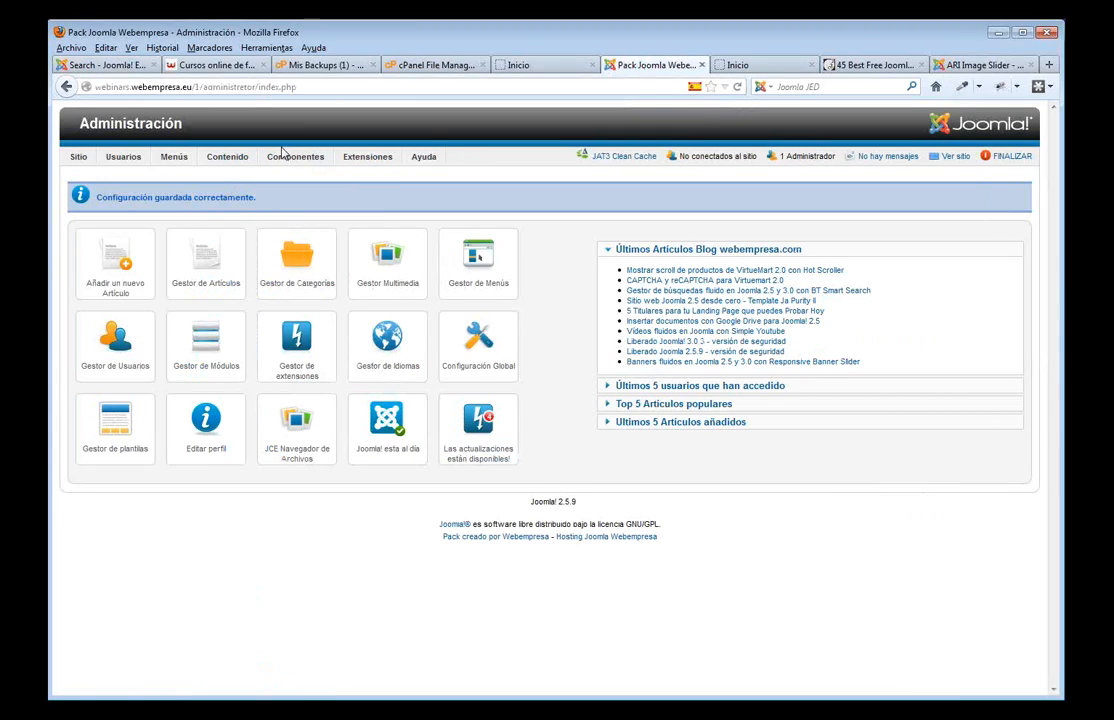
- Review impressions and clicks for the Dar soporte a Joomla!, Tienda 1 and Tienda 2 banners
mouse_move(285, 155)
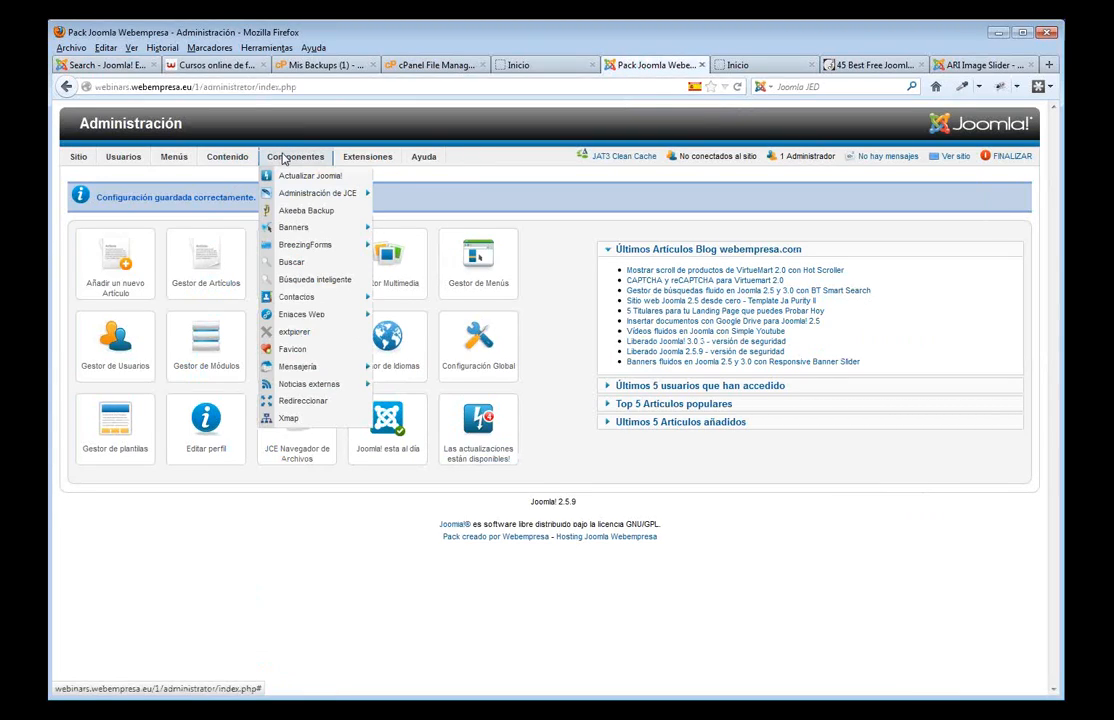
mouse_move(335, 228)
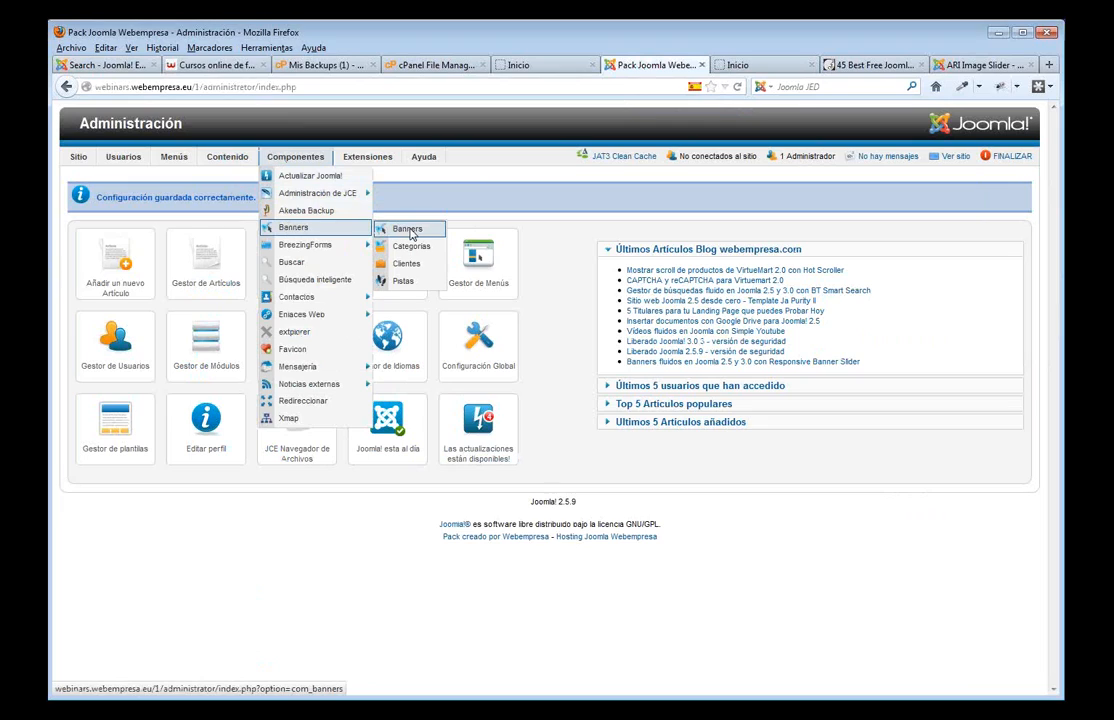
click(412, 230)
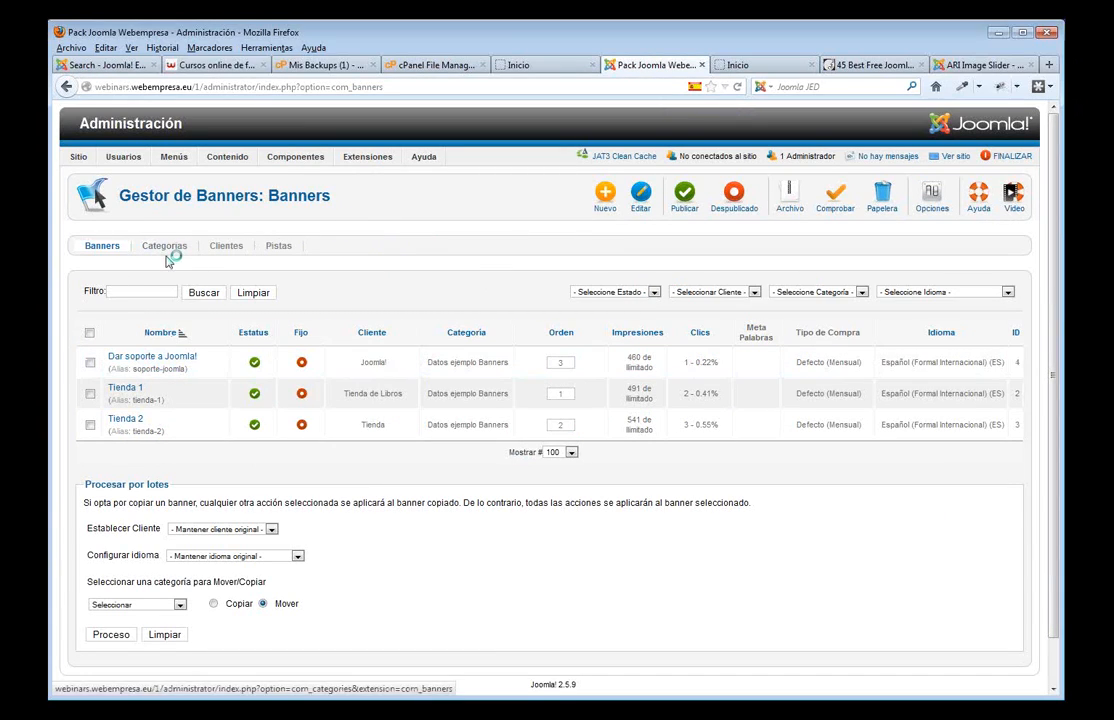
mouse_move(298, 163)
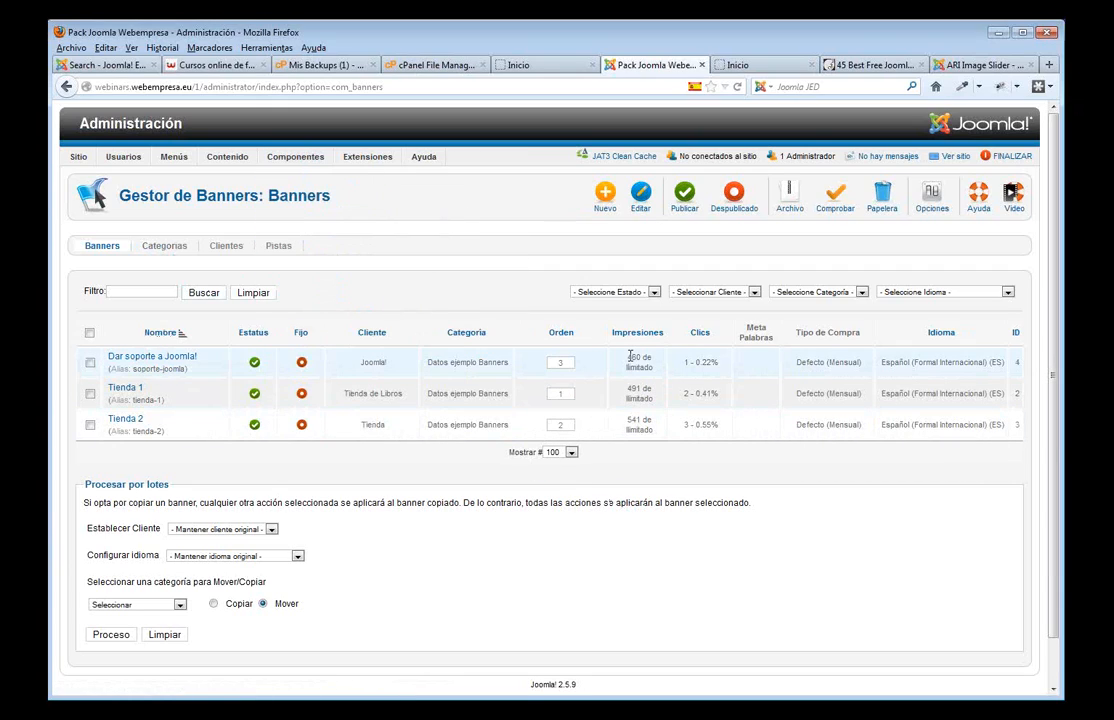
drag(627, 356, 411, 340)
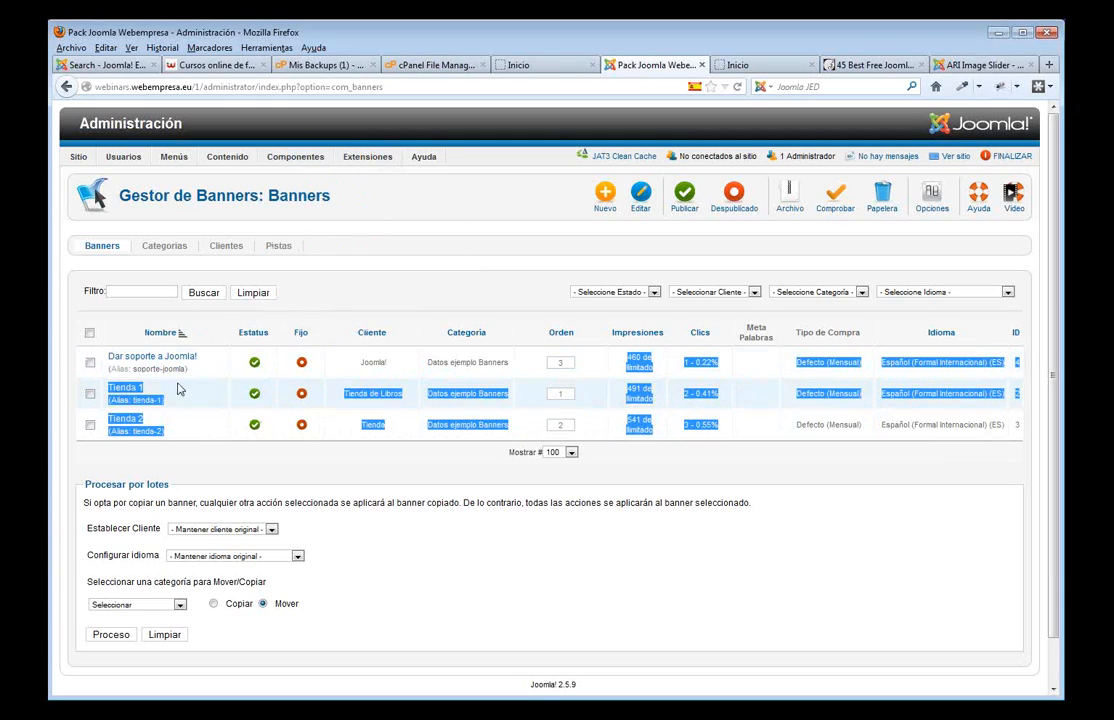
mouse_move(424, 157)
click(347, 271)
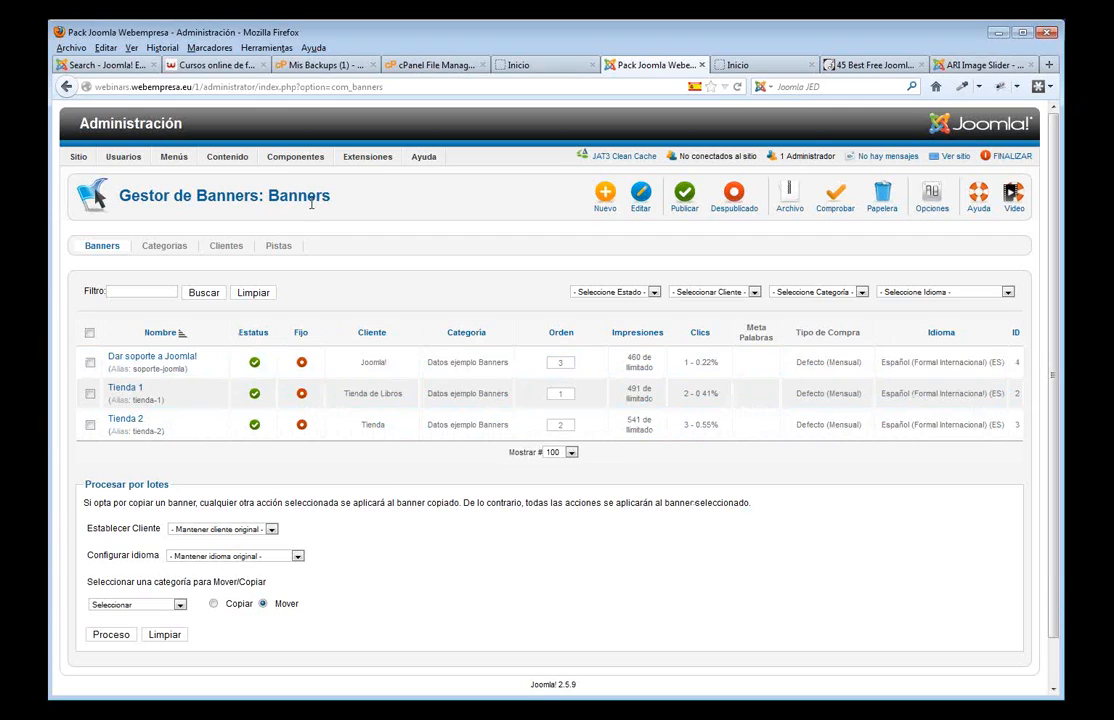
mouse_move(368, 156)
click(374, 200)
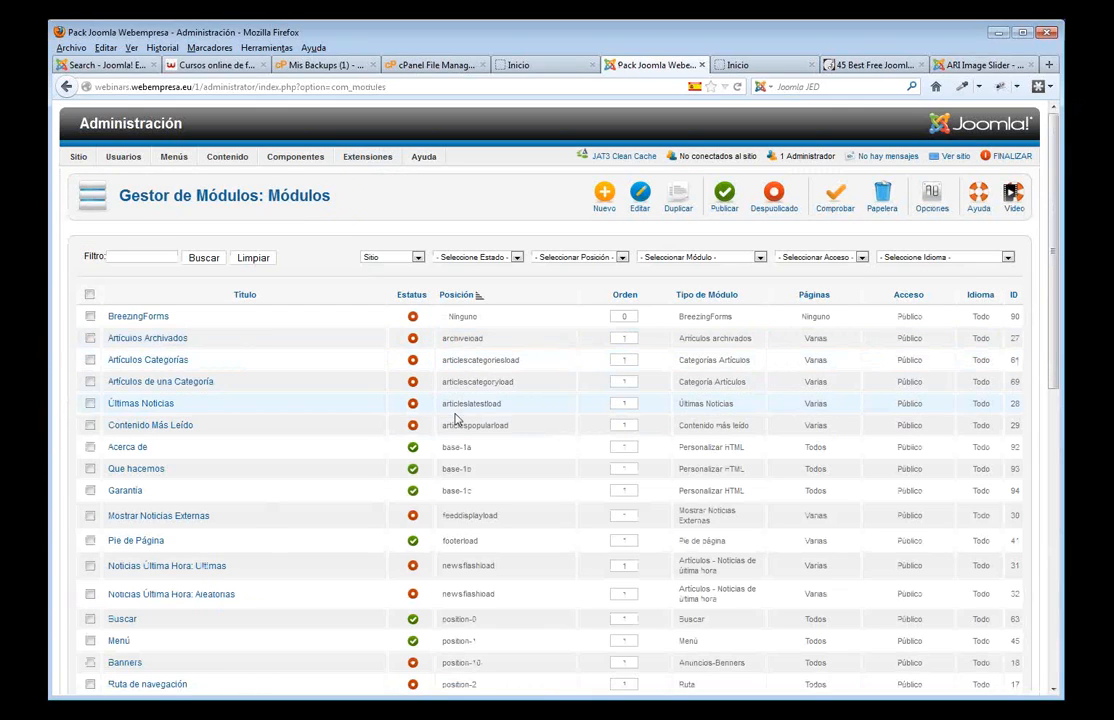
- Filter modules to Anuncios-Banners and review the Banners module's banner count and categories
click(759, 258)
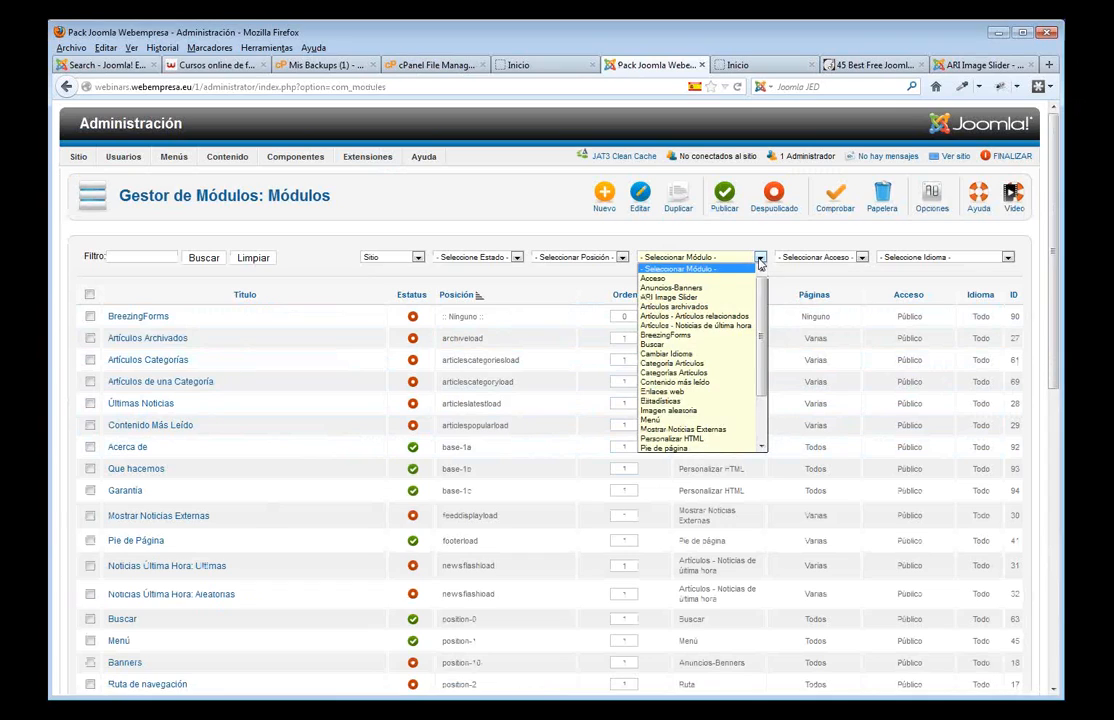
click(705, 279)
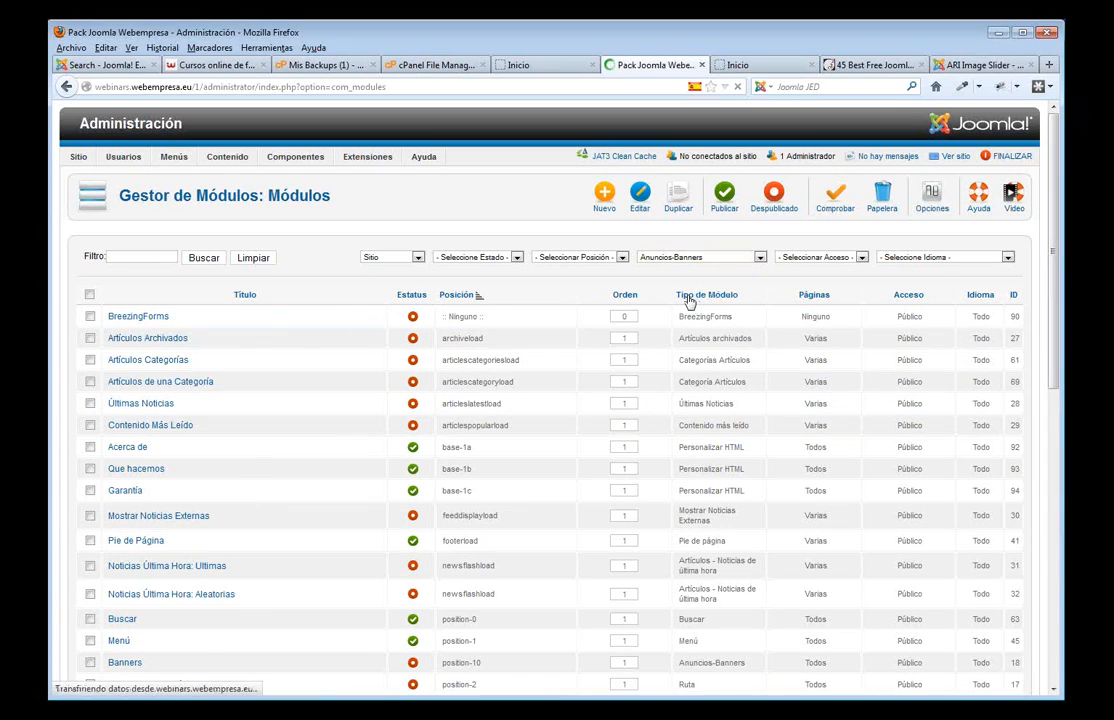
click(126, 320)
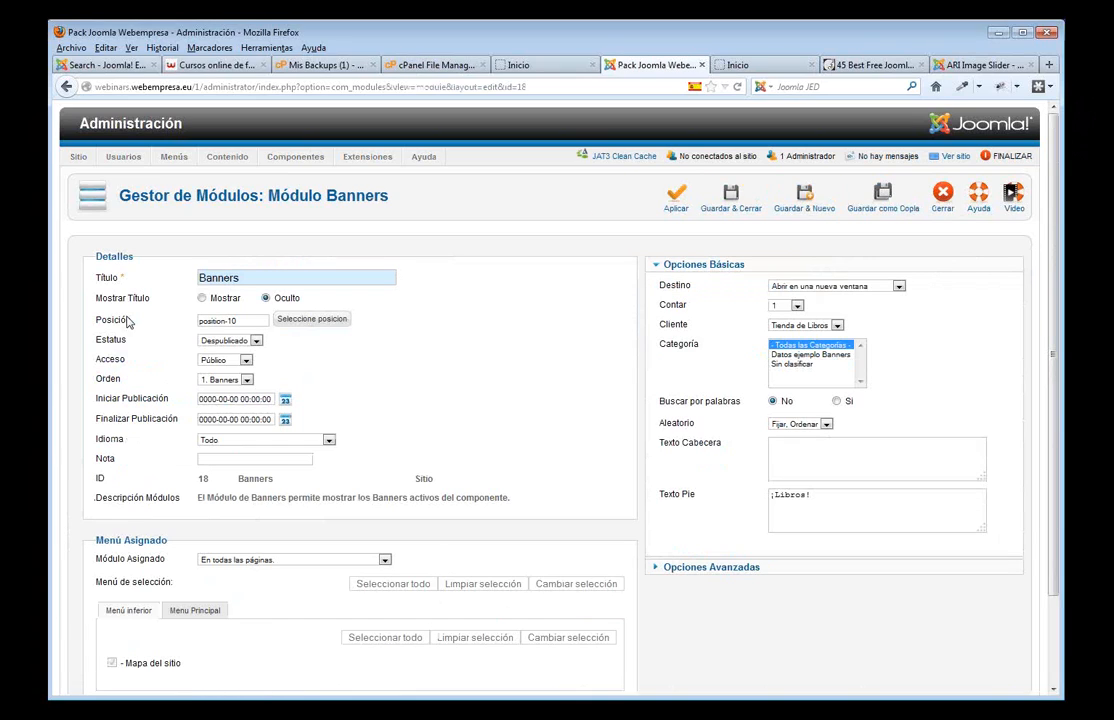
click(798, 307)
click(828, 369)
- Save and close the Banners module, then start a new browser tab
mouse_move(723, 345)
drag(821, 501, 721, 495)
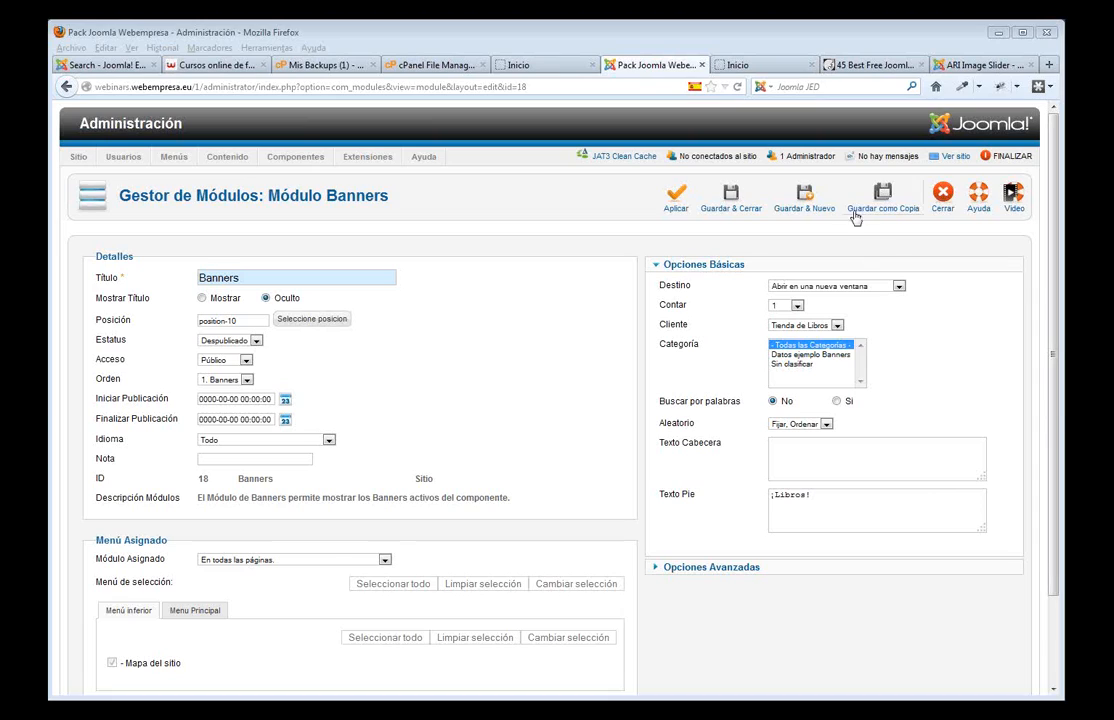
click(737, 207)
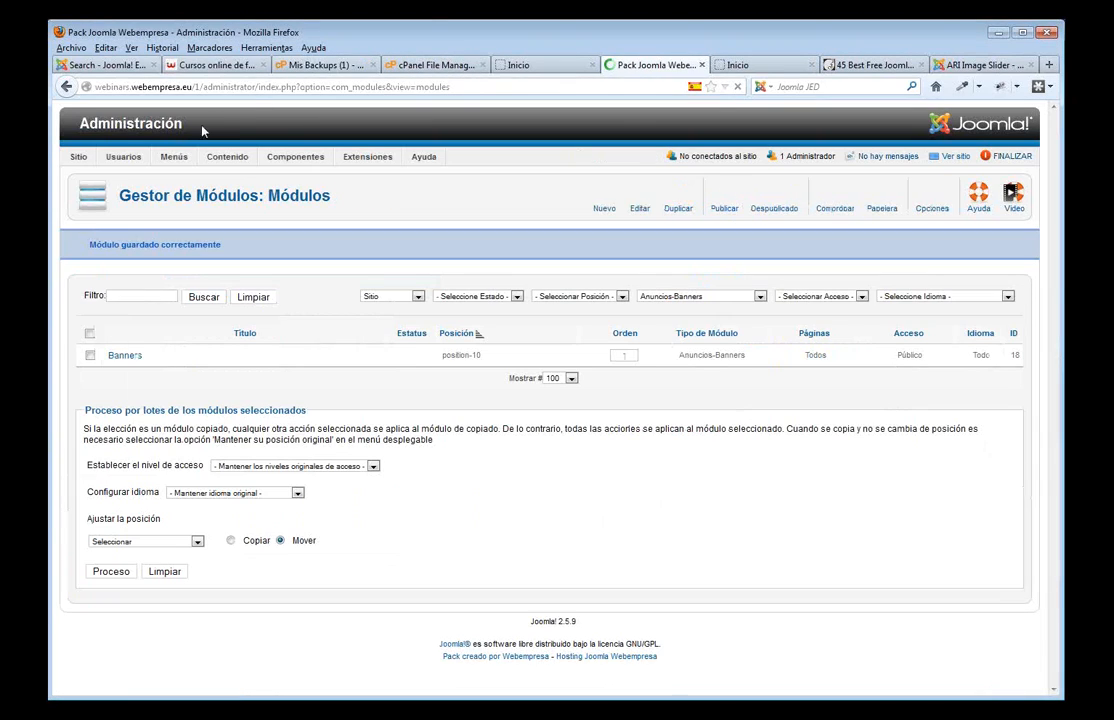
mouse_move(225, 160)
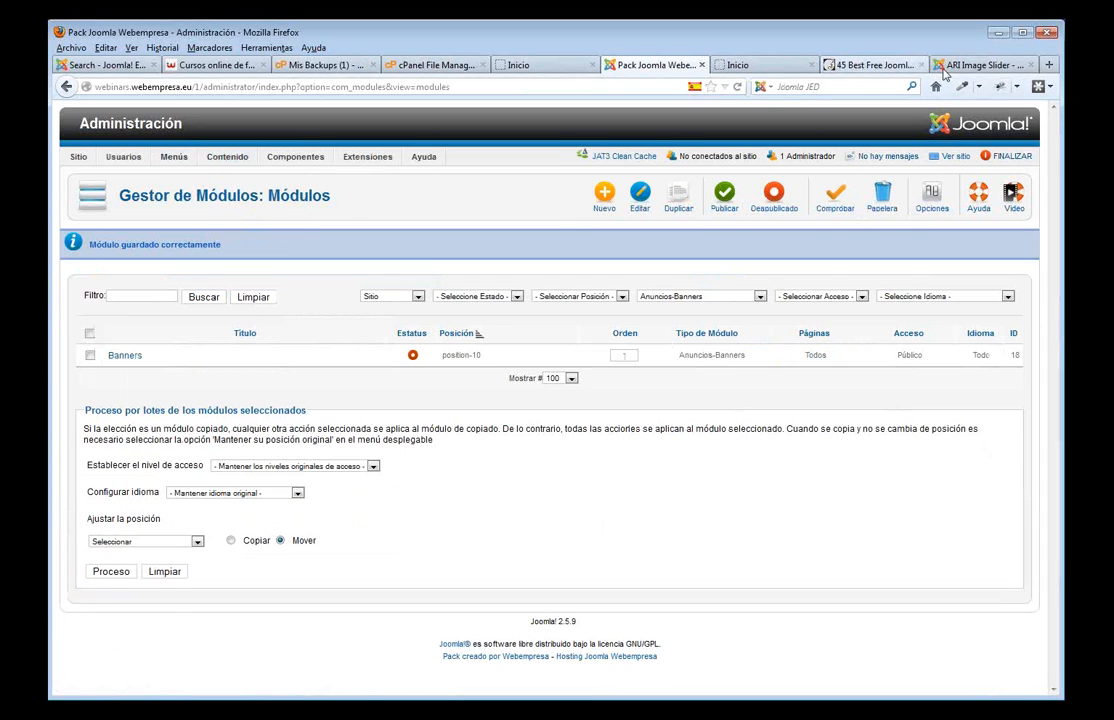
key(ctrl+t)
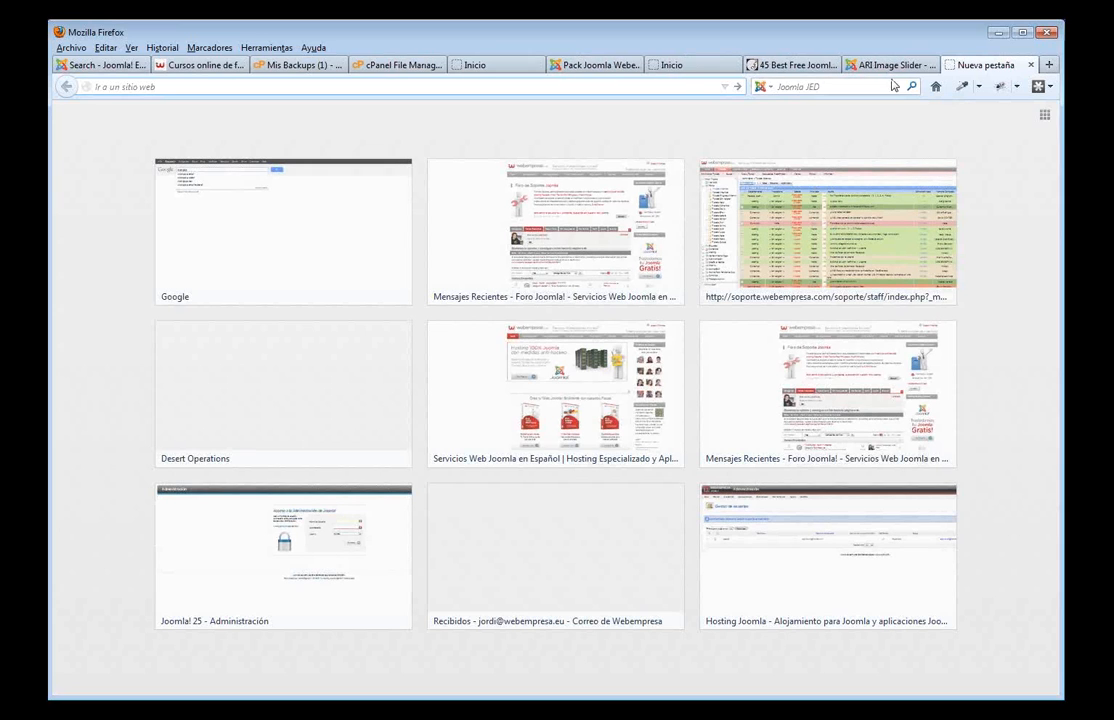
- Load joomlacontenteditor.net in the new tab
text(j)
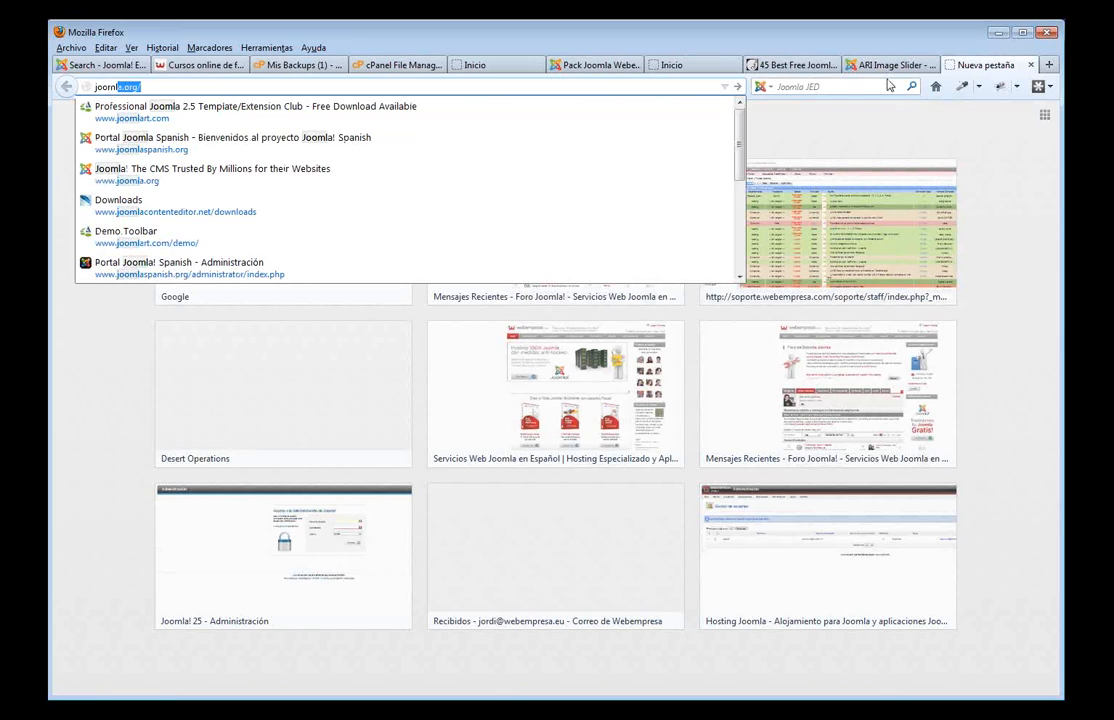
text(contenteditor.net)
key(Return)
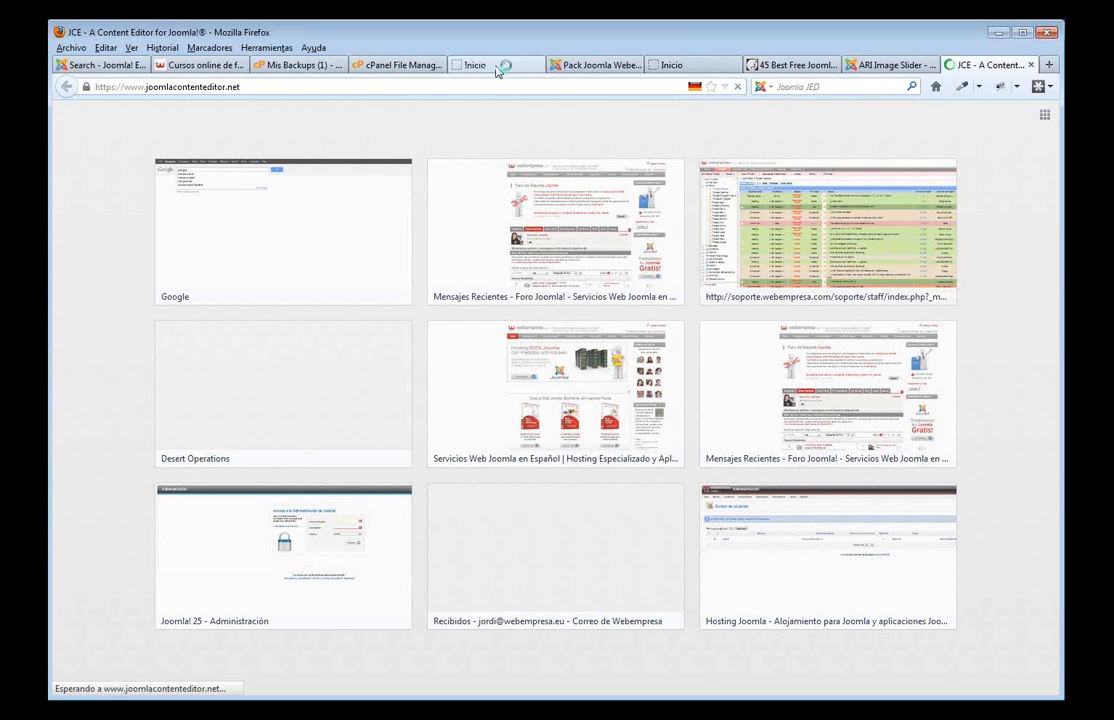
- Search the Joomla Extensions Directory for 'jce'
click(107, 67)
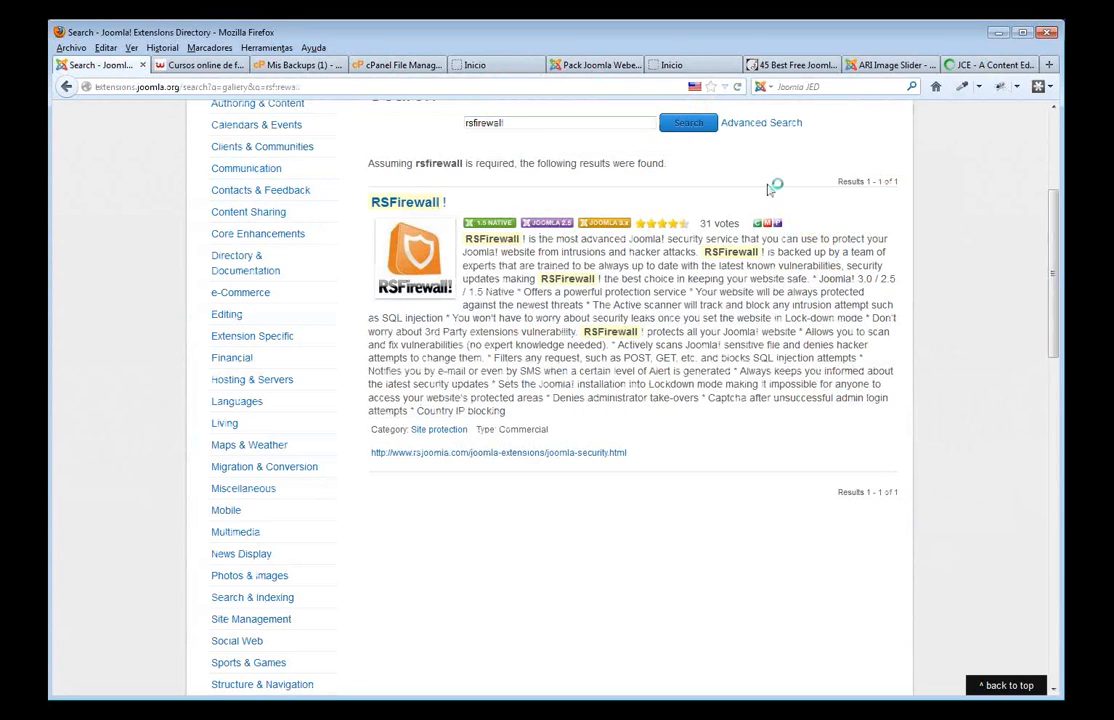
scroll(769, 190, up, 5)
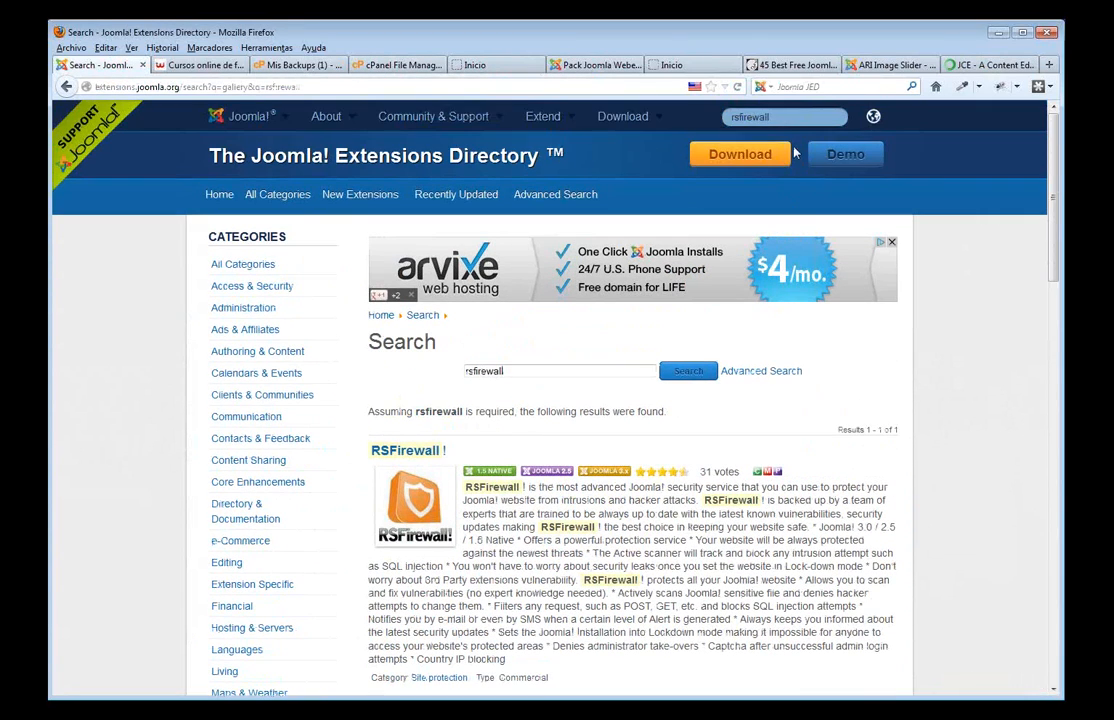
click(776, 119)
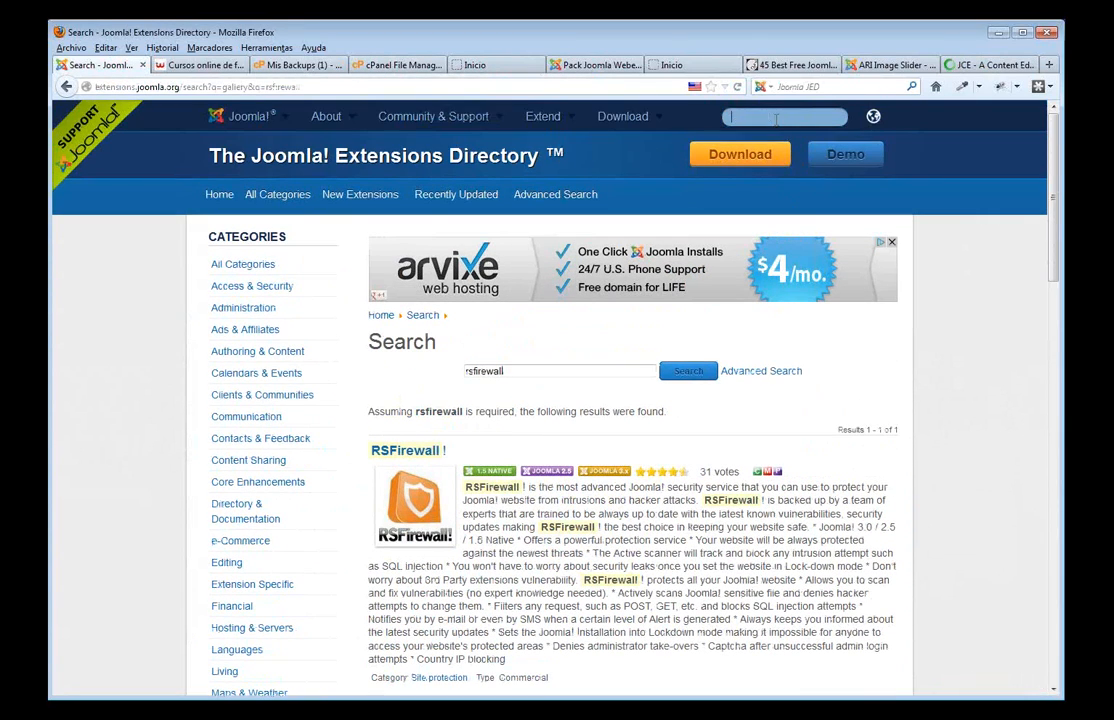
text(jce)
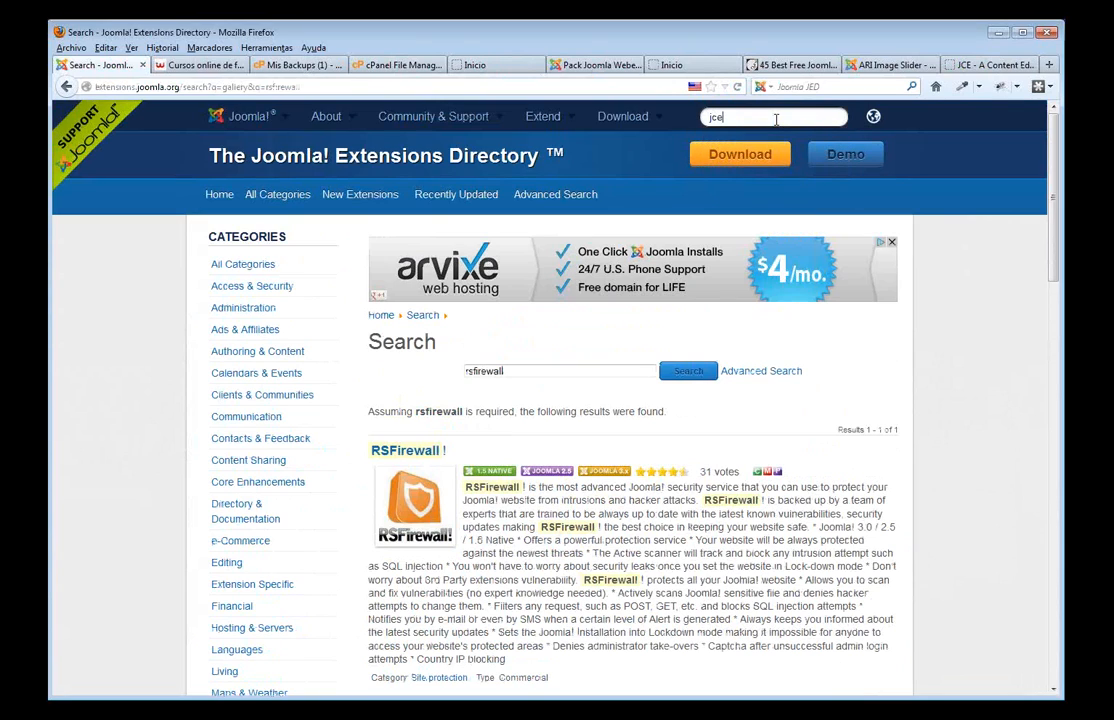
key(Return)
- Browse the JCE editor homepage before returning to the administrator
click(987, 68)
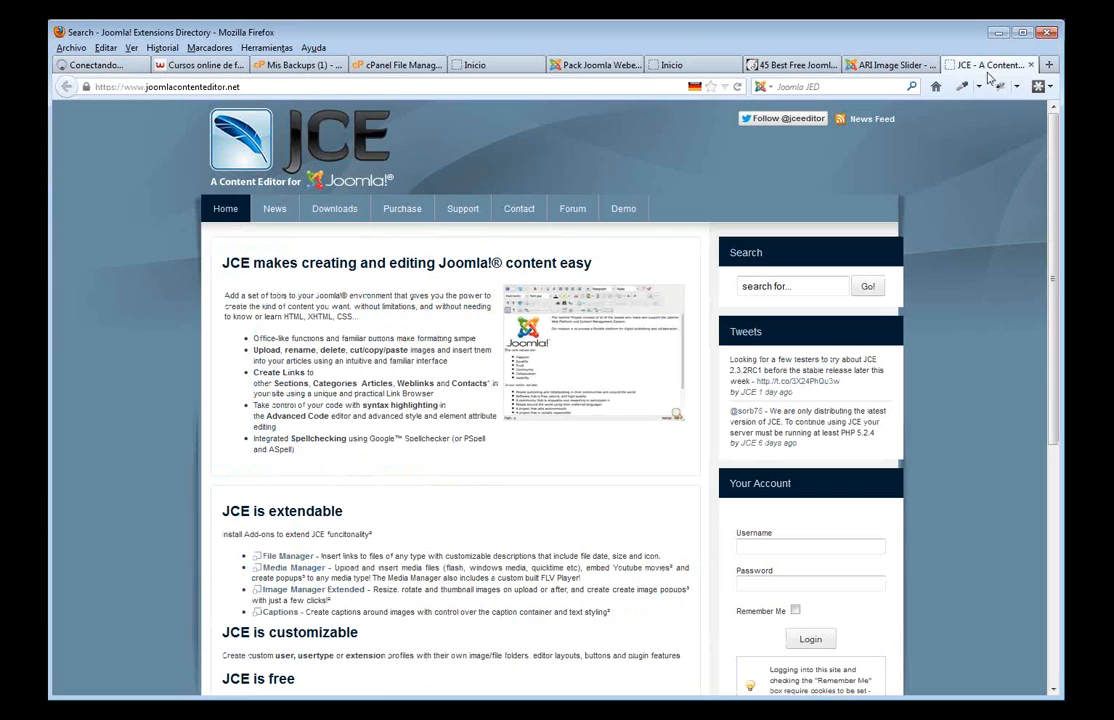
scroll(405, 381, down, 2)
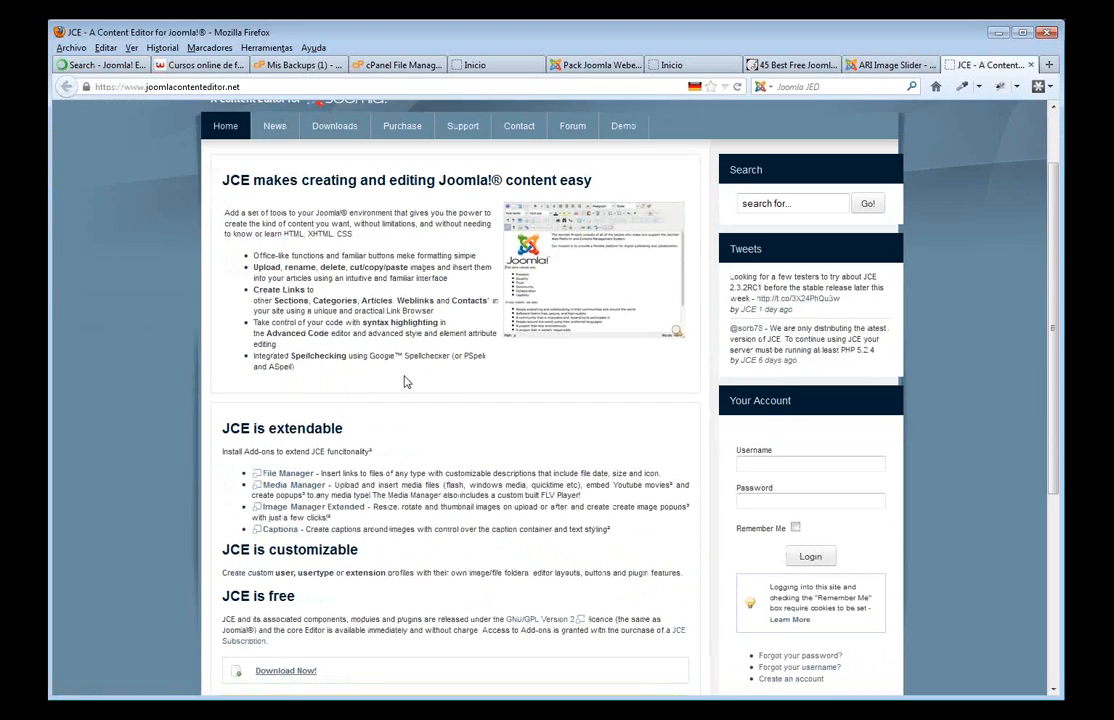
scroll(440, 410, up, 2)
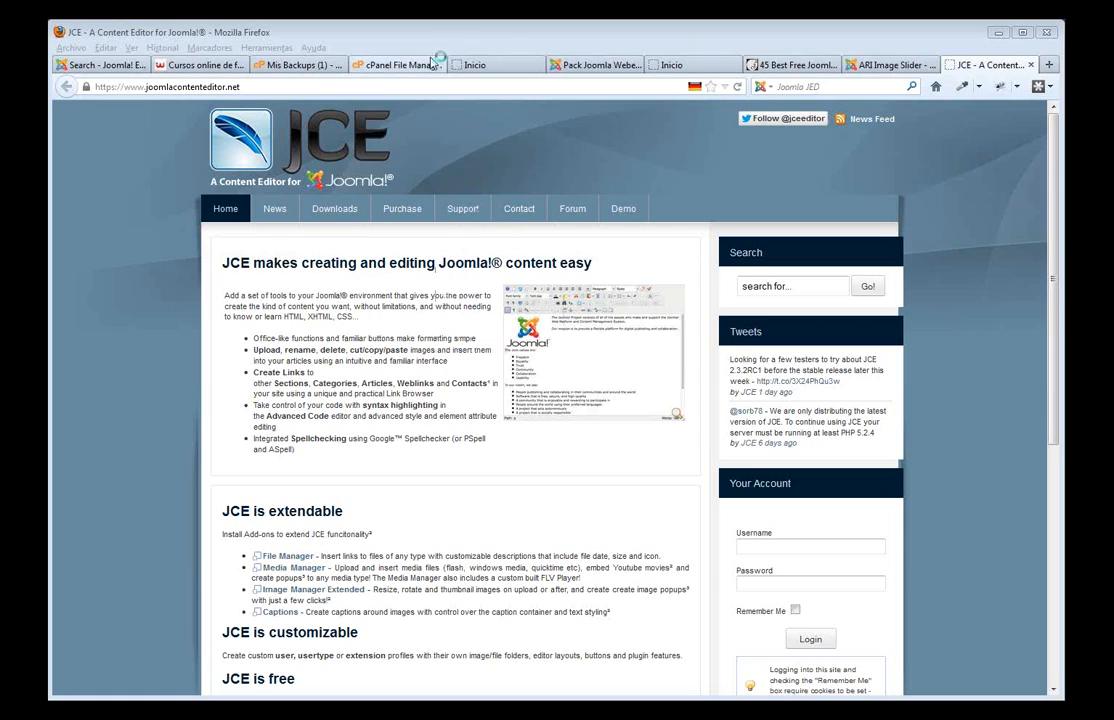
click(502, 68)
click(580, 68)
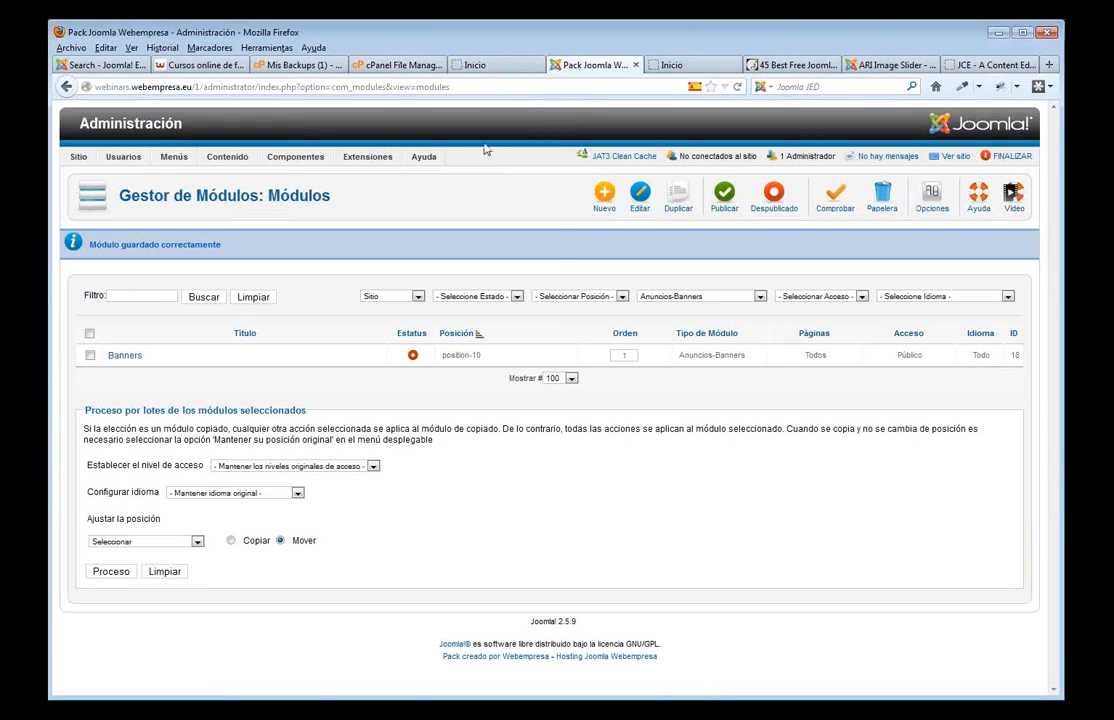
mouse_move(305, 157)
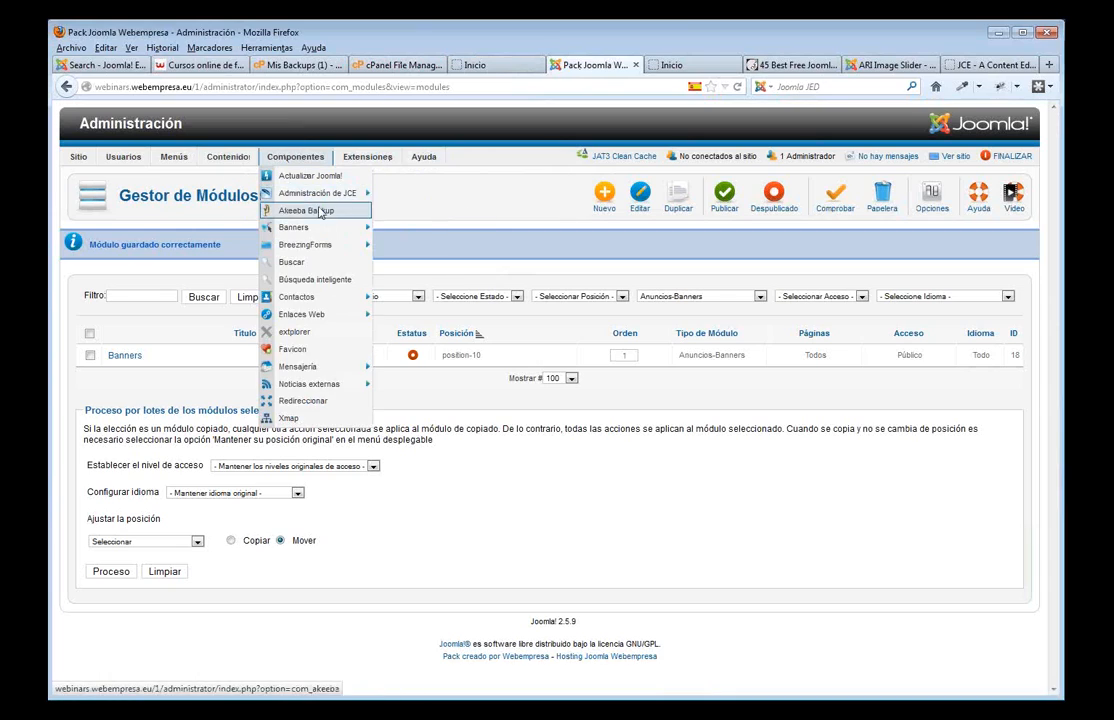
mouse_move(330, 194)
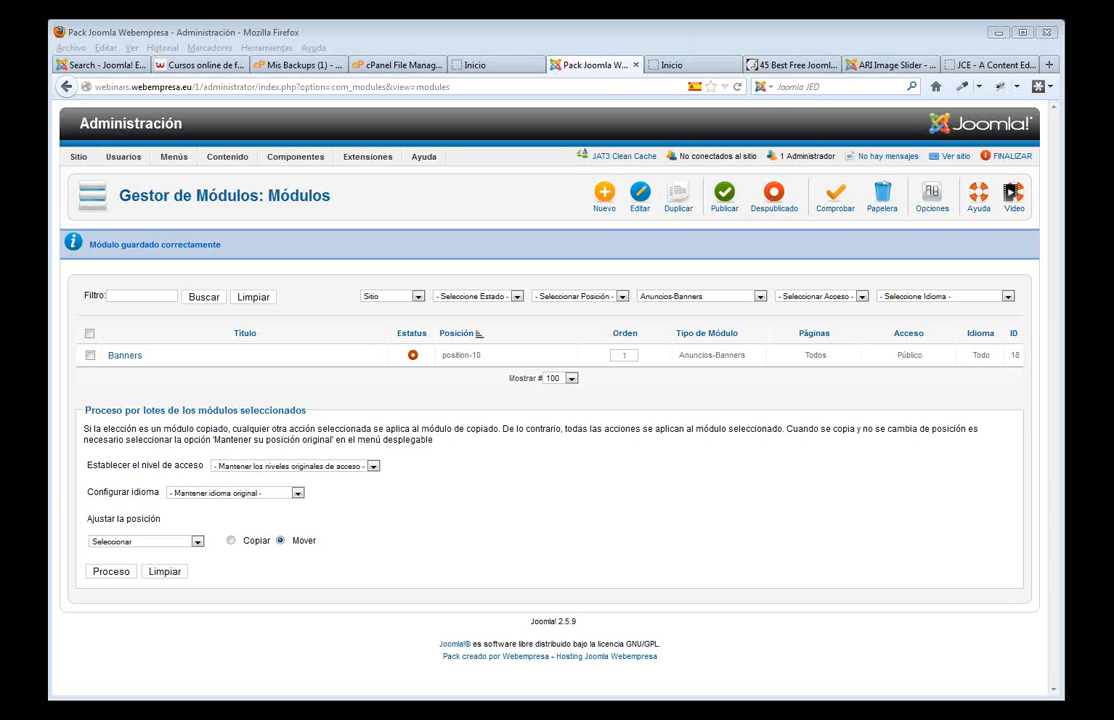
- Preview the front page with ?tp=1 to see js_oxygen module positions and locate sidecol-a
click(505, 66)
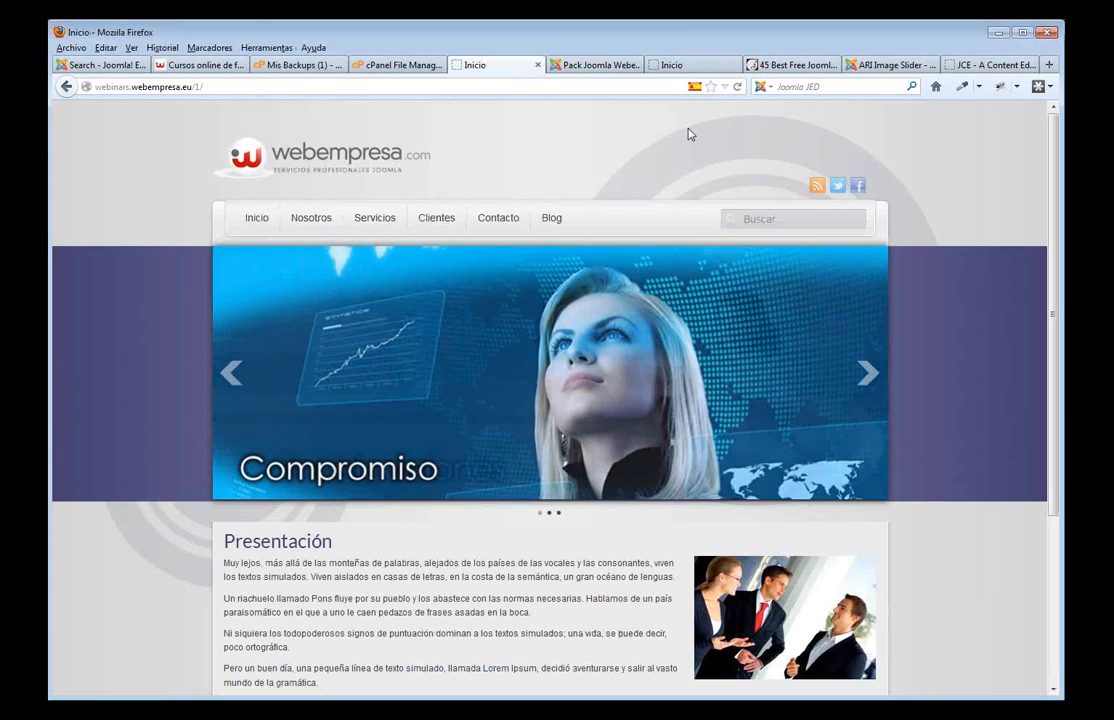
scroll(515, 240, down, 2)
scroll(530, 250, up, 2)
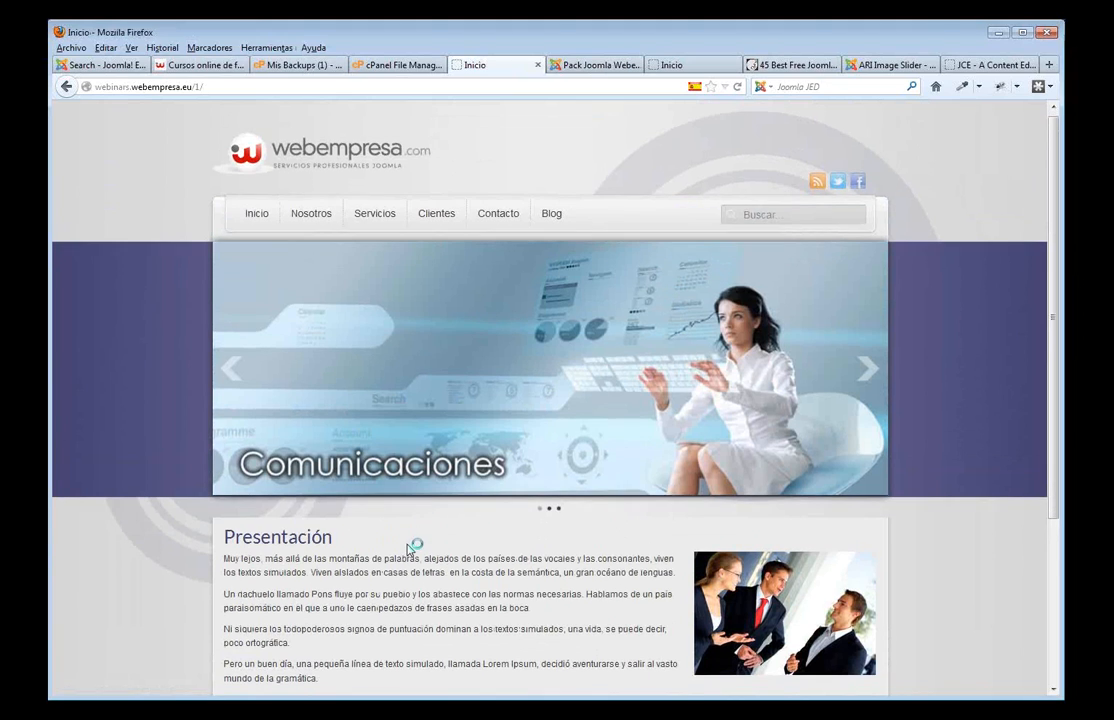
scroll(415, 540, down, 3)
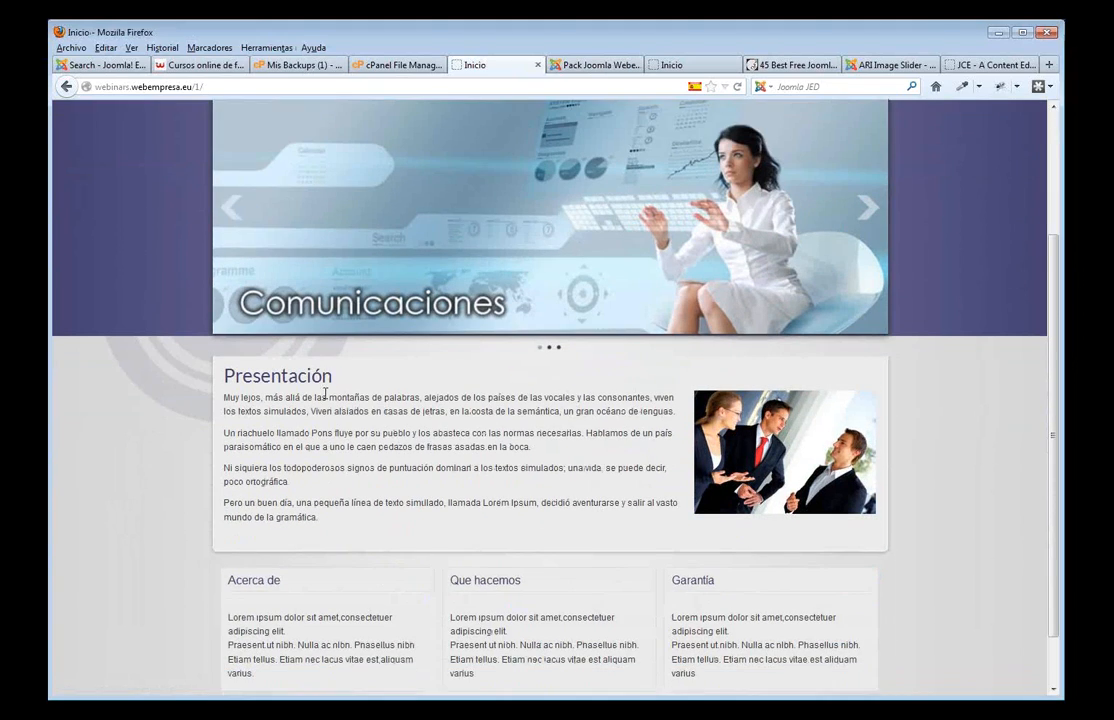
click(694, 70)
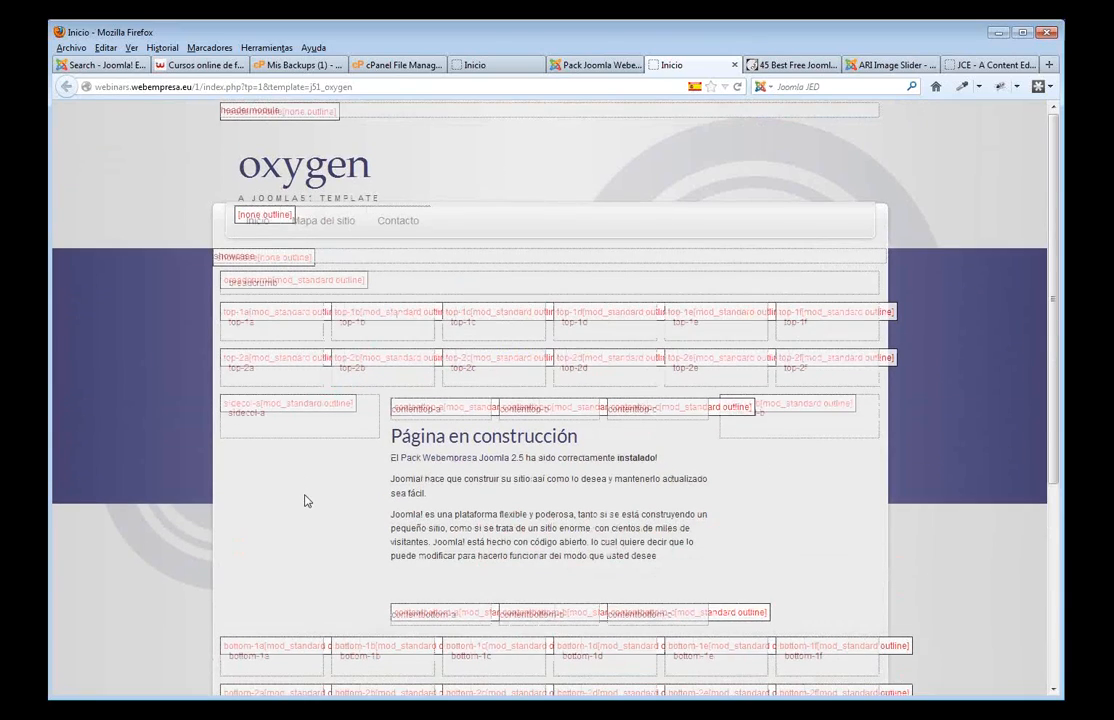
scroll(306, 500, down, 2)
drag(268, 333, 233, 335)
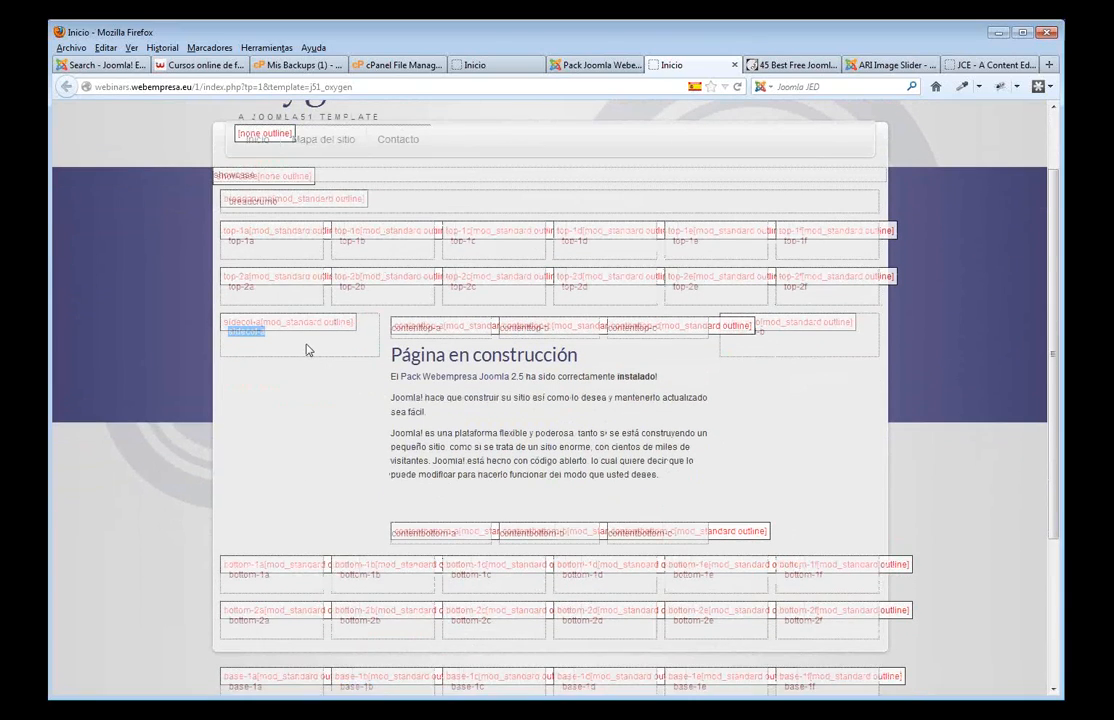
- Filter modules to Menú and change Menú principal's position from position-7 to sidecol-a, applying it
click(590, 66)
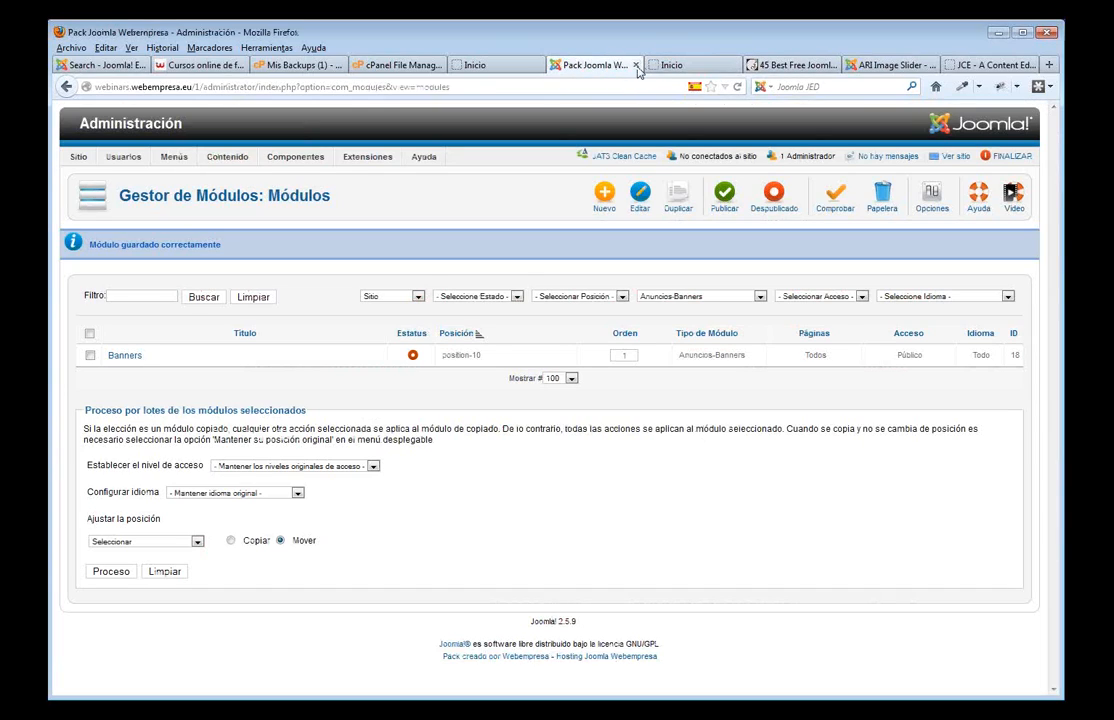
click(742, 297)
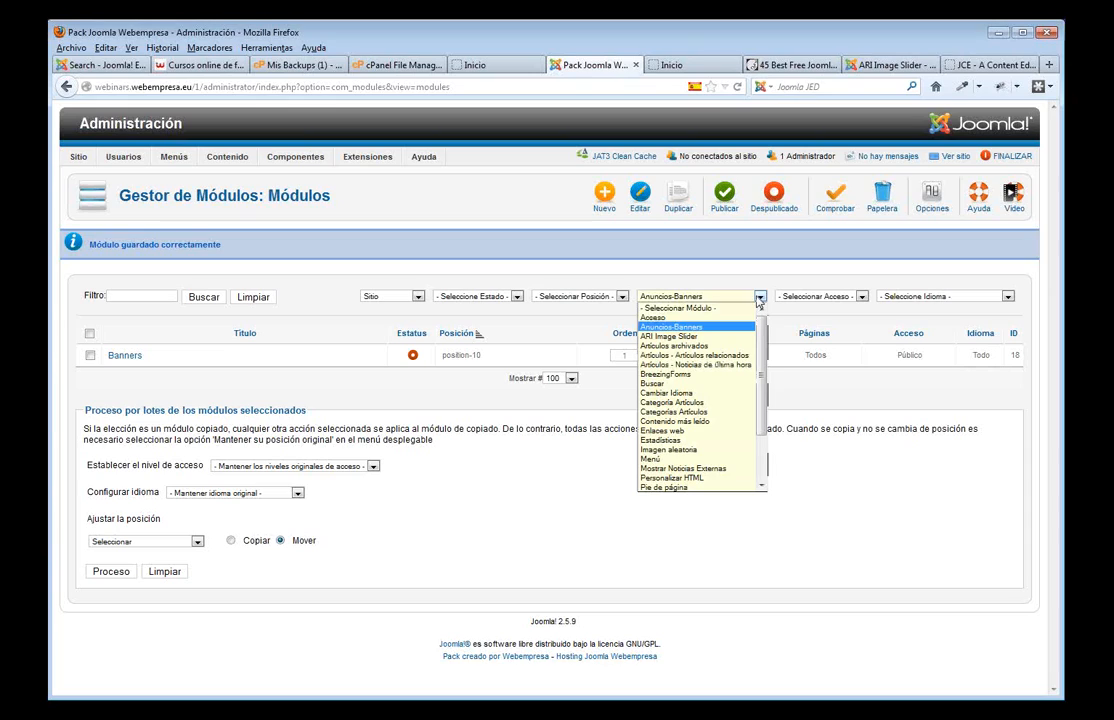
click(696, 458)
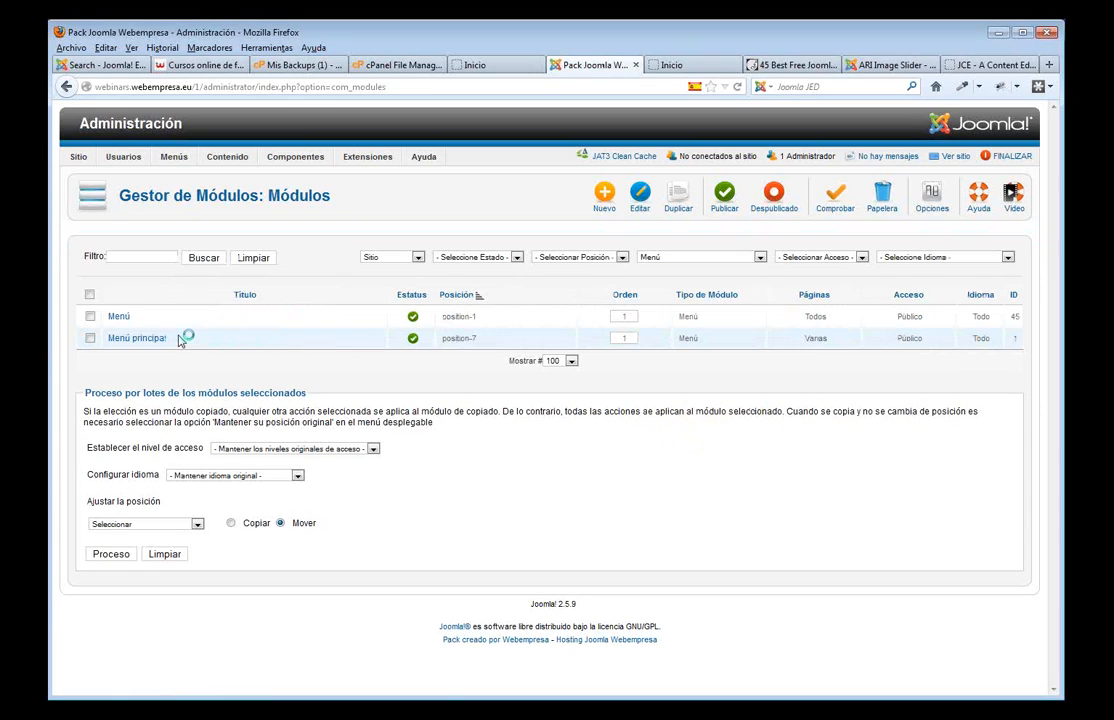
click(158, 340)
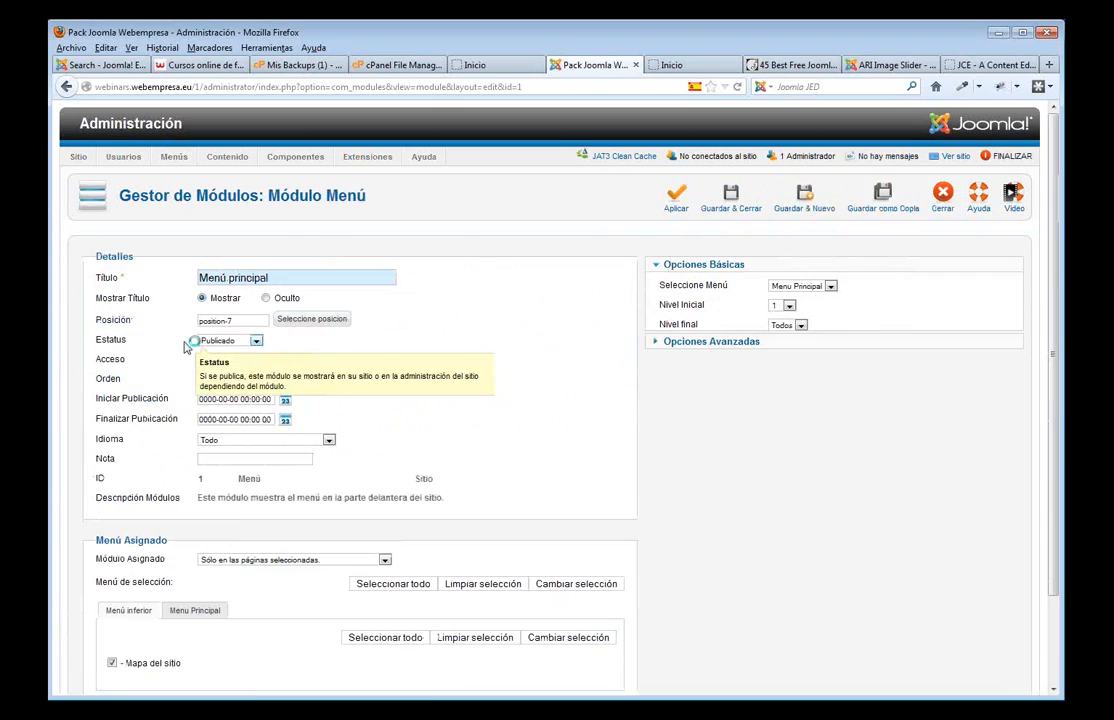
drag(248, 320, 174, 316)
text(sidecol-a)
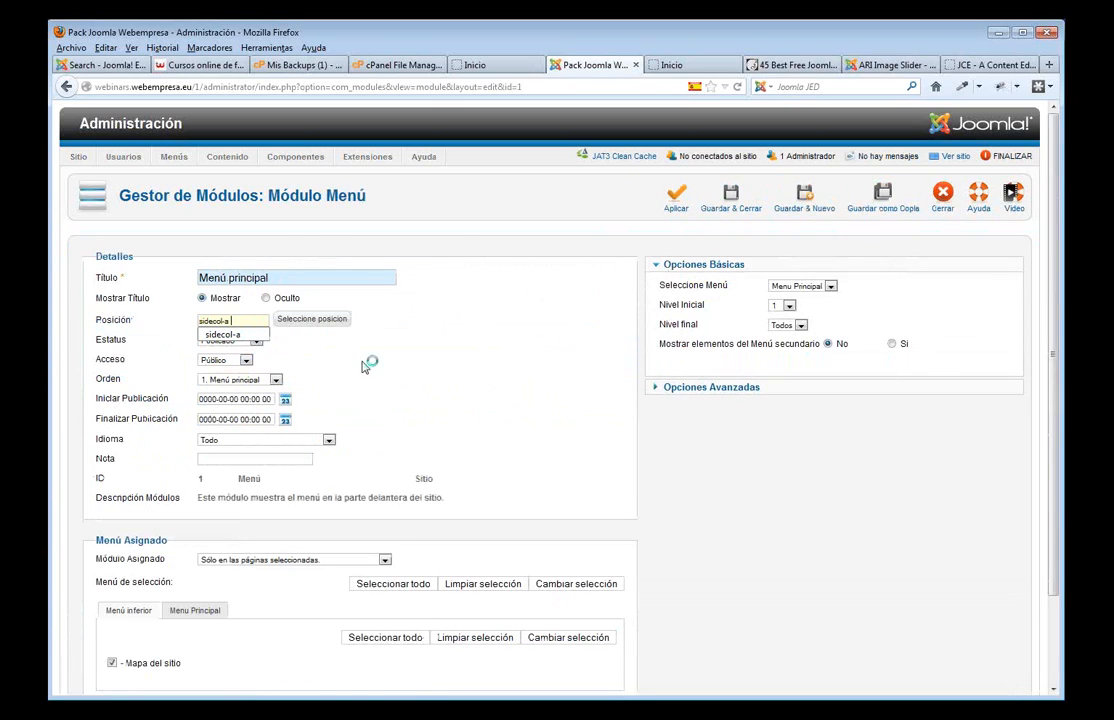
click(478, 386)
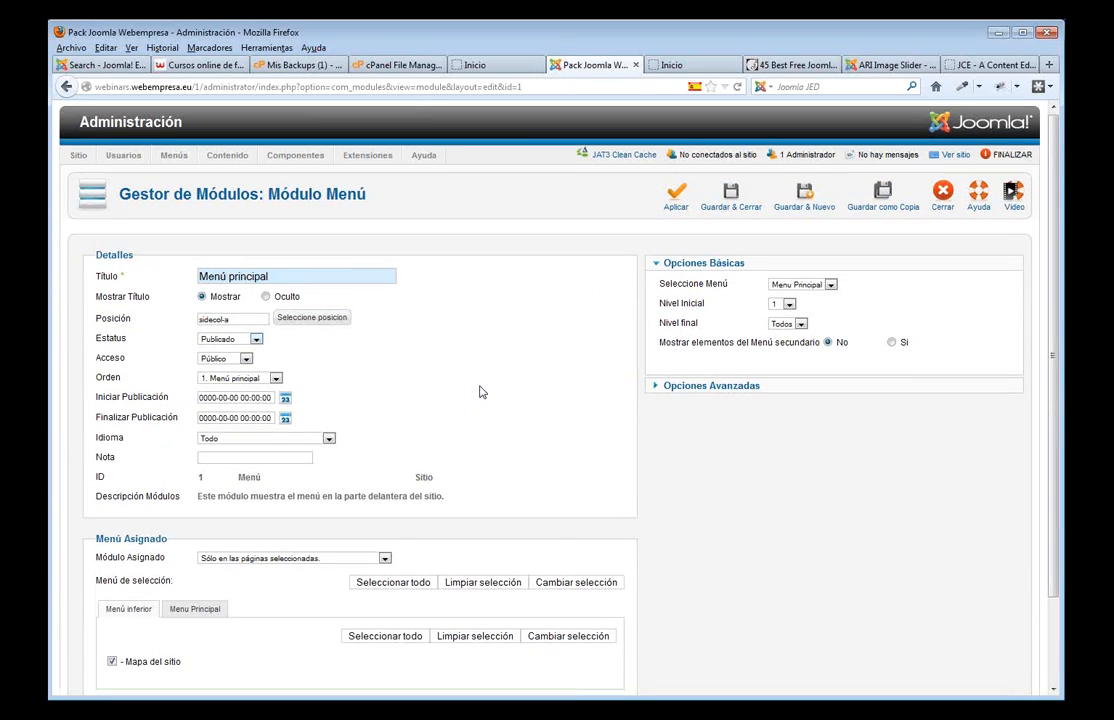
scroll(169, 517, down, 2)
click(200, 513)
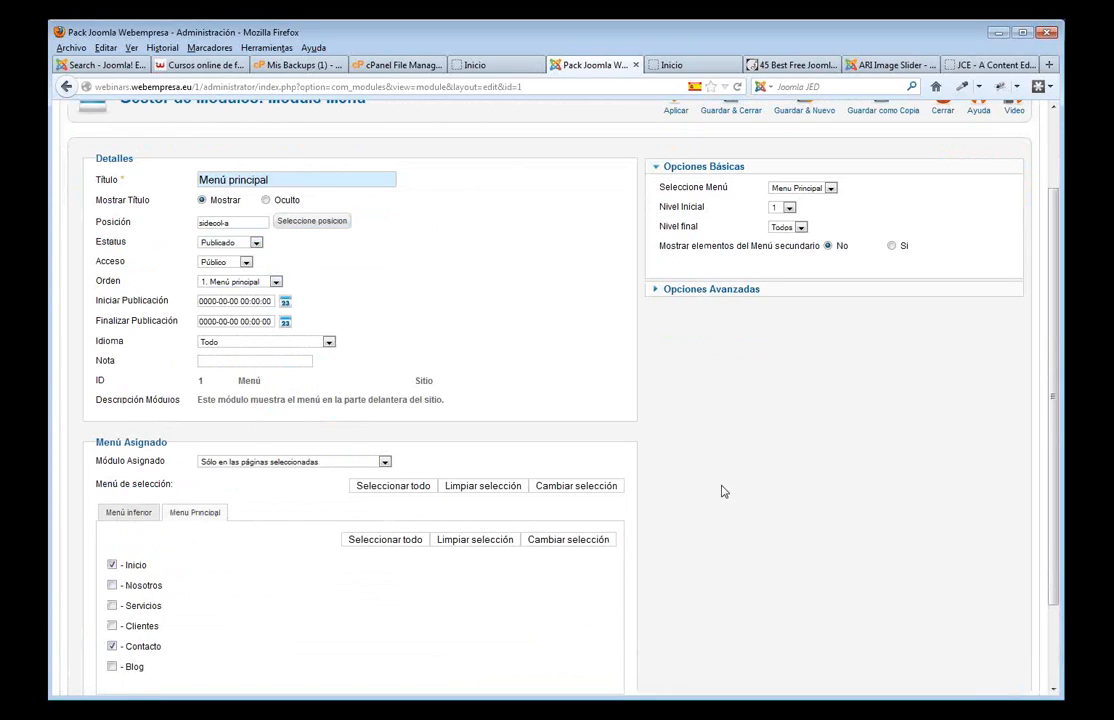
scroll(731, 440, up, 2)
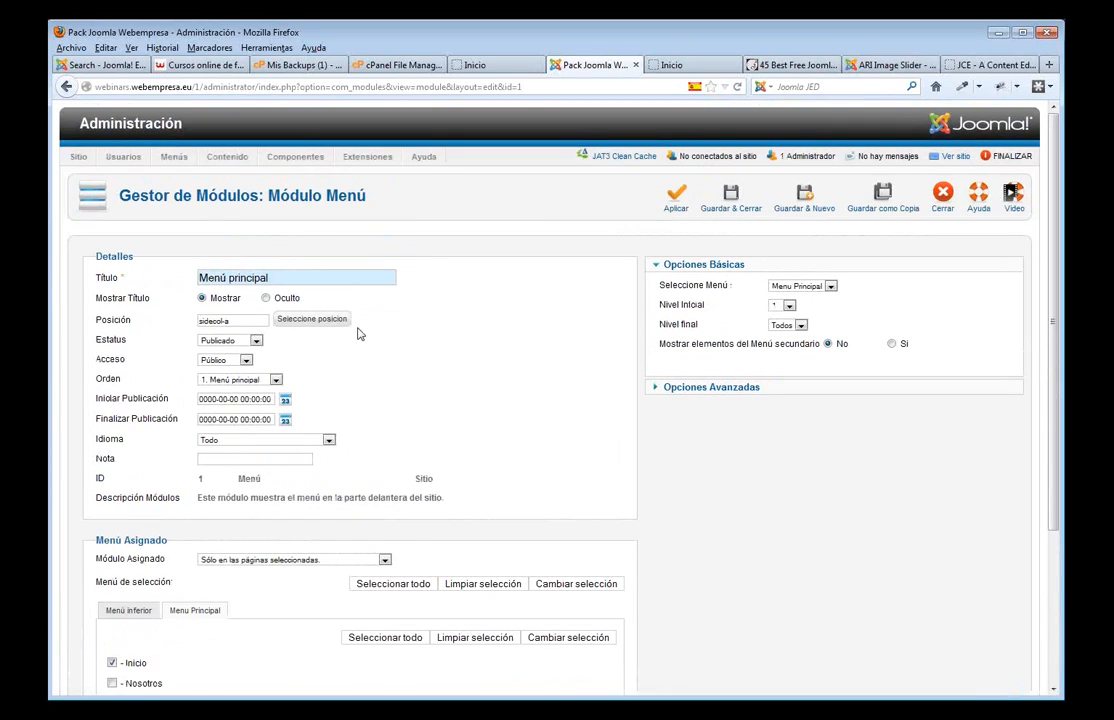
click(676, 205)
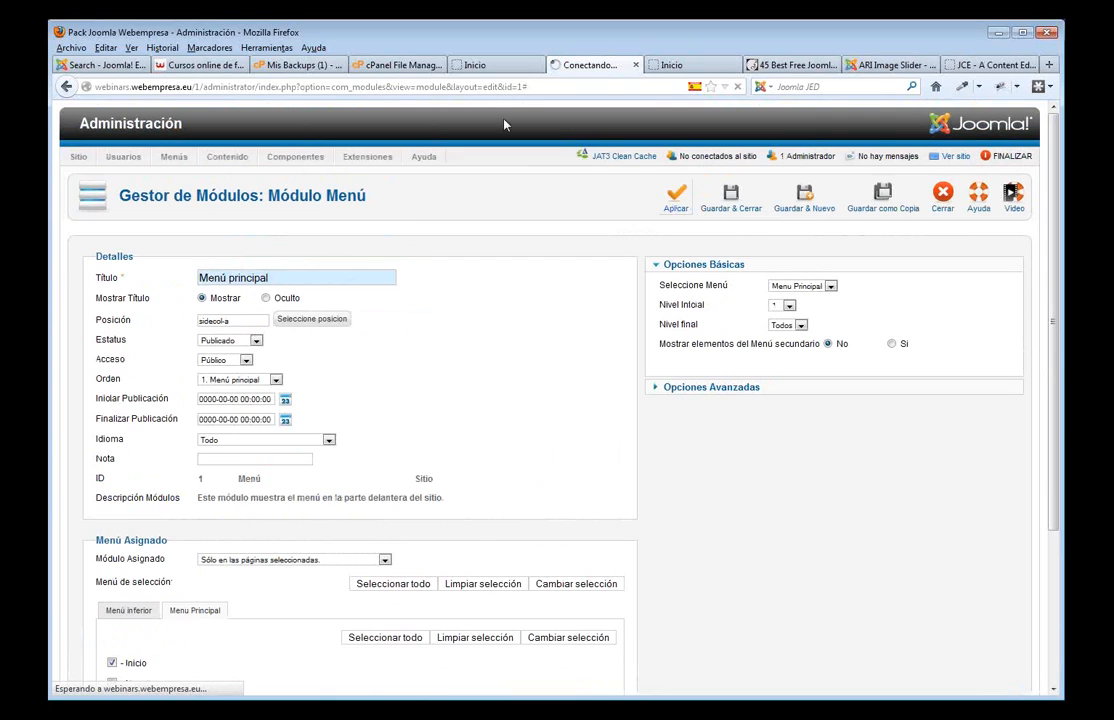
- Reload the front page to see Menú principal in the left sidebar, then view Servicios
click(493, 66)
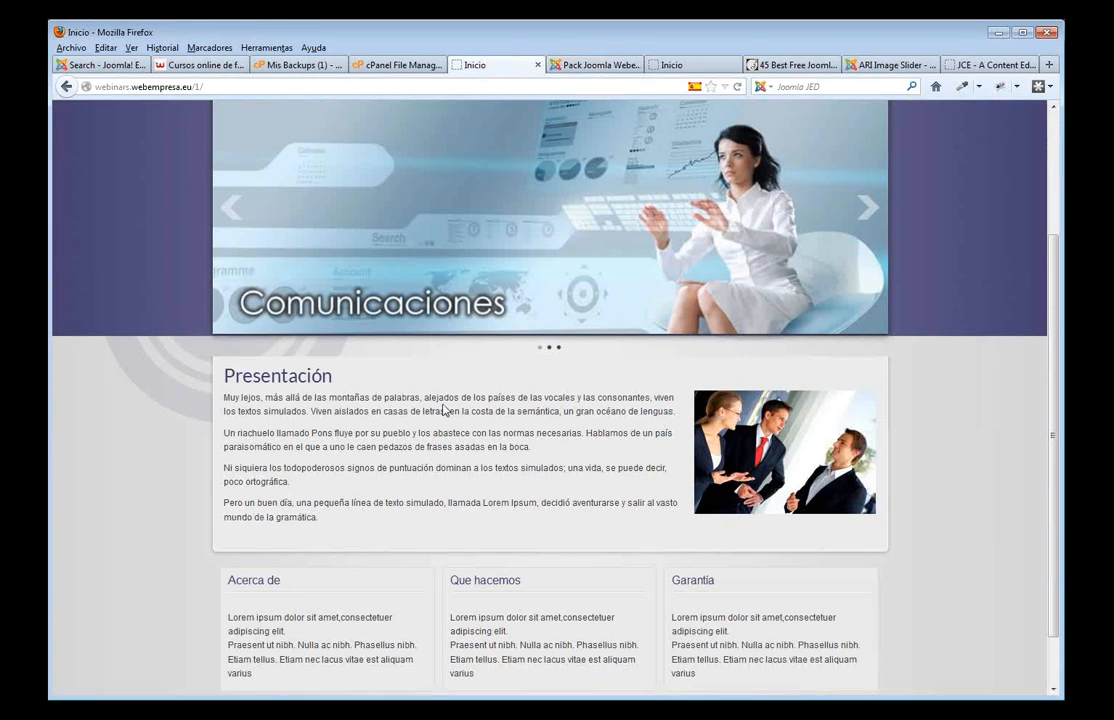
key(F5)
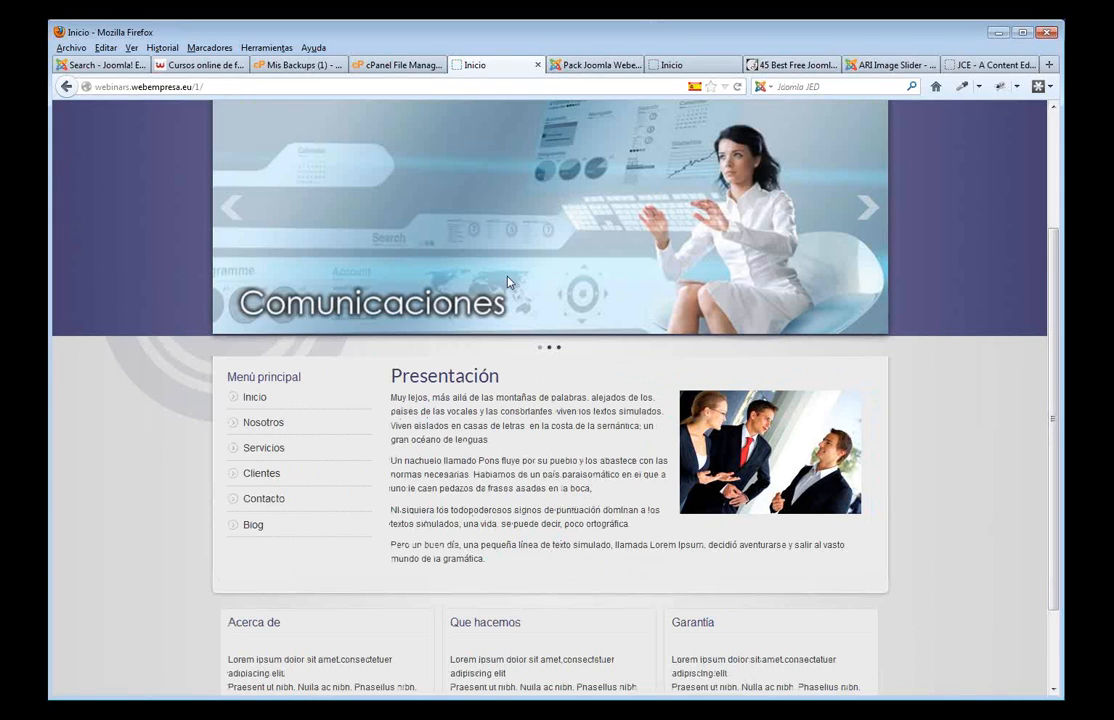
scroll(447, 186, up, 2)
scroll(447, 186, up, 1)
click(370, 217)
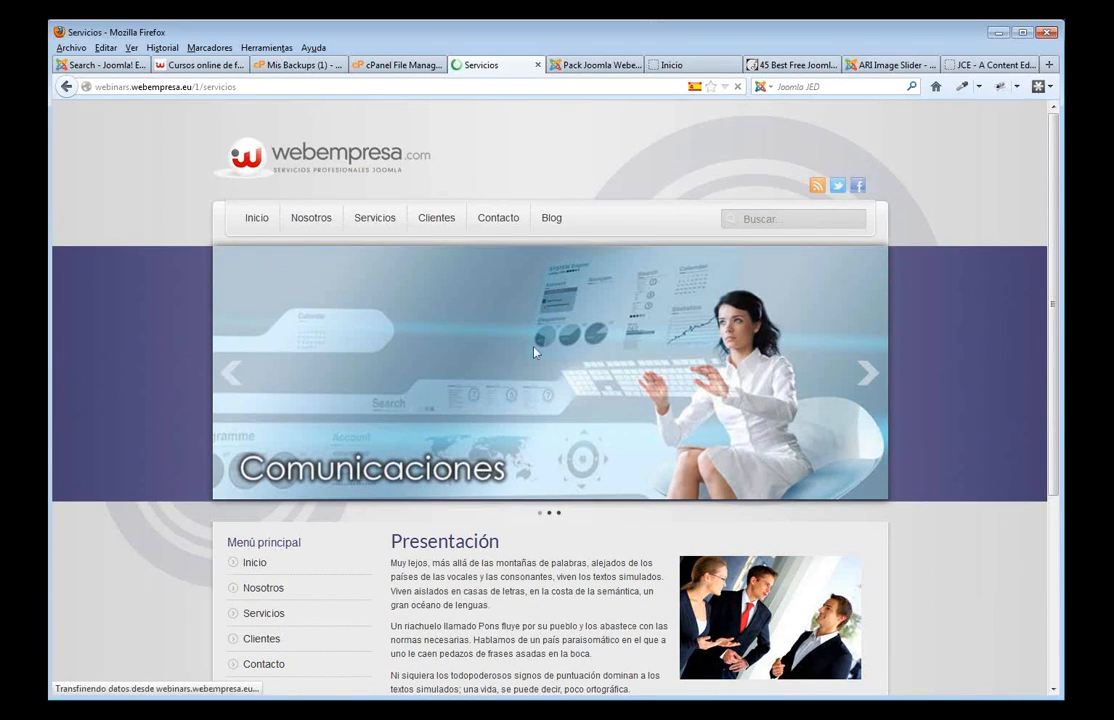
scroll(540, 238, down, 2)
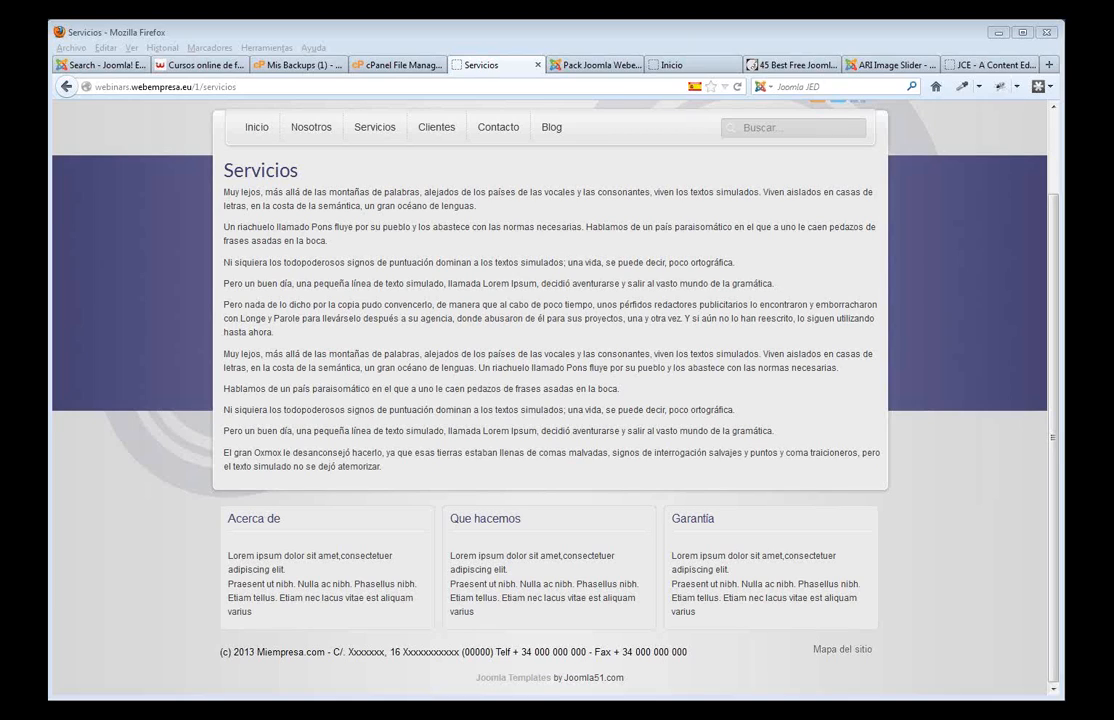
click(590, 65)
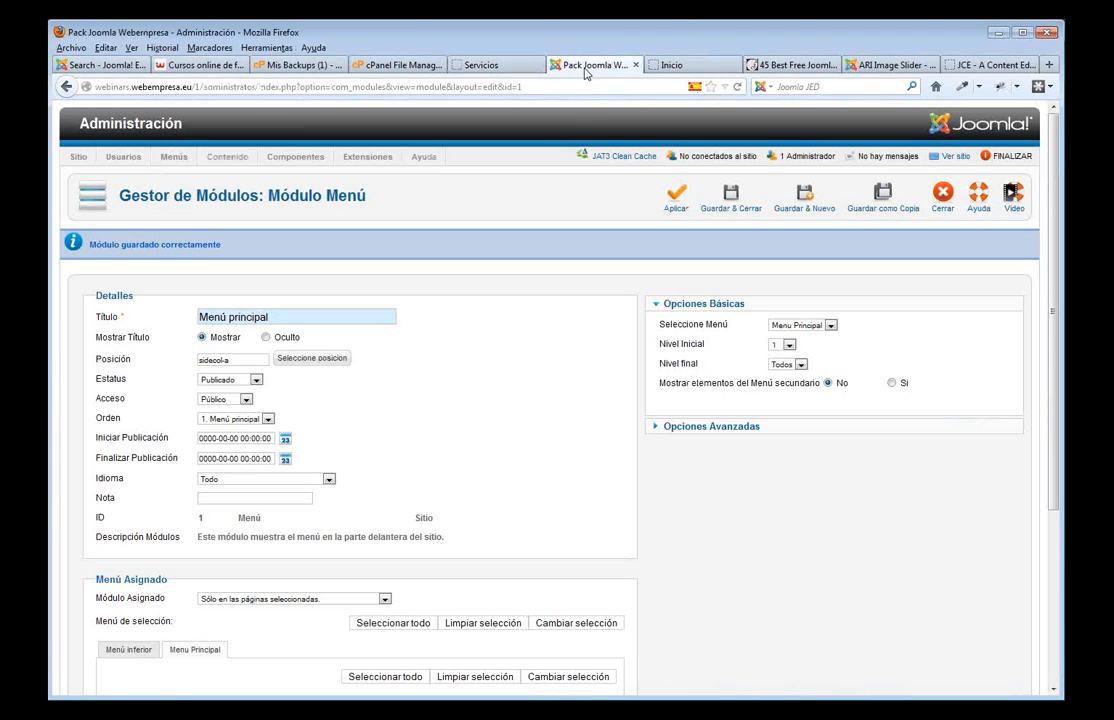
- Save and close Menú principal, confirm it's listed at sidecol-a, then return to the jce results
click(731, 200)
mouse_move(371, 158)
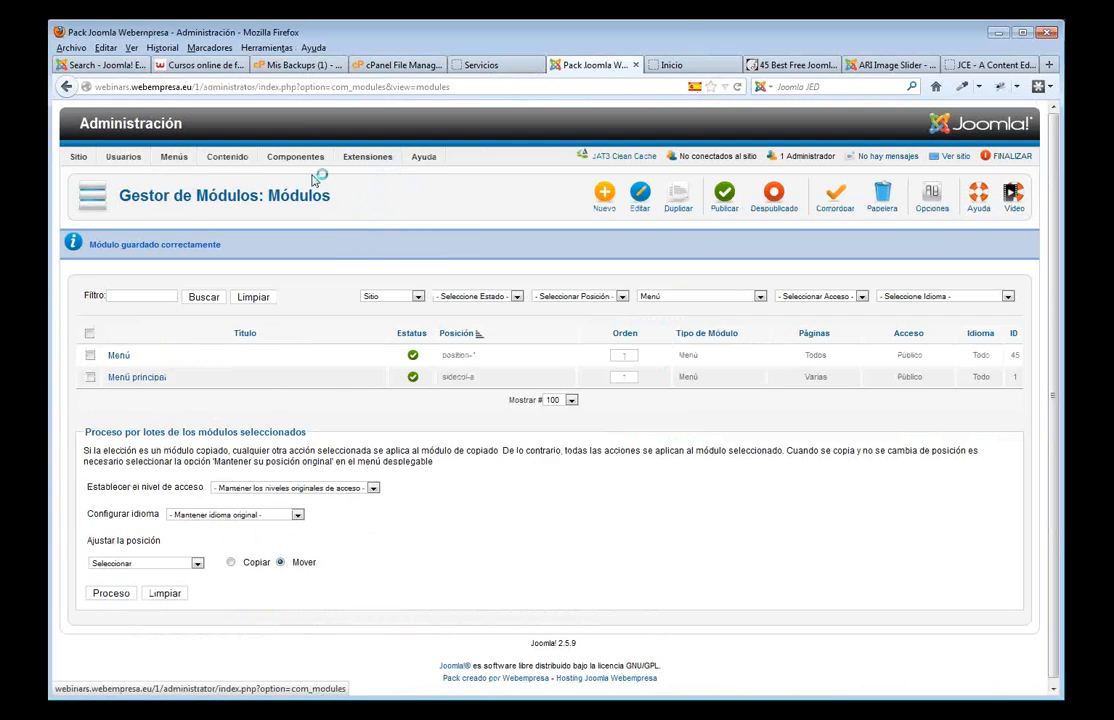
mouse_move(298, 158)
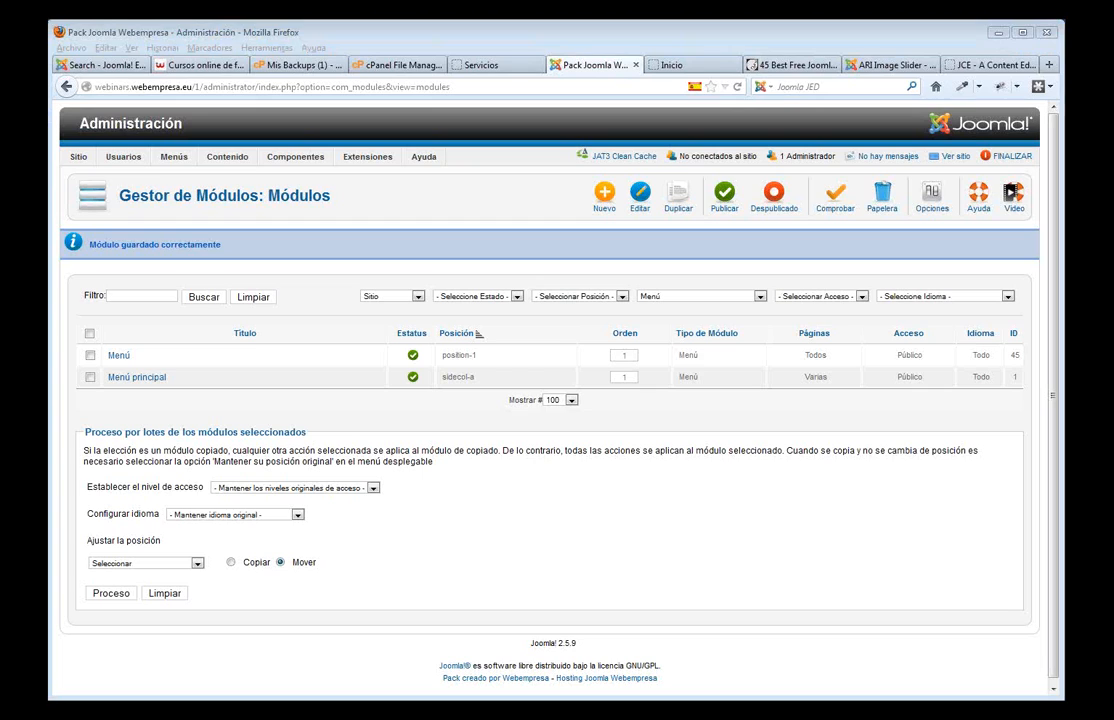
click(105, 65)
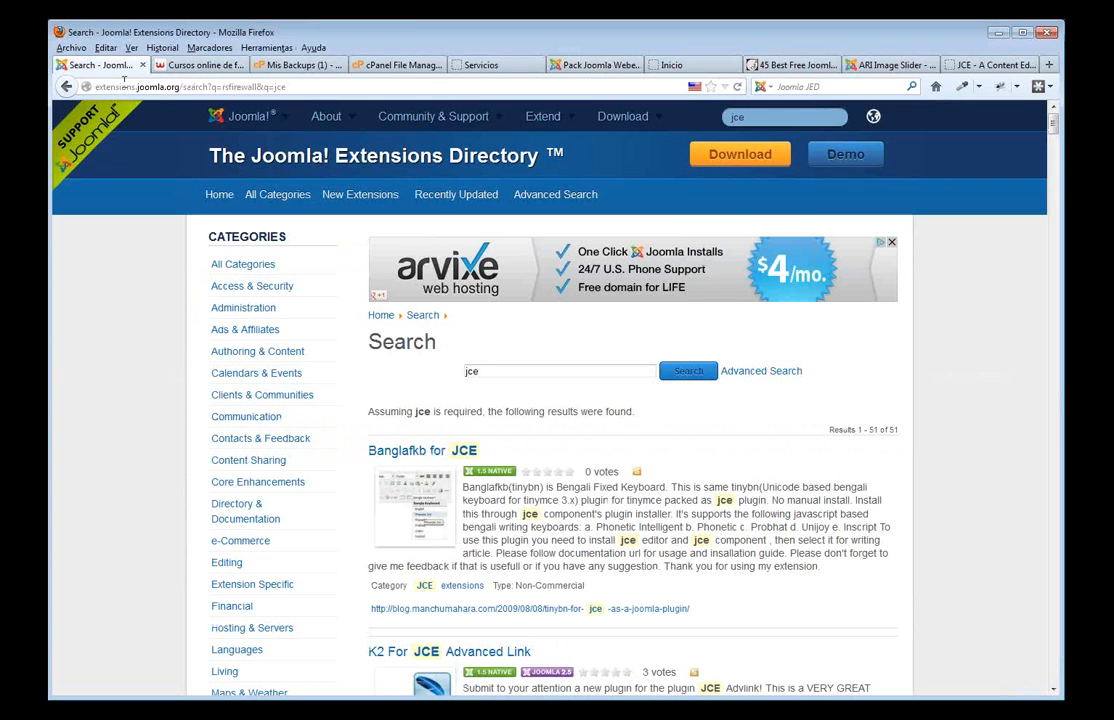
- Compare JCE result licence types, such as Commercial K2 For JCE and Non-Commercial JCE MediaBox
scroll(560, 420, down, 3)
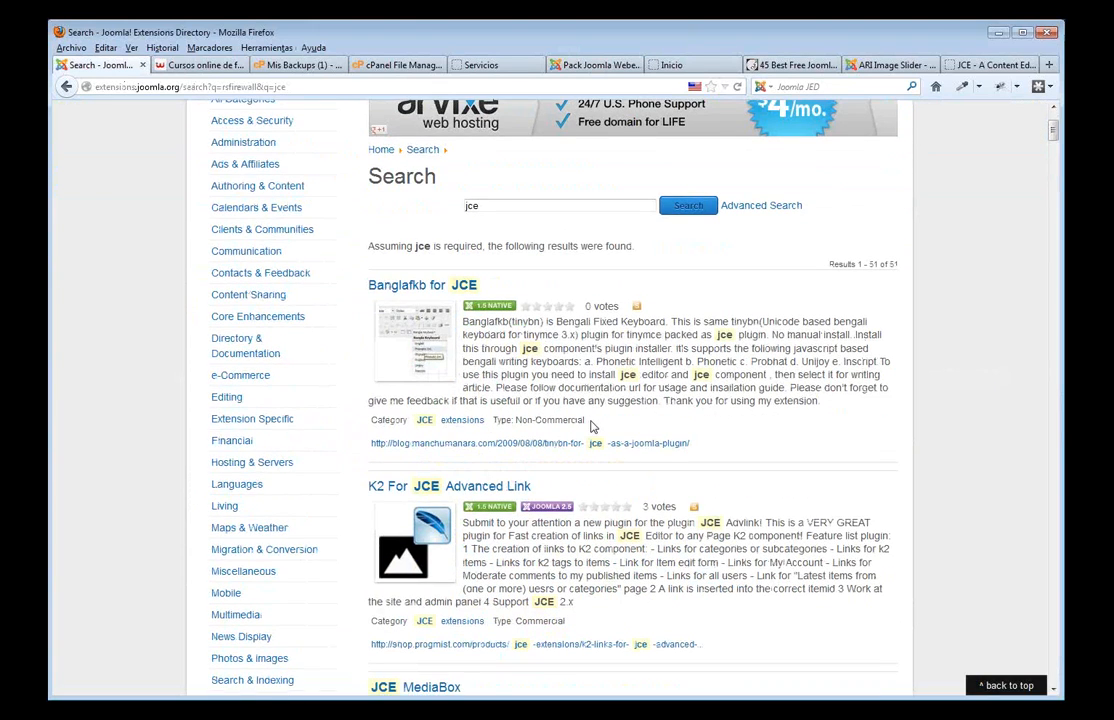
drag(590, 424, 520, 421)
scroll(463, 425, down, 3)
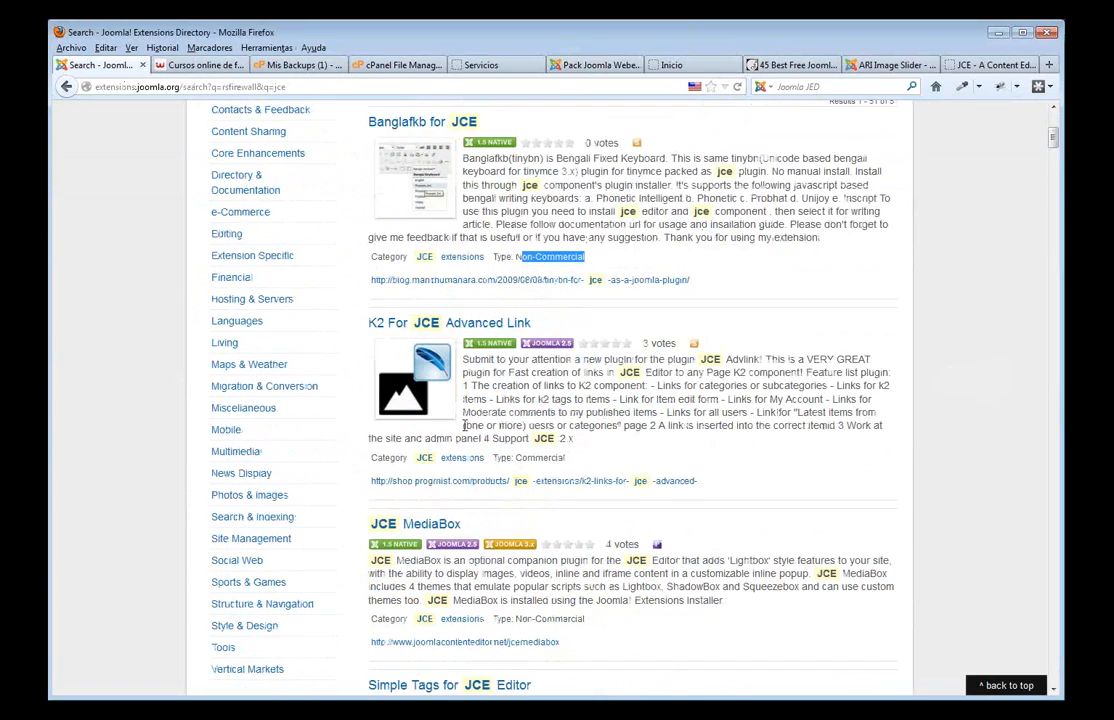
double_click(540, 455)
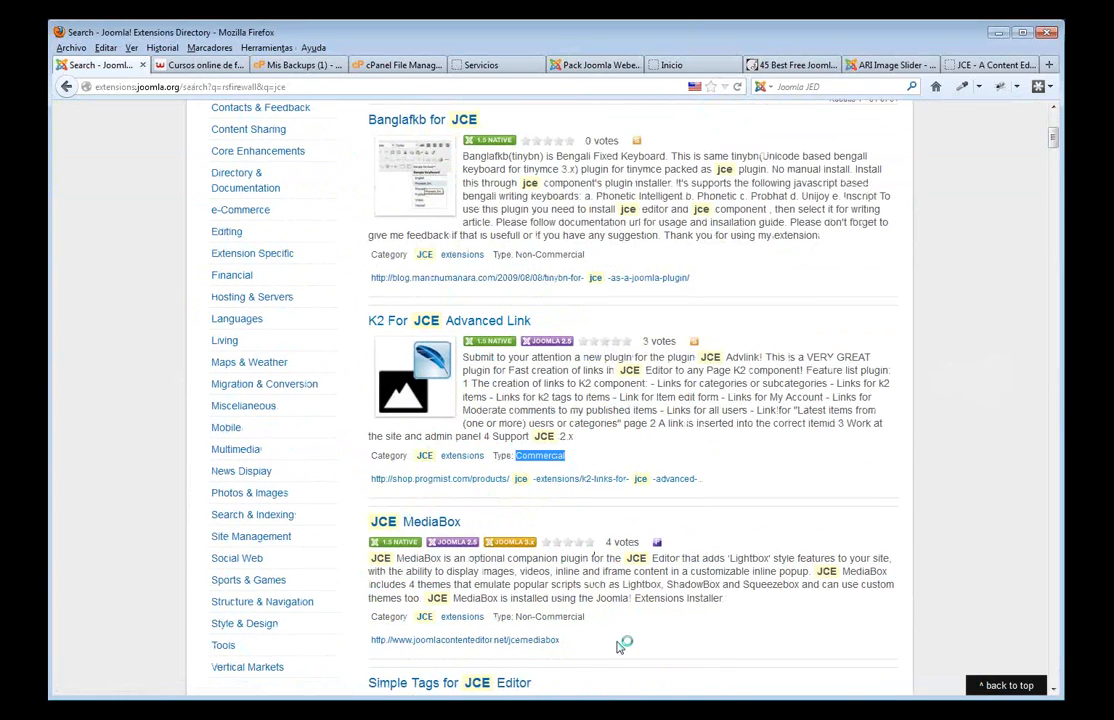
drag(596, 617, 516, 617)
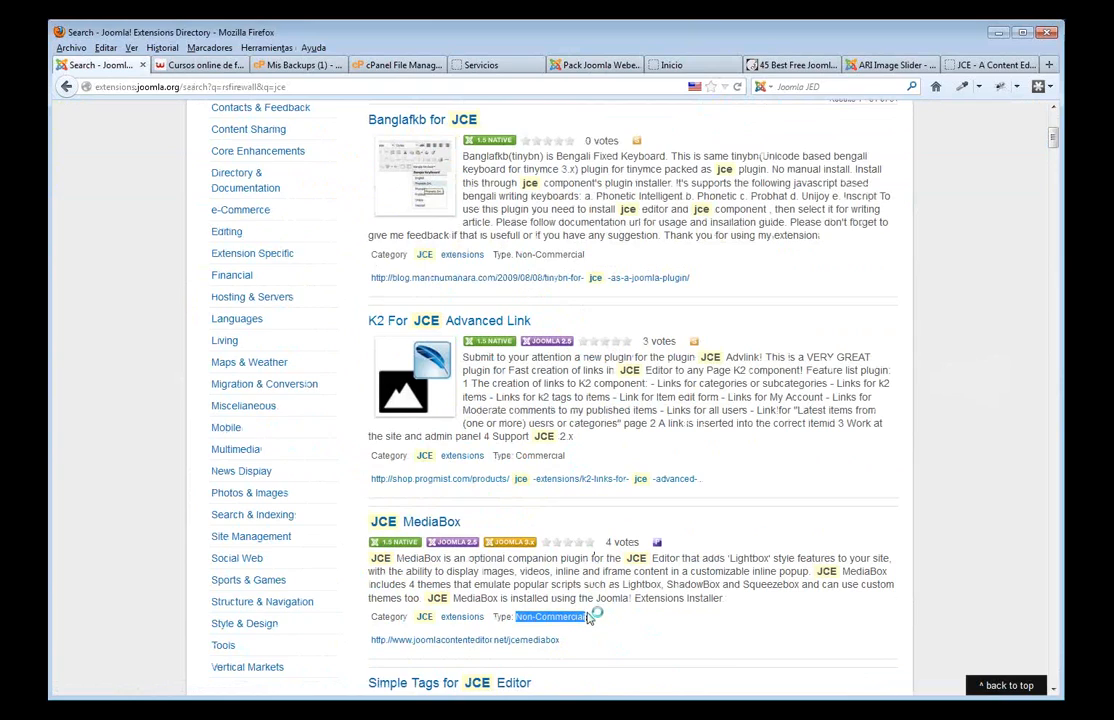
scroll(590, 617, down, 4)
drag(590, 570, 522, 570)
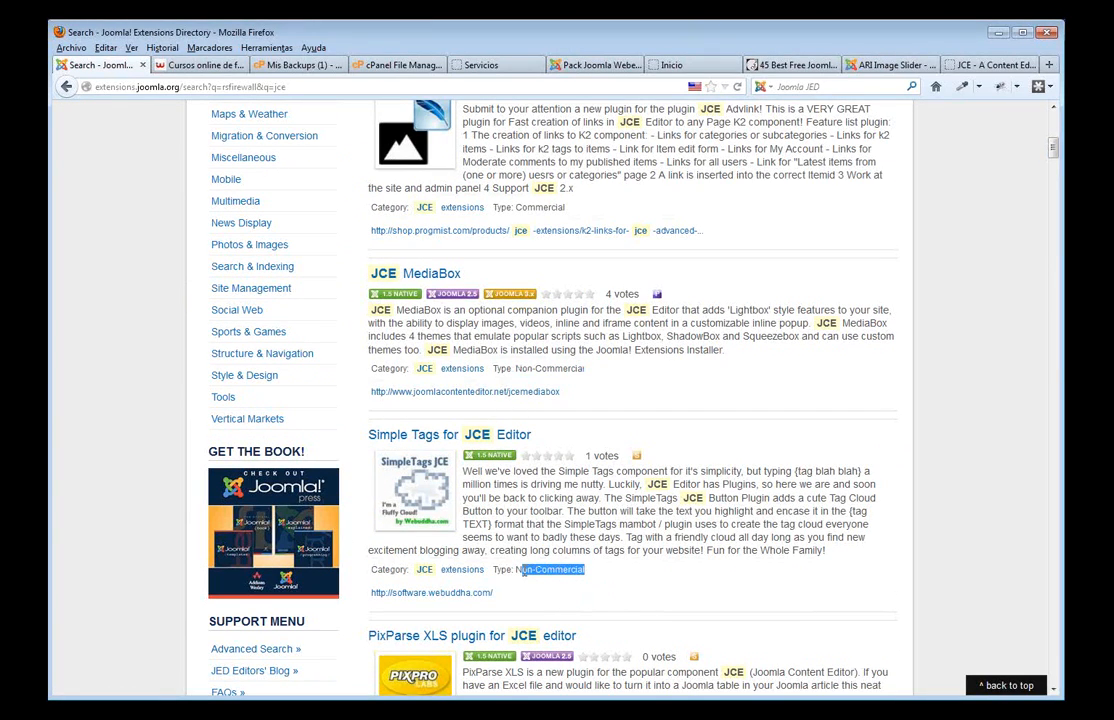
scroll(599, 640, down, 5)
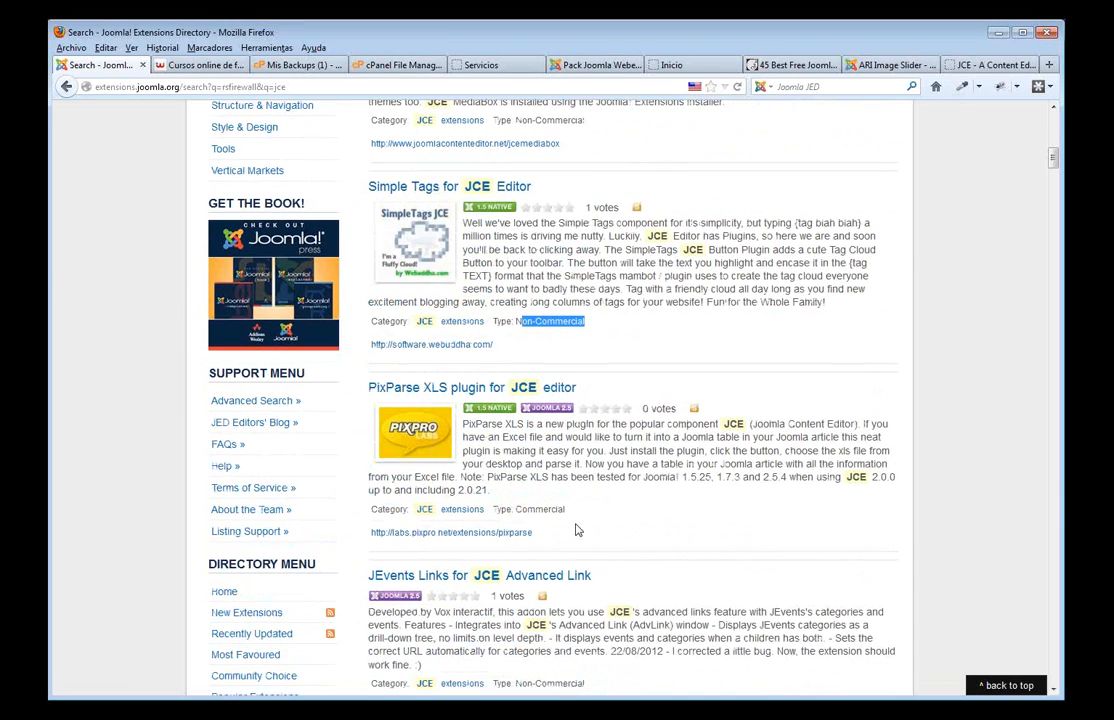
click(596, 550)
scroll(596, 560, down, 5)
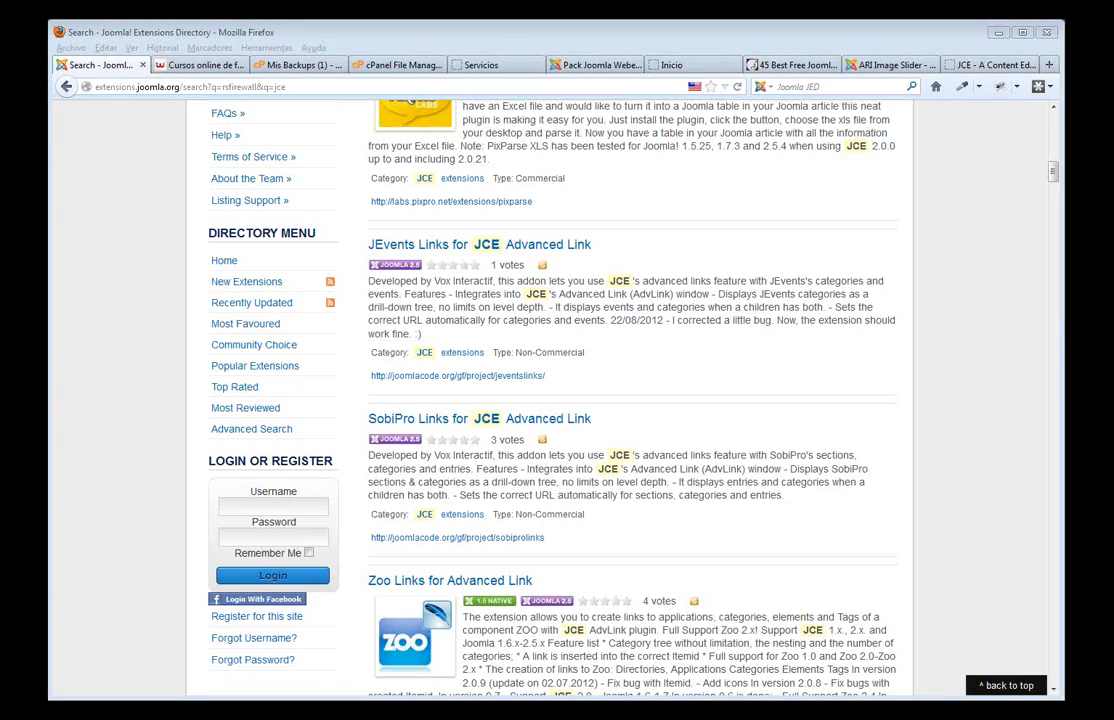
click(505, 66)
- Open the BreezingForms Contacto form in the page designer from Administrar Formularios
click(597, 65)
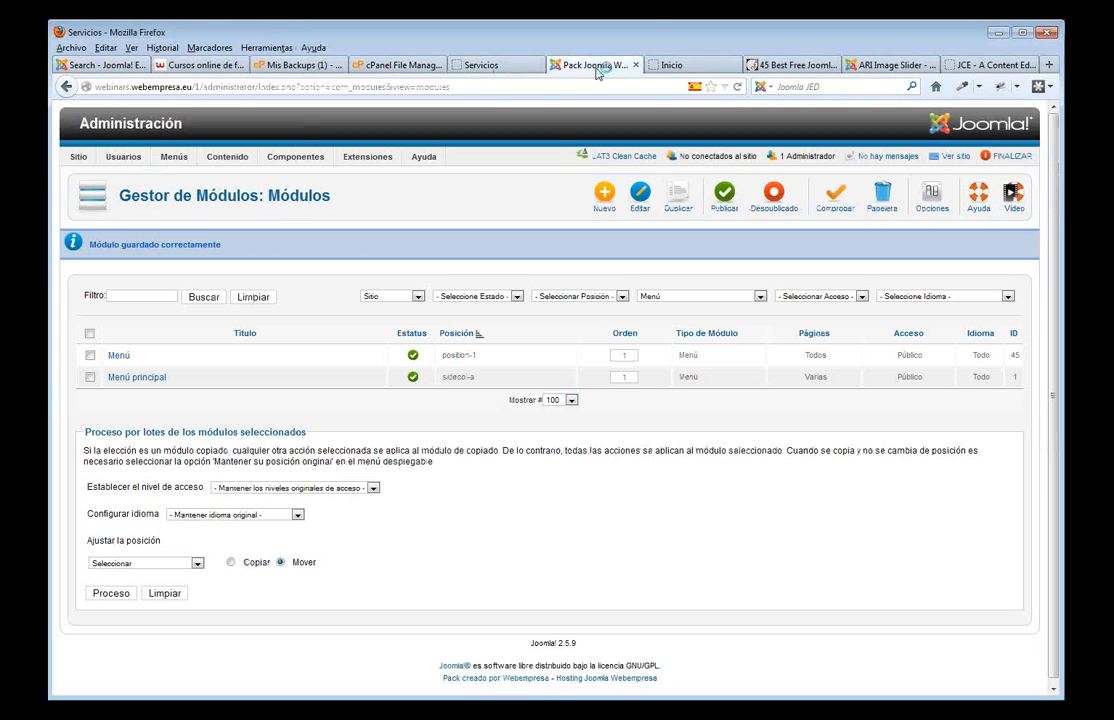
mouse_move(305, 158)
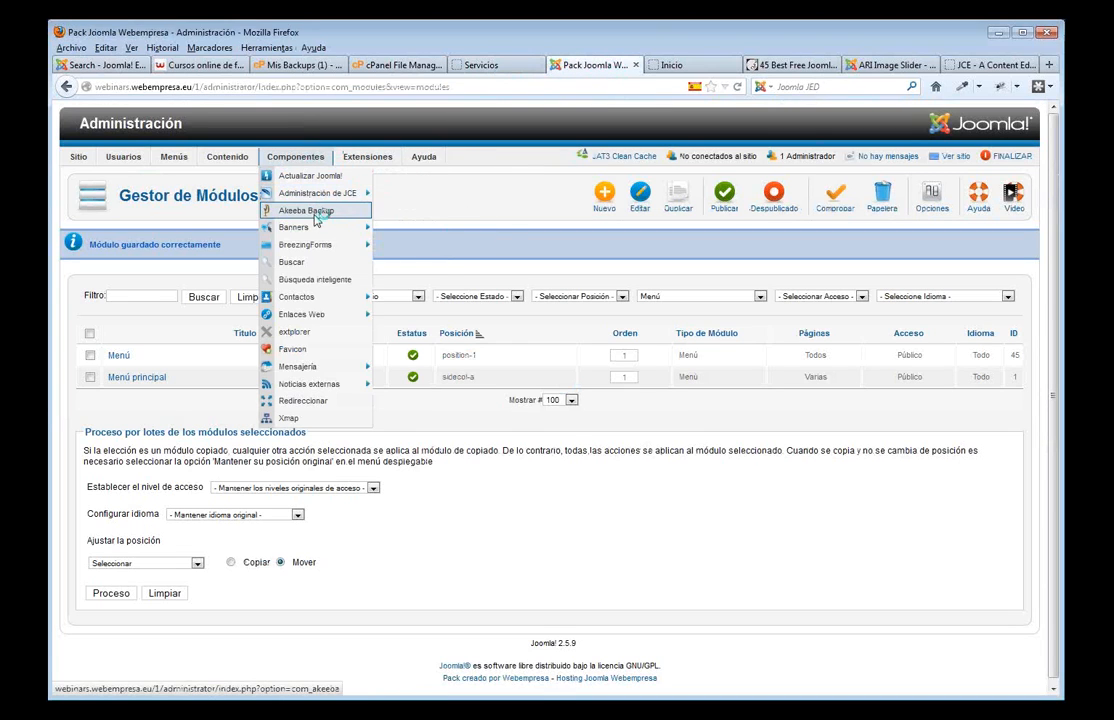
mouse_move(320, 245)
click(437, 265)
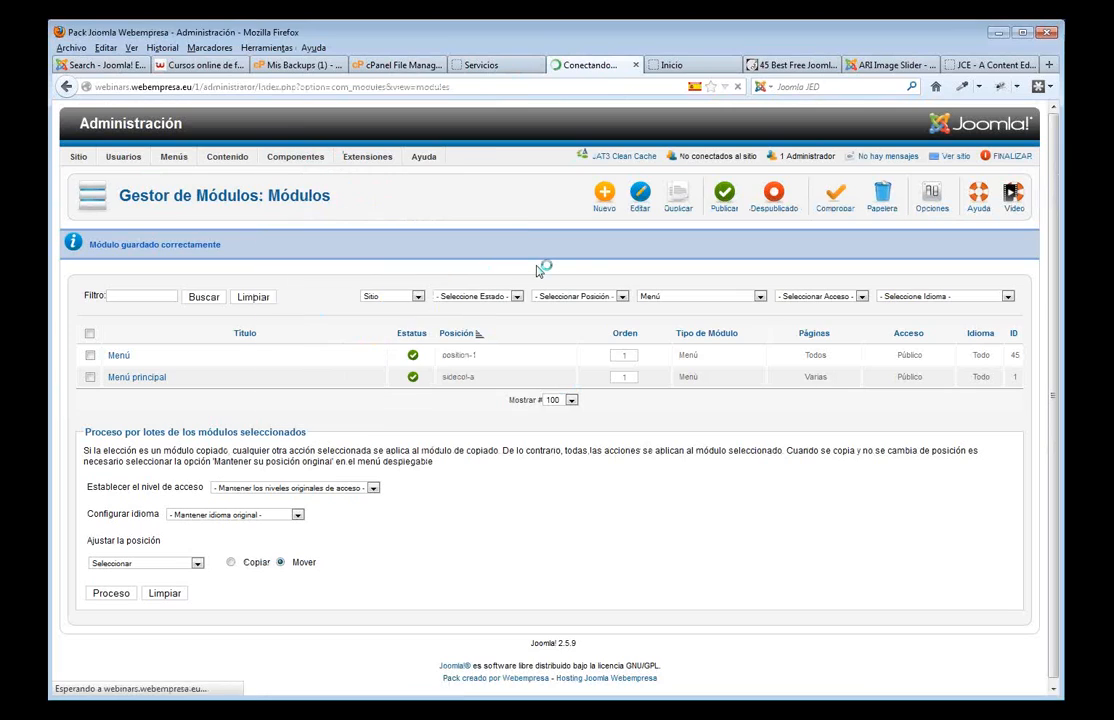
click(154, 365)
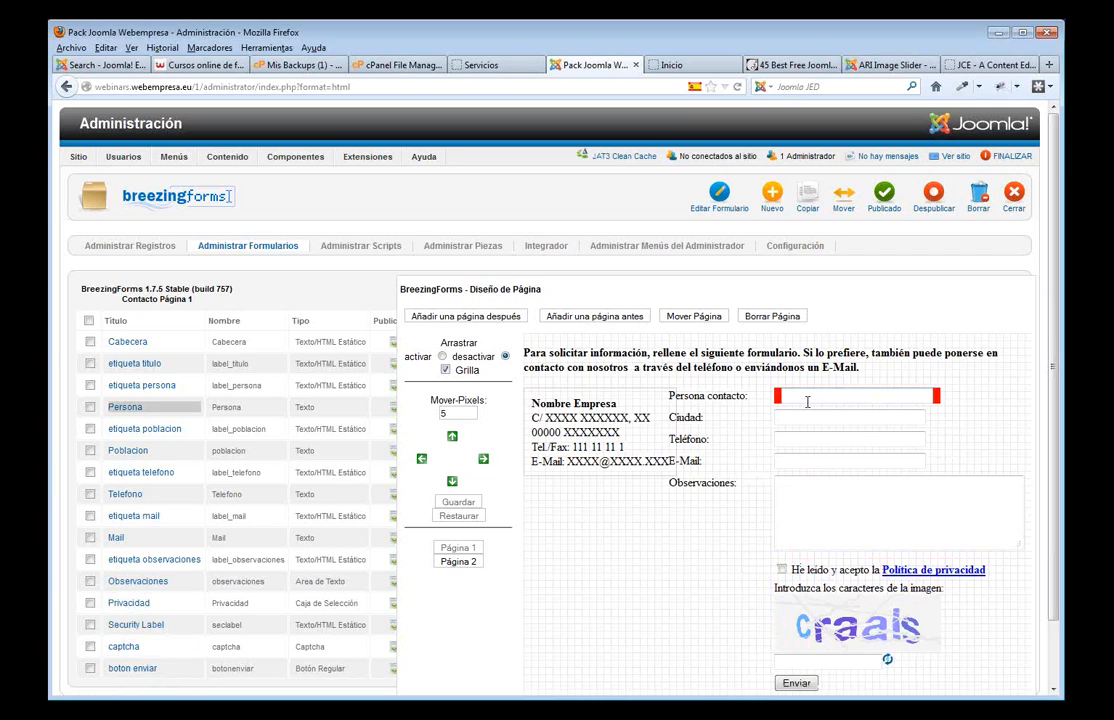
- Check that the Persona field's validation script is ff_valuenotempty
click(127, 408)
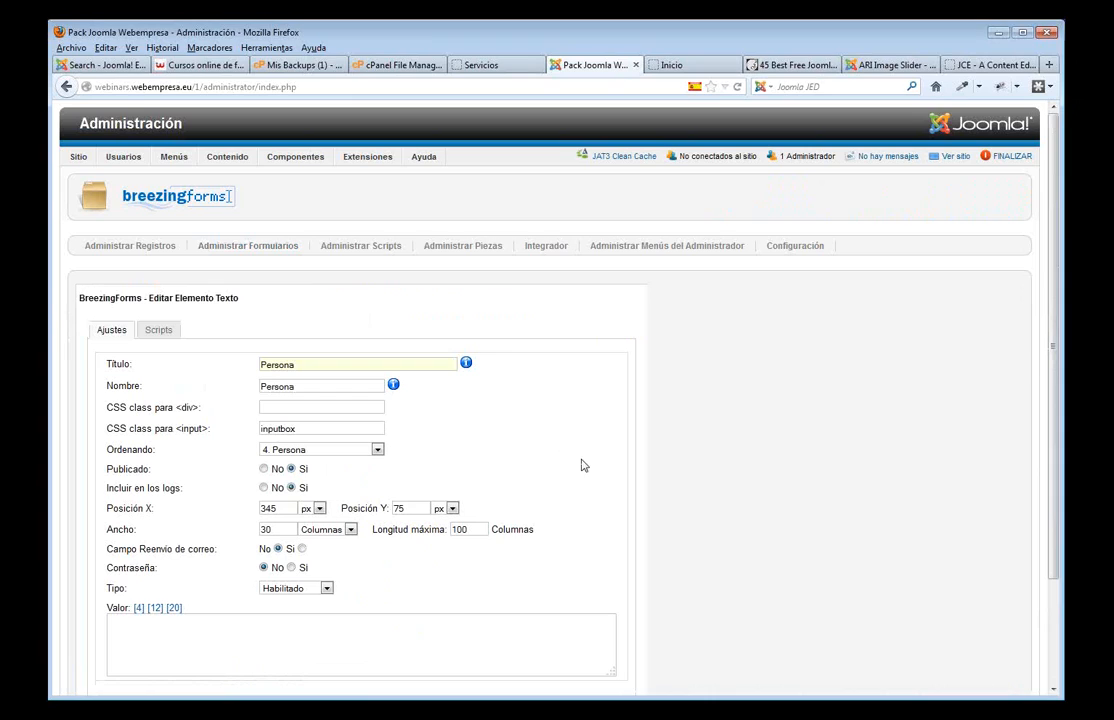
scroll(590, 462, down, 2)
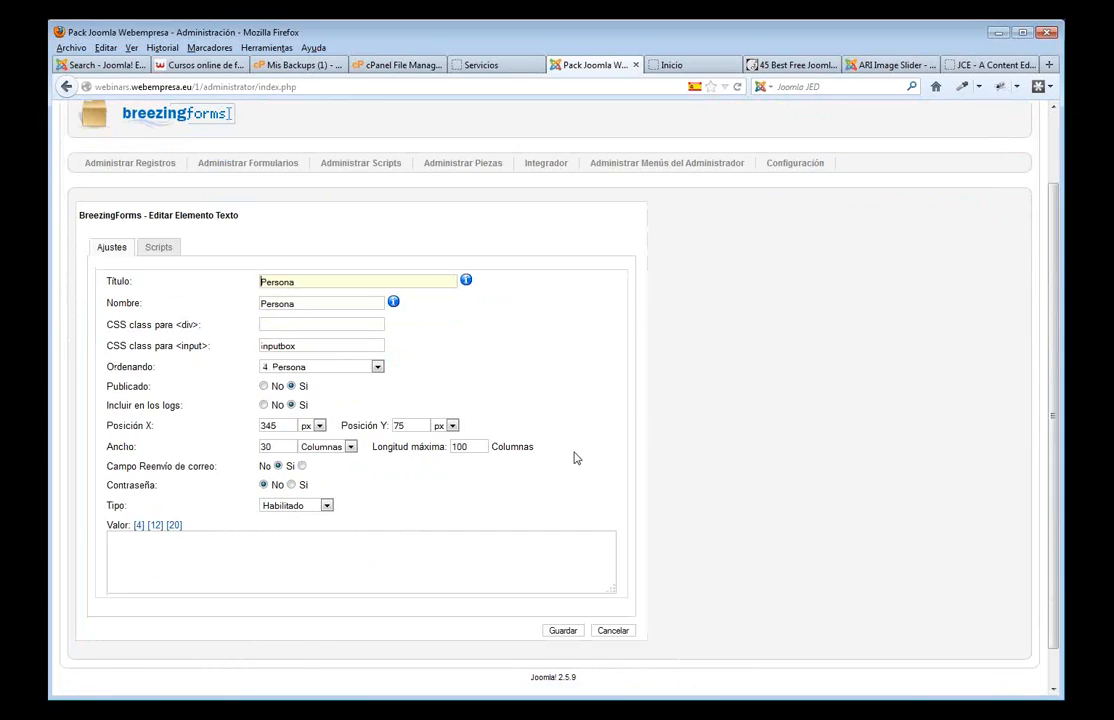
click(160, 249)
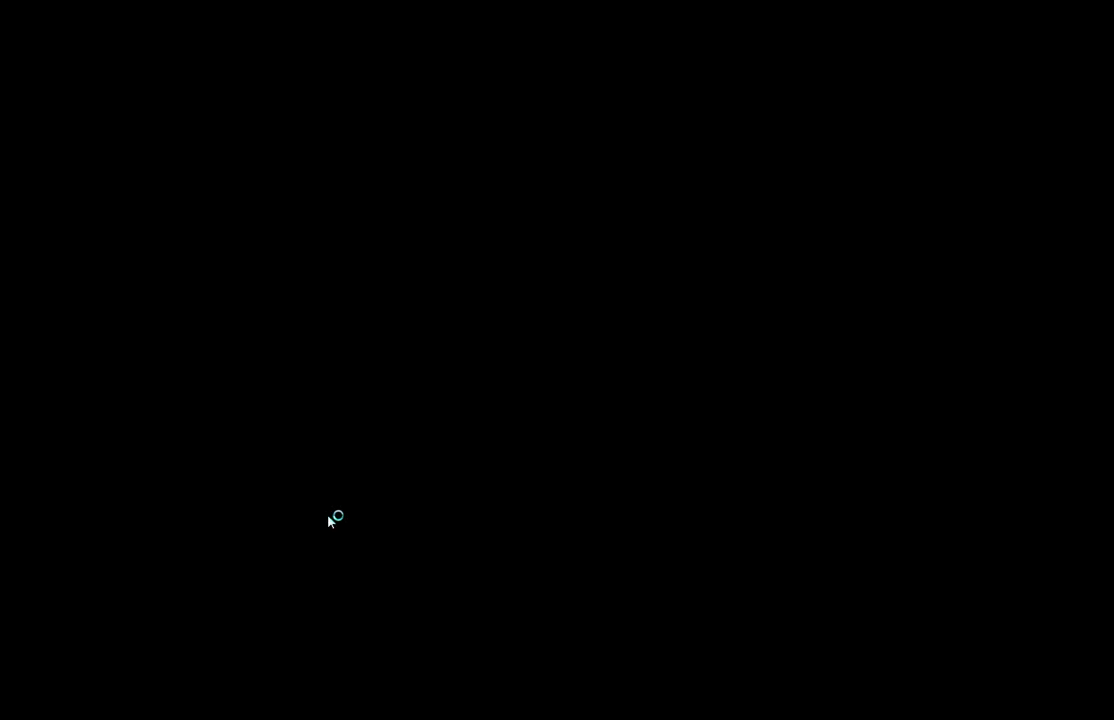
click(328, 535)
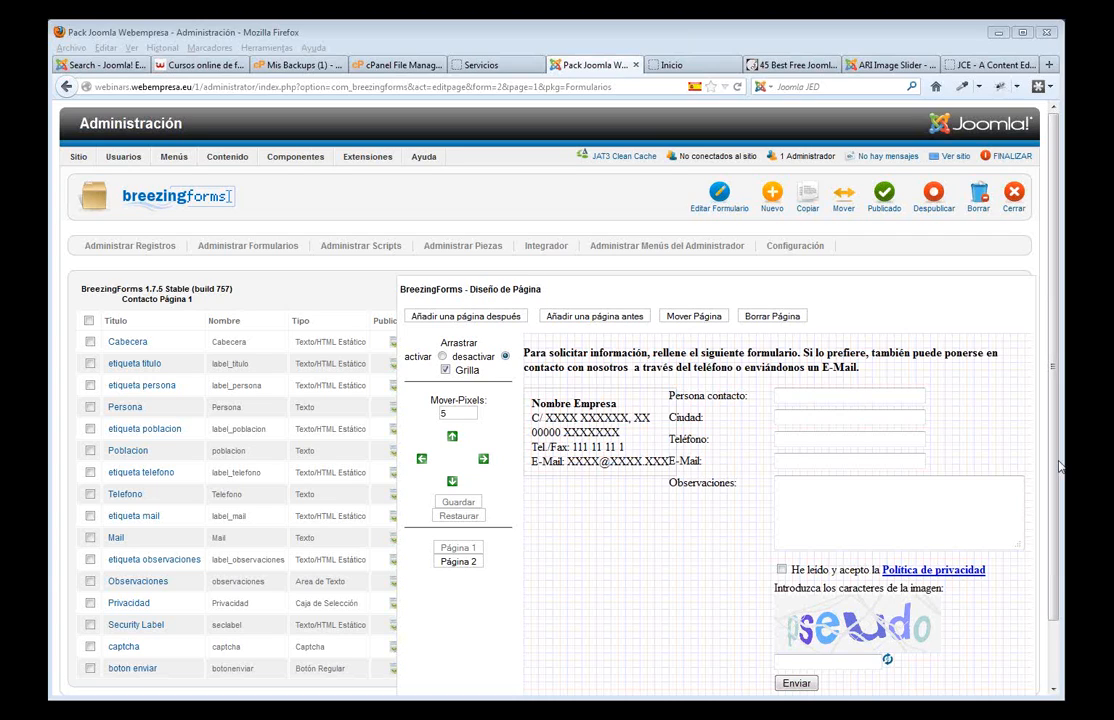
- View the images folder in the Media Manager, then return to the Servicios page
click(382, 68)
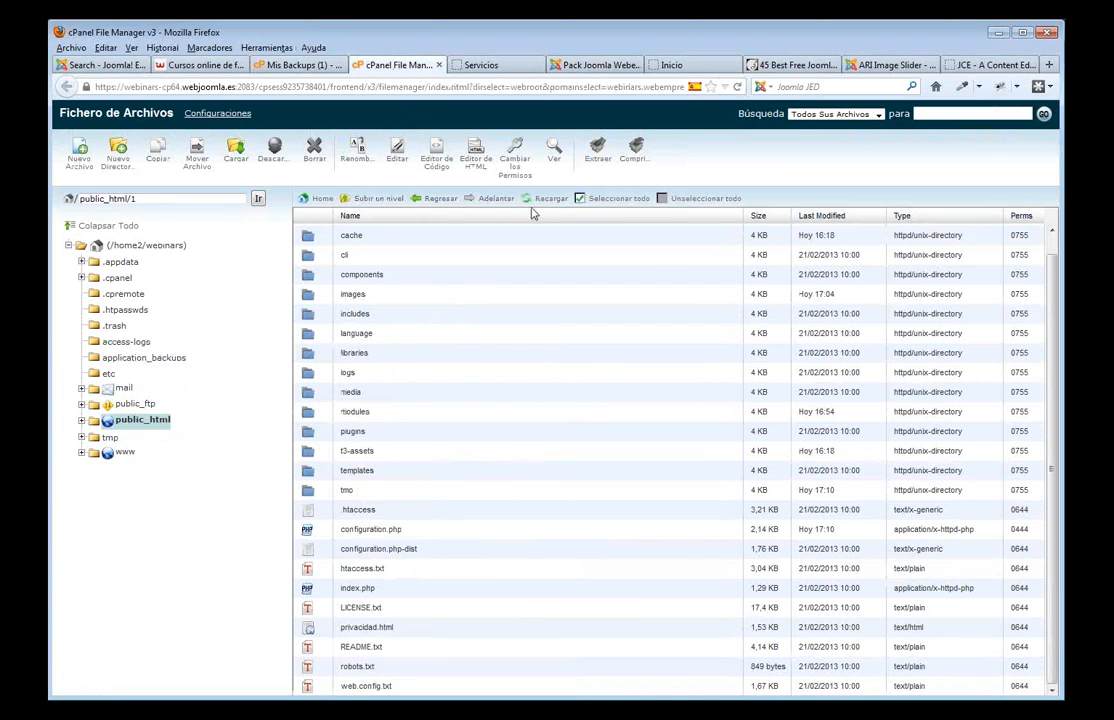
click(478, 66)
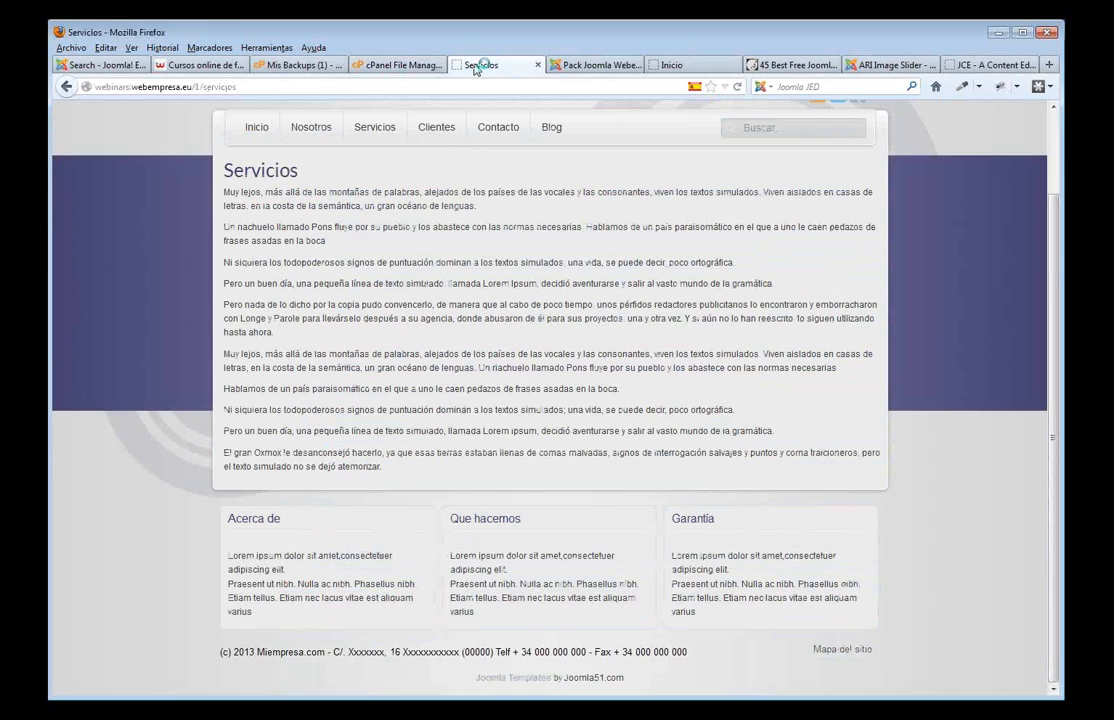
click(590, 68)
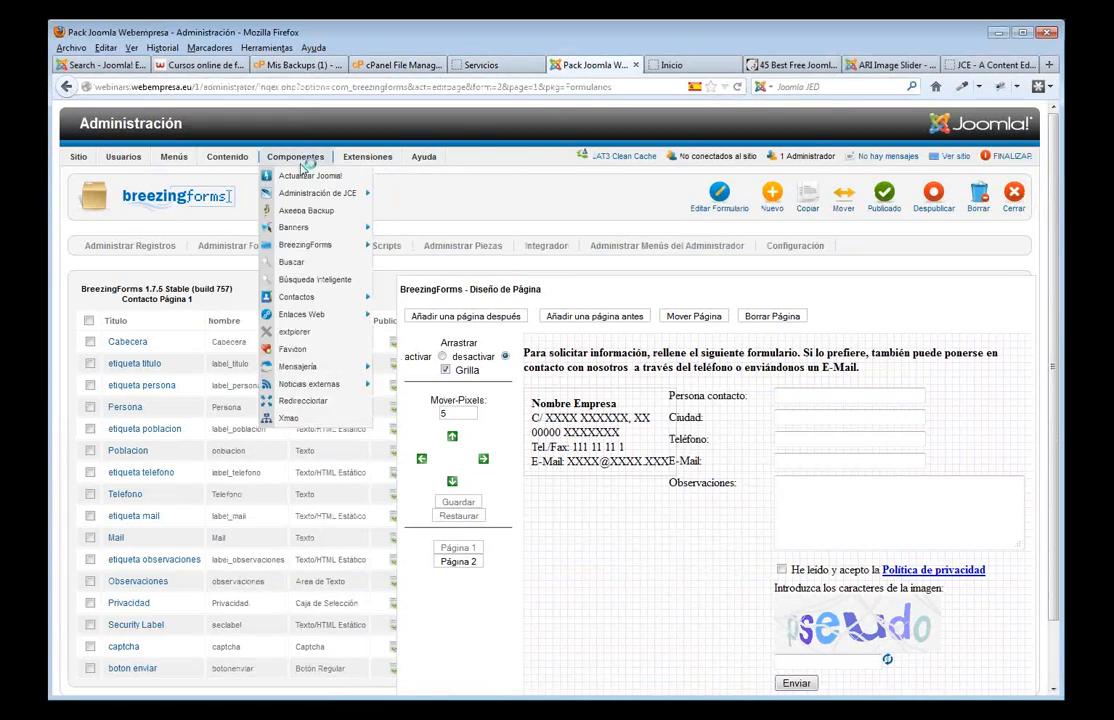
mouse_move(227, 157)
click(254, 230)
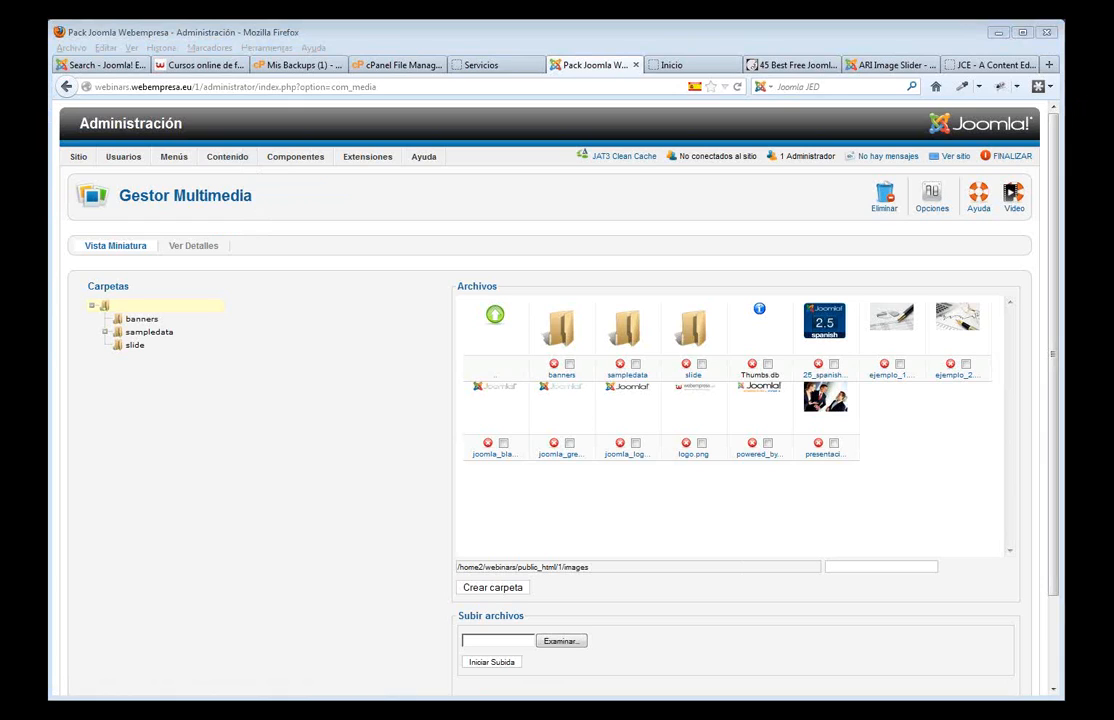
click(510, 66)
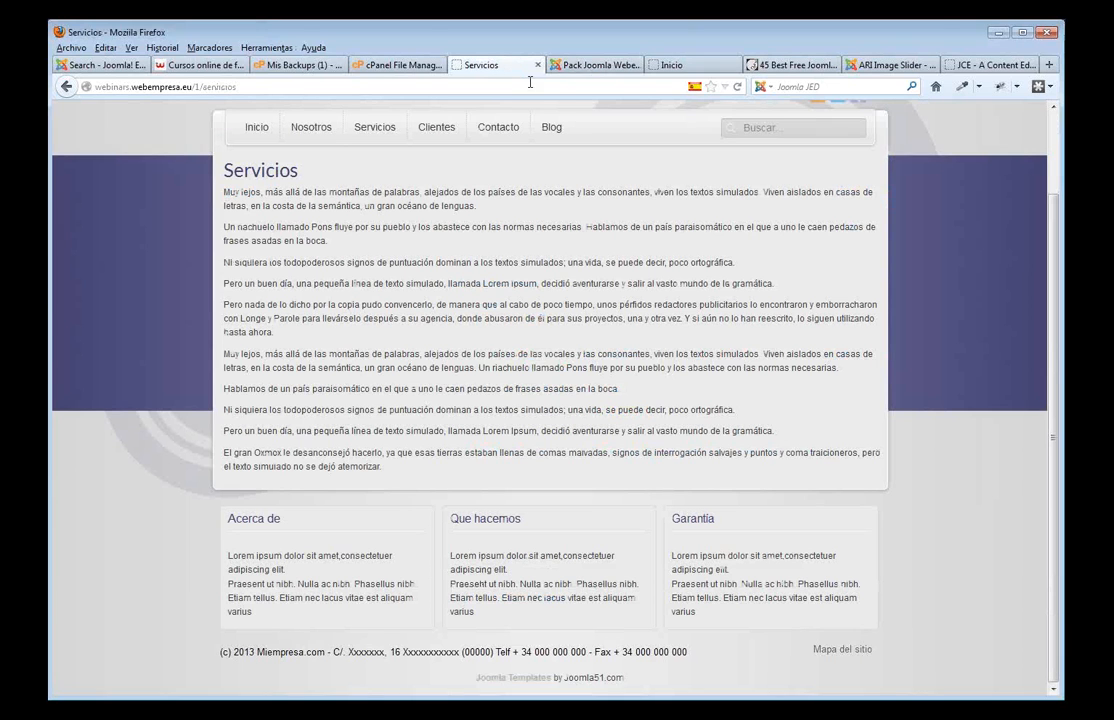
- Mark the /1 subfolder in a backup's location in the Installatron backups list
click(400, 66)
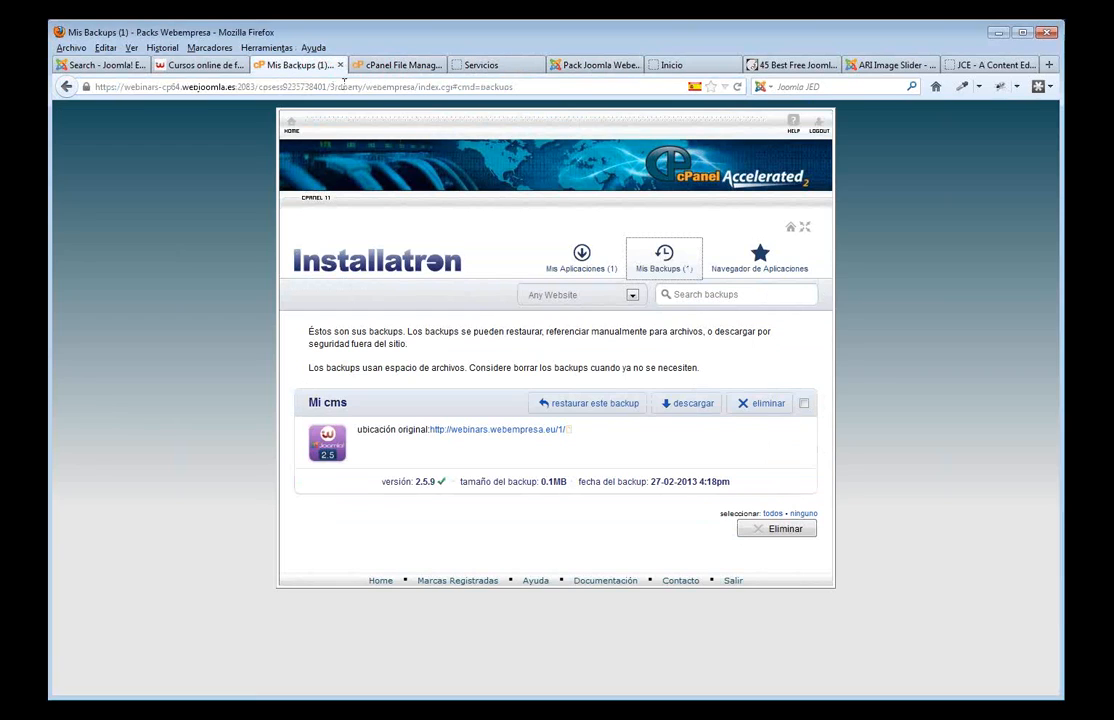
click(299, 66)
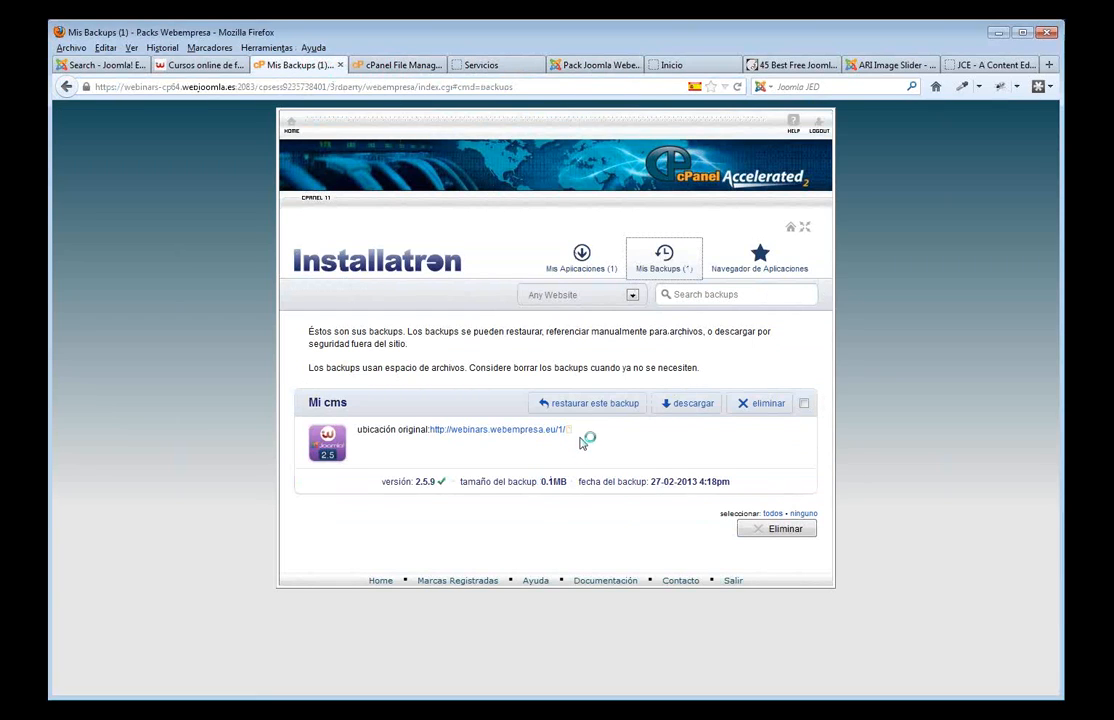
drag(571, 431, 560, 431)
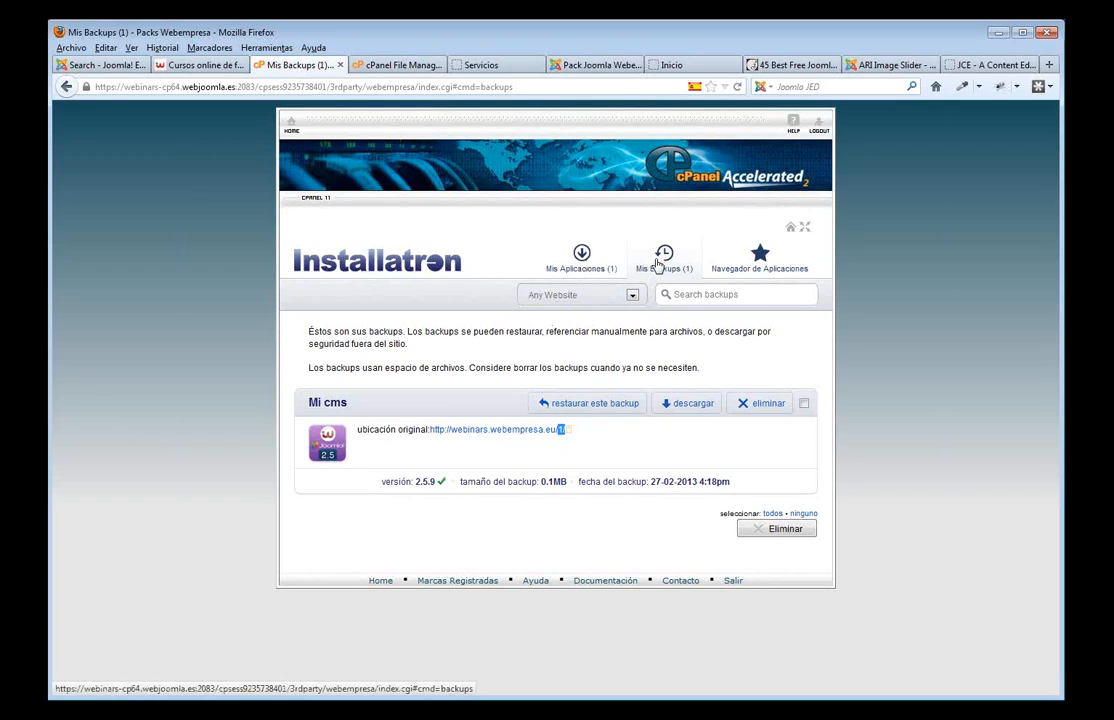
- Start installing Pack Joomla 2.5 on webinars.webempresa.eu from the application browser
click(762, 262)
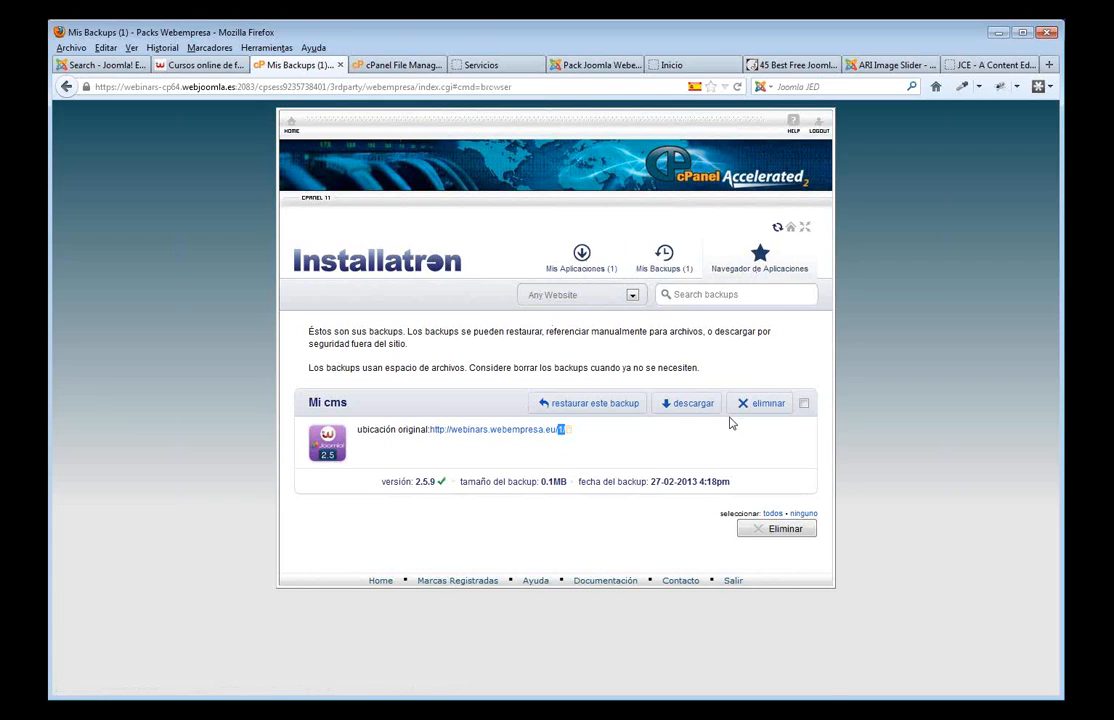
scroll(447, 560, down, 2)
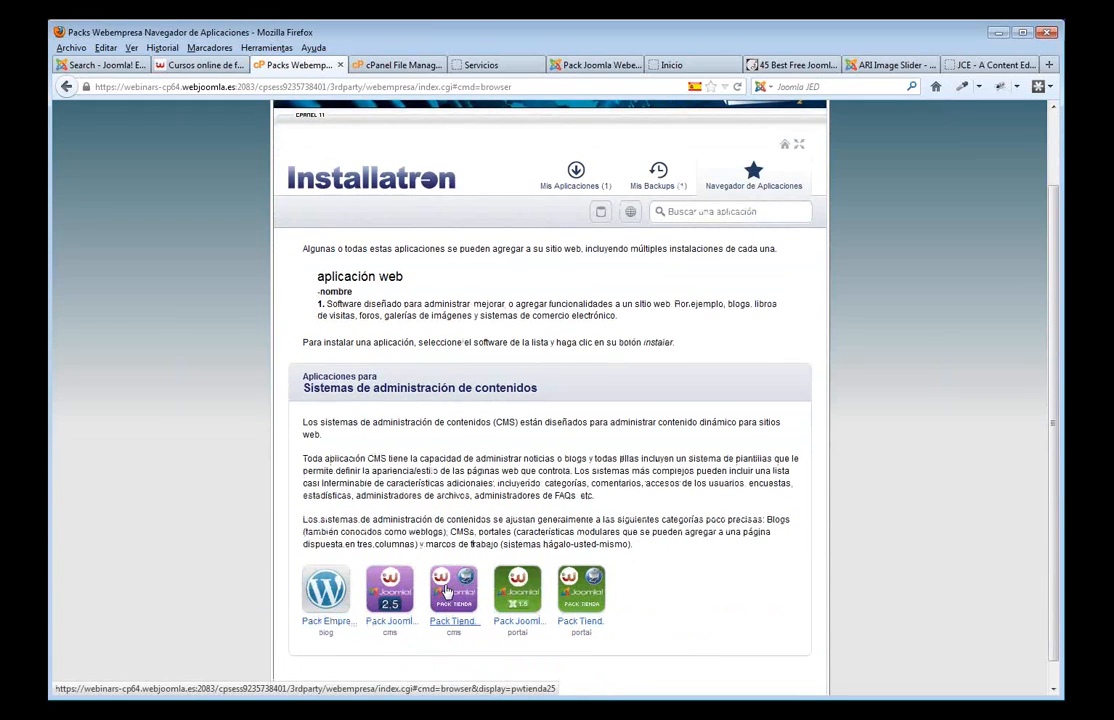
click(389, 592)
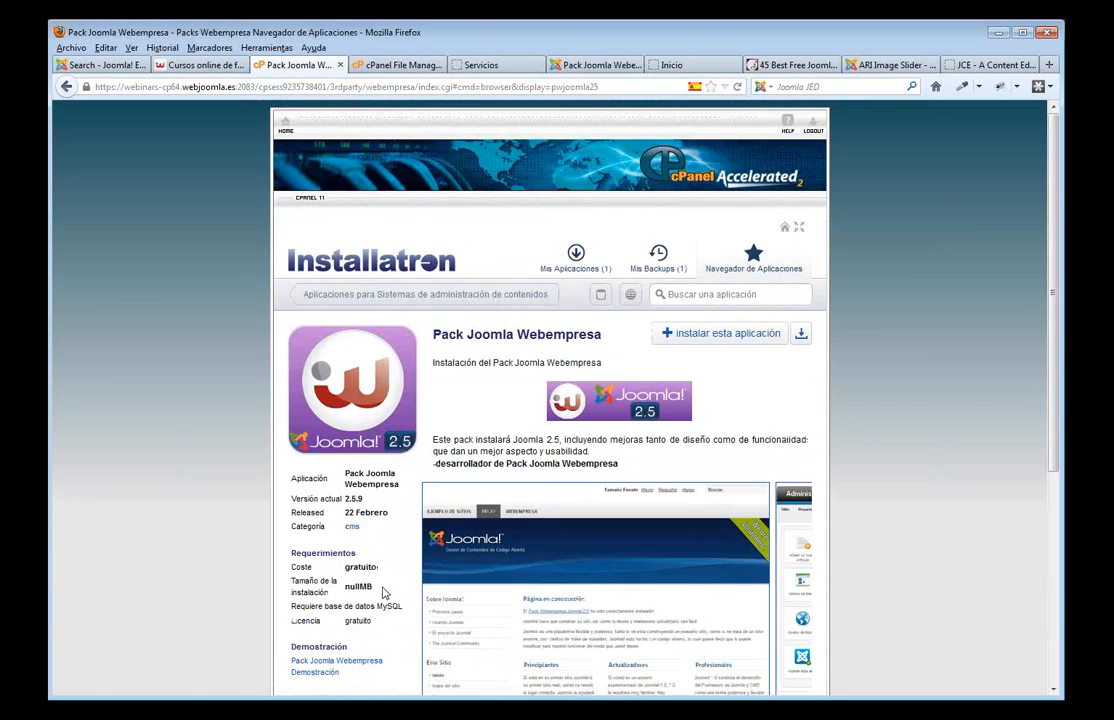
click(712, 341)
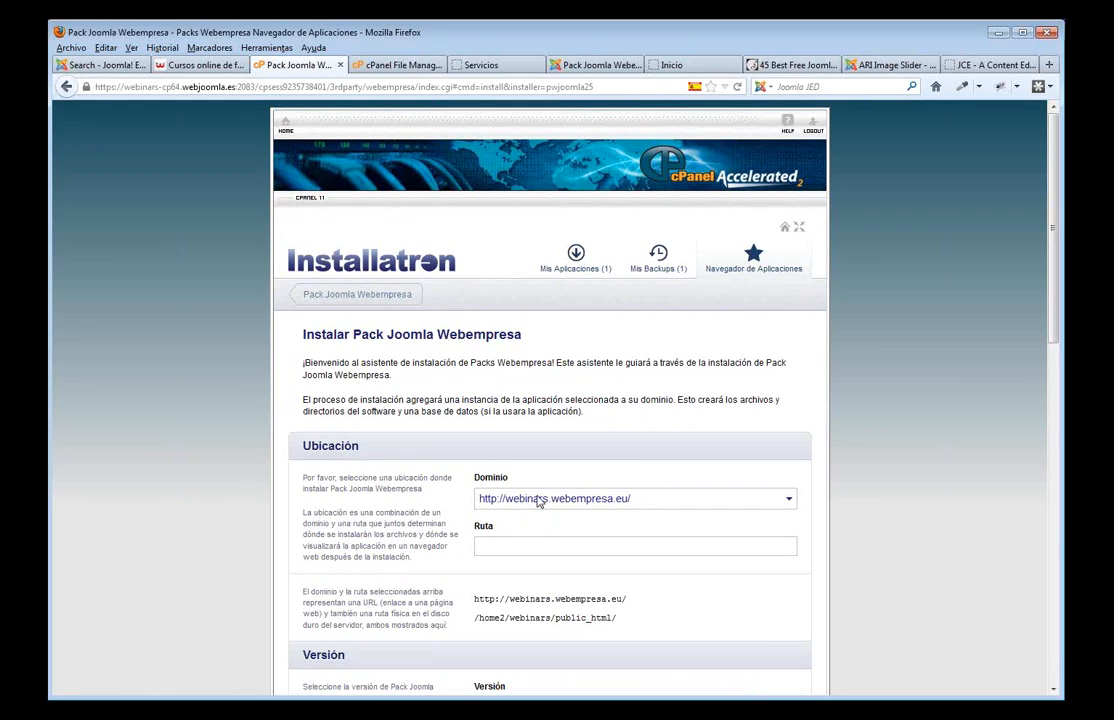
- Return to the Servicios page at webinars.webempresa.eu/1 and edit its address near /1
click(480, 65)
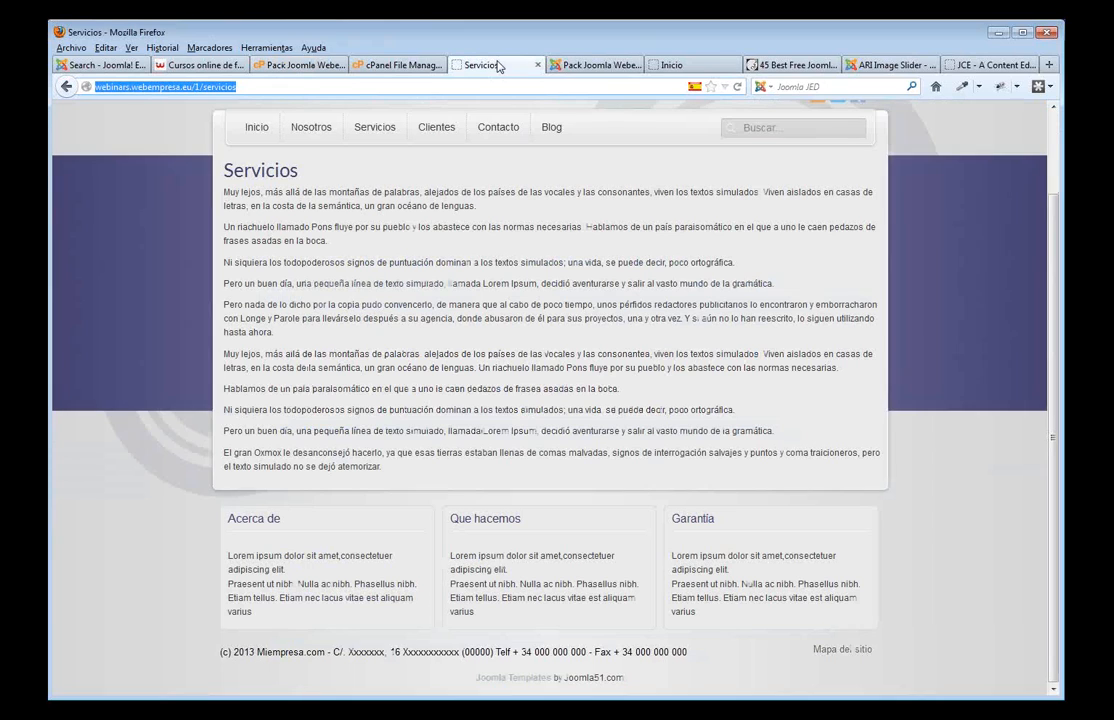
click(196, 88)
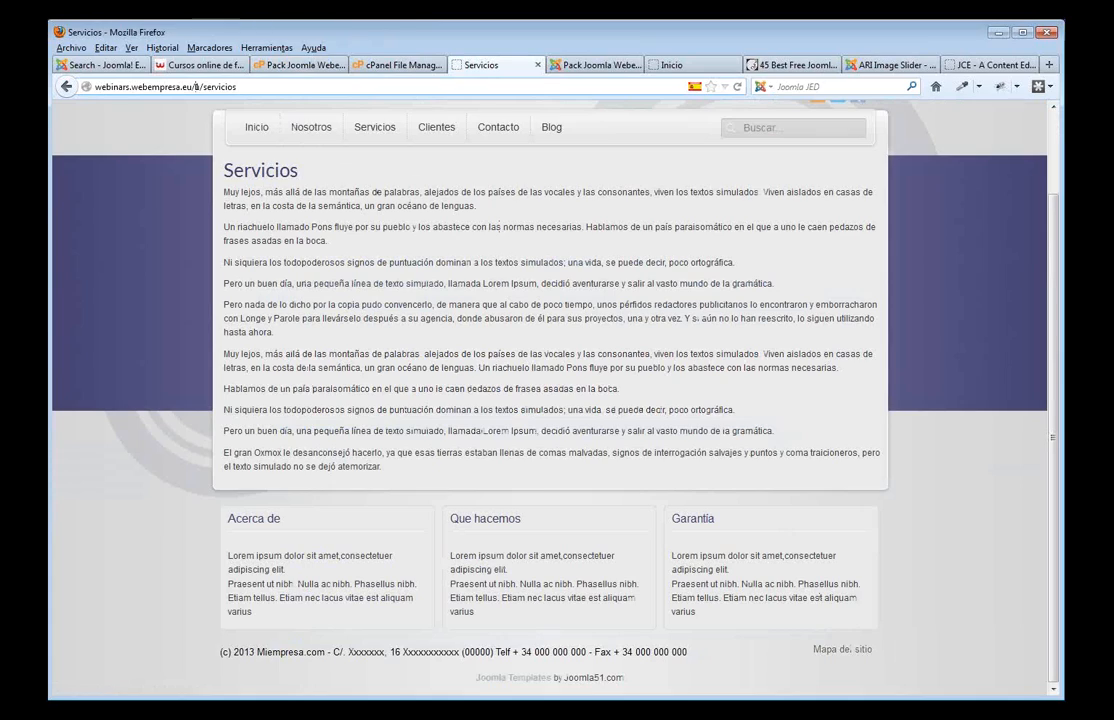
key(alt+Tab)
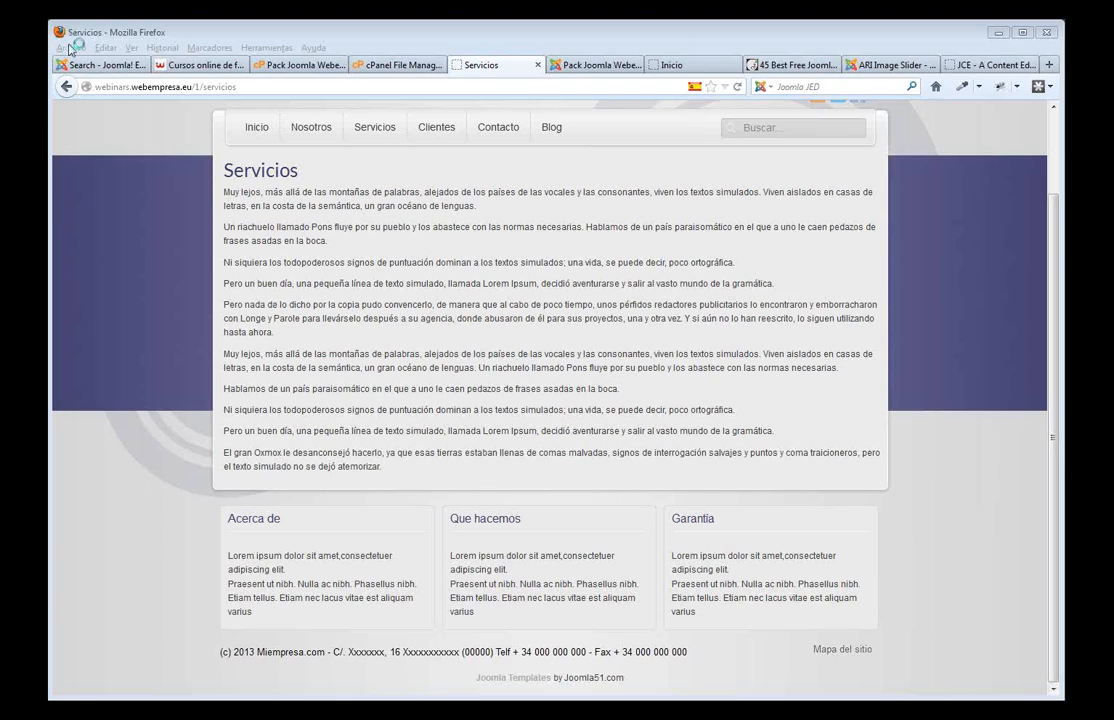
- Search the directory for breezingforms and review the 14 results led by BreezingForms (191 votes)
click(95, 64)
scroll(642, 254, up, 15)
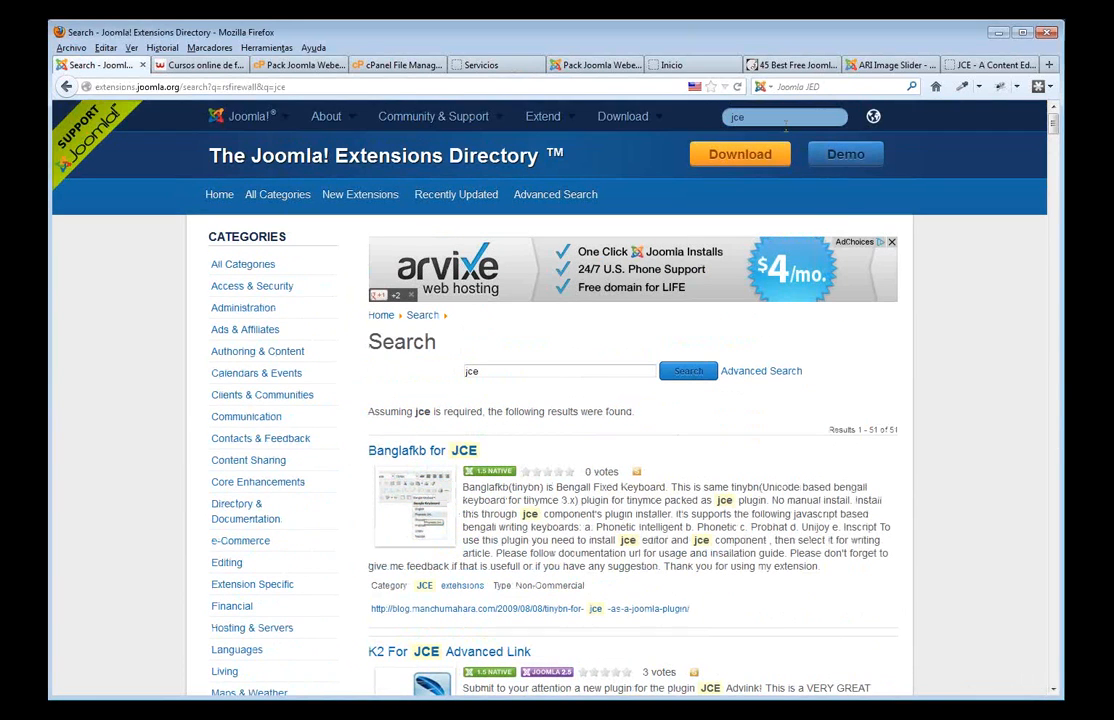
click(784, 119)
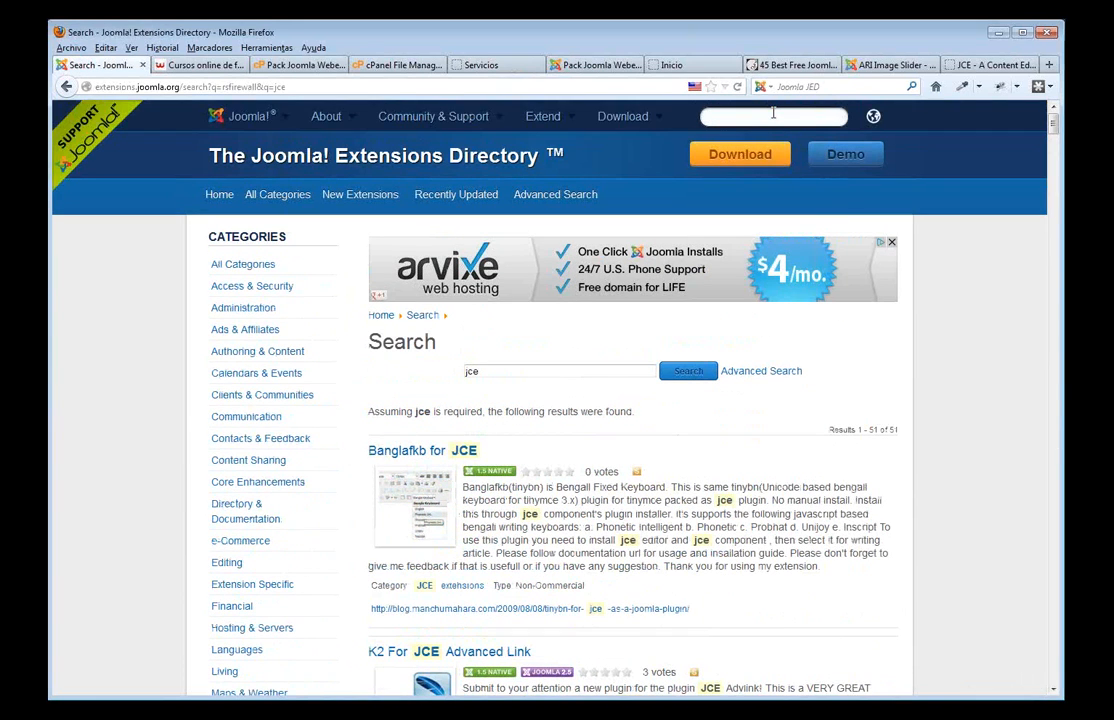
text(bree)
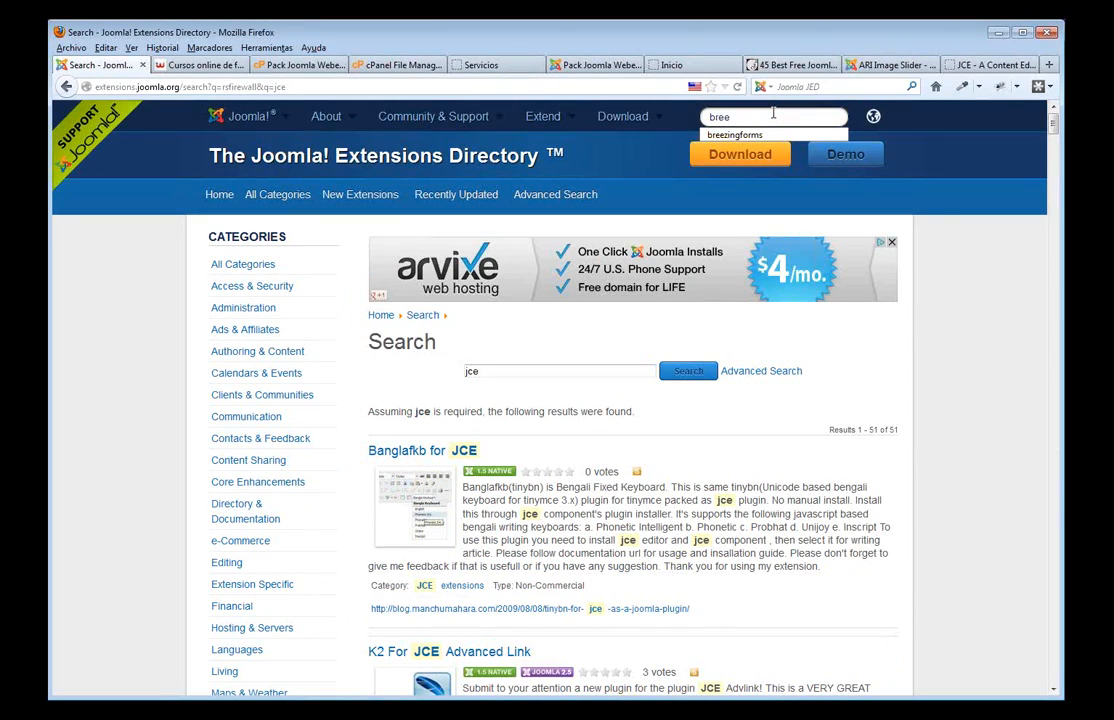
click(738, 134)
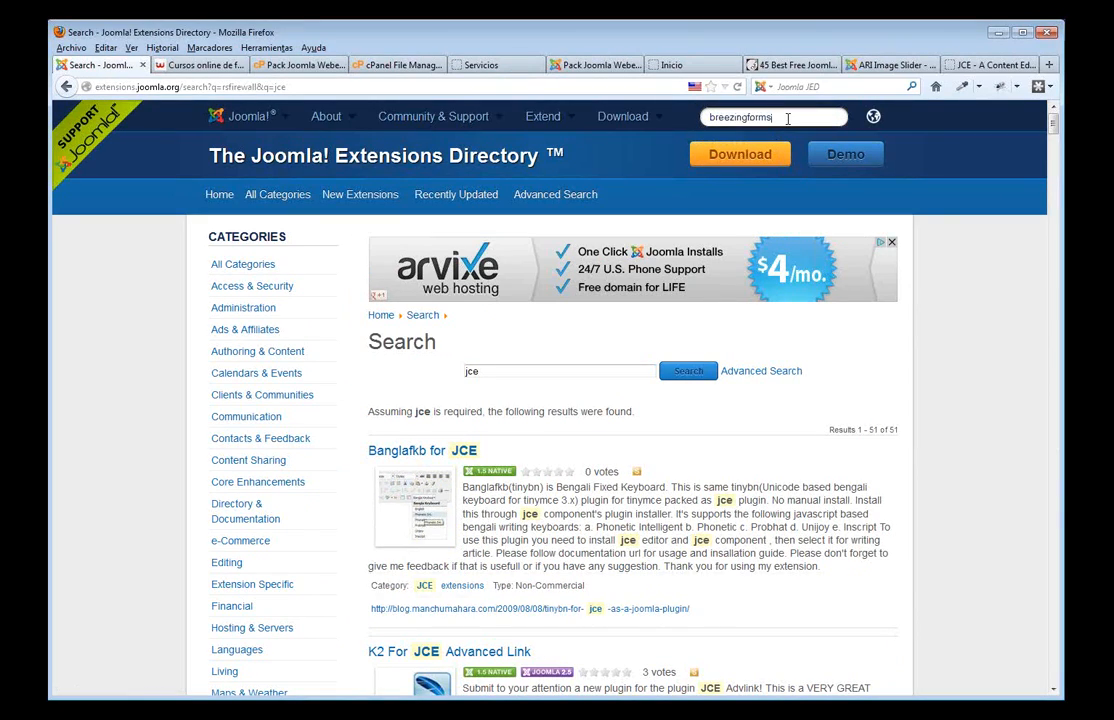
key(Return)
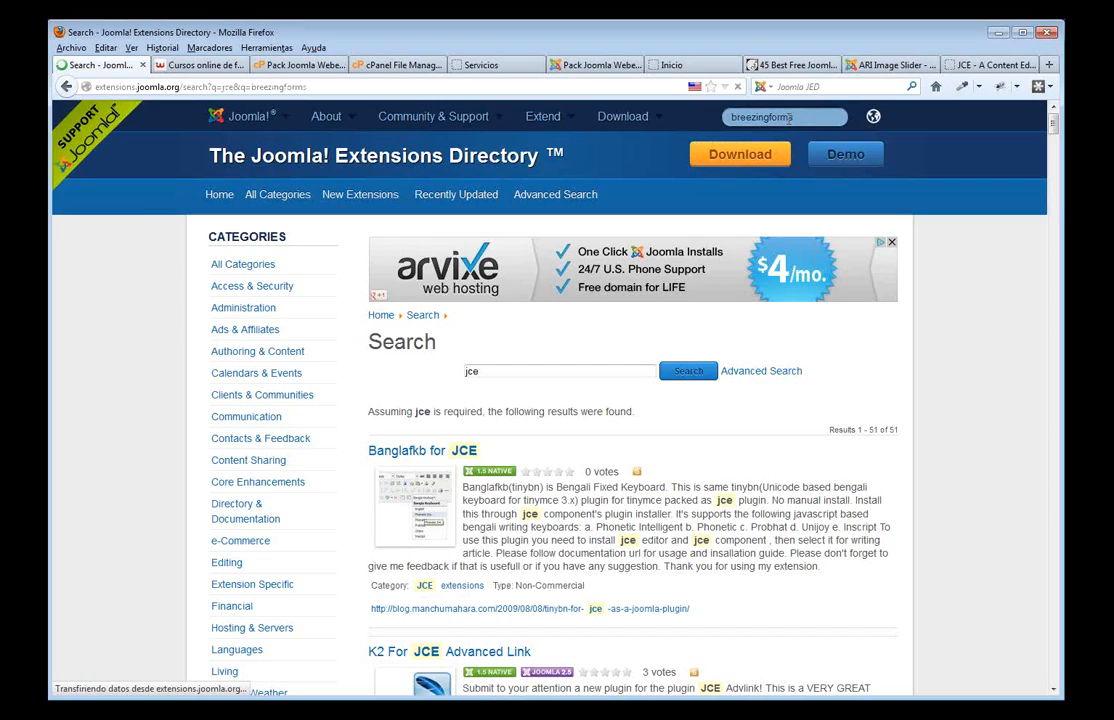
scroll(575, 293, down, 4)
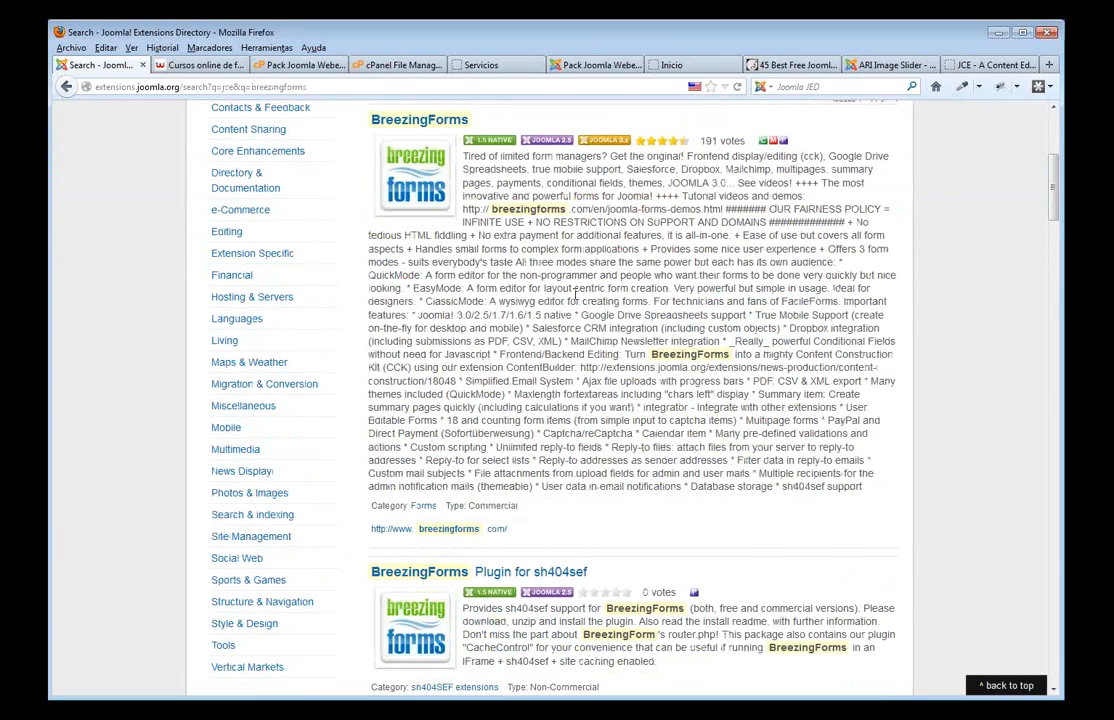
scroll(490, 510, down, 3)
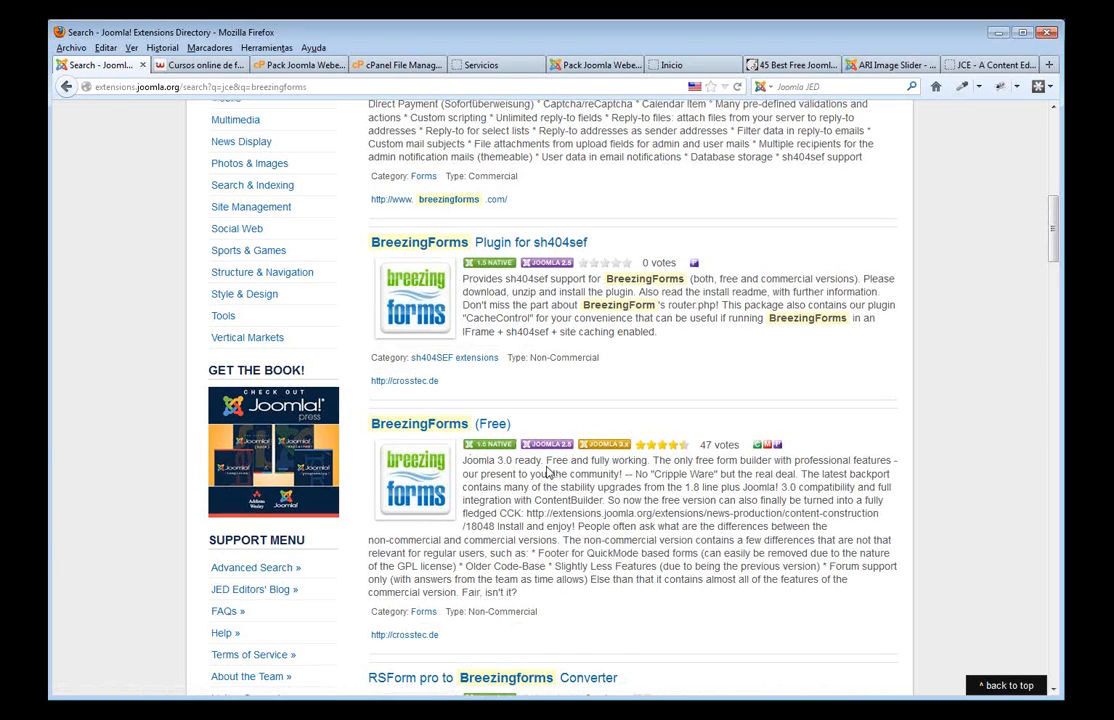
scroll(547, 470, up, 2)
scroll(547, 470, up, 5)
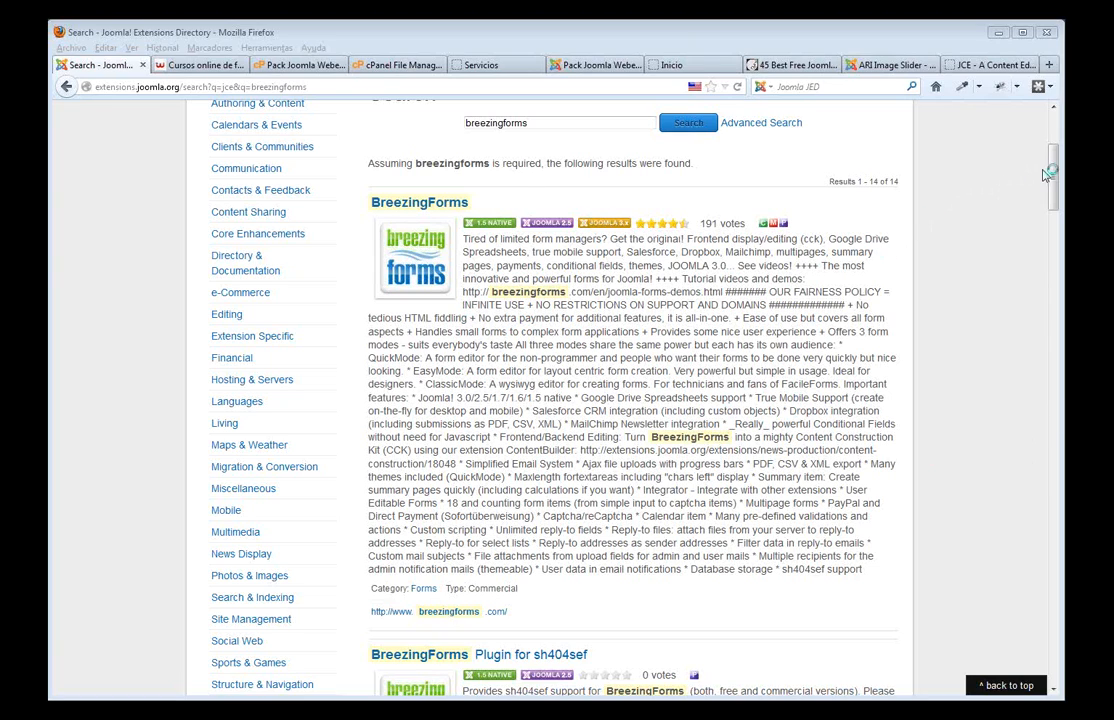
- Search the Extensions Directory for mobile, returning 261 results
scroll(1045, 175, up, 5)
click(783, 116)
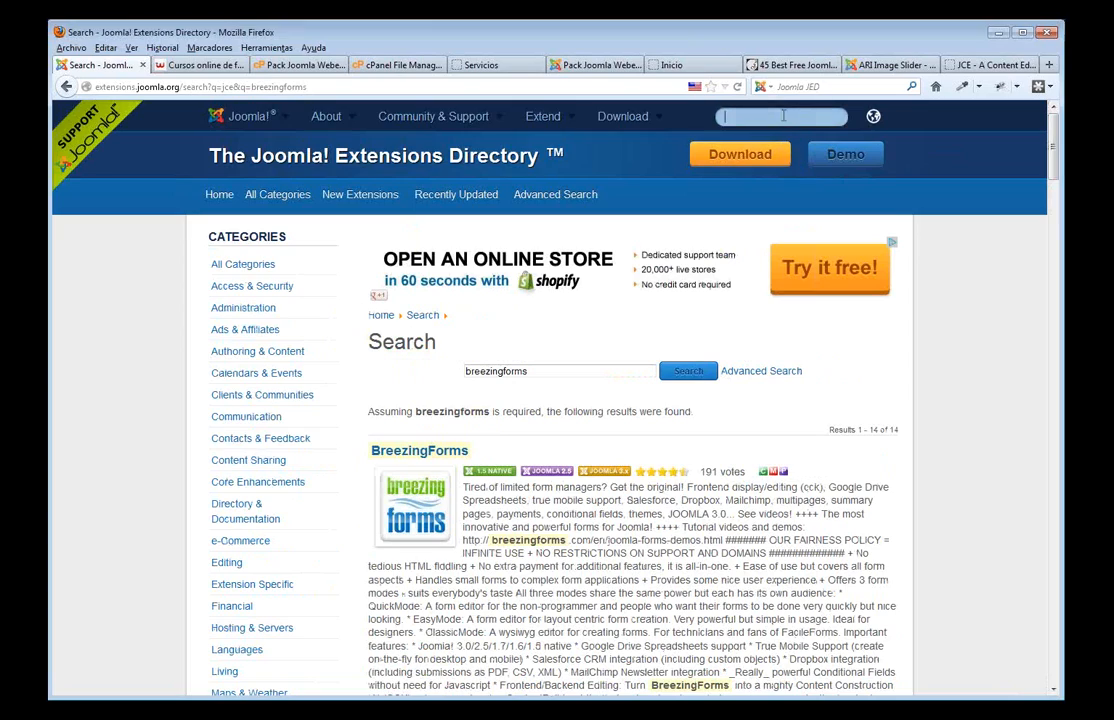
text(mobile)
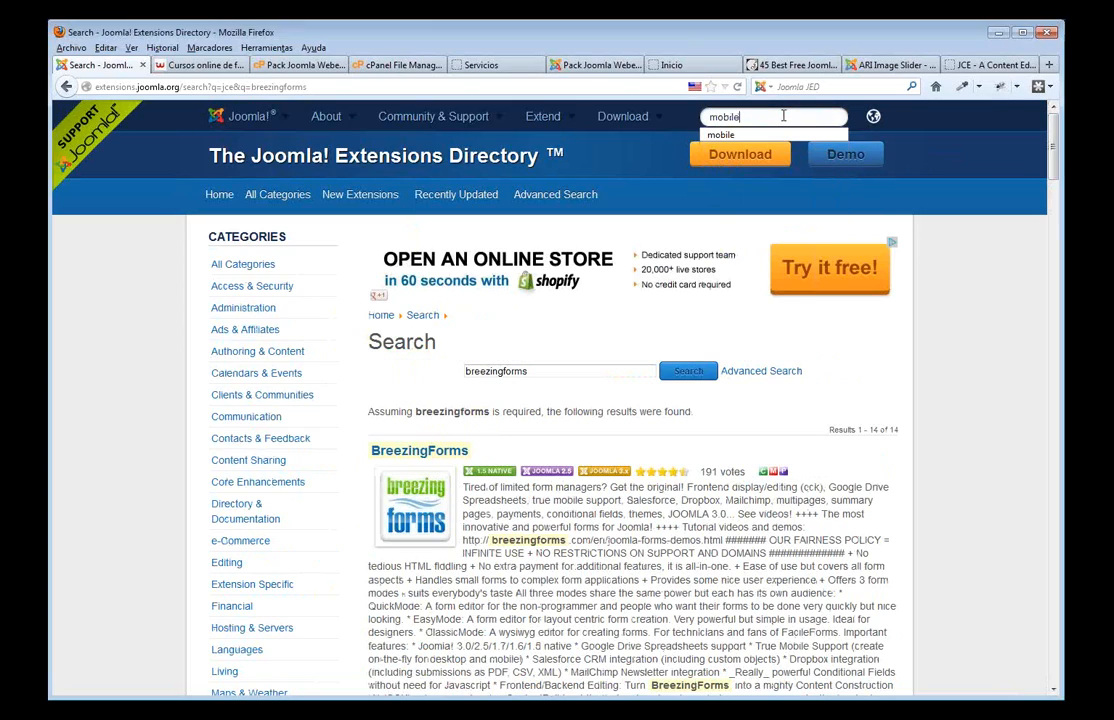
key(Return)
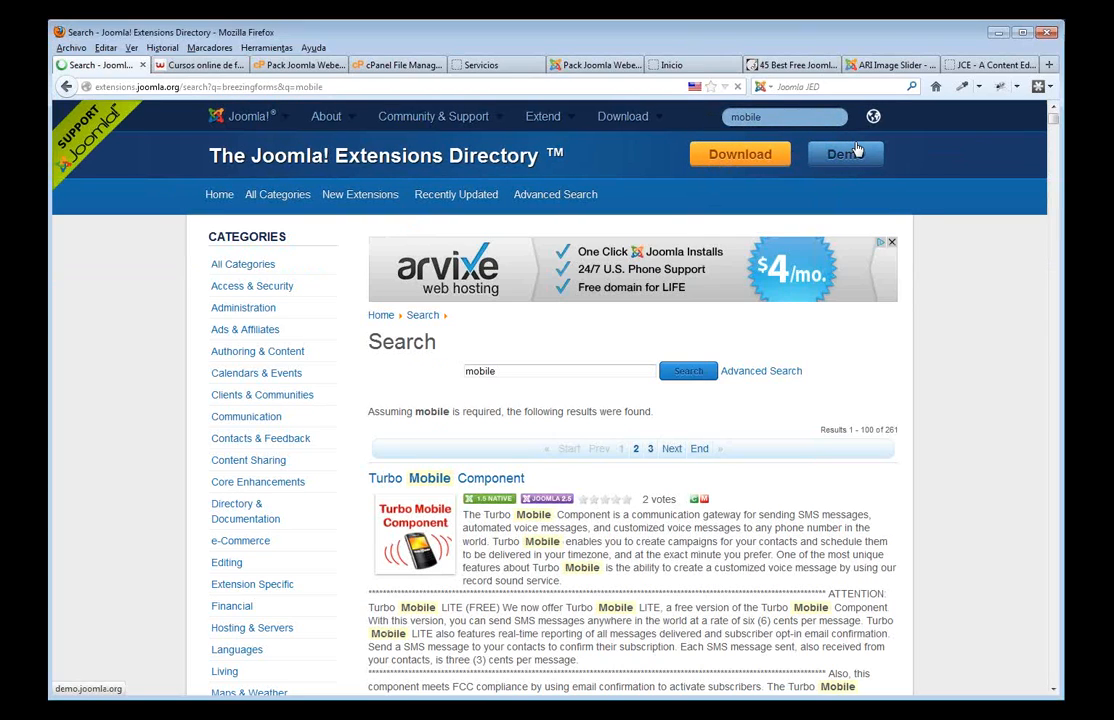
- Turn on the Web Developer toolbar via View > Toolbars
click(265, 50)
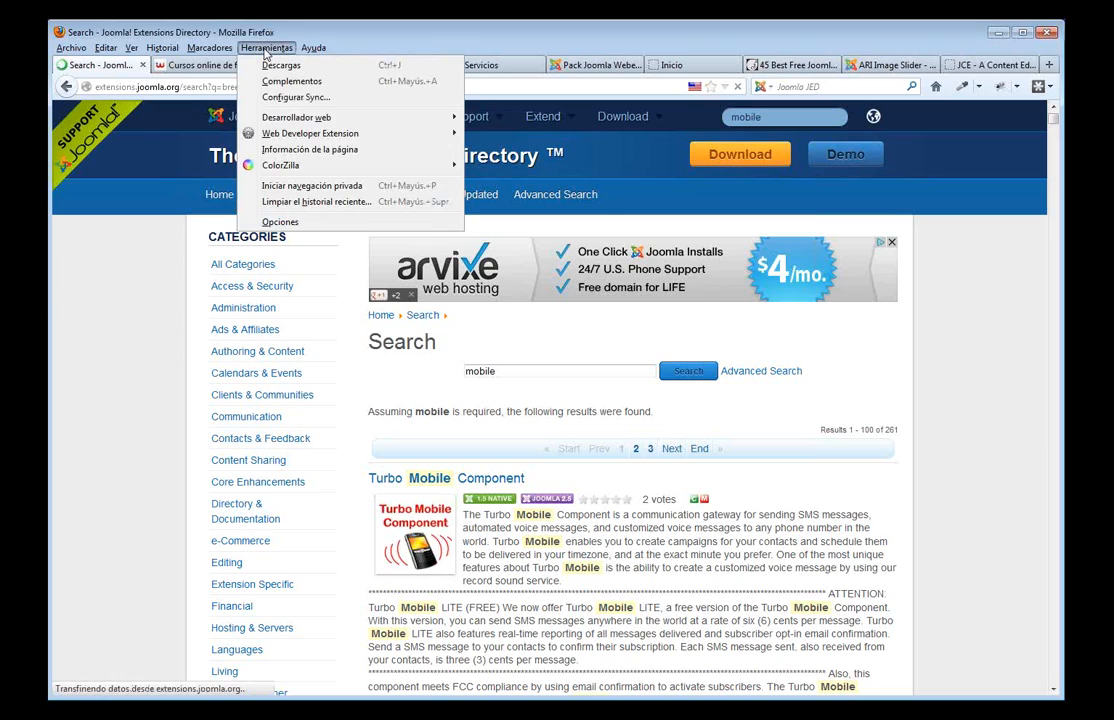
mouse_move(131, 48)
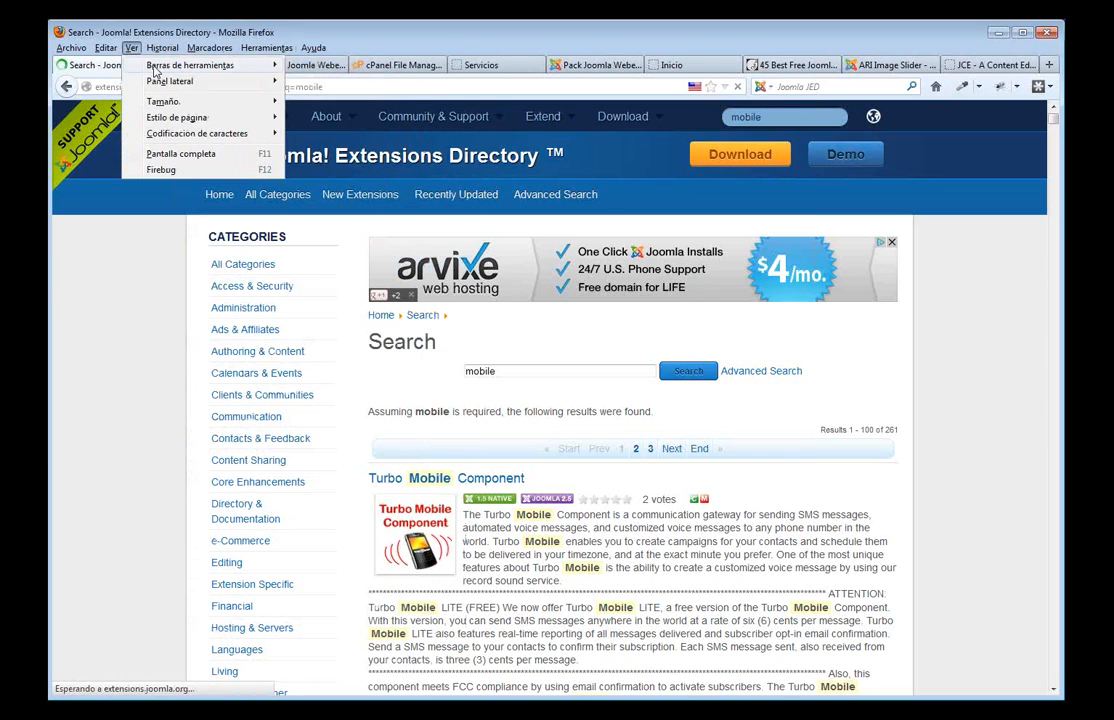
mouse_move(152, 66)
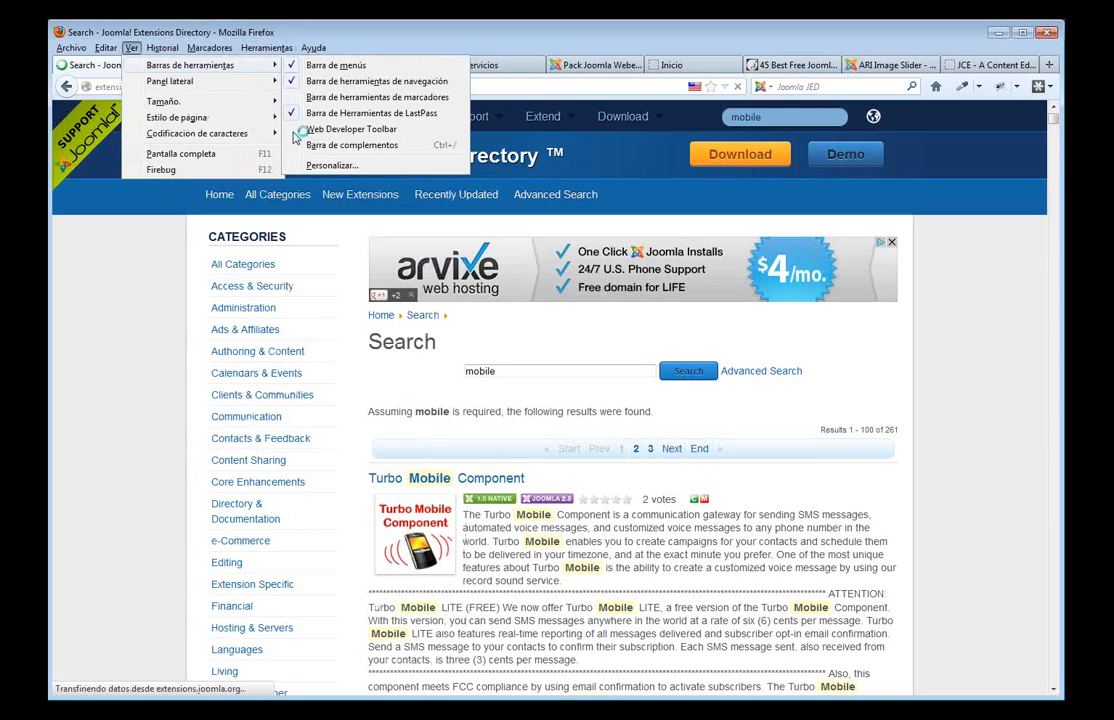
click(300, 129)
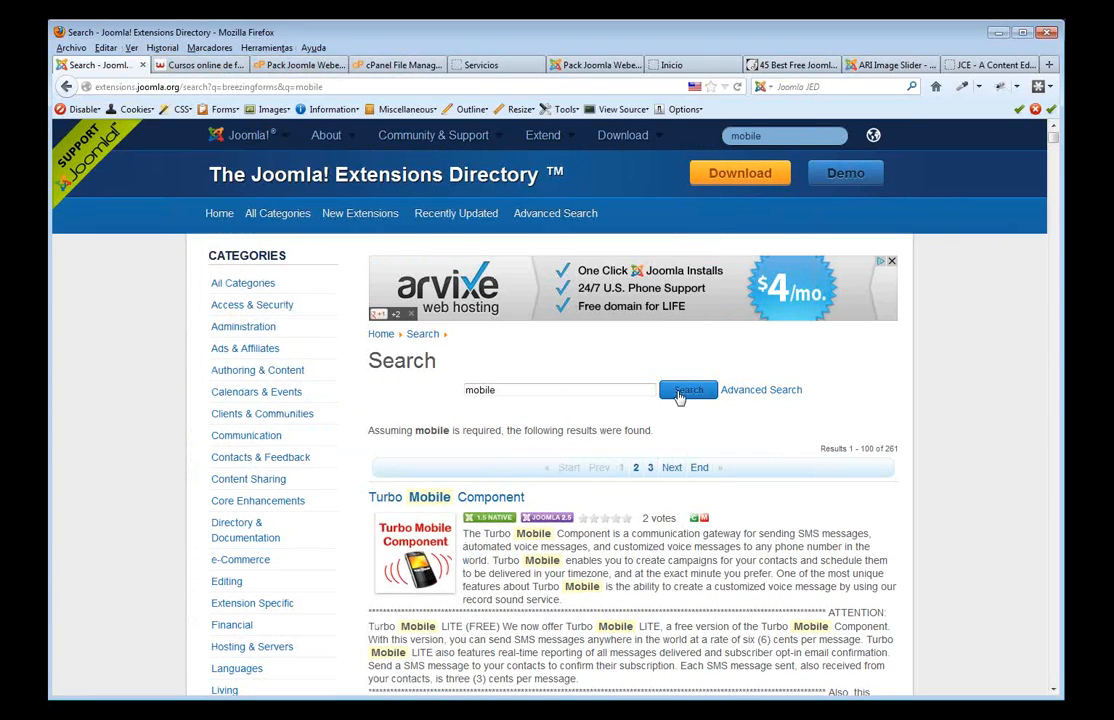
click(205, 65)
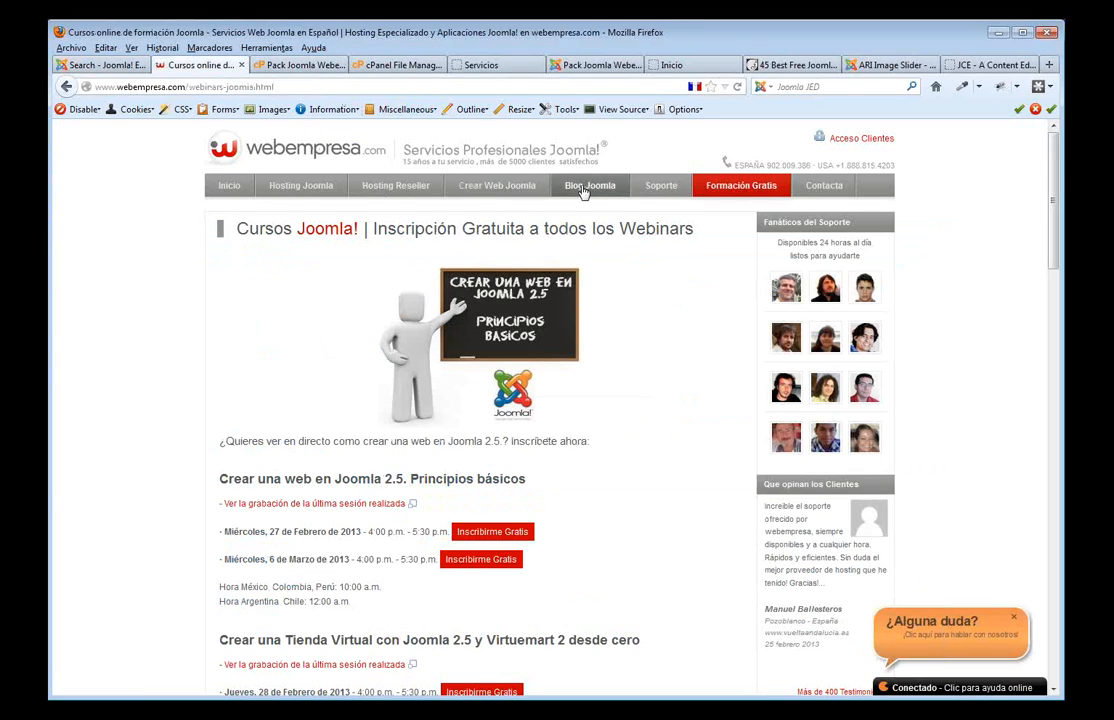
- Open the Tienda Winter wine-shop demo from the Pack Tienda Joomla page
mouse_move(497, 188)
click(497, 210)
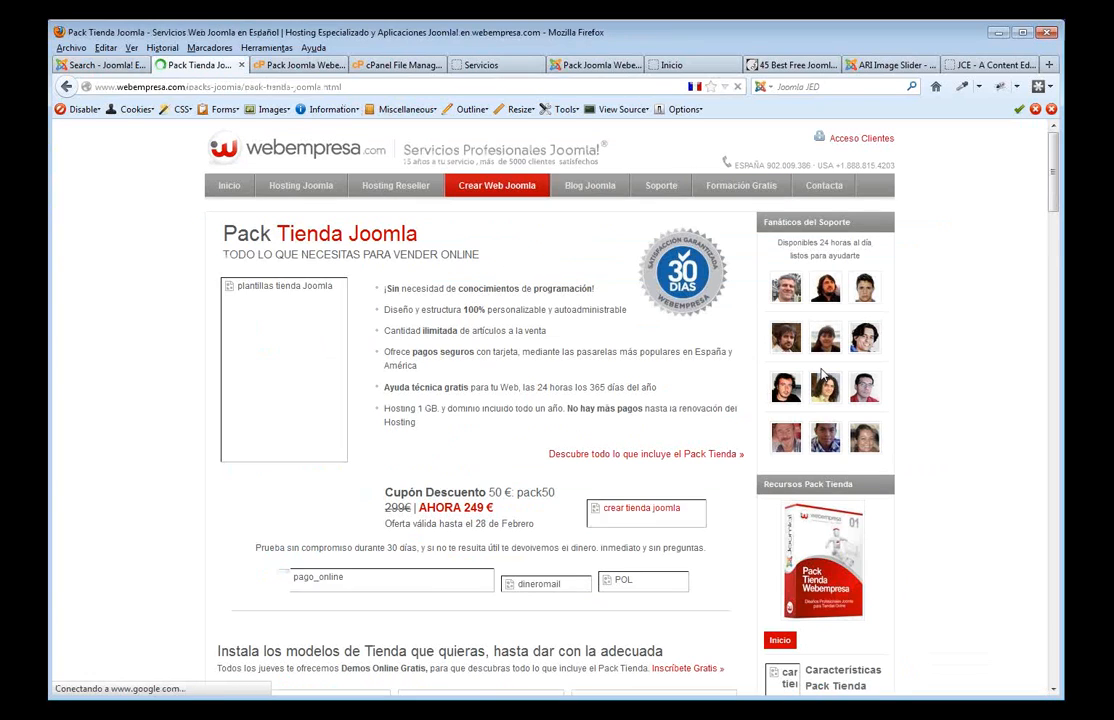
scroll(487, 456, down, 5)
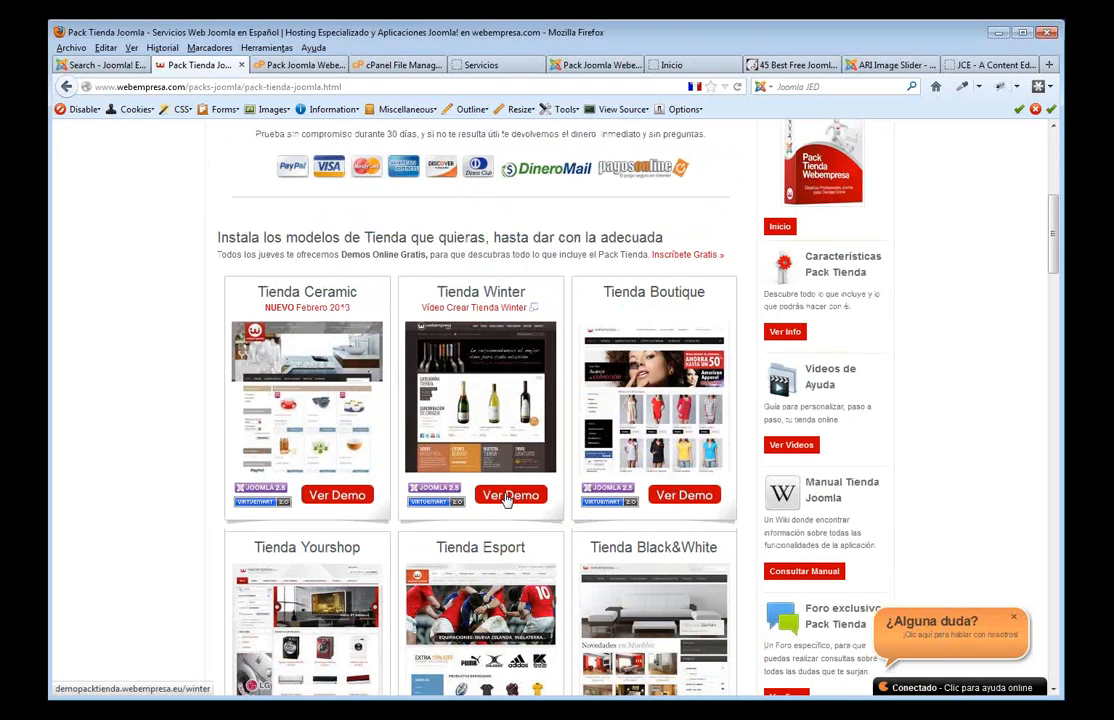
click(507, 499)
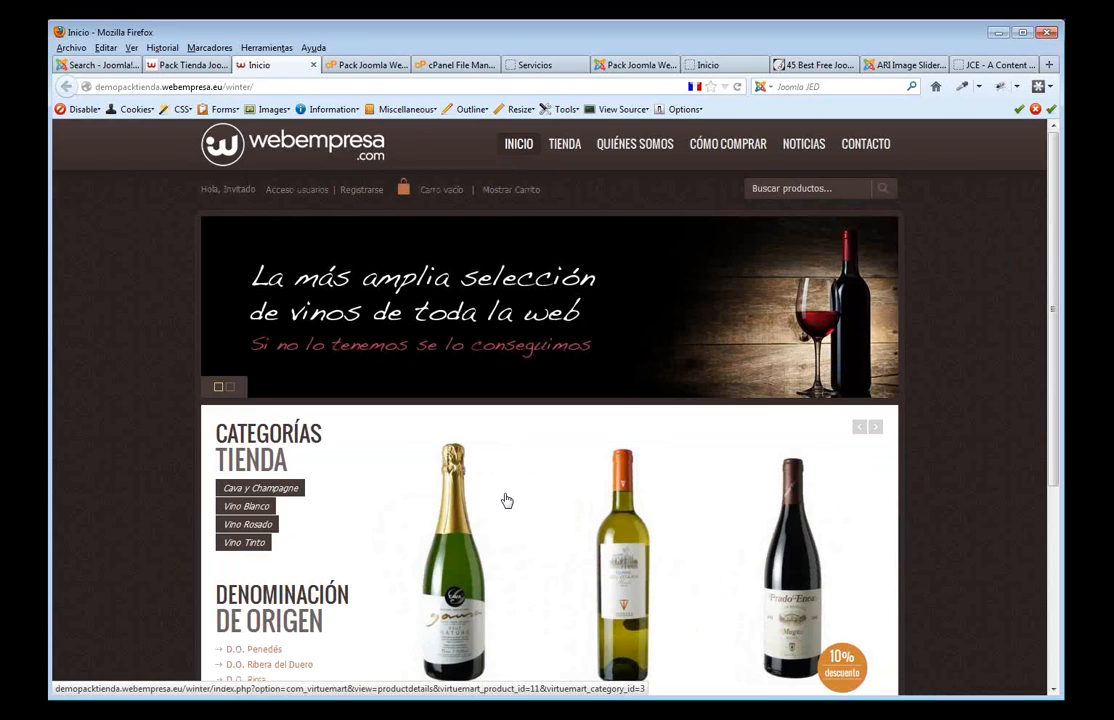
click(521, 110)
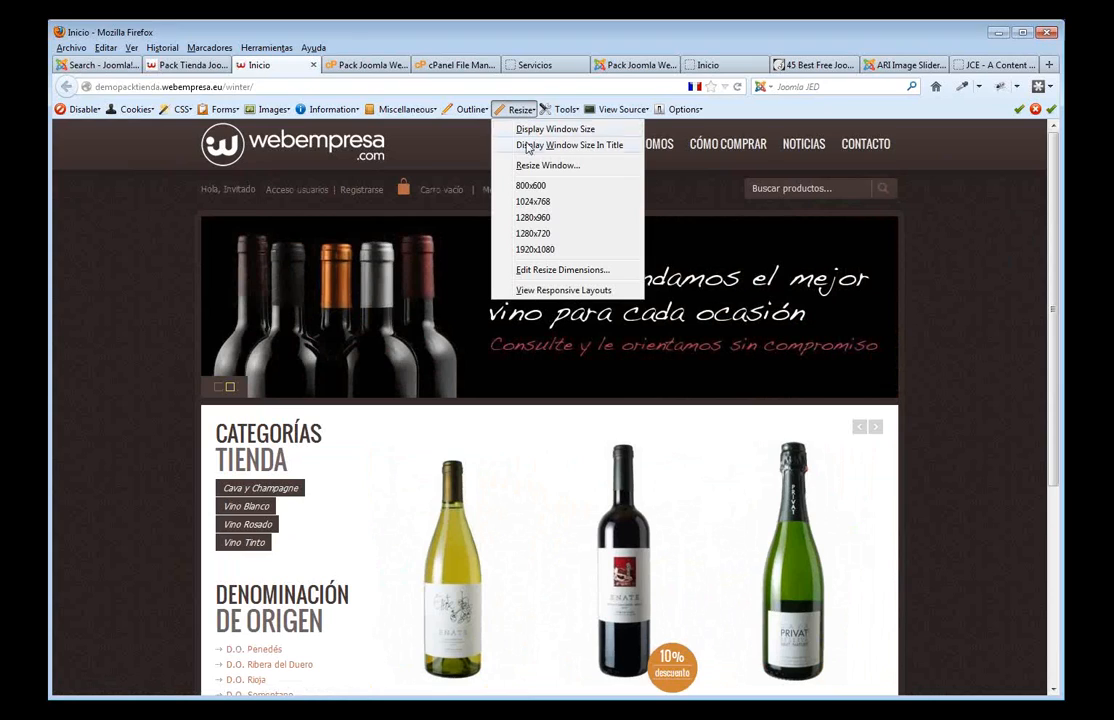
- Review the Winter demo's mobile and tablet Responsive Layouts previews, then close them
click(540, 291)
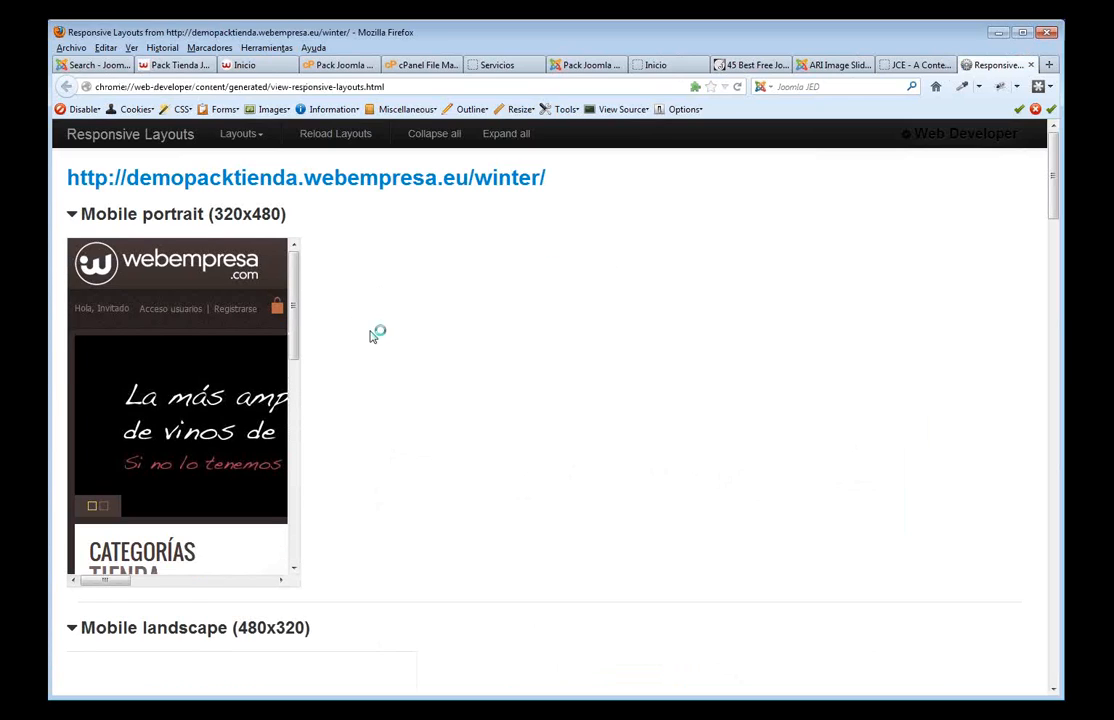
drag(295, 343, 294, 568)
scroll(400, 530, down, 6)
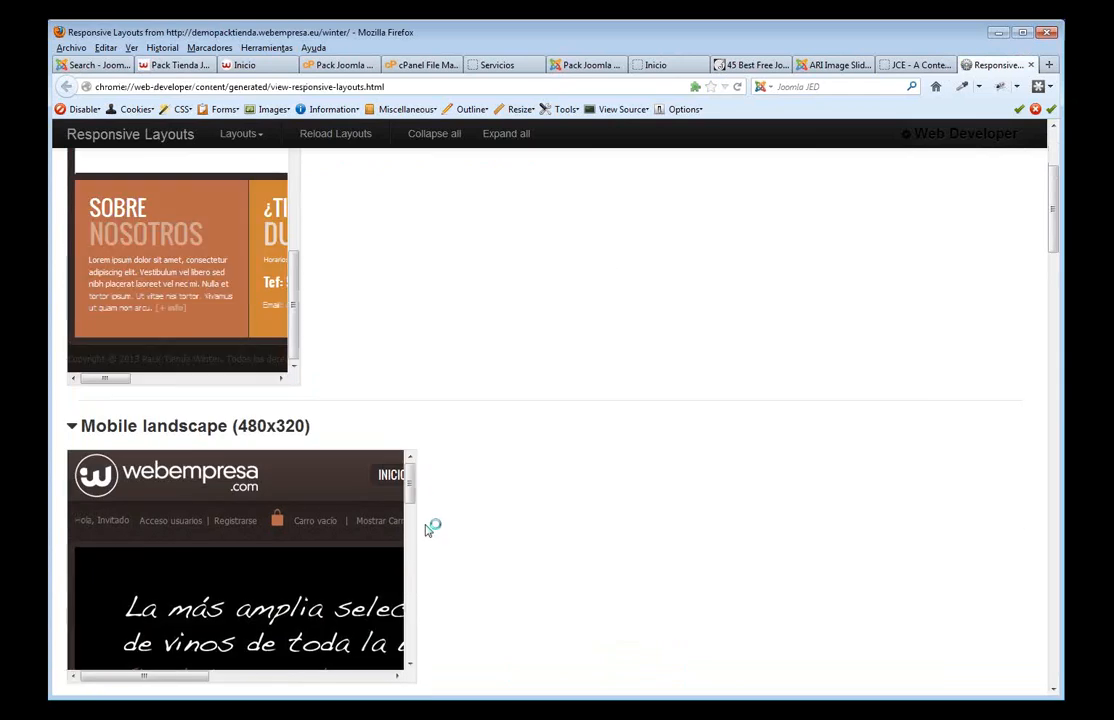
drag(410, 281, 410, 438)
scroll(518, 542, down, 2)
scroll(510, 510, down, 3)
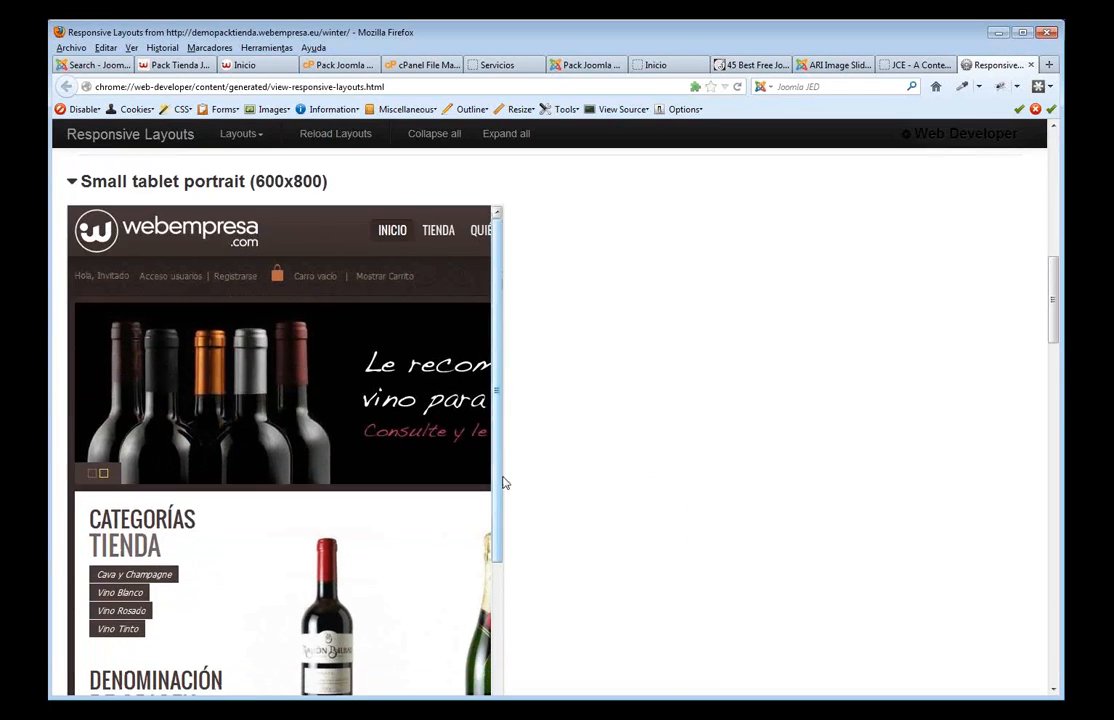
drag(502, 485, 512, 351)
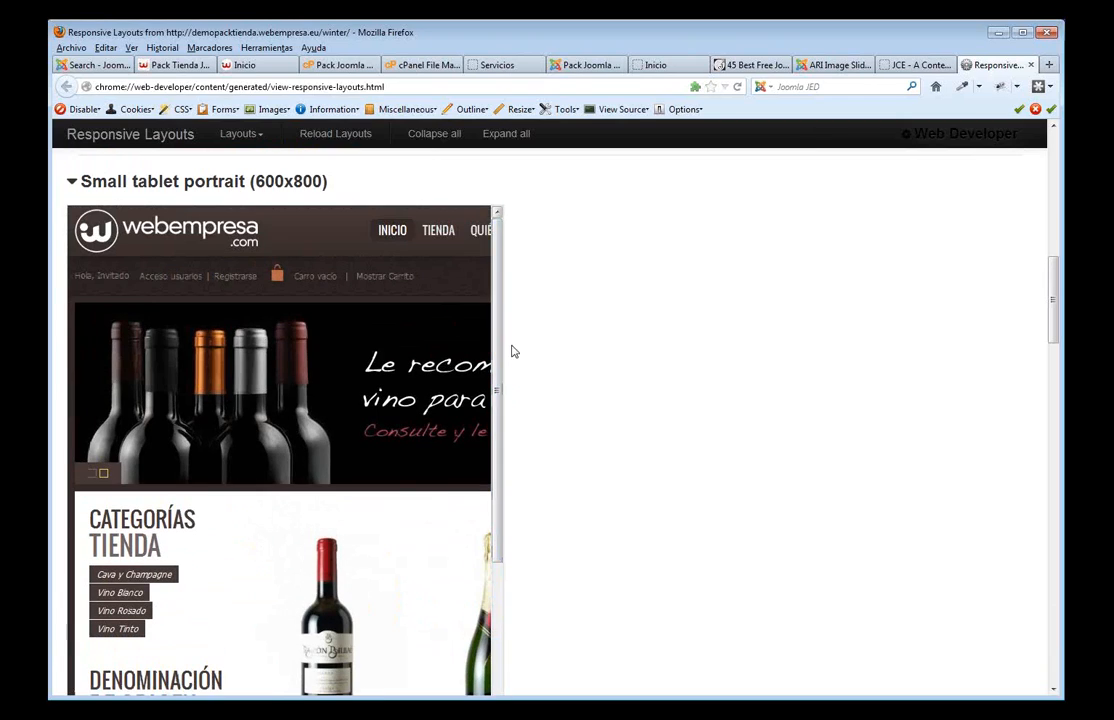
click(1031, 65)
click(200, 67)
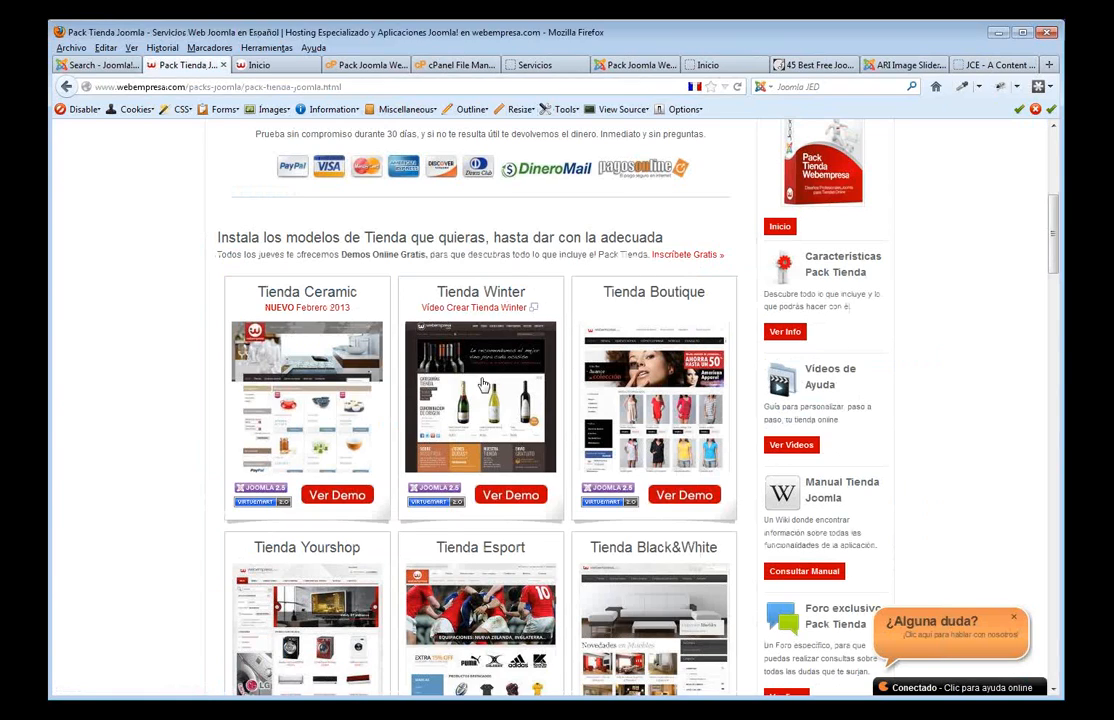
- Scroll the Pack Tienda Joomla page and go to the Blog Joomla page
scroll(480, 350, down, 2)
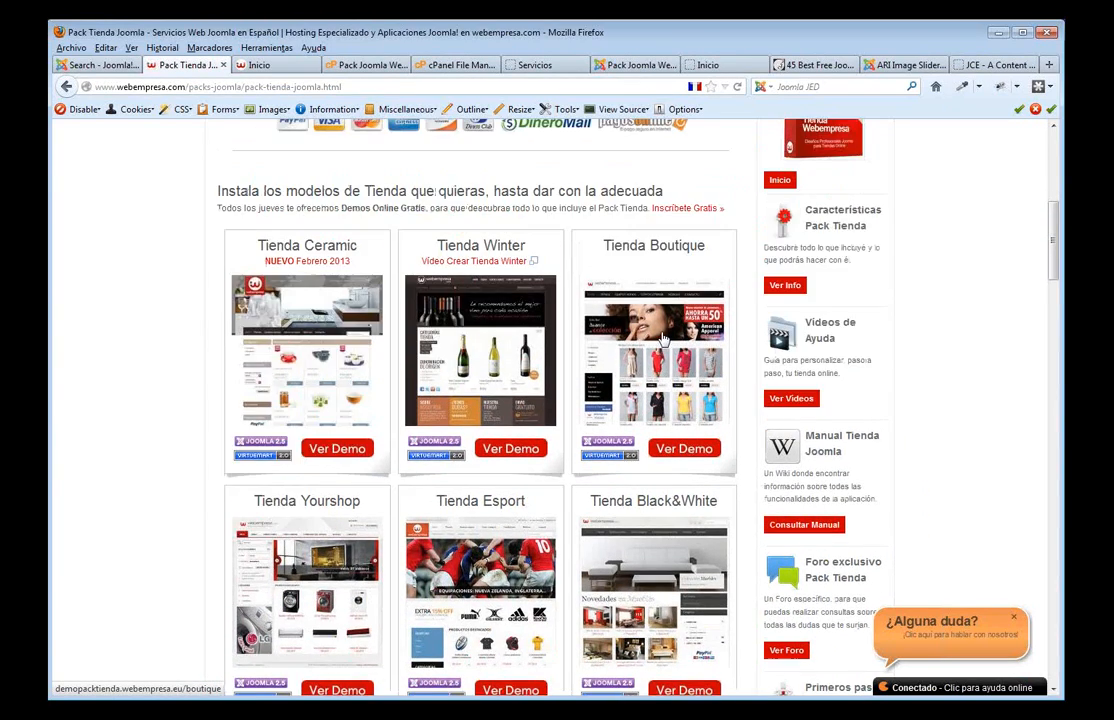
scroll(678, 330, up, 5)
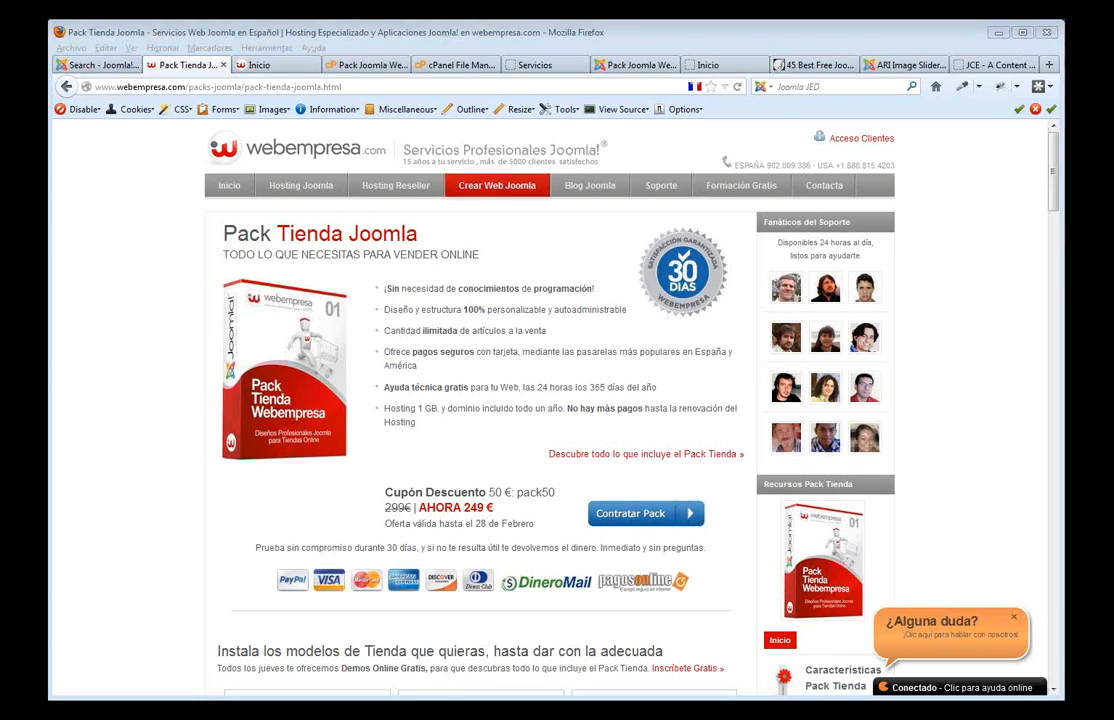
click(604, 190)
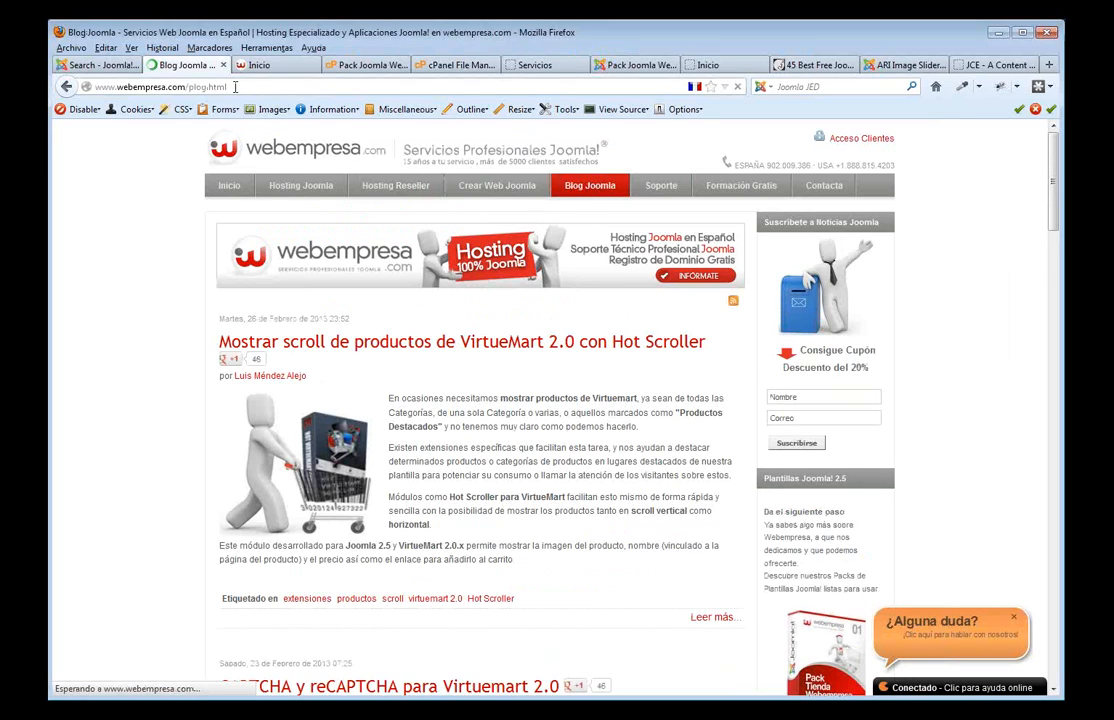
click(993, 65)
- Visit videosjoomla.com, then return to the Joomla blog page
click(308, 87)
text(v)
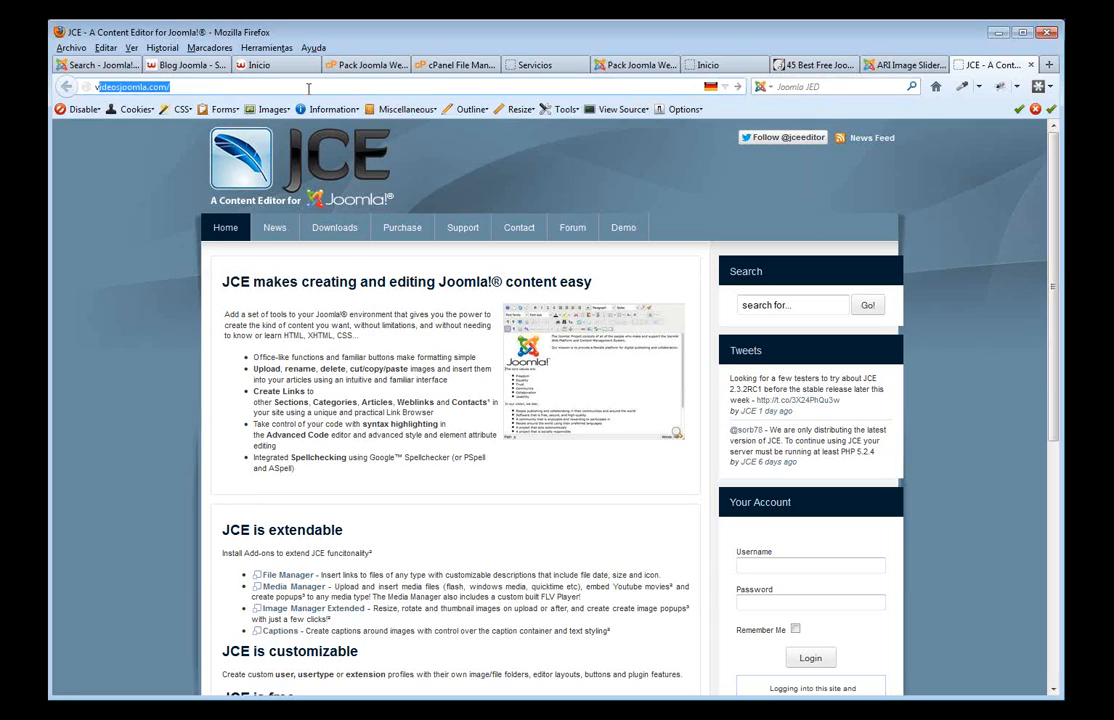
text(ide)
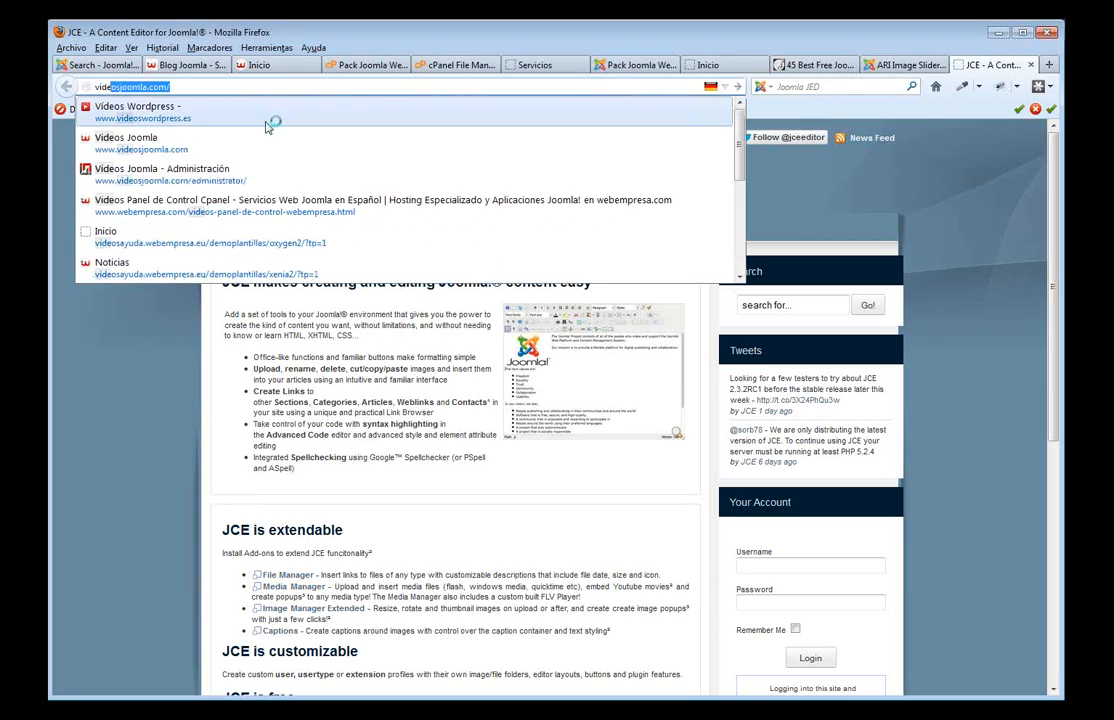
key(Return)
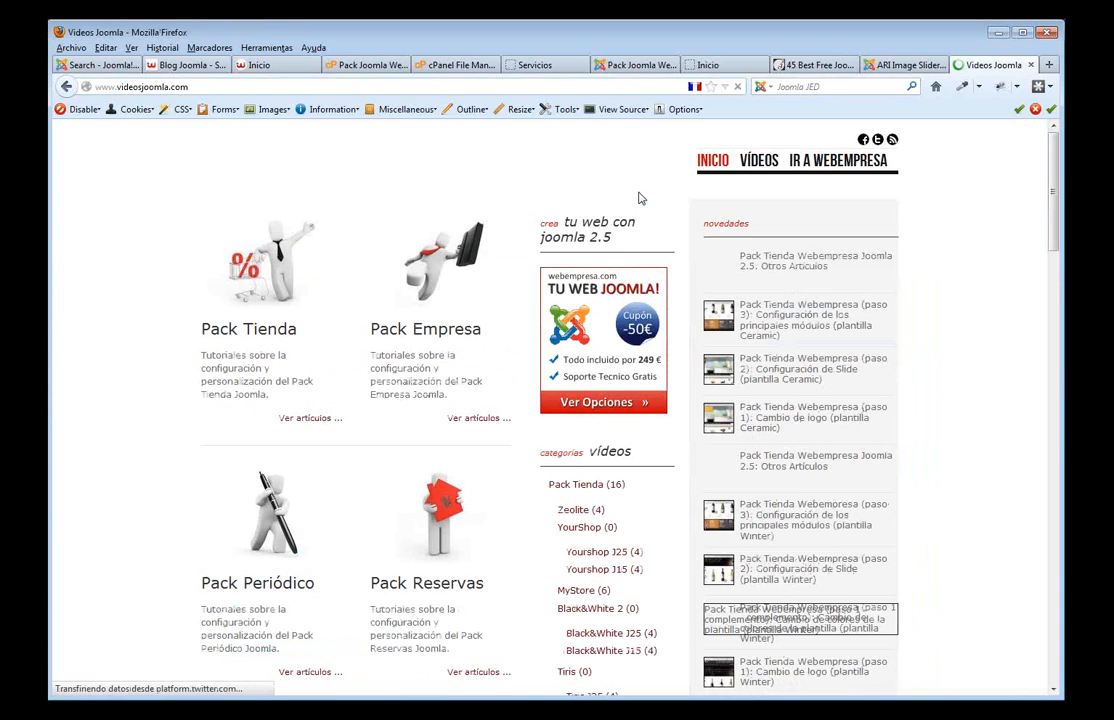
scroll(630, 240, down, 6)
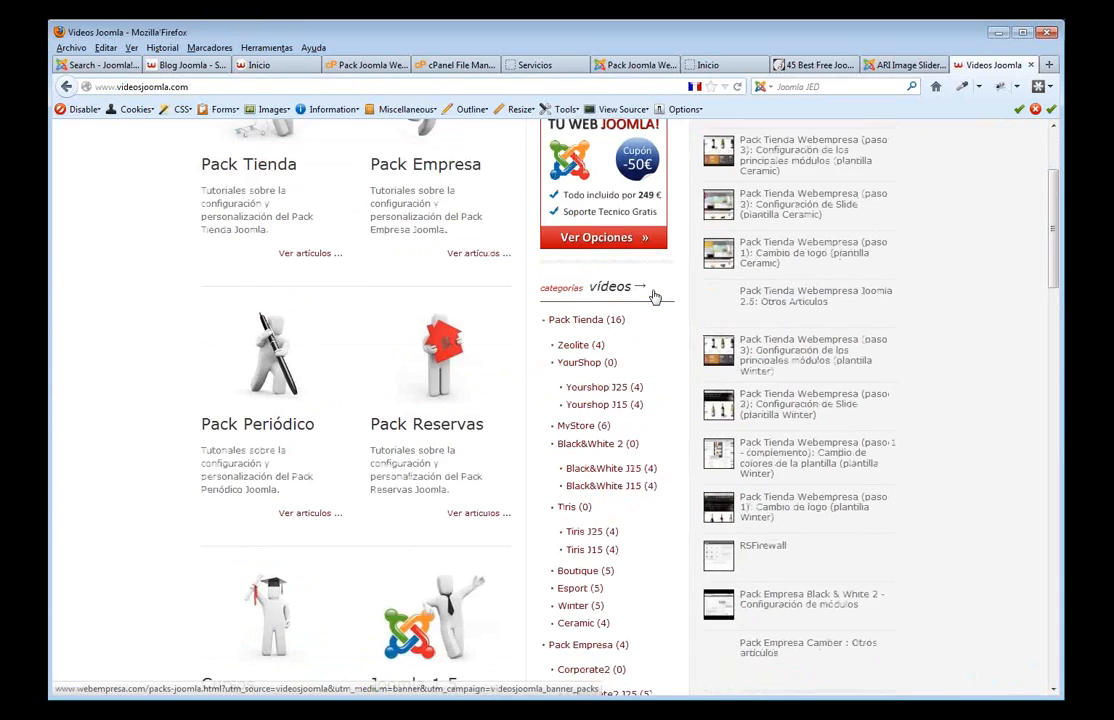
scroll(653, 296, up, 2)
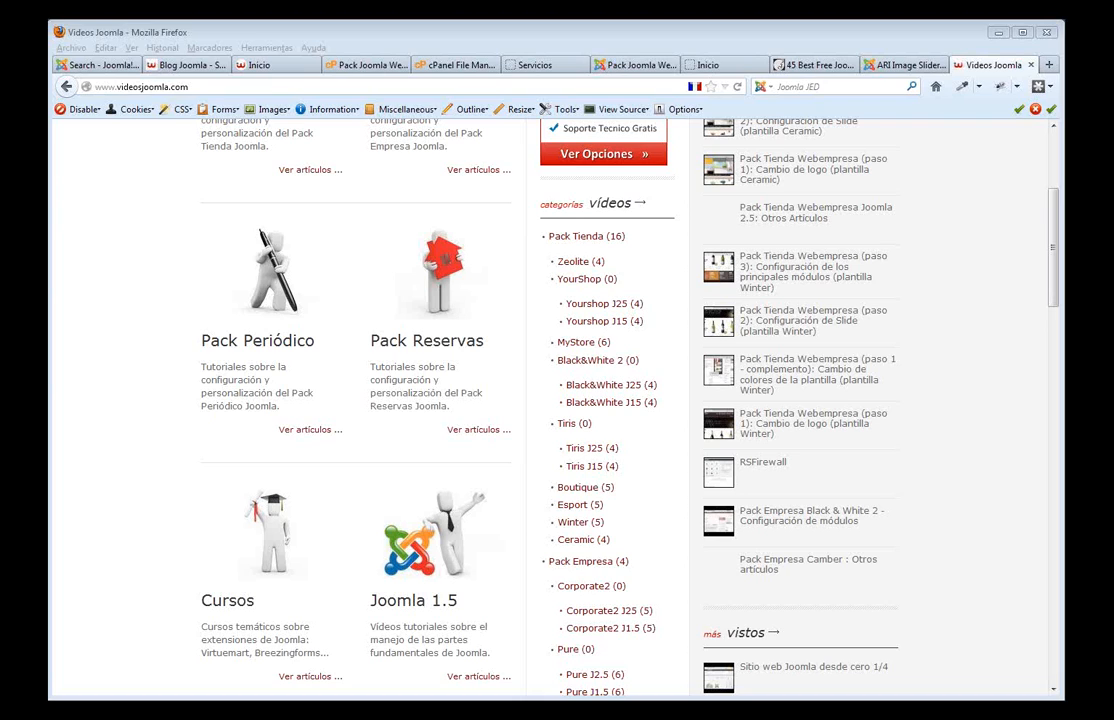
click(285, 66)
click(205, 66)
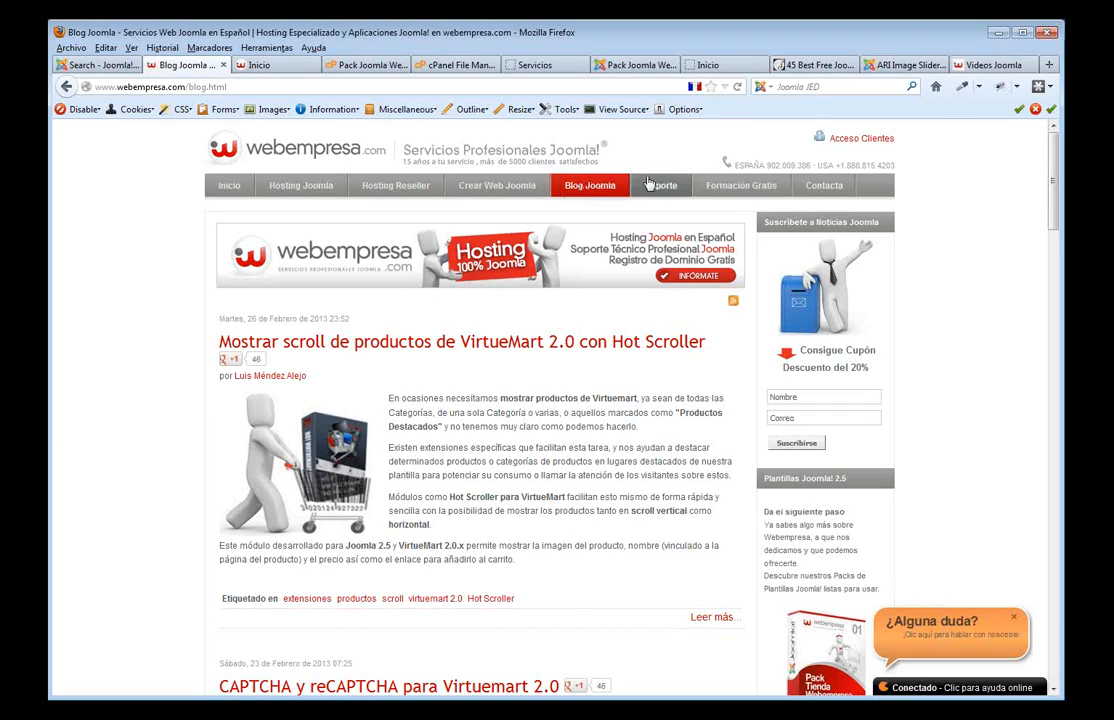
- Open the Formación Gratis webinars page and play, then close, the last session's recording
click(760, 186)
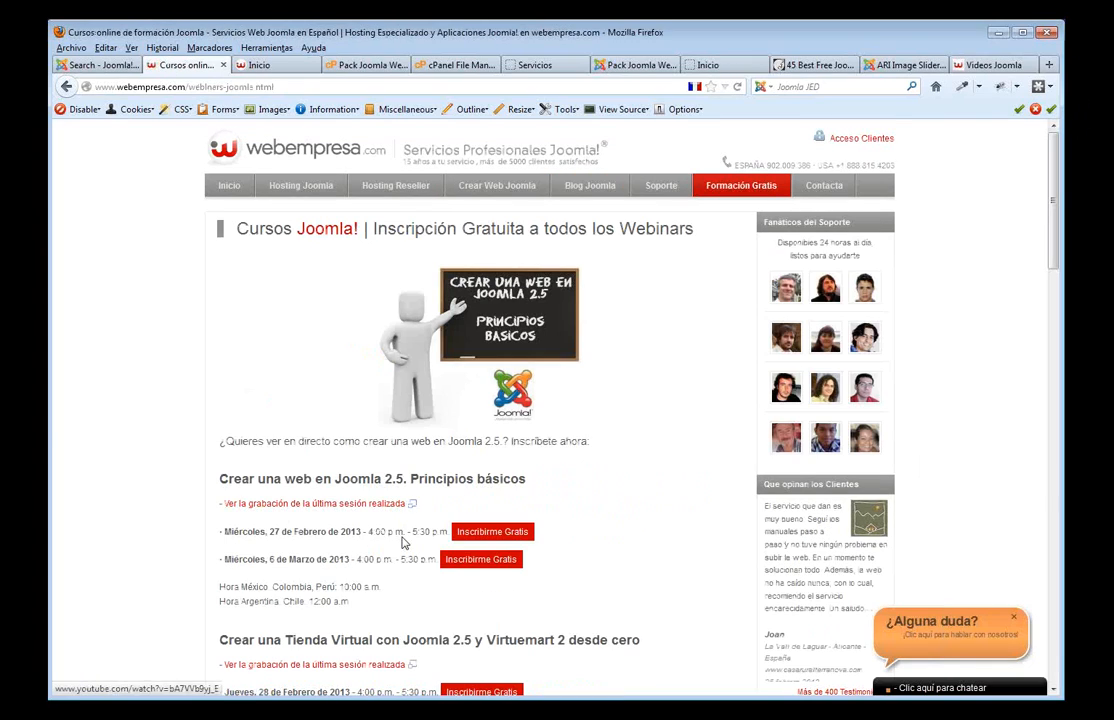
scroll(305, 362, down, 3)
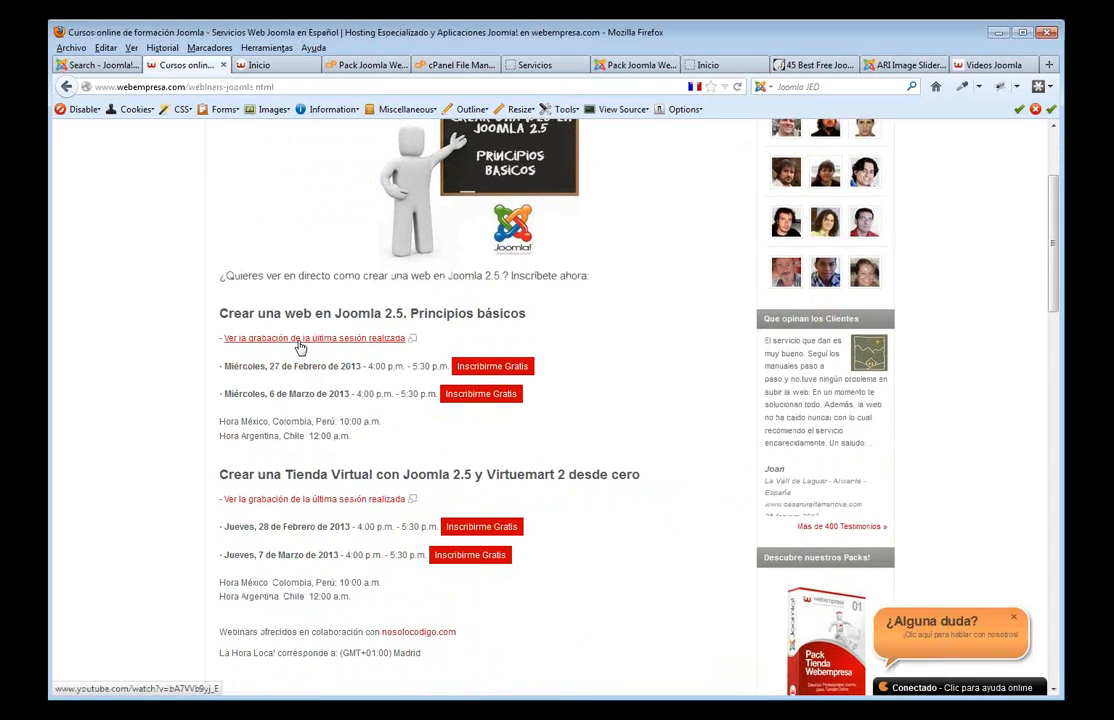
click(298, 340)
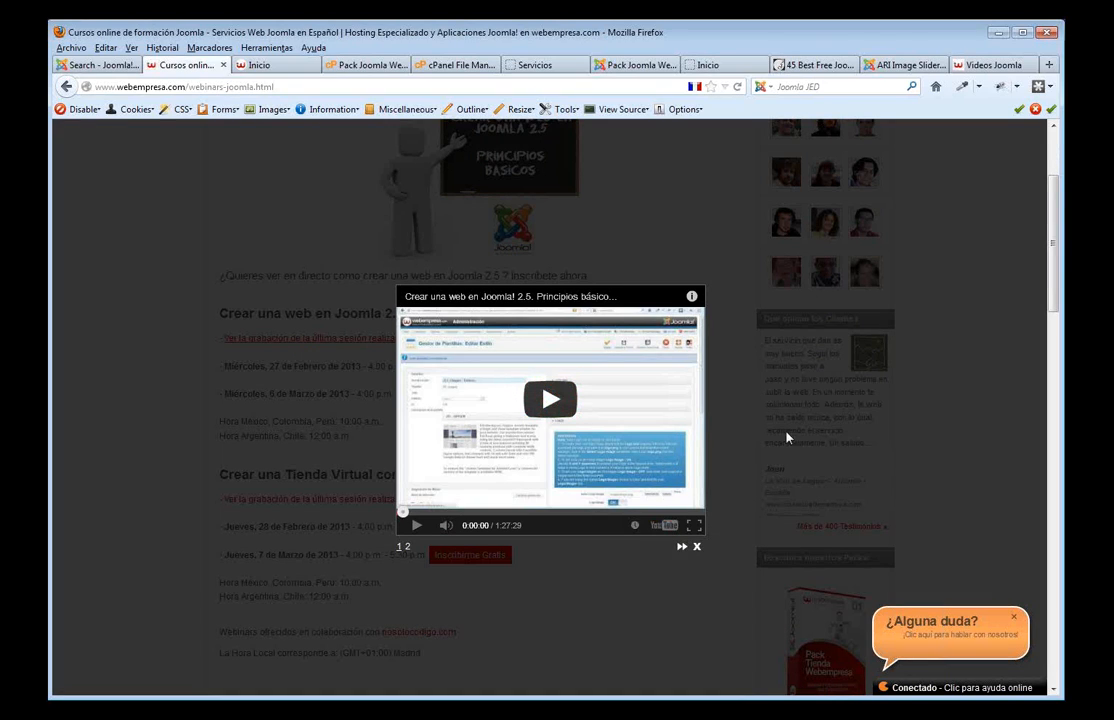
click(697, 547)
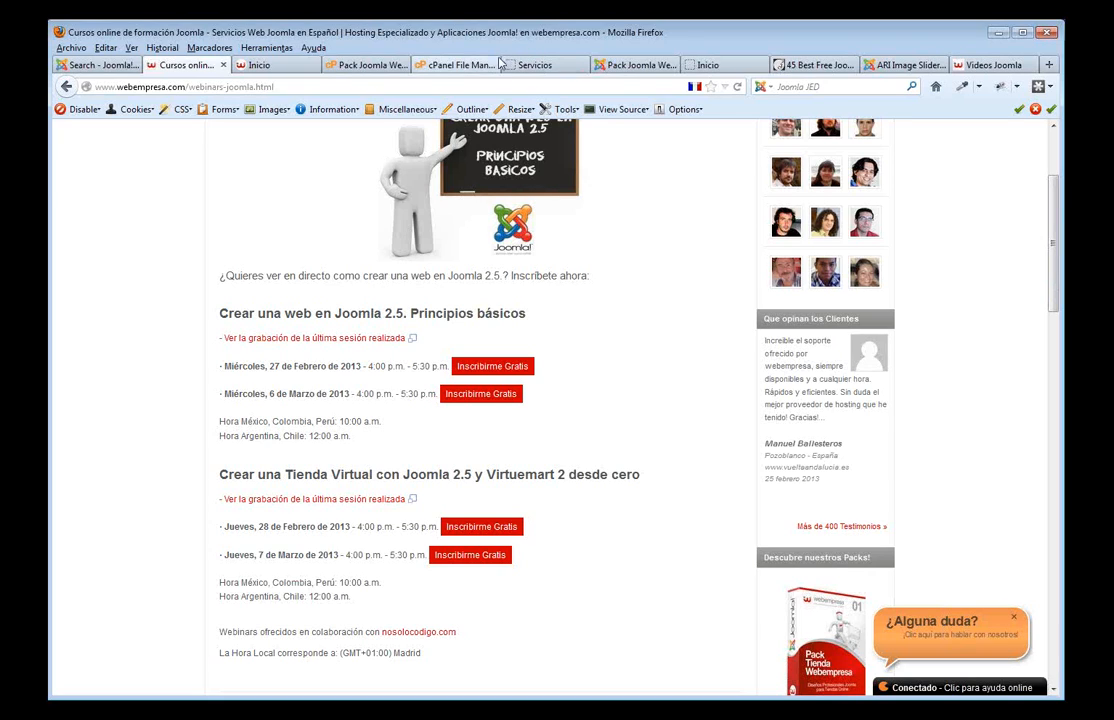
click(445, 64)
- Close the wine-shop demo tab and open the Joomla User Manager from Usuarios
click(298, 66)
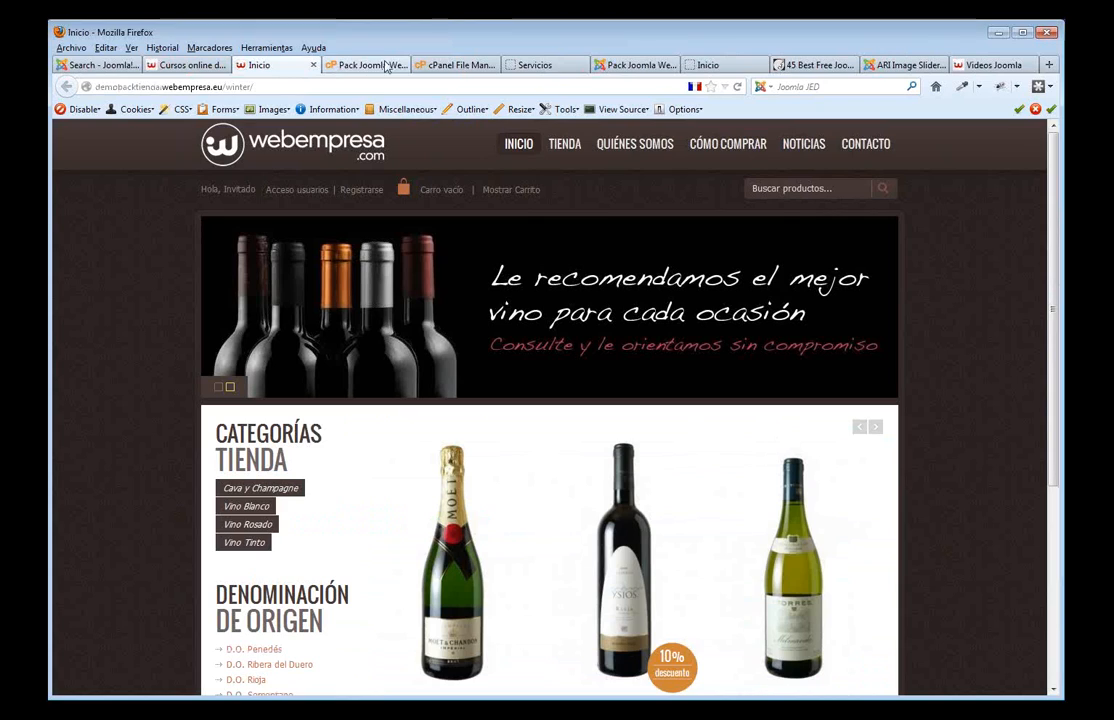
click(313, 66)
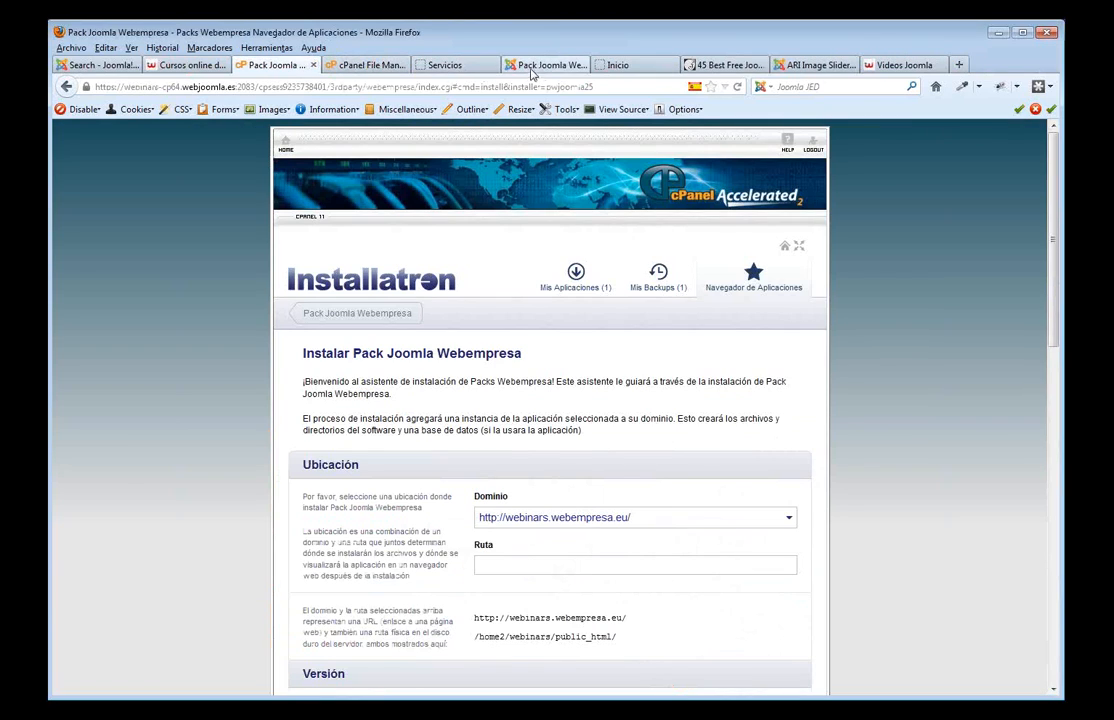
click(545, 65)
mouse_move(124, 180)
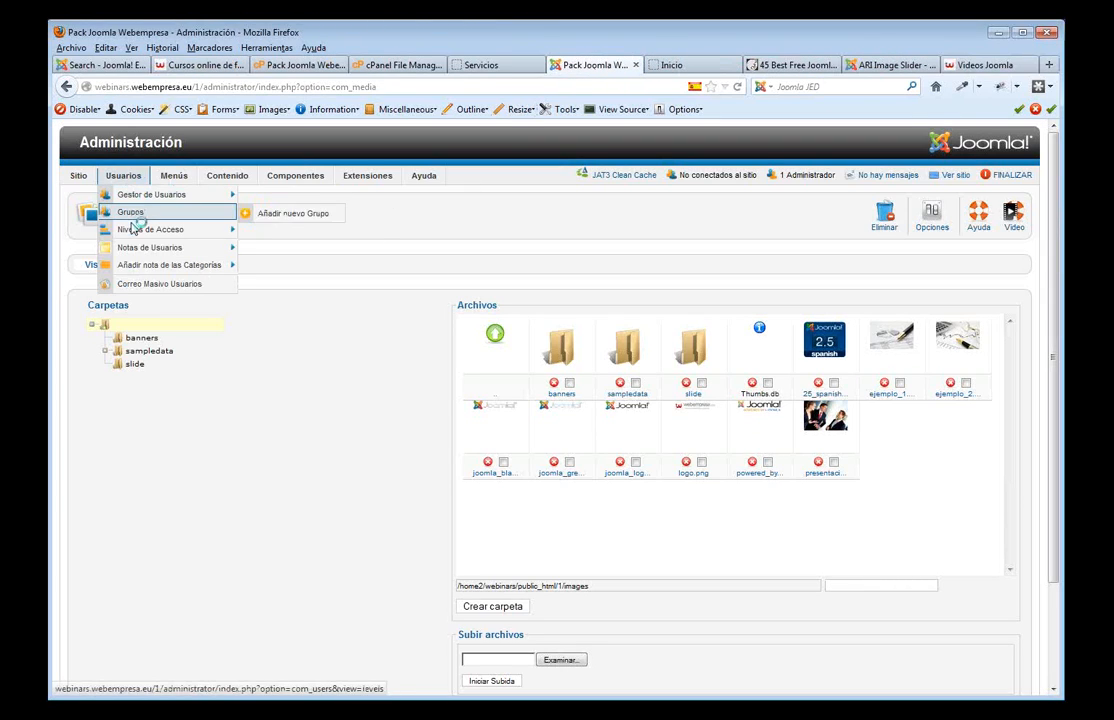
click(148, 203)
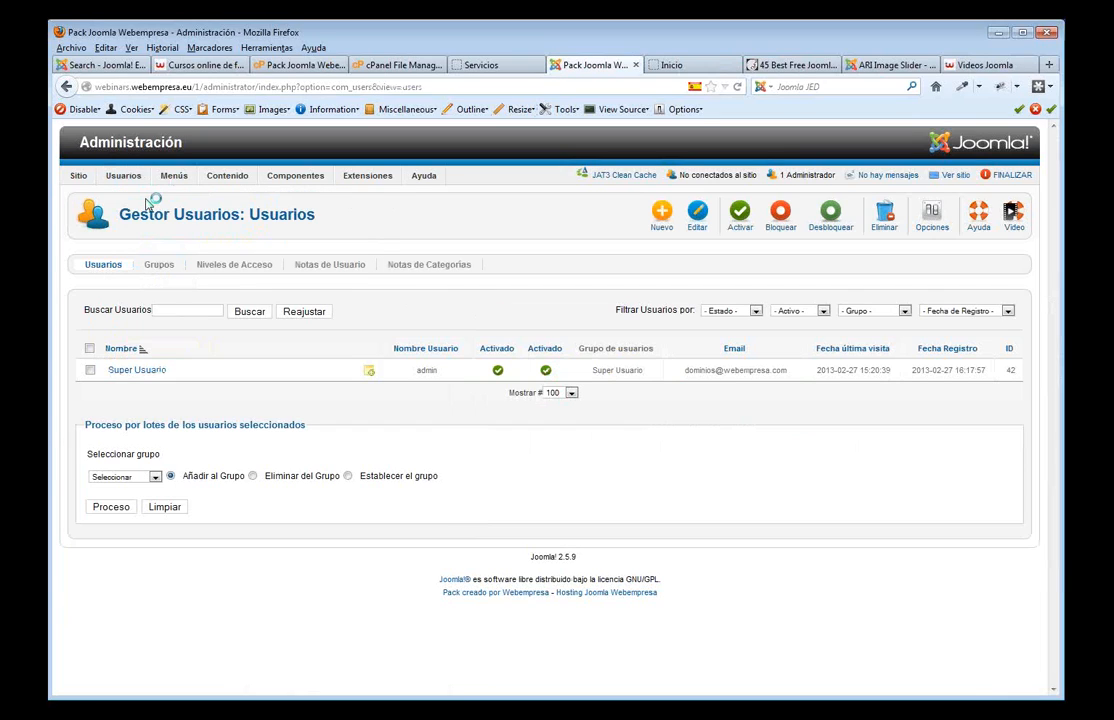
- Start a new user, look over the form, and cancel without saving
click(660, 219)
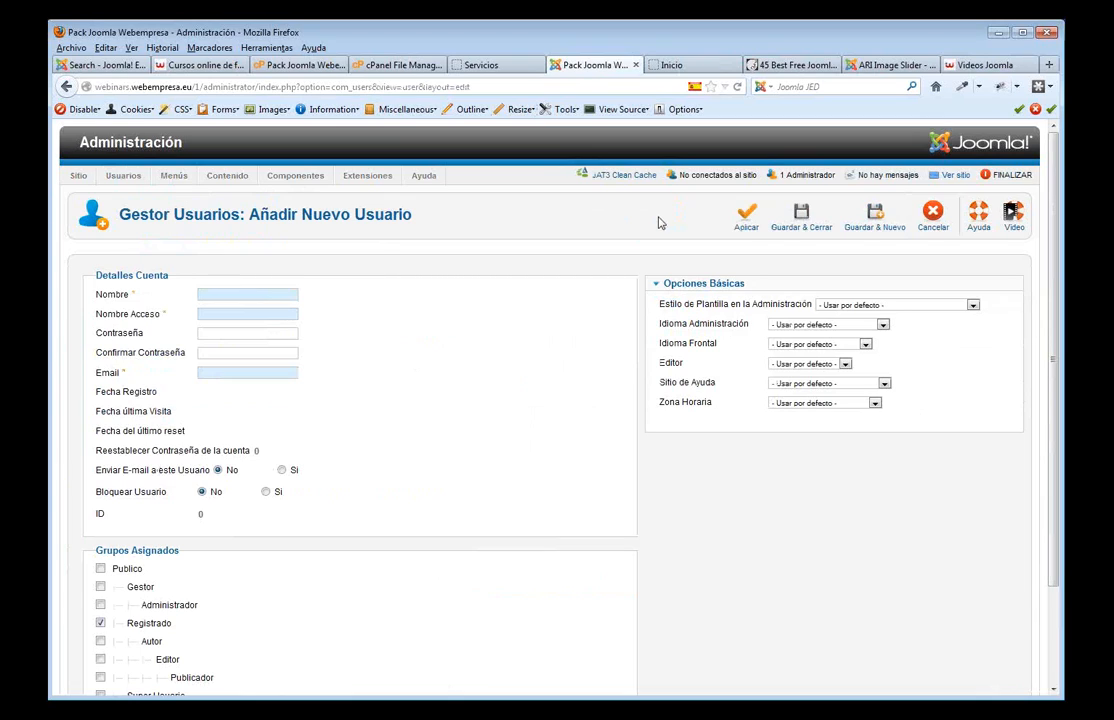
scroll(256, 418, down, 2)
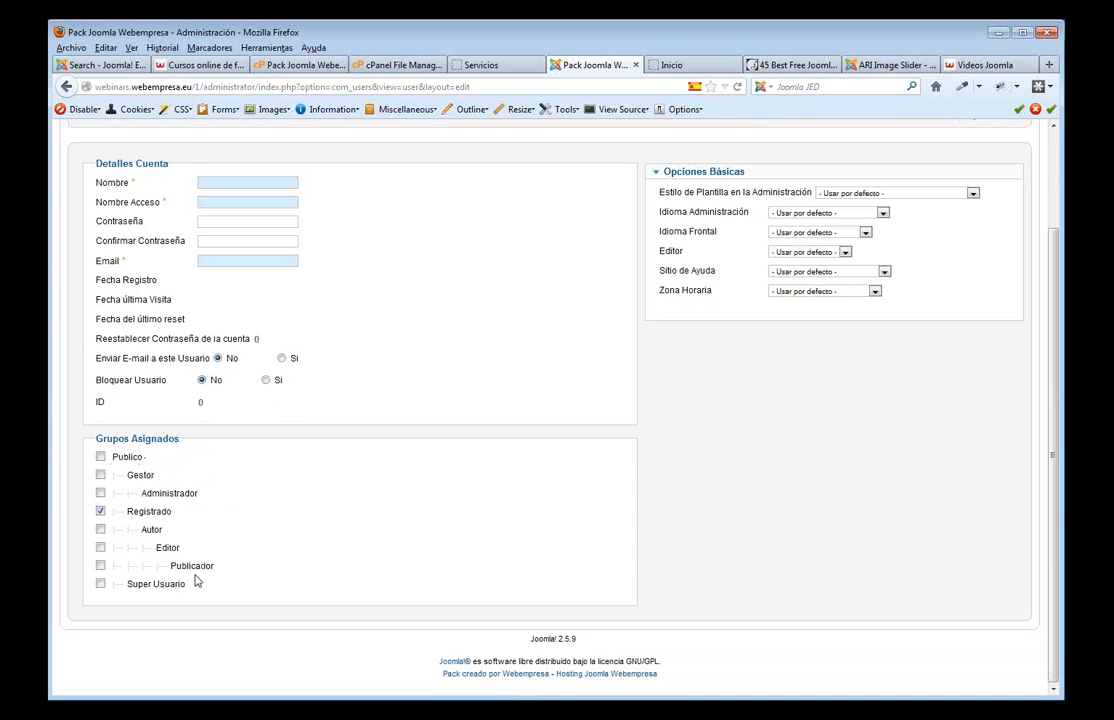
scroll(214, 455, up, 3)
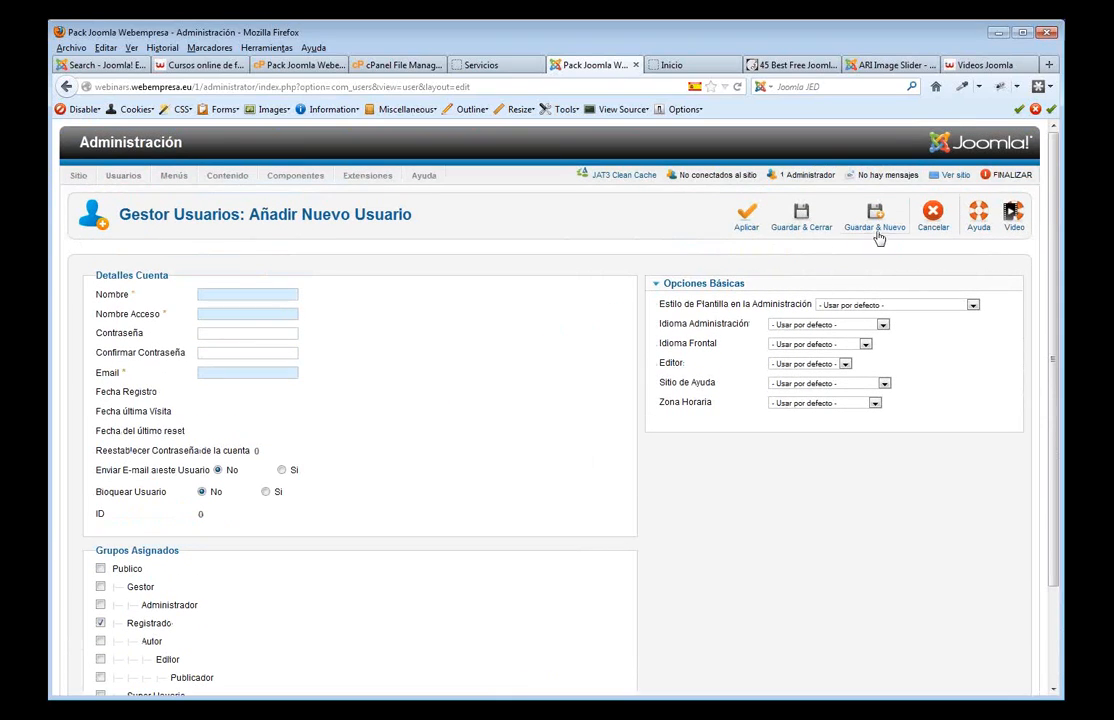
click(928, 215)
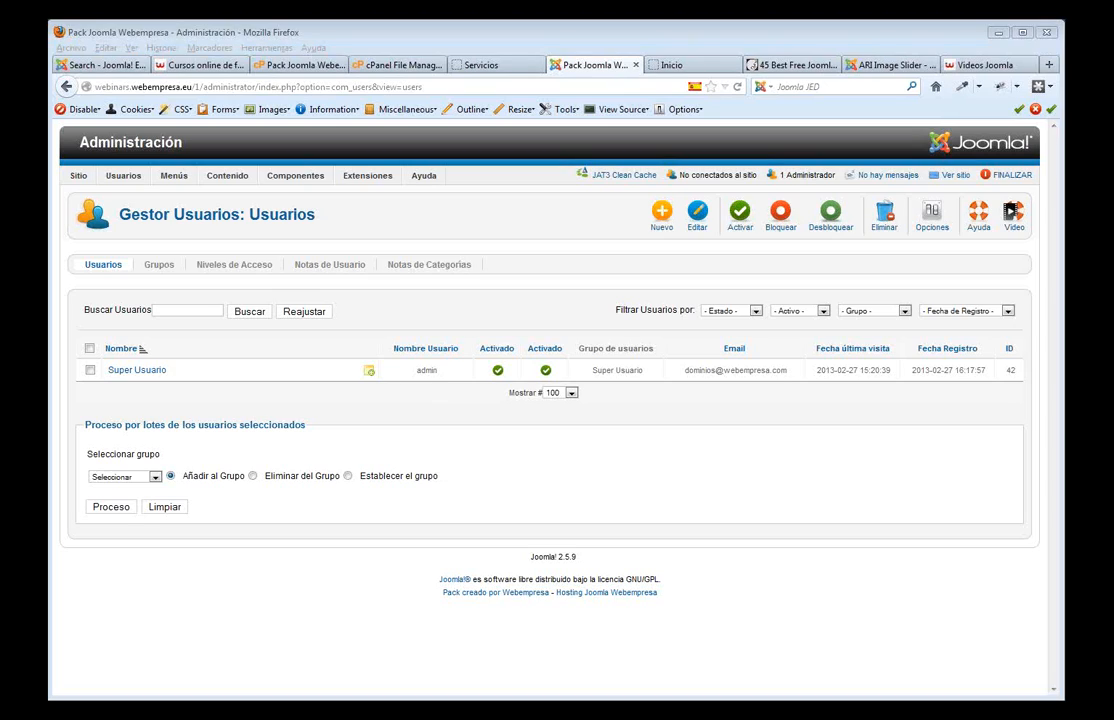
- Review the Installatron wizard's domain list, keep webinars.webempresa.eu, then view the Servicios page
click(512, 67)
click(611, 70)
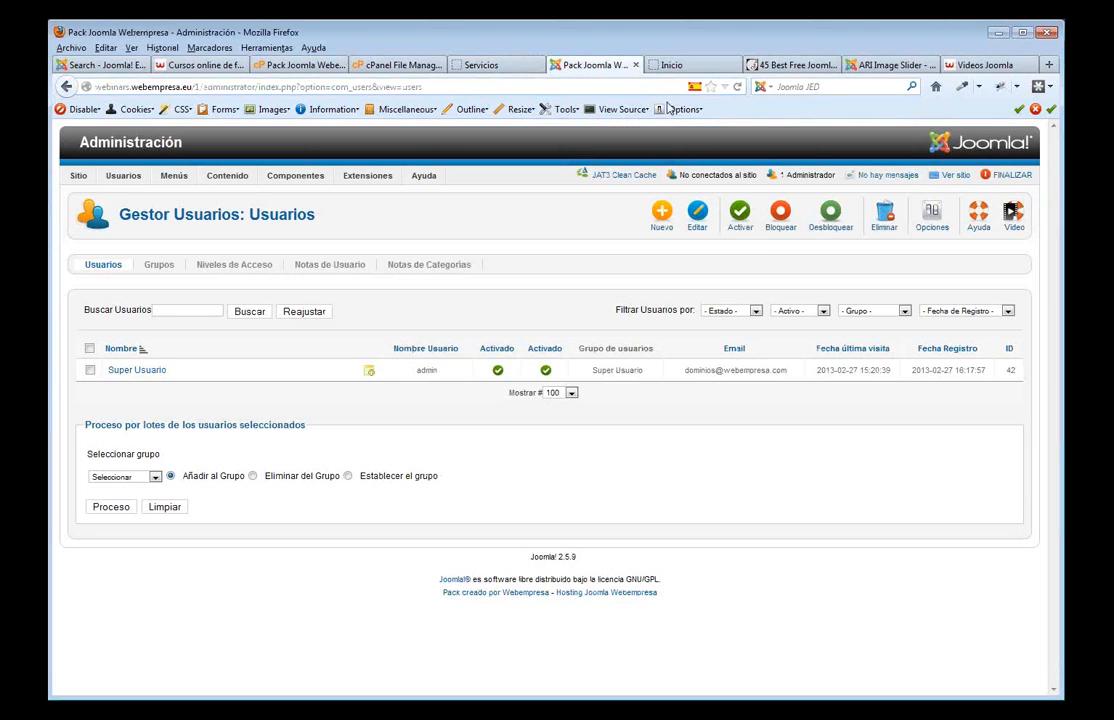
click(302, 66)
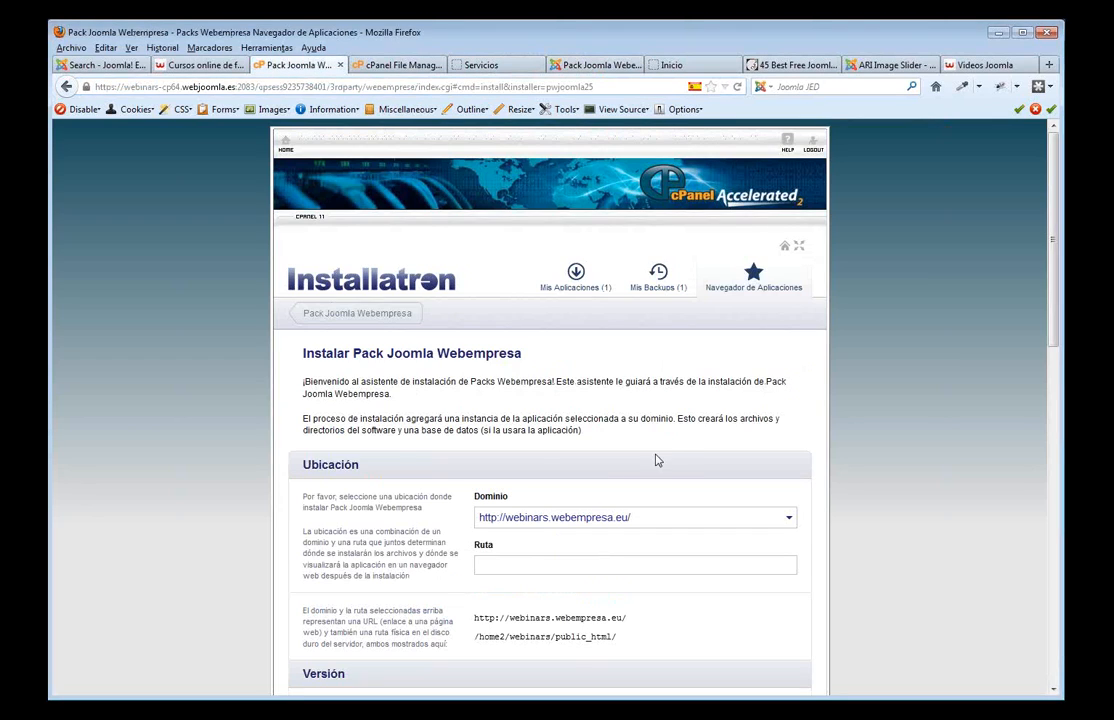
scroll(657, 461, down, 5)
scroll(657, 461, up, 3)
click(789, 352)
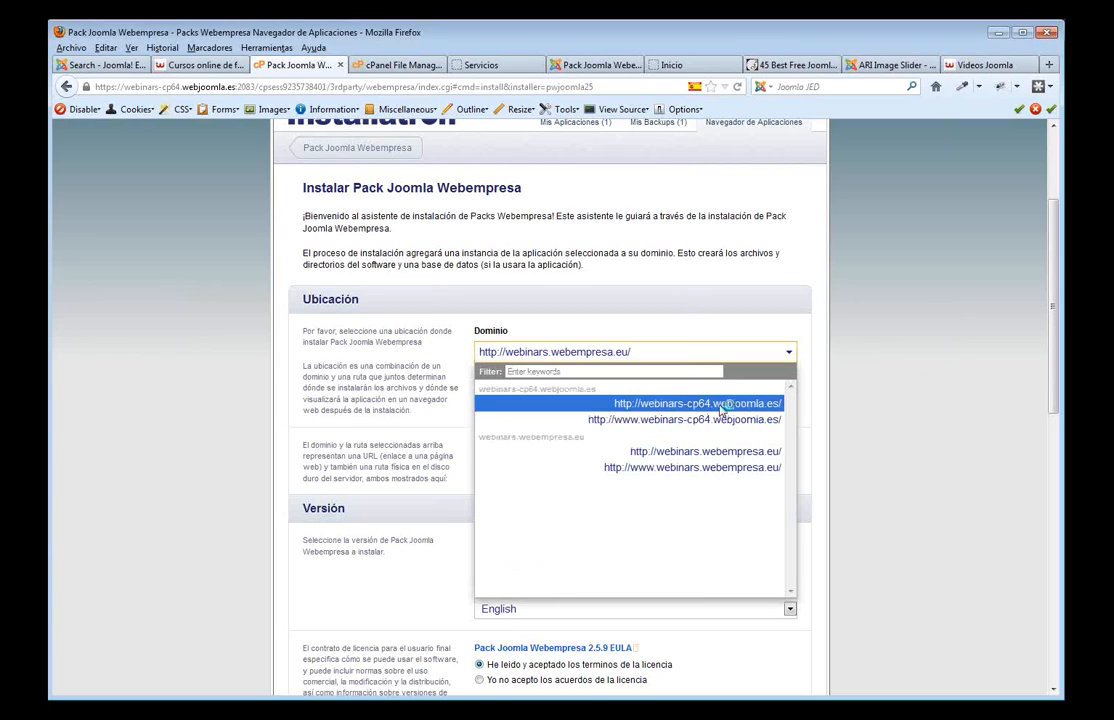
click(918, 354)
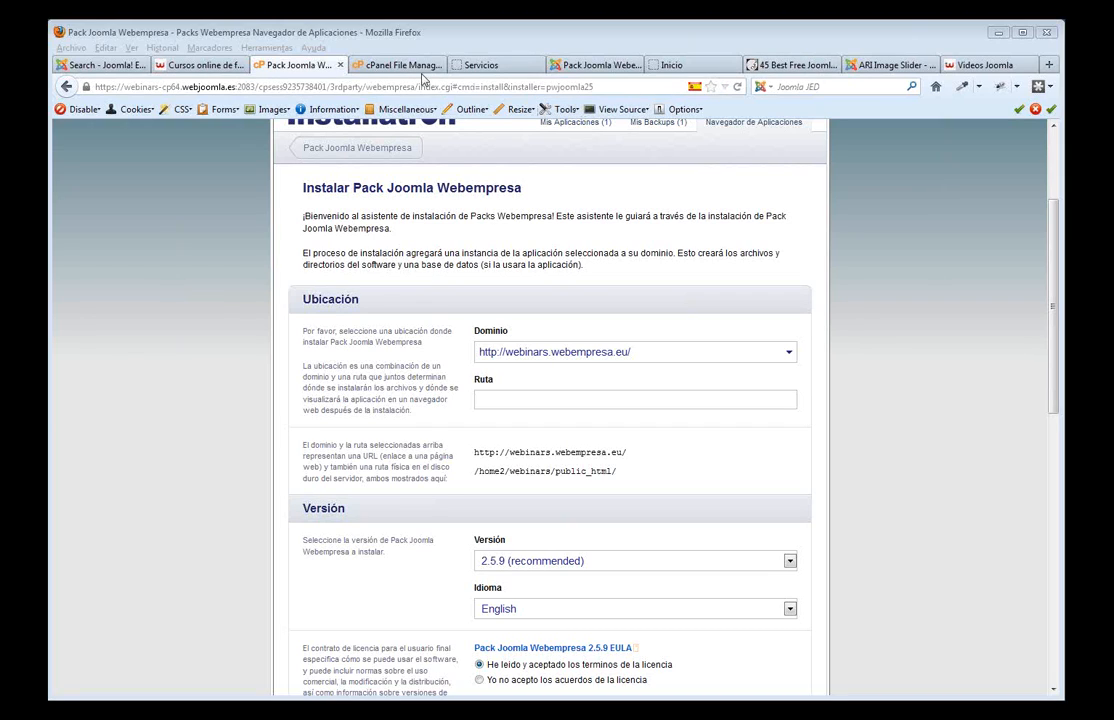
click(505, 70)
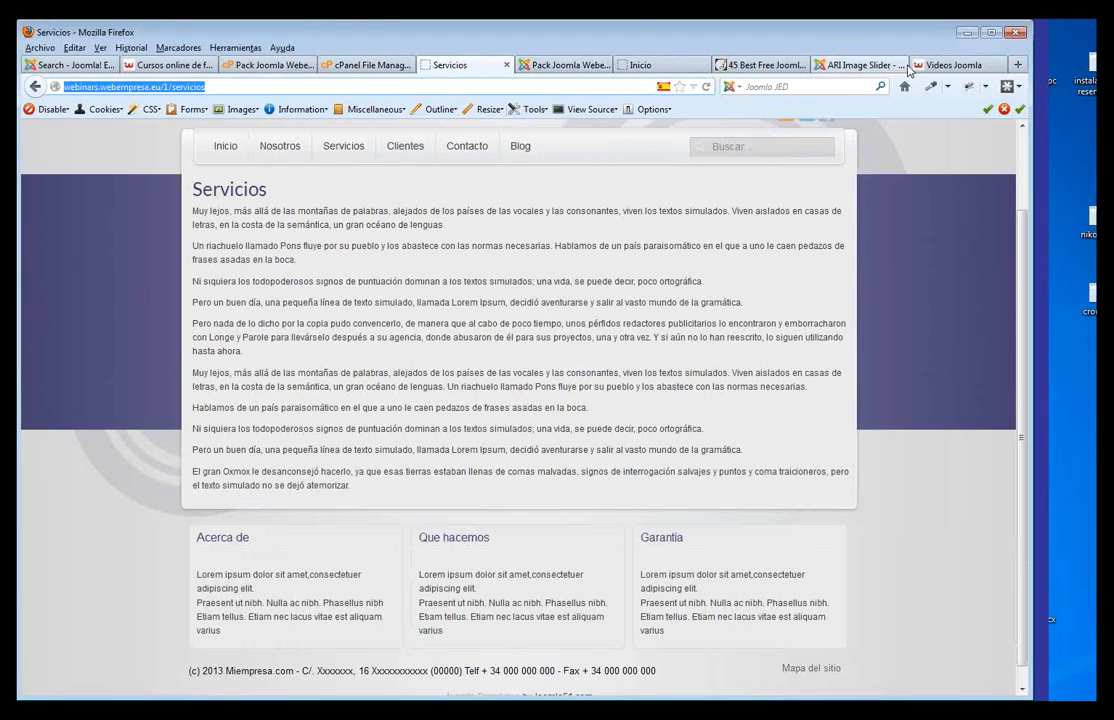
- Load youtube.com in the Videos tab and open the Daytona 300 crash video
click(960, 65)
click(203, 87)
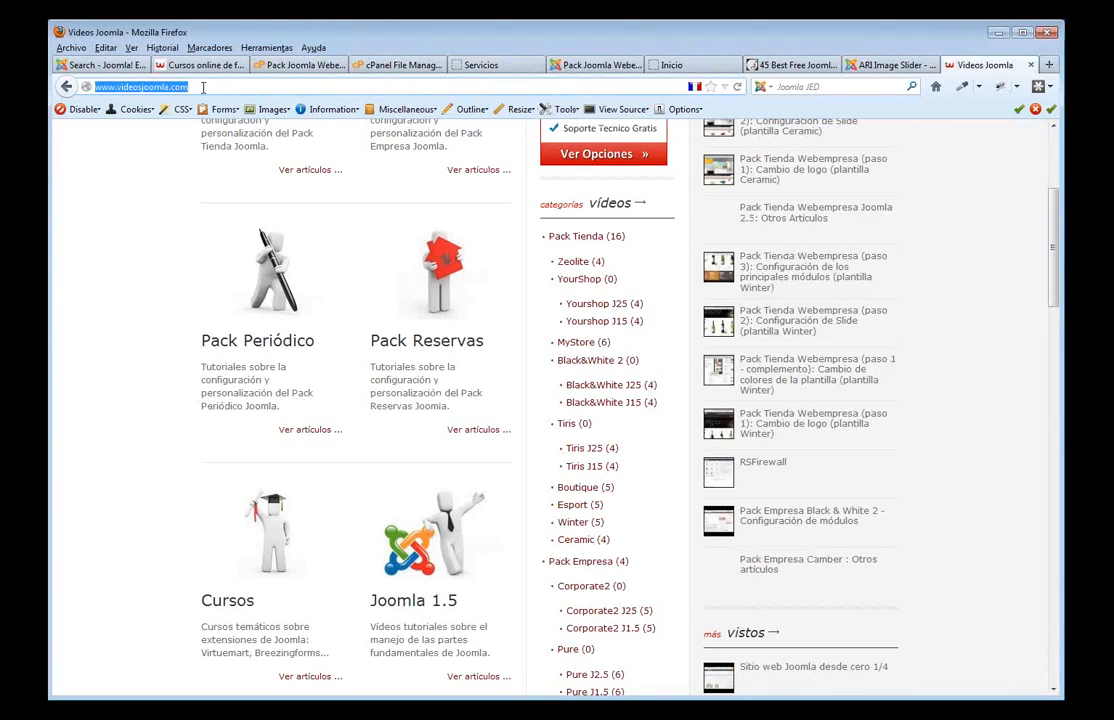
text(youtube.com/)
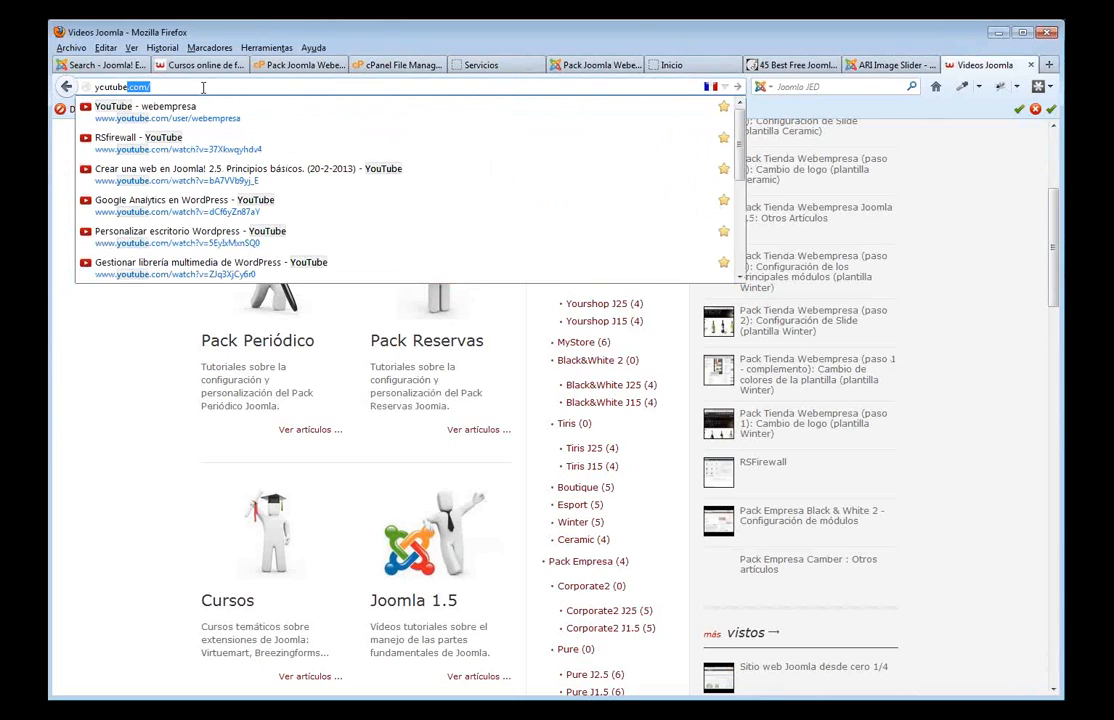
key(Return)
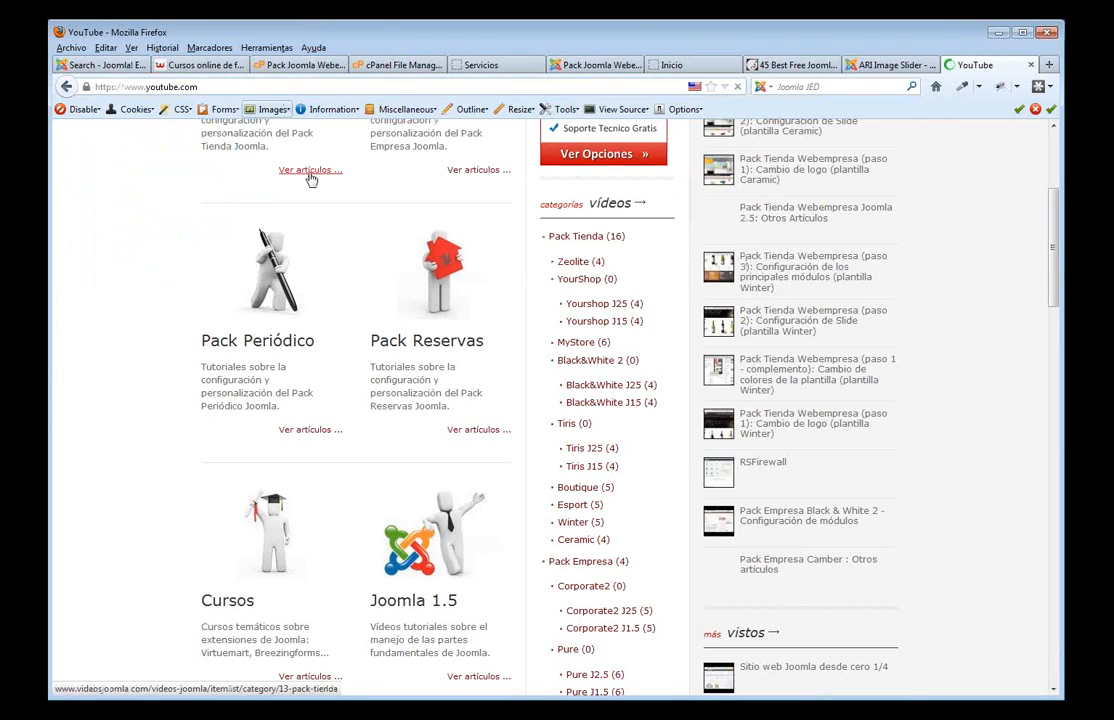
scroll(360, 328, down, 3)
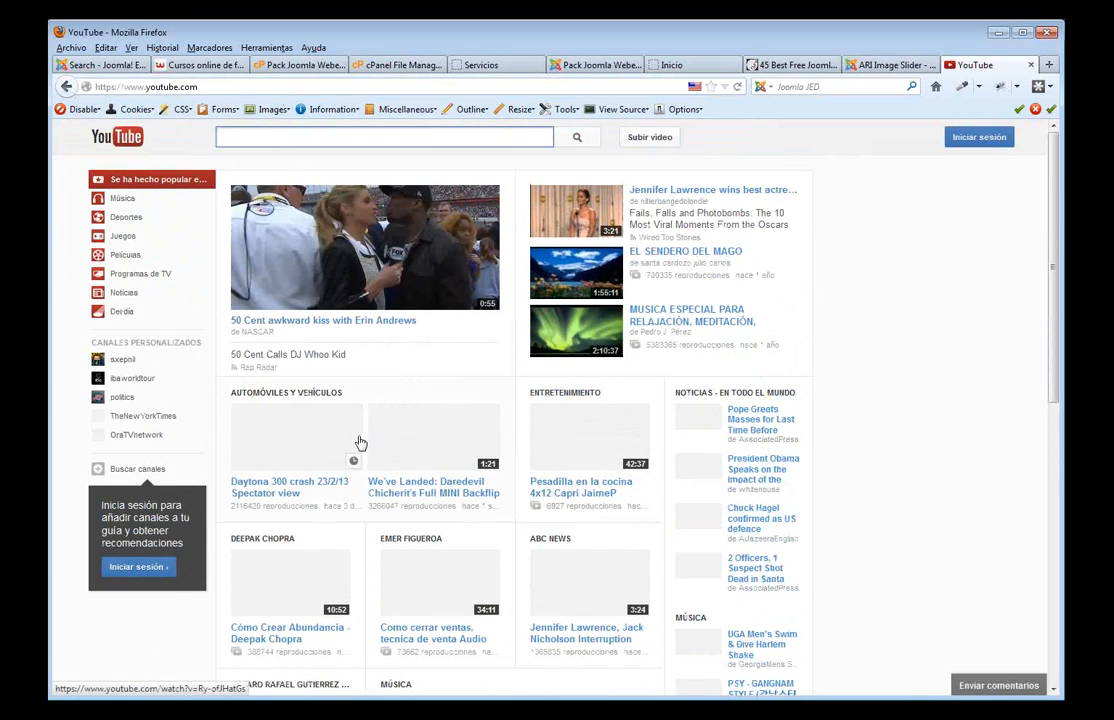
click(298, 437)
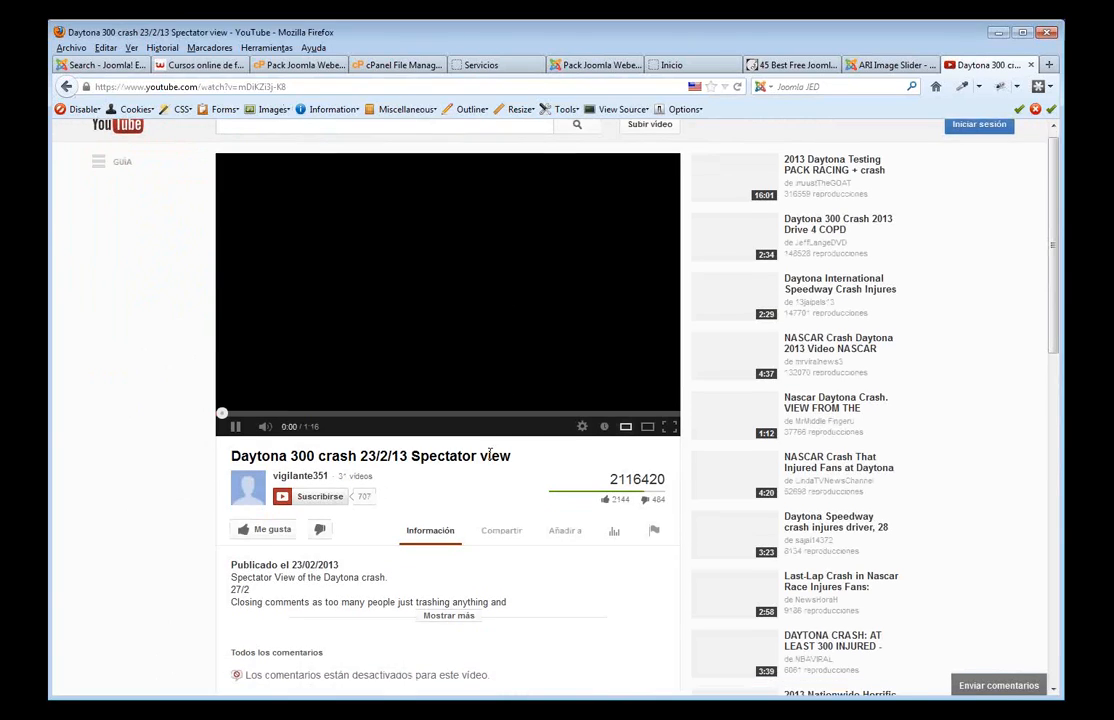
- Check the video's youtu.be share link and embed options, which show embedding disabled by request
scroll(490, 454, down, 1)
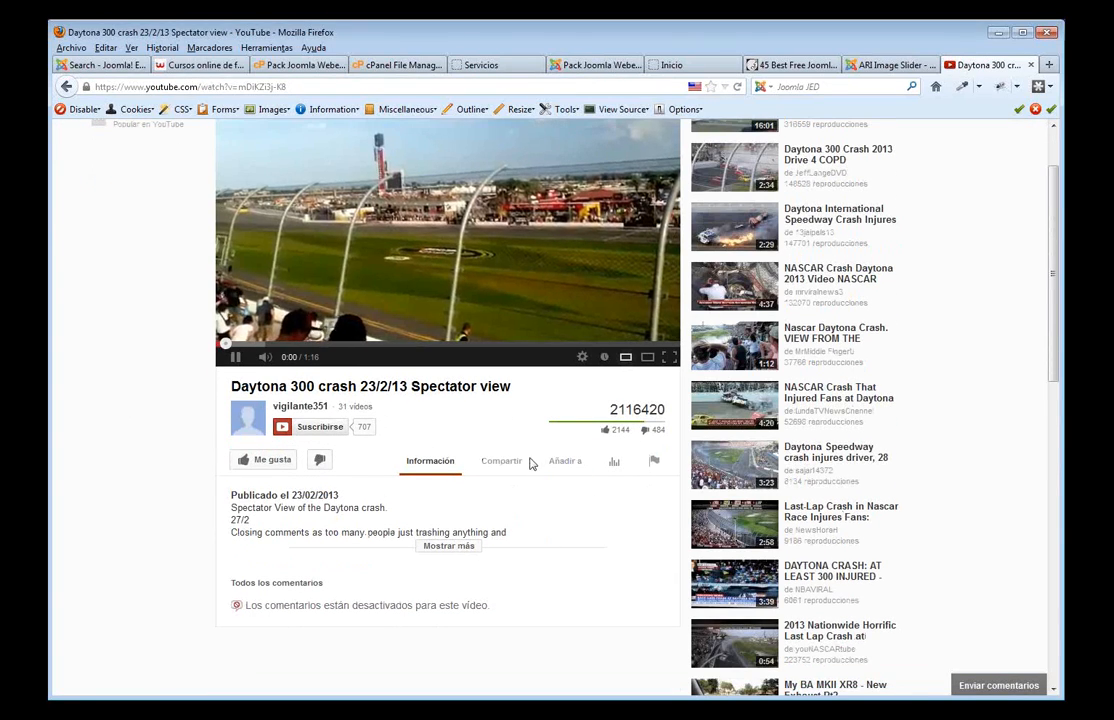
click(514, 463)
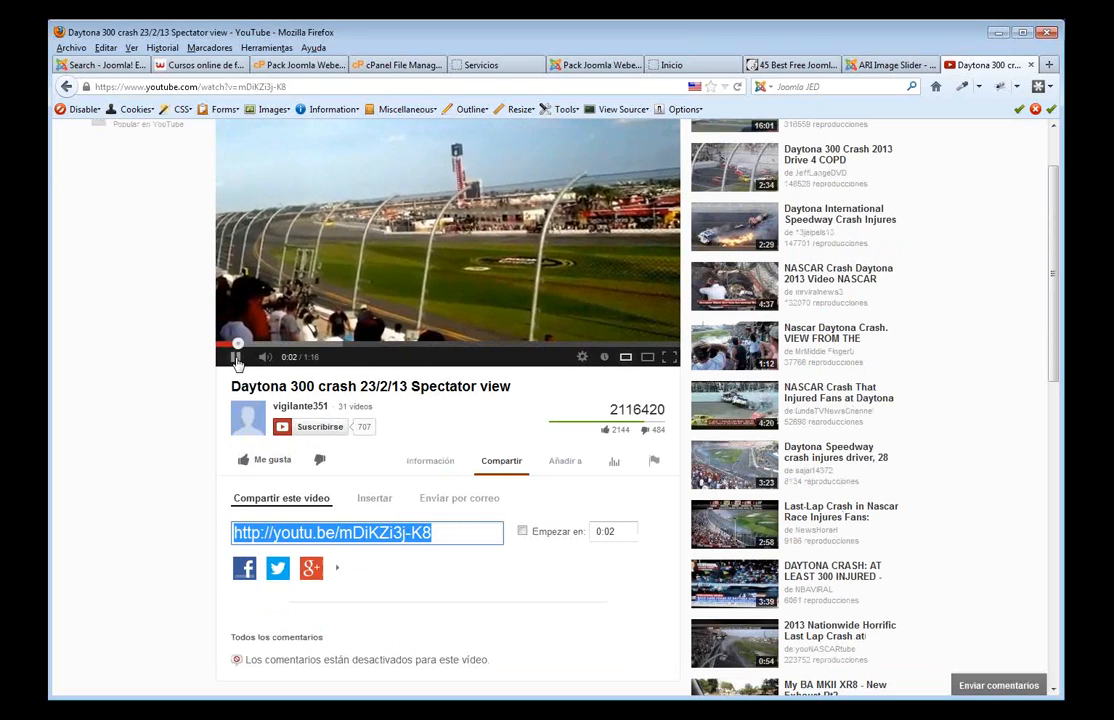
click(237, 358)
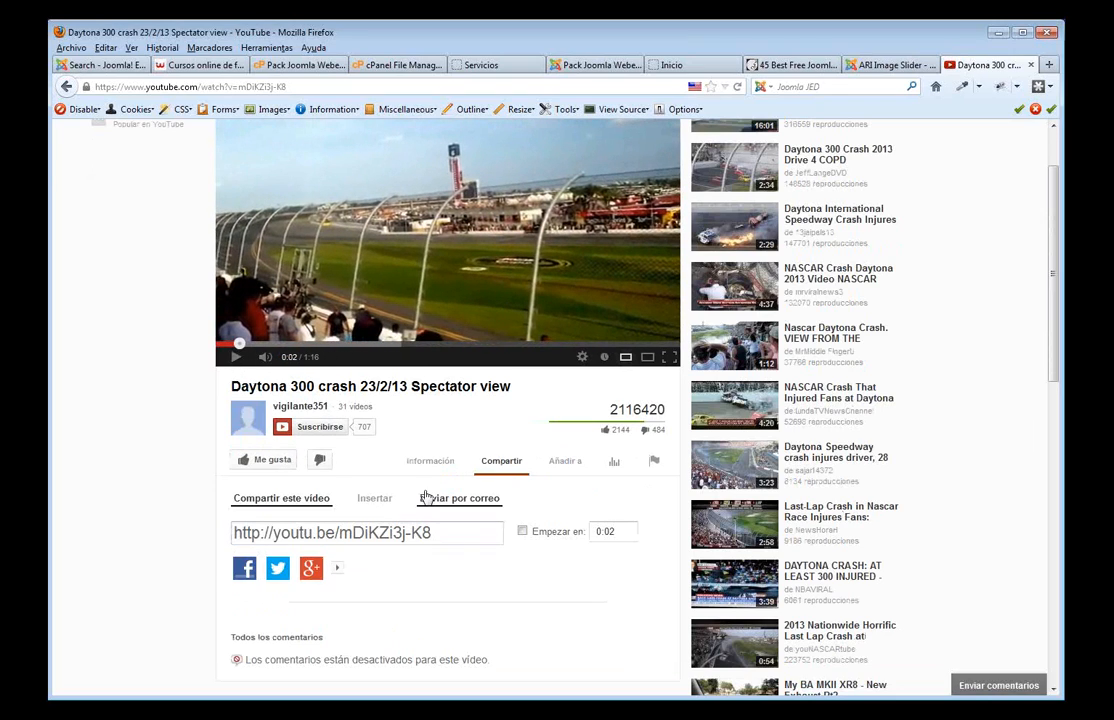
scroll(527, 499, down, 3)
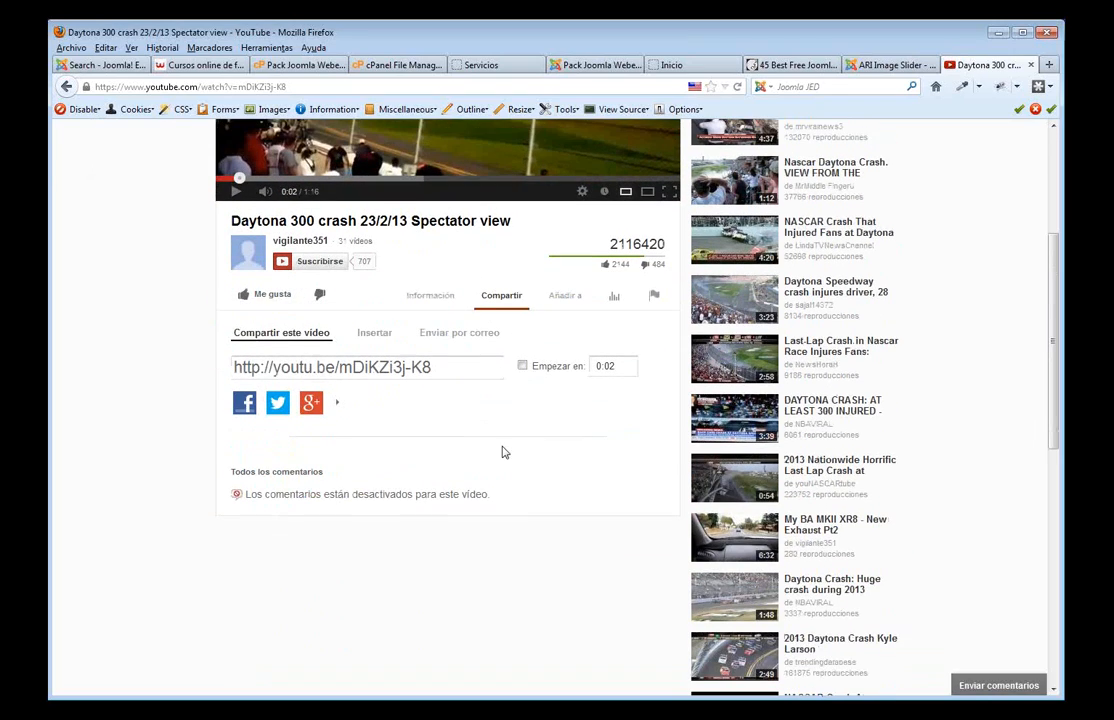
click(439, 373)
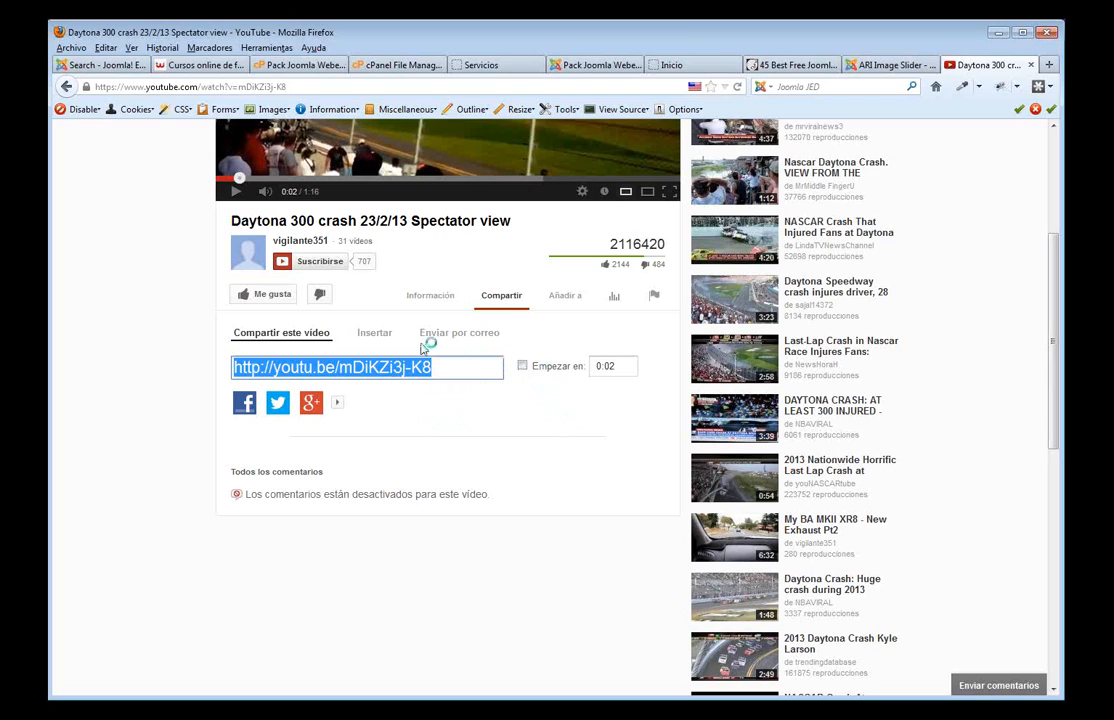
click(376, 337)
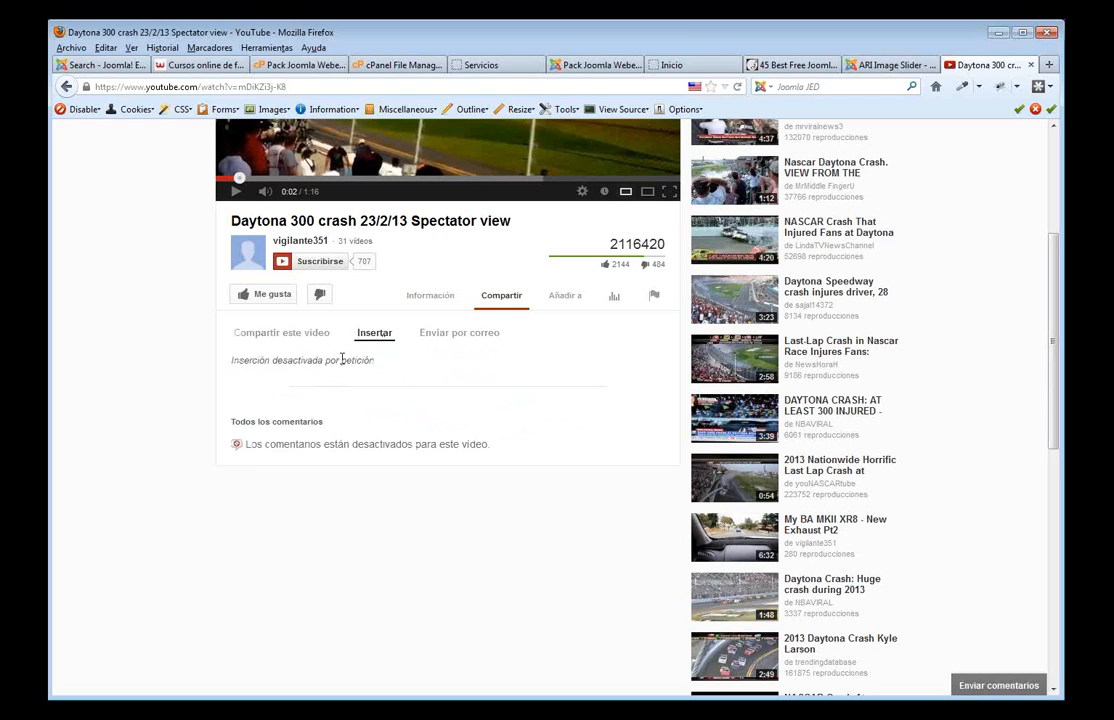
drag(381, 373, 228, 362)
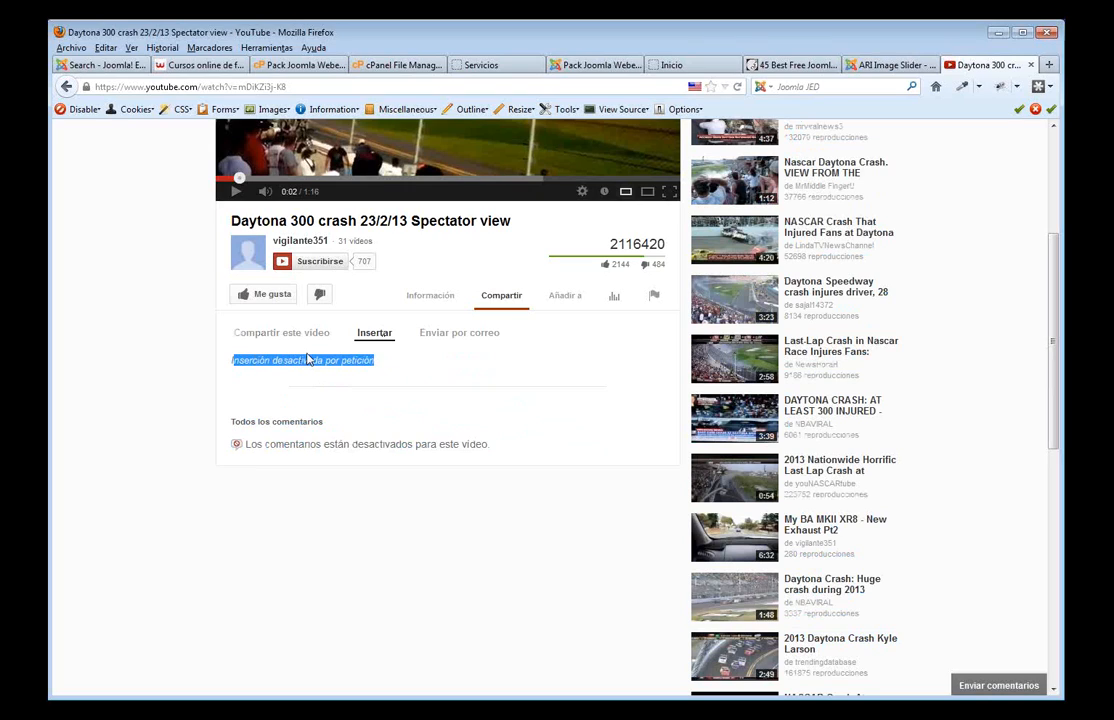
click(425, 66)
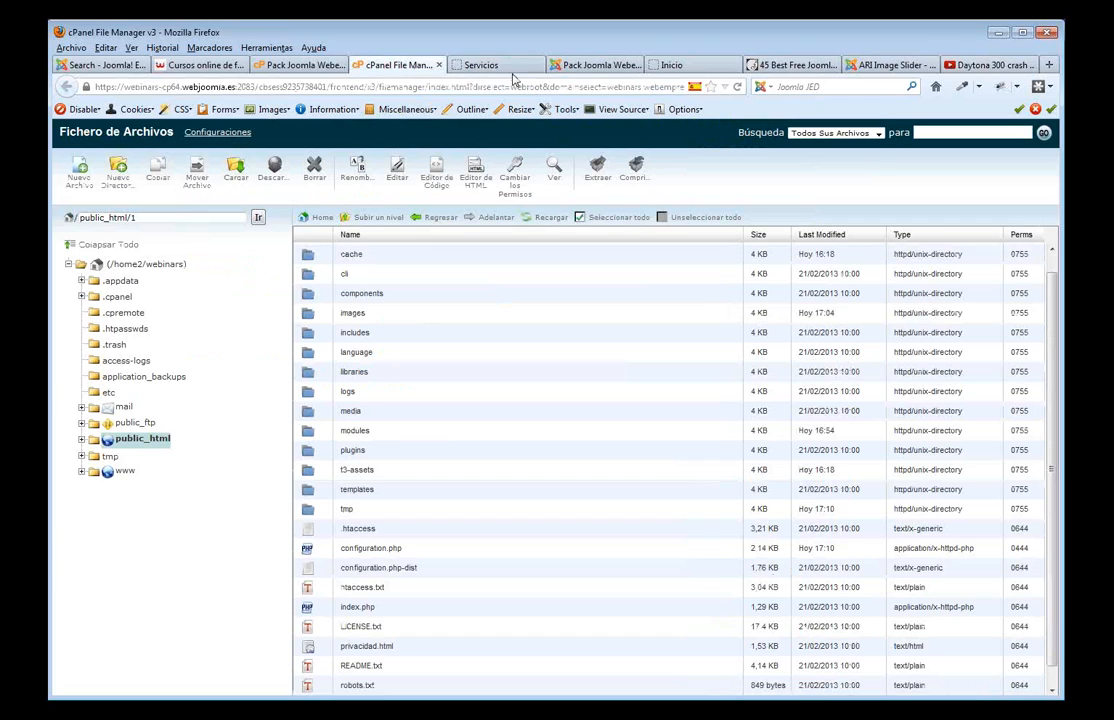
- Open the Nosotros article for editing from the Article Manager
click(470, 68)
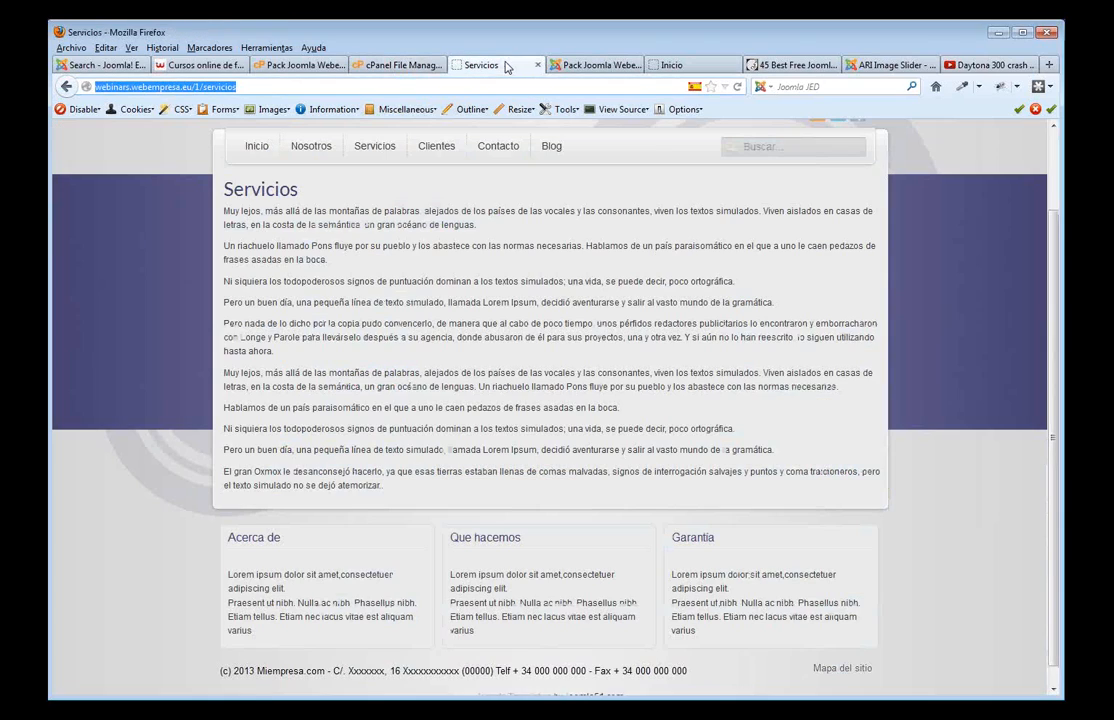
click(590, 66)
mouse_move(227, 176)
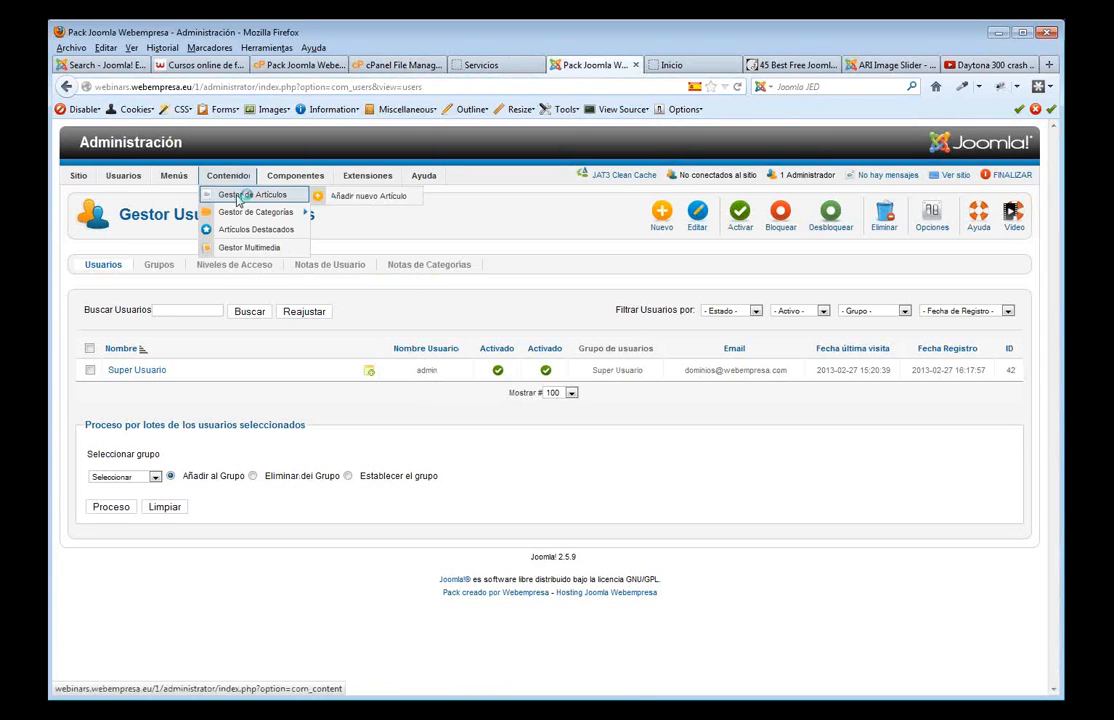
click(260, 264)
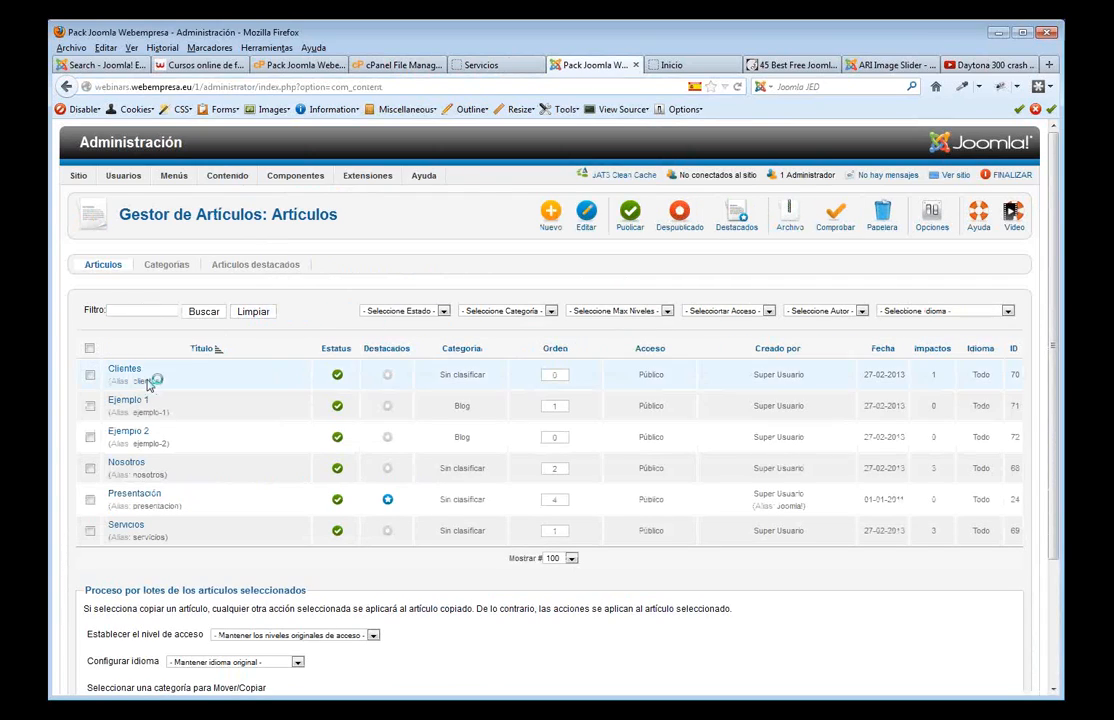
click(150, 462)
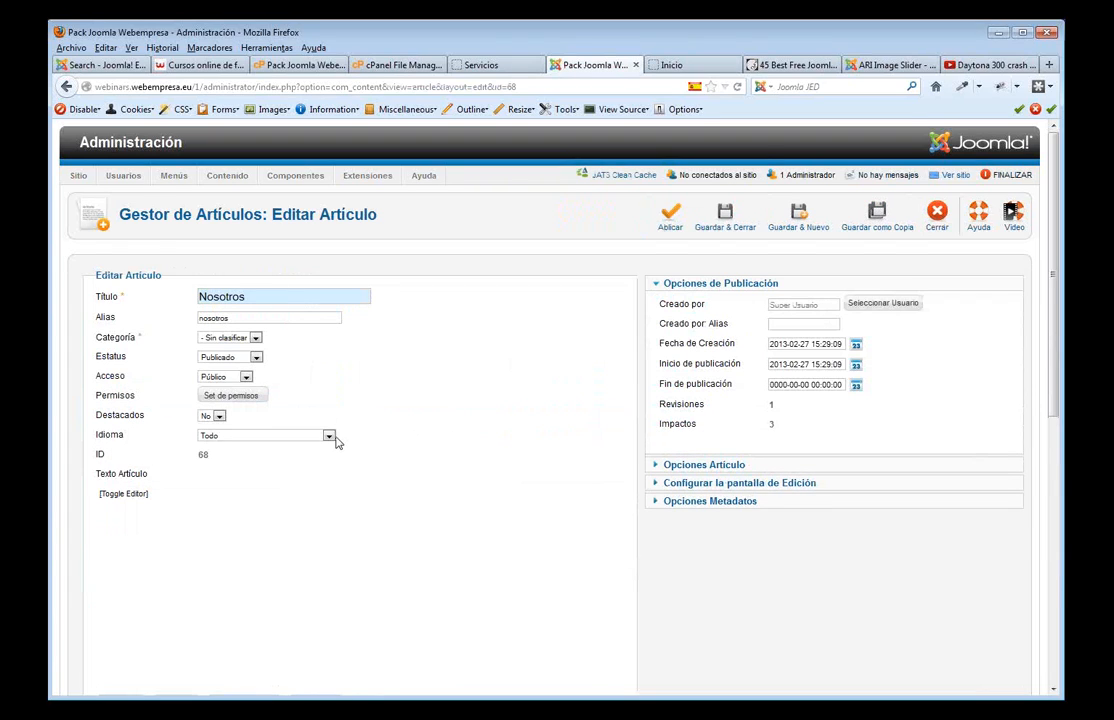
- Add a paragraph of dots after 'ortográfica.' and select it in the HTML source view
scroll(338, 443, down, 1)
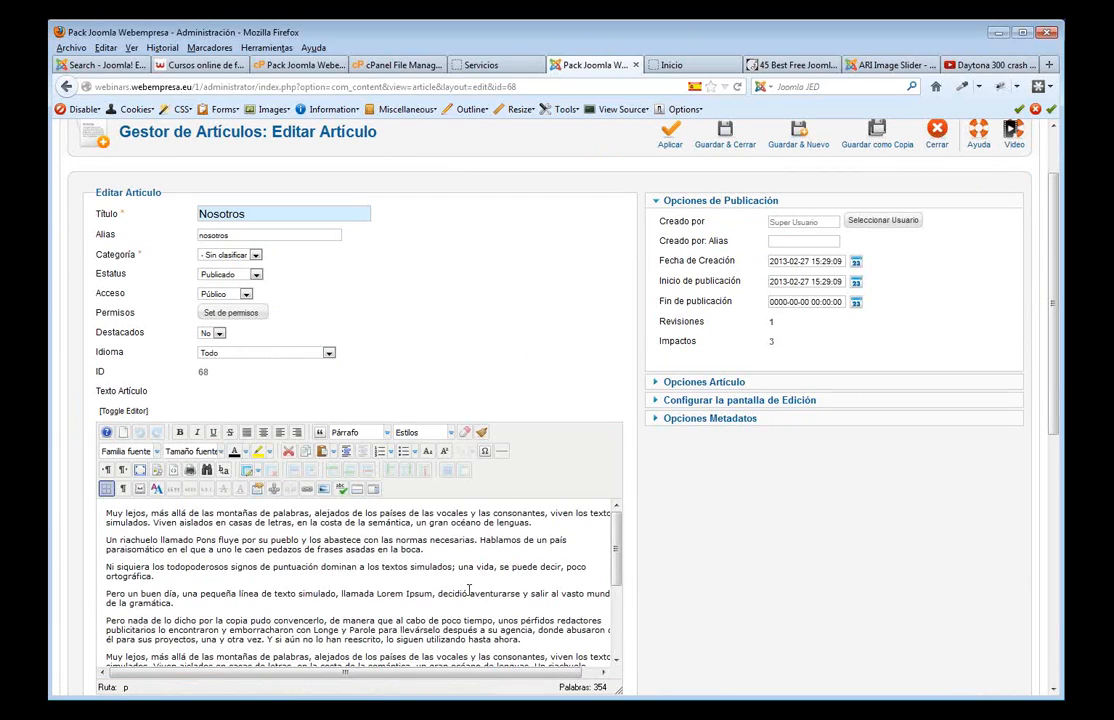
key(Return)
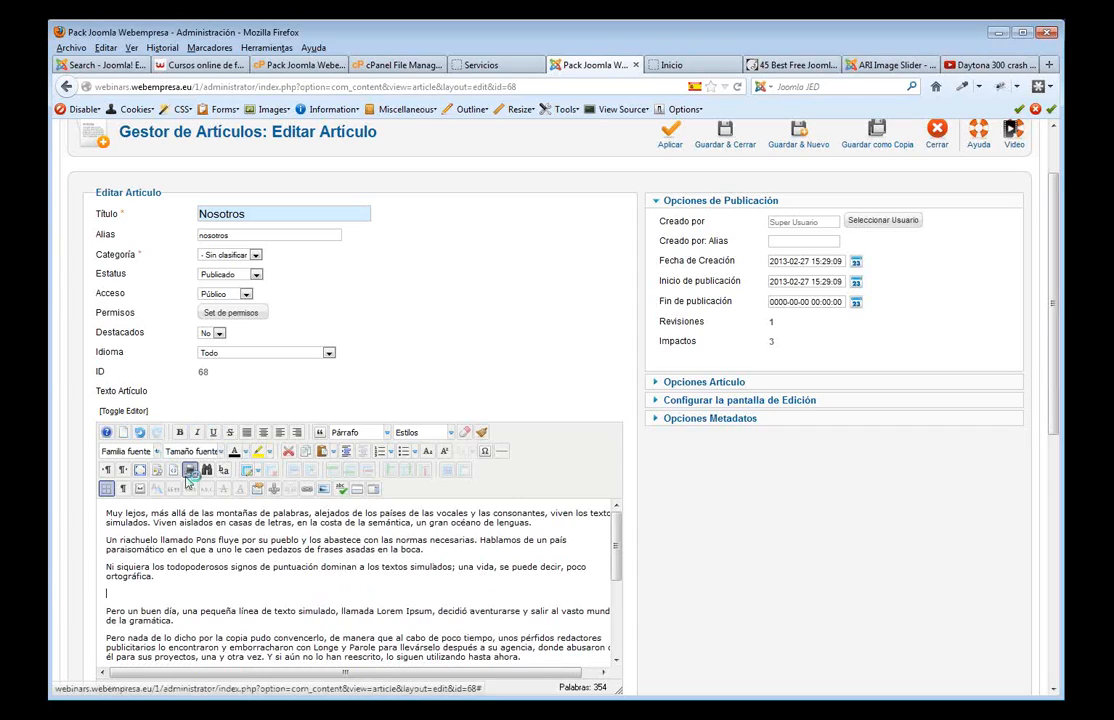
text(..............................................)
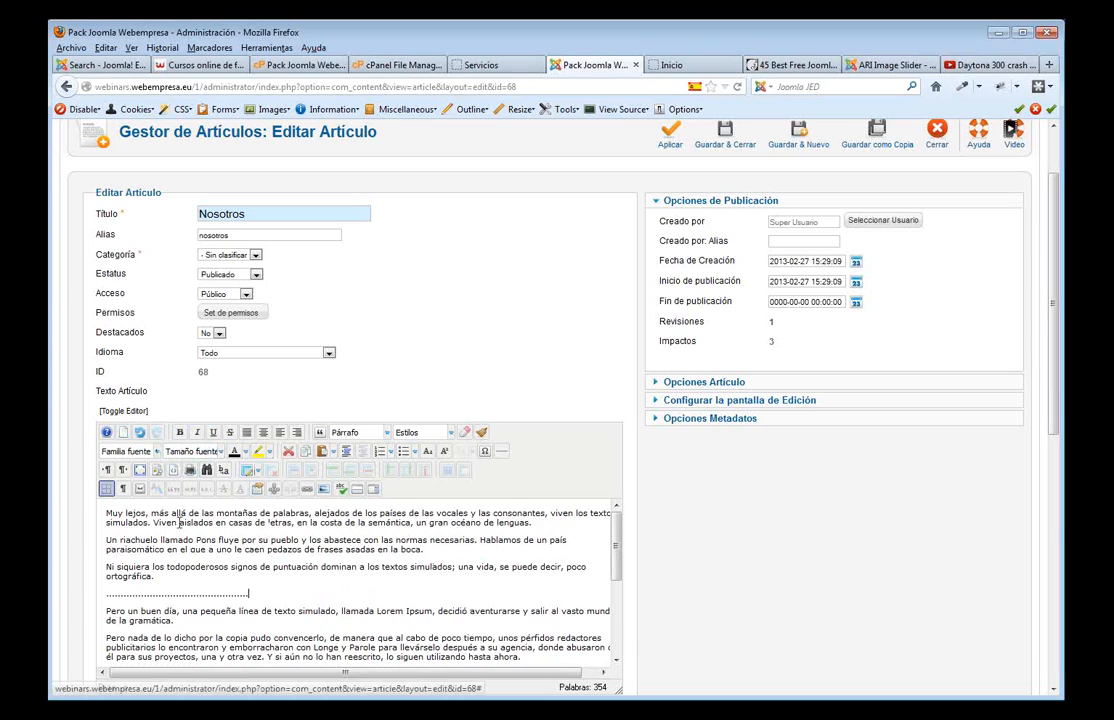
click(136, 412)
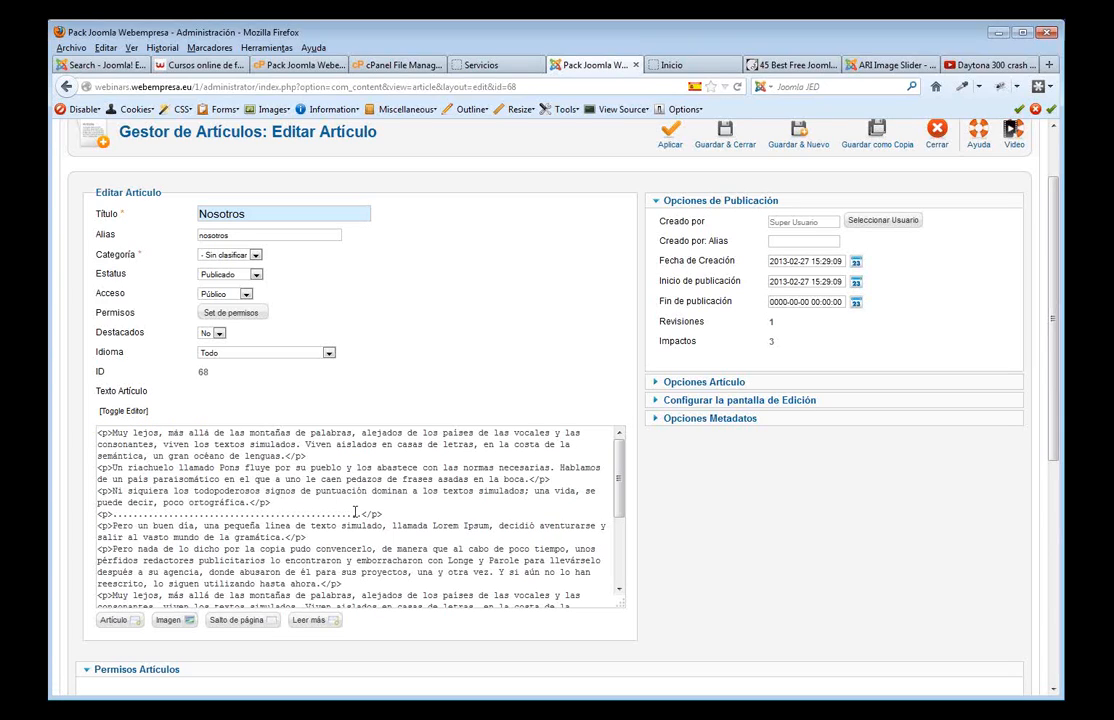
drag(362, 513, 106, 515)
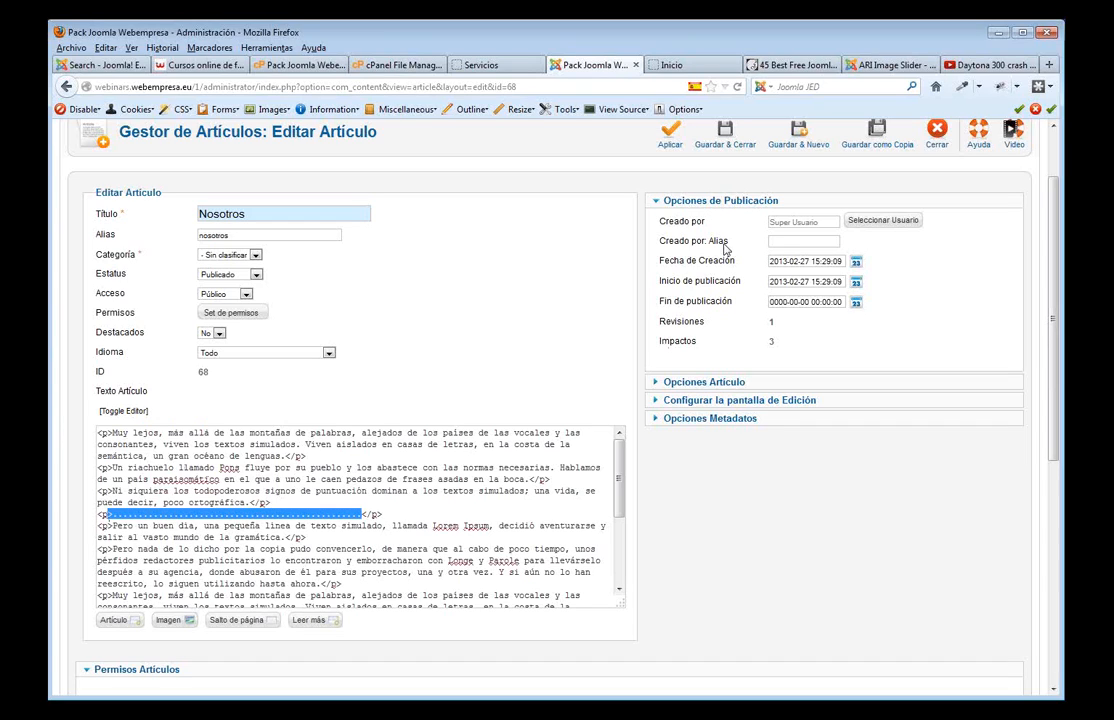
scroll(803, 322, up, 2)
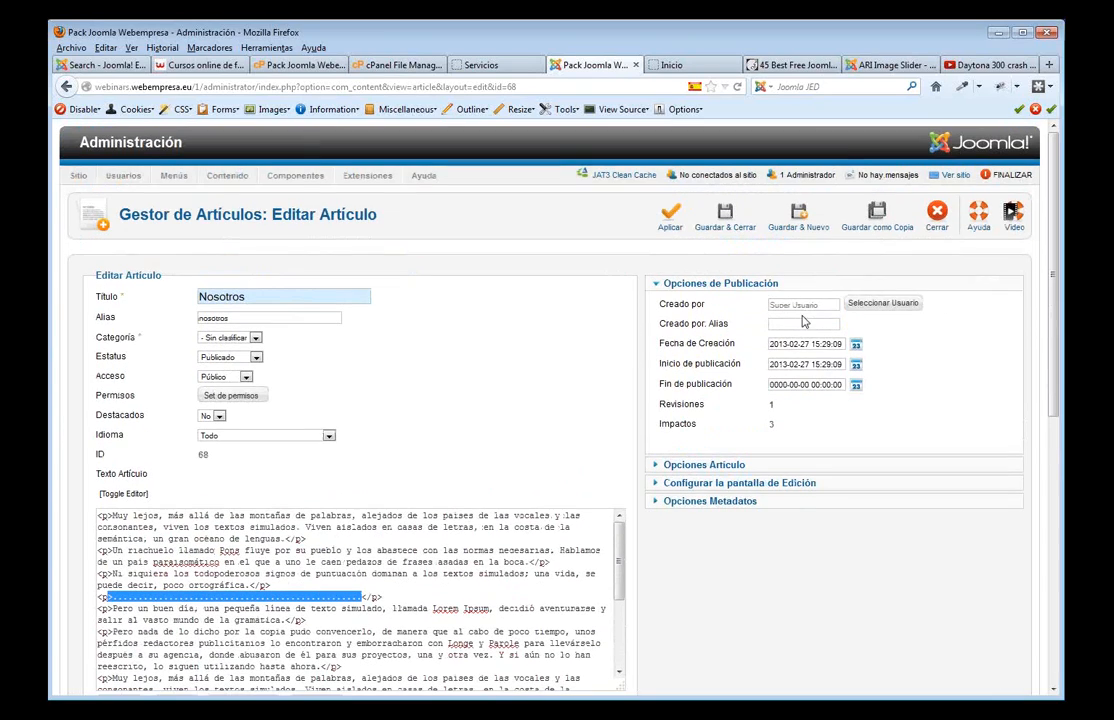
- Close the Nosotros article and browse the Plug-in Manager list, including Editor - JCE and BreezingForms
click(937, 214)
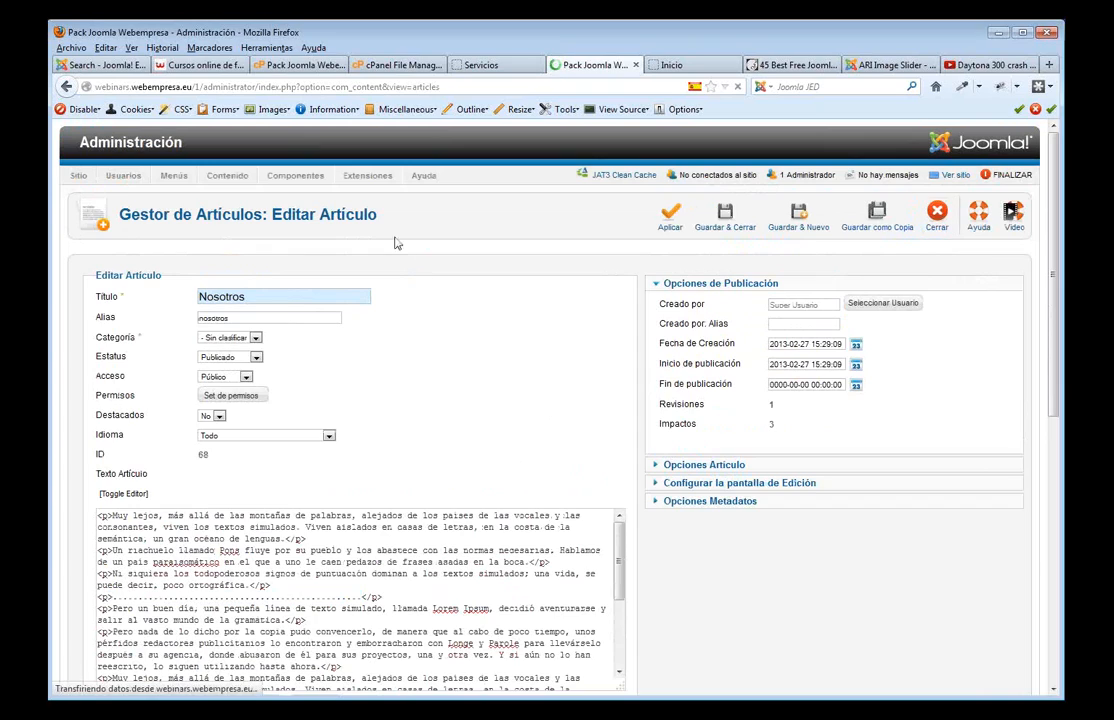
mouse_move(364, 210)
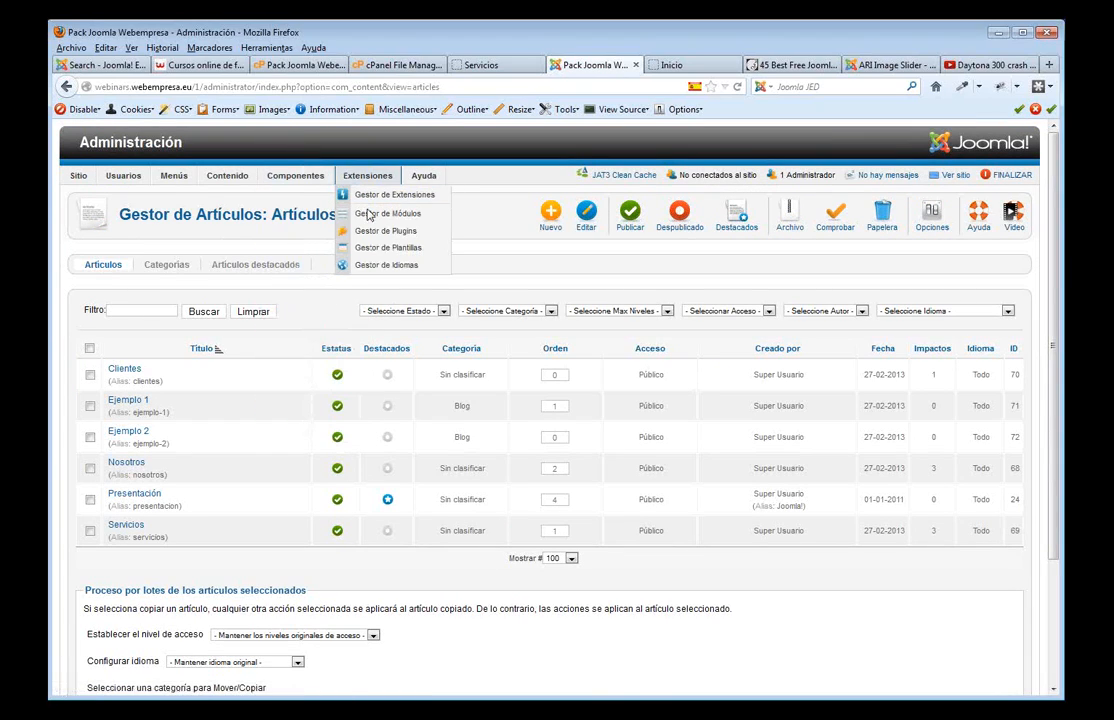
click(382, 231)
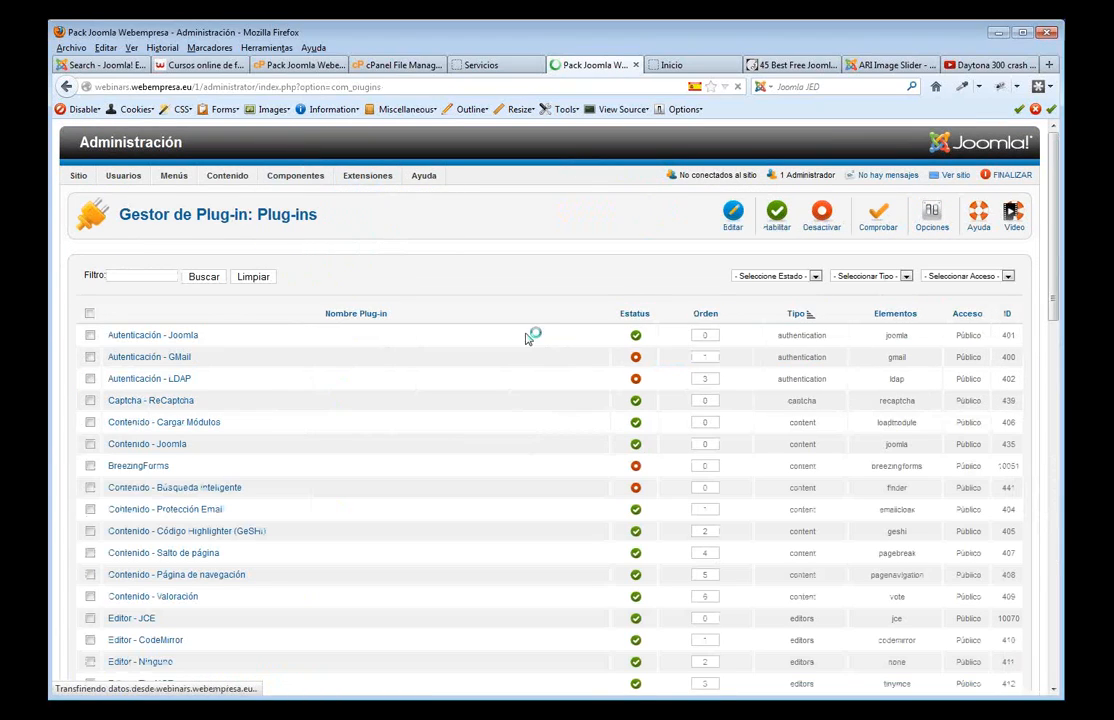
scroll(338, 428, down, 6)
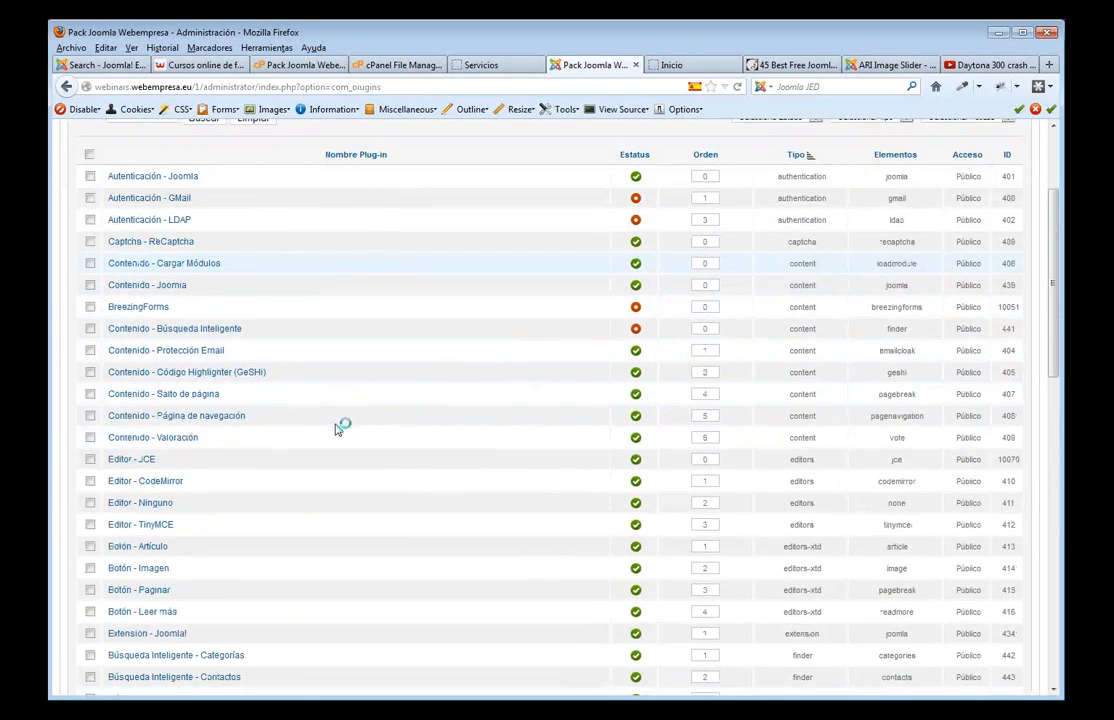
scroll(350, 427, up, 6)
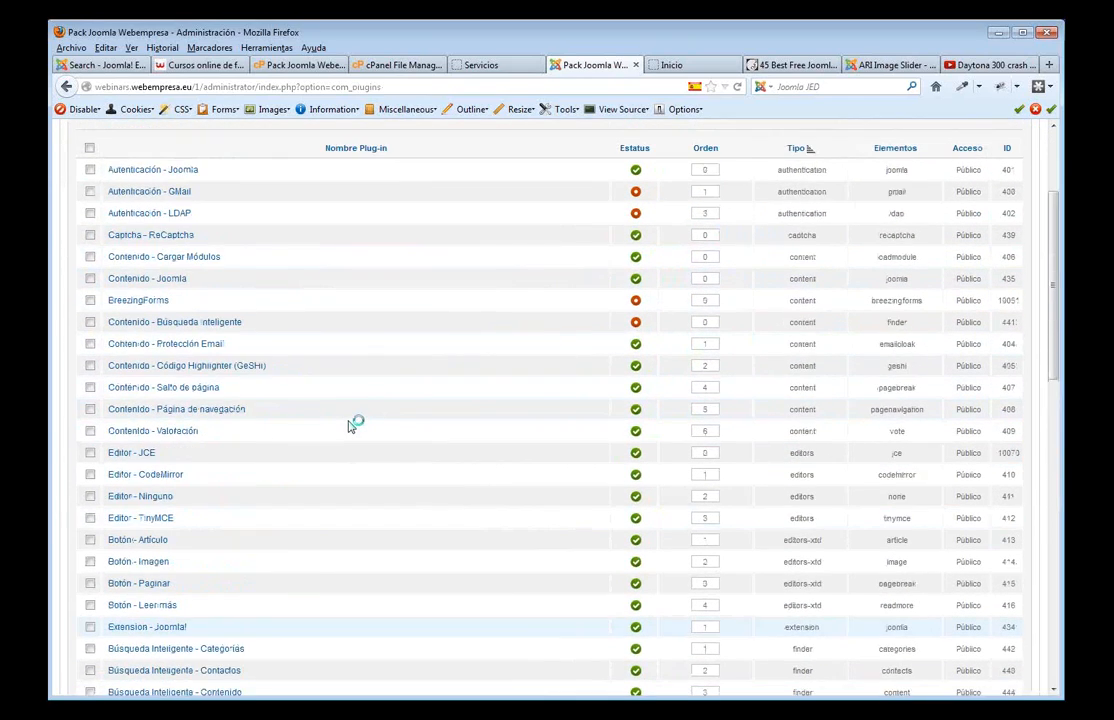
scroll(350, 427, down, 6)
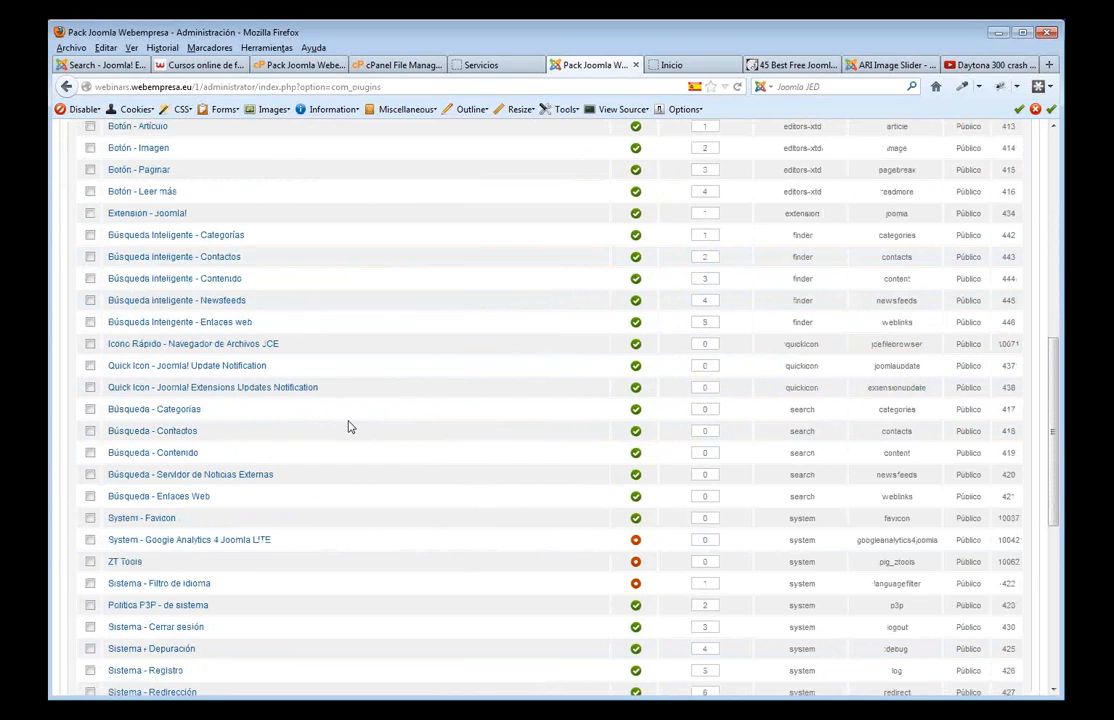
scroll(355, 422, up, 5)
scroll(491, 398, up, 2)
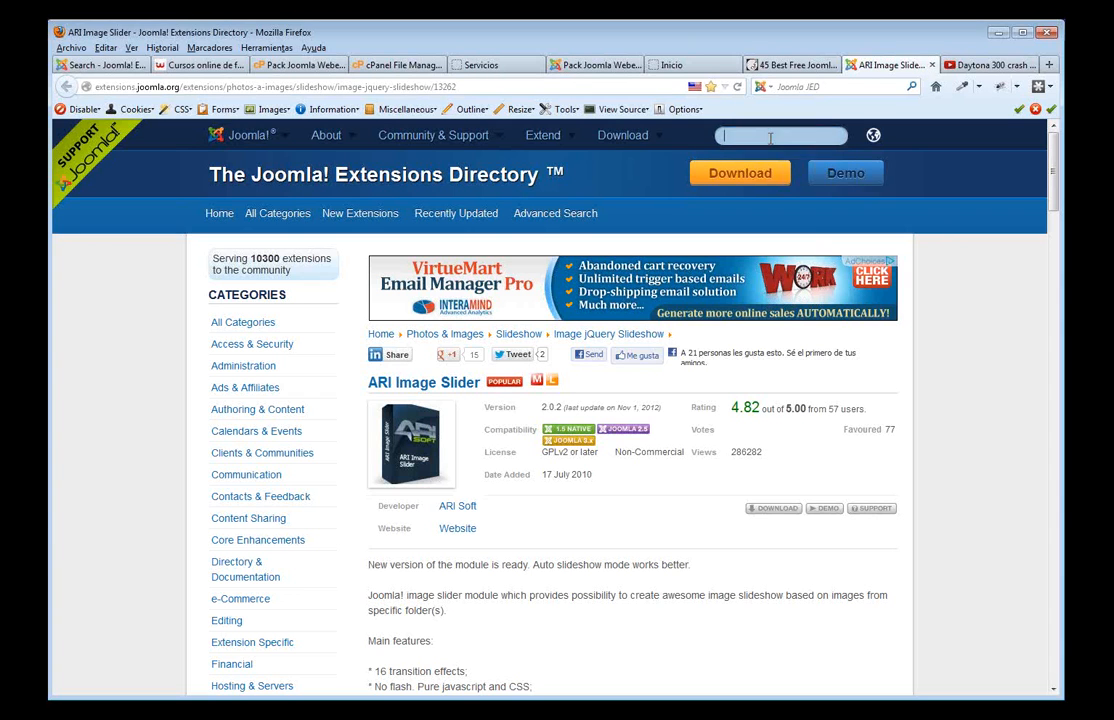
- Search the Joomla Extensions Directory for 'videos' and scroll through the results
click(770, 136)
text(videos)
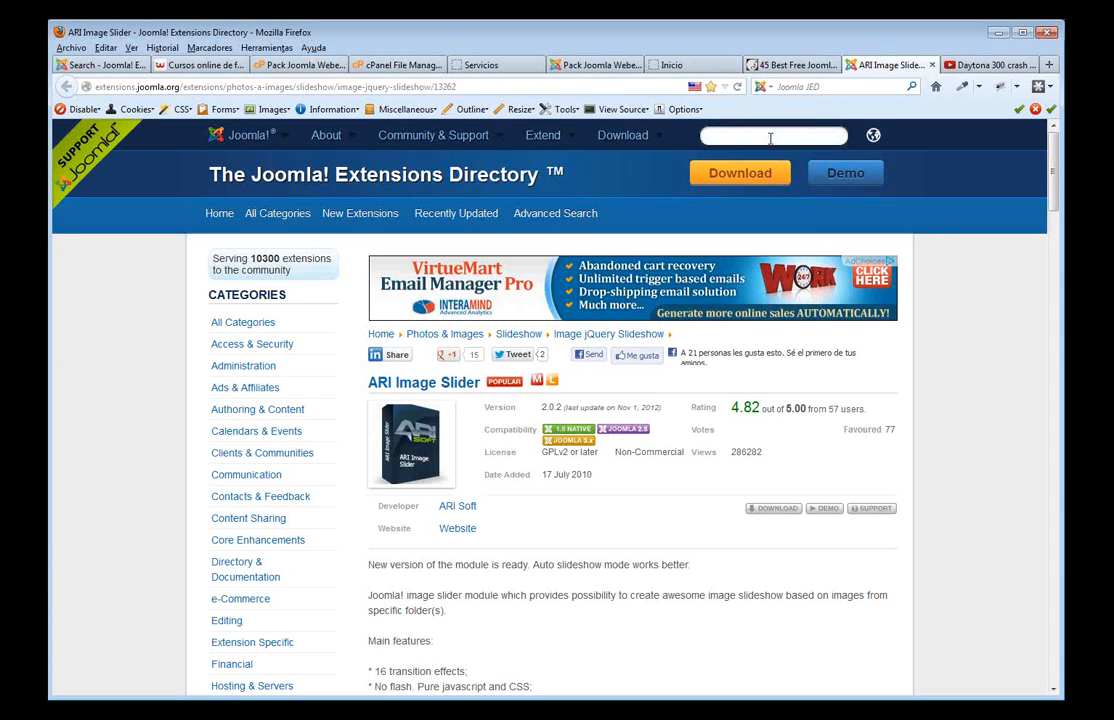
key(Return)
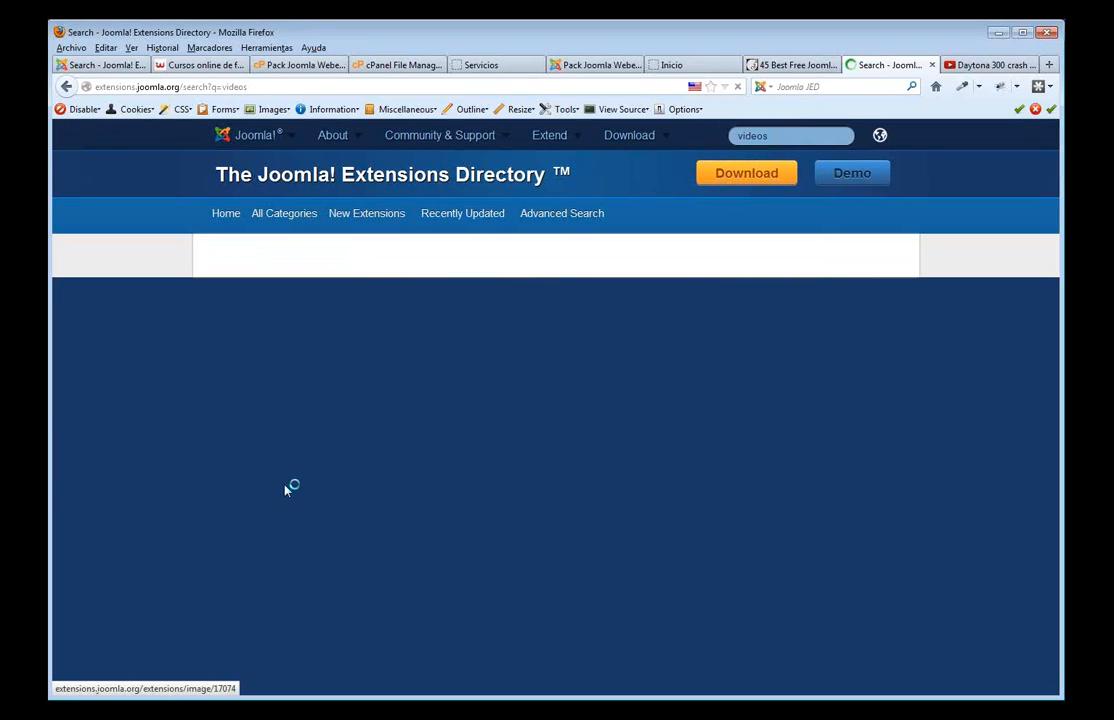
scroll(540, 495, down, 8)
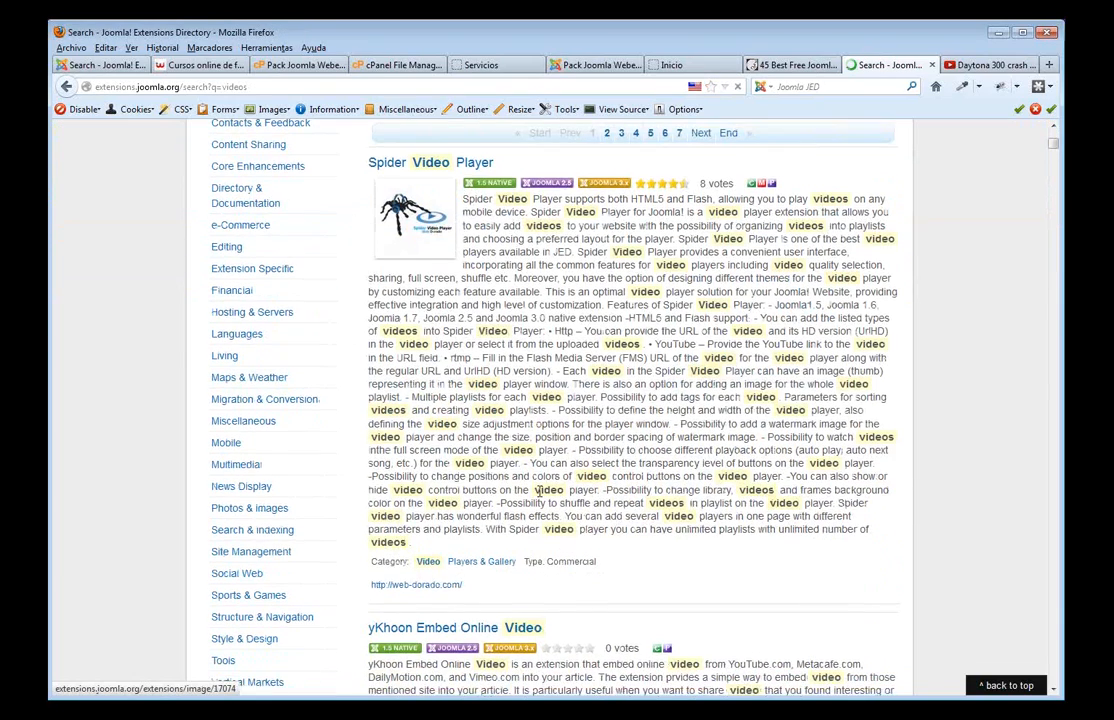
scroll(540, 495, down, 10)
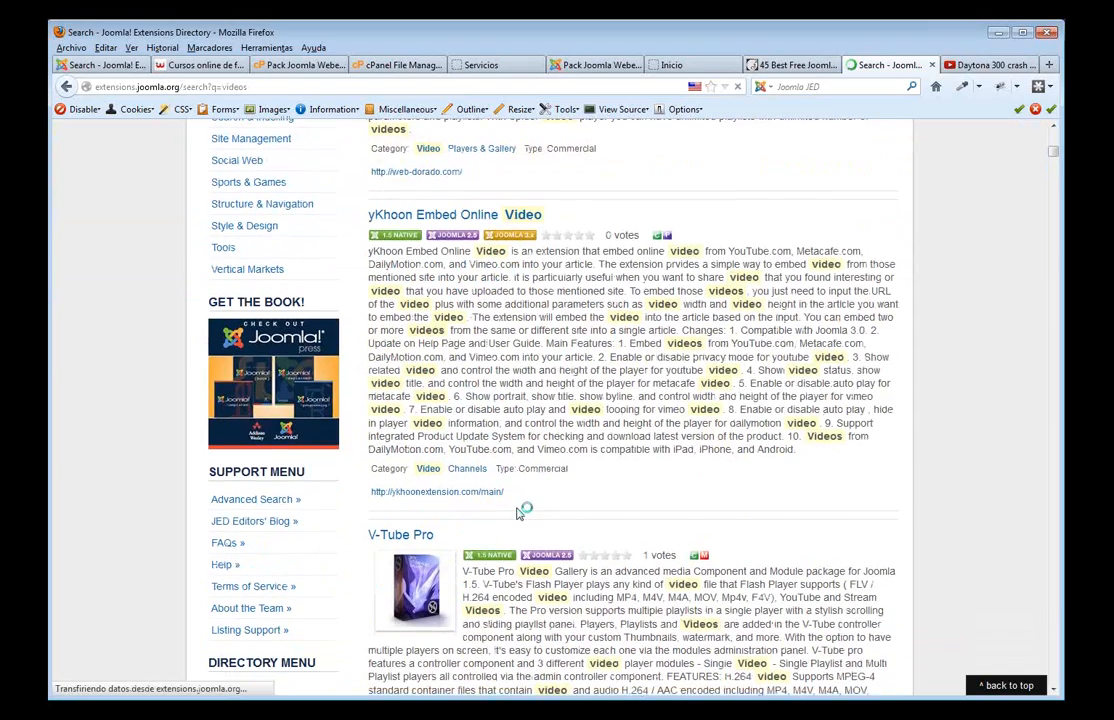
scroll(512, 511, down, 6)
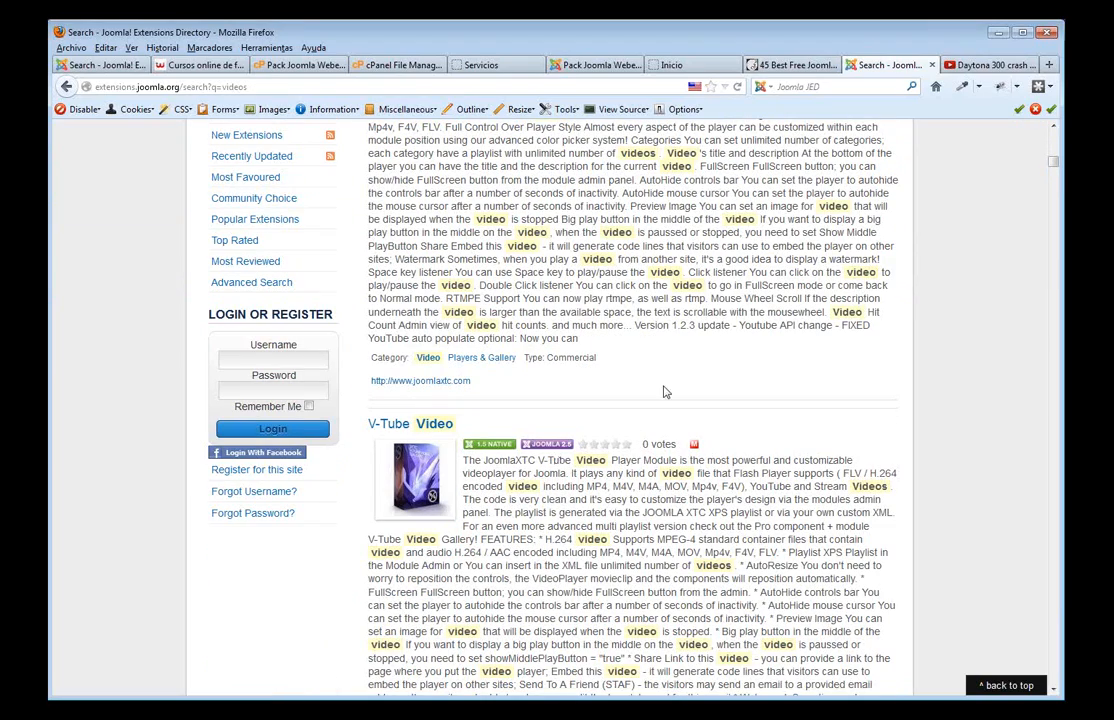
scroll(660, 380, up, 2)
scroll(770, 286, up, 20)
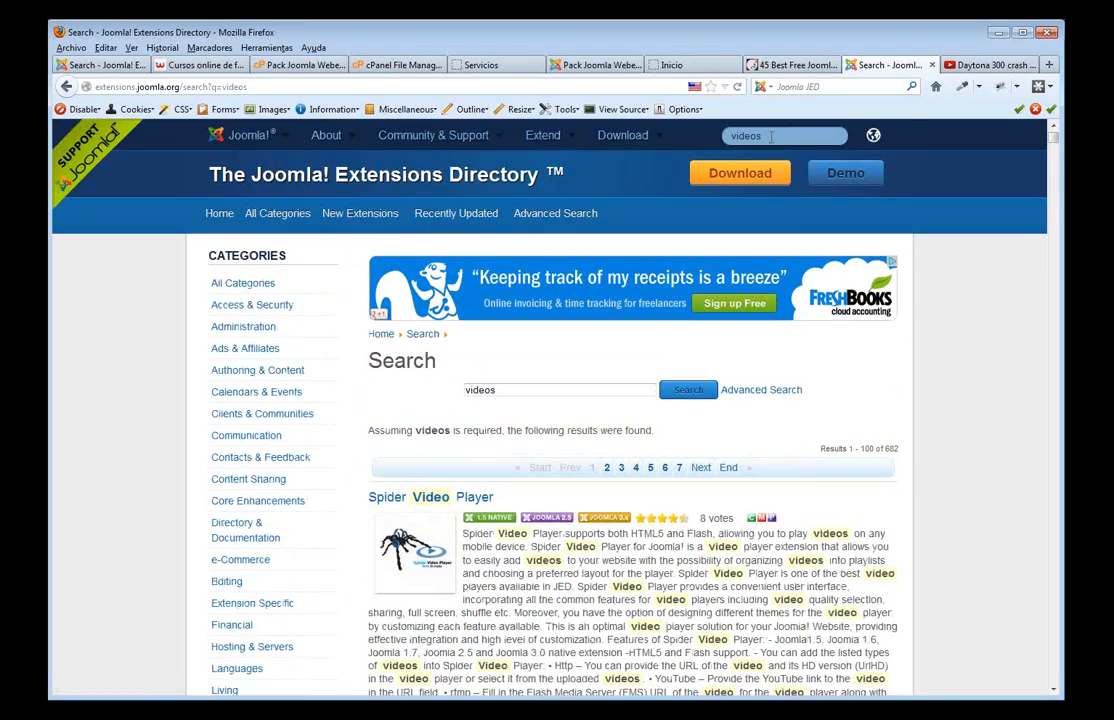
- Search for 'allvideosmedia', then trim the term to 'allvideos' and rerun the search
click(770, 137)
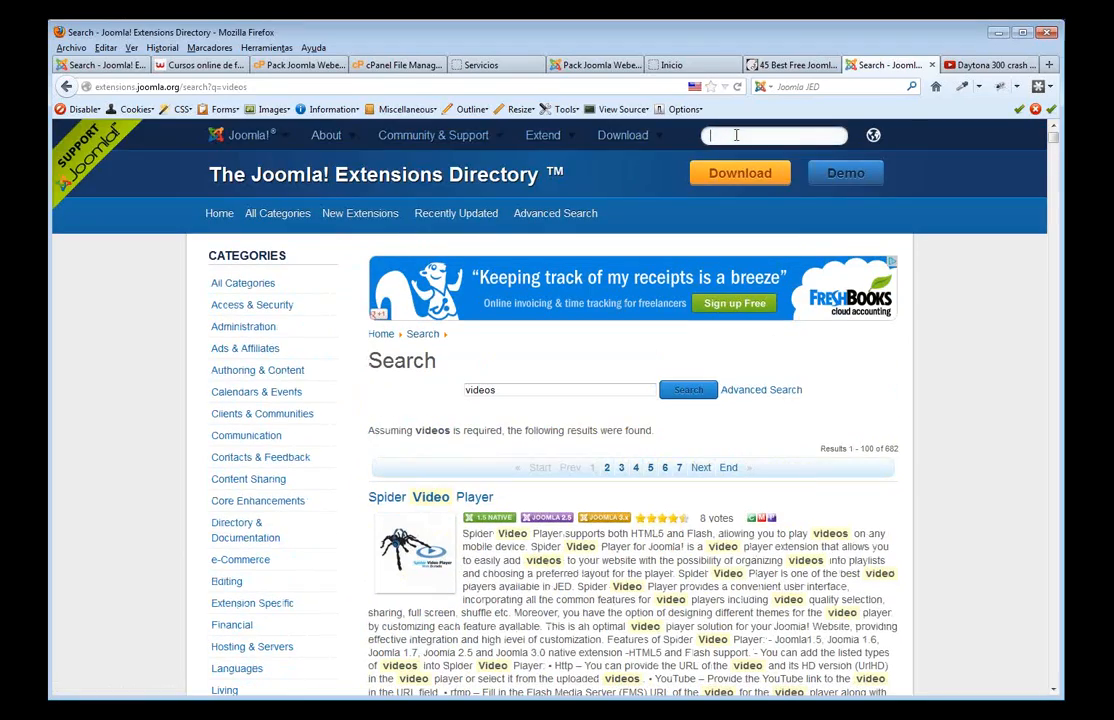
text(allvideosmedia)
key(Return)
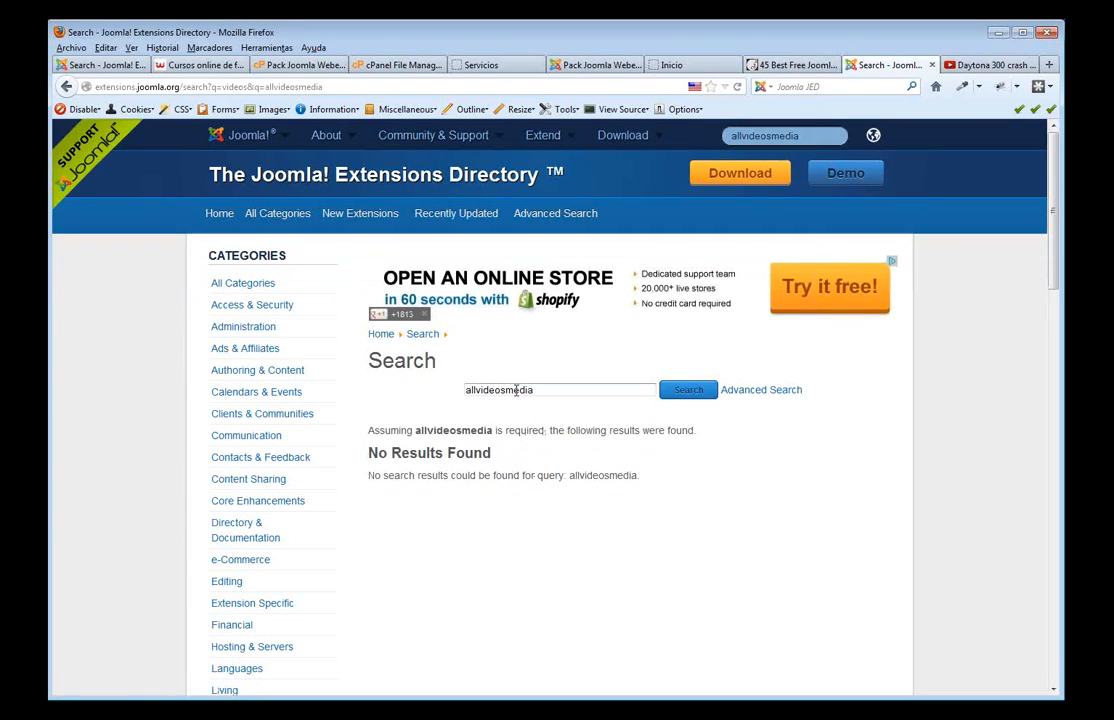
drag(507, 390, 557, 403)
key(BackSpace)
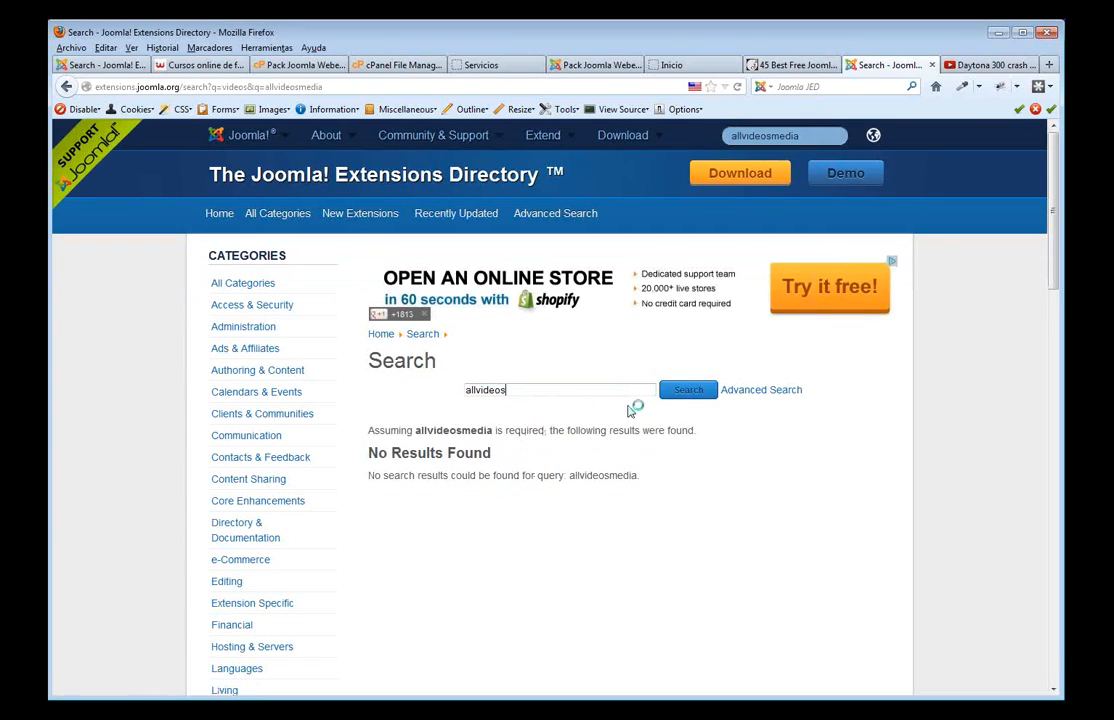
click(689, 397)
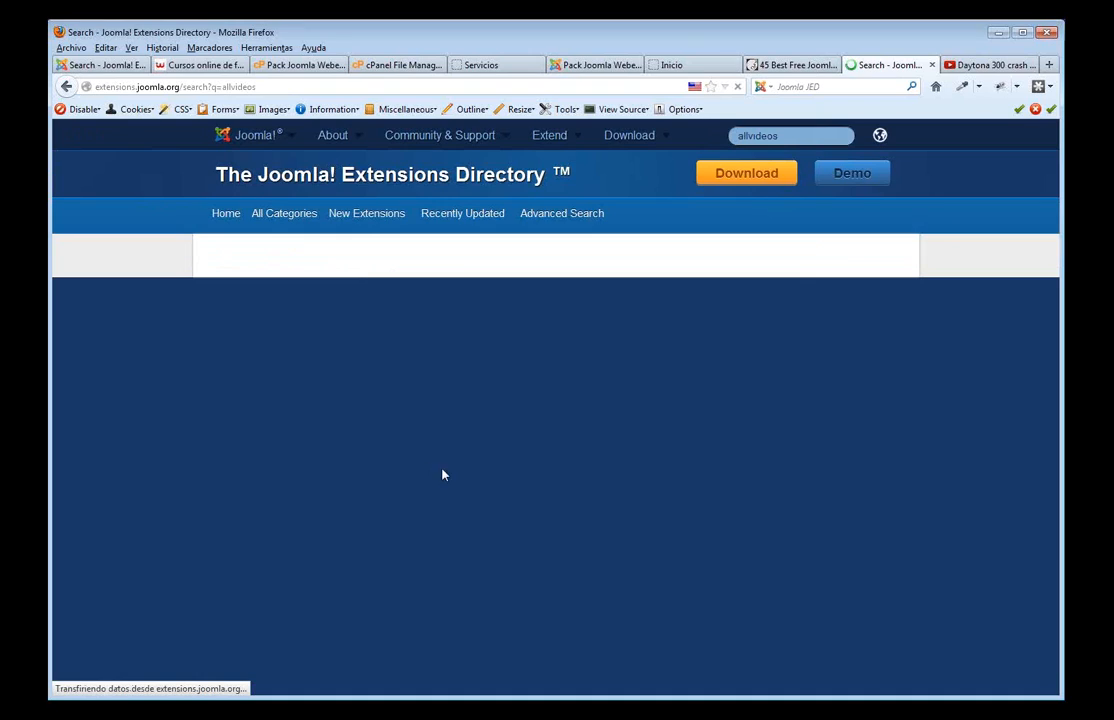
scroll(453, 472, down, 4)
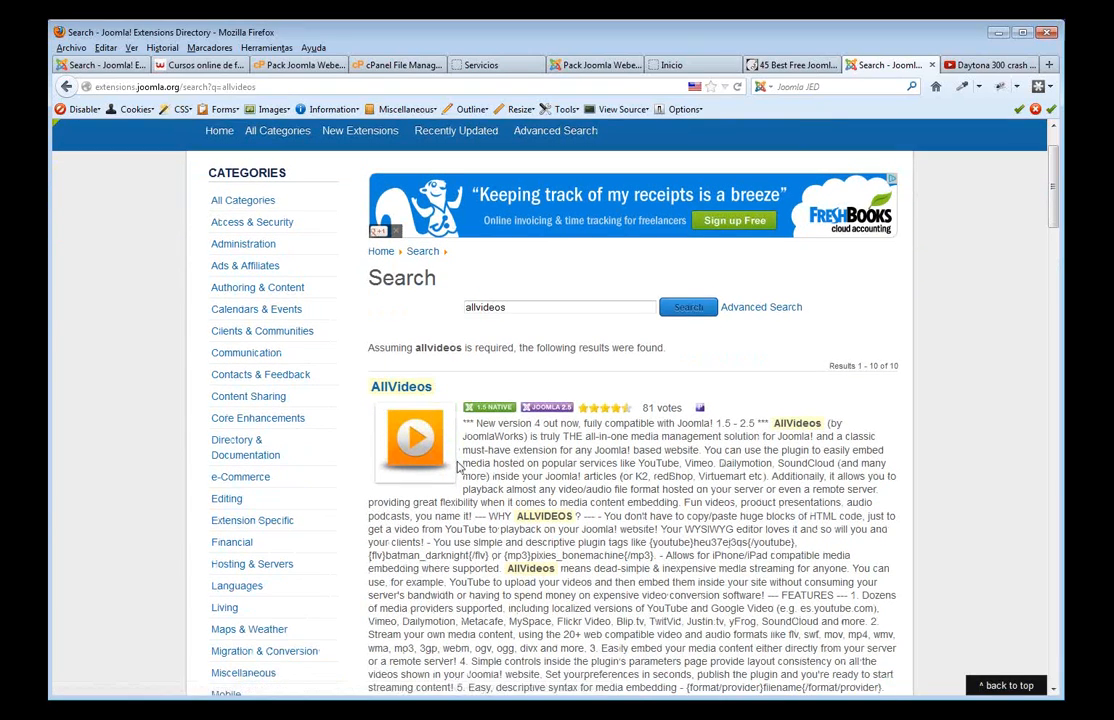
- Open the AllVideos page and highlight its {youtube} syntax, supported video services and media formats
click(400, 224)
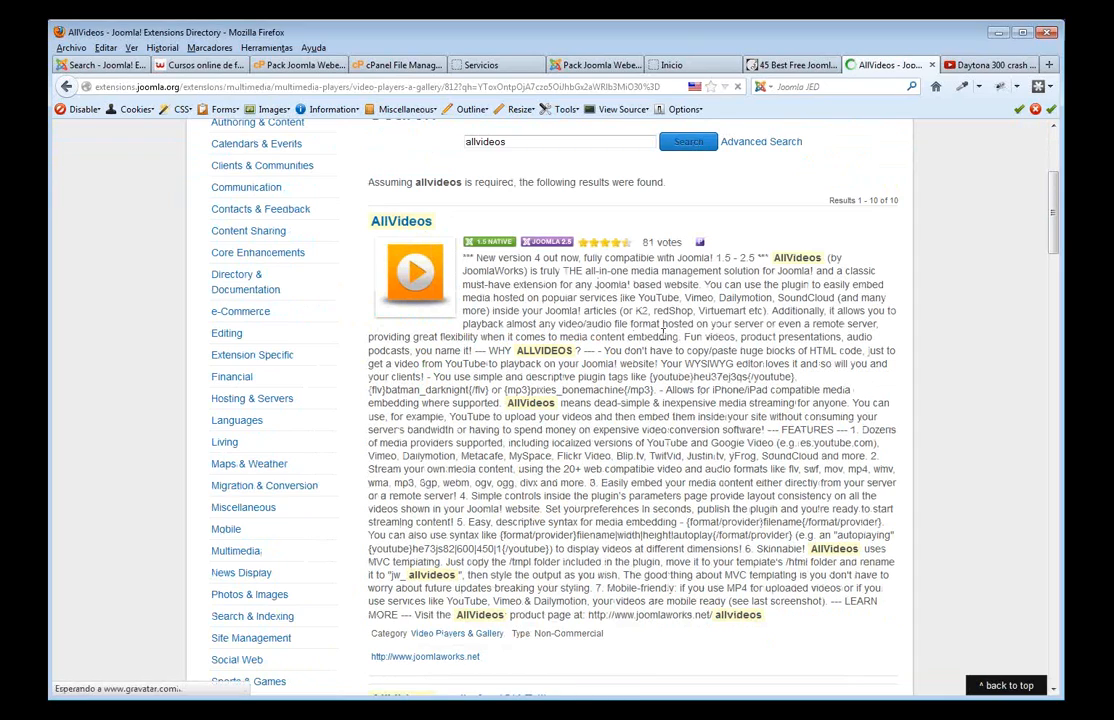
scroll(604, 427, down, 5)
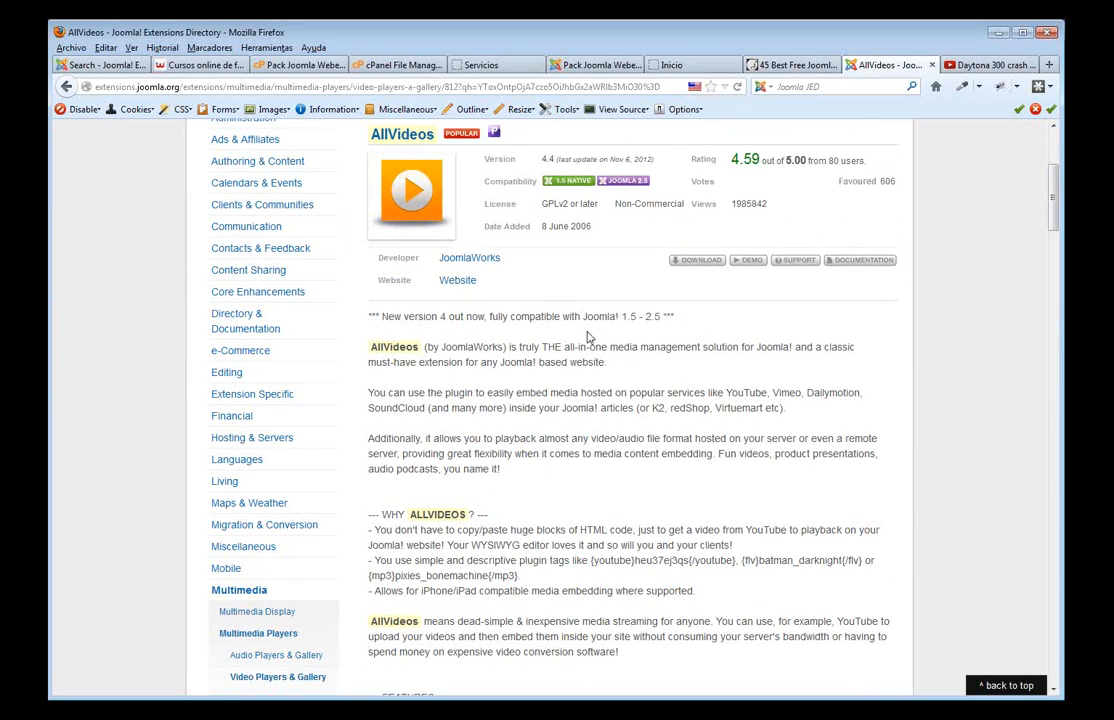
scroll(576, 343, down, 10)
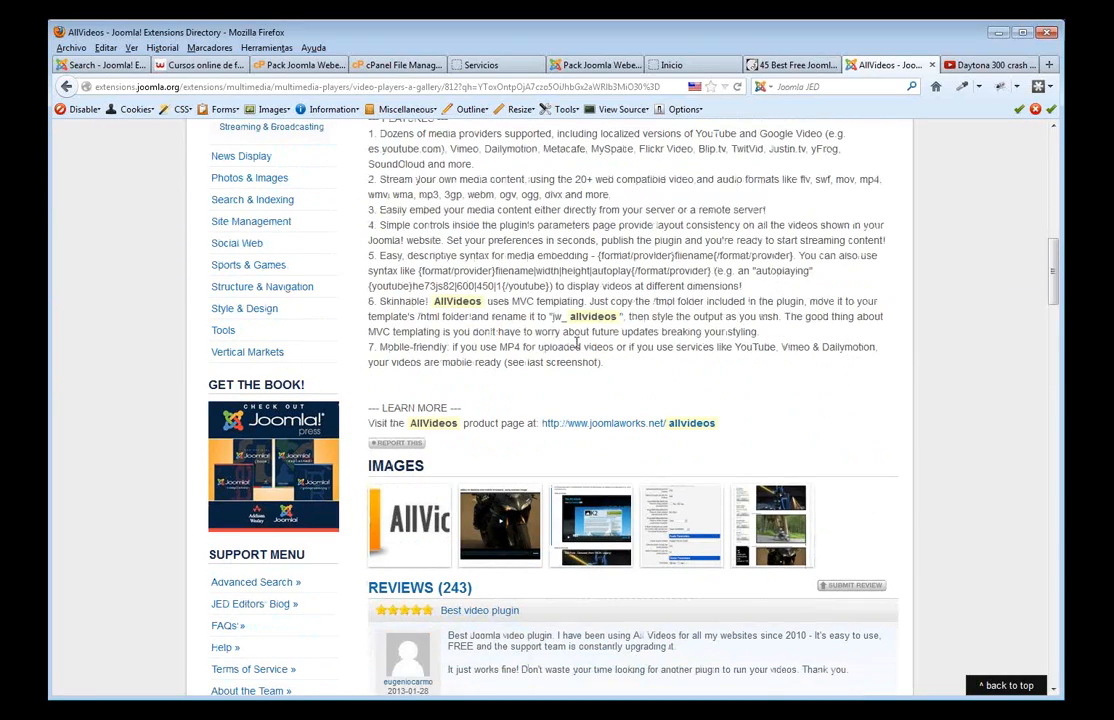
scroll(614, 344, up, 2)
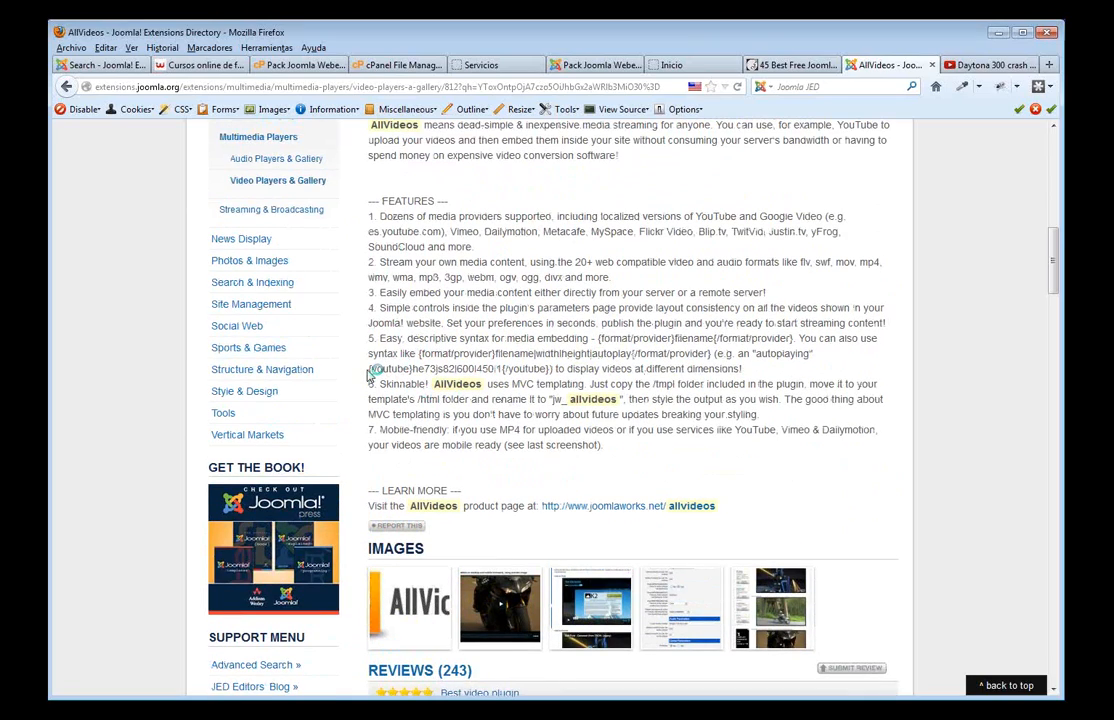
drag(370, 369, 551, 374)
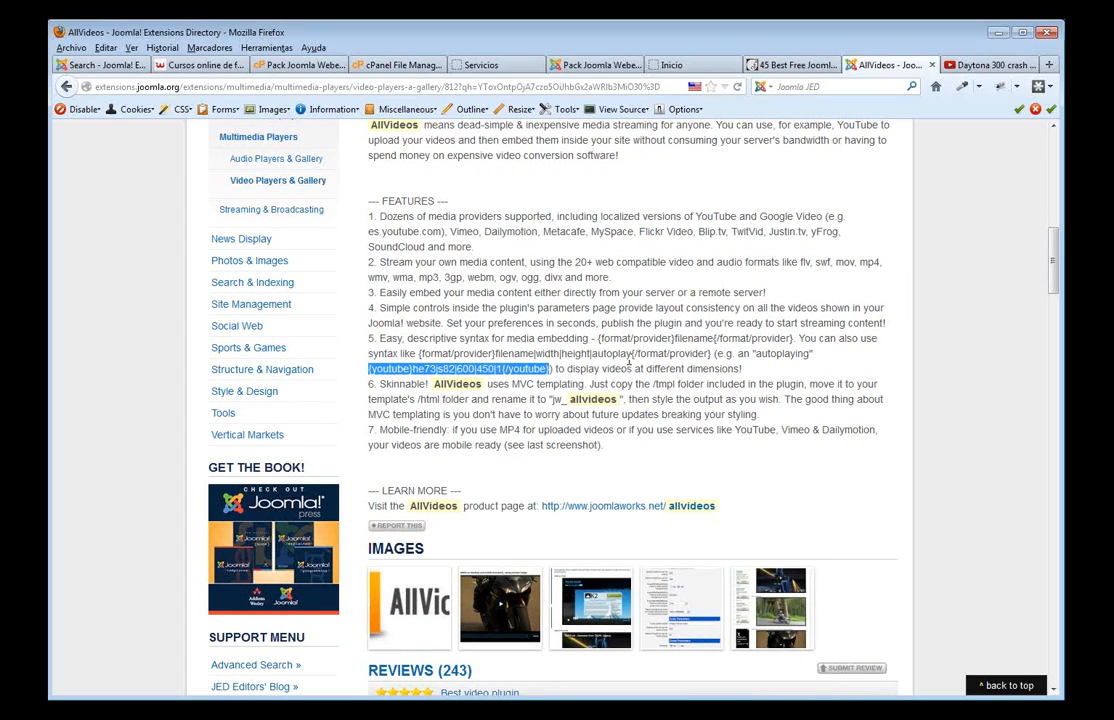
click(641, 233)
drag(600, 233, 715, 234)
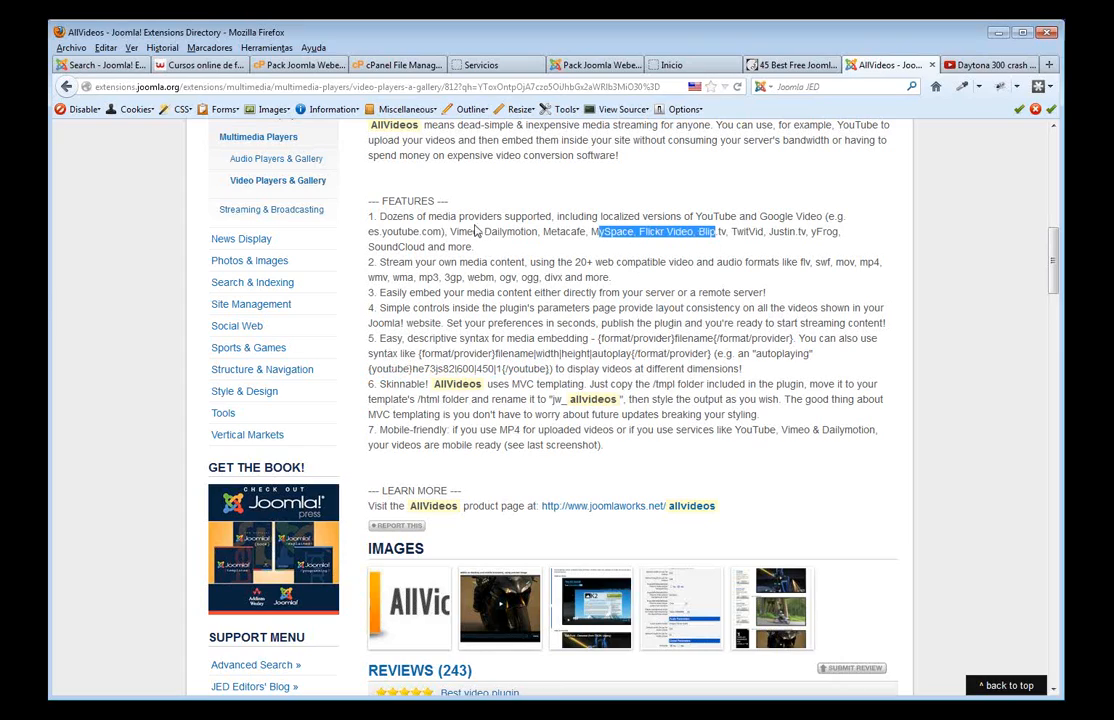
drag(451, 233, 544, 246)
click(577, 262)
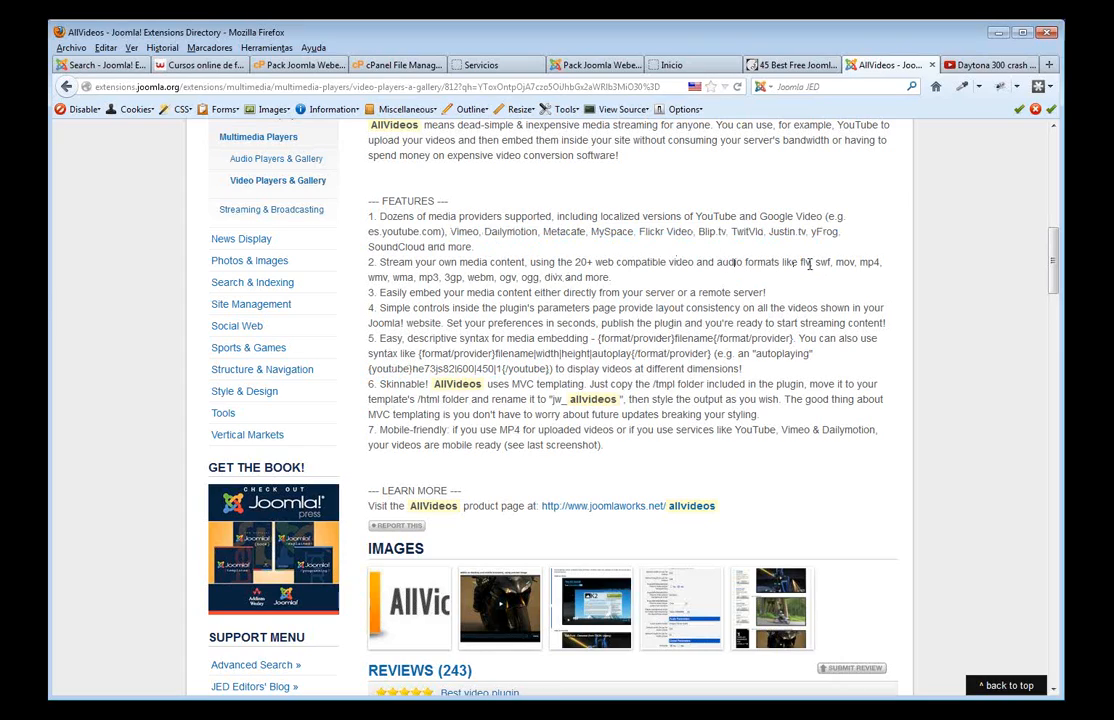
drag(801, 264, 812, 277)
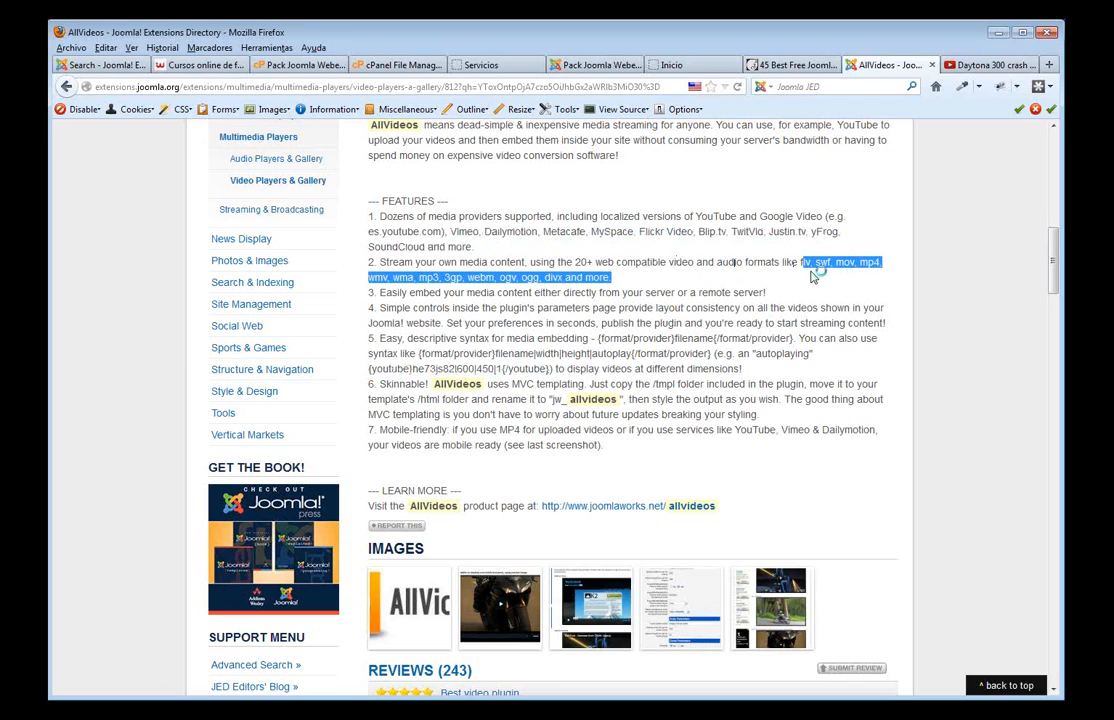
- Scroll through the AllVideos user reviews, such as 'Almost perfect' and the owner's reply
scroll(812, 277, up, 10)
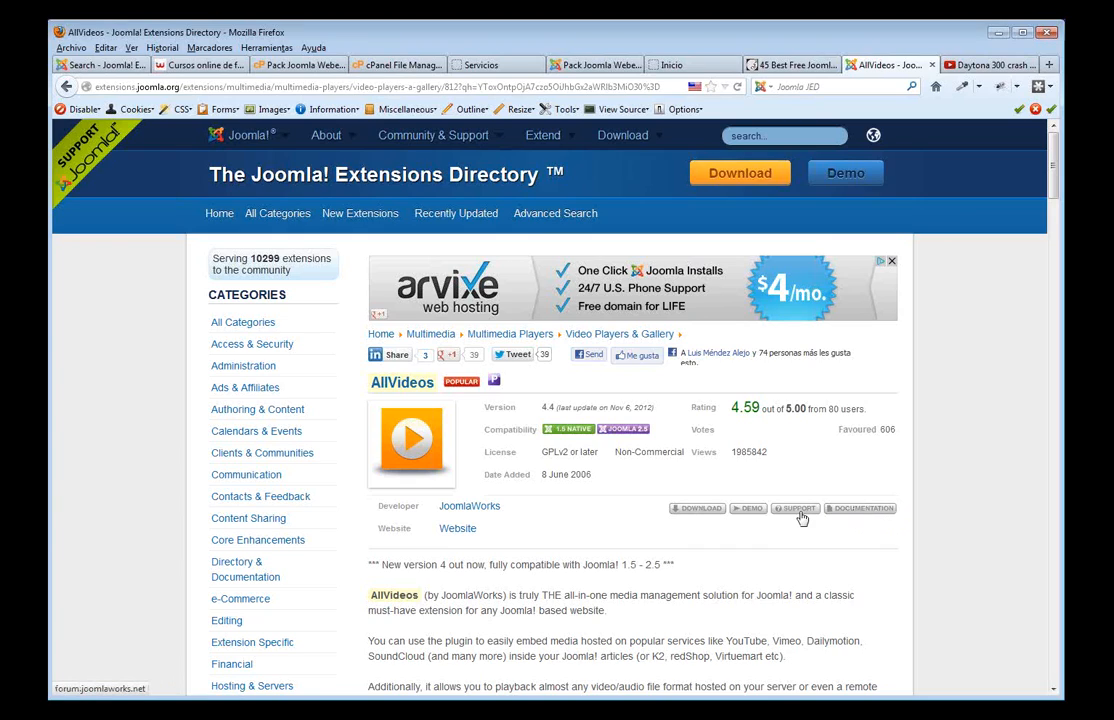
scroll(750, 515, down, 5)
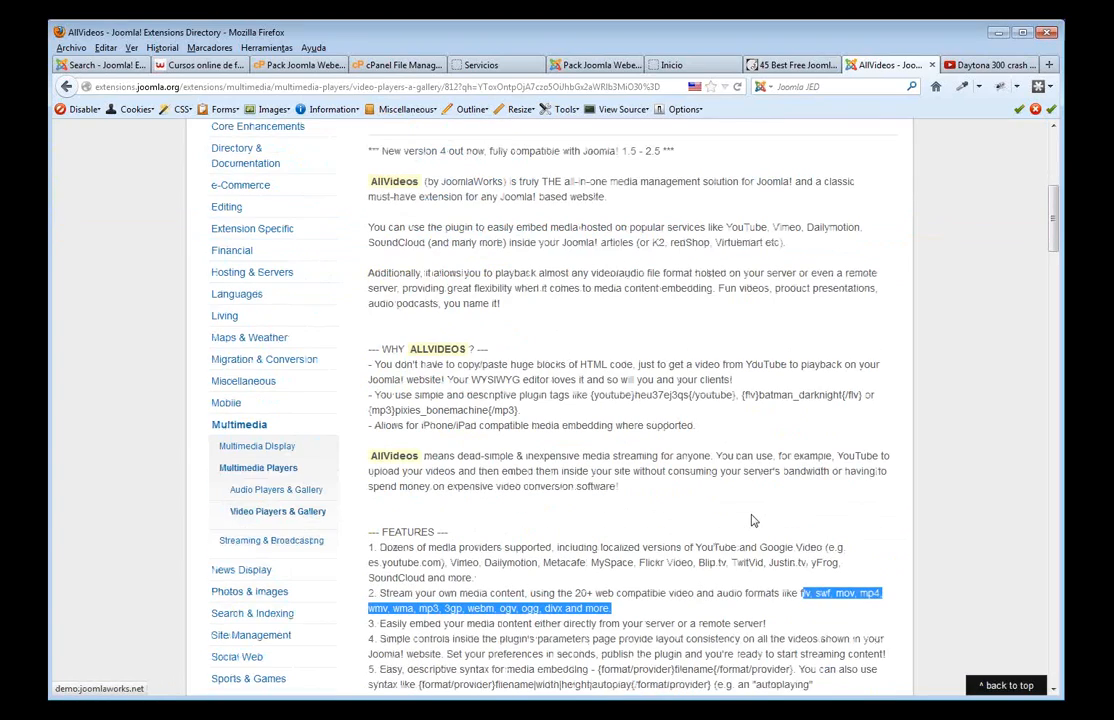
scroll(757, 523, down, 10)
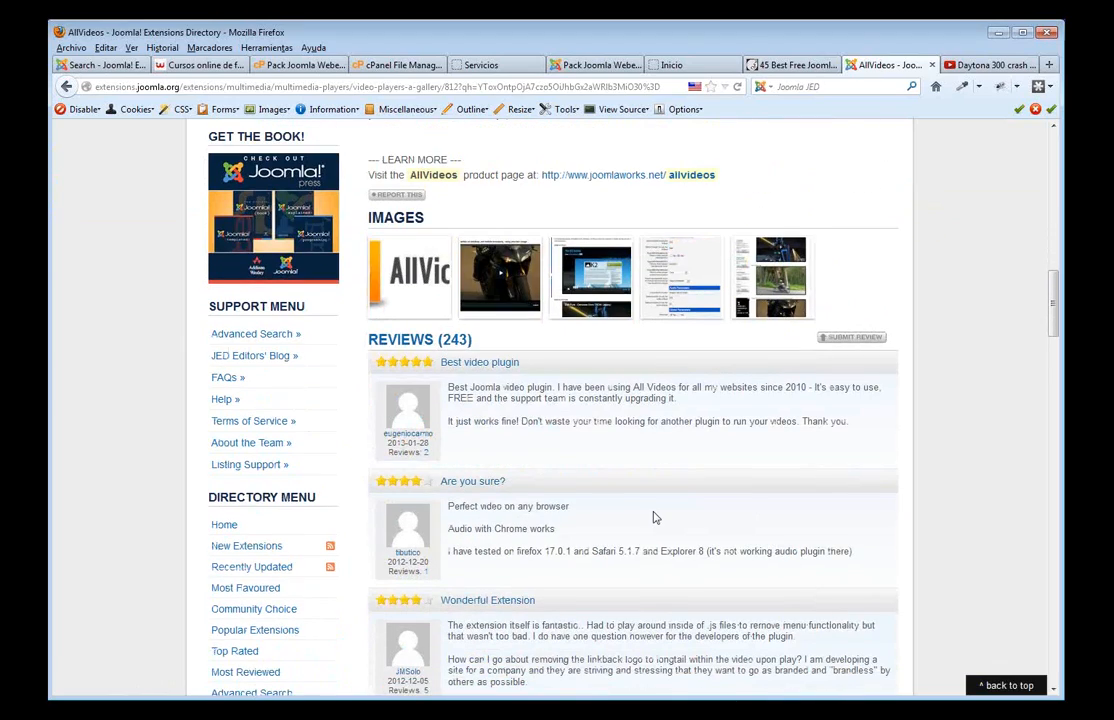
scroll(655, 517, down, 10)
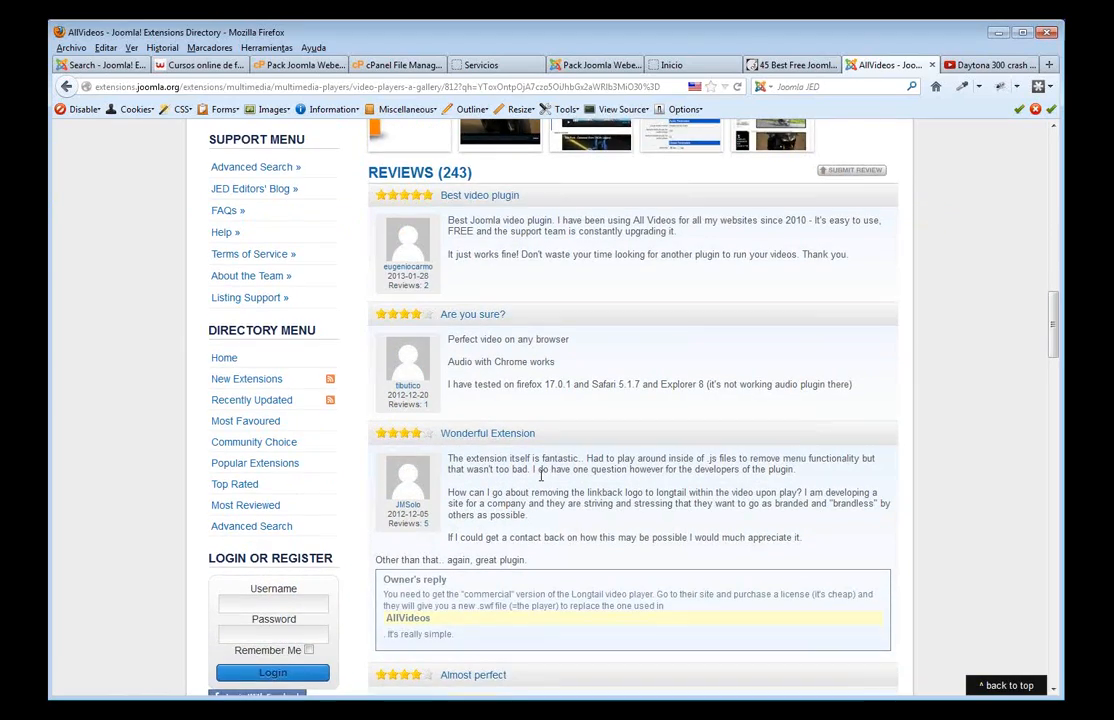
scroll(541, 476, down, 10)
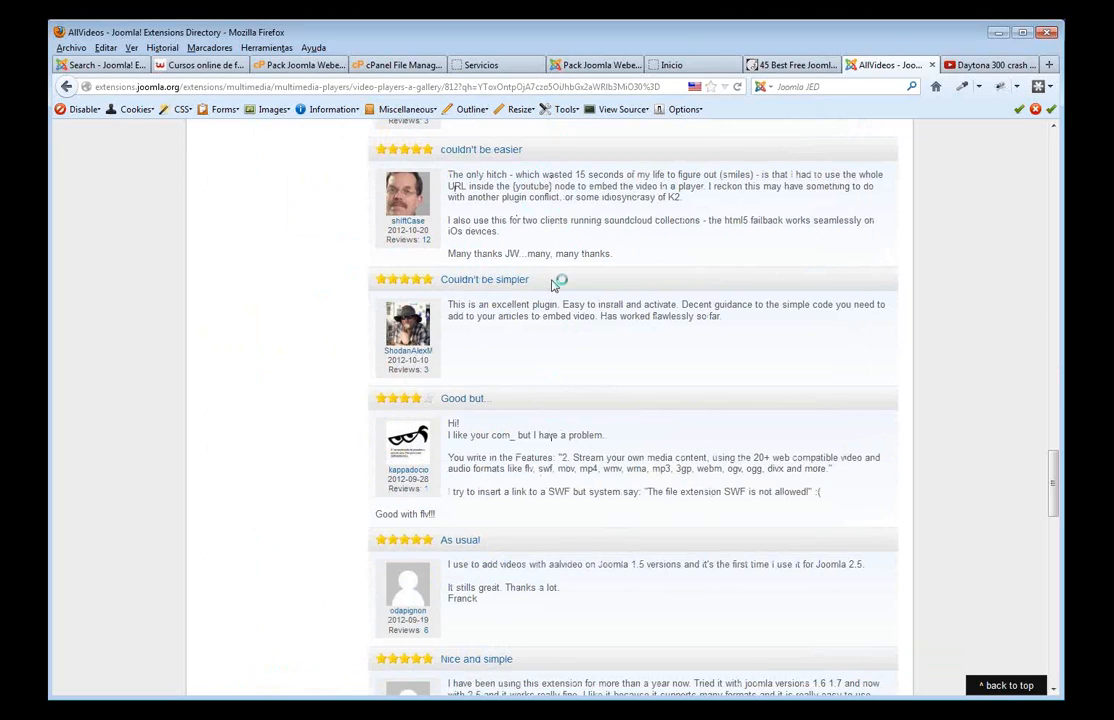
scroll(560, 300, down, 5)
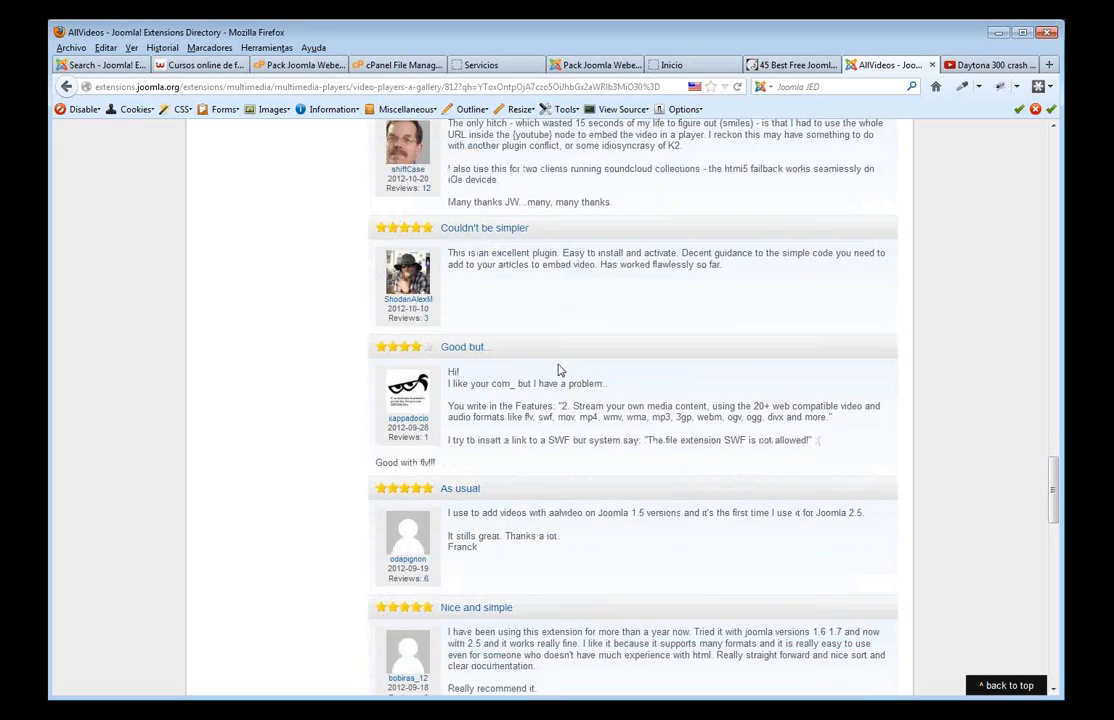
scroll(717, 412, up, 10)
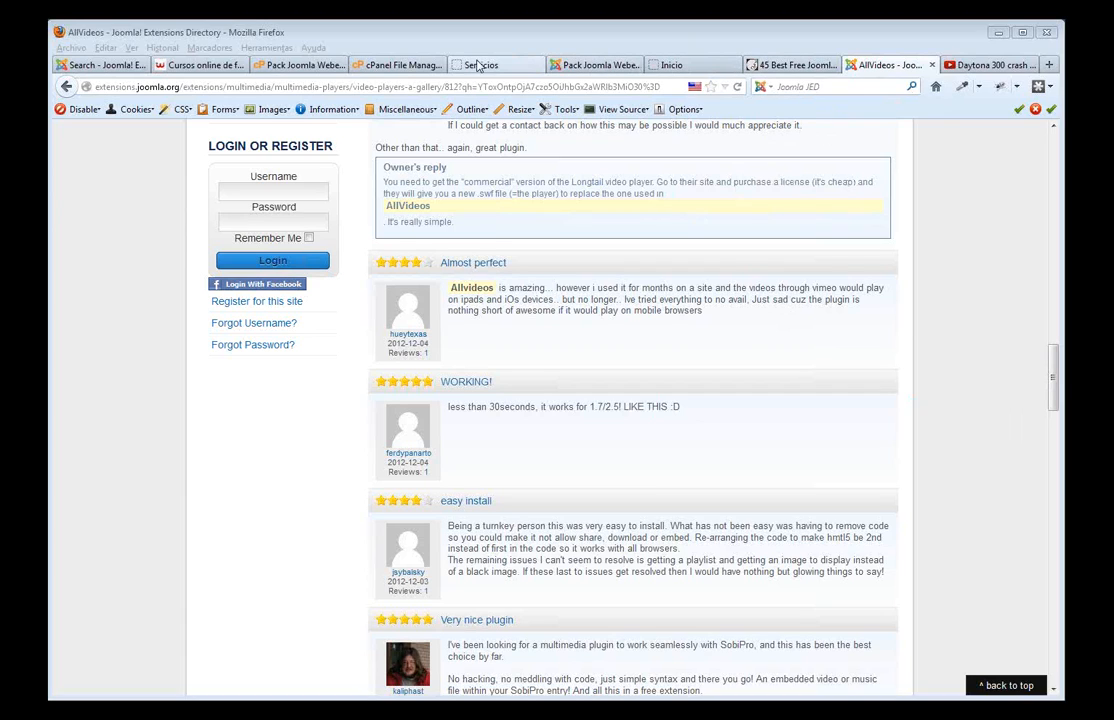
- Return to the search results tab and search the directory for 'jomcomment'
click(77, 66)
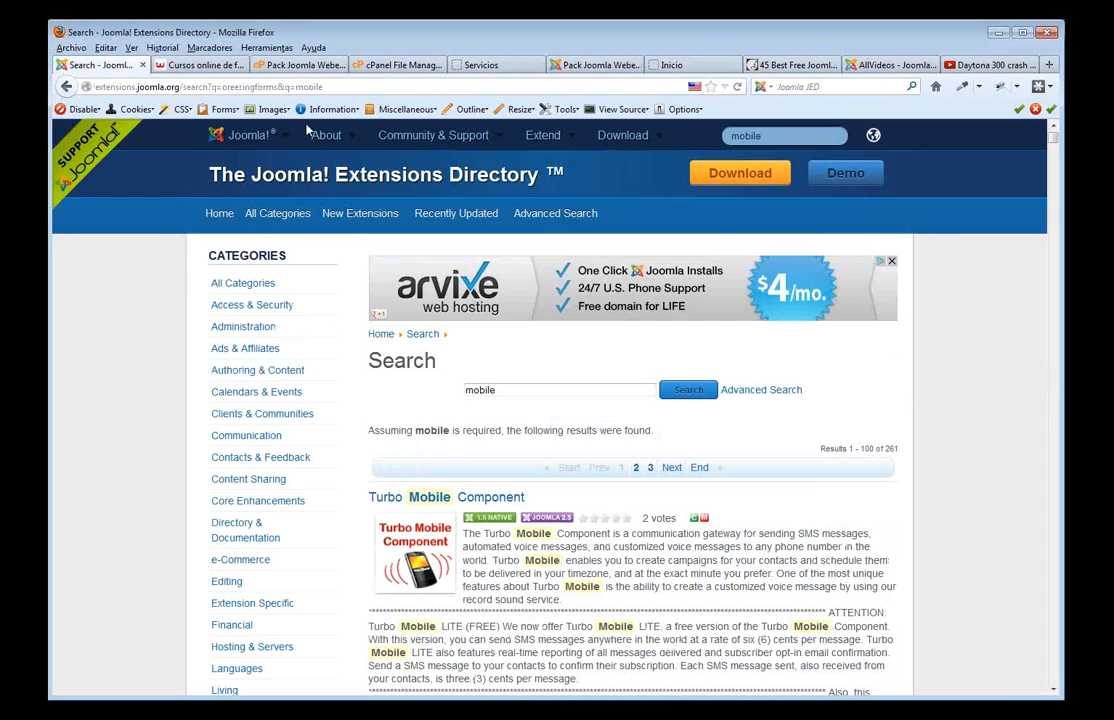
click(758, 135)
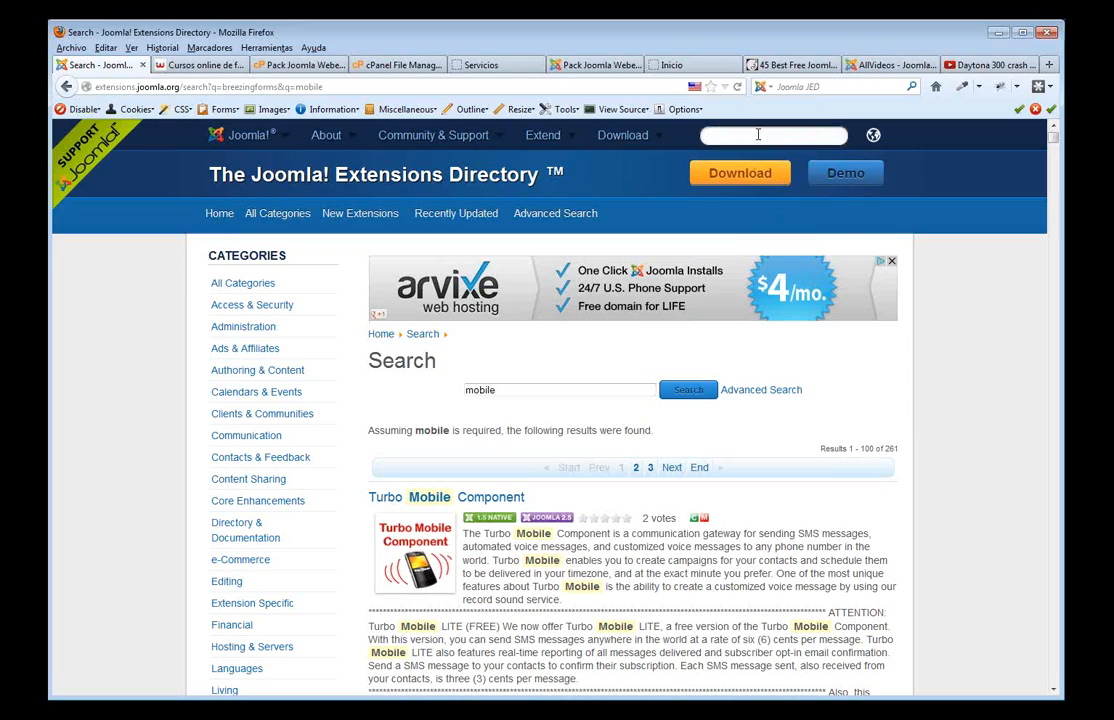
text(jo)
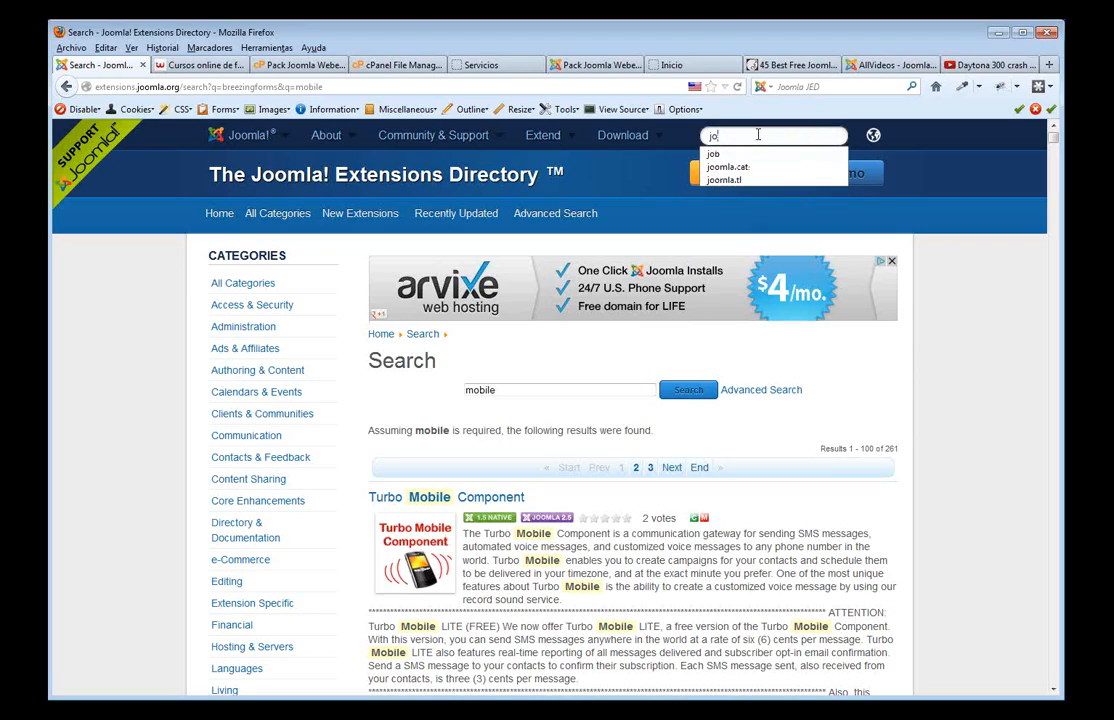
text(mcommen)
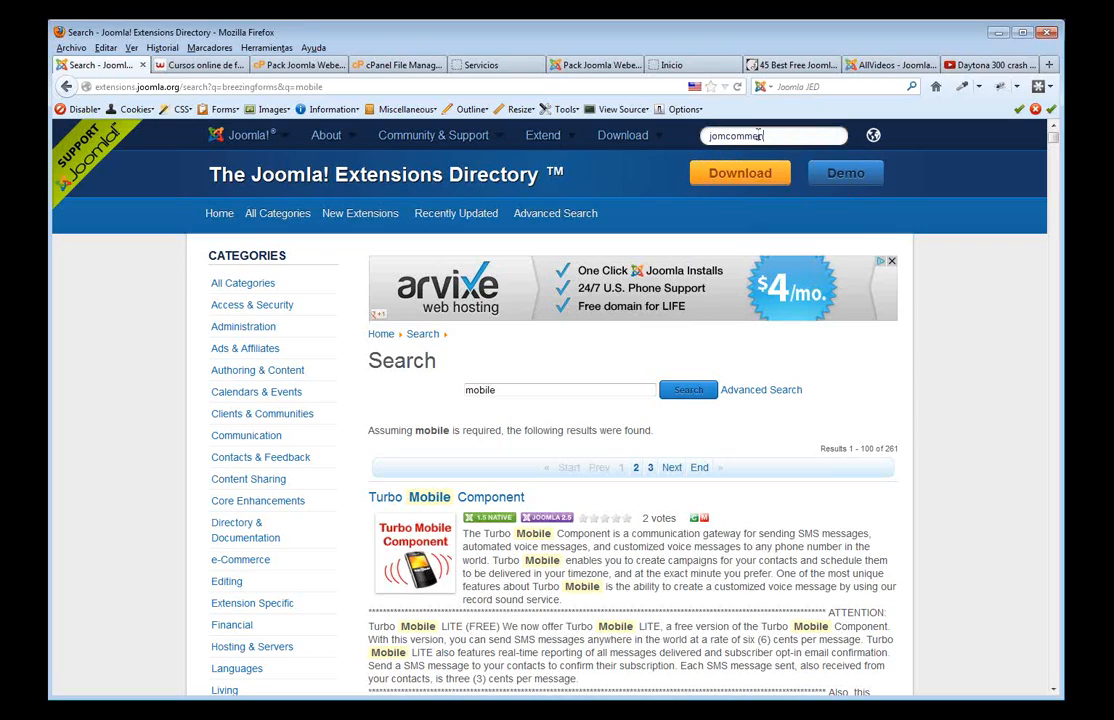
text(t)
key(Return)
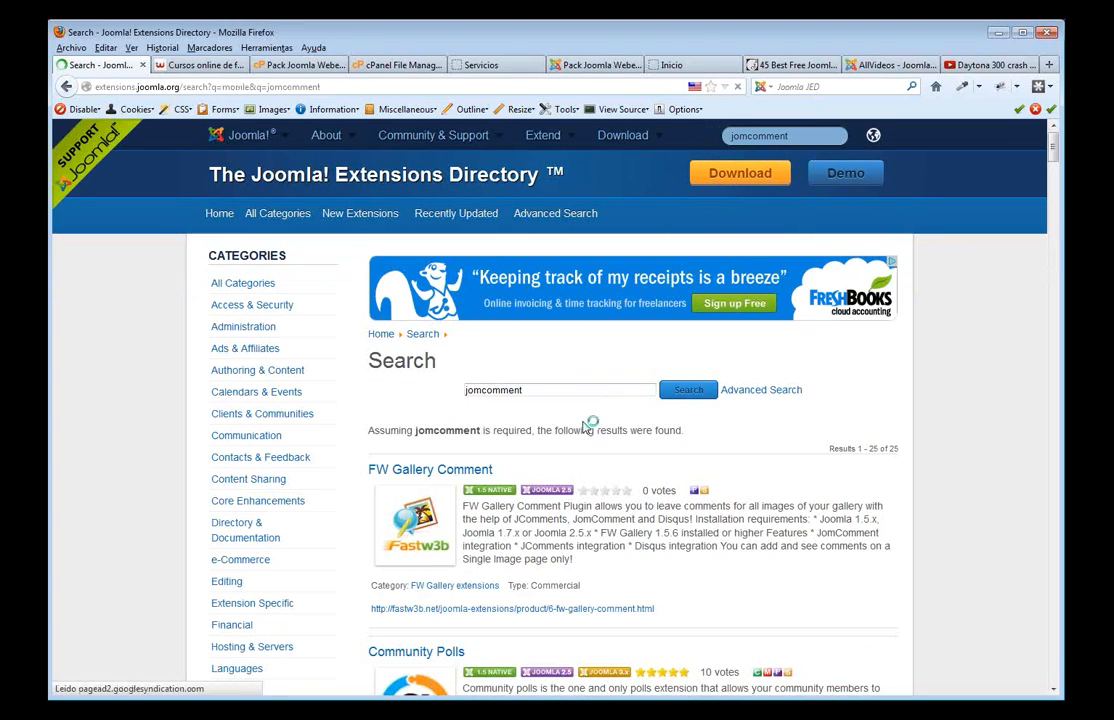
scroll(520, 480, down, 5)
scroll(514, 420, up, 4)
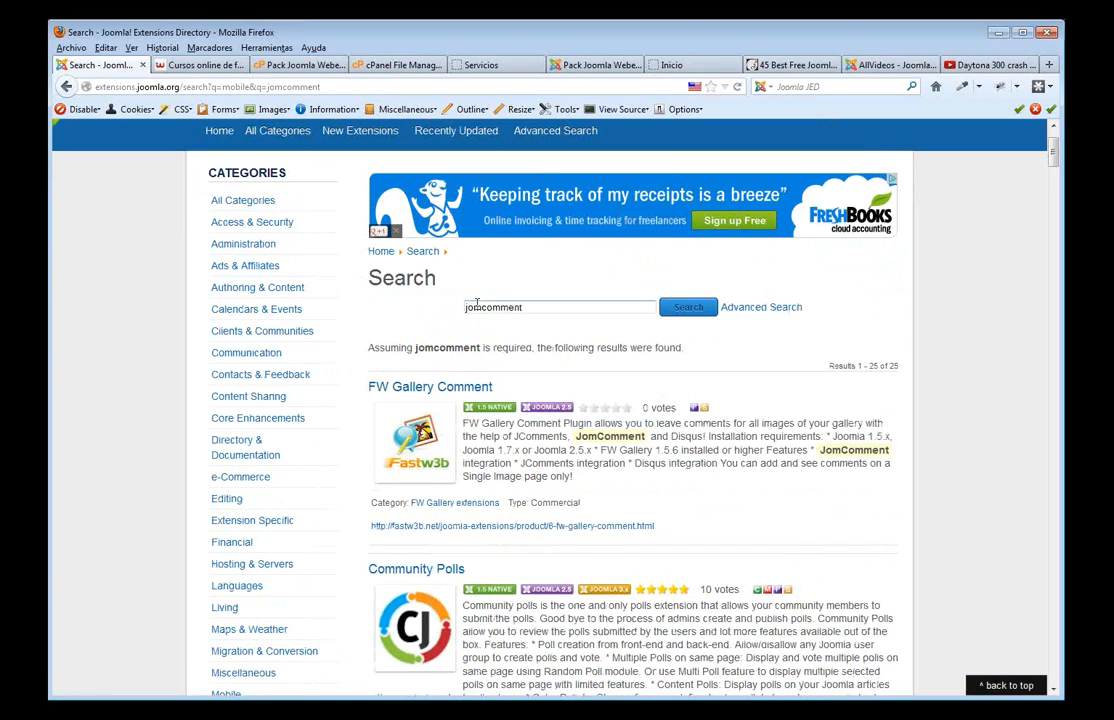
- Correct the search term to 'jomcomment' and browse the 25 results led by FW Gallery Comment
click(474, 310)
text(o)
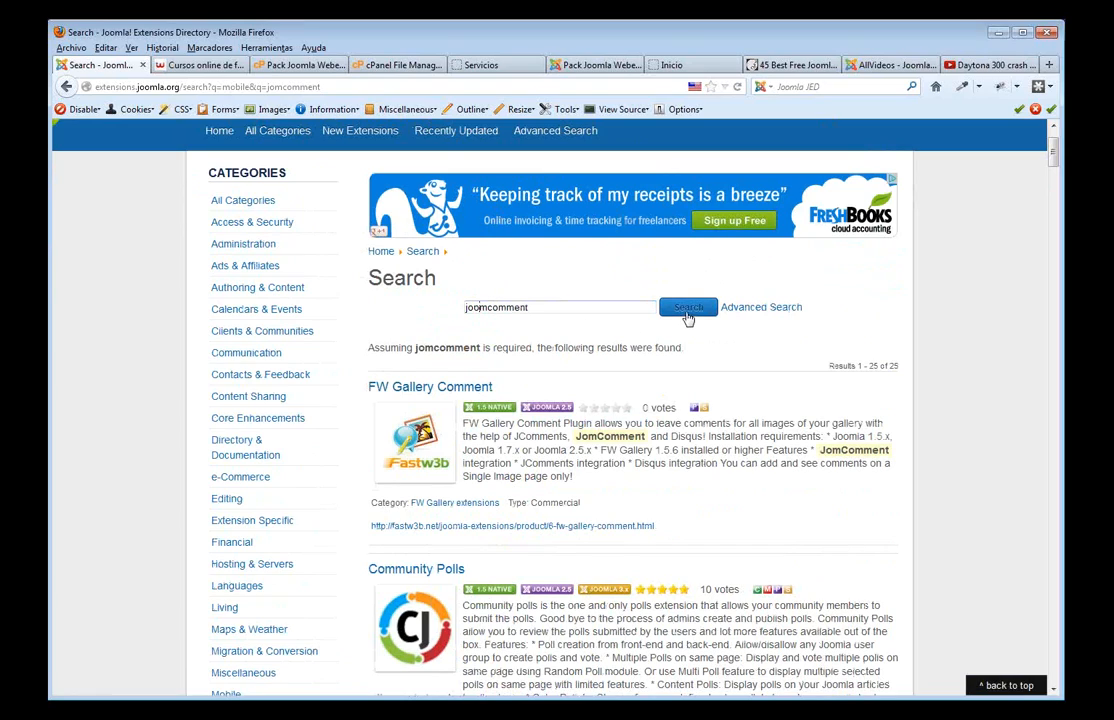
click(688, 313)
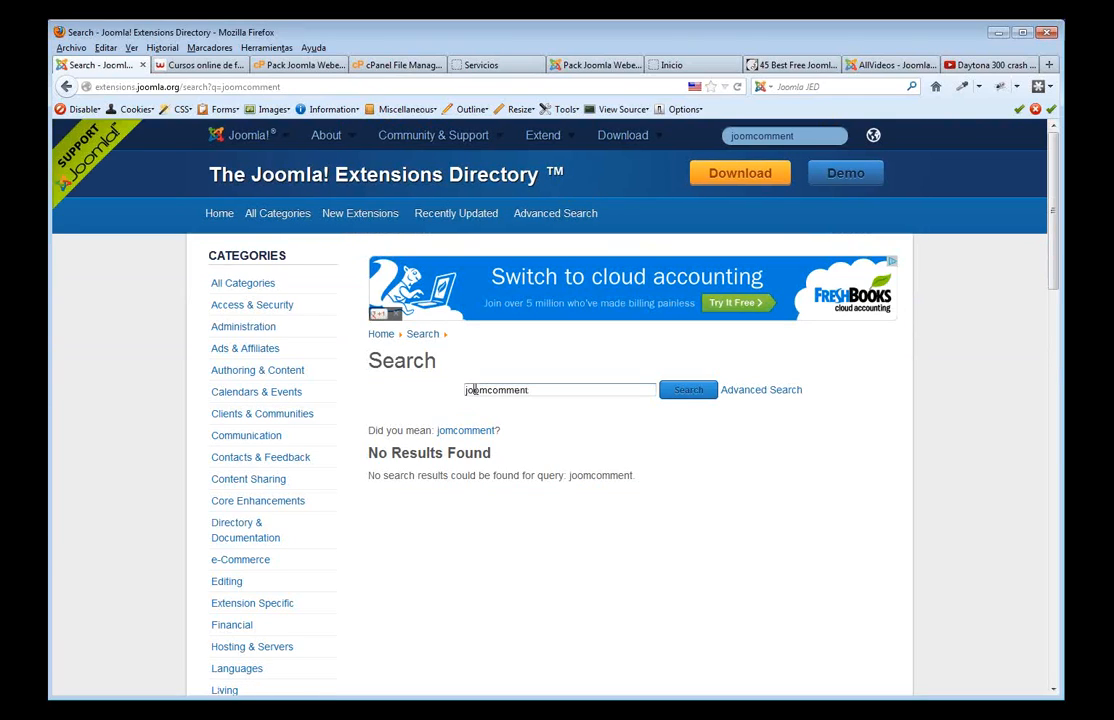
click(474, 389)
key(BackSpace)
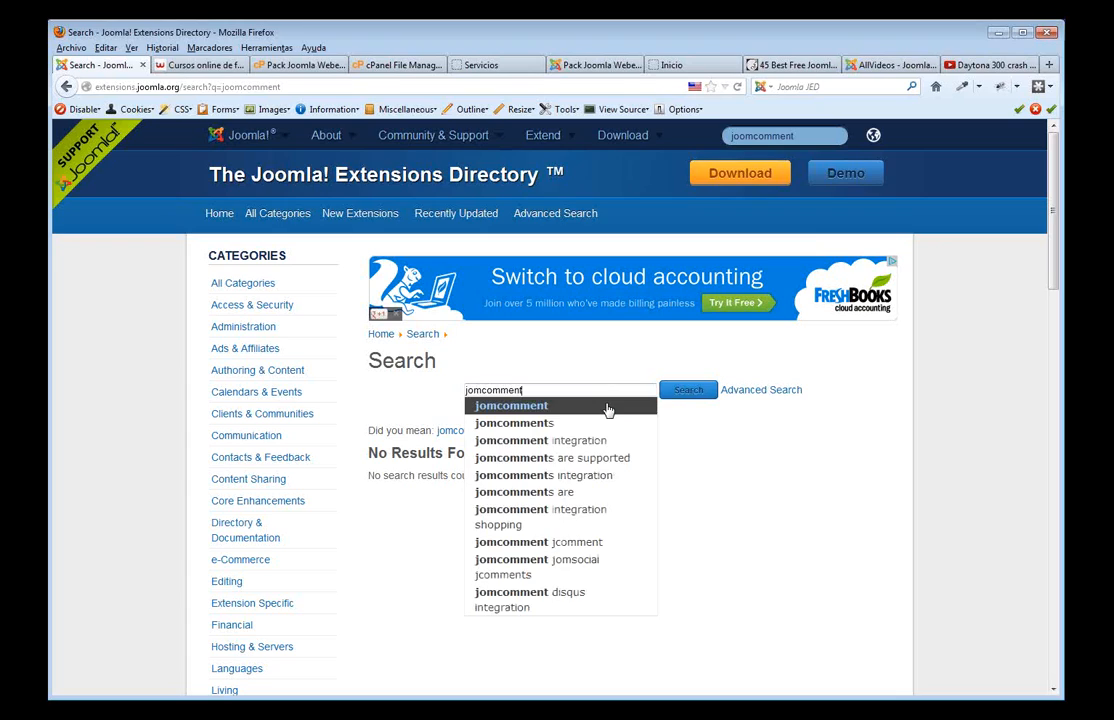
click(689, 390)
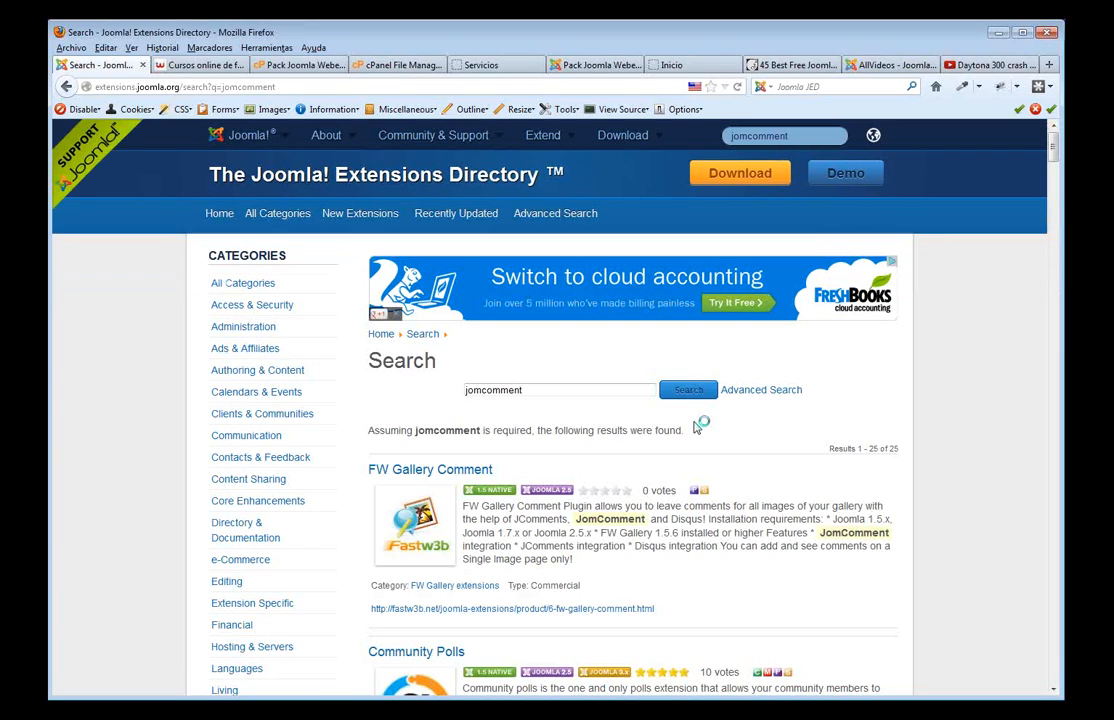
scroll(698, 427, down, 10)
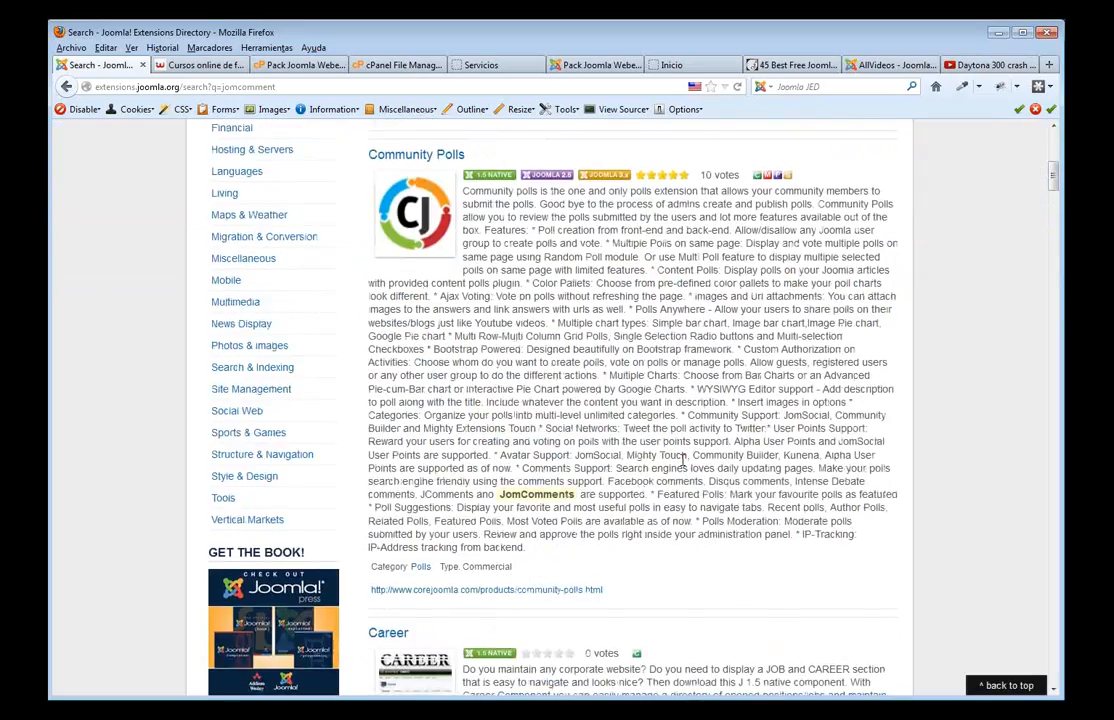
scroll(683, 461, down, 10)
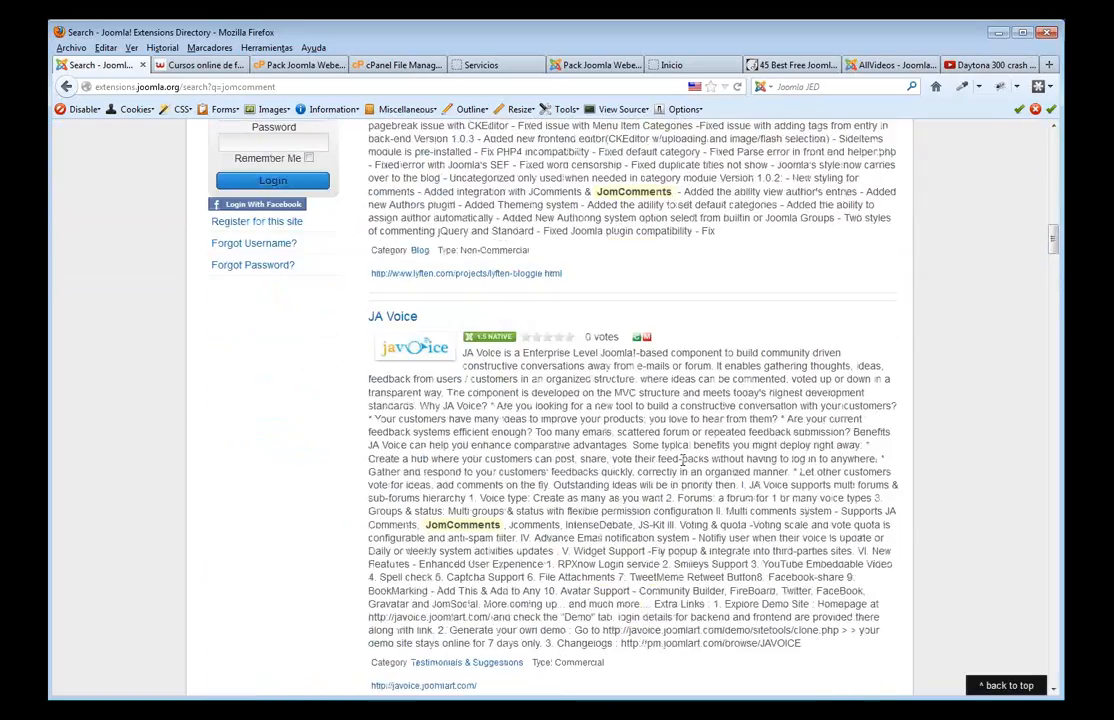
scroll(683, 461, down, 5)
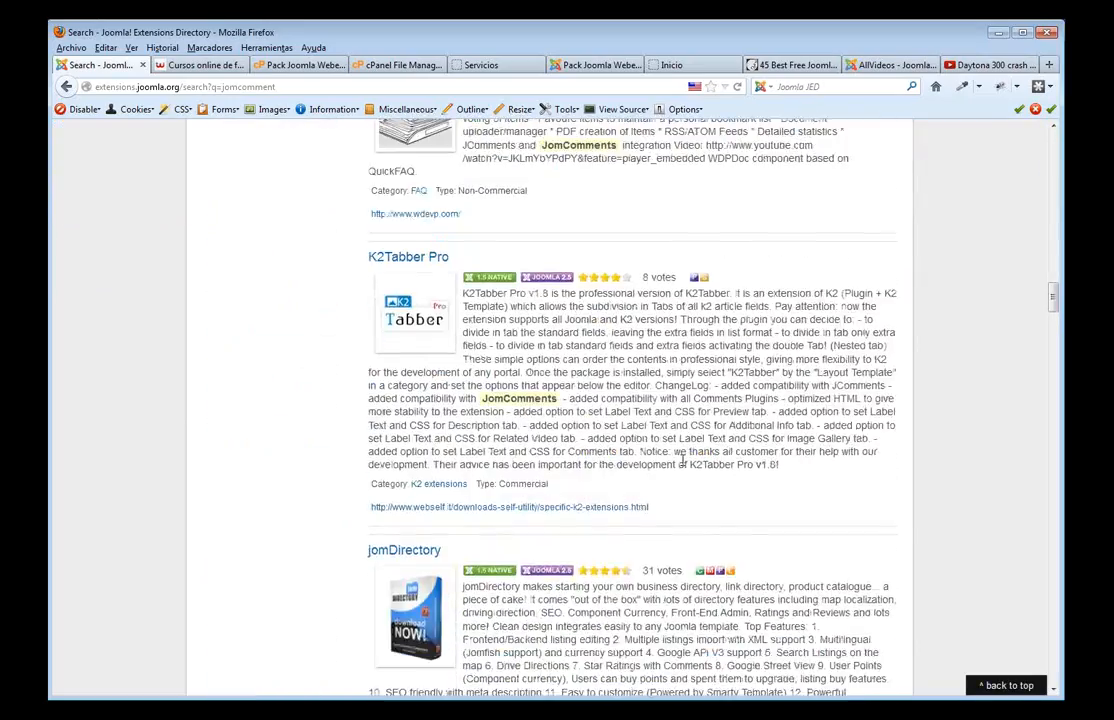
scroll(733, 178, up, 5)
scroll(733, 178, up, 20)
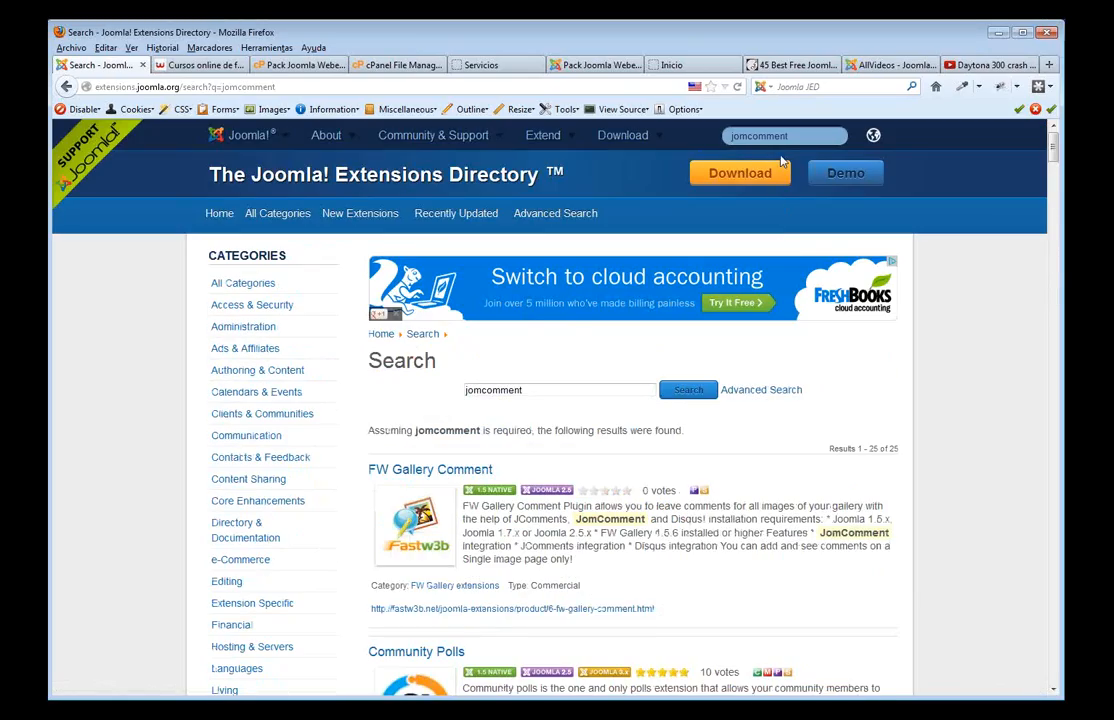
click(708, 136)
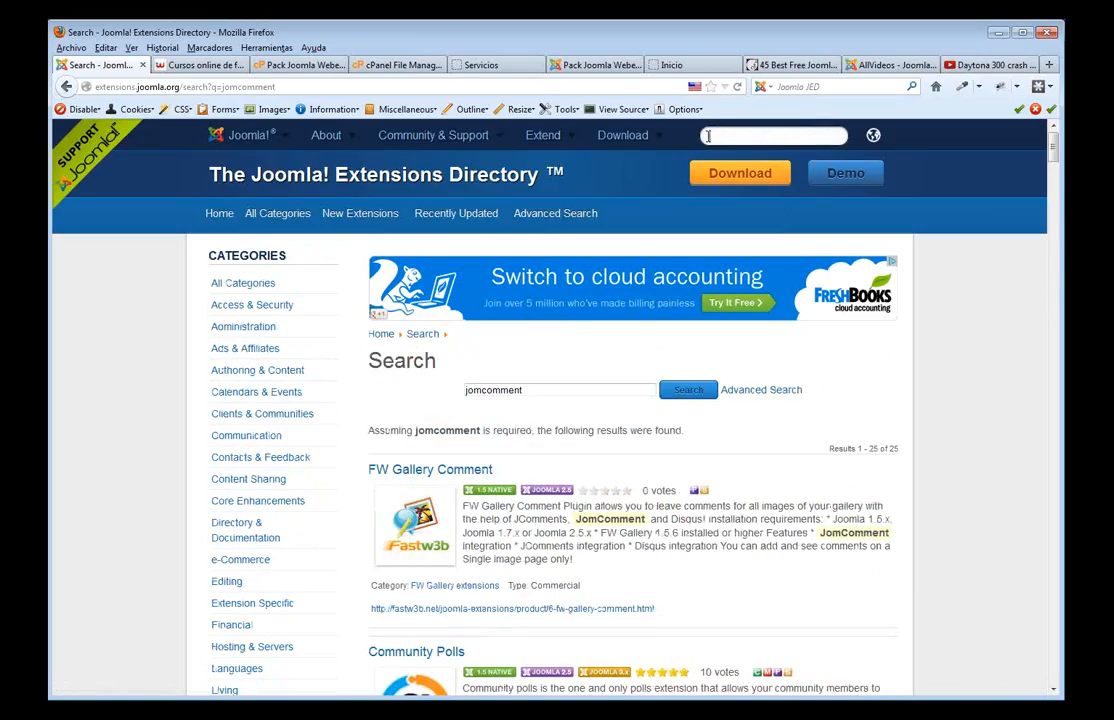
- Search for 'jcomments' and open the JComments extension page via its category
text(jcomments)
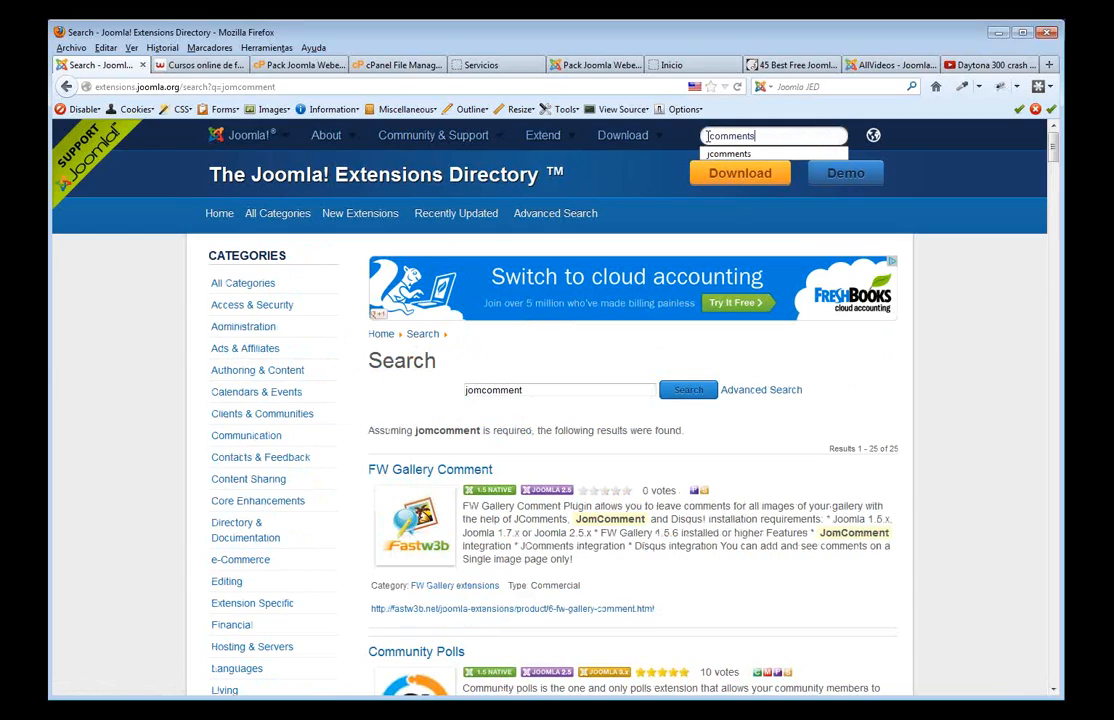
click(732, 155)
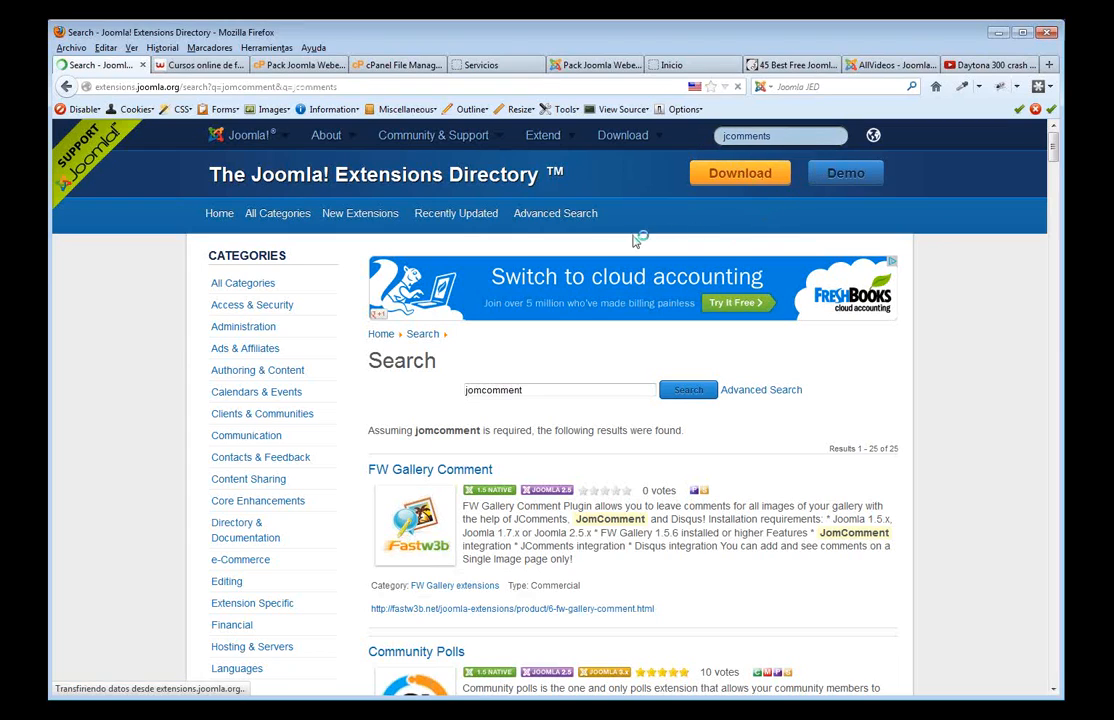
scroll(610, 440, down, 3)
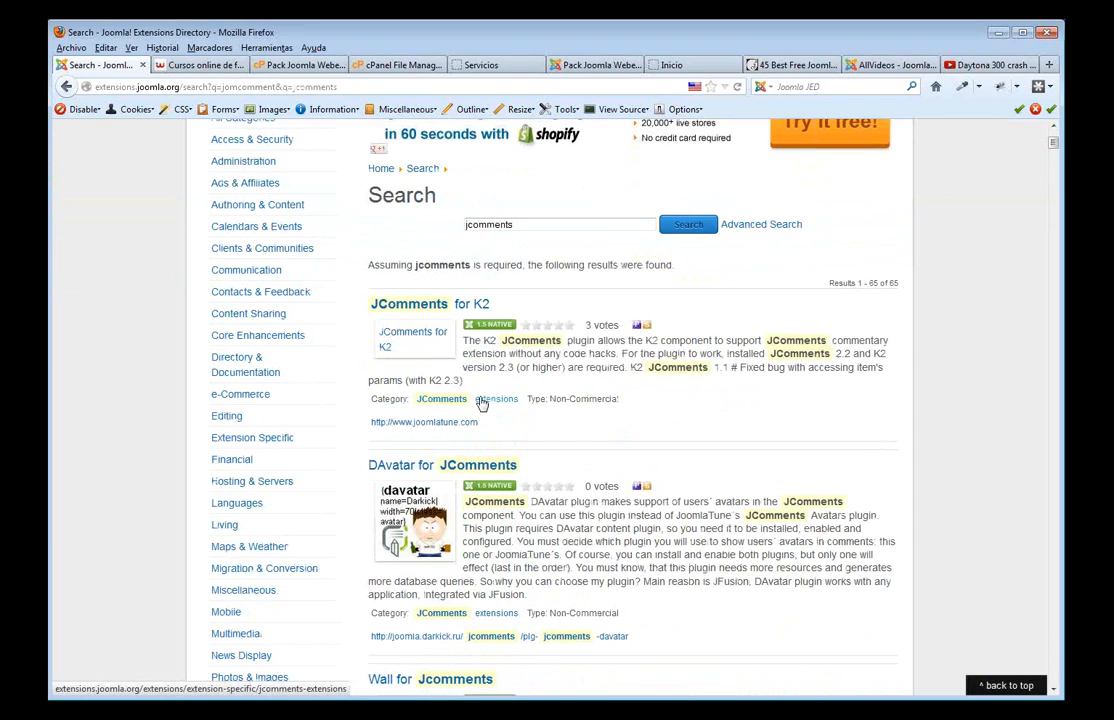
click(482, 403)
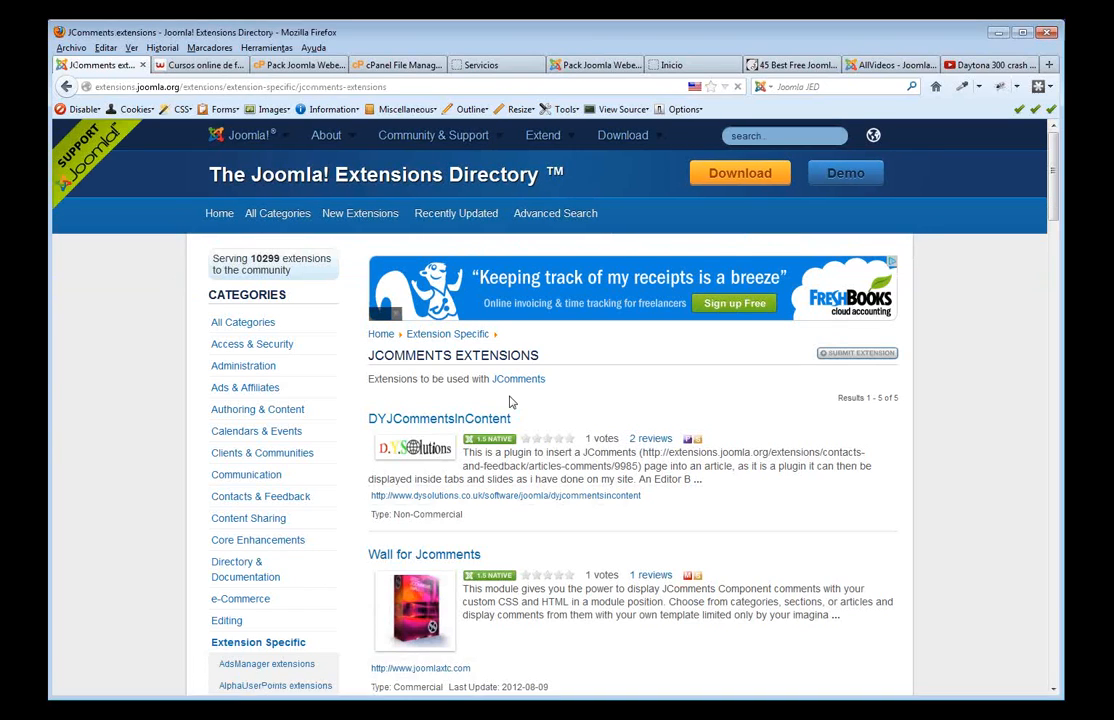
click(514, 381)
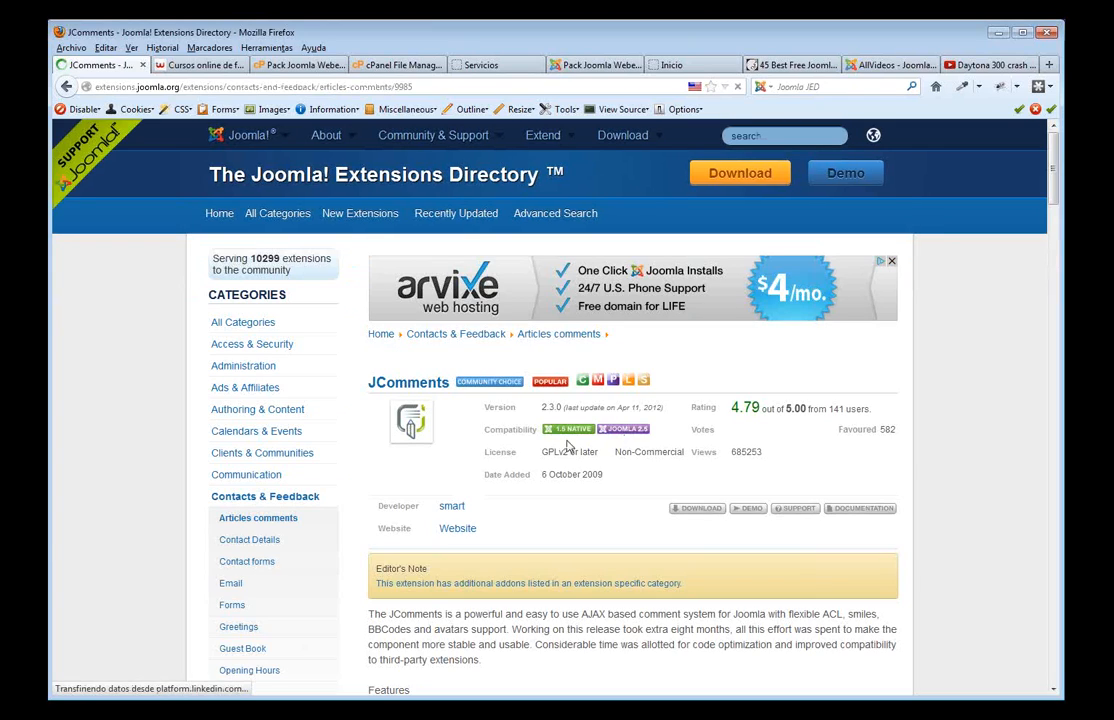
- Highlight the JComments description and review its version 2.3.0 and 4.79 rating details
scroll(566, 411, down, 3)
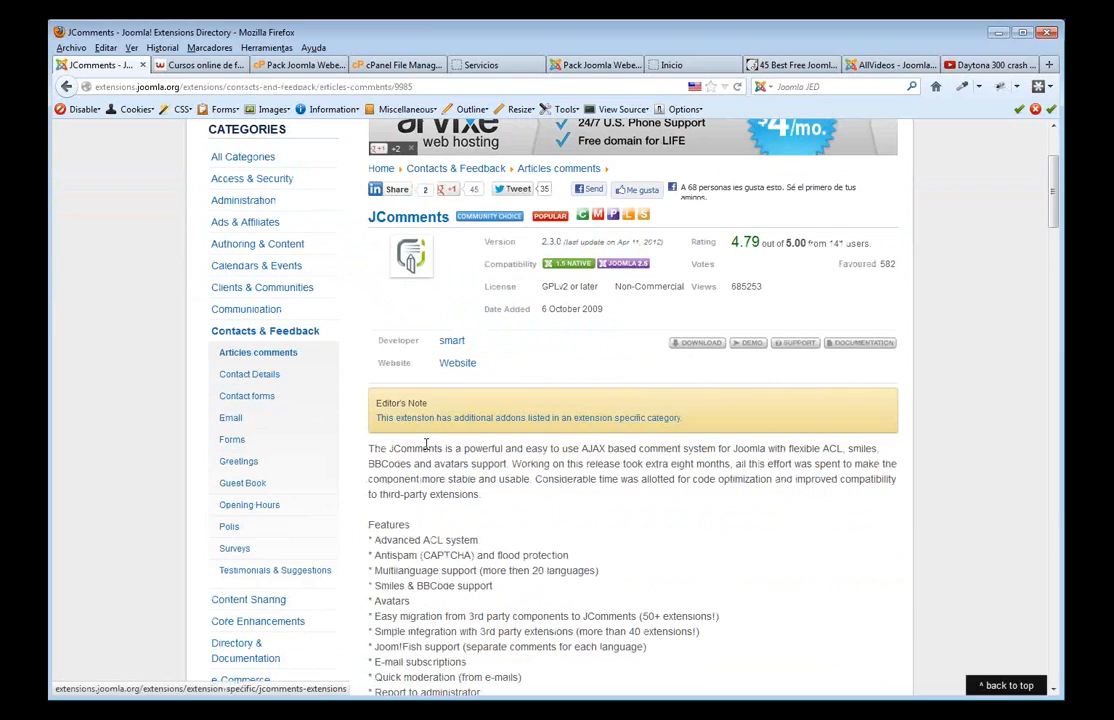
drag(764, 449, 393, 449)
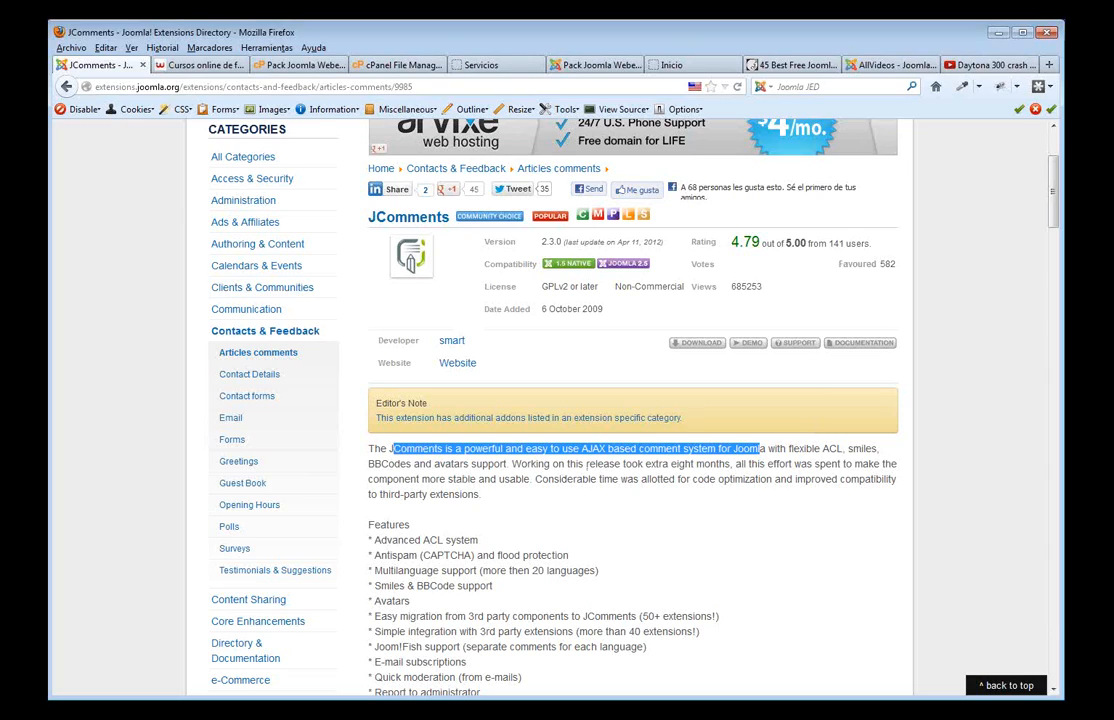
scroll(723, 562, down, 1)
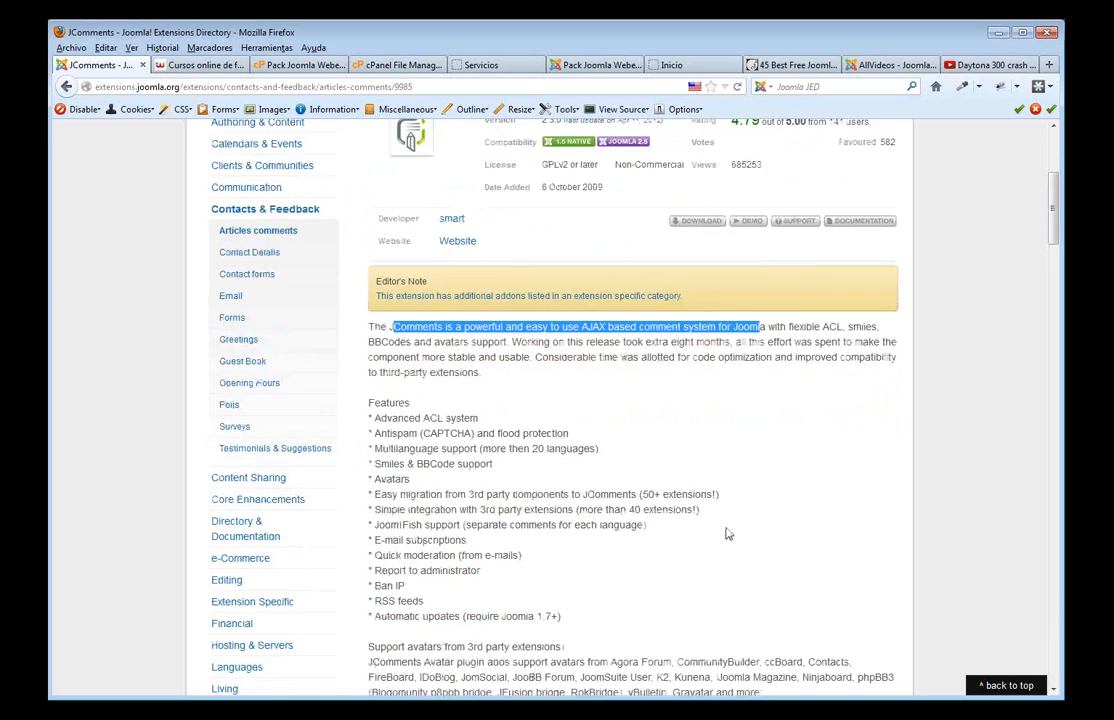
scroll(726, 532, up, 3)
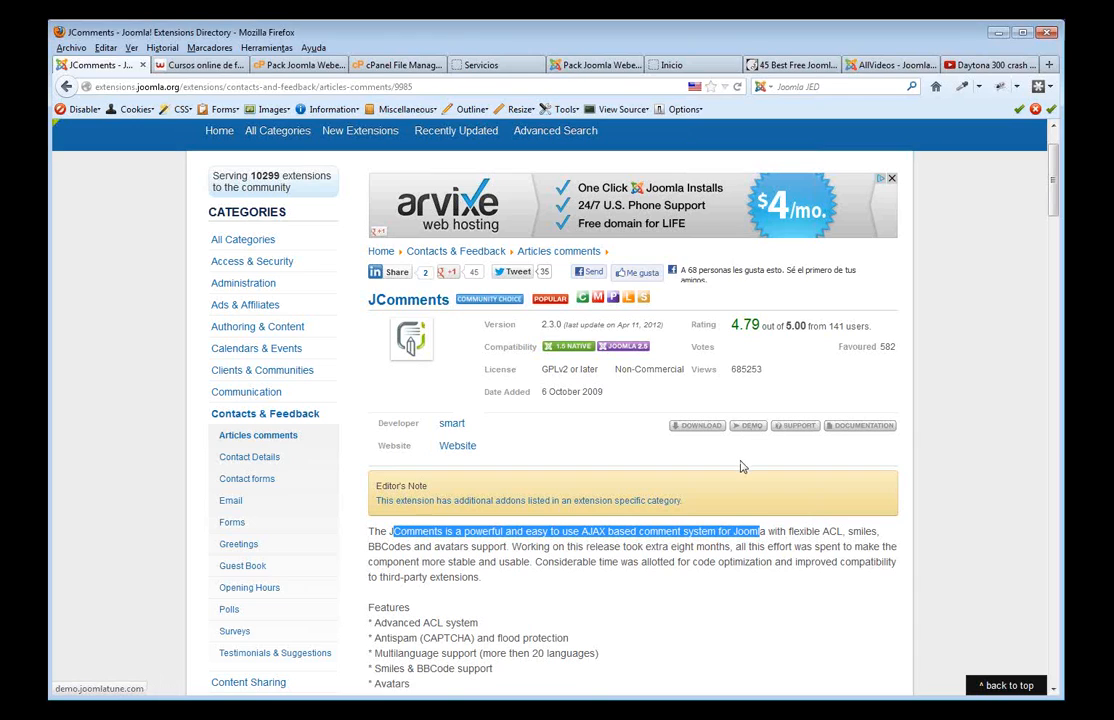
scroll(739, 463, down, 4)
scroll(736, 463, down, 6)
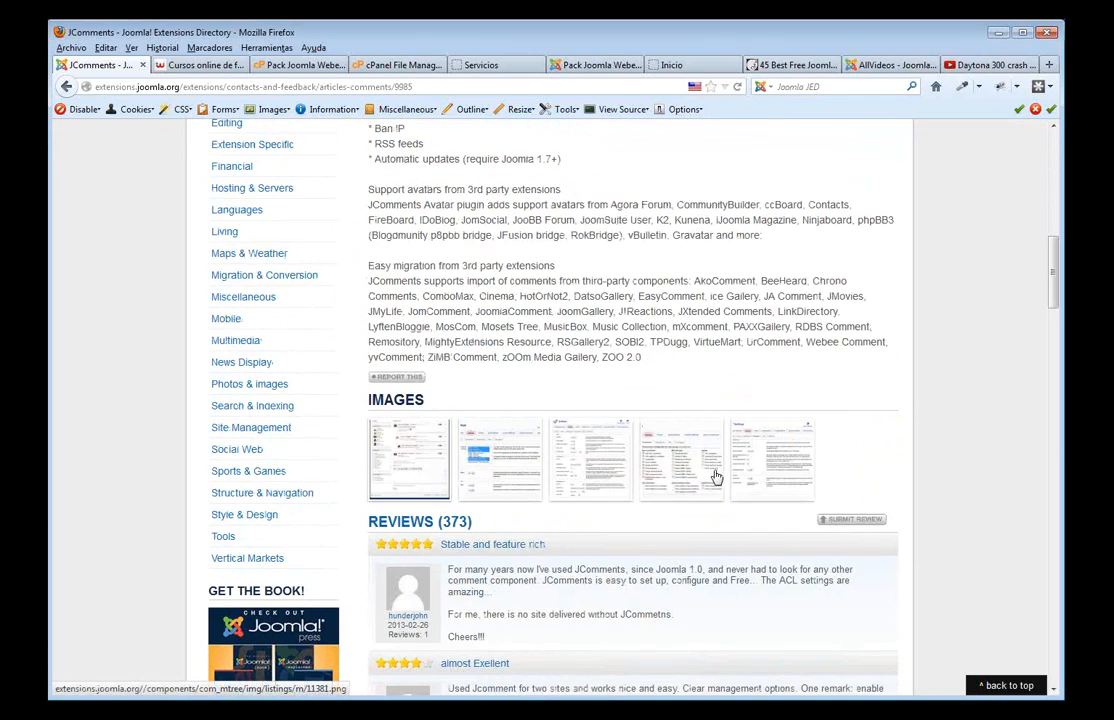
scroll(667, 473, up, 7)
scroll(659, 470, up, 4)
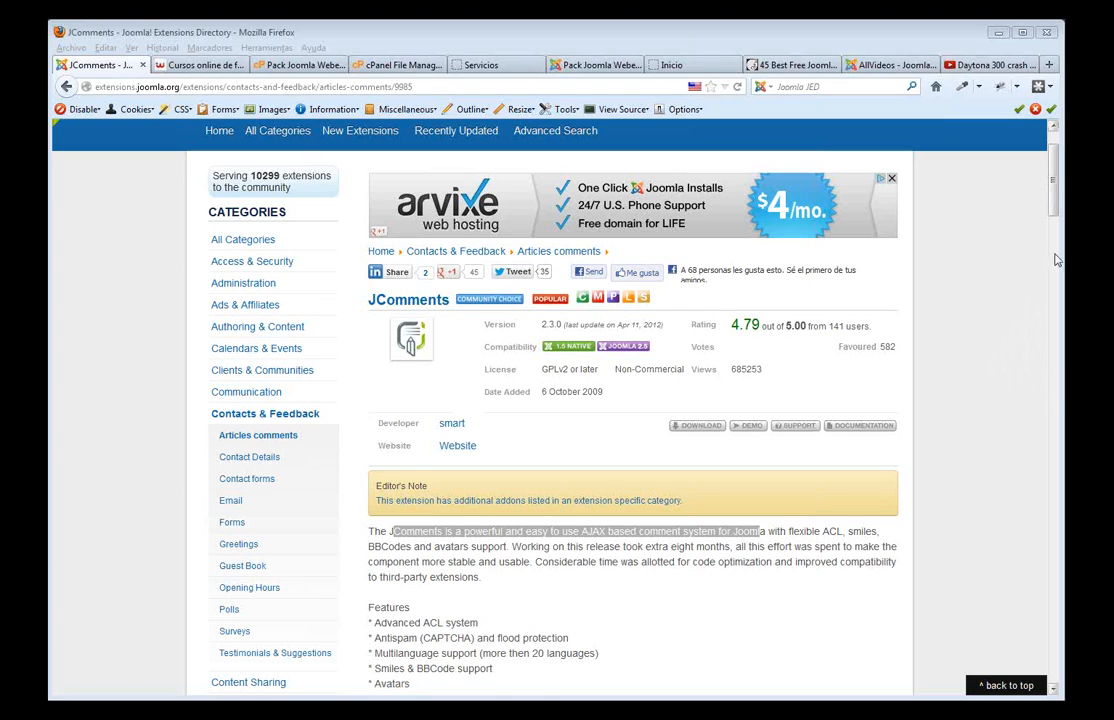
scroll(1052, 163, up, 2)
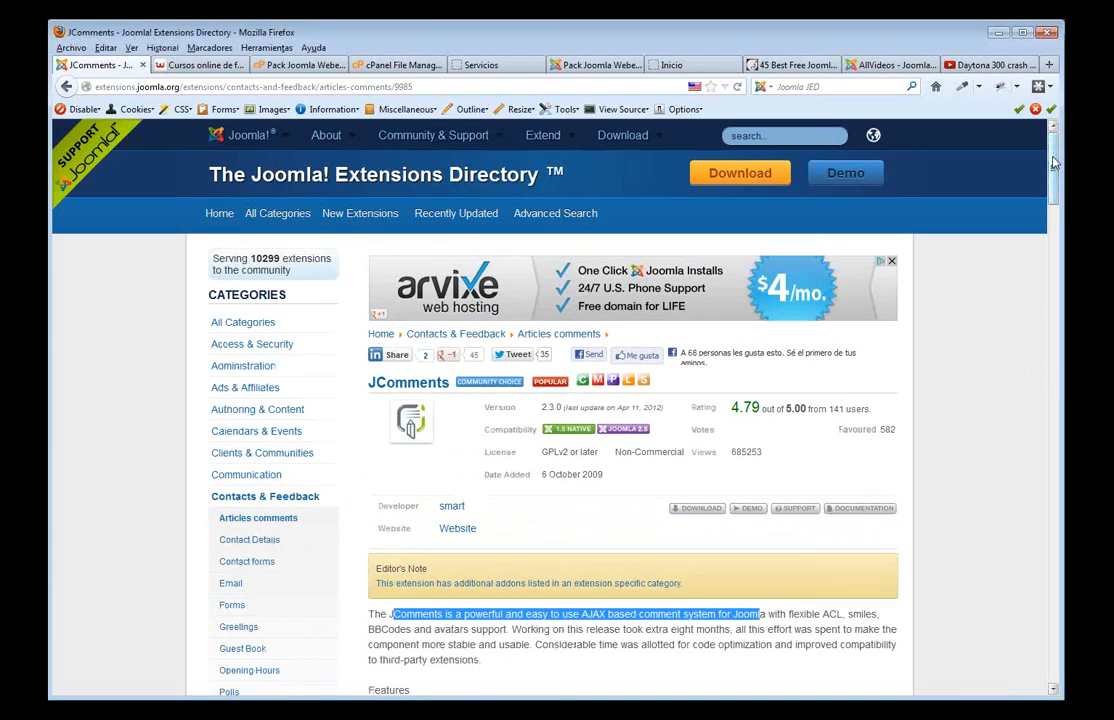
click(797, 138)
- Search the directory for 'gallery' and scroll through the 739 results, including FW Gallery
text(gallery)
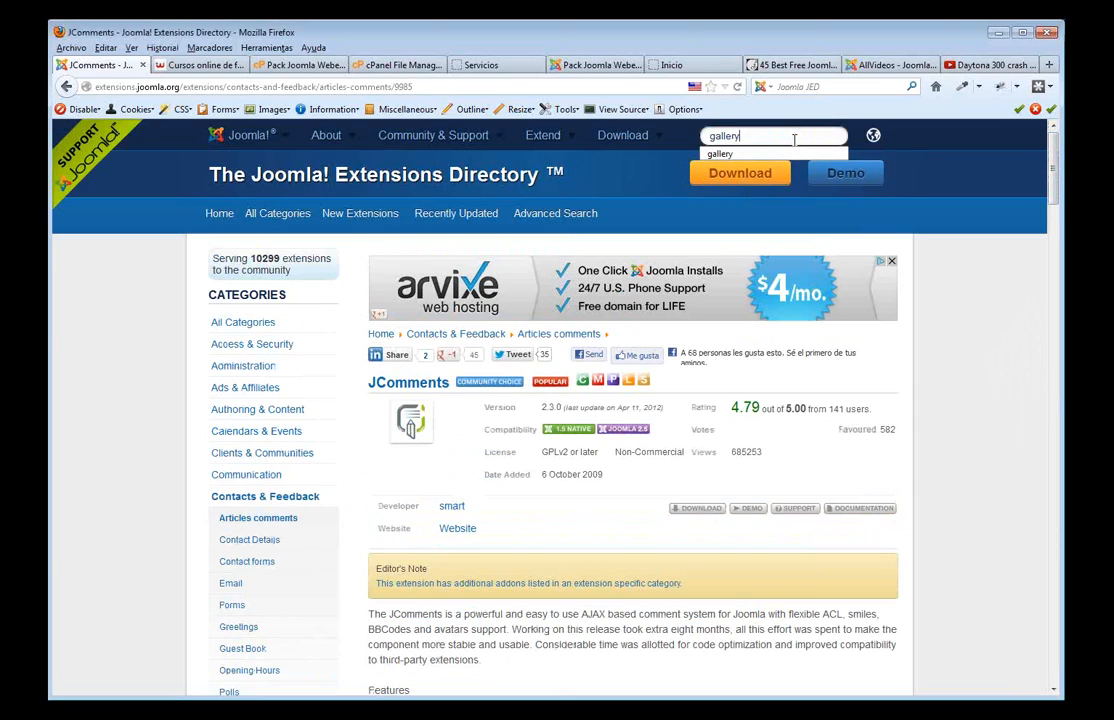
key(Return)
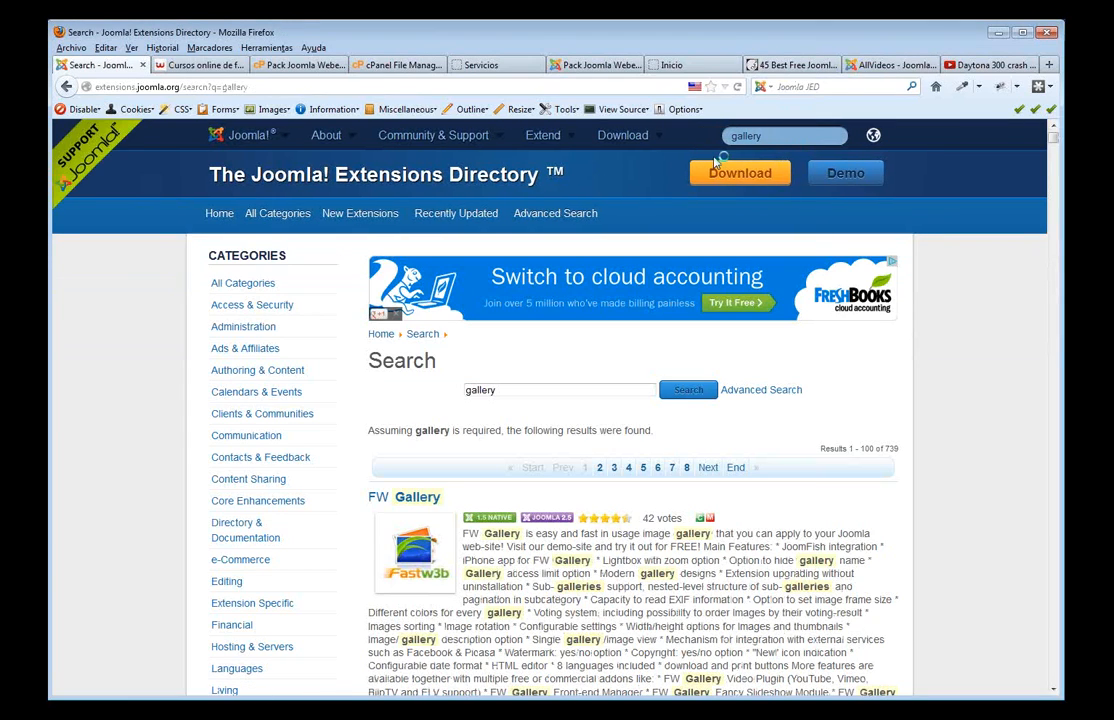
scroll(629, 236, down, 3)
scroll(417, 338, down, 3)
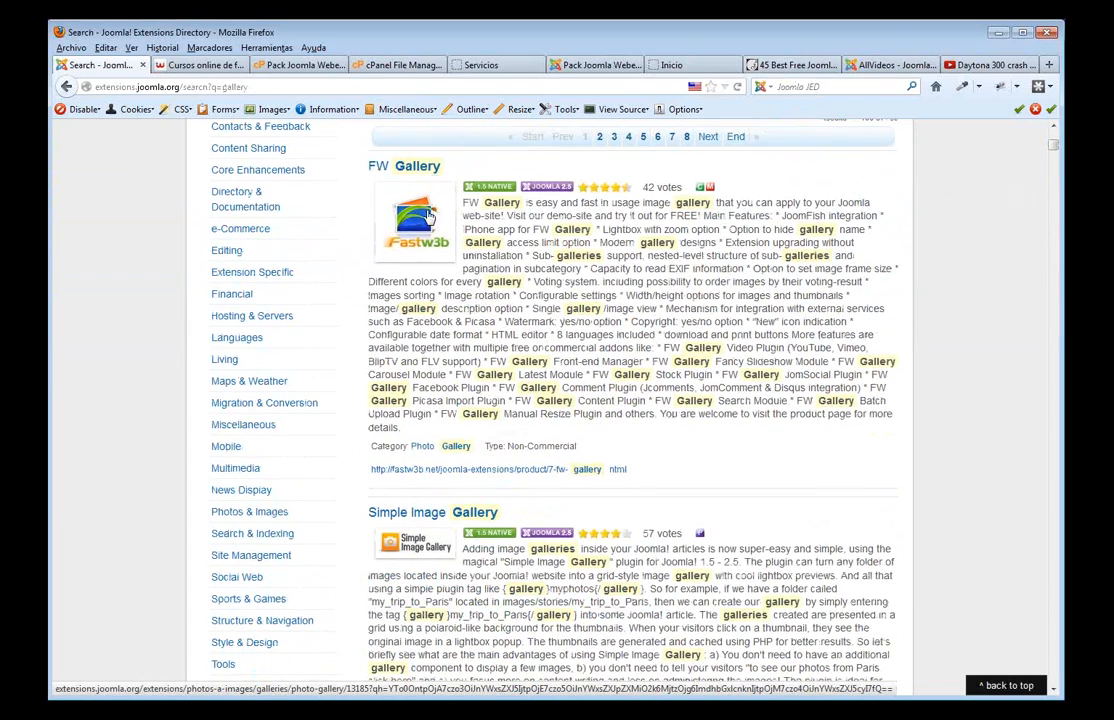
scroll(430, 260, down, 8)
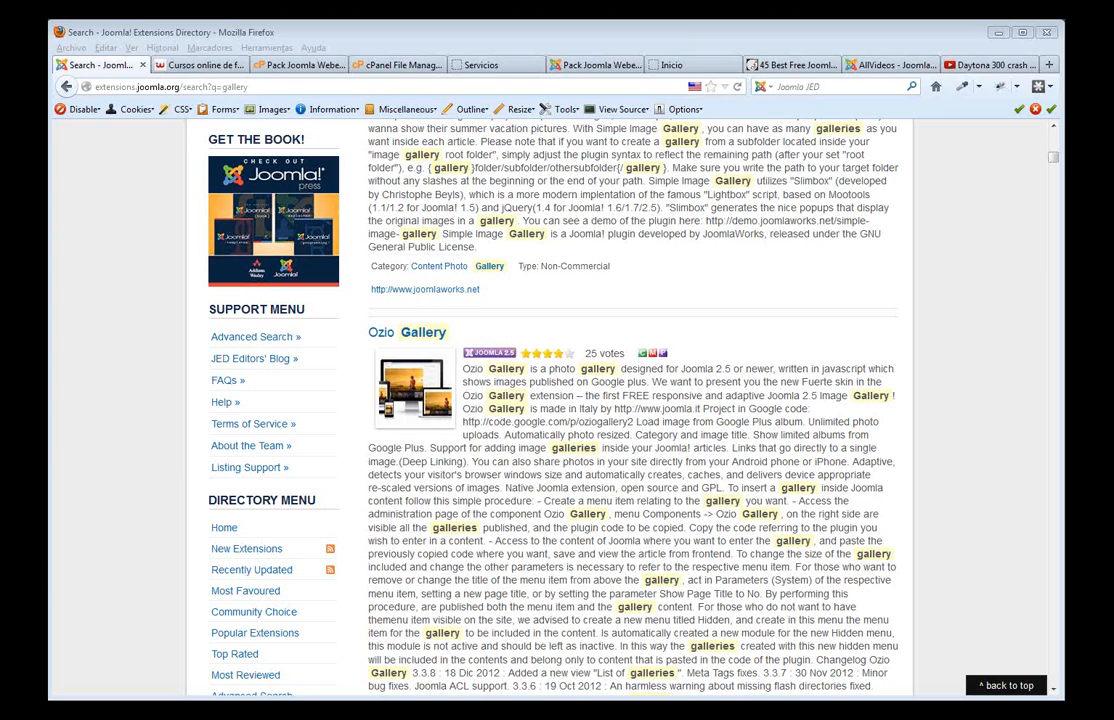
click(281, 65)
- Return to the cPanel home page and highlight the main domain in the statistics panel
scroll(465, 425, down, 10)
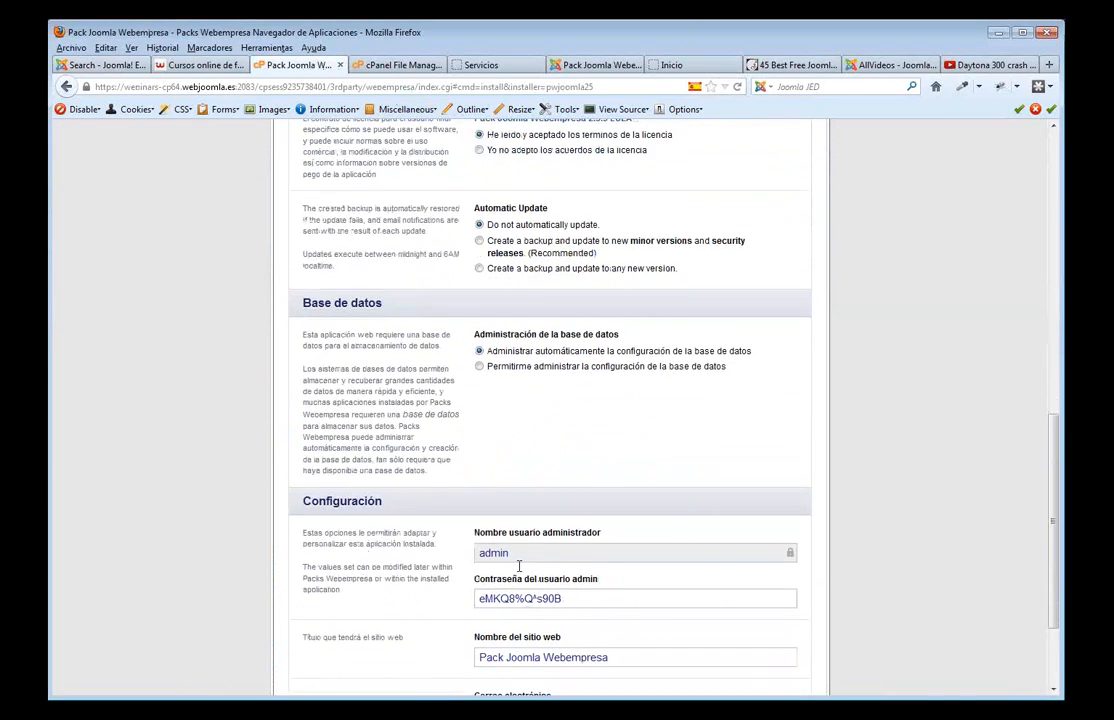
click(373, 680)
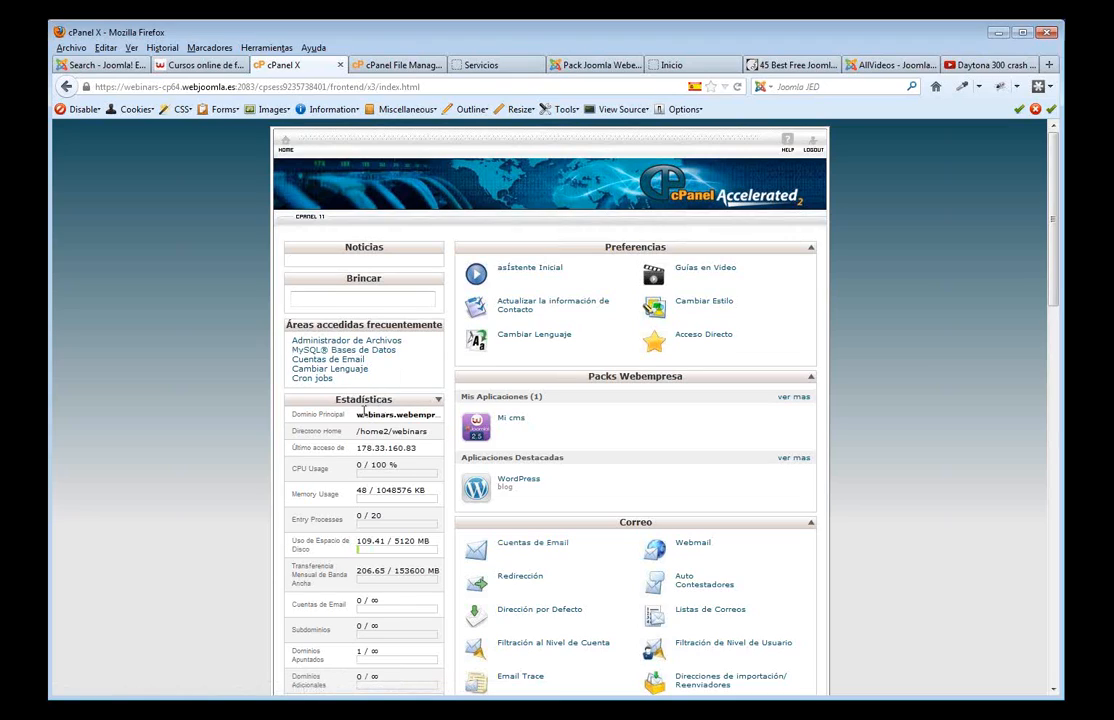
drag(362, 414, 438, 419)
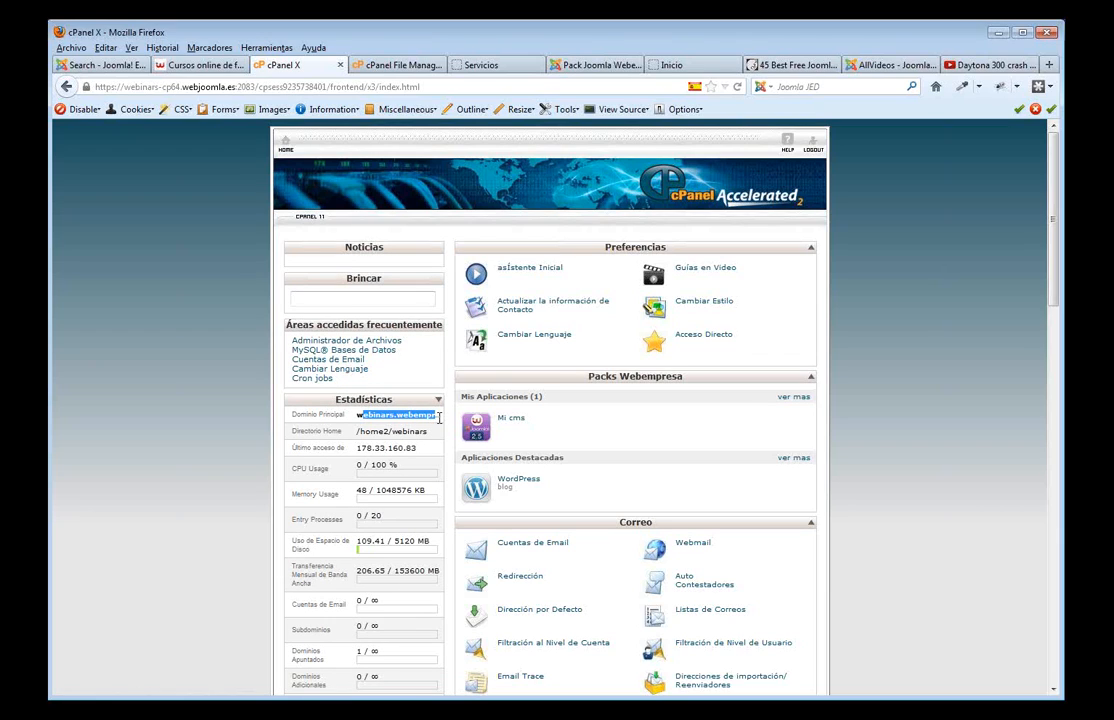
- Open the Dominios Apuntados (parked domains) page from the Dominios section
scroll(520, 450, down, 5)
scroll(607, 492, up, 5)
scroll(607, 492, down, 4)
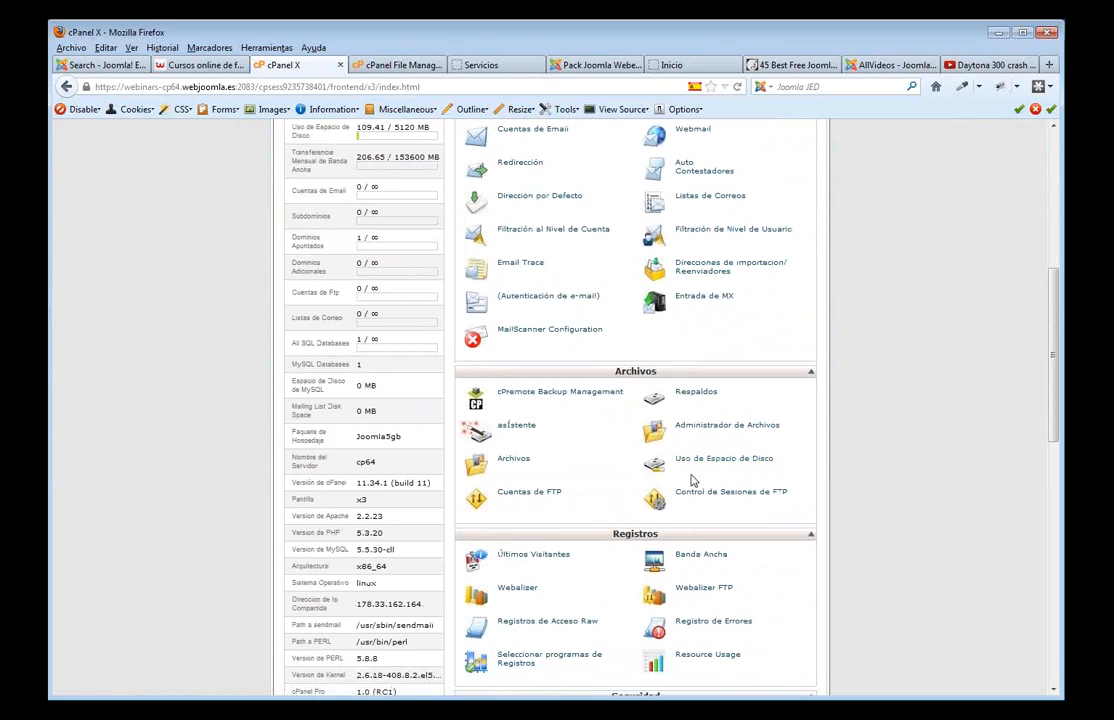
scroll(706, 460, down, 1)
scroll(741, 428, down, 3)
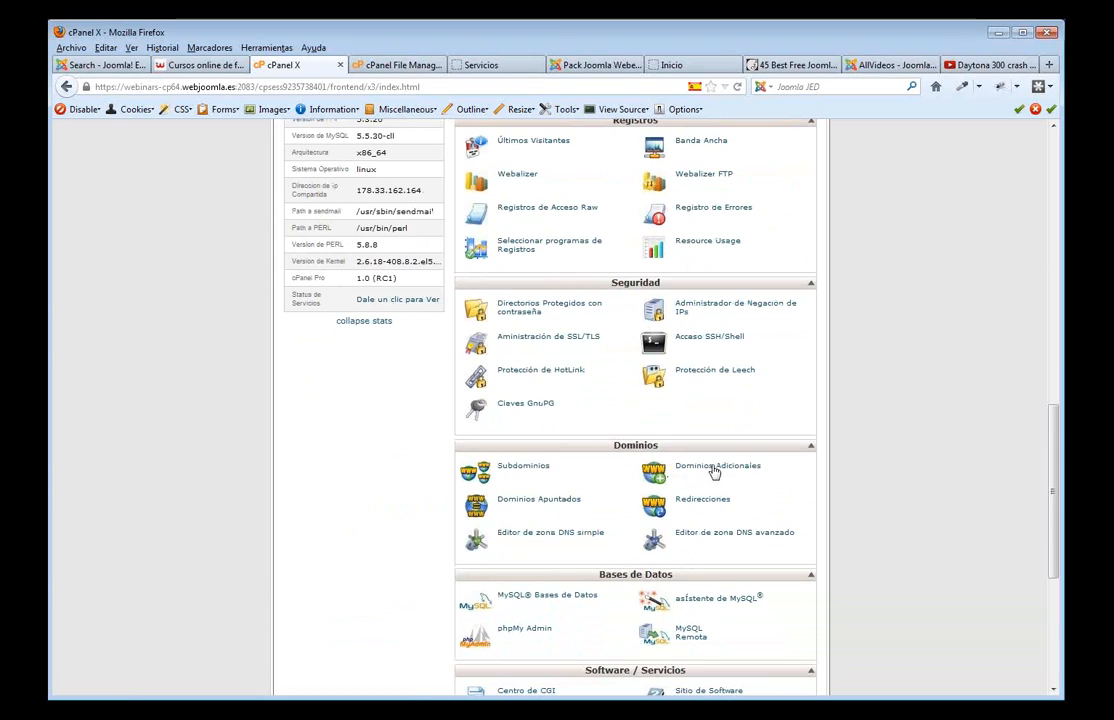
click(546, 499)
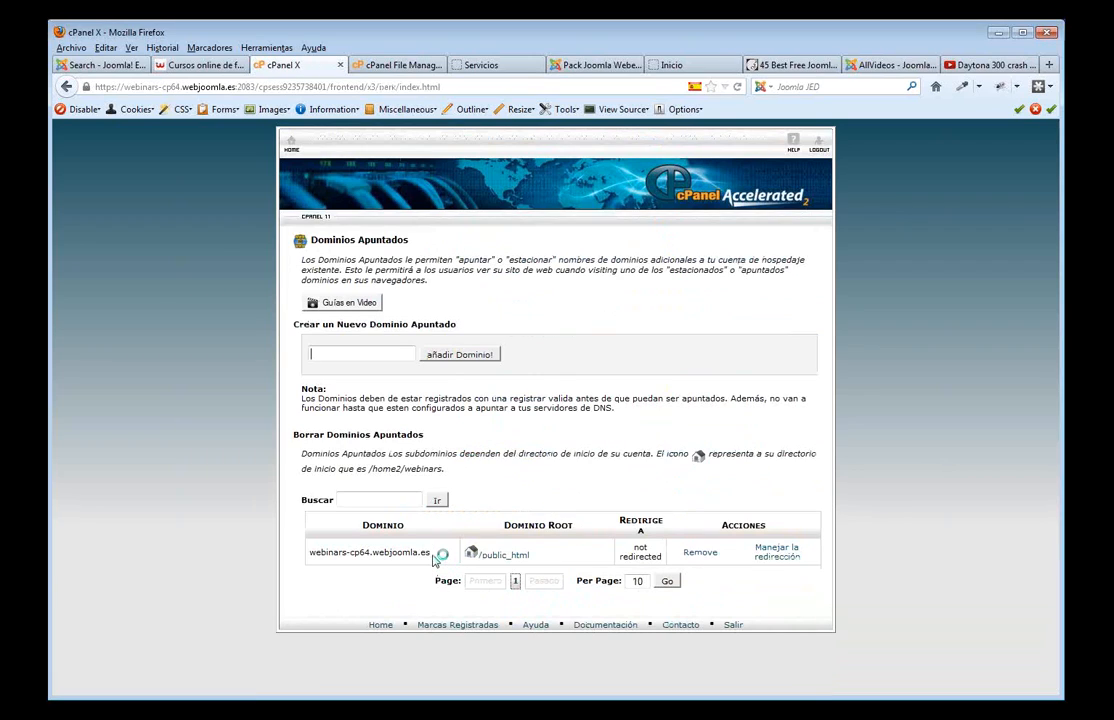
- Highlight the parked domain's name in the Dominio column
drag(432, 554, 310, 553)
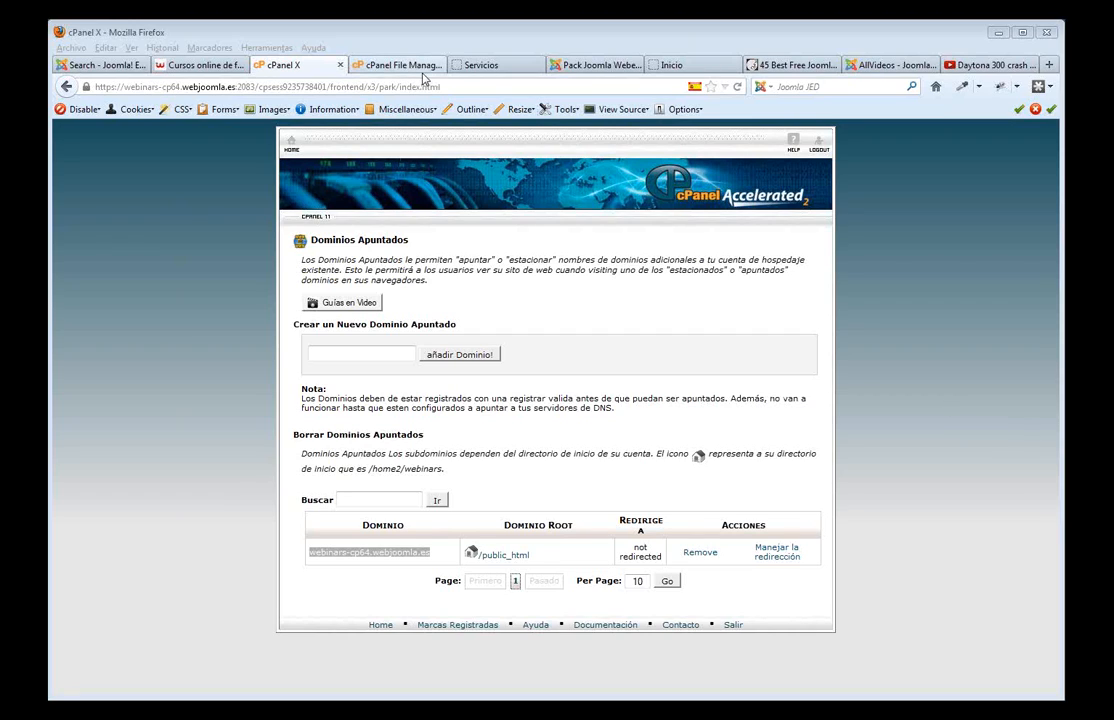
- In File Manager, browse into templates/beez5 and select templateDetails.xml
click(358, 65)
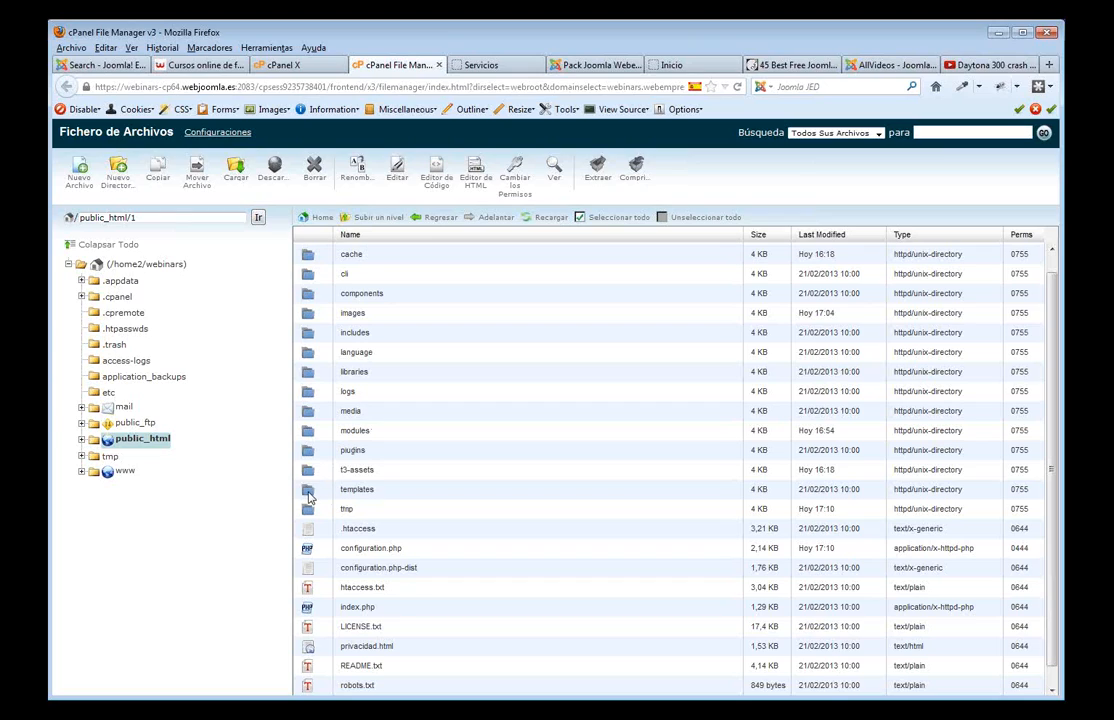
double_click(390, 489)
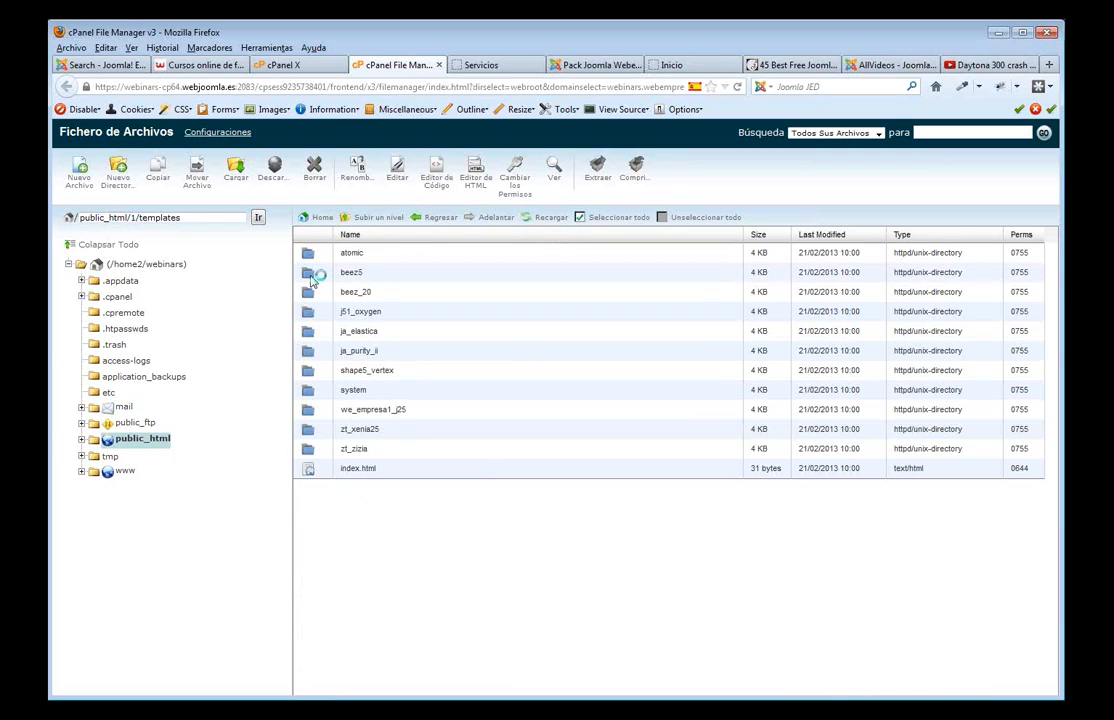
double_click(312, 279)
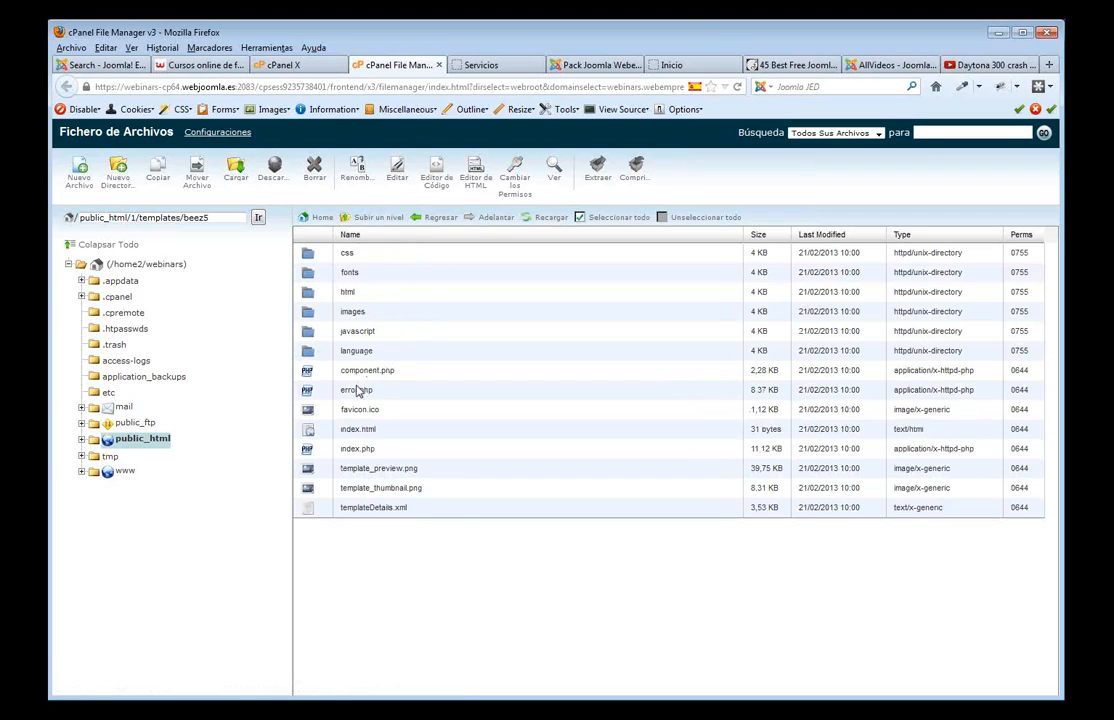
click(382, 511)
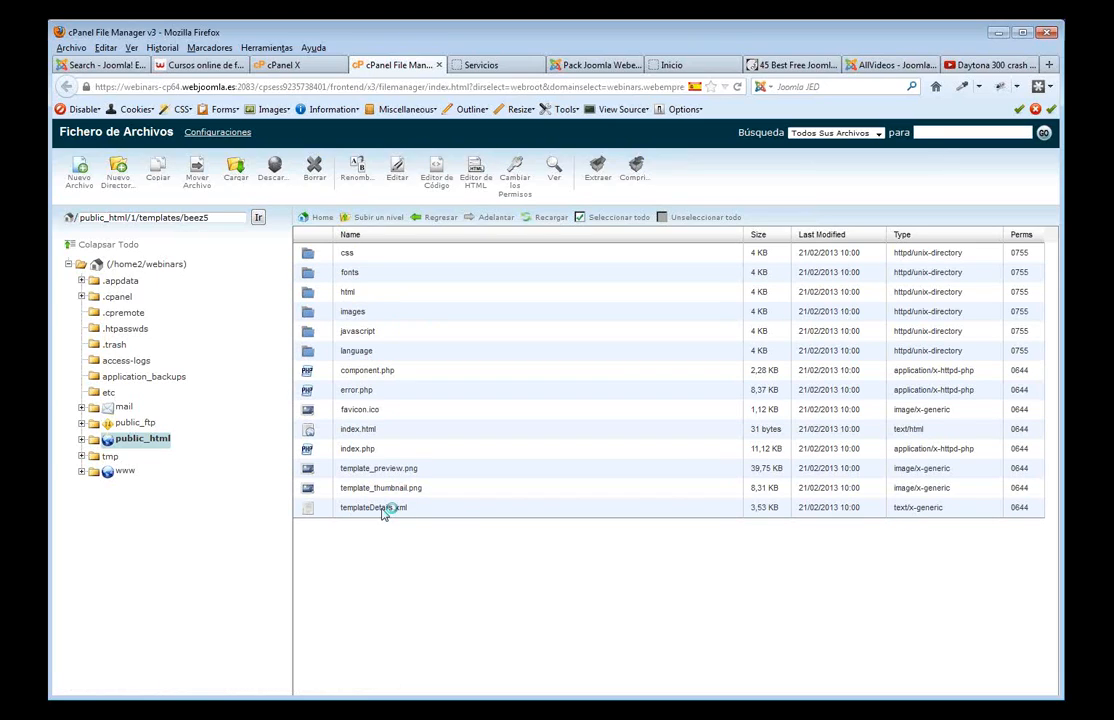
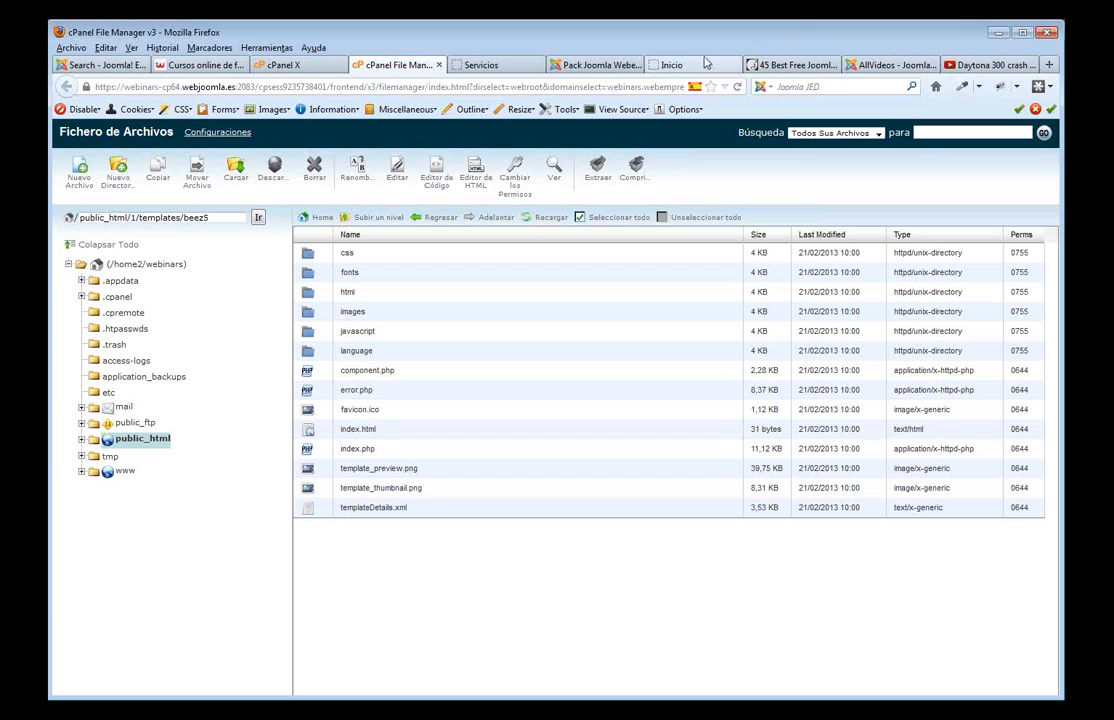
- Return to the JED 'gallery' search results and start a new directory search
click(122, 65)
scroll(836, 265, up, 10)
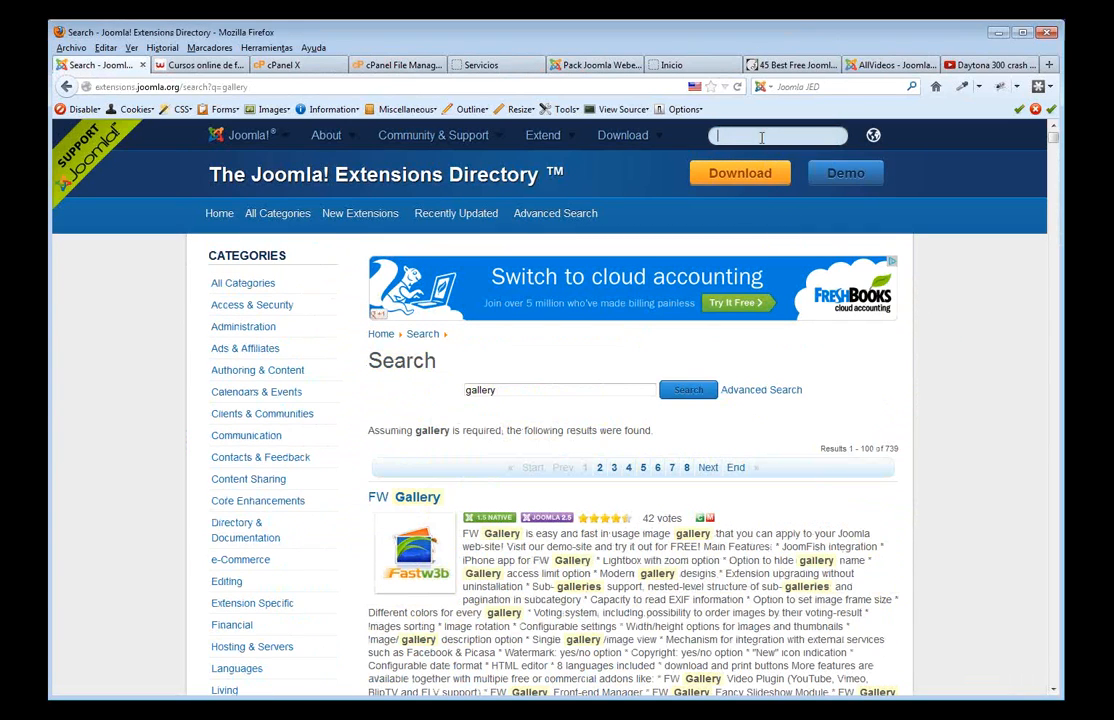
click(761, 137)
- Search the directory for 'anticopy', then open the AntiCopy plugin's Content Protection category
text(anty)
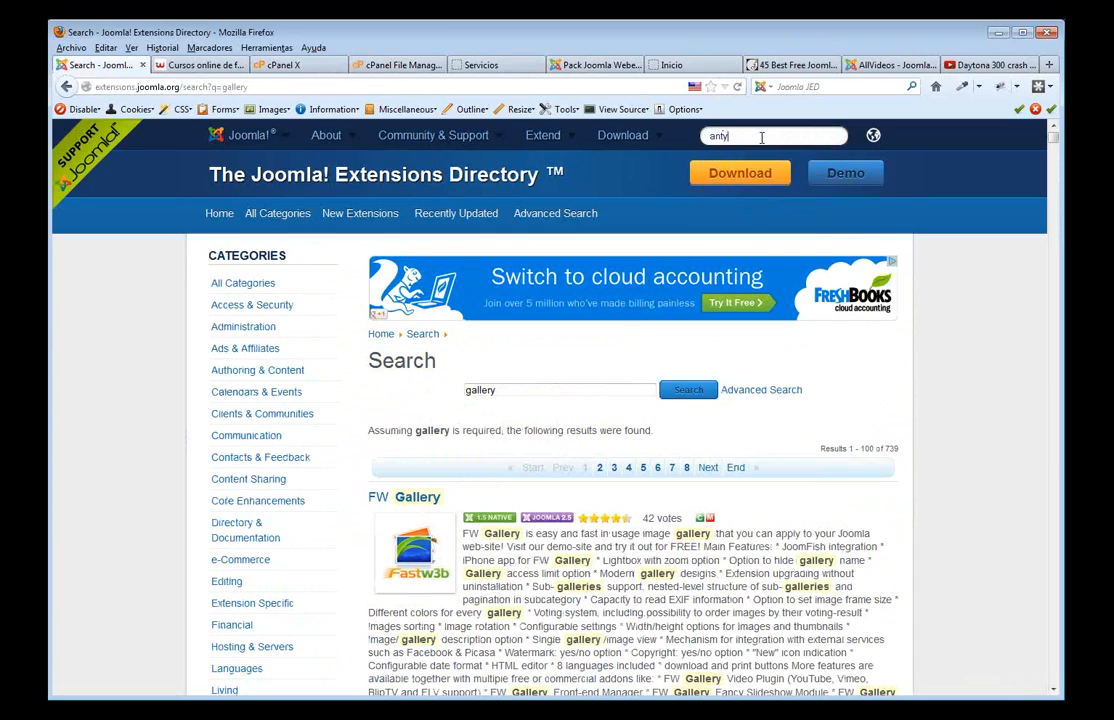
text(opy)
key(Return)
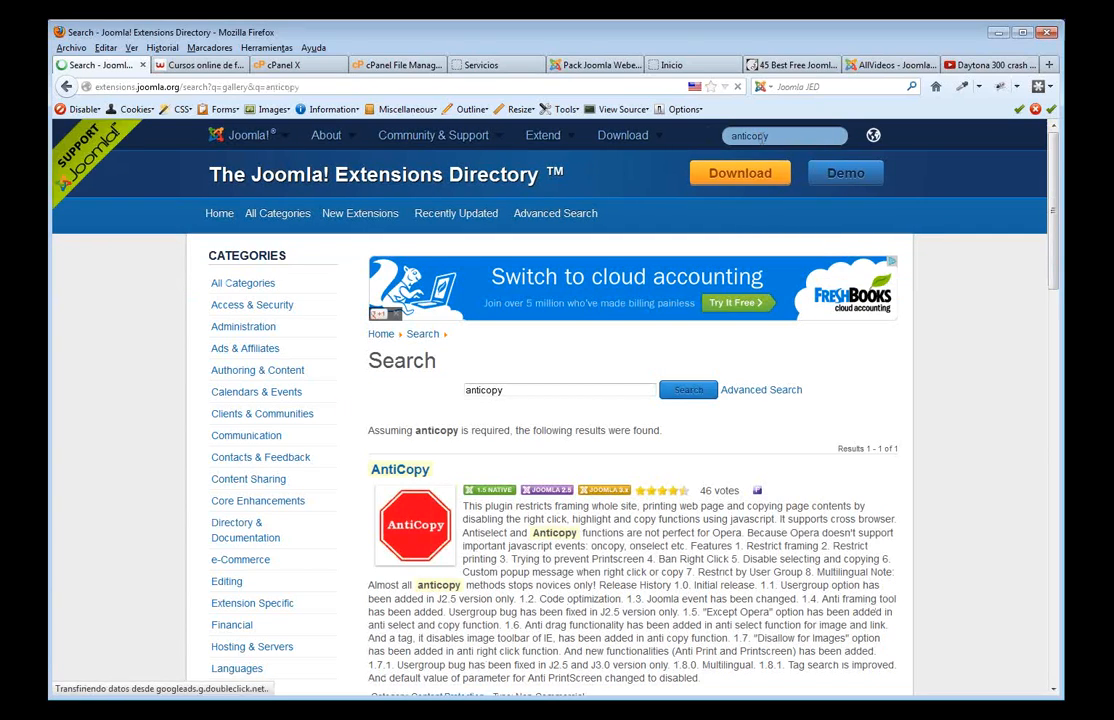
scroll(612, 308, down, 5)
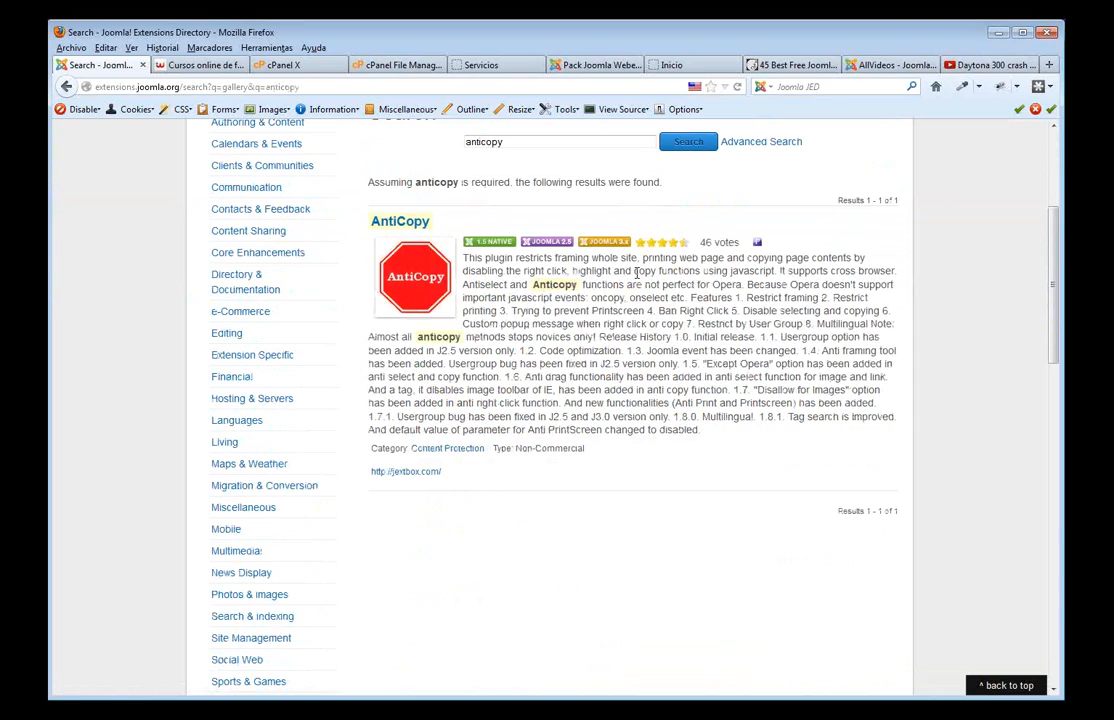
click(441, 452)
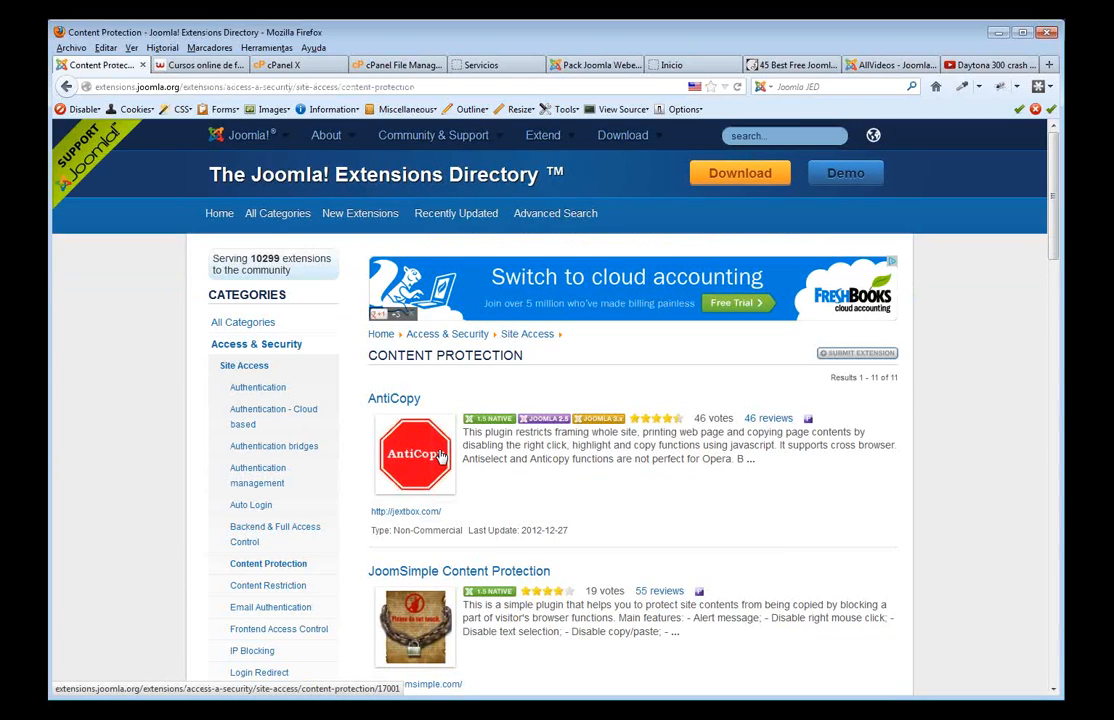
- Browse the 11 Content Protection extensions and open the Advanced Content Protector listing
scroll(567, 376, down, 5)
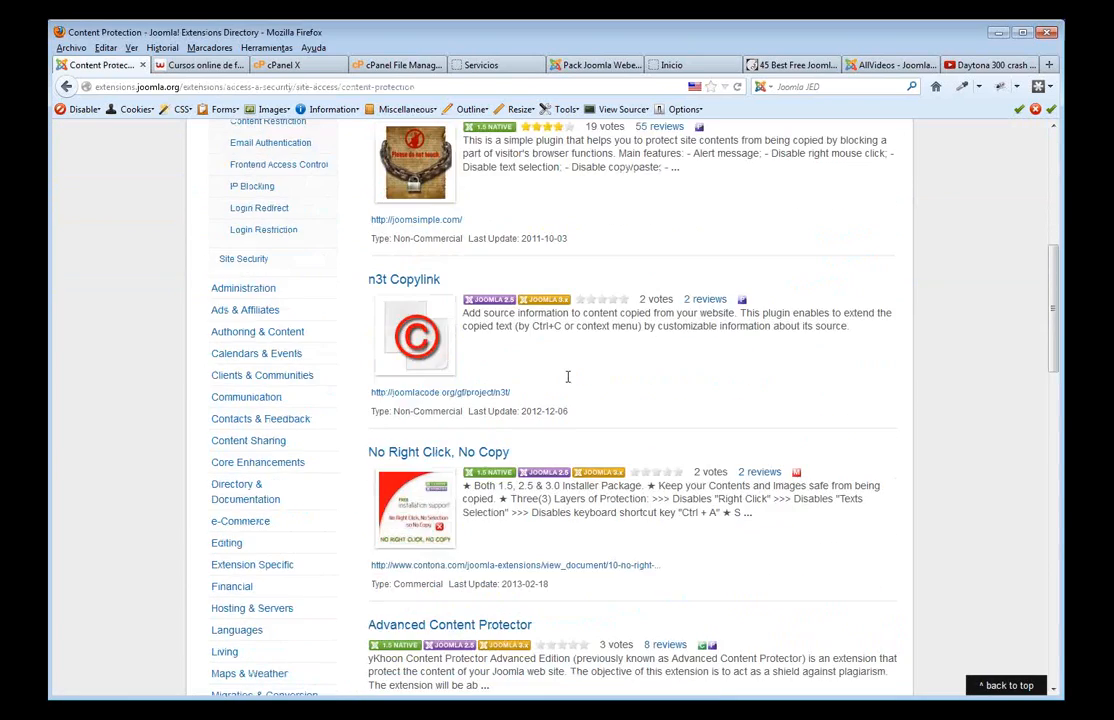
scroll(567, 376, down, 3)
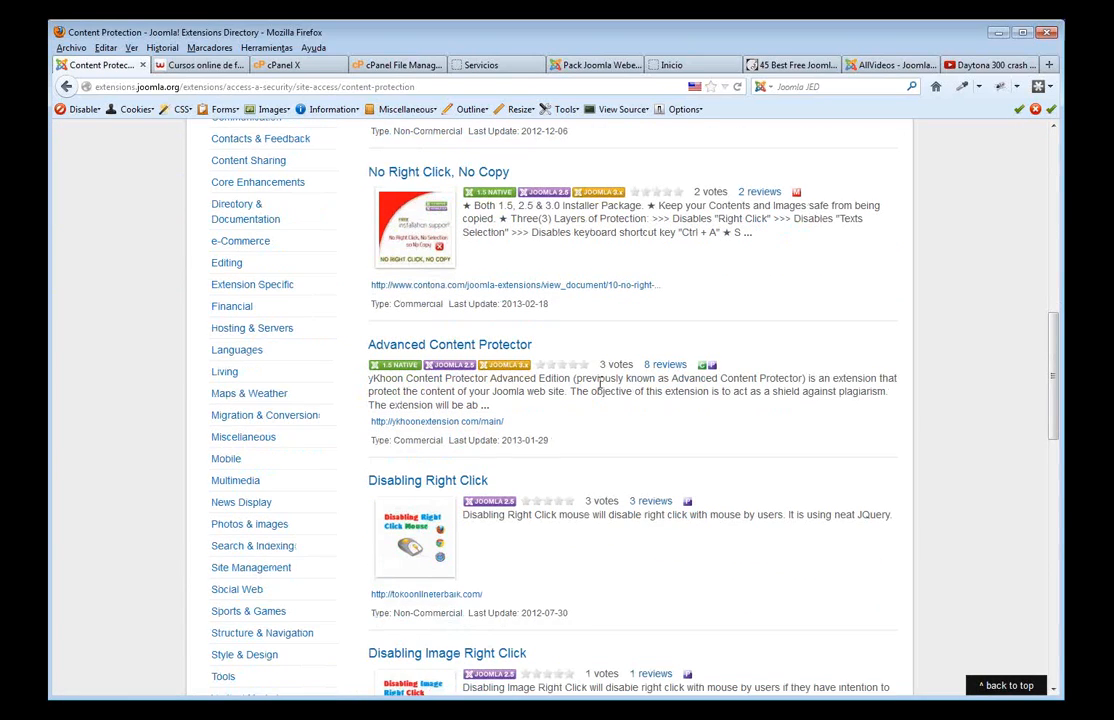
click(530, 348)
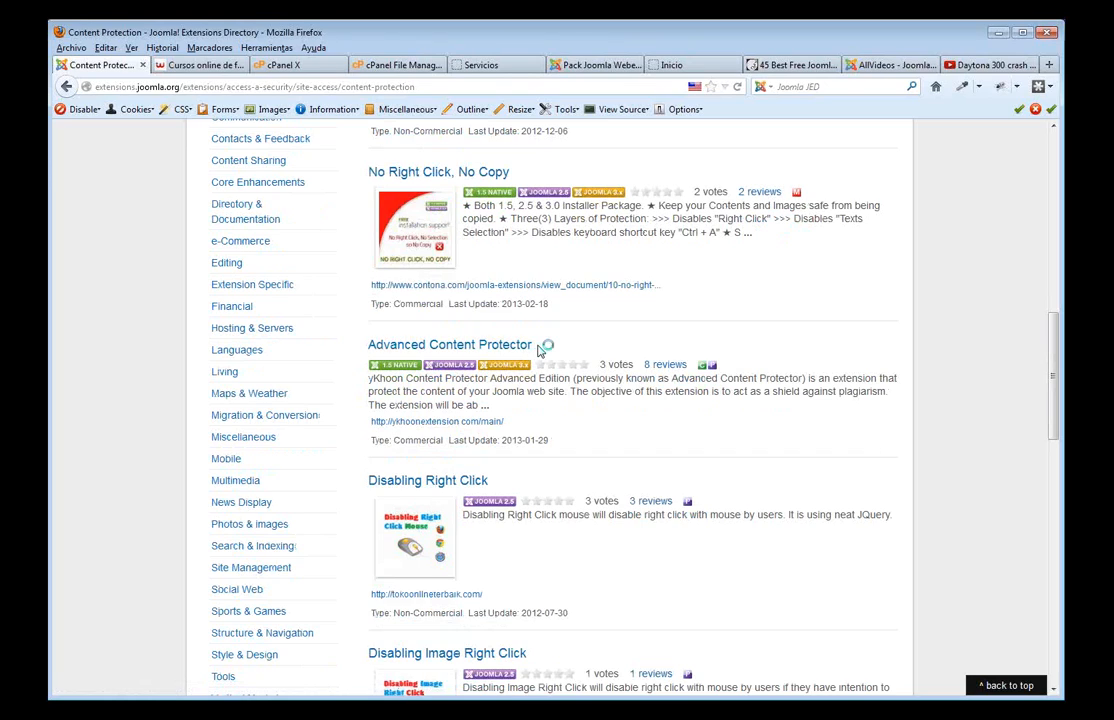
scroll(550, 343, down, 2)
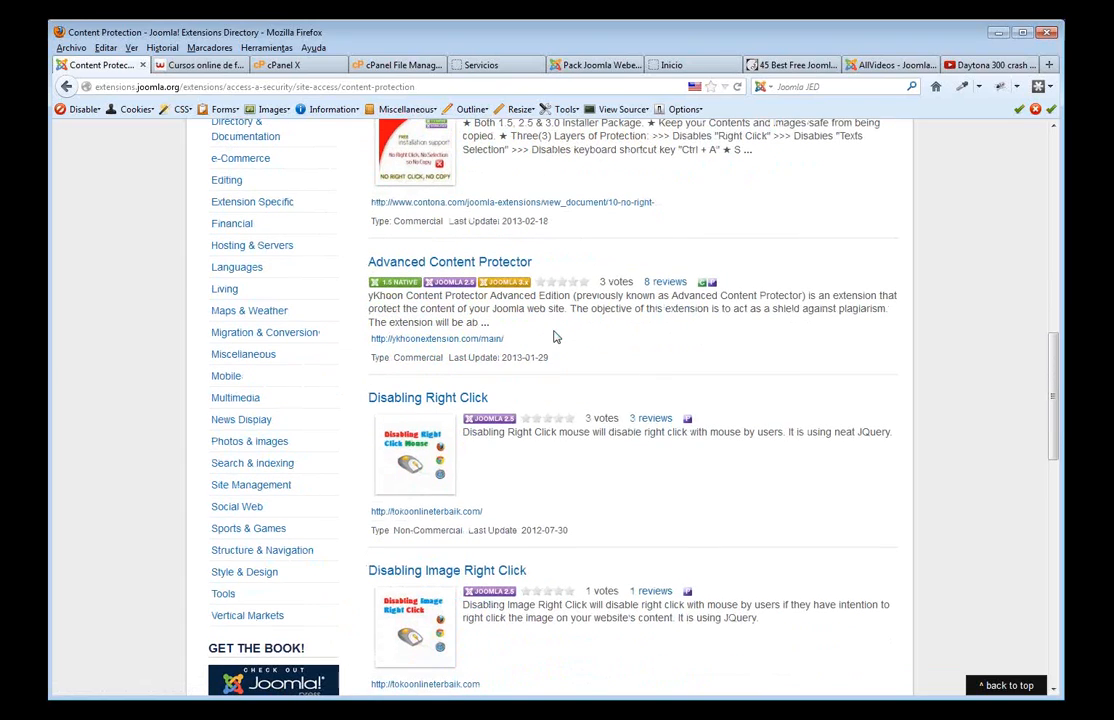
scroll(556, 337, up, 10)
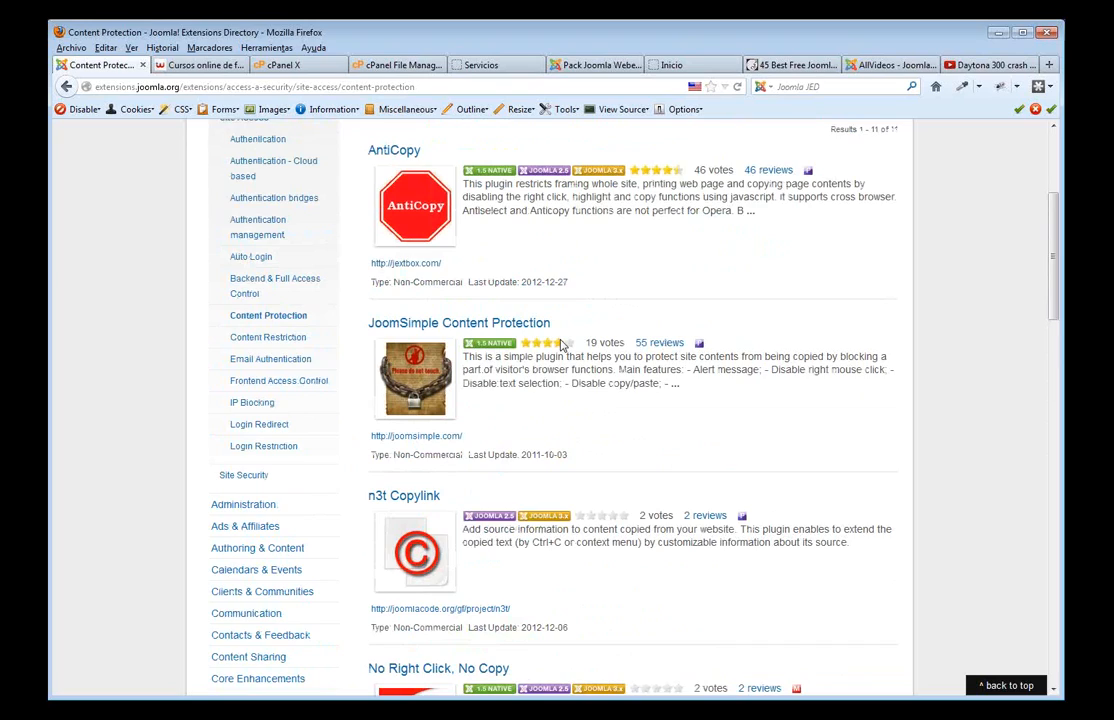
scroll(561, 341, down, 5)
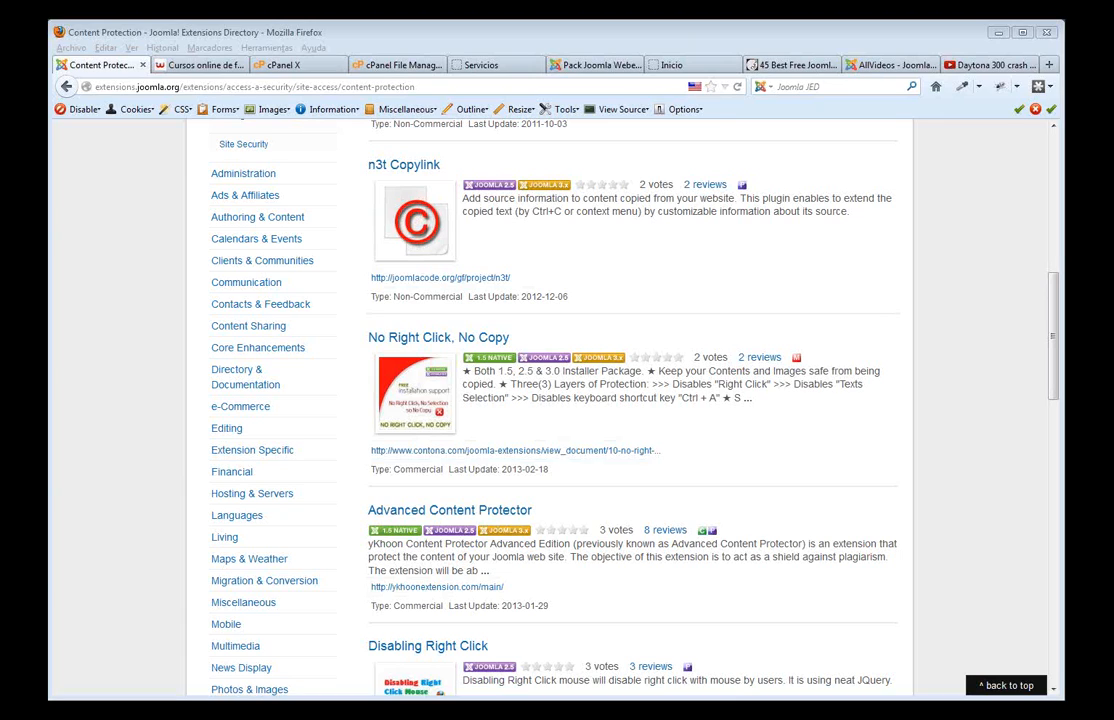
- In the admin, open Búsqueda inteligente and view its content maps and search filters
click(485, 64)
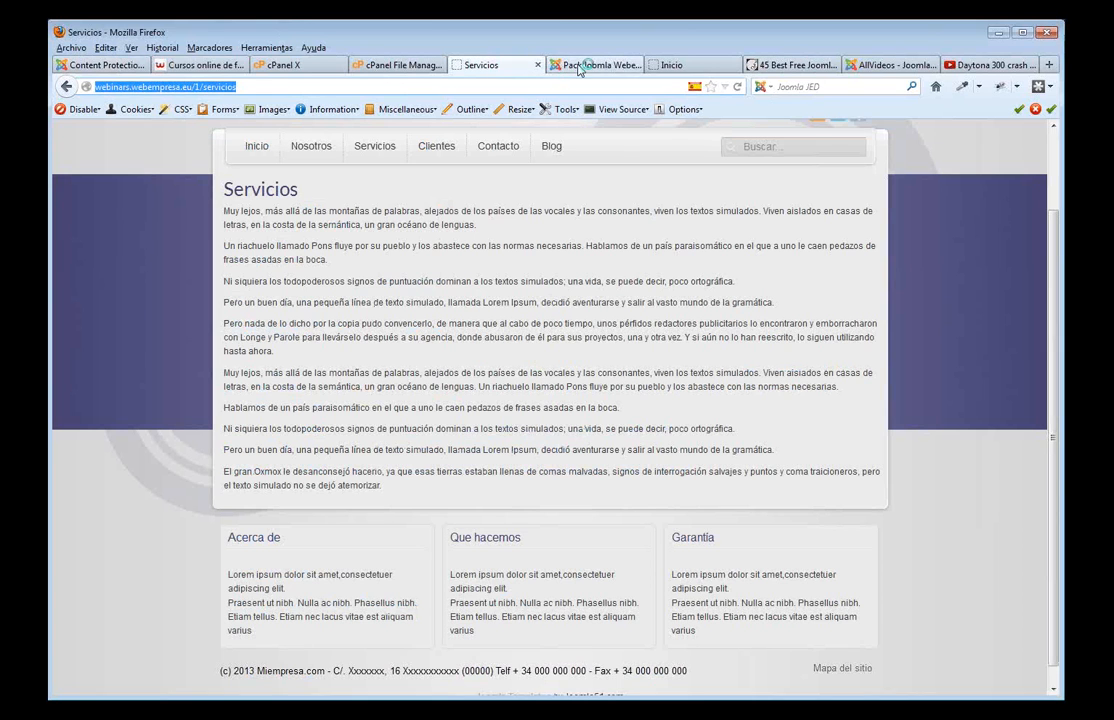
click(578, 66)
mouse_move(292, 175)
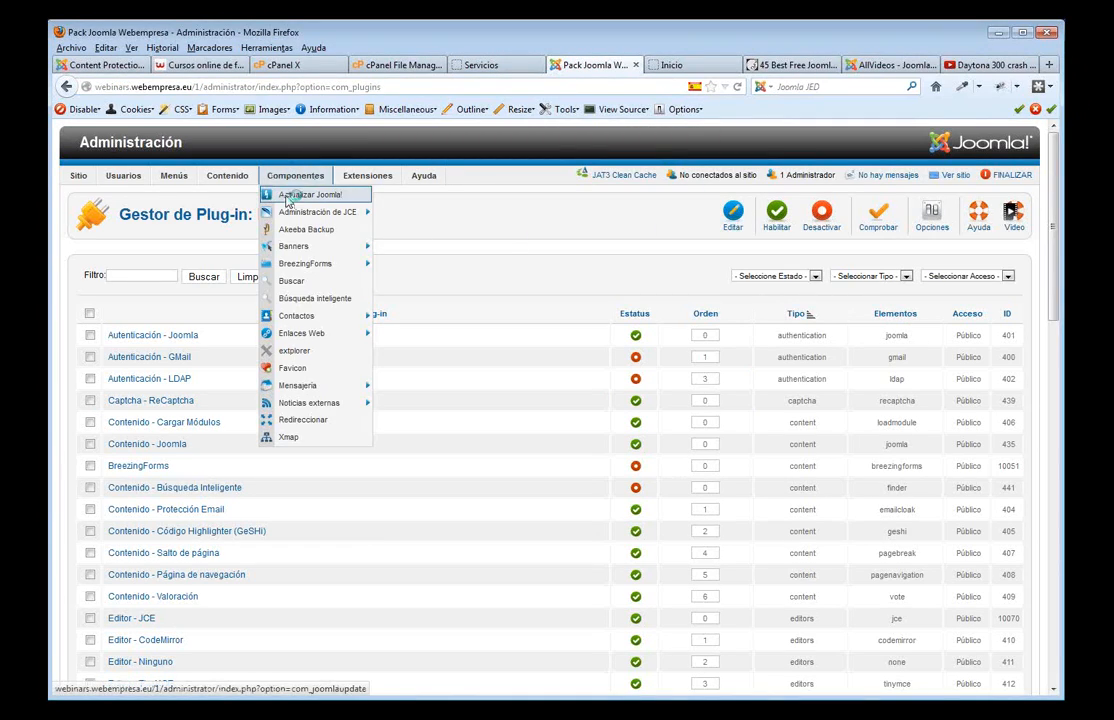
click(313, 300)
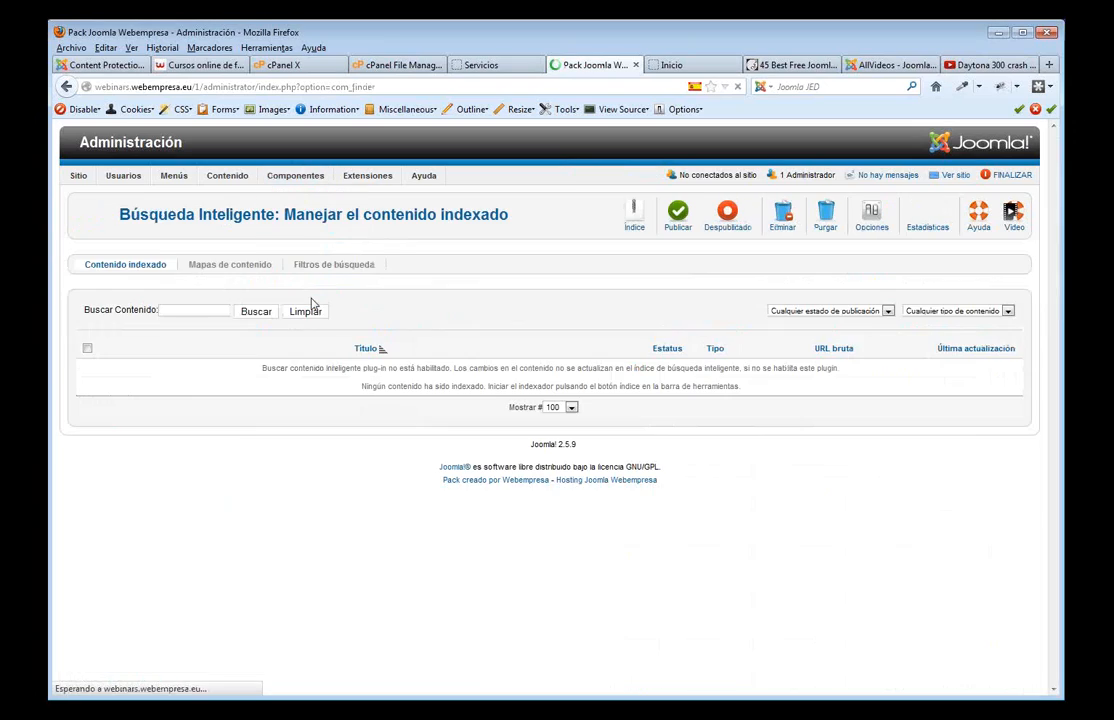
click(250, 268)
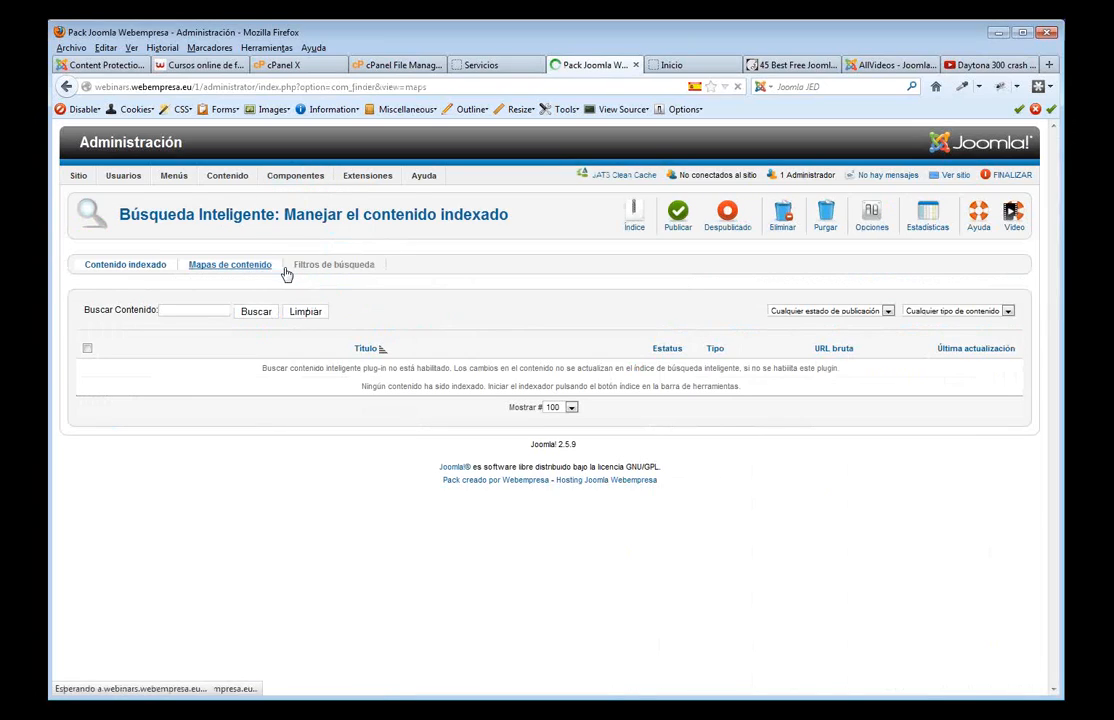
click(336, 268)
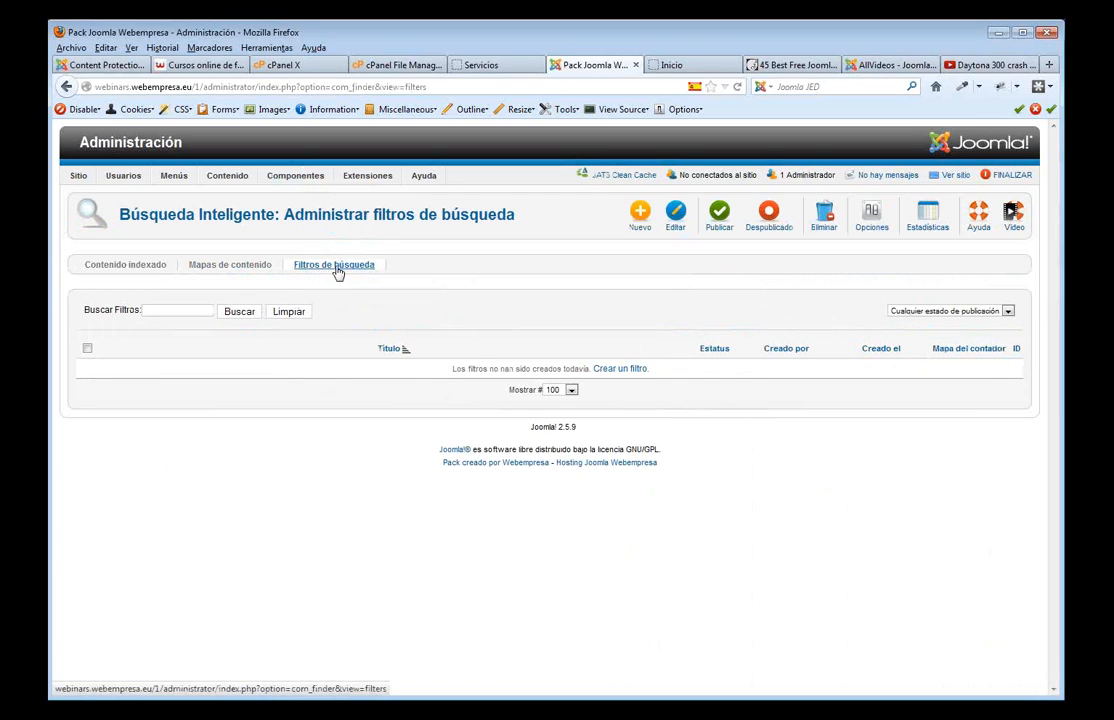
- Search the public Servicios site for 'lejos'
click(495, 66)
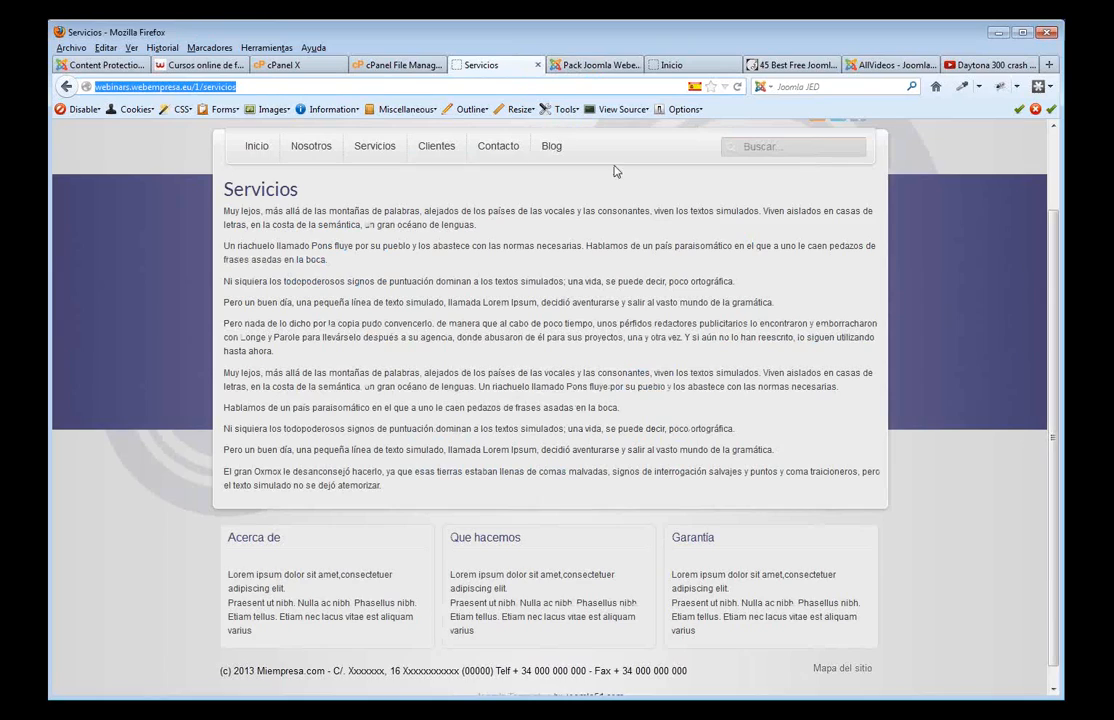
scroll(758, 216, up, 2)
click(767, 237)
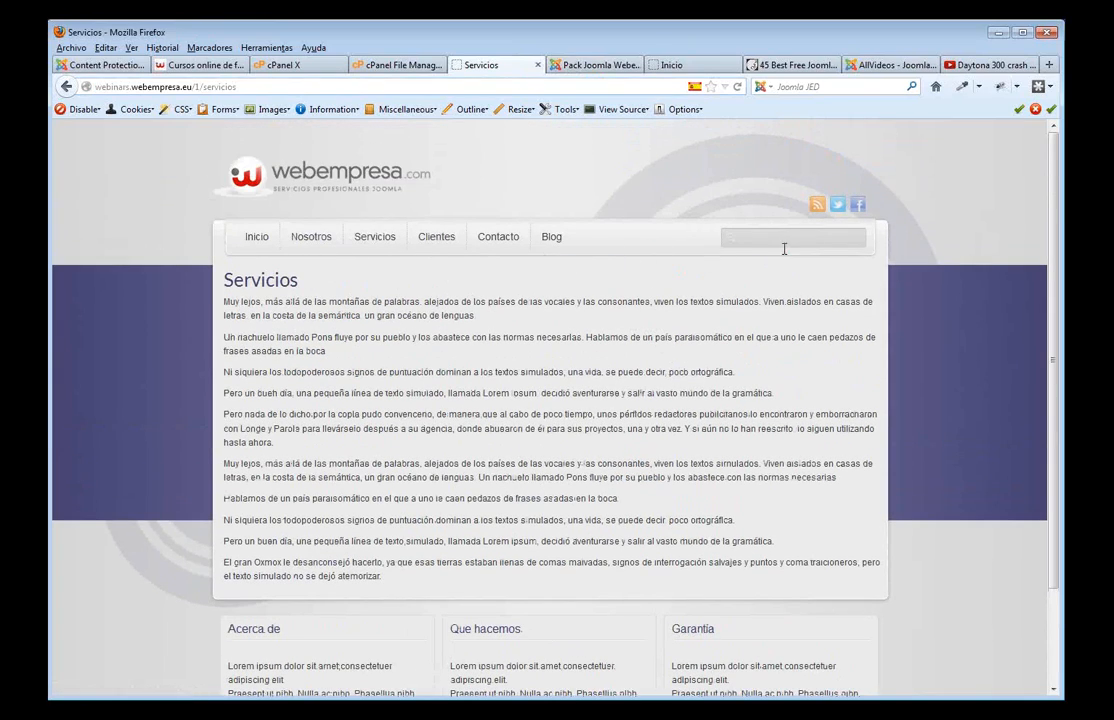
text(lejos)
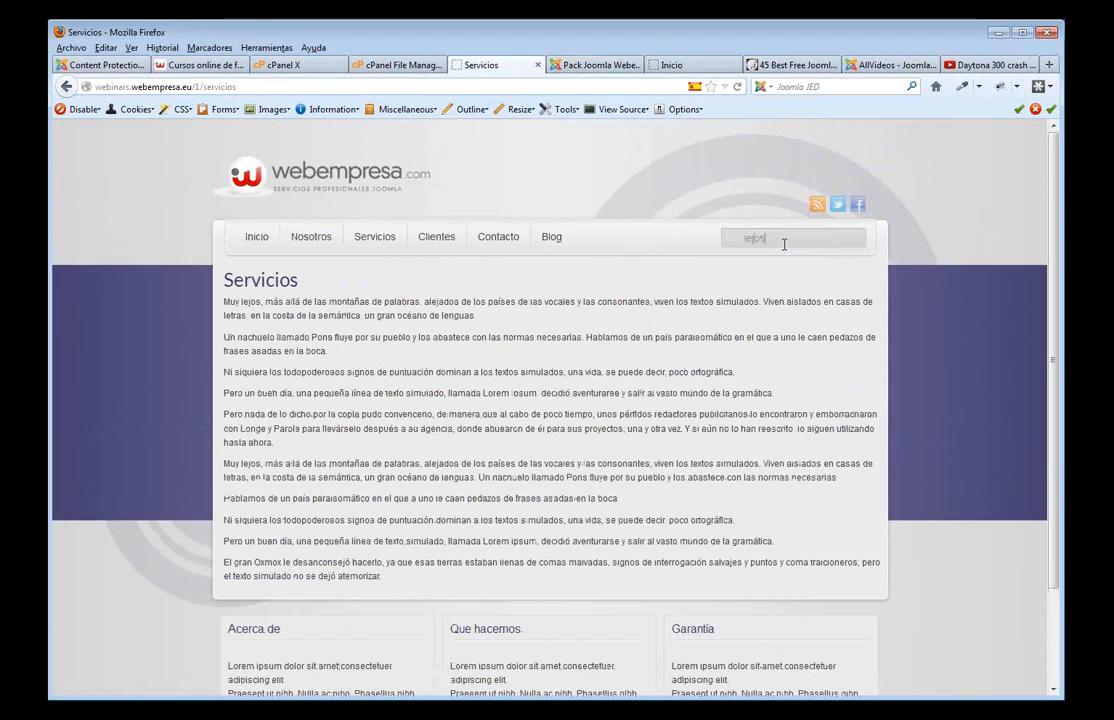
key(Return)
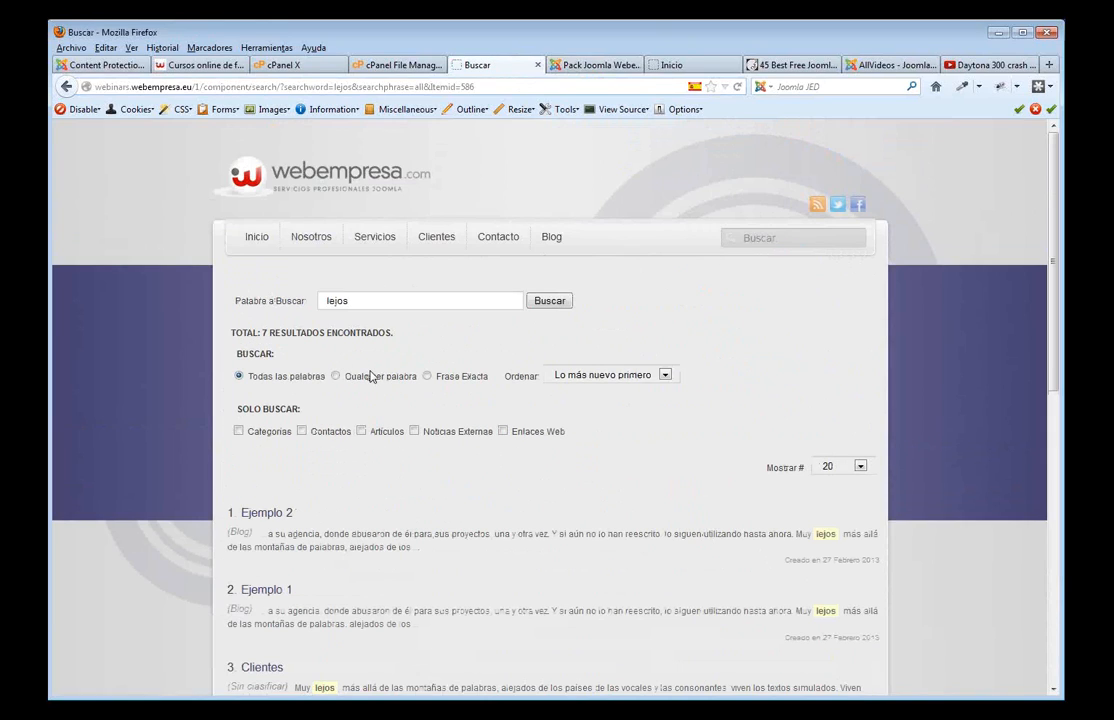
- Review the seven 'lejos' results, then go to the site's Inicio home page
scroll(385, 152, down, 5)
scroll(532, 305, up, 5)
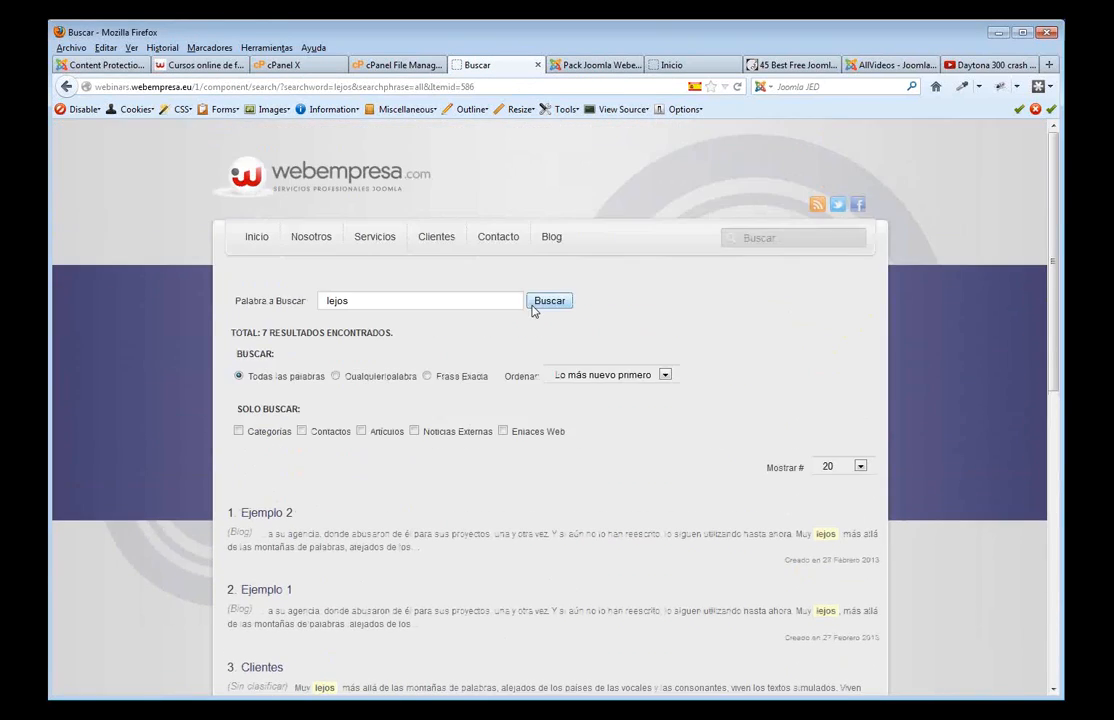
scroll(426, 427, down, 6)
scroll(426, 427, down, 4)
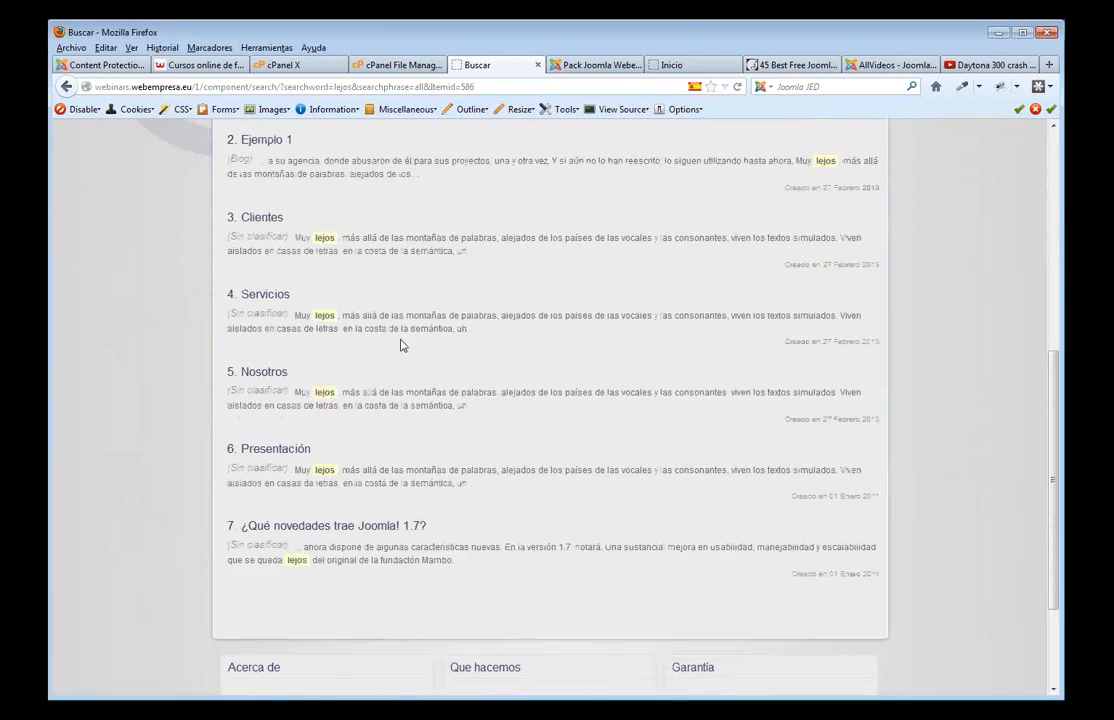
scroll(480, 472, up, 10)
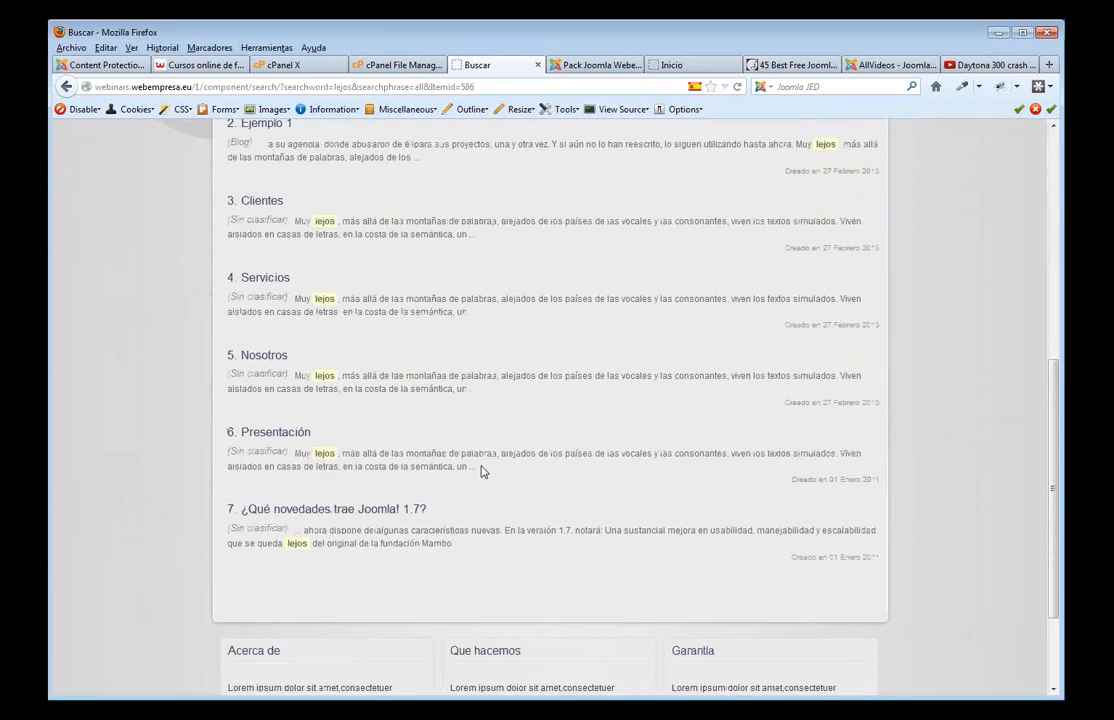
scroll(478, 438, down, 4)
scroll(478, 438, down, 2)
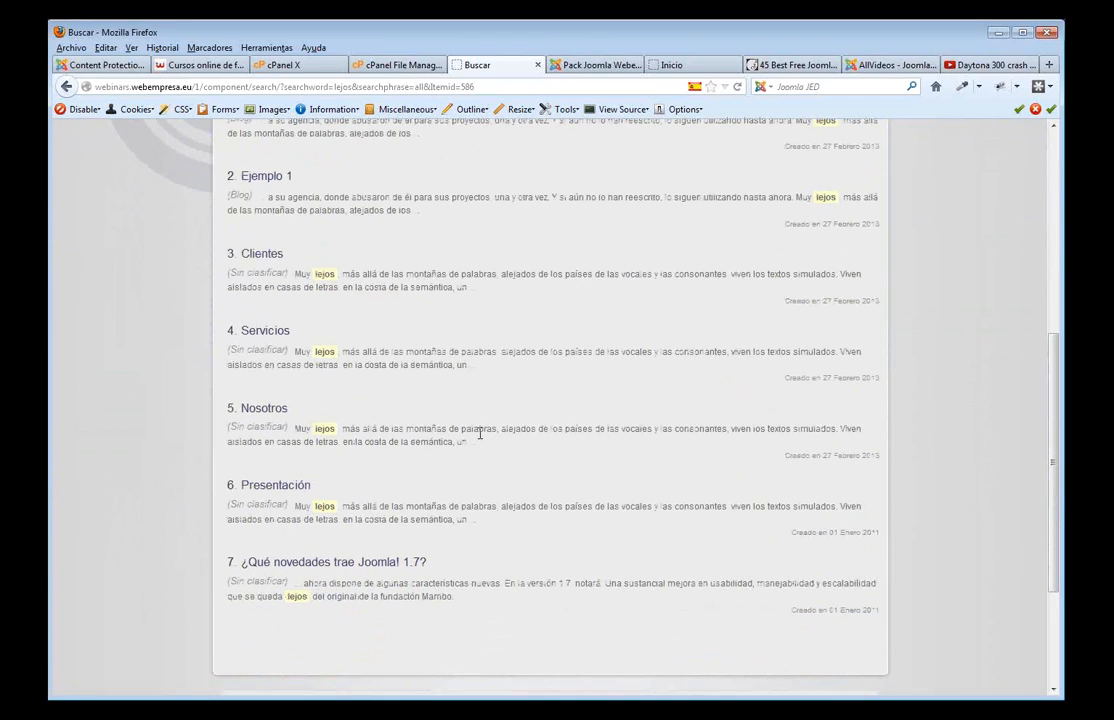
scroll(697, 449, up, 7)
scroll(697, 449, up, 2)
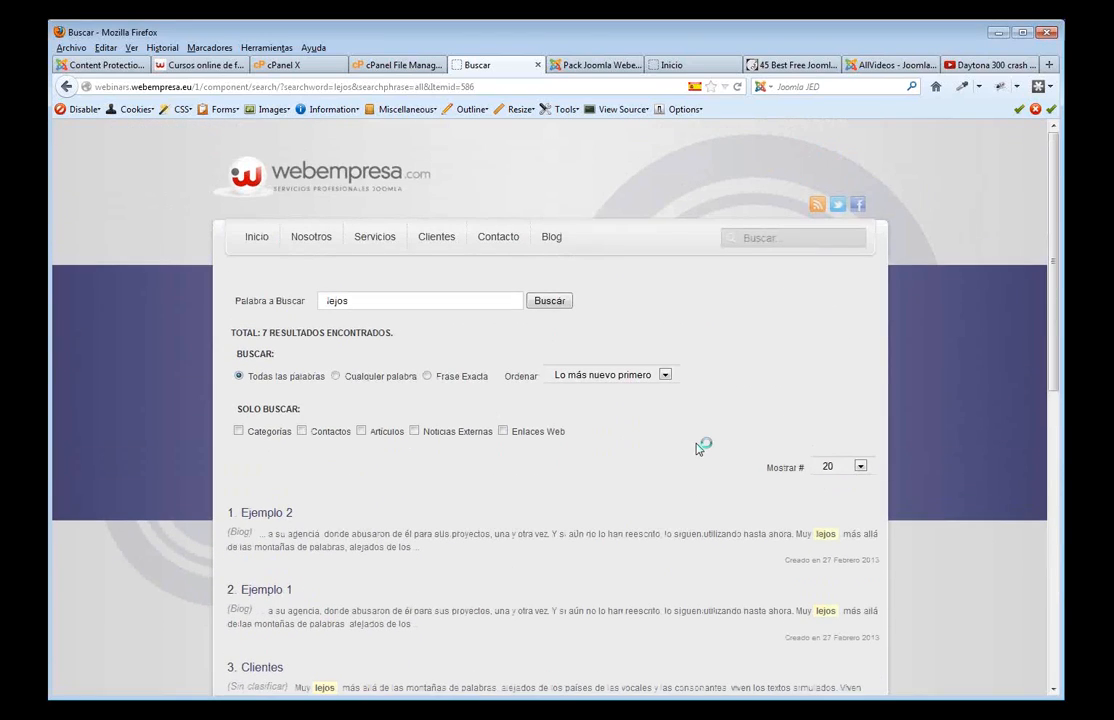
click(768, 238)
click(257, 238)
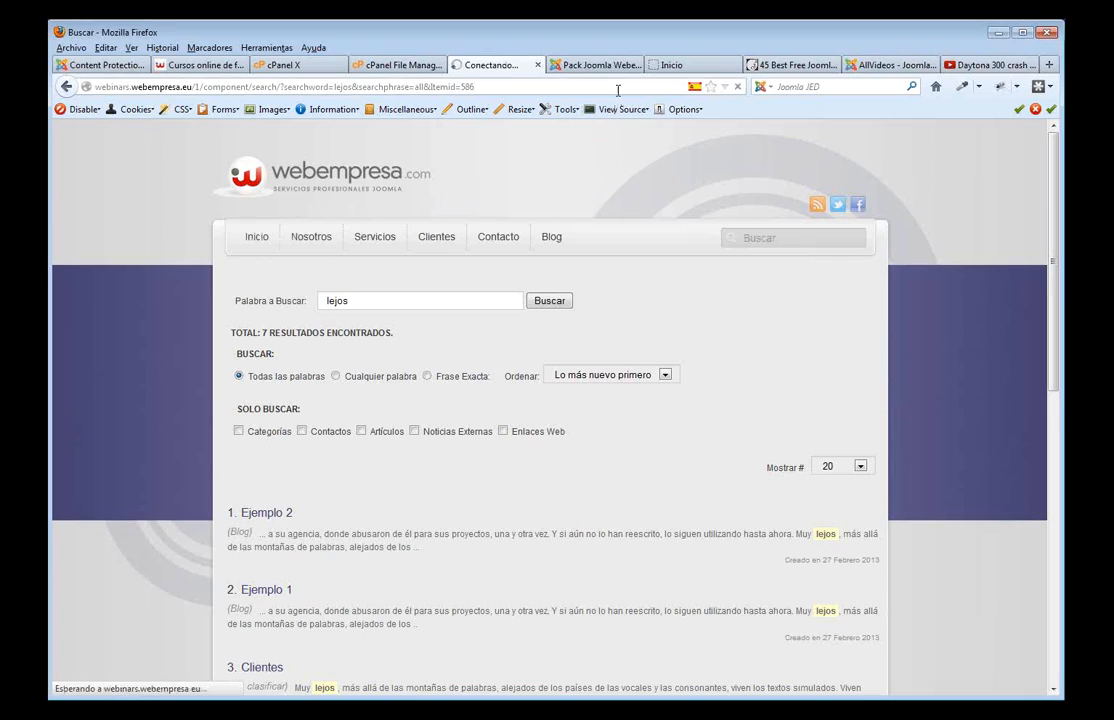
- Look over the site's home page, then return to the admin's Smart Search filters page
click(594, 66)
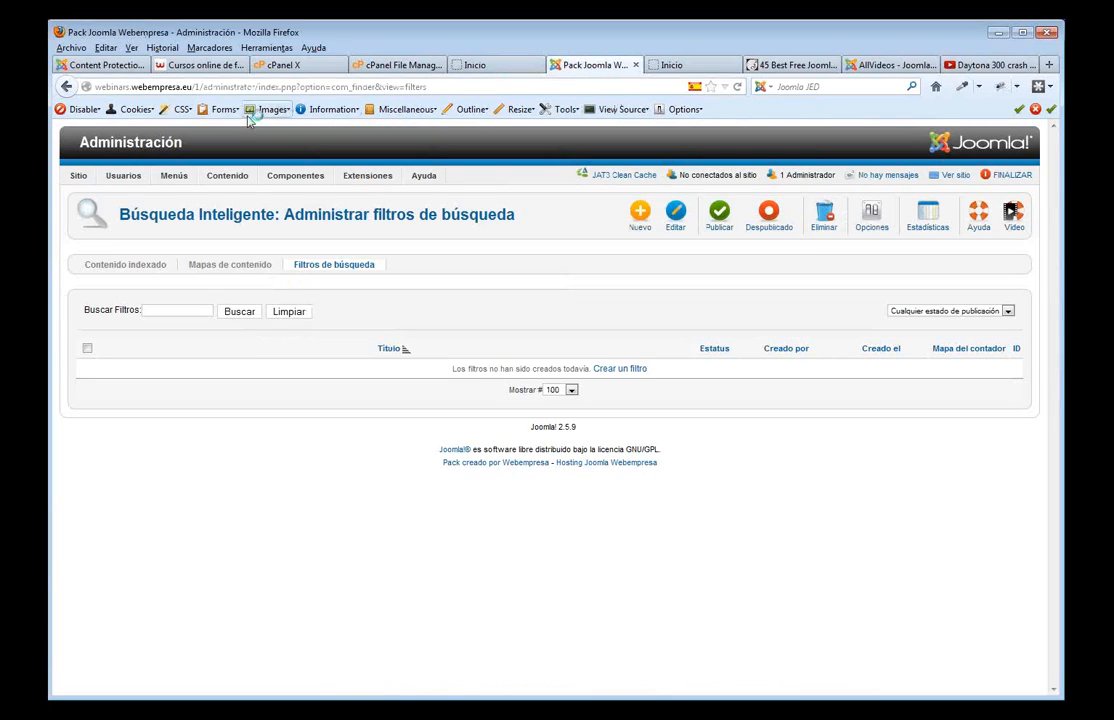
mouse_move(162, 175)
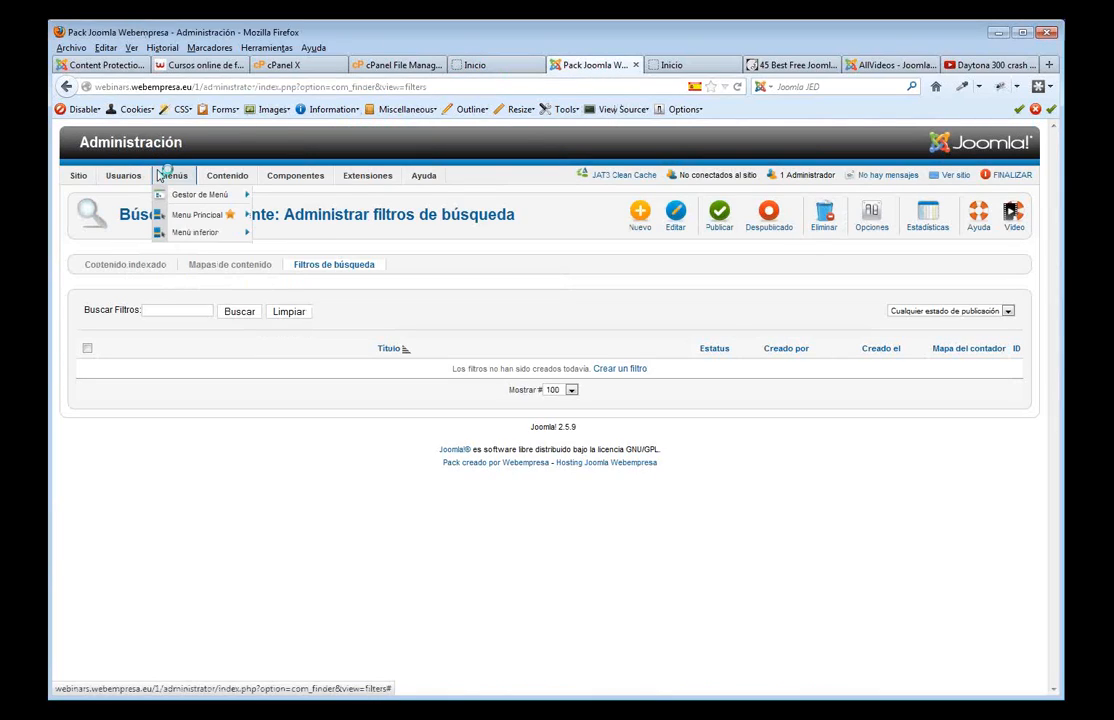
click(478, 65)
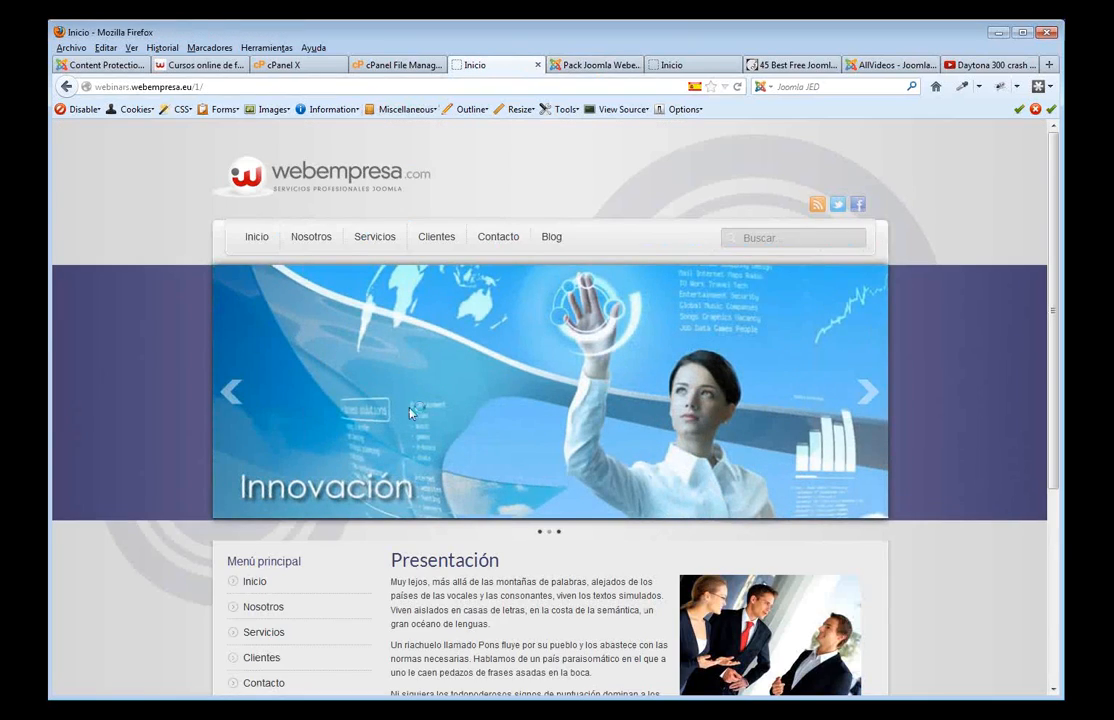
scroll(410, 413, down, 5)
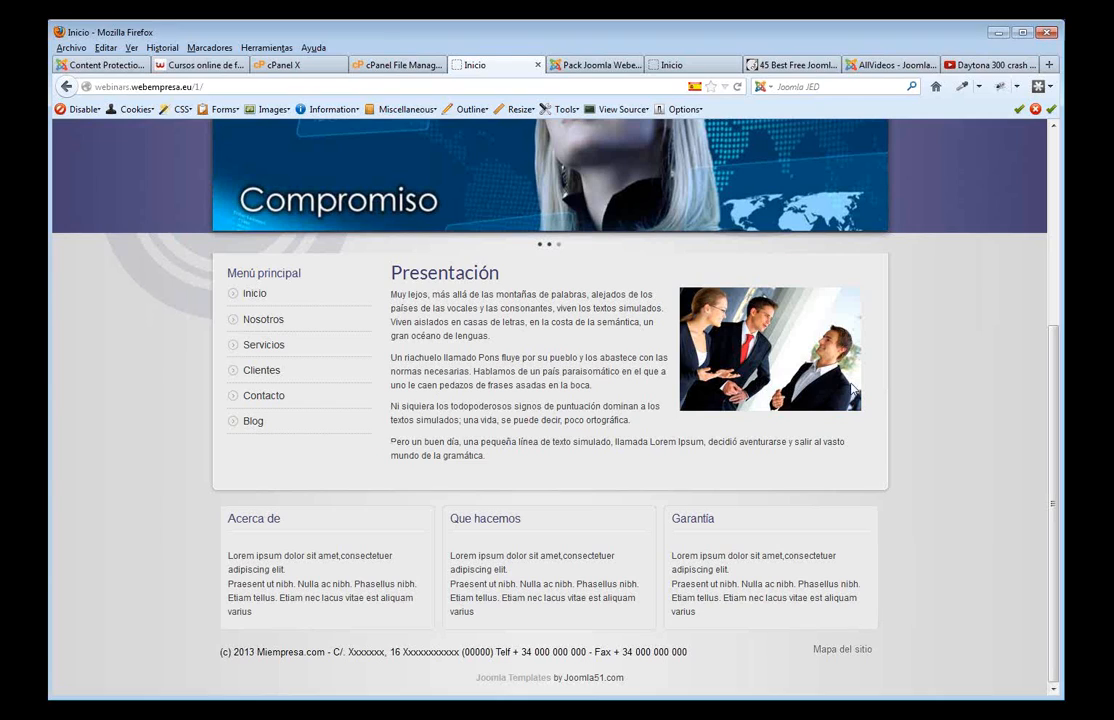
scroll(740, 330, up, 5)
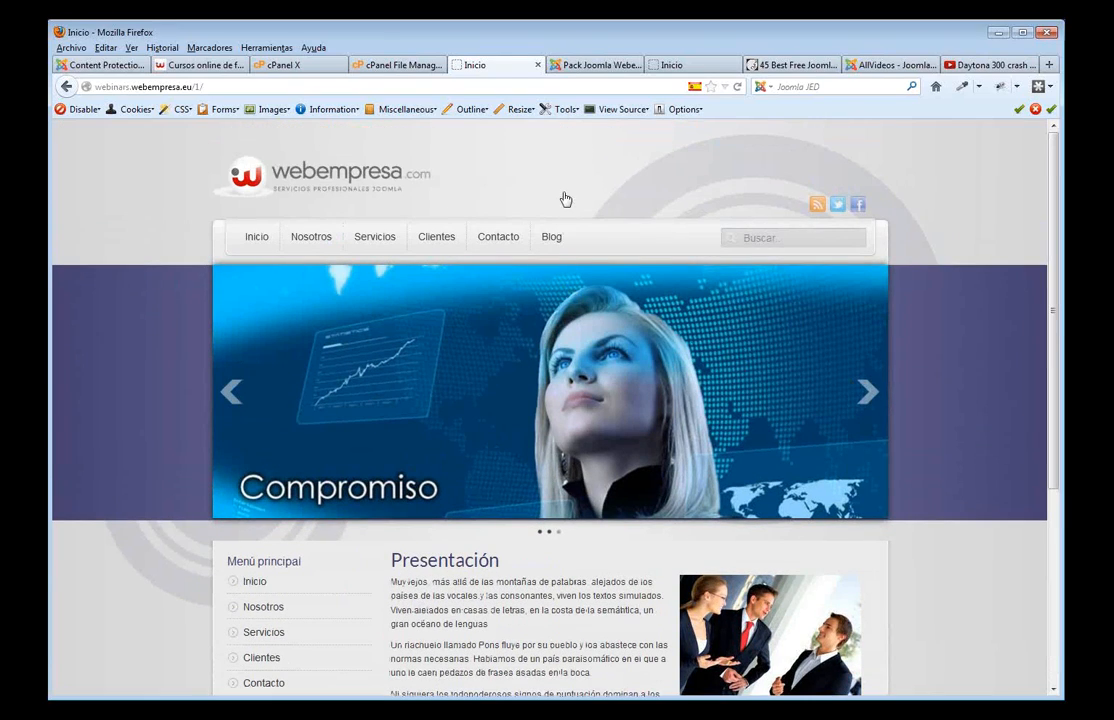
click(590, 67)
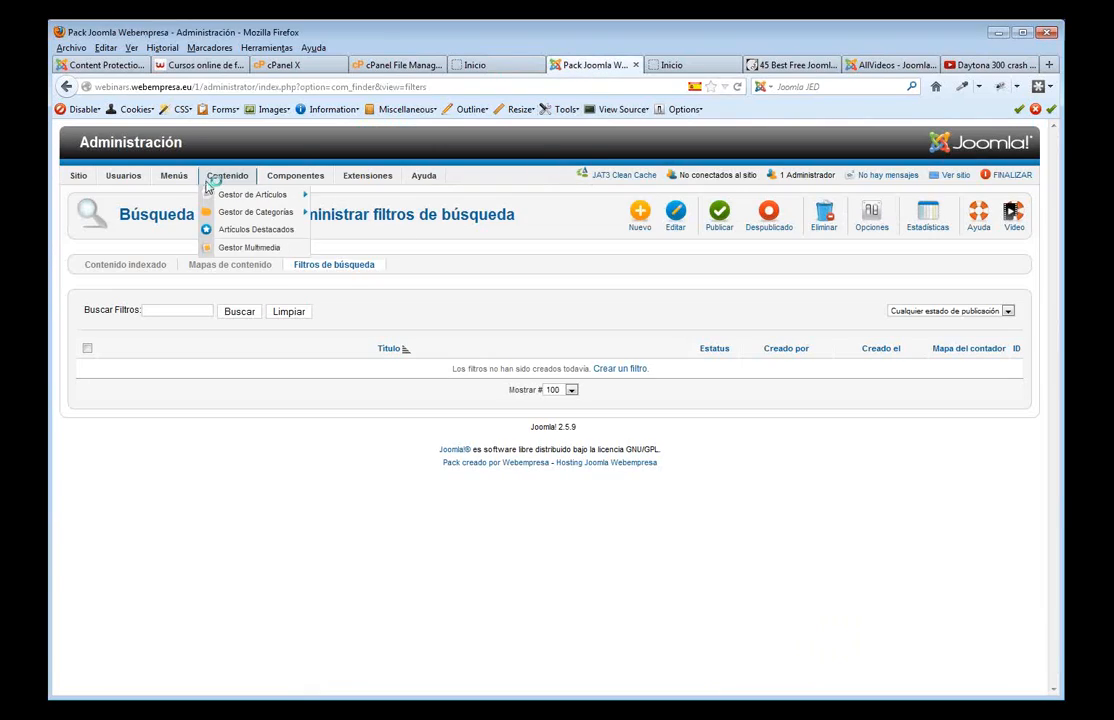
mouse_move(172, 181)
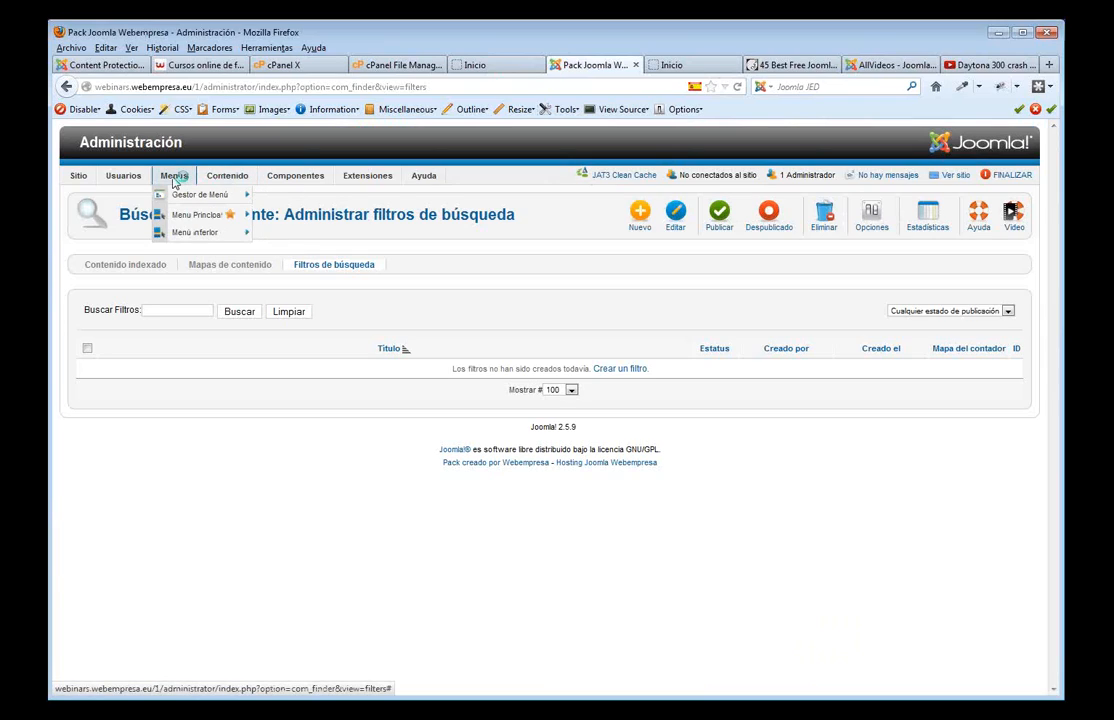
- Review the Niveles de Acceso and Grupos lists, then list users showing the single Super Usuario
mouse_move(123, 178)
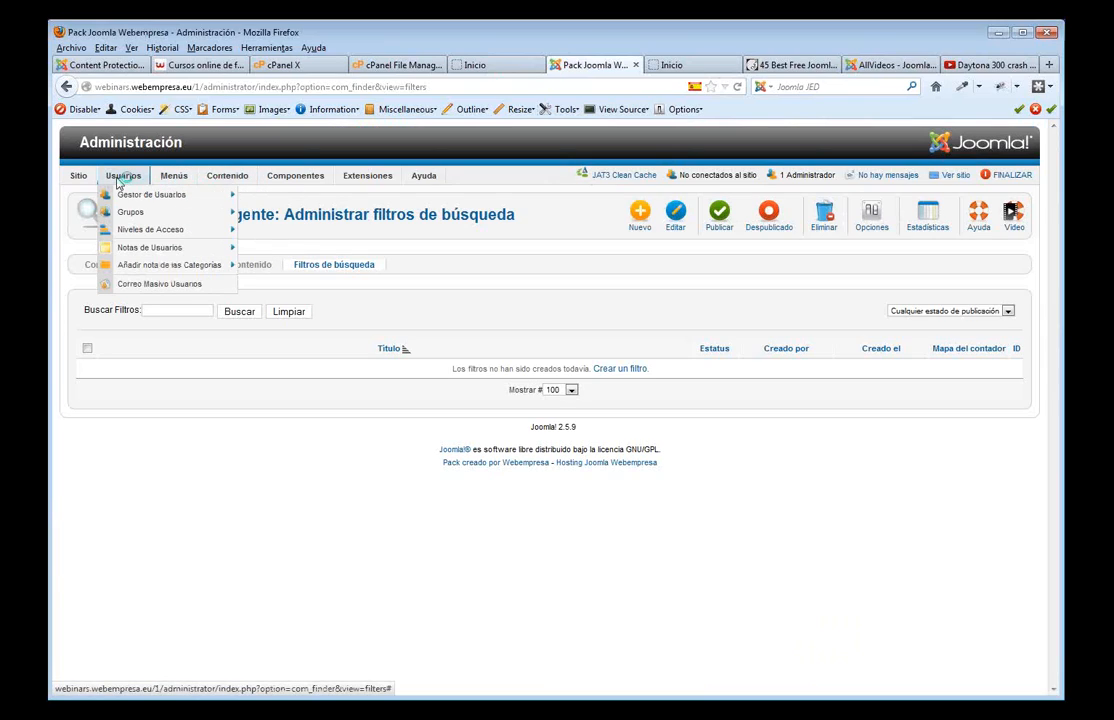
mouse_move(163, 237)
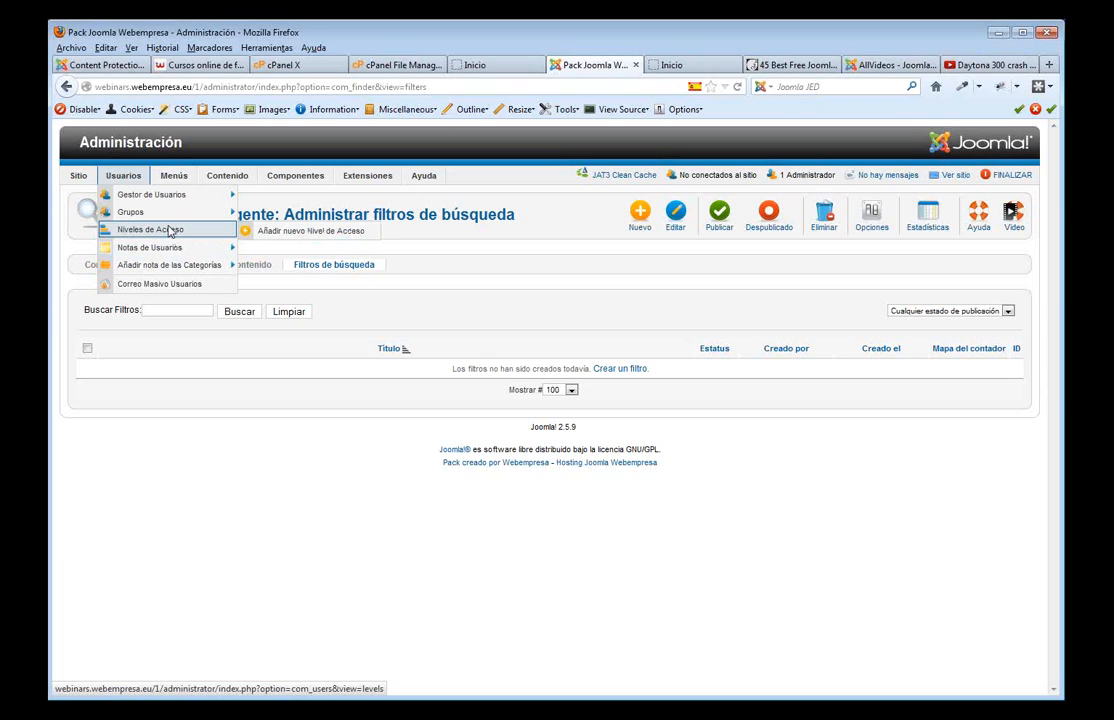
click(168, 230)
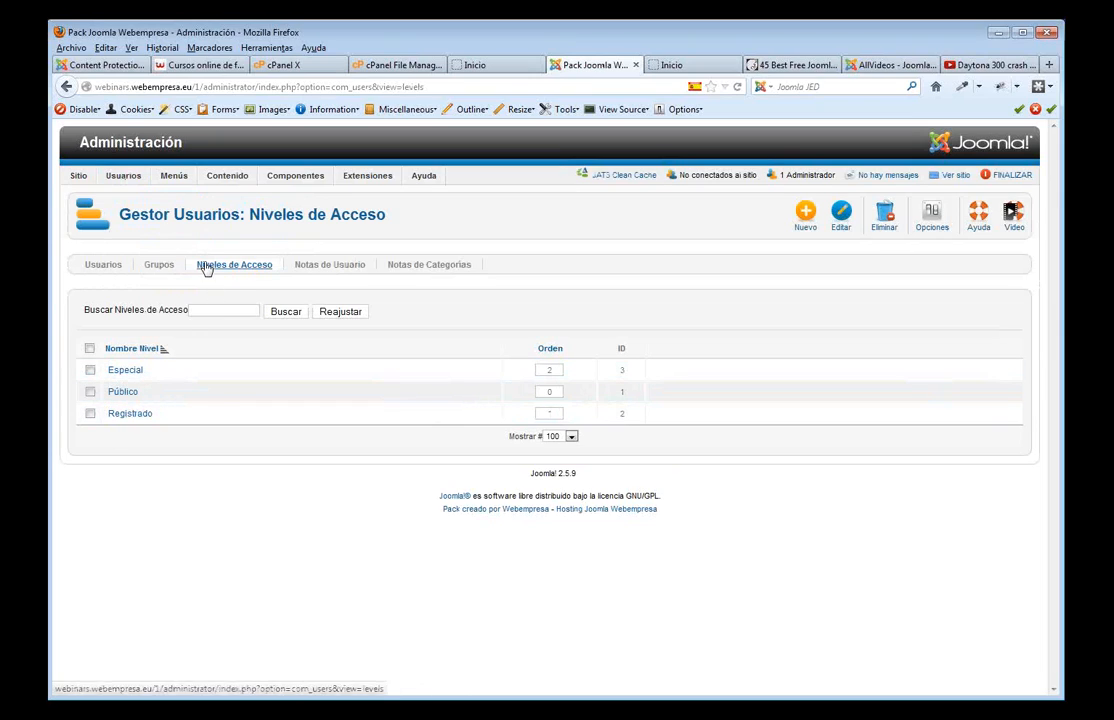
click(161, 268)
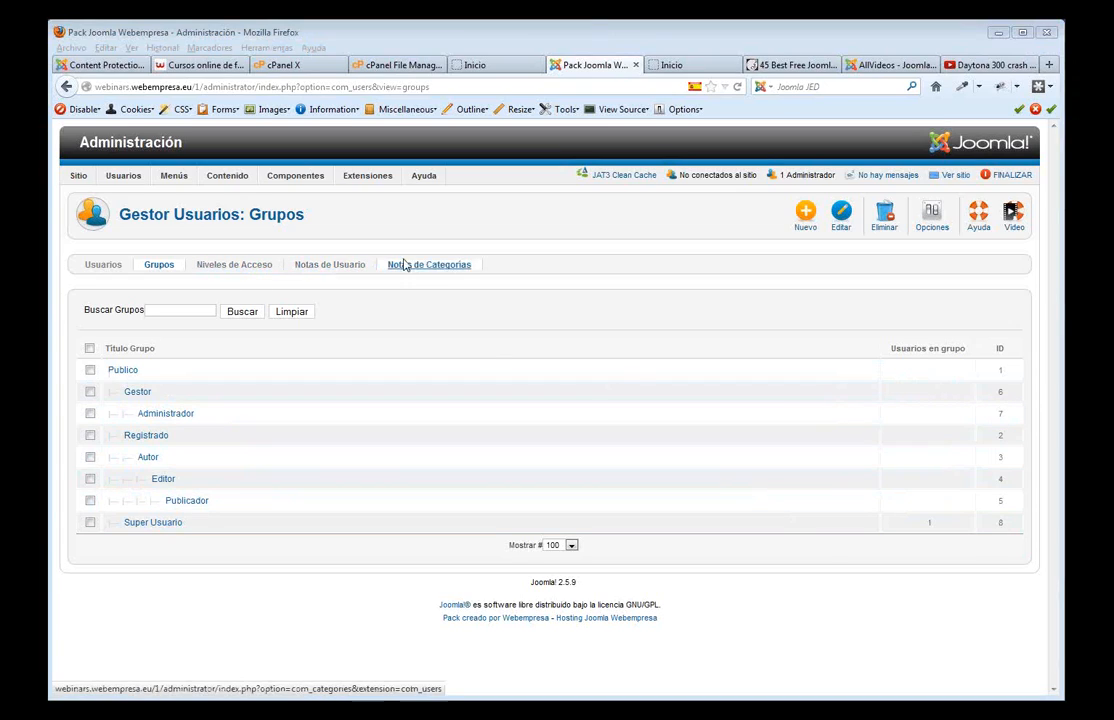
click(110, 266)
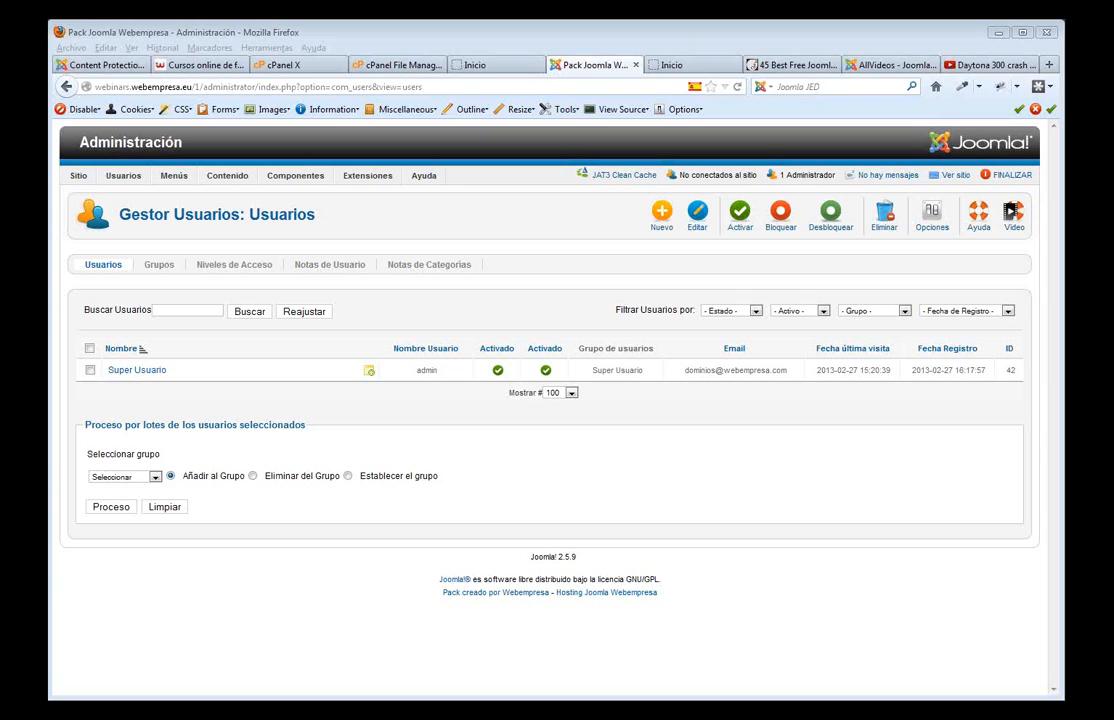
- Open the Gestor de Plantillas, view the Plantillas list, and open its Opciones
click(688, 66)
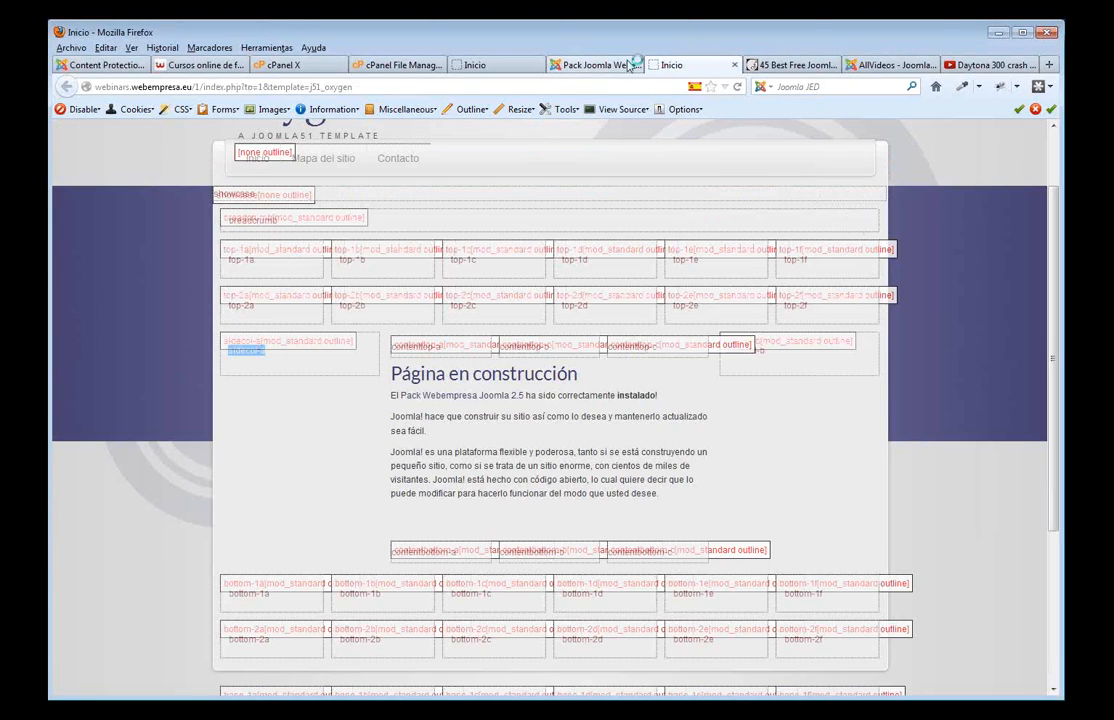
click(594, 65)
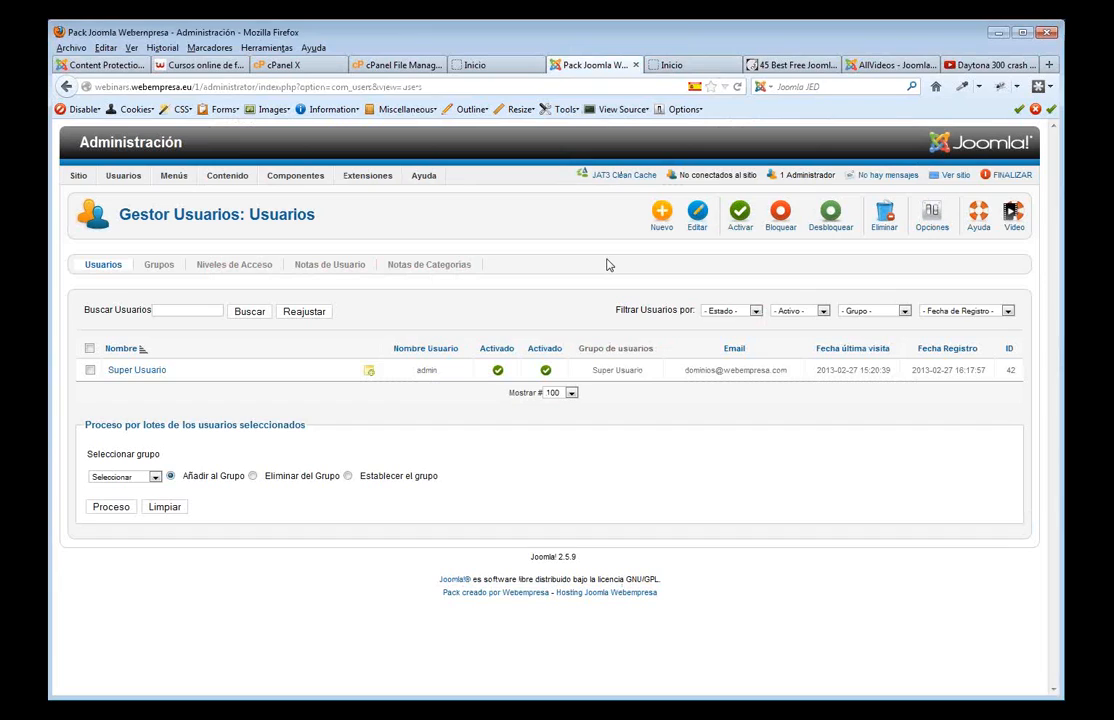
mouse_move(377, 183)
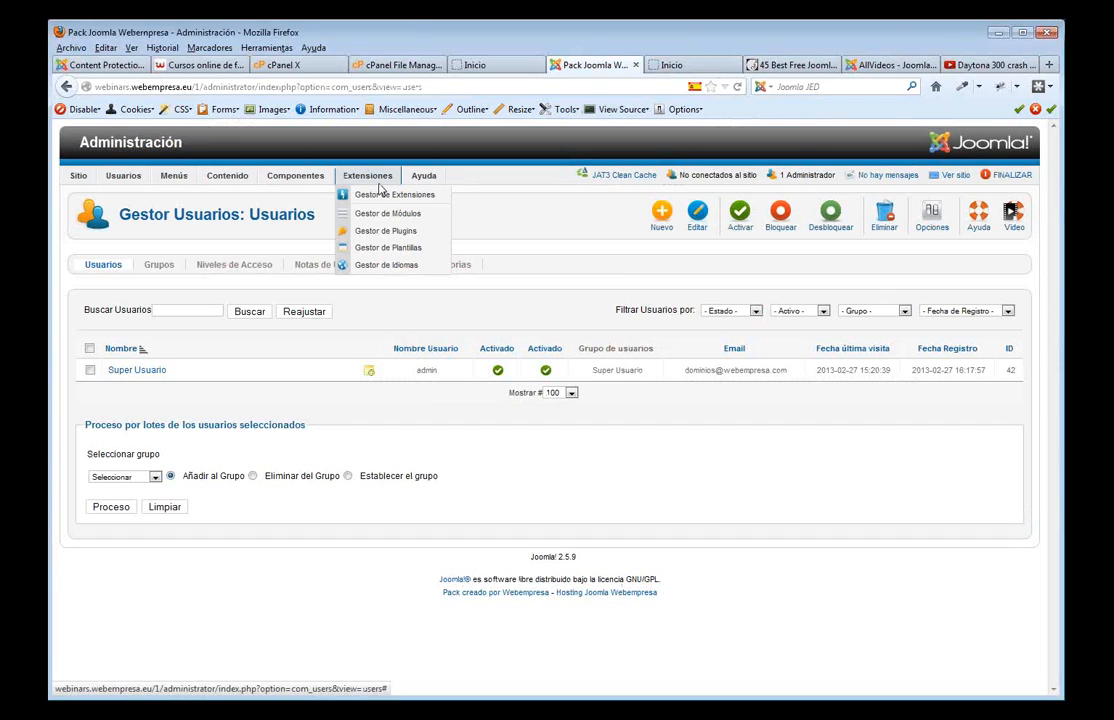
click(389, 250)
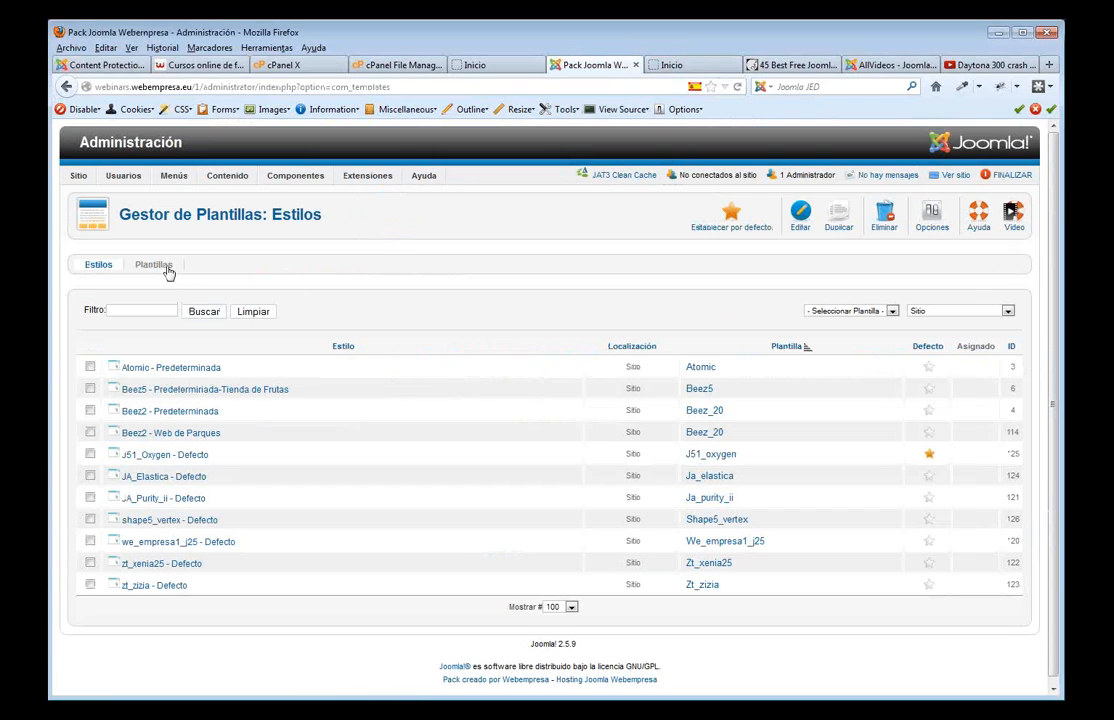
click(163, 269)
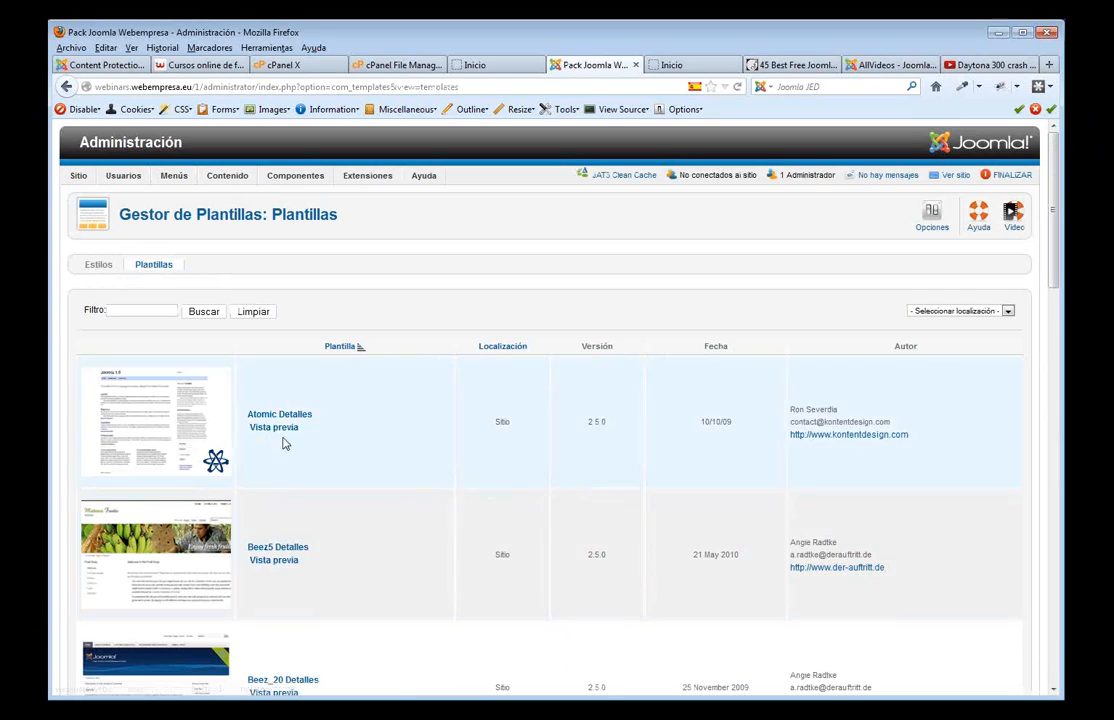
click(933, 218)
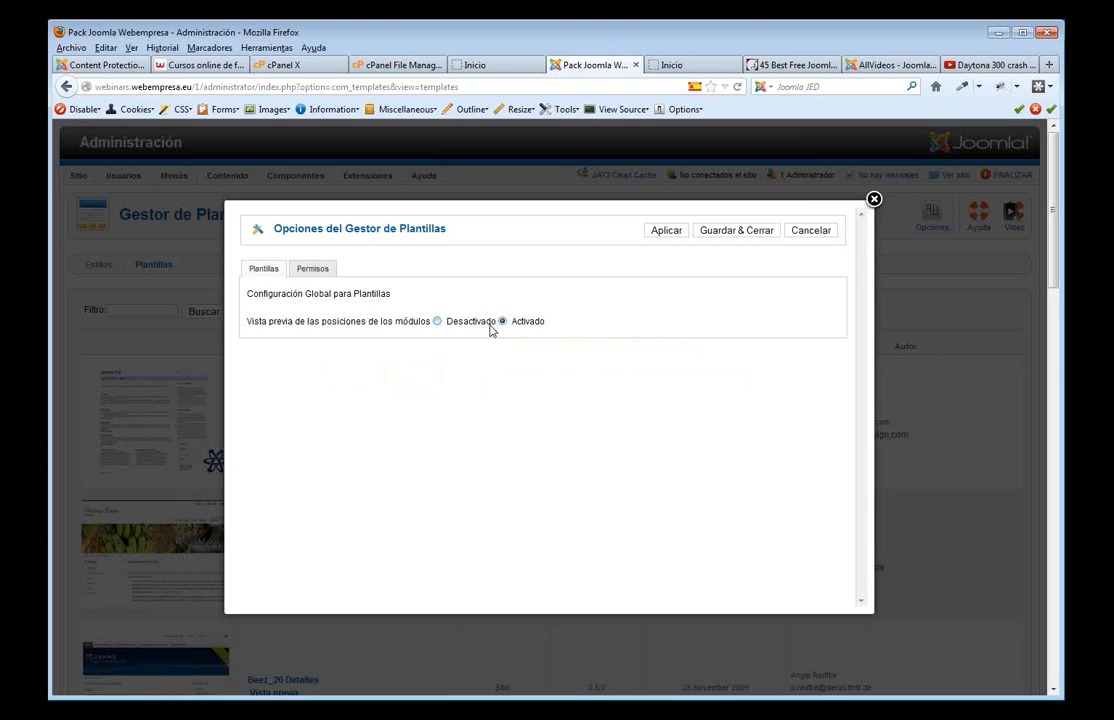
- Toggle module position preview to Desactivado and back to Activado, then cancel the options
click(438, 322)
click(502, 322)
click(813, 231)
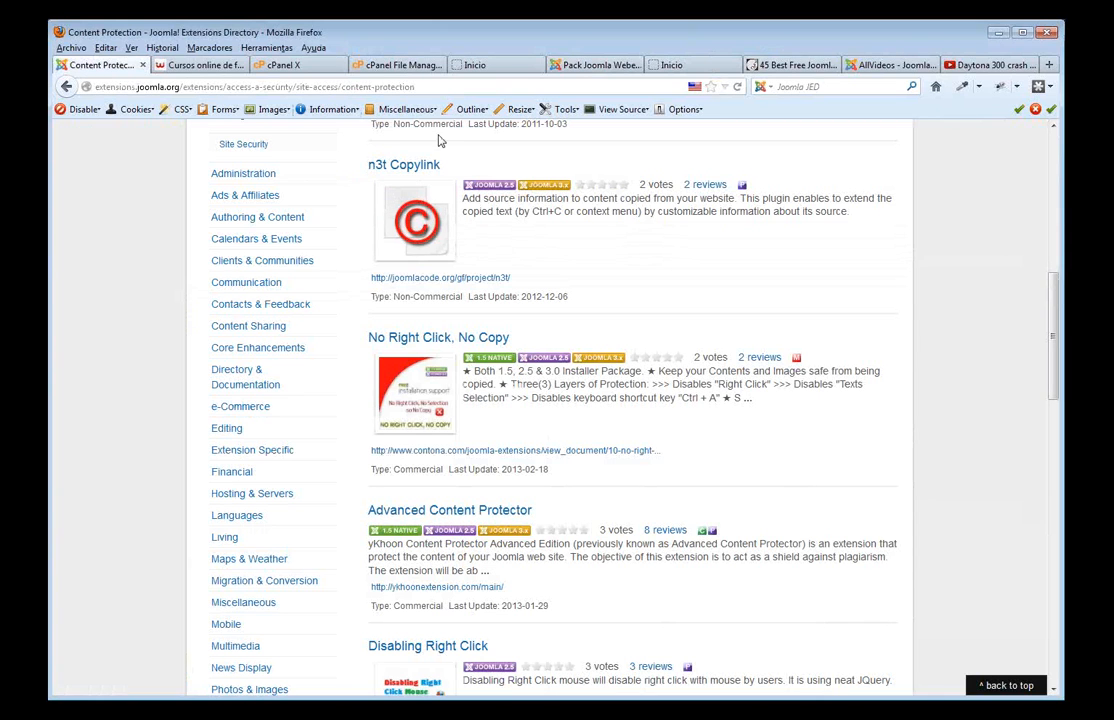
- Search the Joomla Extensions Directory for 'classified' and scroll through the 36 results
scroll(761, 326, up, 10)
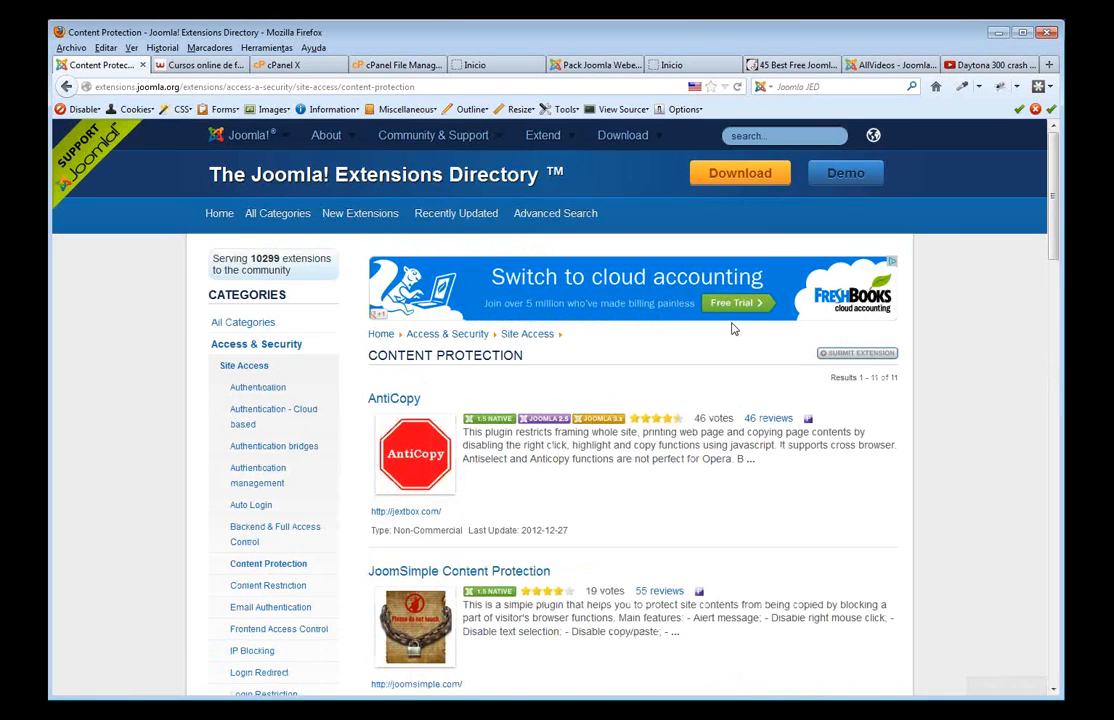
click(741, 131)
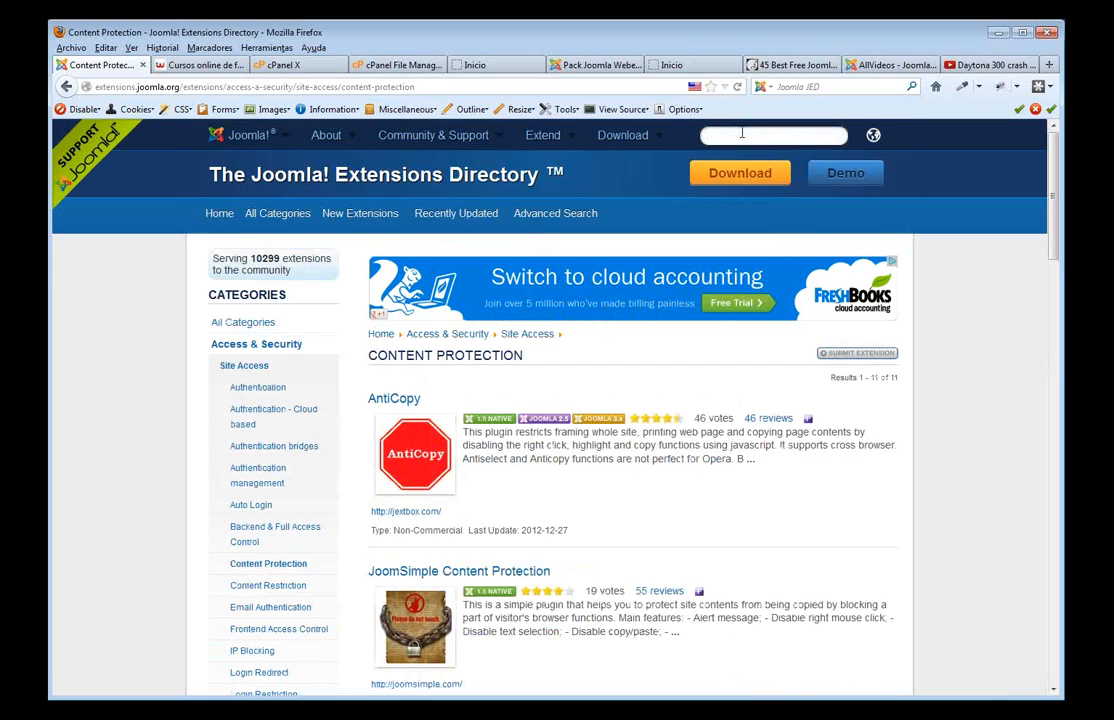
text(classified)
key(Return)
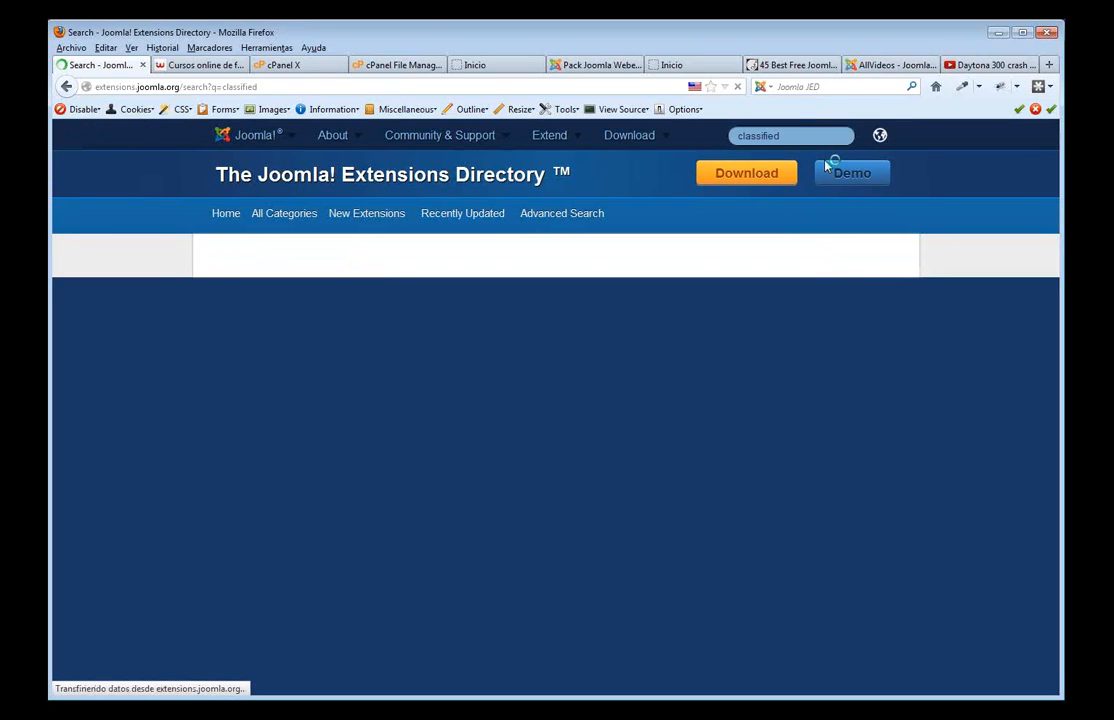
scroll(467, 401, down, 5)
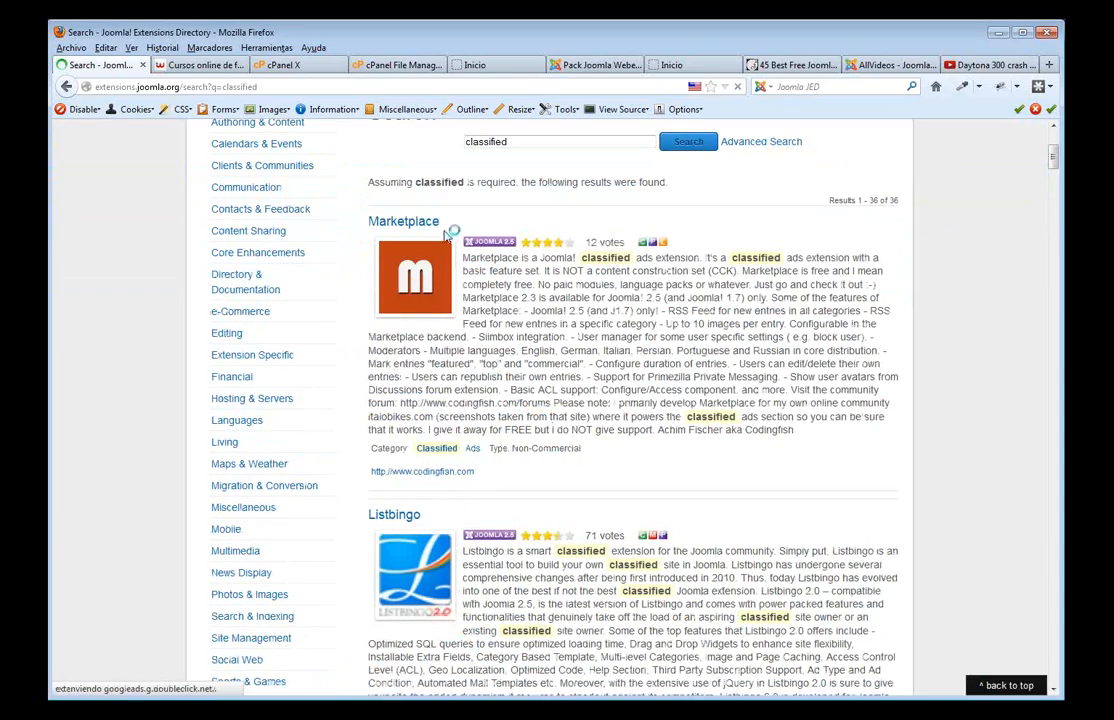
scroll(467, 401, down, 15)
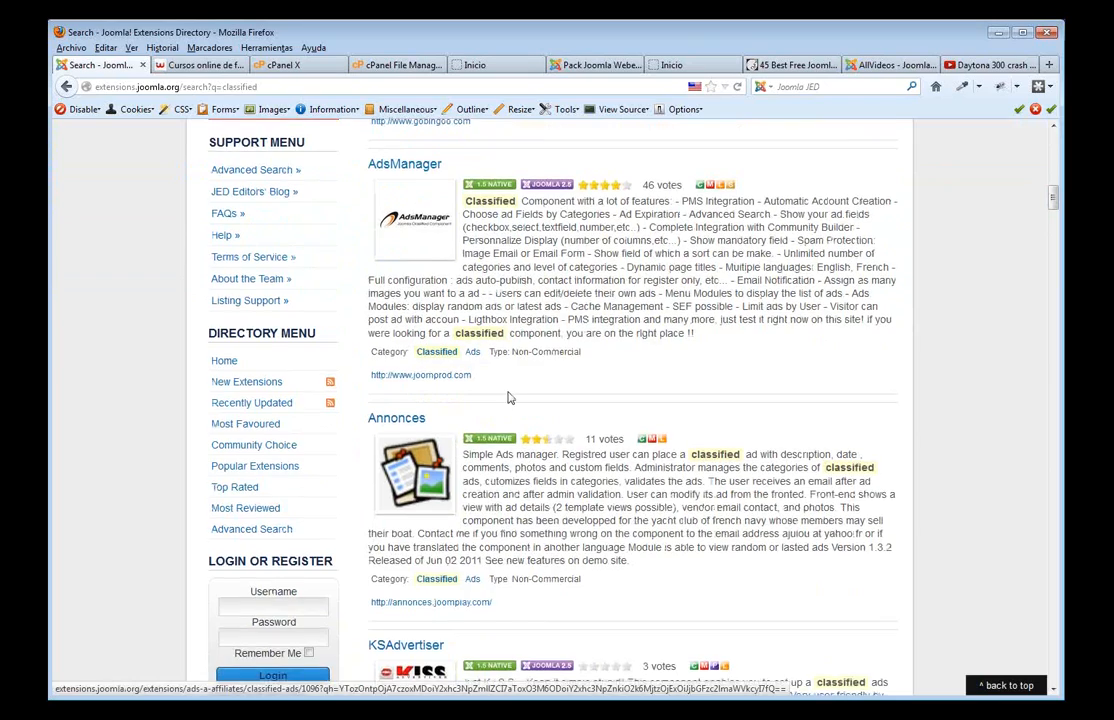
scroll(509, 395, down, 2)
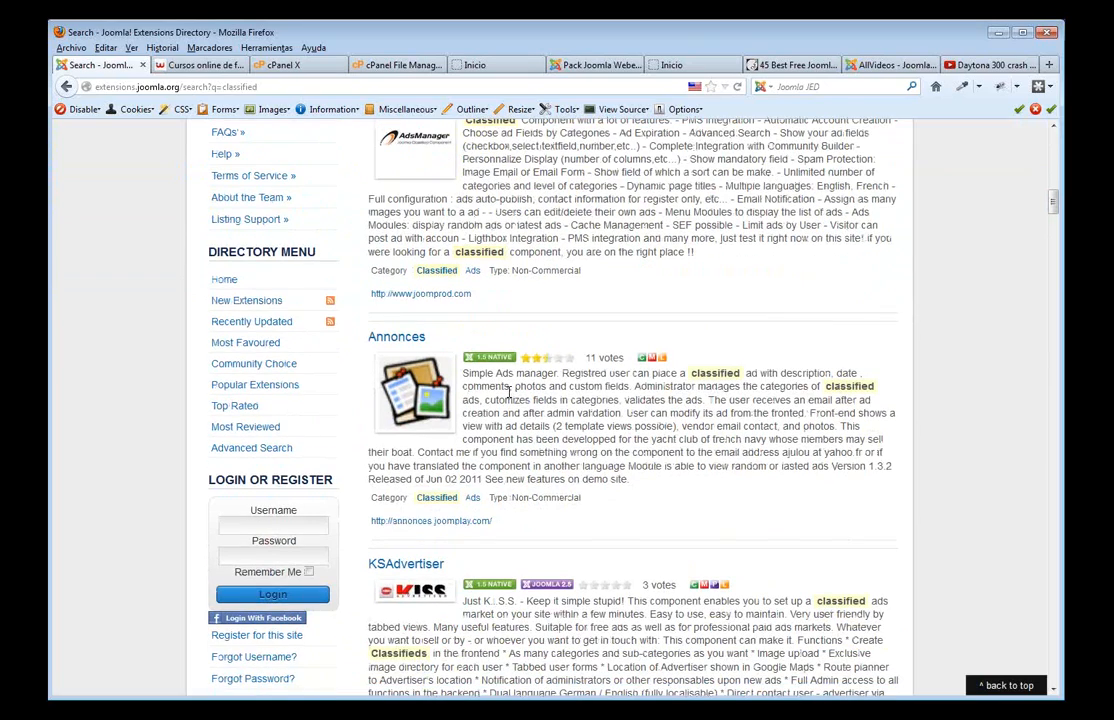
scroll(509, 393, up, 20)
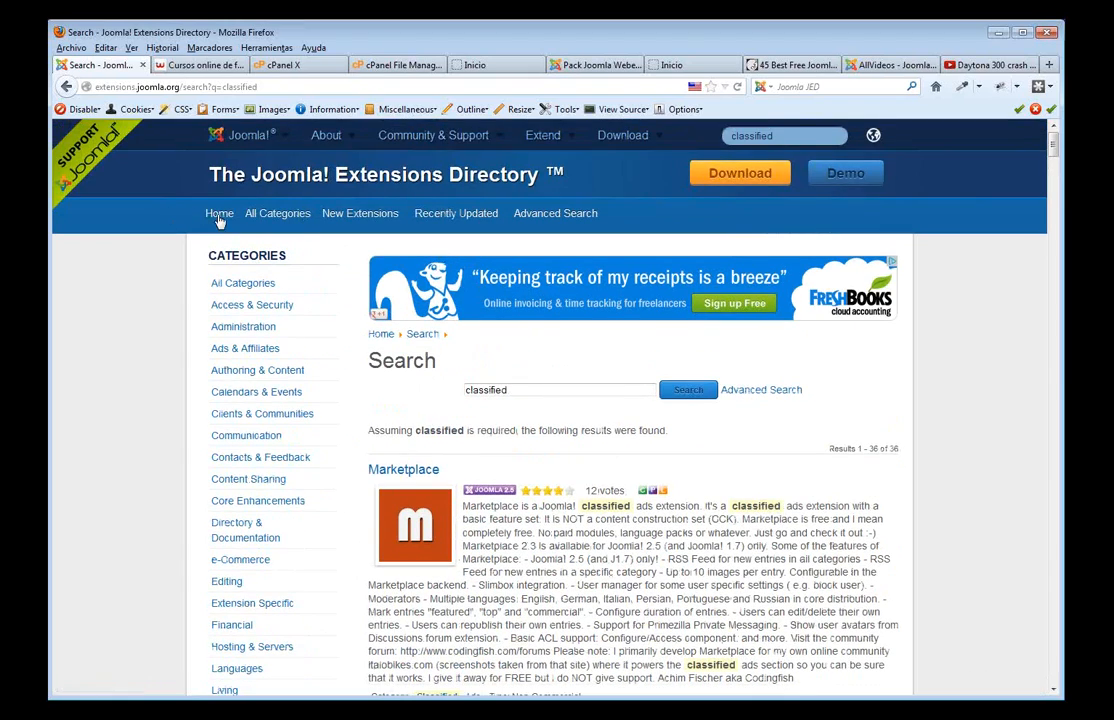
- Browse the JED's full category list, then switch to cPanel's Dominios Apuntados page
click(270, 218)
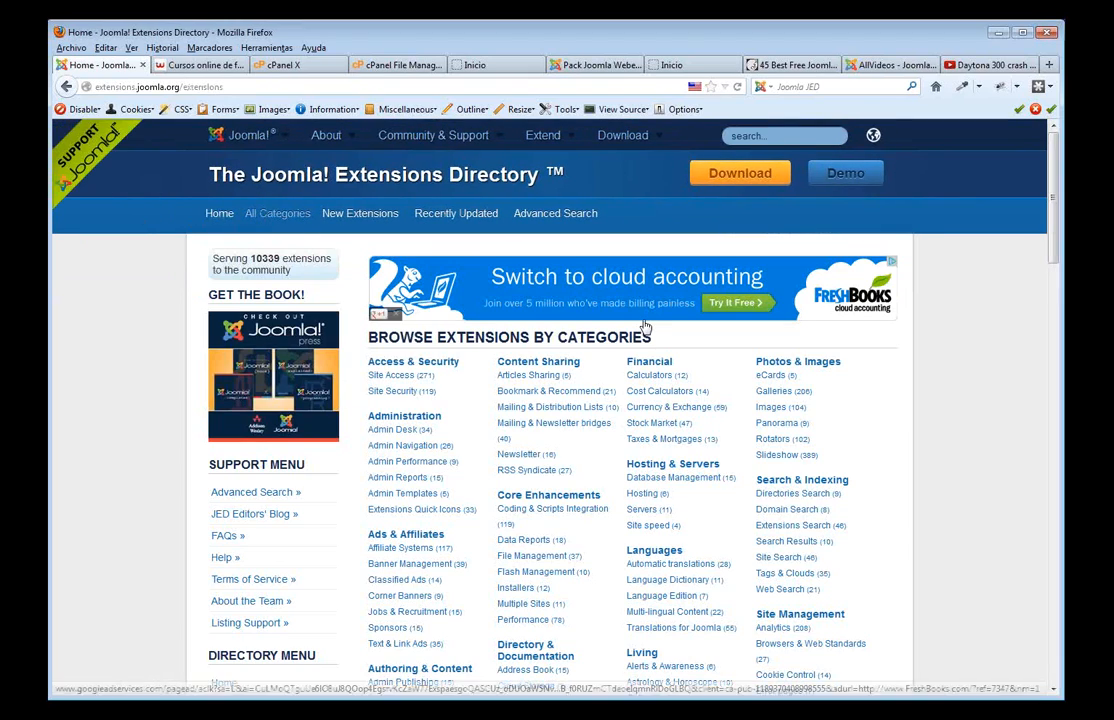
scroll(629, 450, down, 5)
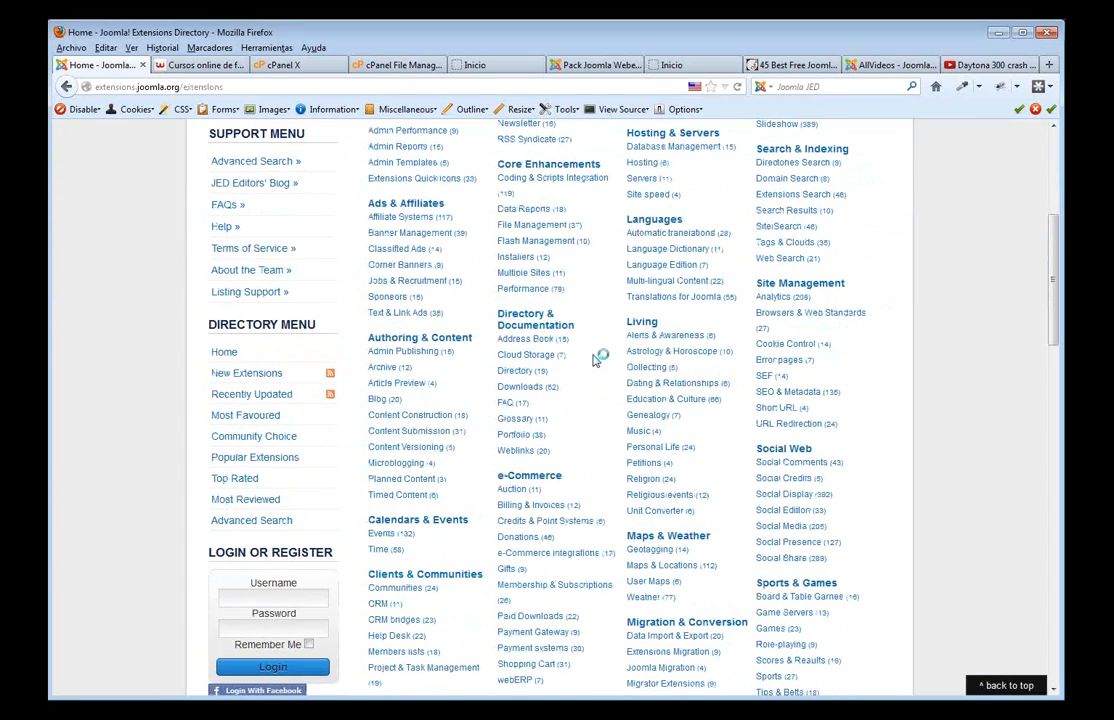
scroll(597, 361, down, 3)
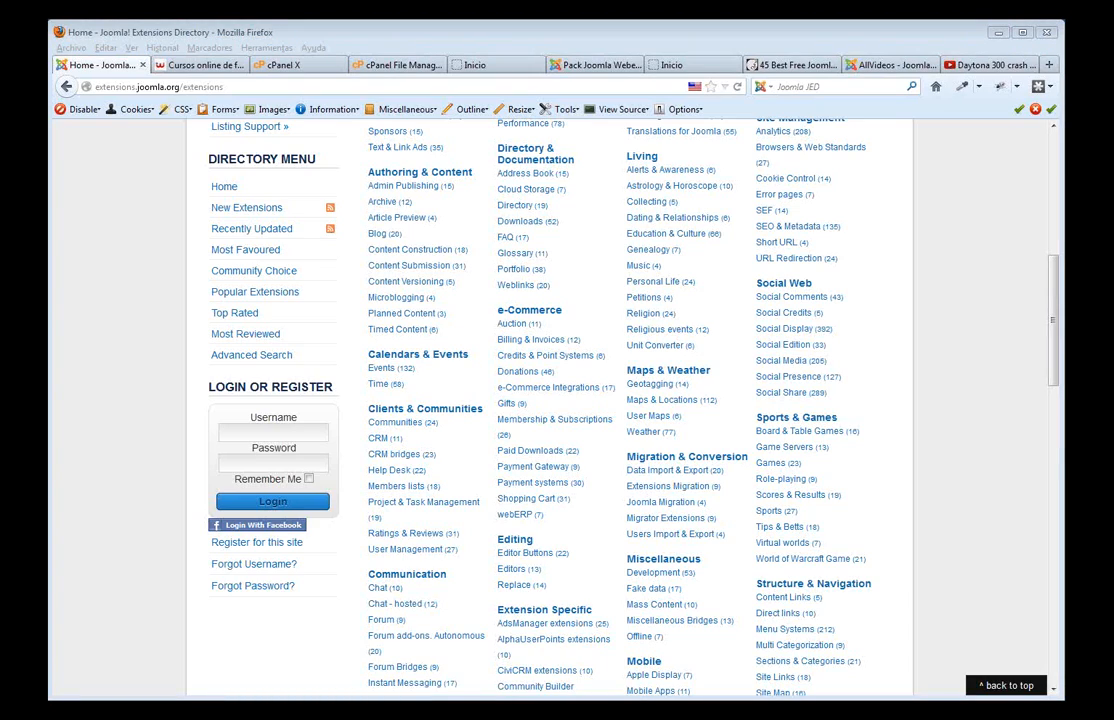
click(263, 66)
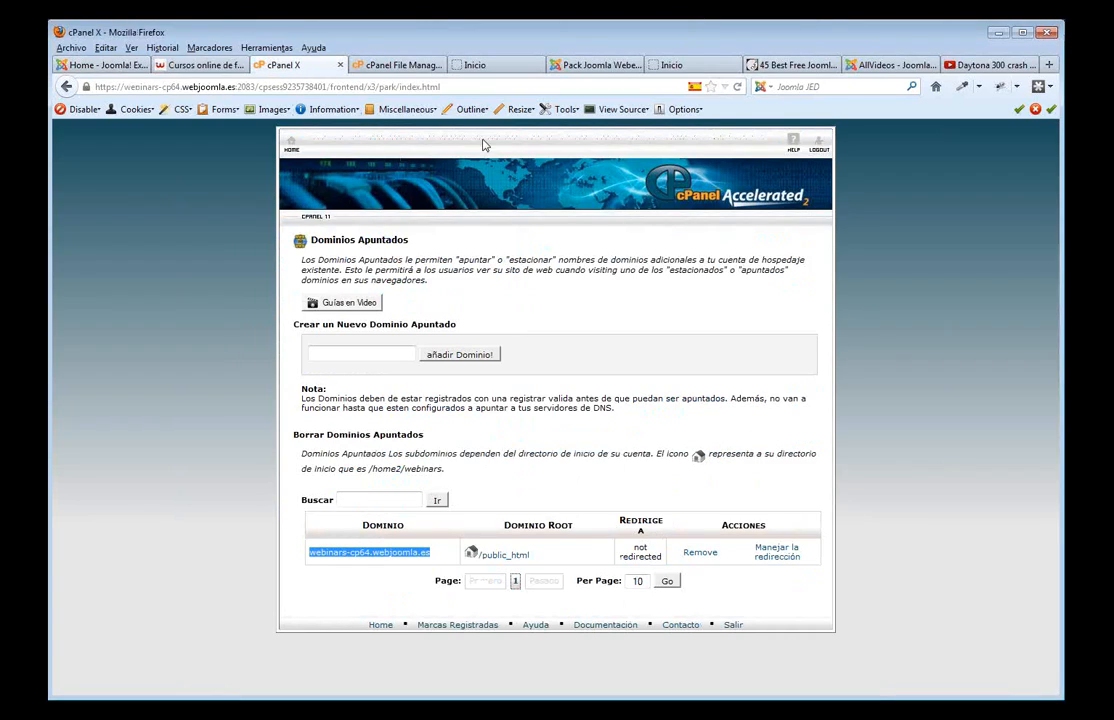
- From cPanel home, open Packs Webempresa to list the Joomla 2.5.9 site 'Mi cms'
click(380, 626)
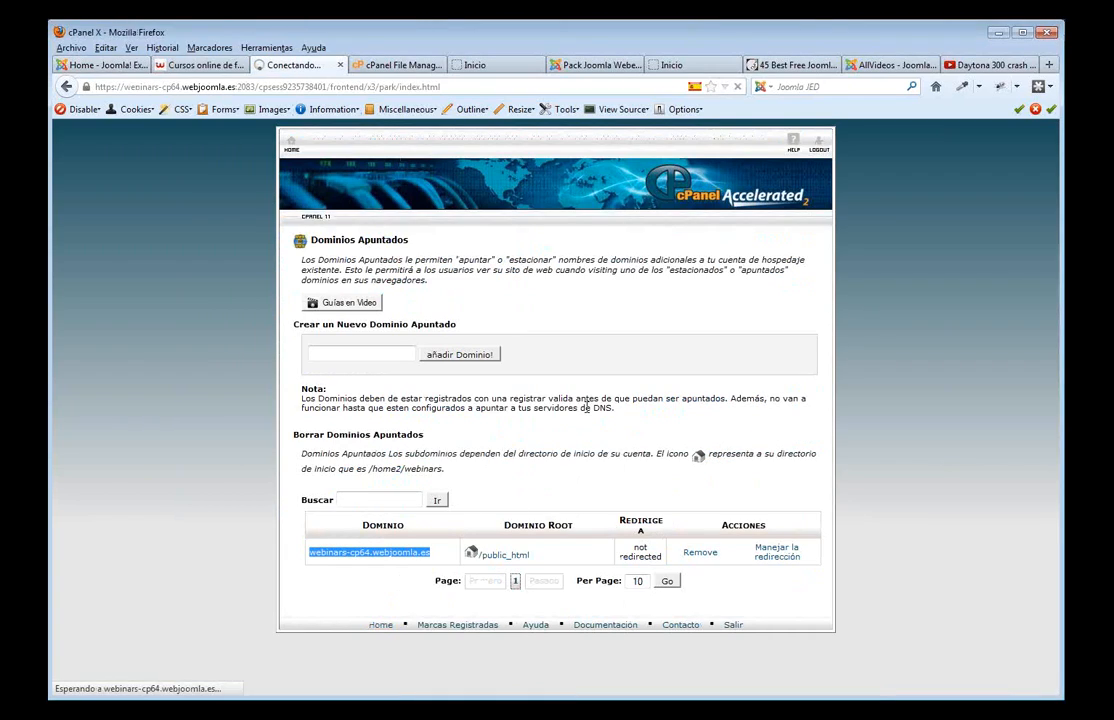
scroll(672, 489, down, 3)
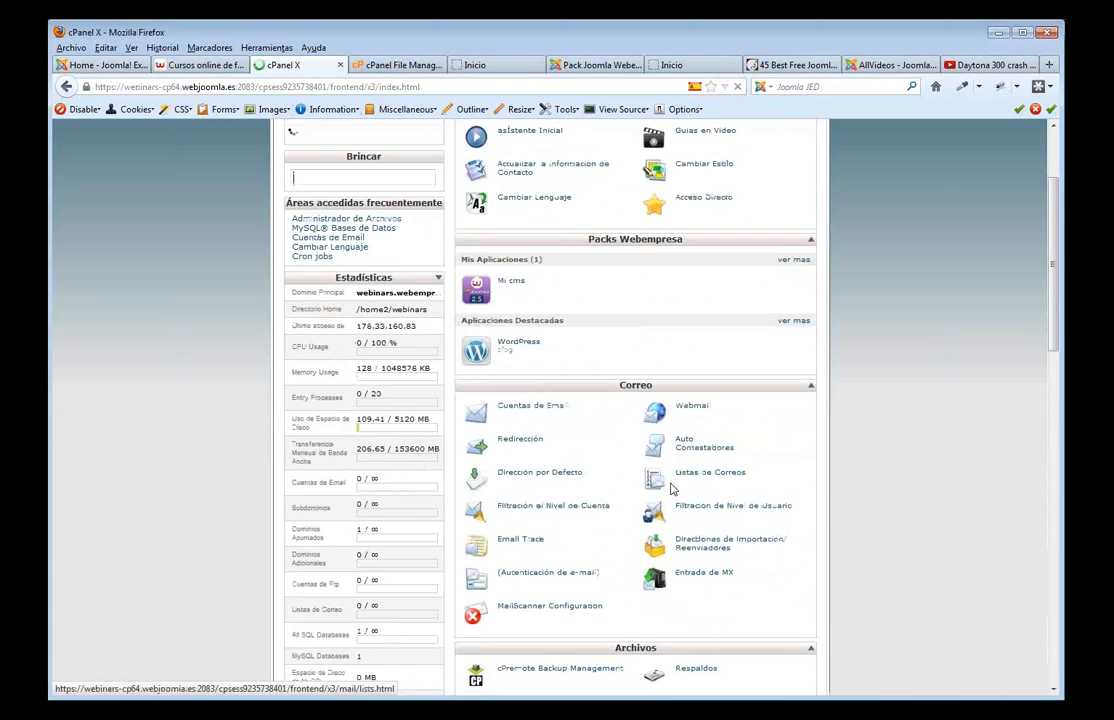
scroll(700, 480, down, 10)
scroll(728, 466, down, 10)
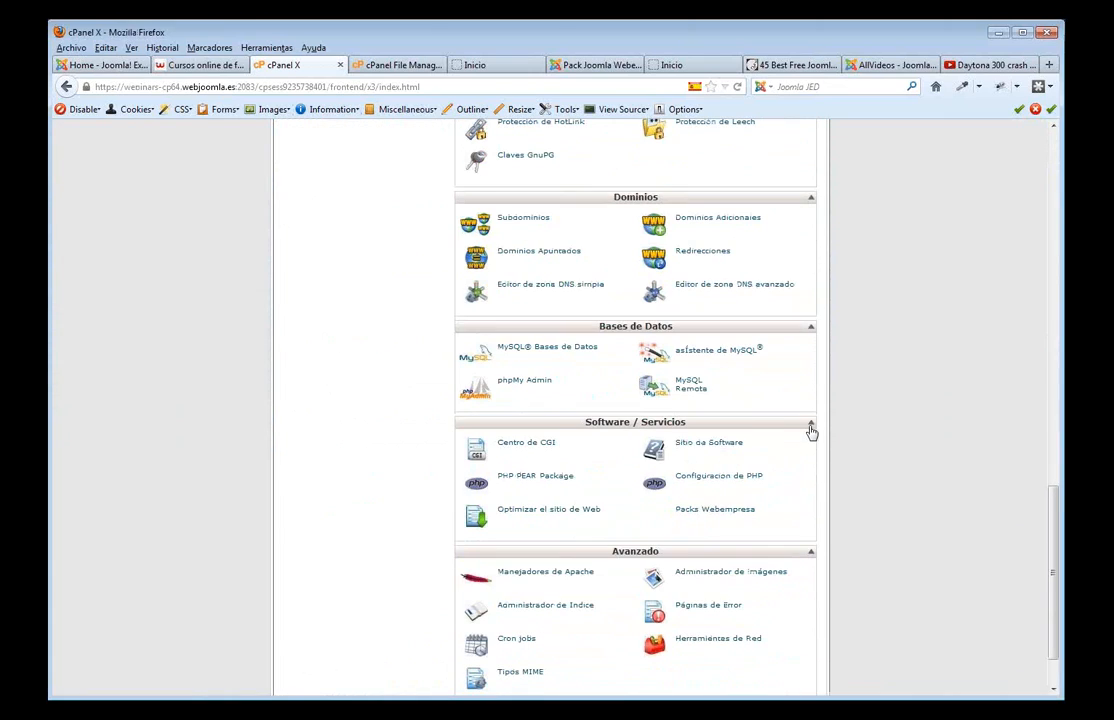
scroll(811, 430, down, 2)
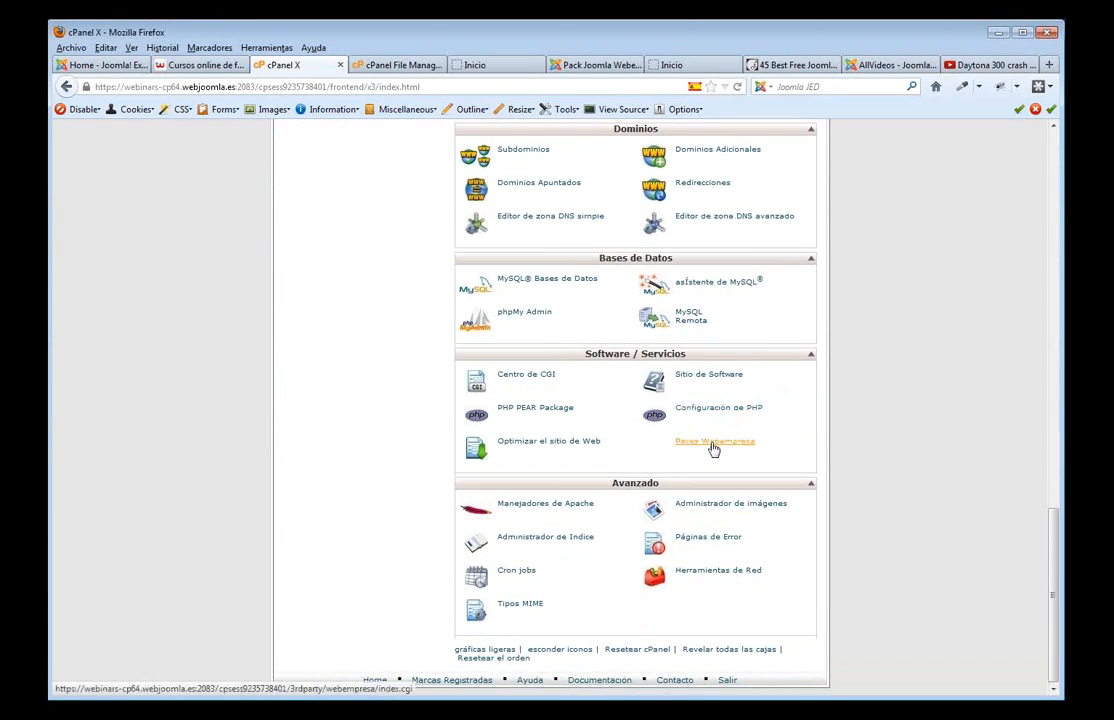
click(713, 445)
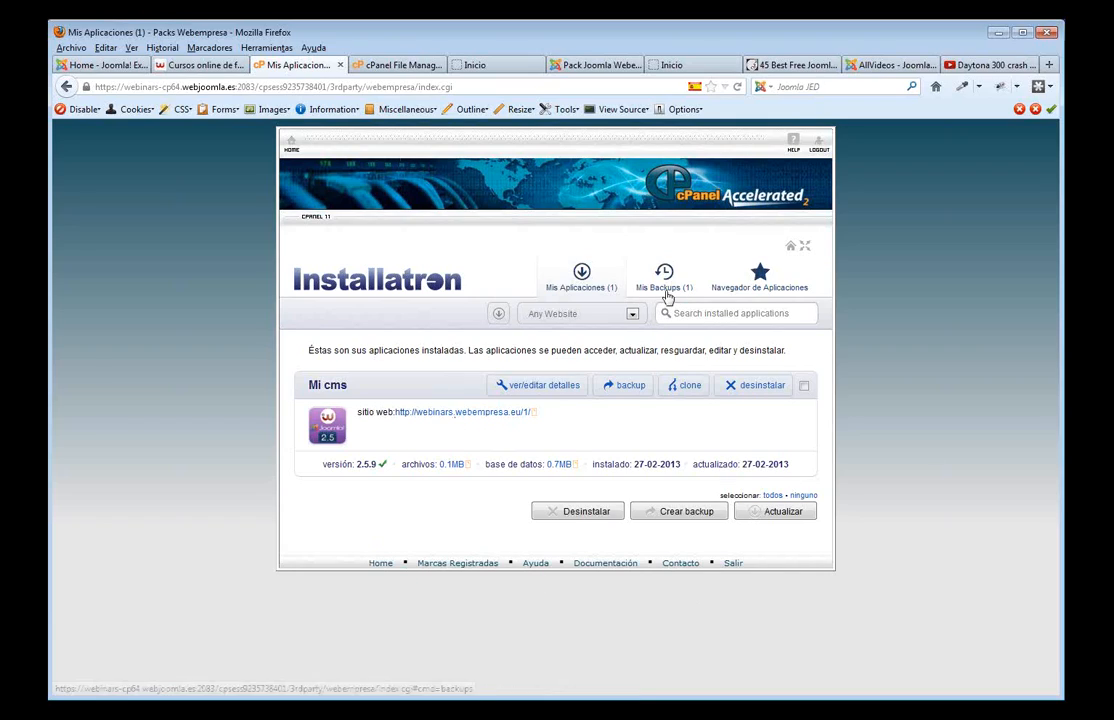
- On cPanel home, highlight the parked domains count of 1 and the MySQL databases count
click(377, 566)
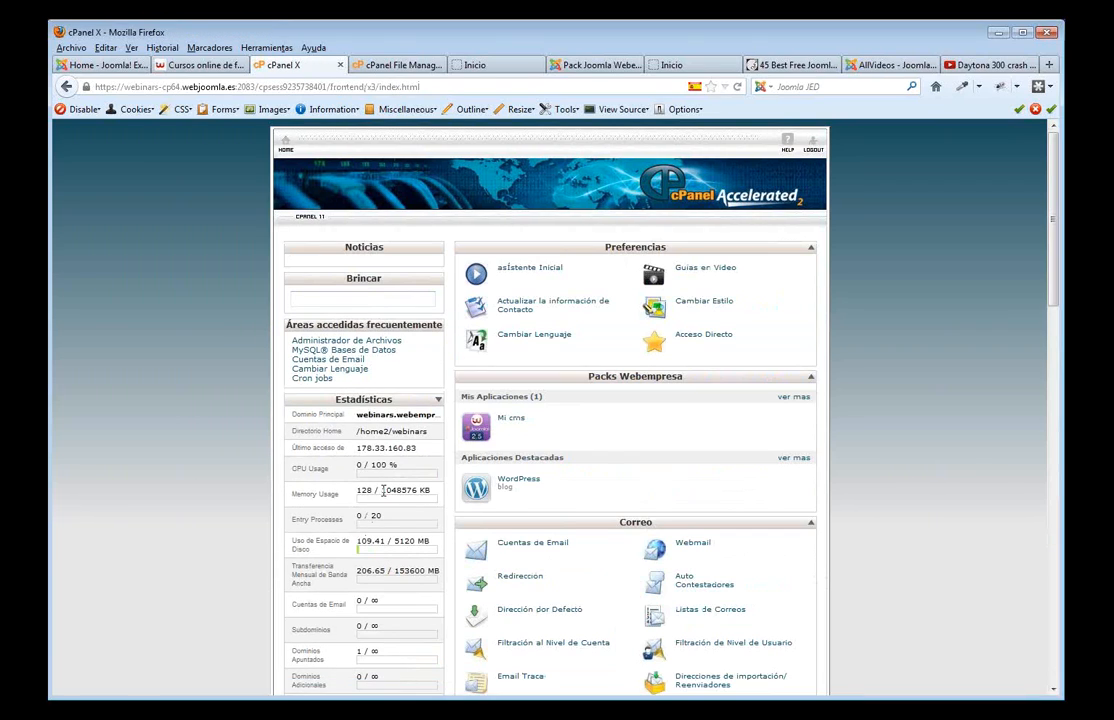
scroll(377, 370, down, 5)
drag(379, 347, 292, 353)
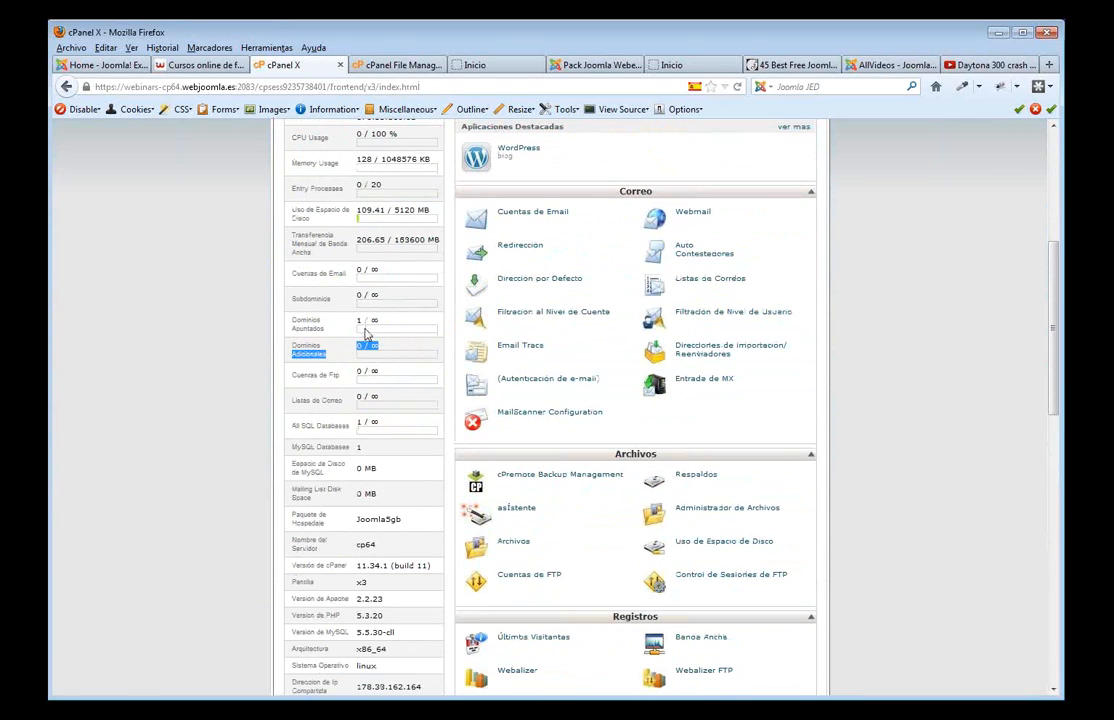
drag(379, 321, 297, 328)
drag(370, 447, 327, 447)
- Register for the free 28 February Virtuemart webinar on Webempresa's Joomla webinars page
scroll(757, 450, down, 2)
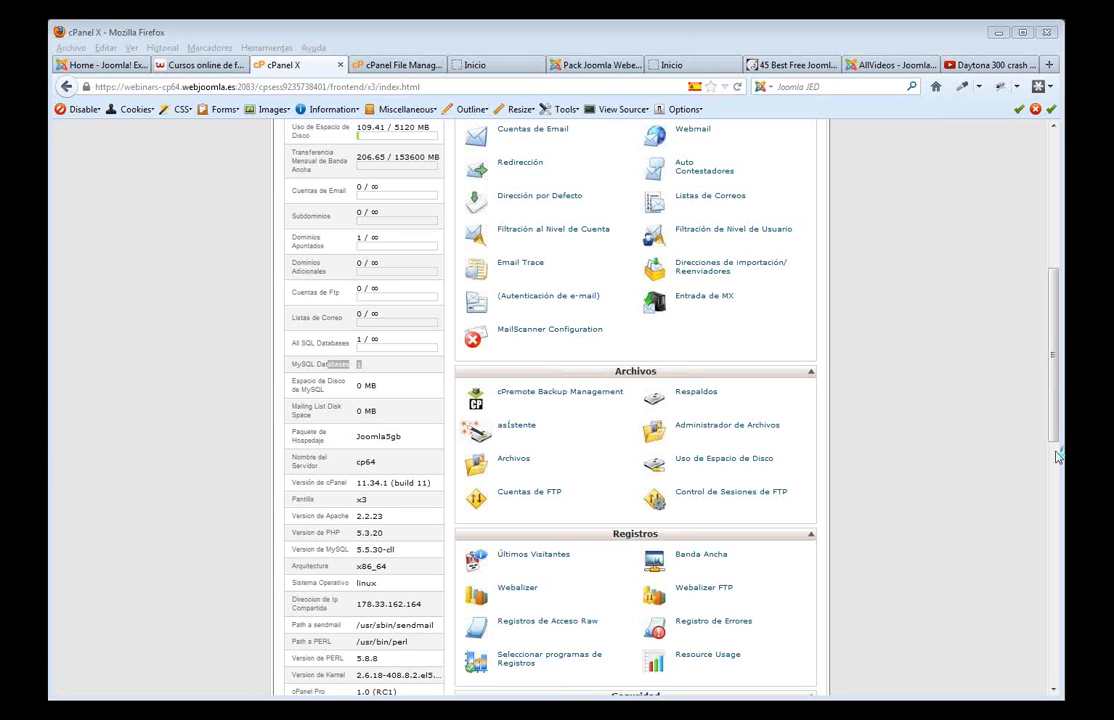
click(203, 65)
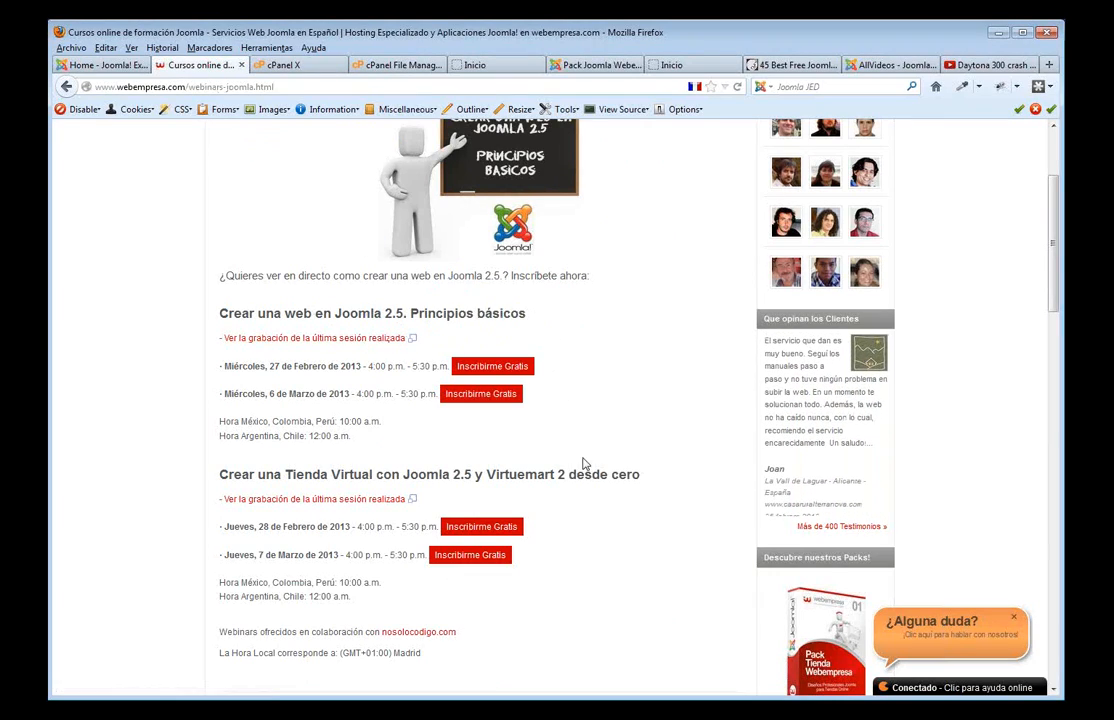
click(484, 530)
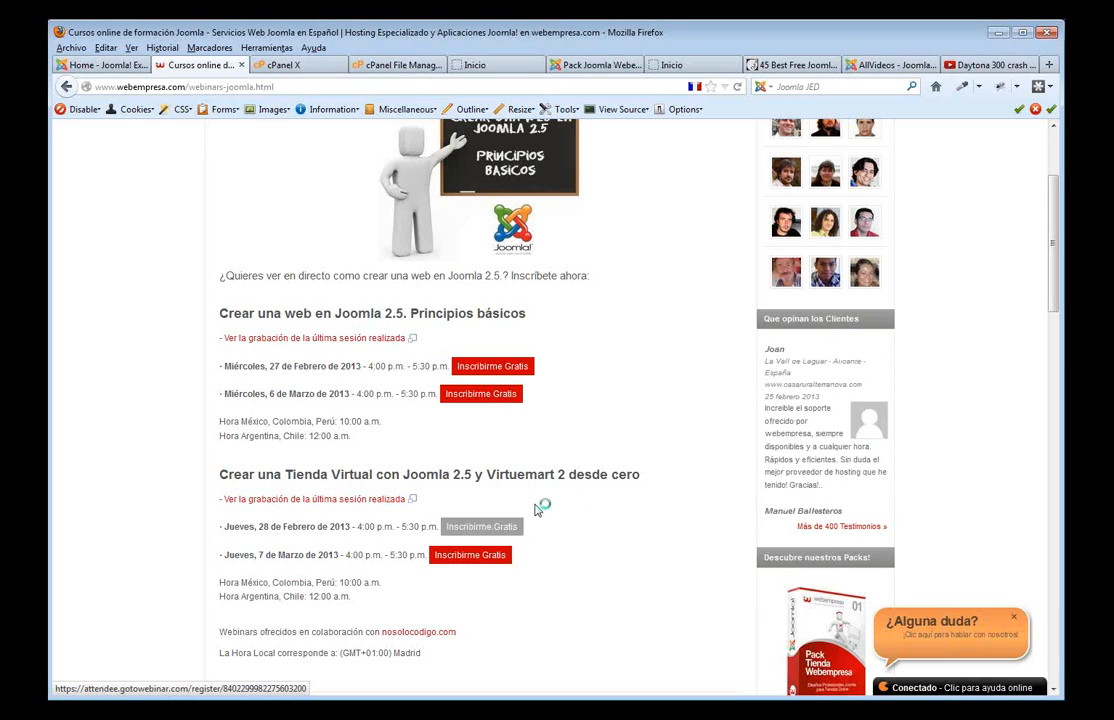